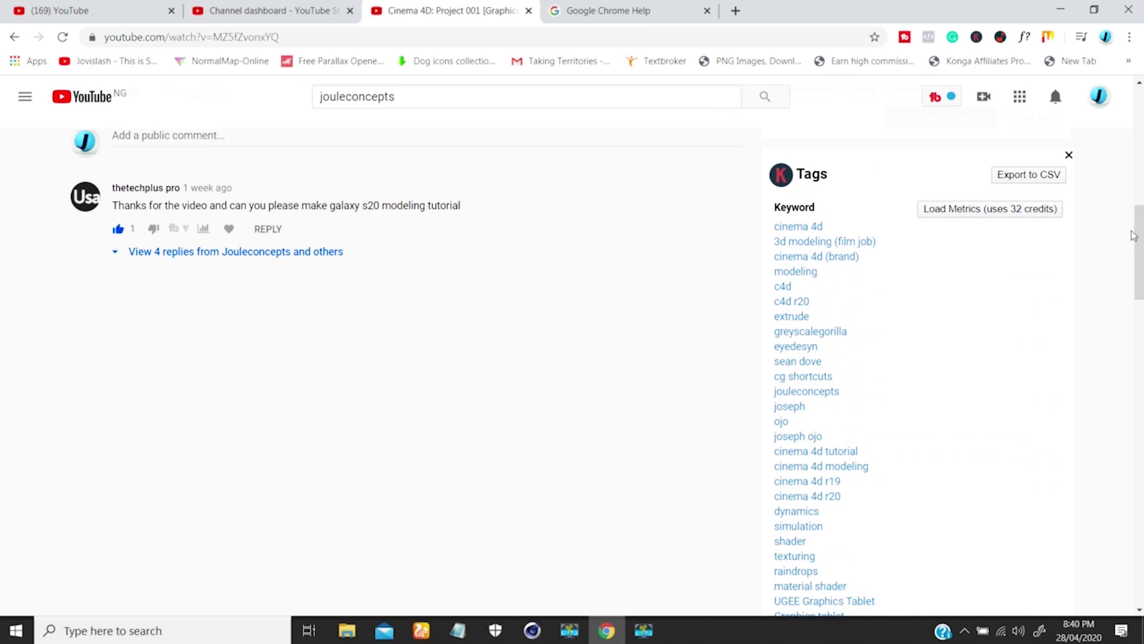
- Look through the "Cinema 4D: Project 001 [Graphics Tablet] Modeling - Part1" video page, including its statistics, tags and comments
left_click_drag(1136, 232, 1138, 116)
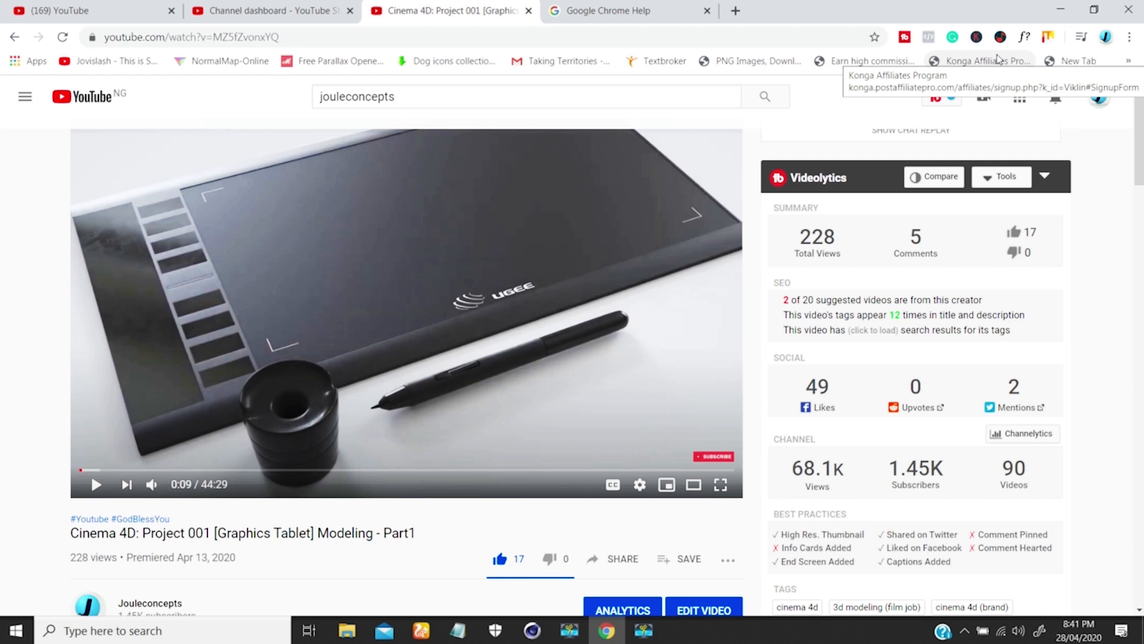
scroll(1129, 168, "down", 3)
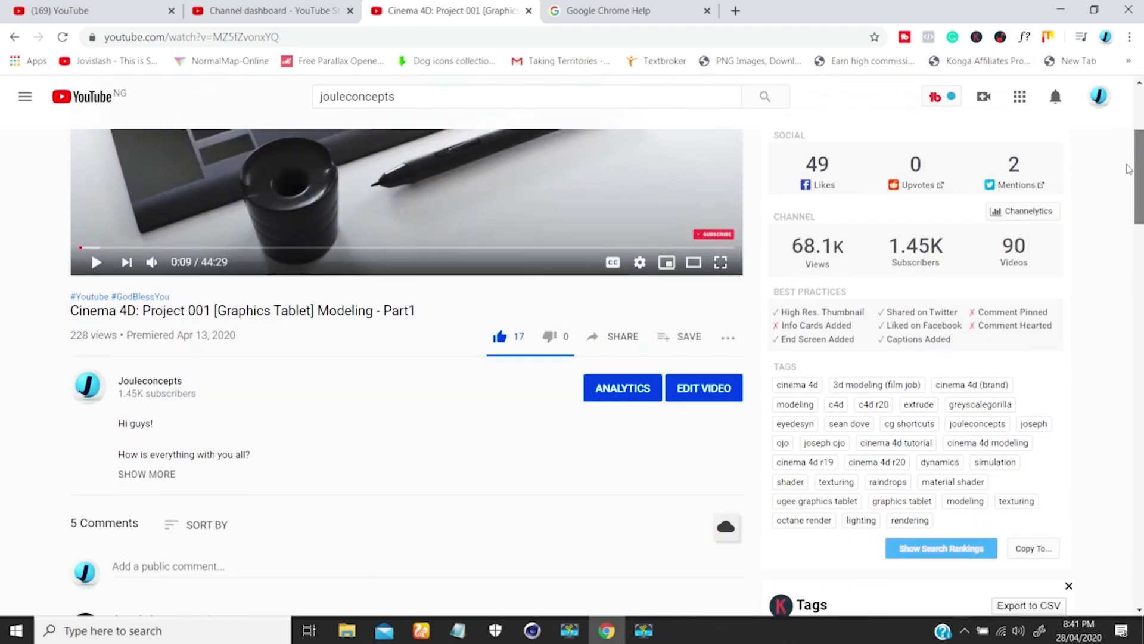
scroll(1128, 169, "up", 1)
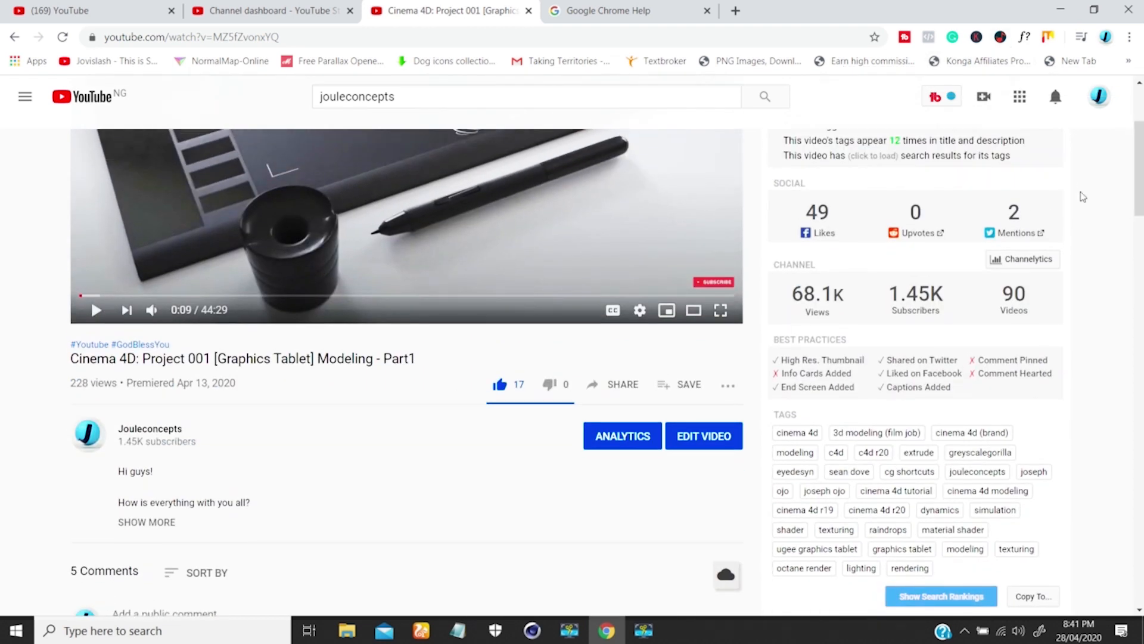
left_click_drag(1137, 169, 1135, 213)
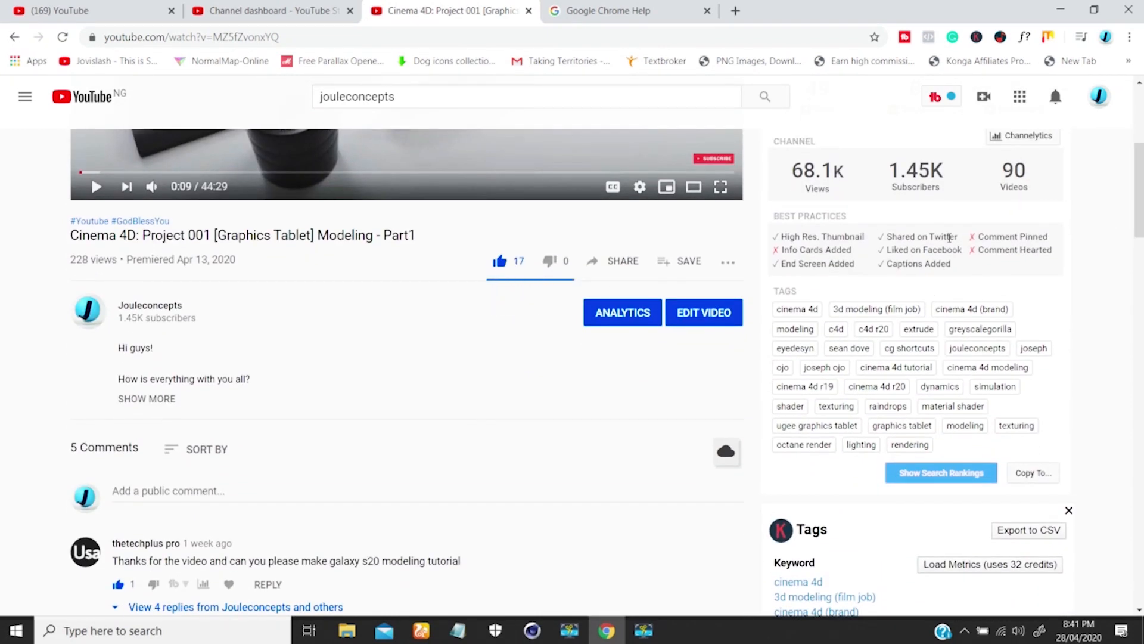
mouse_move(1139, 212)
left_mouse_down()
mouse_move(1139, 158)
mouse_move(1139, 195)
left_mouse_up()
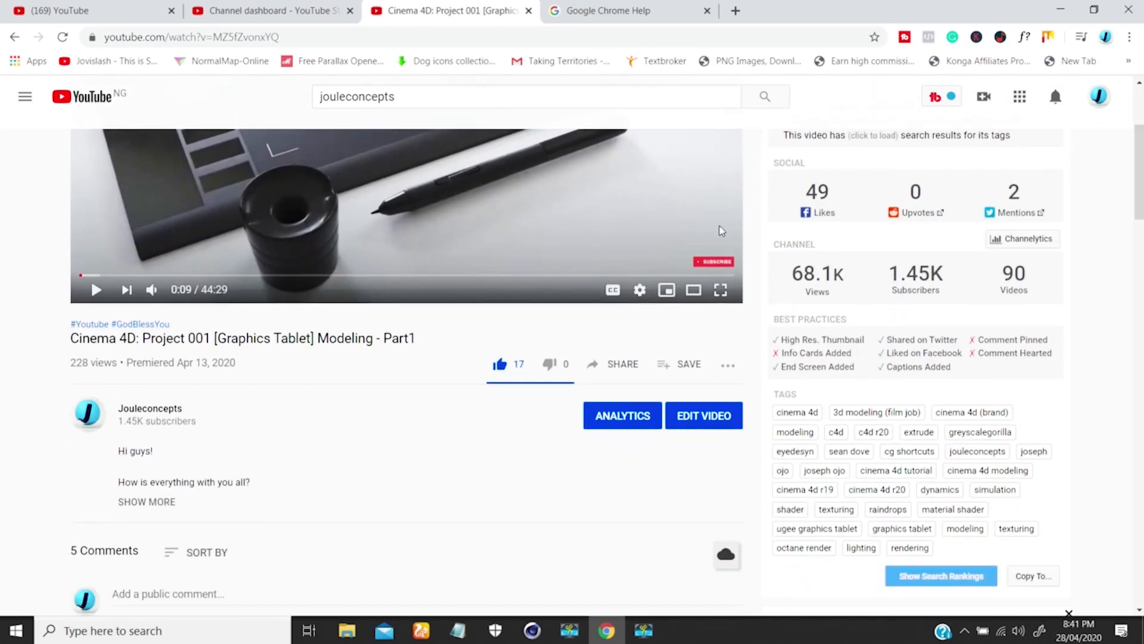
mouse_move(711, 272)
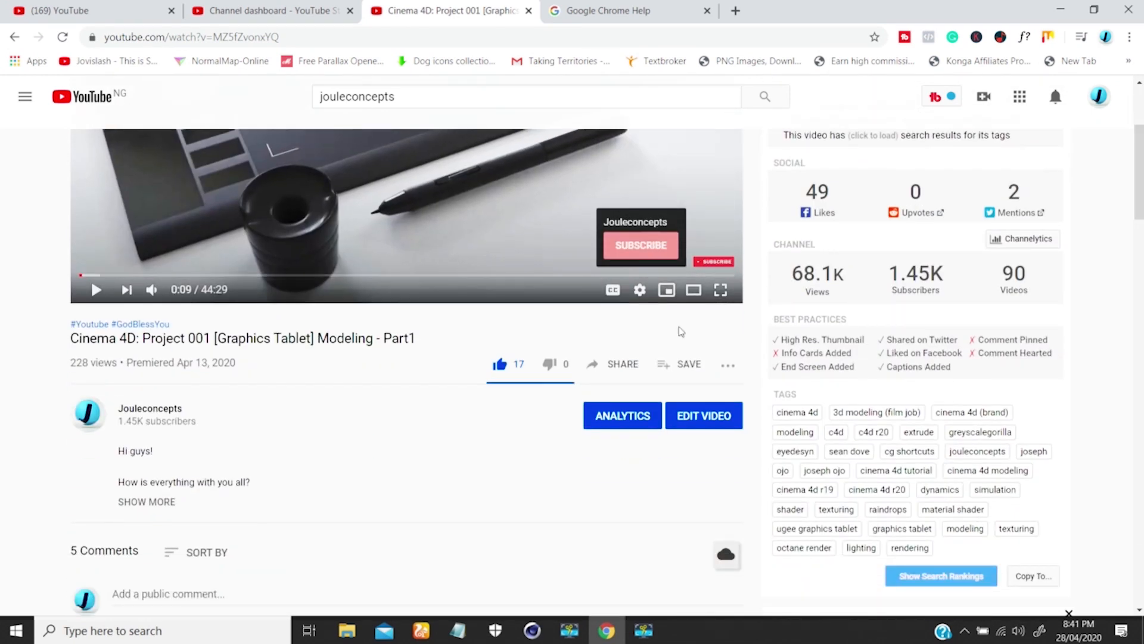
left_click_drag(1137, 216, 1138, 183)
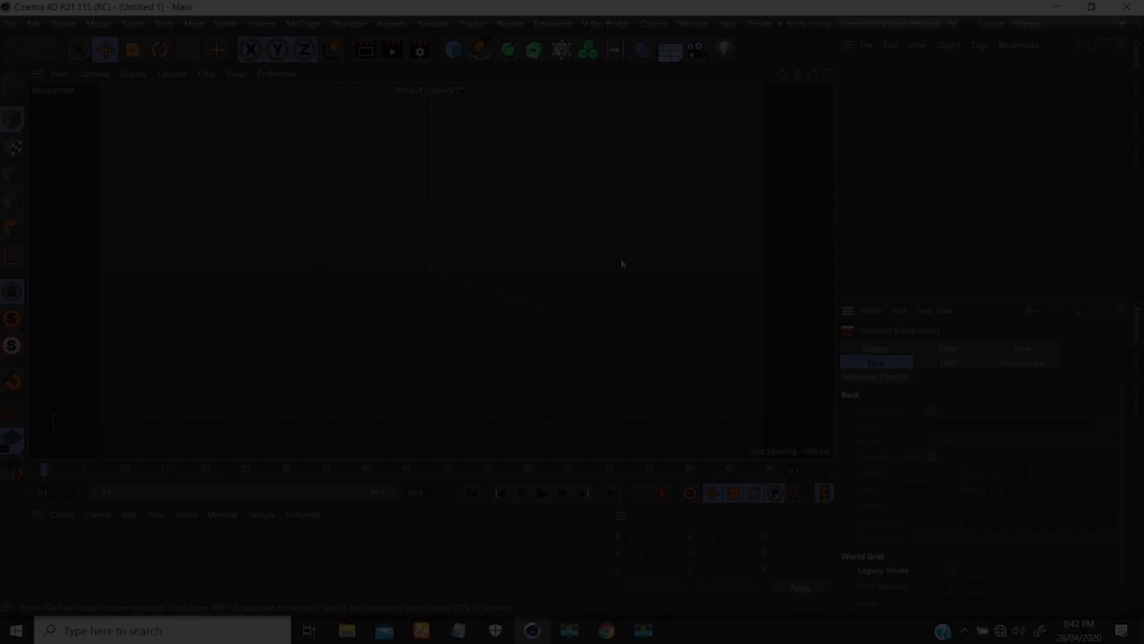
left_click(644, 631)
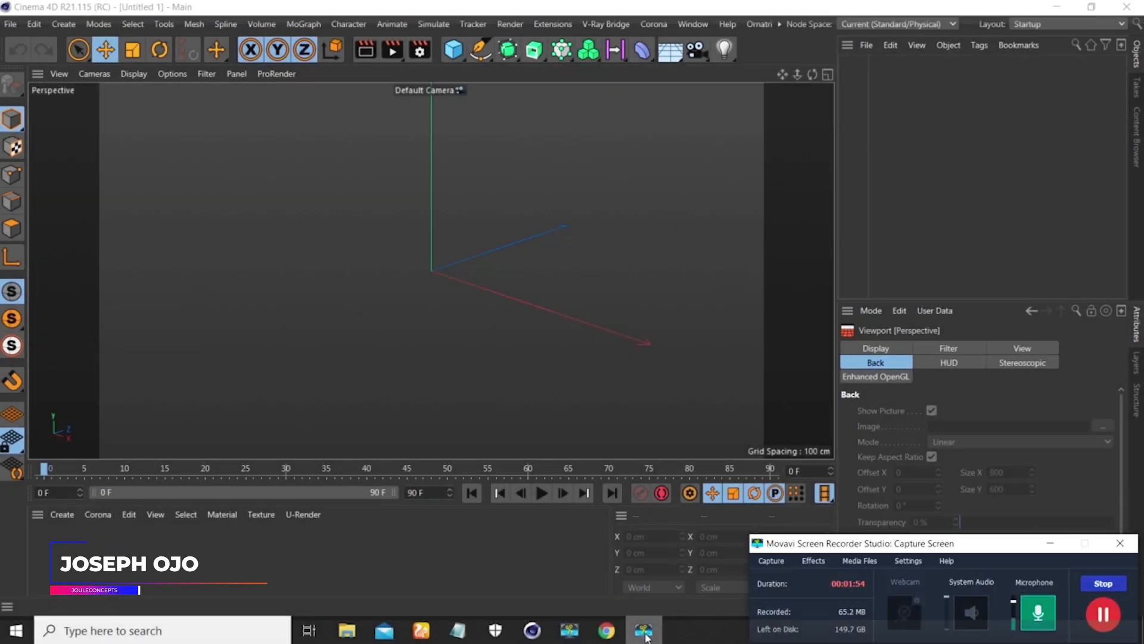
left_click(645, 631)
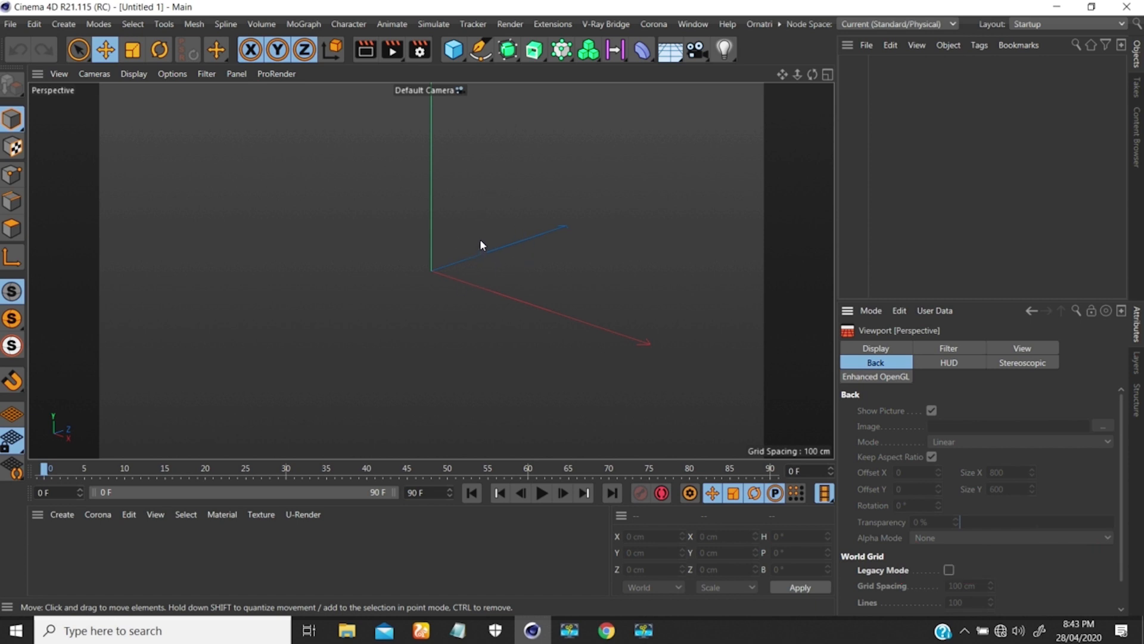
- Load the reference picture "Samsung Galaxy s20 01" as the background image of the Front view
key("F4")
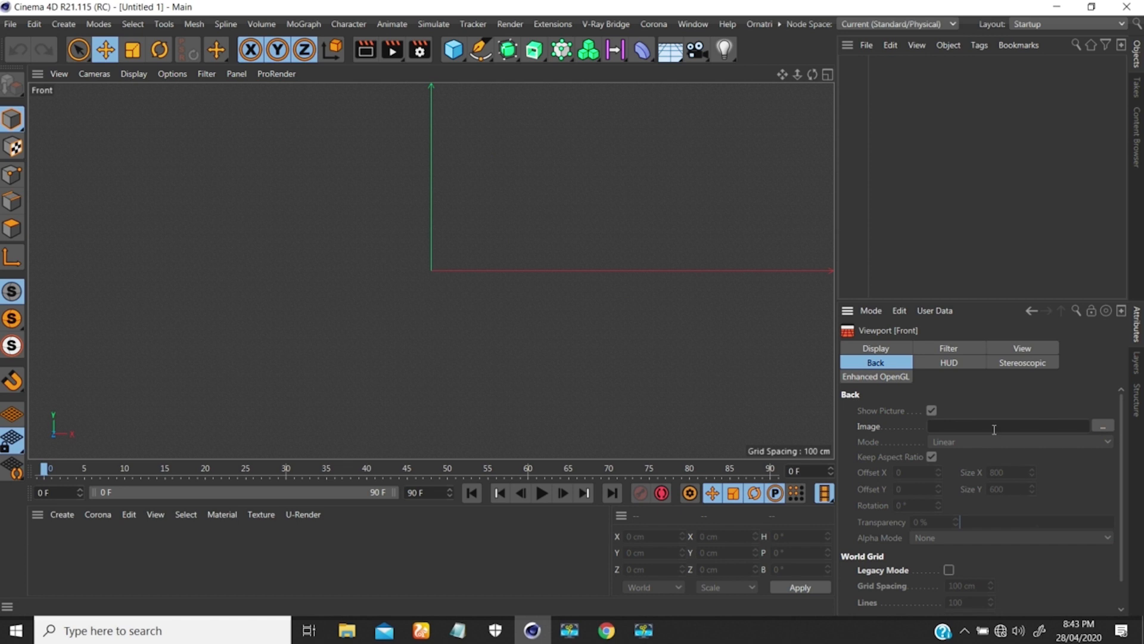
left_click(1100, 426)
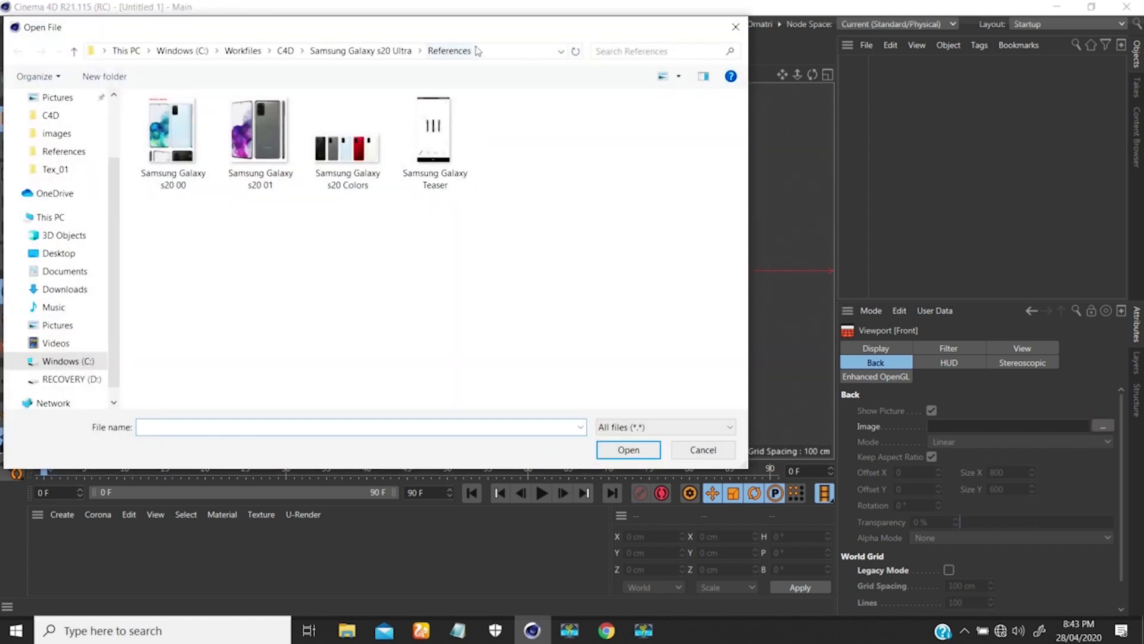
left_click_drag(479, 32, 521, 37)
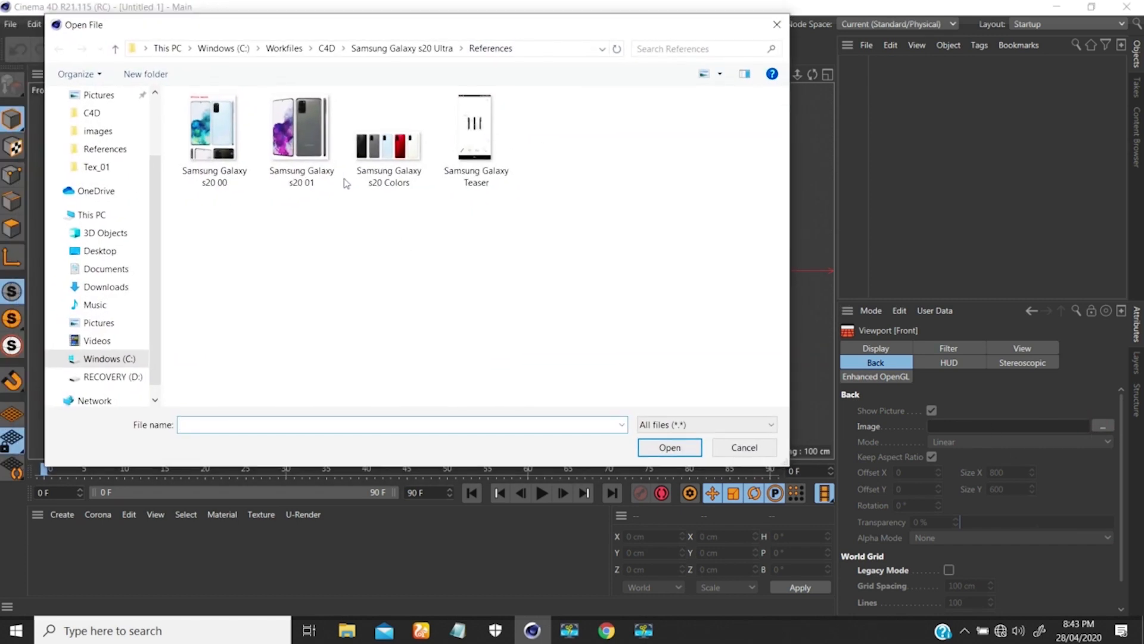
left_click(308, 120)
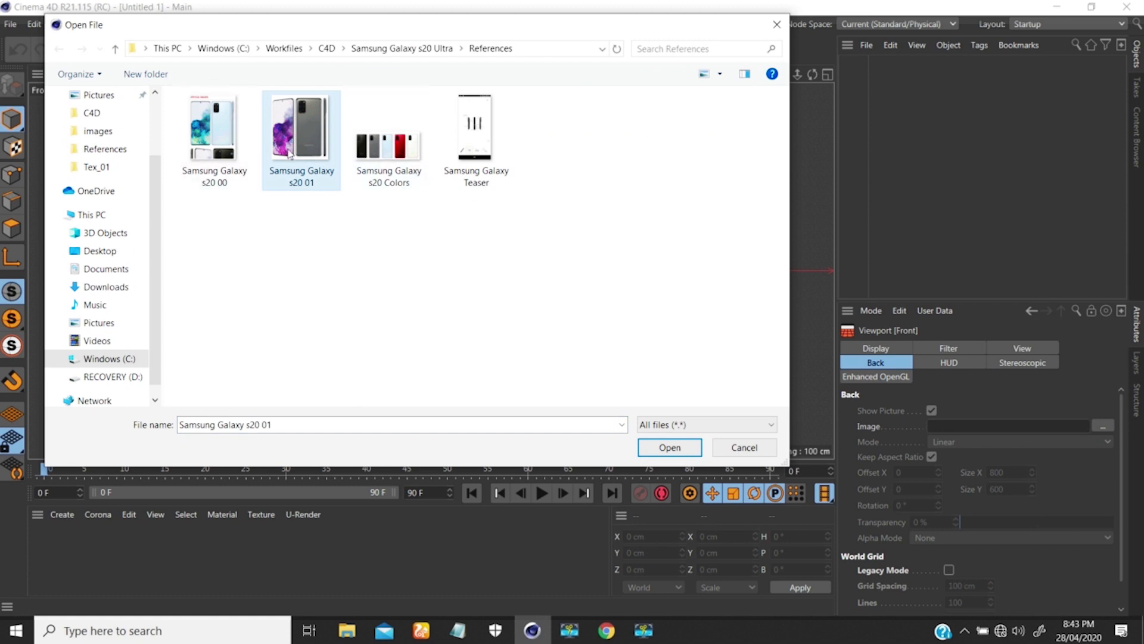
left_click(666, 447)
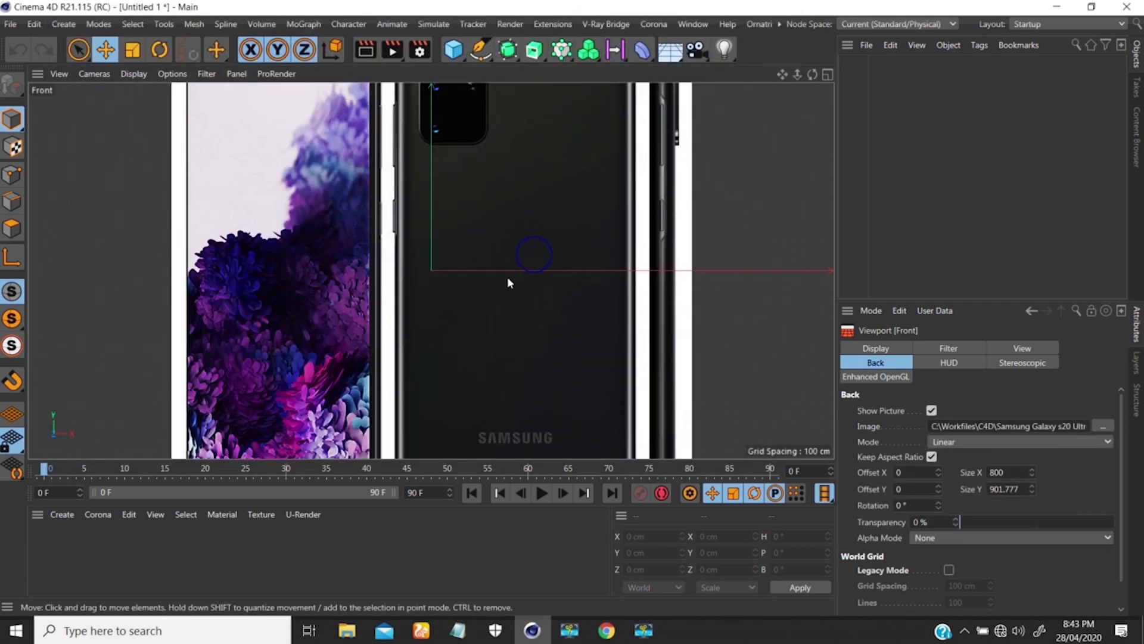
- Centre the phone's back on the vertical axis by setting the Front background image's Offset X to -130
scroll(480, 292, "down", 6)
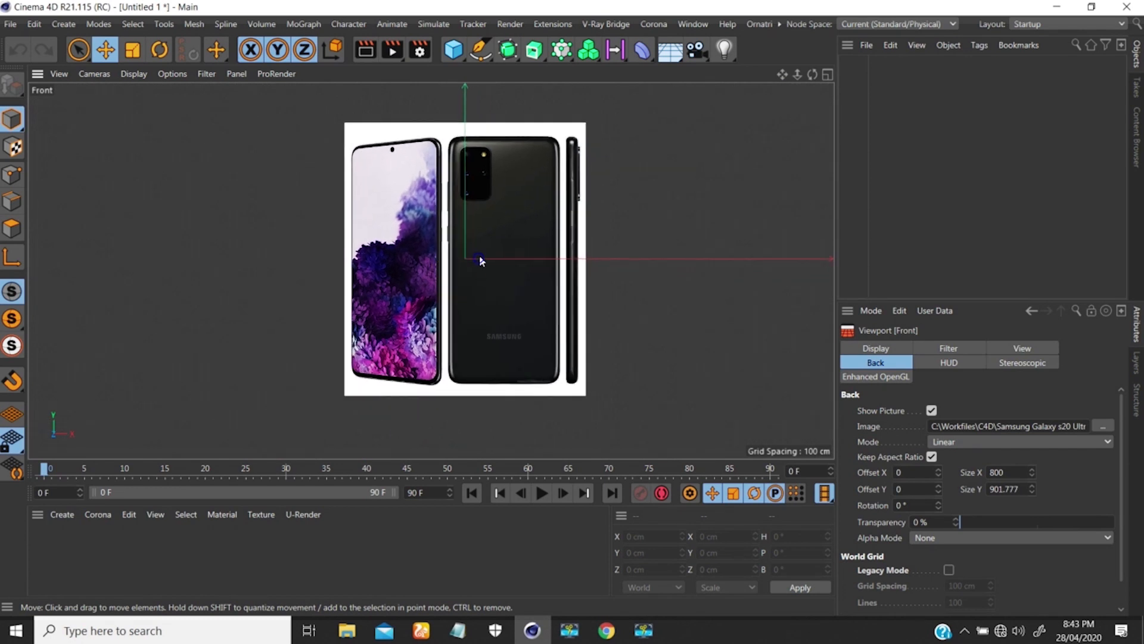
scroll(480, 260, "up", 3)
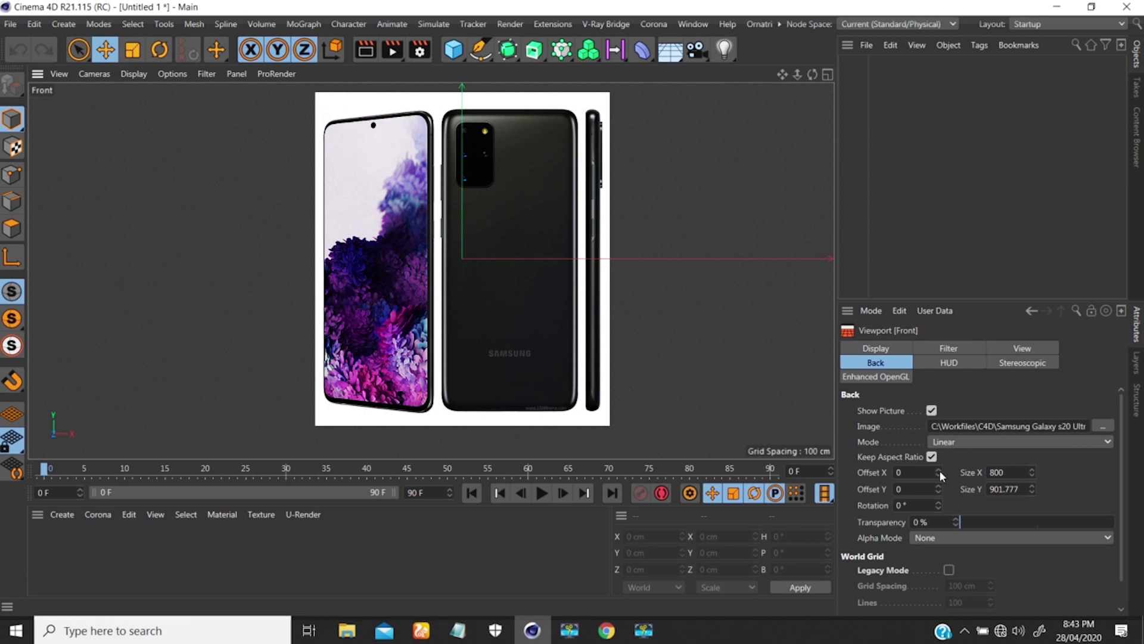
left_click_drag(940, 470, 907, 474)
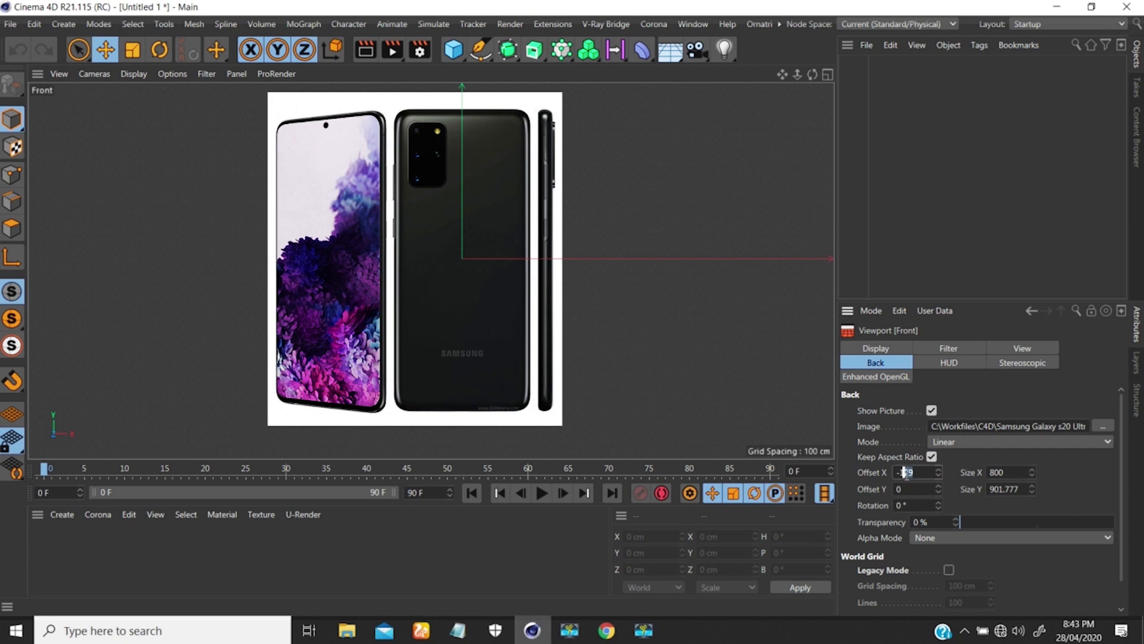
key("Return")
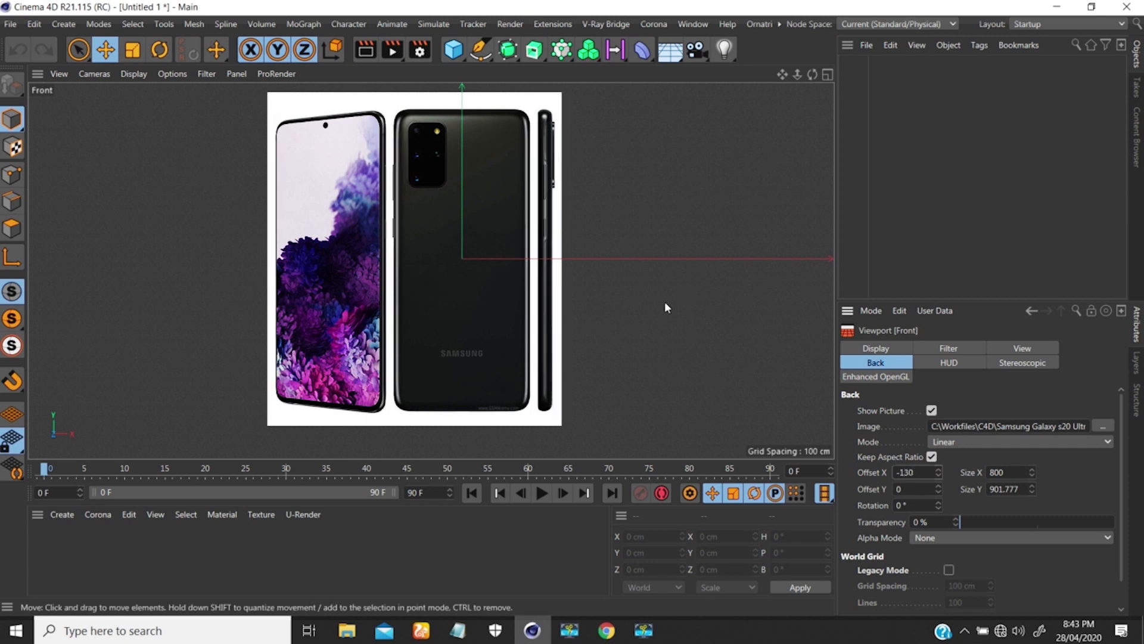
right_click_drag(460, 106, 494, 248, "alt")
middle_click_drag(494, 248, 463, 220, "alt")
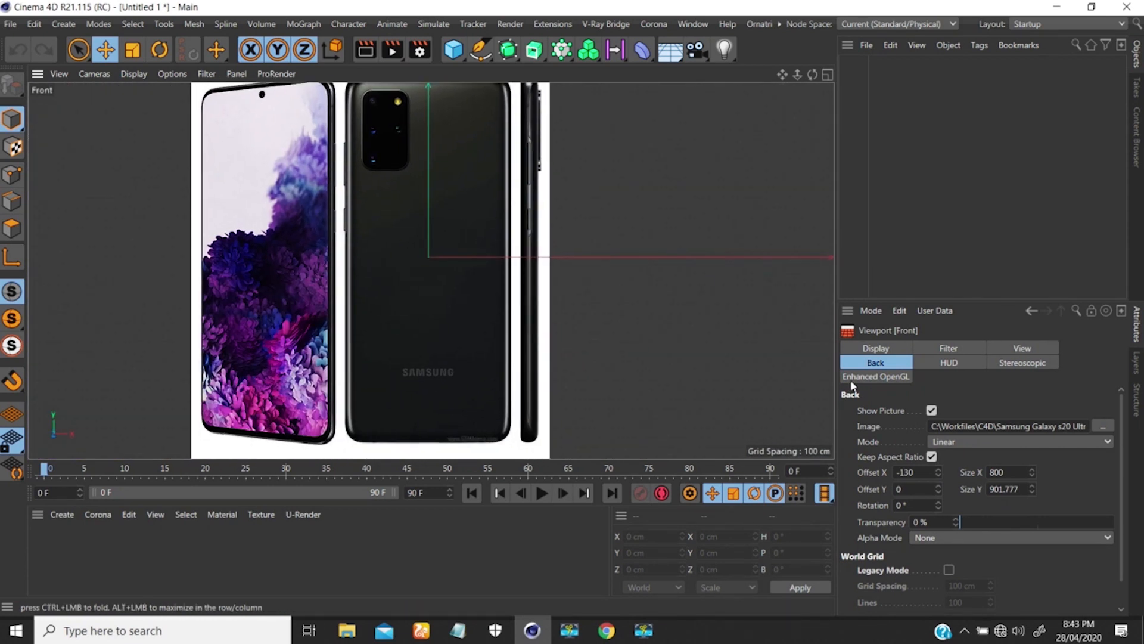
- Set the transparency of the Front view's background image to 60 %
left_click_drag(971, 522, 1053, 521)
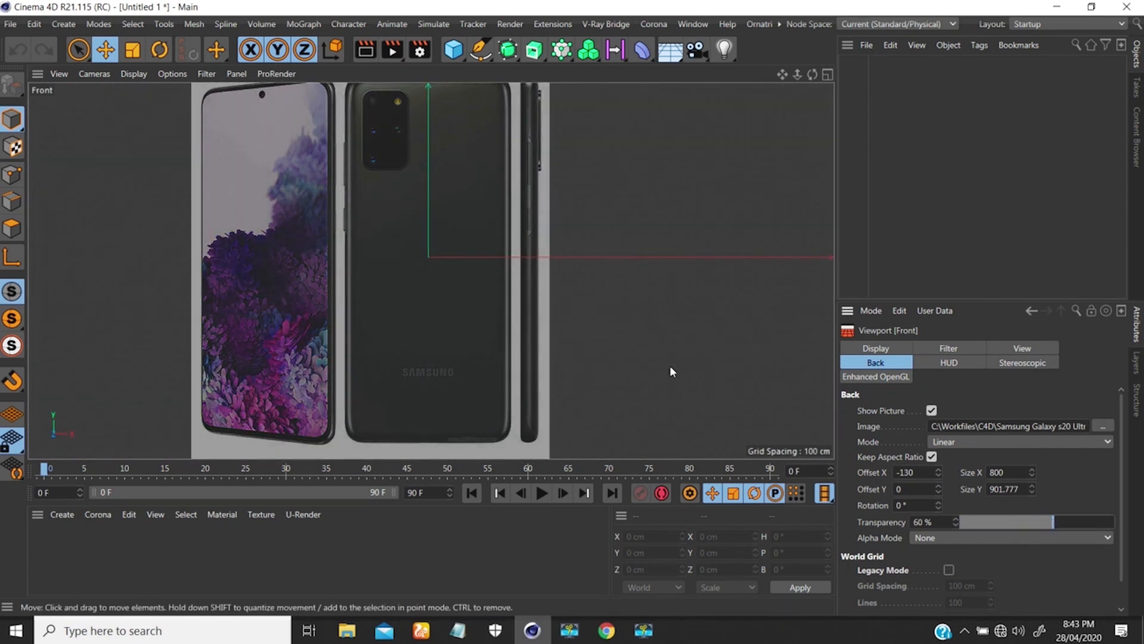
right_click_drag(459, 183, 452, 220, "alt")
mouse_move(450, 197)
middle_mouse_down("alt")
mouse_move(456, 208)
mouse_move(441, 199)
middle_mouse_up("alt")
right_click_drag(448, 218, 451, 199, "alt")
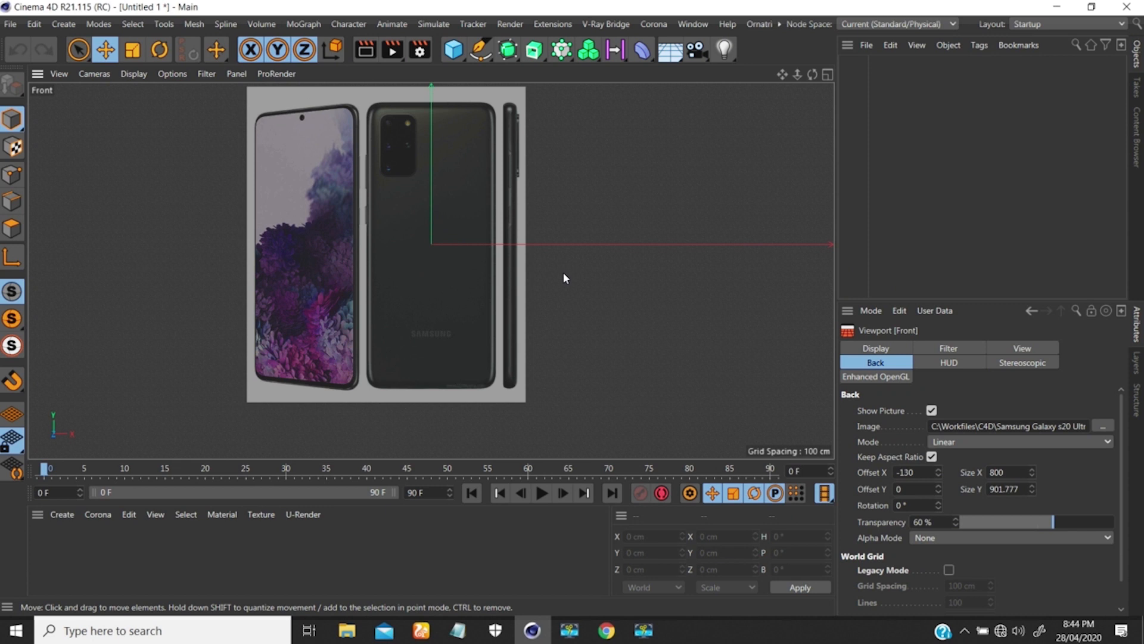
- Load the same "Samsung Galaxy s20 01" picture as the background image of the Right view
key("F3")
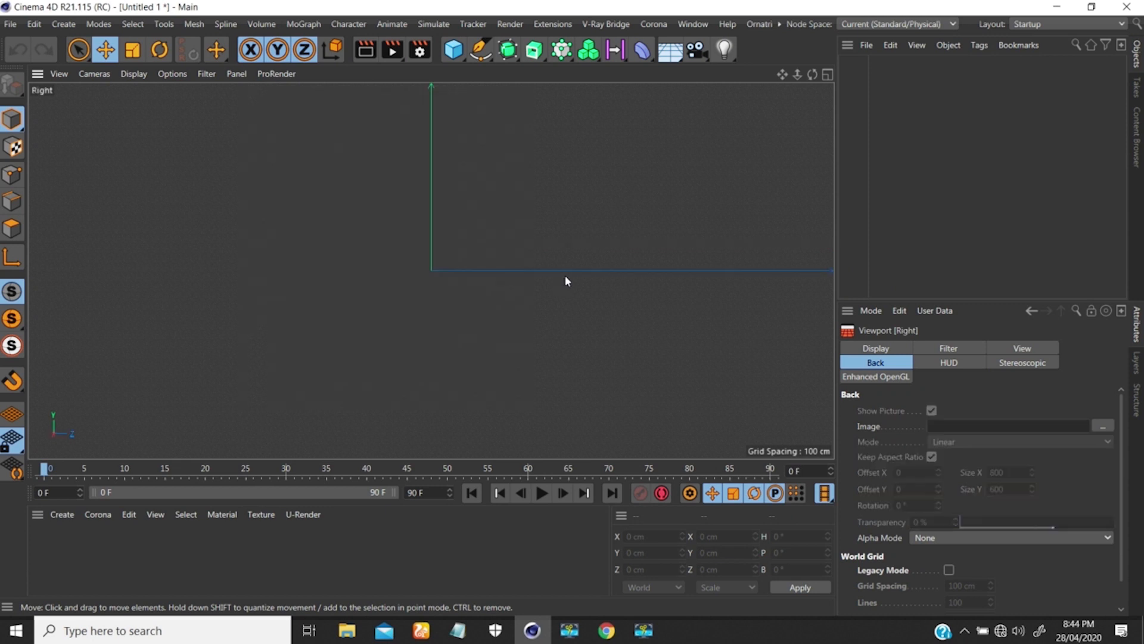
left_click(1103, 426)
left_click(301, 131)
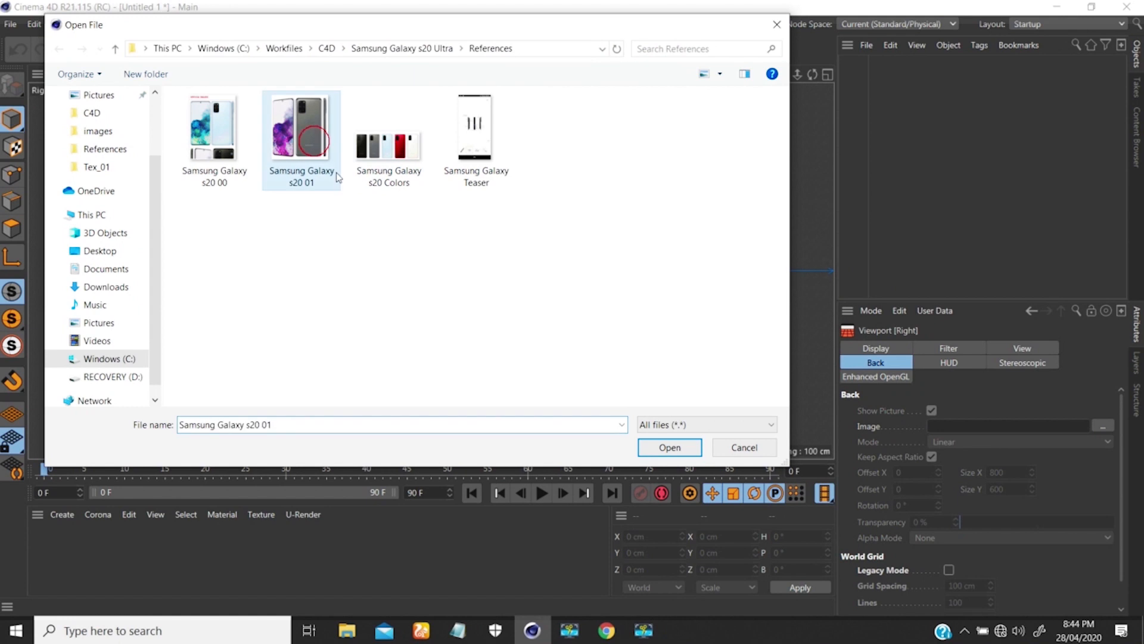
left_click(686, 455)
scroll(502, 314, "down", 6)
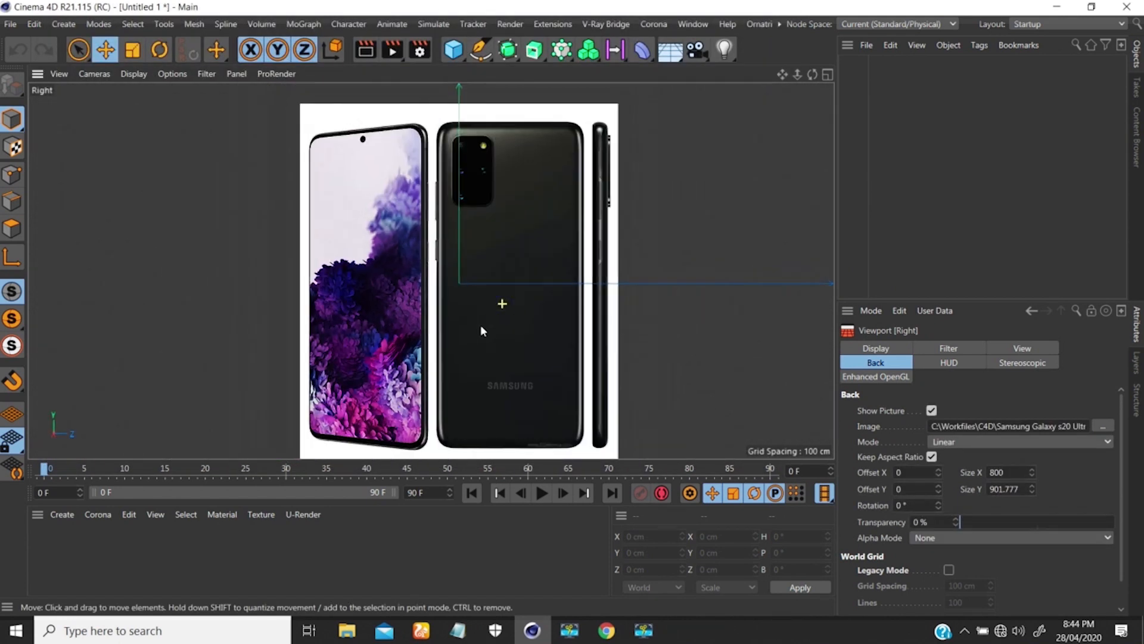
- Align the phone's side profile with the vertical axis by setting the Right background image's Offset X to -354
left_click_drag(939, 472, 939, 530)
scroll(503, 155, "up", 5)
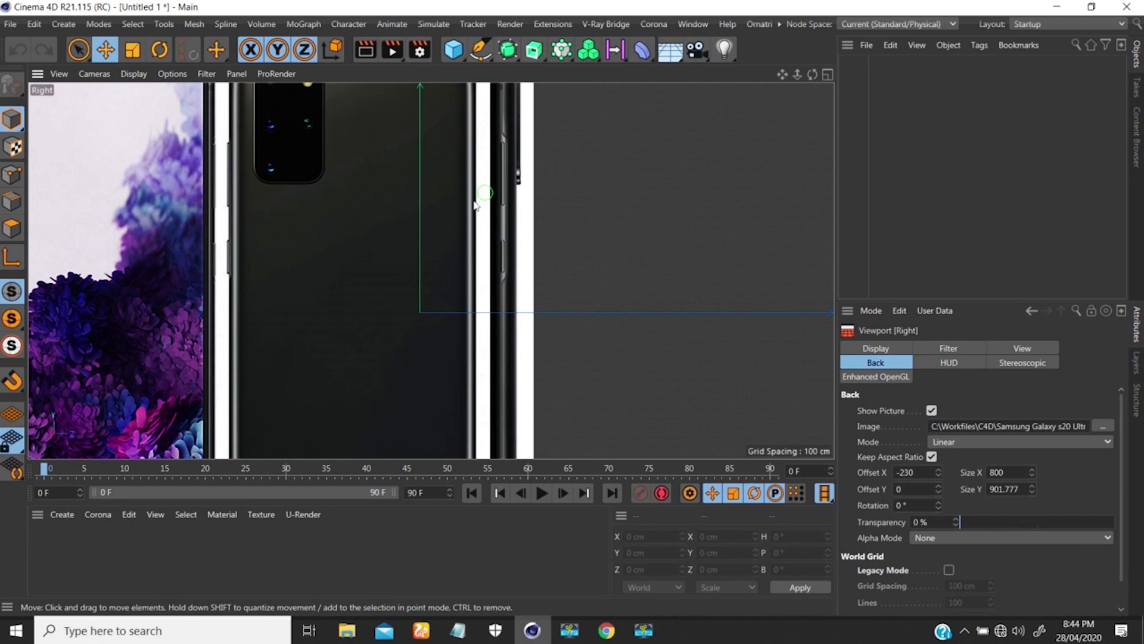
scroll(475, 206, "down", 2)
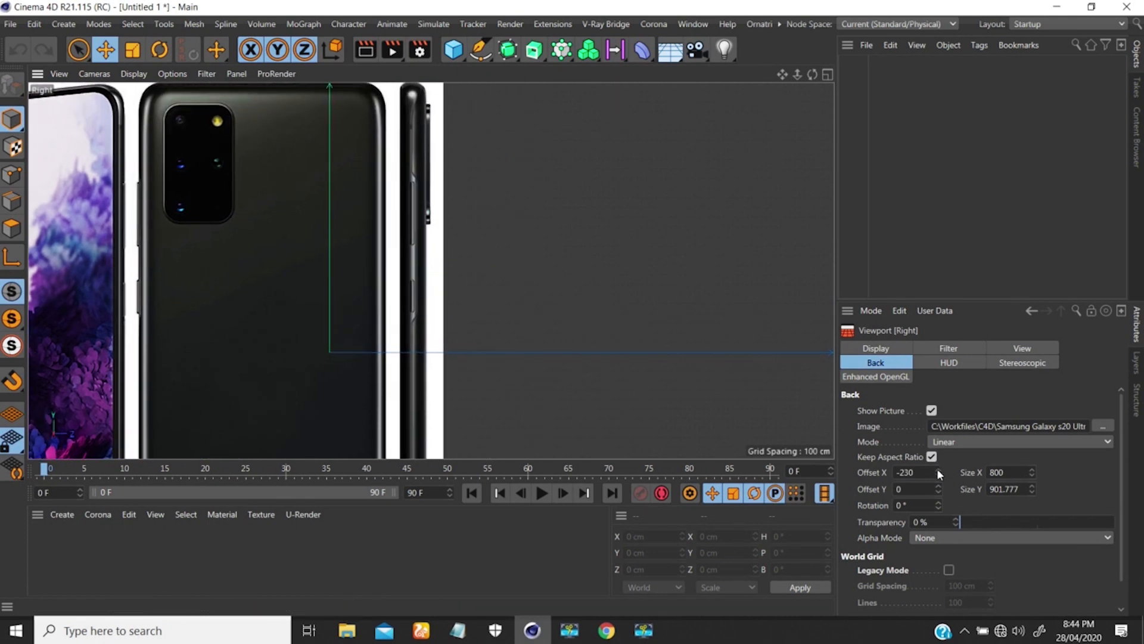
left_click_drag(939, 472, 927, 564)
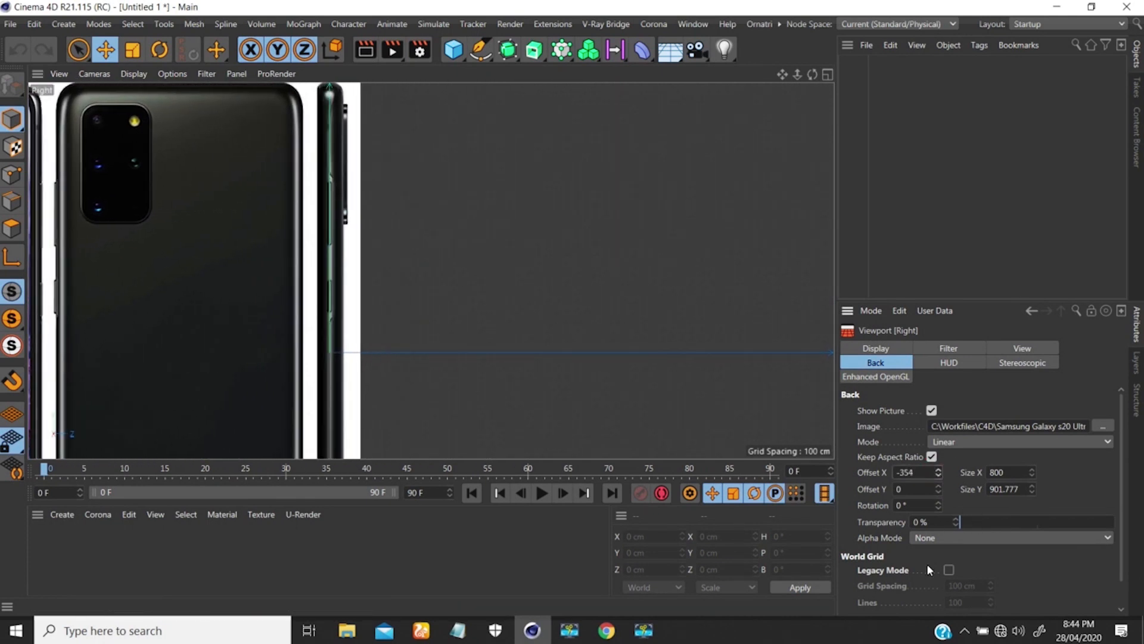
left_click(938, 469)
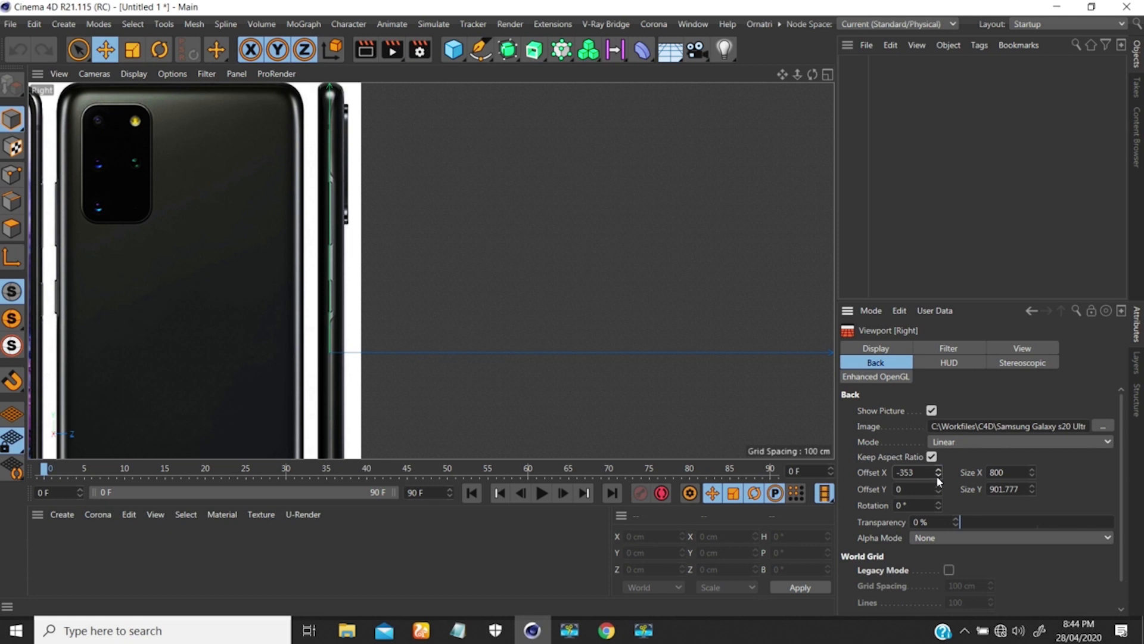
left_click(938, 481)
scroll(365, 188, "up", 3)
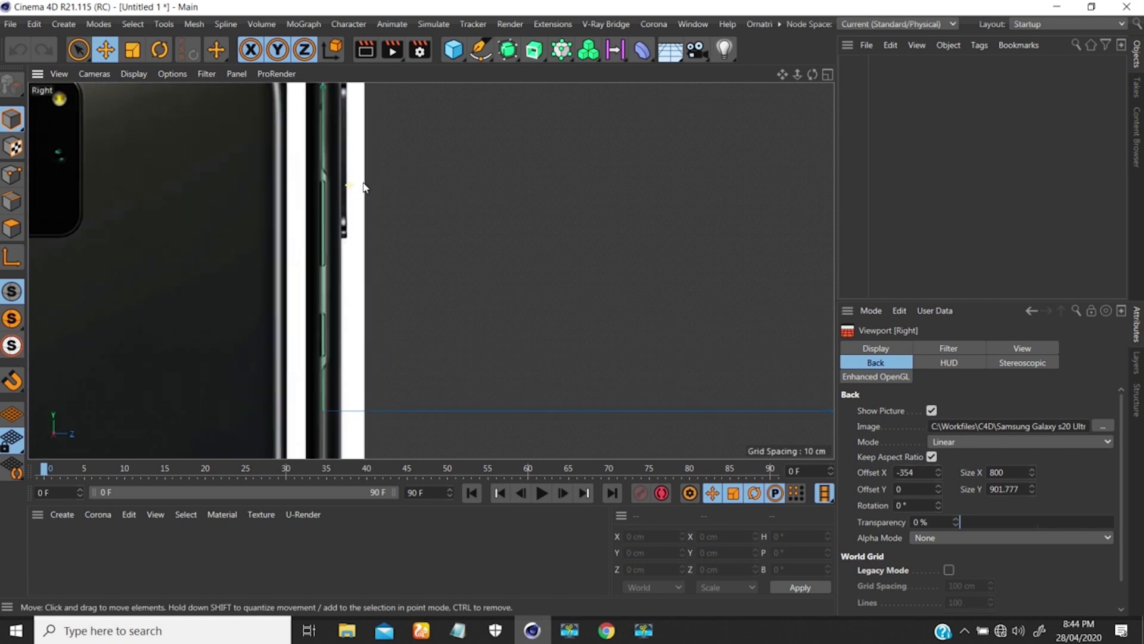
- Set the transparency of the Right view's background image to 70 %
scroll(365, 188, "down", 3)
left_click_drag(983, 522, 1060, 520)
scroll(406, 234, "down", 3)
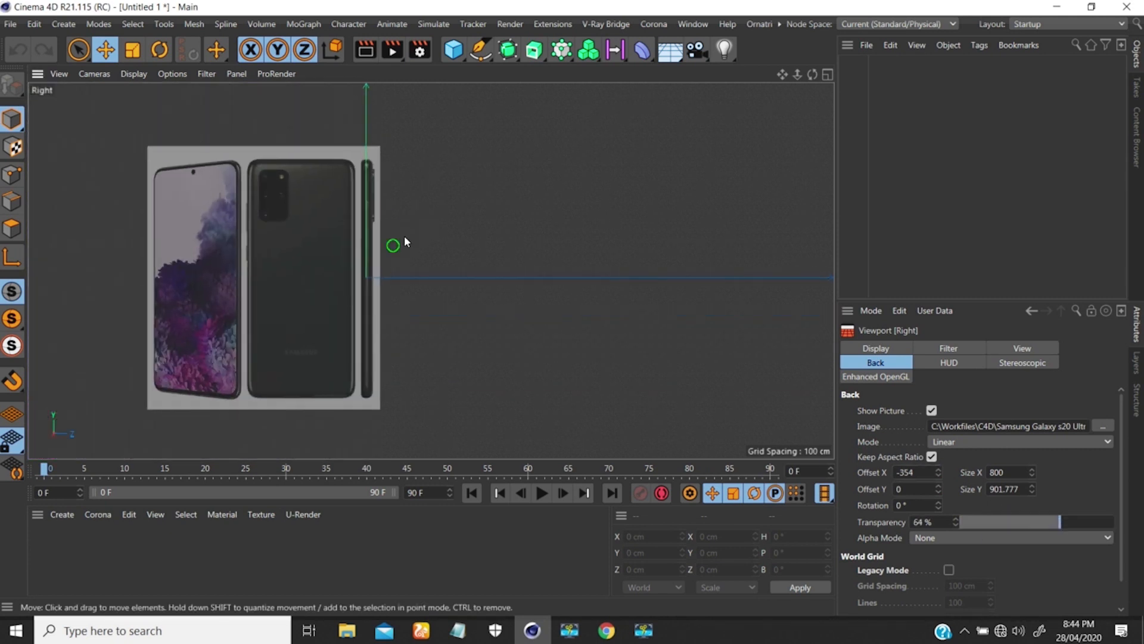
mouse_move(405, 237)
middle_mouse_down("alt")
mouse_move(434, 213)
mouse_move(427, 231)
middle_mouse_up("alt")
scroll(401, 214, "down", 3)
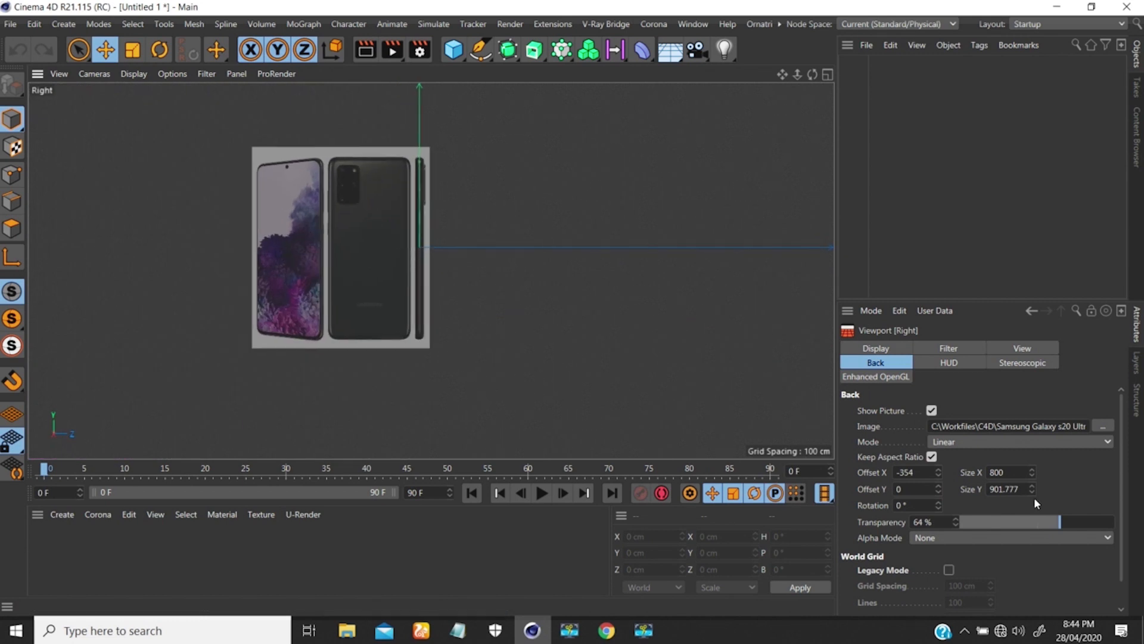
left_click_drag(1060, 521, 1090, 520)
left_click(925, 521)
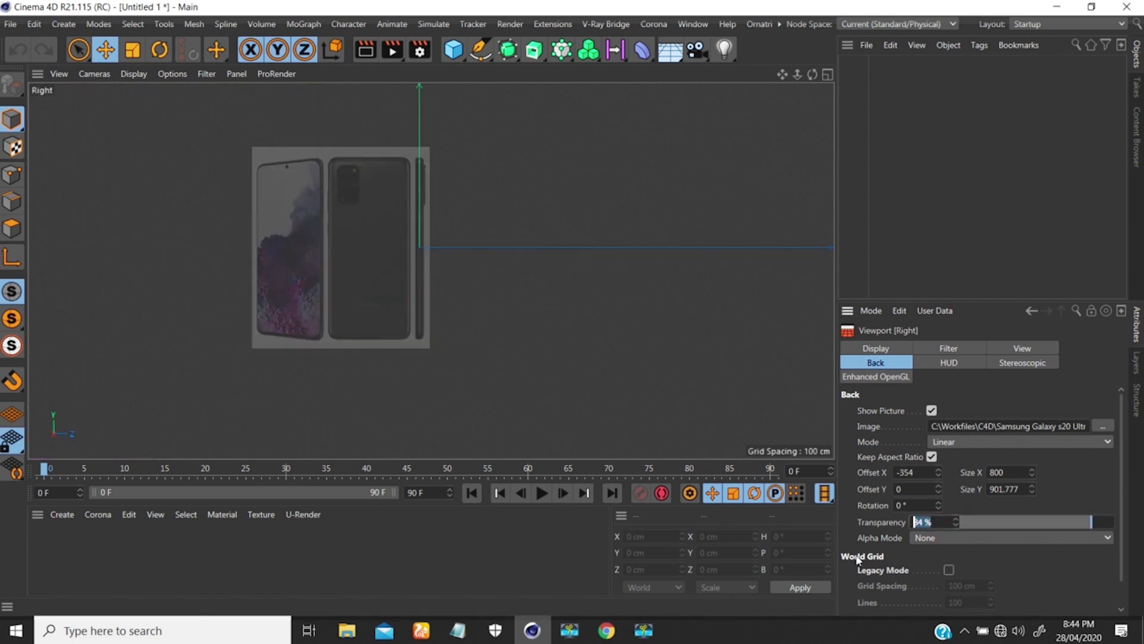
type("70")
key("Return")
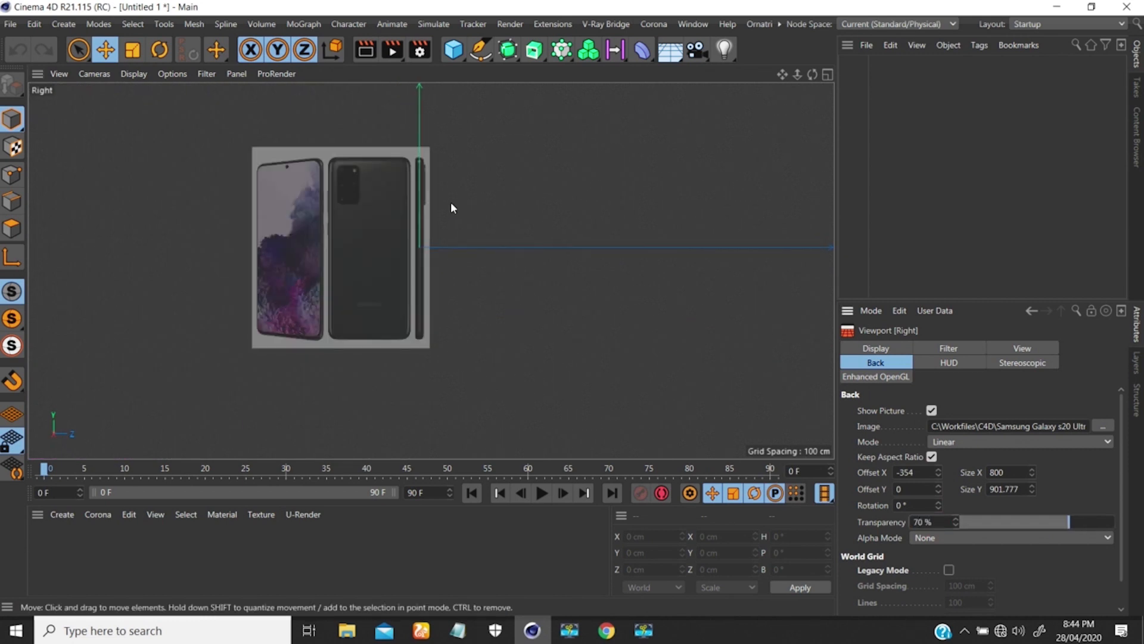
- Set the transparency of the Front view's background image to 70 %
key("F4")
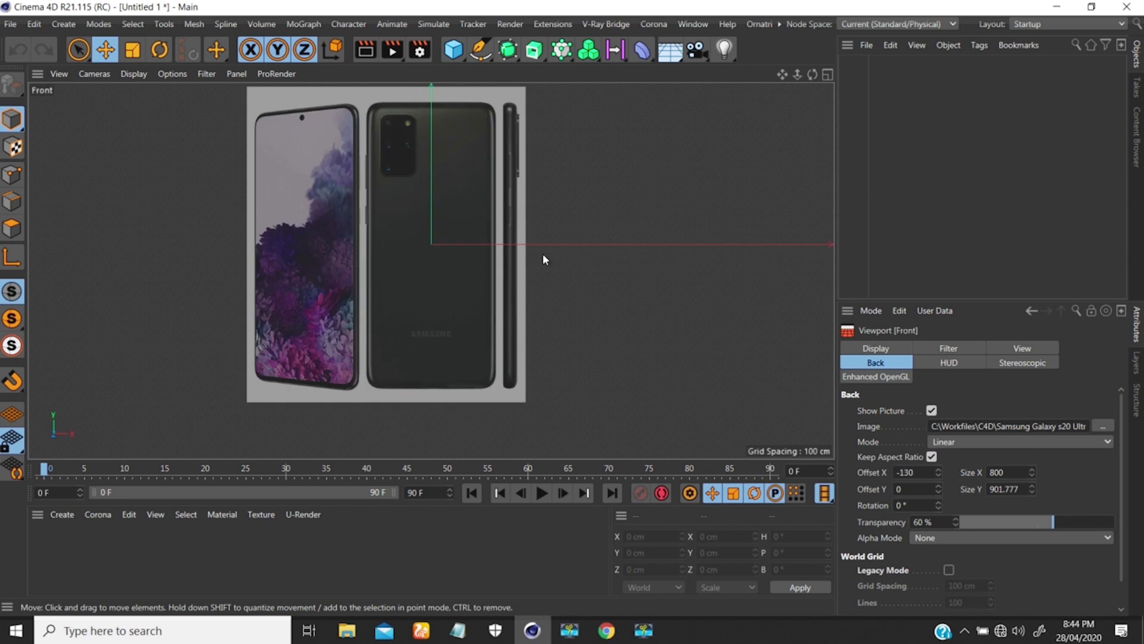
left_click(925, 522)
type("70")
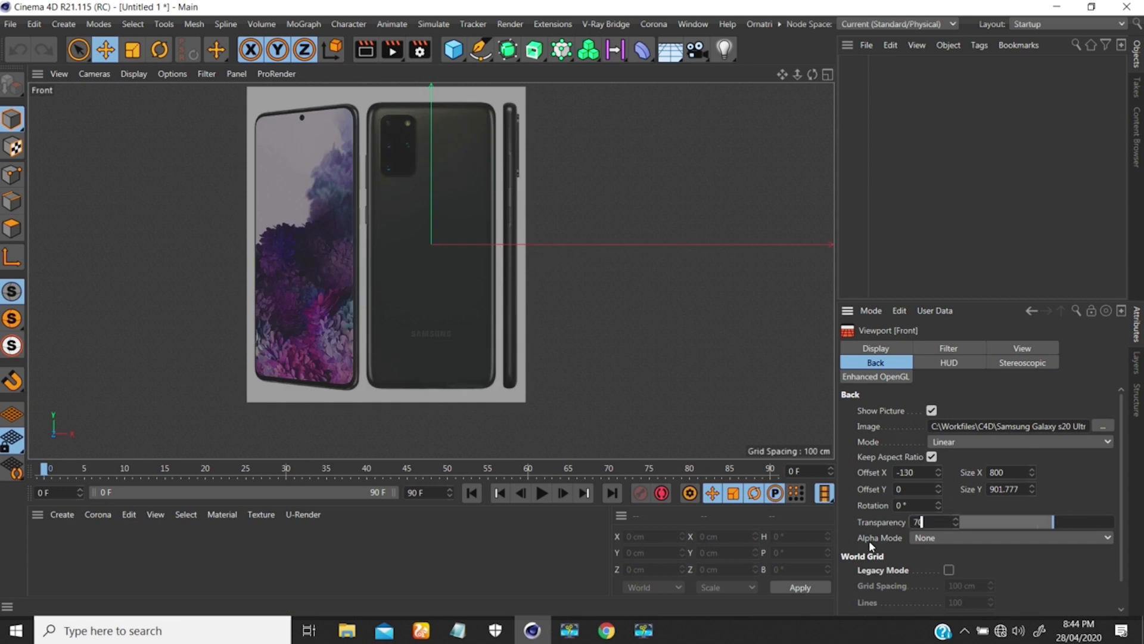
key("Return")
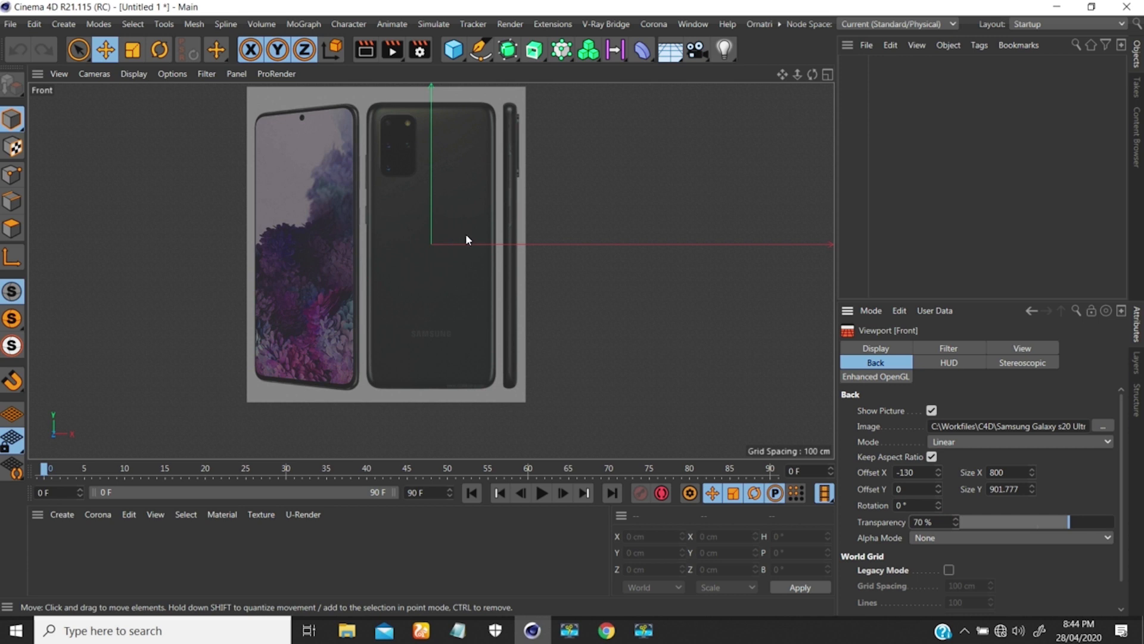
- Add a cube and stretch its height to about 821 cm over the phone's back in the Front view
middle_click_drag(432, 271, 417, 253, "alt")
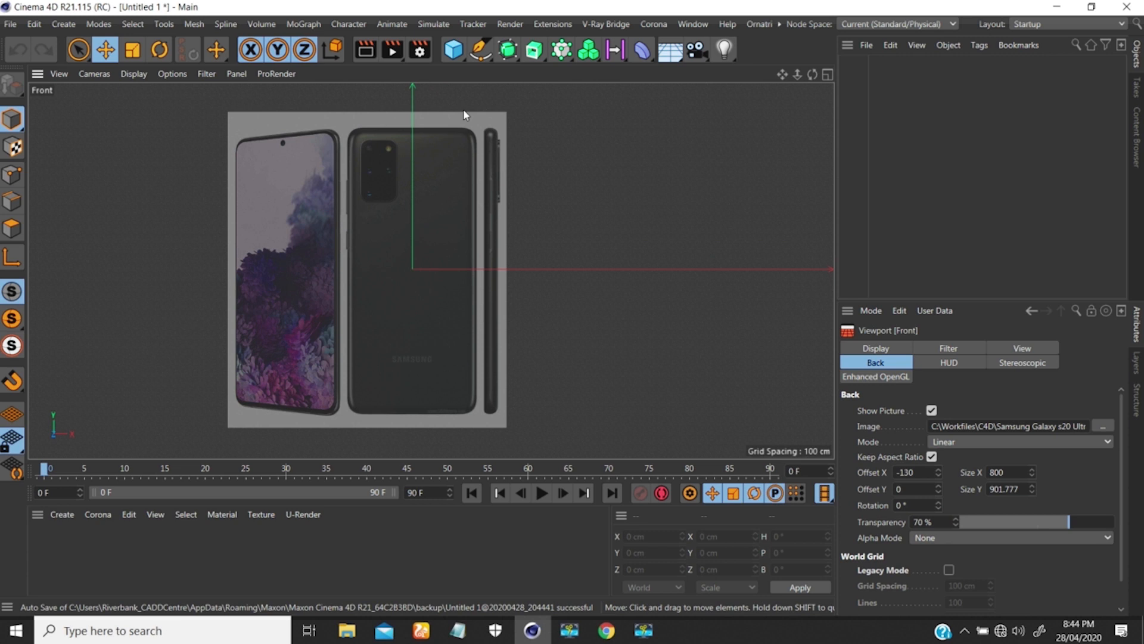
left_click_drag(454, 52, 563, 70)
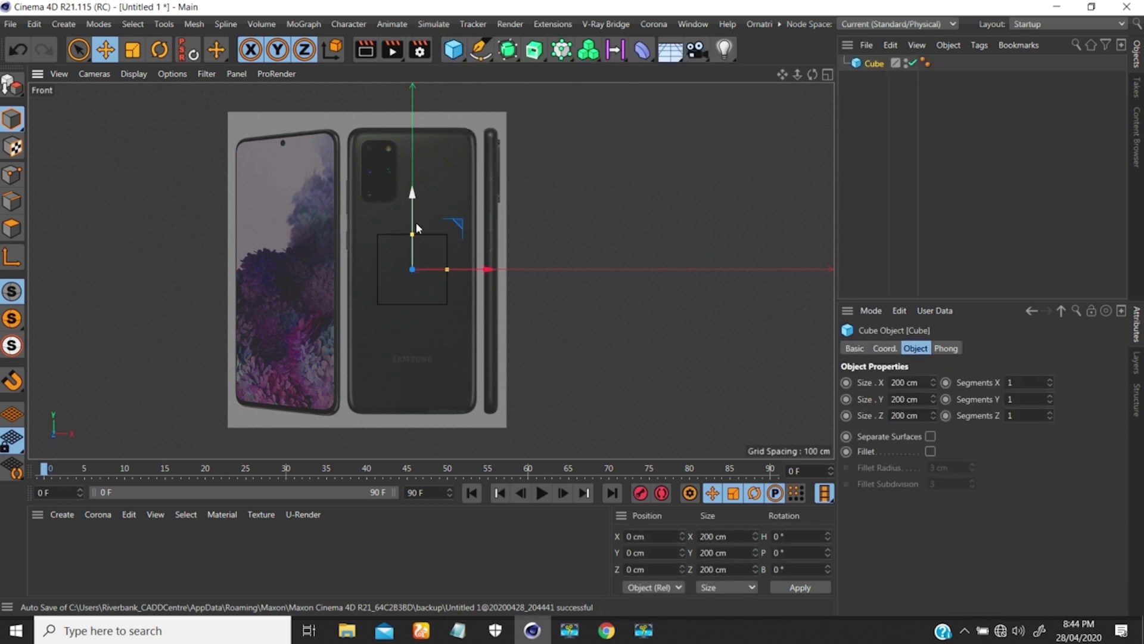
left_click_drag(413, 233, 416, 129)
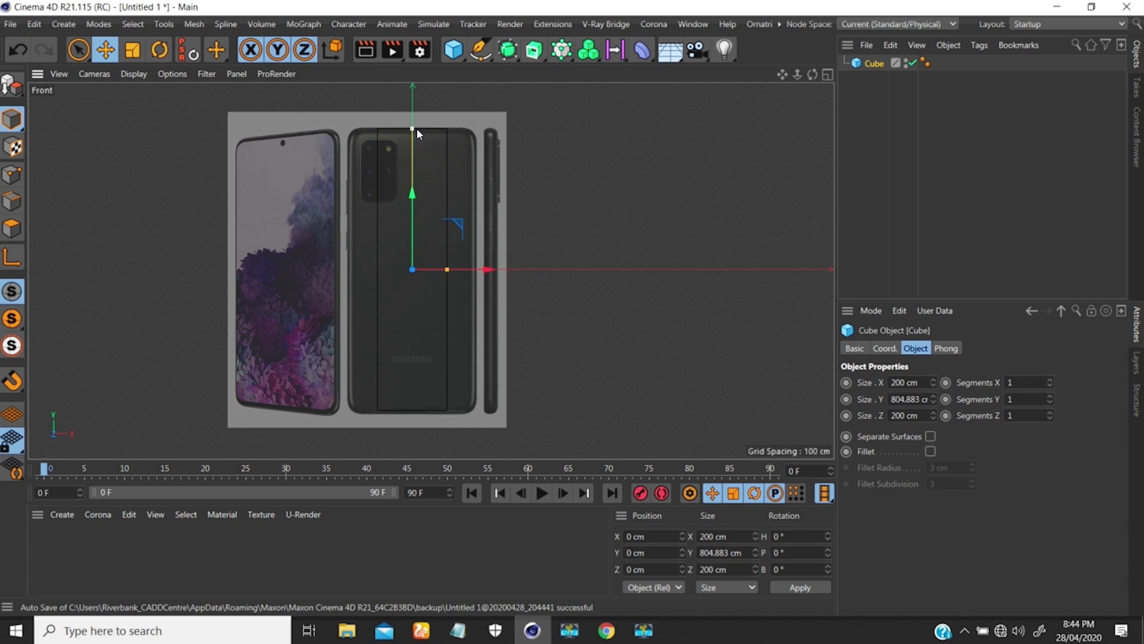
left_click_drag(413, 129, 414, 133)
scroll(412, 170, "up", 5)
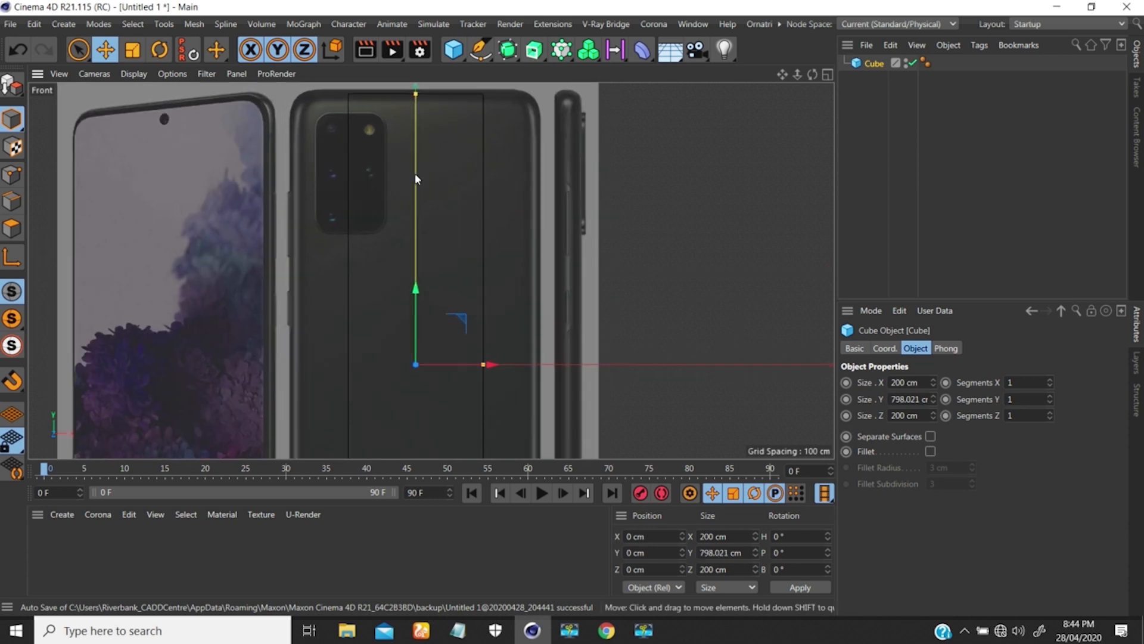
middle_click_drag(414, 215, 425, 146, "alt")
scroll(415, 202, "down", 5)
middle_click_drag(421, 254, 413, 225, "alt")
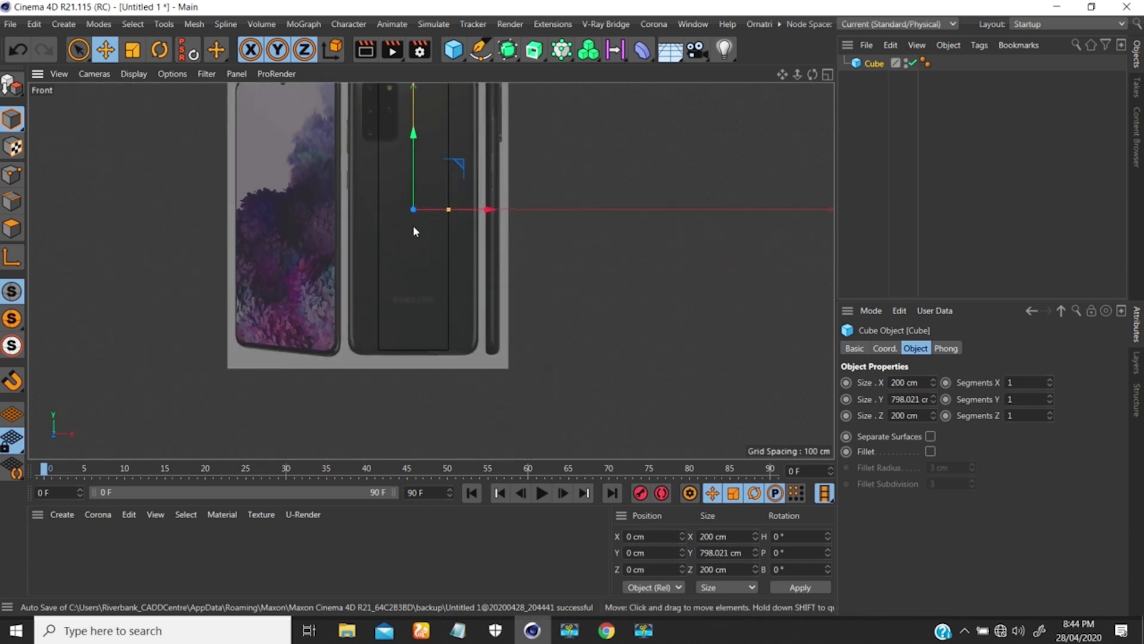
scroll(417, 214, "down", 2)
left_click_drag(415, 99, 415, 95)
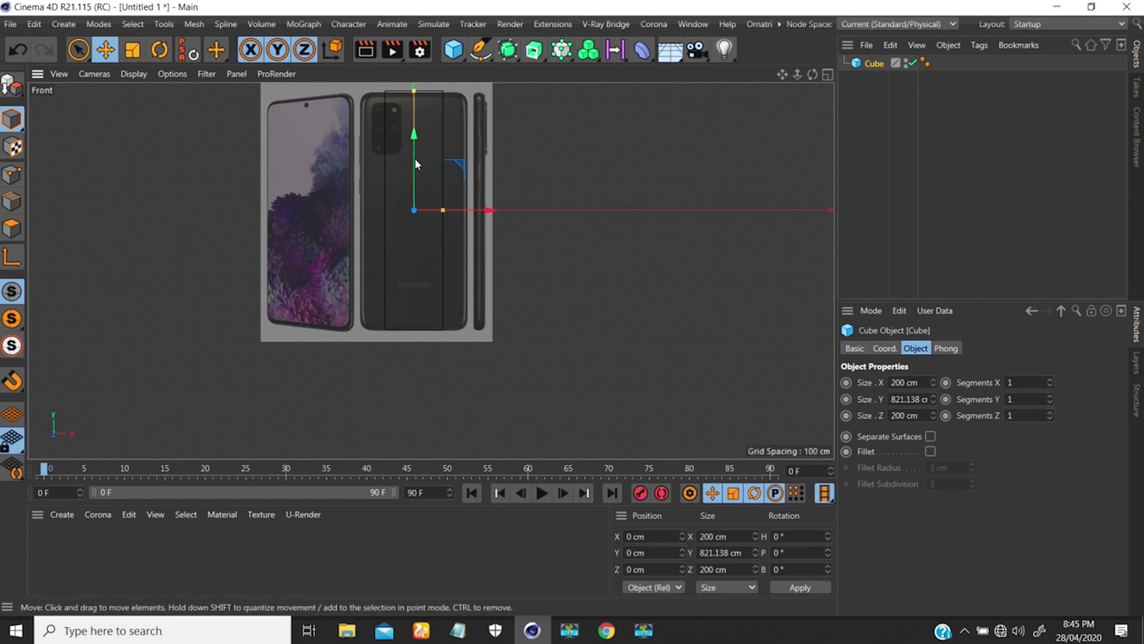
- Fit the cube to the outline of the phone's back, about 374 cm wide and 813 cm high
left_click_drag(444, 209, 469, 214)
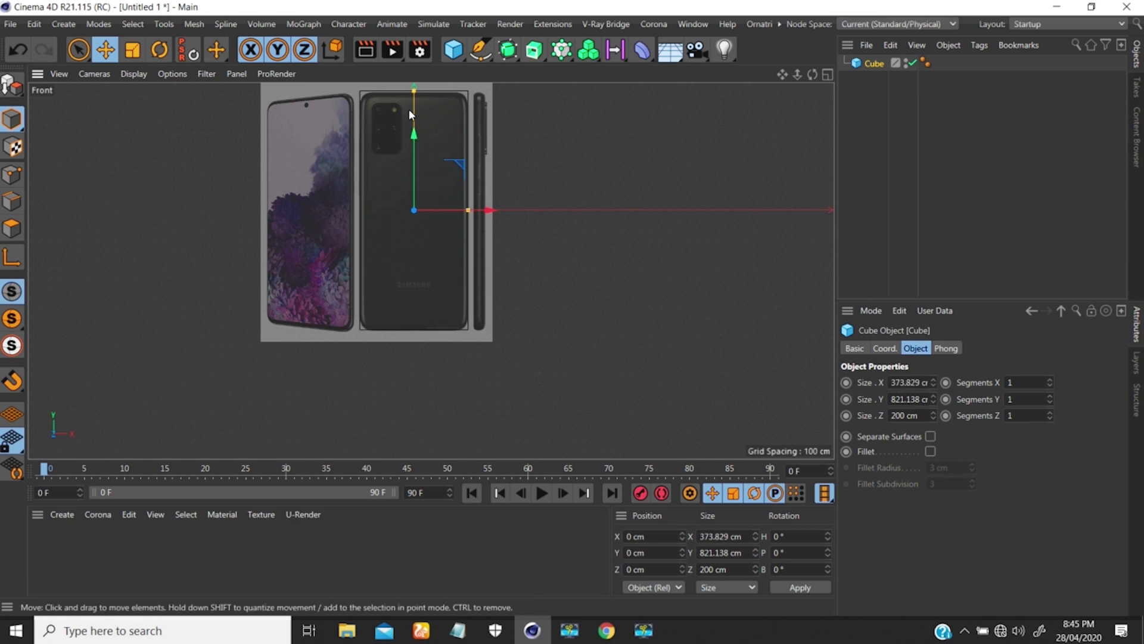
left_click_drag(415, 94, 415, 98)
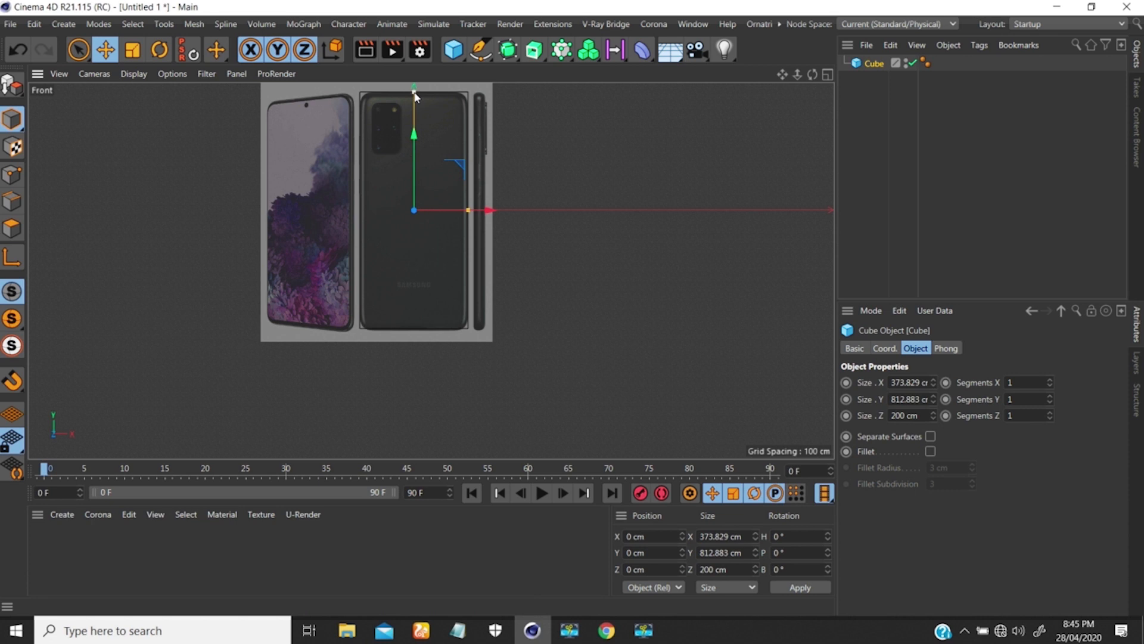
mouse_move(454, 121)
right_mouse_down("alt")
mouse_move(468, 107)
mouse_move(461, 130)
right_mouse_up("alt")
middle_click_drag(460, 131, 414, 166, "alt")
right_click_drag(408, 184, 401, 193, "alt")
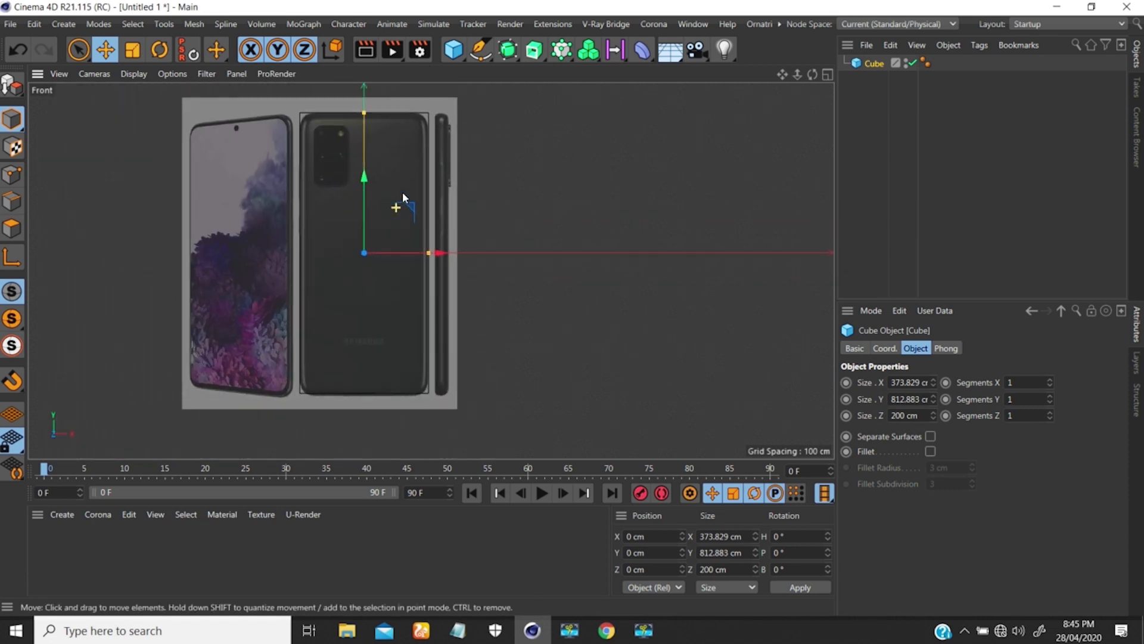
middle_click_drag(396, 171, 404, 190, "alt")
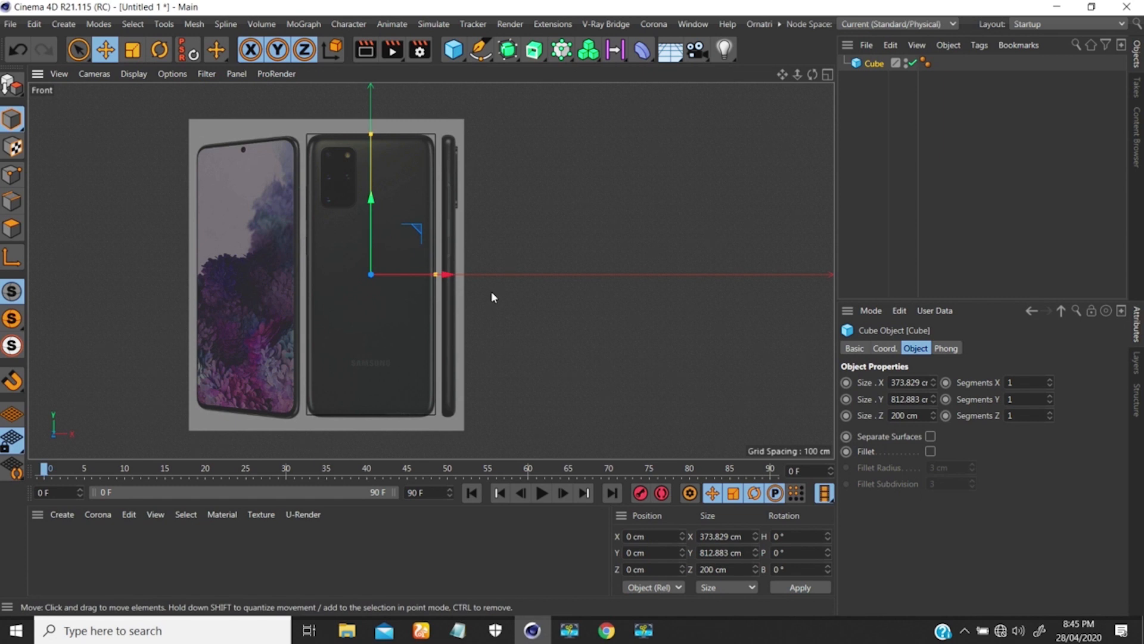
- In the Right view, reduce the cube's depth to about 40 cm to match the phone's side profile
key("F3")
scroll(445, 168, "up", 5)
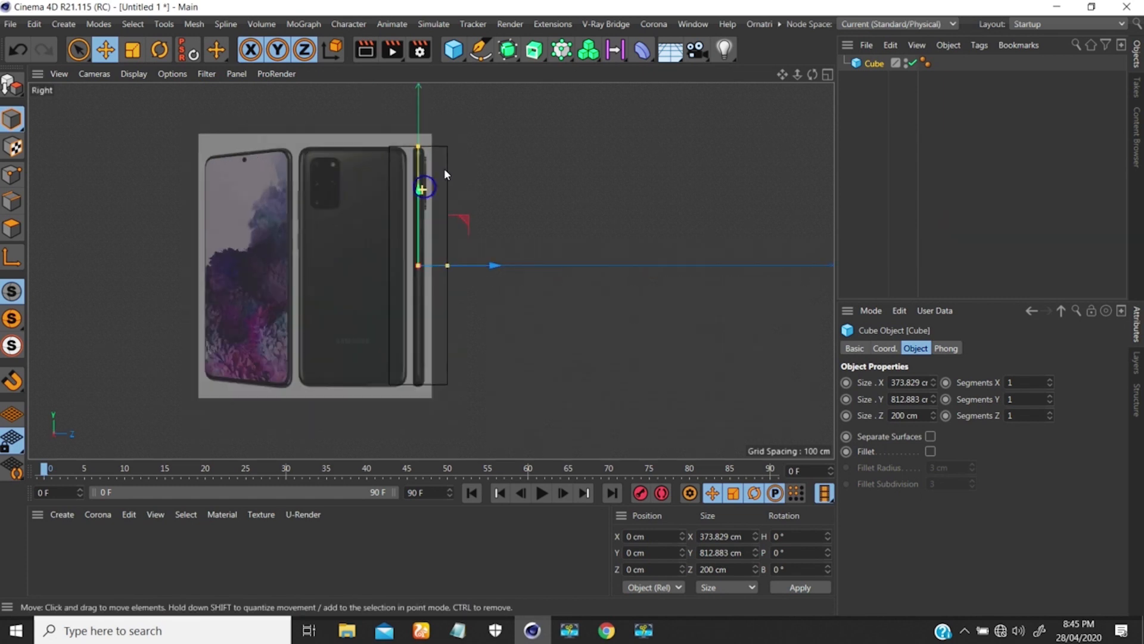
right_click_drag(446, 162, 440, 153, "alt")
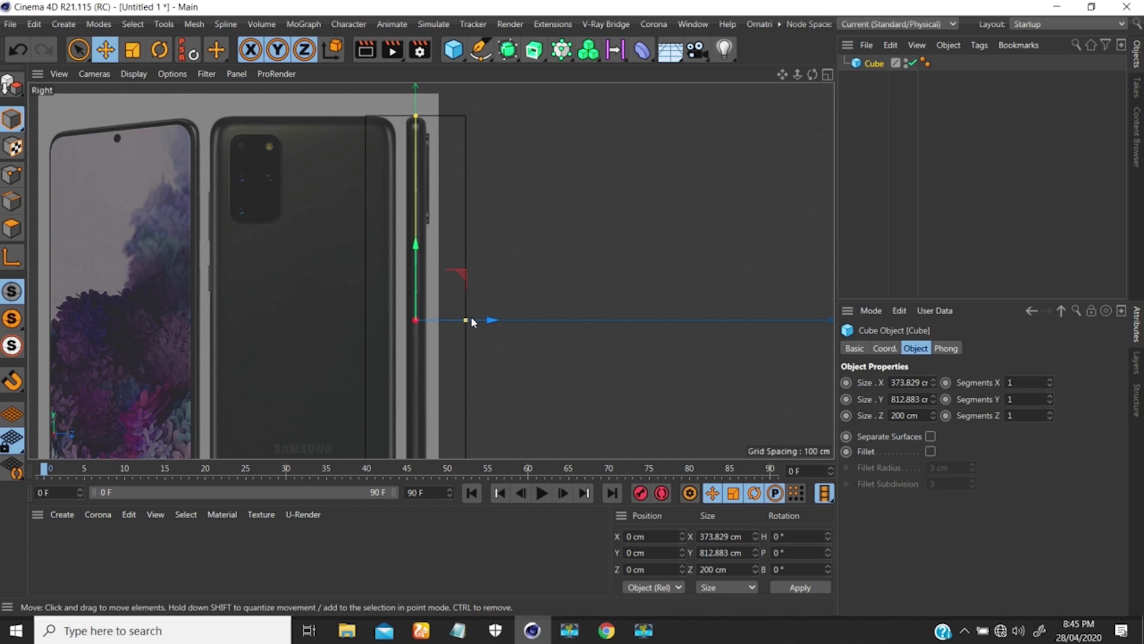
left_click_drag(465, 320, 425, 323)
mouse_move(429, 299)
middle_mouse_down("alt")
mouse_move(422, 169)
mouse_move(420, 309)
middle_mouse_up("alt")
right_click_drag(414, 324, 455, 229, "alt")
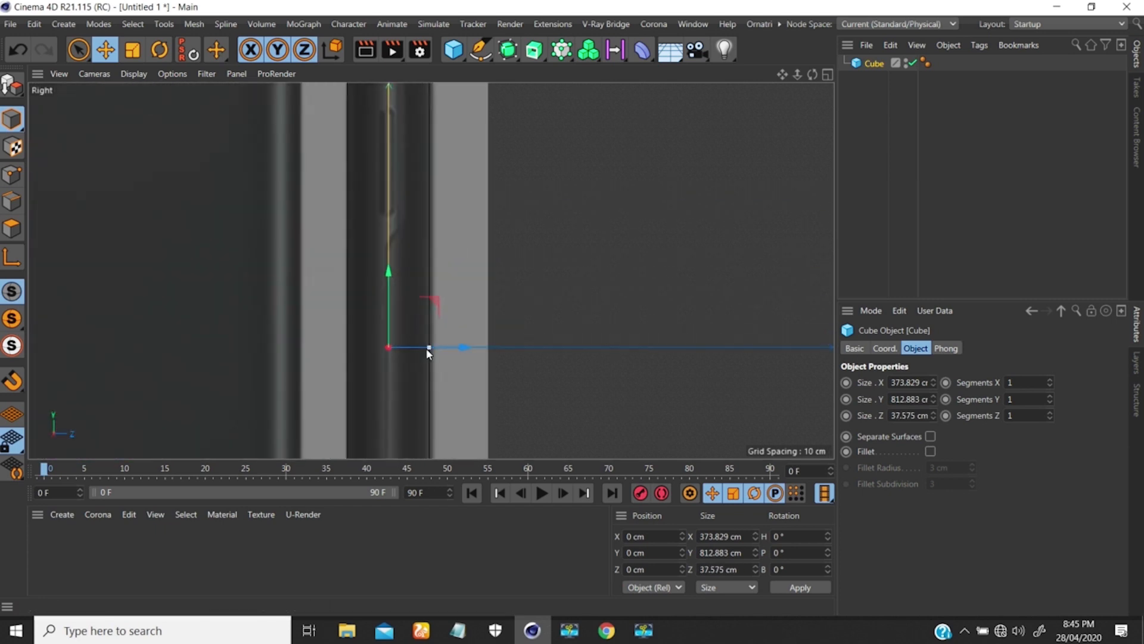
left_click_drag(431, 350, 433, 346)
right_click_drag(386, 304, 345, 365, "alt")
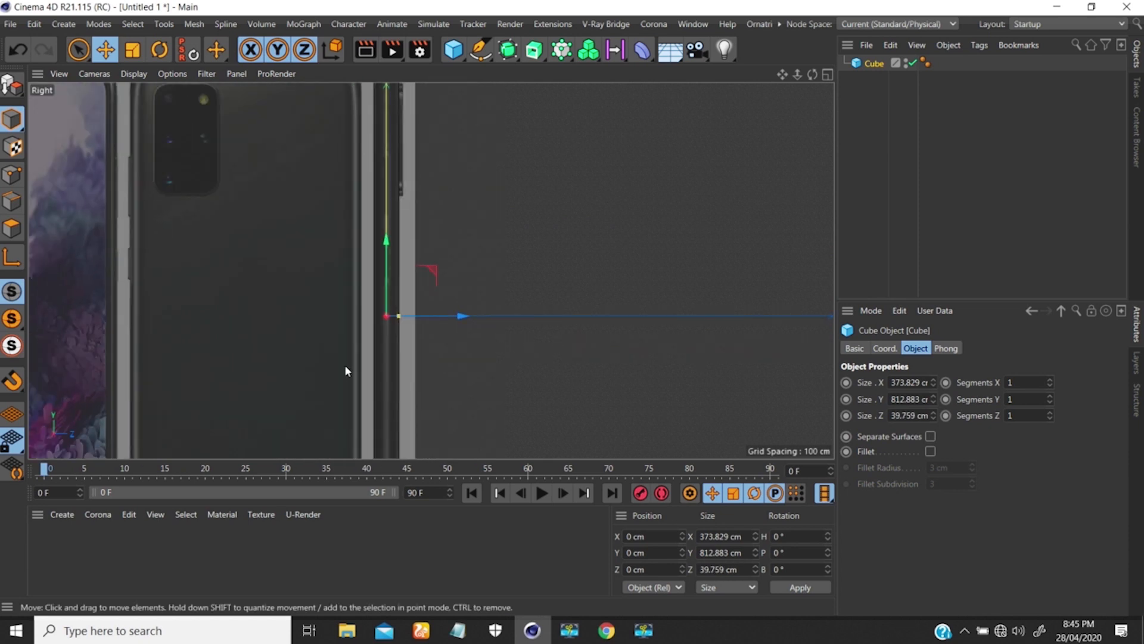
middle_click_drag(370, 205, 355, 241, "alt")
right_click_drag(379, 231, 363, 207, "alt")
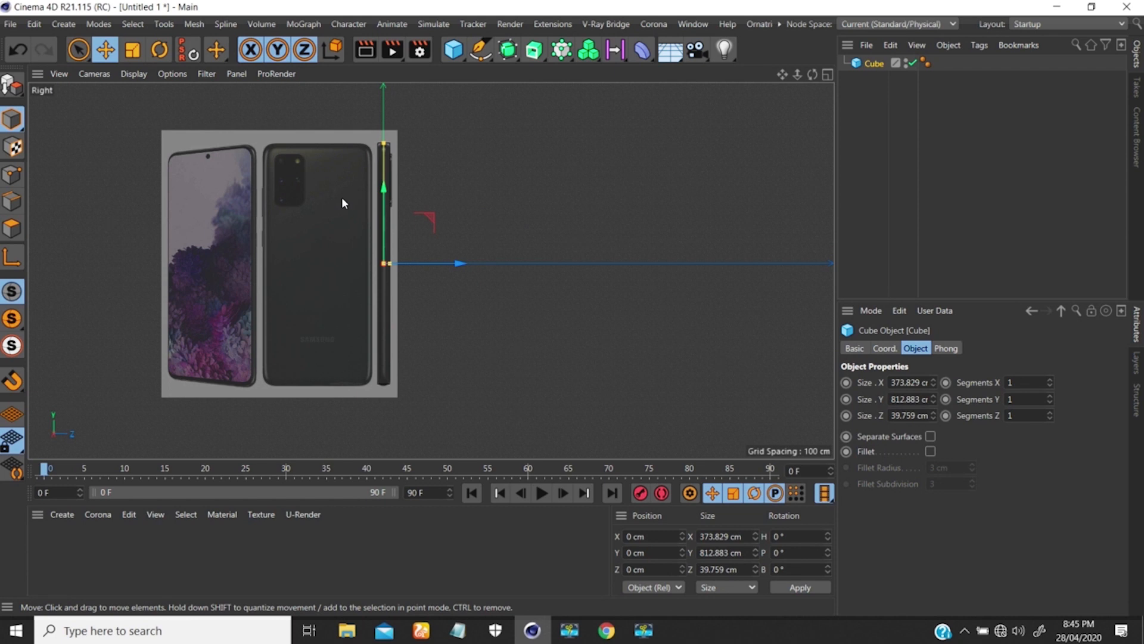
- Return to the Front view and make the cube a child of a new Subdivision Surface
key("F4")
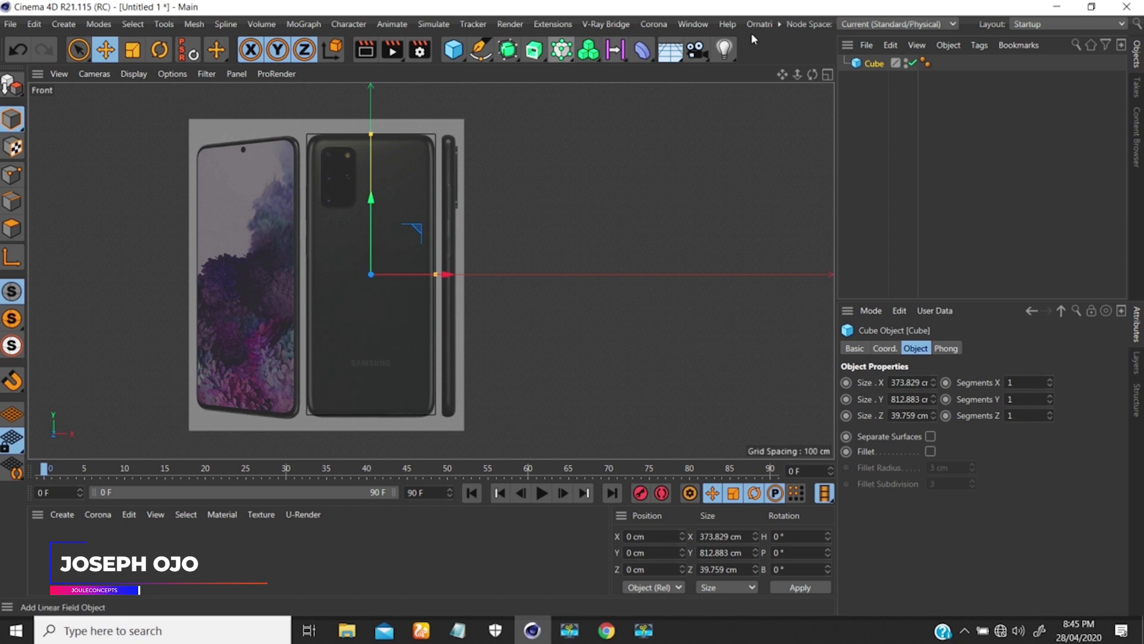
left_click(507, 49)
left_click(577, 82, "alt")
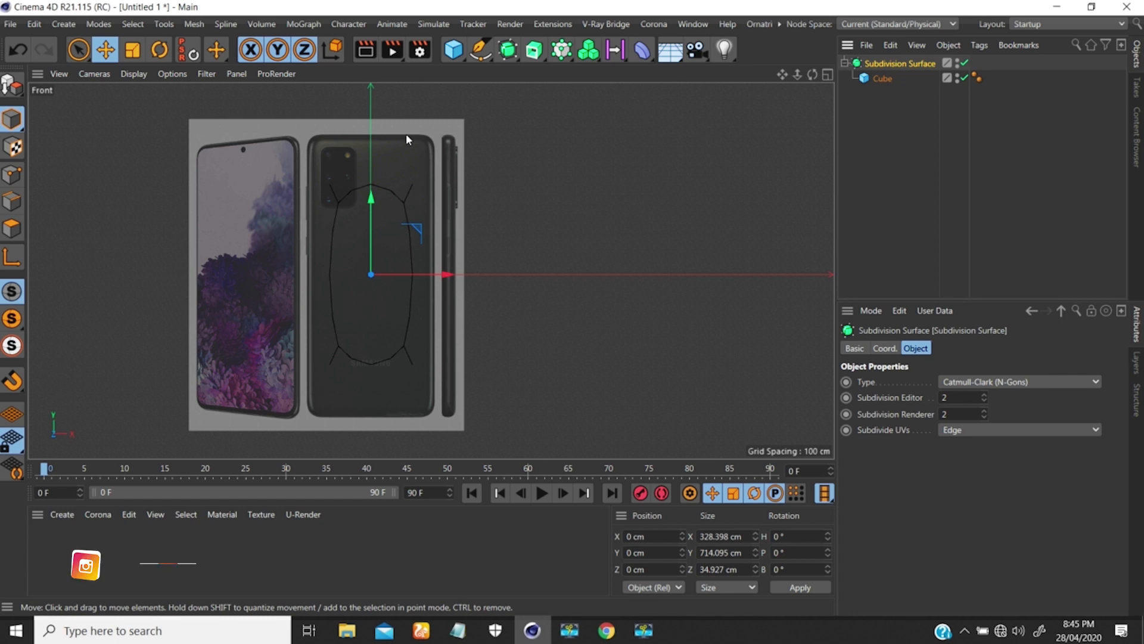
scroll(363, 154, "up", 3)
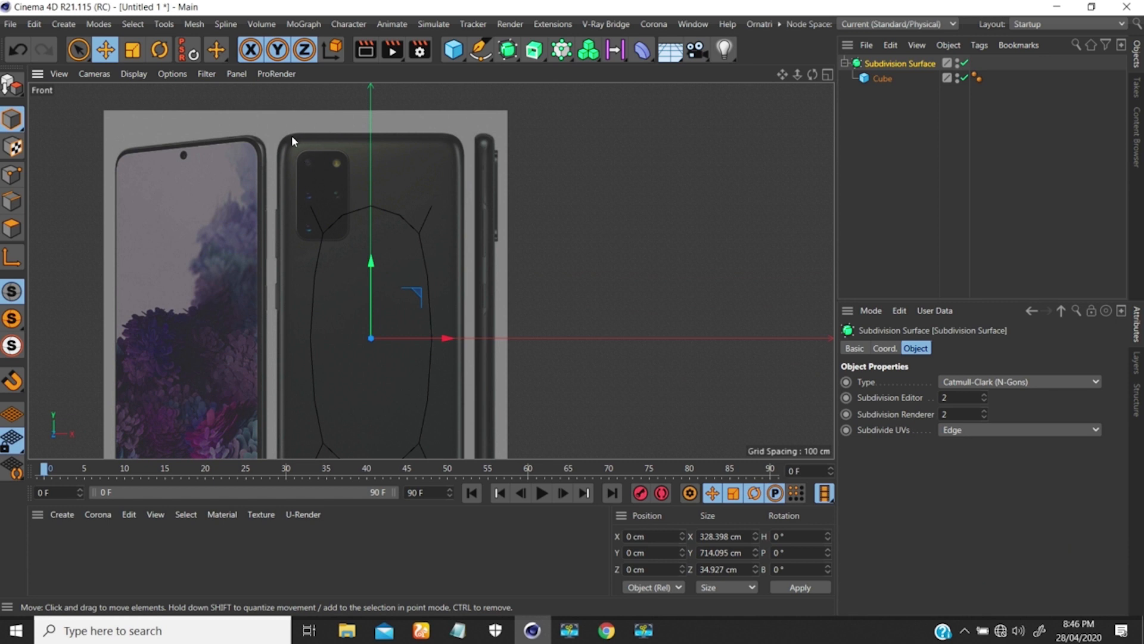
scroll(330, 219, "down", 5)
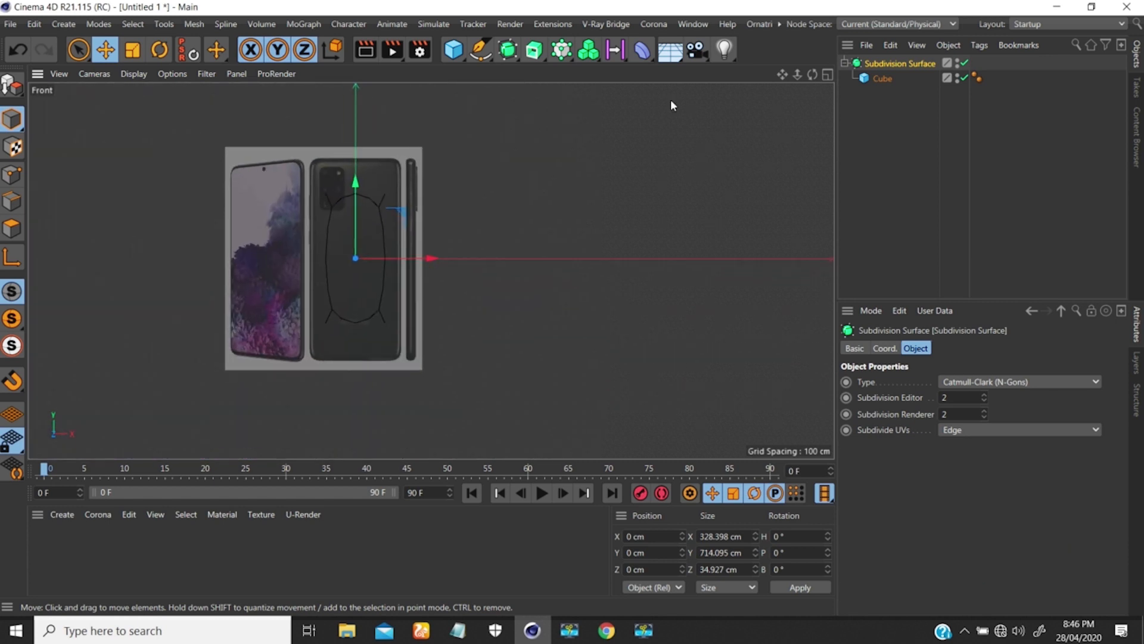
- Disable the Subdivision Surface and make the cube editable, with point mode and the Loop/Path Cut tool active
left_click(882, 79)
key("q")
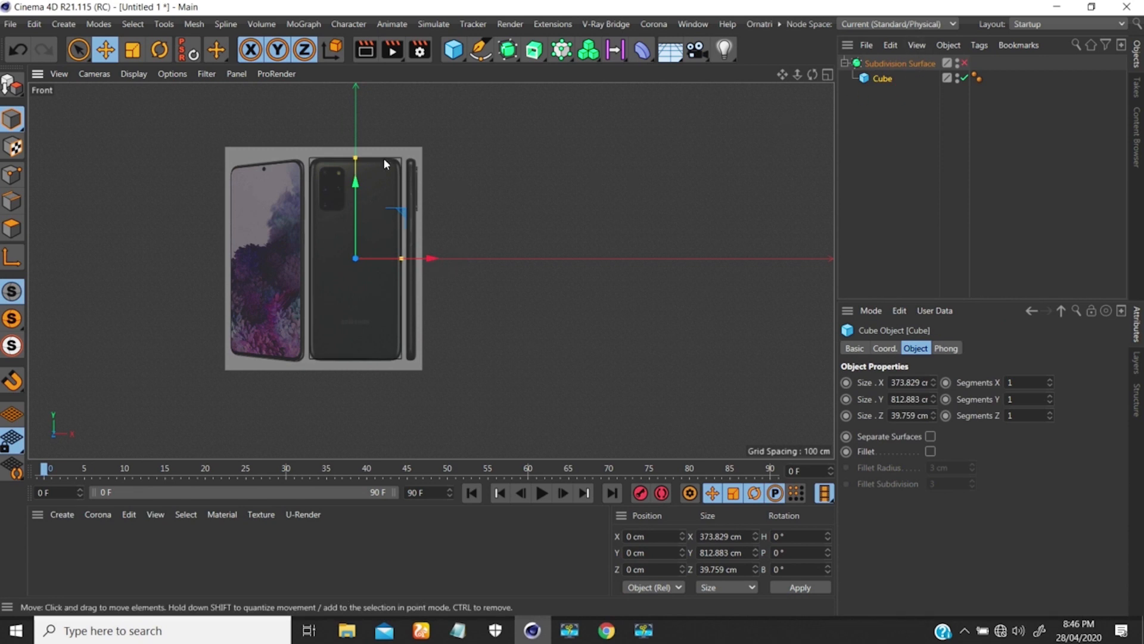
scroll(384, 158, "up", 8)
key("k")
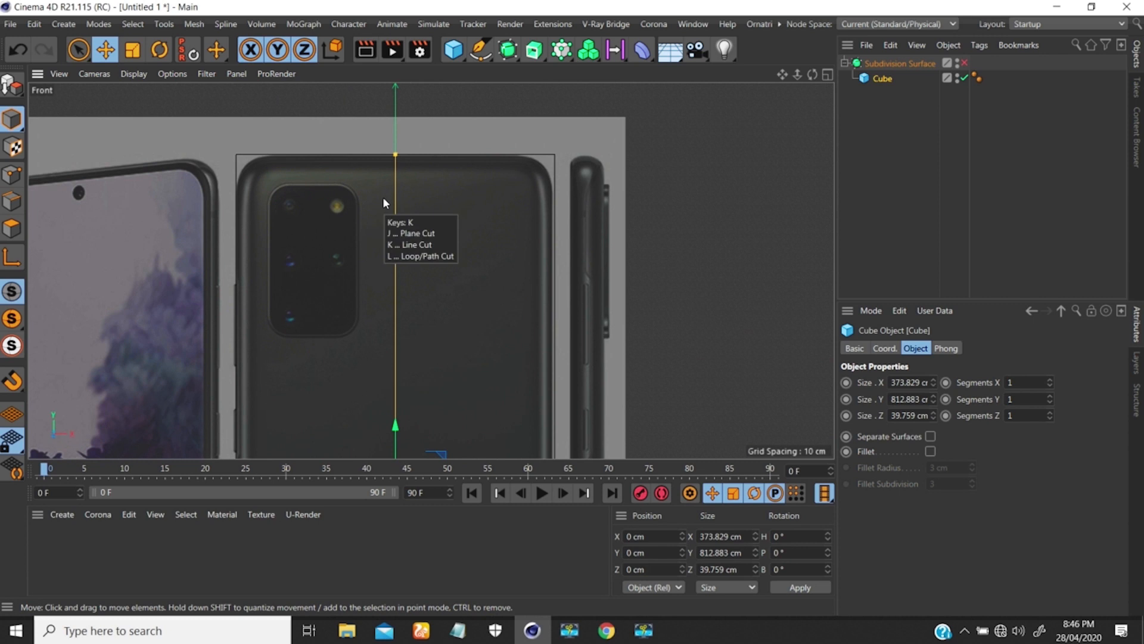
key("l")
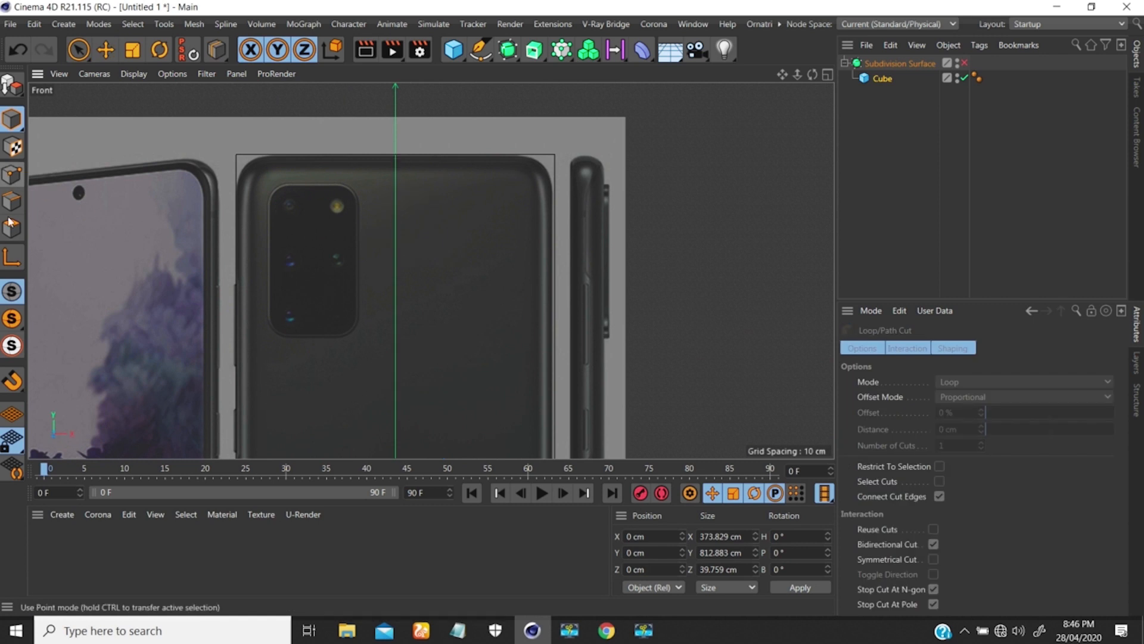
left_click(12, 174)
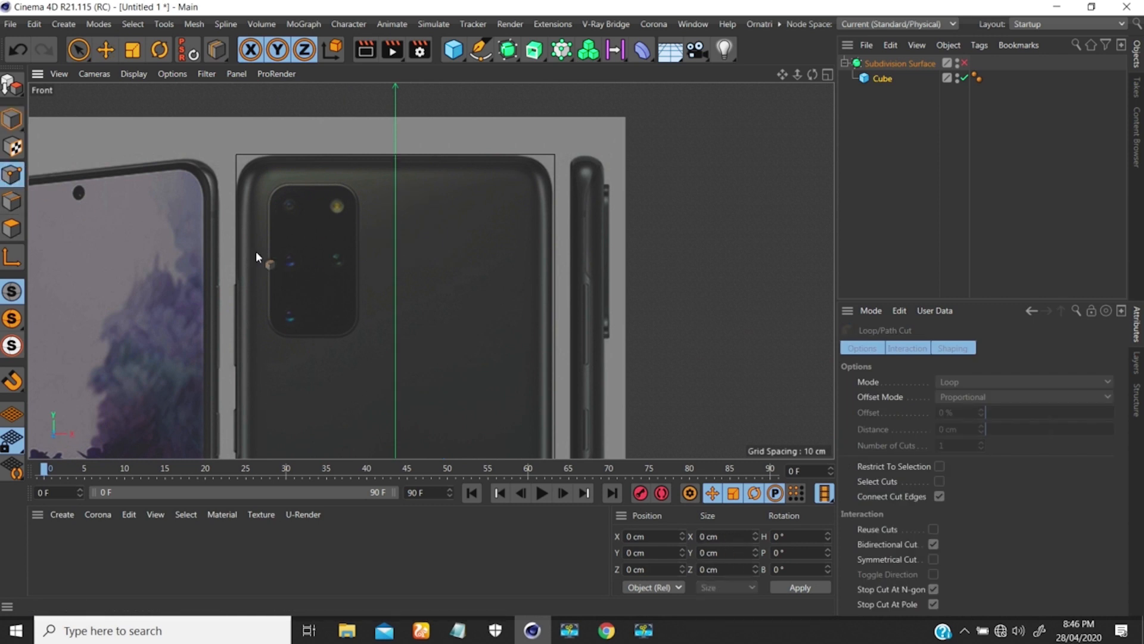
left_click(876, 82)
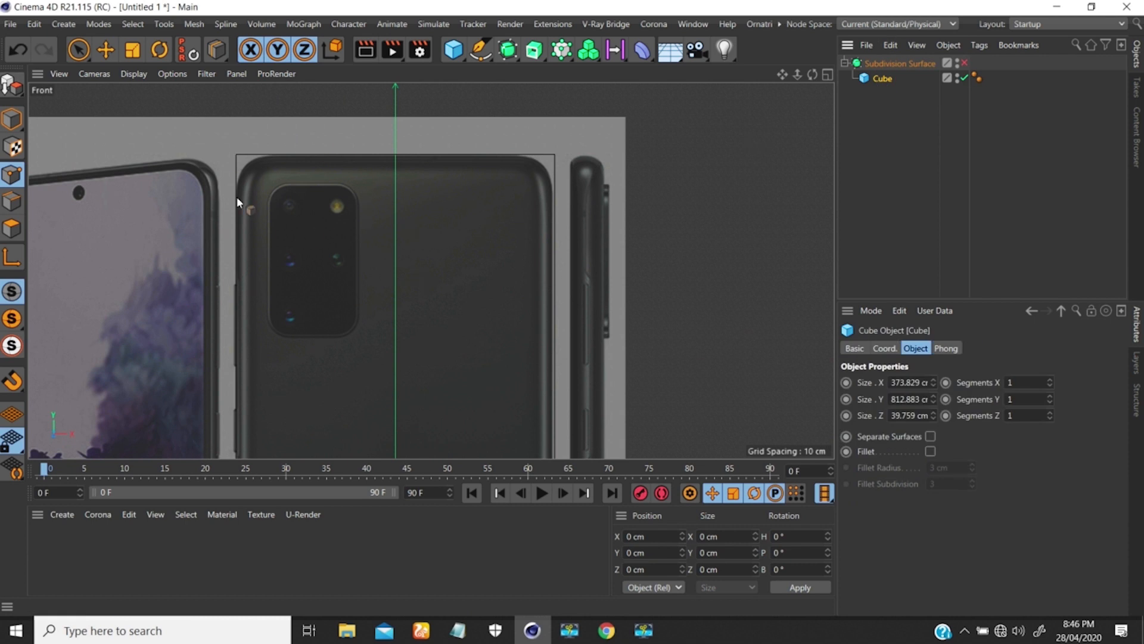
left_click(12, 87)
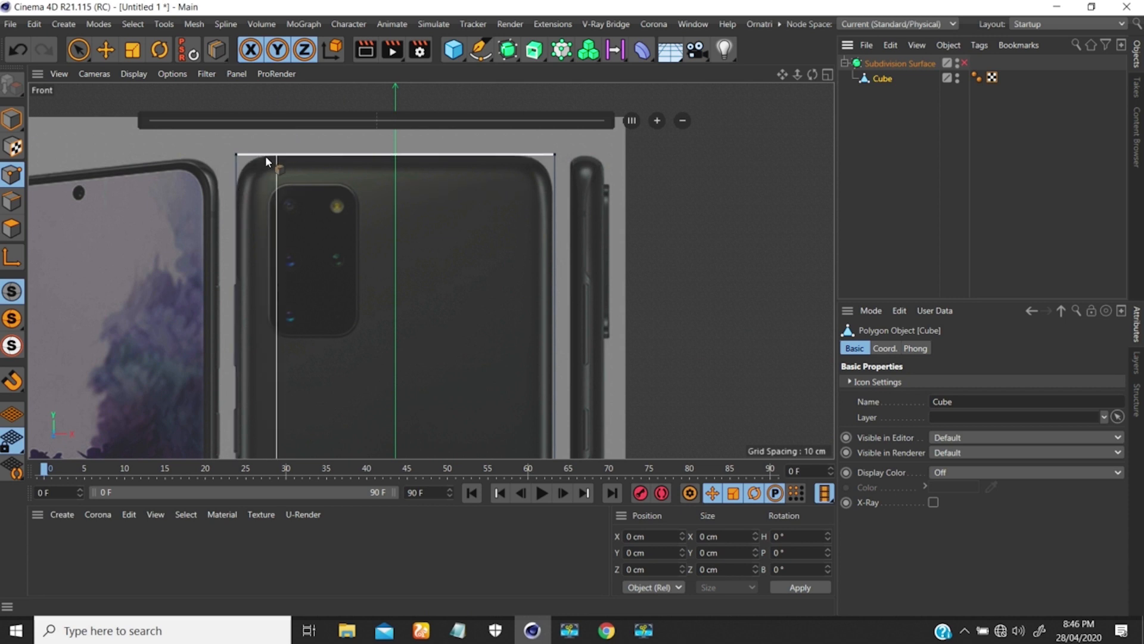
- Cut a horizontal loop at about 94 % and a vertical loop at about 12 % around the phone's upper-left corner, previewing the subdivision
left_click(239, 197)
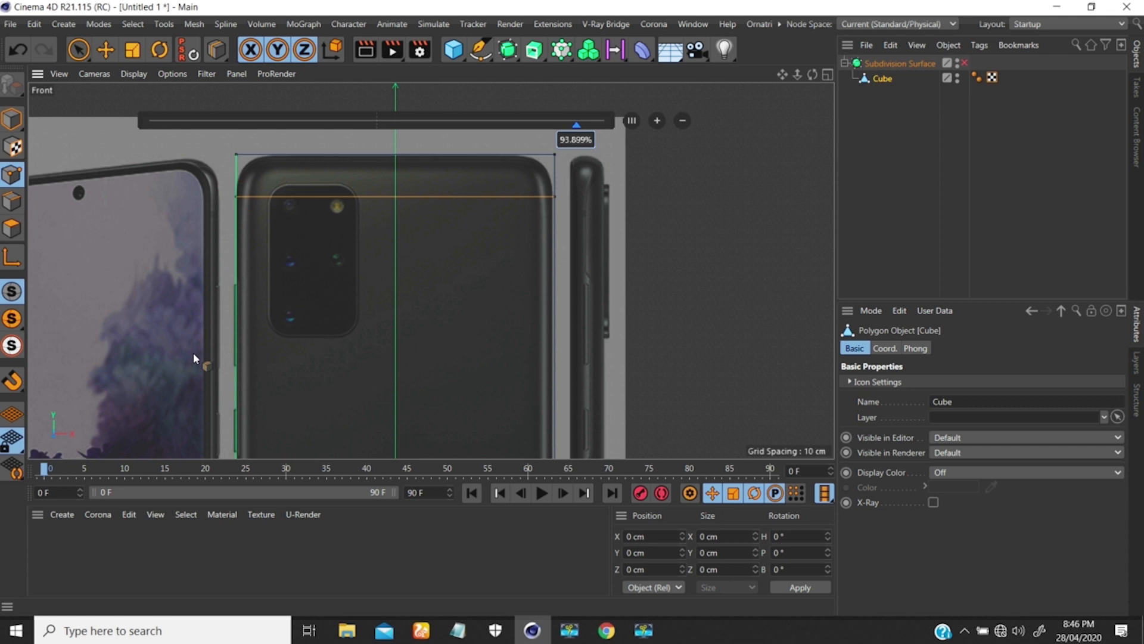
left_click(273, 155)
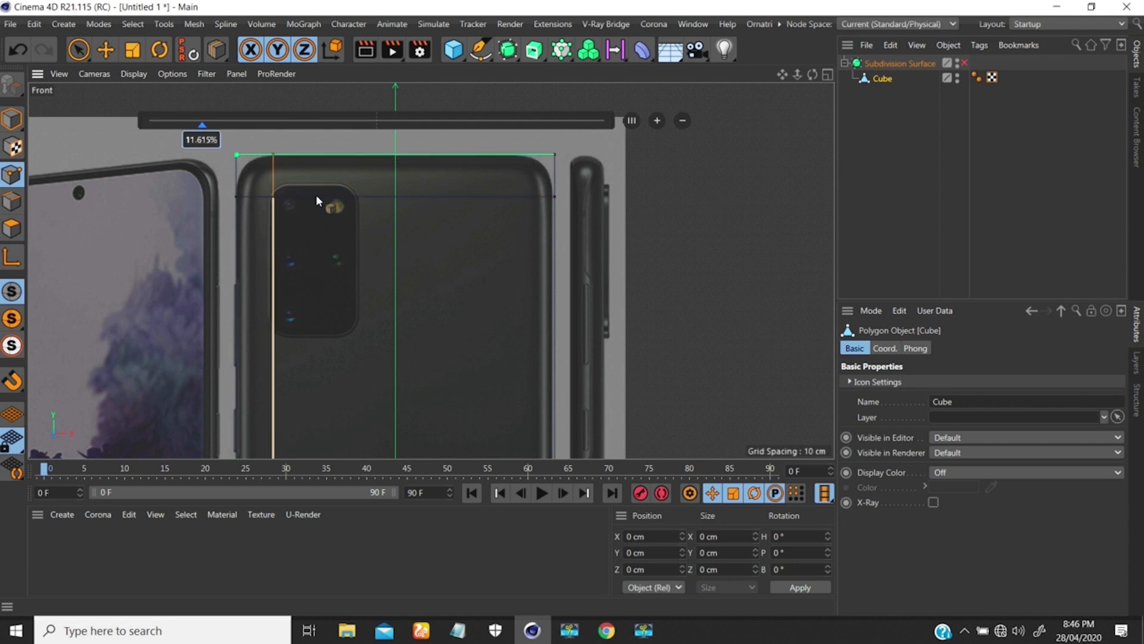
key("q")
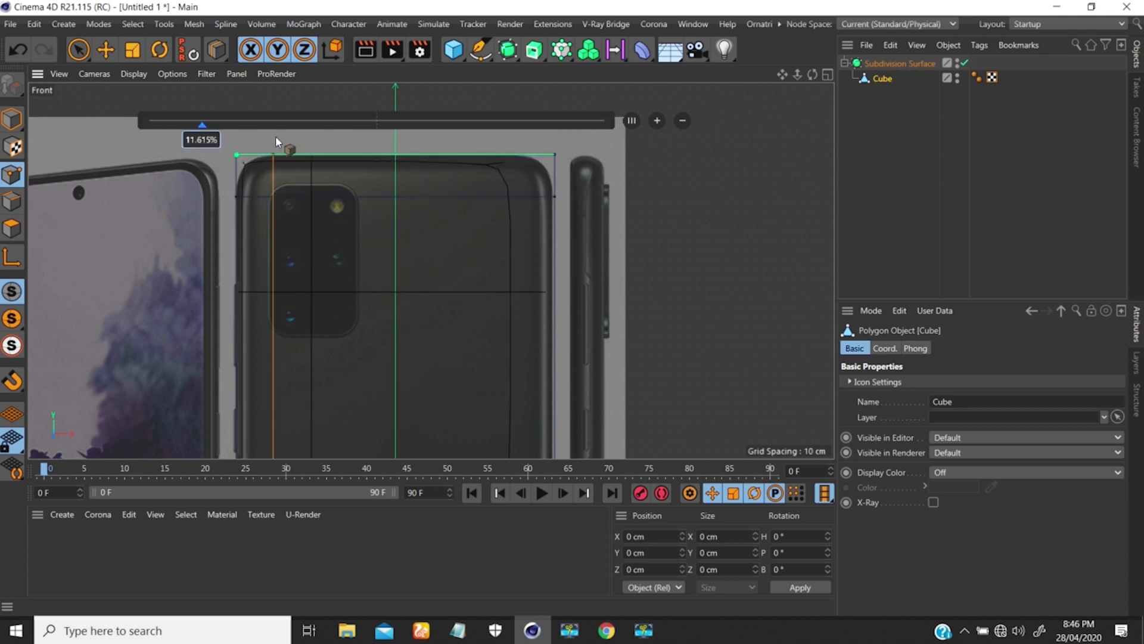
scroll(266, 140, "up", 5)
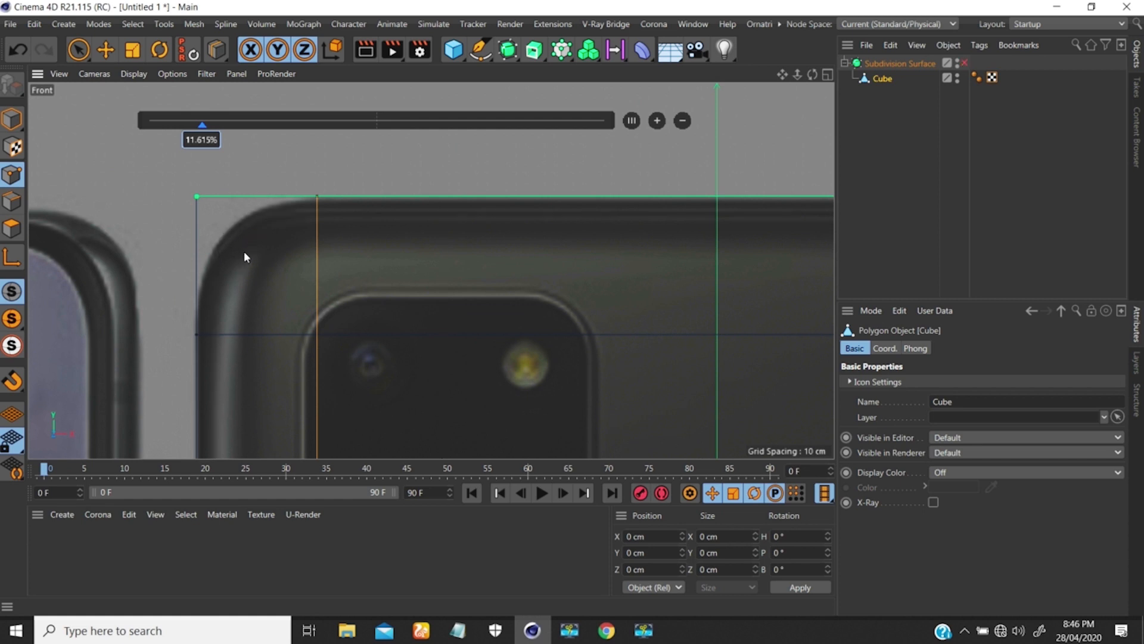
- In edge mode with the Subdivision Surface disabled, select the cube's left vertical edge loop and slide it about 17 cm inward
right_click(359, 217)
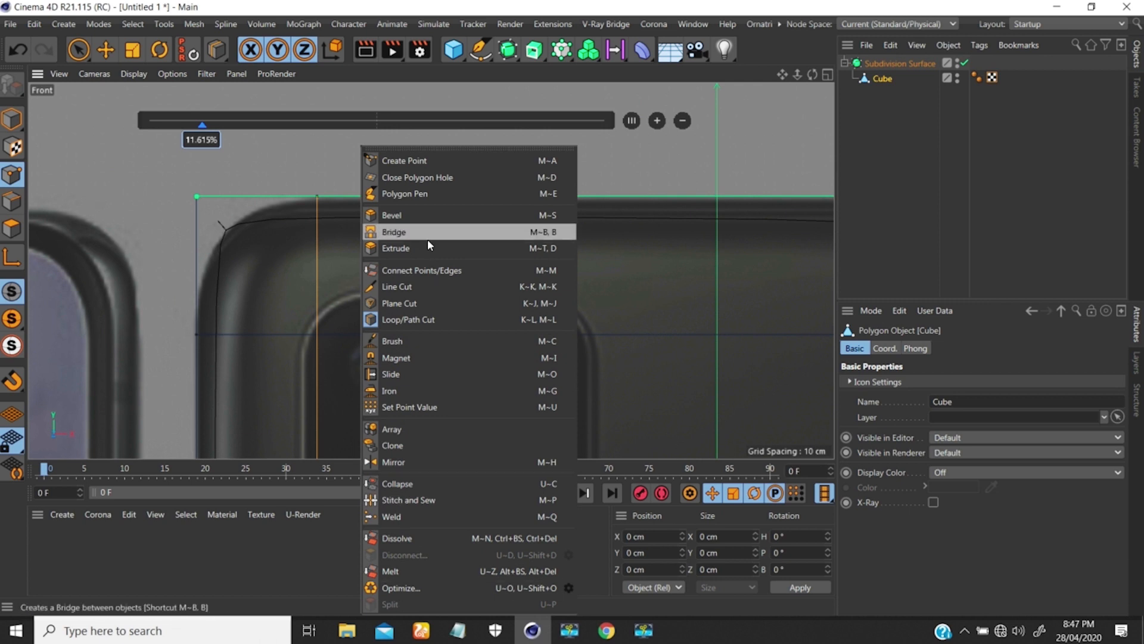
left_click(393, 374)
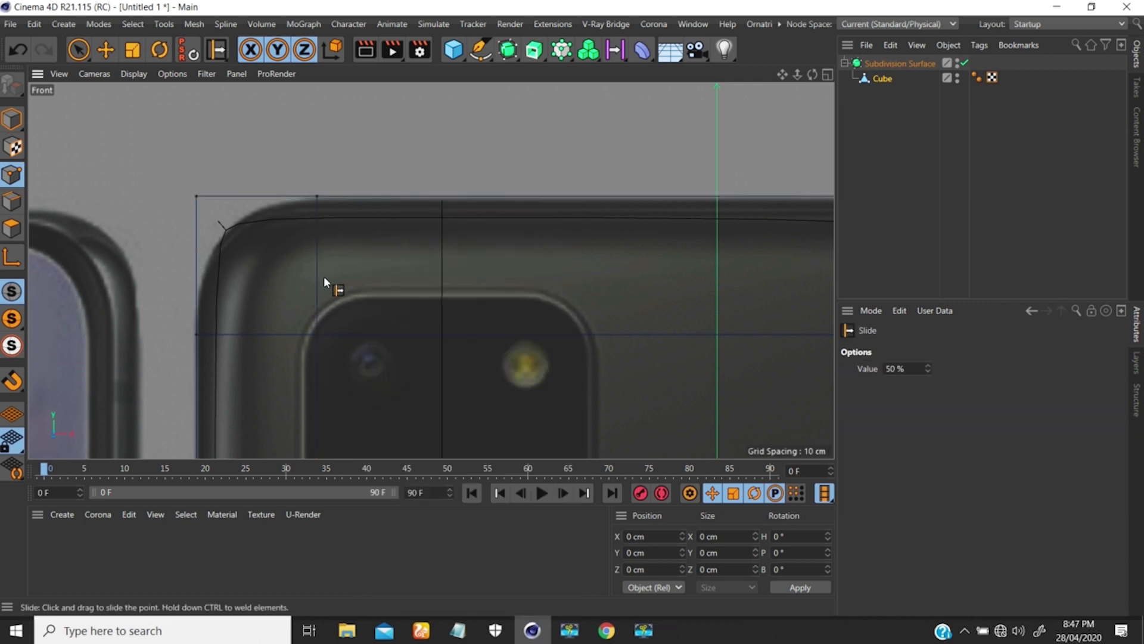
scroll(310, 309, "down", 5)
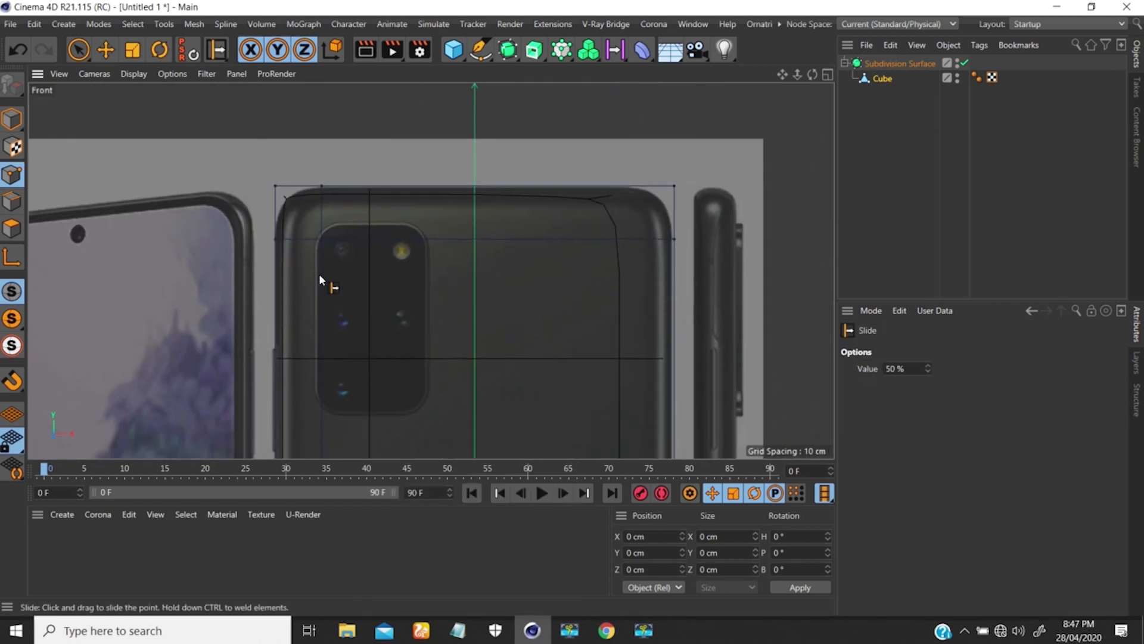
left_click(881, 78)
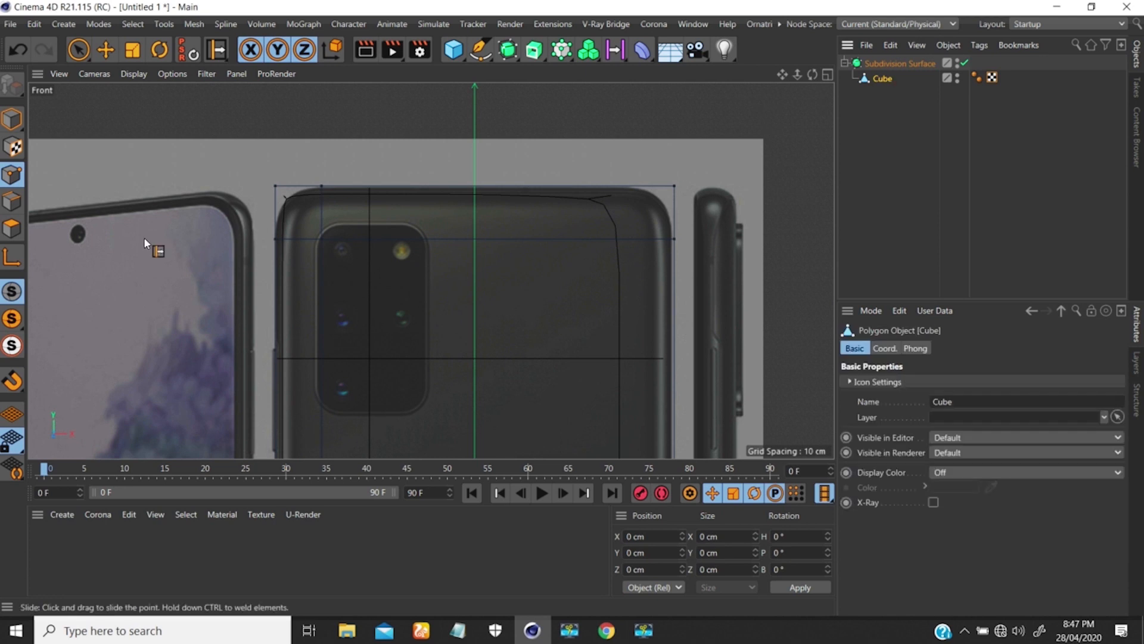
left_click(12, 201)
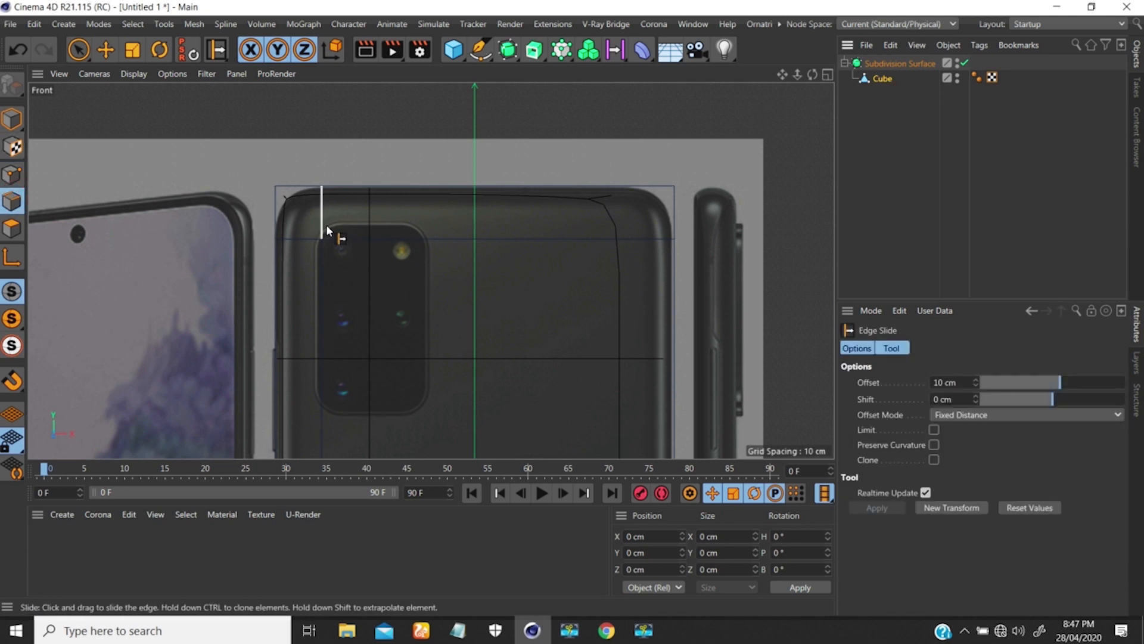
key("u")
key("l")
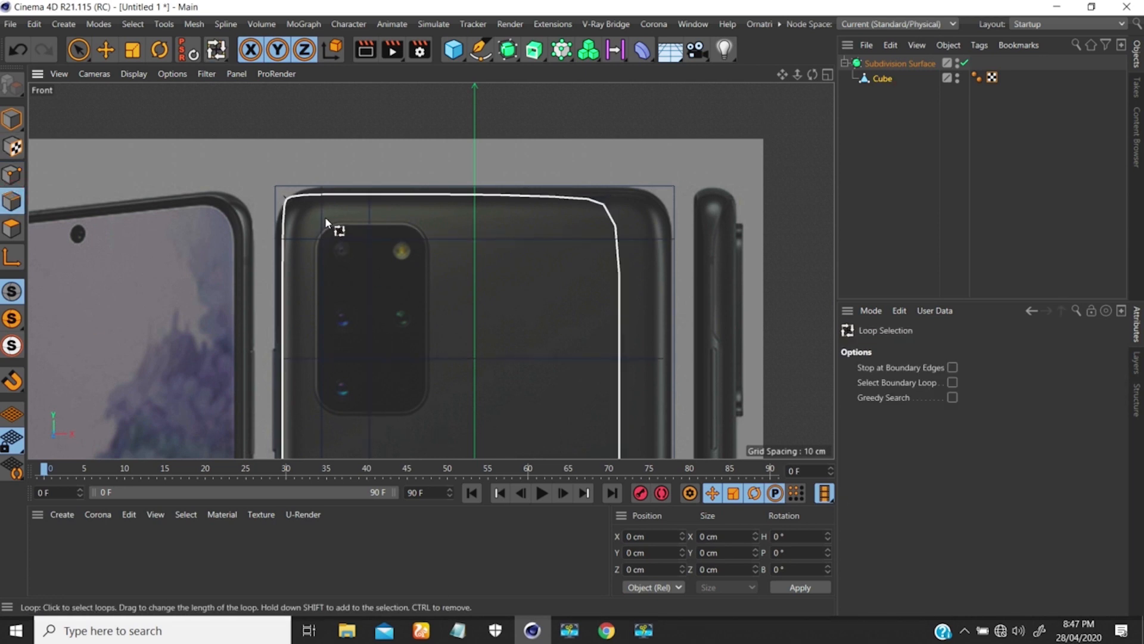
key("q")
left_click(323, 263)
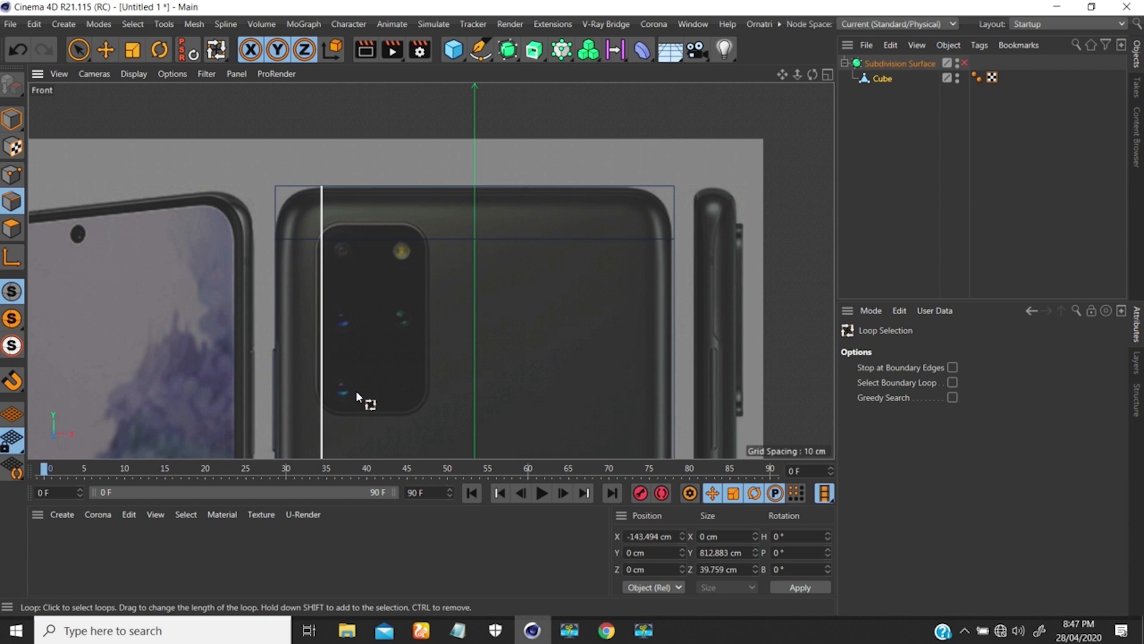
right_click(338, 193)
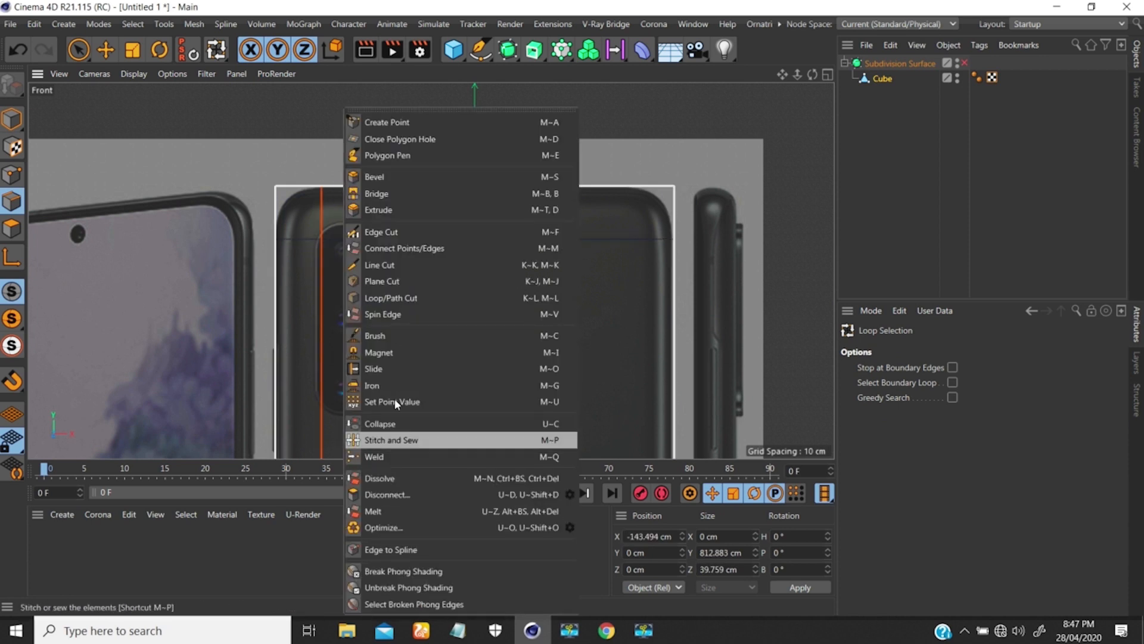
left_click(351, 369)
left_click_drag(319, 280, 338, 277)
- Slide the upper horizontal edge loop down by about 18 cm and re-enable the Subdivision Surface
key("u")
key("l")
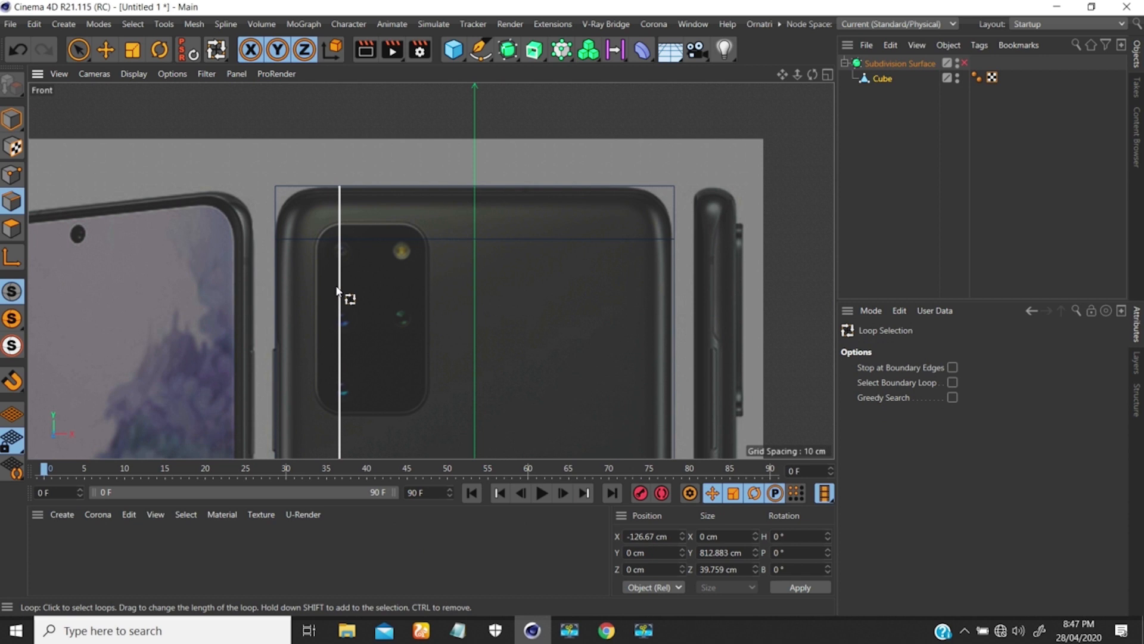
left_click(309, 244)
key("m")
key("z")
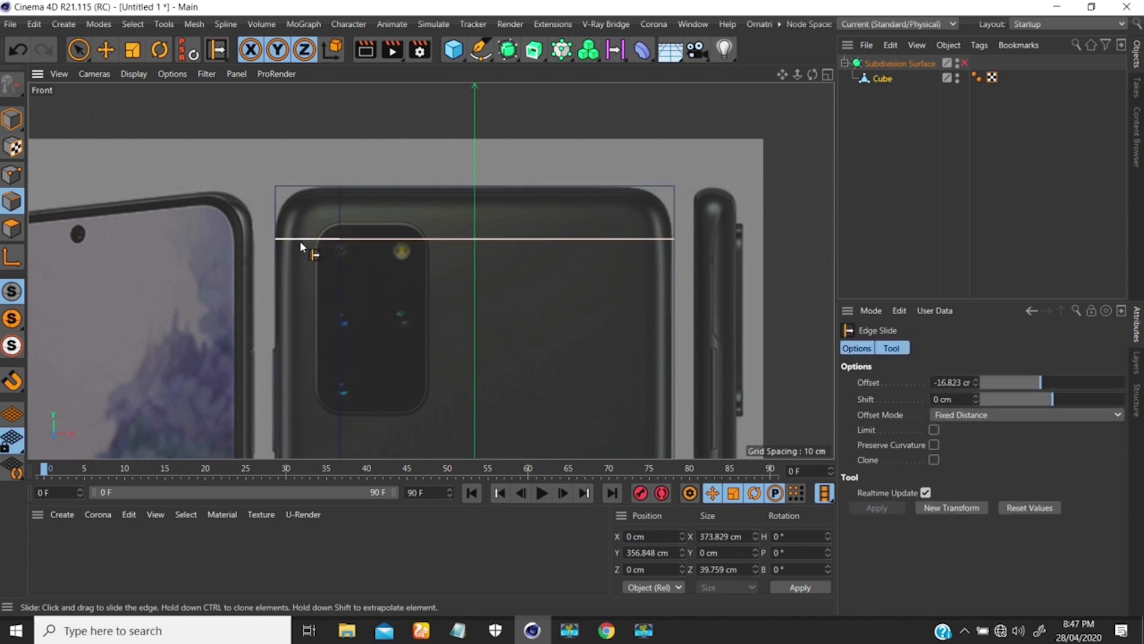
left_click_drag(310, 237, 311, 260)
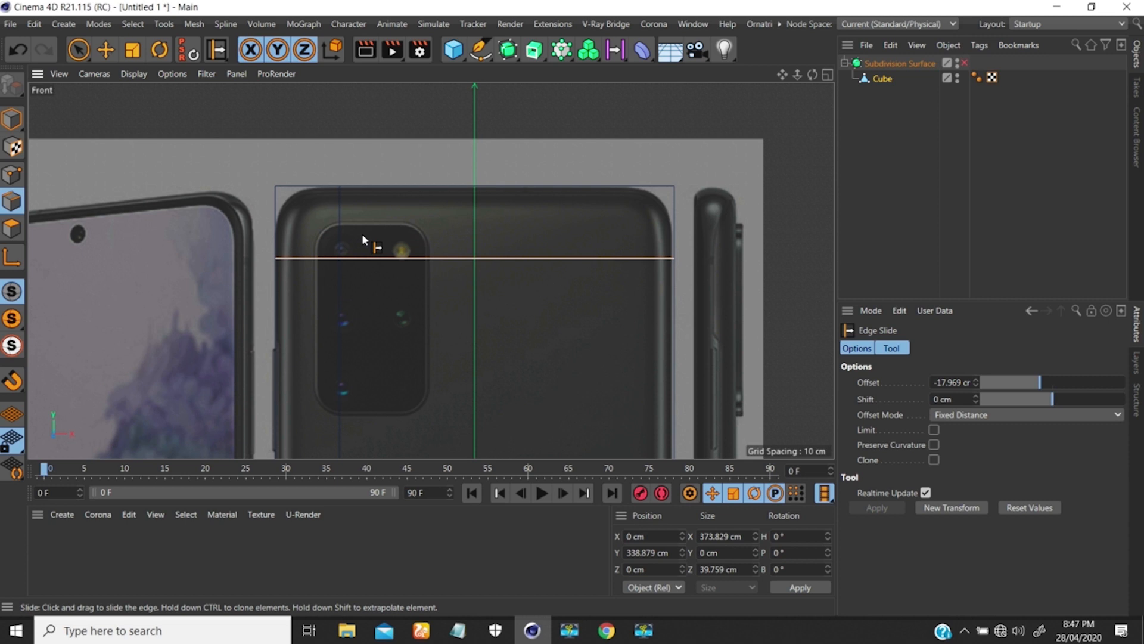
key("q")
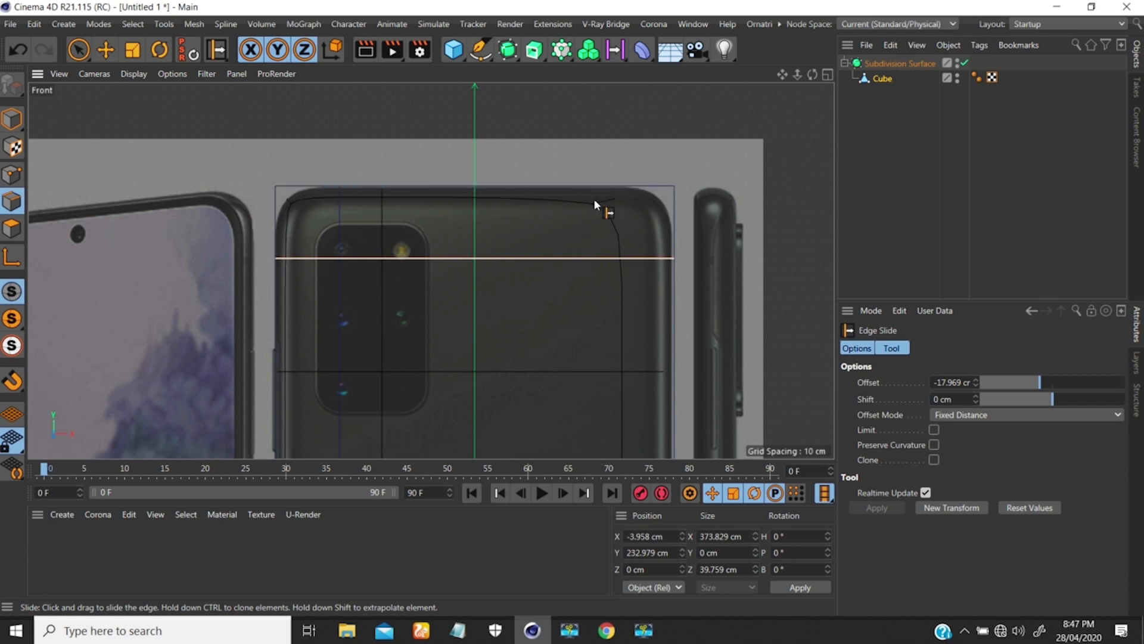
- Cut a vertical loop at about 74 % near the phone's right side and a horizontal loop at about 91 % near its bottom
key("k")
key("l")
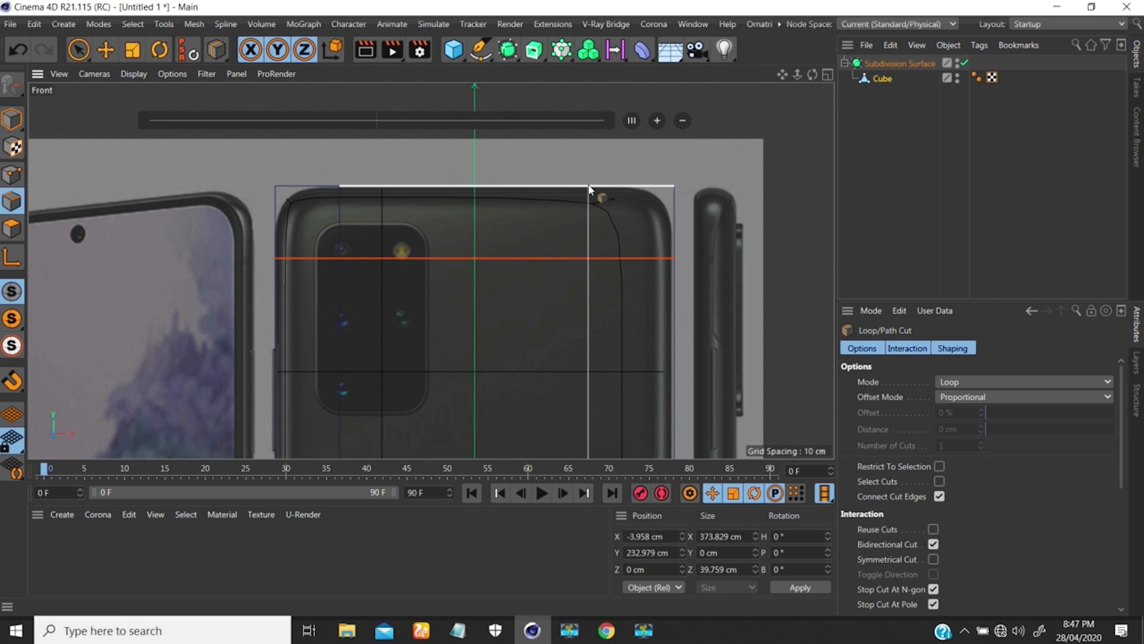
left_click(589, 189)
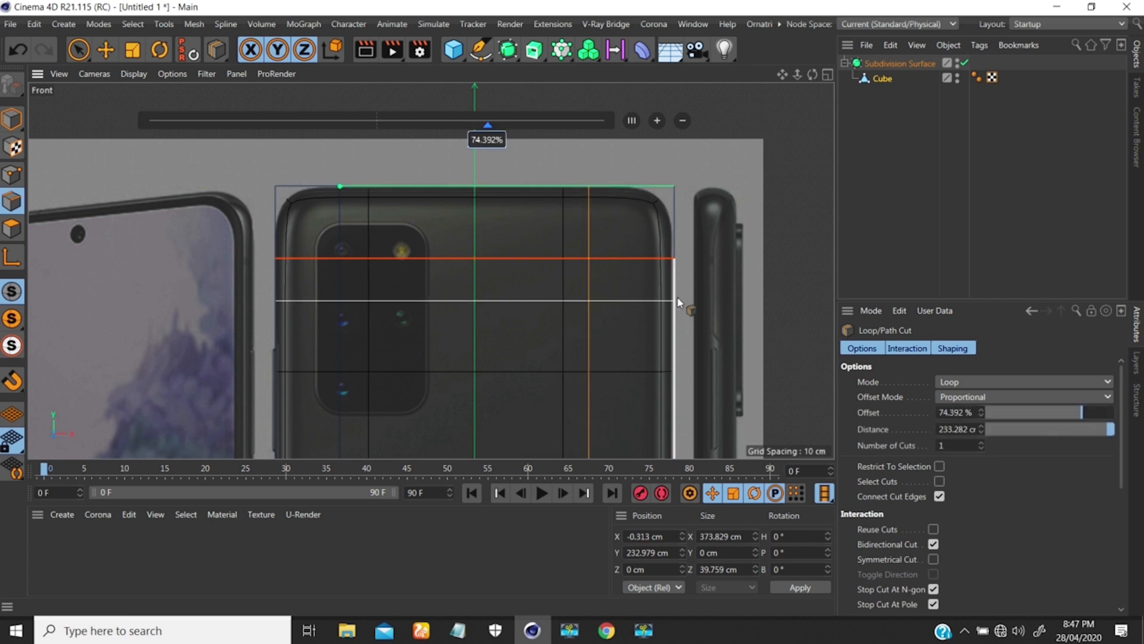
scroll(525, 334, "down", 6)
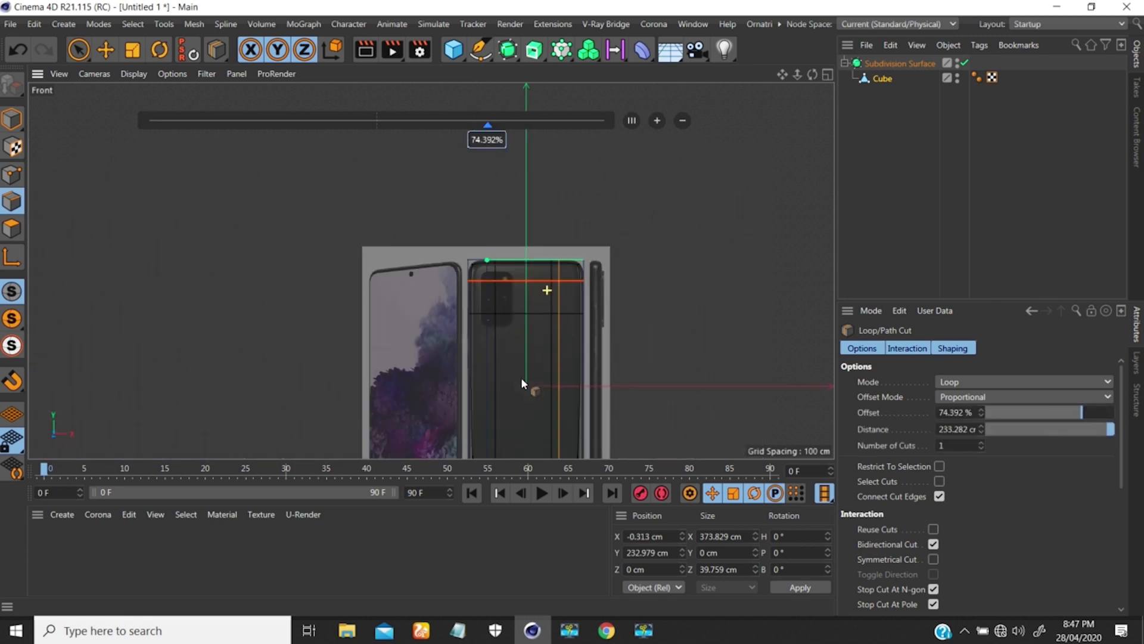
scroll(516, 294, "up", 6)
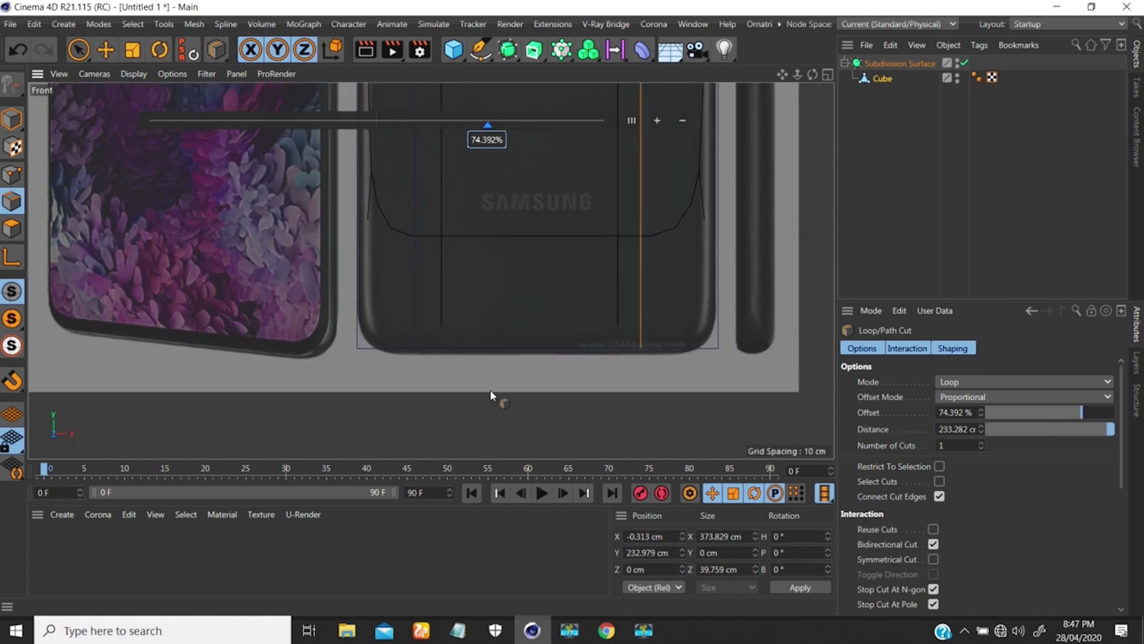
left_click(720, 285)
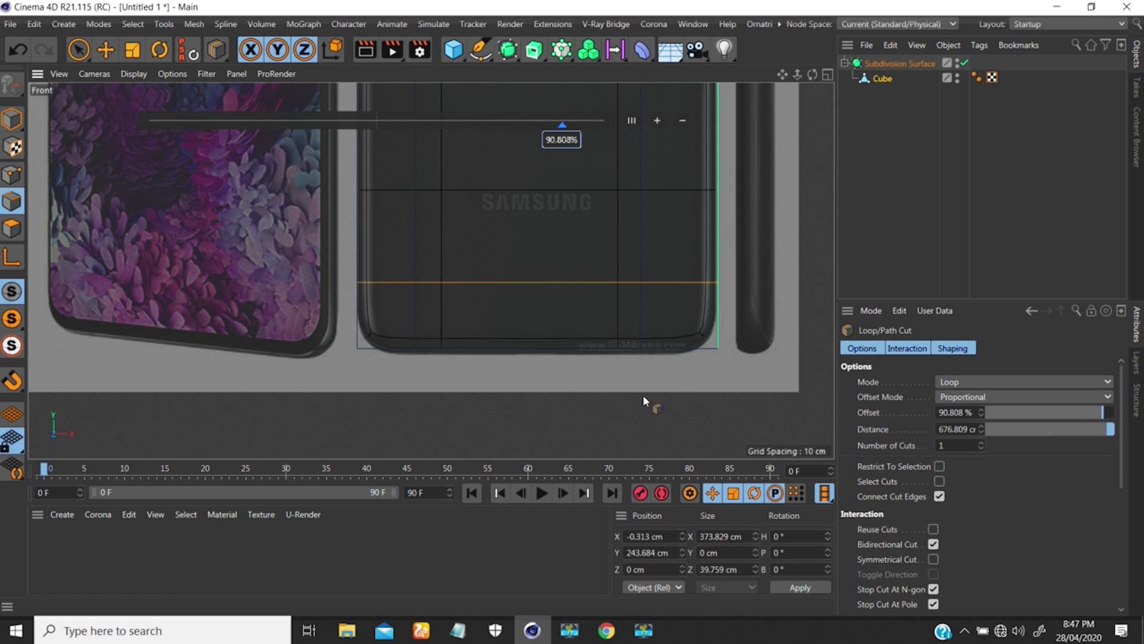
- Examine the subdivided phone body's side and upper corners from several angles in the Perspective view
scroll(637, 381, "down", 6)
middle_click_drag(628, 265, 578, 313)
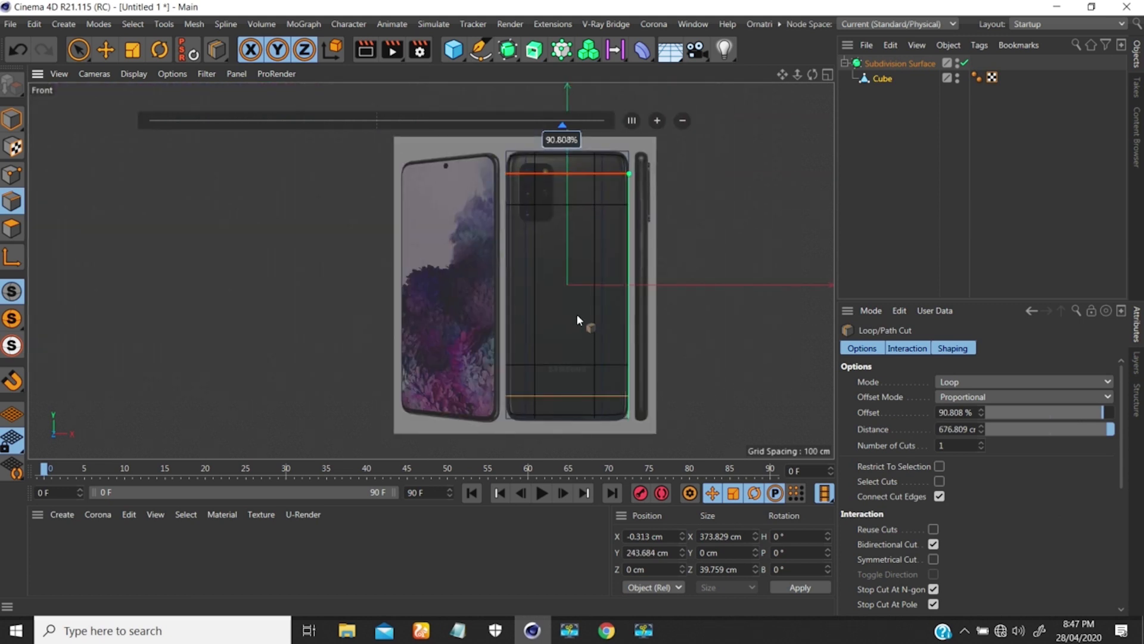
key("F1")
right_click_drag(529, 251, 479, 338, "alt")
left_click_drag(522, 227, 352, 210, "alt")
middle_click_drag(503, 225, 424, 274, "alt")
mouse_move(424, 271)
right_mouse_down("alt")
mouse_move(446, 236)
mouse_move(441, 209)
mouse_move(426, 262)
right_mouse_up("alt")
mouse_move(411, 209)
right_mouse_down("alt")
mouse_move(449, 164)
mouse_move(413, 190)
right_mouse_up("alt")
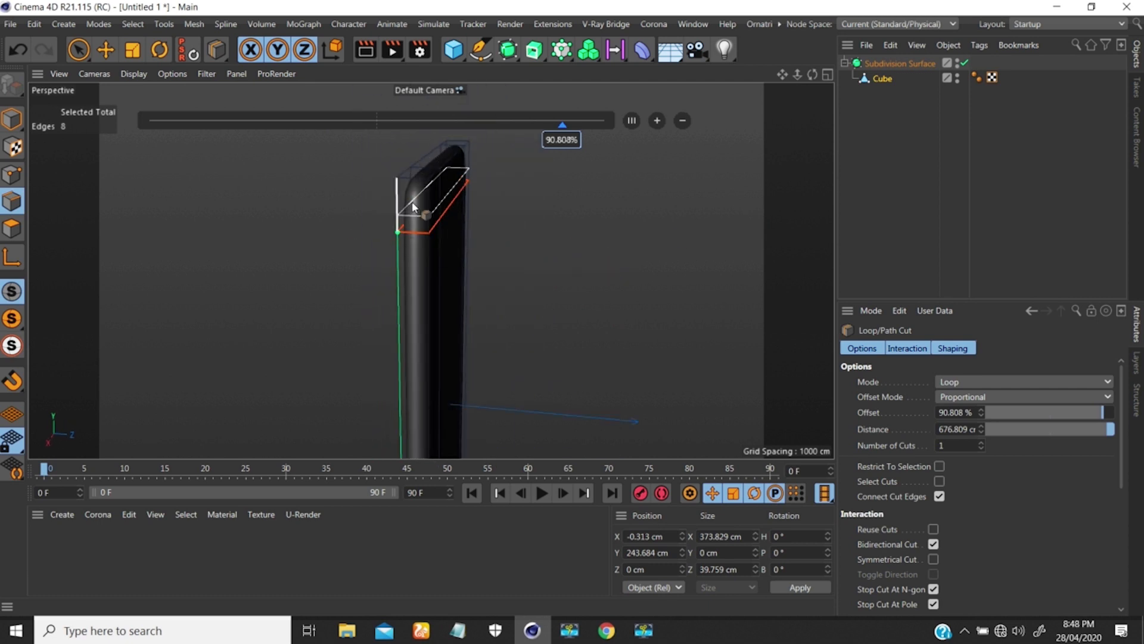
left_click_drag(413, 205, 477, 216, "alt")
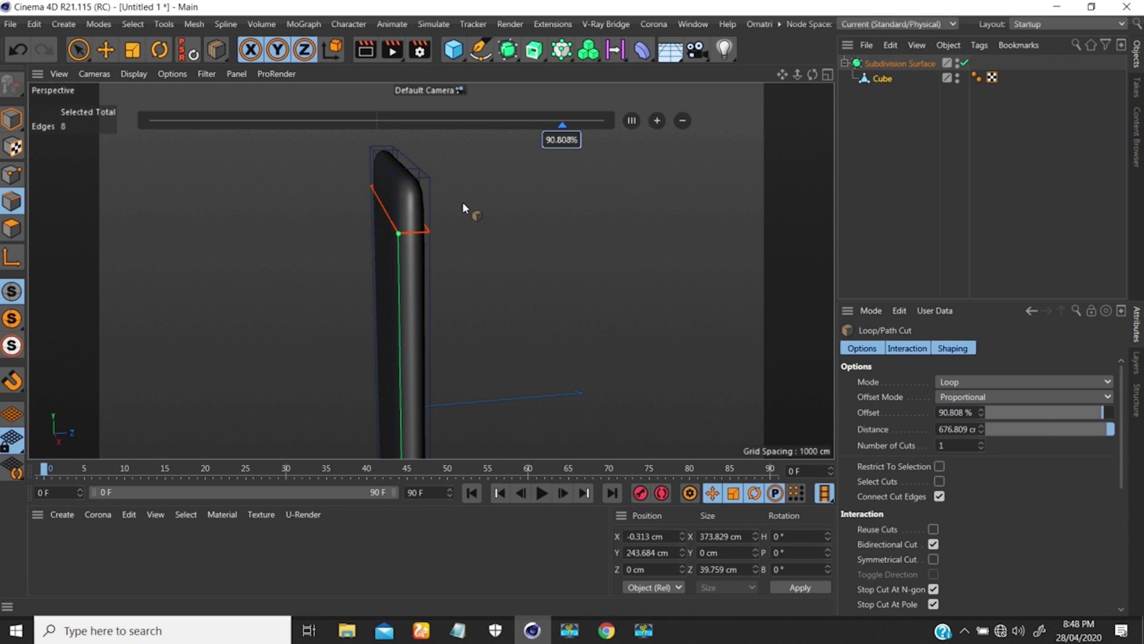
- In the Right view, cut a vertical loop at about 5.6 % along the left edge of the phone's side profile
key("F3")
right_click_drag(358, 161, 456, 203, "alt")
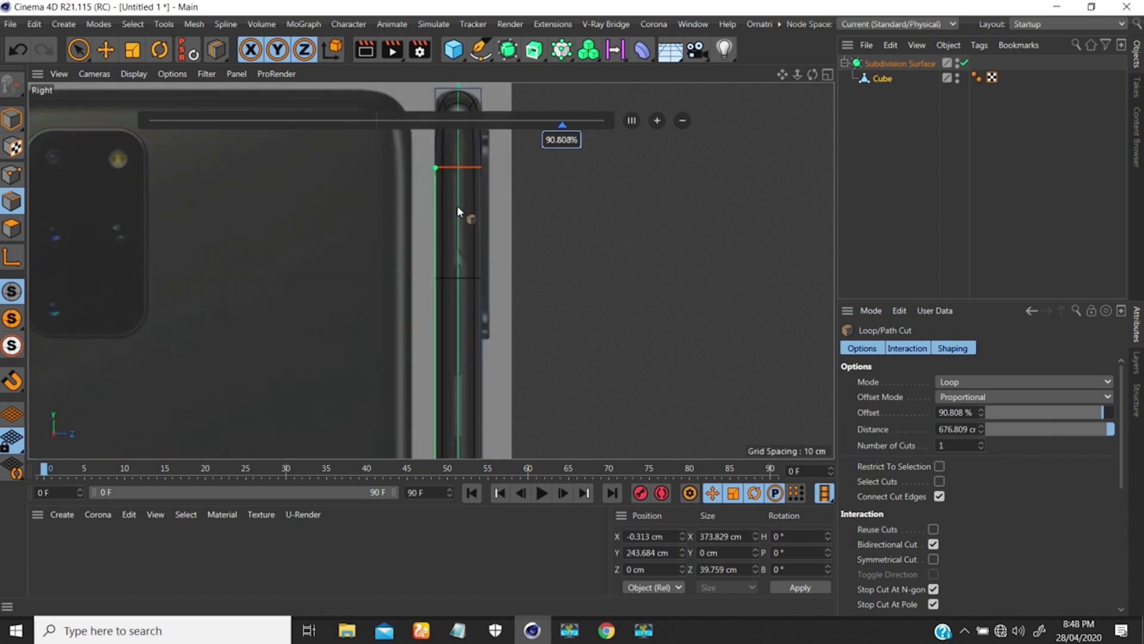
middle_click_drag(454, 213, 394, 318, "alt")
right_click_drag(393, 195, 451, 152, "alt")
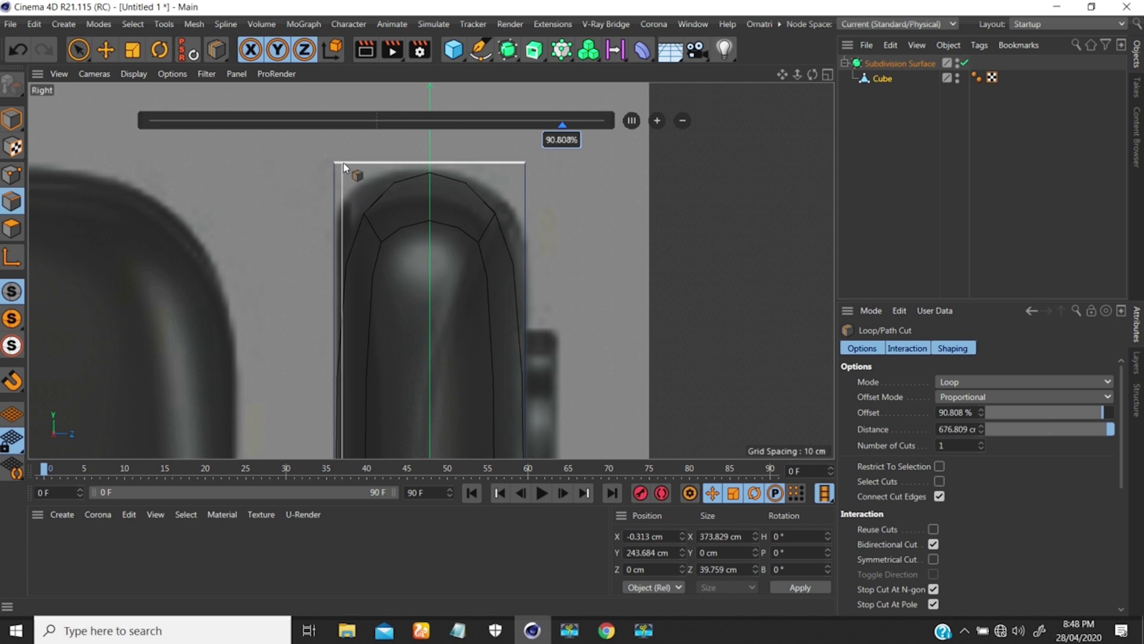
left_click(346, 212)
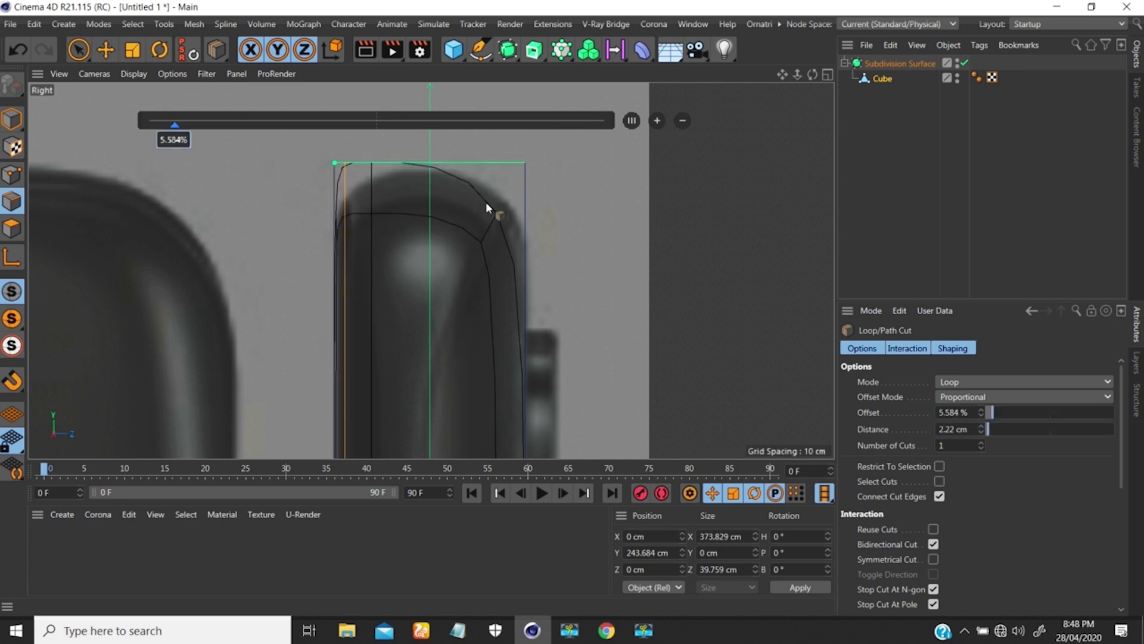
- Try vertical loop cuts at about 93 % and about 47 % across the side profile, undoing each one
scroll(495, 197, "up", 3)
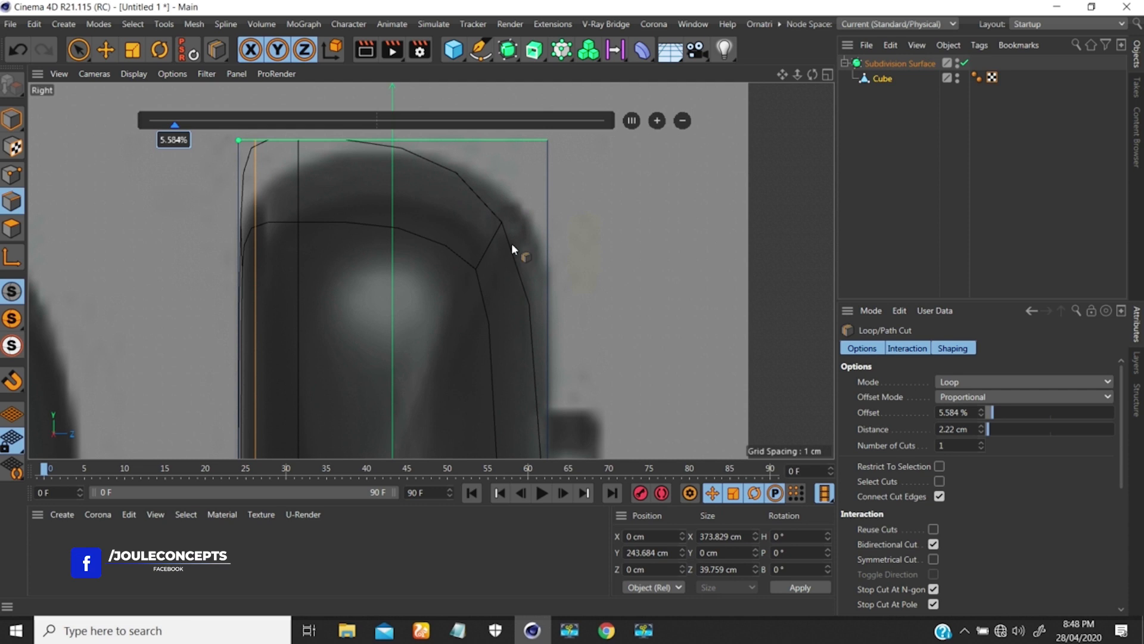
right_click_drag(489, 233, 556, 140, "alt")
left_click(517, 179)
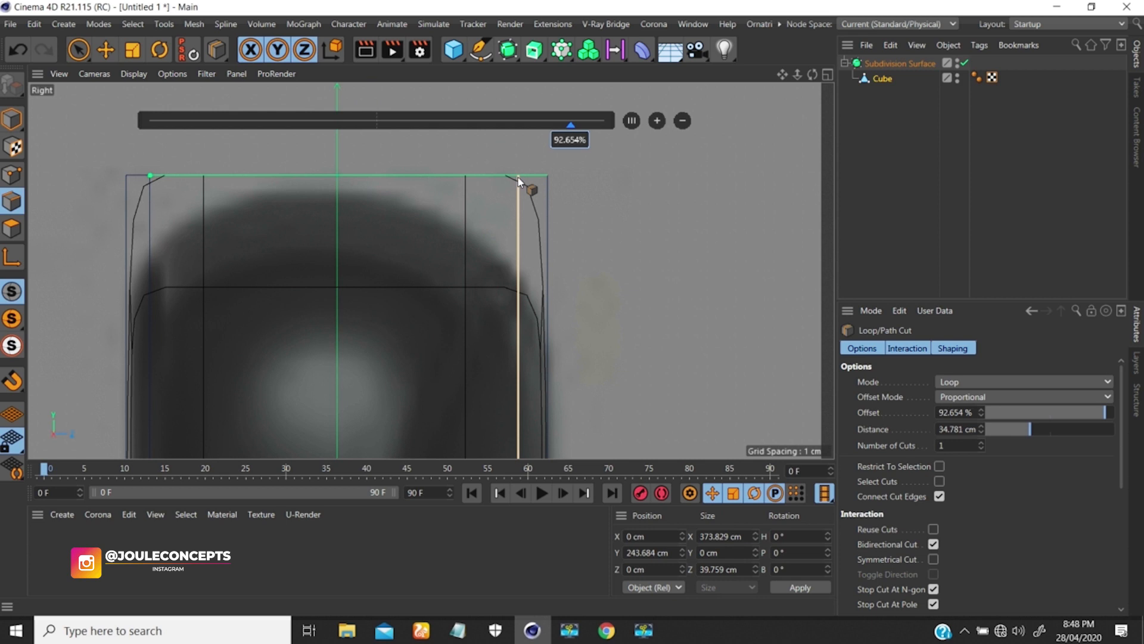
key("ctrl+z")
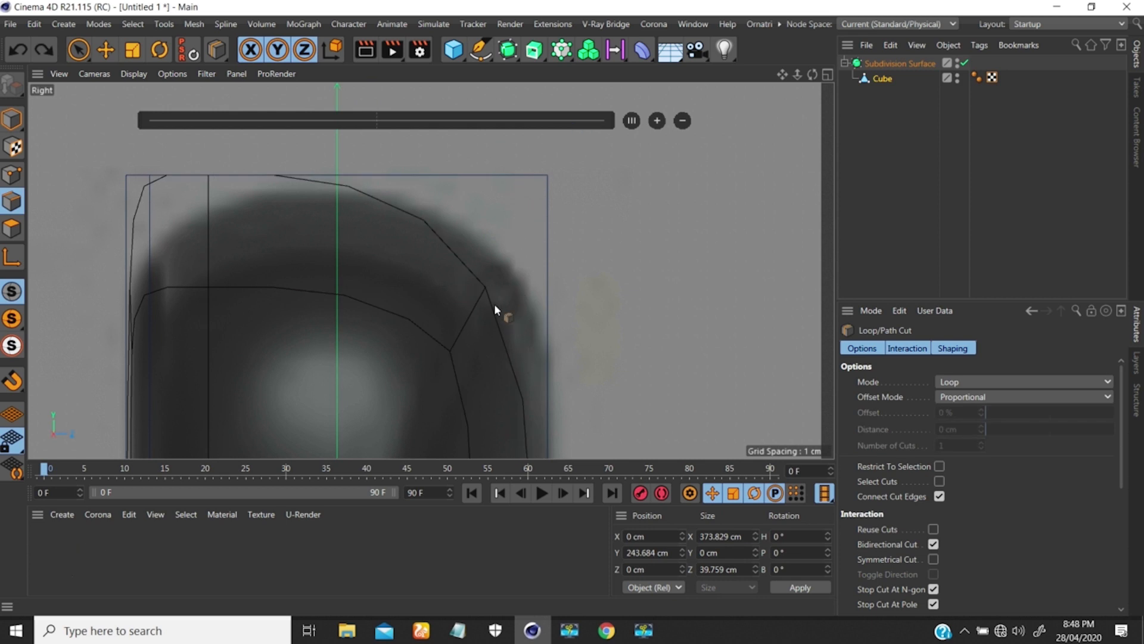
scroll(495, 303, "down", 5)
scroll(469, 241, "up", 3)
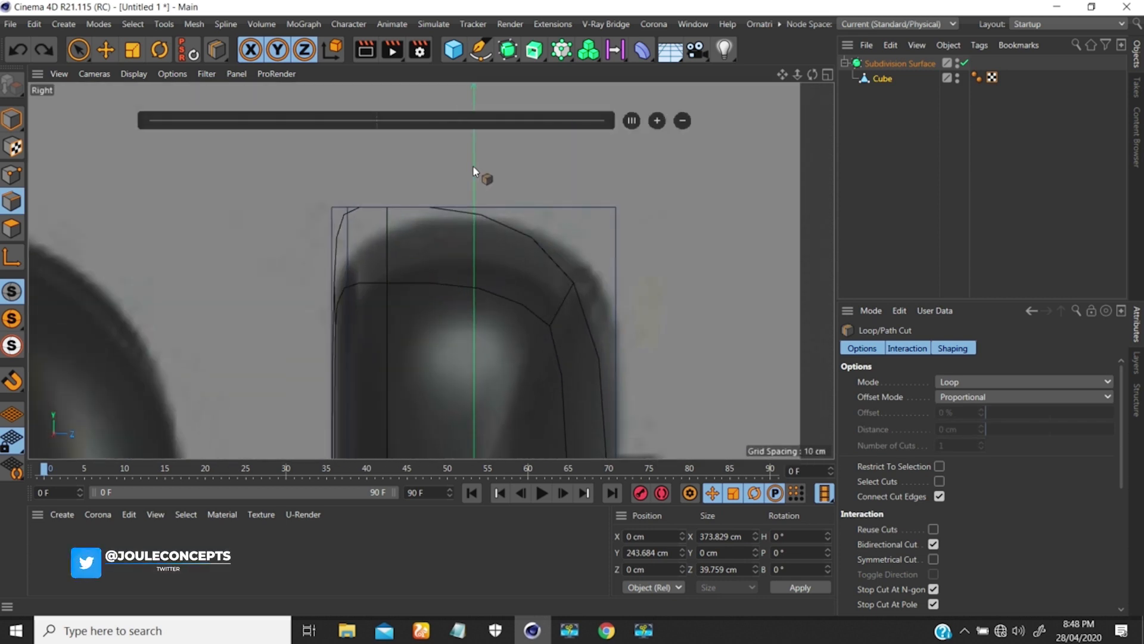
left_click(474, 207)
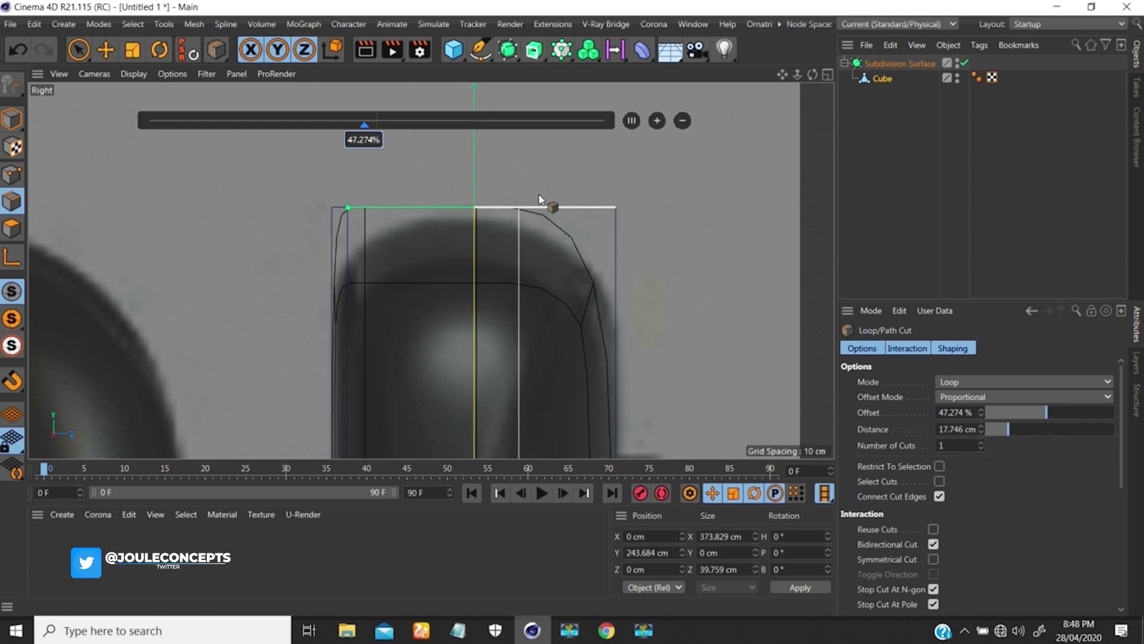
key("ctrl+z")
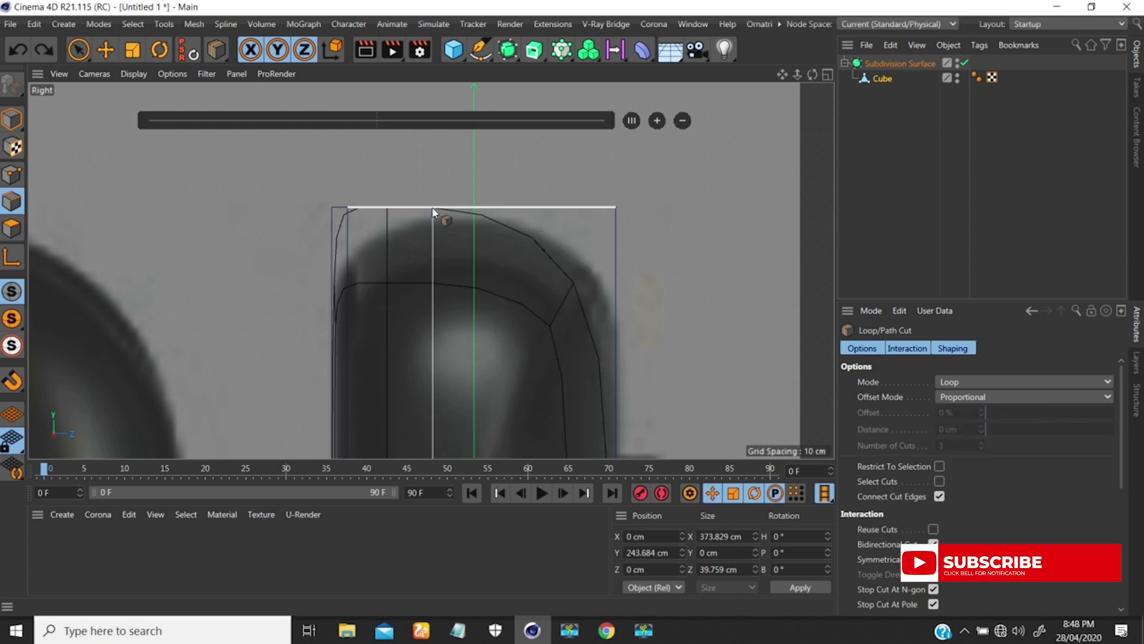
- Cut a vertical loop at about 31 % across the side profile, check both ends against the reference, and return to the Perspective view
left_click(431, 208)
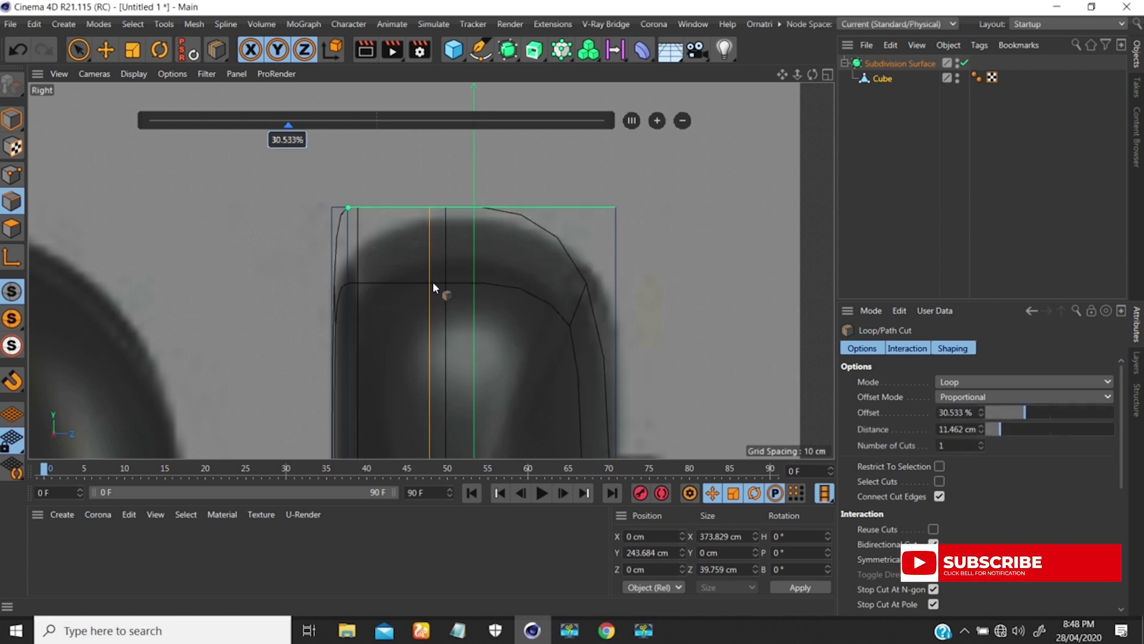
scroll(529, 221, "up", 3)
scroll(452, 309, "down", 8)
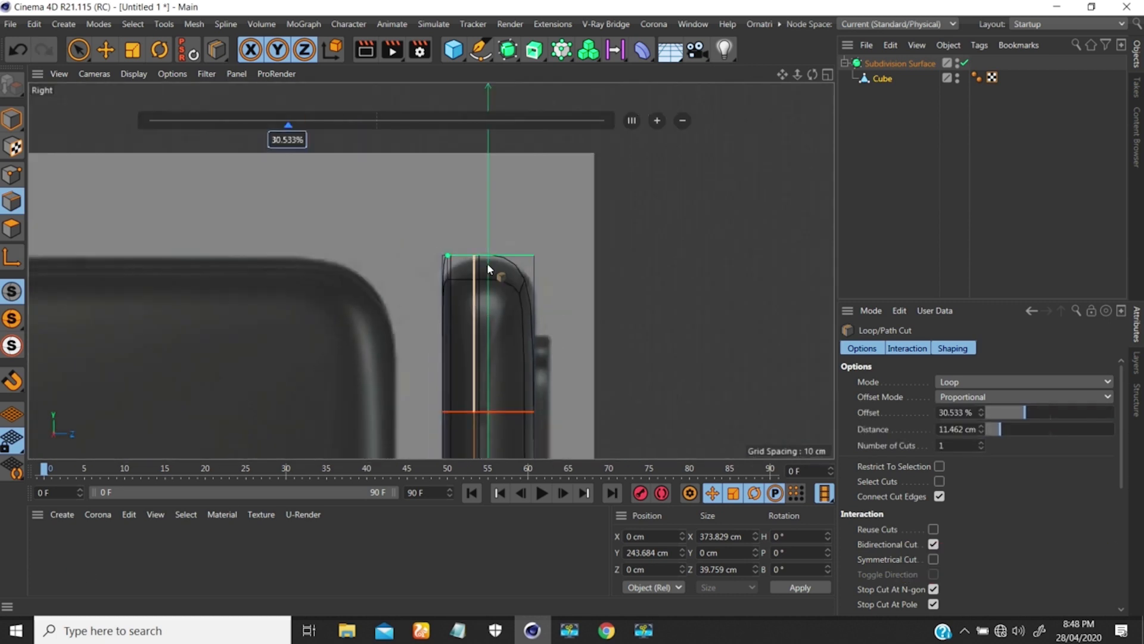
scroll(487, 268, "down", 8)
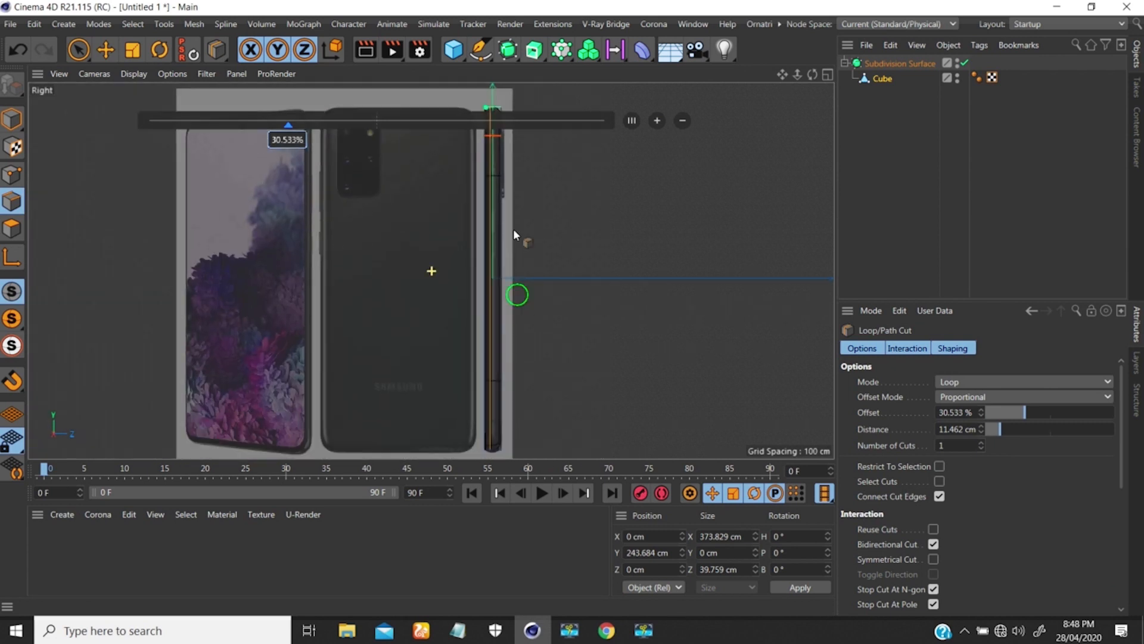
scroll(514, 232, "up", 8)
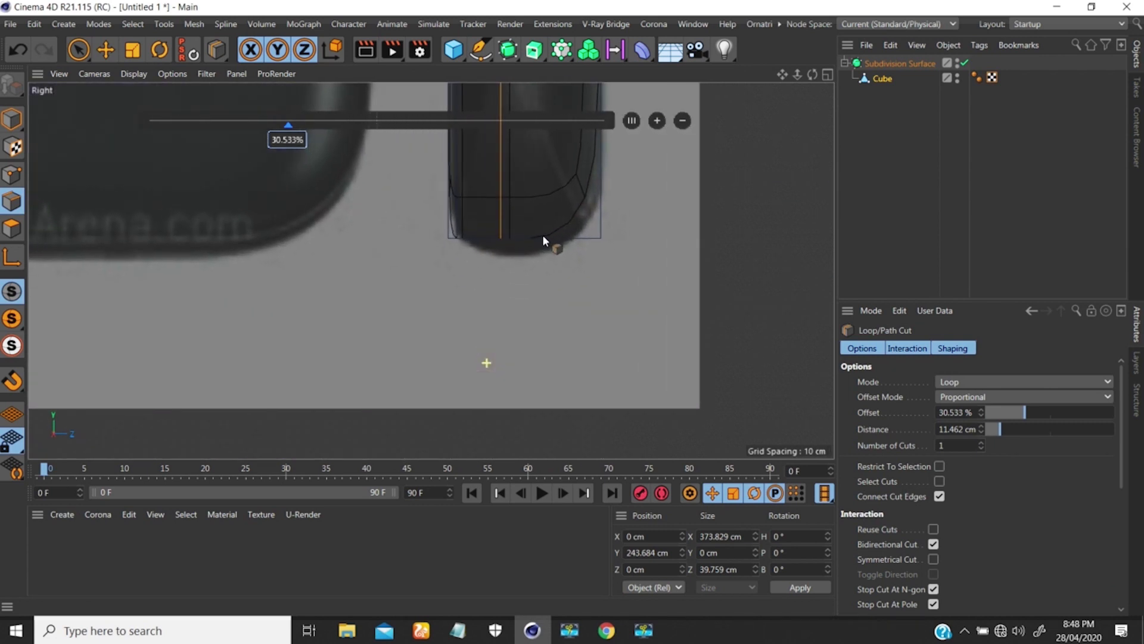
scroll(543, 239, "down", 8)
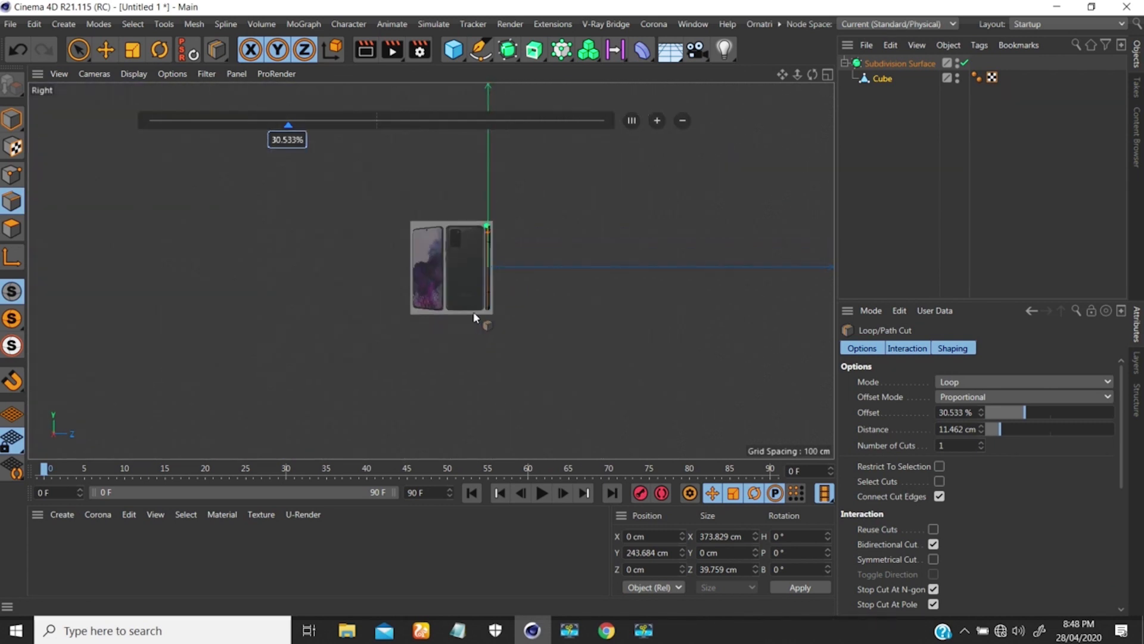
key("F1")
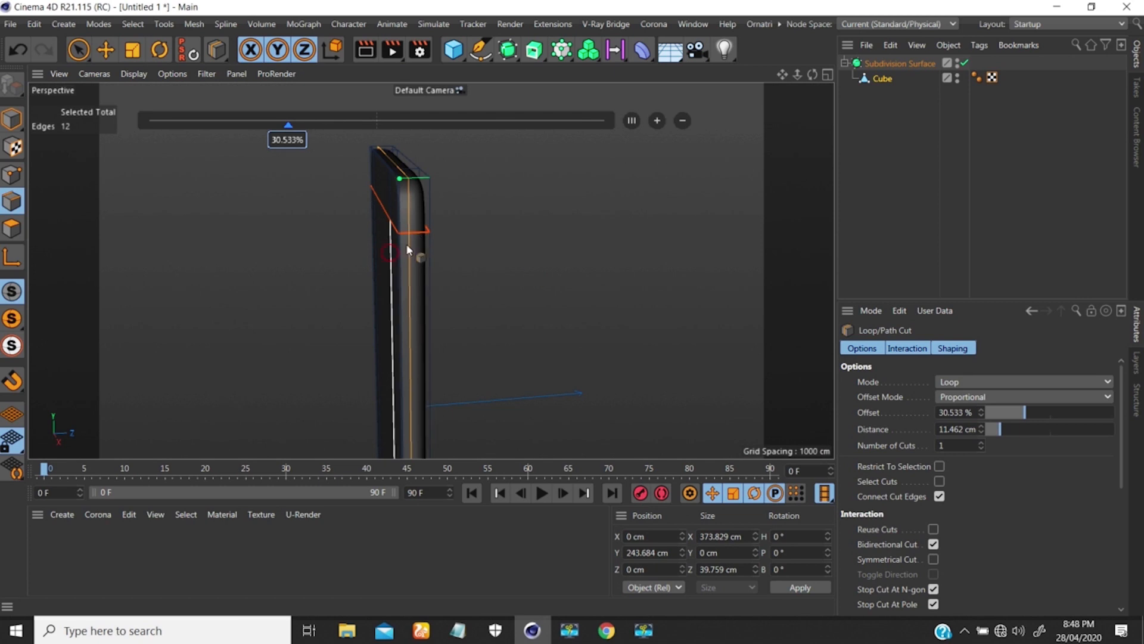
- Select the vertical edge loop bordering the phone's rounded side and slide it by about 3.85 cm
left_click_drag(389, 253, 399, 229, "alt")
mouse_move(343, 343)
left_mouse_down("alt")
mouse_move(324, 341)
mouse_move(355, 362)
mouse_move(461, 313)
mouse_move(365, 375)
mouse_move(428, 317)
mouse_move(373, 350)
mouse_move(347, 275)
mouse_move(229, 260)
mouse_move(306, 260)
mouse_move(421, 310)
mouse_move(485, 235)
mouse_move(342, 342)
mouse_move(407, 325)
mouse_move(404, 302)
mouse_move(366, 352)
mouse_move(367, 337)
left_mouse_up("alt")
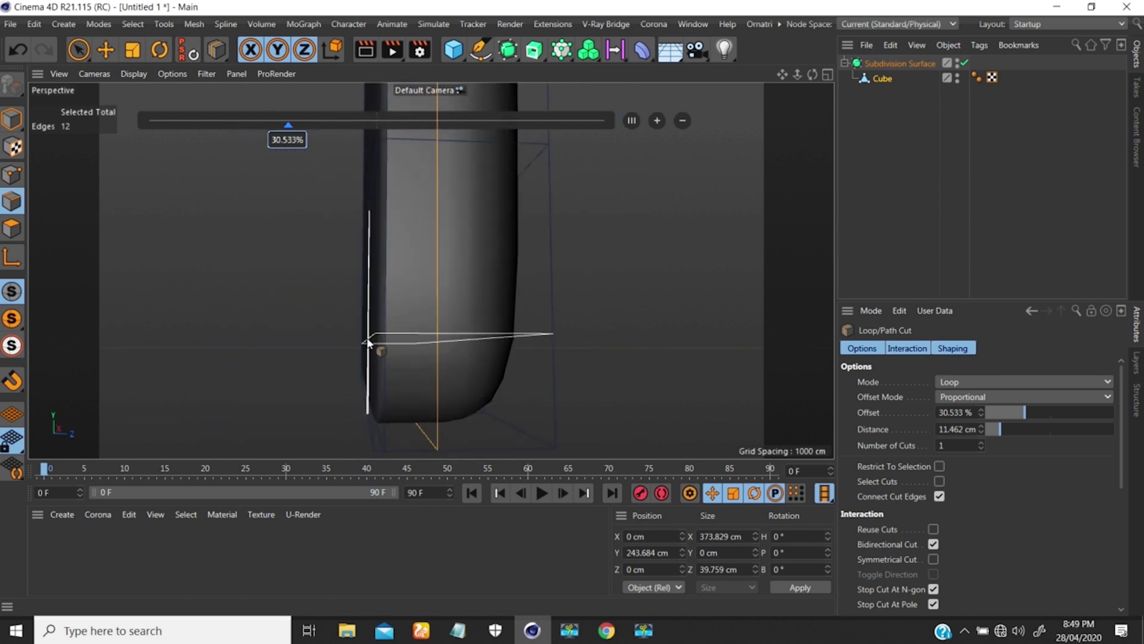
key("u")
key("l")
left_click(394, 313)
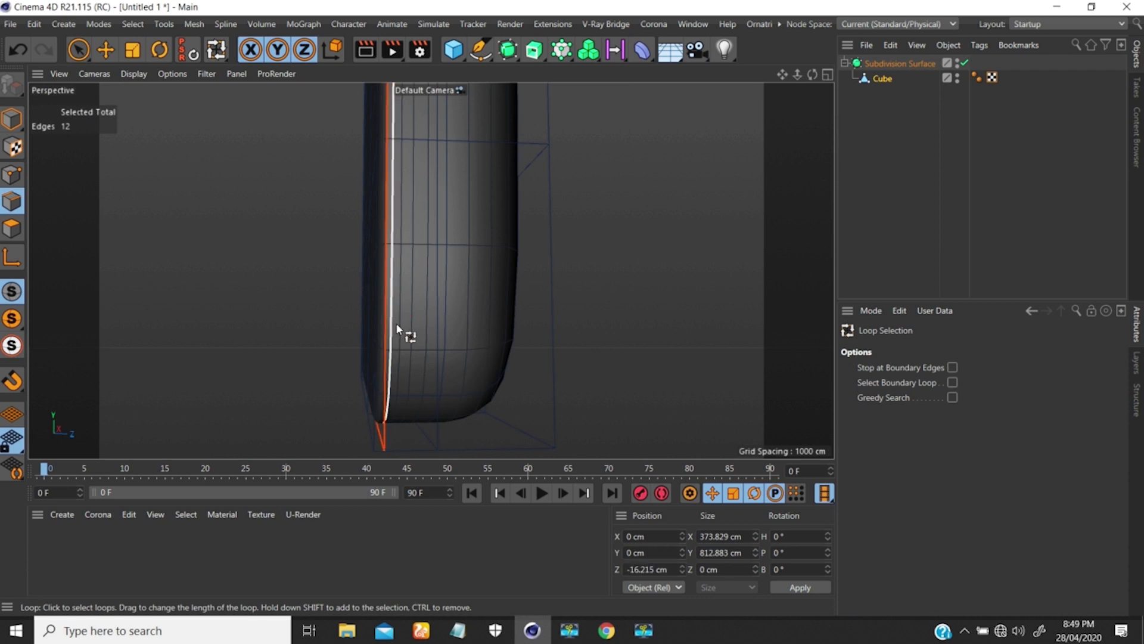
key("m")
key("o")
left_click_drag(384, 316, 409, 220)
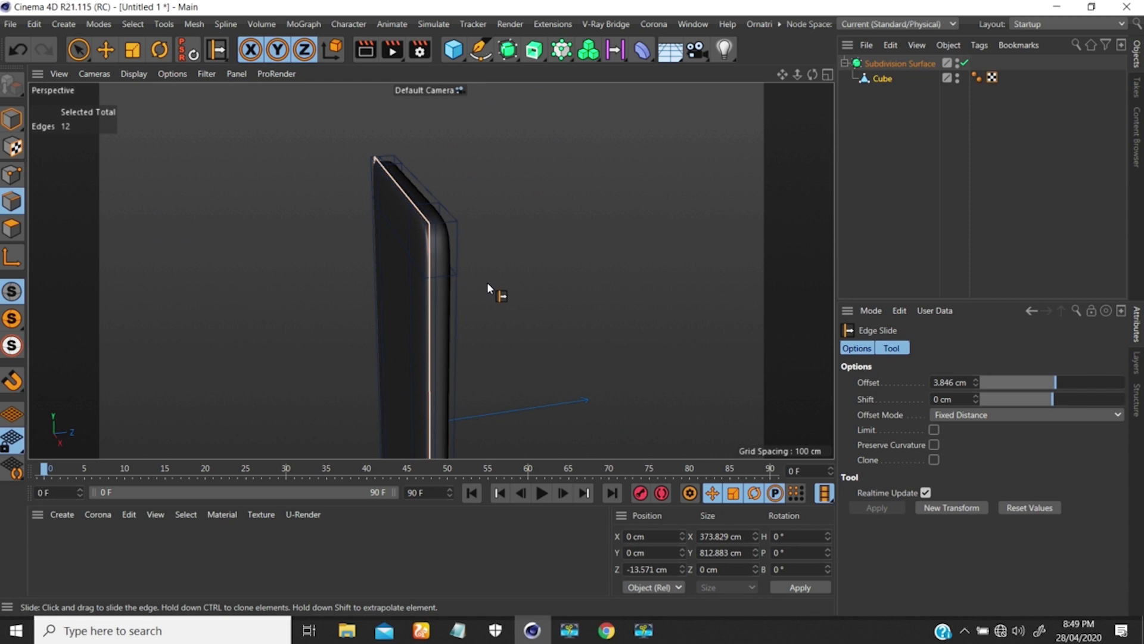
- In the Front view, open the background image settings and copy the folder path of the reference image
key("F4")
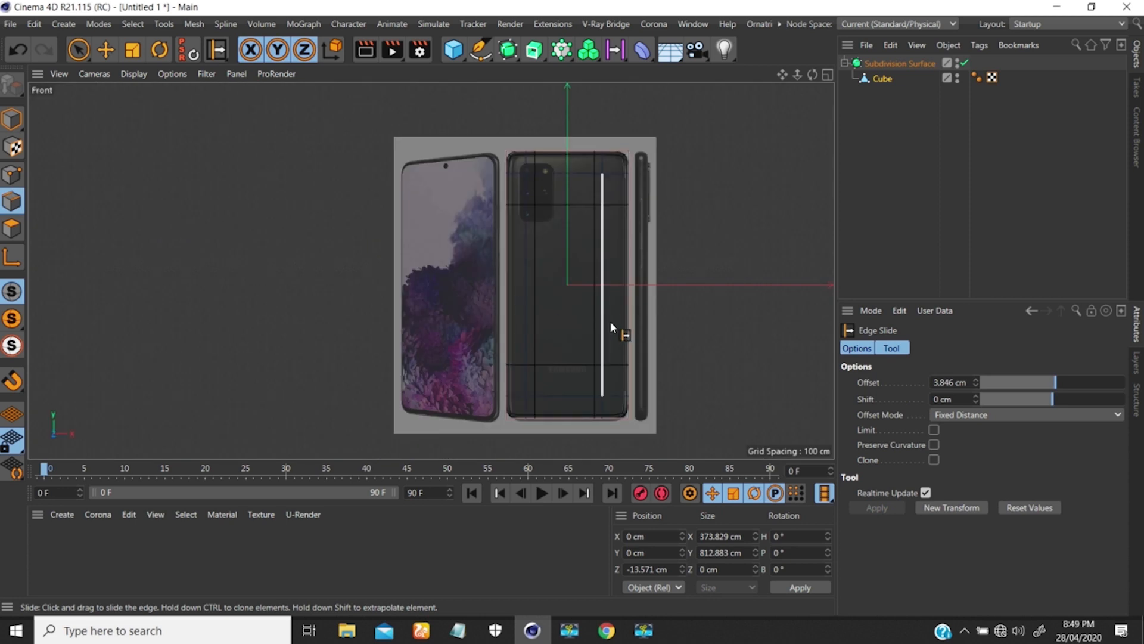
key("shift+v")
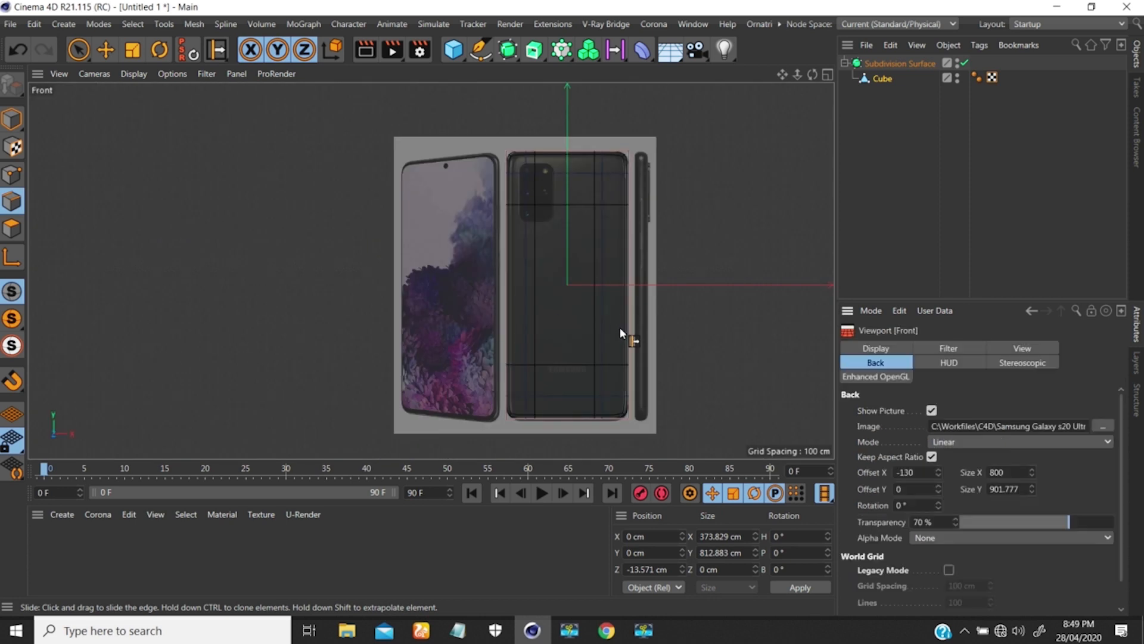
left_click(1044, 425)
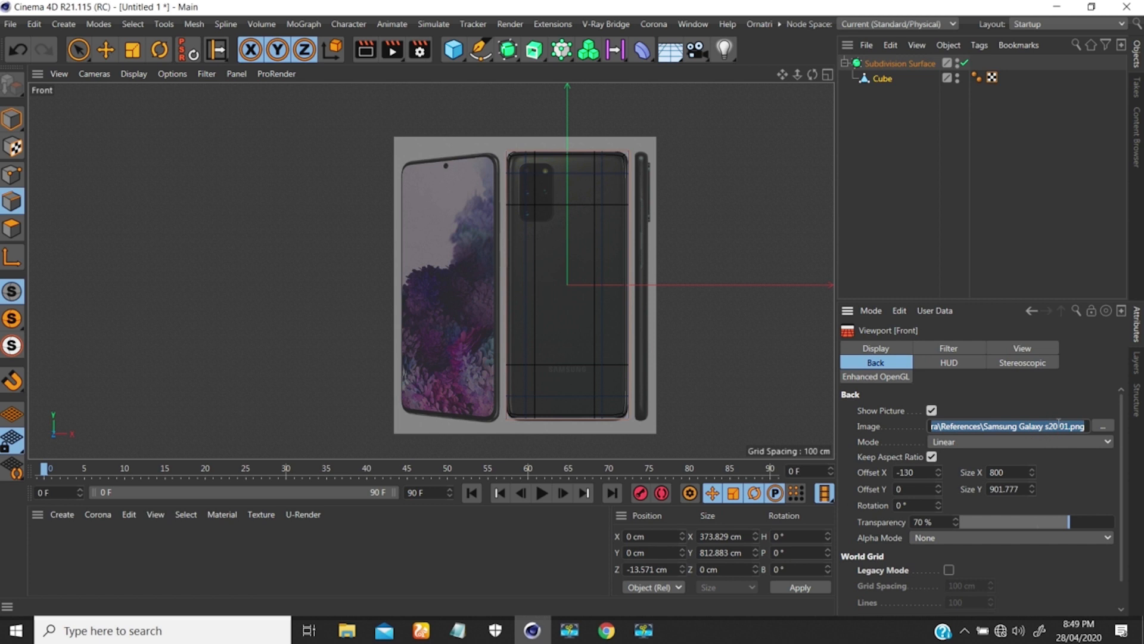
left_click(987, 425)
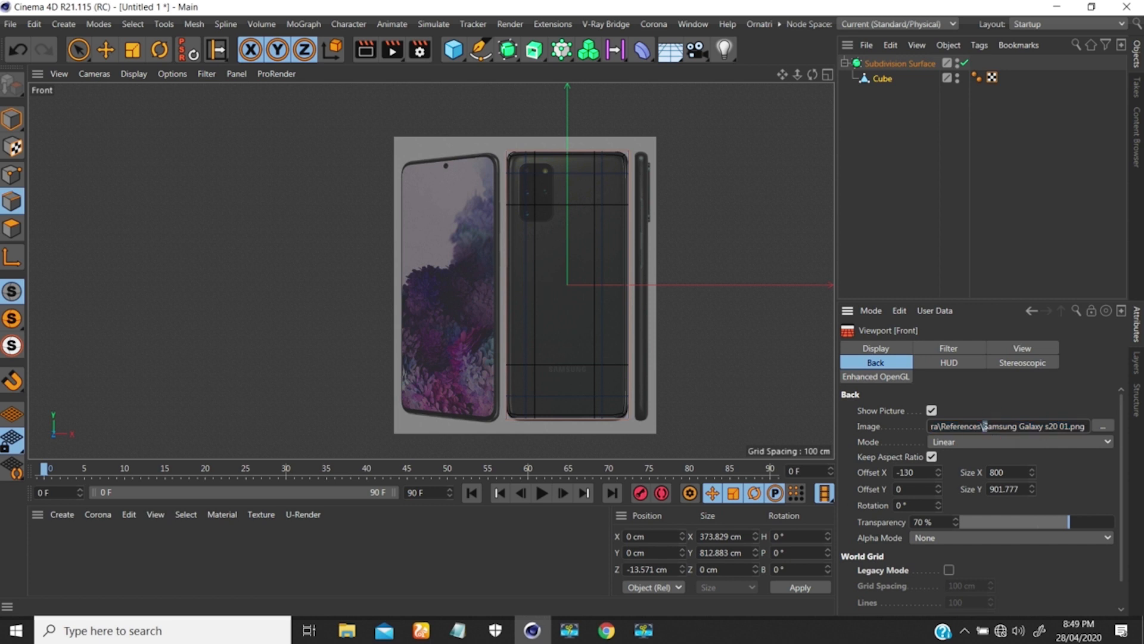
left_click_drag(983, 426, 889, 429)
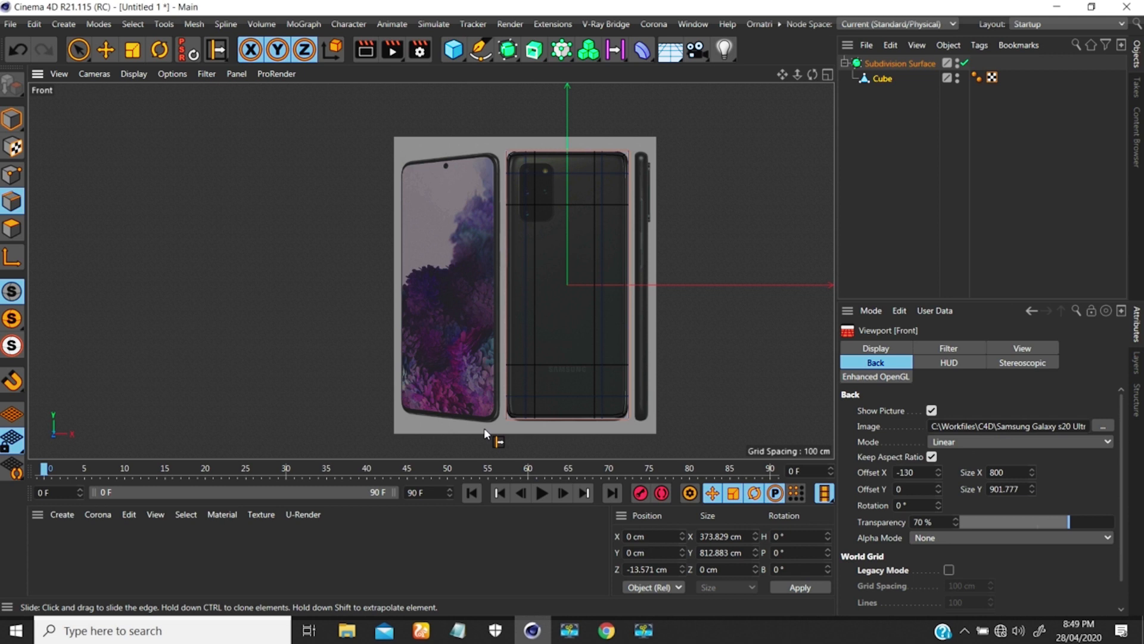
- Switch to File Explorer and go to the folder C:\Workfiles\C4D\Samsung Galaxy s20 Ultra\References\
type("pc")
key("Return")
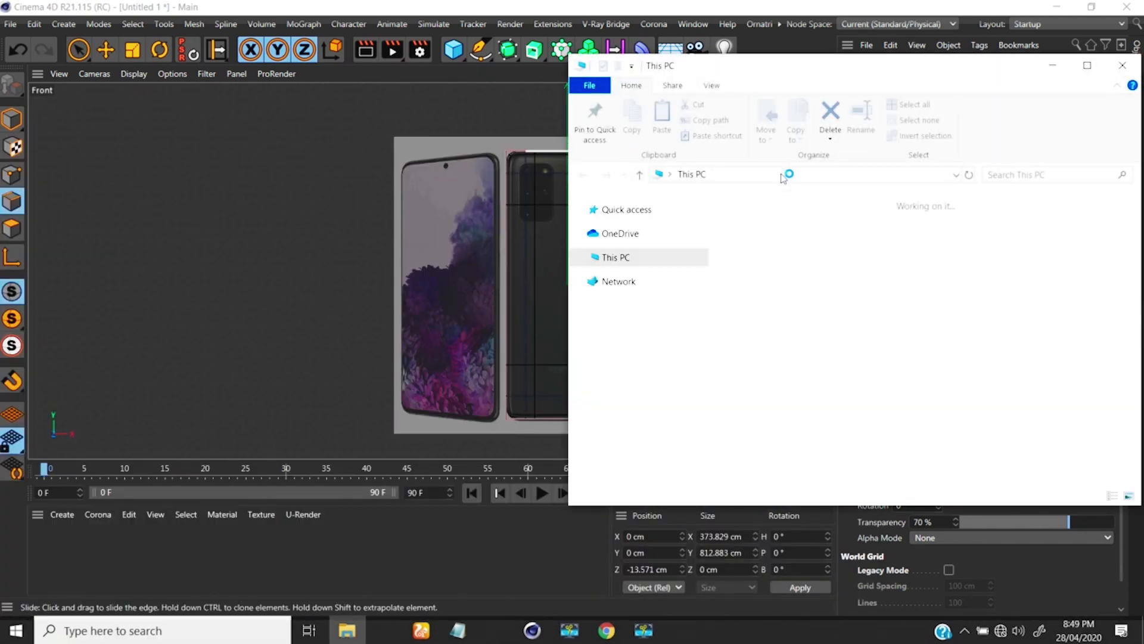
left_click(760, 174)
type("C:\\Users\\Riverbank_CADDCentre\\Desktop\\C4D\\Samsung Galaxy s20 Ultra\\References")
key("Return")
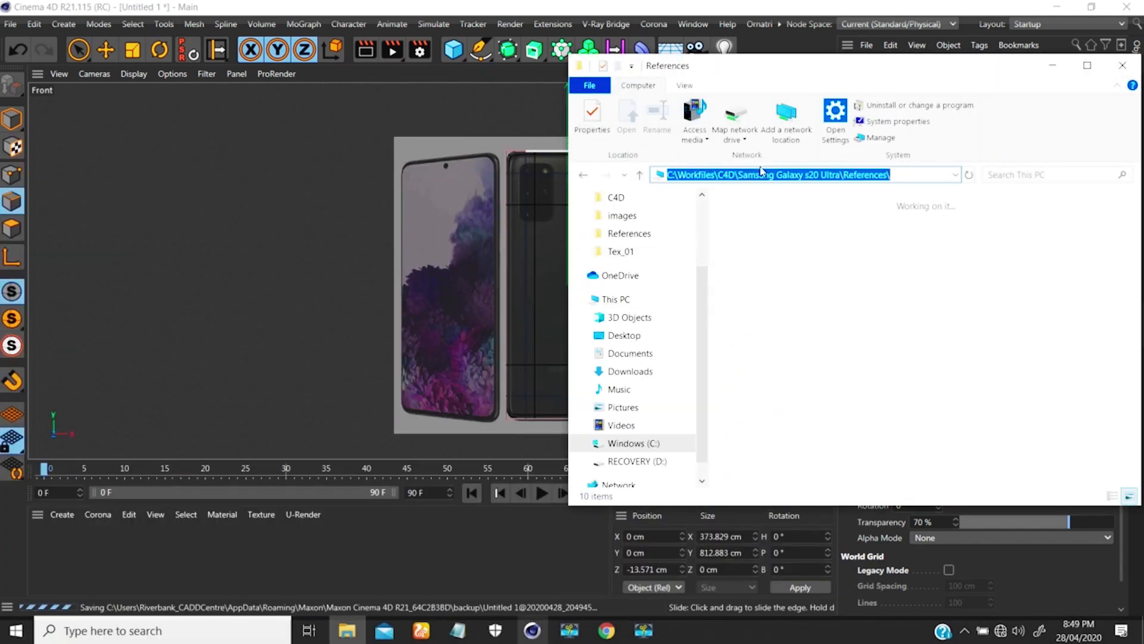
- Open the Samsung Galaxy s20 01 image in Photos, minimise the folder window and enlarge the picture window
left_click_drag(860, 71, 528, 62)
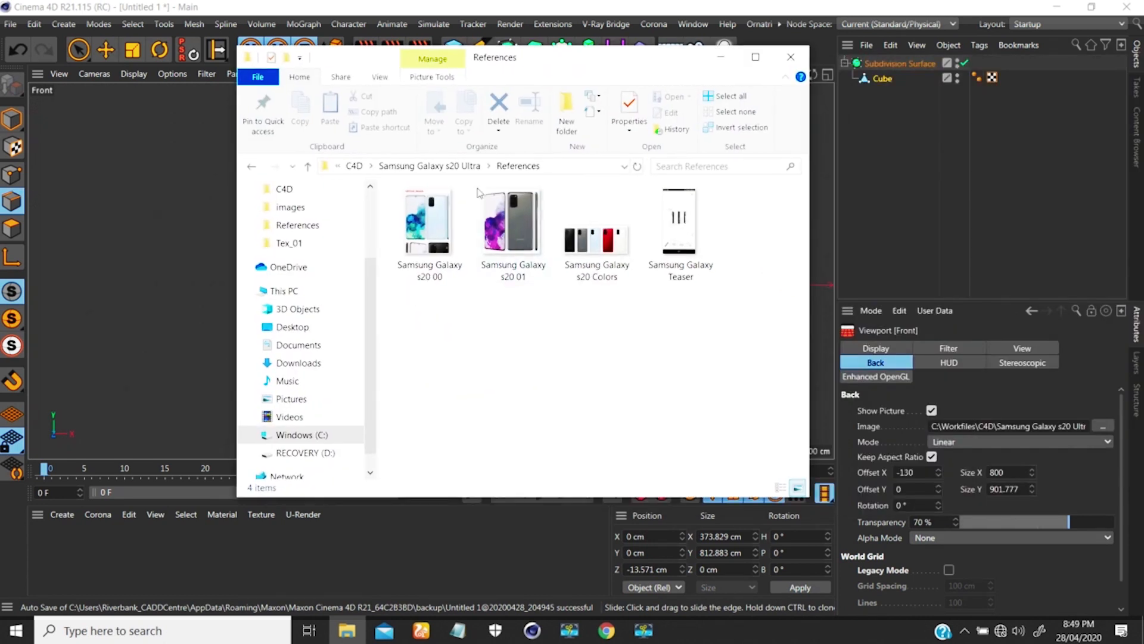
left_click(520, 223)
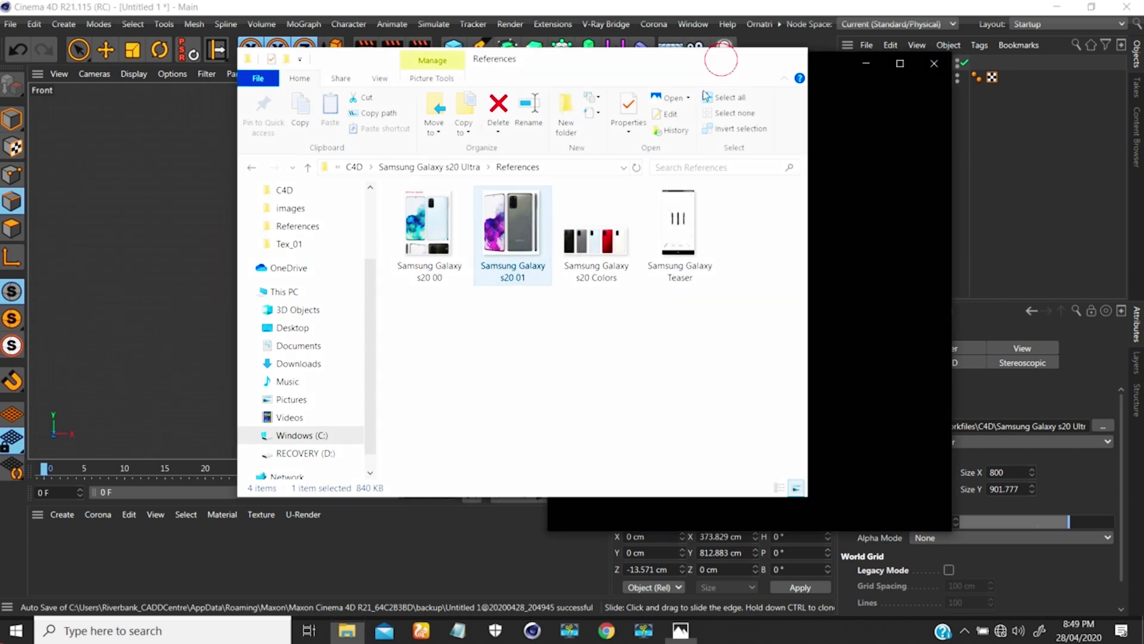
left_click(721, 58)
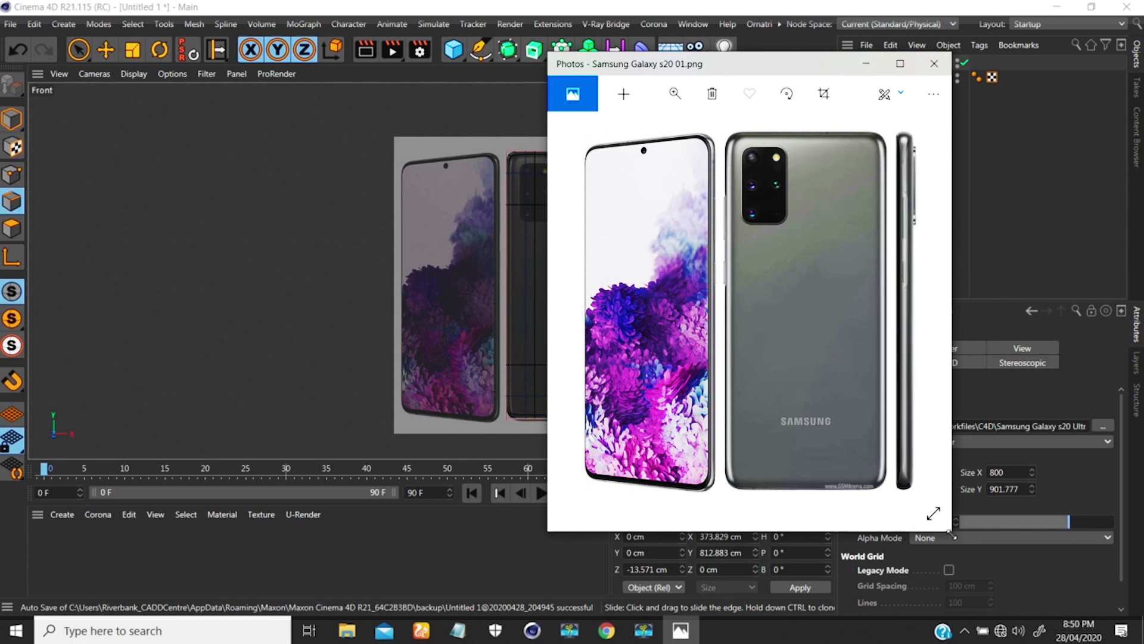
left_click_drag(949, 531, 1111, 624)
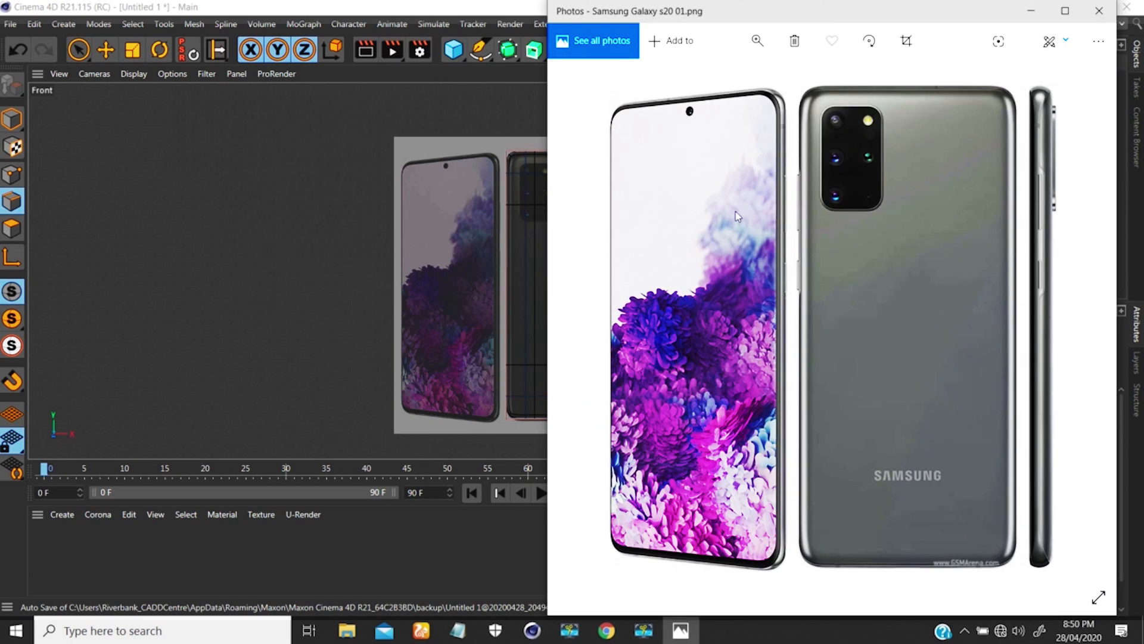
- Examine the reference picture's front corners, rear camera area and side profile up close, and return to Cinema 4D
left_click(758, 40)
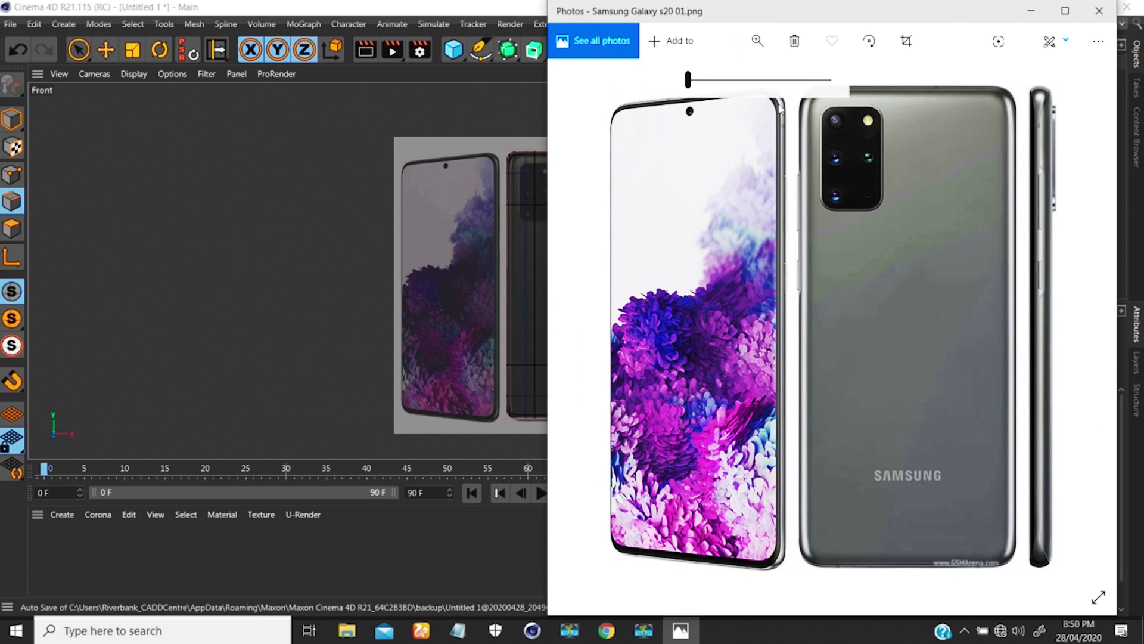
left_click_drag(733, 80, 738, 80)
left_click_drag(804, 241, 810, 276)
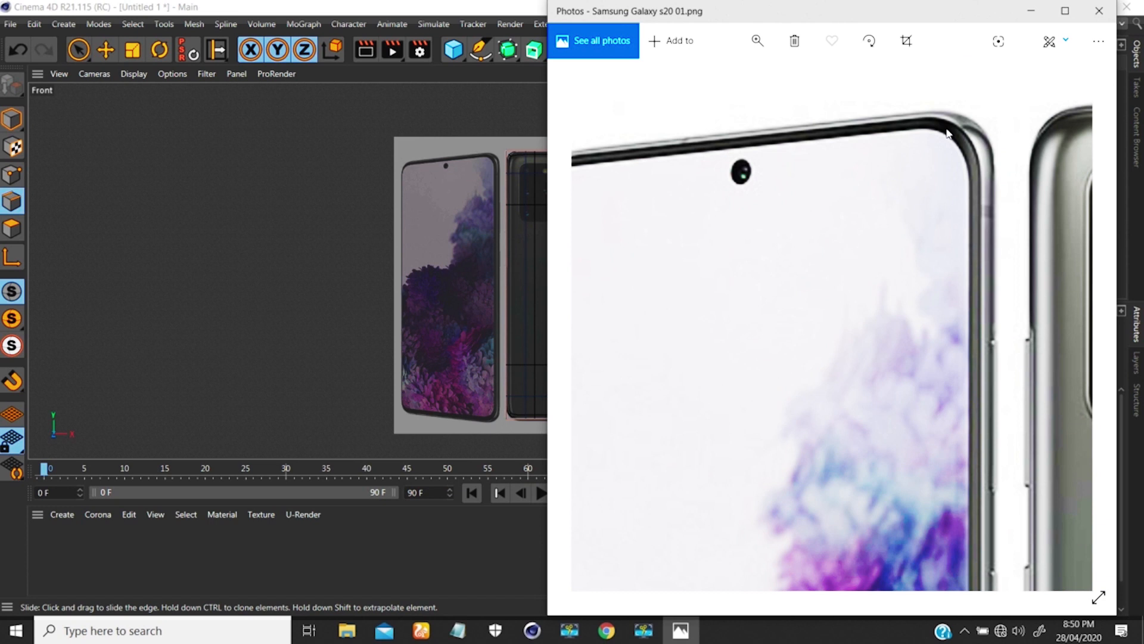
left_click_drag(678, 188, 899, 230)
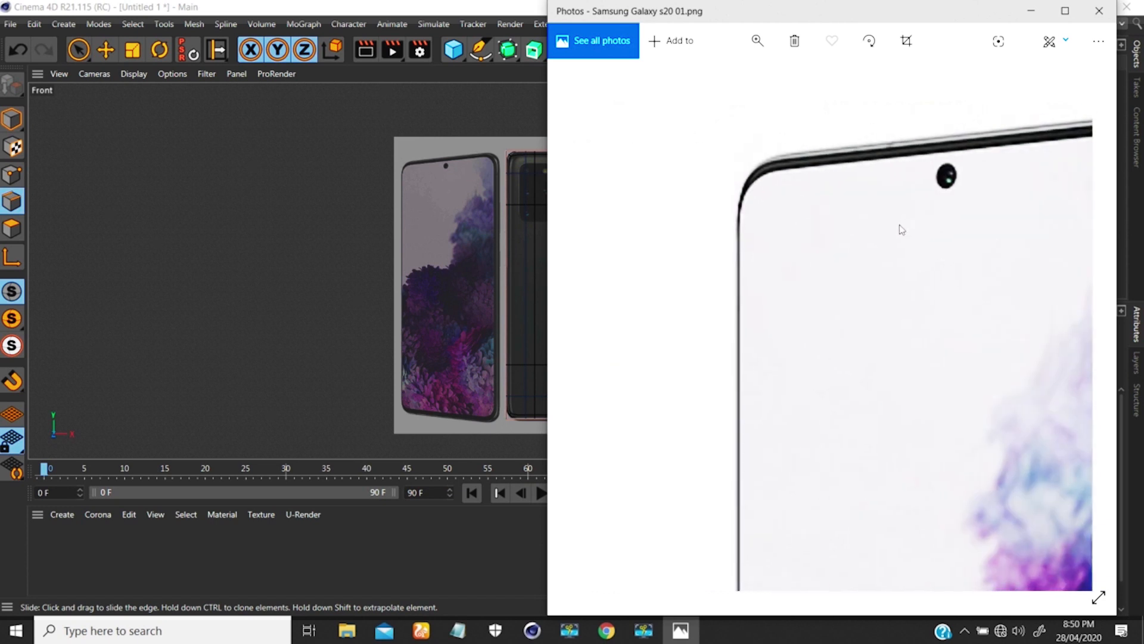
left_click_drag(987, 215, 600, 299)
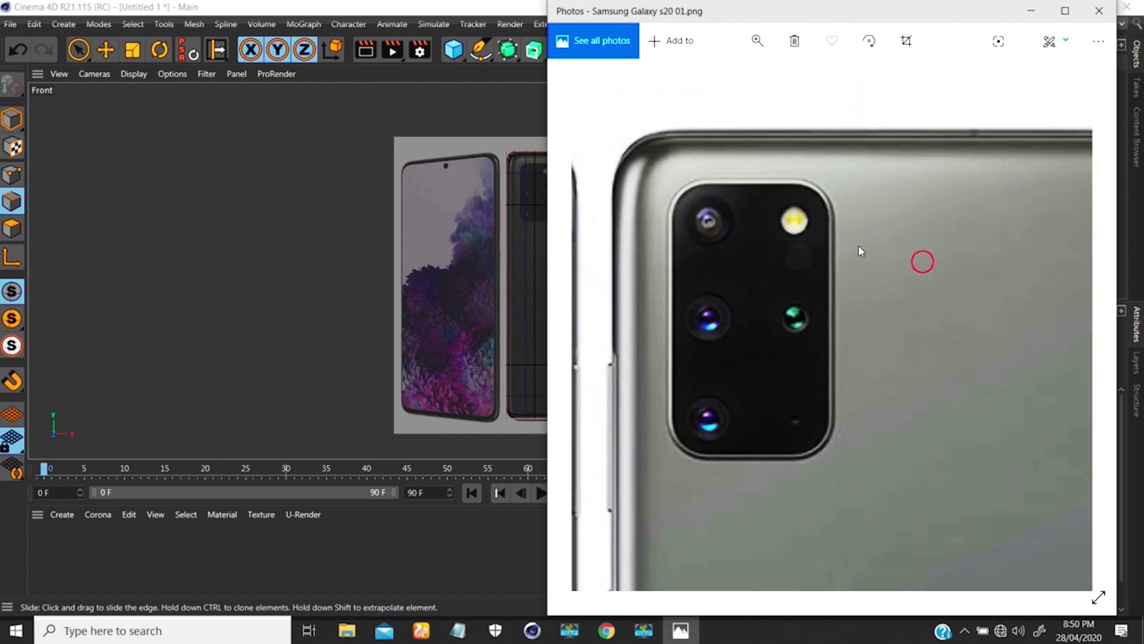
left_click_drag(861, 250, 704, 217)
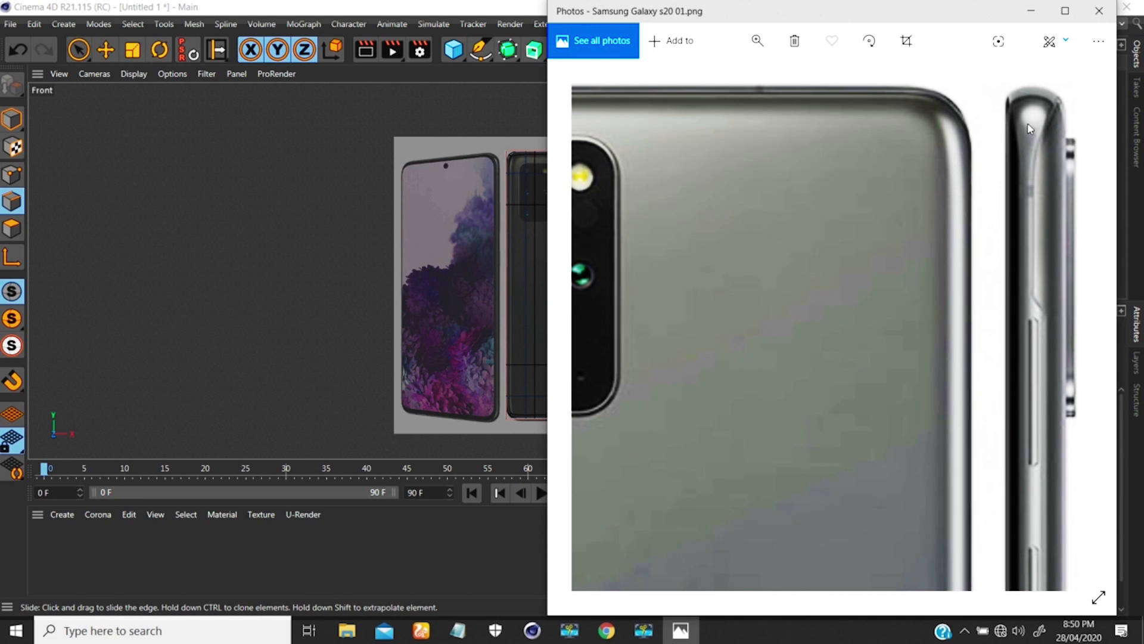
left_click_drag(1003, 258, 906, 235)
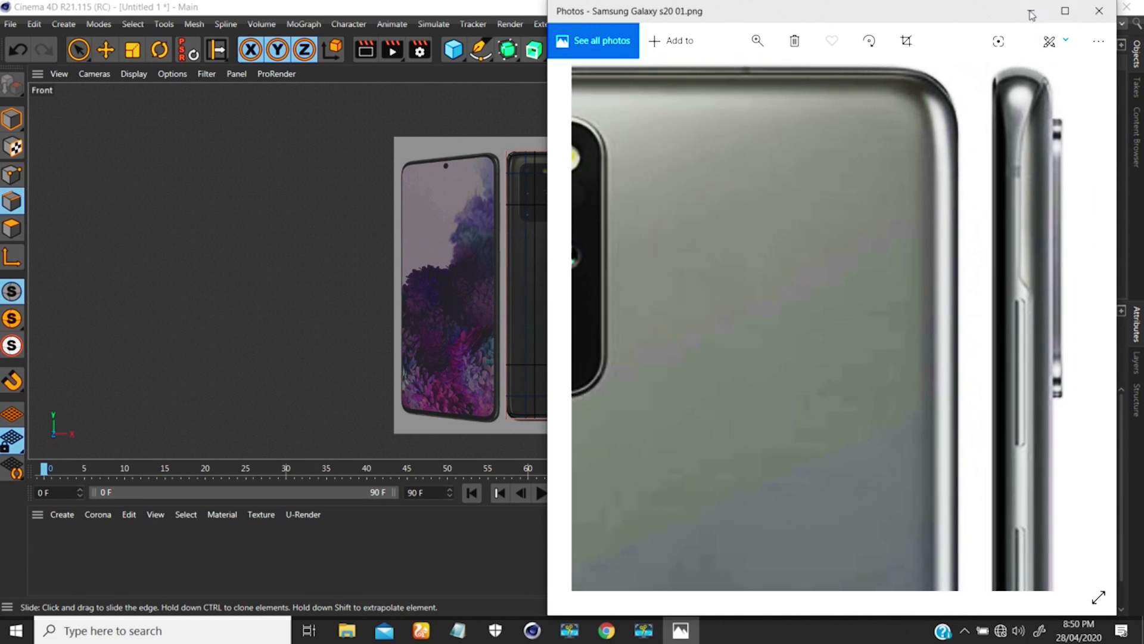
left_click_drag(924, 12, 804, 12)
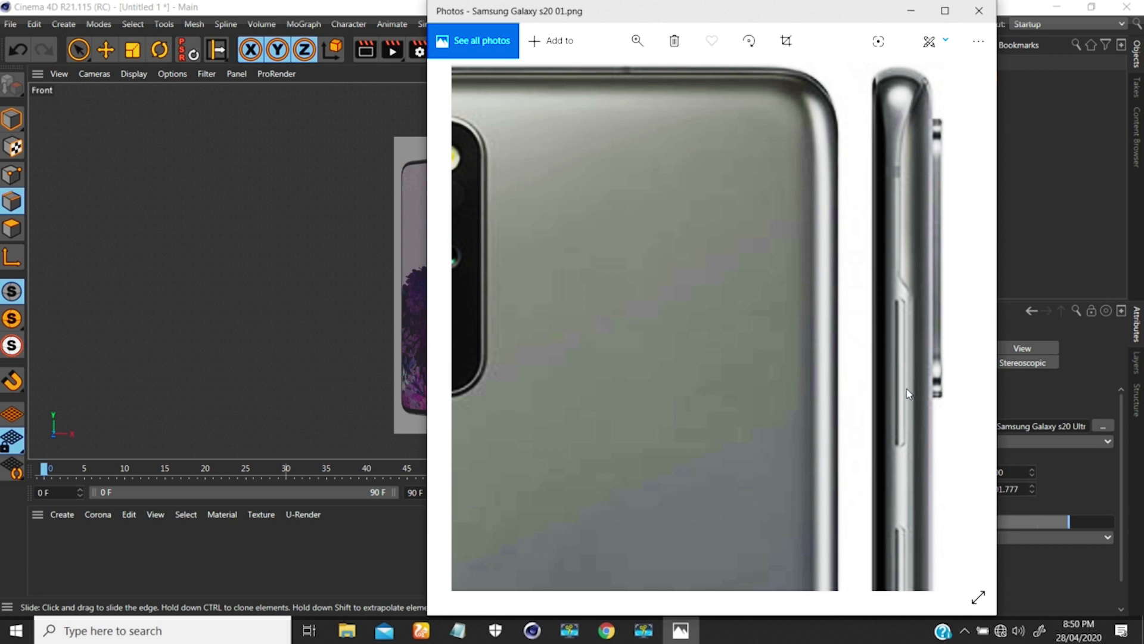
left_click(913, 14)
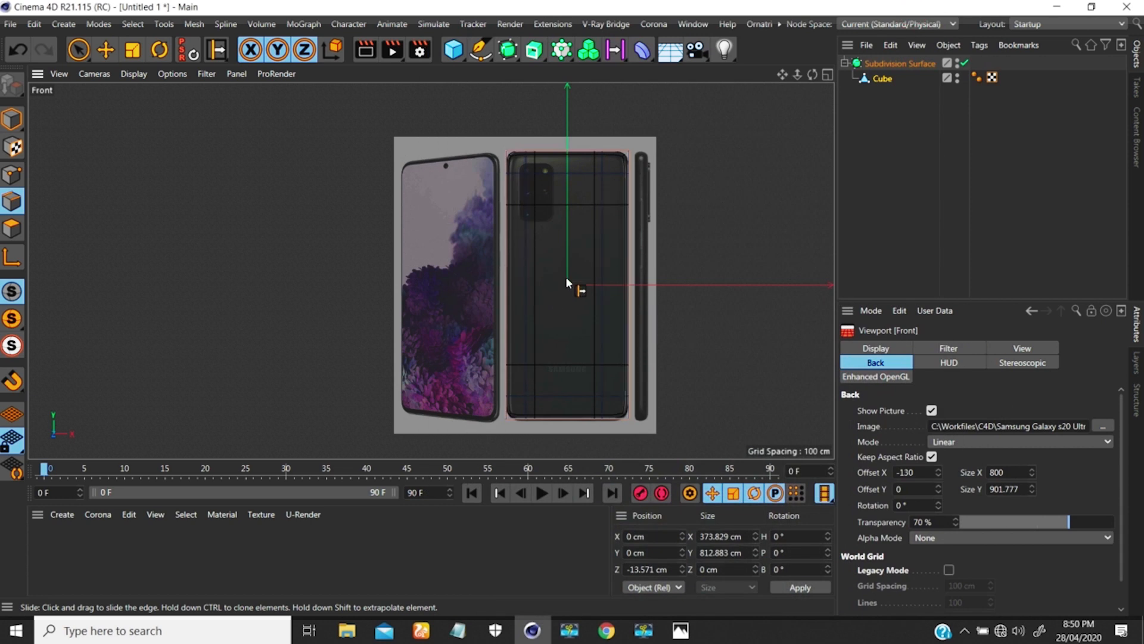
- In the Right view, set the background image's transparency to 8 % and compare the side profile with the reference
key("F3")
scroll(563, 146, "up", 10)
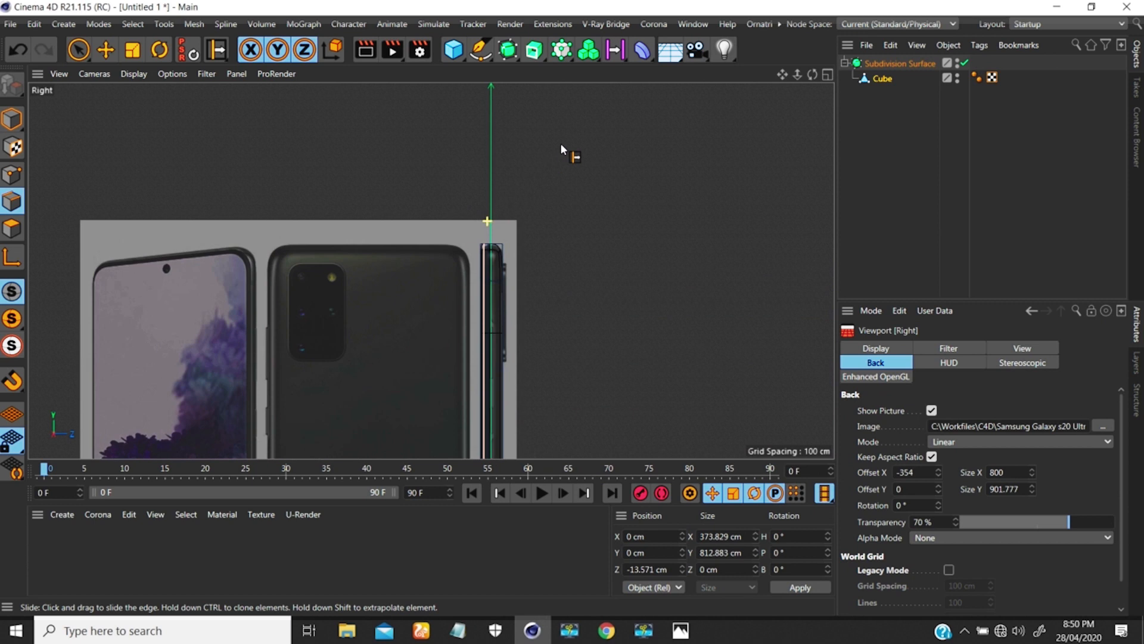
scroll(551, 143, "up", 3)
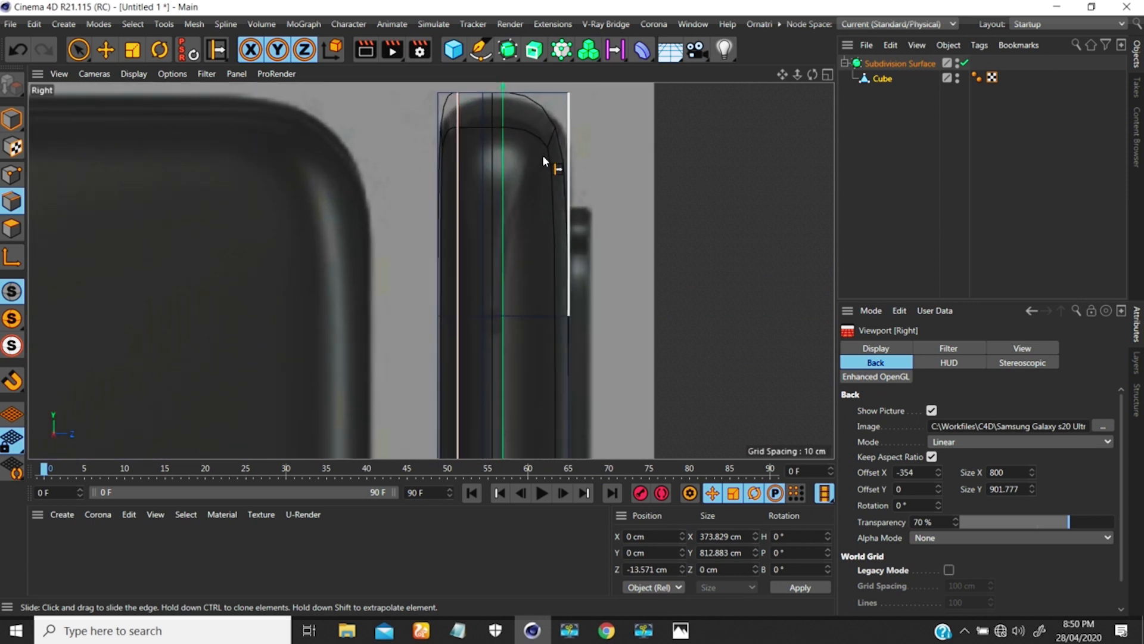
middle_click_drag(513, 310, 506, 265, "alt")
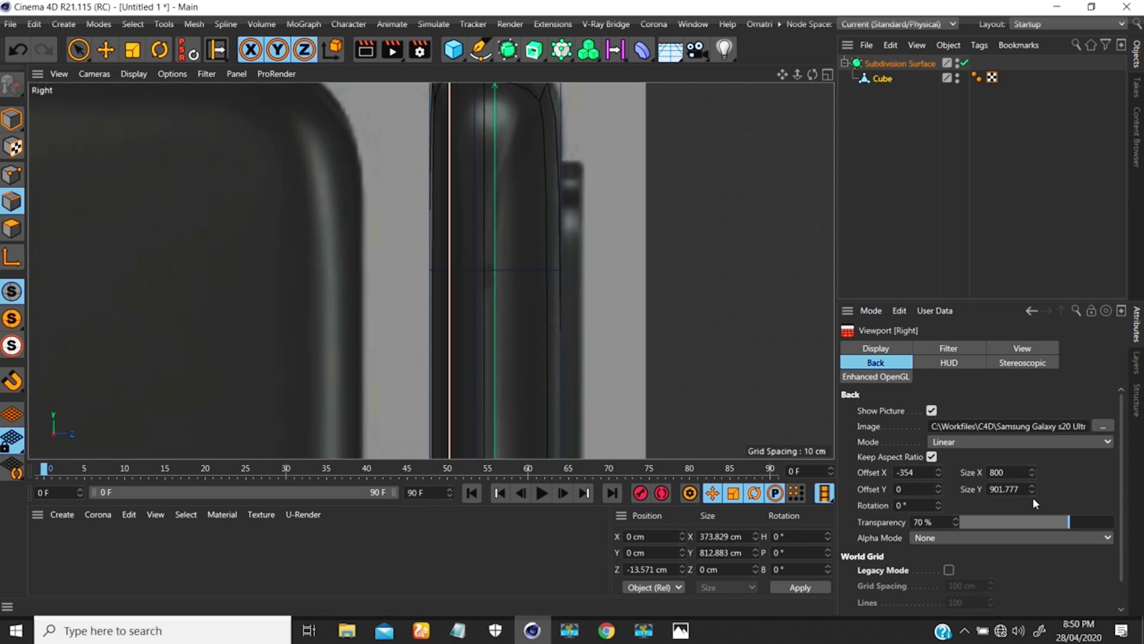
left_click_drag(1067, 520, 972, 522)
scroll(440, 247, "down", 5)
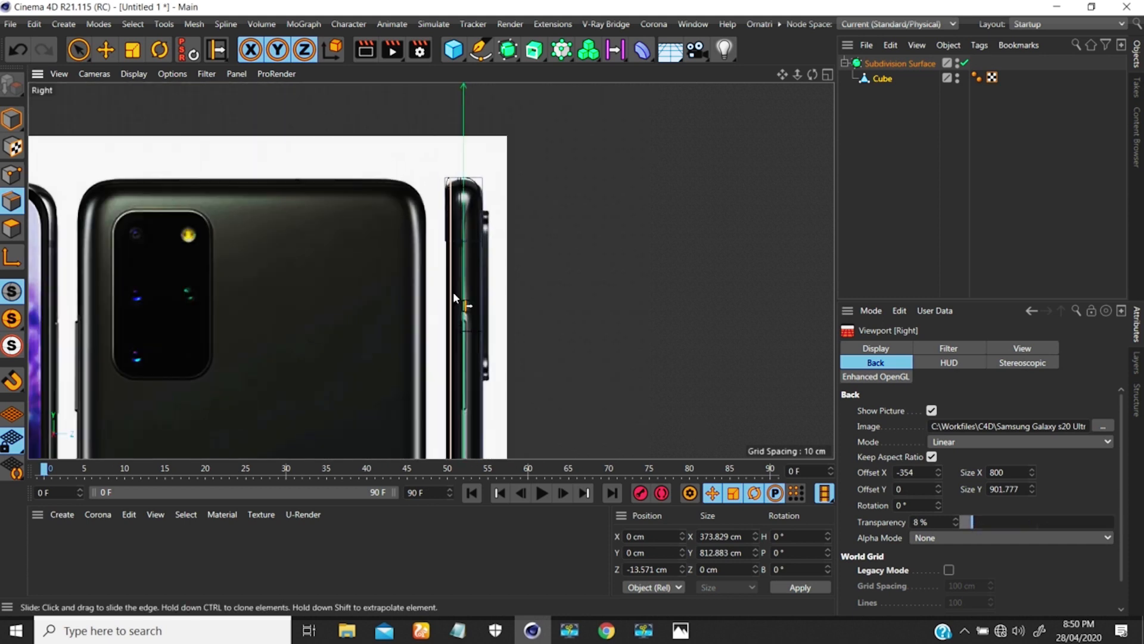
scroll(464, 220, "up", 4)
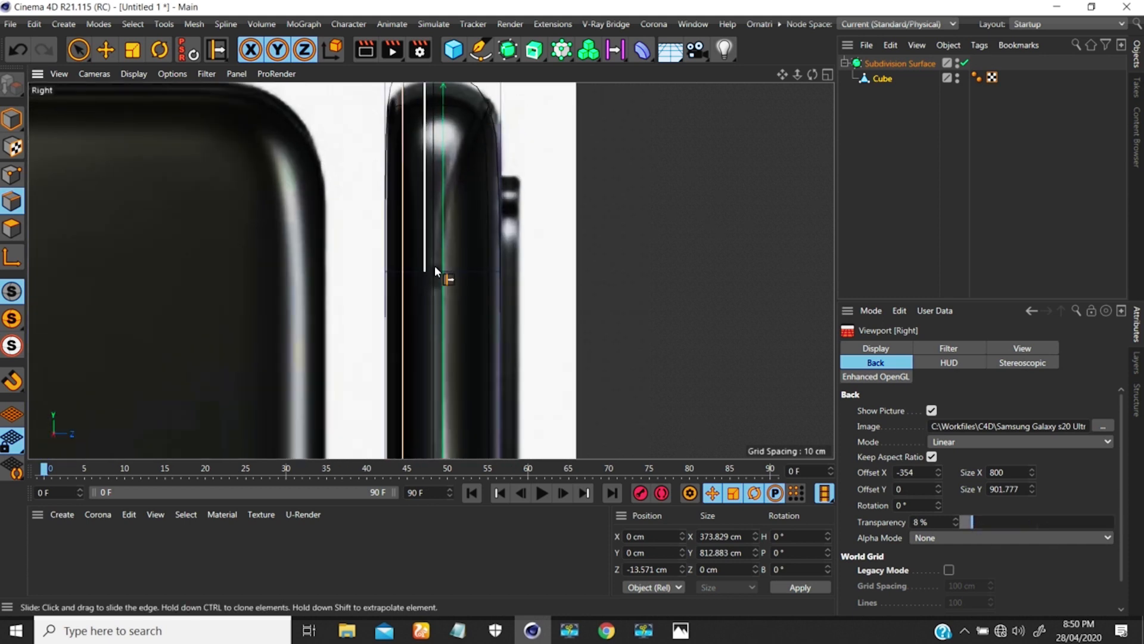
scroll(425, 290, "down", 3)
scroll(426, 289, "up", 2)
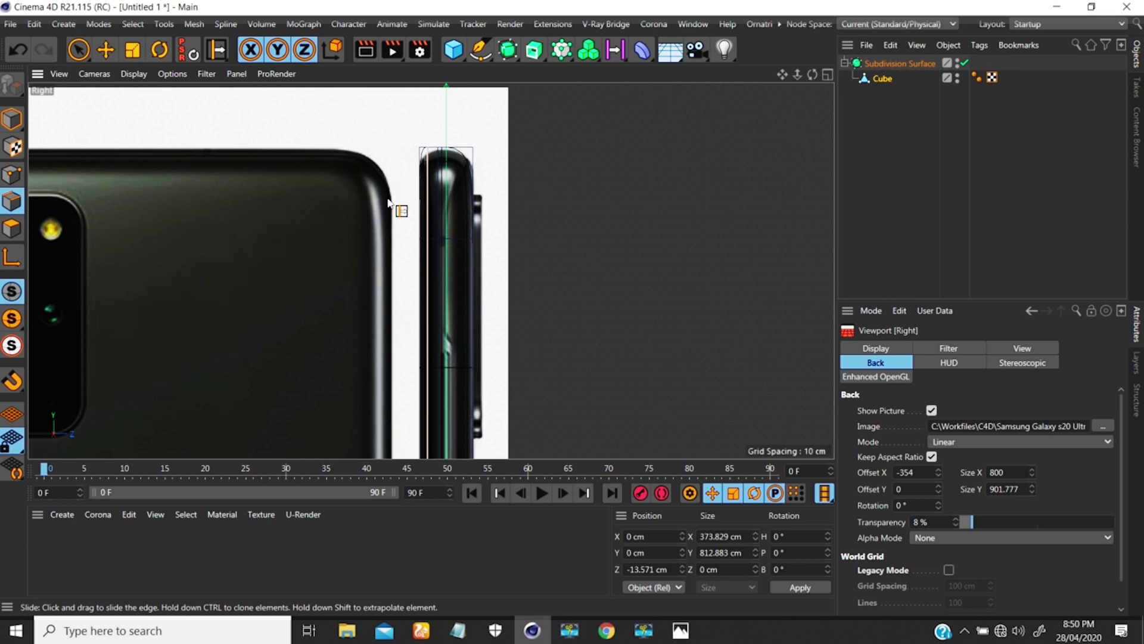
left_click(132, 24)
left_click(417, 6)
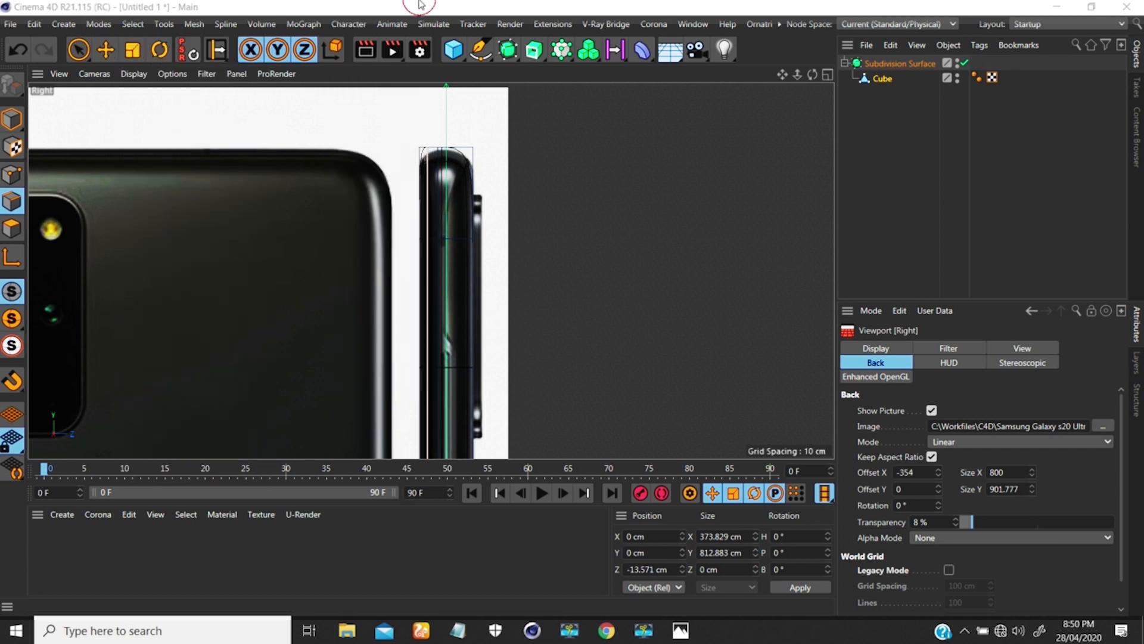
left_click(105, 49)
left_click(145, 24)
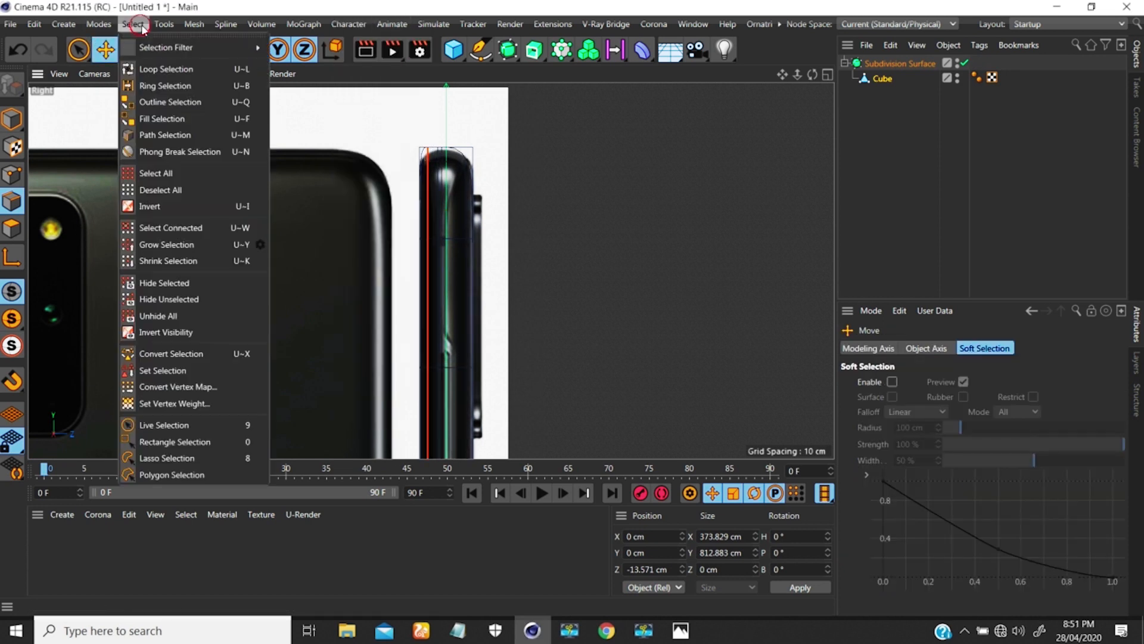
mouse_move(109, 34)
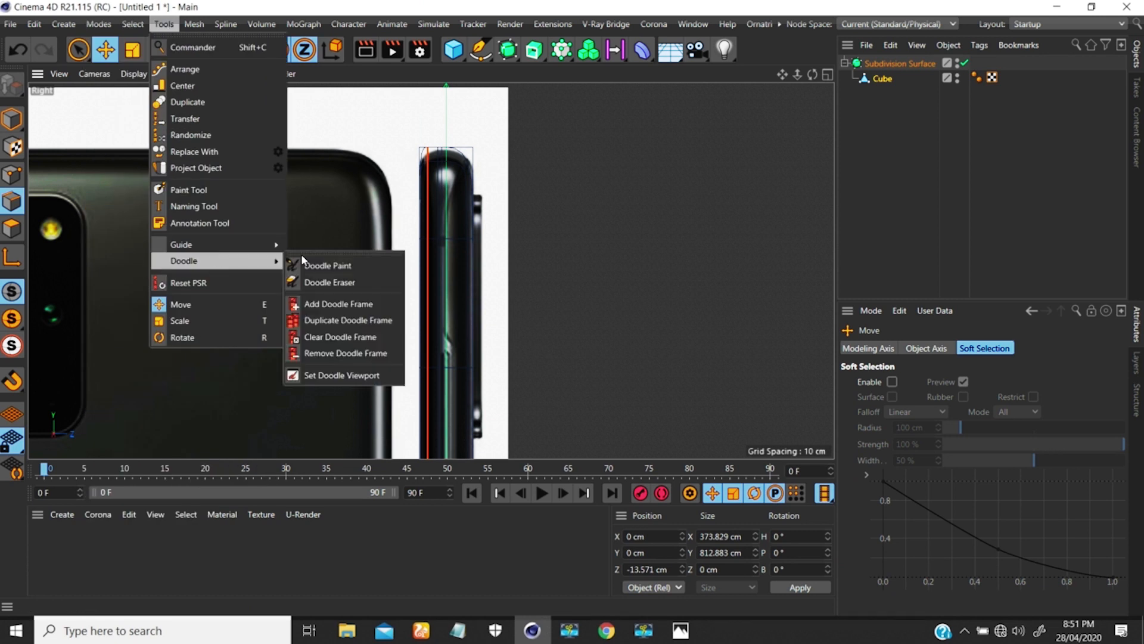
left_click(341, 242)
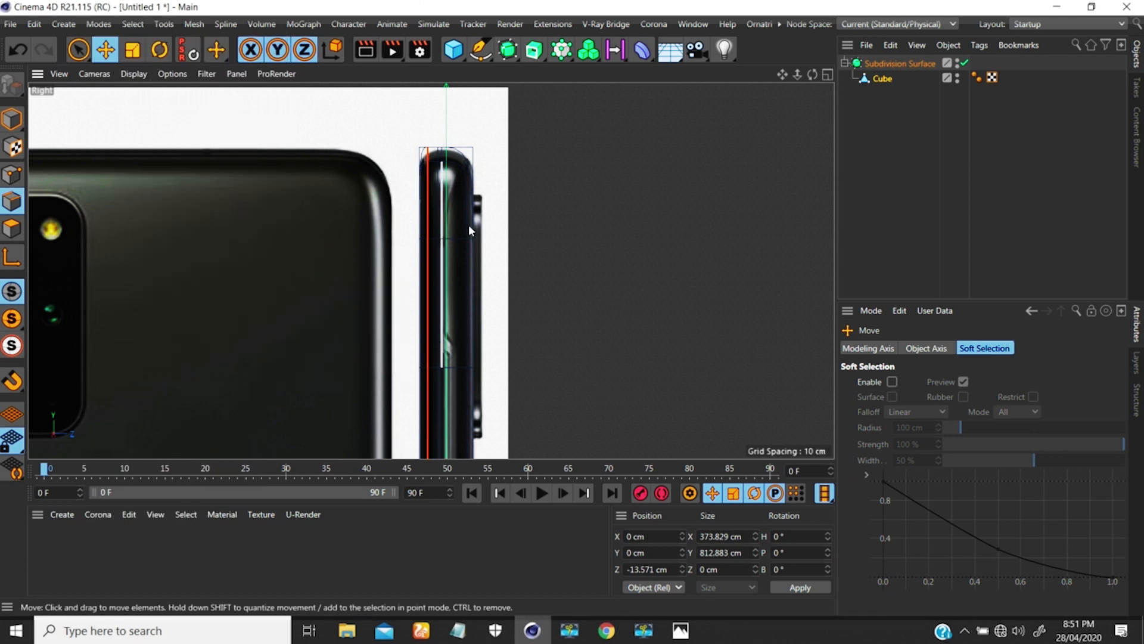
- Detach the Doodle commands as a floating palette beside the phone reference and switch to Model mode
left_click(163, 24)
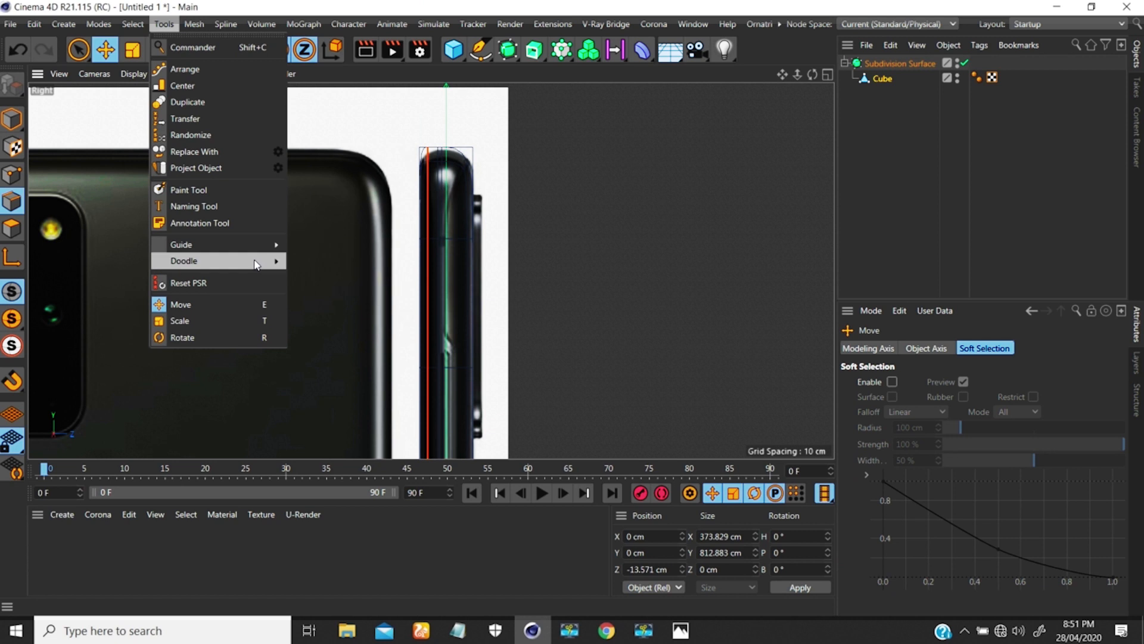
mouse_move(261, 263)
left_click(303, 258)
mouse_move(345, 238)
left_mouse_down()
mouse_move(572, 202)
mouse_move(720, 157)
left_mouse_up()
scroll(423, 244, "down", 1)
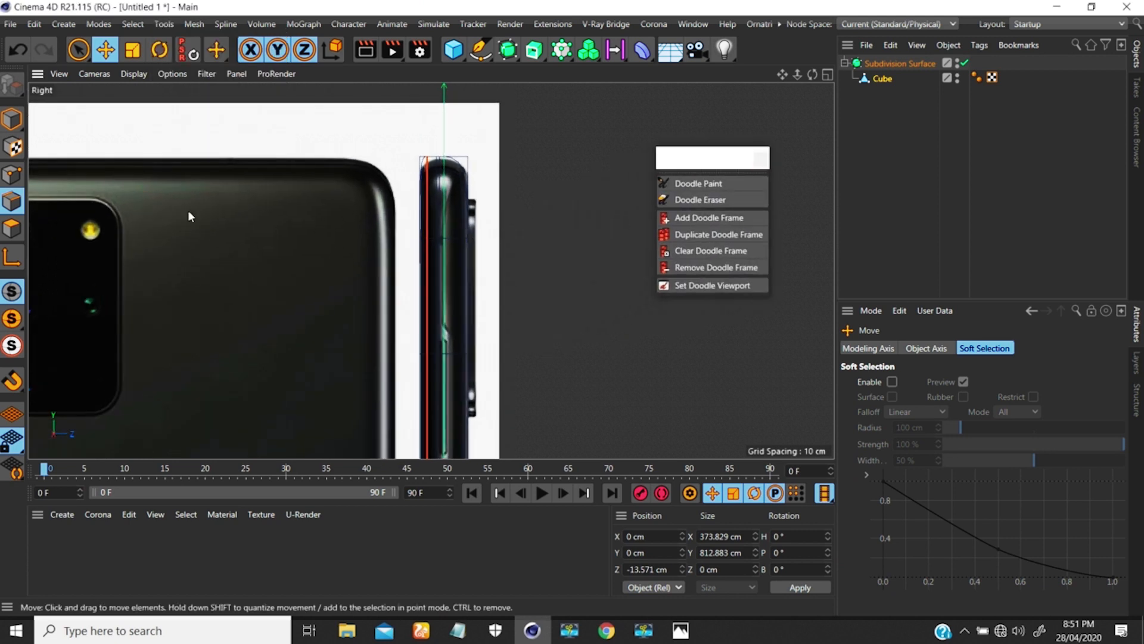
left_click(12, 119)
scroll(468, 244, "down", 2)
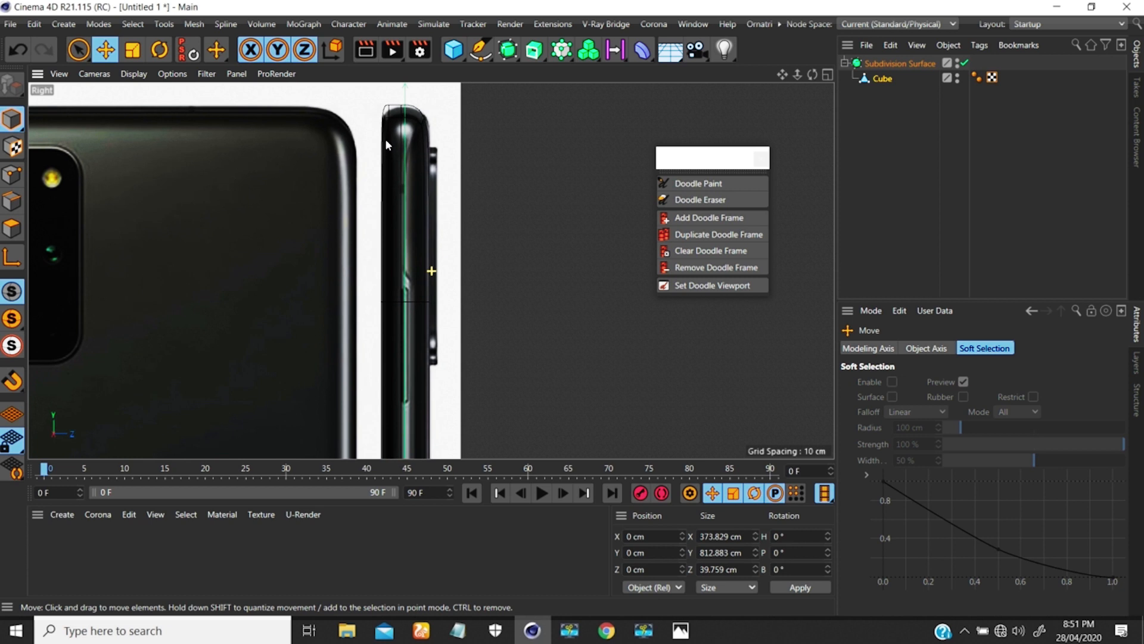
- Activate Doodle Paint and try a white stroke down the side profile's upper front corner, undoing each attempt
scroll(405, 172, "up", 4)
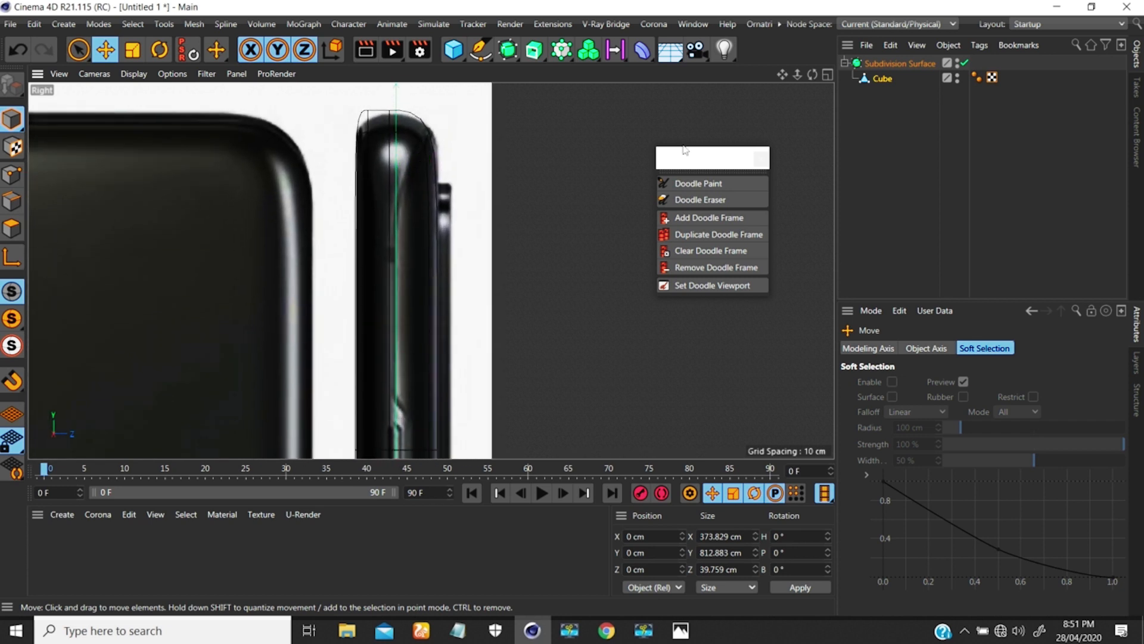
left_click(703, 183)
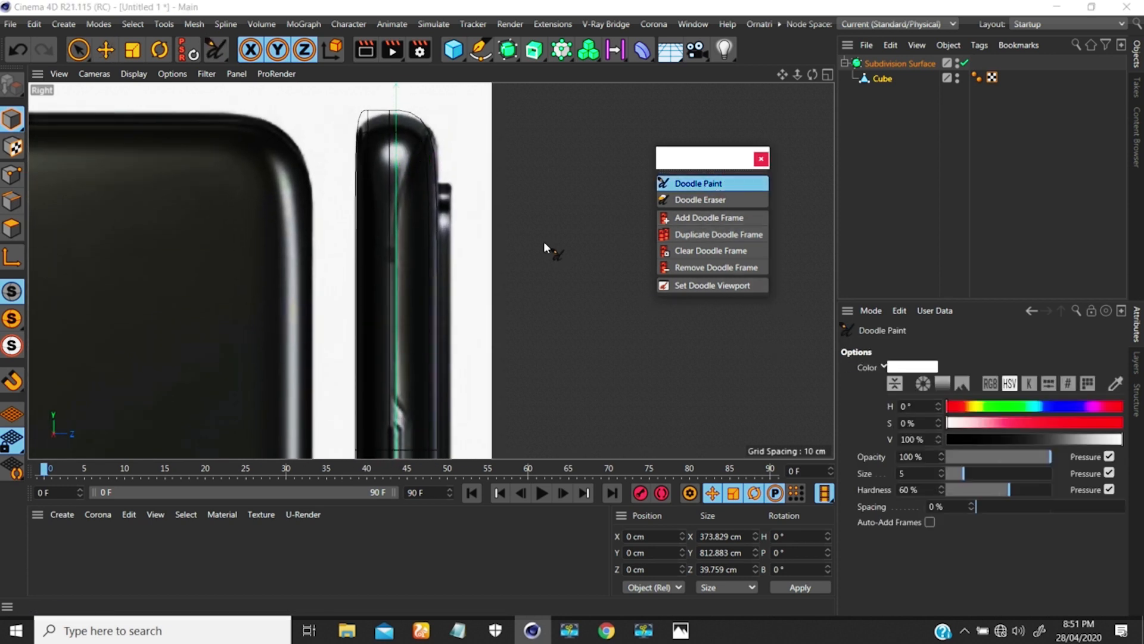
left_click_drag(363, 129, 369, 147)
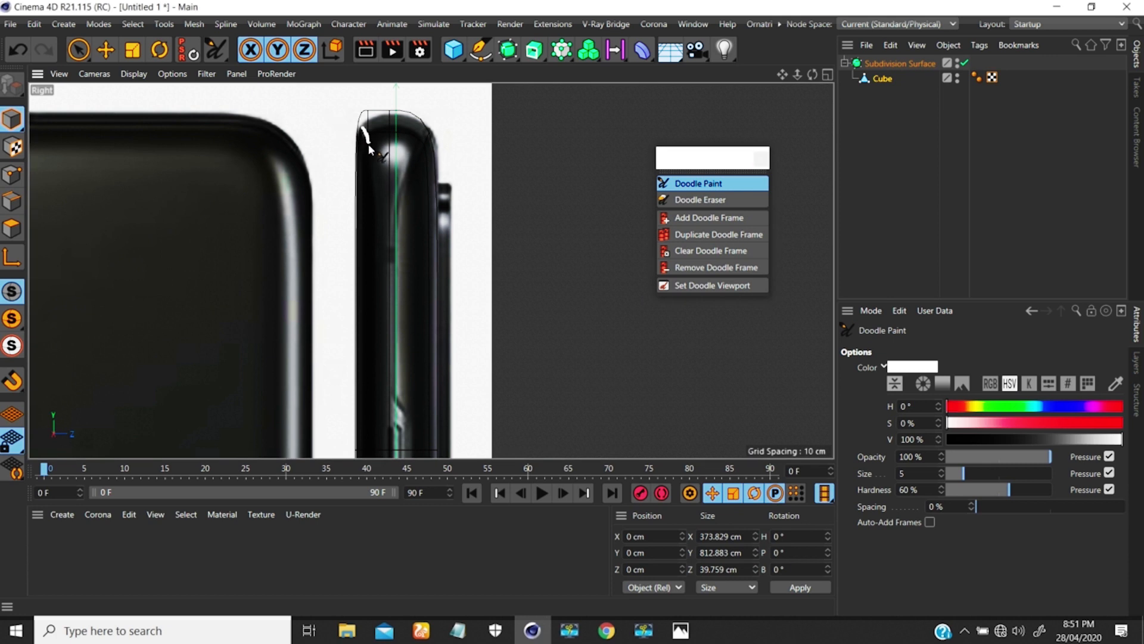
key("ctrl+z")
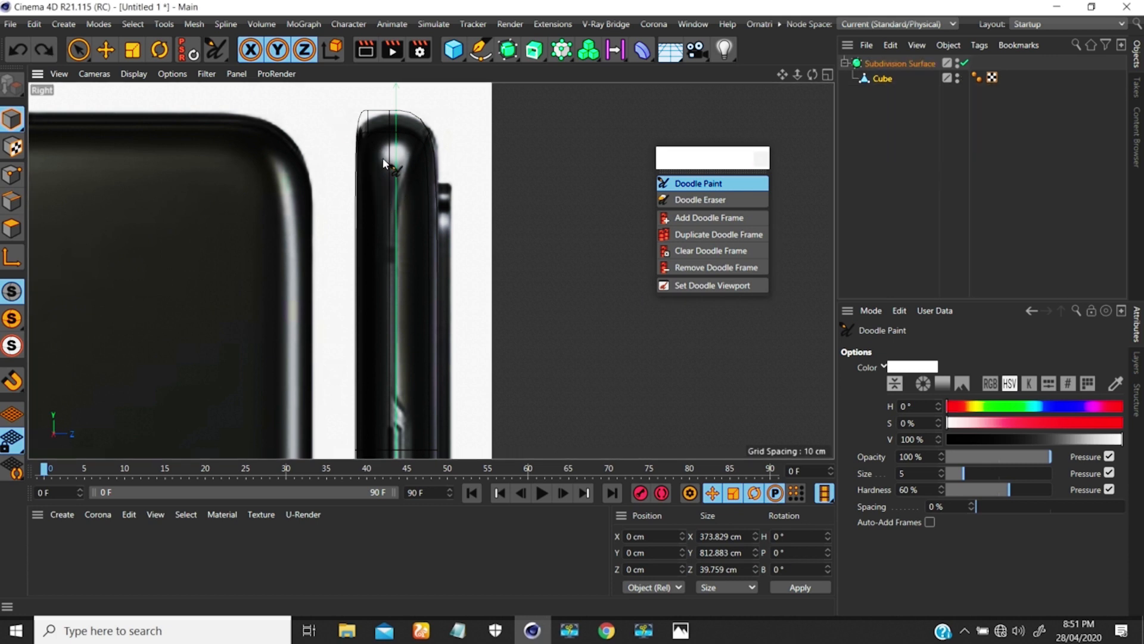
left_click_drag(360, 128, 370, 141)
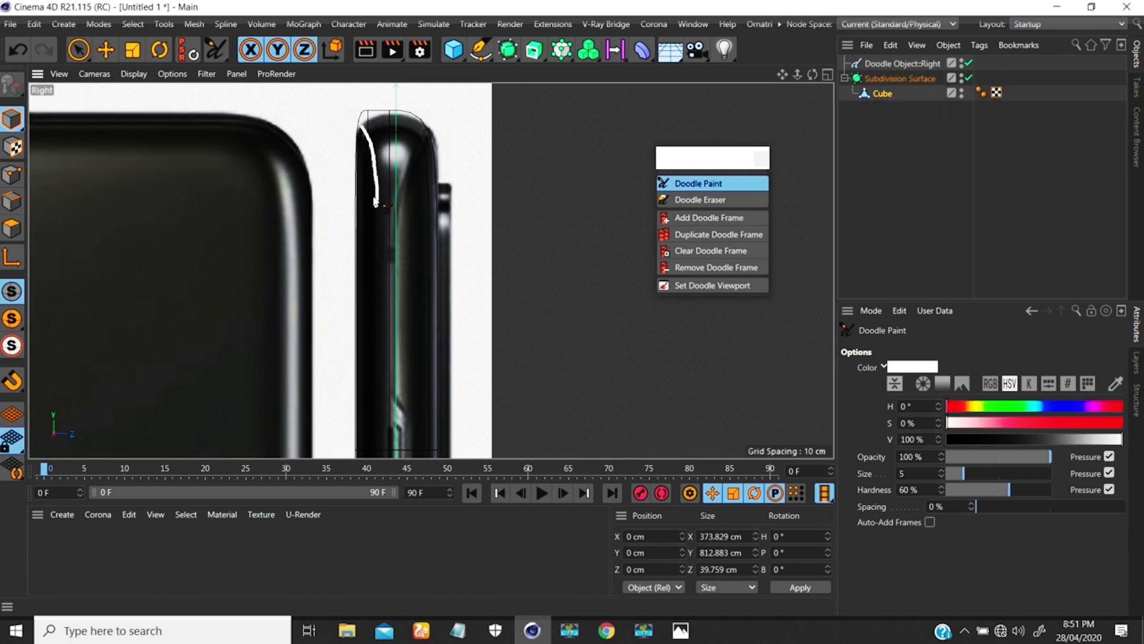
key("ctrl+z")
- Try painting a white curve from the side profile's upper rear corner towards its centre line, undoing each attempt
scroll(413, 187, "down", 10)
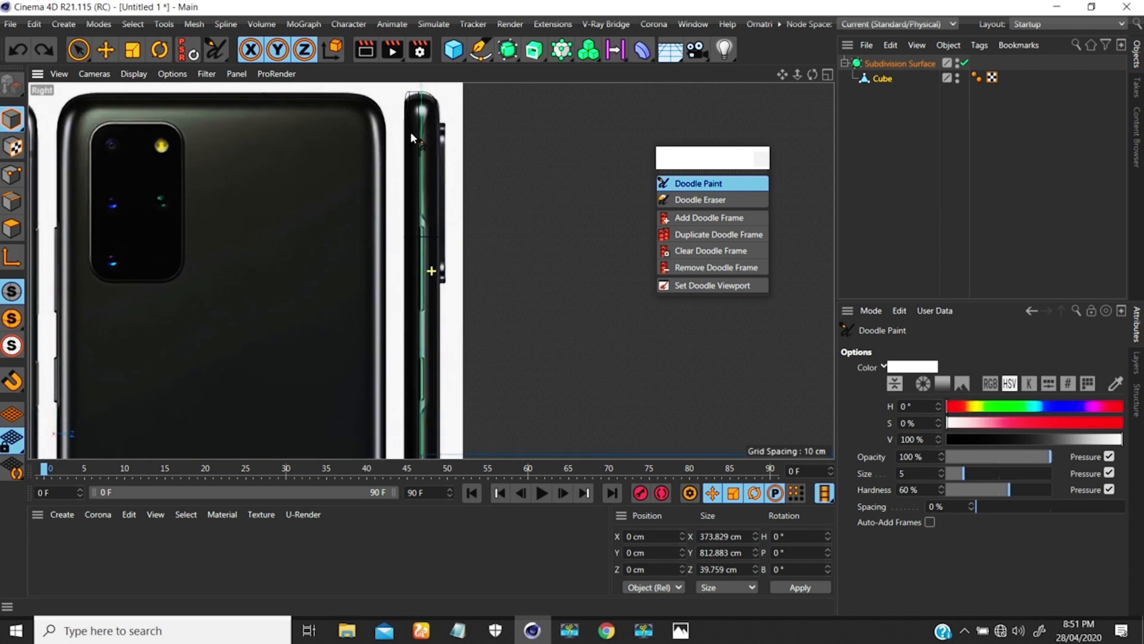
scroll(395, 212, "down", 1)
scroll(393, 206, "up", 2)
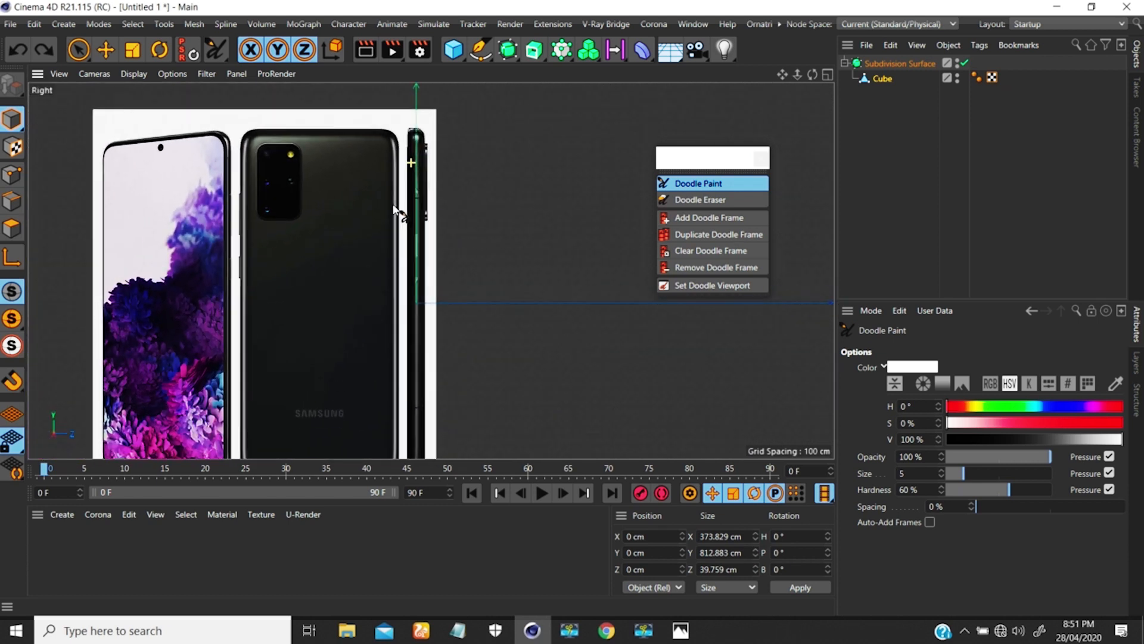
middle_click_drag(394, 206, 441, 162, "alt")
middle_click_drag(489, 129, 453, 230, "alt")
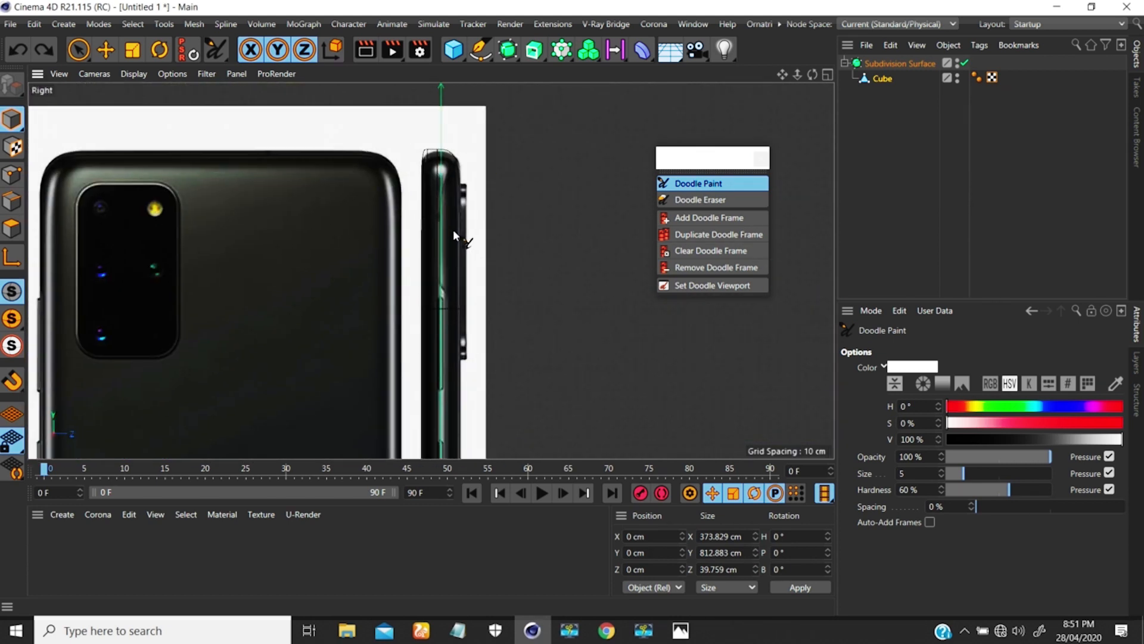
right_click_drag(450, 196, 457, 129, "alt")
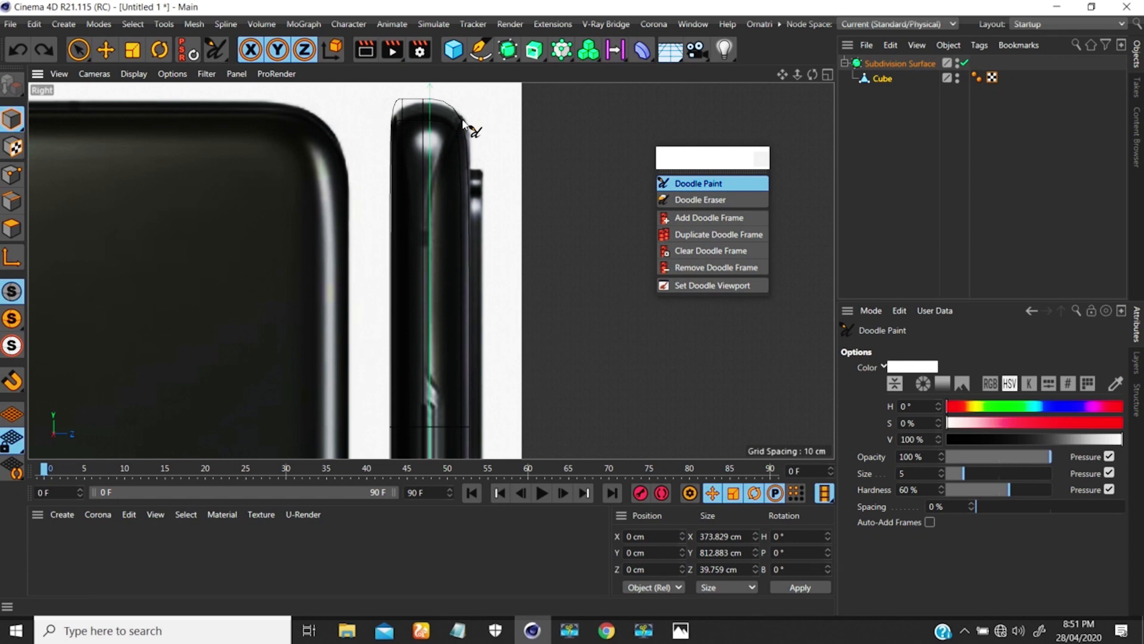
left_click_drag(461, 120, 452, 132)
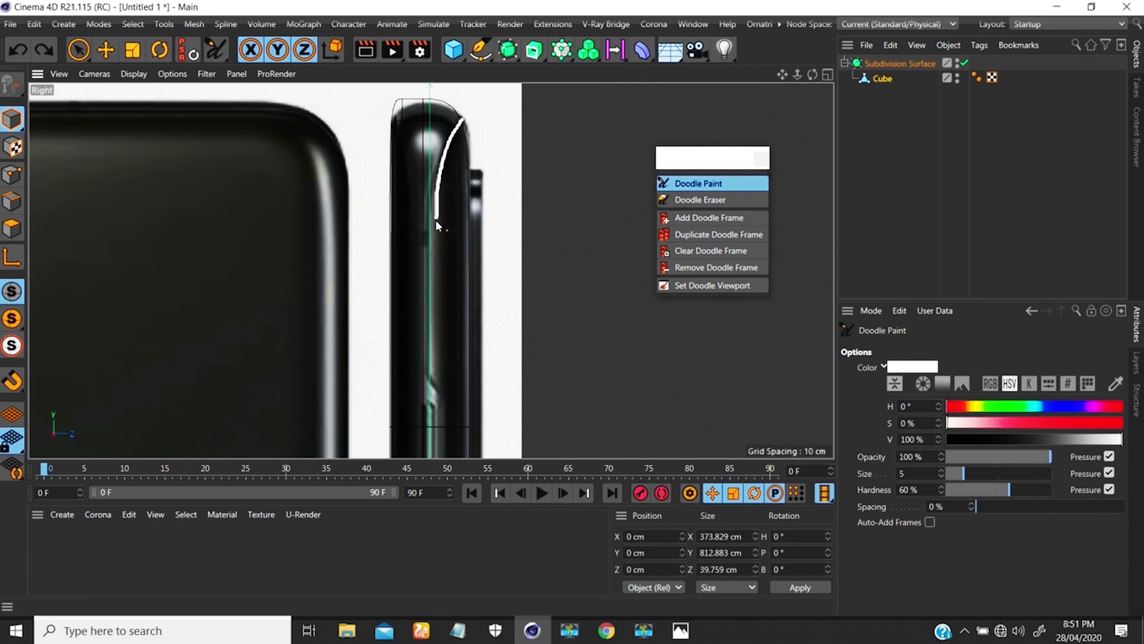
key("ctrl+z")
left_click_drag(462, 119, 441, 170)
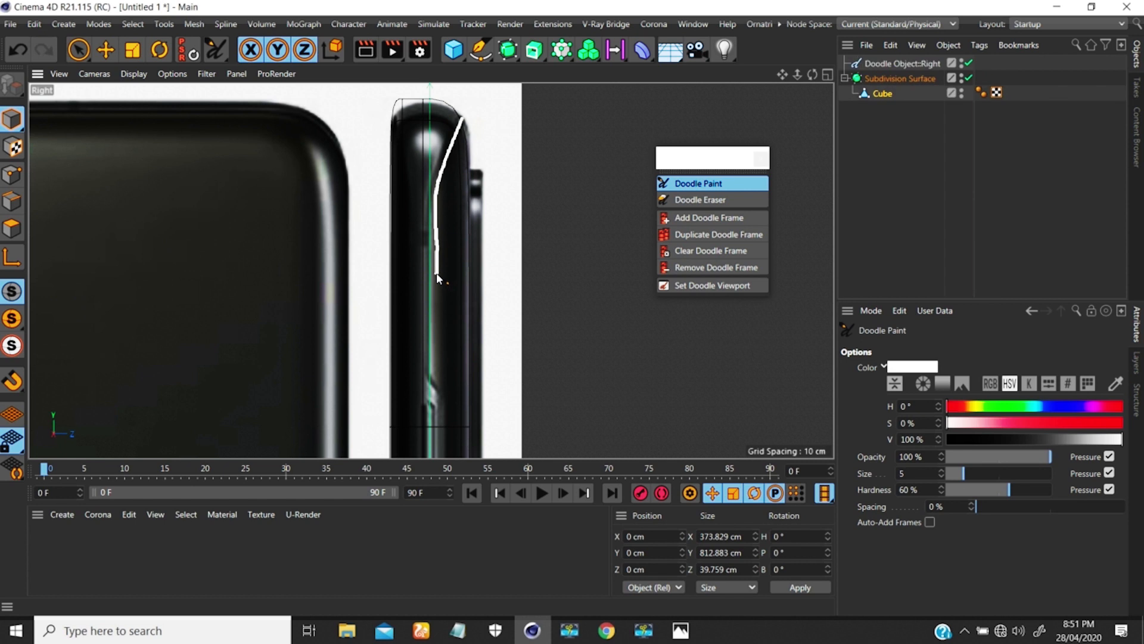
key("ctrl+z")
left_click_drag(460, 120, 442, 172)
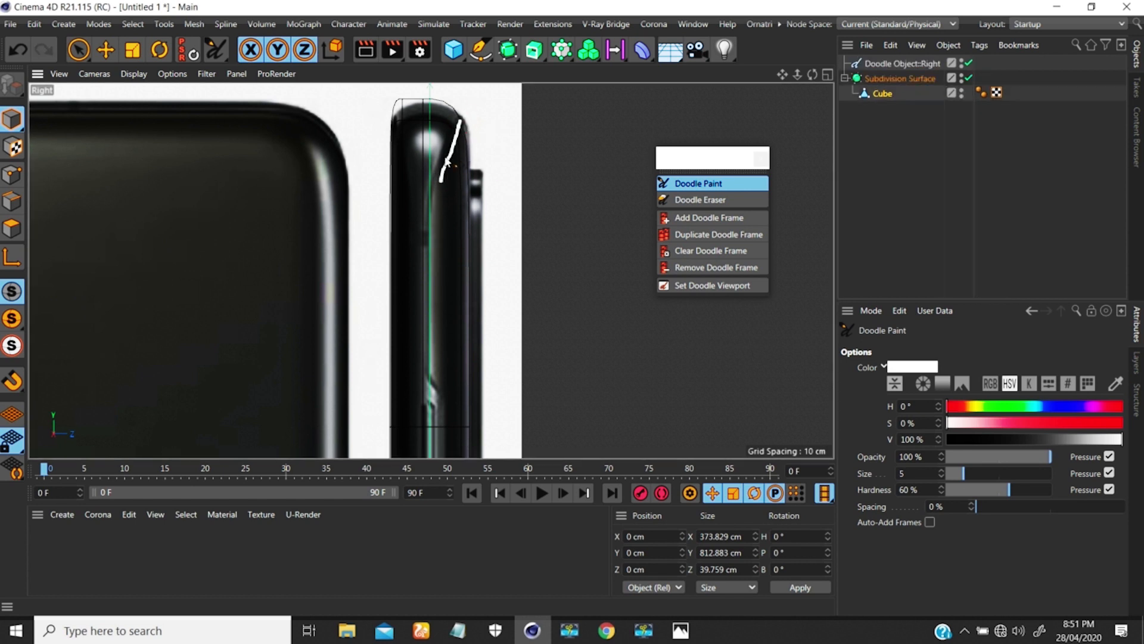
key("ctrl+z")
- Paint white guide lines down the side profile, a kinked one from the upper rear corner and one along the front edge
left_click_drag(460, 123, 451, 141)
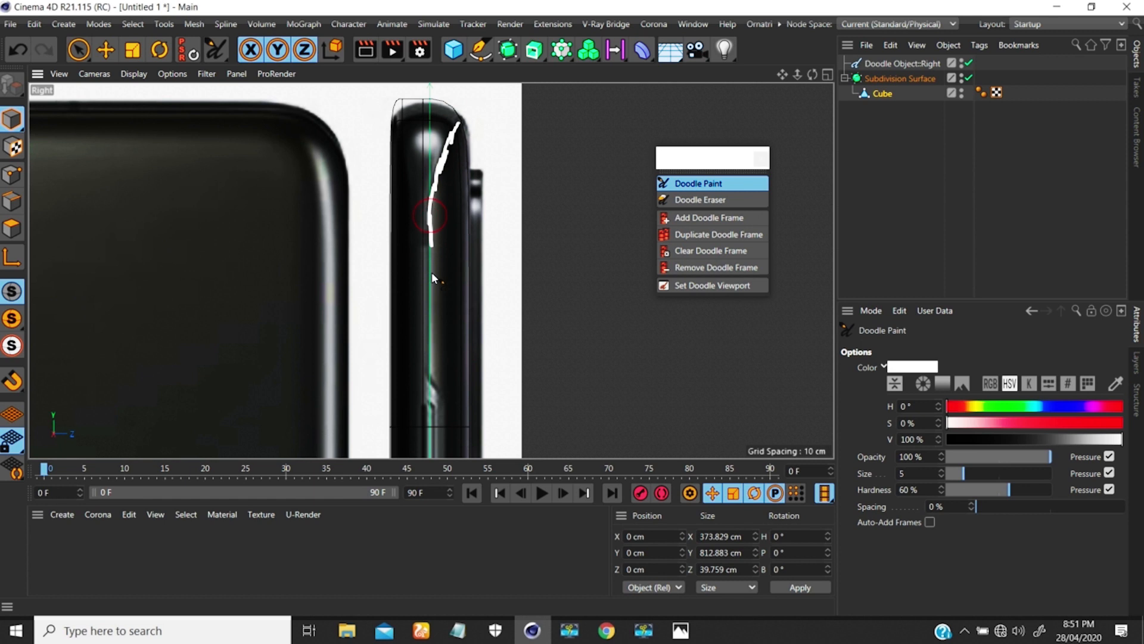
left_click_drag(430, 275, 432, 385)
left_click_drag(428, 331, 428, 373)
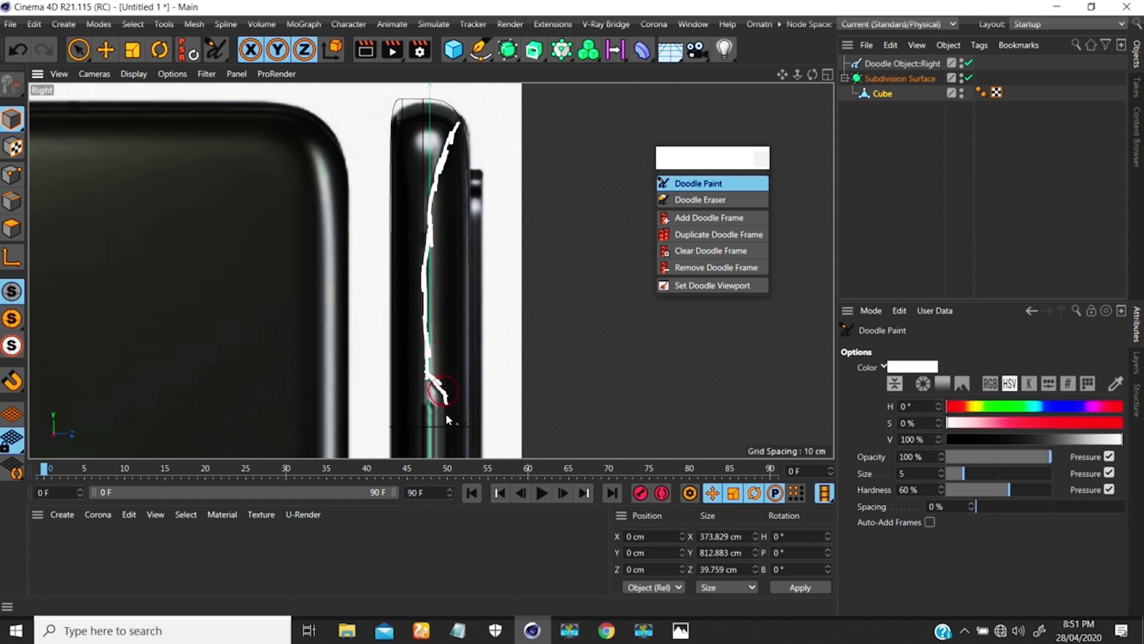
left_click_drag(443, 408, 445, 438)
left_click_drag(400, 136, 403, 161)
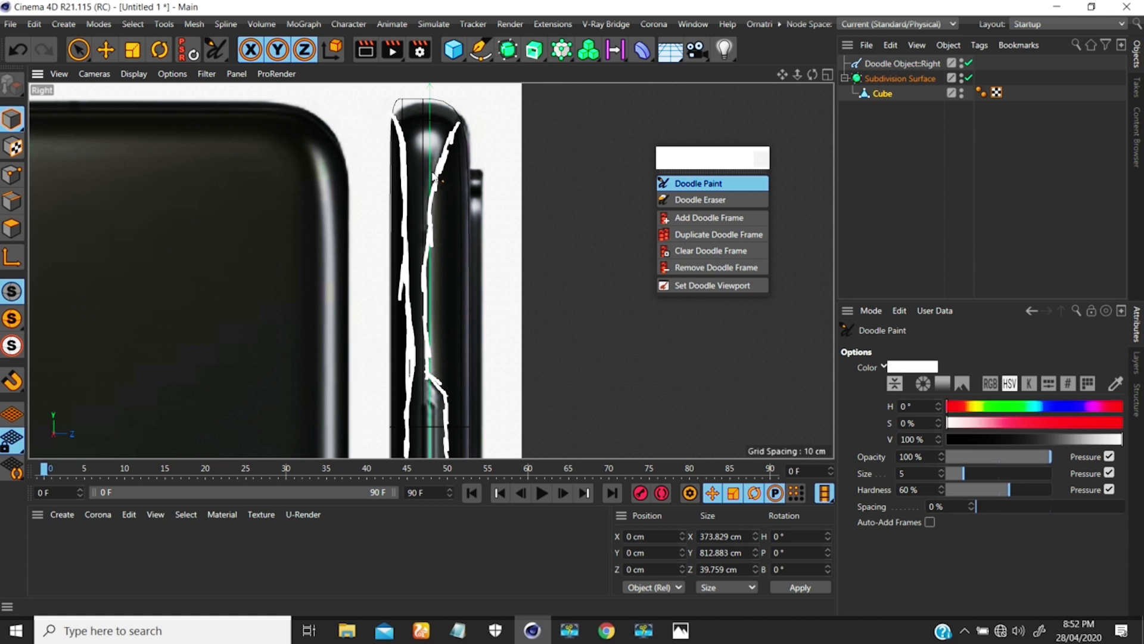
- Add a doodle frame, switch the cube to Points mode and activate Loop/Path Cut in loop mode
left_click(702, 218)
left_click(16, 174)
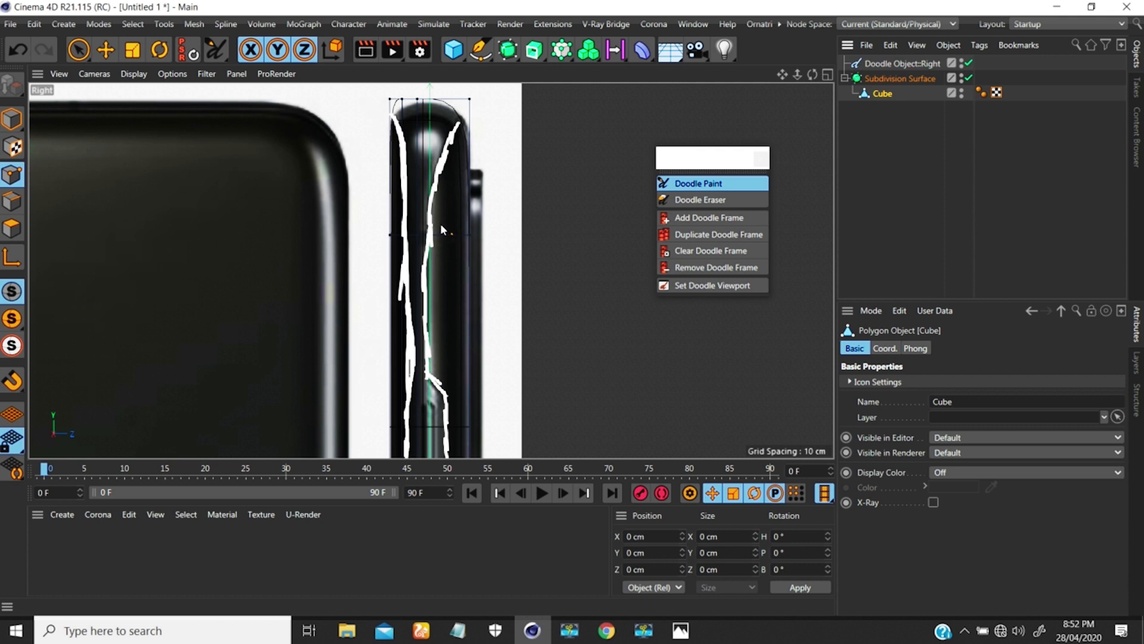
key("k")
key("l")
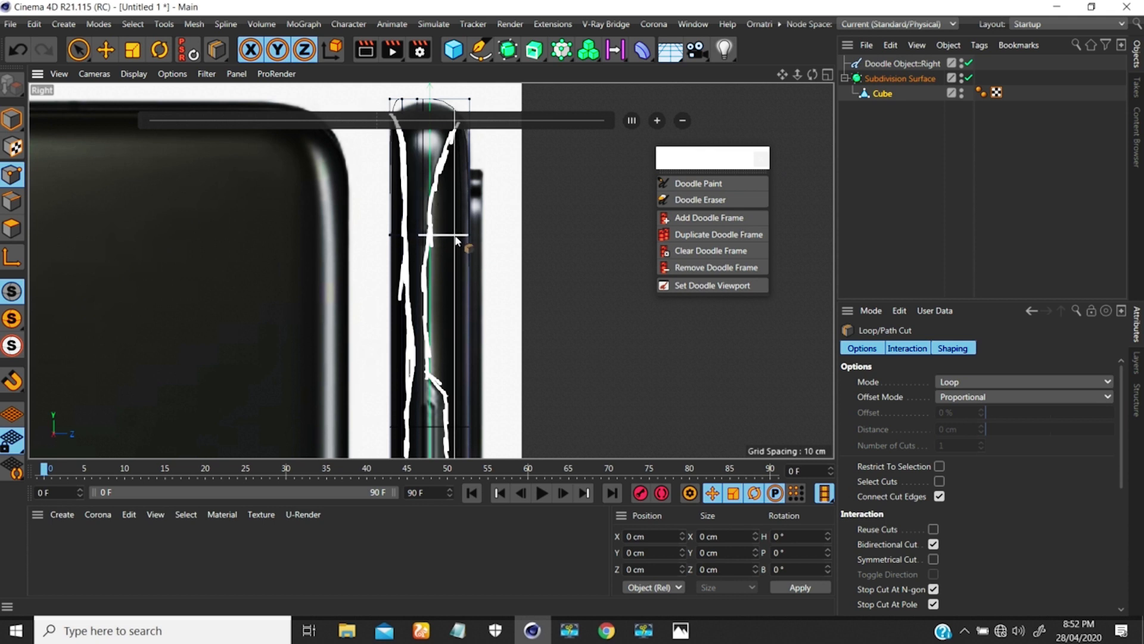
- Examine the painted guide lines on the side profile, both close up and against the whole phone reference
mouse_move(454, 238)
middle_mouse_down("alt")
mouse_move(554, 230)
mouse_move(496, 228)
middle_mouse_up("alt")
scroll(496, 227, "down", 5)
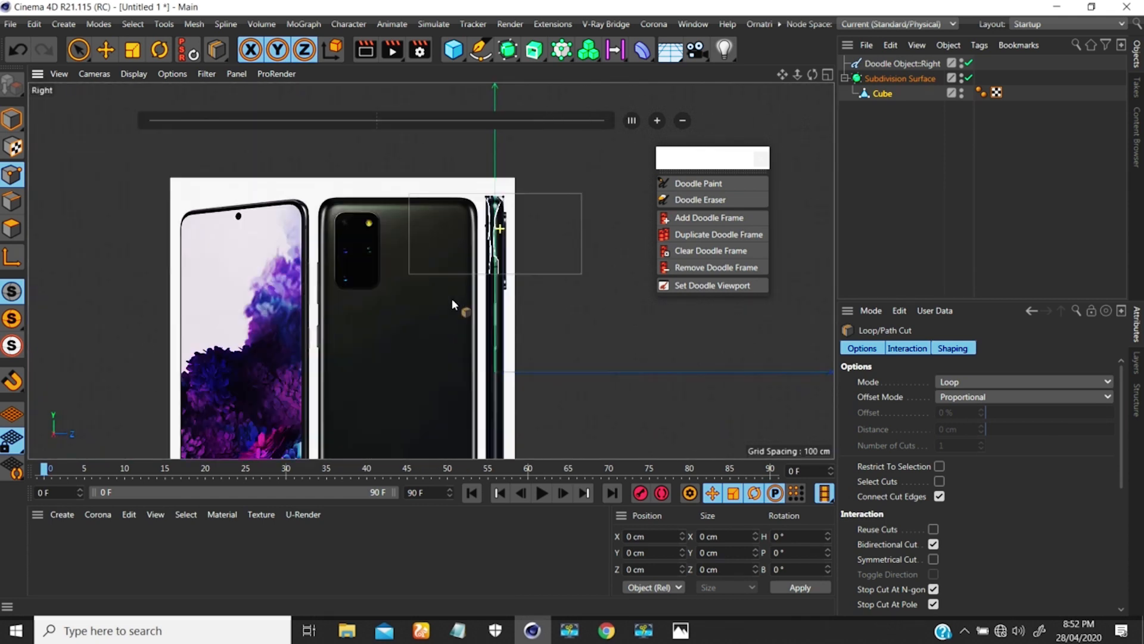
scroll(461, 299, "up", 2)
scroll(456, 239, "down", 3)
scroll(432, 327, "up", 8)
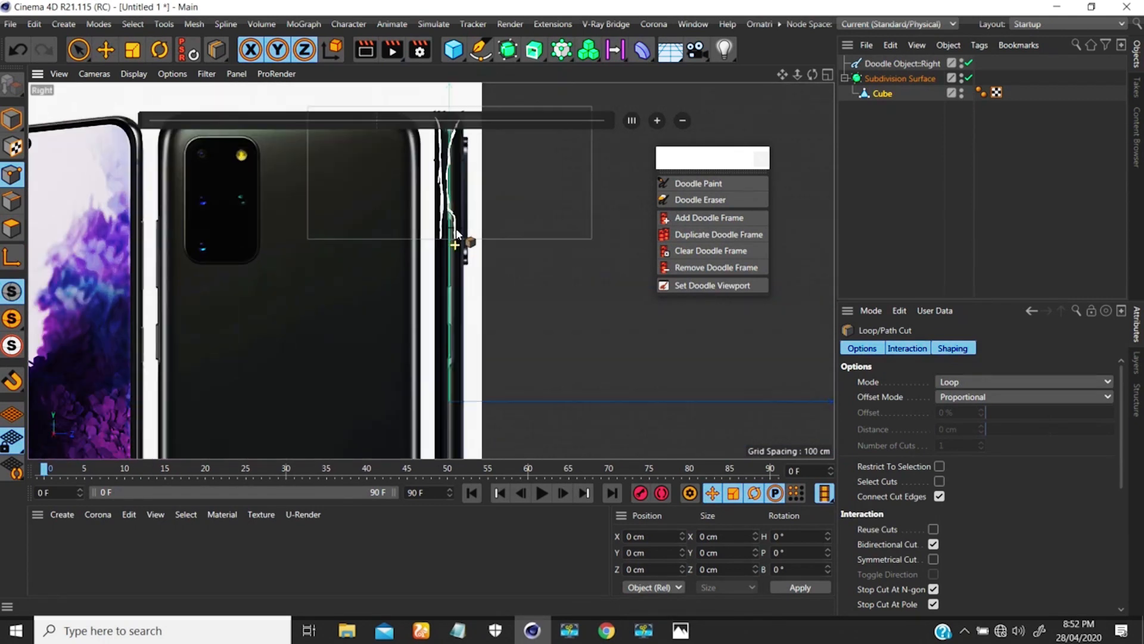
right_click_drag(477, 161, 455, 274, "alt")
middle_click_drag(471, 273, 447, 247, "alt")
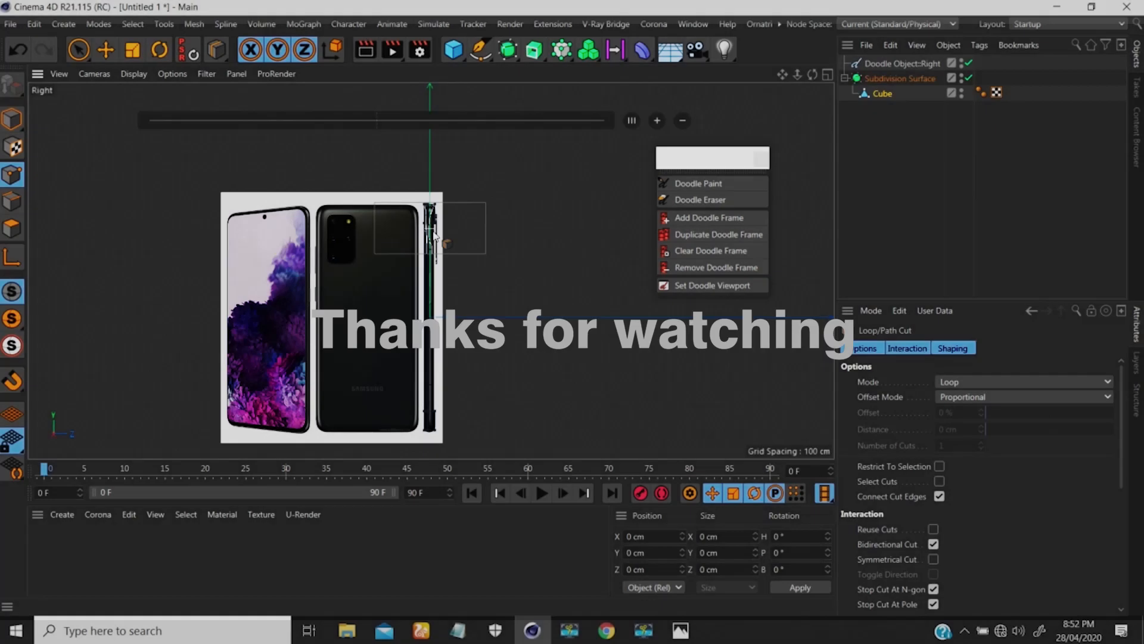
right_click_drag(424, 228, 485, 153, "alt")
scroll(486, 157, "down", 5)
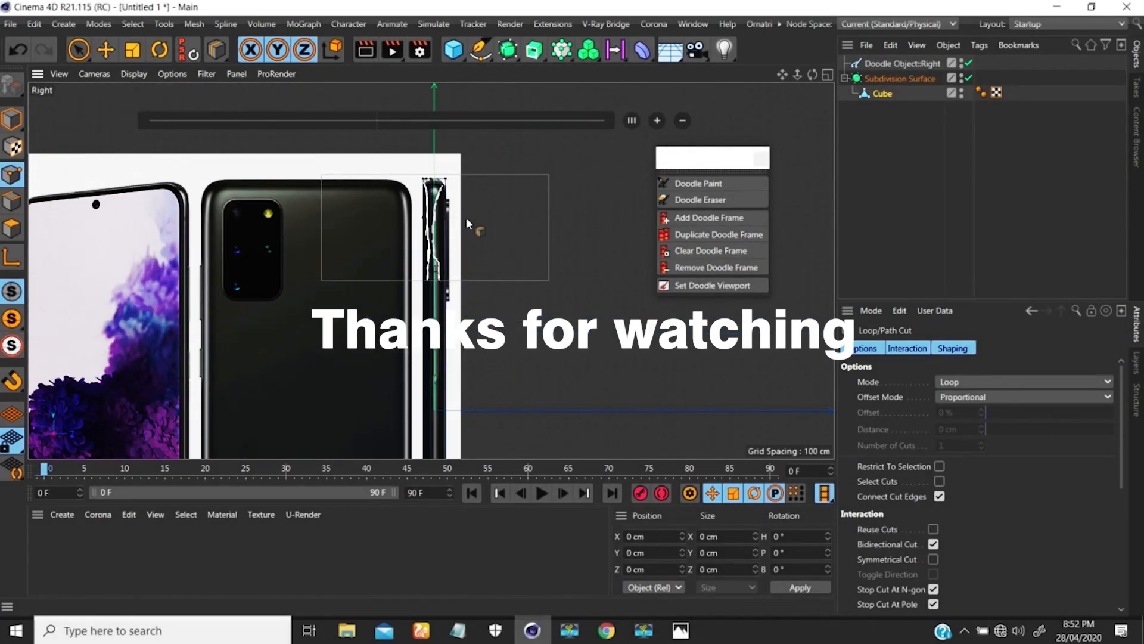
scroll(331, 270, "down", 2)
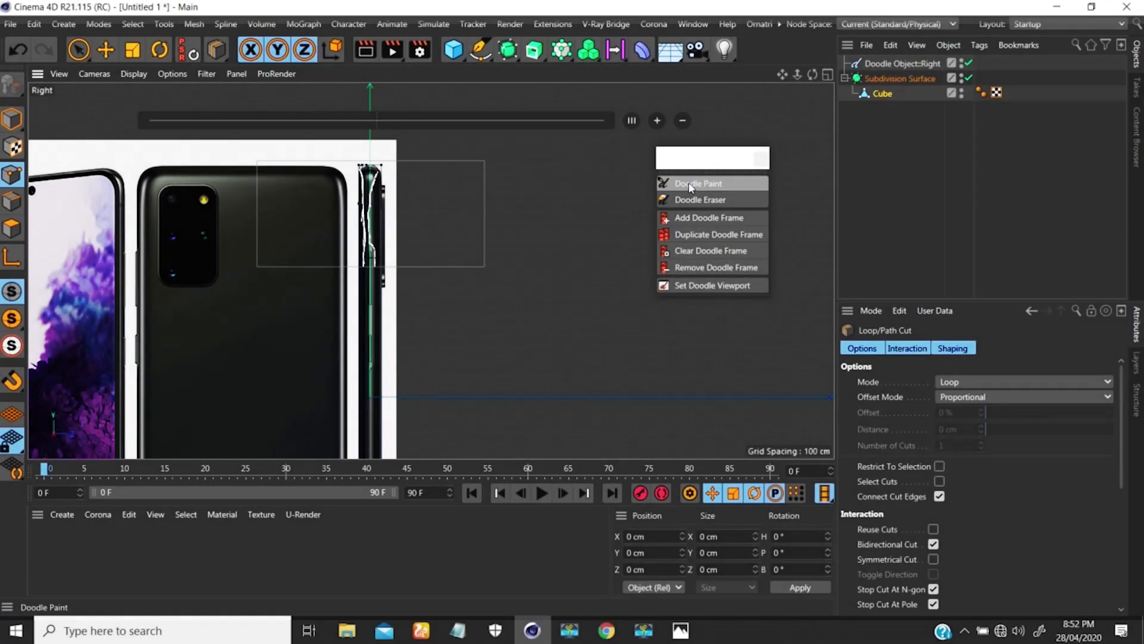
- Reactivate Doodle Paint and inspect the doodle object and where its frame ends along the side profile
left_click(688, 181)
scroll(392, 209, "up", 6)
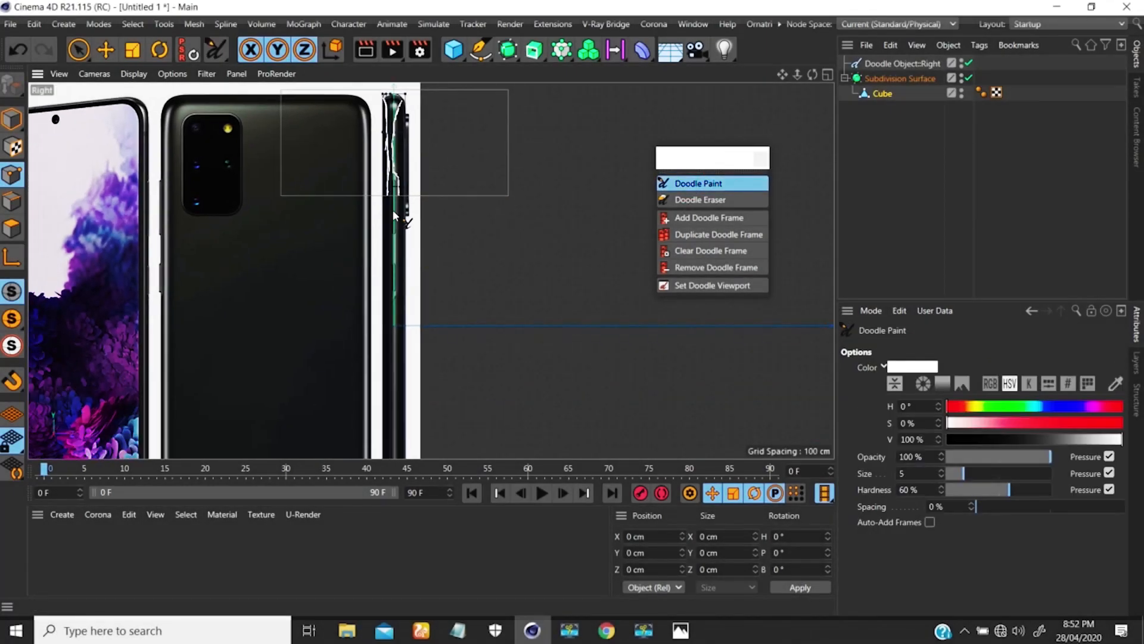
scroll(390, 207, "down", 4)
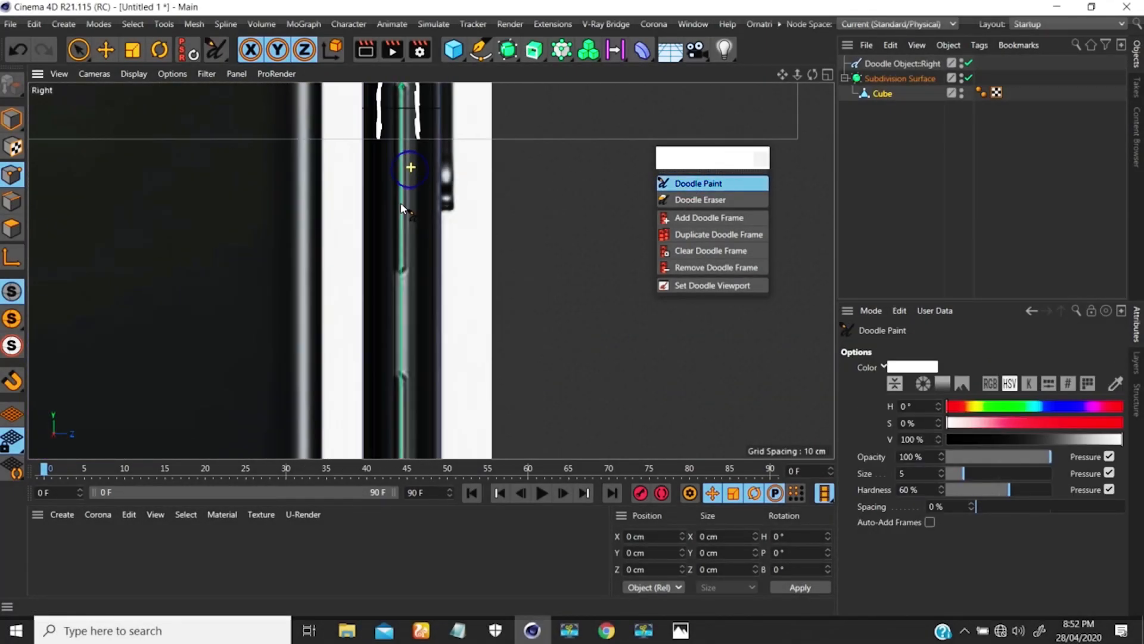
scroll(424, 160, "up", 3)
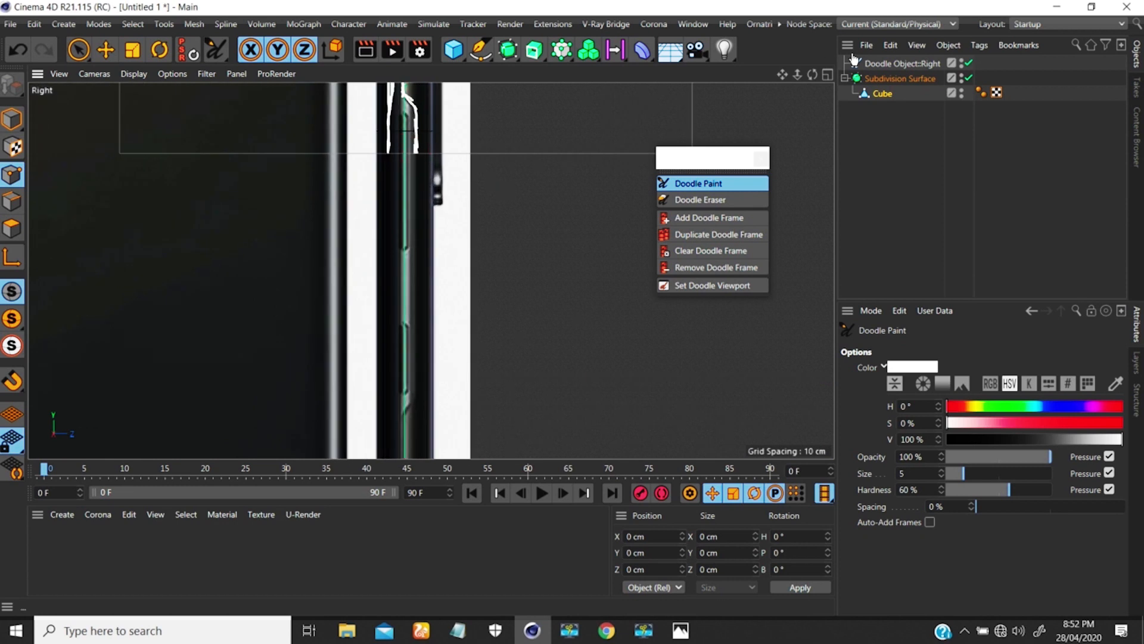
left_click(882, 62)
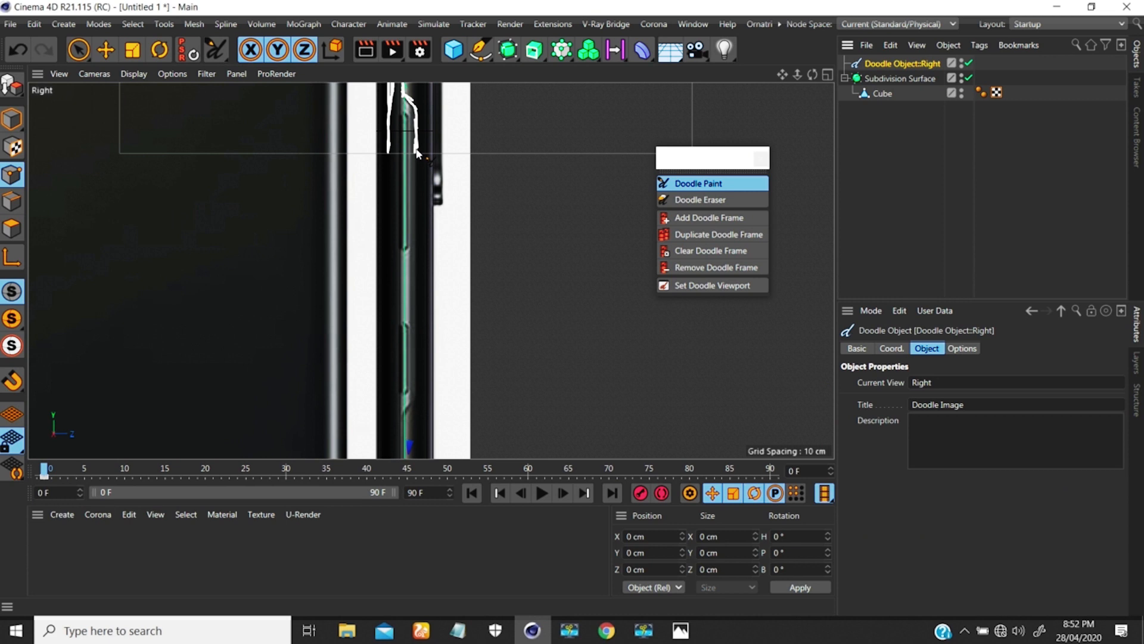
scroll(516, 261, "down", 5)
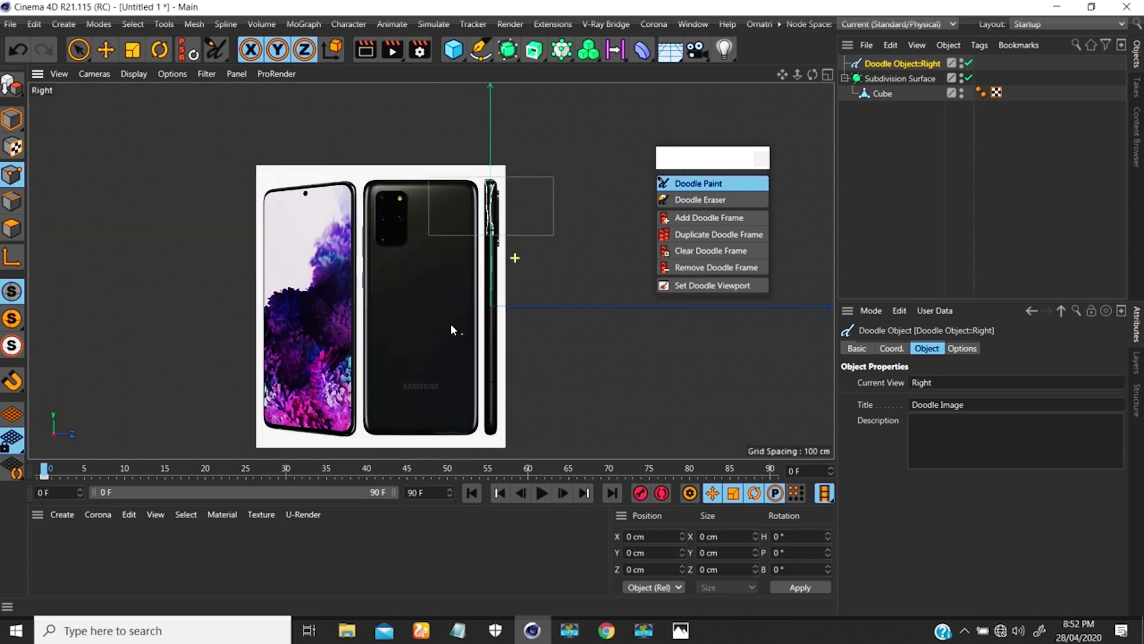
scroll(453, 319, "up", 2)
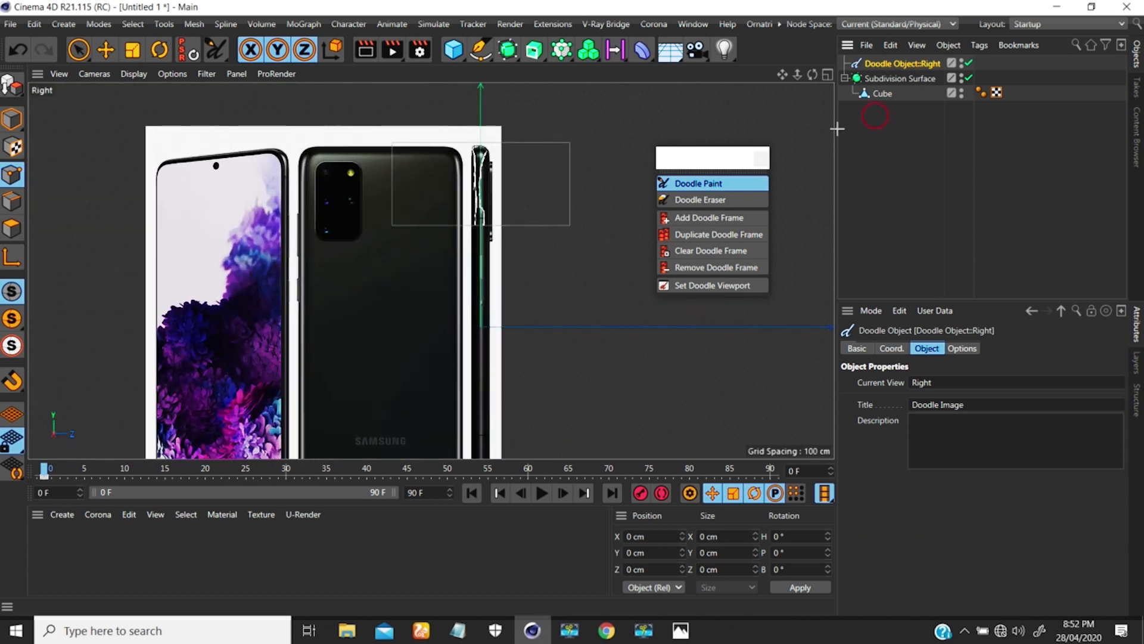
left_click(525, 253)
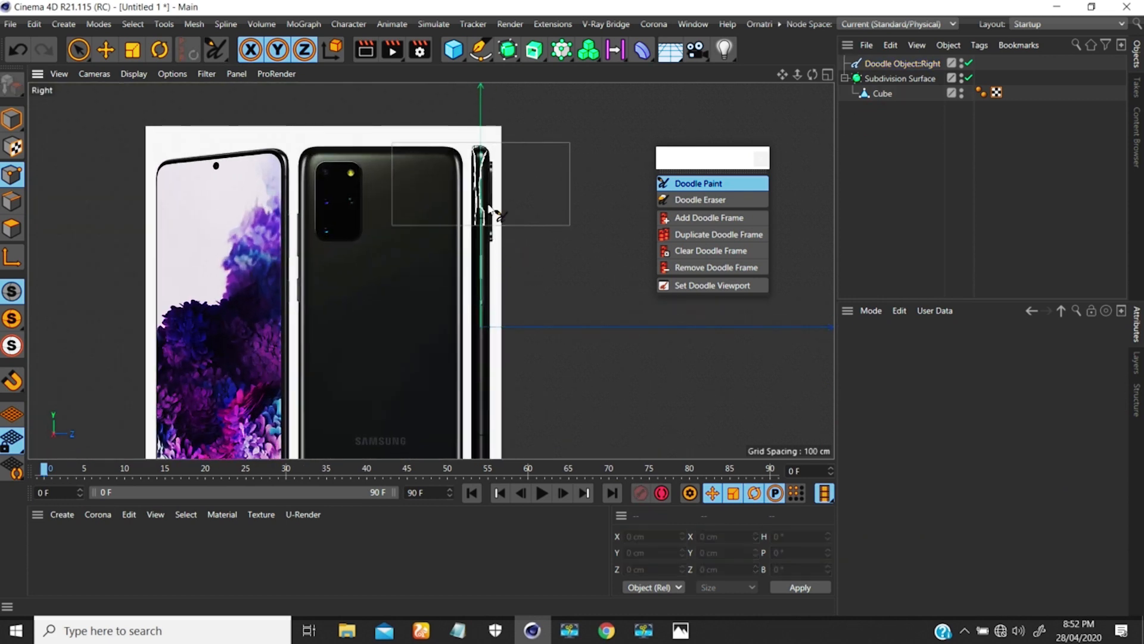
scroll(548, 136, "up", 5)
scroll(545, 146, "down", 2)
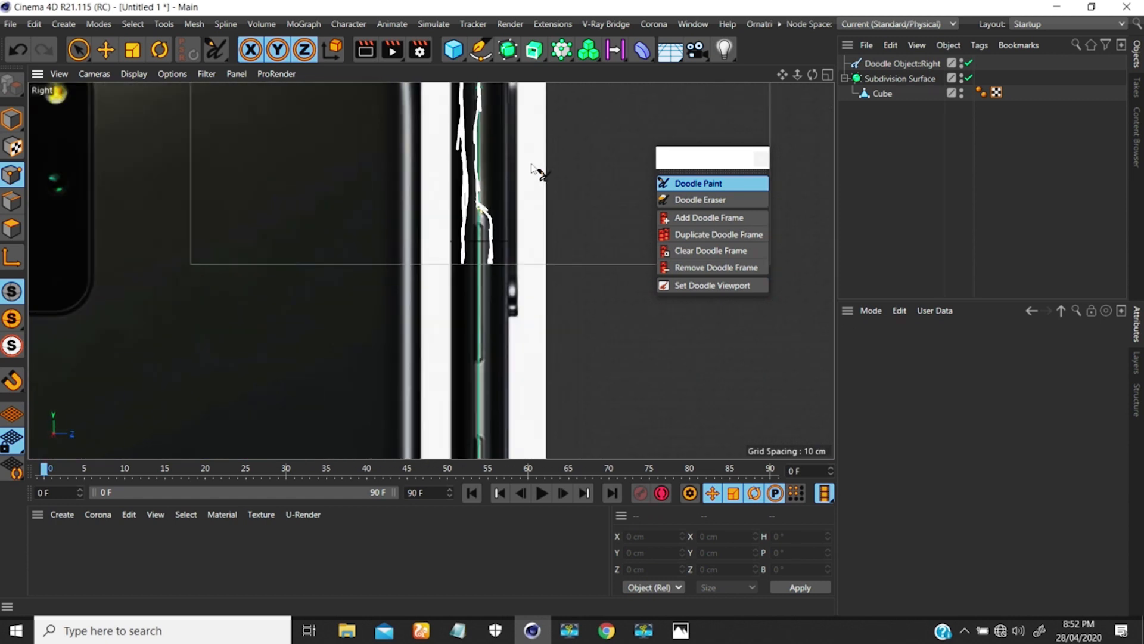
- Keep Doodle Paint active, review the guide lines at the side profile's upper end and select the Right view's doodle object
left_click(702, 184)
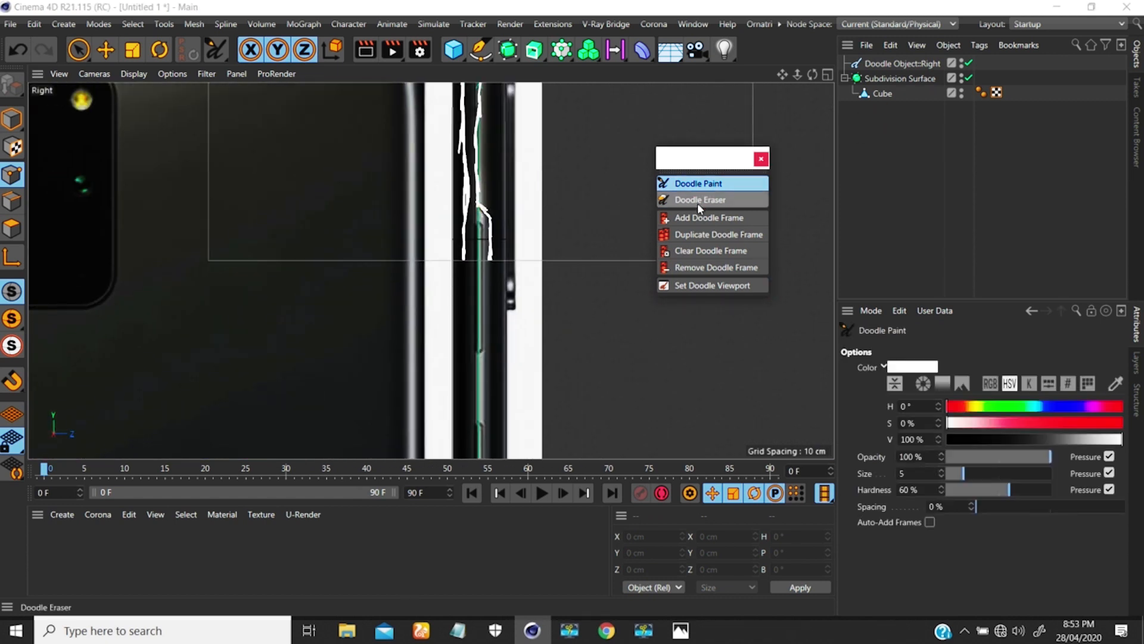
left_click(701, 200)
left_click(704, 186)
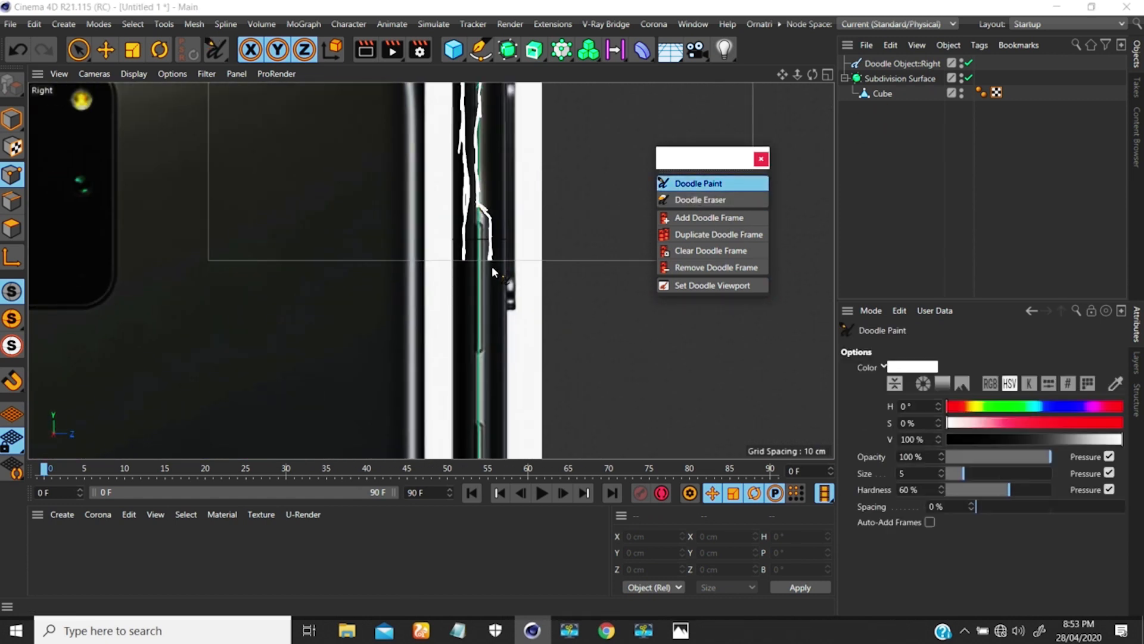
scroll(492, 263, "down", 5)
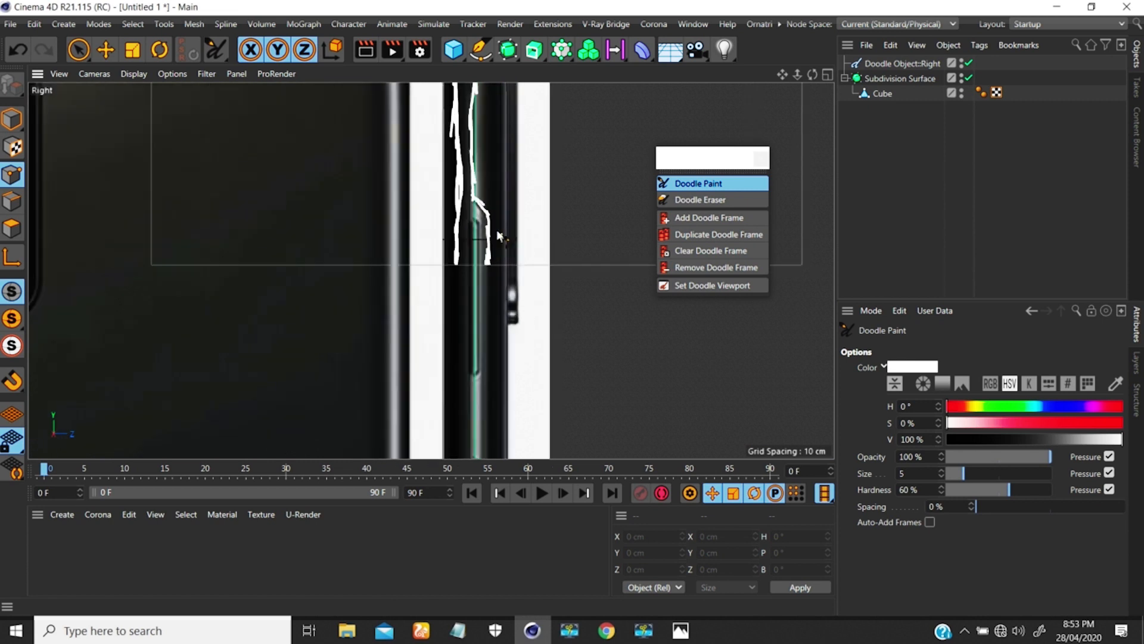
scroll(462, 274, "up", 4)
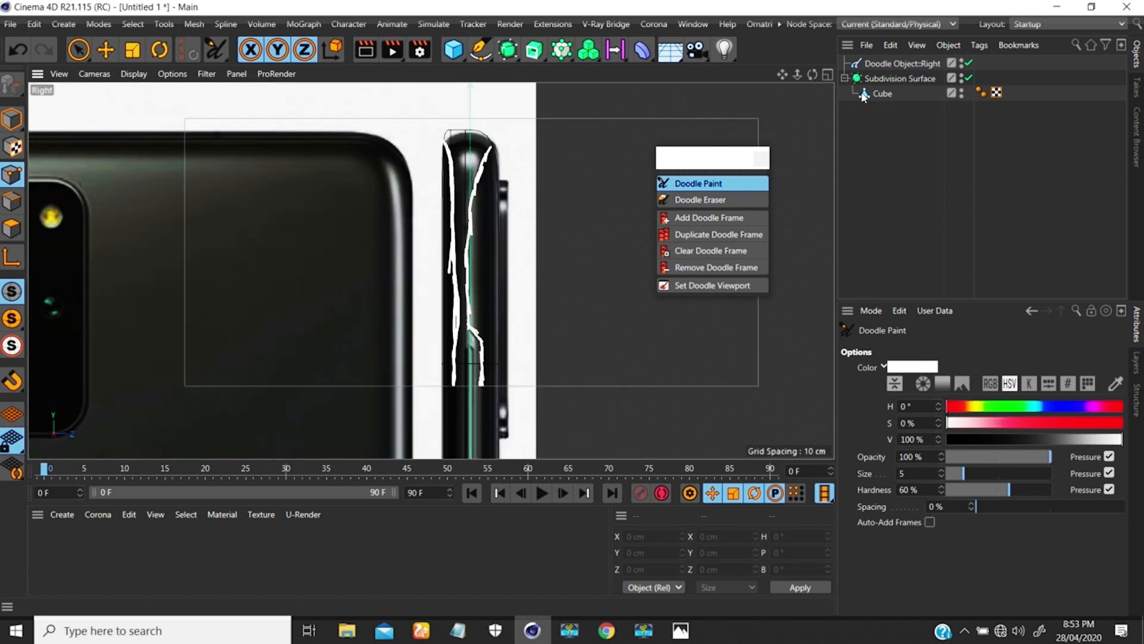
left_click(902, 63)
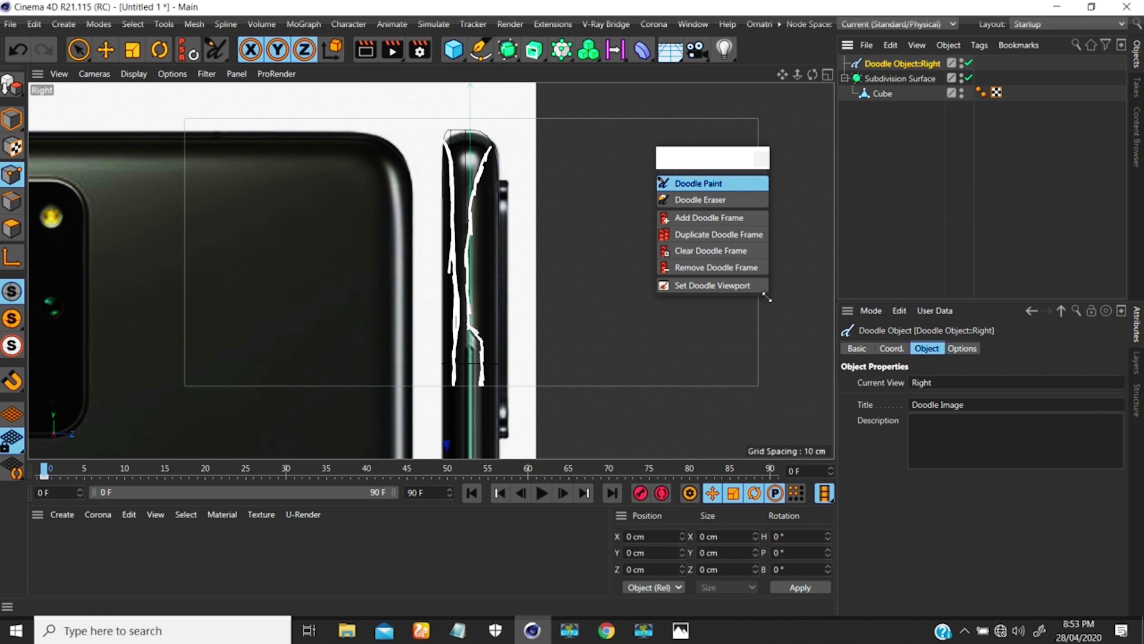
- Try to create a new frame from the doodle object's options and paint below the existing guide lines
left_click(959, 348)
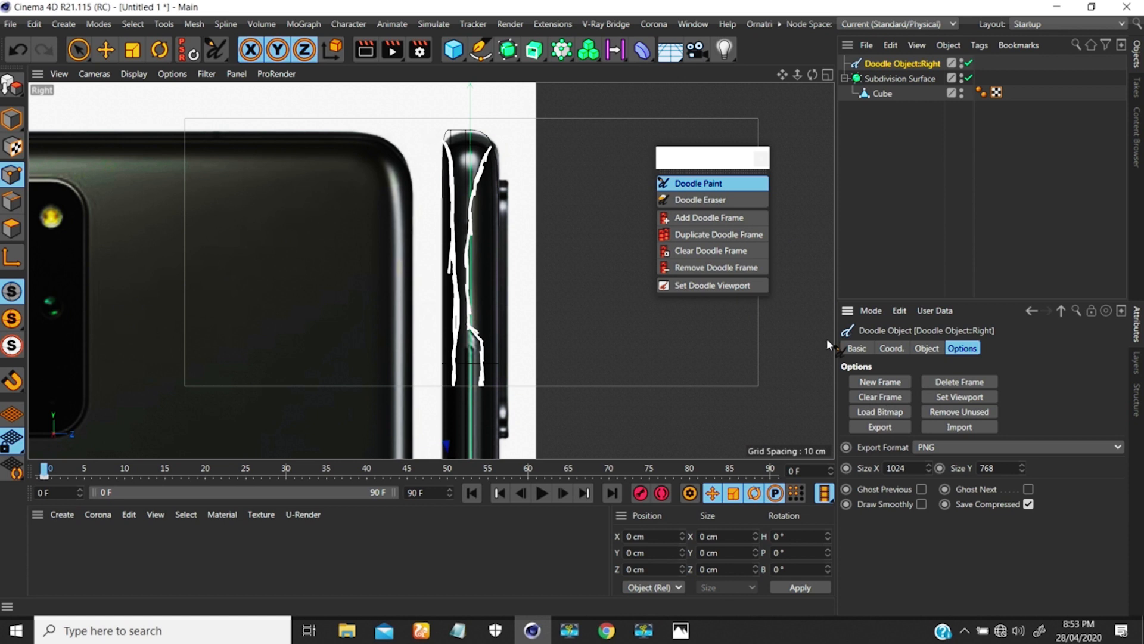
middle_click_drag(468, 323, 458, 121, "alt")
scroll(447, 195, "up", 5)
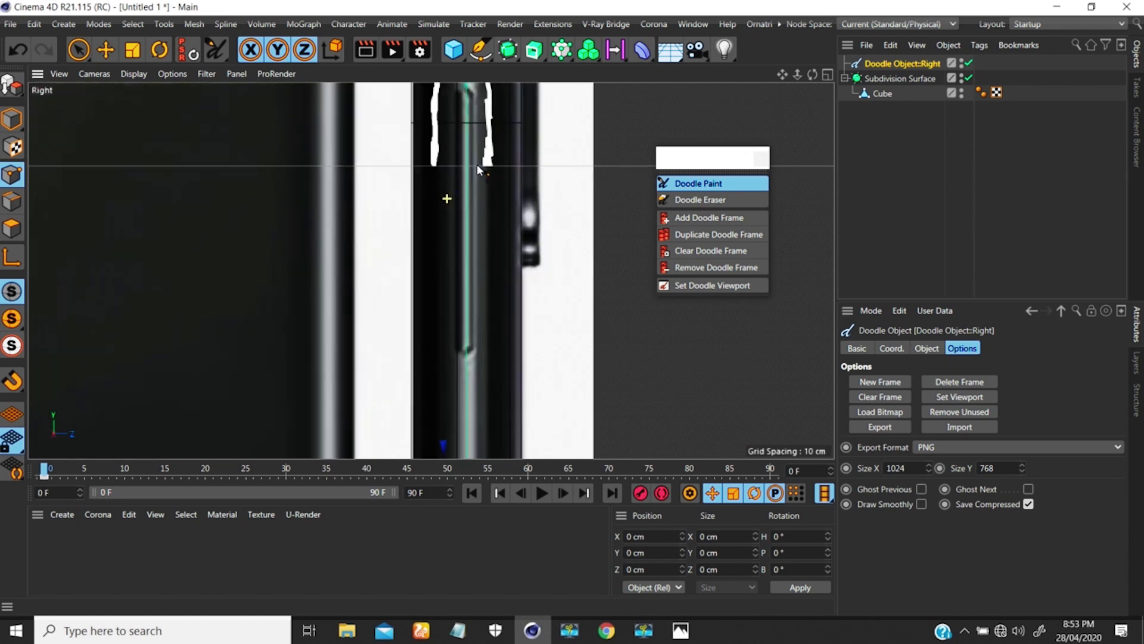
left_click(878, 383)
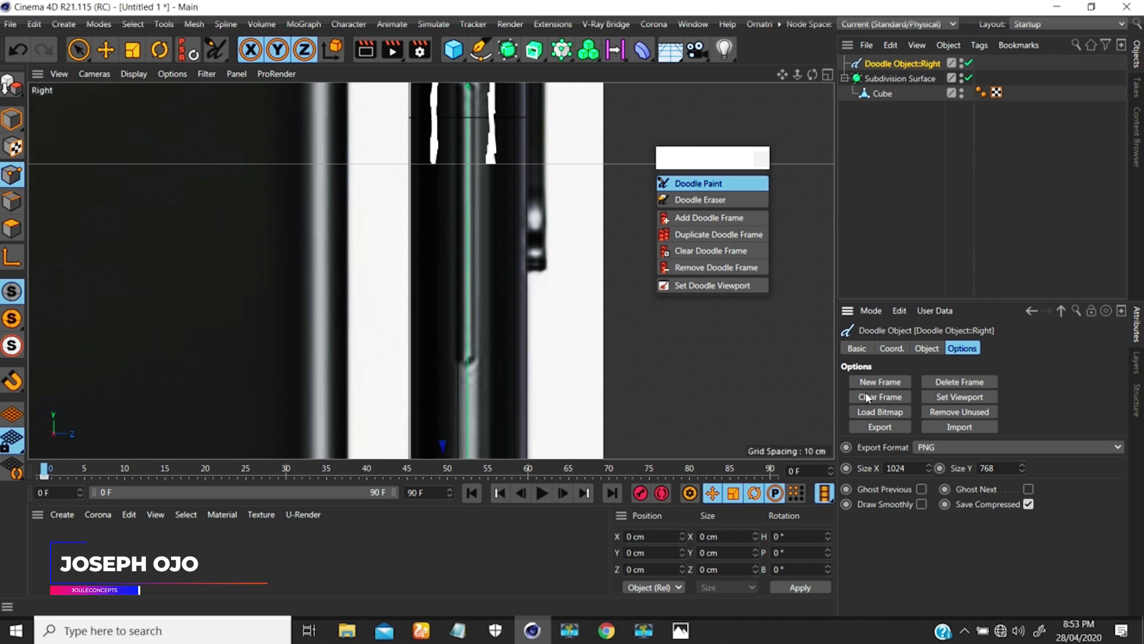
left_click(491, 166)
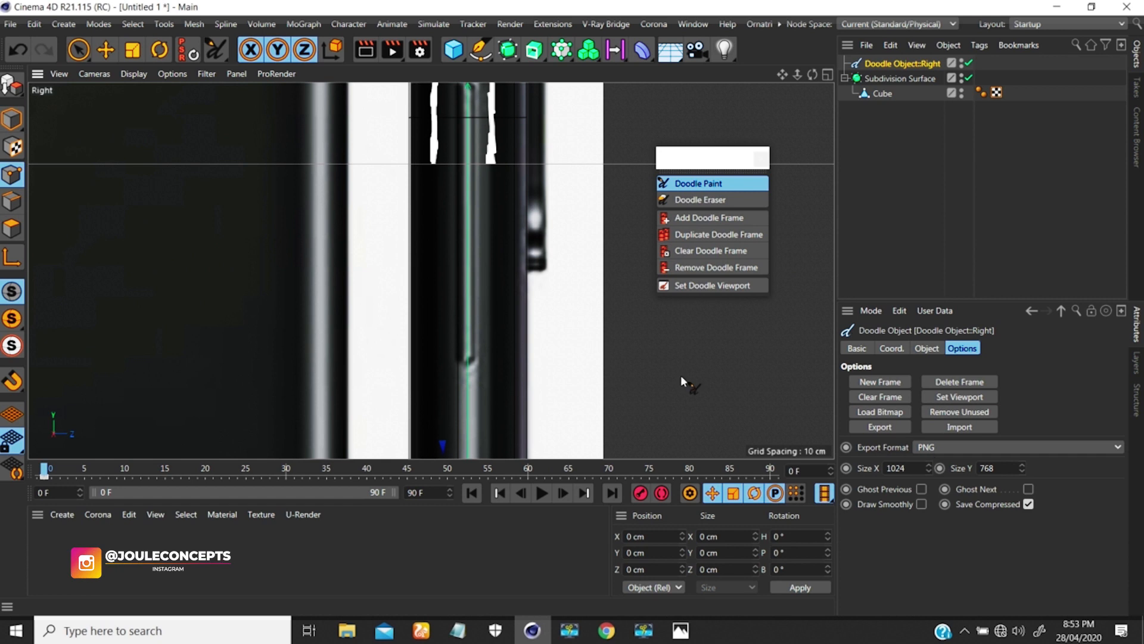
- Select the cube and use Loop/Path Cut to add a lengthwise loop at 77.448%, meeting the rear guide line's upper end
middle_click_drag(437, 191, 420, 343, "alt")
scroll(419, 334, "down", 5)
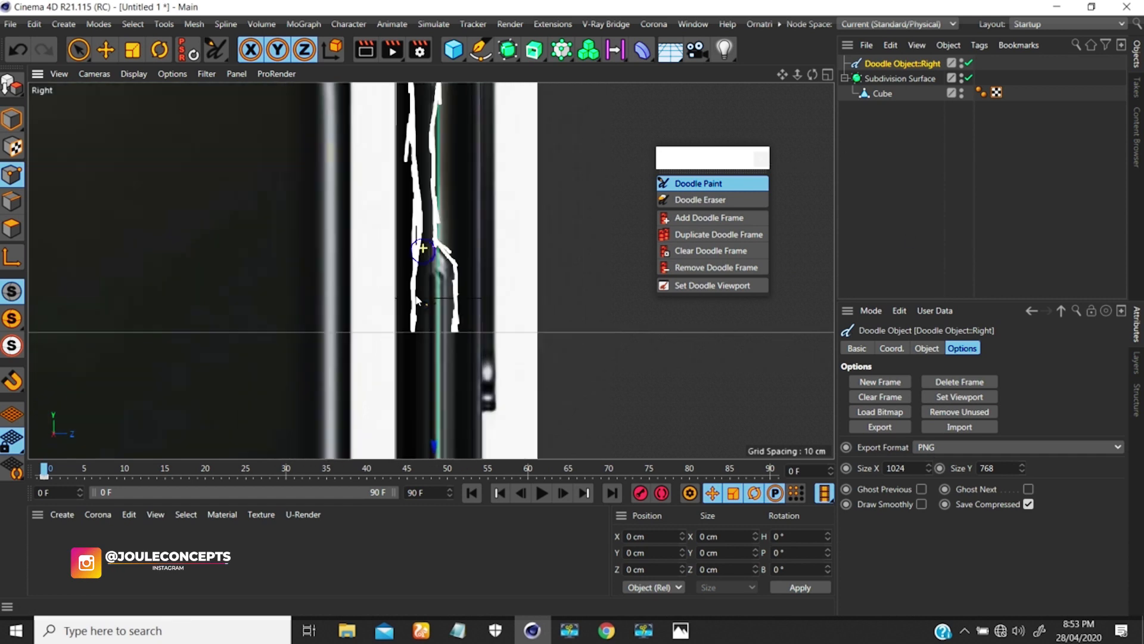
middle_click_drag(410, 220, 398, 309, "alt")
scroll(404, 199, "up", 5)
middle_click_drag(421, 183, 398, 237, "alt")
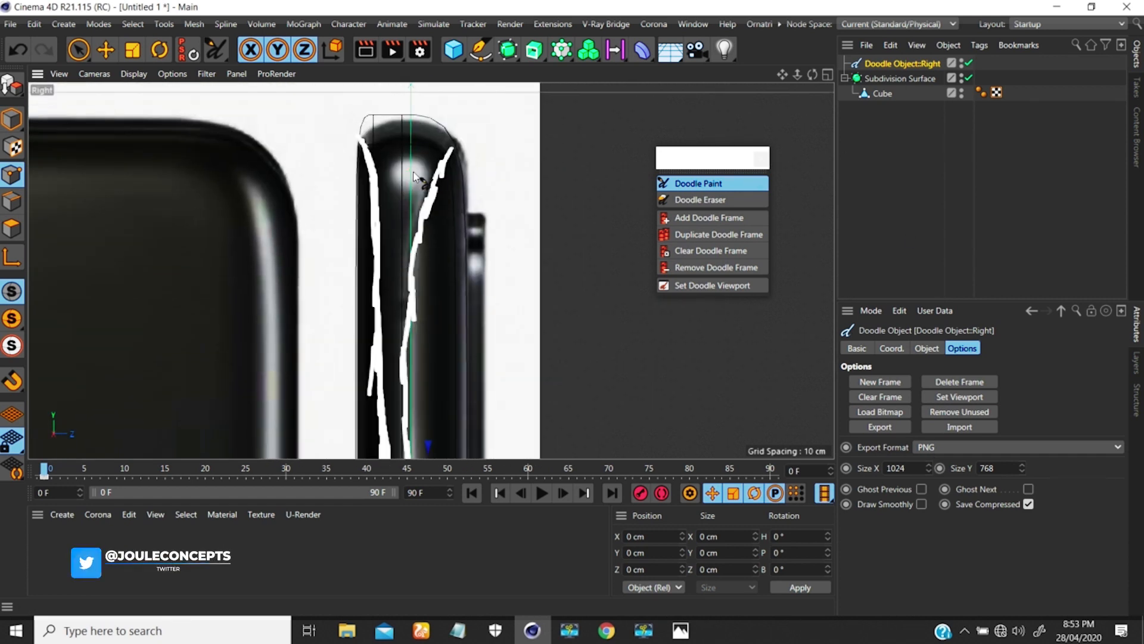
scroll(461, 199, "down", 2)
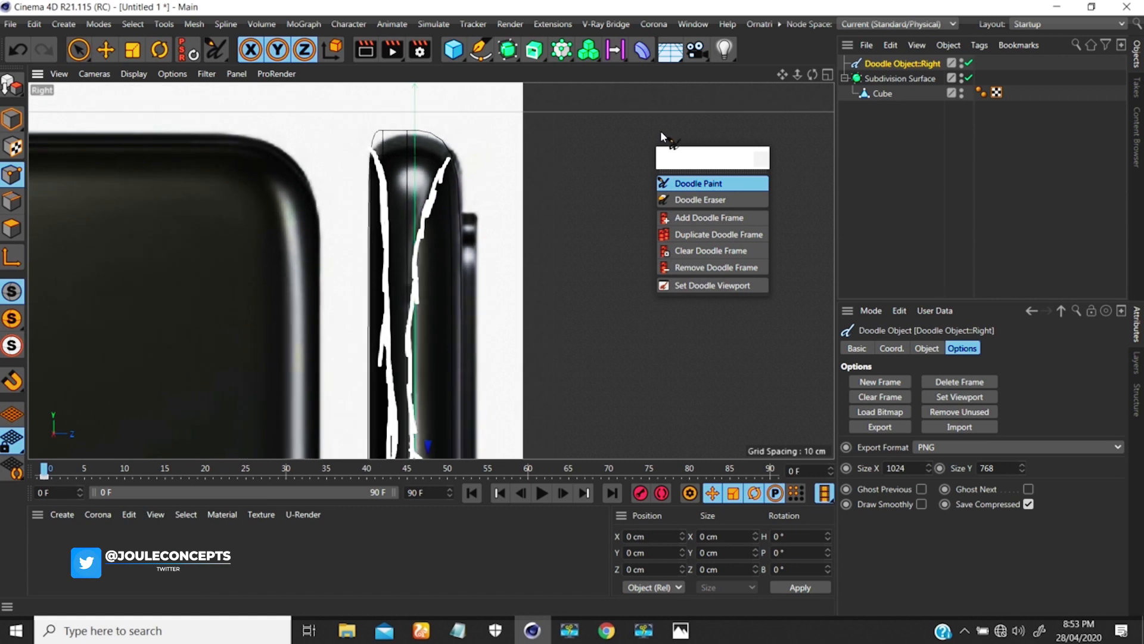
left_click(881, 93)
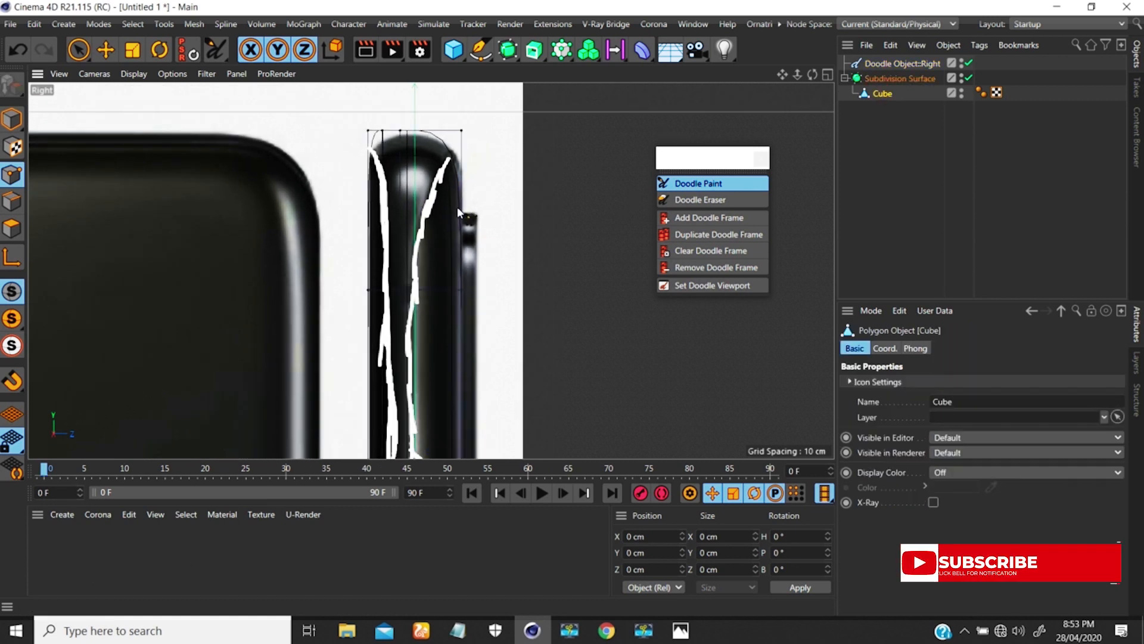
key("k")
key("l")
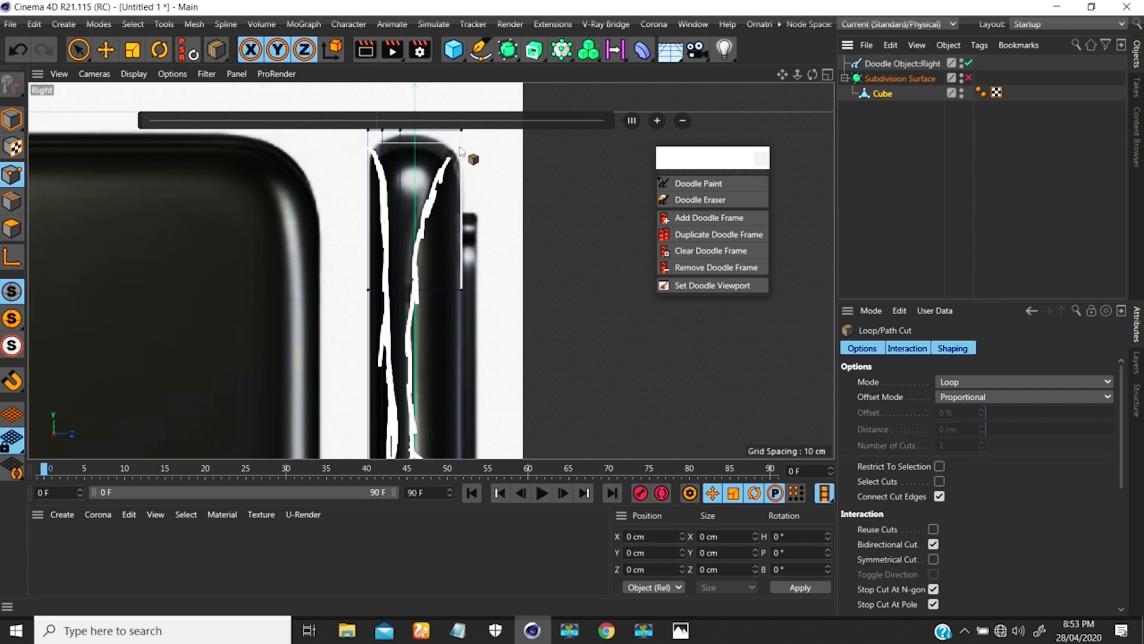
middle_click_drag(442, 176, 443, 200, "alt")
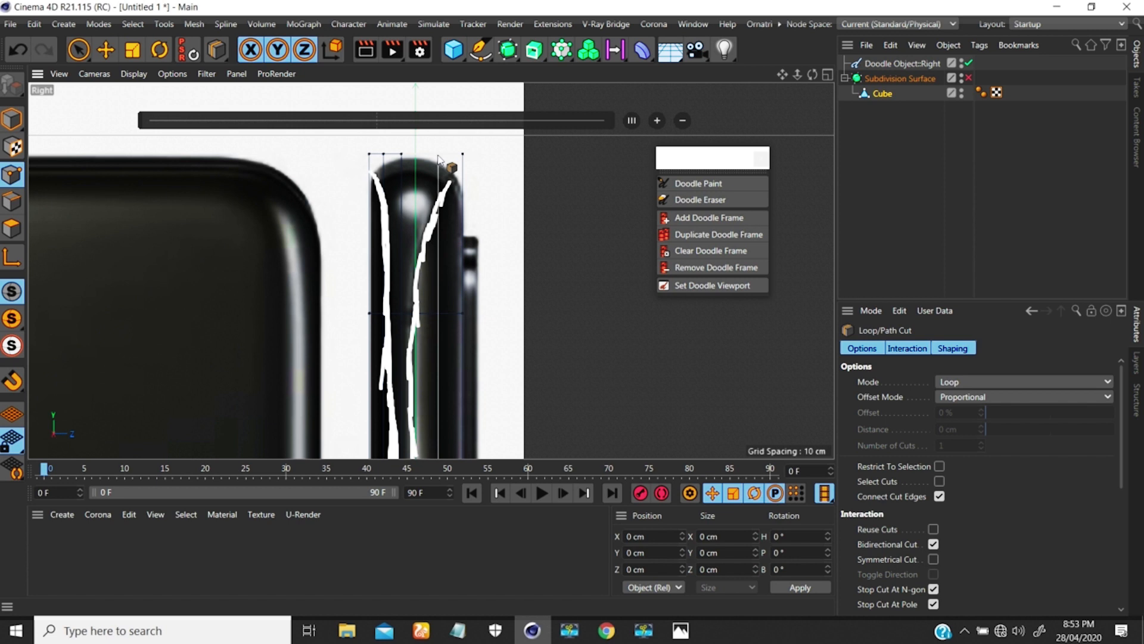
scroll(423, 170, "down", 3)
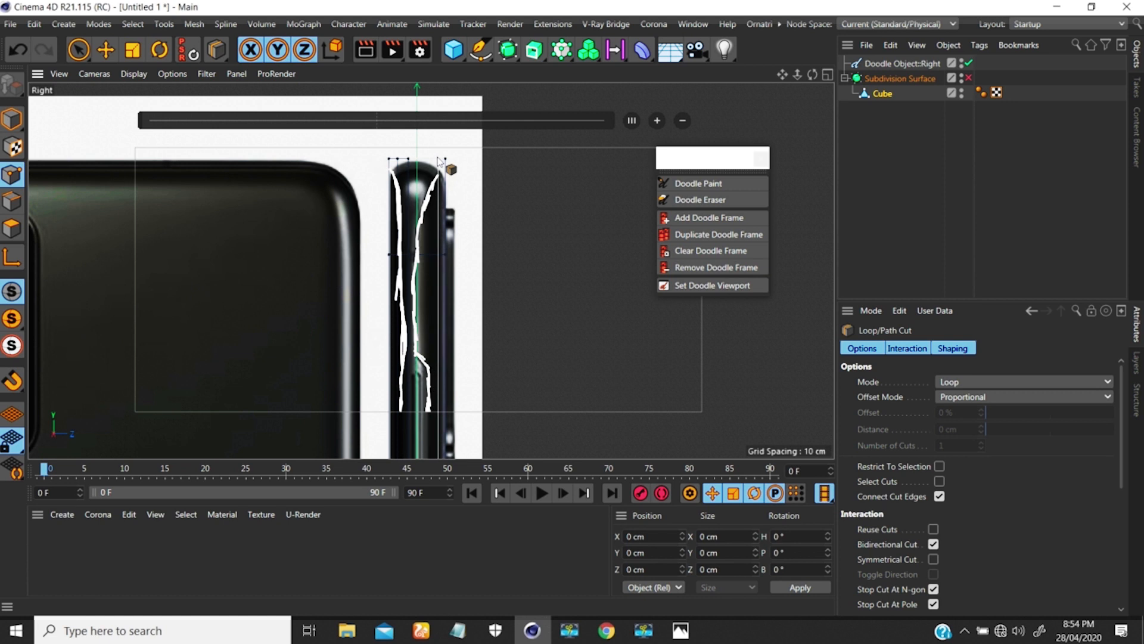
left_click(439, 161)
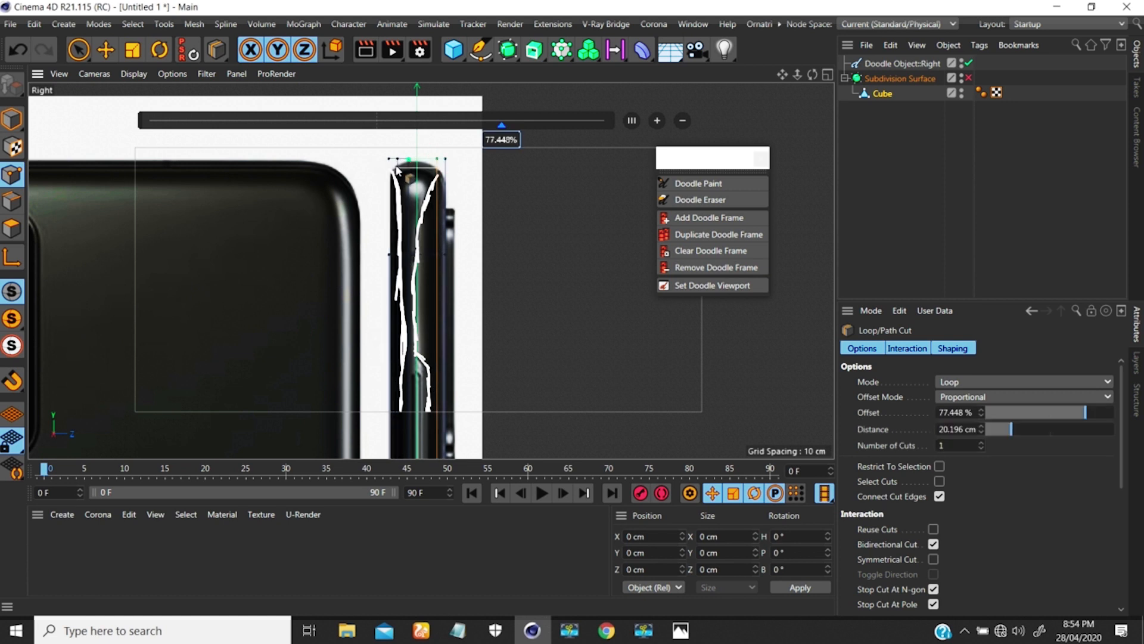
- Add crosswise loop cuts at 10.401% and 92.131% near the side profile's upper end, by the guide lines' tips
scroll(411, 143, "up", 3)
scroll(396, 178, "up", 2)
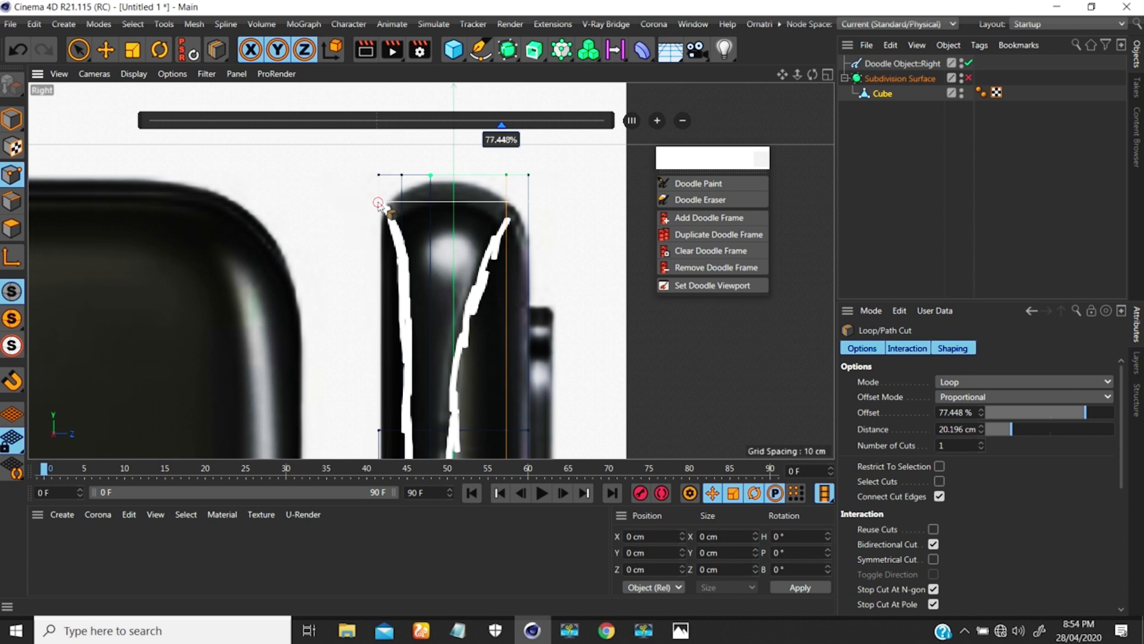
left_click(380, 203)
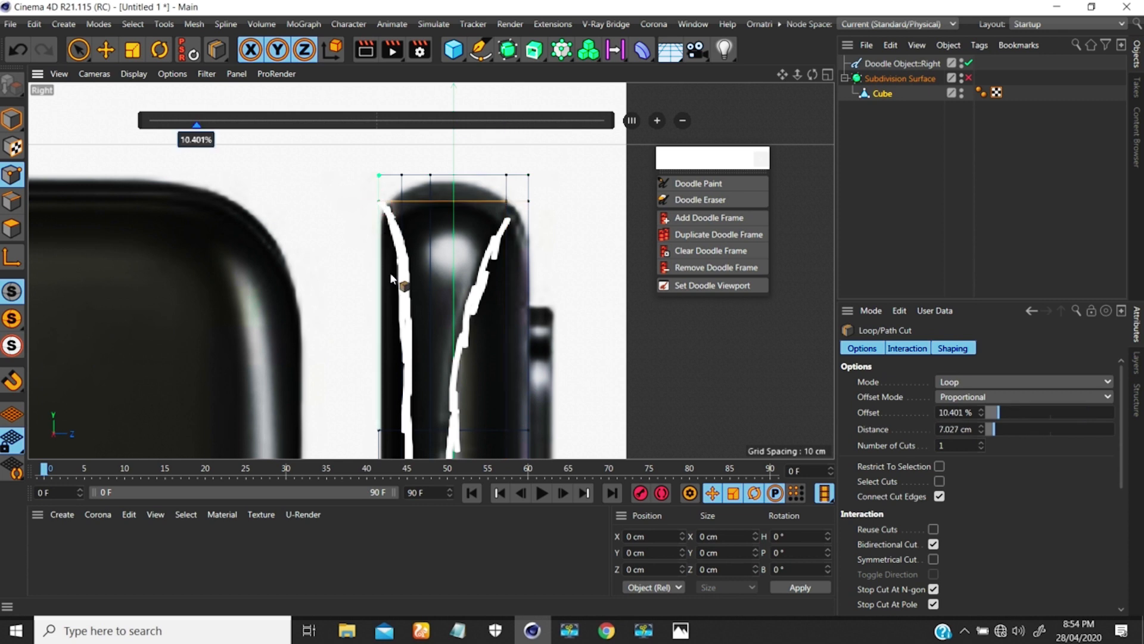
left_click(383, 220)
- Add a crosswise loop cut at 32.277% below the upper end and a lengthwise loop cut at 65.652% along the side profile
scroll(407, 300, "down", 2)
scroll(400, 317, "down", 2)
middle_click_drag(420, 198, 425, 114, "alt")
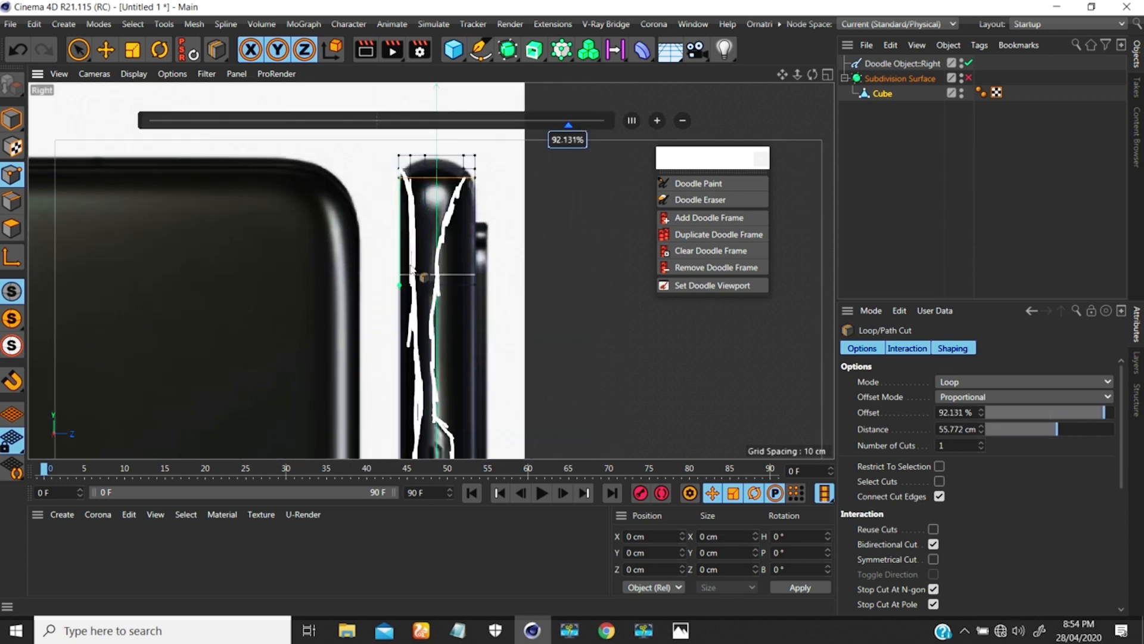
middle_click_drag(414, 267, 401, 197, "alt")
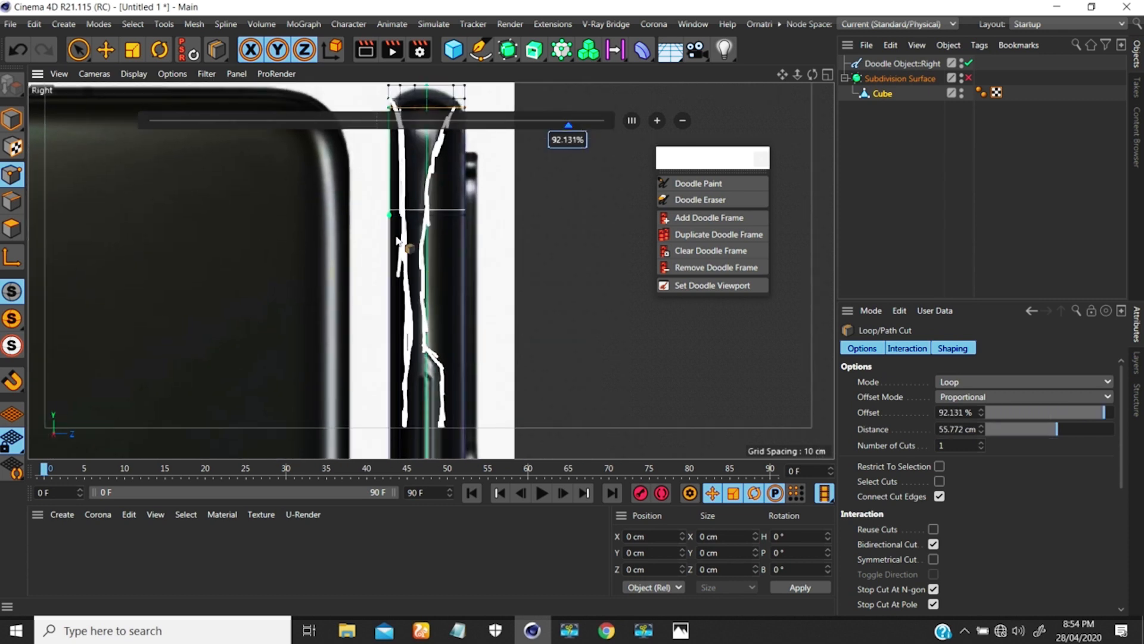
left_click(391, 182)
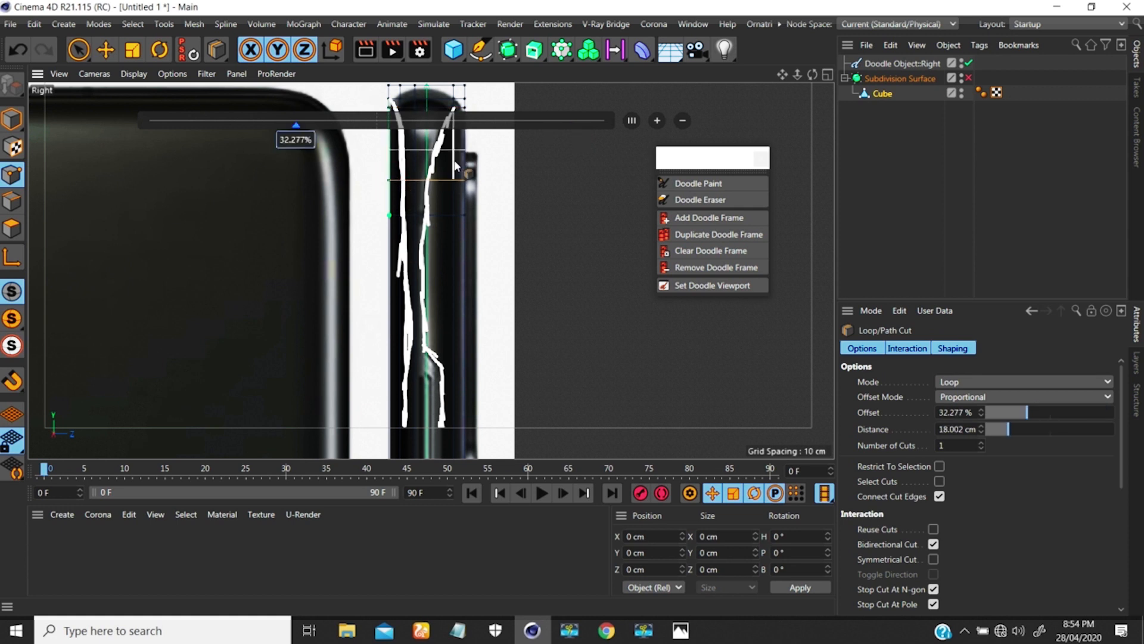
scroll(442, 186, "down", 3)
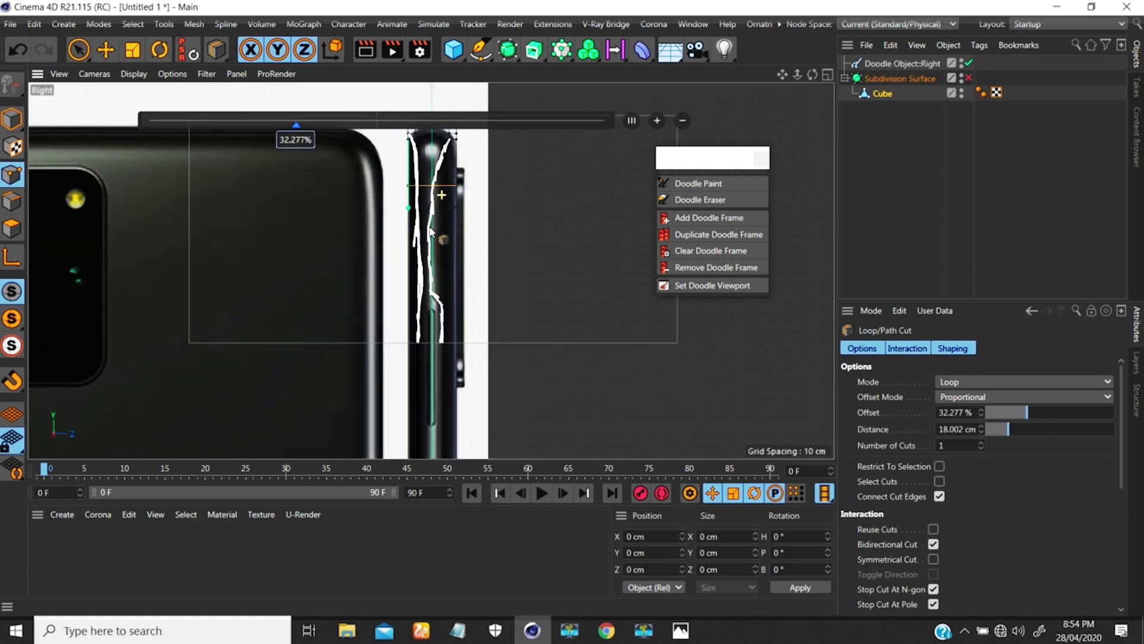
scroll(431, 205, "up", 4)
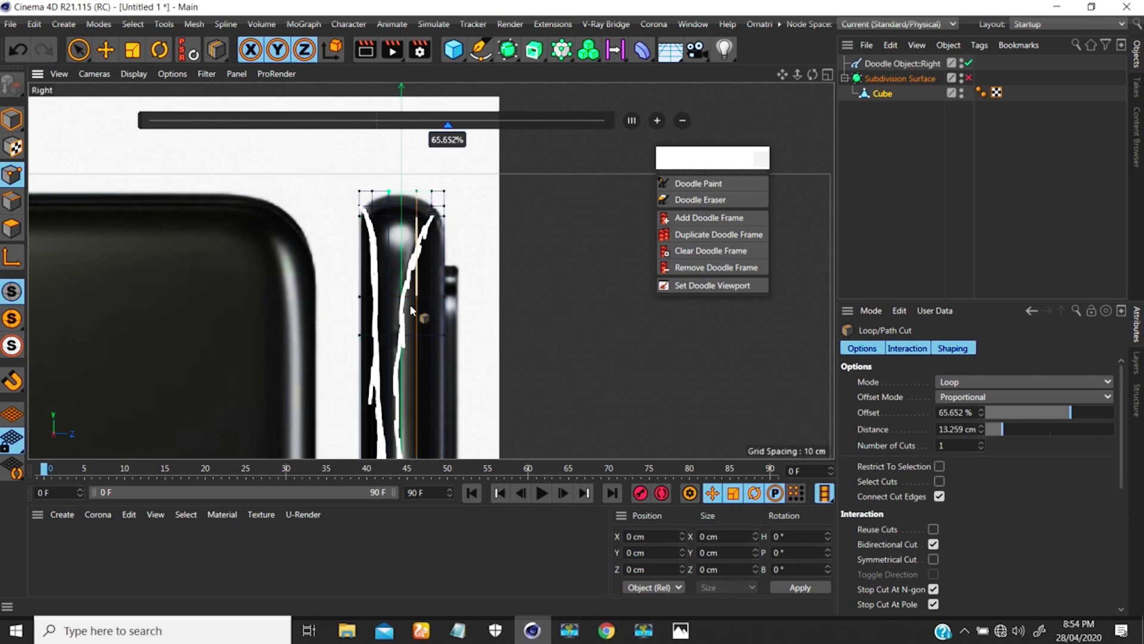
- Add two crosswise loop cuts farther down the side, with the lower one at 93.866% where the rear guide line bends
middle_click_drag(407, 325, 407, 205, "alt")
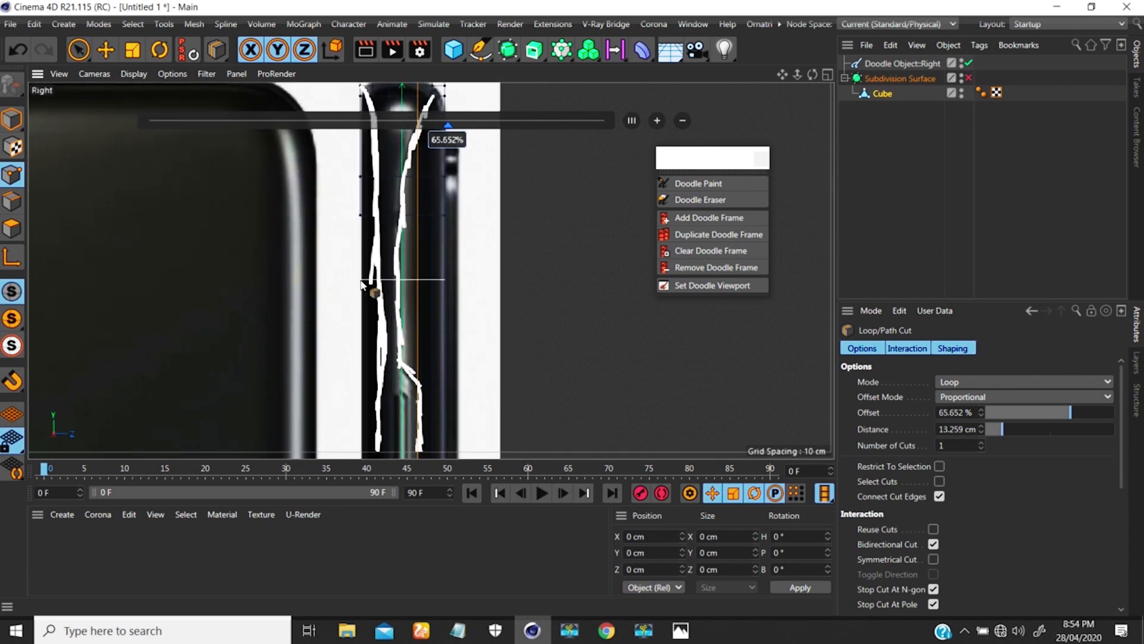
left_click(360, 279)
left_click(363, 364)
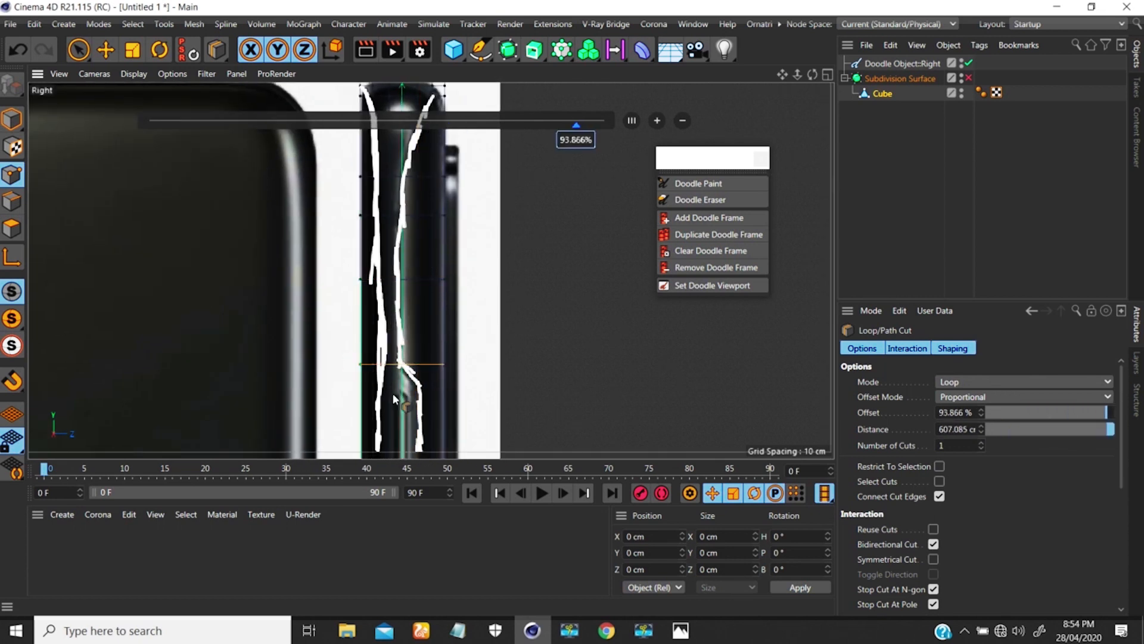
- Add four crosswise loop cuts from the rear guide line's bend to its lower end, at 1.679%, 48.901%, 97.447% and 97.494%
scroll(403, 363, "up", 2)
middle_click_drag(429, 284, 444, 122, "alt")
scroll(371, 209, "up", 2)
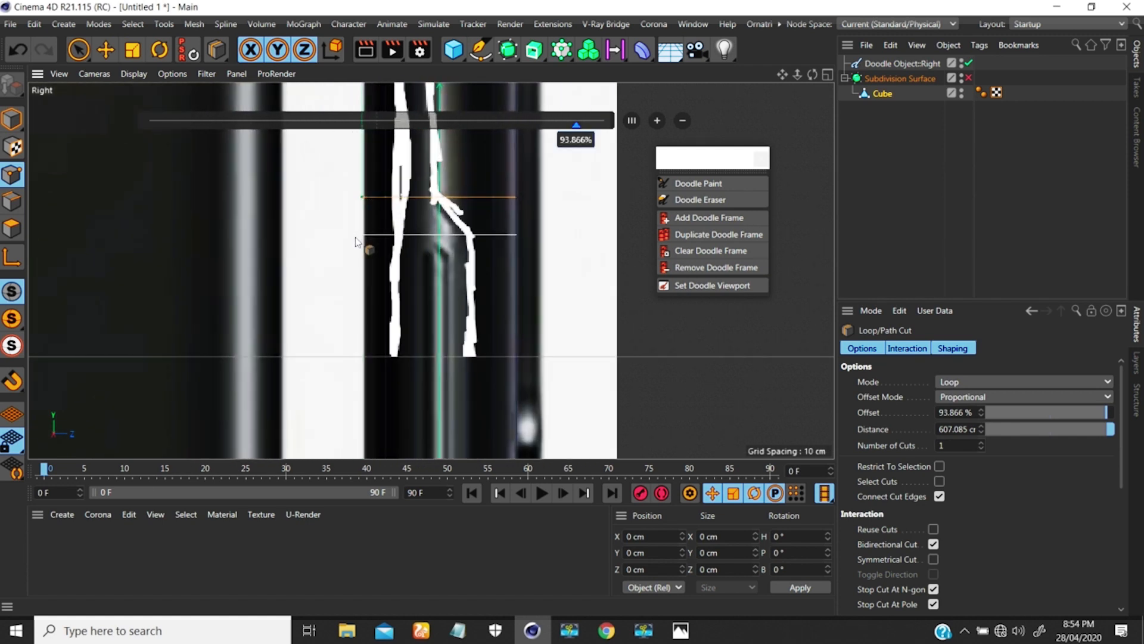
left_click(357, 236)
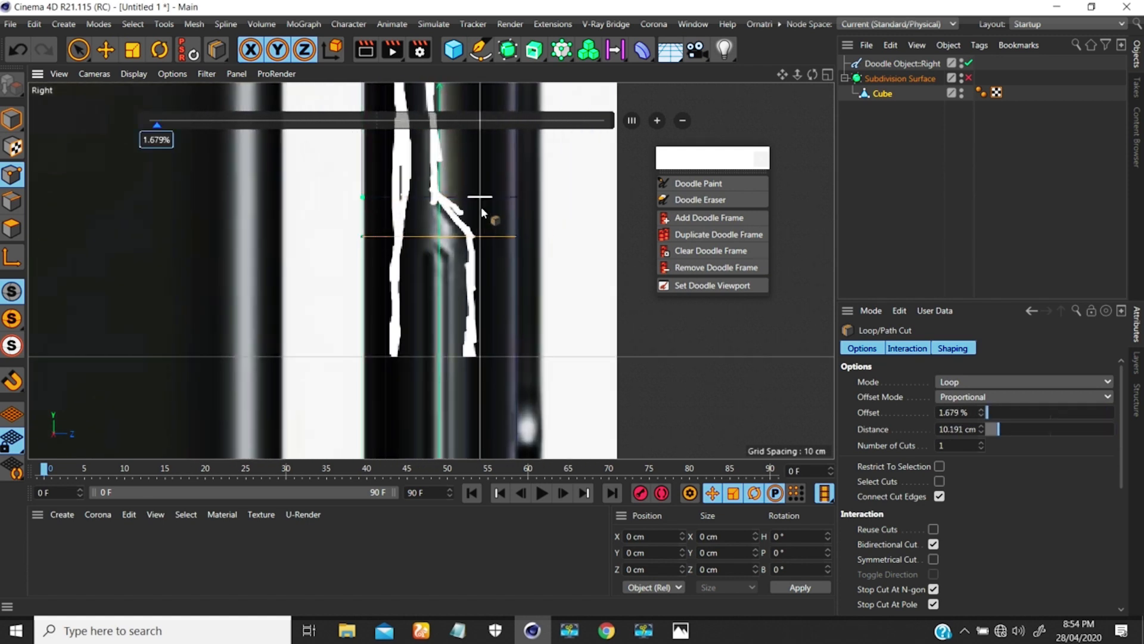
scroll(483, 256, "up", 1)
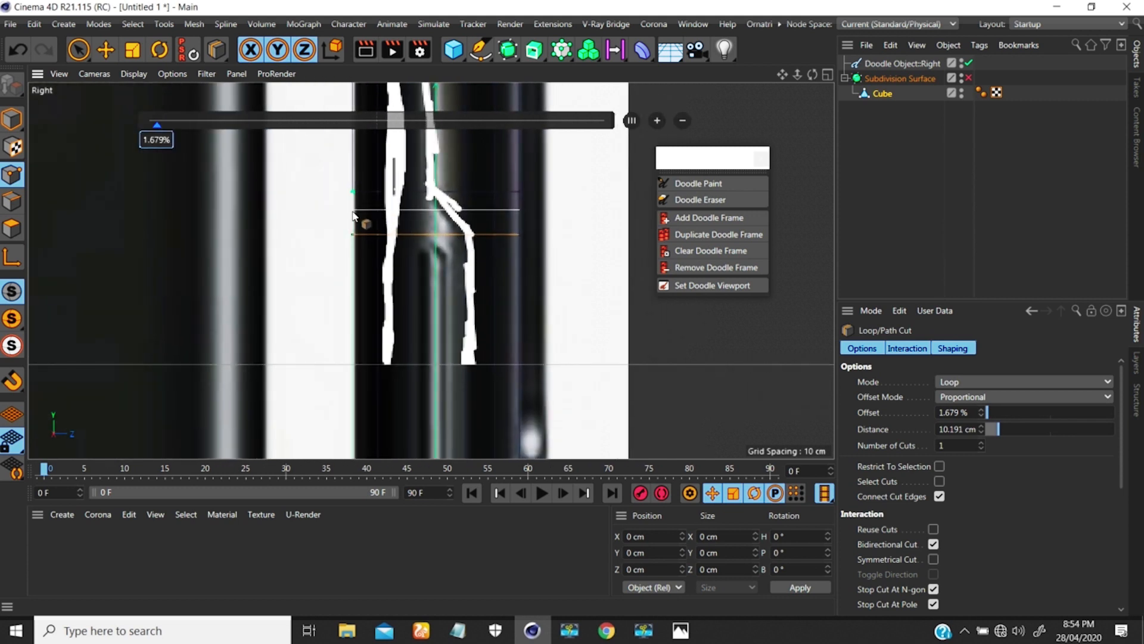
left_click(354, 211)
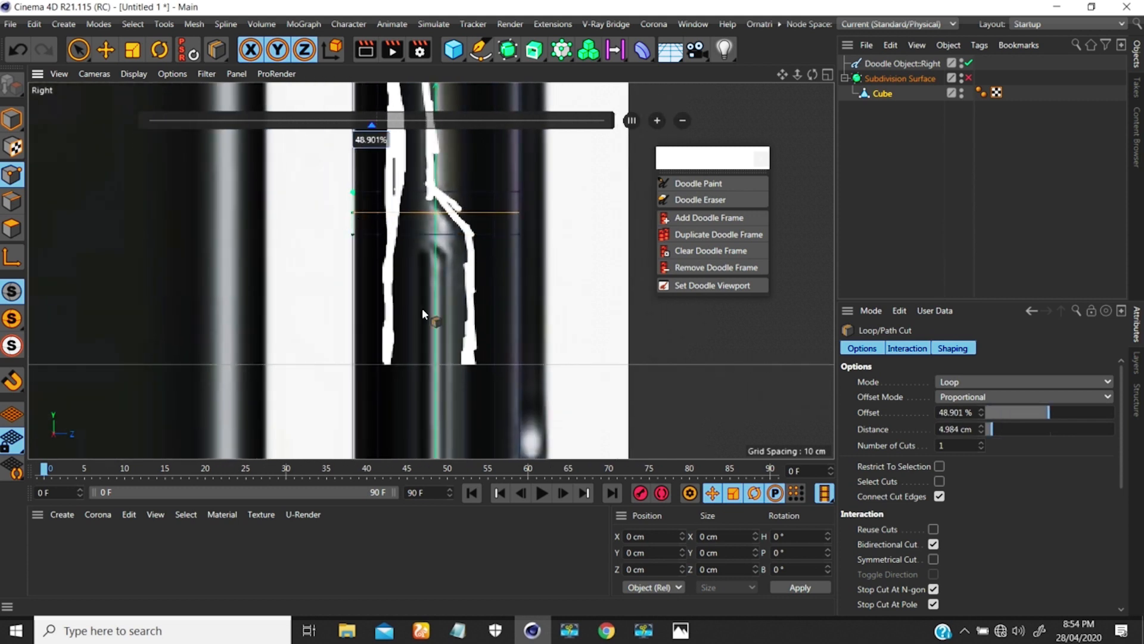
left_click(355, 298)
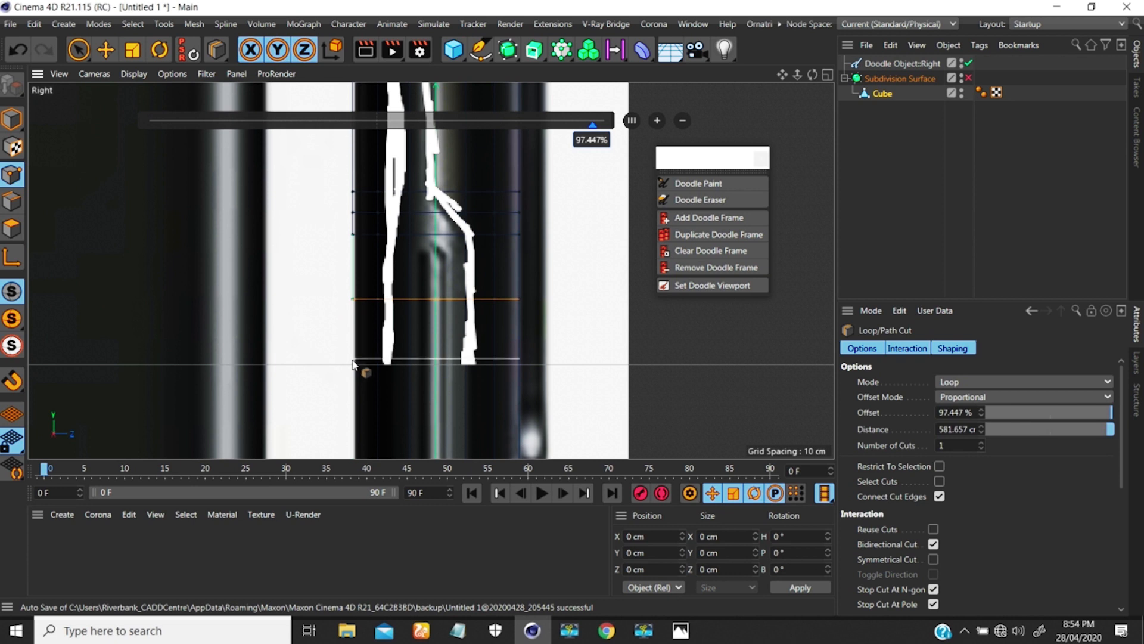
left_click(354, 361)
scroll(459, 289, "down", 5)
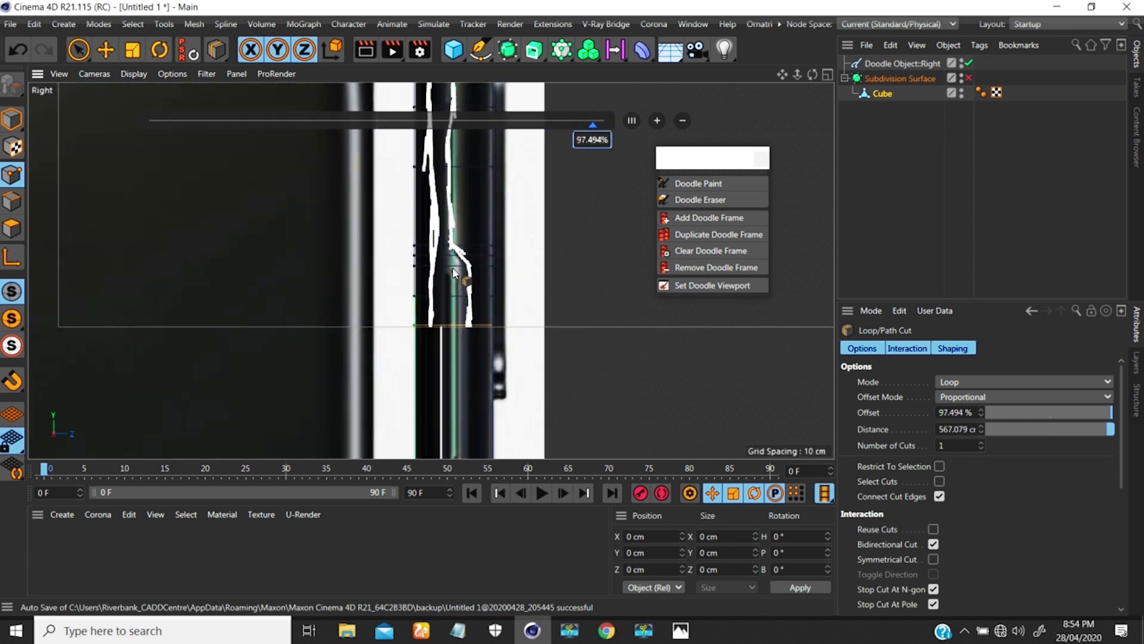
middle_click_drag(453, 219, 431, 271, "alt")
scroll(451, 179, "down", 2)
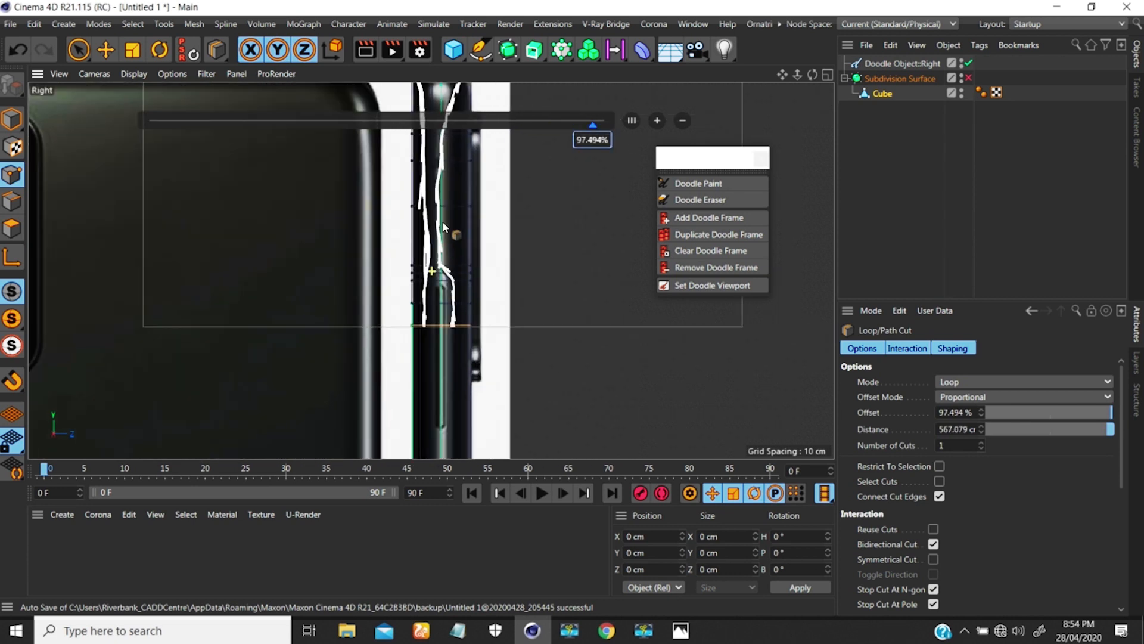
scroll(464, 250, "up", 4)
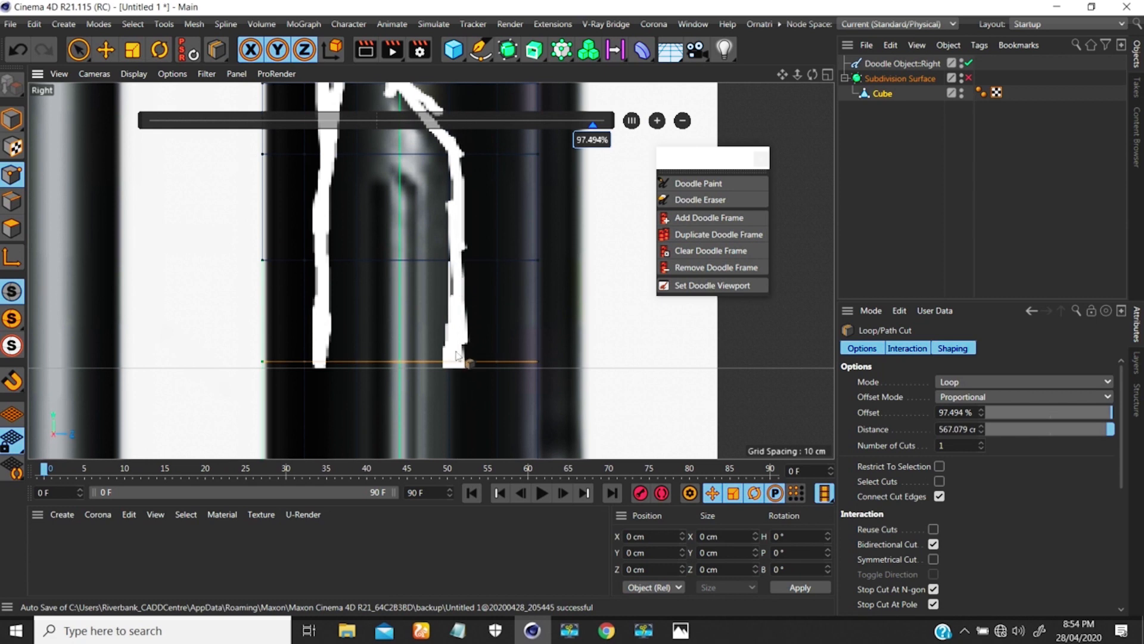
scroll(438, 322, "down", 2)
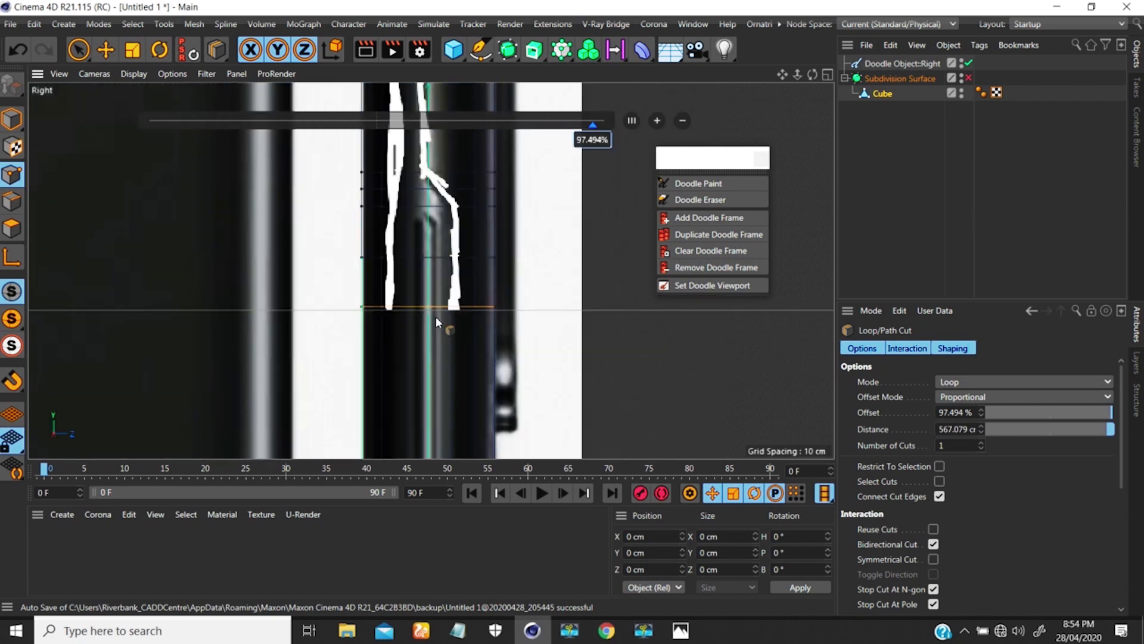
scroll(444, 226, "down", 2)
scroll(454, 185, "up", 3)
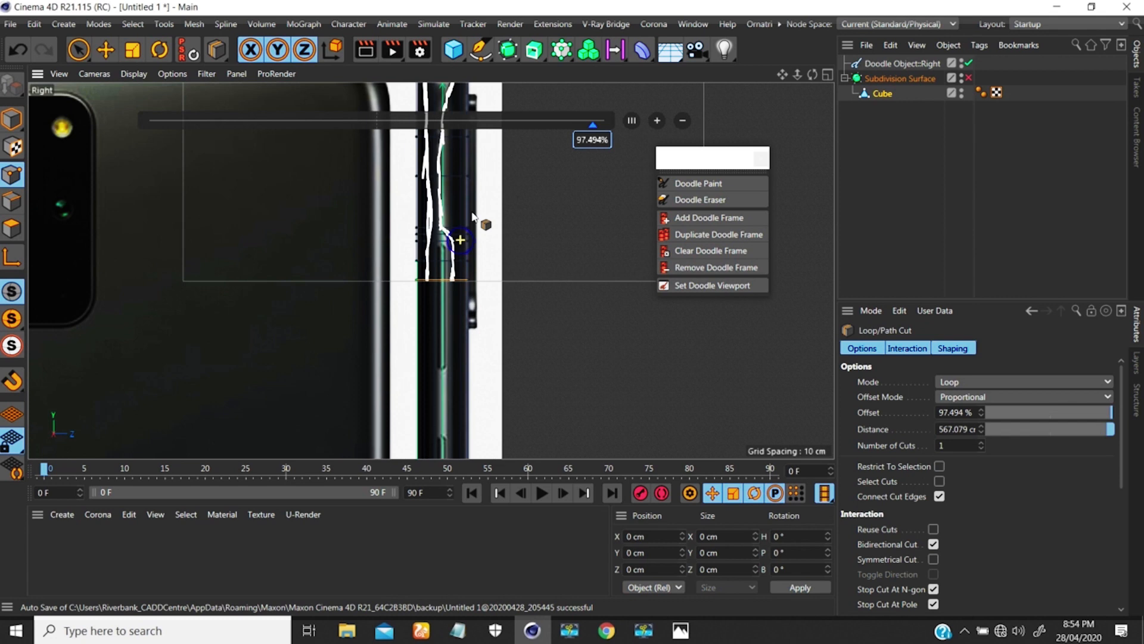
- Select the rear guide line's points on the two lowest crosswise cuts with Live Selection
left_click(107, 50)
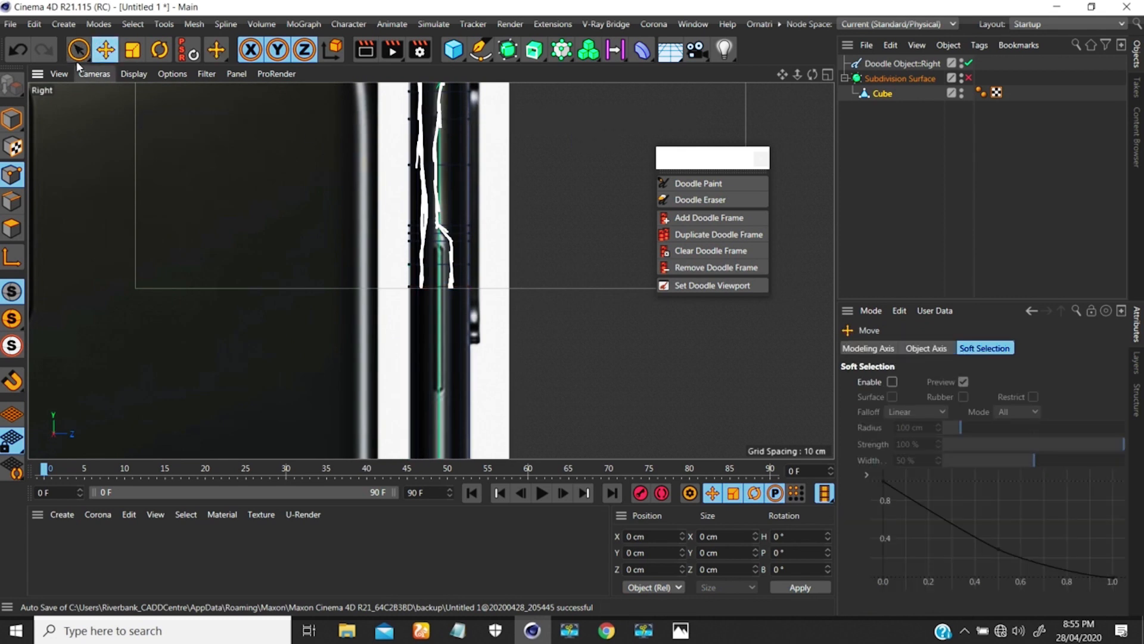
left_click(79, 50)
scroll(457, 275, "up", 2)
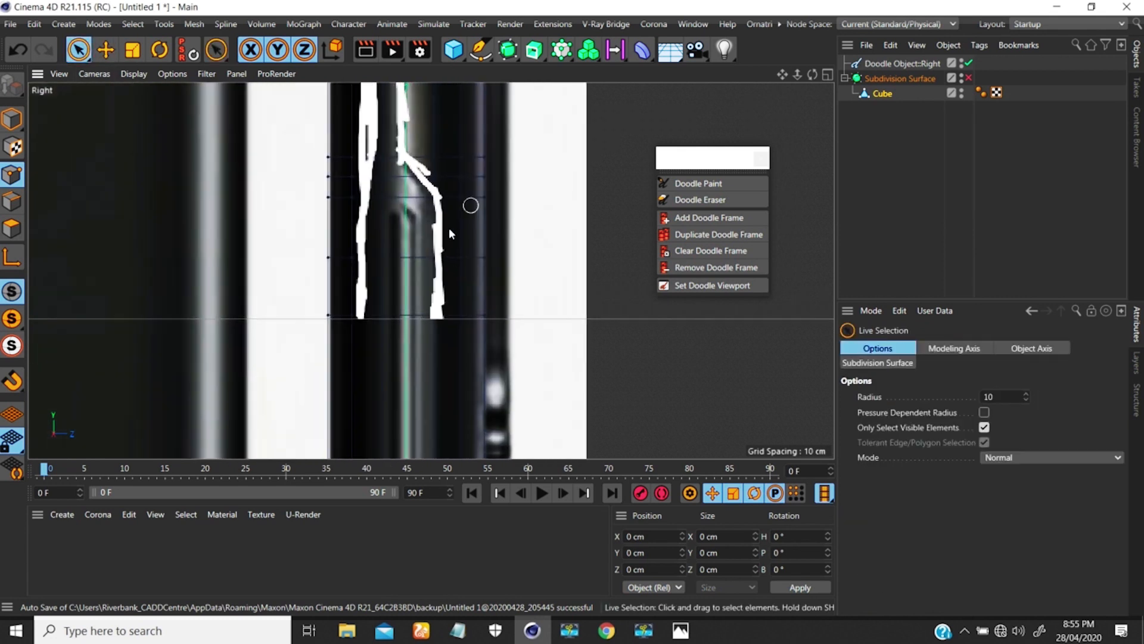
left_click(438, 257)
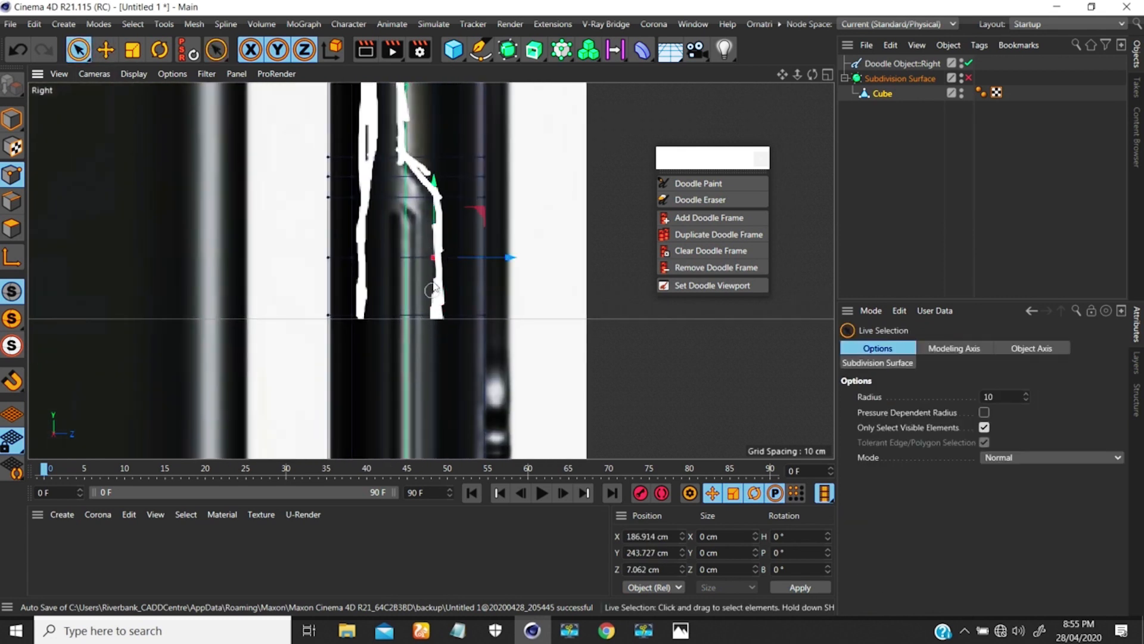
left_click(433, 314, "shift")
scroll(447, 223, "up", 4)
scroll(453, 215, "down", 1)
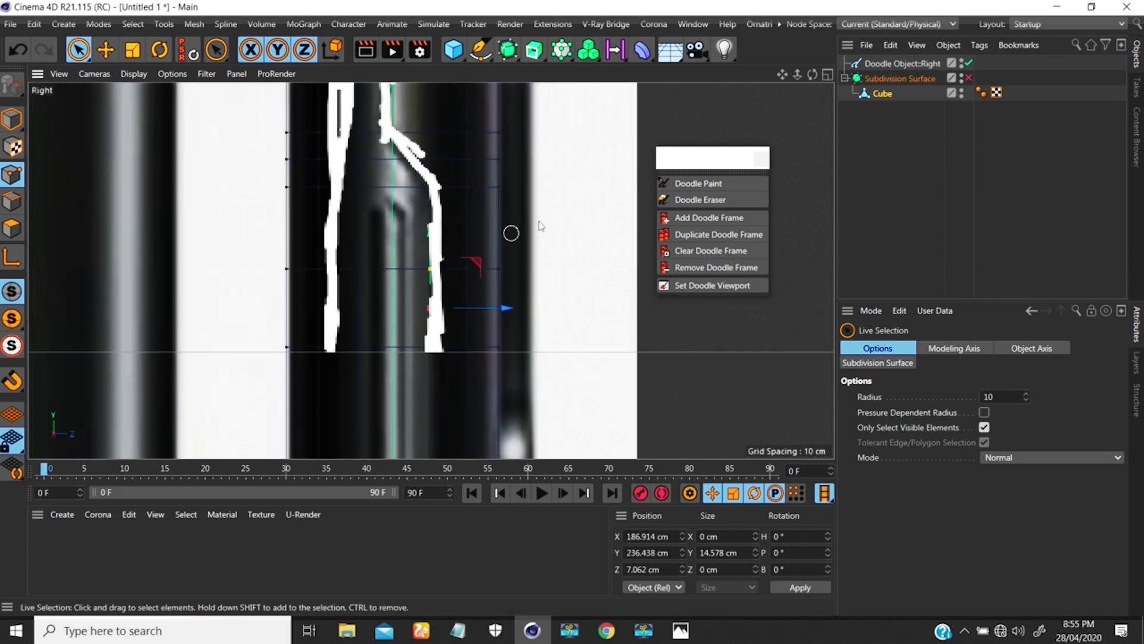
- Set the transparency of the Right view's background image to 81% and clear the point selection
key("shift+v")
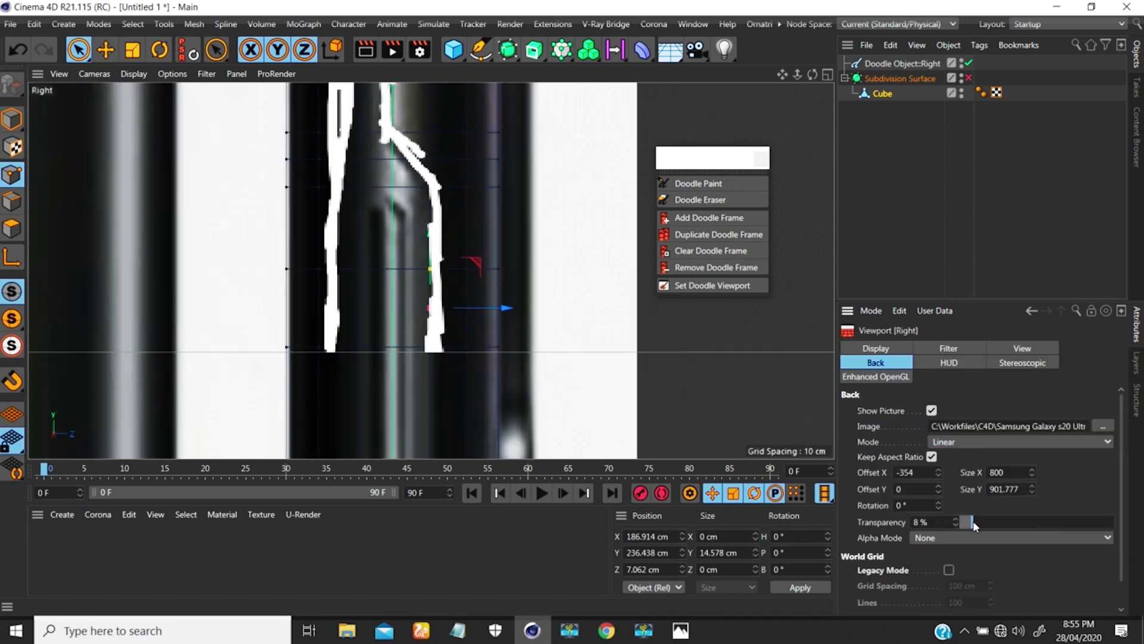
left_click_drag(974, 523, 1086, 521)
left_click(426, 150)
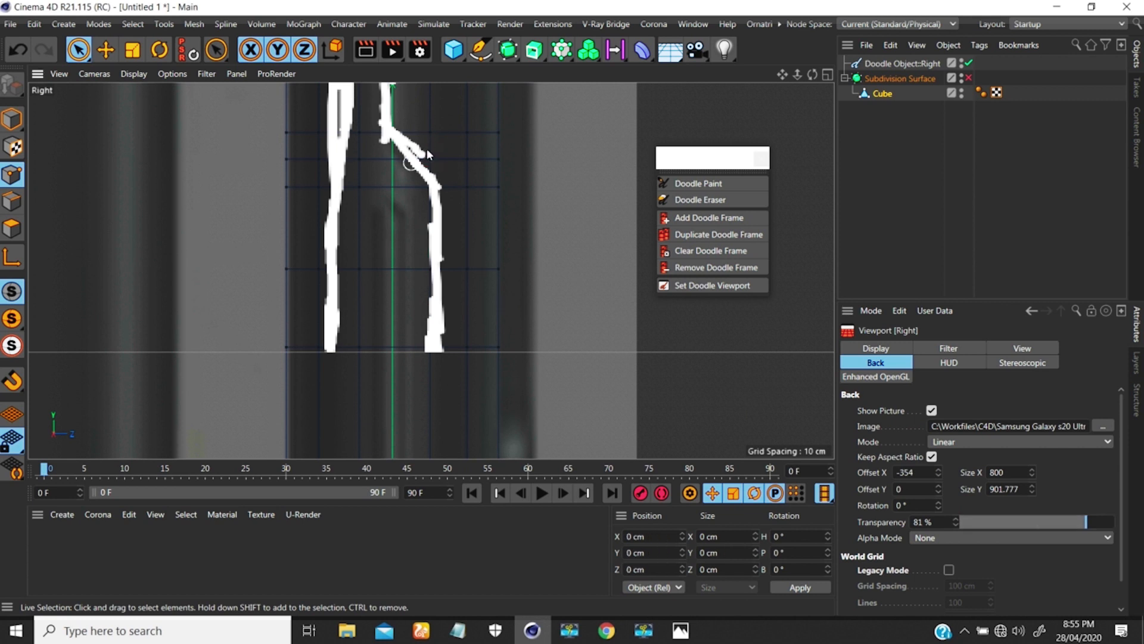
- Try to move the single point on the middle bend cut onto the slanted part of the rear guide line
scroll(437, 174, "up", 5)
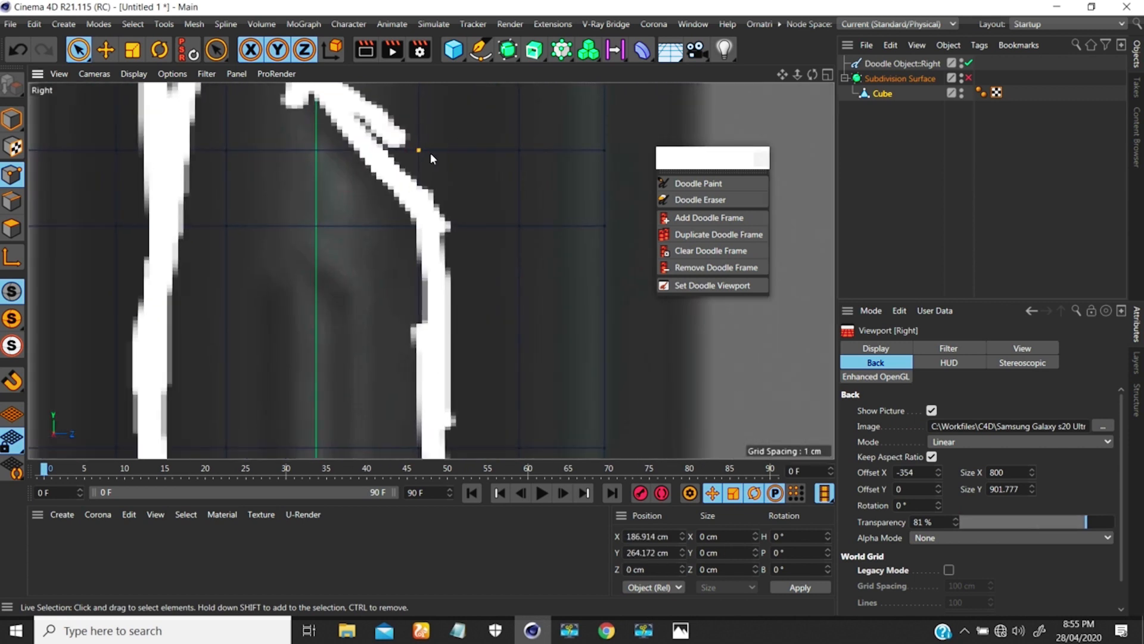
left_click_drag(484, 152, 442, 156)
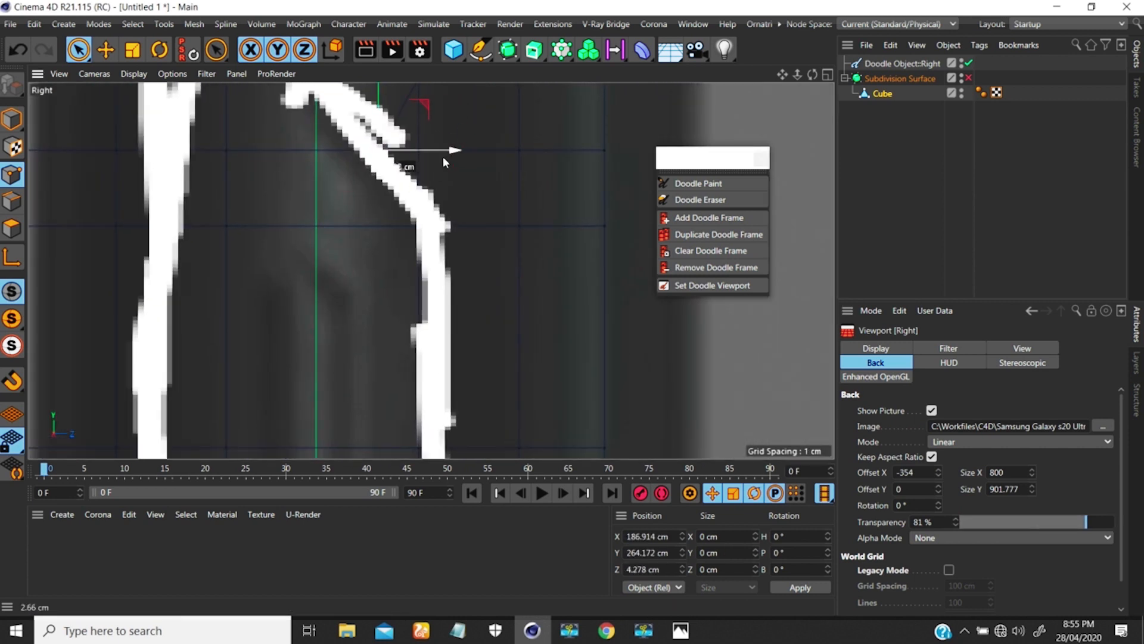
scroll(421, 239, "down", 5)
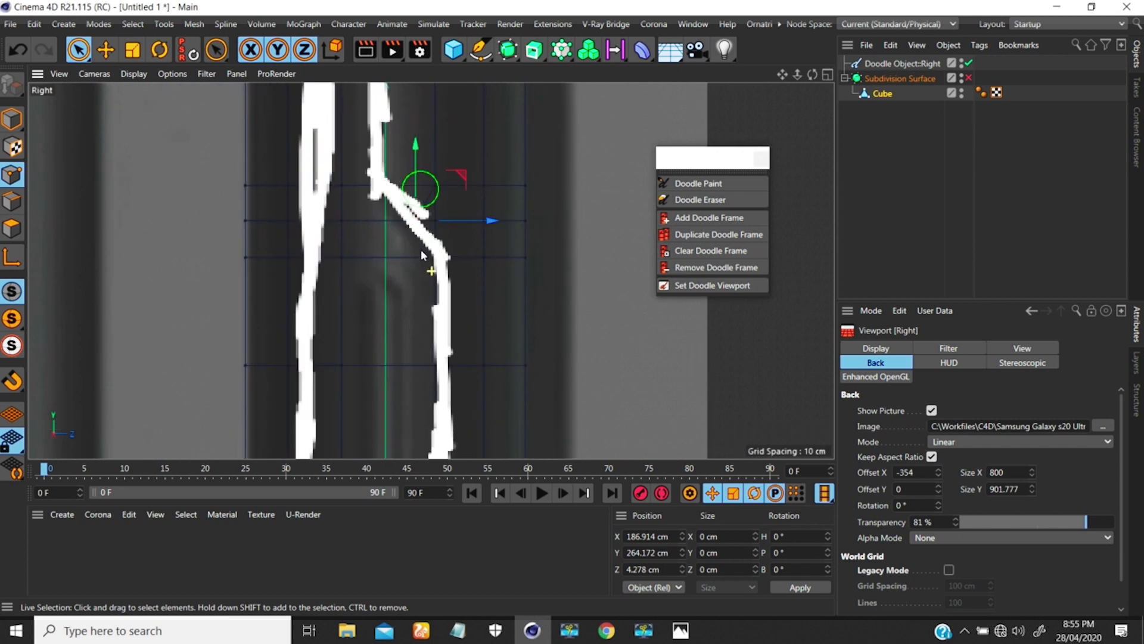
scroll(431, 229, "up", 5)
key("ctrl+z")
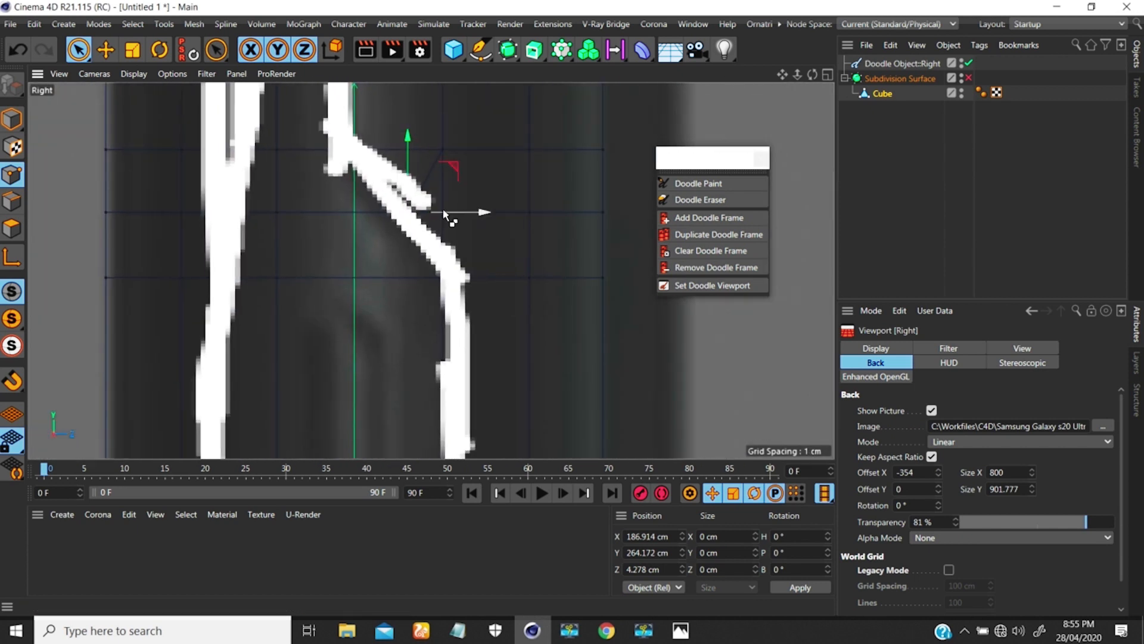
- Using Rectangle Selection, move the rear-line points on the middle bend cut to Z about 4.2 cm and on the upper one to about -0.6 cm
left_click_drag(79, 50, 167, 94)
left_click_drag(426, 195, 475, 212)
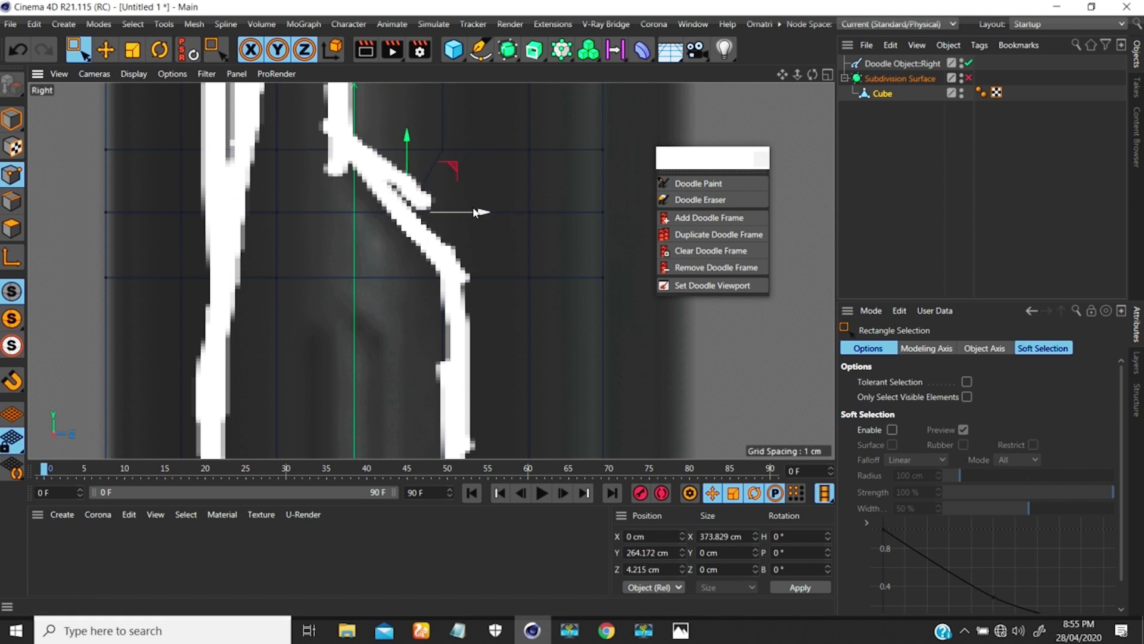
left_click_drag(427, 125, 409, 156)
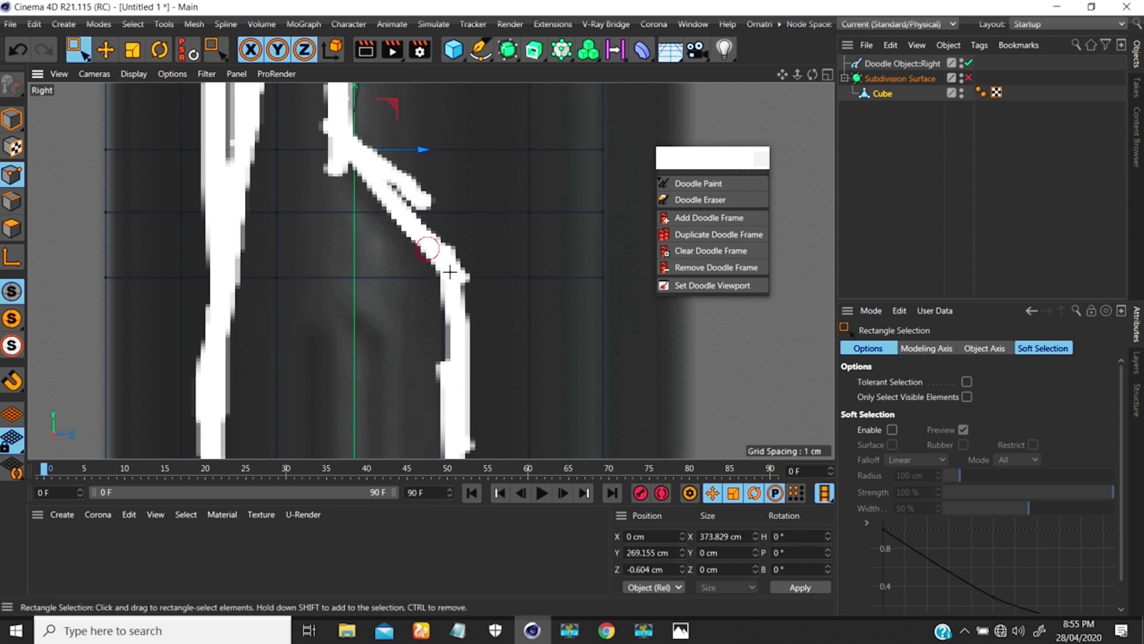
- Try to shift the points at the rear guide line's lower bend, and select the rear-line points on the two lowest cuts in turn
left_click(450, 272)
left_click_drag(510, 278, 554, 292)
key("ctrl+z")
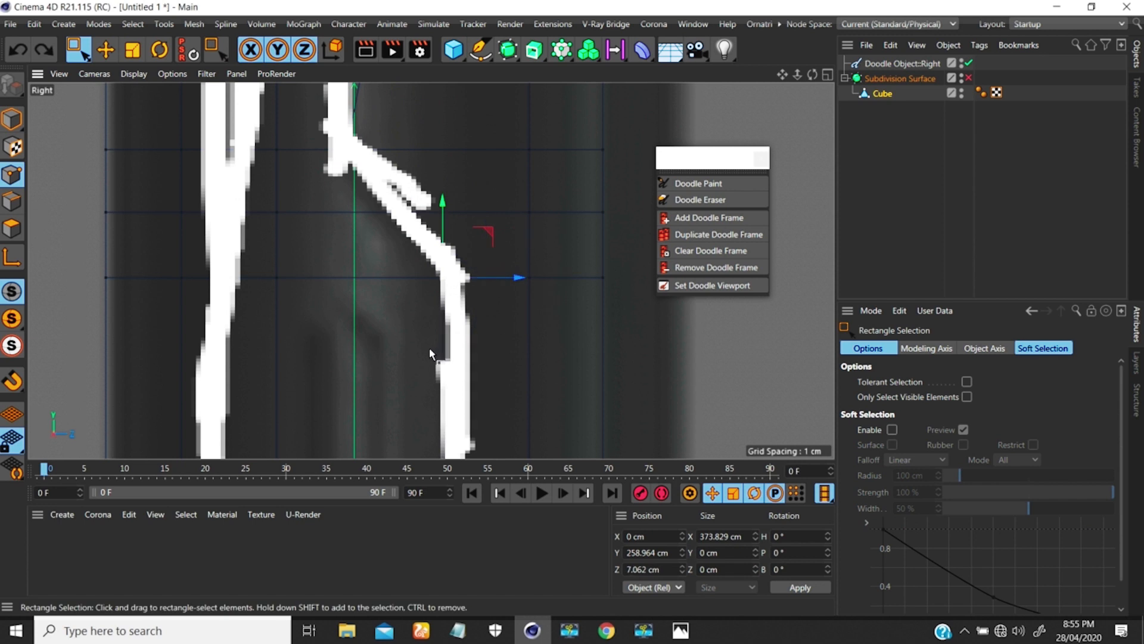
middle_click_drag(424, 411, 432, 169, "alt")
left_click_drag(431, 168, 510, 233)
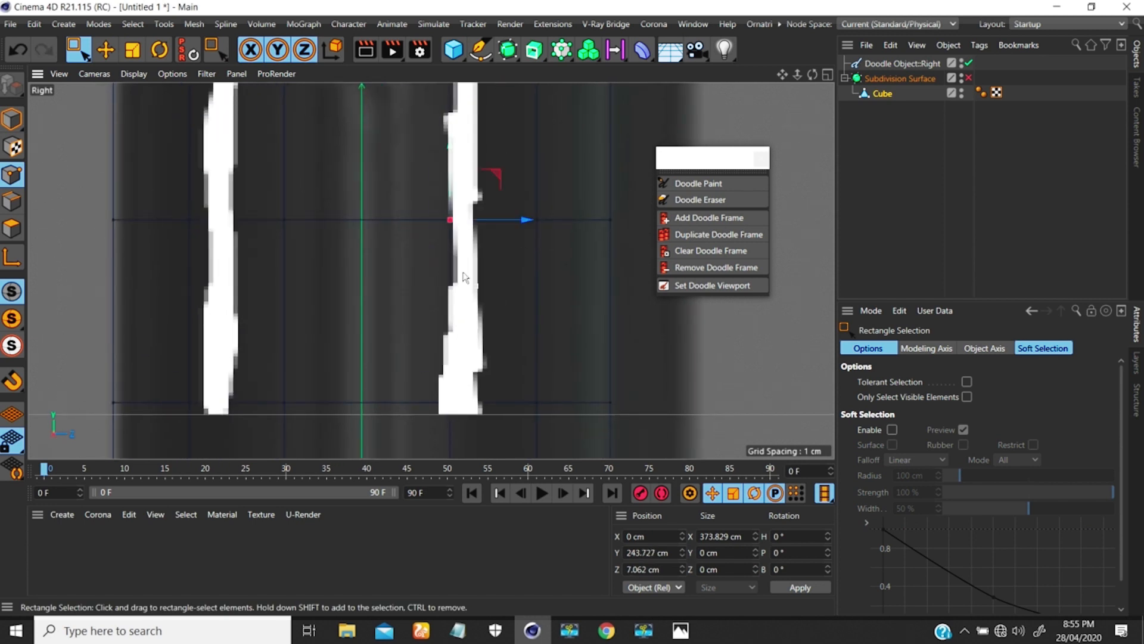
scroll(465, 277, "down", 3)
left_click_drag(430, 323, 492, 374)
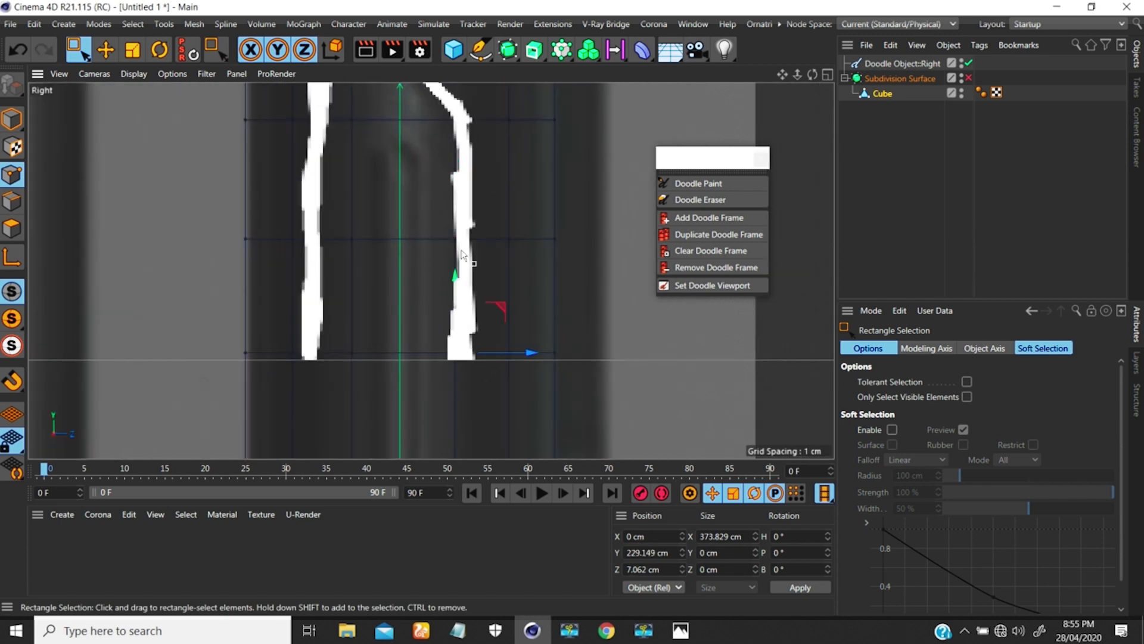
- Move the rear-line points on the first crosswise cut above the bend toward the guide line, to Z about -1.8 cm
middle_click_drag(452, 182, 451, 355, "alt")
middle_click_drag(438, 202, 440, 298, "alt")
middle_click_drag(386, 198, 384, 338, "alt")
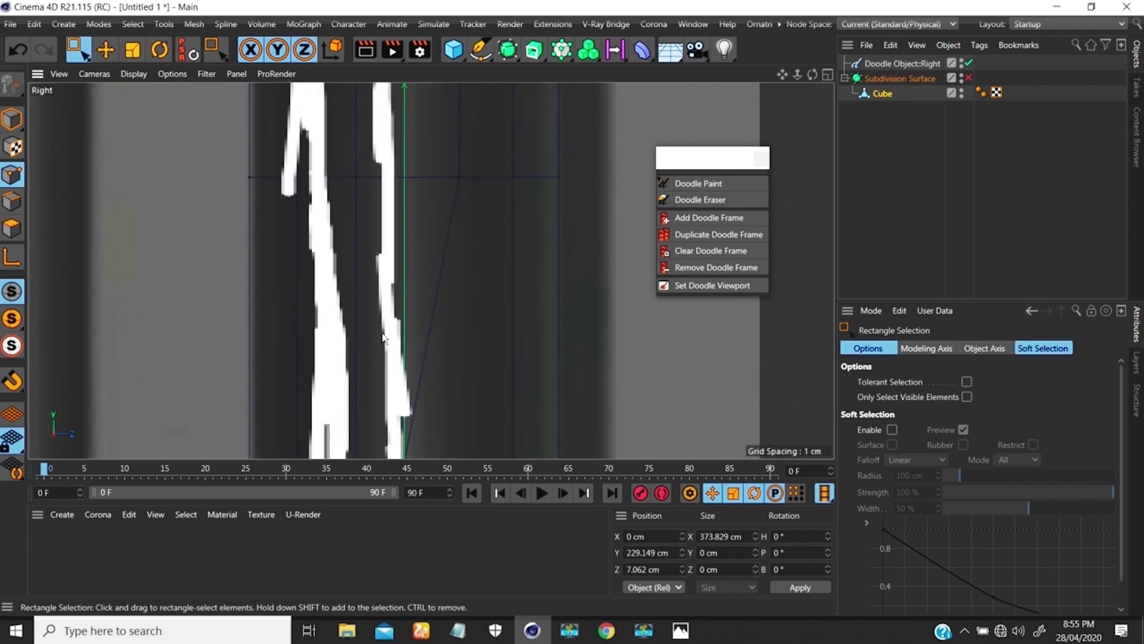
left_click_drag(430, 159, 477, 197)
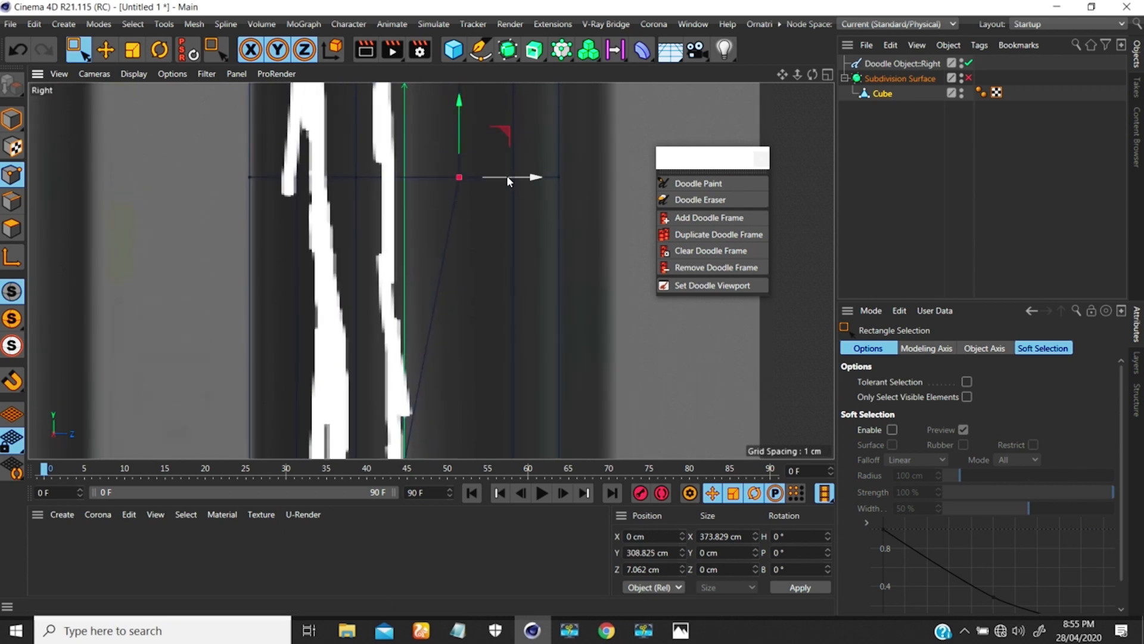
left_click(410, 201)
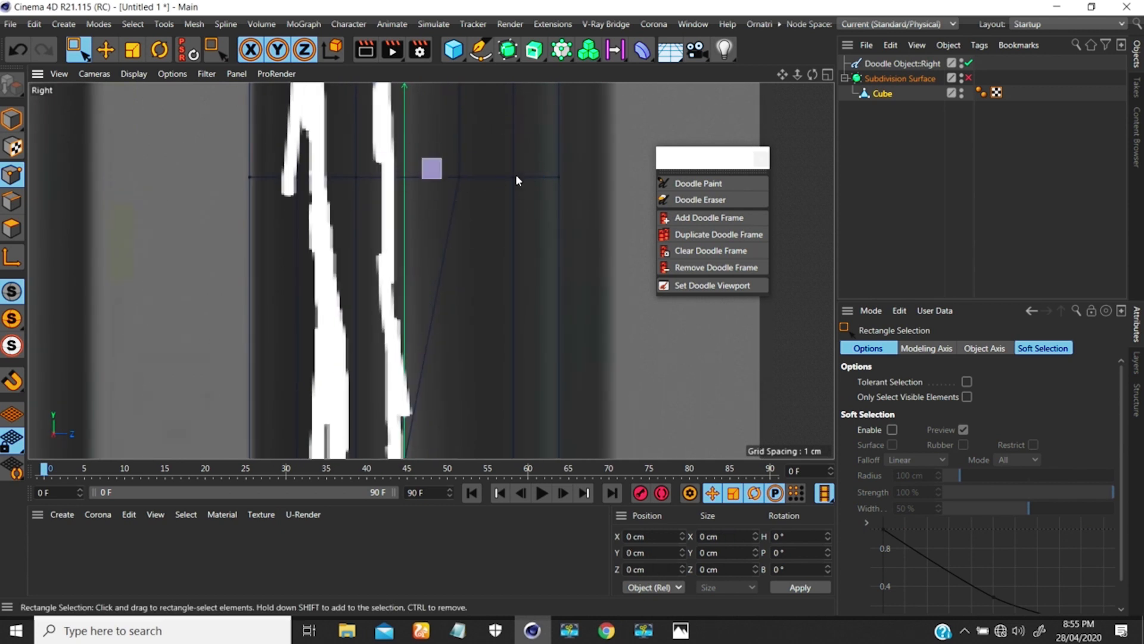
left_click_drag(422, 158, 463, 180)
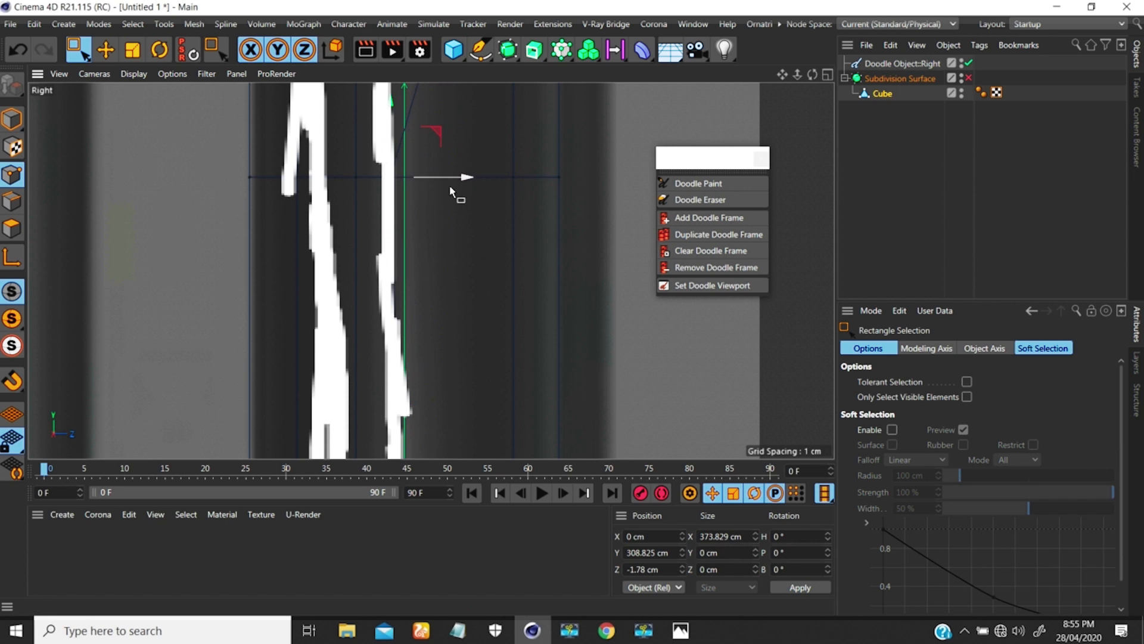
- Move the rear-line points on the next two crosswise cuts up toward the guide line, the upper ones to Z about 0.5 cm
middle_click_drag(433, 209, 423, 414, "alt")
left_click(447, 147)
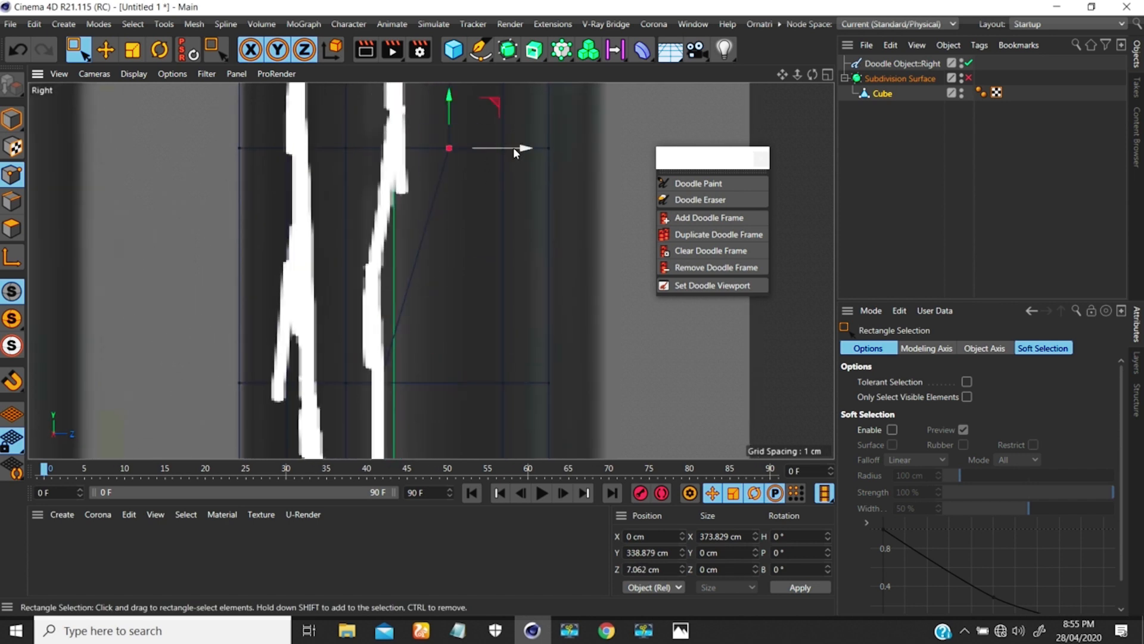
left_click_drag(513, 148, 461, 153)
middle_click_drag(460, 152, 417, 339, "alt")
left_click(440, 248)
left_click_drag(498, 248, 450, 251)
middle_click_drag(450, 252, 420, 310, "alt")
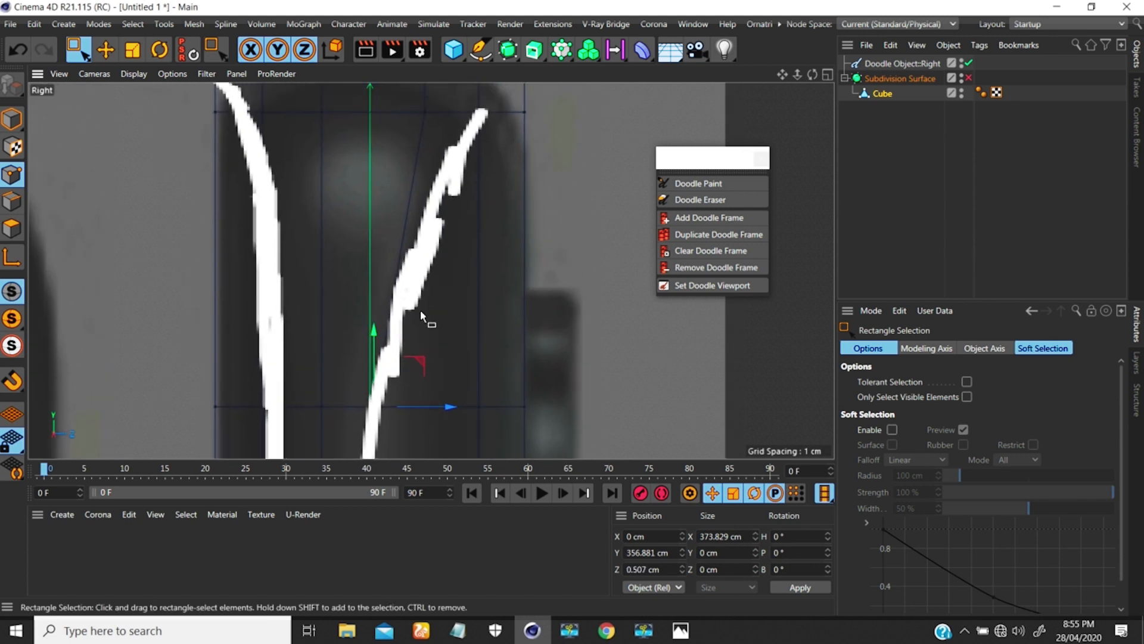
- Move the rear-line points on the cut at the rear guide line's upper tip out to the tip, centred at Z about 15.4 cm
scroll(413, 209, "down", 3)
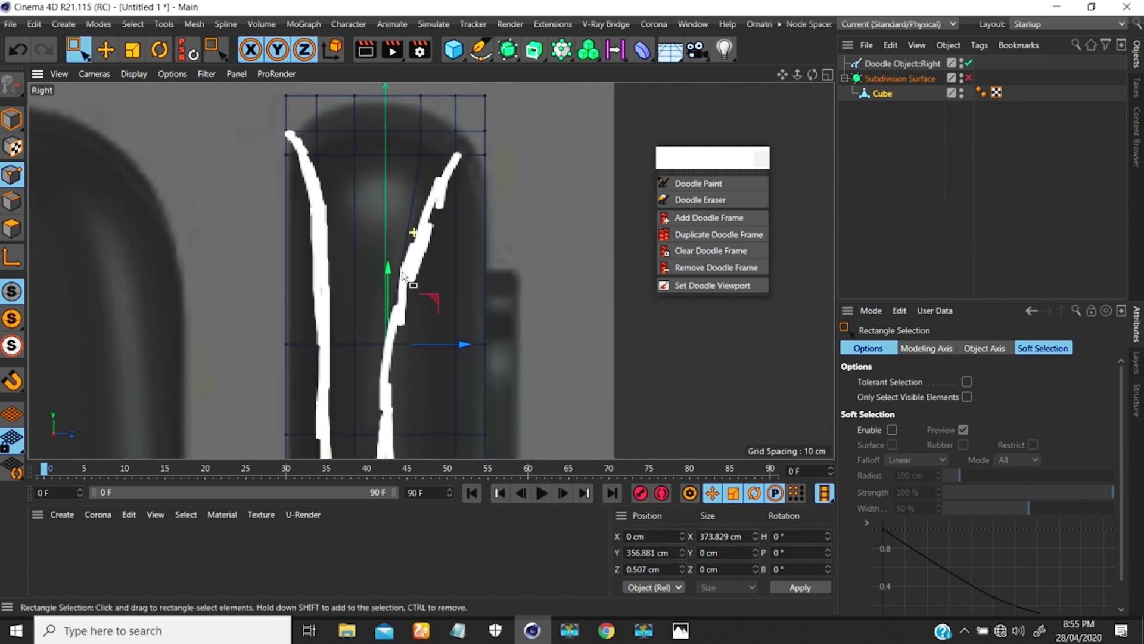
left_click(440, 197)
left_click_drag(468, 181, 506, 181)
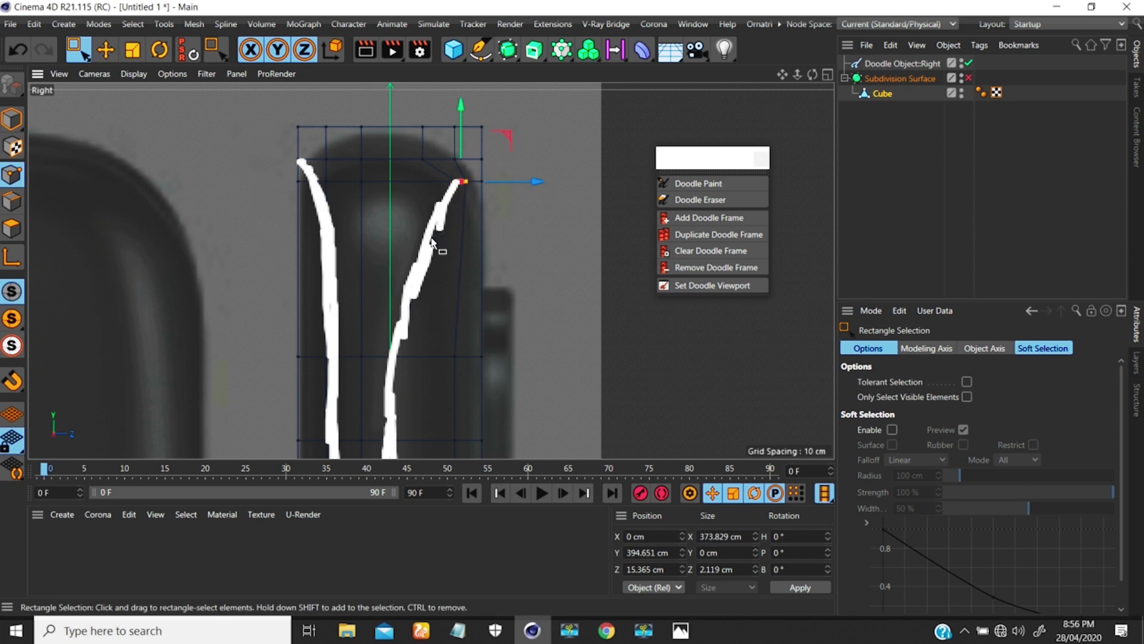
- Examine how the points follow the guide lines from the side profile's upper end down to the rear line's bend
scroll(433, 242, "up", 3)
scroll(435, 244, "down", 2)
scroll(286, 166, "up", 3)
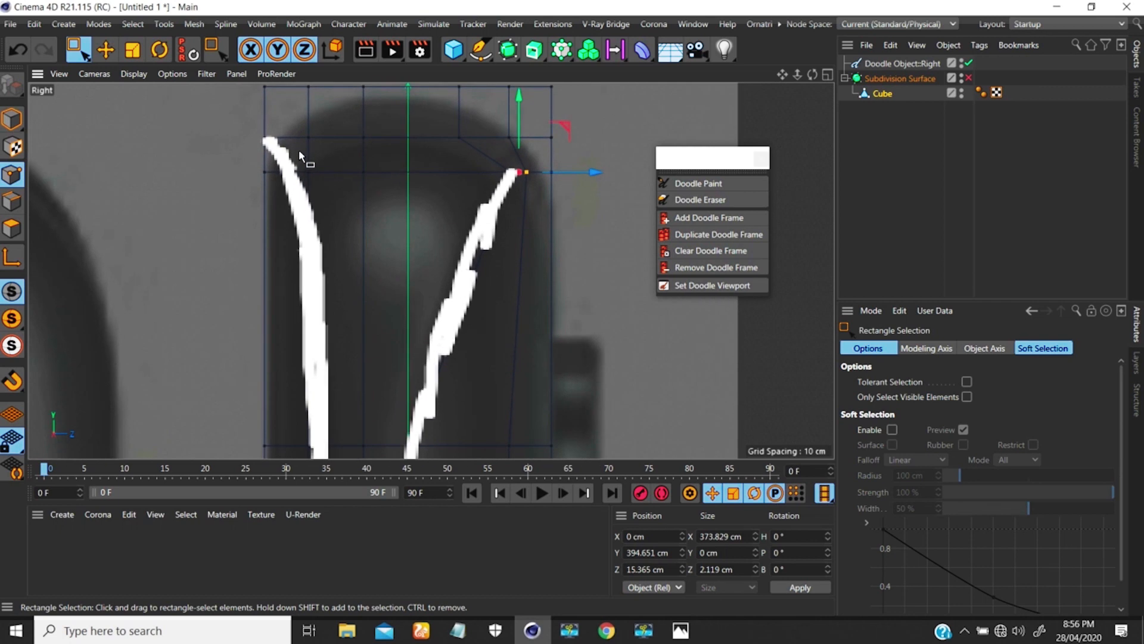
scroll(521, 266, "up", 2)
scroll(450, 328, "up", 2)
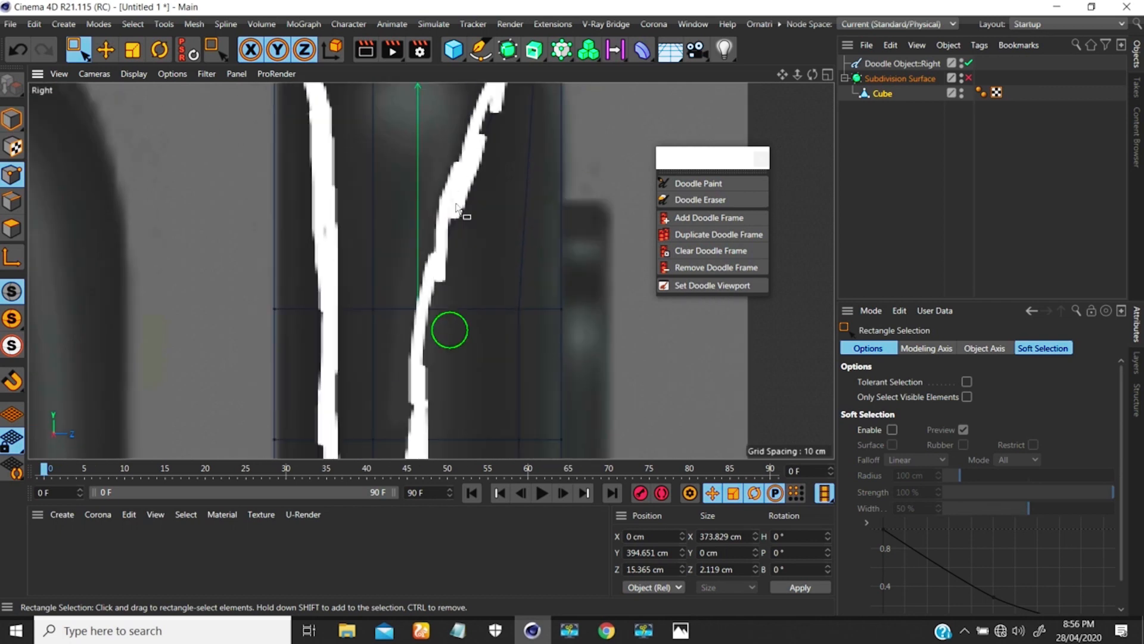
mouse_move(437, 310)
middle_mouse_down()
mouse_move(447, 145)
mouse_move(438, 230)
middle_mouse_up()
scroll(438, 230, "down", 5)
middle_click_drag(430, 268, 414, 182, "alt")
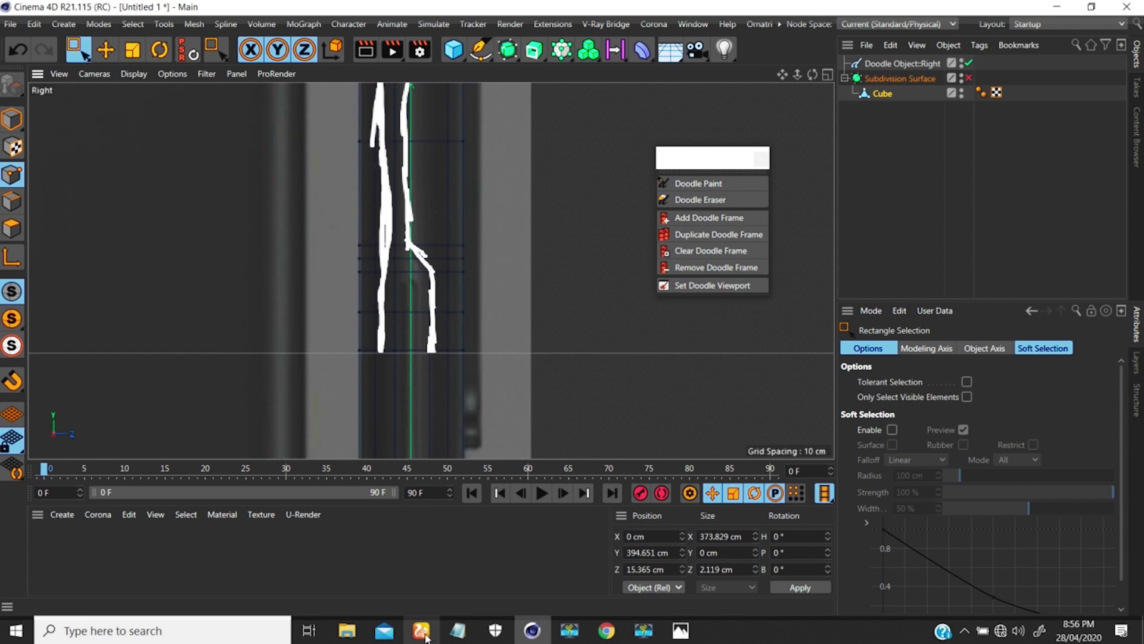
- Select the edge loop along the rear guide line and examine how it follows the line from the bend to the upper tip
scroll(440, 233, "up", 3)
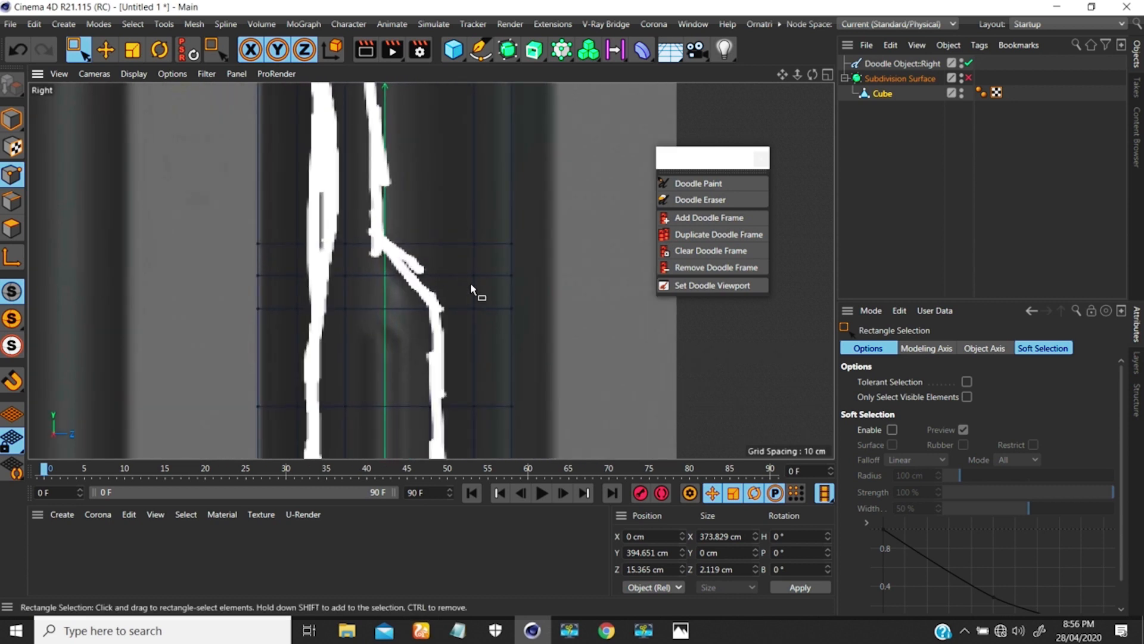
right_click(441, 316)
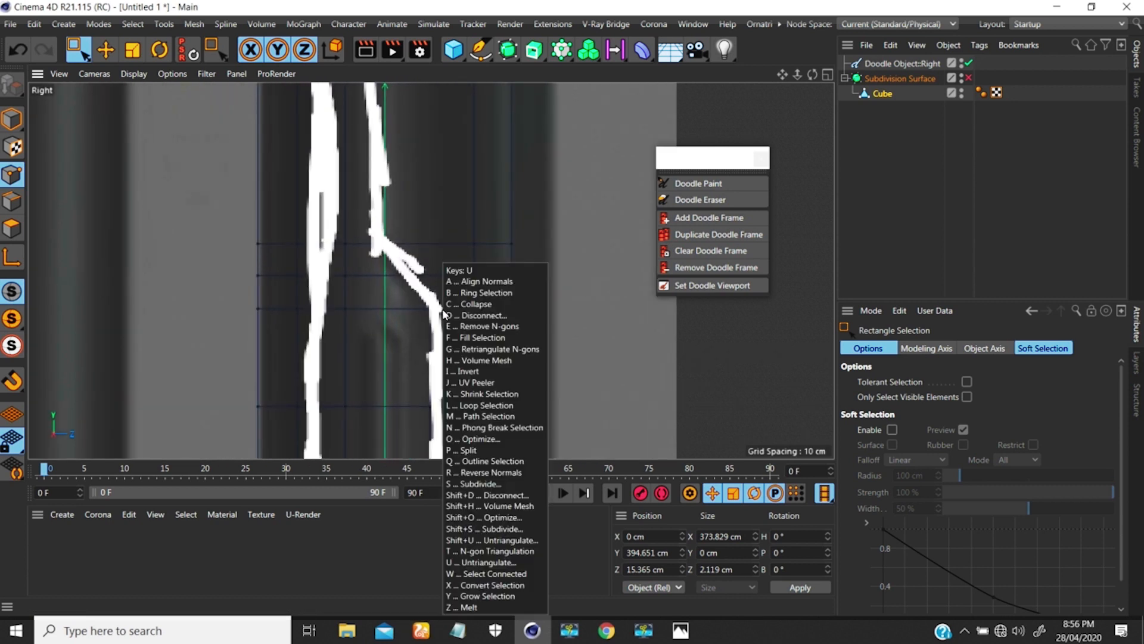
left_click(459, 295)
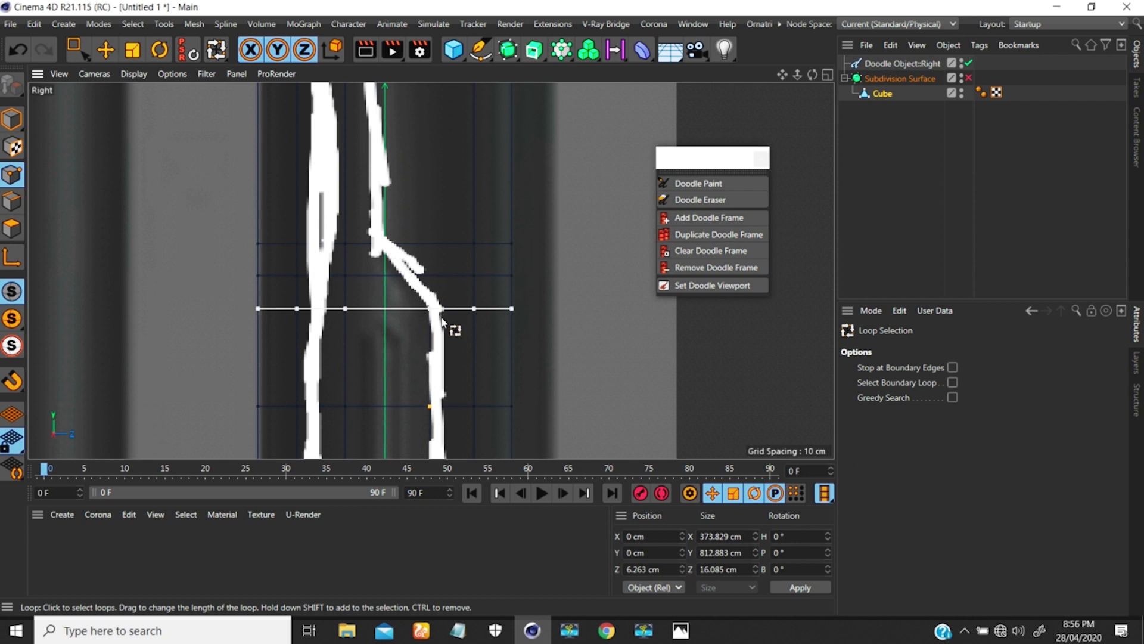
left_click(12, 201)
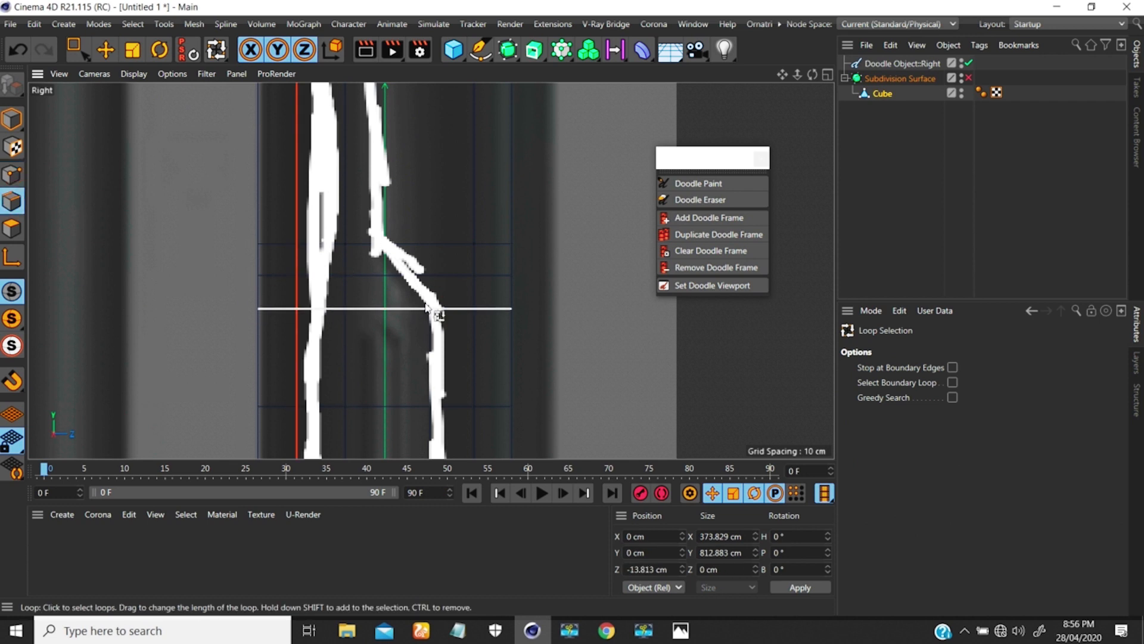
left_click(425, 314)
scroll(420, 327, "down", 5)
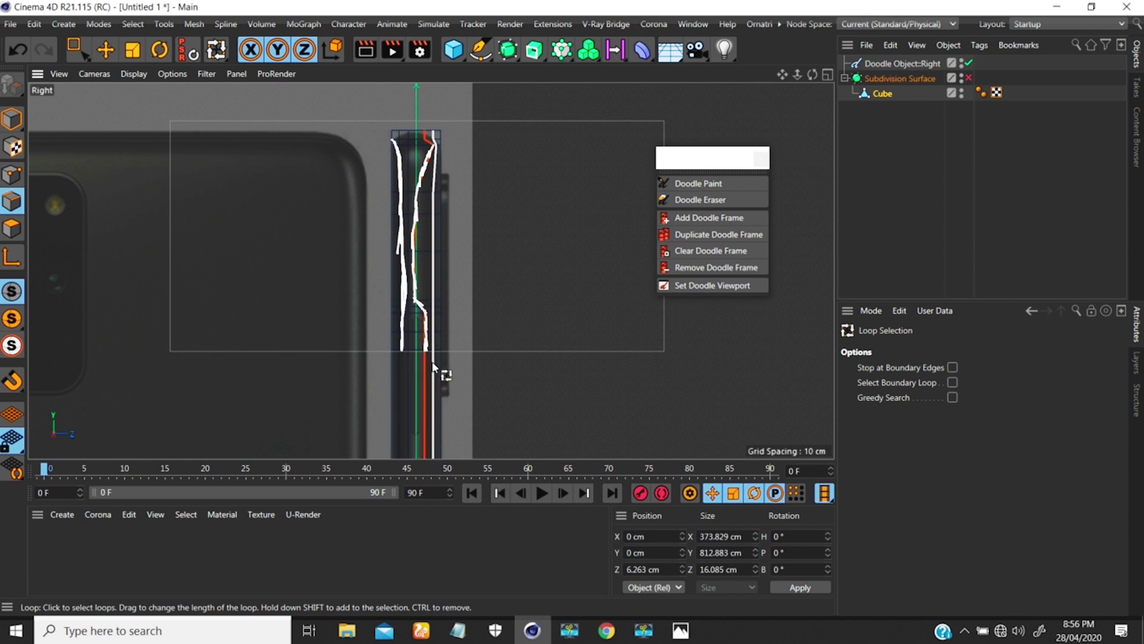
scroll(442, 358, "up", 5)
middle_click_drag(442, 335, 432, 268, "alt")
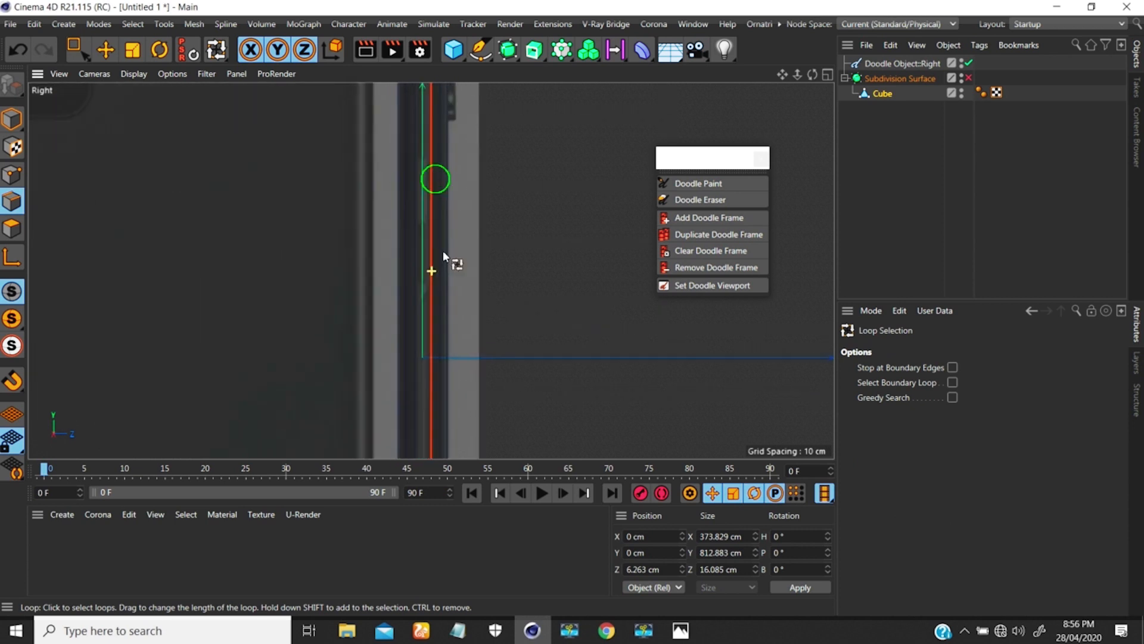
middle_click_drag(425, 90, 430, 327, "alt")
mouse_move(406, 168)
right_mouse_down("alt")
mouse_move(428, 113)
mouse_move(442, 115)
right_mouse_up("alt")
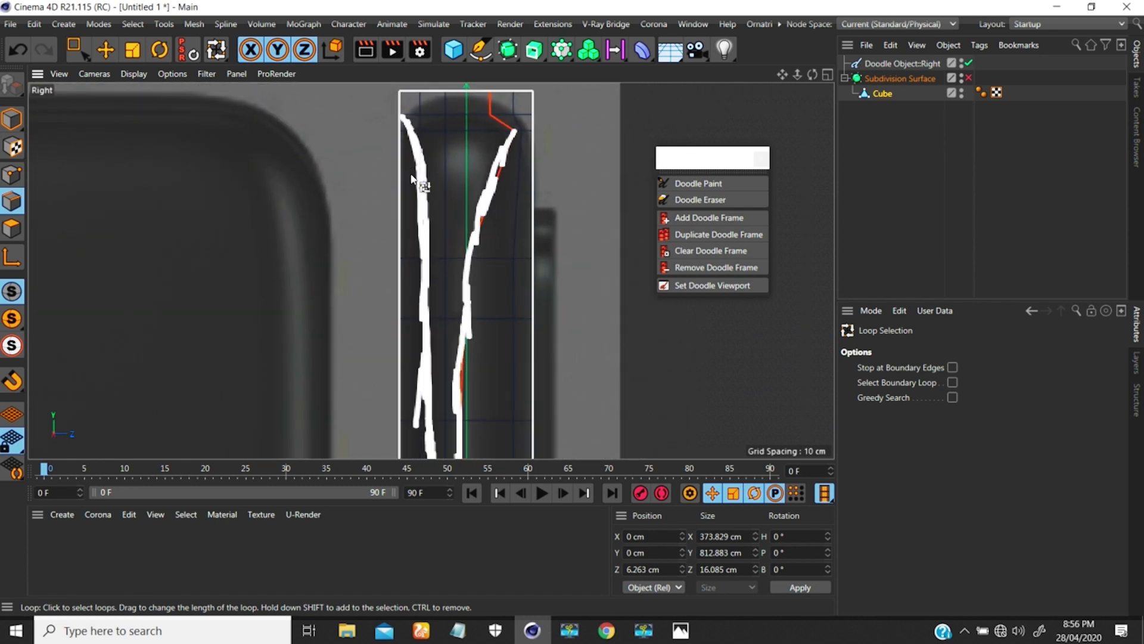
right_click_drag(409, 120, 446, 106, "alt")
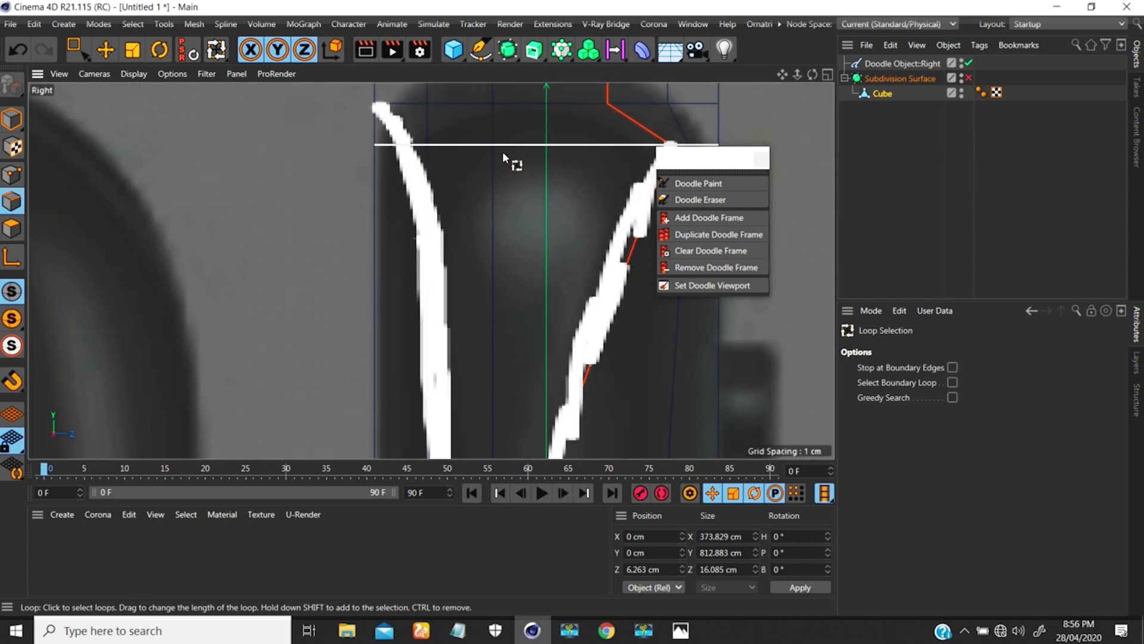
- Move the front-line points on the two crosswise cuts below the upper end toward the front guide line, the lower ones to Z about -13.2 cm
key("0")
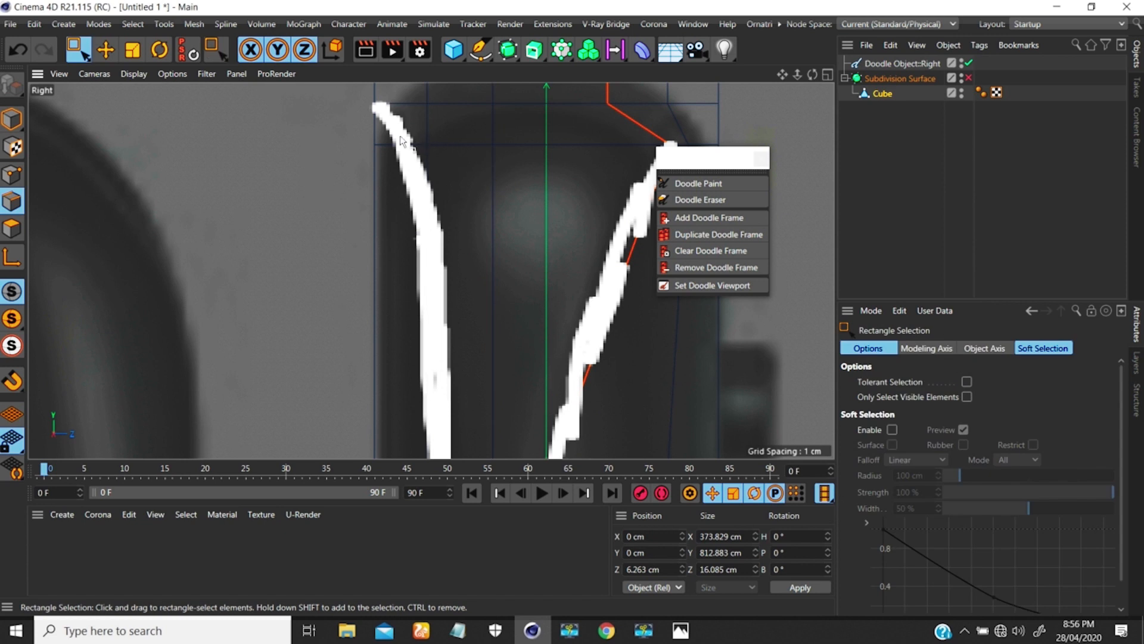
mouse_move(416, 125)
left_mouse_down()
mouse_move(454, 161)
mouse_move(431, 169)
left_mouse_up()
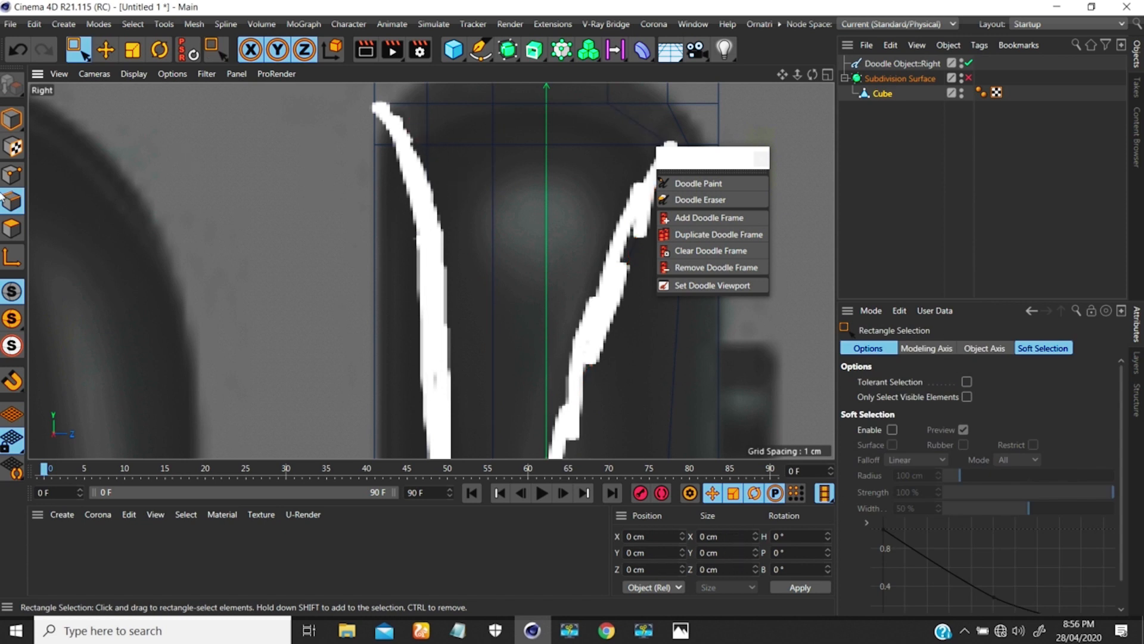
left_click(12, 174)
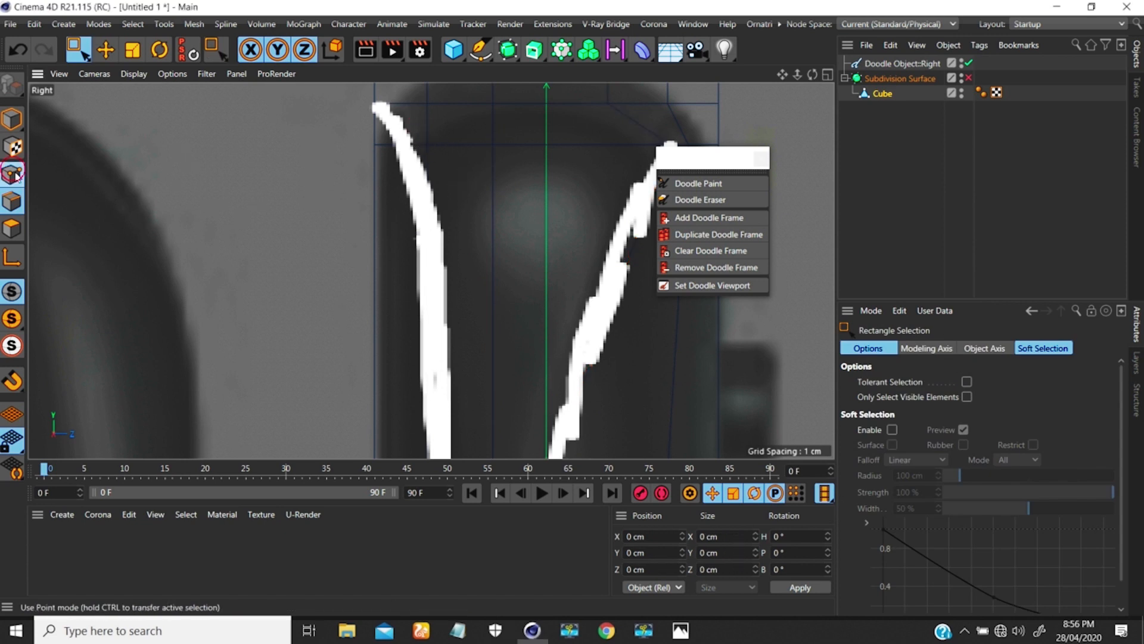
left_click_drag(412, 127, 472, 202)
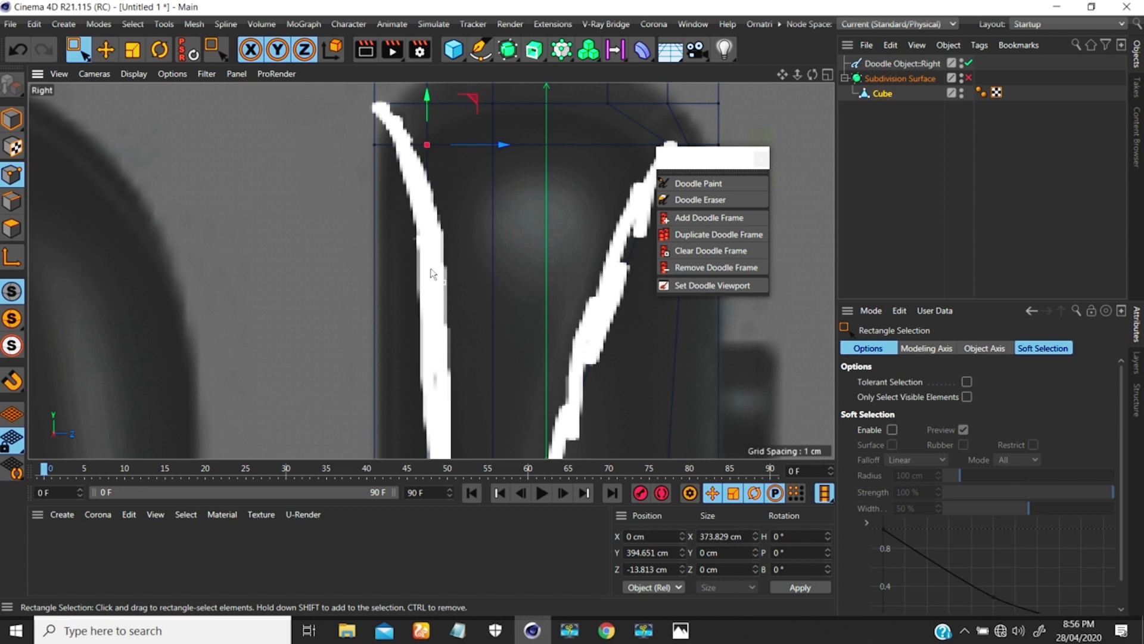
left_click(416, 224)
scroll(451, 335, "down", 5)
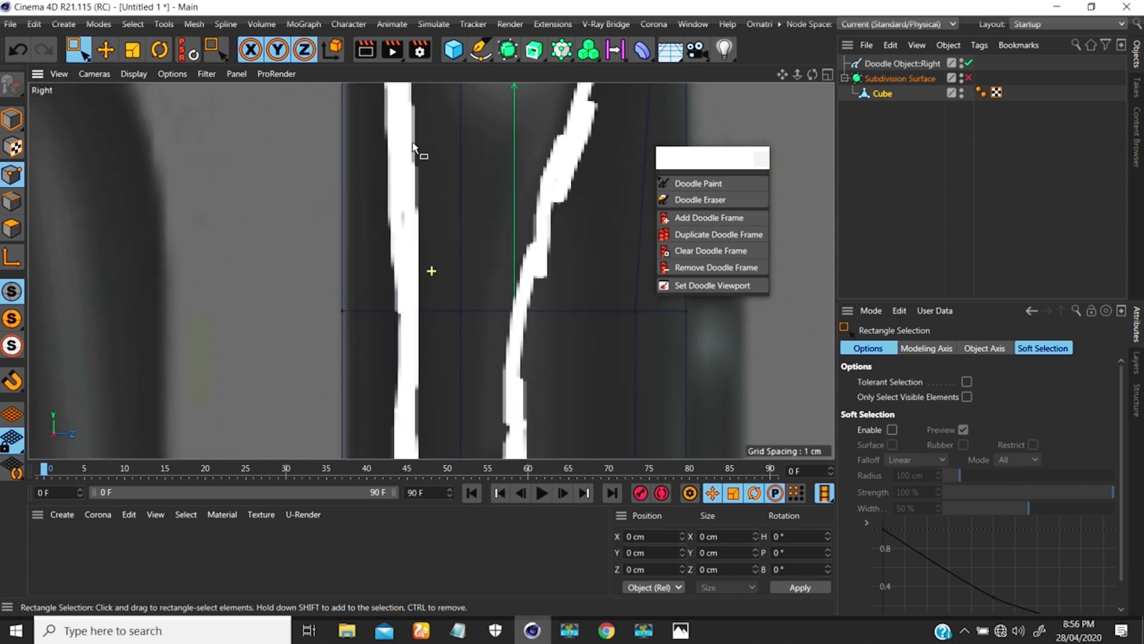
left_click_drag(391, 245, 442, 327)
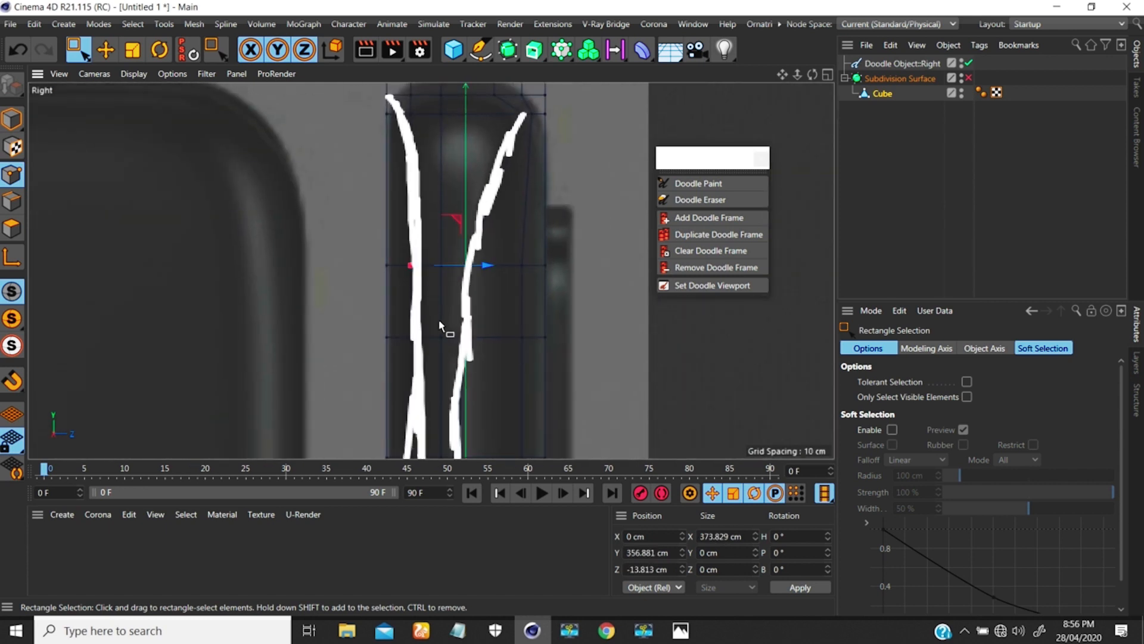
left_click_drag(452, 263, 456, 264)
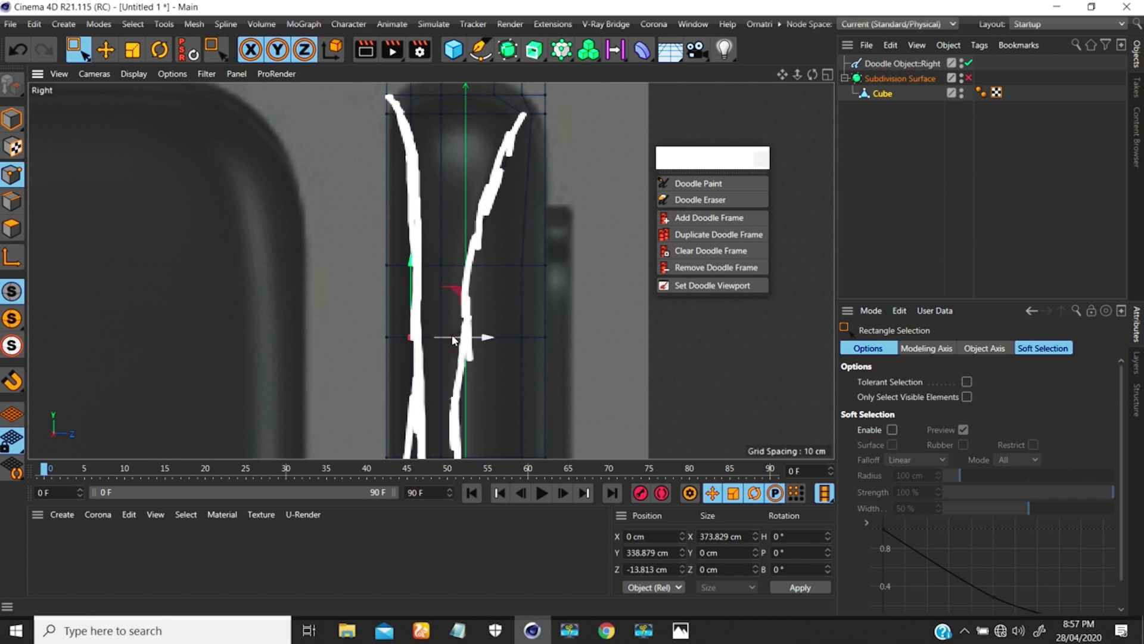
- Move the front-line points on the next two cuts down onto the front guide line, to Z about -11.7 cm and -10.8 cm
middle_click_drag(455, 342, 419, 213, "alt")
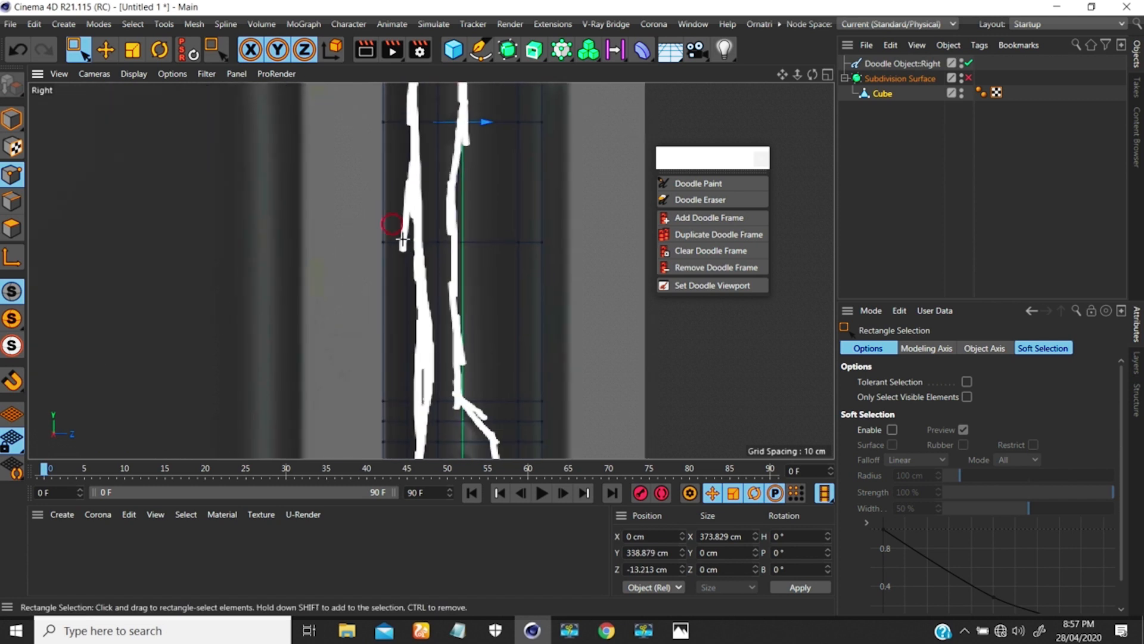
left_click_drag(468, 239, 475, 240)
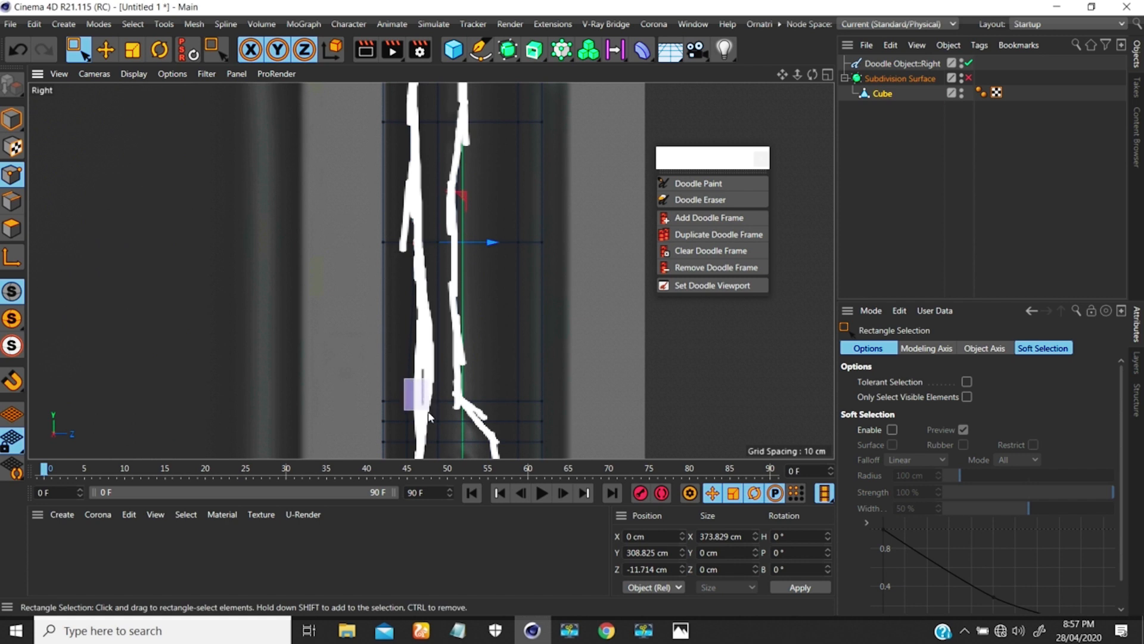
left_click_drag(429, 413, 437, 418)
middle_click_drag(440, 378, 430, 377, "alt")
left_click_drag(379, 214, 421, 276)
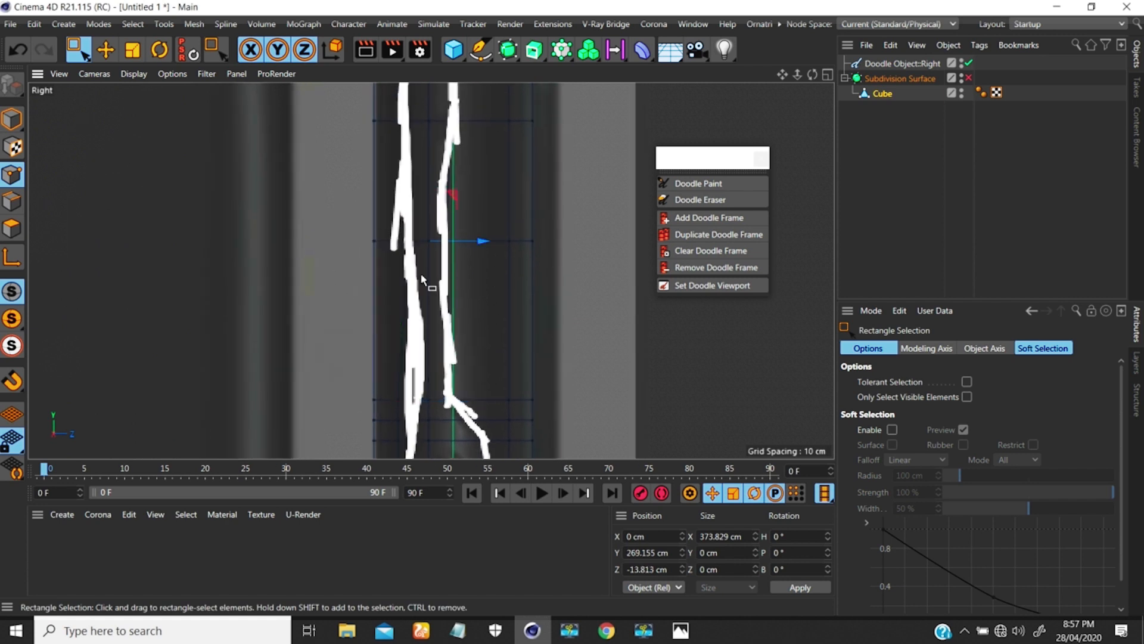
left_click_drag(390, 384, 484, 400)
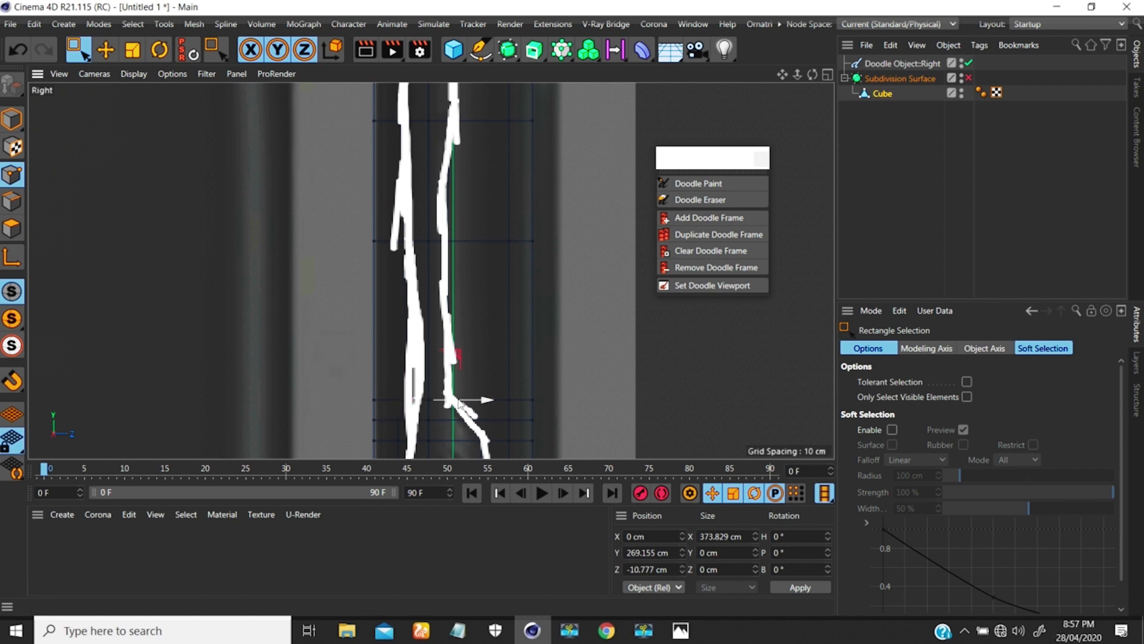
- Move the front-line points on the two closely spaced cuts beside the rear line's bend onto the front guide line, the lower ones to Z about -10.7 cm
scroll(432, 295, "up", 5)
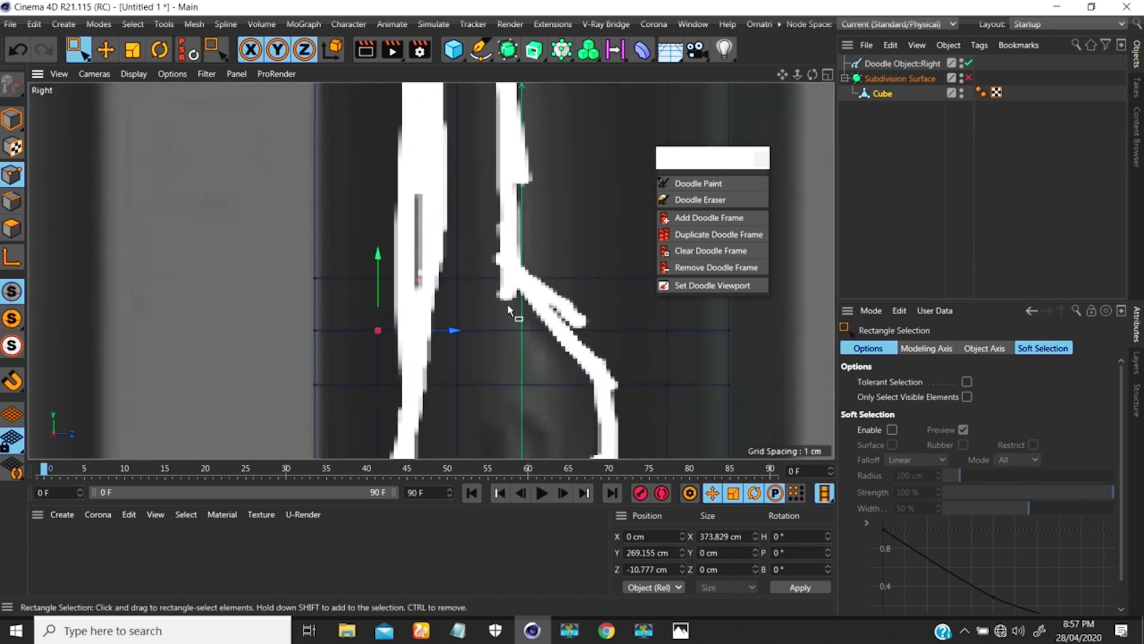
left_click_drag(455, 330, 482, 332)
left_click_drag(364, 370, 387, 396)
left_click_drag(462, 387, 492, 387)
- Move the front-line points on the last two cuts at the guide line's lower end onto it, to Z about -11.9 cm and -12.1 cm
middle_click_drag(434, 356, 458, 118, "alt")
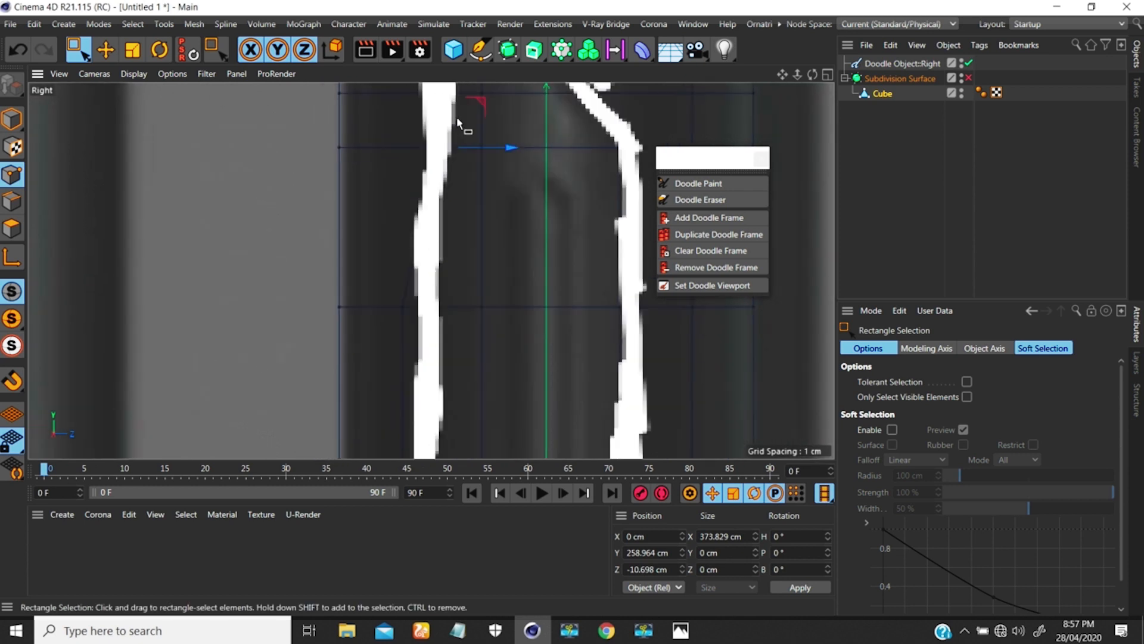
left_click_drag(414, 316, 491, 307)
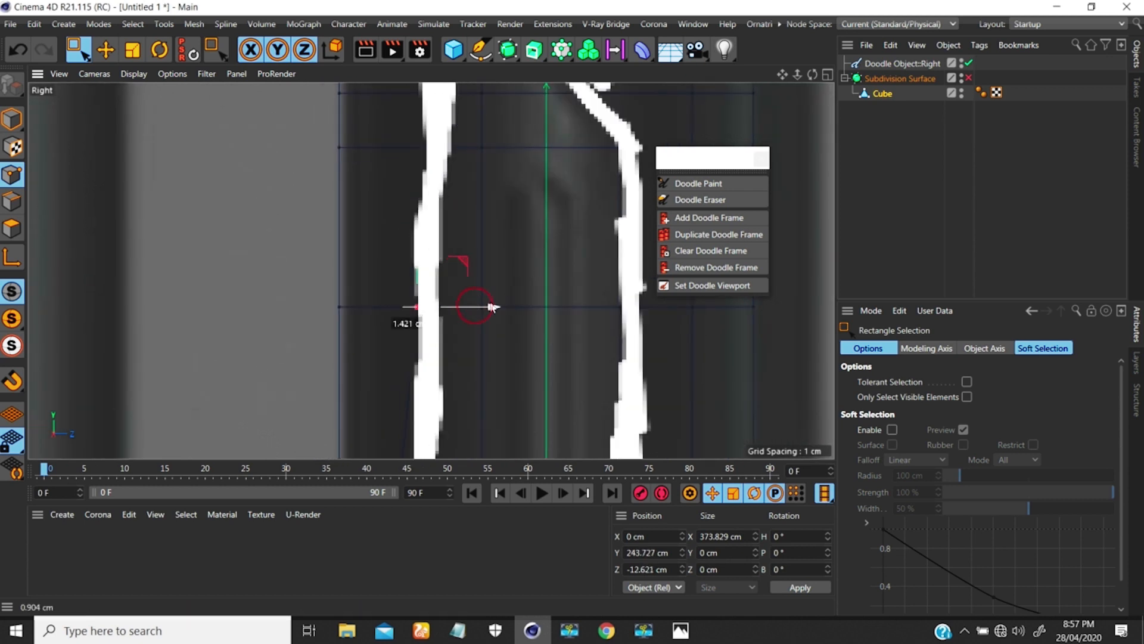
middle_click_drag(417, 393, 422, 203, "alt")
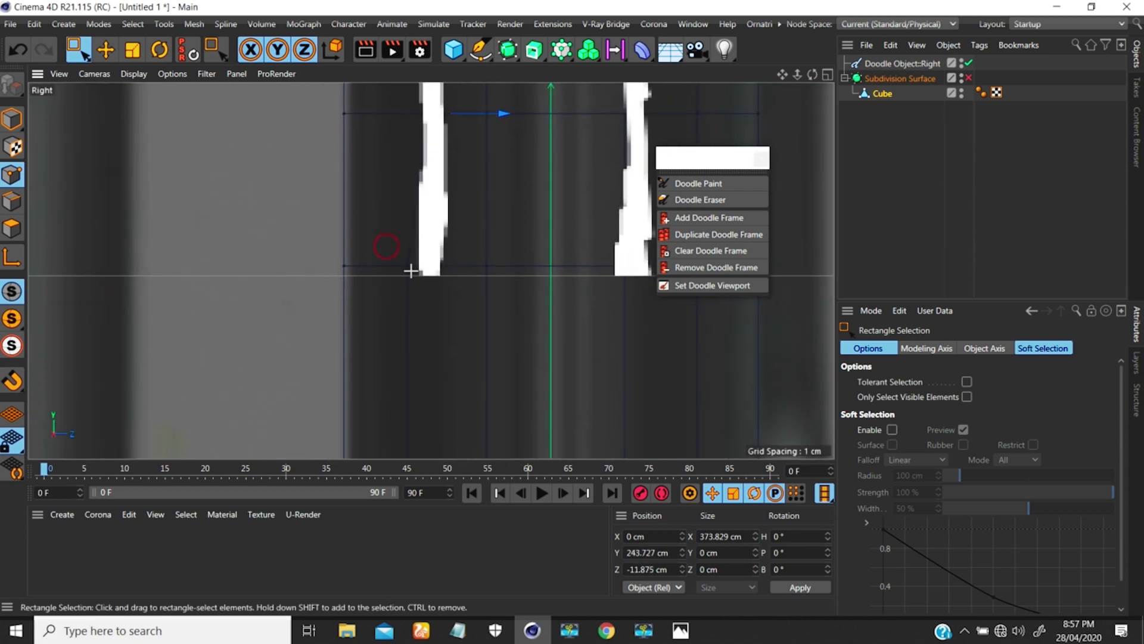
left_click_drag(411, 272, 411, 272)
left_click_drag(481, 263, 490, 267)
- Move the front-line points on the two cuts near the front guide line's upper tip onto the line, the upper ones to Z about -19.4 cm
scroll(421, 286, "down", 8)
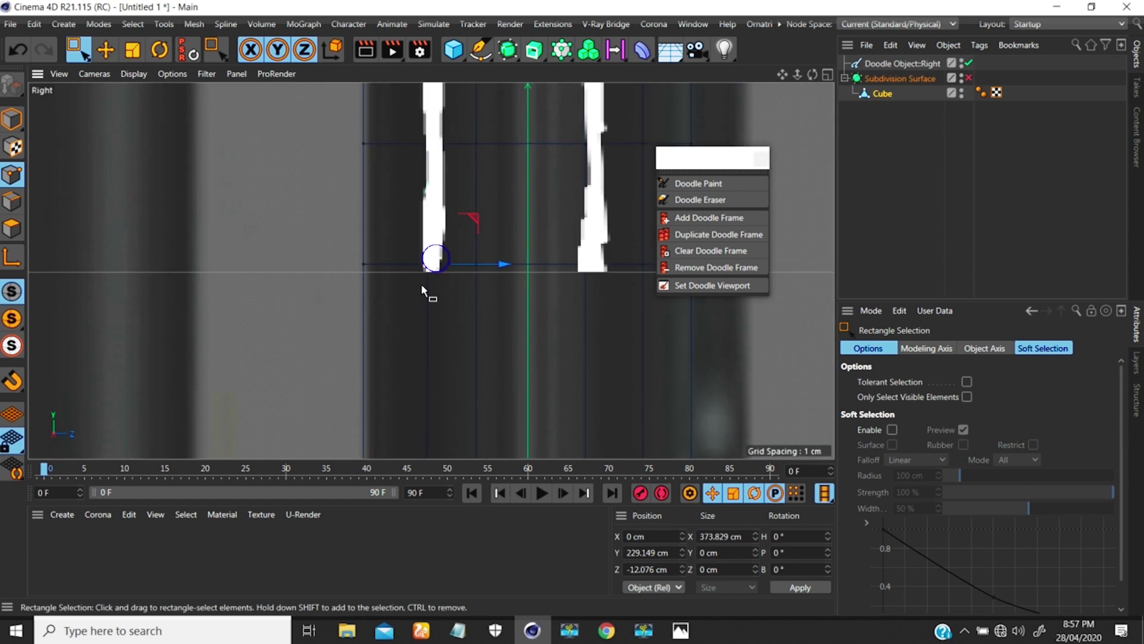
right_click_drag(406, 205, 442, 227, "alt")
middle_click_drag(448, 349, 439, 270, "alt")
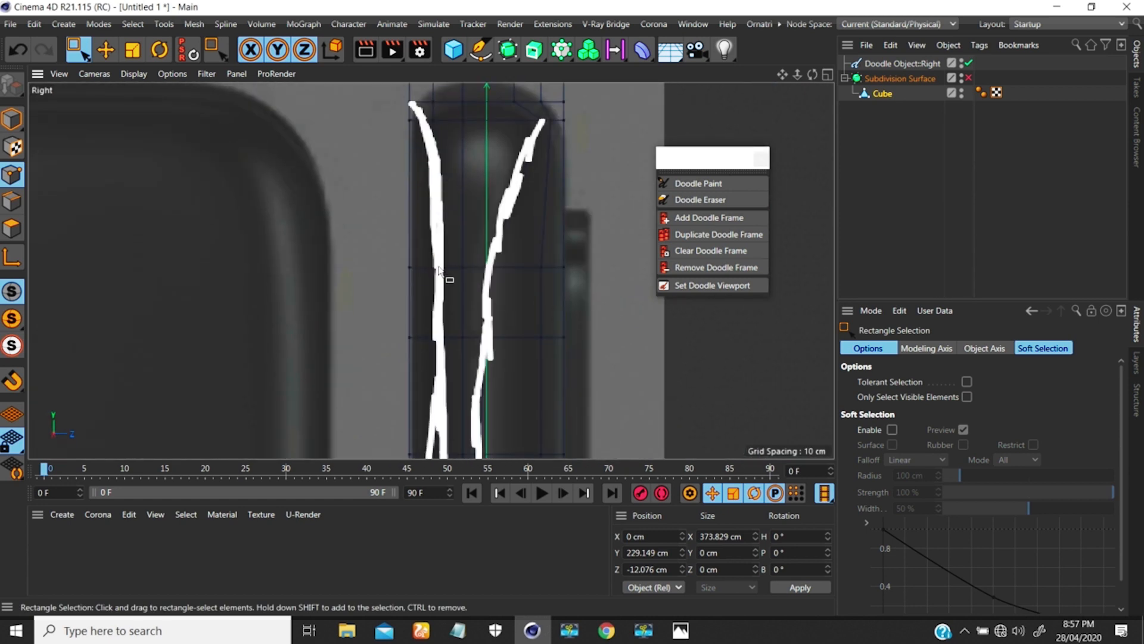
left_click_drag(424, 256, 442, 283)
middle_click_drag(435, 245, 447, 342, "alt")
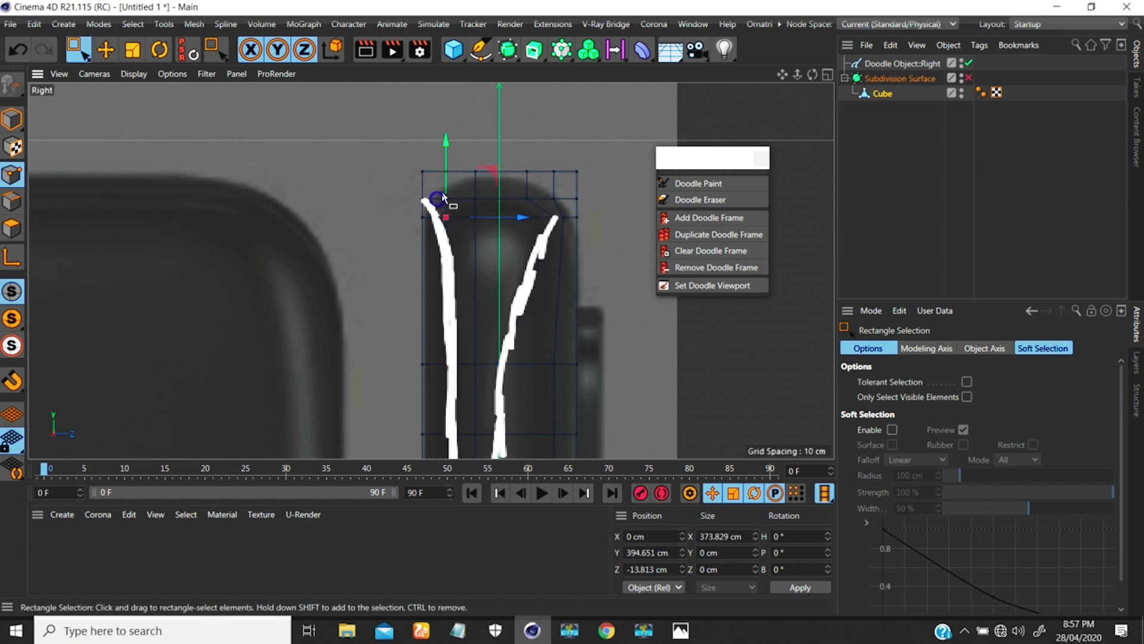
scroll(442, 194, "up", 4)
left_click_drag(517, 262, 473, 269)
mouse_move(449, 184)
left_mouse_down()
mouse_move(498, 215)
mouse_move(483, 196)
mouse_move(450, 198)
left_mouse_up()
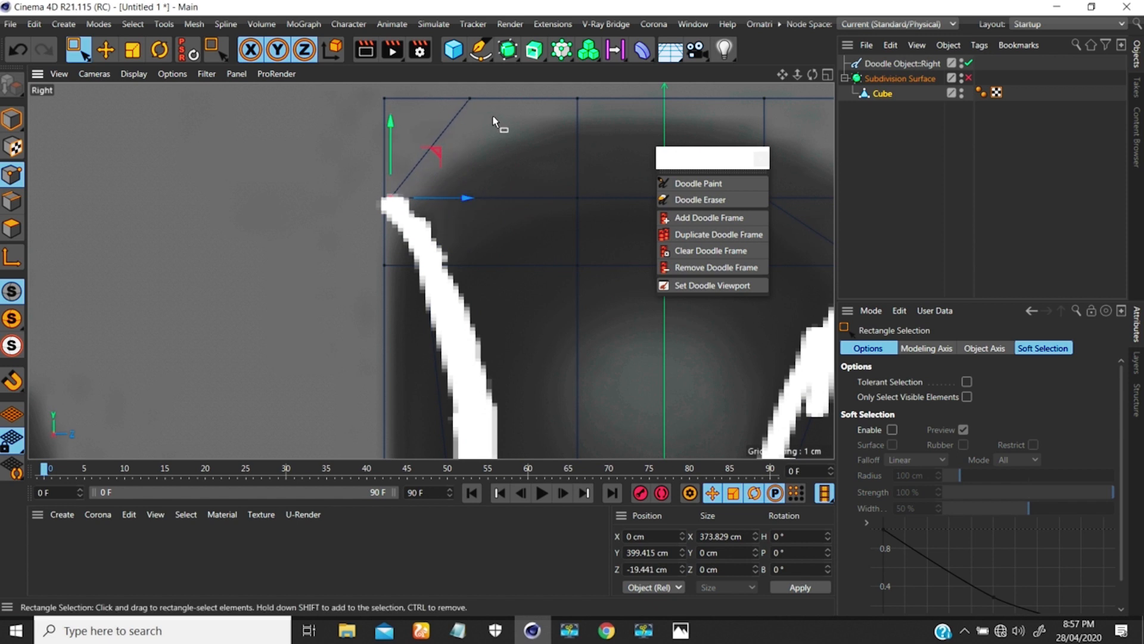
- Move the front-line points on the body's top edge out above the front guide line's tip, to Z about -19.4 cm
left_click_drag(492, 117, 462, 92)
middle_click_drag(471, 139, 495, 230, "alt")
left_click_drag(549, 189, 478, 192)
- Move the rear loops' points on the top edge and the cut below it outward above the rear line's tip, the inner top ones to Z about 14.2 cm
scroll(448, 217, "down", 3)
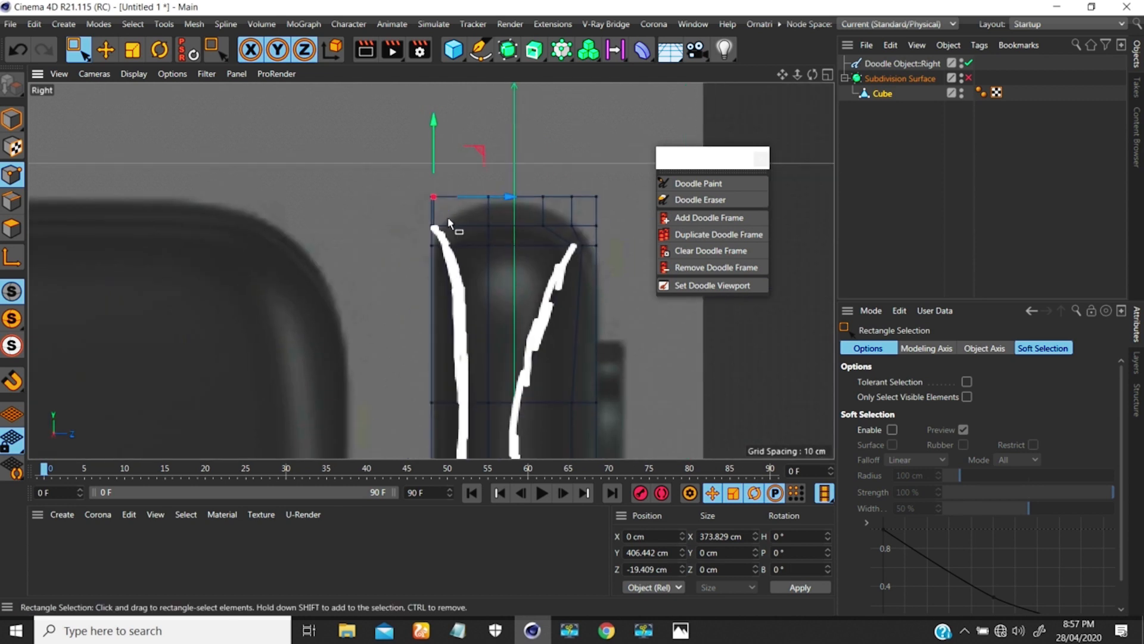
scroll(448, 216, "up", 8)
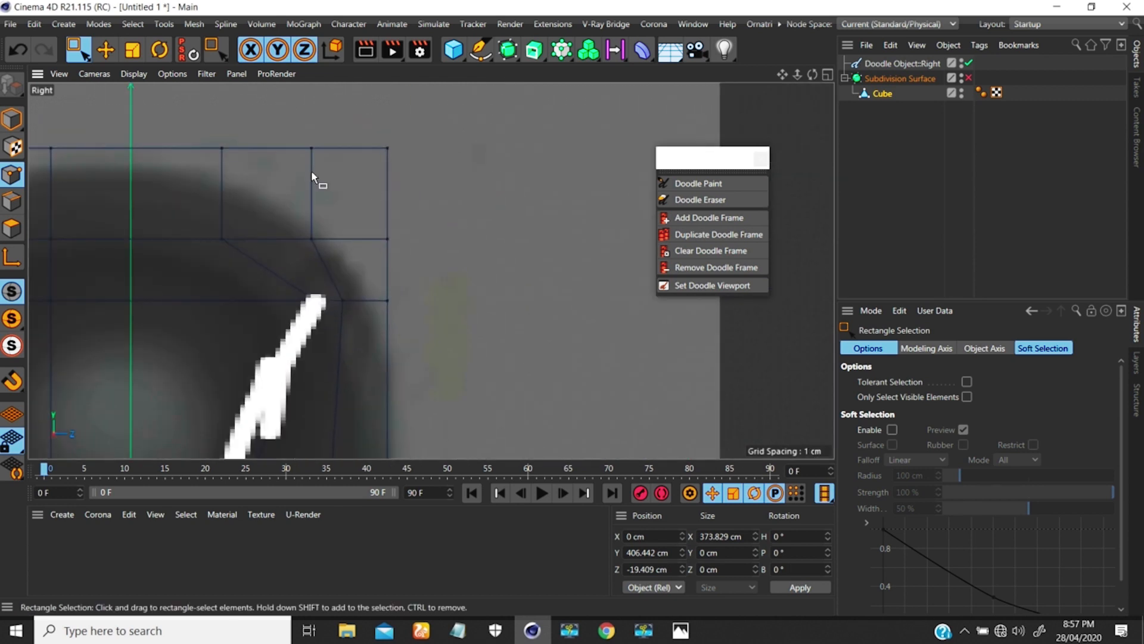
left_click_drag(288, 123, 341, 257)
left_click_drag(376, 193, 408, 192)
left_click_drag(208, 223, 392, 239)
left_click_drag(198, 131, 340, 148)
- Examine the reshaped edge loops on the body's upper end and side in the perspective view
scroll(292, 295, "down", 5)
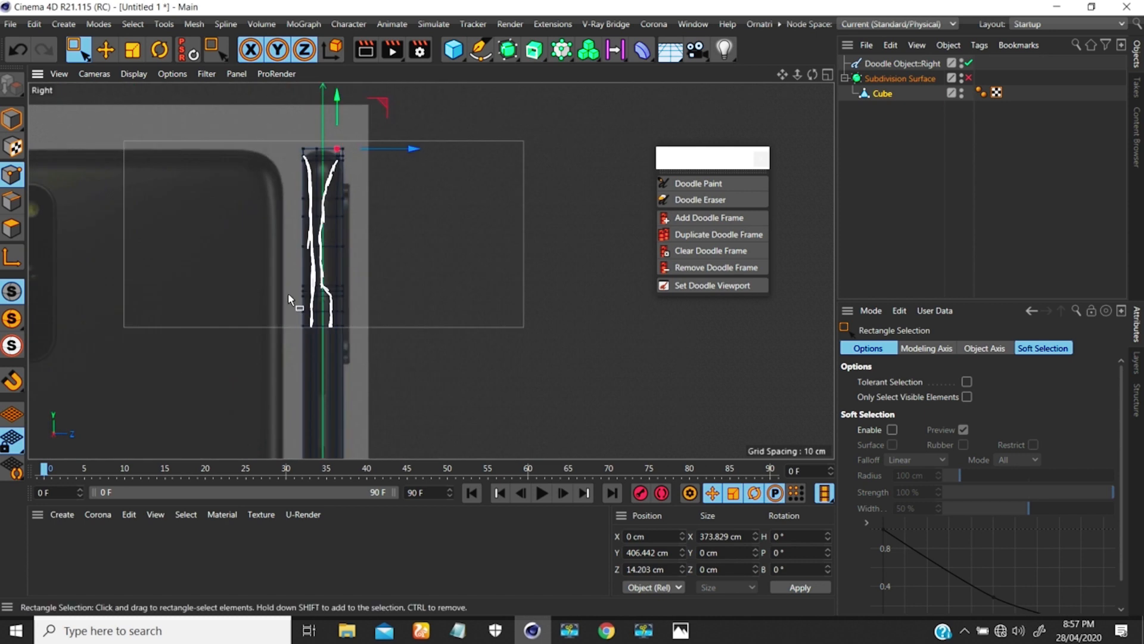
key("F1")
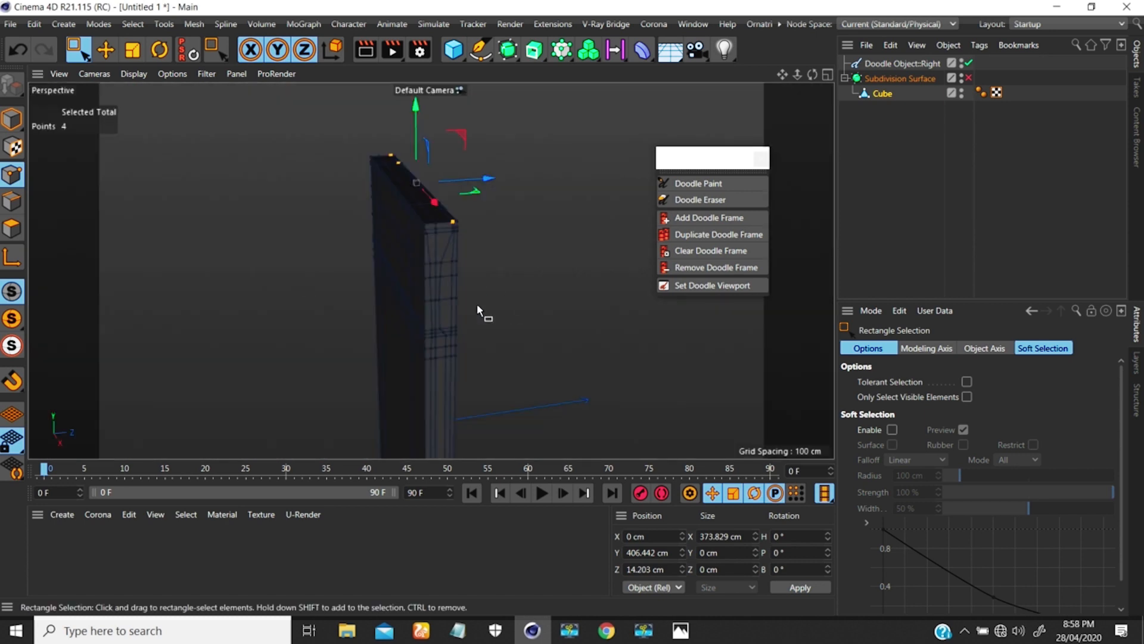
left_click_drag(411, 286, 424, 228, "alt")
right_click_drag(424, 227, 459, 221, "alt")
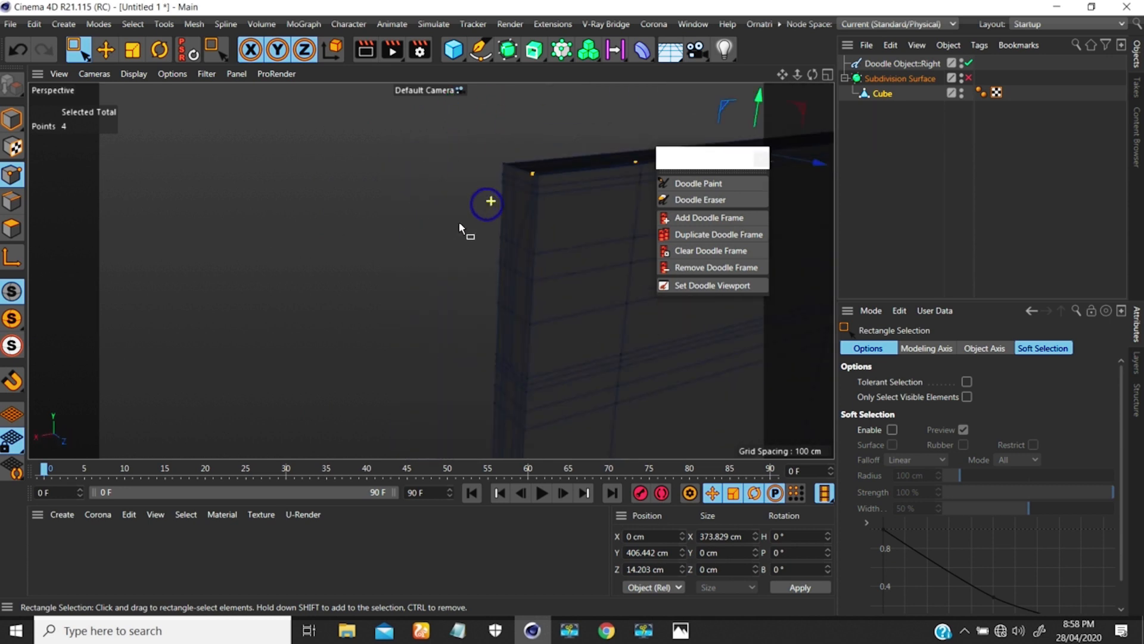
left_click_drag(509, 205, 516, 165, "alt")
middle_click_drag(552, 130, 551, 156, "alt")
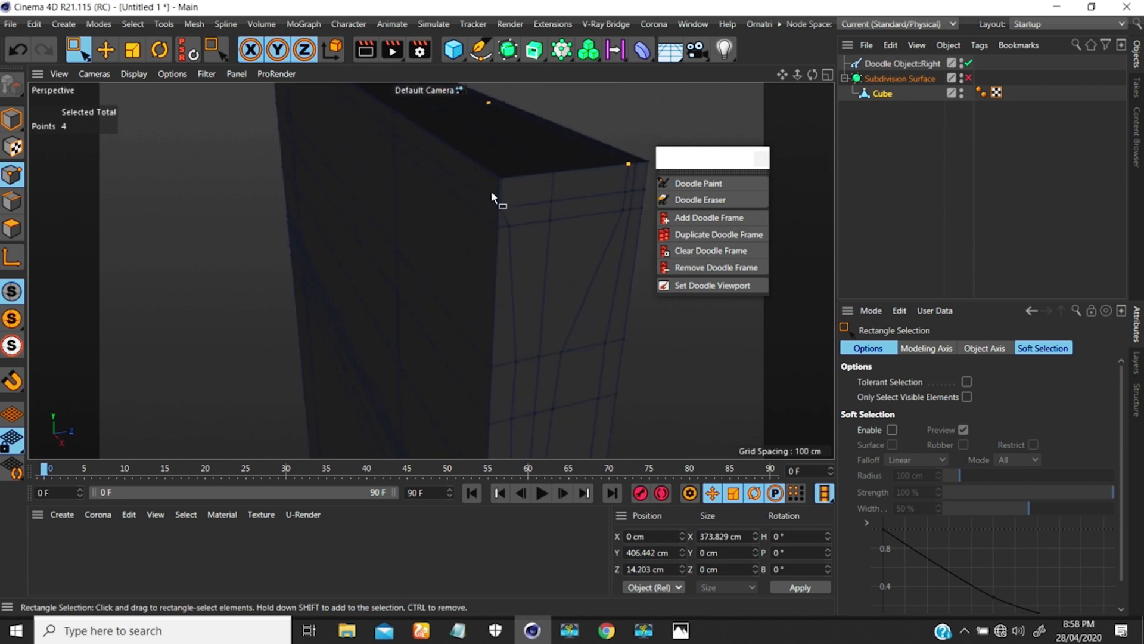
right_click_drag(493, 186, 576, 115, "alt")
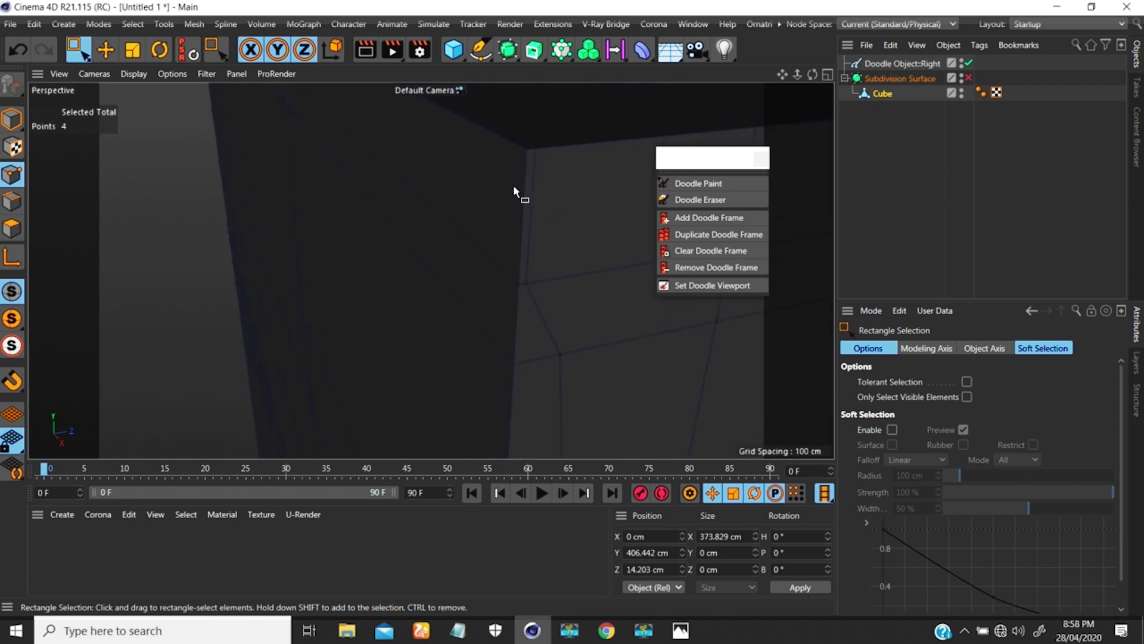
left_click_drag(467, 352, 430, 183, "alt")
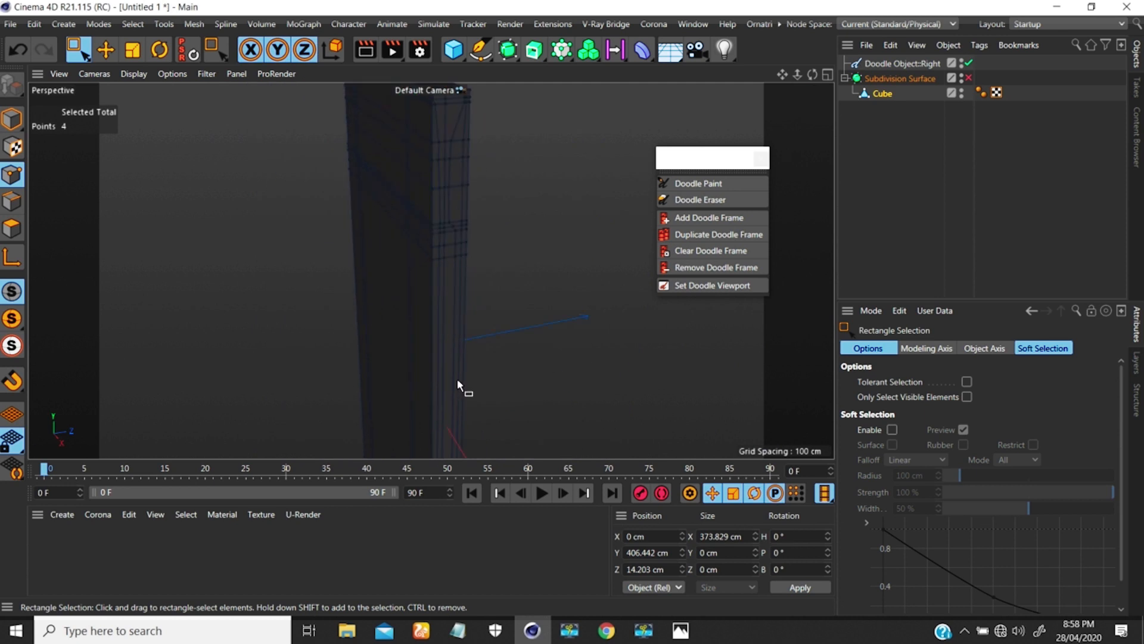
- Delete the doodle object holding the guide lines for the upper part of the side profile
left_click_drag(437, 241, 448, 275, "alt")
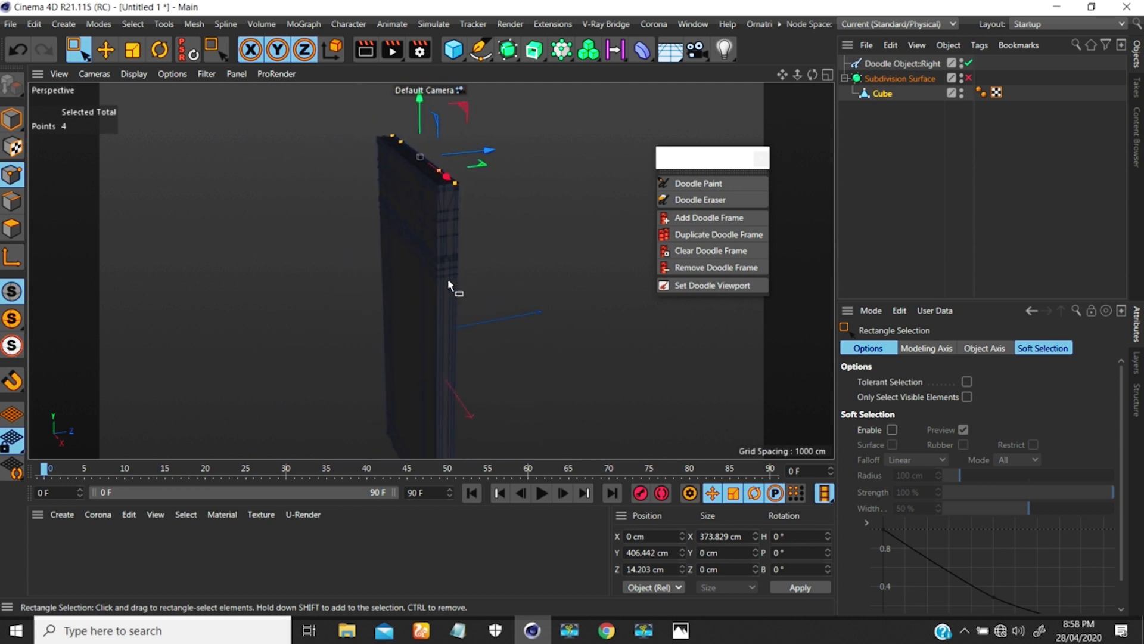
key("F4")
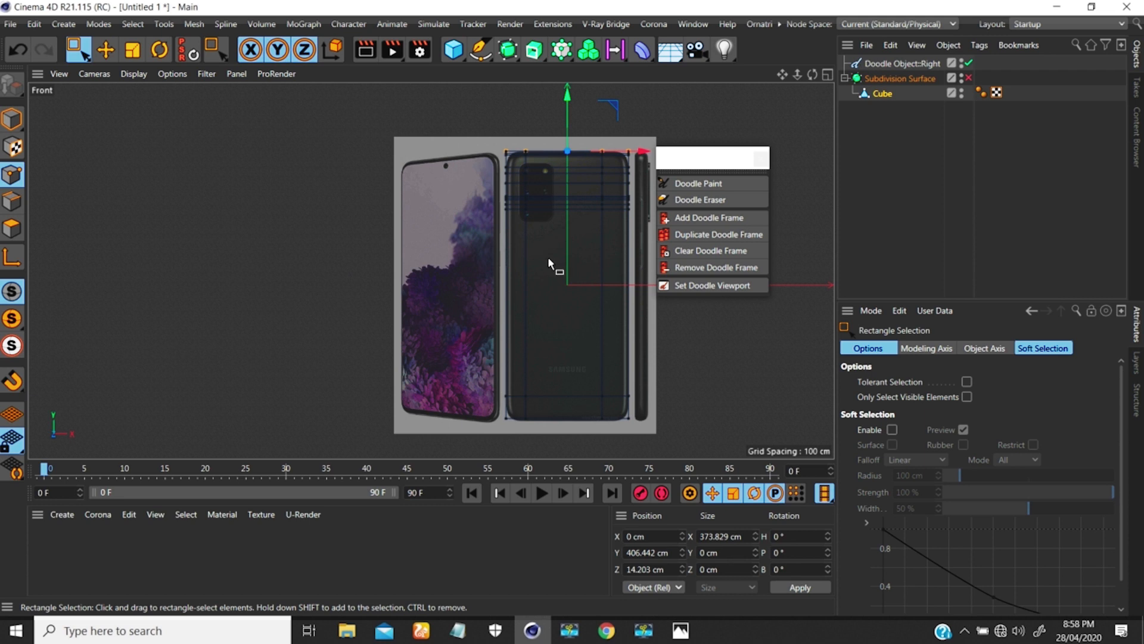
key("F3")
scroll(302, 310, "up", 4)
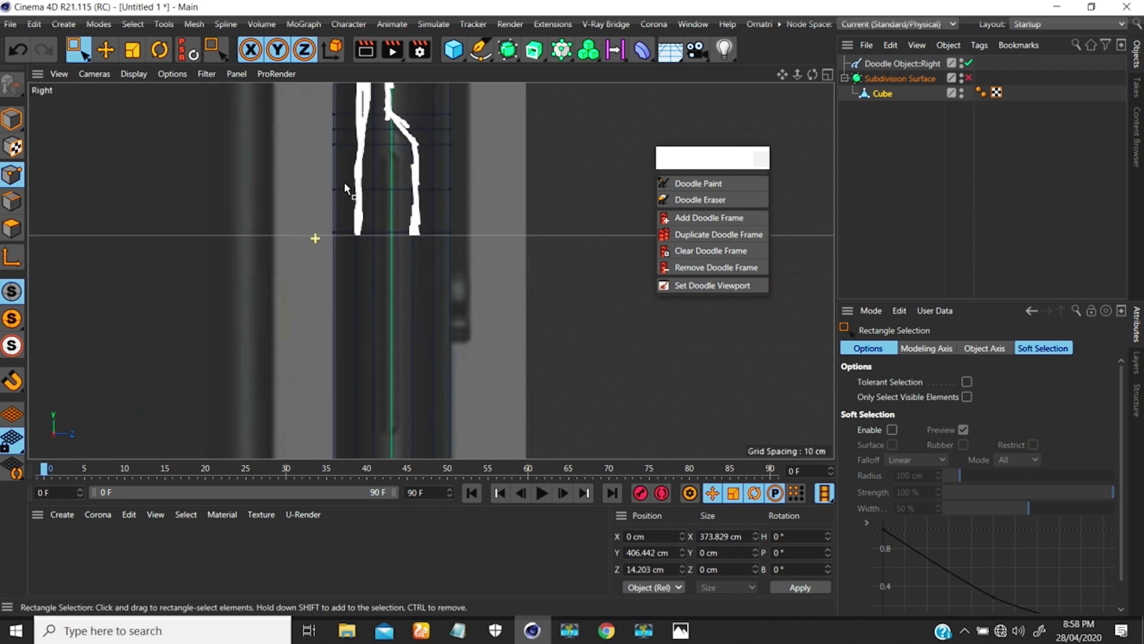
left_click(877, 66)
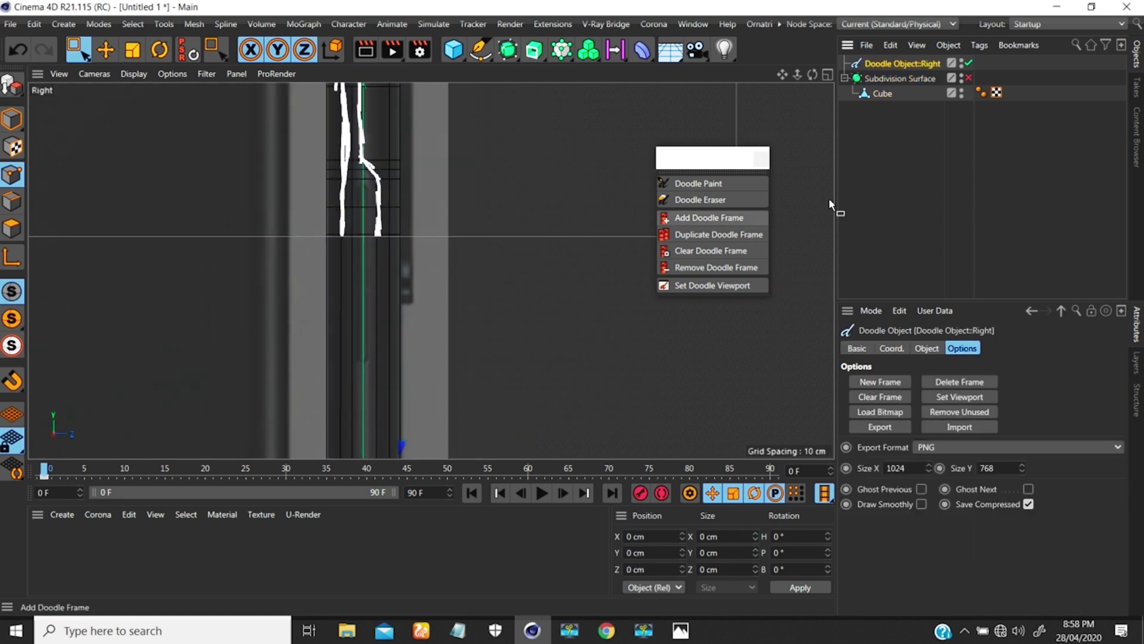
key("Delete")
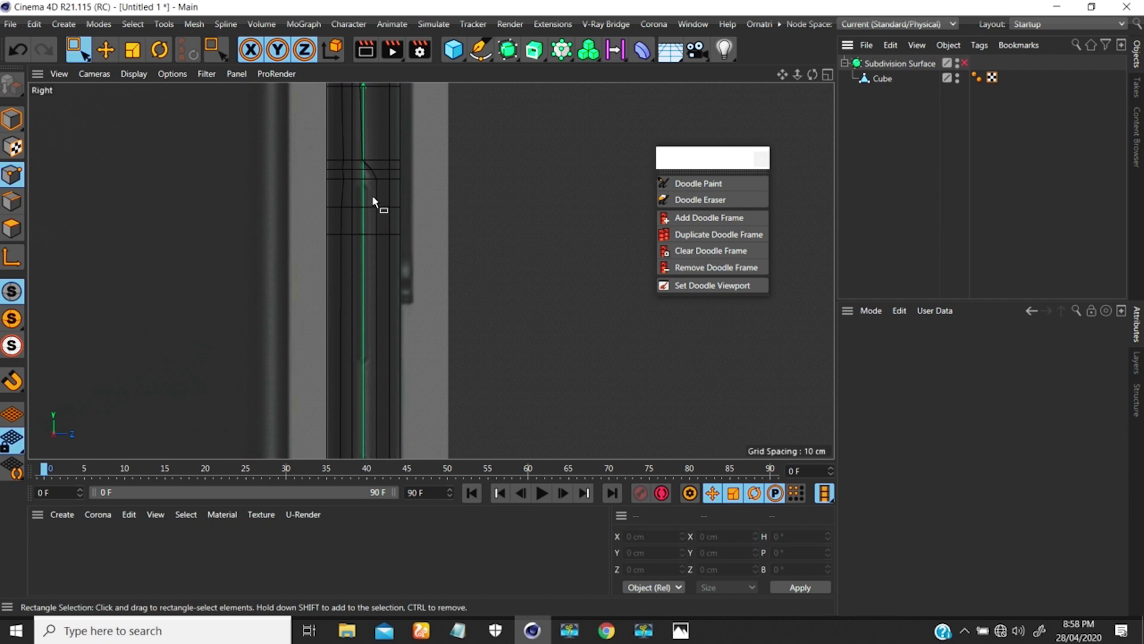
- Set the right view's background picture transparency to 25 % so the phone's side profile shows clearly
left_click(884, 63)
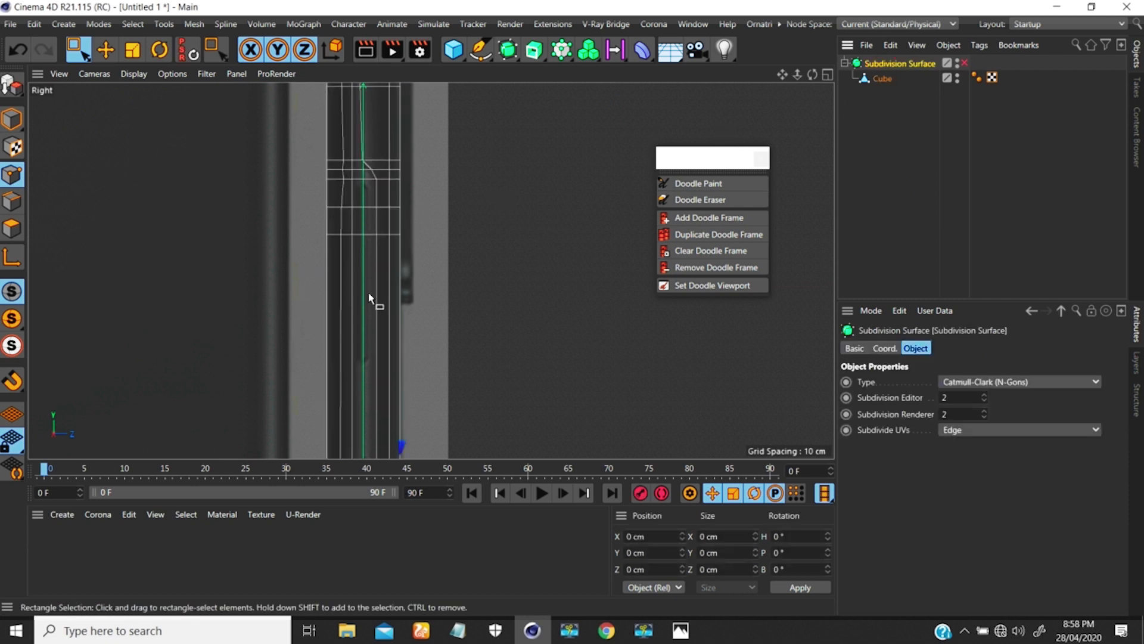
key("shift+v")
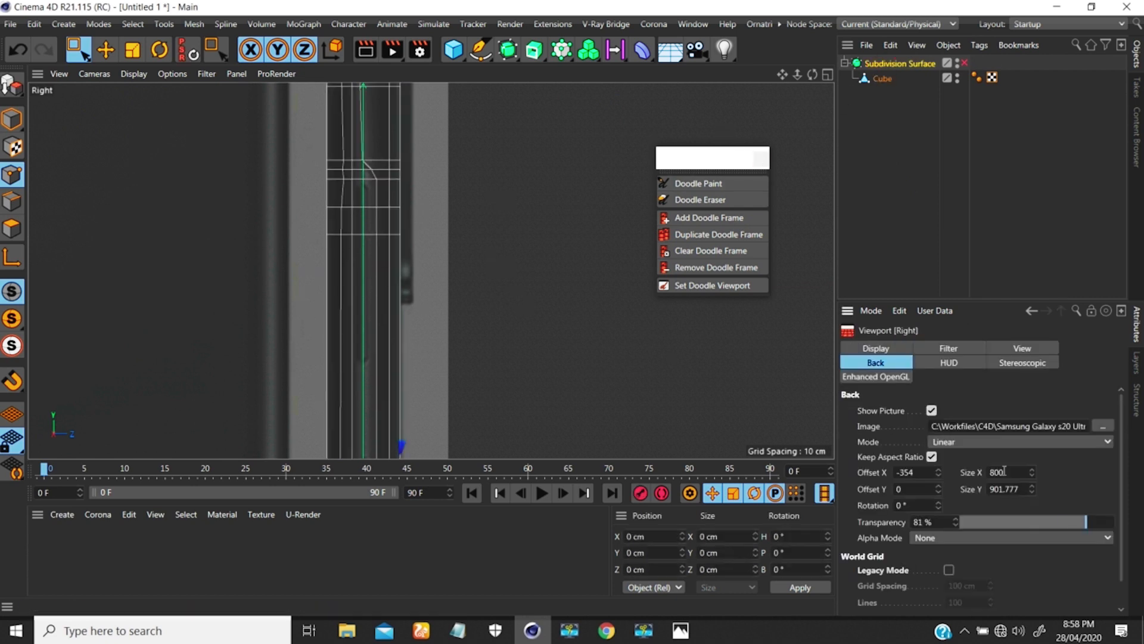
left_click_drag(1057, 522, 1003, 524)
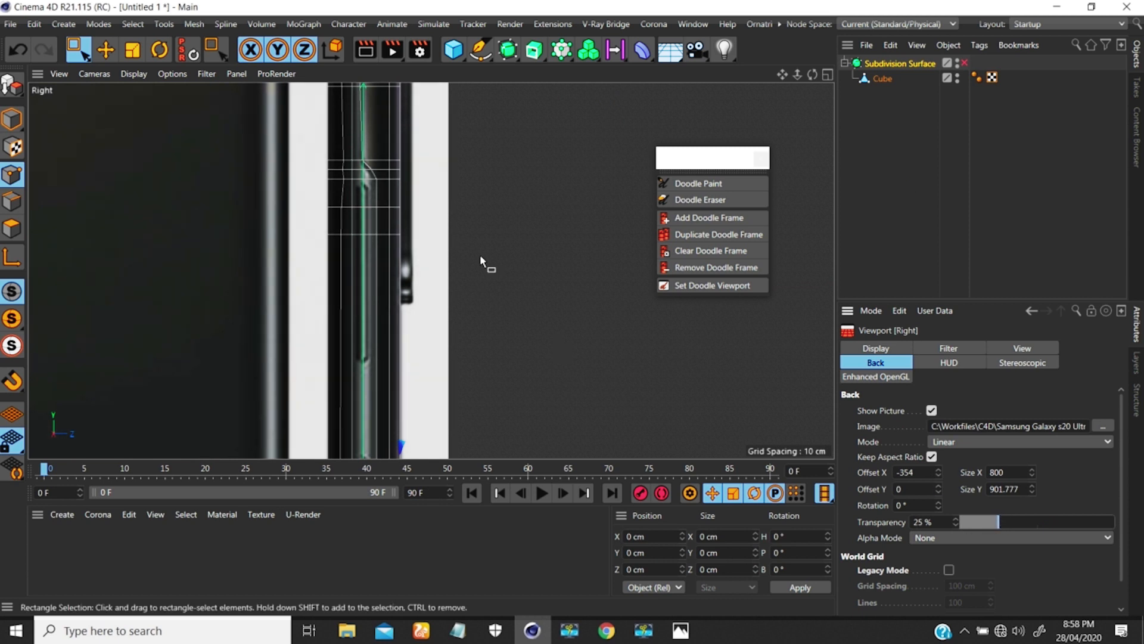
- Use Doodle Paint in the right view to trace the rear guide line down the lower half of the phone's side profile
left_click(670, 183)
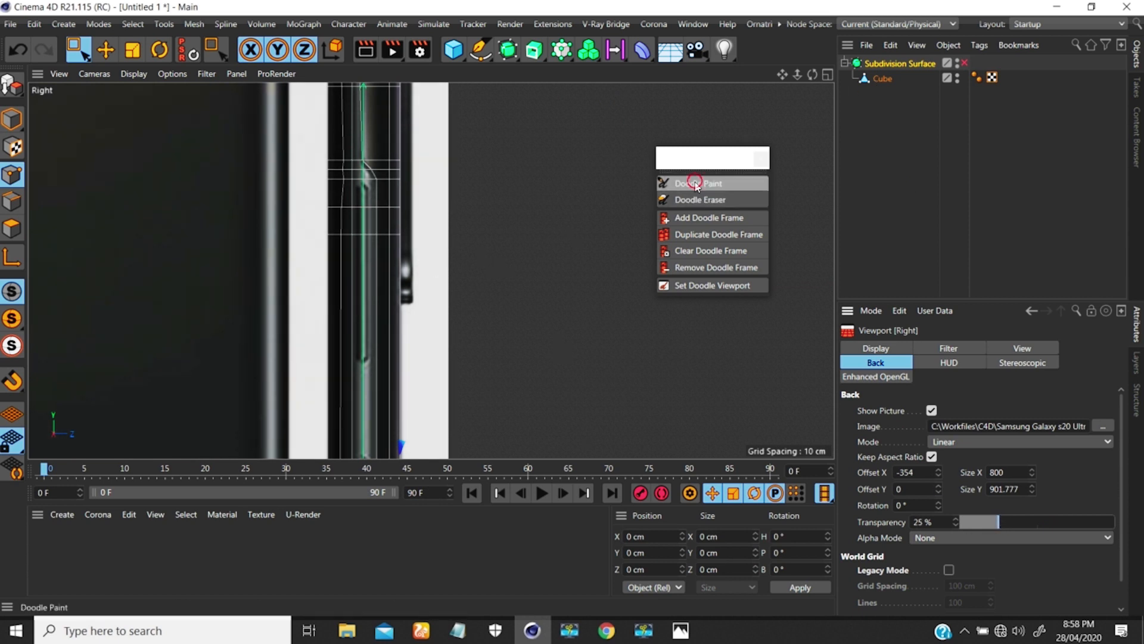
middle_click_drag(370, 260, 395, 205)
mouse_move(397, 214)
right_mouse_down("alt")
mouse_move(386, 255)
mouse_move(394, 194)
mouse_move(388, 218)
right_mouse_up("alt")
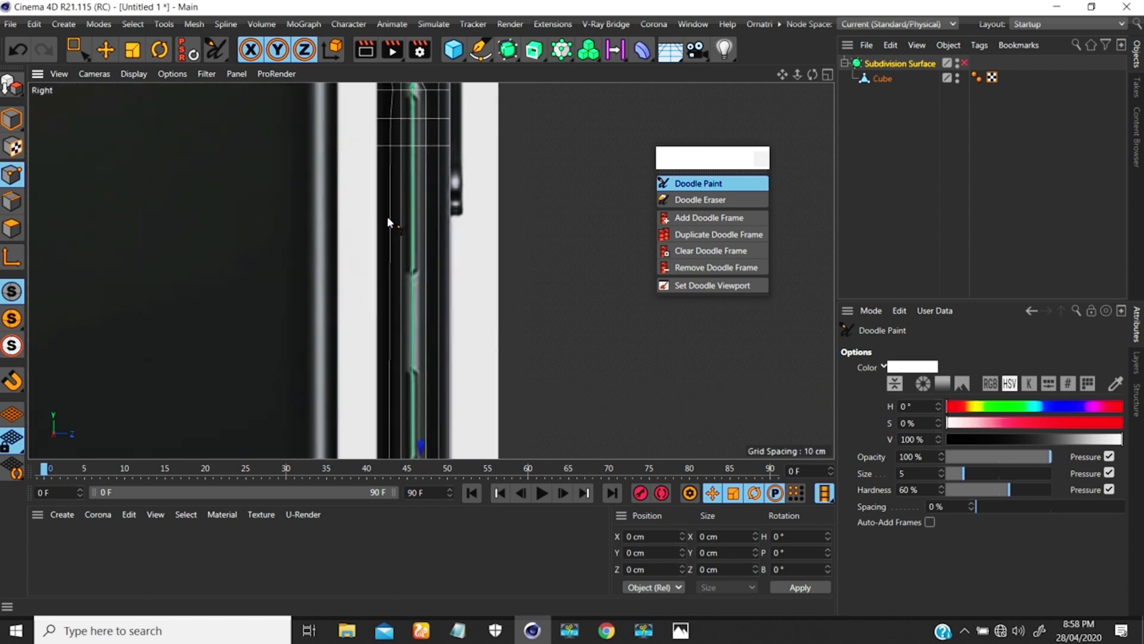
middle_click_drag(410, 248, 421, 121, "alt")
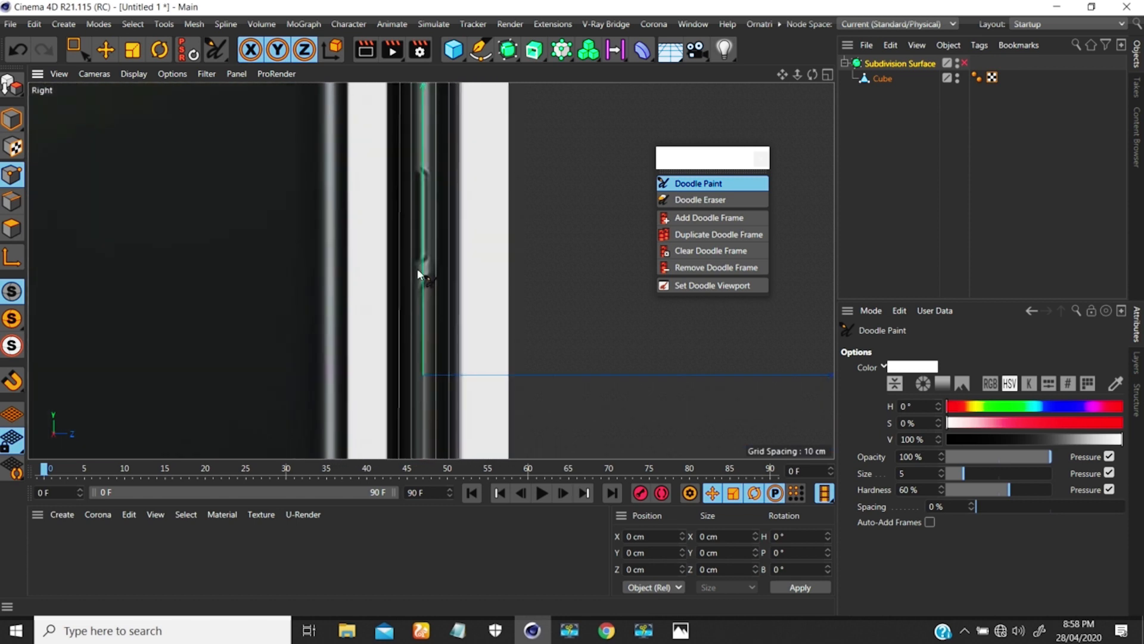
right_click_drag(422, 268, 465, 276, "alt")
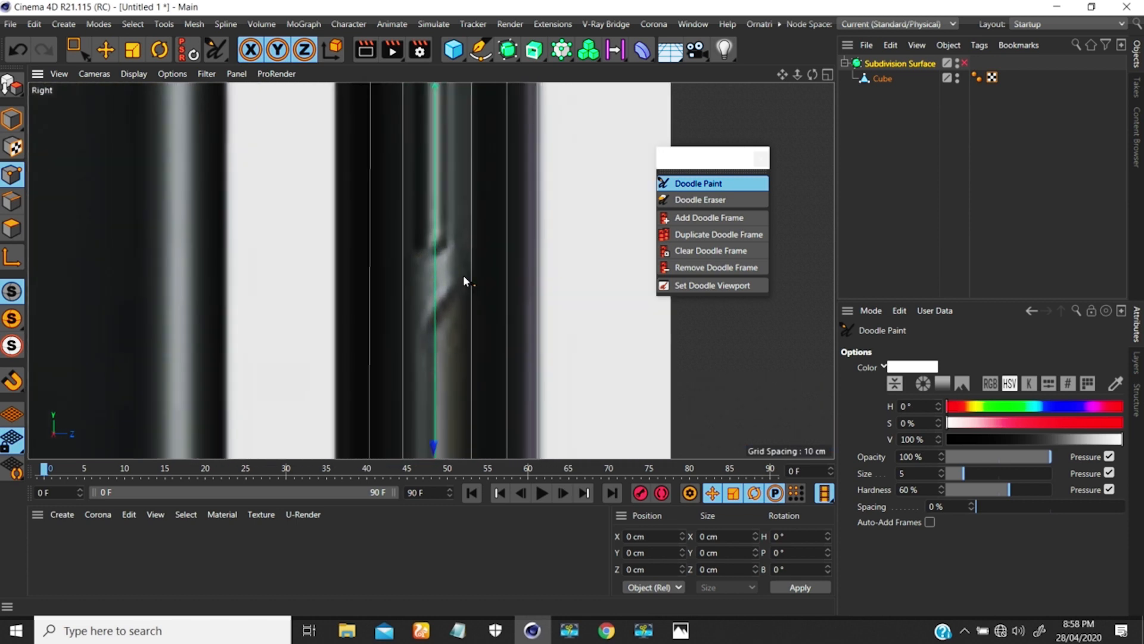
left_click(882, 79)
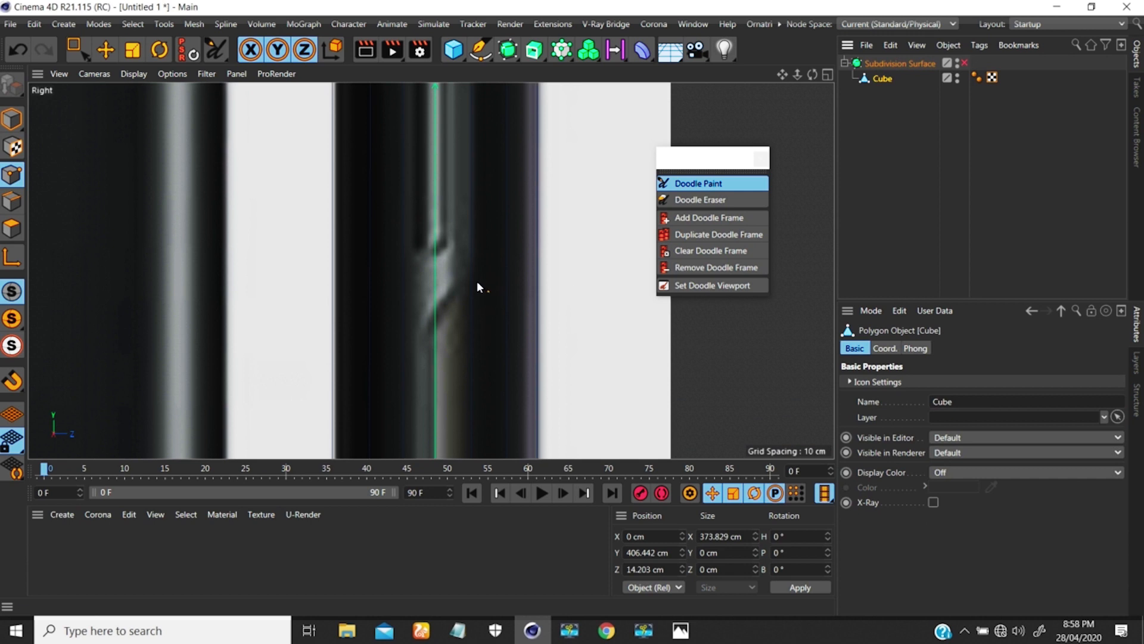
mouse_move(477, 281)
right_mouse_down("alt")
mouse_move(474, 290)
mouse_move(467, 277)
right_mouse_up("alt")
right_click_drag(472, 216, 445, 288, "alt")
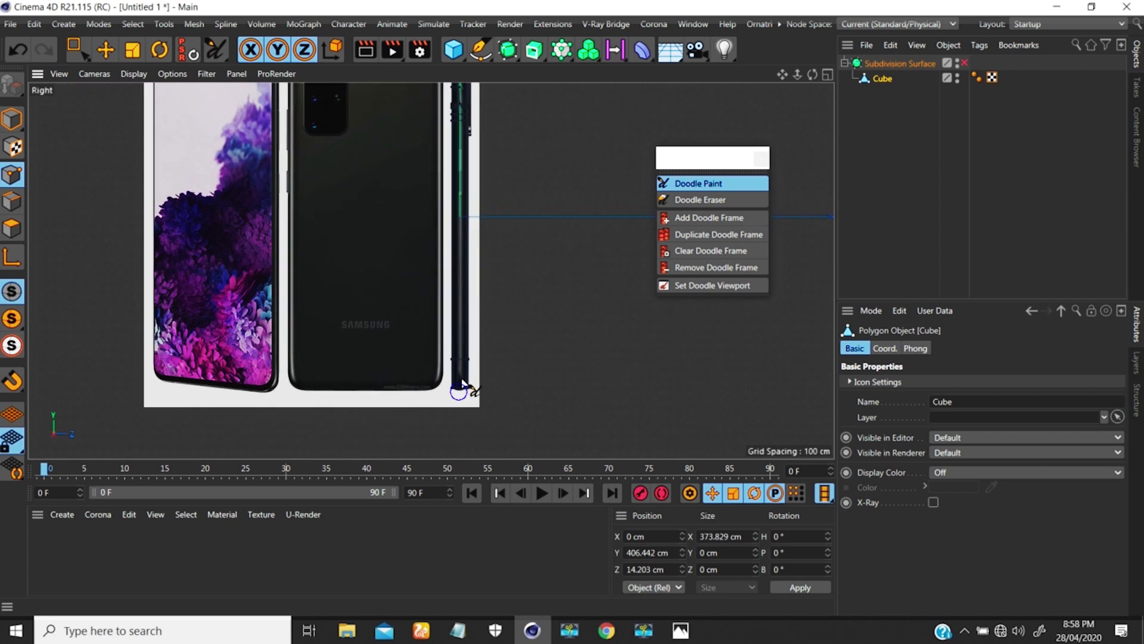
scroll(459, 388, "up", 5)
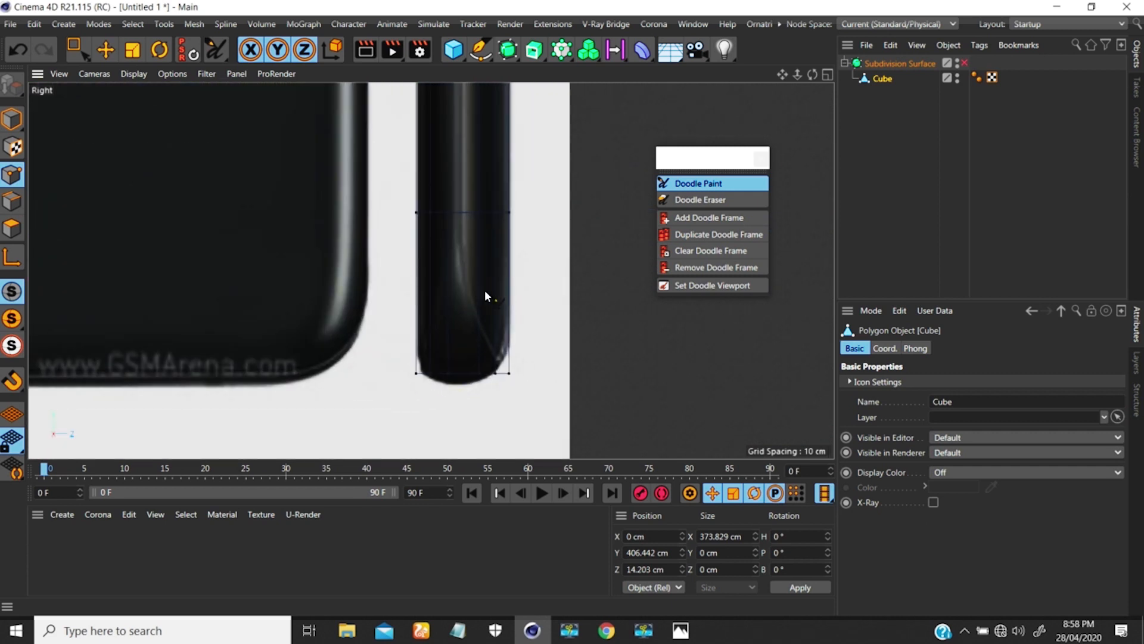
right_click_drag(484, 290, 424, 301, "alt")
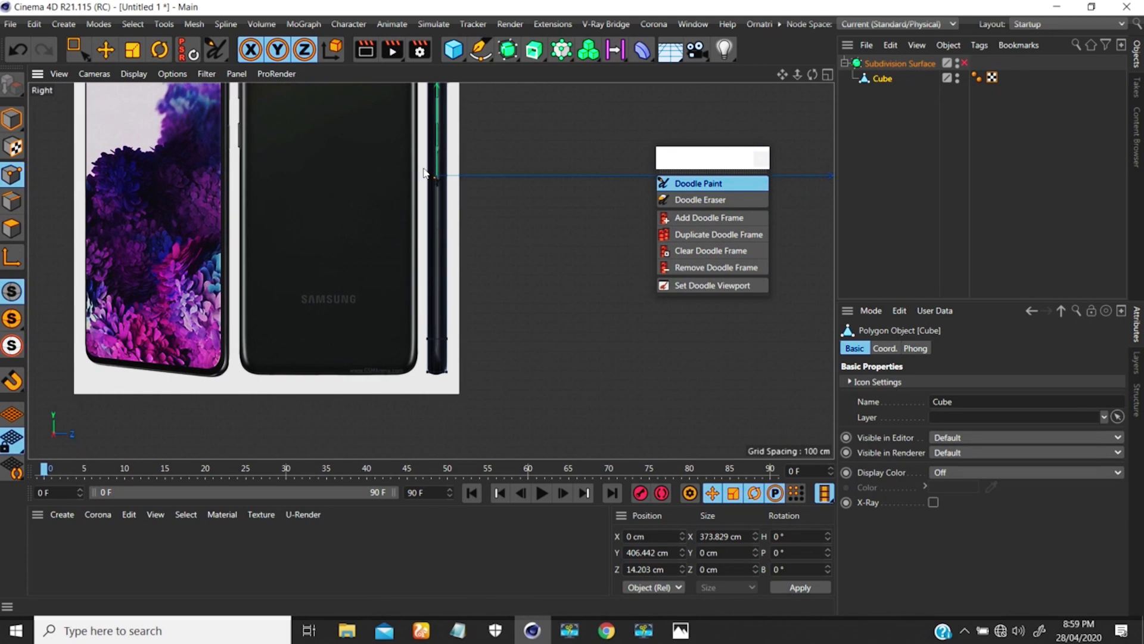
right_click_drag(438, 149, 446, 114, "alt")
middle_click_drag(432, 145, 434, 100, "alt")
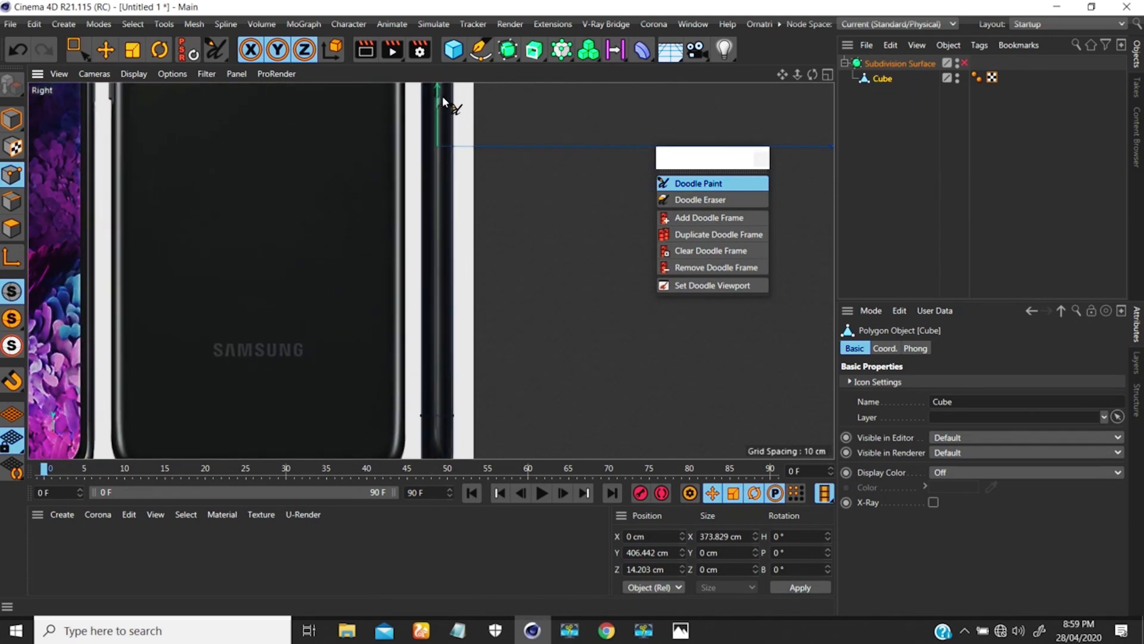
left_click_drag(443, 93, 441, 101)
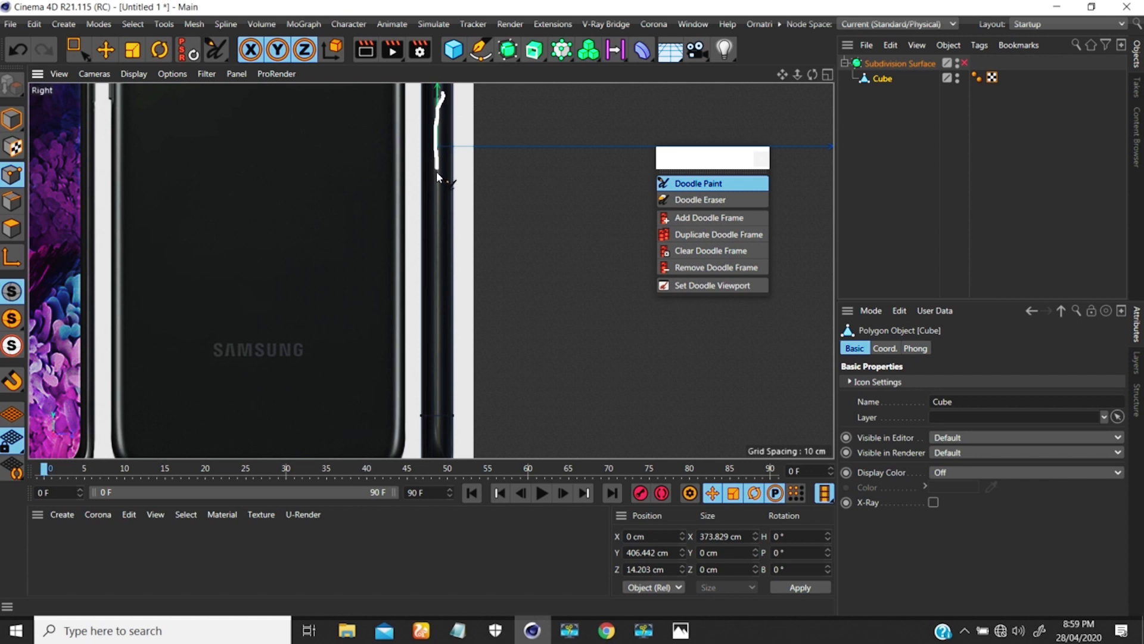
left_click_drag(435, 238, 439, 264)
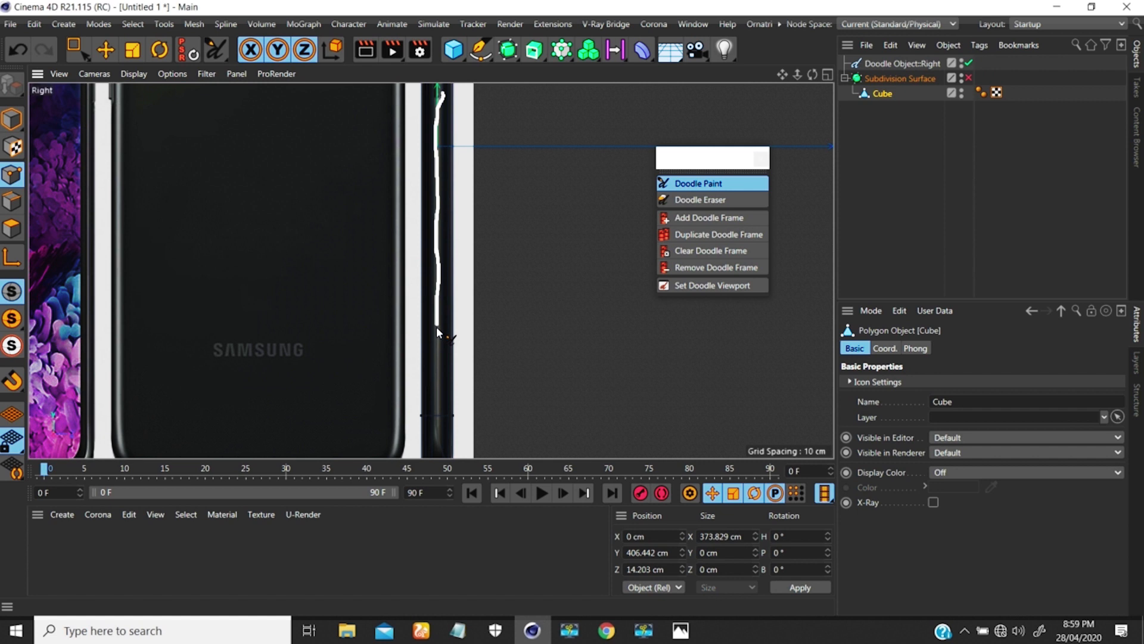
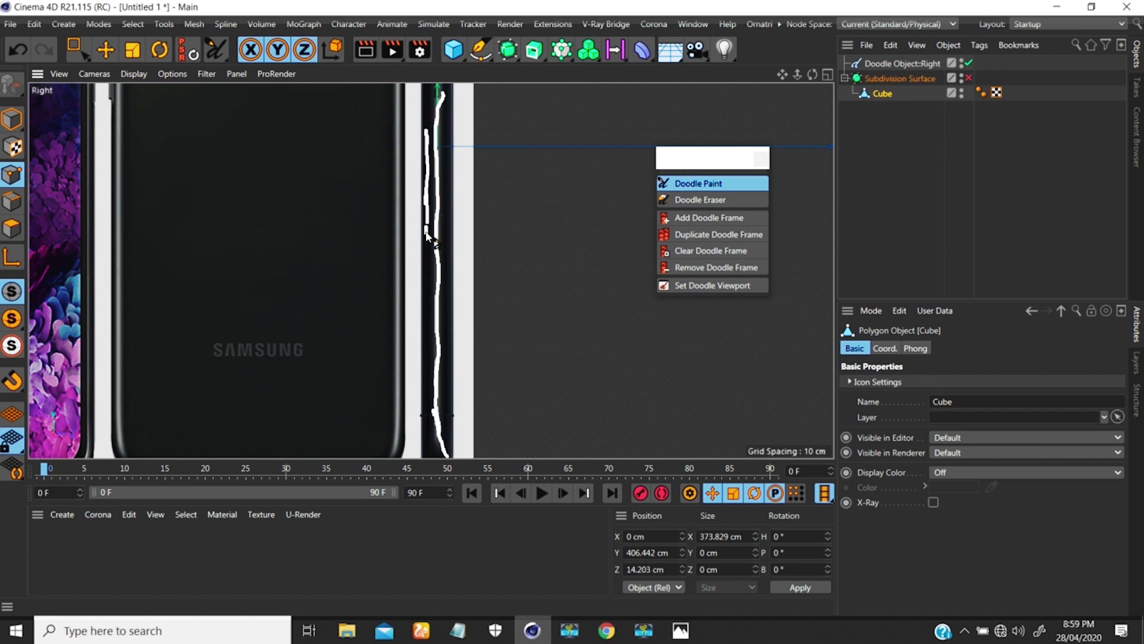
- Paint the front guide line down the lower half of the side profile and extend its upper end level with the rear line's tip
left_click_drag(426, 402, 426, 421)
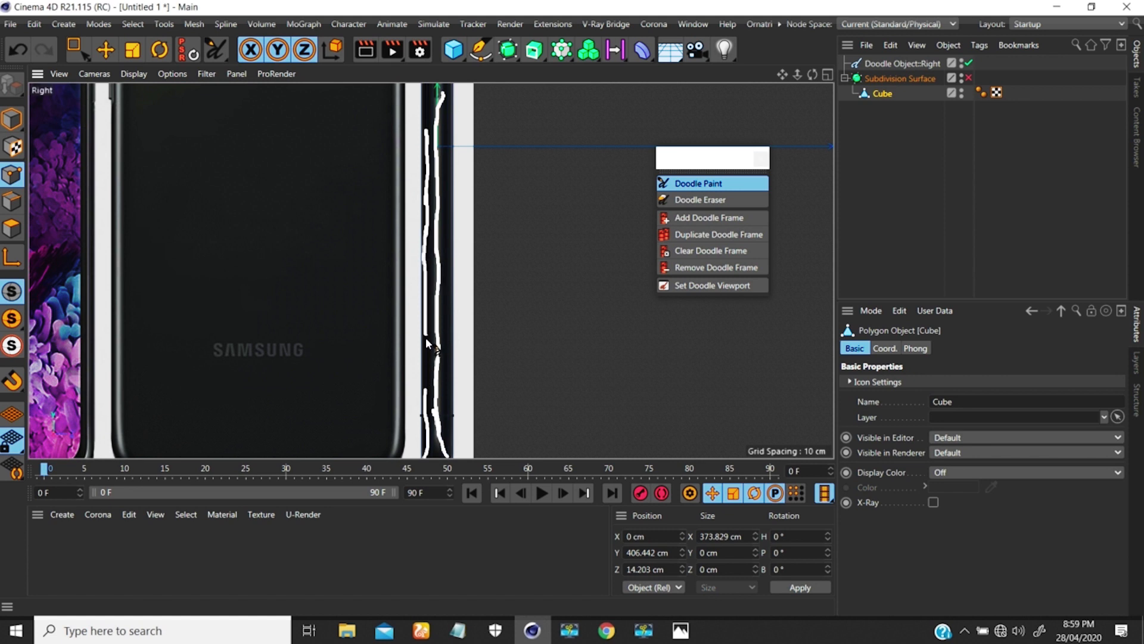
scroll(441, 179, "down", 6)
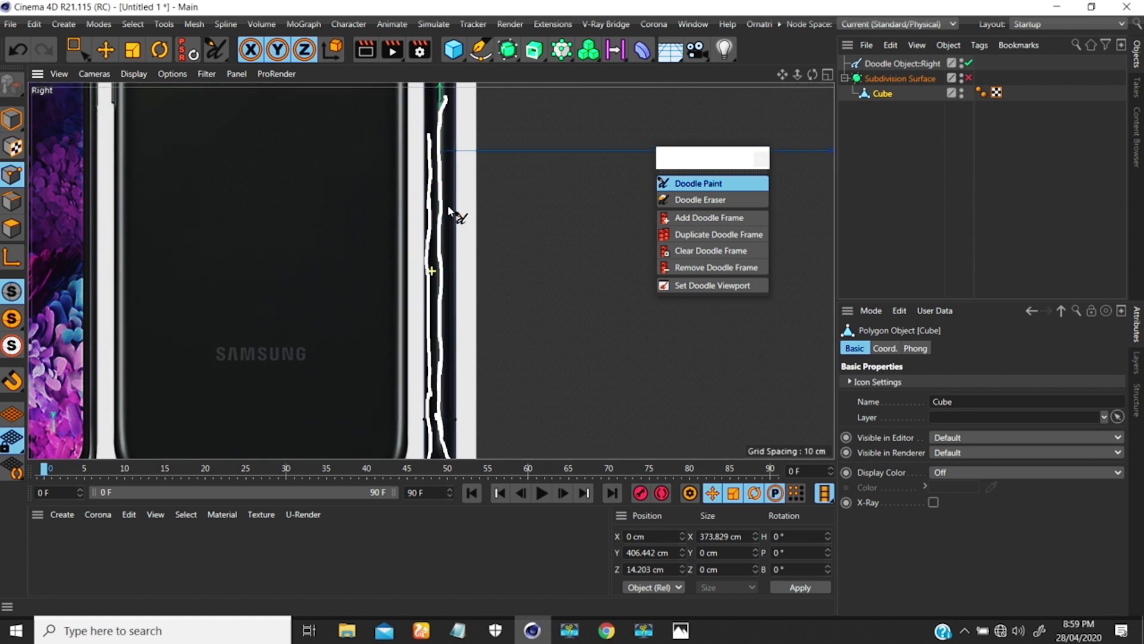
scroll(446, 152, "up", 6)
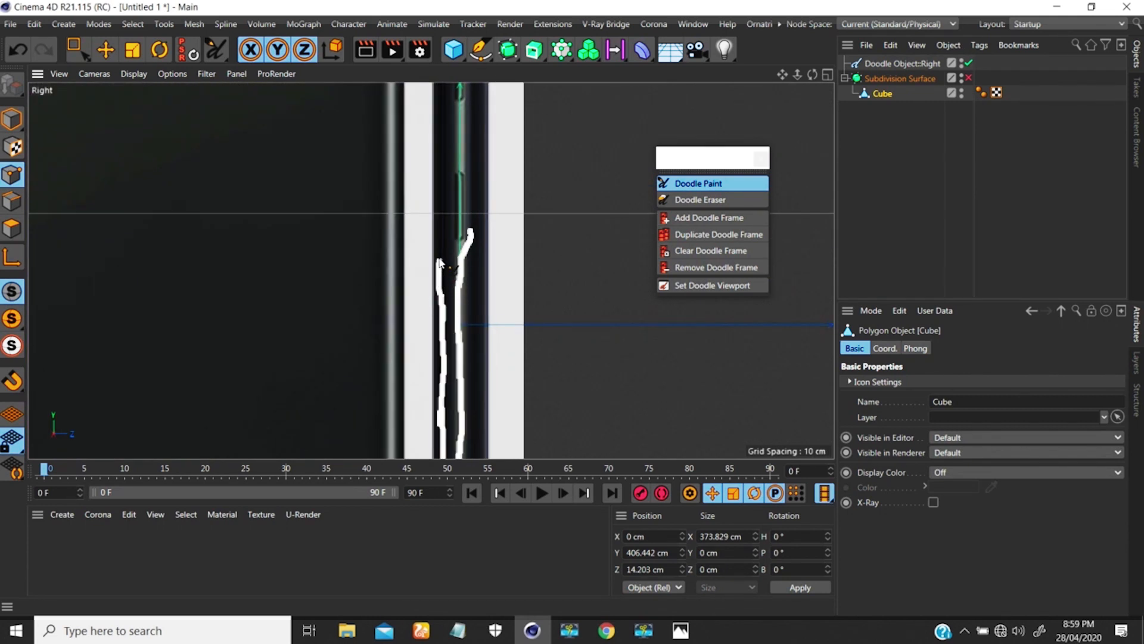
left_click_drag(440, 262, 440, 211)
scroll(477, 195, "down", 3)
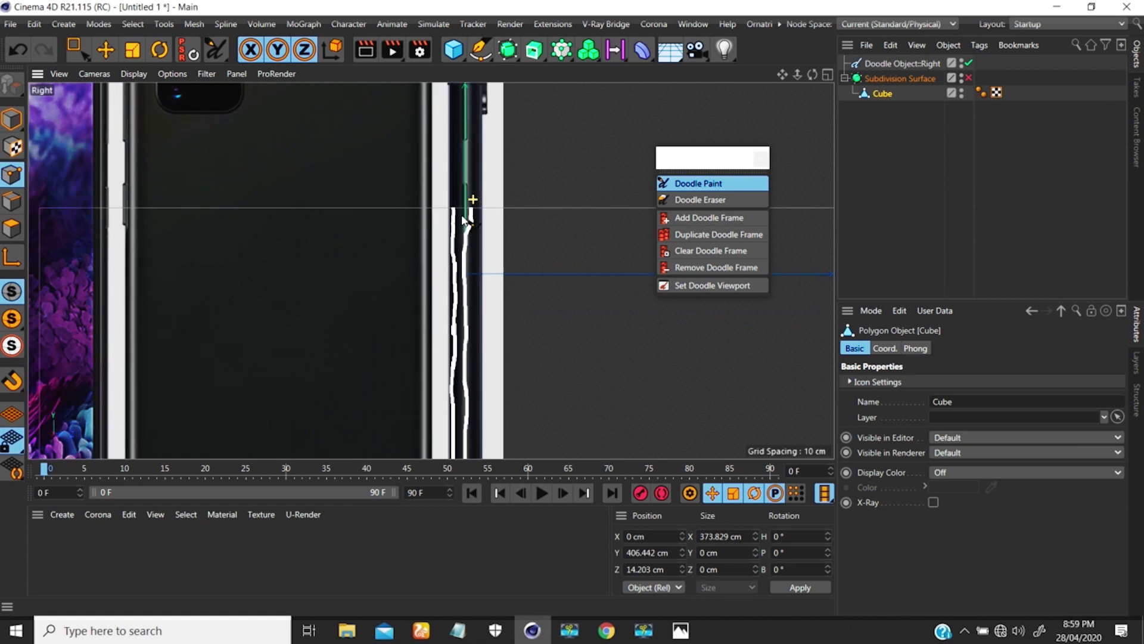
- Start the Loop/Path Cut tool on the cube and set the right view's background picture transparency to 86 %
left_click(884, 95)
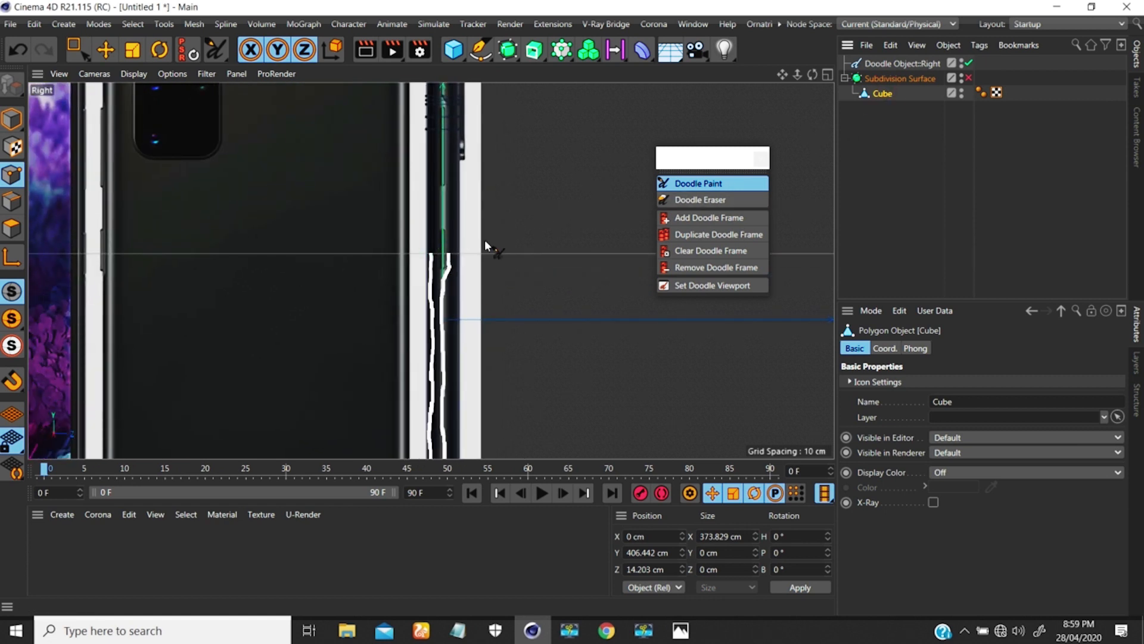
scroll(452, 213, "down", 2)
scroll(451, 216, "up", 2)
left_click(876, 95)
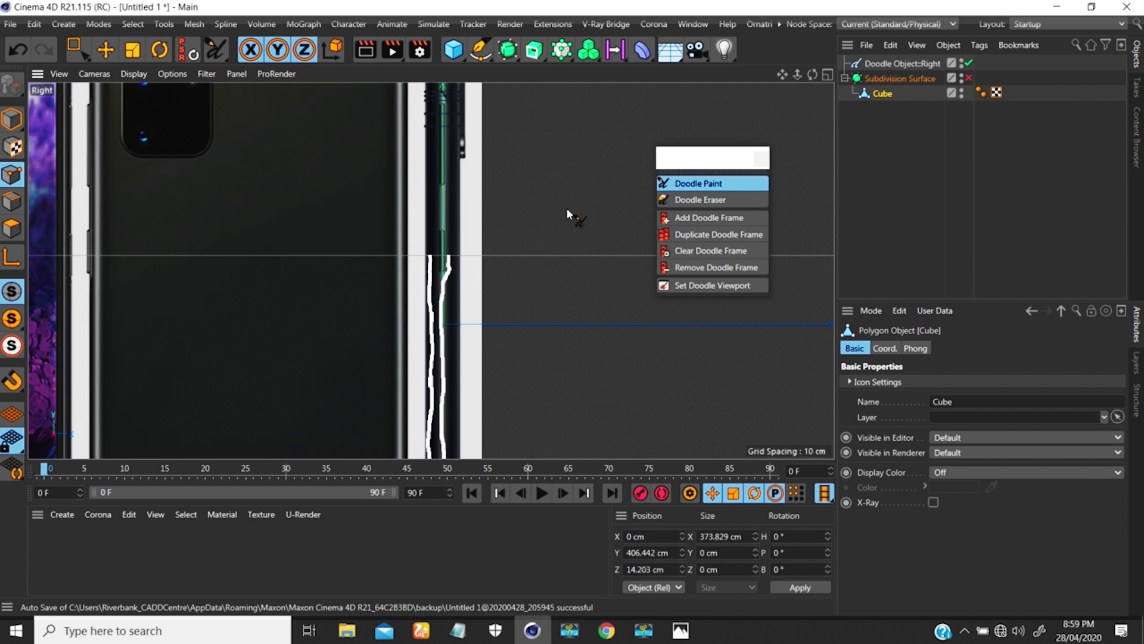
key("k")
key("l")
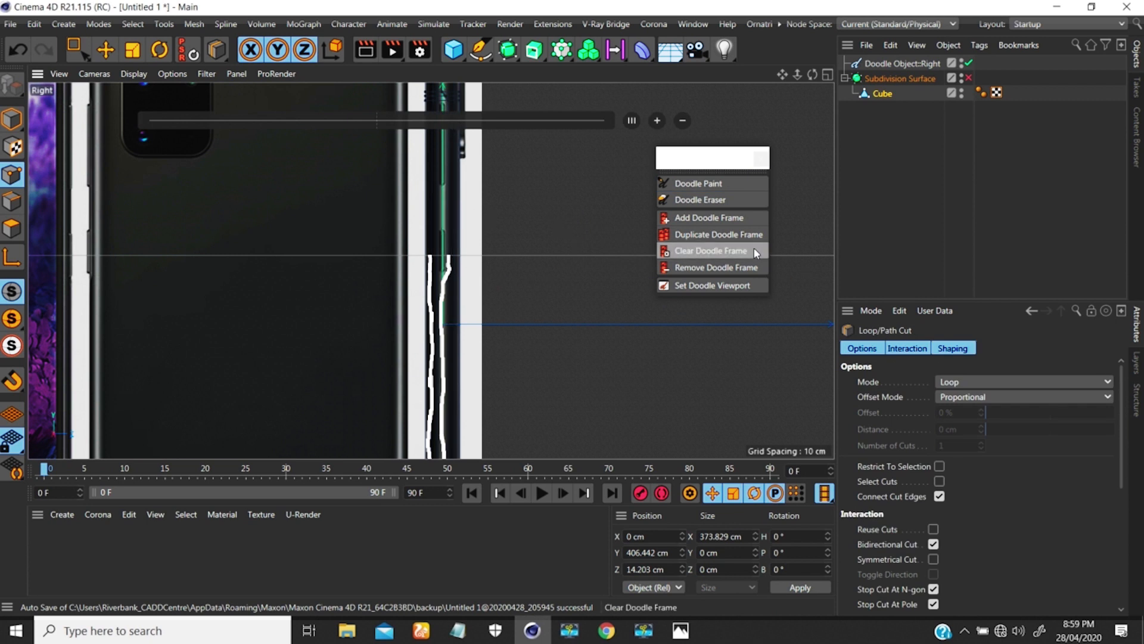
key("shift+v")
left_click_drag(998, 523, 1096, 534)
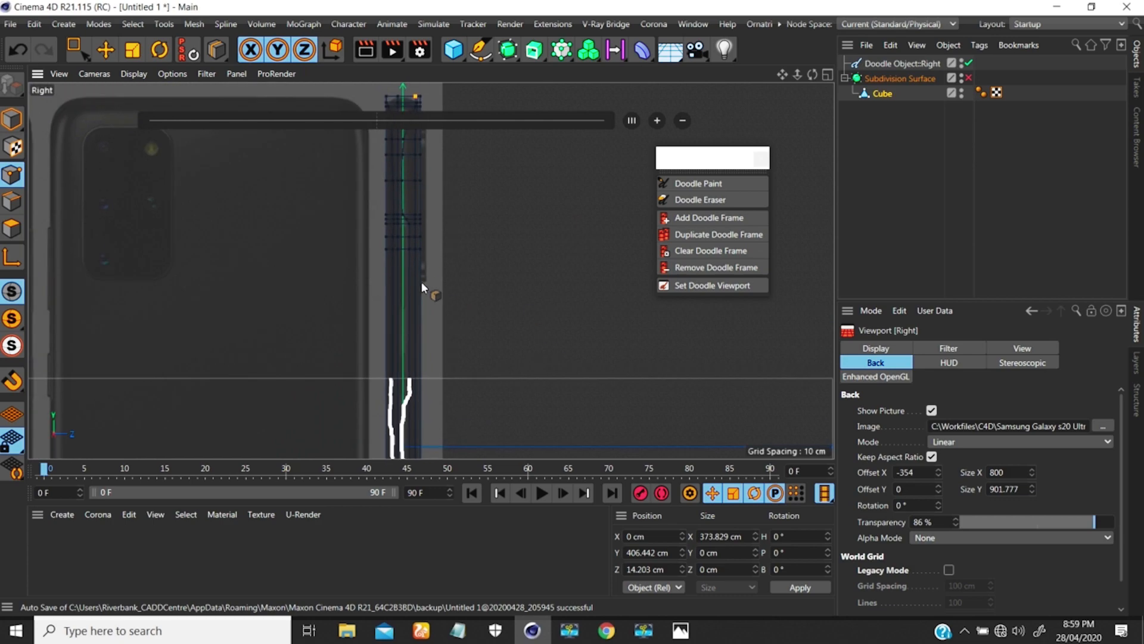
- Cut three horizontal edge loops across the body at the new guide lines' upper tips and at the start and end of the rear line's bend
right_click_drag(401, 261, 416, 279, "alt")
middle_click_drag(423, 330, 439, 235, "alt")
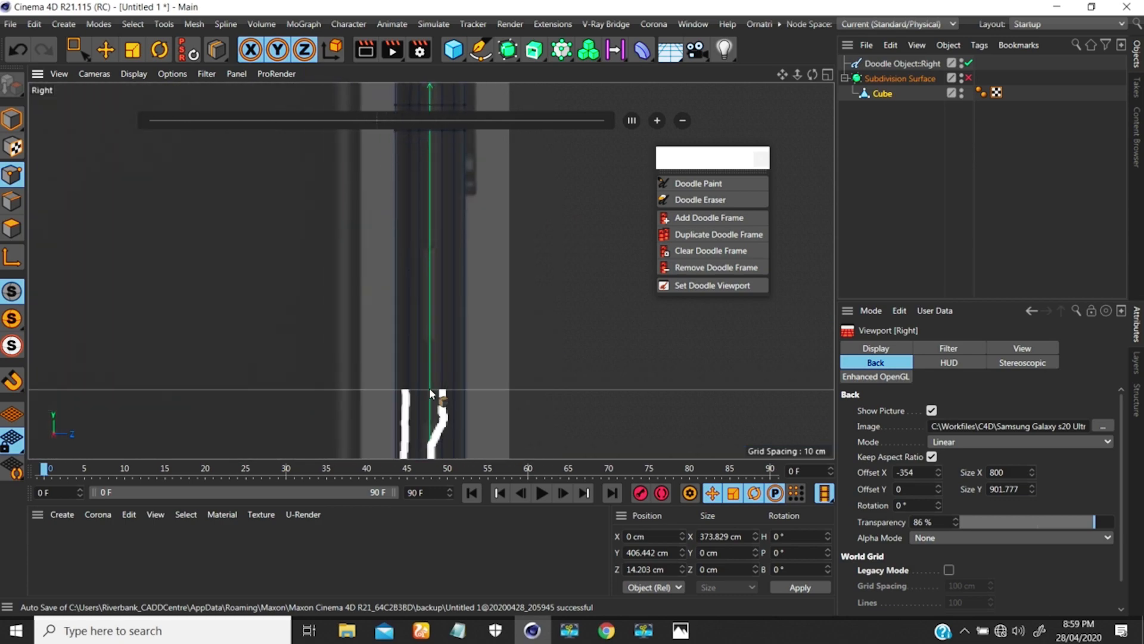
middle_click_drag(440, 362, 467, 224, "alt")
mouse_move(454, 259)
right_mouse_down("alt")
mouse_move(509, 212)
mouse_move(504, 246)
right_mouse_up("alt")
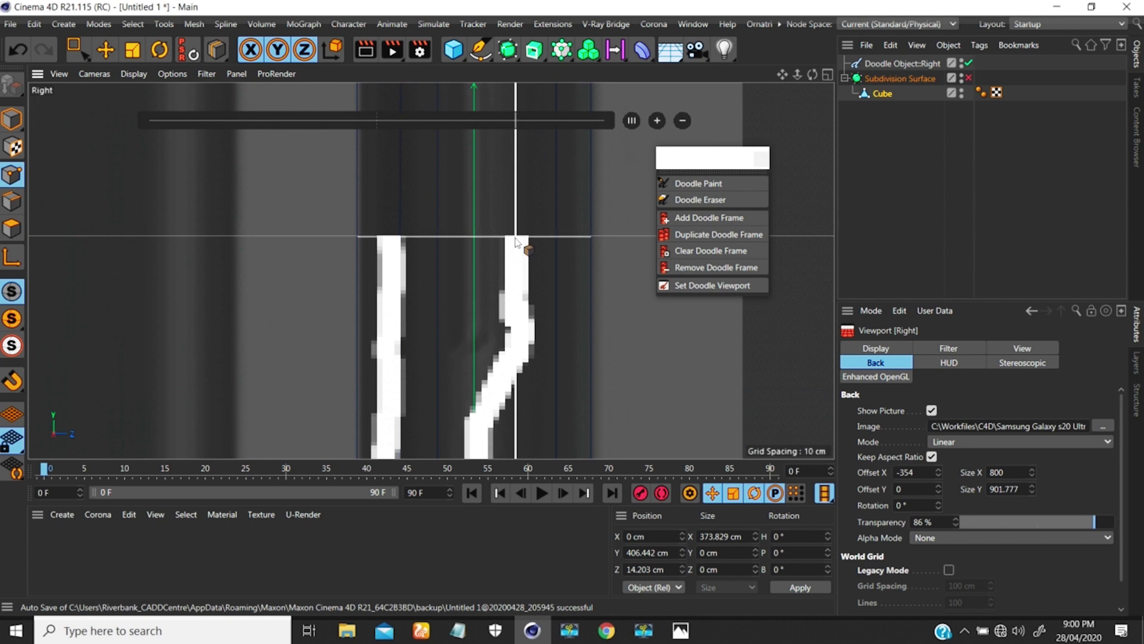
left_click(516, 236)
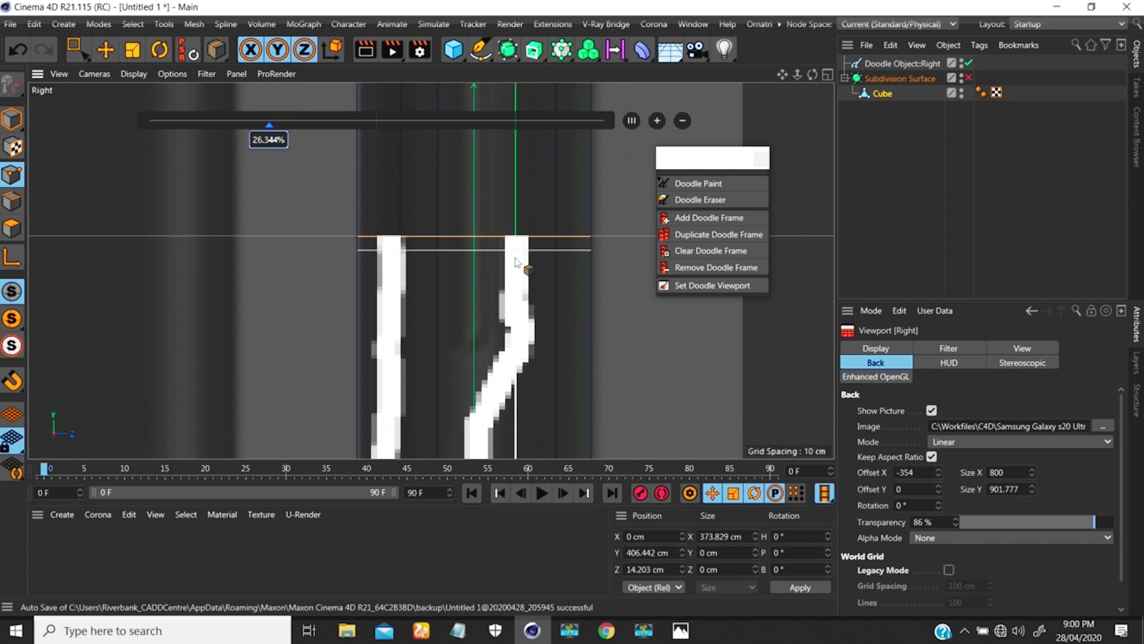
left_click(516, 352)
middle_click_drag(505, 300, 514, 240, "alt")
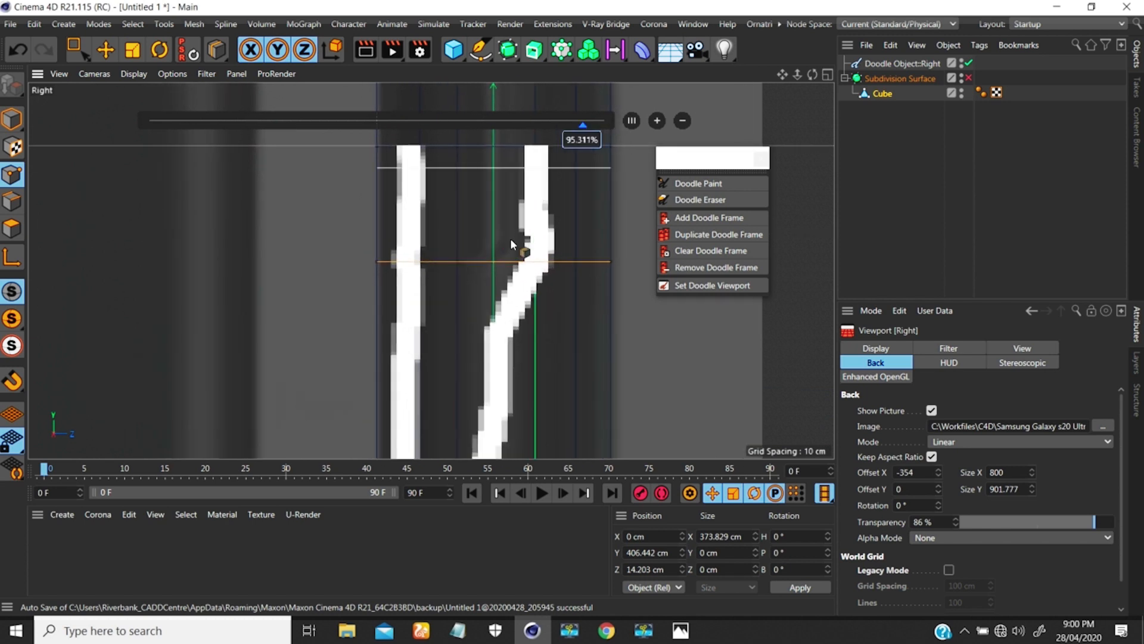
left_click(540, 333)
middle_click_drag(509, 350, 515, 144, "alt")
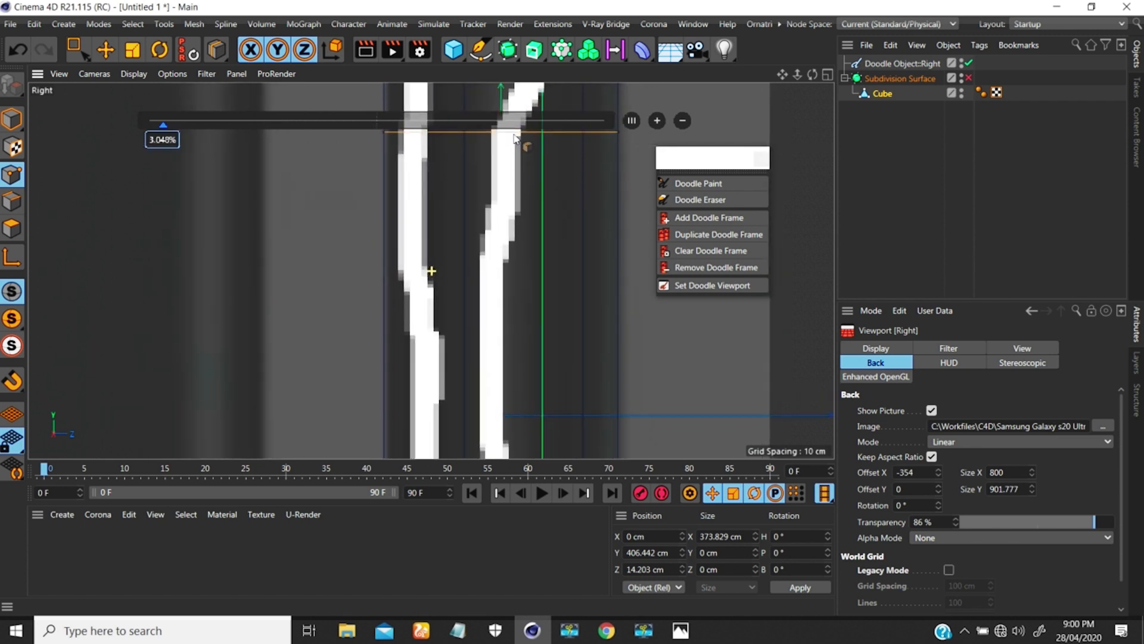
right_click_drag(514, 245, 506, 381, "alt")
middle_click_drag(511, 382, 522, 164, "alt")
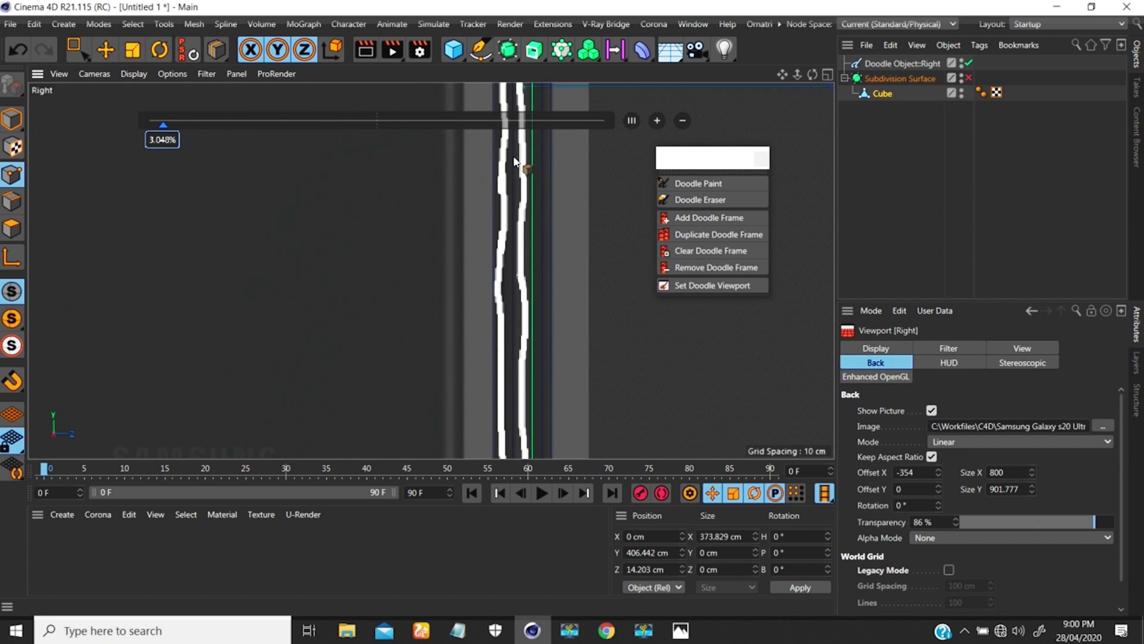
mouse_move(517, 331)
middle_mouse_down("alt")
mouse_move(519, 100)
mouse_move(509, 167)
middle_mouse_up("alt")
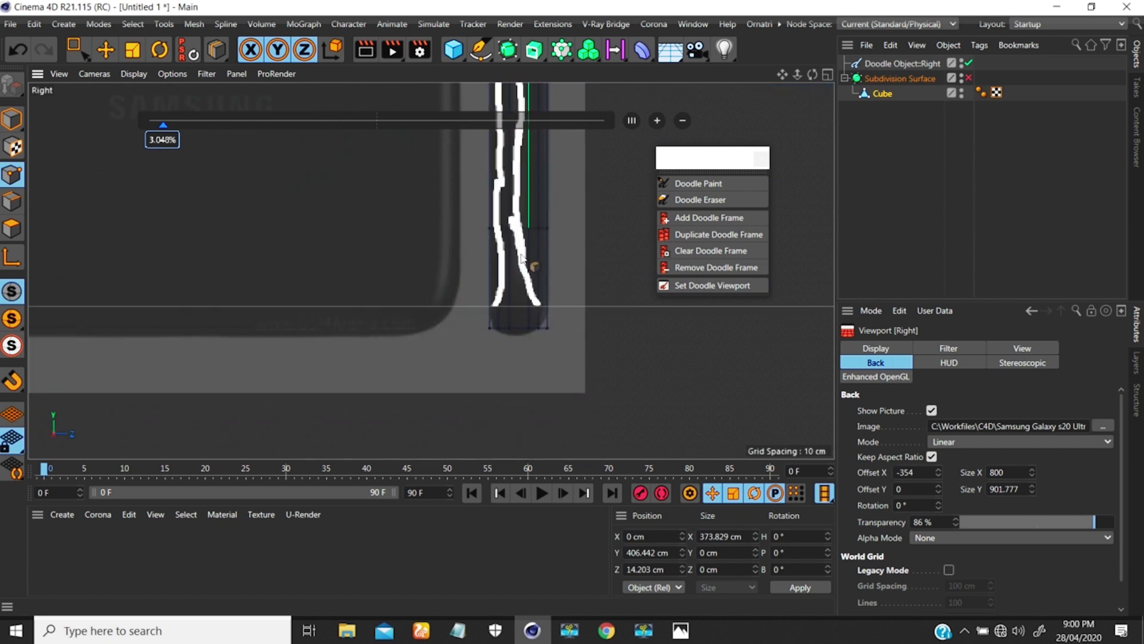
- Cut three more horizontal edge loops across the lower body: two along the rear line's outward sweep and one just above the bottom edge
mouse_move(523, 251)
right_mouse_down("alt")
mouse_move(551, 179)
mouse_move(530, 160)
right_mouse_up("alt")
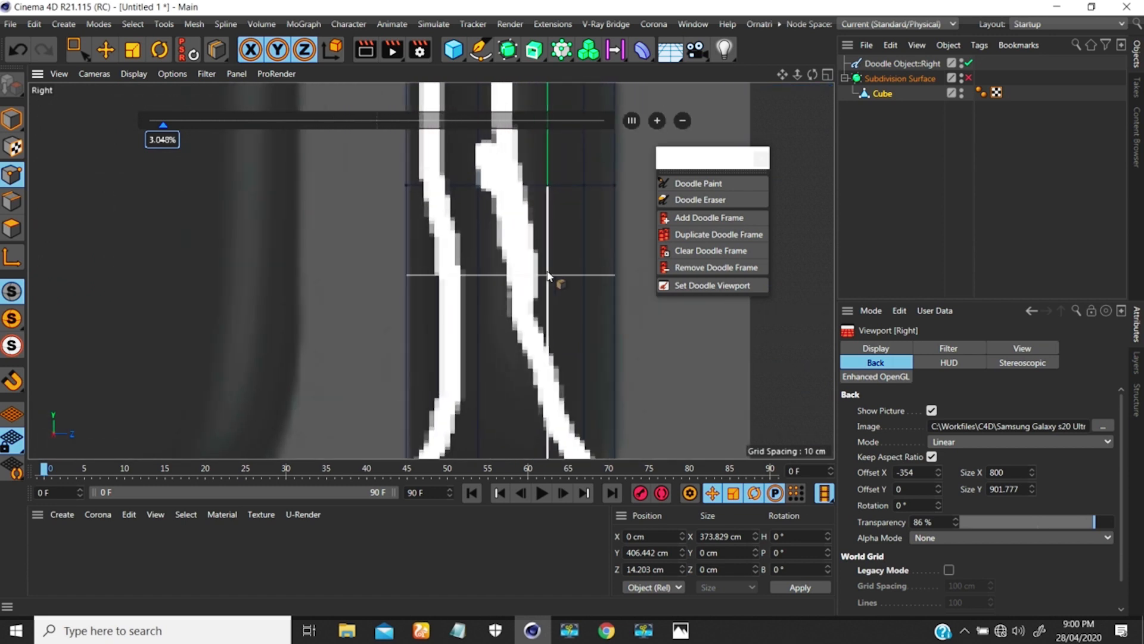
left_click(583, 263)
left_click(581, 385)
middle_click_drag(576, 416, 511, 229, "alt")
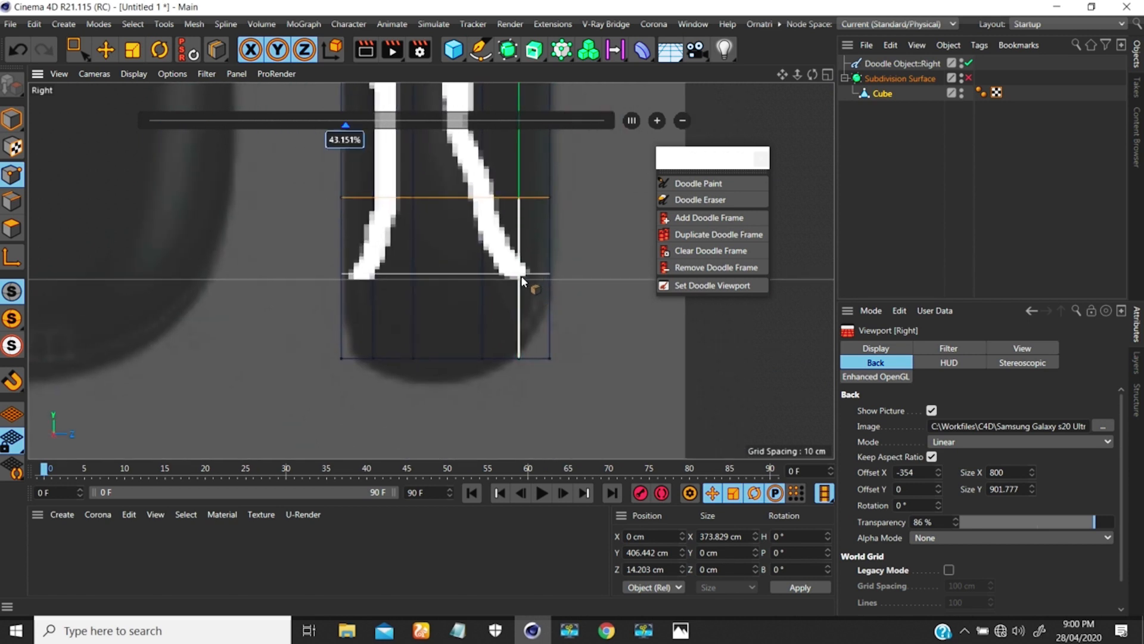
left_click(513, 327)
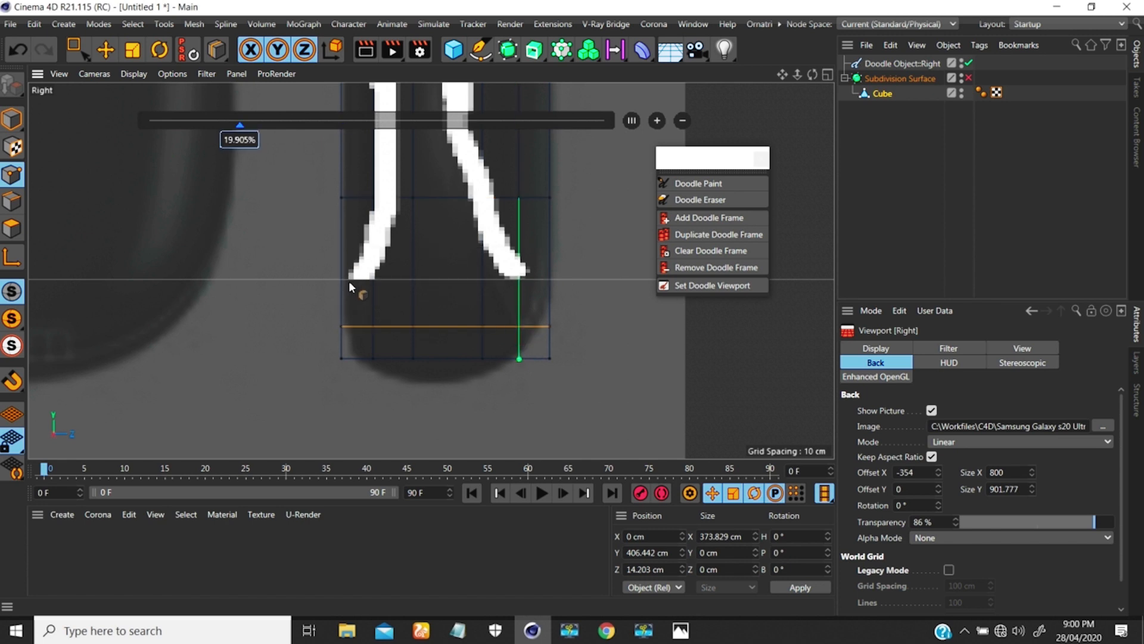
- Move the rear edge loop's points at the guide line's upper bend onto the line, the lower one to Z about 1.5 cm
right_click_drag(381, 325, 358, 343, "alt")
scroll(407, 295, "down", 10)
middle_click_drag(393, 288, 380, 436, "alt")
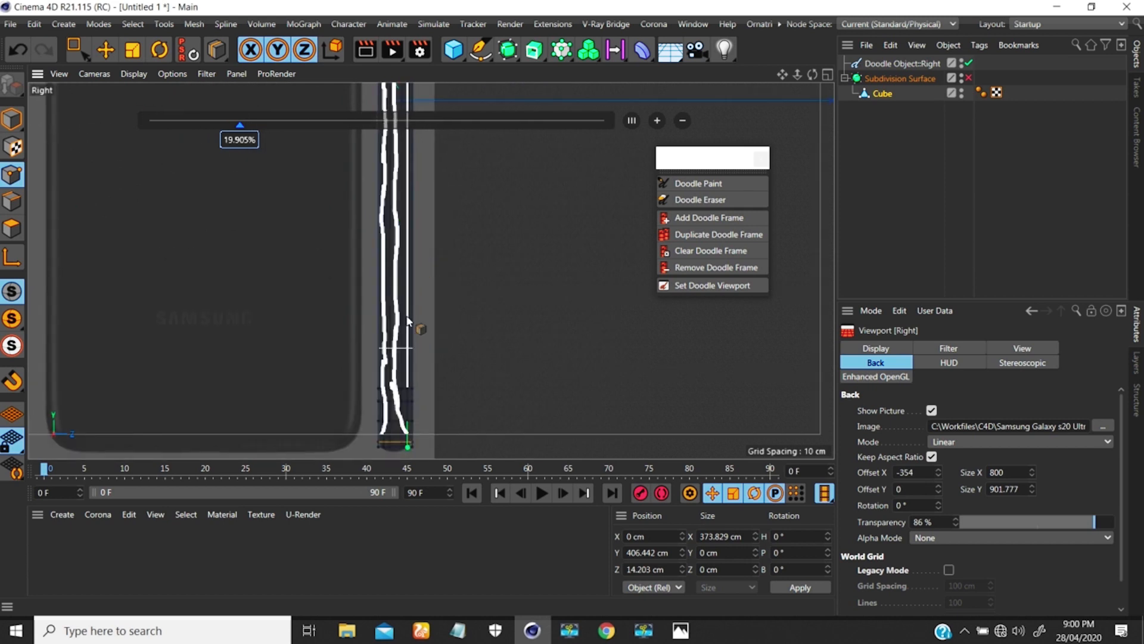
middle_click_drag(417, 268, 388, 481, "alt")
scroll(379, 224, "up", 5)
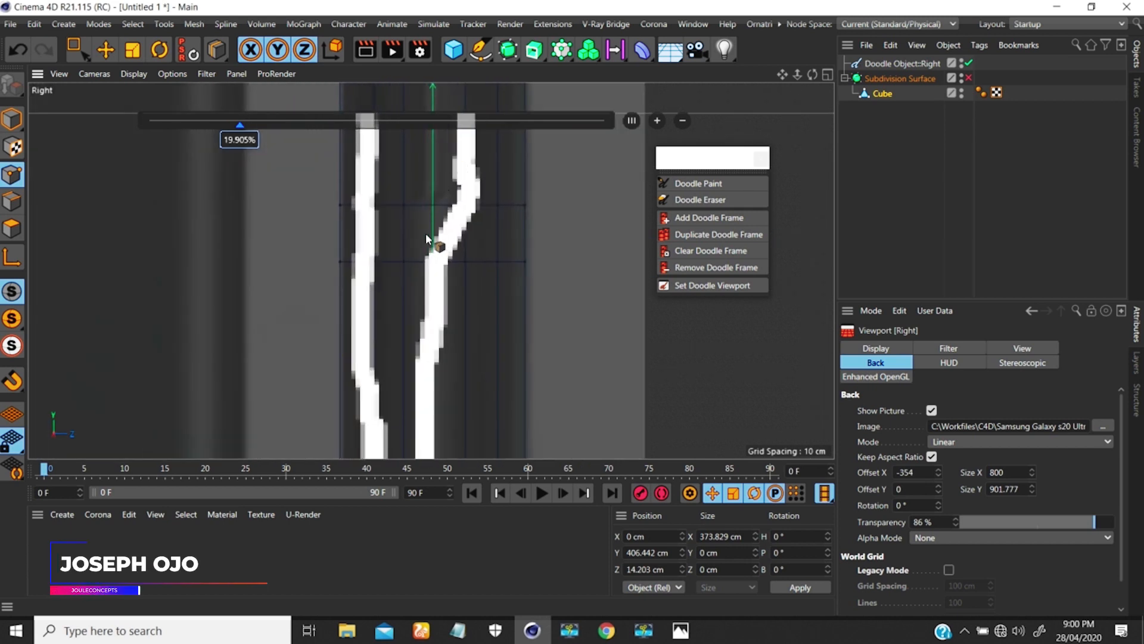
key("0")
scroll(492, 173, "up", 4)
left_click_drag(484, 186, 446, 231)
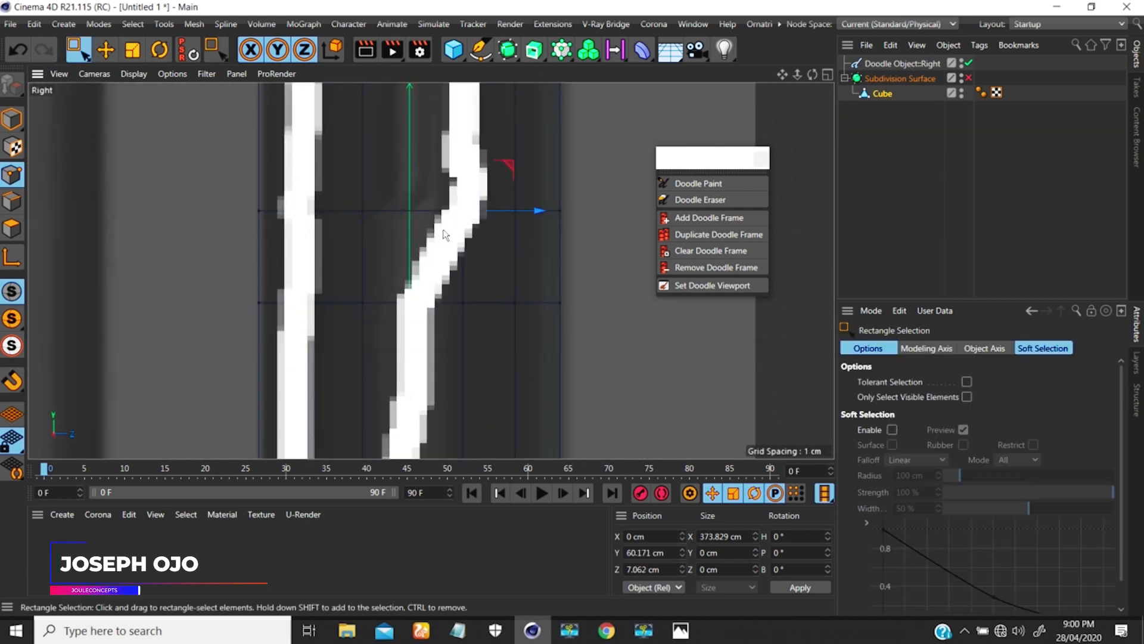
left_click_drag(488, 274, 473, 303)
scroll(490, 183, "down", 4)
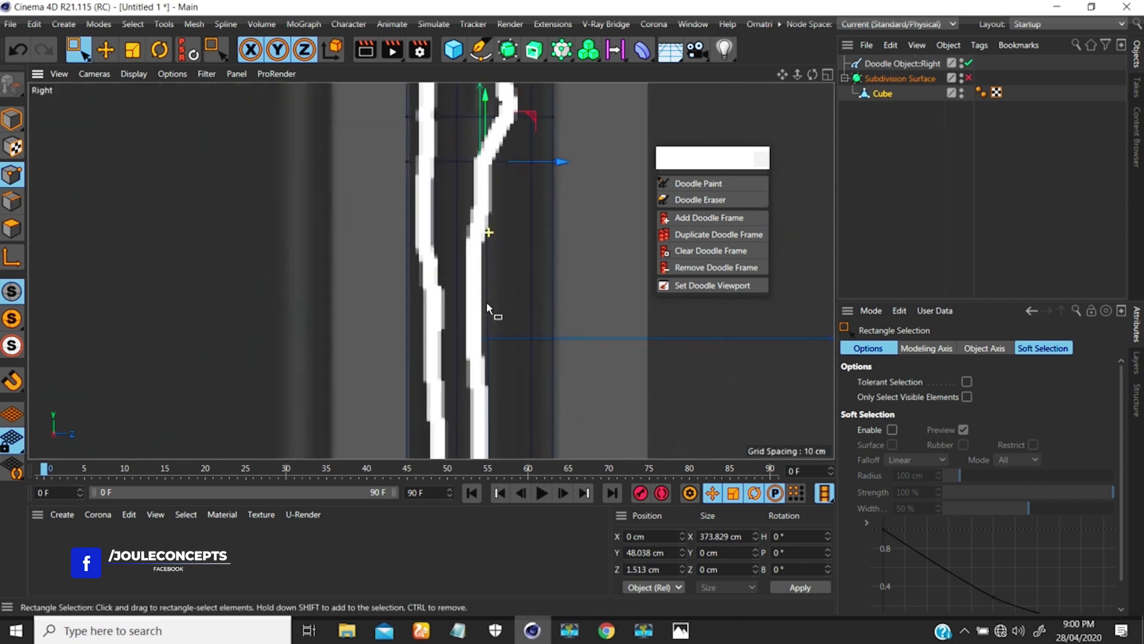
- Move the rear loop's points on three lower cuts onto the rear guide line, at Z about 0.1, 1.8 and 8.2 cm
middle_click_drag(483, 335, 499, 147, "alt")
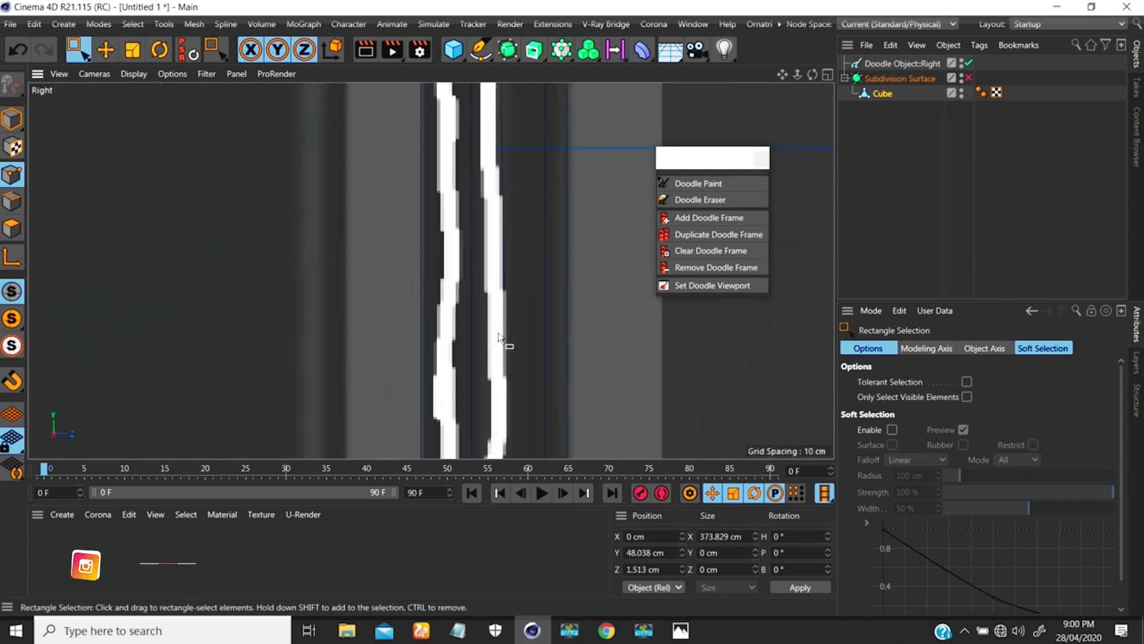
mouse_move(492, 334)
middle_mouse_down("alt")
mouse_move(493, 149)
mouse_move(510, 298)
mouse_move(508, 231)
middle_mouse_up("alt")
mouse_move(505, 303)
middle_mouse_down("alt")
mouse_move(494, 149)
mouse_move(495, 205)
mouse_move(482, 218)
middle_mouse_up("alt")
mouse_move(487, 336)
middle_mouse_down("alt")
mouse_move(485, 218)
mouse_move(486, 256)
middle_mouse_up("alt")
scroll(487, 295, "up", 3)
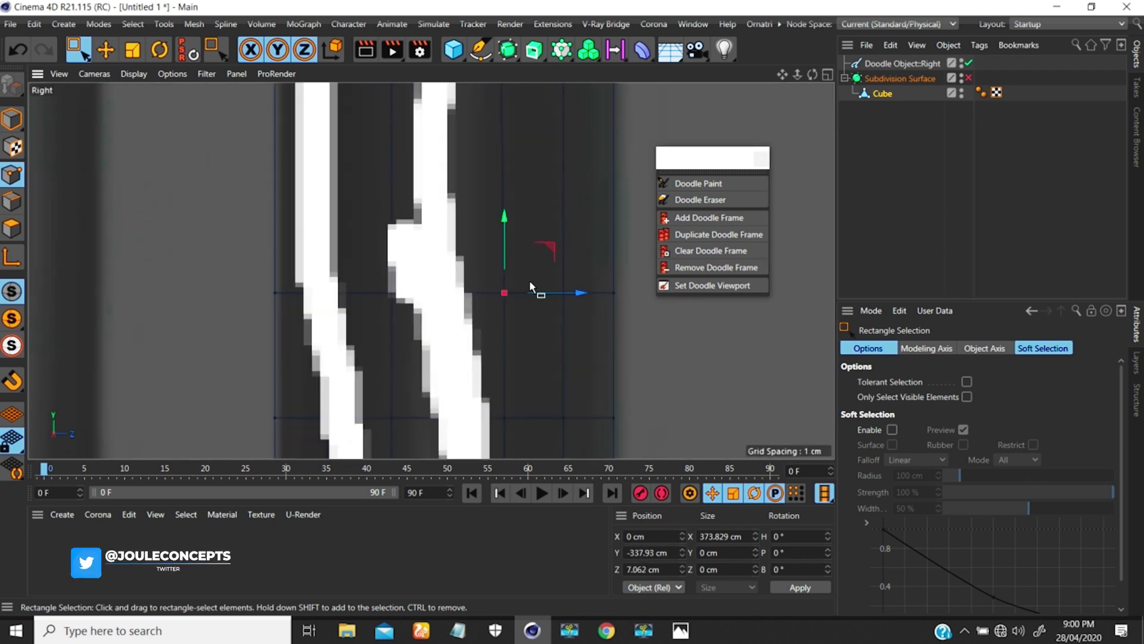
left_click_drag(569, 298, 507, 302)
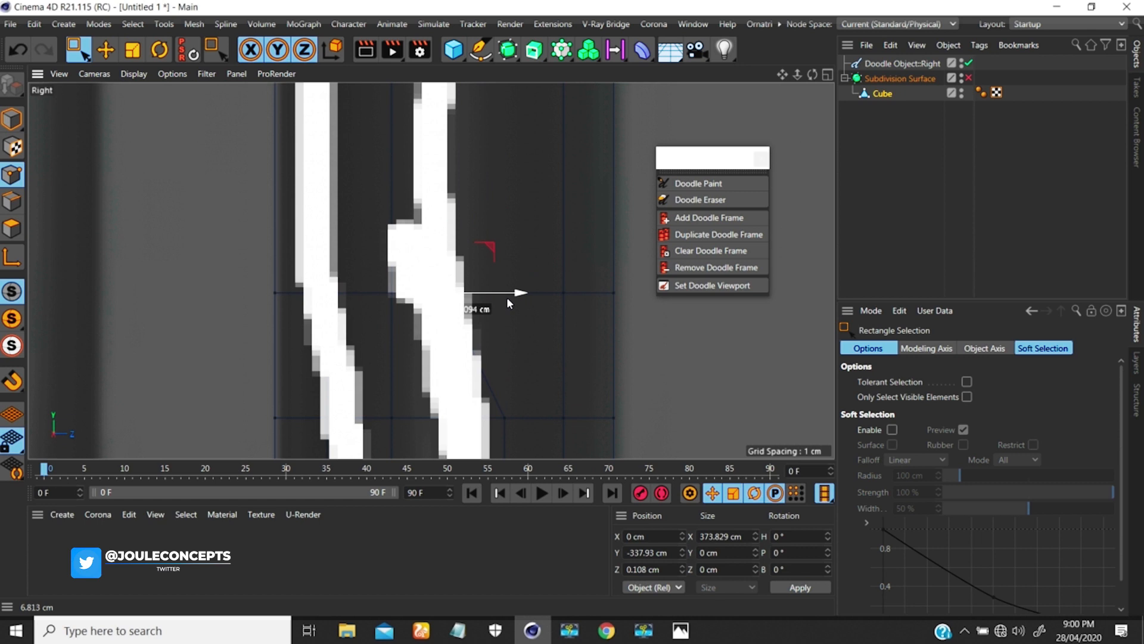
middle_click_drag(507, 297, 516, 138, "alt")
left_click_drag(541, 253, 525, 281)
scroll(494, 271, "down", 5)
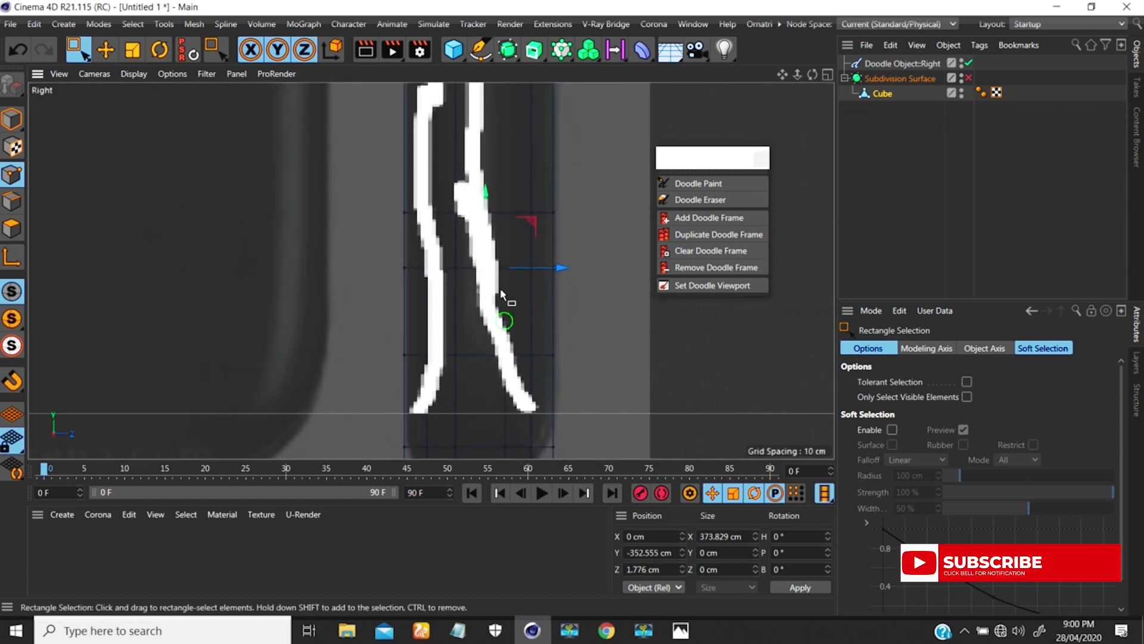
mouse_move(505, 242)
right_mouse_down("alt")
mouse_move(528, 222)
mouse_move(467, 319)
mouse_move(517, 242)
mouse_move(462, 245)
right_mouse_up("alt")
left_click_drag(461, 241, 524, 256)
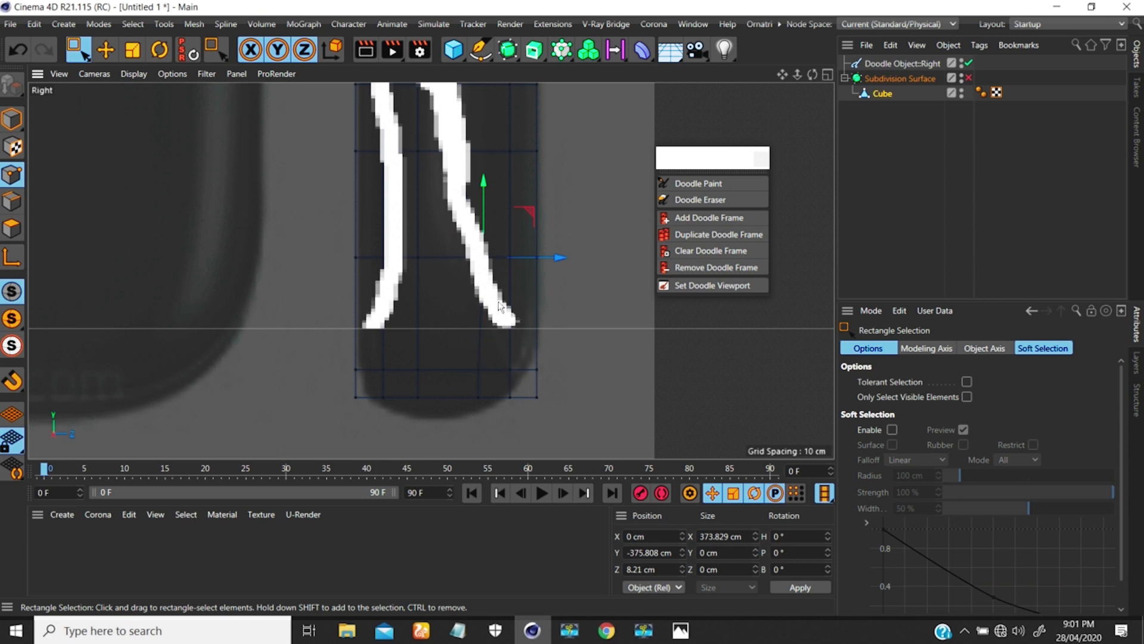
- Select the rear vertical loop in edge mode and check its course against the rear guide line down to the bottom
scroll(499, 307, "up", 10)
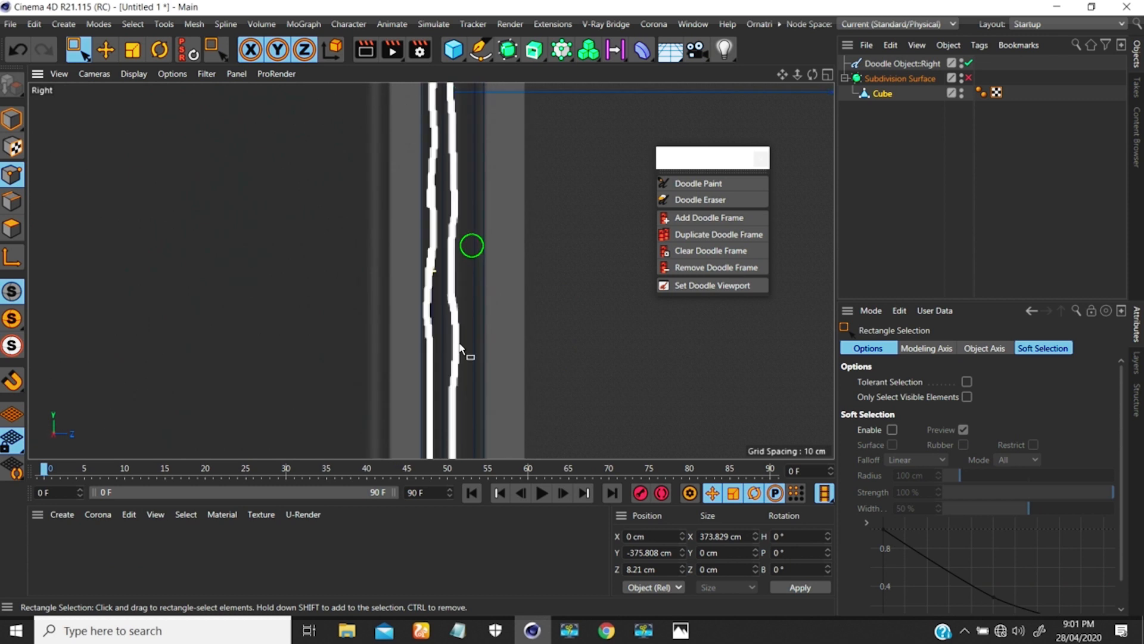
middle_click_drag(459, 344, 449, 450, "alt")
middle_click_drag(449, 259, 448, 379, "alt")
mouse_move(450, 306)
middle_mouse_down("alt")
mouse_move(455, 346)
mouse_move(448, 312)
middle_mouse_up("alt")
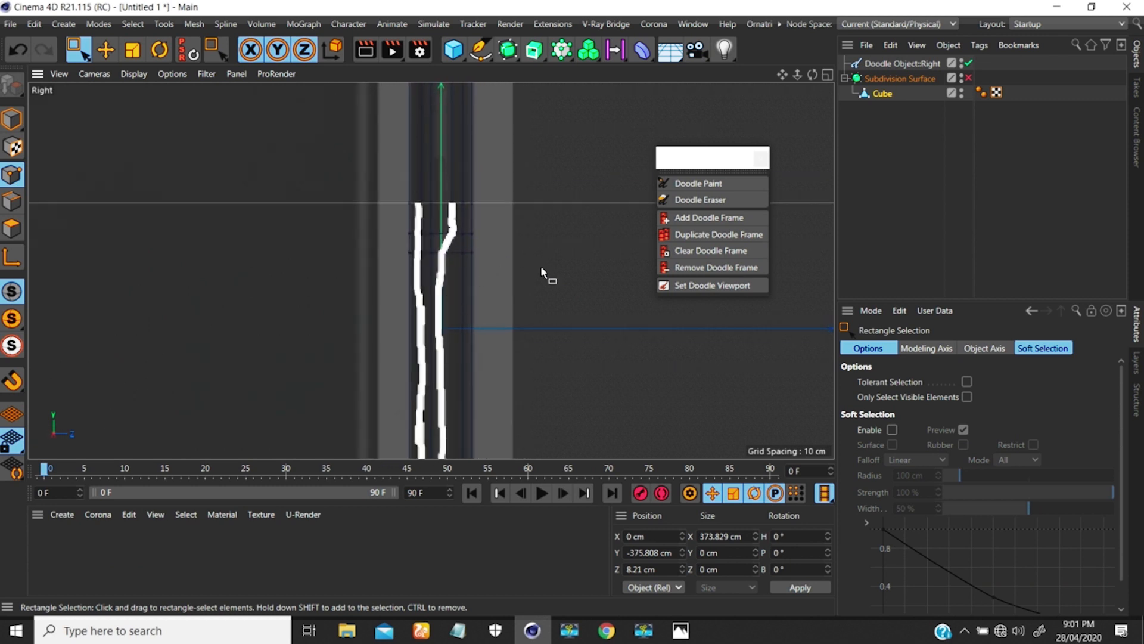
key("u")
key("l")
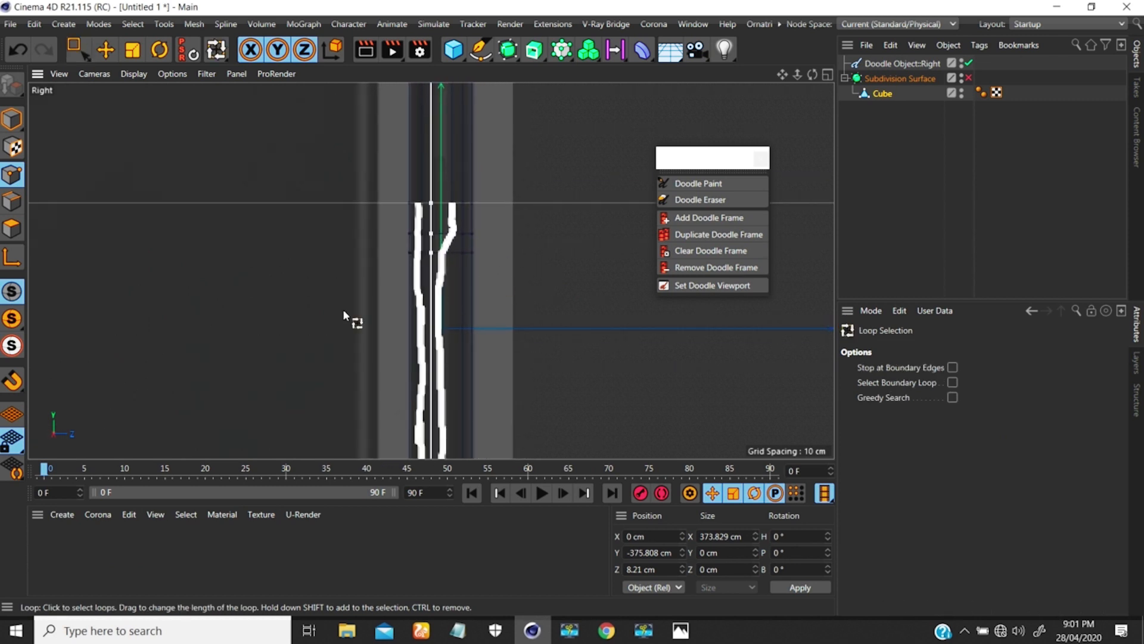
left_click(9, 197)
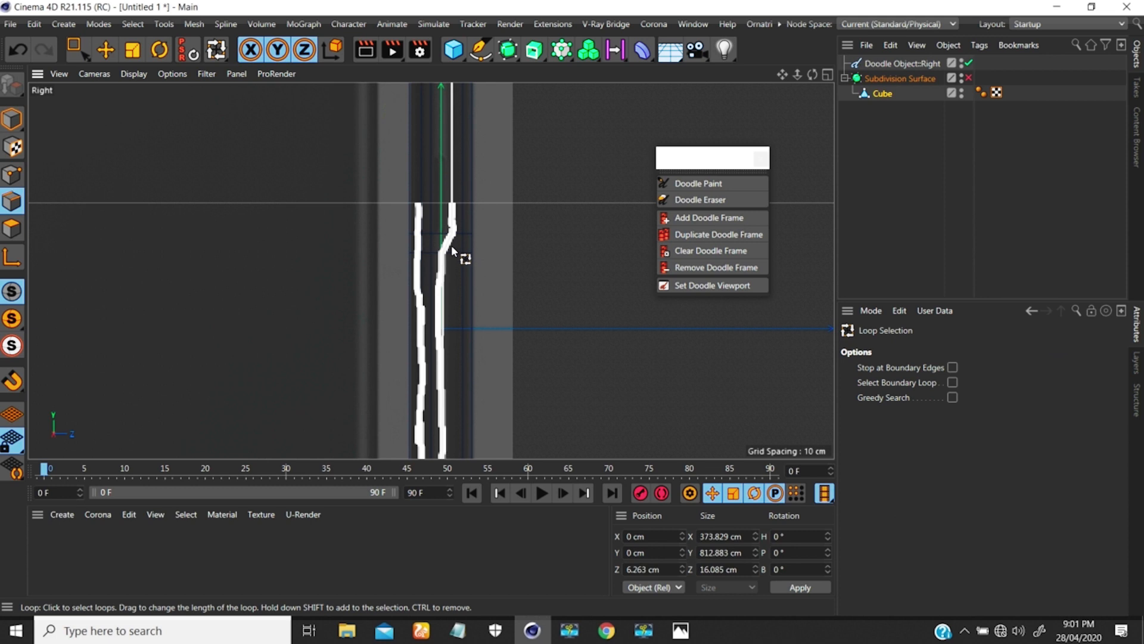
mouse_move(451, 245)
right_mouse_down("alt")
mouse_move(399, 350)
mouse_move(454, 240)
right_mouse_up("alt")
right_click_drag(430, 286, 451, 248, "alt")
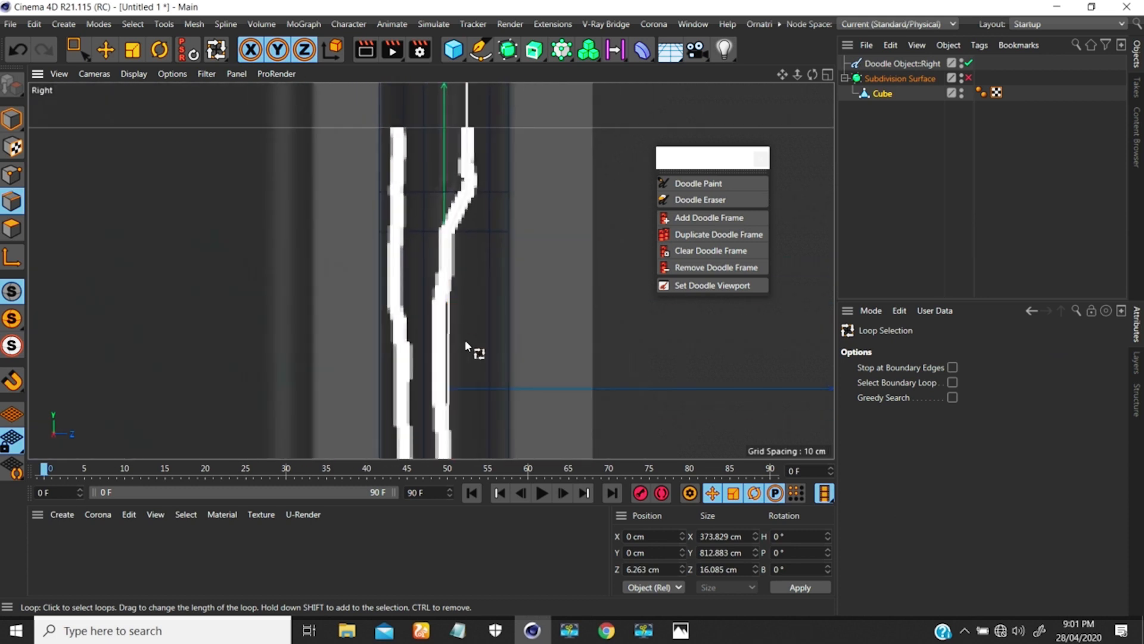
mouse_move(465, 343)
middle_mouse_down("alt")
mouse_move(459, 227)
mouse_move(433, 216)
middle_mouse_up("alt")
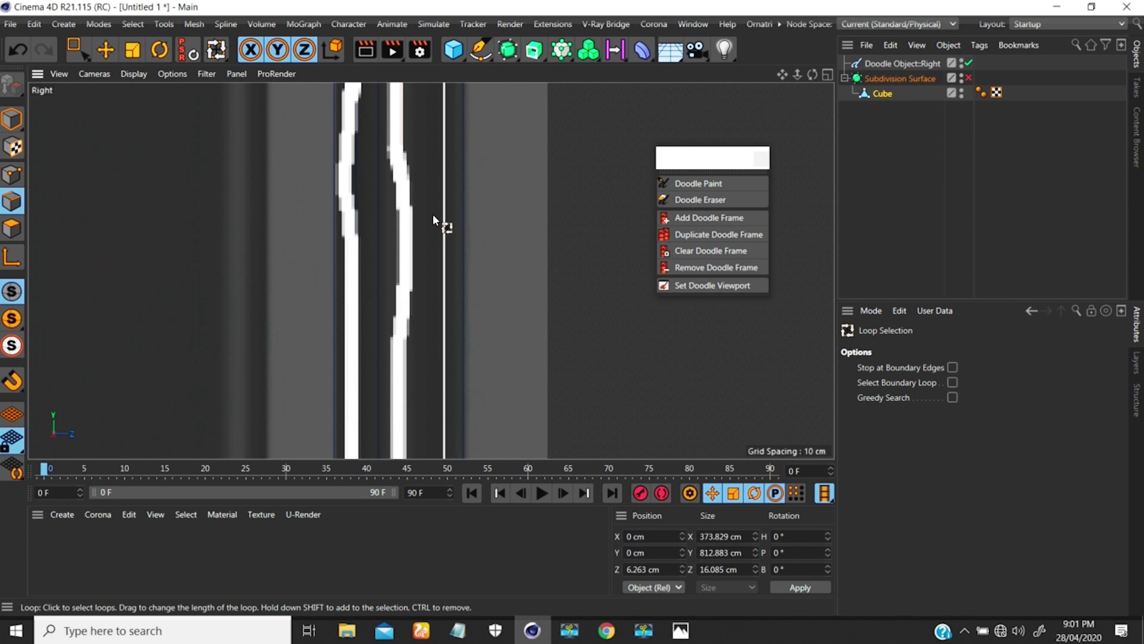
mouse_move(434, 325)
middle_mouse_down("alt")
mouse_move(417, 181)
mouse_move(435, 103)
mouse_move(413, 218)
mouse_move(416, 119)
mouse_move(395, 215)
middle_mouse_up("alt")
right_click_drag(398, 302, 418, 245, "alt")
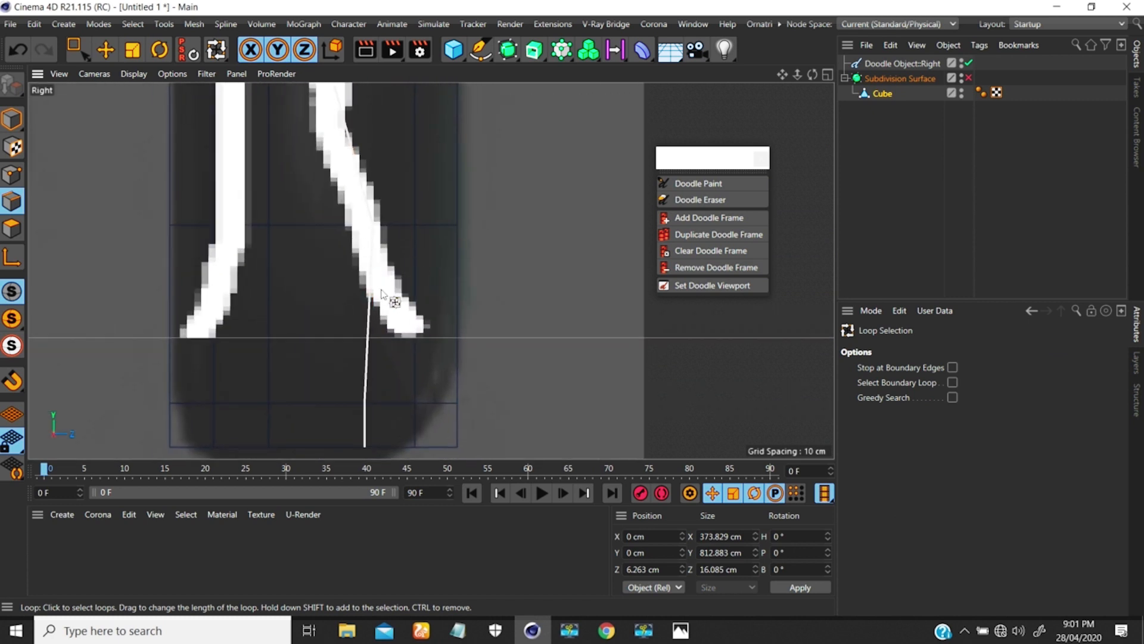
left_click(370, 335)
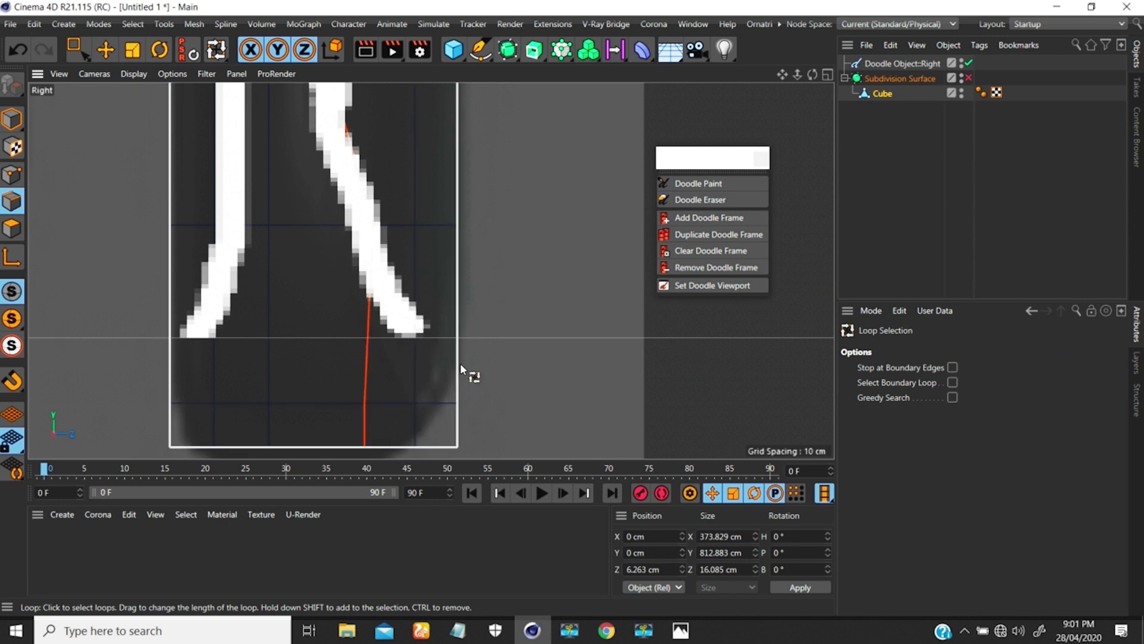
scroll(399, 312, "down", 1)
scroll(399, 310, "up", 5)
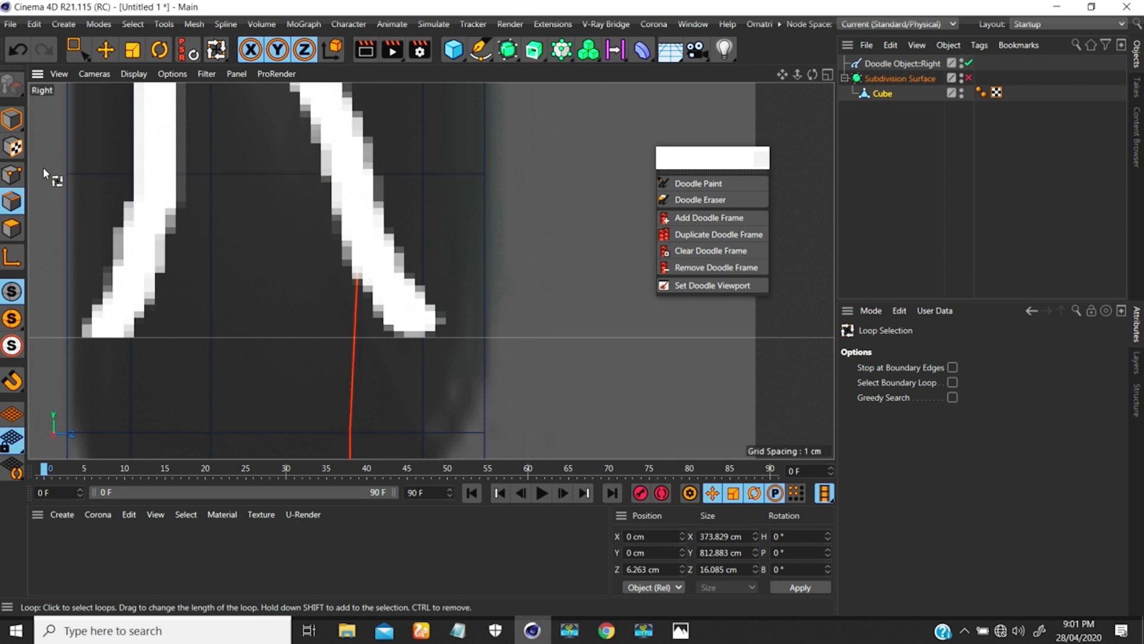
- In point mode, shift the two rear loops' points on the lowest cut outward, the inner one to Z about 16.7 cm
left_click(75, 47)
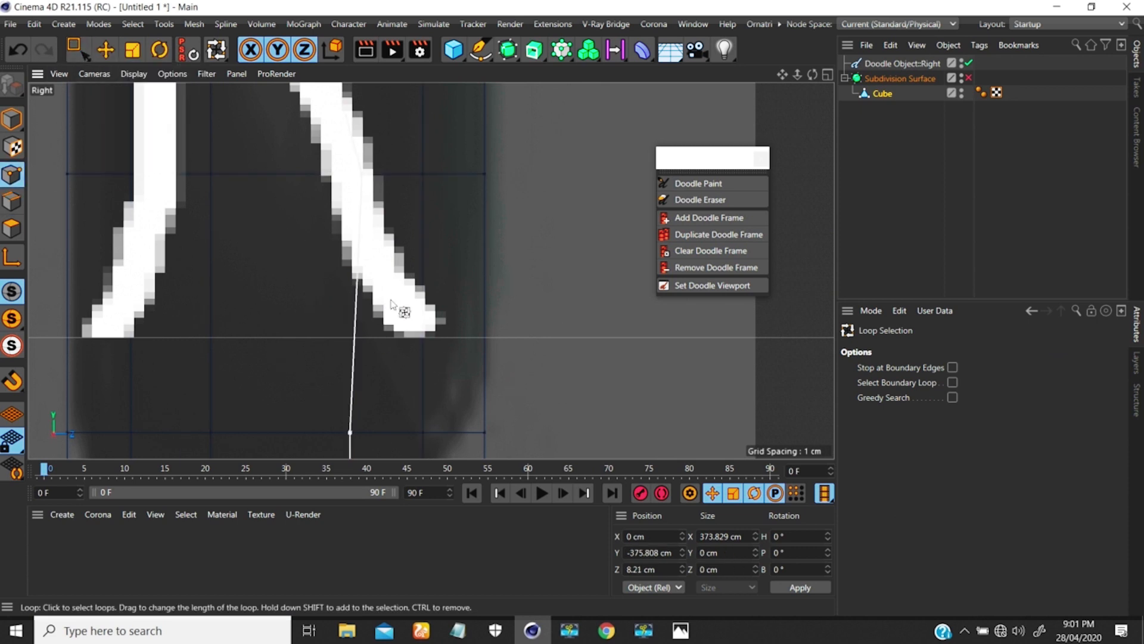
left_click(75, 48)
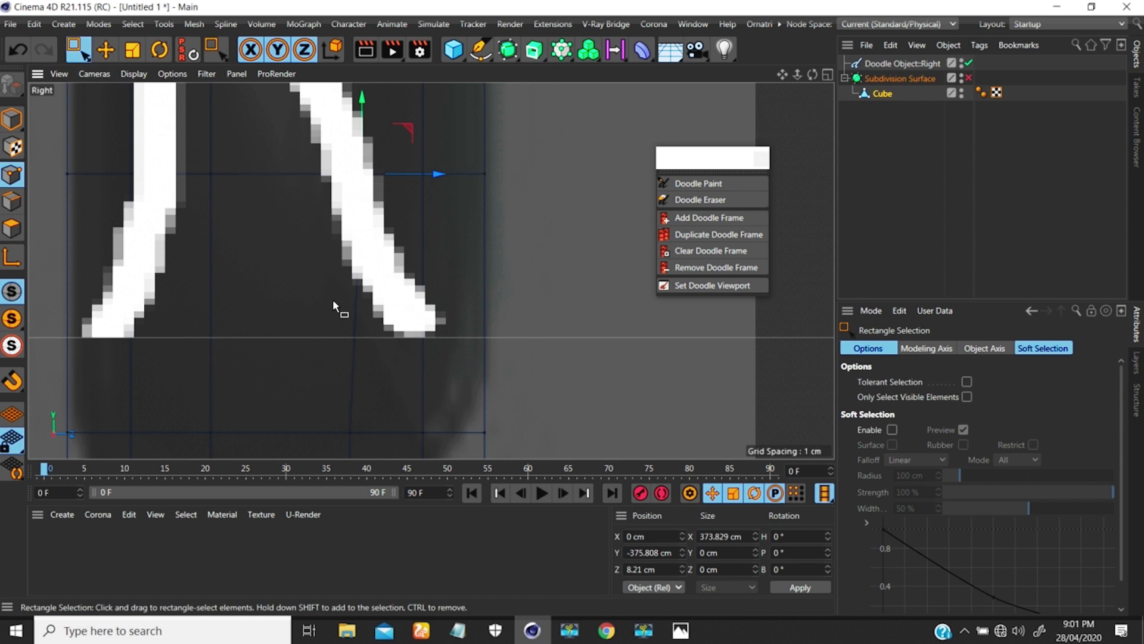
left_click_drag(331, 302, 447, 358)
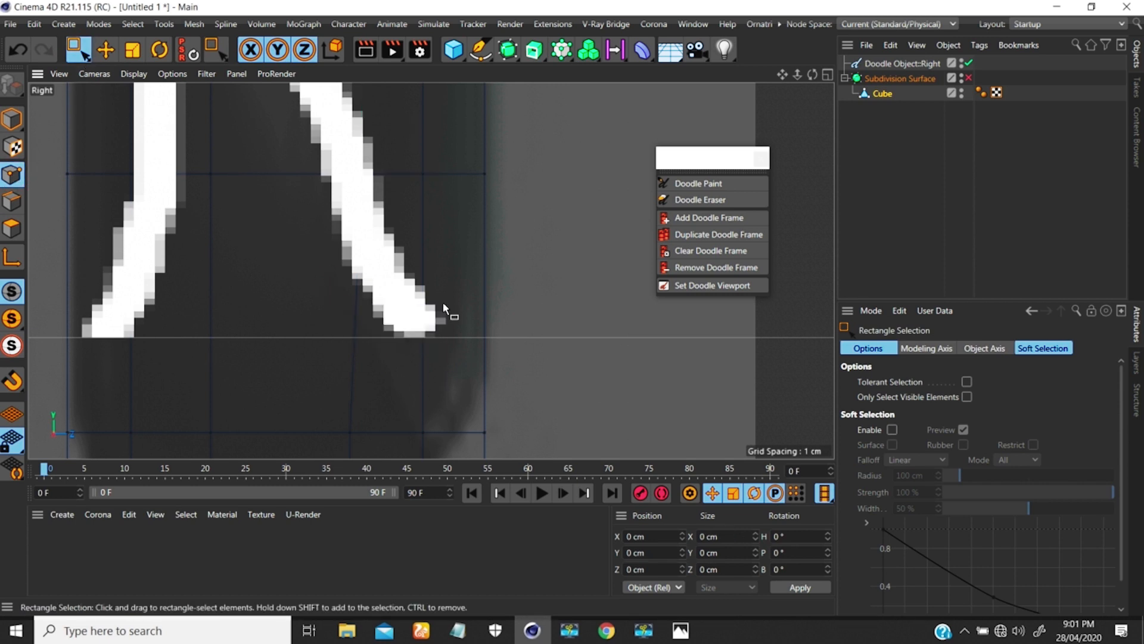
mouse_move(311, 130)
left_mouse_down()
mouse_move(420, 204)
mouse_move(426, 171)
left_mouse_up()
mouse_move(327, 408)
left_mouse_down()
mouse_move(450, 447)
mouse_move(512, 431)
left_mouse_up()
left_click_drag(422, 435, 387, 411)
left_click_drag(477, 432, 526, 430)
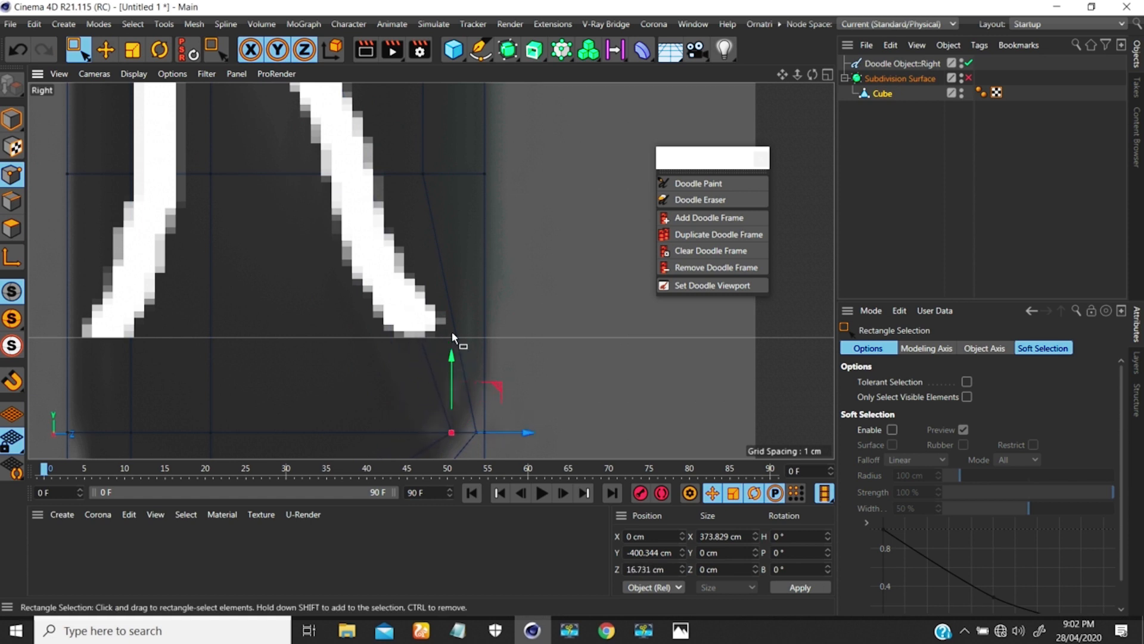
- Cut a horizontal loop at the guide lines' lower tips and move its rear-line point to Z about 9.8 cm
key("k")
key("l")
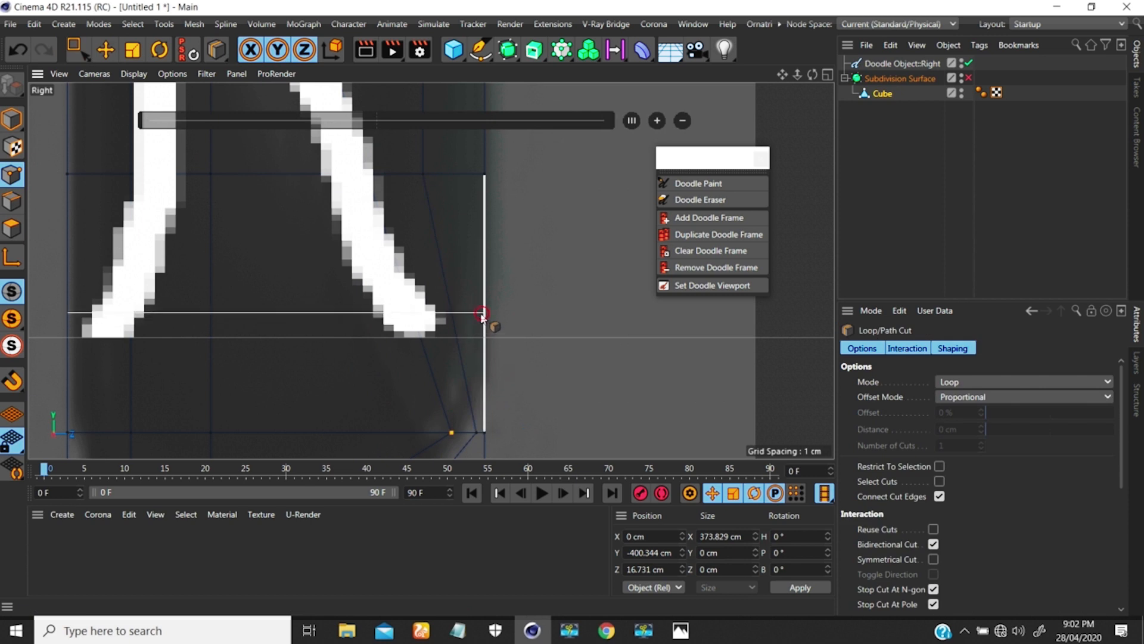
left_click(481, 314)
key("space")
left_click_drag(426, 288, 435, 318)
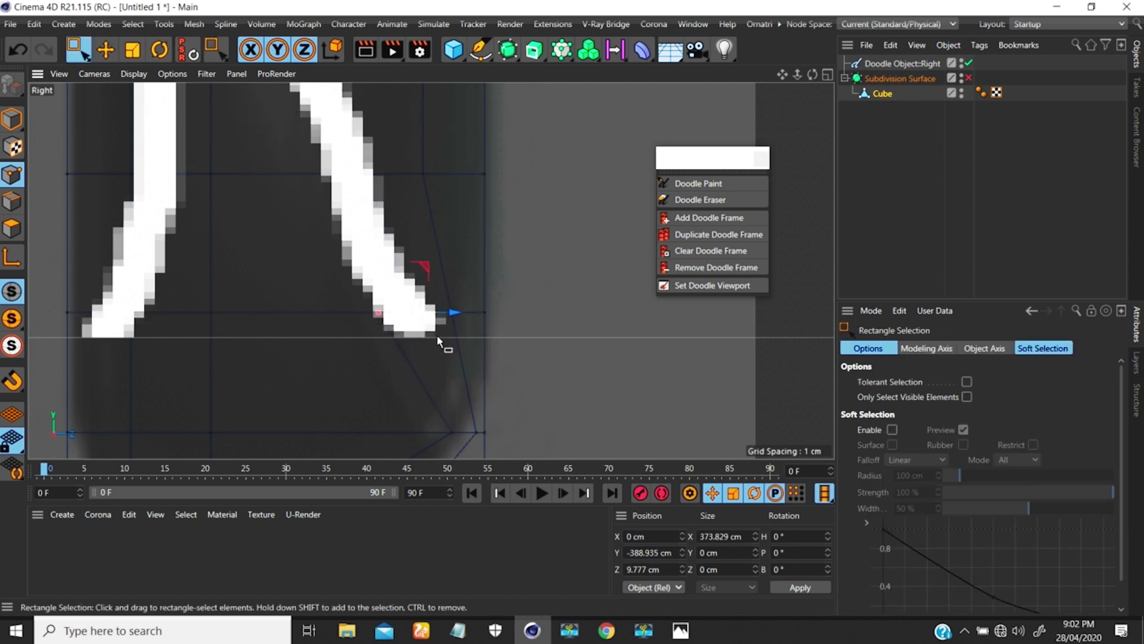
- Shift the rear loops' points on the body's bottom edge outward, placing the inner one at Z about 16.2 cm
key("super")
key("super")
middle_click_drag(436, 354, 436, 231, "alt")
left_click_drag(330, 348, 488, 372)
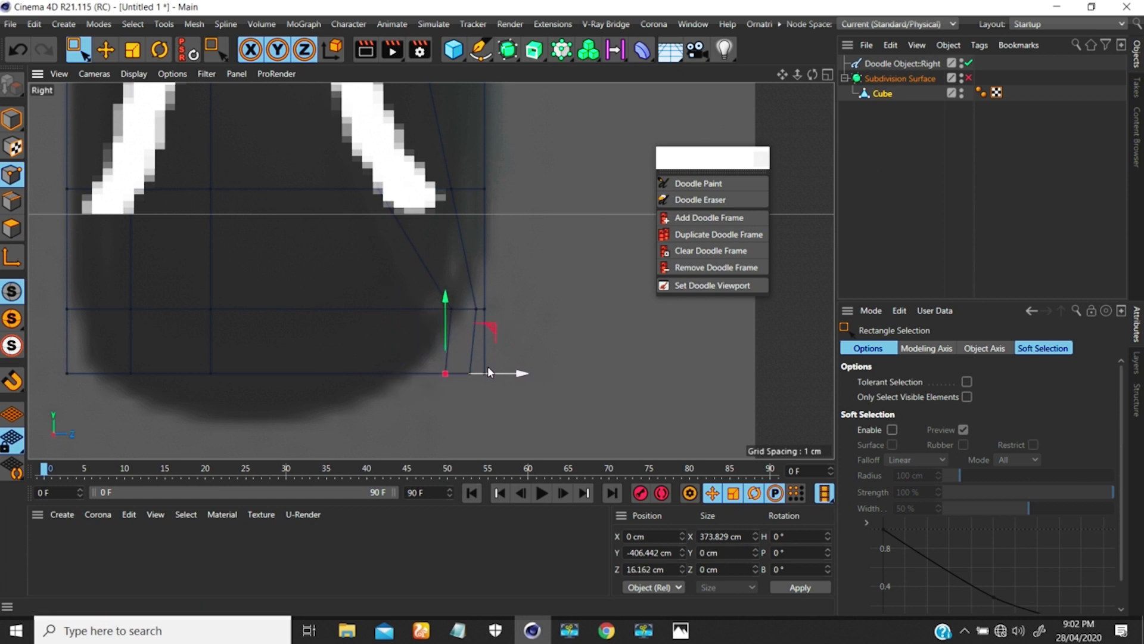
- Select the vertical point loop that runs along the front guide line using Loop Selection
middle_click_drag(158, 283, 385, 400, "alt")
mouse_move(377, 317)
right_mouse_down("alt")
mouse_move(405, 255)
mouse_move(288, 438)
right_mouse_up("alt")
middle_click_drag(398, 245, 395, 273, "alt")
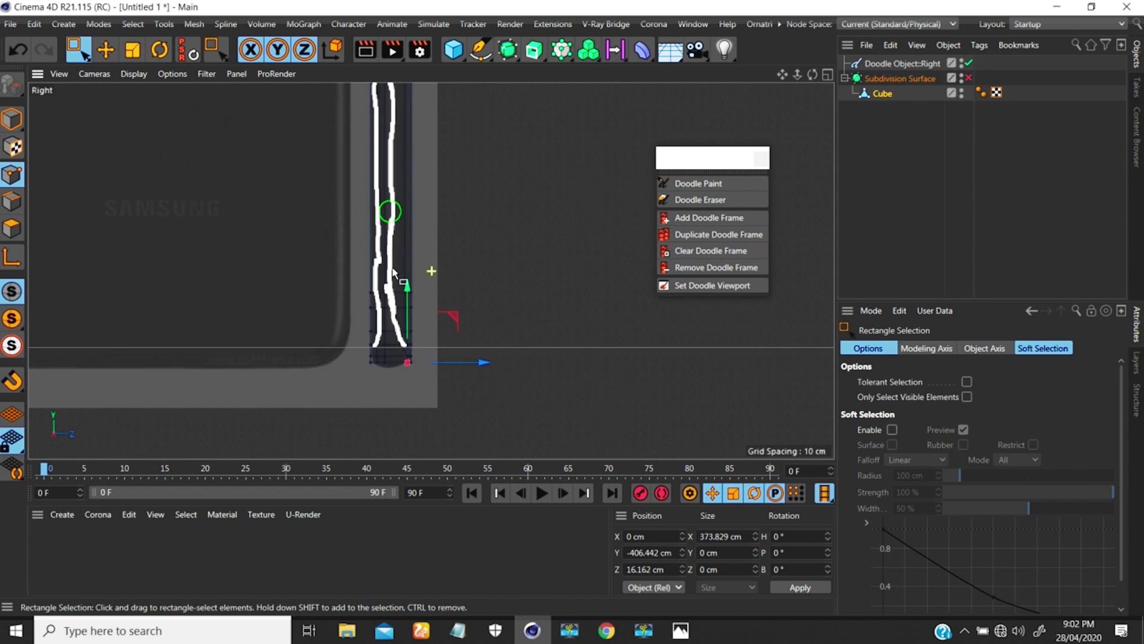
mouse_move(396, 130)
middle_mouse_down("alt")
mouse_move(398, 296)
mouse_move(385, 289)
middle_mouse_up("alt")
middle_click_drag(374, 182, 378, 311, "alt")
mouse_move(365, 233)
right_mouse_down("alt")
mouse_move(379, 197)
mouse_move(374, 216)
right_mouse_up("alt")
middle_click_drag(391, 197, 383, 318, "alt")
right_click_drag(377, 196, 392, 157, "alt")
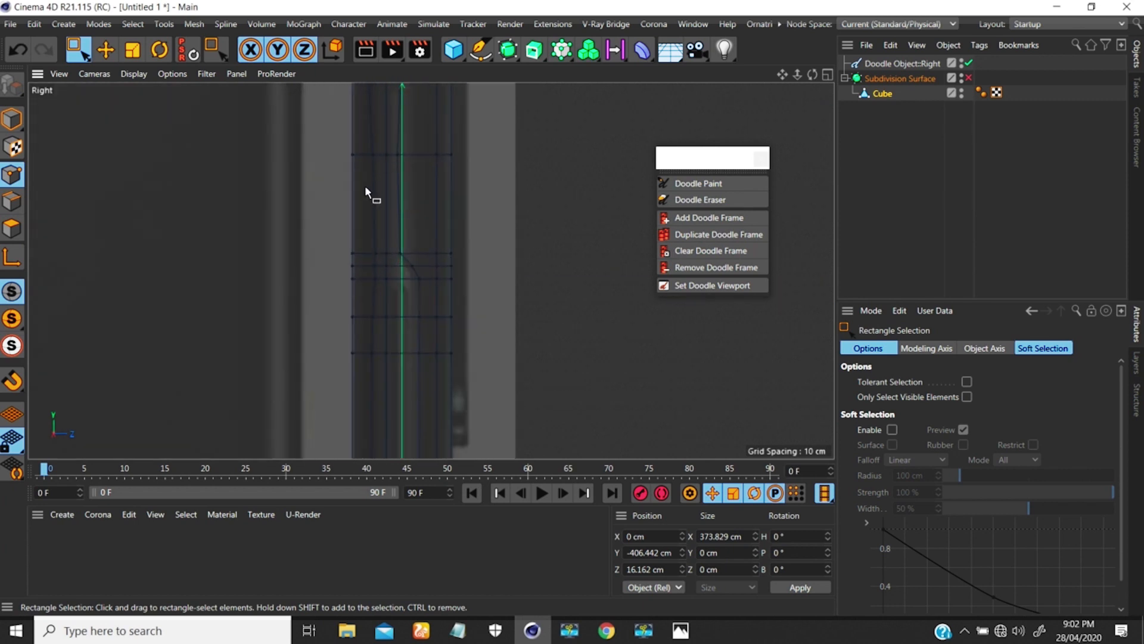
key("u")
key("l")
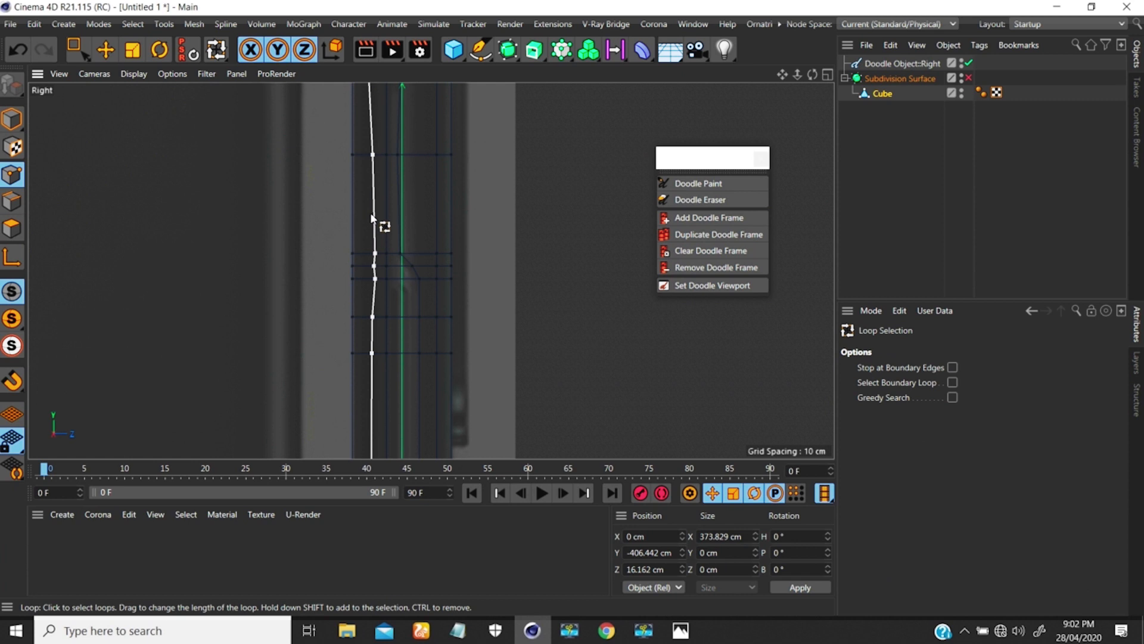
left_click(372, 218)
- Try to slide the front loop's two lowest points outward along their horizontal edges, and undo both slides
scroll(393, 262, "down", 5)
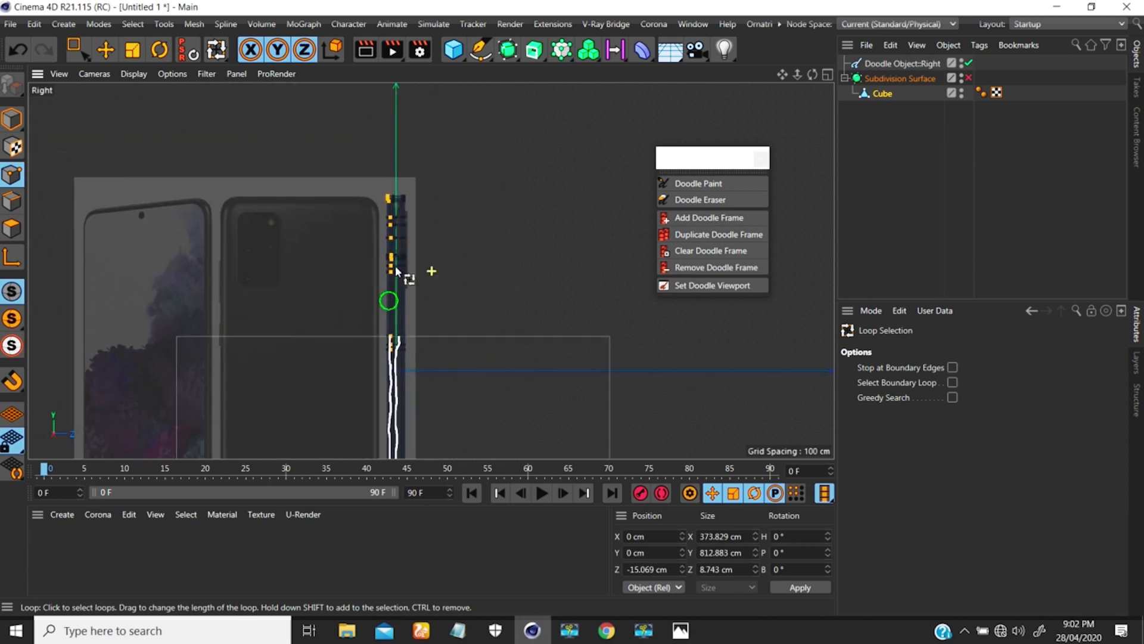
scroll(417, 271, "up", 2)
scroll(414, 380, "up", 6)
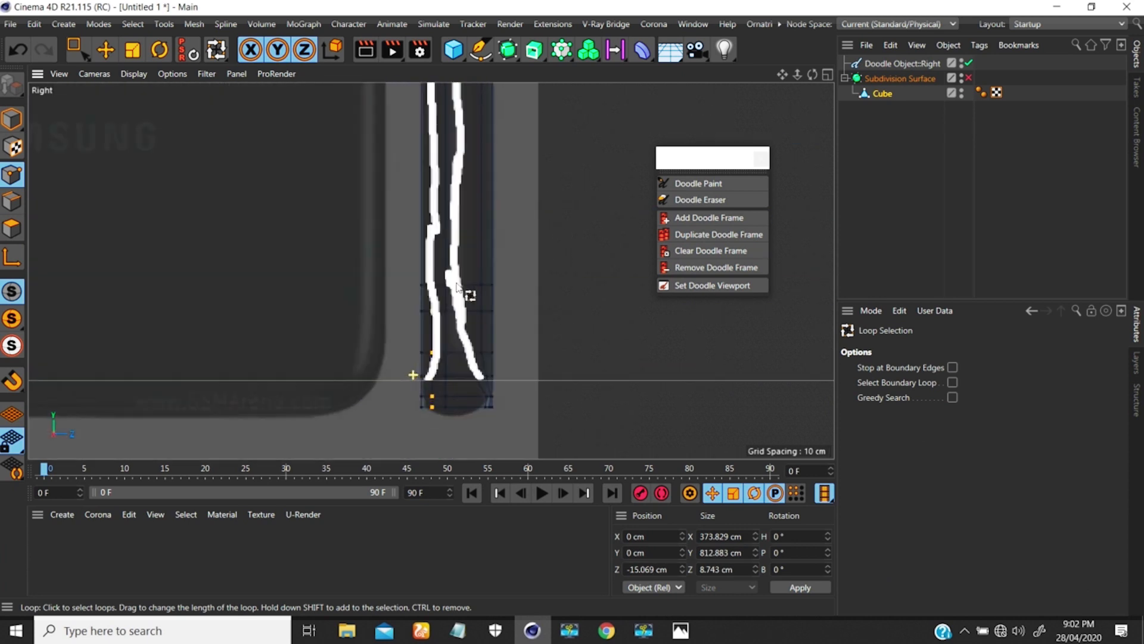
scroll(446, 302, "up", 5)
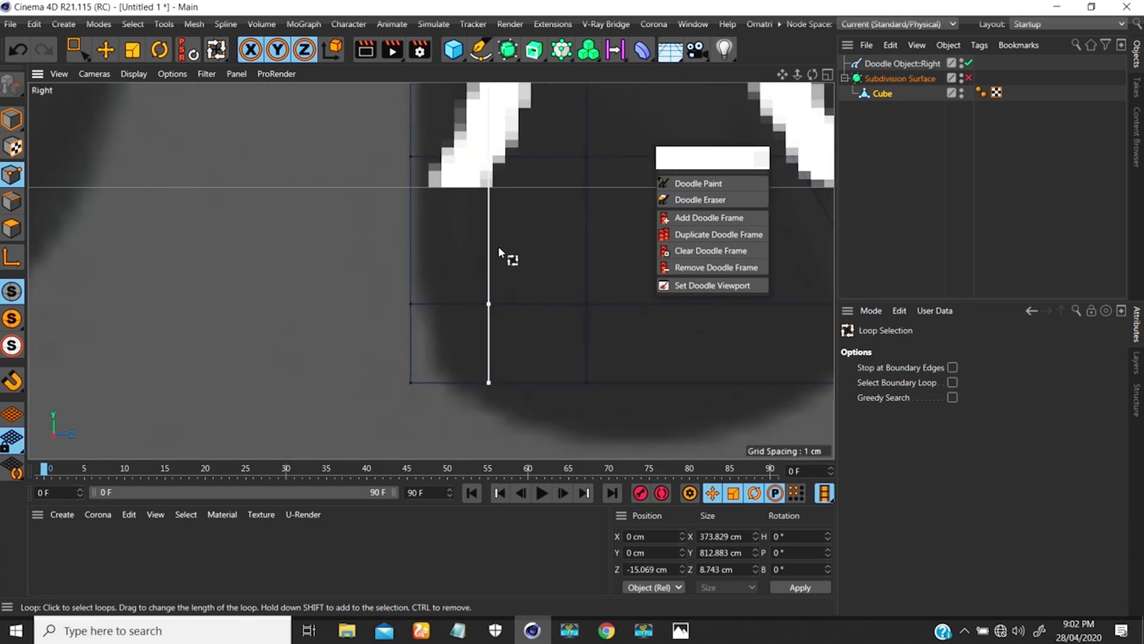
left_click(481, 365)
key("m")
key("o")
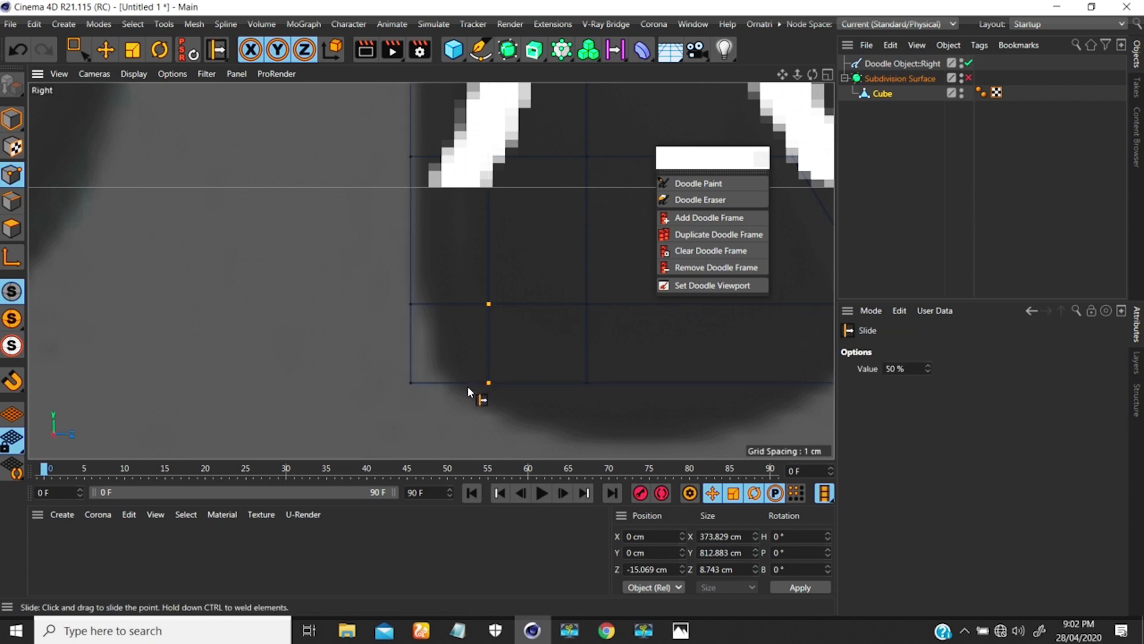
left_click_drag(492, 387, 453, 374)
left_click_drag(490, 305, 445, 307)
key("ctrl+z")
key("ctrl+z")
key("0")
- Move the front loop's points on the body's bottom edge and the lowest cut outward, the bottom one to Z about -19.1 cm
left_click_drag(511, 400, 463, 376)
left_click_drag(544, 382, 489, 384)
left_click_drag(462, 289, 507, 306)
left_click_drag(429, 378, 476, 378)
scroll(460, 355, "up", 5)
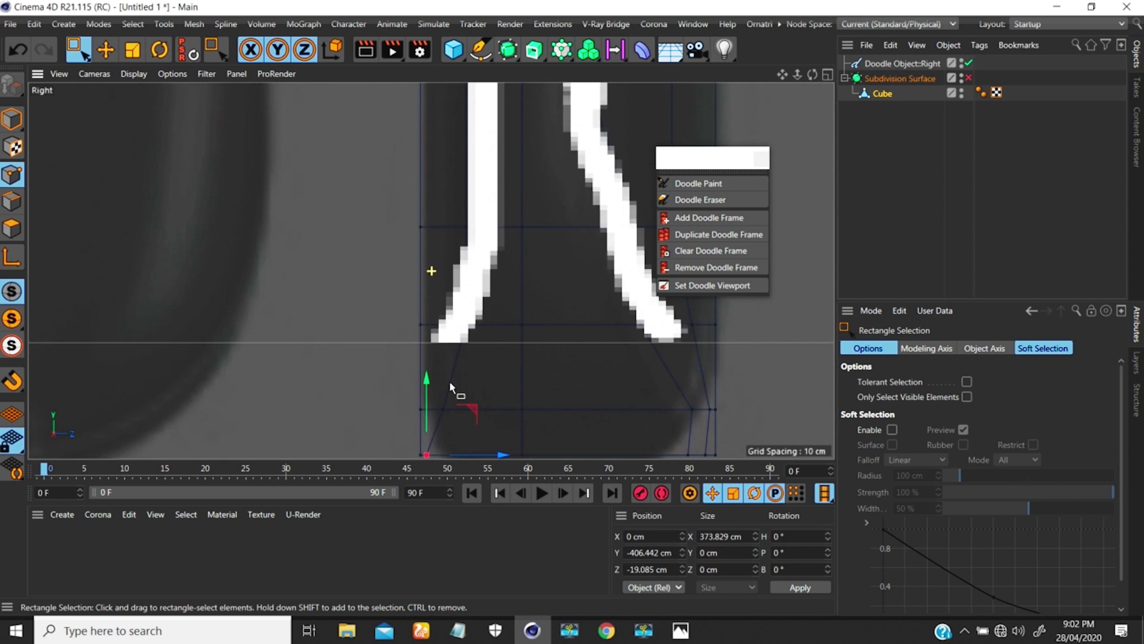
- Shift the front loop's points near the guide line's lower tip outward, the one at Y -375.8 cm to Z about -16.6 cm
mouse_move(503, 334)
left_mouse_down()
mouse_move(469, 301)
mouse_move(533, 309)
mouse_move(508, 310)
left_mouse_up()
left_click_drag(506, 158, 489, 133)
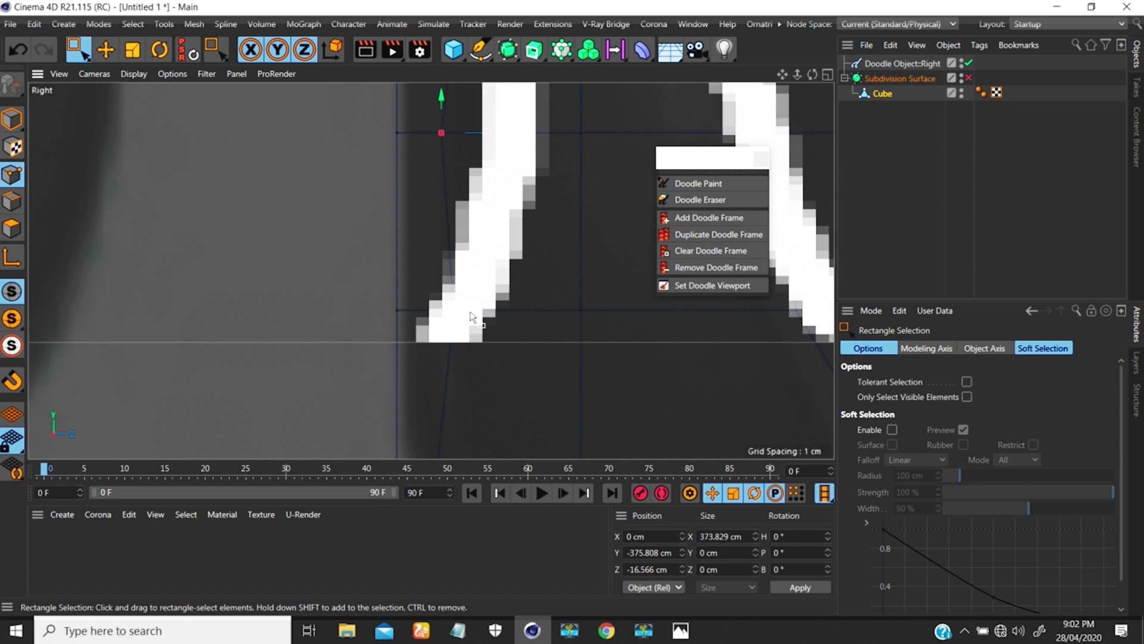
left_click_drag(475, 330, 443, 298)
left_click_drag(515, 312, 497, 311)
middle_click_drag(474, 316, 522, 132, "alt")
mouse_move(499, 293)
left_mouse_down()
mouse_move(470, 266)
mouse_move(514, 278)
left_mouse_up()
key("m")
key("o")
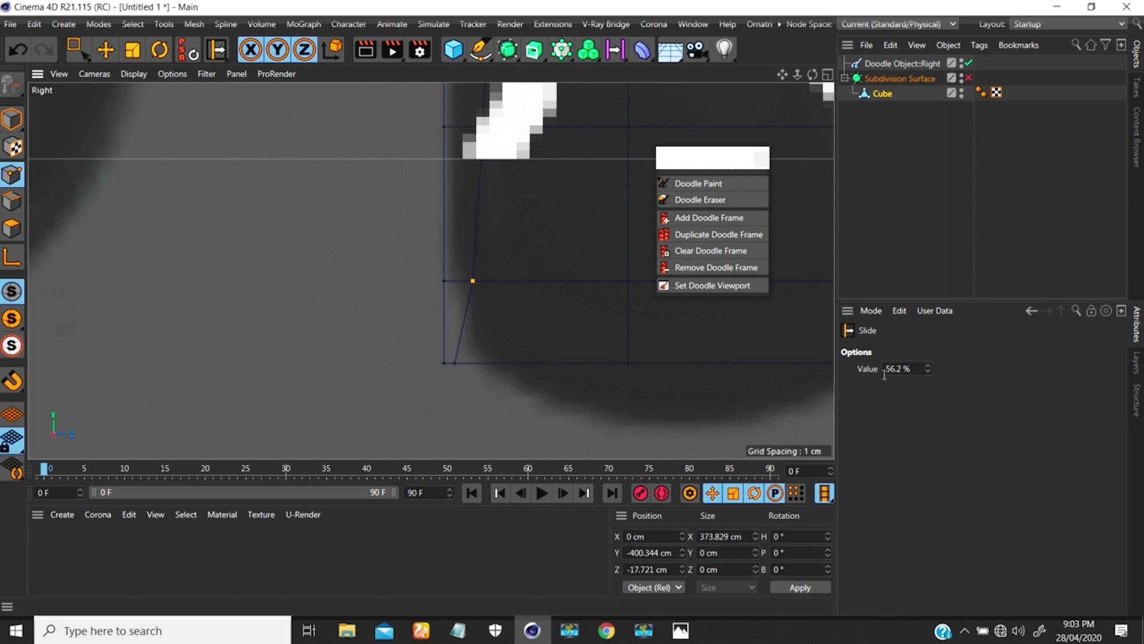
scroll(482, 263, "down", 5)
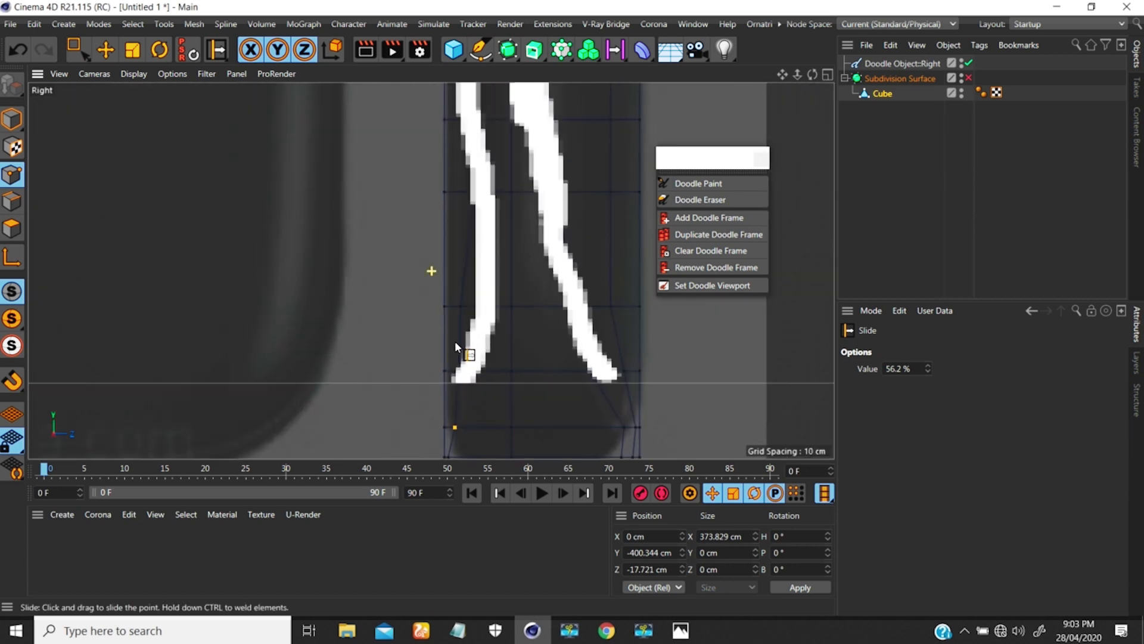
key("space")
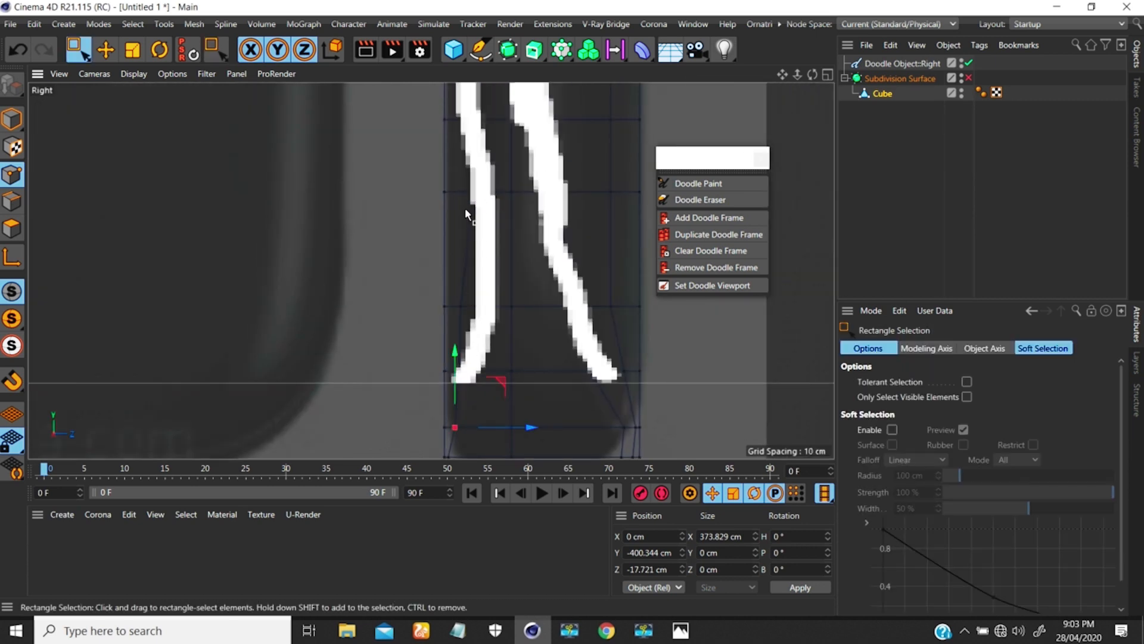
- Align the front loop's points on the next cuts up with the guide line, the one at Y -352.6 cm to Z about -16.8 cm
scroll(473, 184, "up", 5)
left_click_drag(449, 177, 514, 196)
middle_click_drag(473, 248, 466, 406, "alt")
left_click_drag(435, 219, 488, 265)
left_click_drag(512, 241, 495, 245)
left_click_drag(441, 341, 488, 360)
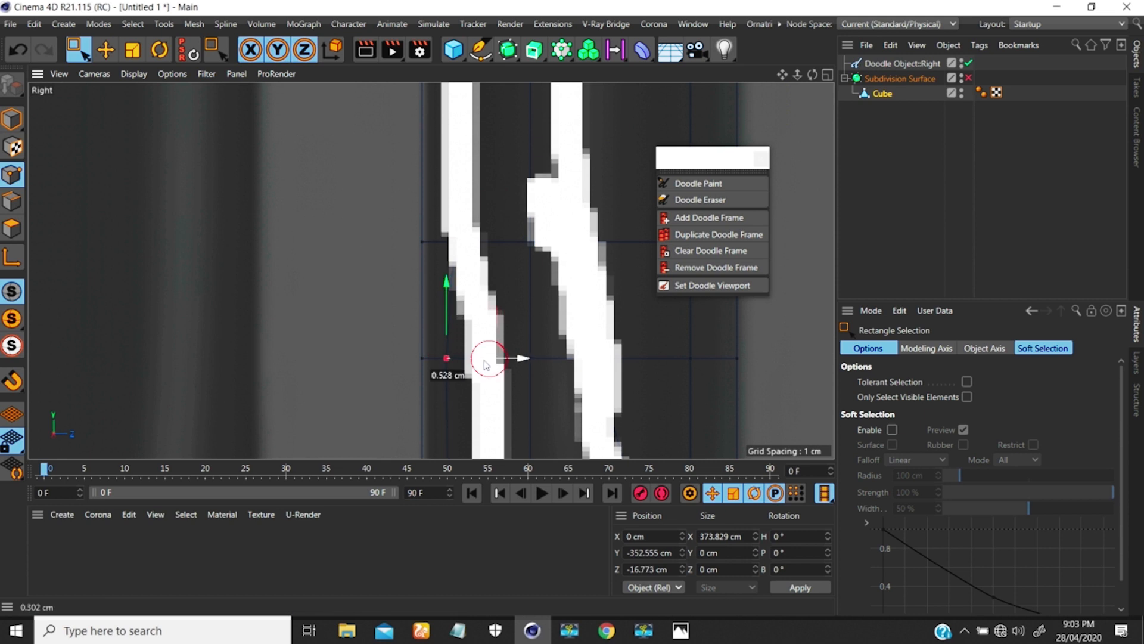
- Move the front loop's two points just below the guide line's upper end onto the line, the upper one to Z about -15.4 cm
right_click_drag(447, 289, 442, 390, "alt")
middle_click_drag(454, 177, 451, 363, "alt")
middle_click_drag(442, 230, 439, 358, "alt")
middle_click_drag(435, 278, 435, 382, "alt")
mouse_move(444, 266)
middle_mouse_down("alt")
mouse_move(431, 268)
mouse_move(430, 387)
middle_mouse_up("alt")
mouse_move(423, 218)
middle_mouse_down("alt")
mouse_move(423, 351)
mouse_move(434, 343)
middle_mouse_up("alt")
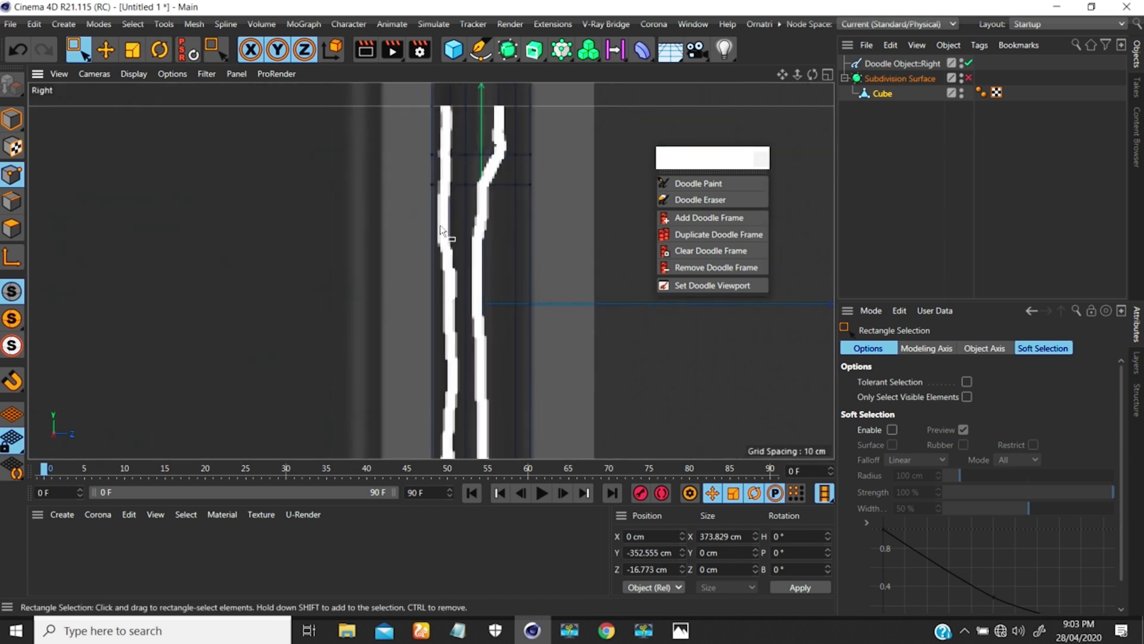
middle_click_drag(452, 237, 452, 332, "alt")
right_click_drag(452, 291, 487, 179, "alt")
left_click_drag(480, 272, 411, 229)
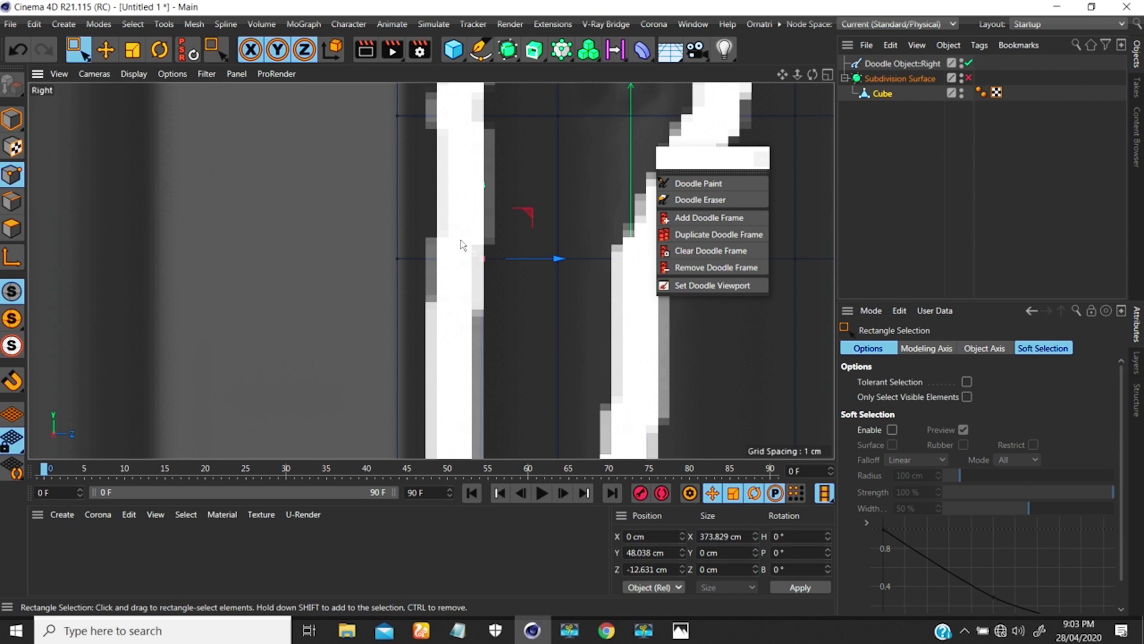
left_click_drag(552, 261, 527, 264)
left_click_drag(500, 152, 432, 96)
left_click_drag(534, 117, 504, 114)
- Move the front loop's point at the guide line's upper end outward to Z about -14.7 cm
middle_click_drag(489, 149, 460, 394, "alt")
middle_click_drag(449, 124, 447, 410, "alt")
scroll(436, 305, "up", 3)
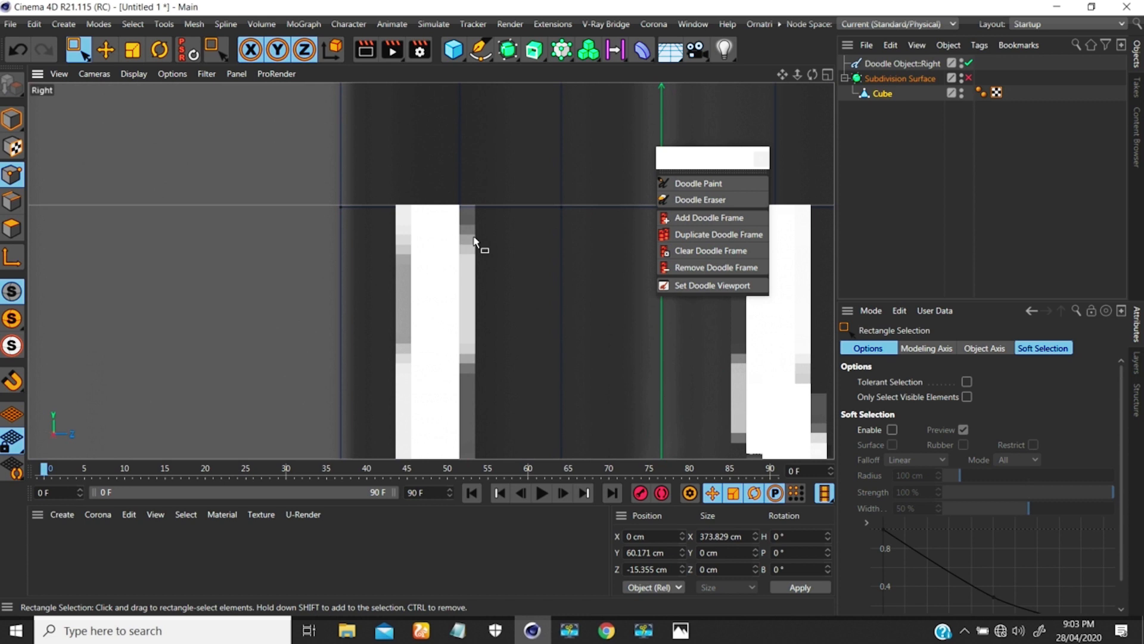
left_click_drag(485, 242, 417, 174)
left_click_drag(519, 214, 483, 205)
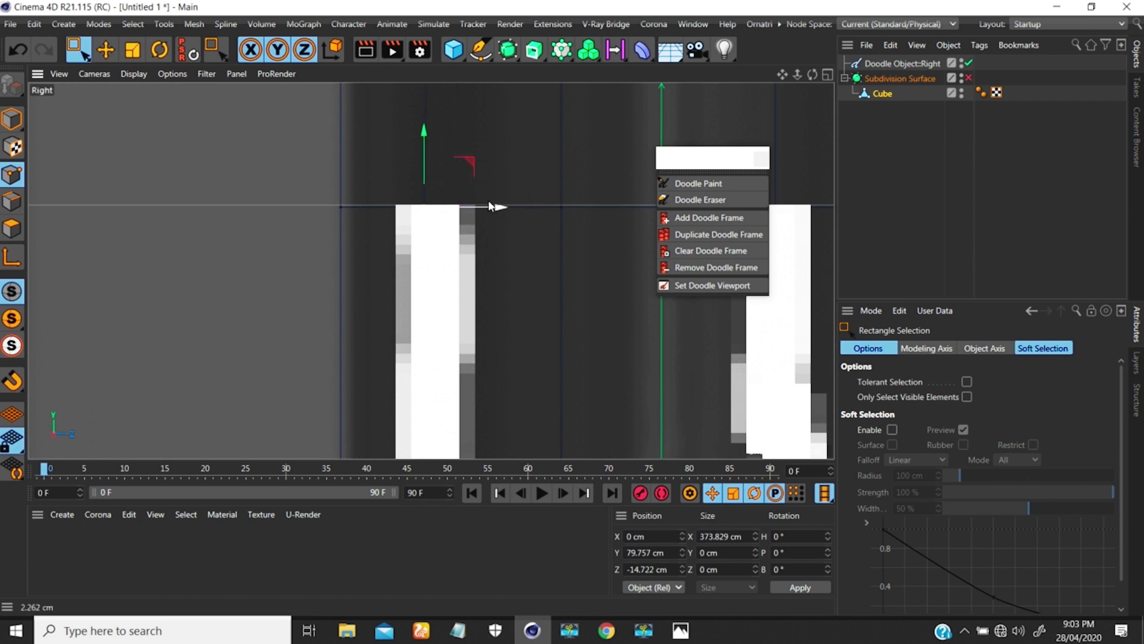
- Adjust the front loop's two points below the side-button notch cuts, placing the one at Y 229.1 cm at Z about -13.2 cm
scroll(471, 218, "down", 3)
middle_click_drag(455, 173, 441, 366, "alt")
mouse_move(446, 224)
middle_mouse_down("alt")
mouse_move(438, 406)
mouse_move(417, 403)
middle_mouse_up("alt")
middle_click_drag(412, 229, 408, 411, "alt")
middle_click_drag(409, 265, 406, 345, "alt")
left_click_drag(429, 247, 457, 238)
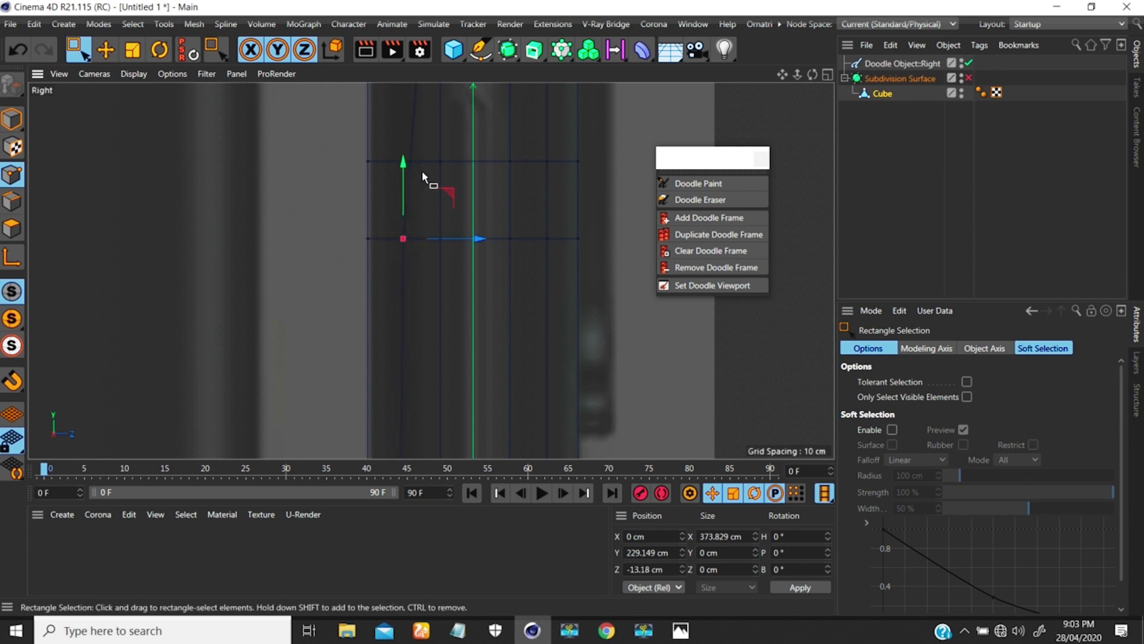
left_click_drag(423, 171, 400, 152)
mouse_move(476, 165)
left_mouse_down()
mouse_move(460, 158)
mouse_move(469, 163)
left_mouse_up()
- Reposition the front loop's points at and above the notch, to Z about -13.0 cm at Y 269.2 cm and -13.3 cm at Y 308.8 cm
middle_click_drag(447, 170, 425, 447, "alt")
left_click_drag(421, 331, 437, 261)
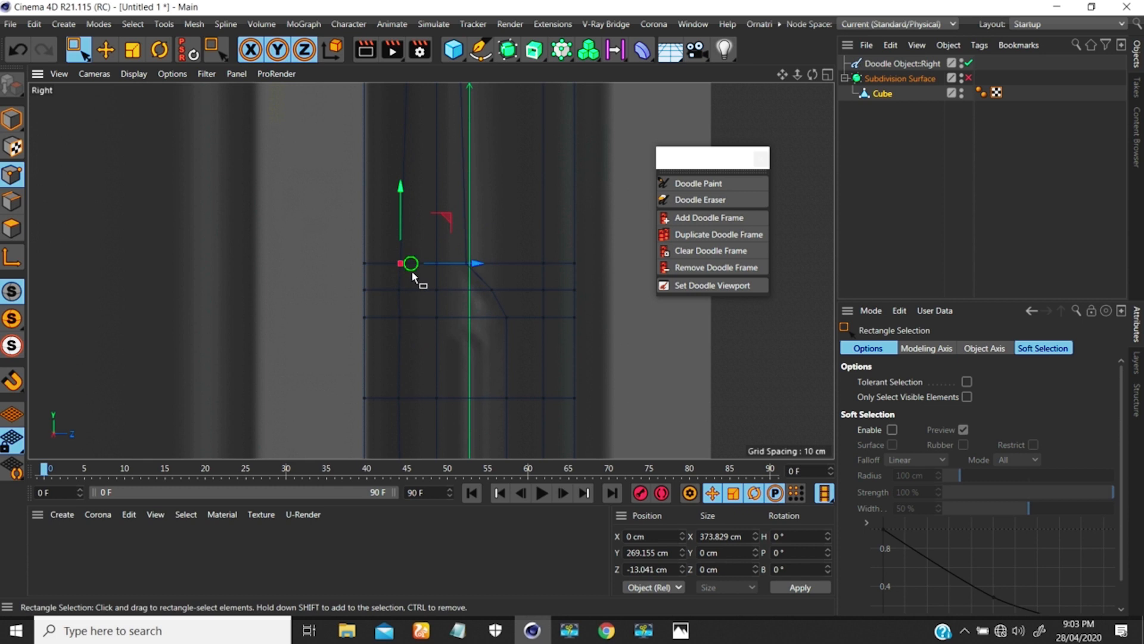
middle_click_drag(412, 272, 417, 441, "alt")
left_click_drag(400, 210, 456, 220)
- Fine-tune the front loop's points on the two cuts below the body's top corner, the upper one to Z about -13.3 cm
scroll(408, 234, "down", 5)
middle_click_drag(414, 173, 412, 267, "alt")
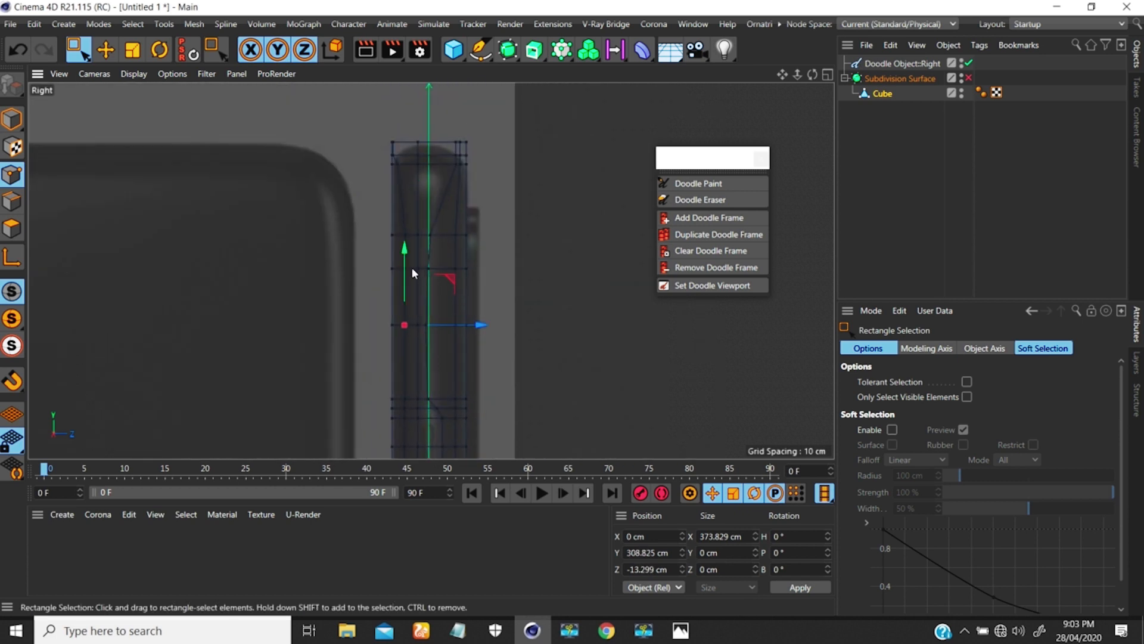
scroll(410, 266, "up", 6)
left_click(395, 281)
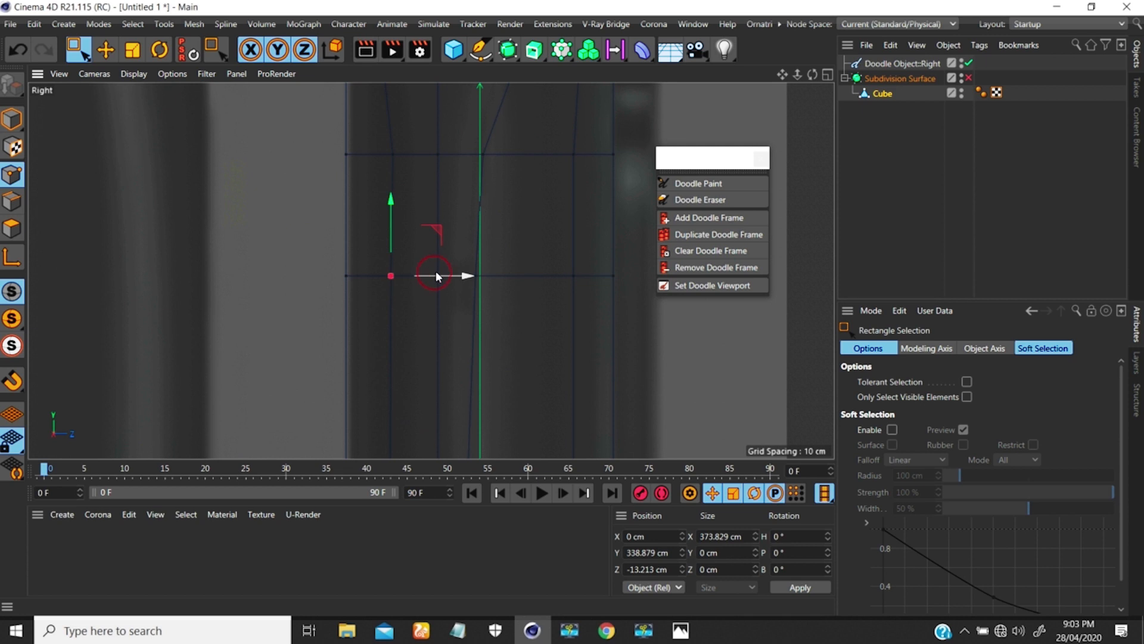
left_click_drag(436, 271, 439, 271)
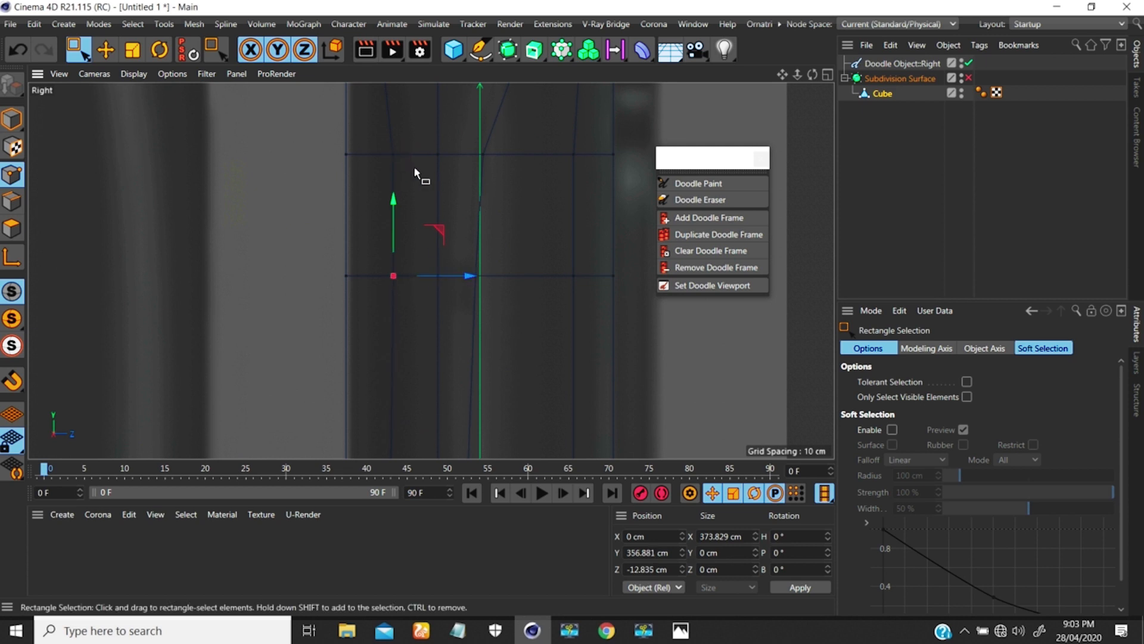
left_click_drag(381, 140, 414, 169)
left_click_drag(440, 153, 435, 153)
- Check the body's top edge against the reference with the Subdivision Surface switched on, and switch it off again
right_click_drag(406, 176, 351, 334, "alt")
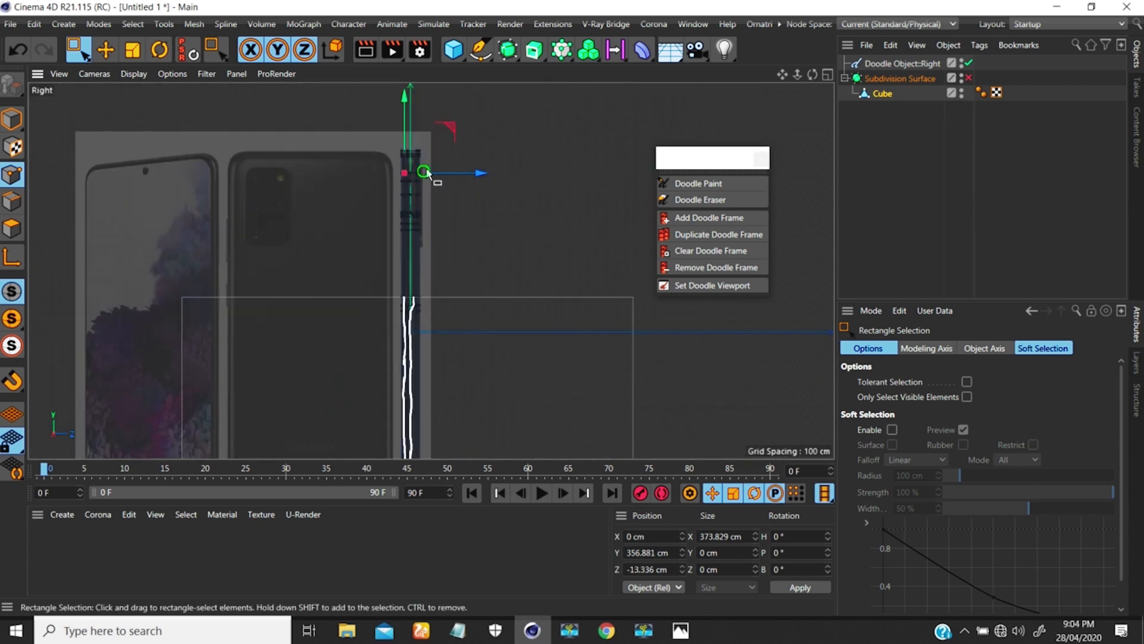
middle_click_drag(425, 171, 433, 216, "alt")
right_click_drag(421, 178, 488, 103, "alt")
middle_click_drag(385, 253, 414, 203, "alt")
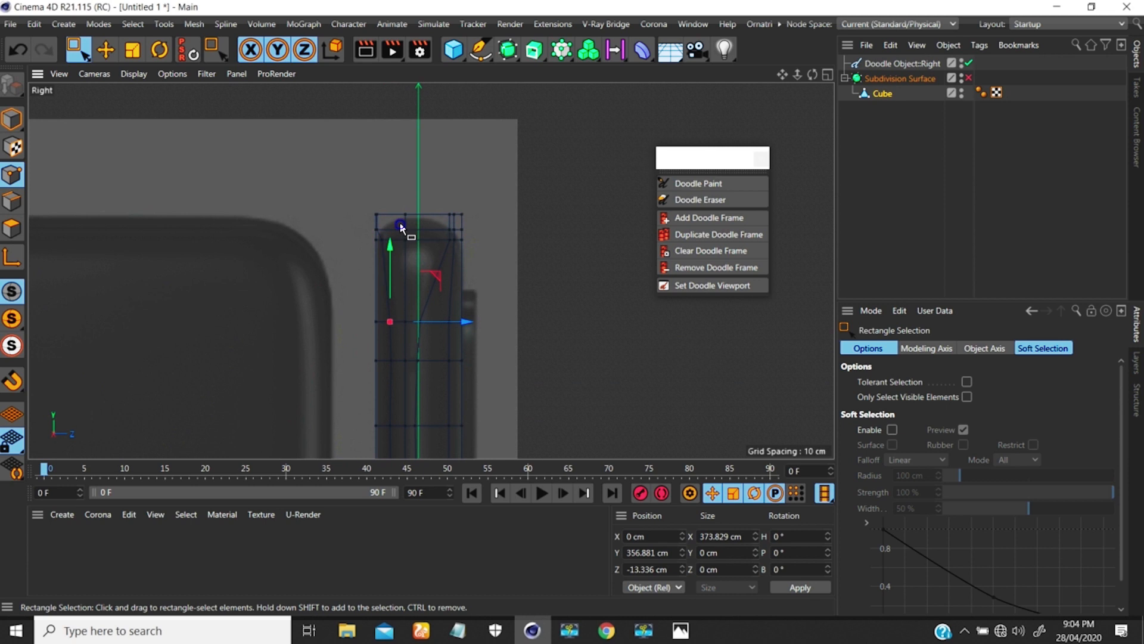
right_click_drag(401, 227, 483, 271, "alt")
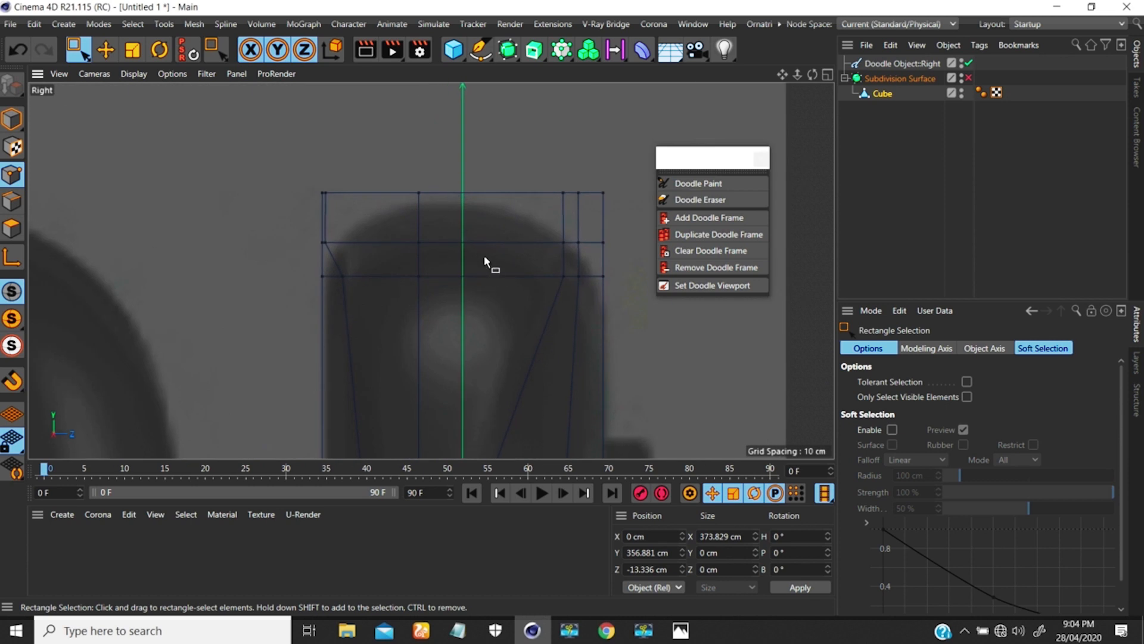
key("q")
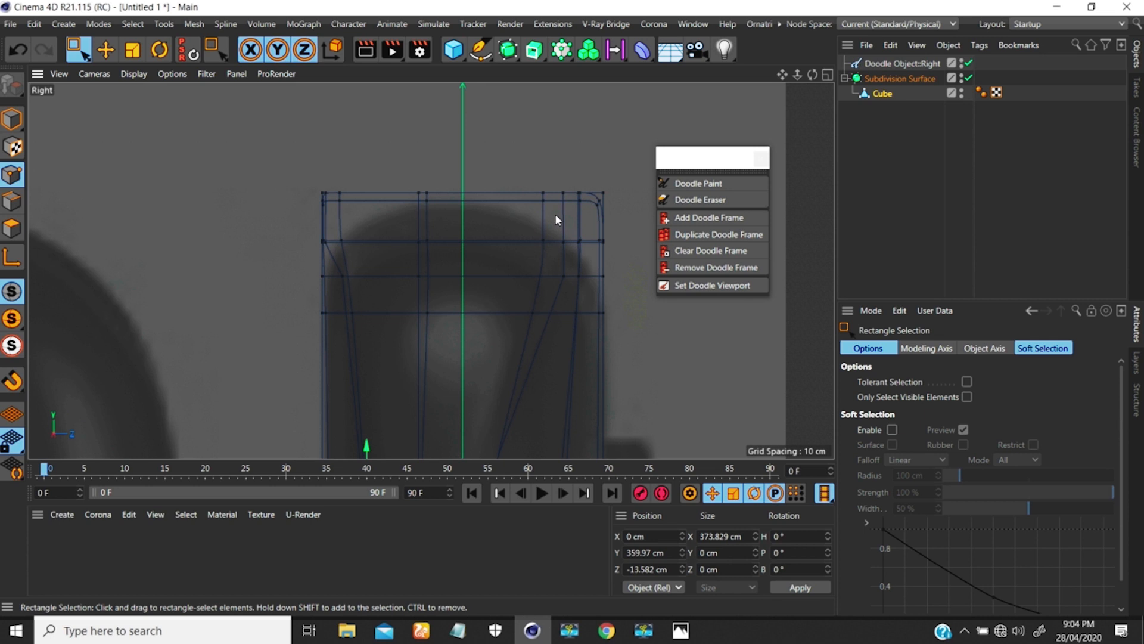
key("q")
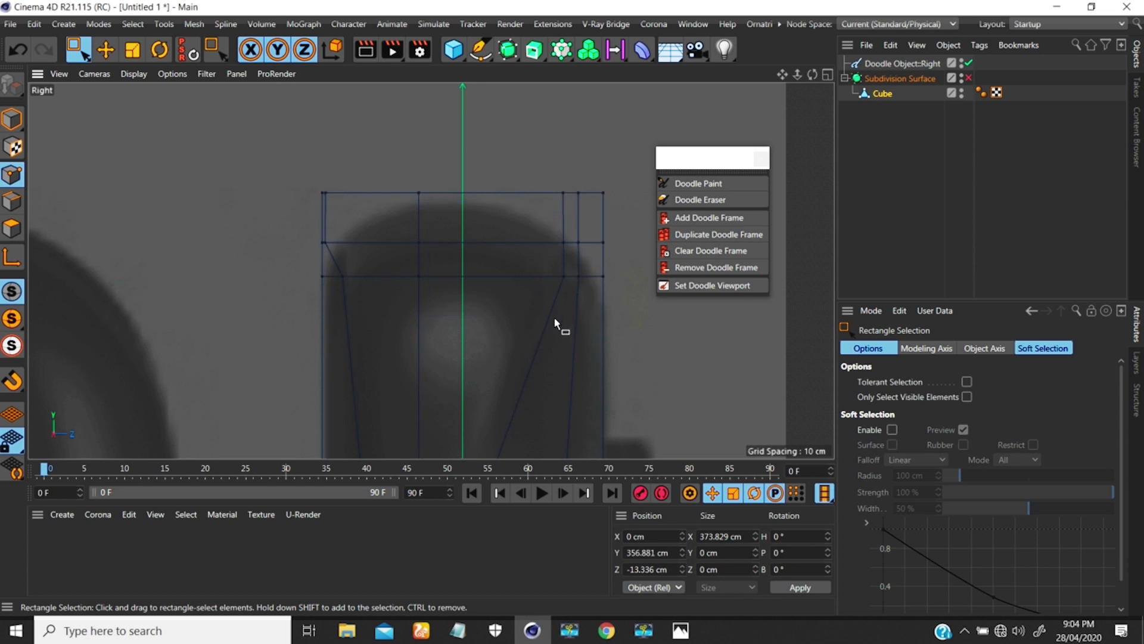
- Lower the three outermost rear points at the body's top corner, the lowest to Y about 389.2 cm and the top one to 400.9 cm
middle_click_drag(553, 317, 481, 262, "alt")
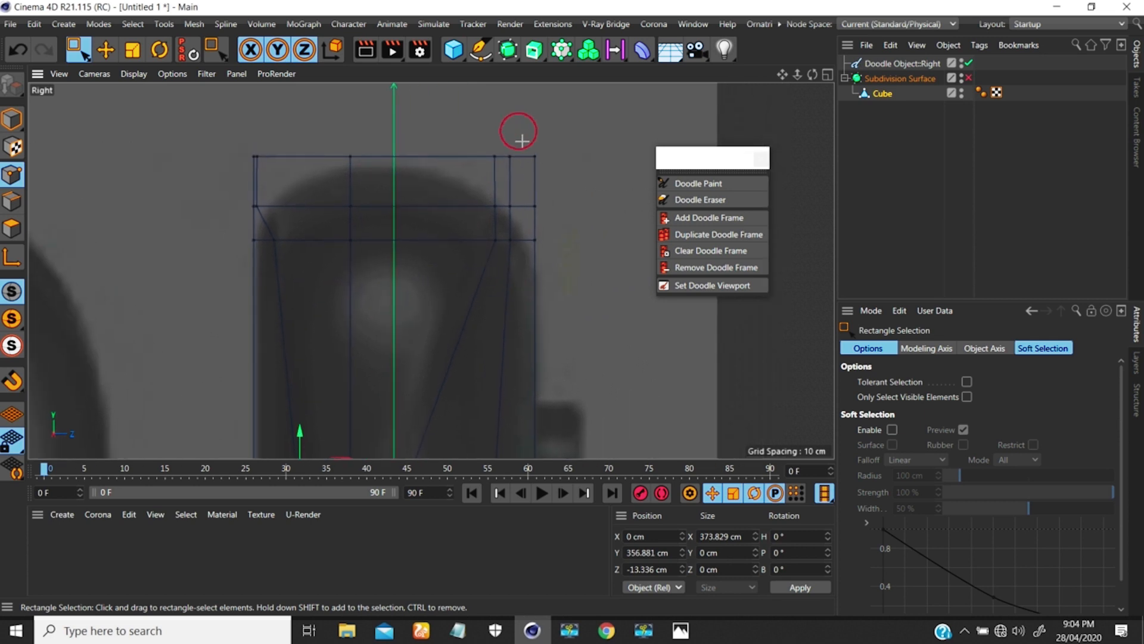
left_click_drag(517, 129, 569, 261)
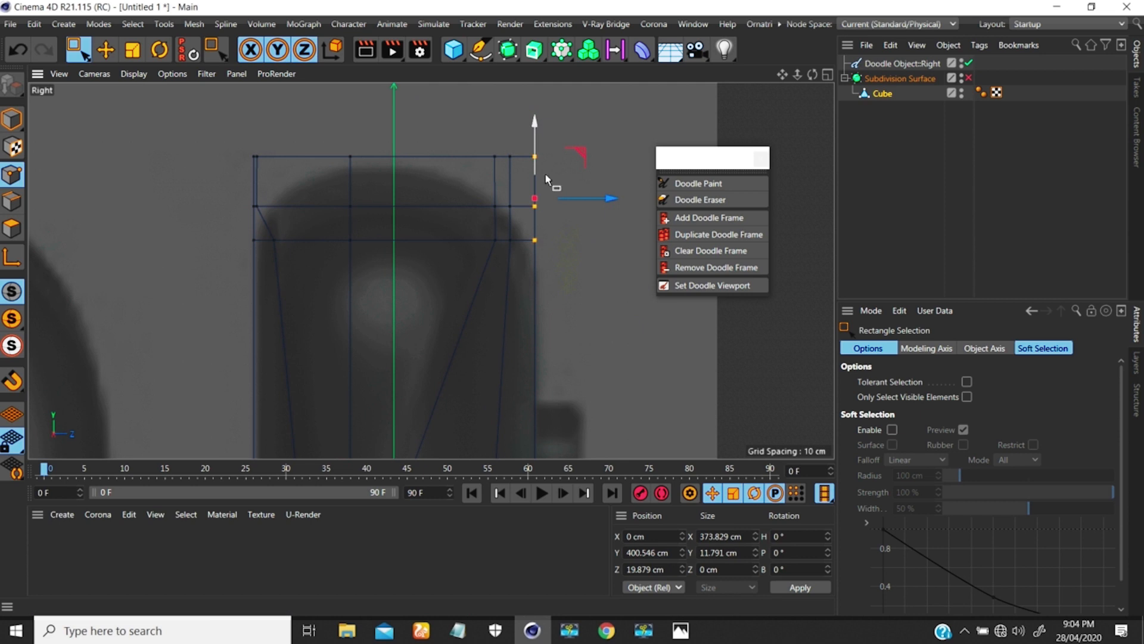
left_click_drag(548, 304, 523, 219)
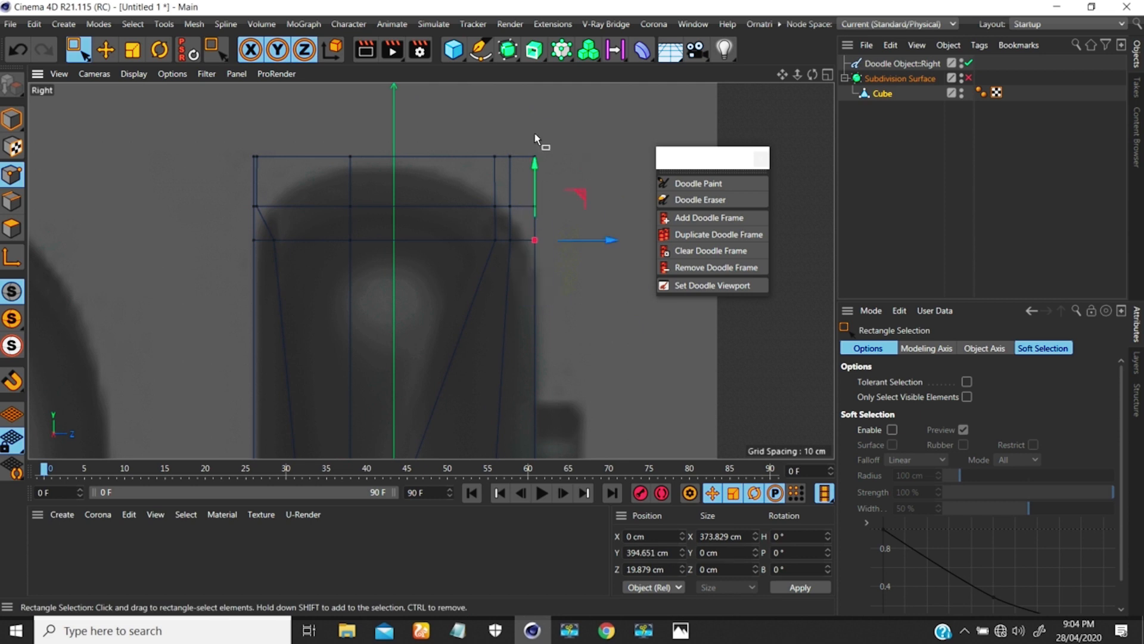
left_click_drag(535, 162, 538, 209)
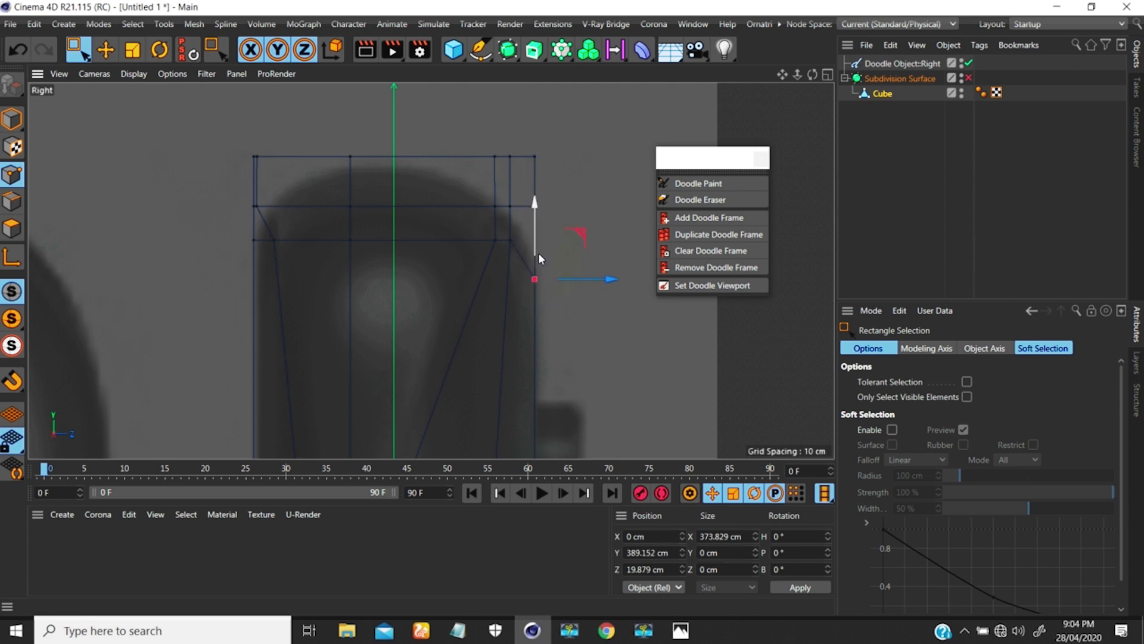
left_click_drag(538, 253, 541, 158)
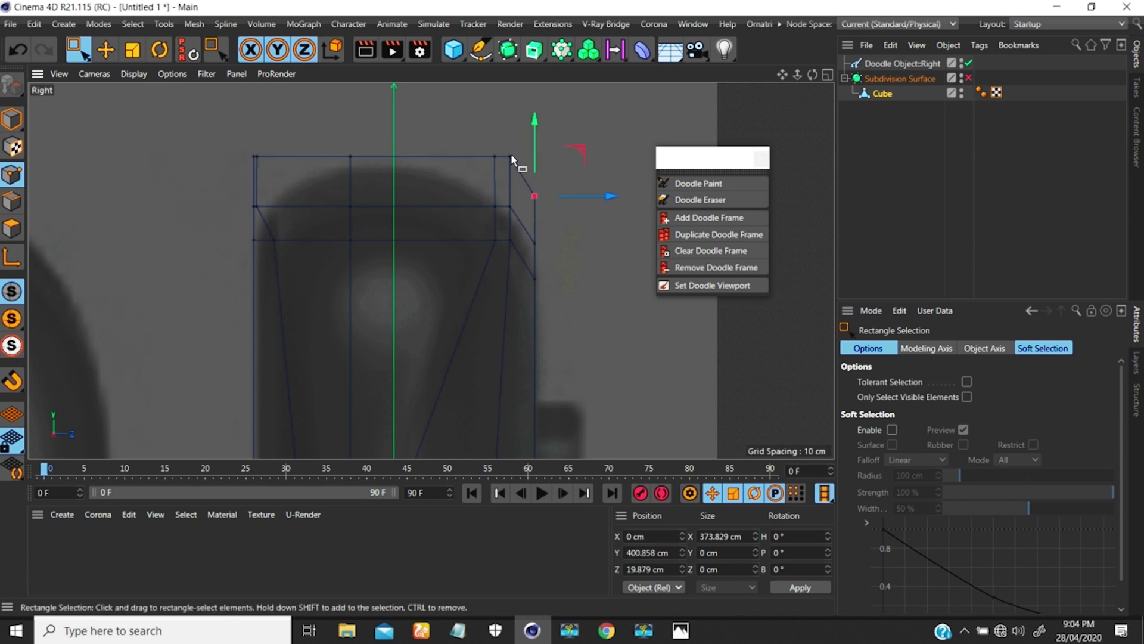
- Round the rear top corner by lowering its three top-edge points, the outermost to Y about 399.7 cm and the innermost to 404.6 cm
left_click_drag(504, 146, 521, 168)
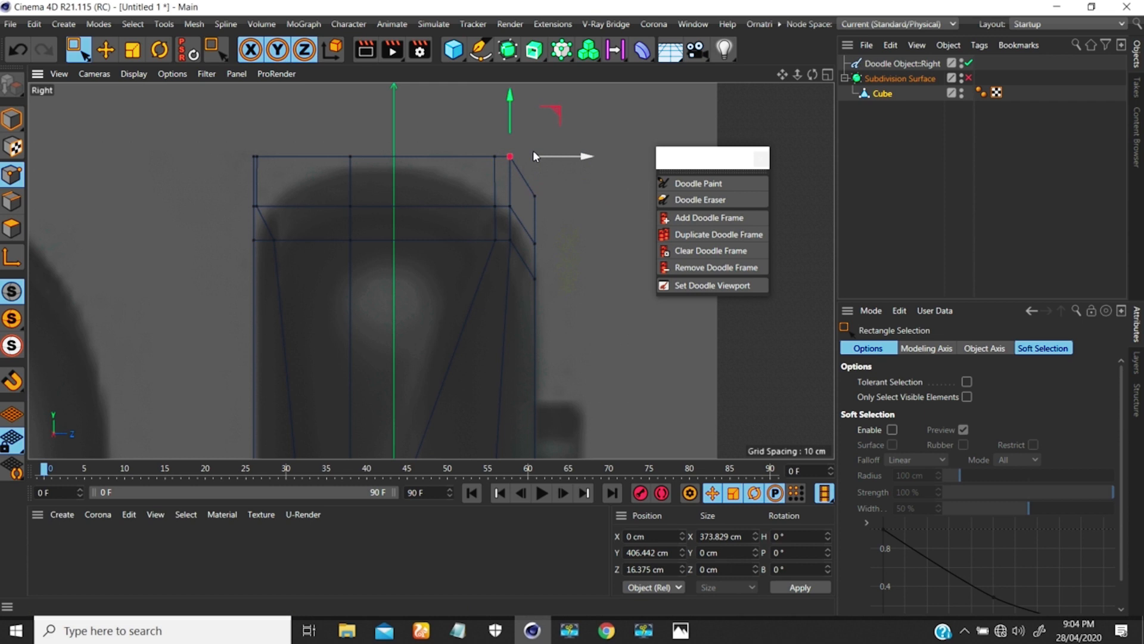
left_click_drag(510, 108, 512, 132)
left_click_drag(531, 189, 545, 210)
left_click_drag(535, 126, 535, 133)
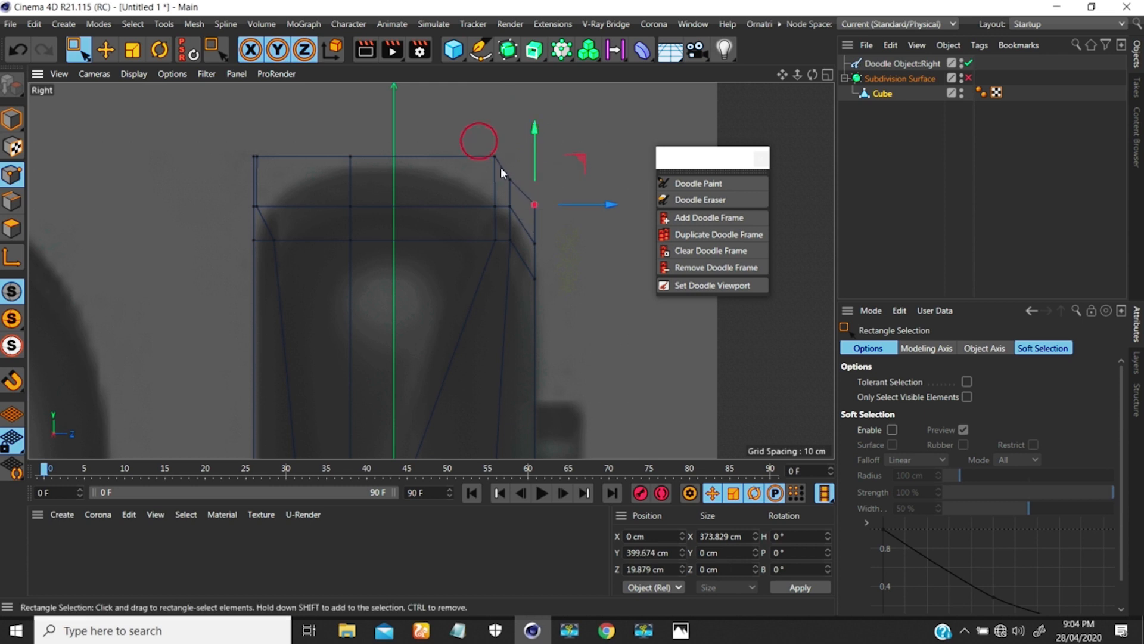
left_click_drag(502, 169, 502, 170)
left_click_drag(499, 102, 497, 115)
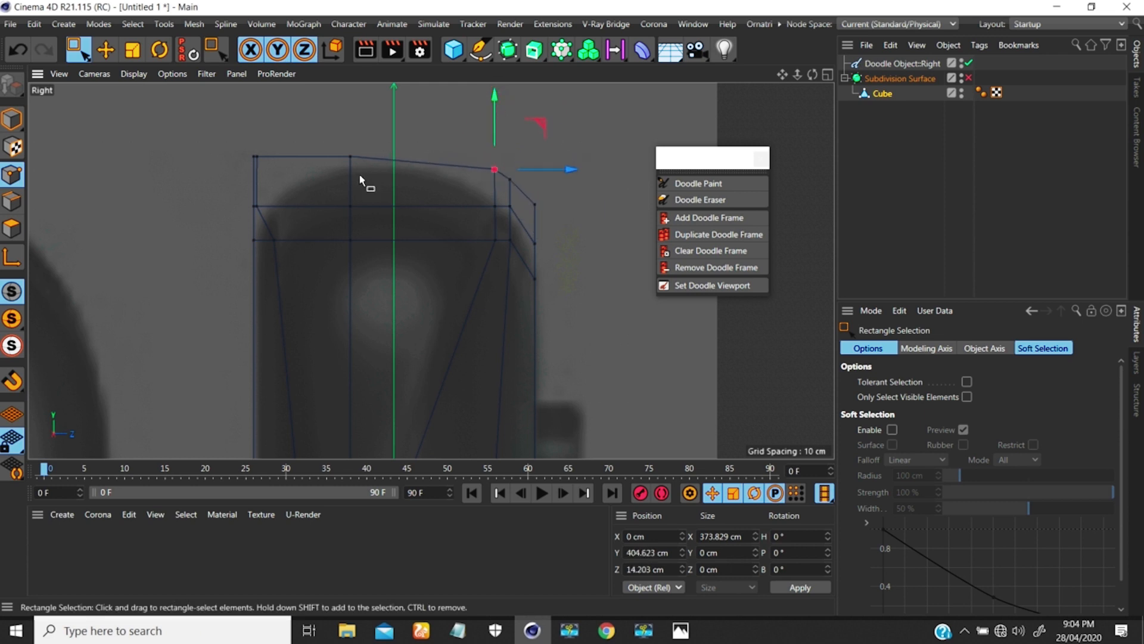
- Lower the two front corner points on the top edge, the outer one further down and the inner one to Y about 403.4 cm
left_click_drag(248, 149, 271, 188)
left_click_drag(253, 115, 259, 132)
scroll(278, 146, "up", 5)
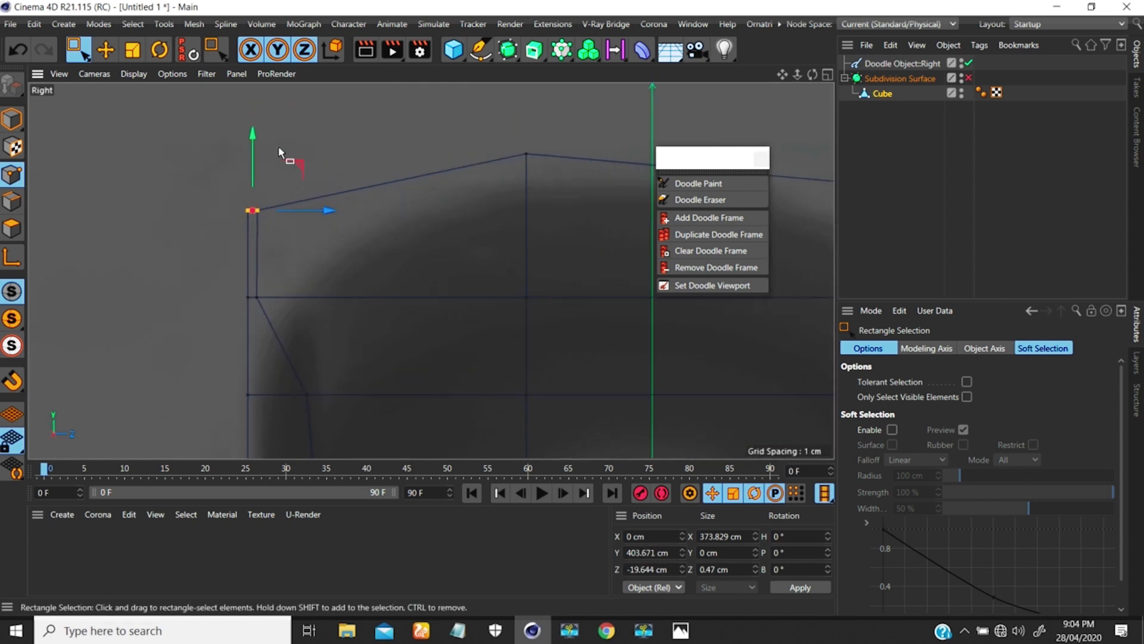
left_click_drag(232, 194, 255, 220)
left_click_drag(248, 133, 252, 147)
left_click_drag(255, 186, 269, 214)
left_click_drag(257, 147, 257, 152)
right_click_drag(432, 222, 381, 322, "alt")
middle_click_drag(561, 214, 438, 174, "alt")
scroll(507, 184, "up", 3)
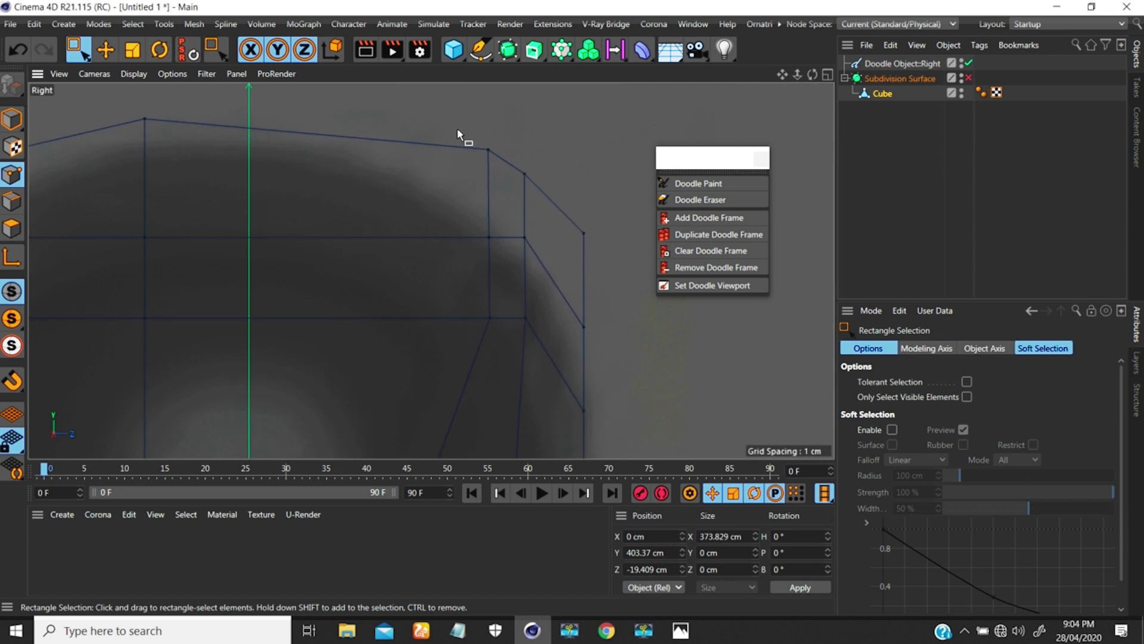
- Lower the two points beside the +Z corner on the cube's top edge, and those directly beneath, to follow the reference curve
left_click(488, 149)
left_click_drag(489, 102, 490, 119)
left_click_drag(475, 215, 504, 255)
left_click_drag(487, 170, 538, 255)
left_click_drag(524, 175, 524, 213)
left_click_drag(514, 160, 537, 188)
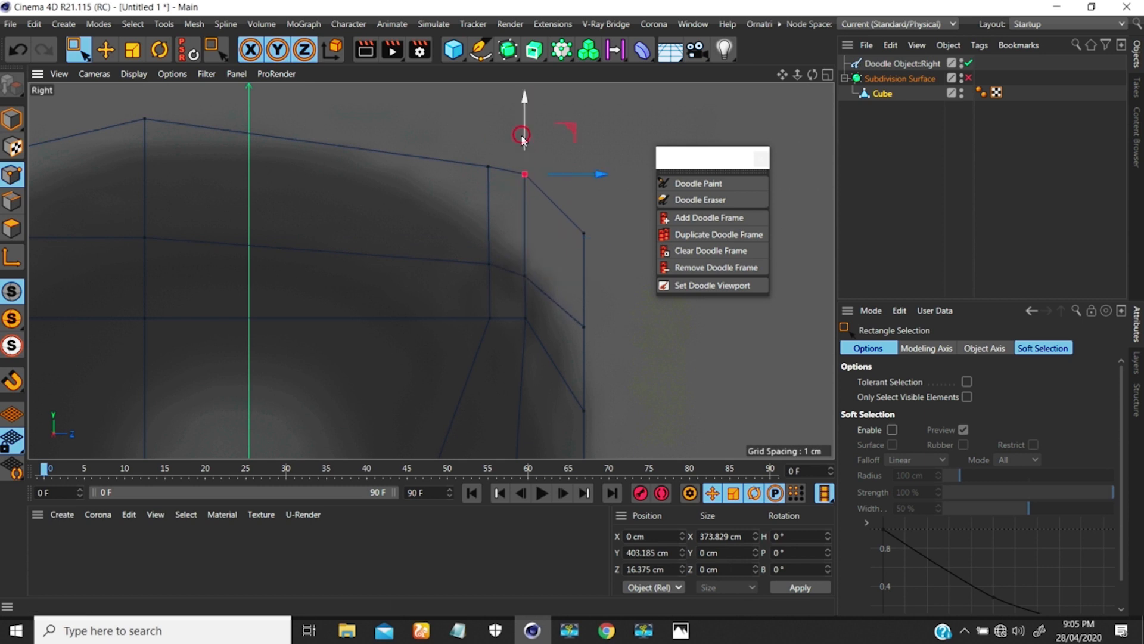
left_click_drag(522, 129, 522, 157)
- Move the outermost top corner point on the +Z side straight down, undoing the first diagonal attempt
left_click_drag(570, 216, 597, 256)
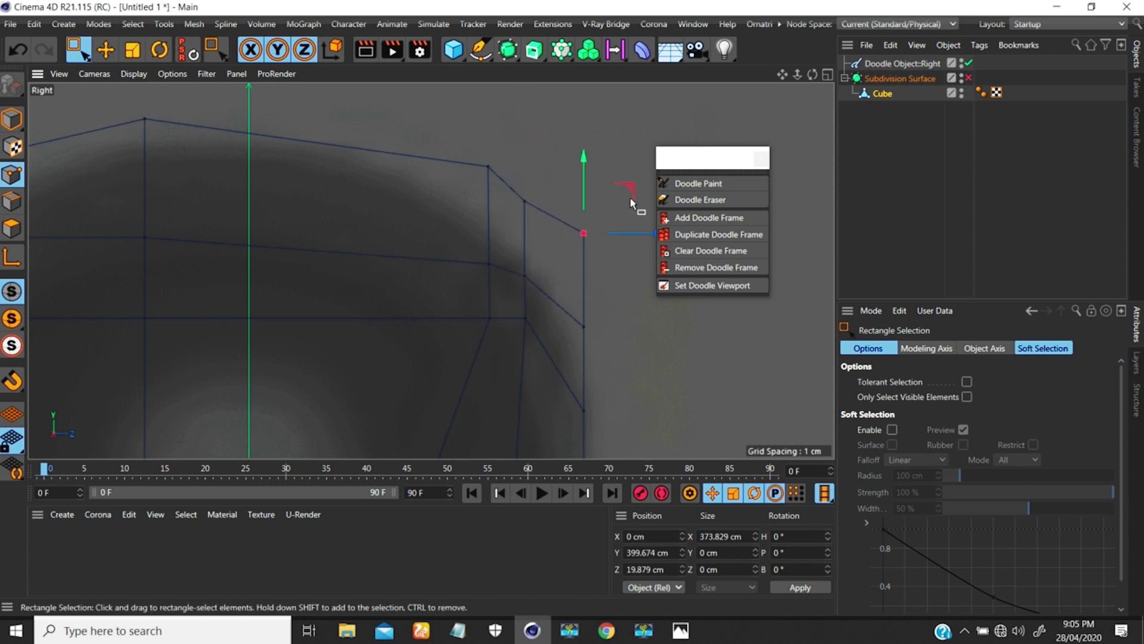
left_click_drag(630, 191, 631, 229)
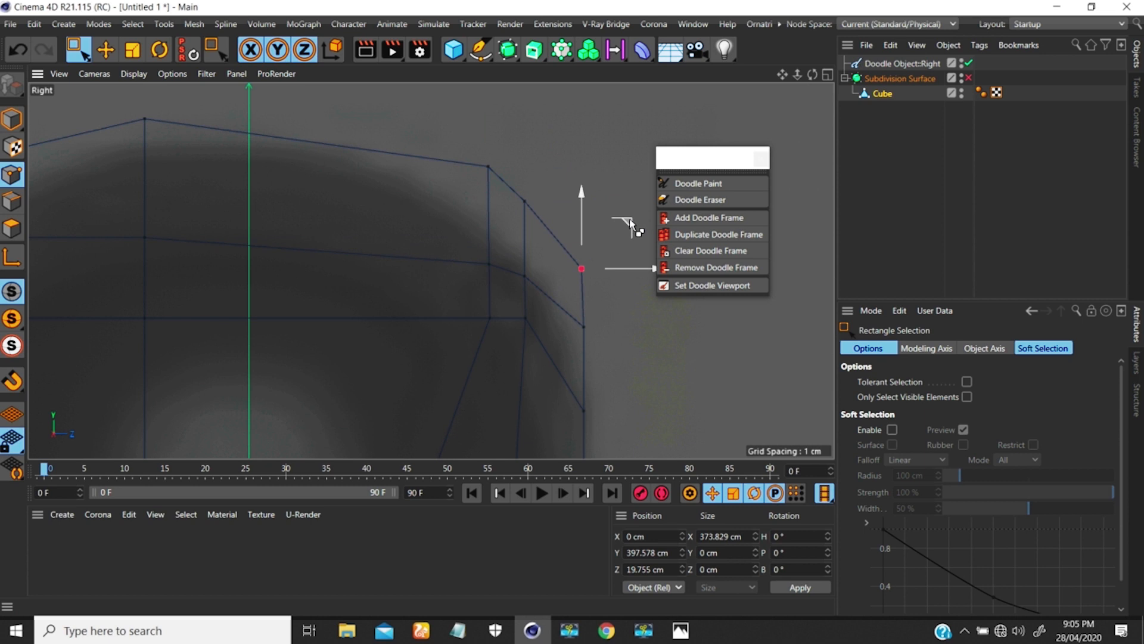
key("ctrl+z")
left_click_drag(583, 164, 583, 201)
- Lower the third-row point next to the +Z edge and nudge its inner neighbour slightly down, checking the shape with subdivision
left_click_drag(515, 310, 535, 328)
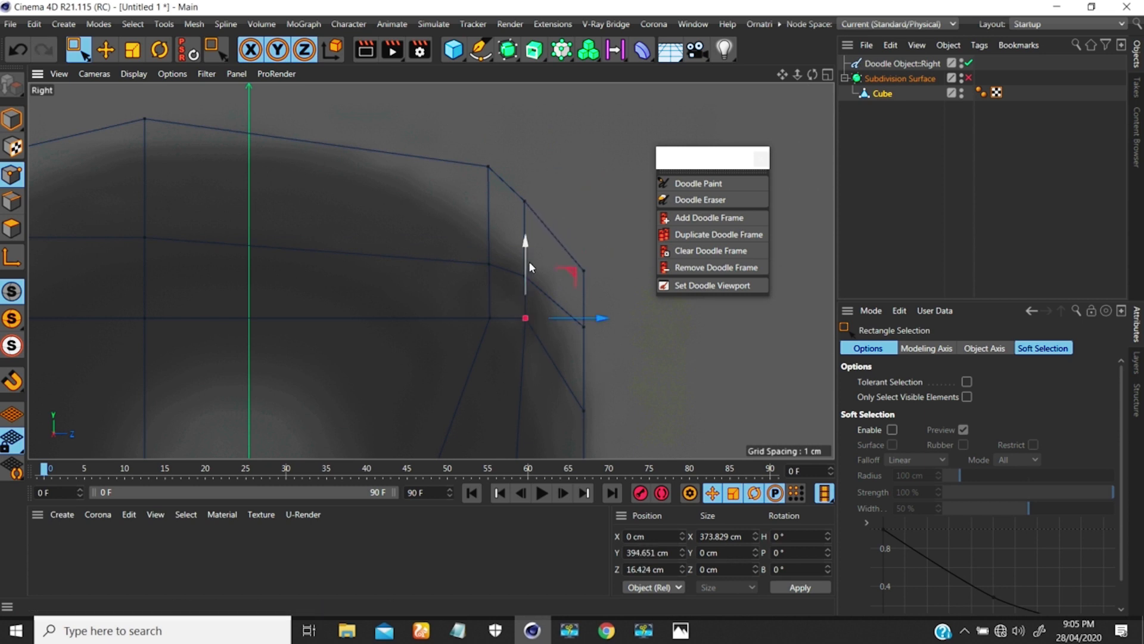
left_click_drag(527, 261, 527, 282)
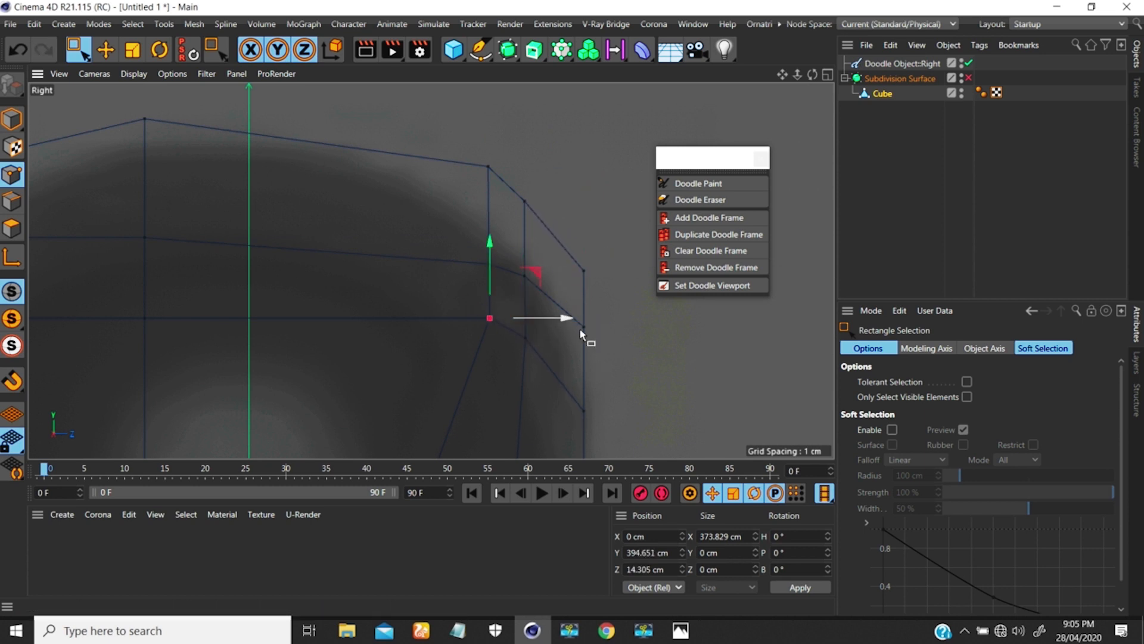
scroll(519, 324, "down", 5)
scroll(453, 218, "up", 5)
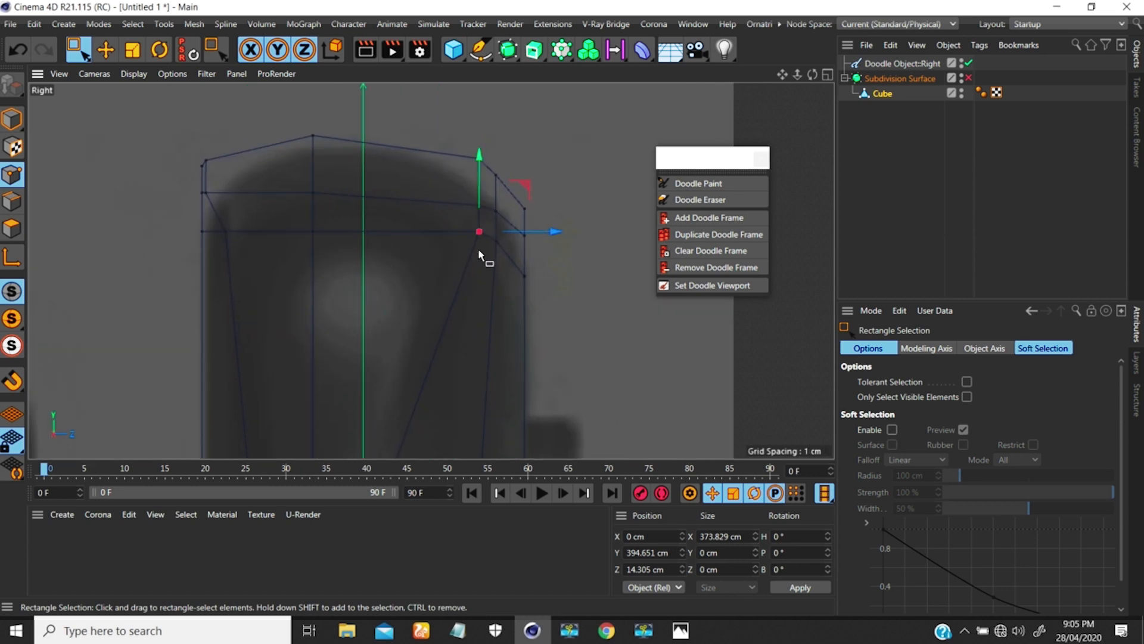
left_click_drag(482, 164, 475, 163)
key("q")
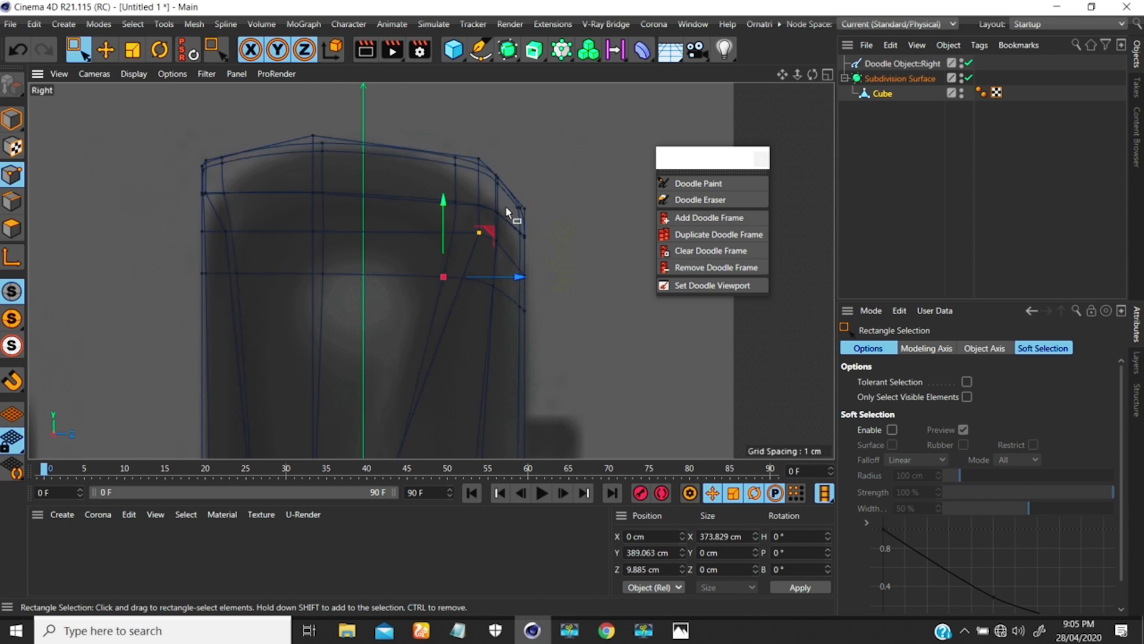
key("q")
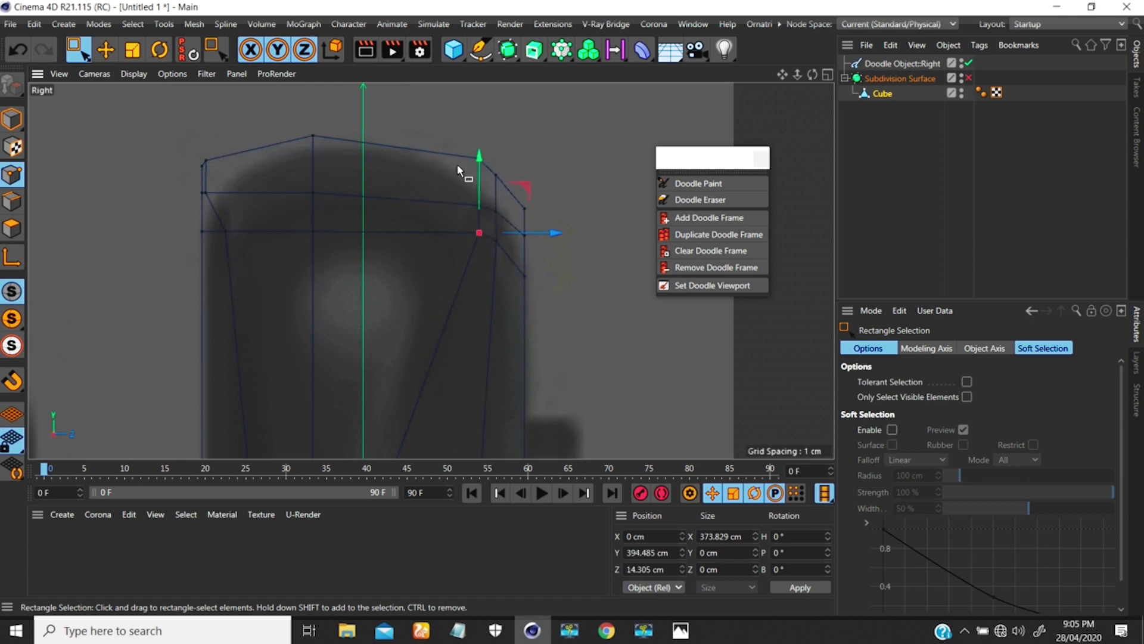
- Lower the nine-point cluster at the top +Z corner, then the upper points at the -Z corner to about Y 398.5 cm
left_click_drag(442, 124, 569, 326)
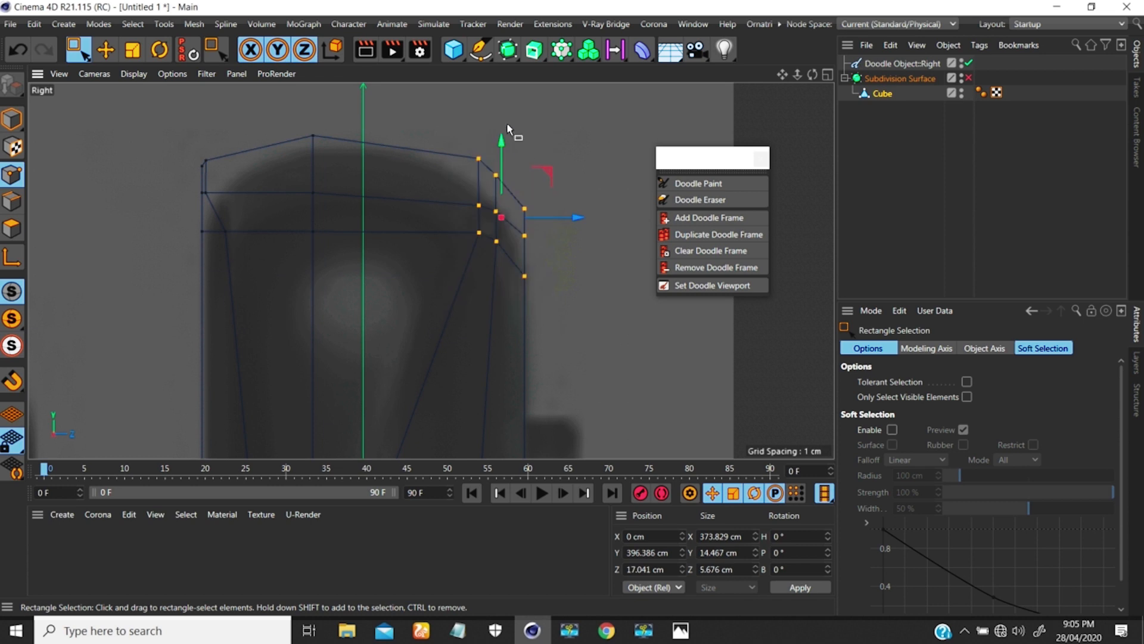
left_click_drag(503, 146, 504, 173)
left_click_drag(181, 143, 231, 221)
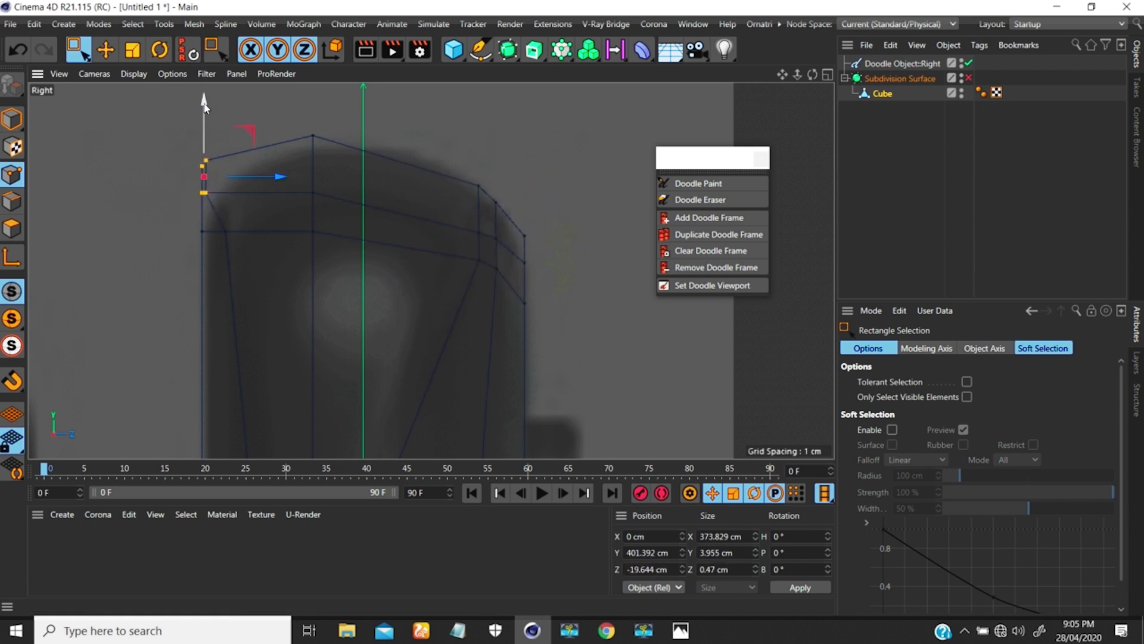
left_click_drag(207, 106, 211, 125)
- Lower only the topmost points of the -Z corner a little further and turn the subdivision smoothing on
key("q")
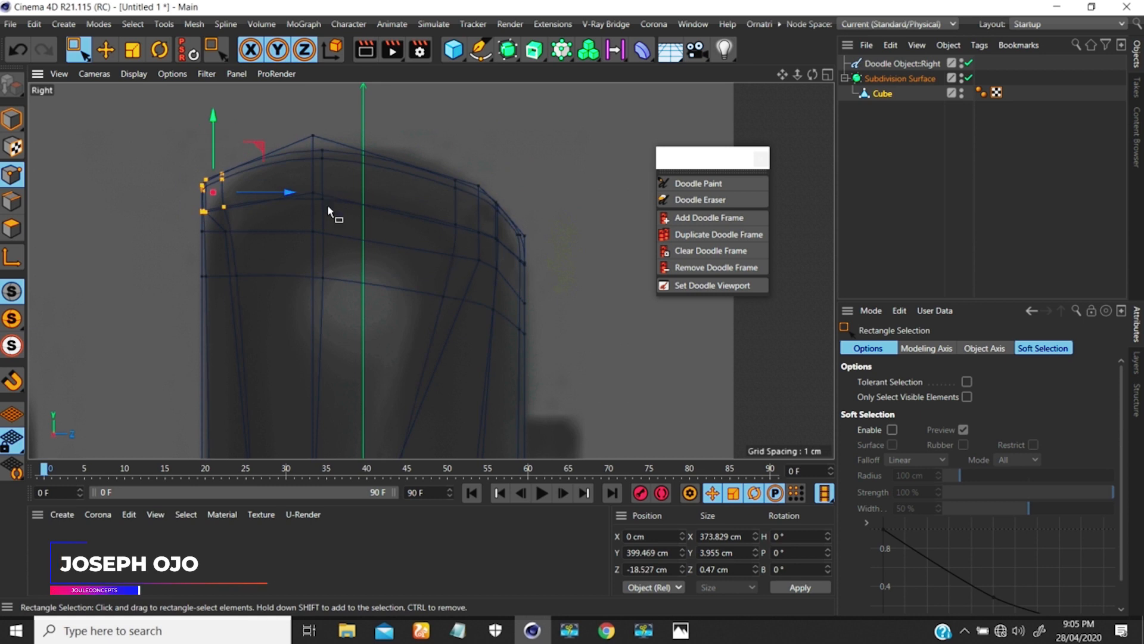
key("q")
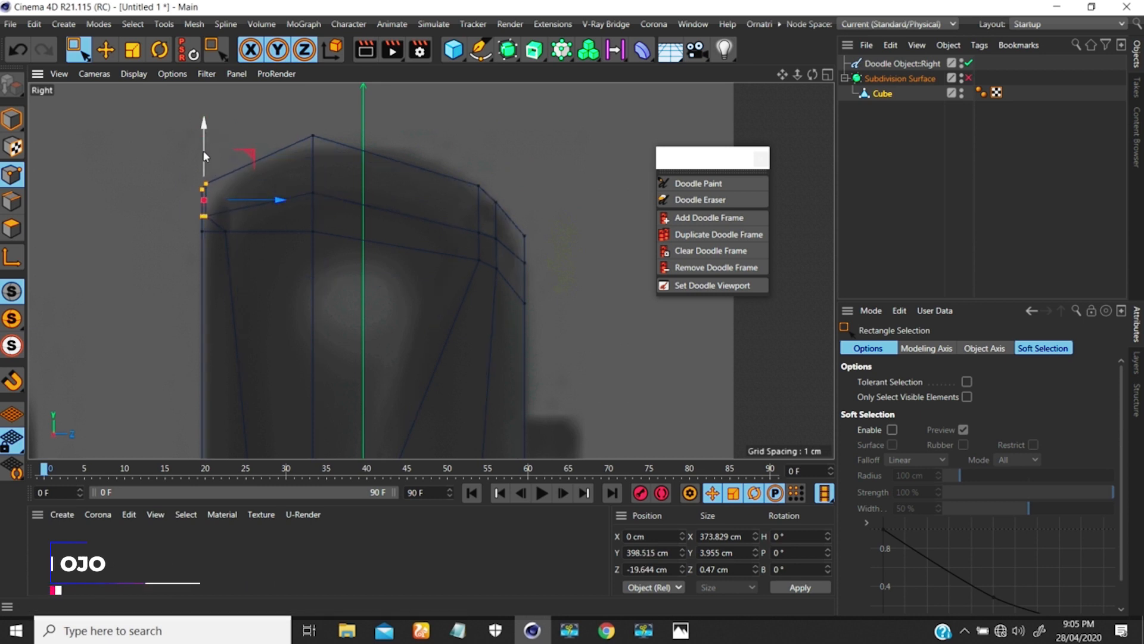
left_click_drag(191, 171, 225, 203)
left_click_drag(206, 120, 206, 130)
key("q")
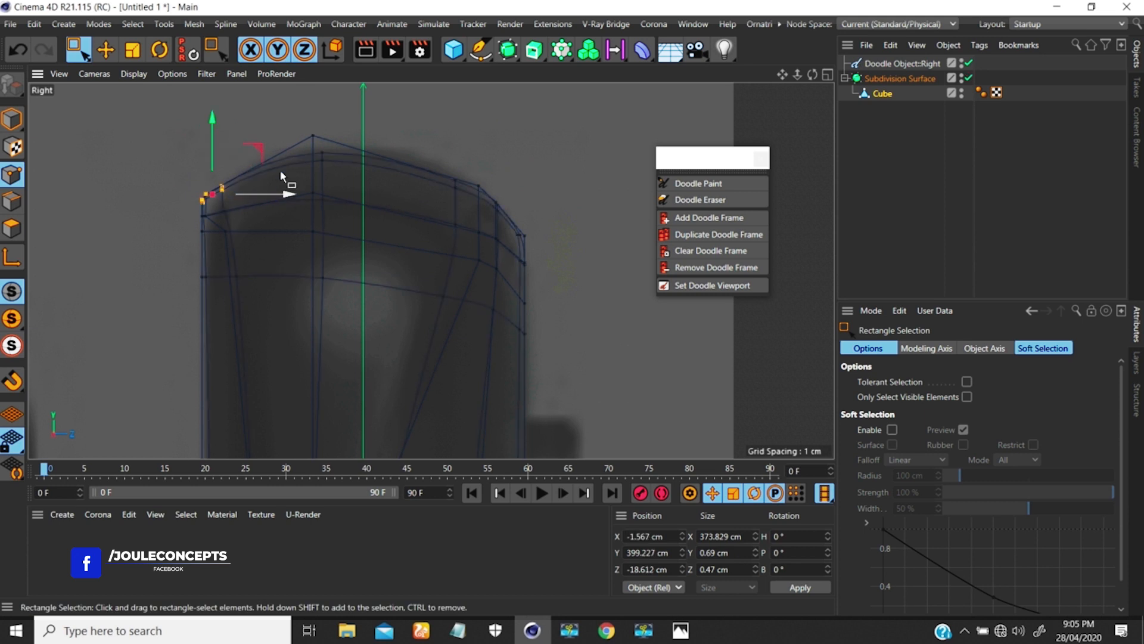
- Pull the middle points of the cube's bottom edge down to about Y -409.6 cm to match the reference's curved base
scroll(475, 246, "down", 3)
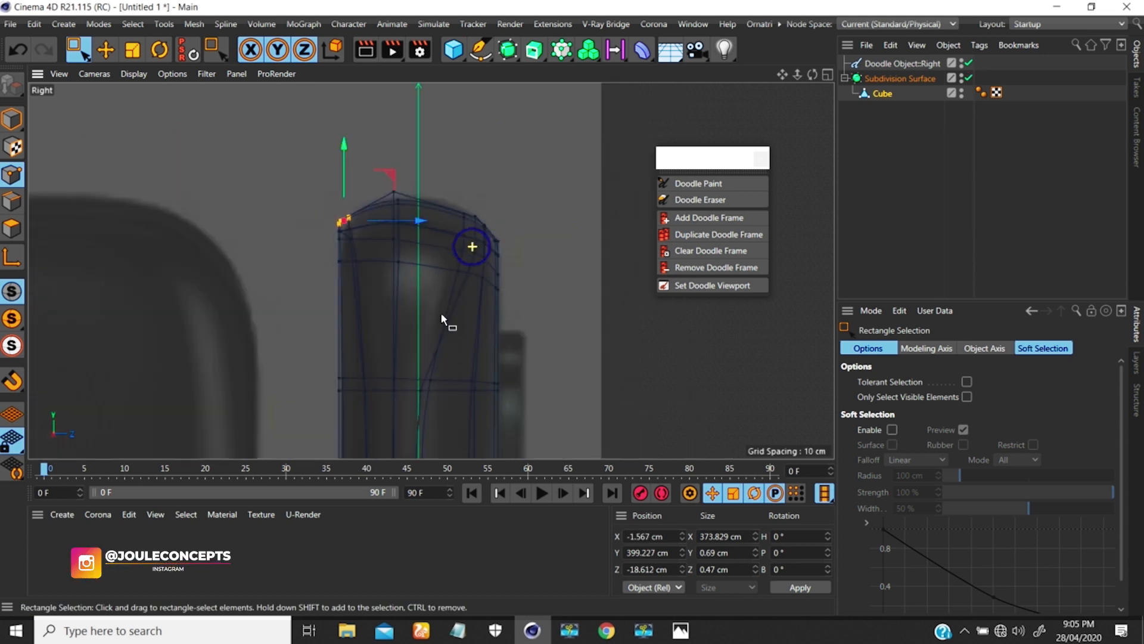
scroll(441, 312, "down", 5)
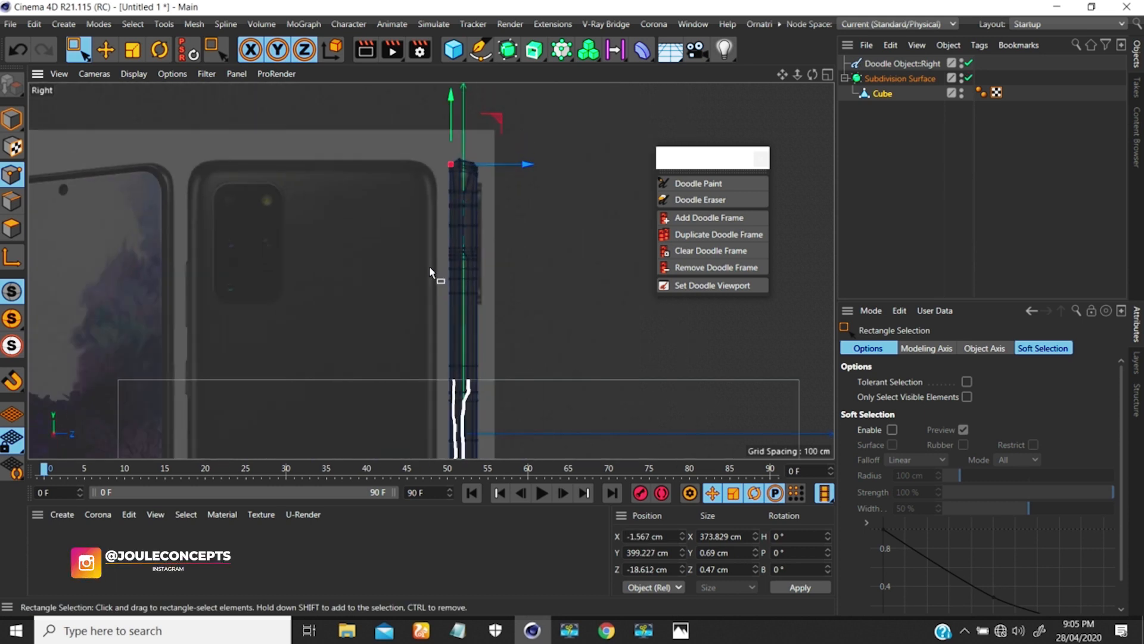
middle_click_drag(443, 286, 440, 215, "alt")
right_click_drag(432, 271, 446, 343, "alt")
middle_click_drag(446, 344, 458, 242, "alt")
right_click_drag(457, 365, 481, 227, "alt")
middle_click_drag(481, 227, 469, 269, "alt")
right_click_drag(467, 299, 489, 220, "alt")
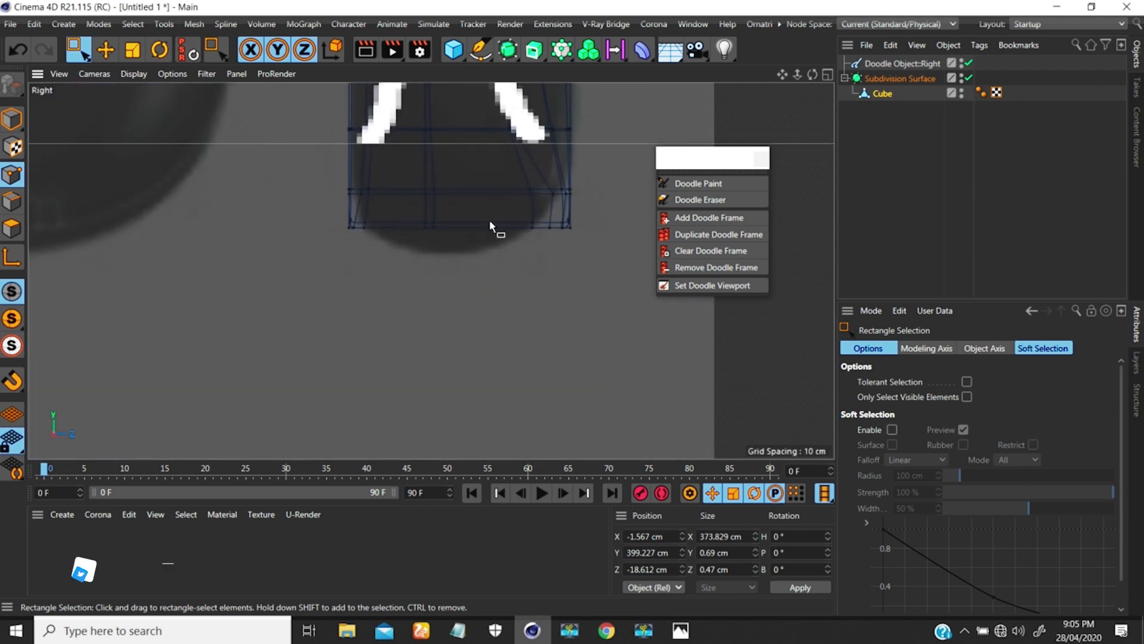
middle_click_drag(457, 248, 437, 290, "alt")
right_click_drag(438, 291, 463, 250, "alt")
middle_click_drag(463, 250, 434, 264, "alt")
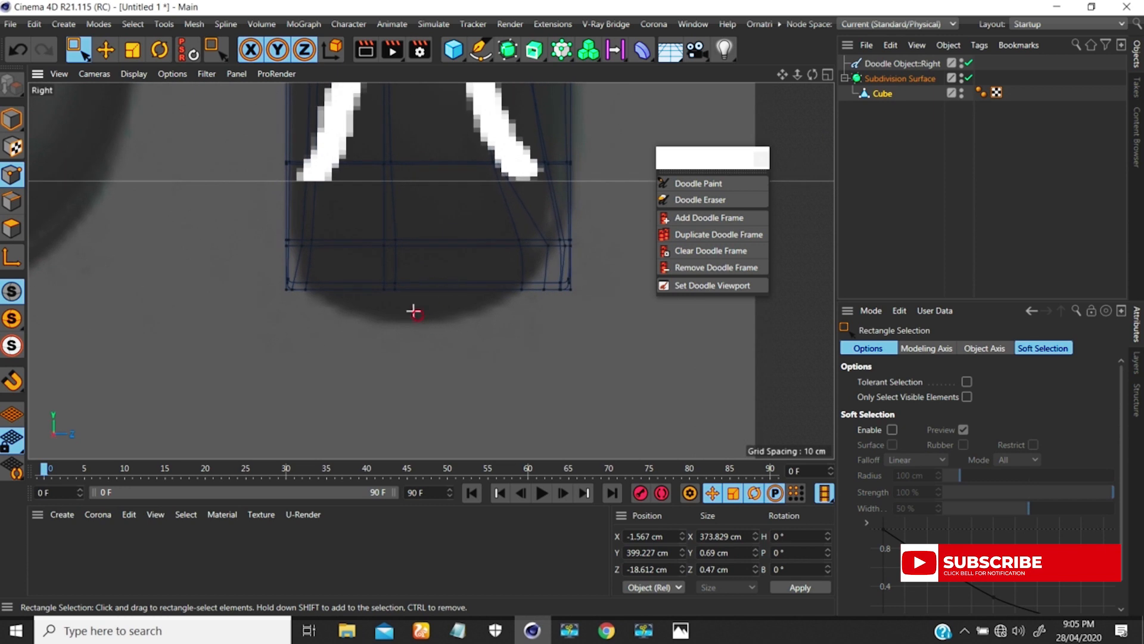
left_click_drag(414, 310, 397, 265)
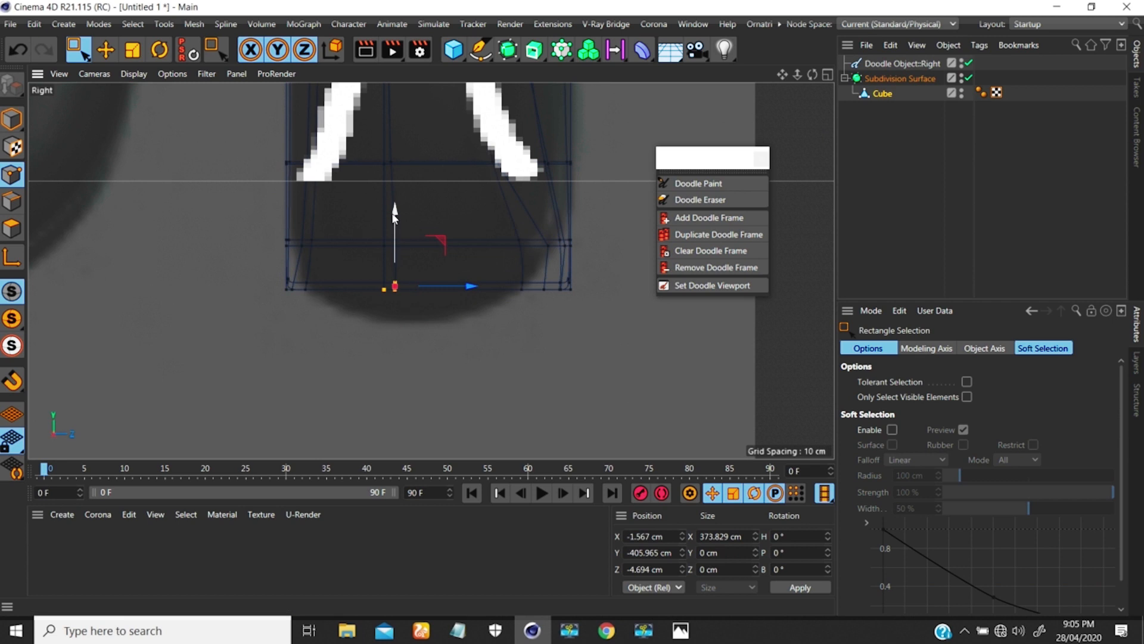
left_click_drag(394, 213, 399, 252)
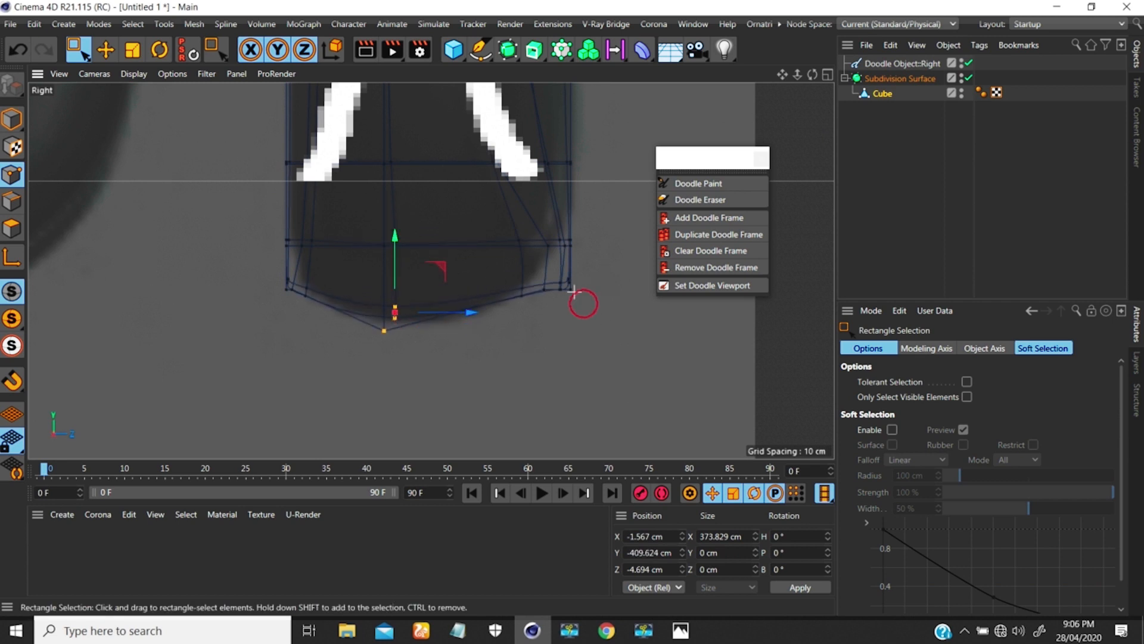
- Raise the bottom corner points on the +Z side, then slightly raise the points just inside them
left_click_drag(572, 290, 559, 269)
left_click_drag(563, 206, 565, 201)
left_click(535, 272)
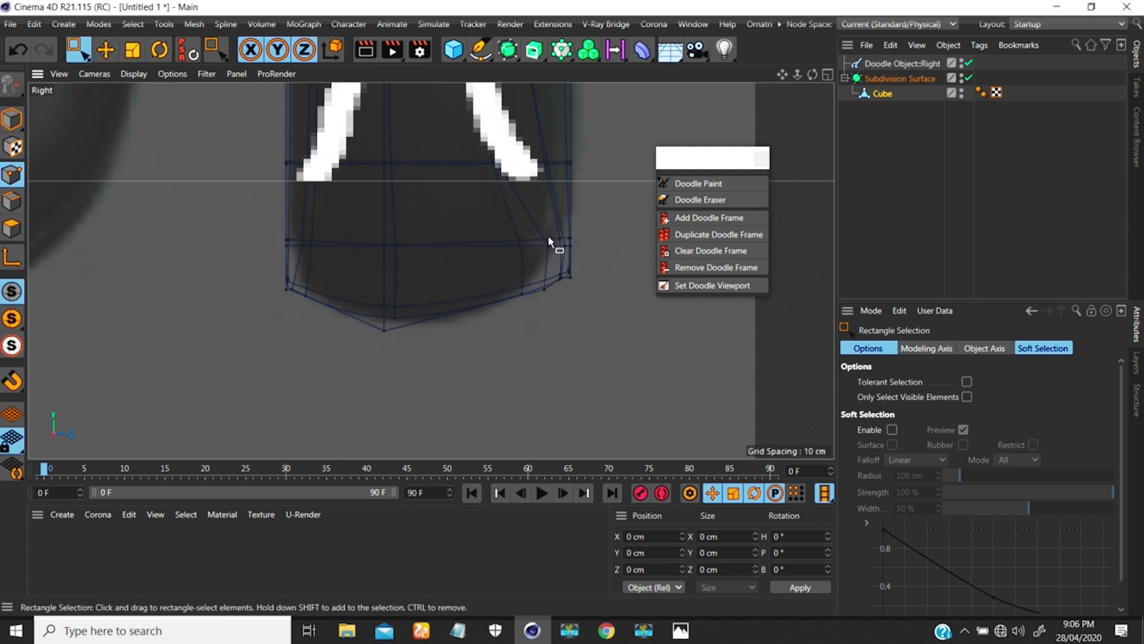
left_click(523, 290)
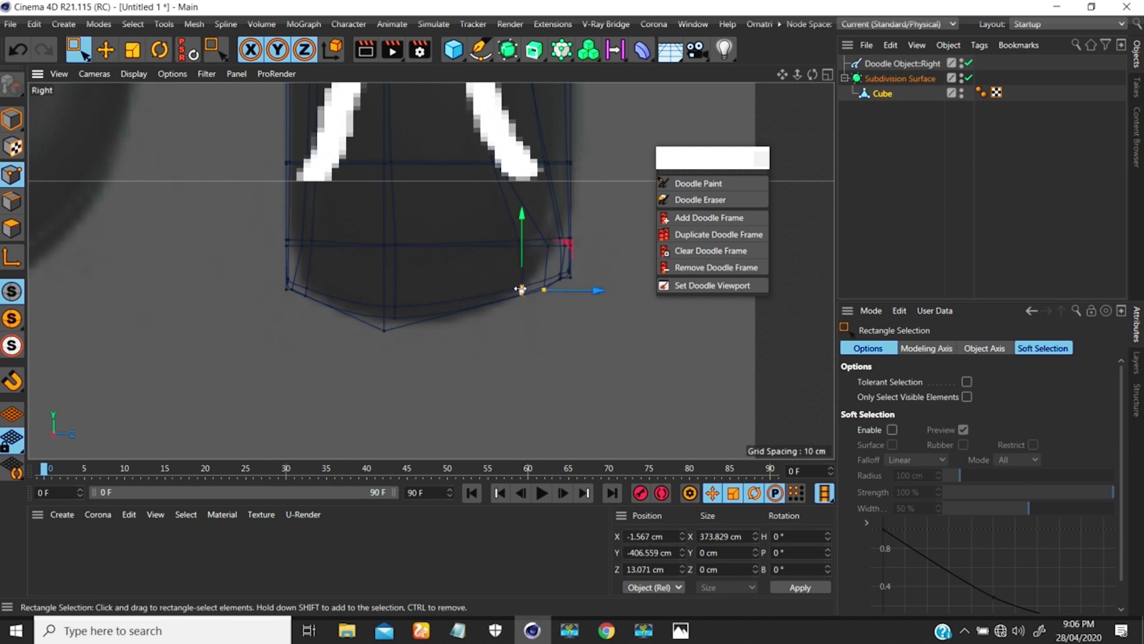
left_click_drag(523, 211, 523, 208)
- Raise the bottom -Z corner points to about Y -404.8 cm and the outermost ones to about Y -402.9 cm
left_click_drag(314, 325, 255, 266)
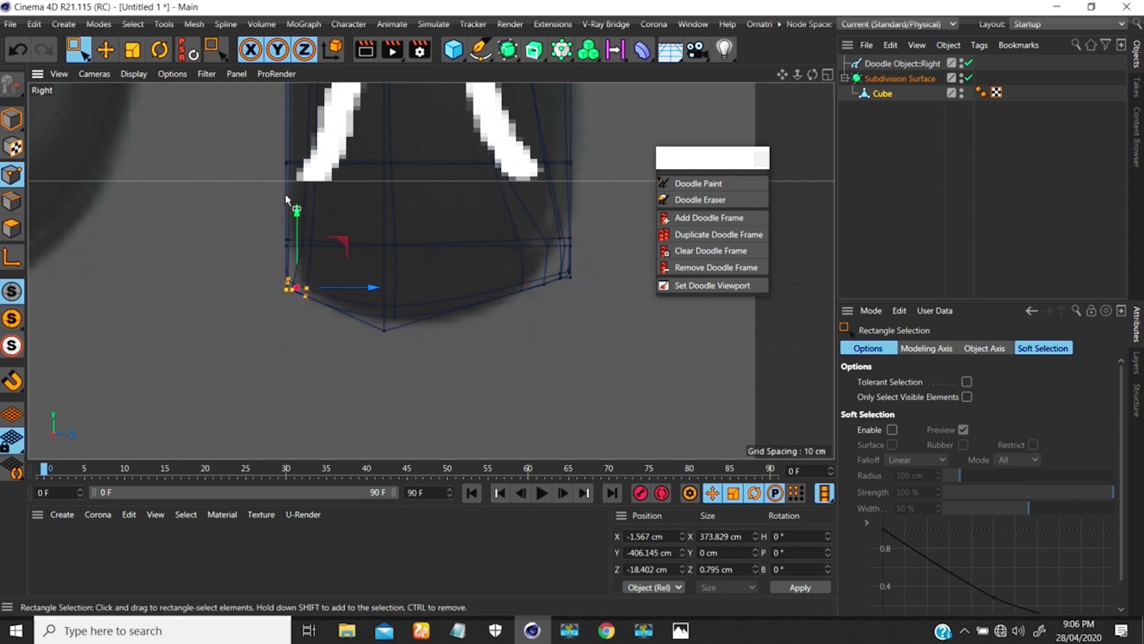
left_click_drag(297, 217, 296, 204)
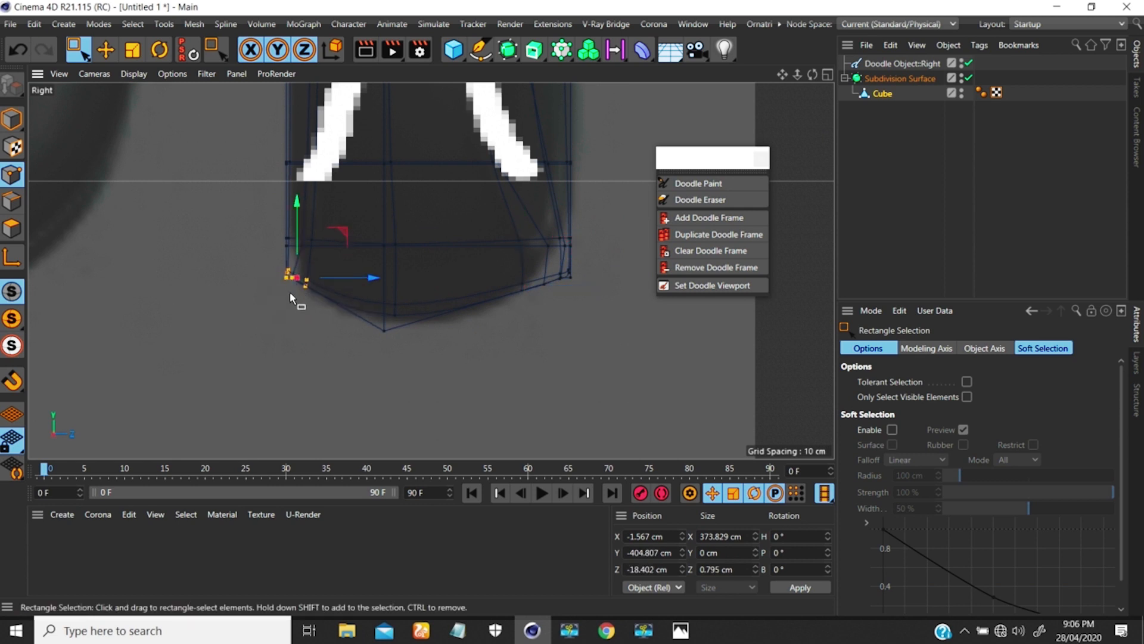
left_click_drag(291, 293, 265, 262)
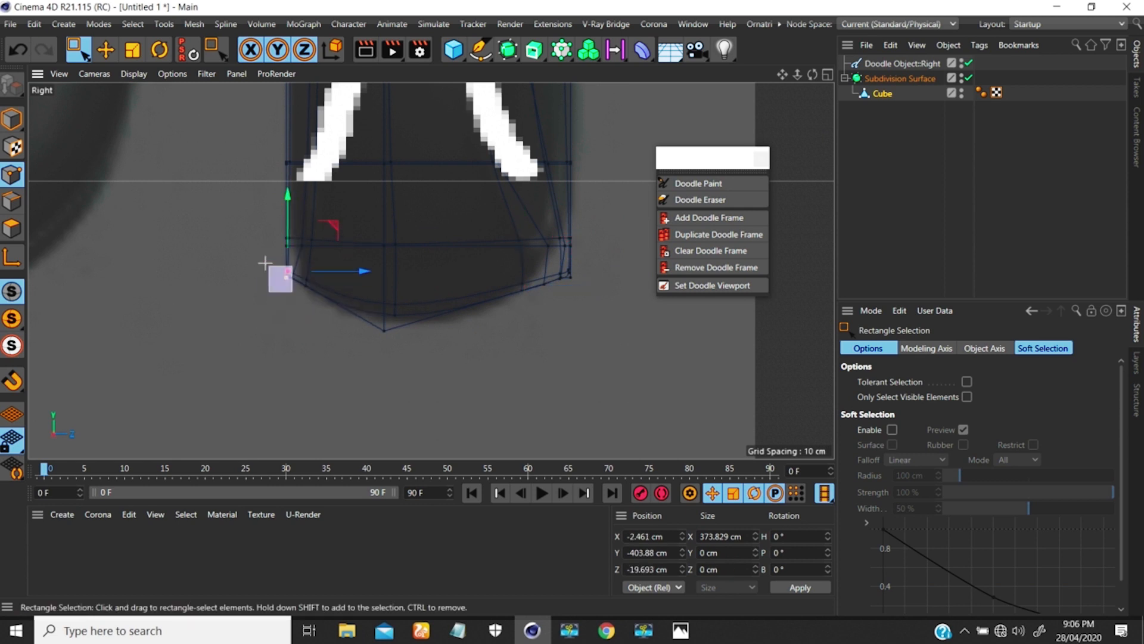
left_click_drag(288, 190, 287, 181)
- Raise the bottom +Z corner points to about Y -402.6 cm and the outermost ones to about Y -401.2 cm
scroll(492, 239, "up", 5)
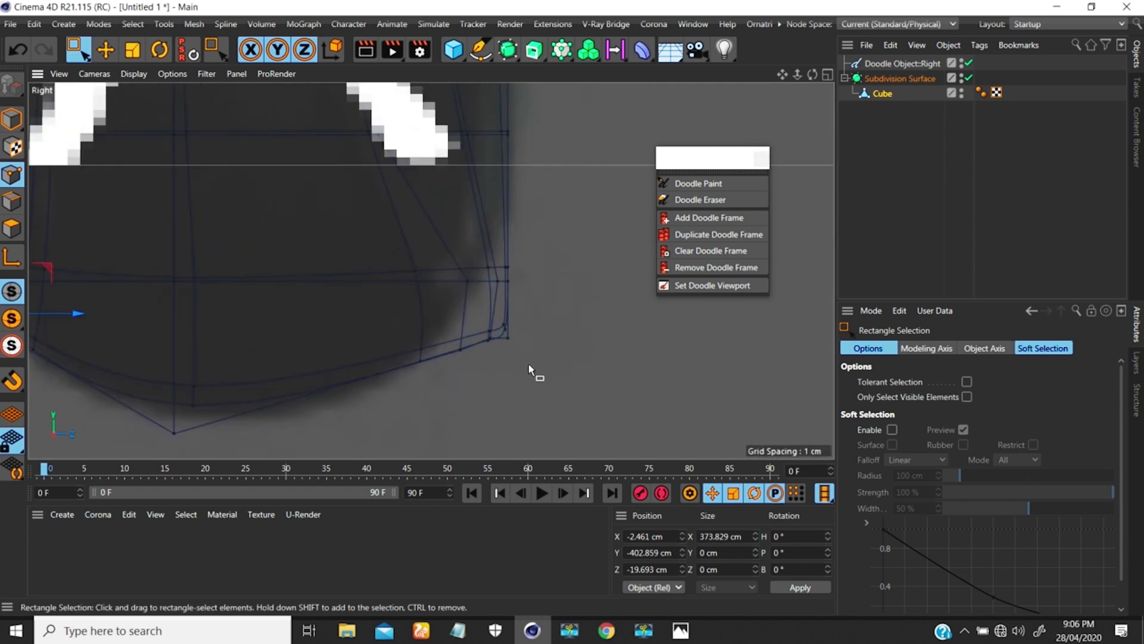
left_click_drag(528, 365, 480, 306)
mouse_move(498, 255)
left_mouse_down()
mouse_move(488, 213)
mouse_move(492, 238)
left_mouse_up()
scroll(497, 263, "up", 2)
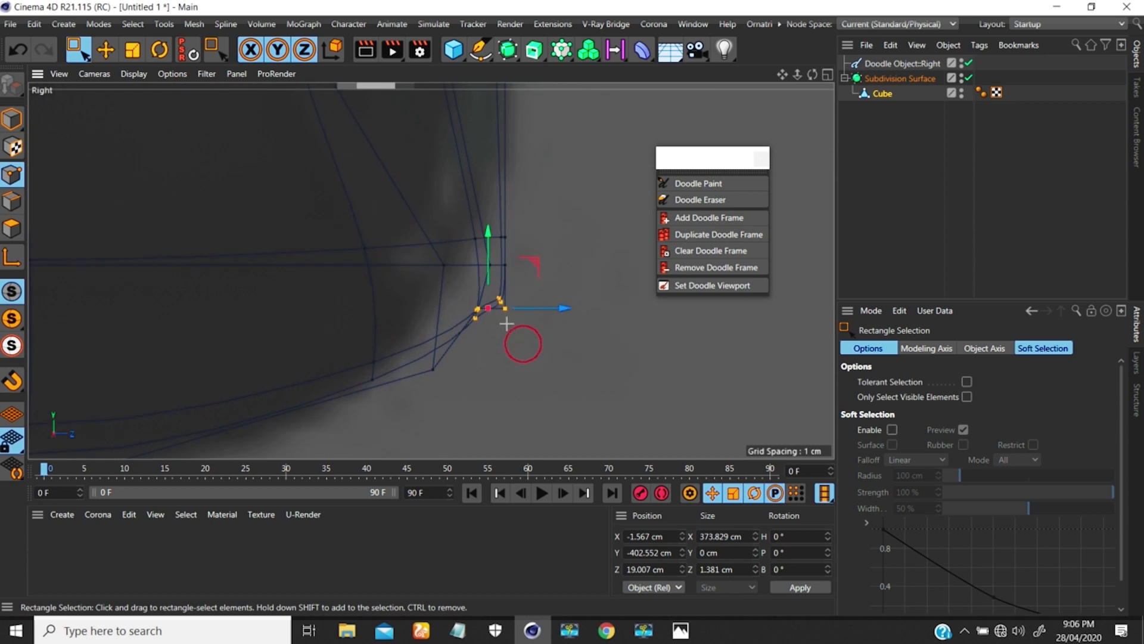
left_click_drag(506, 324, 494, 293)
left_click_drag(501, 237, 499, 208)
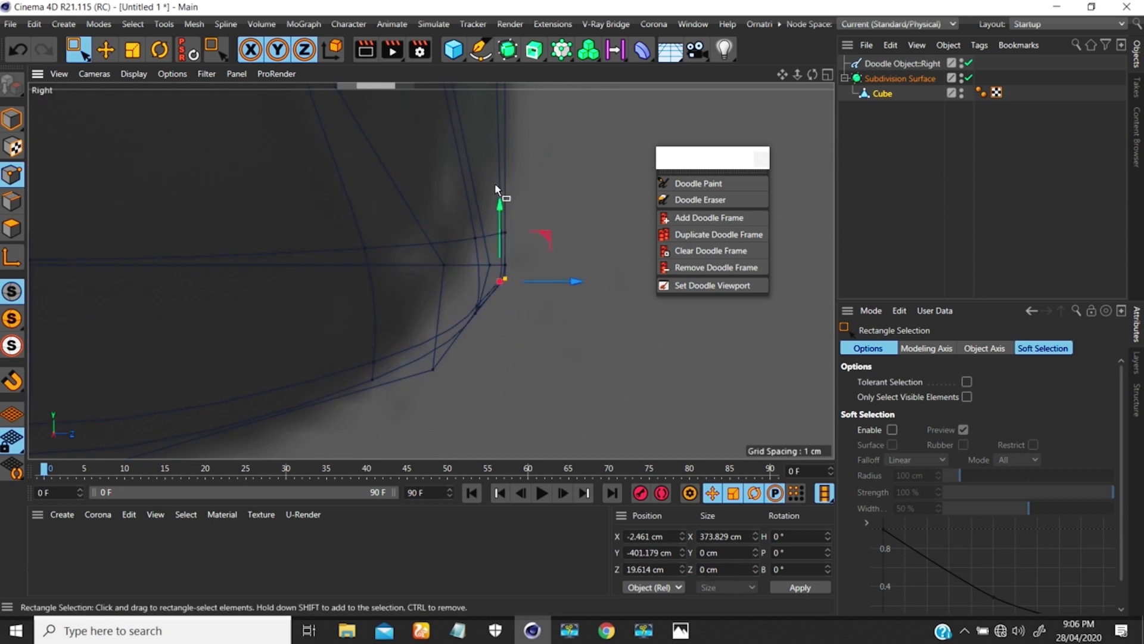
- Lower the middle points of the bottom edge further to about Y -410.7 cm
scroll(480, 328, "down", 3)
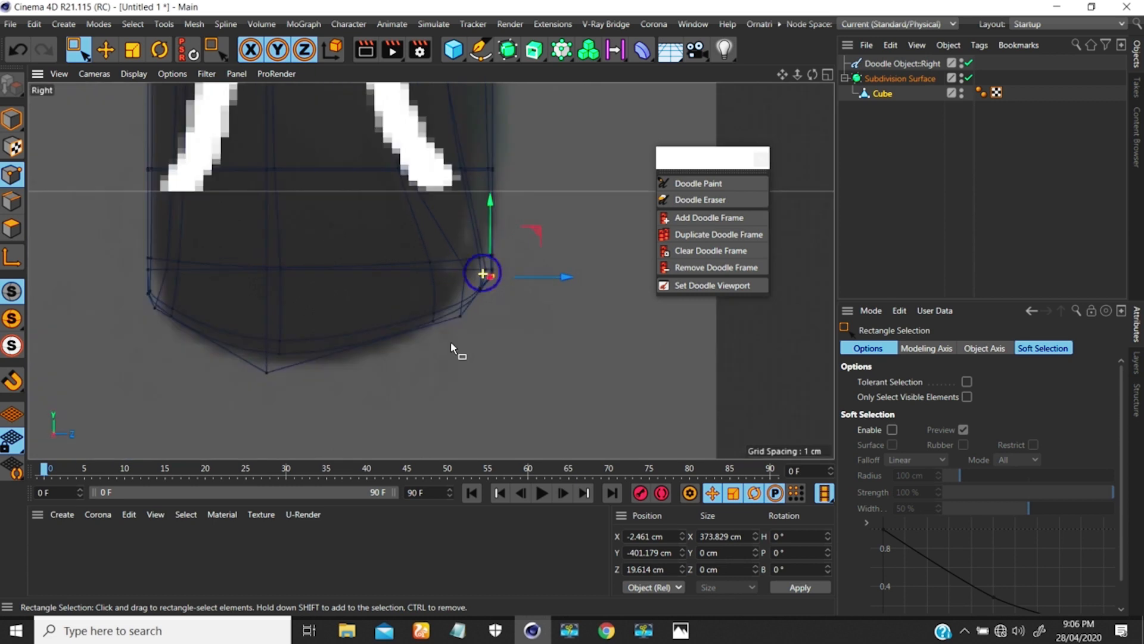
middle_click_drag(458, 254, 457, 265, "alt")
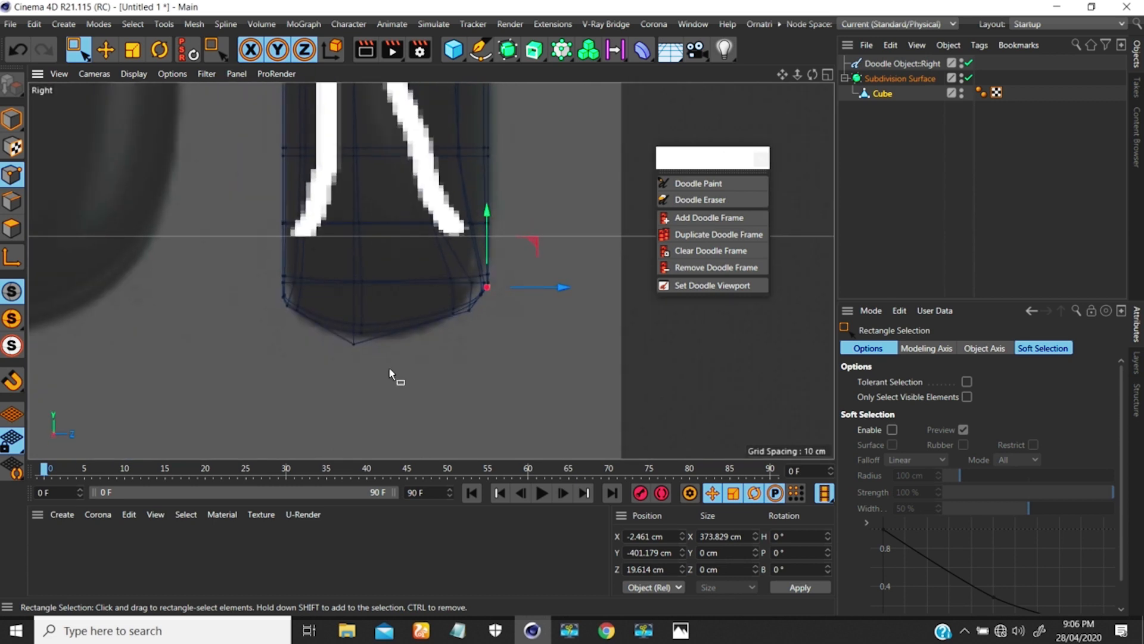
left_click_drag(388, 352, 350, 327)
left_click_drag(365, 257, 367, 263)
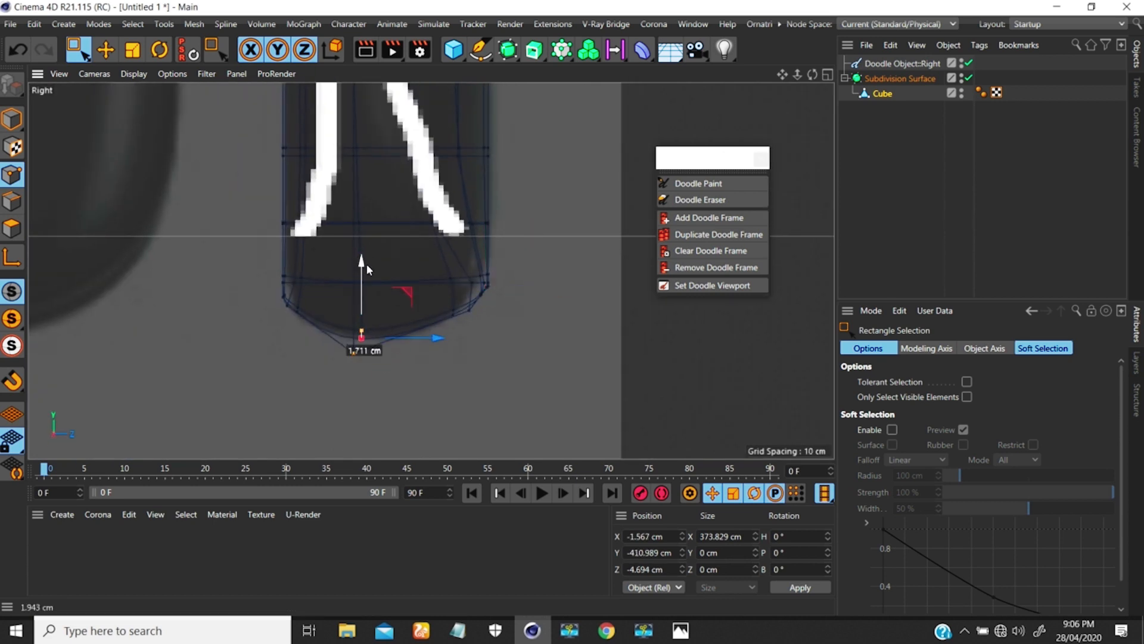
- Select the bottom +Z corner points, then inspect the smoothed top end of the phone body in the perspective view
scroll(493, 254, "up", 3)
scroll(494, 255, "up", 1)
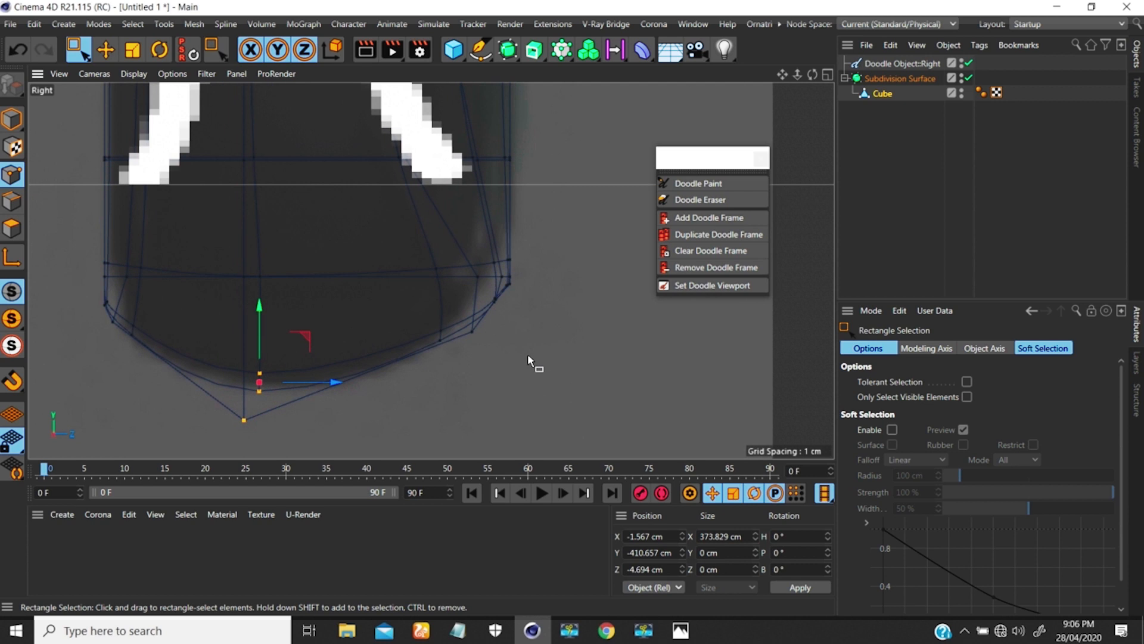
left_click_drag(529, 357, 492, 178)
scroll(429, 351, "down", 10)
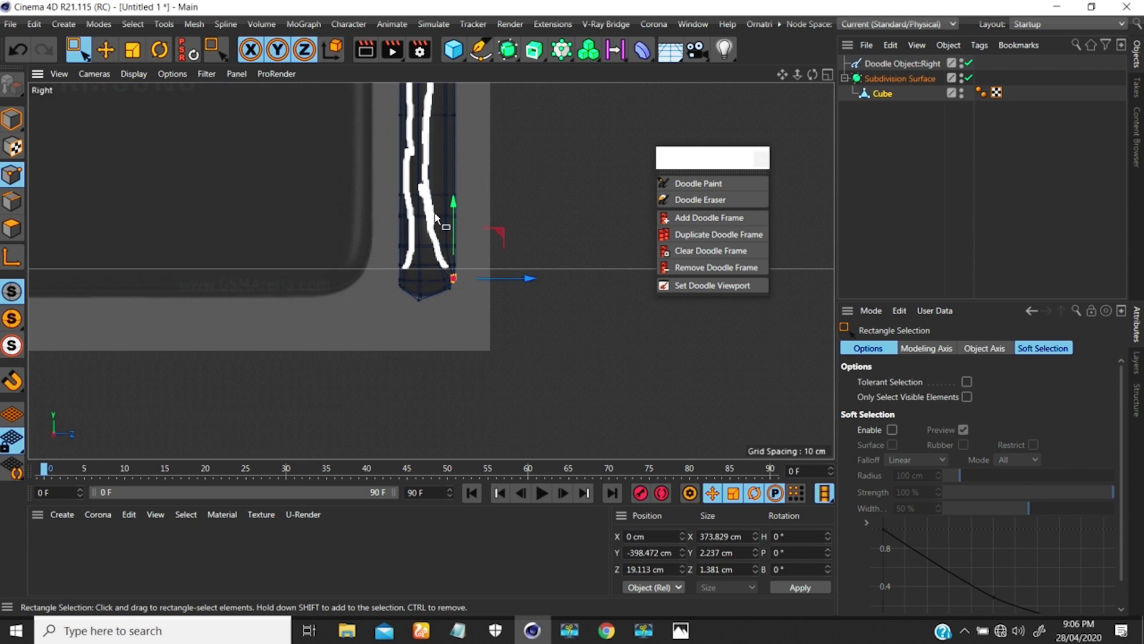
scroll(442, 151, "up", 5)
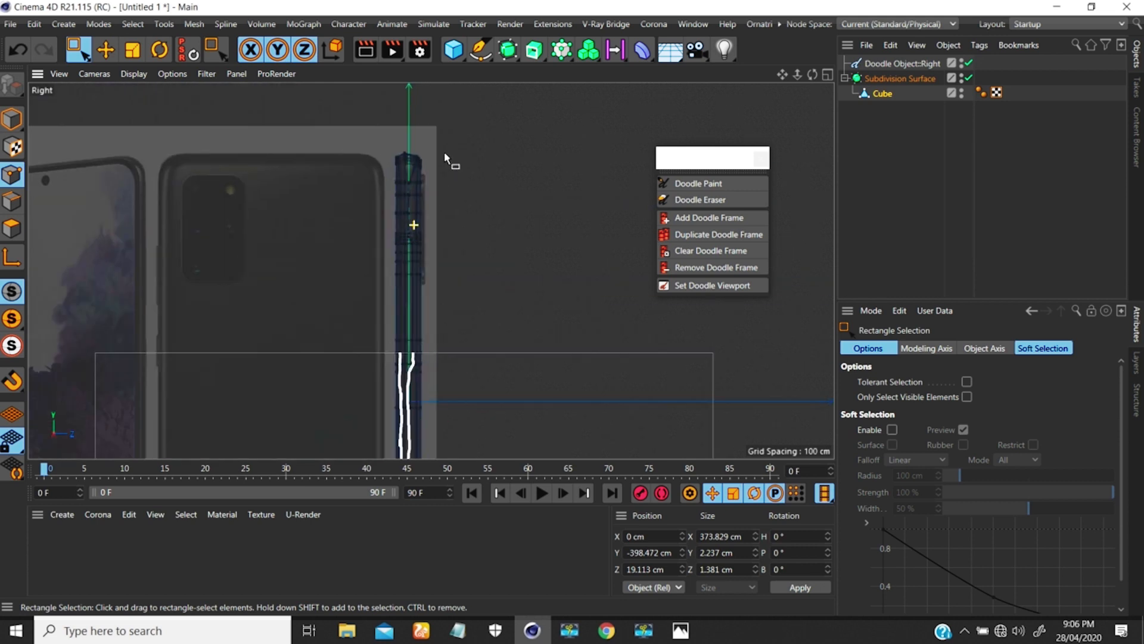
key("F1")
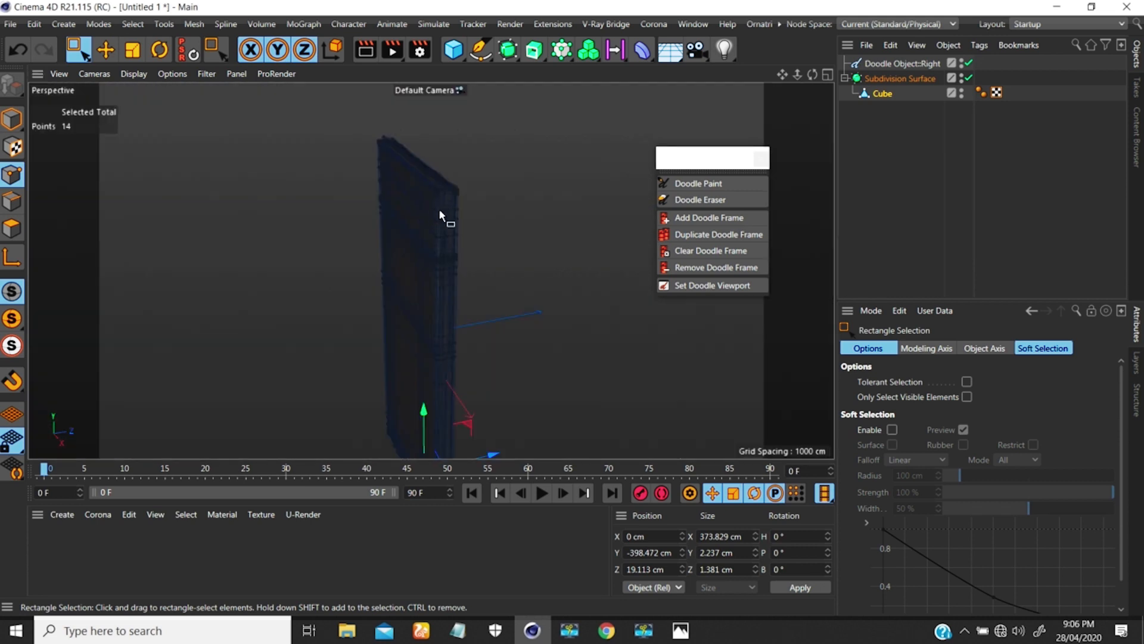
left_click_drag(442, 232, 358, 170, "alt")
mouse_move(424, 210)
right_mouse_down("alt")
mouse_move(462, 130)
mouse_move(422, 231)
right_mouse_up("alt")
left_click_drag(422, 234, 402, 202, "alt")
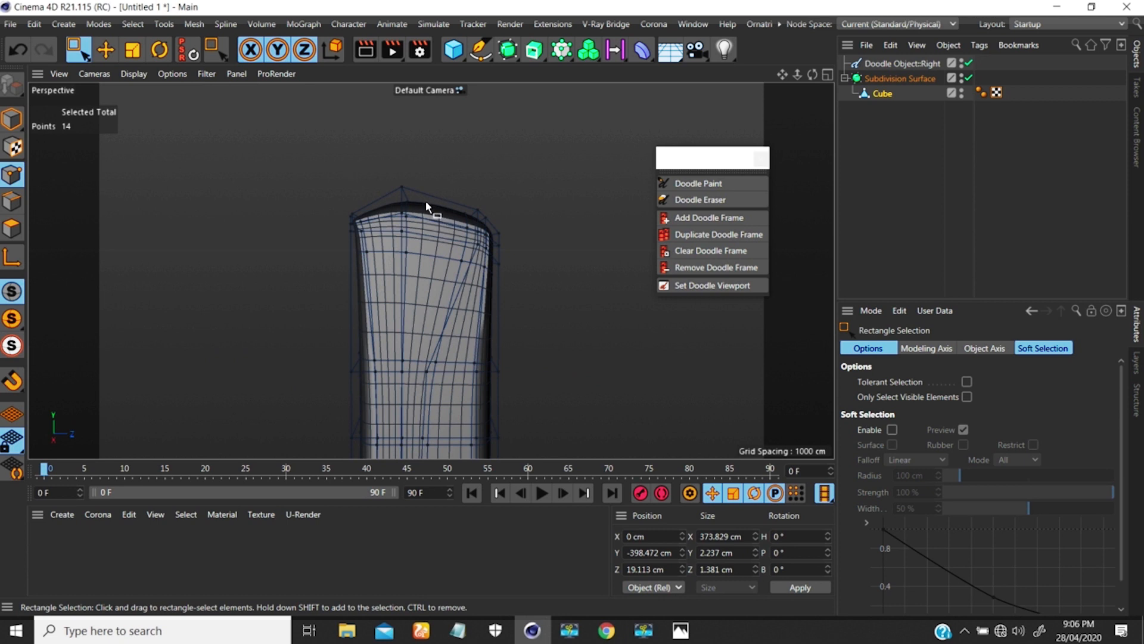
- Cut a lengthwise edge loop at about 56% between the middle and +Z corner loops, and raise its top points to about Y 404.2 cm
key("F4")
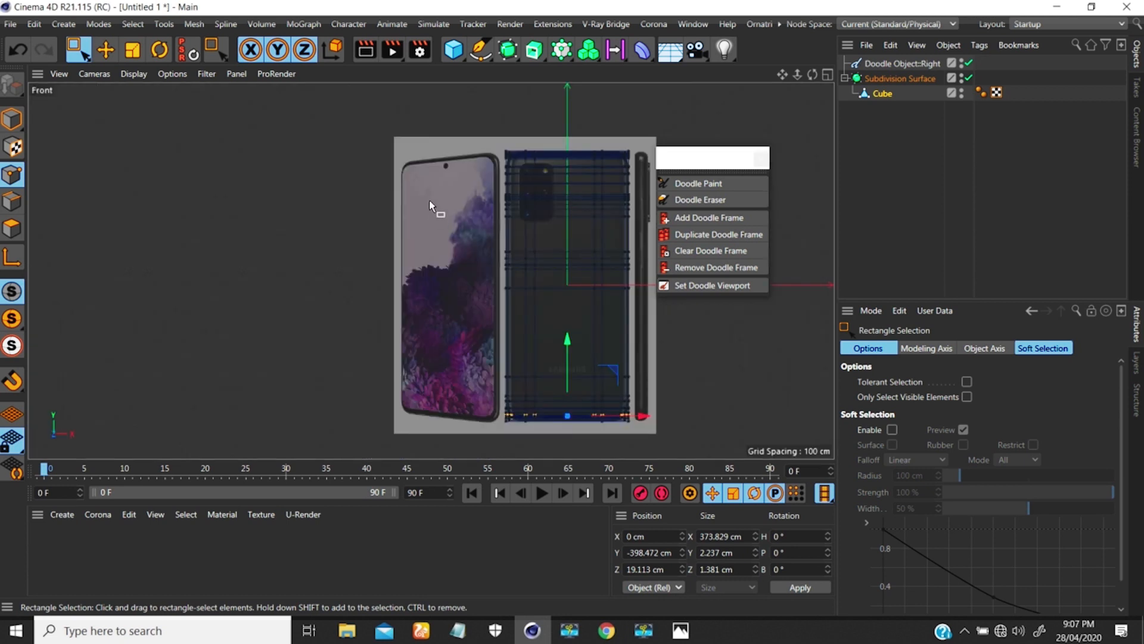
key("F3")
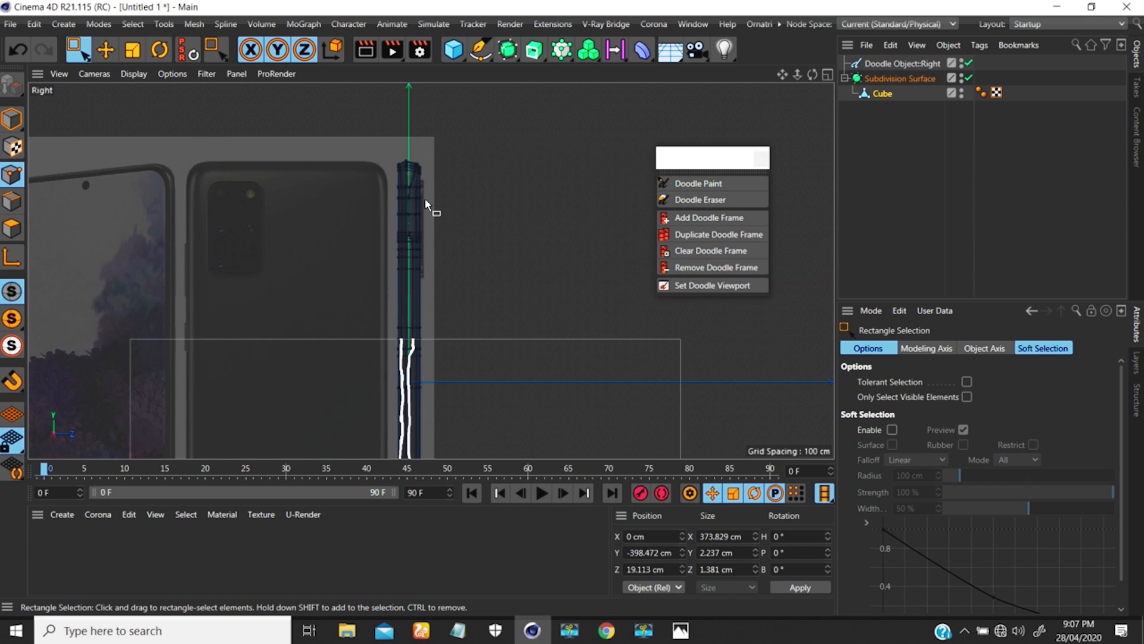
scroll(444, 170, "up", 5)
scroll(470, 113, "up", 3)
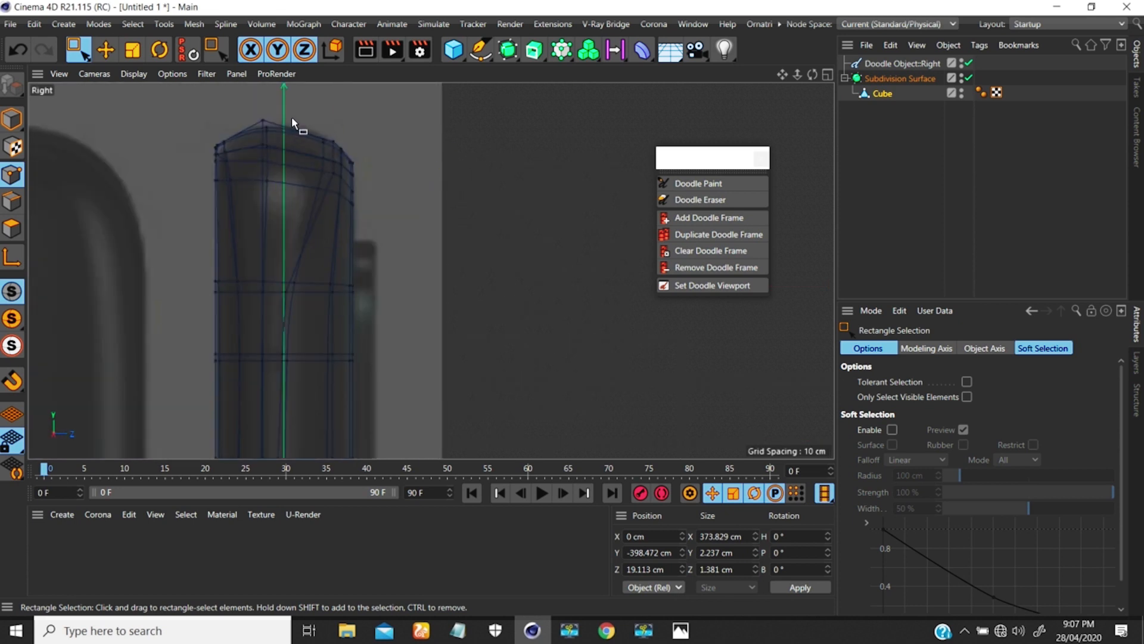
key("k")
key("l")
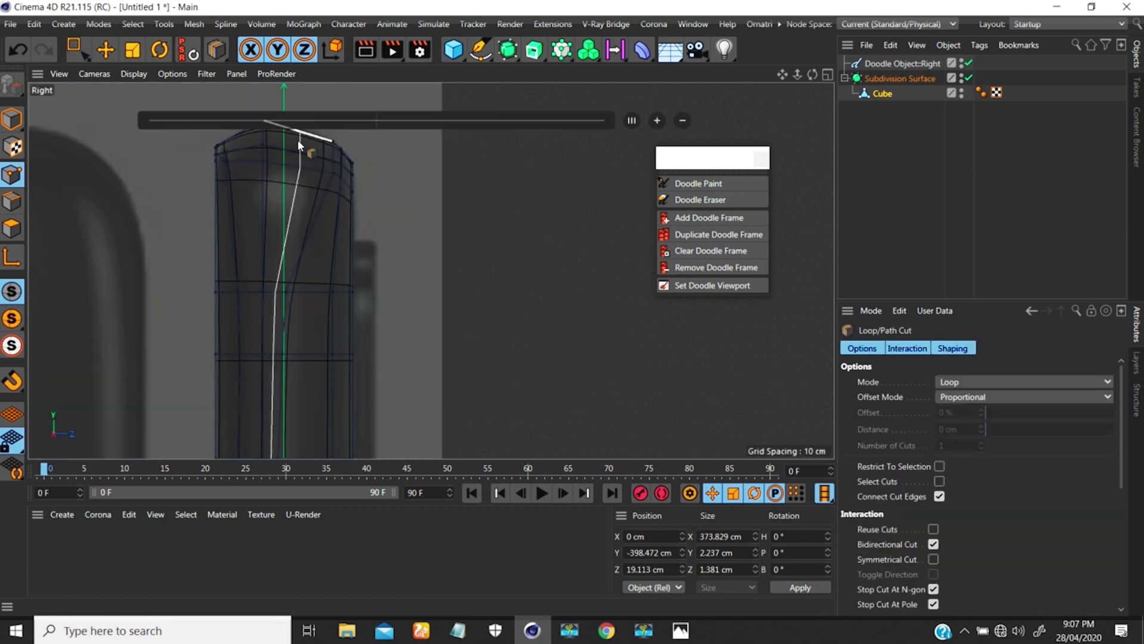
left_click(301, 142)
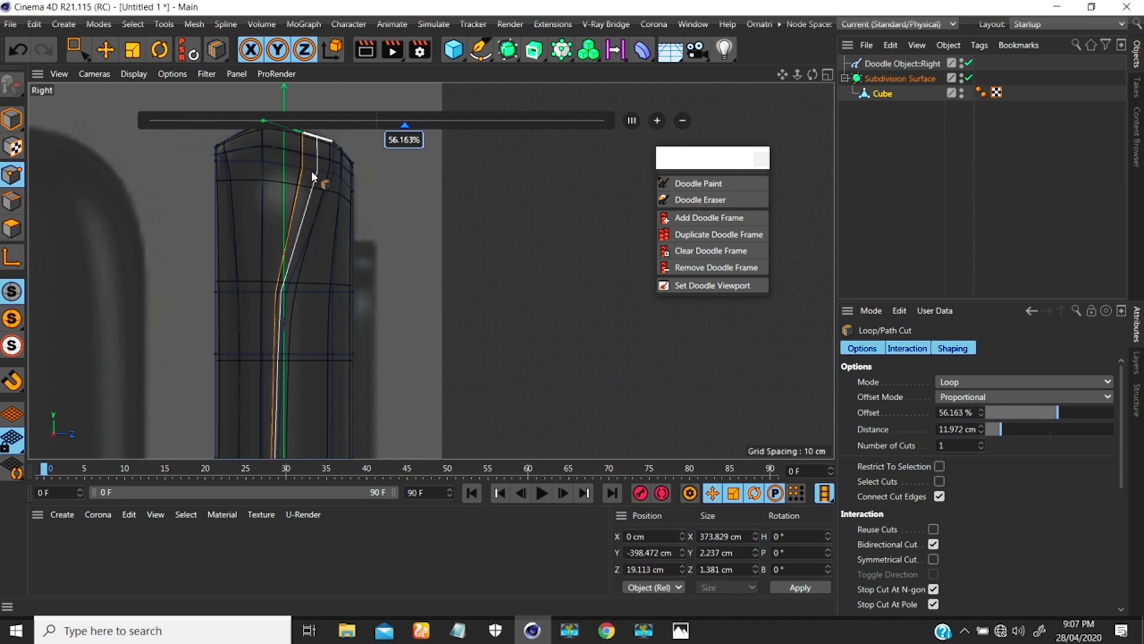
key("space")
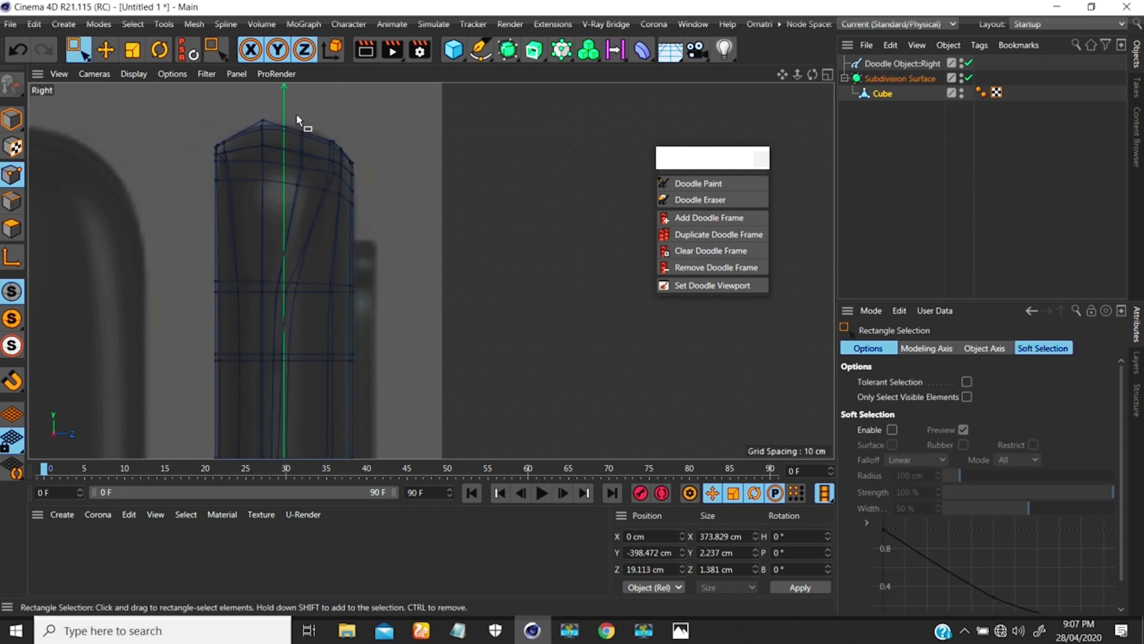
left_click_drag(313, 152, 299, 89)
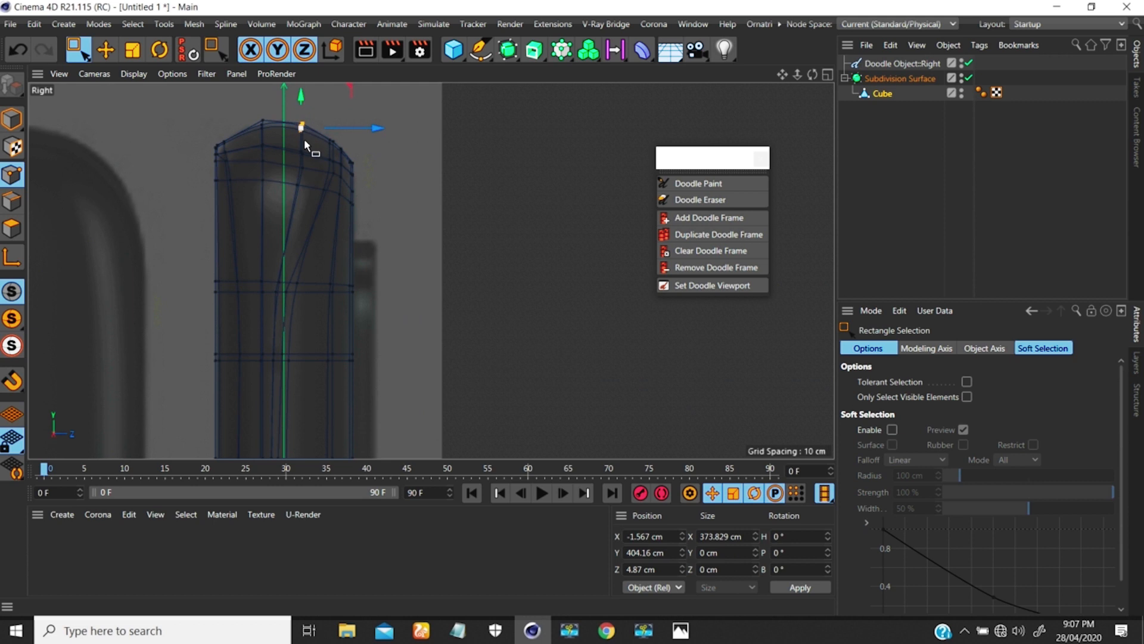
- Lower the new loop's bottom points to round the bottom edge, and raise the bottom middle points to about Y -410.2 cm
scroll(305, 174, "down", 1)
scroll(343, 250, "down", 10)
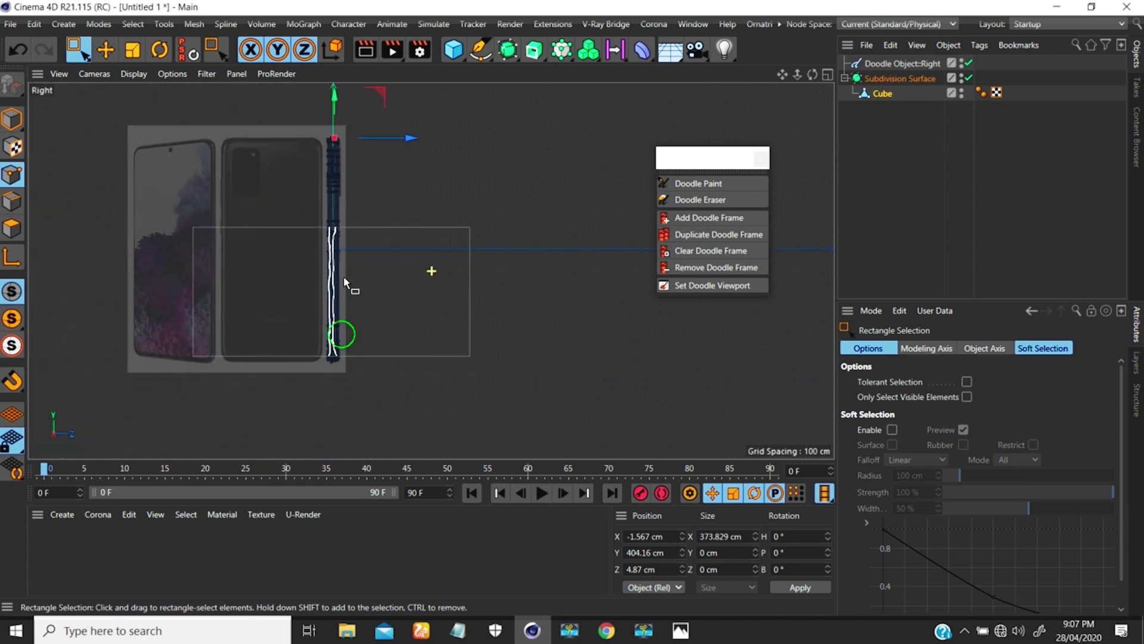
scroll(329, 276, "up", 10)
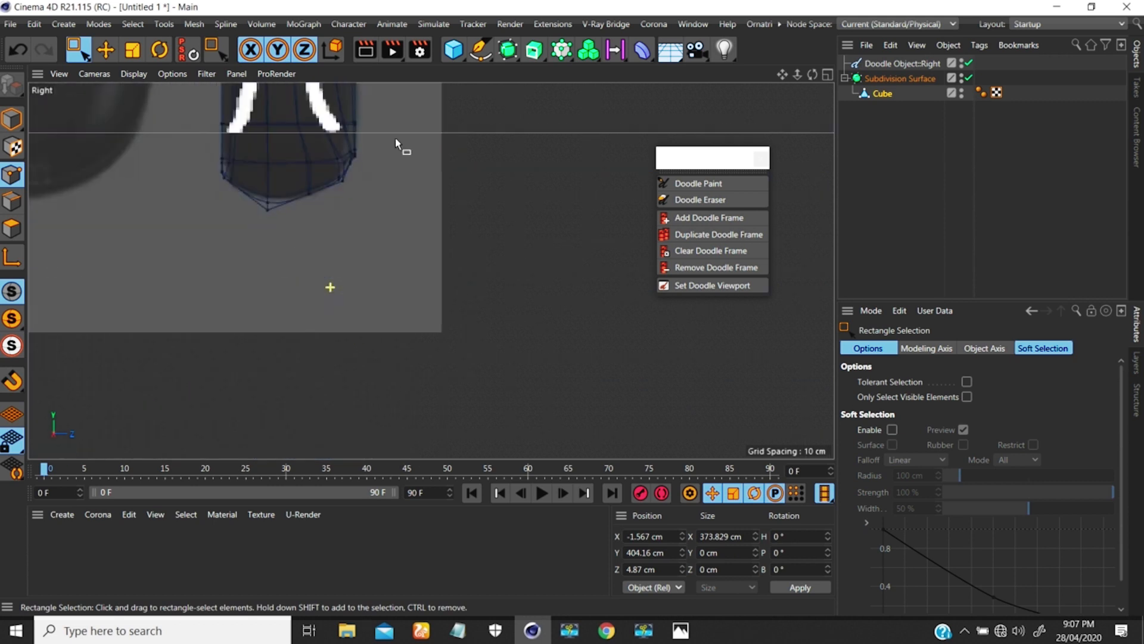
left_click(307, 195)
left_click_drag(309, 129, 313, 135)
left_click_drag(258, 176, 264, 134)
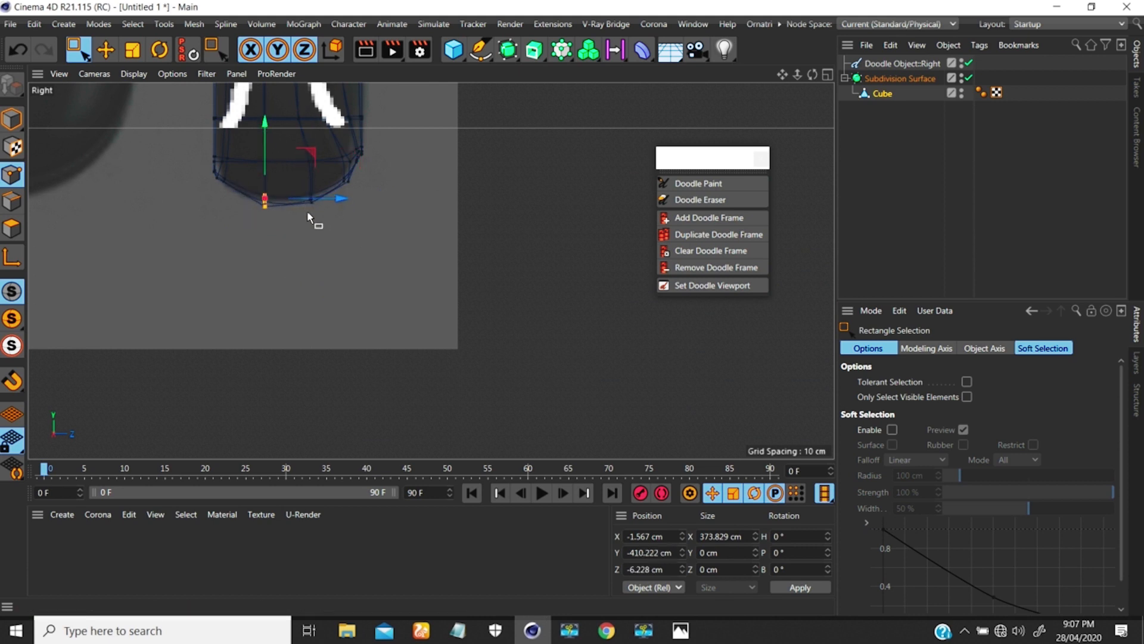
- Examine the reshaped end profile in the side view and the smoothed top corner of the phone body in perspective
scroll(298, 217, "down", 10)
middle_click_drag(303, 107, 329, 247, "alt")
scroll(340, 211, "down", 10)
middle_click_drag(332, 167, 330, 231, "alt")
scroll(324, 207, "up", 7)
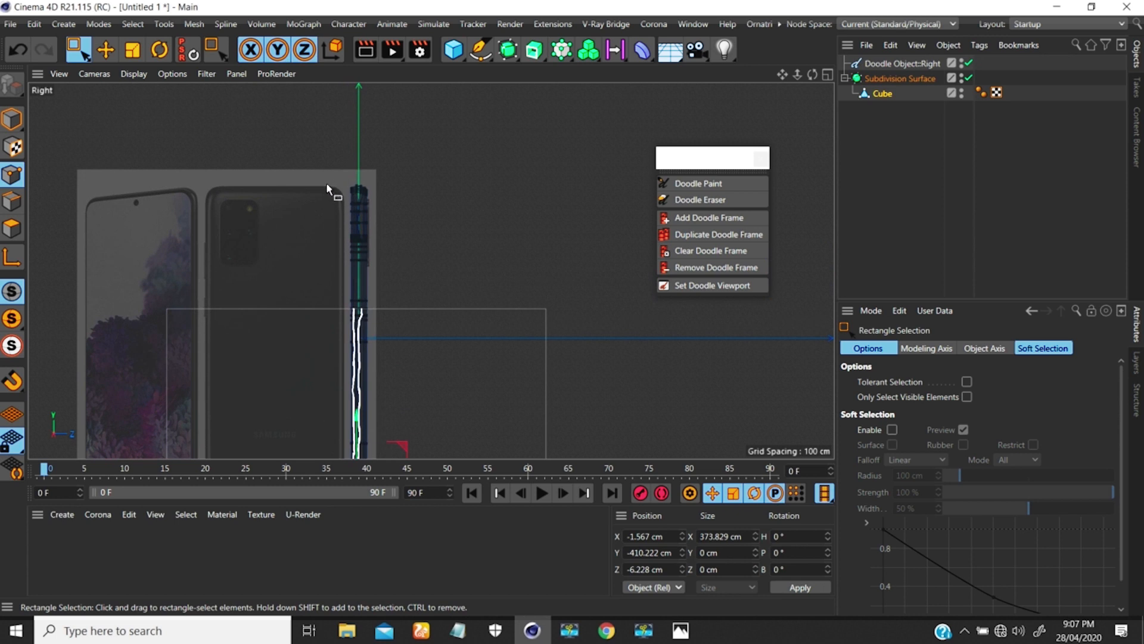
key("F1")
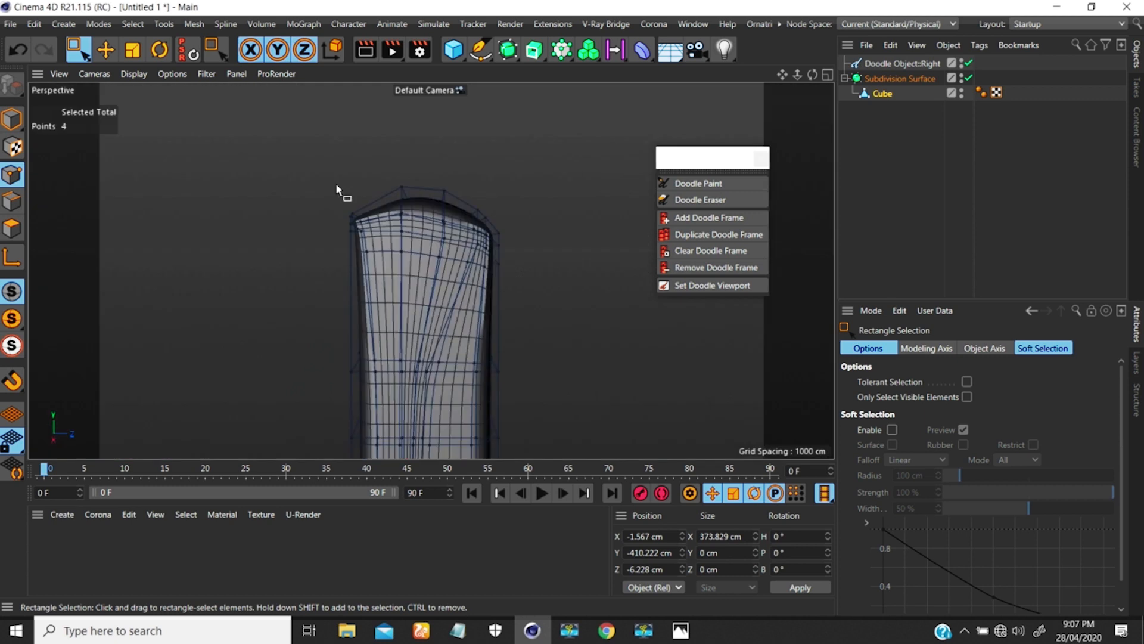
mouse_move(414, 216)
right_mouse_down("alt")
mouse_move(511, 253)
mouse_move(623, 243)
mouse_move(527, 261)
mouse_move(402, 209)
right_mouse_up("alt")
left_click_drag(402, 209, 317, 224, "alt")
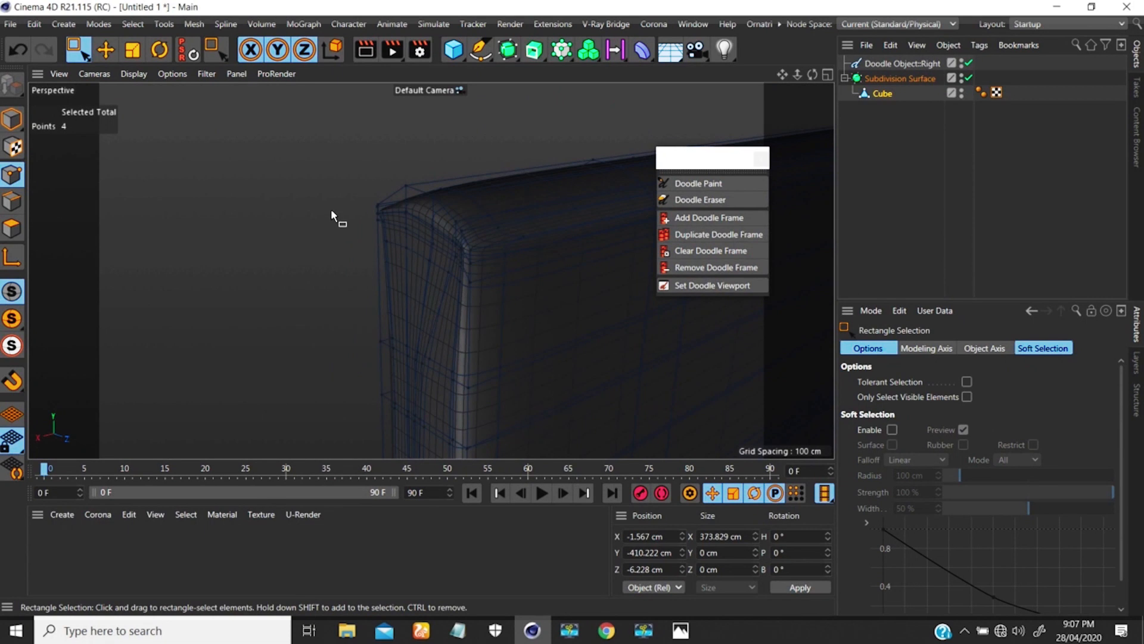
- Turn off the subdivision smoothing and loop-select the points outlining the phone body's +X side face
key("q")
mouse_move(450, 201)
left_mouse_down("alt")
mouse_move(555, 208)
mouse_move(490, 250)
mouse_move(391, 197)
mouse_move(462, 230)
mouse_move(429, 258)
mouse_move(586, 208)
mouse_move(329, 255)
mouse_move(388, 190)
mouse_move(383, 270)
mouse_move(423, 233)
mouse_move(513, 195)
mouse_move(484, 183)
mouse_move(401, 202)
mouse_move(424, 222)
mouse_move(431, 211)
mouse_move(486, 235)
mouse_move(455, 213)
left_mouse_up("alt")
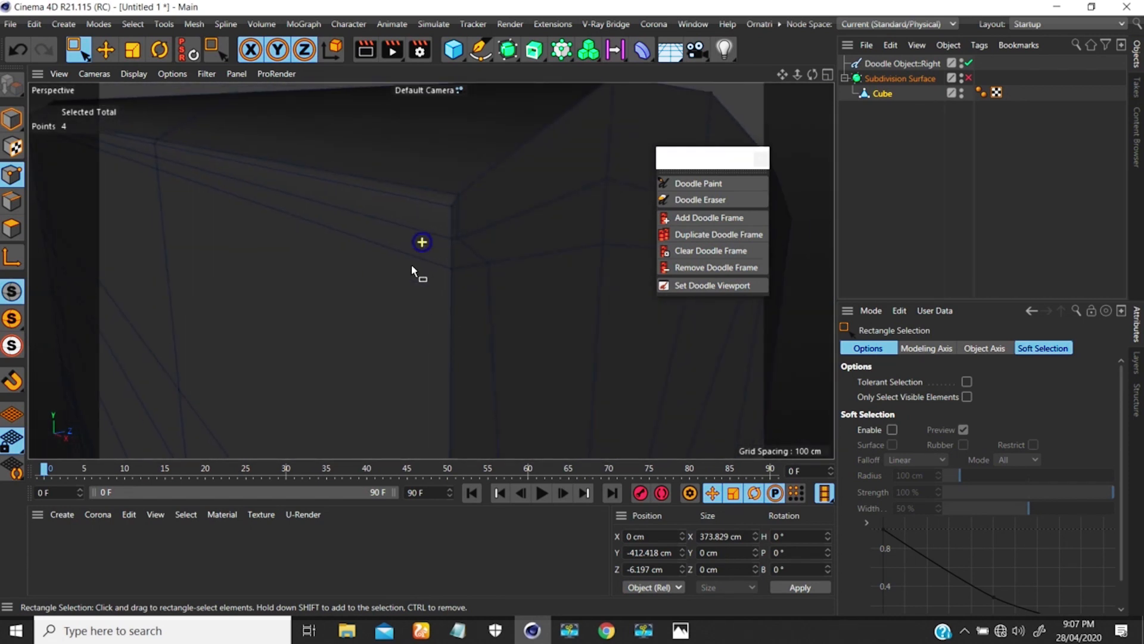
left_click_drag(411, 264, 411, 260, "alt")
key("u")
key("l")
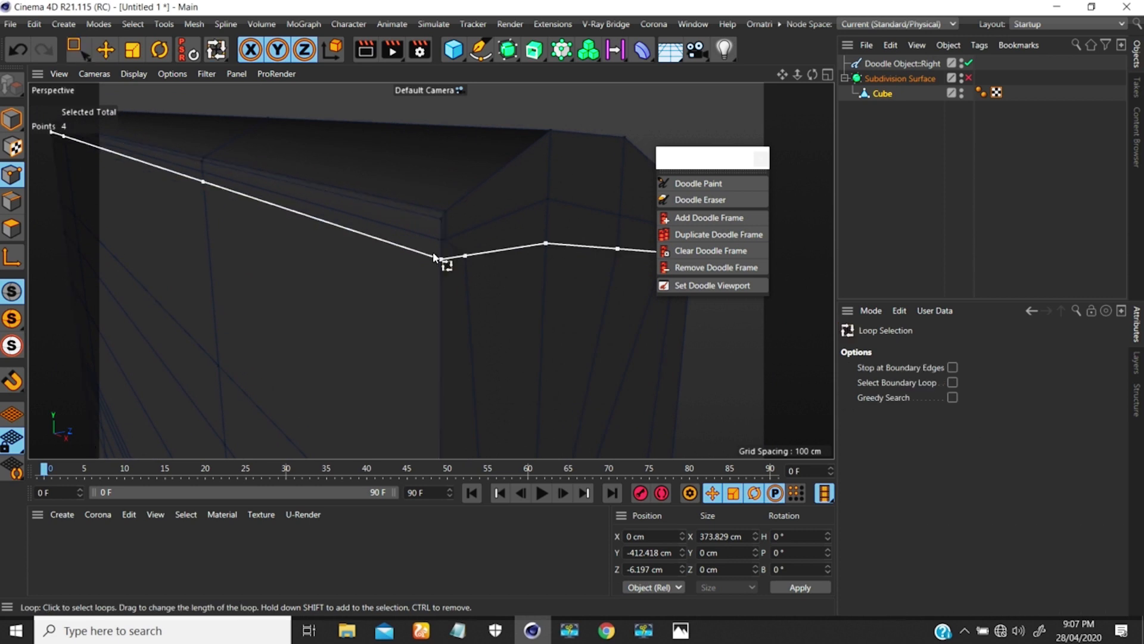
left_click(445, 213)
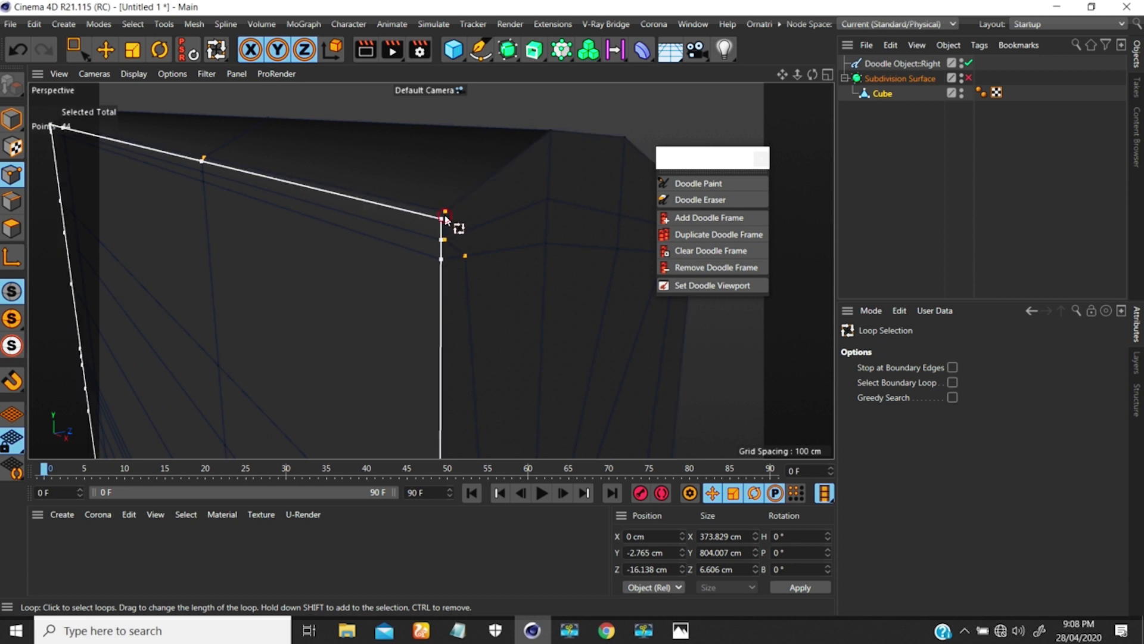
left_click(446, 226)
- Add the matching point loop around the phone body's -X side face to the selection
scroll(446, 208, "down", 5)
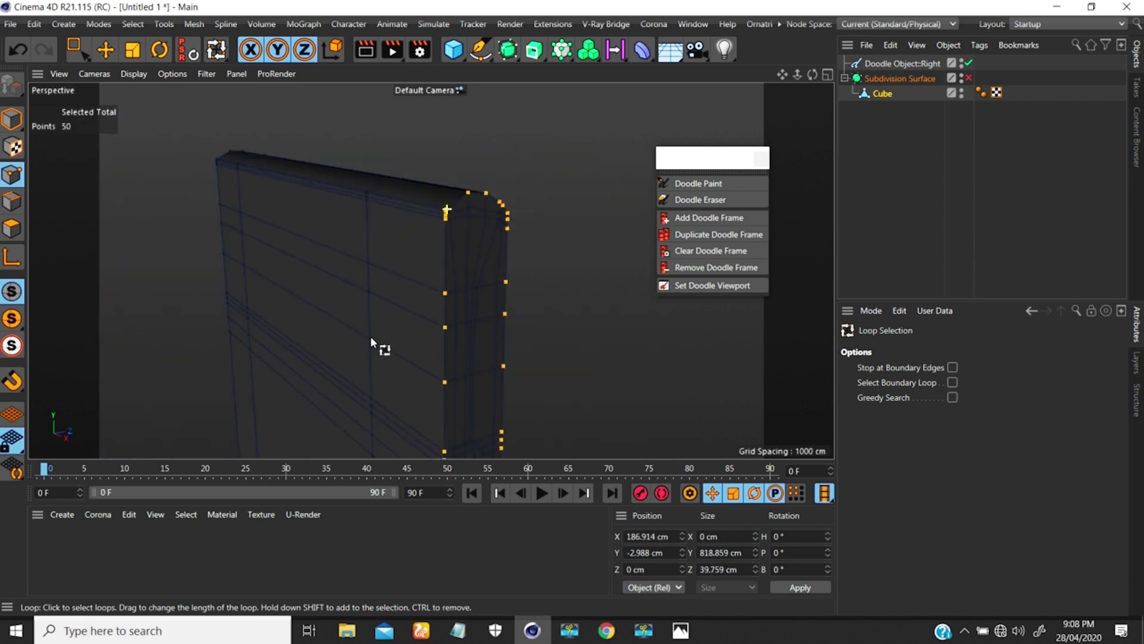
scroll(473, 286, "down", 2)
scroll(469, 243, "up", 3)
scroll(455, 272, "down", 6)
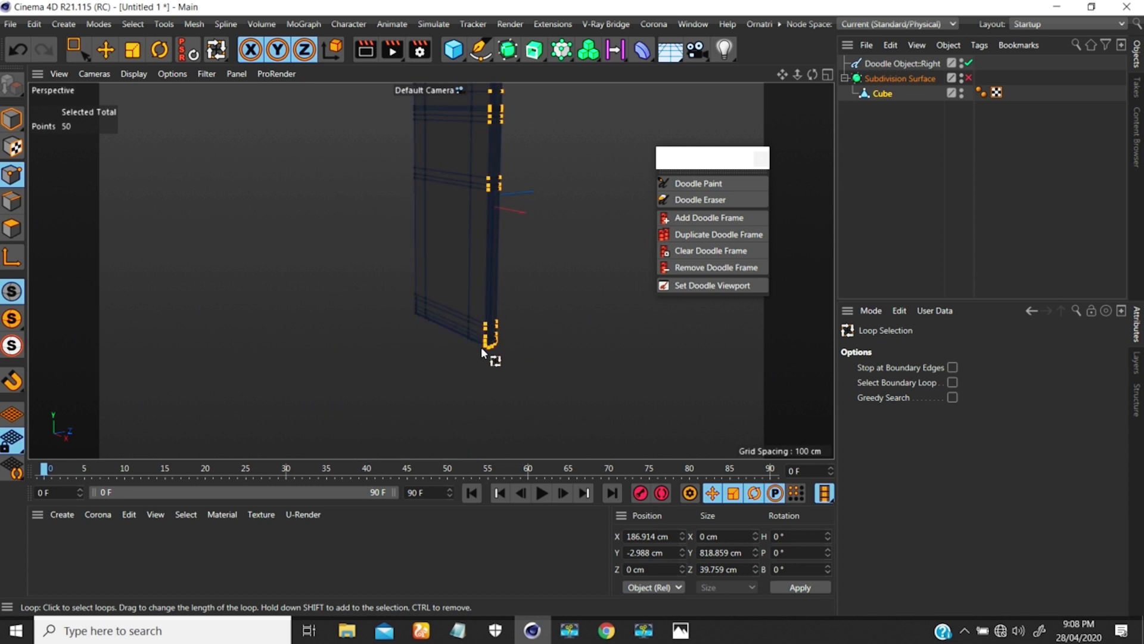
left_click_drag(462, 192, 675, 243, "alt")
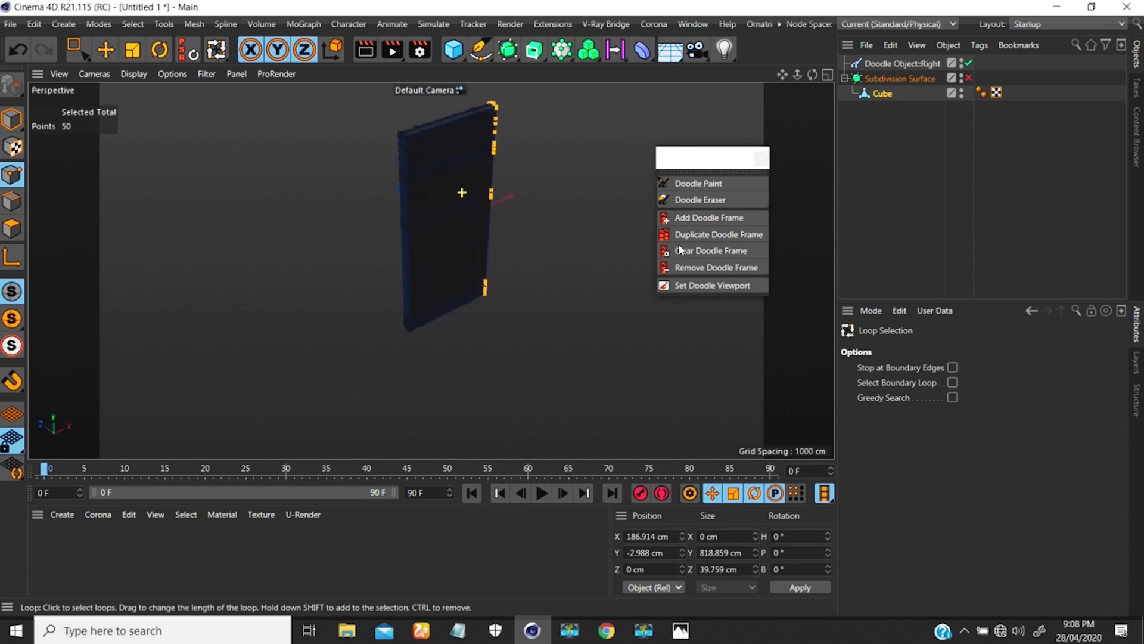
right_click_drag(397, 142, 502, 71, "alt")
middle_click_drag(412, 162, 395, 209, "alt")
right_click_drag(399, 179, 468, 143, "alt")
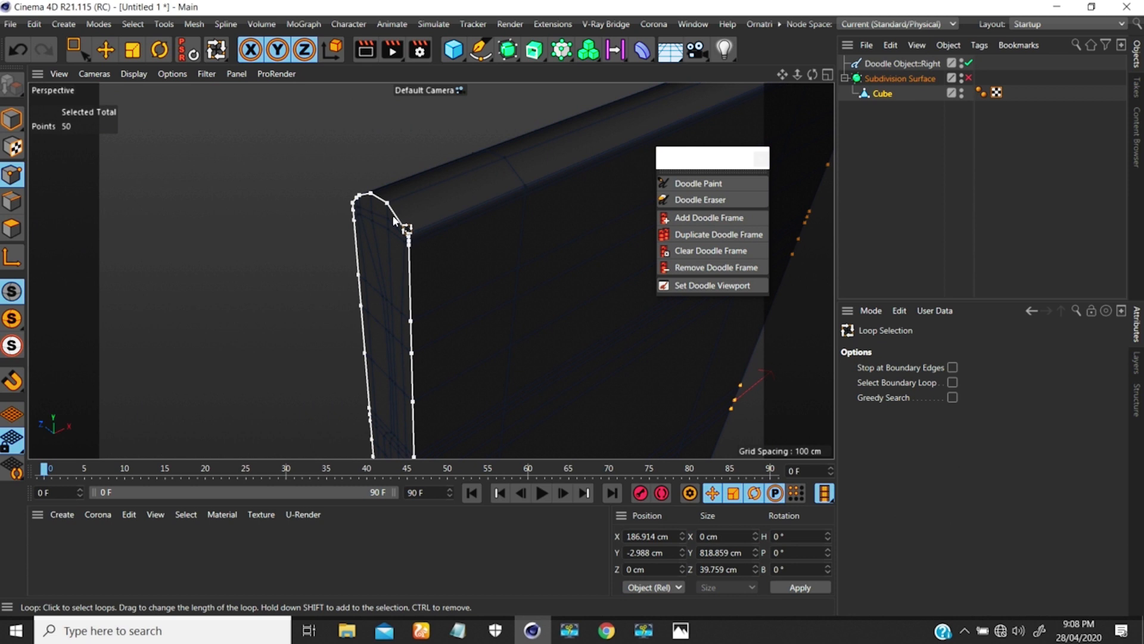
left_click(380, 238)
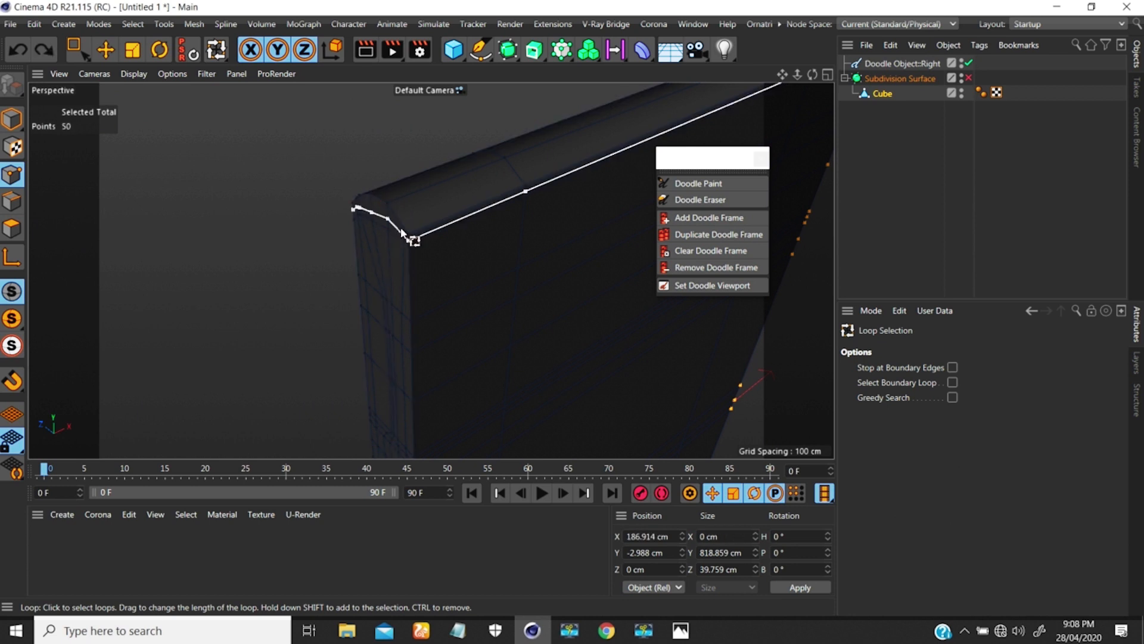
left_click(398, 224)
left_click(397, 220, "shift")
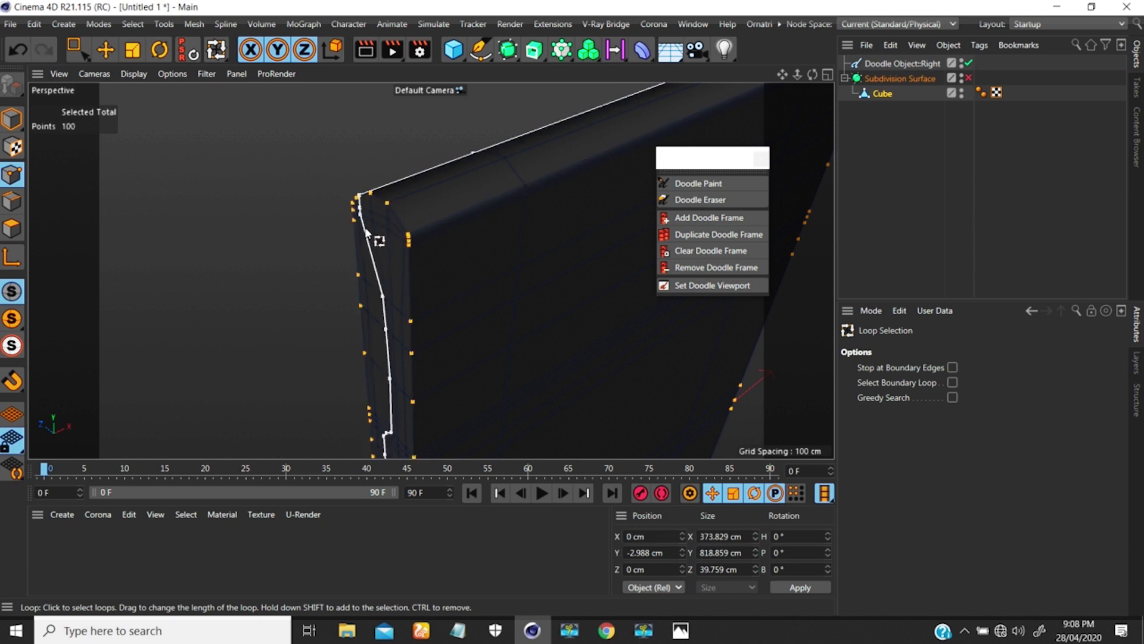
- Try to scale the two selected side loops inward along X to a width of about 366 cm
scroll(367, 236, "down", 5)
middle_click_drag(408, 223, 359, 184, "alt")
scroll(406, 260, "down", 5)
left_click_drag(406, 261, 323, 233, "alt")
scroll(355, 128, "up", 10)
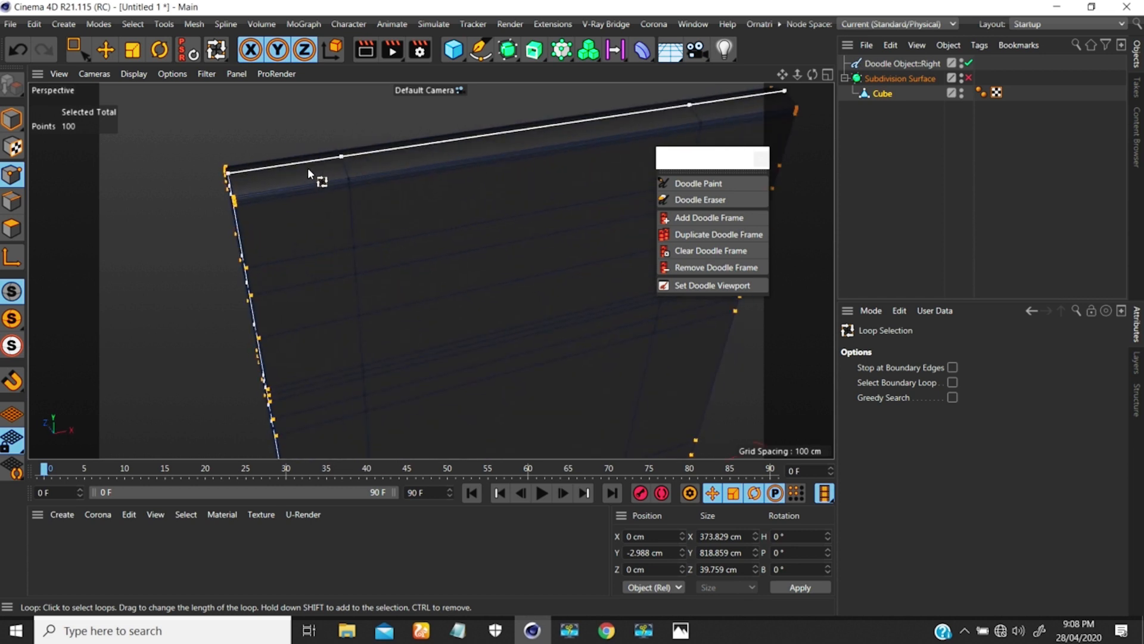
key("t")
scroll(389, 225, "down", 6)
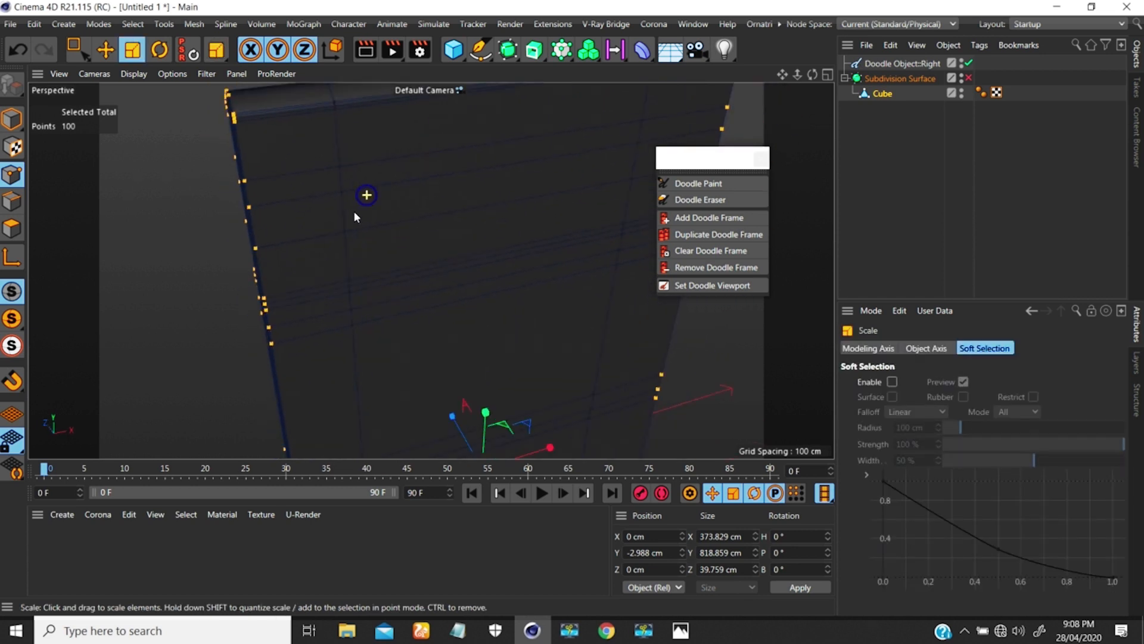
left_click_drag(500, 310, 496, 314)
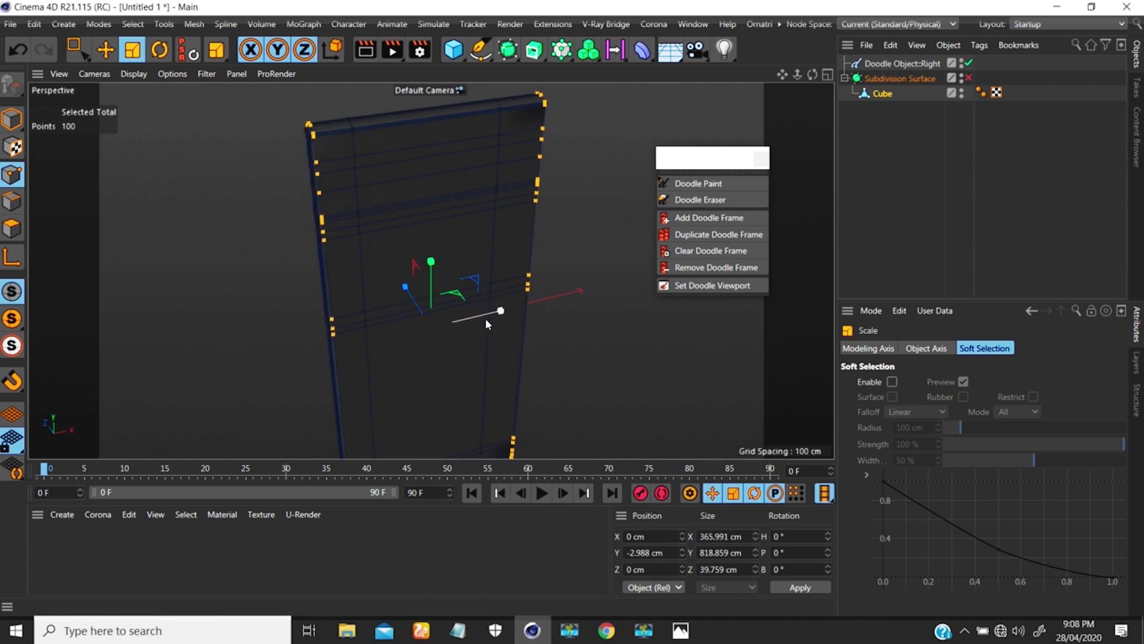
key("ctrl+z")
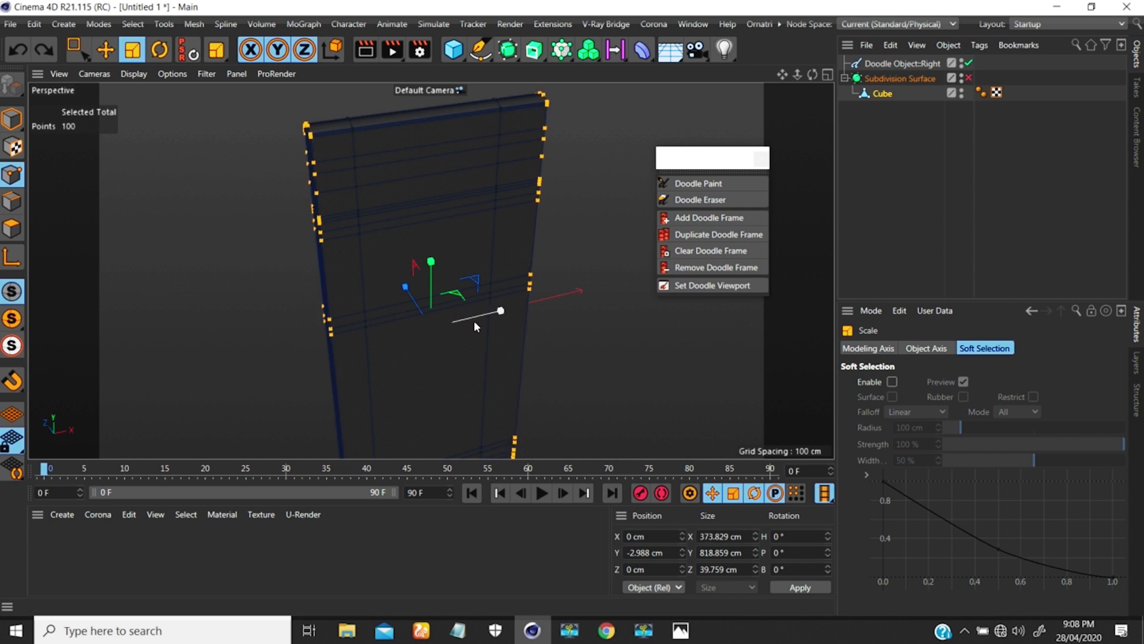
- Try to scale the two side loops along X to about 96%, a width of about 359.6 cm
scroll(477, 319, "up", 3)
left_click_drag(481, 321, 425, 223, "alt")
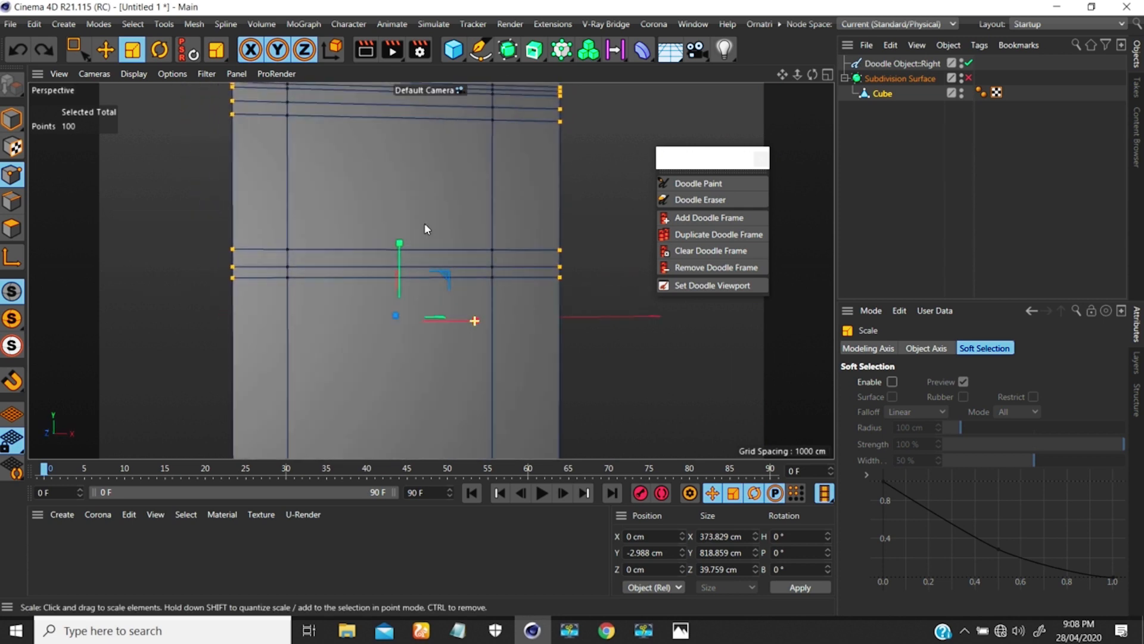
scroll(508, 276, "up", 5)
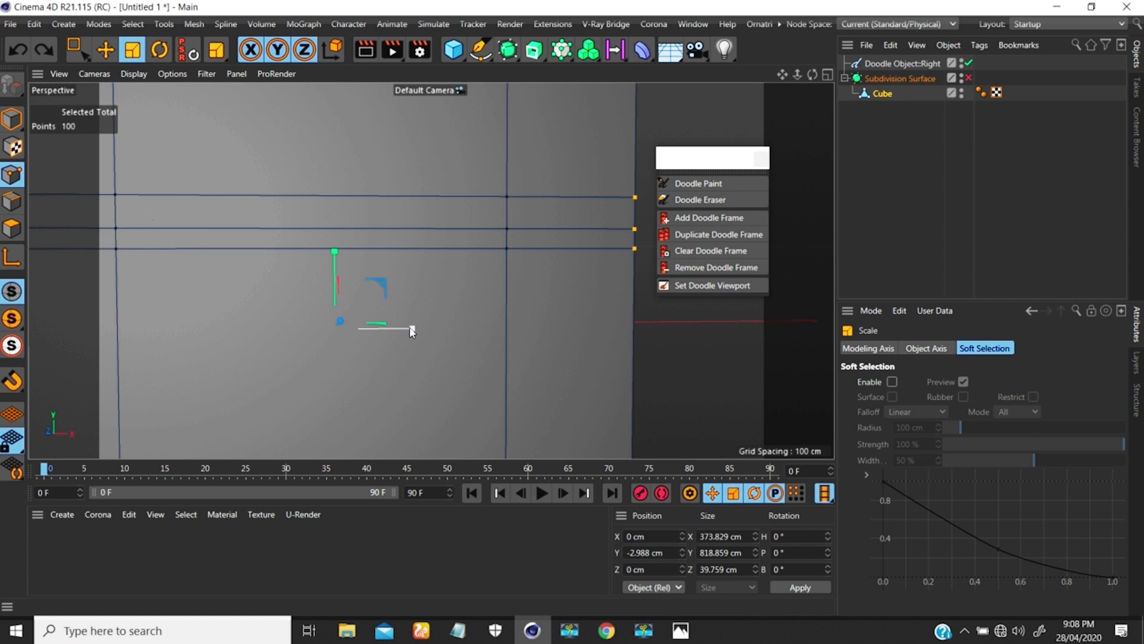
left_click_drag(412, 331, 408, 332)
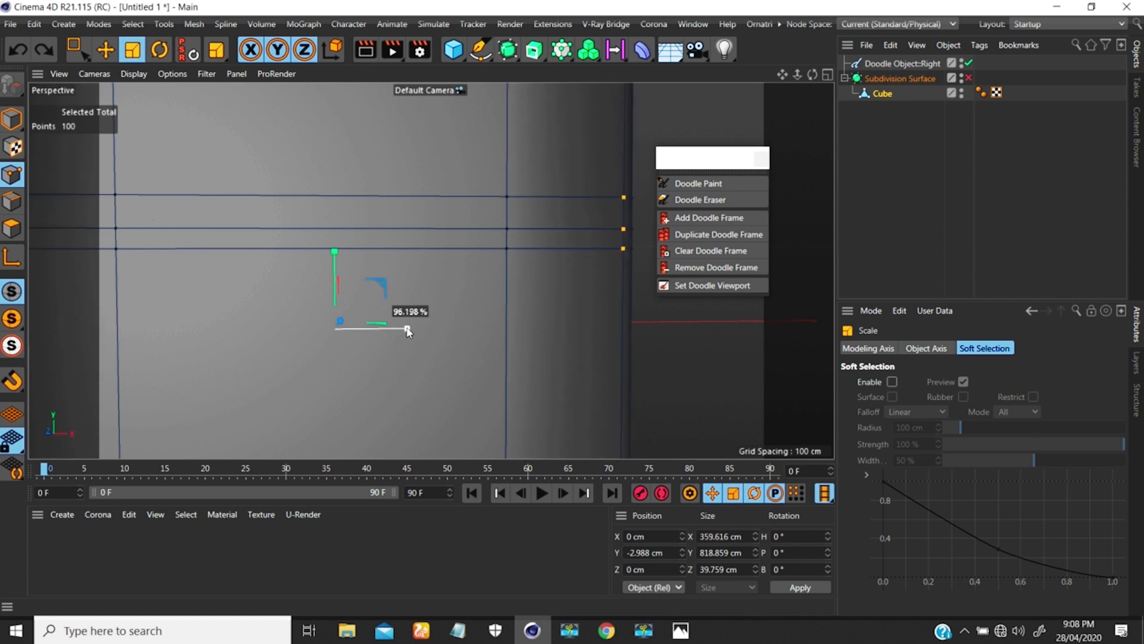
scroll(413, 322, "down", 6)
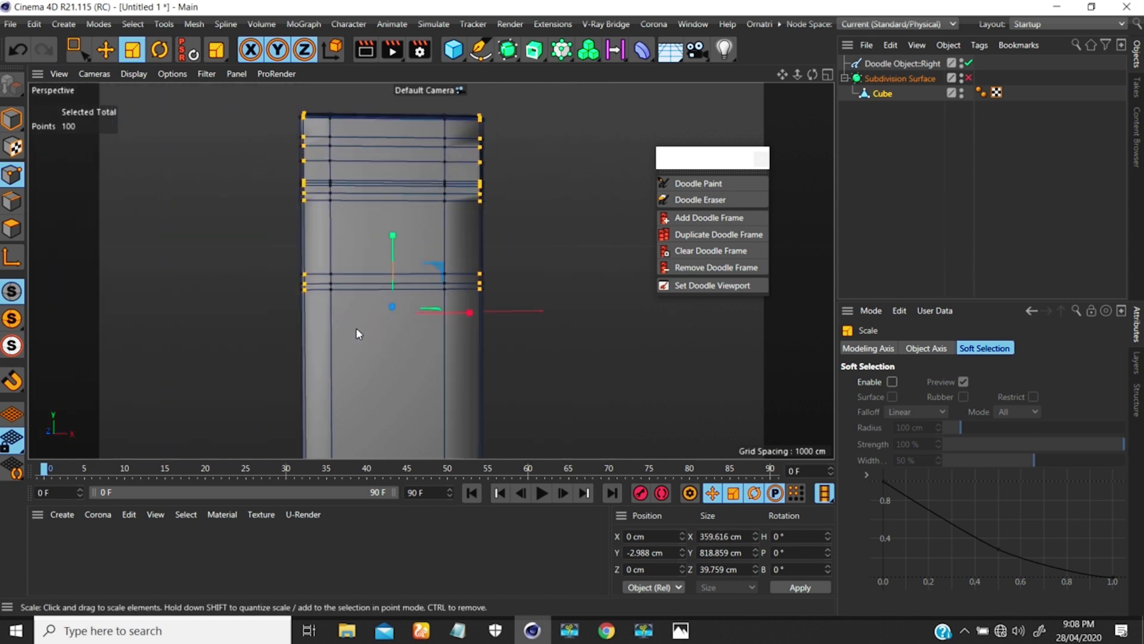
key("ctrl+z")
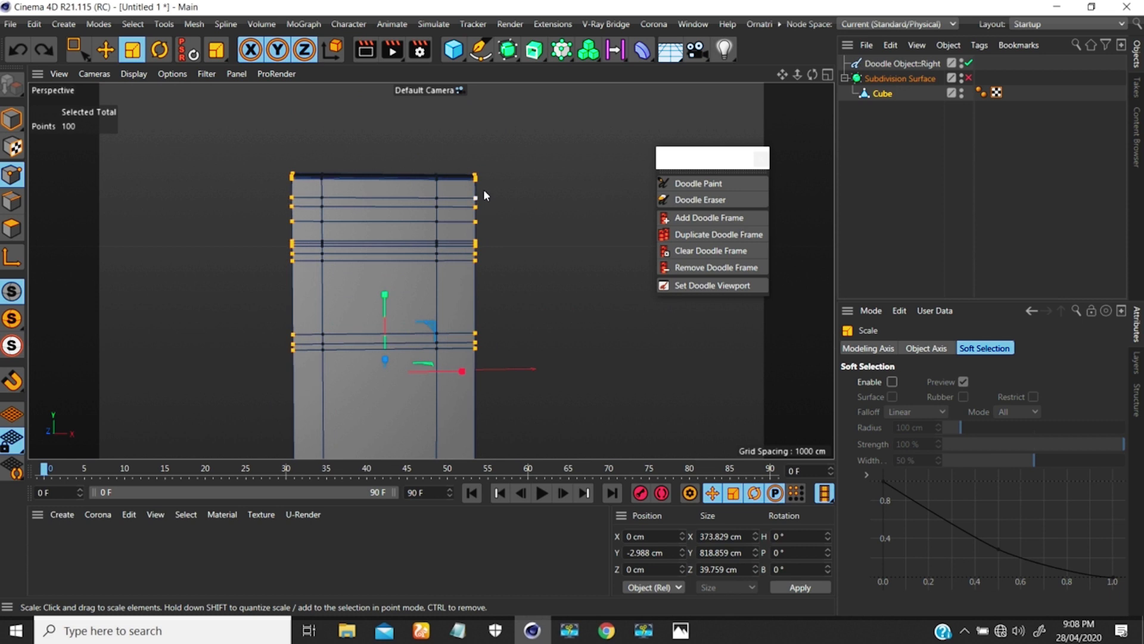
- Lock the Y and Z axes, leaving only X free for scaling the selected side loops
scroll(472, 279, "up", 2)
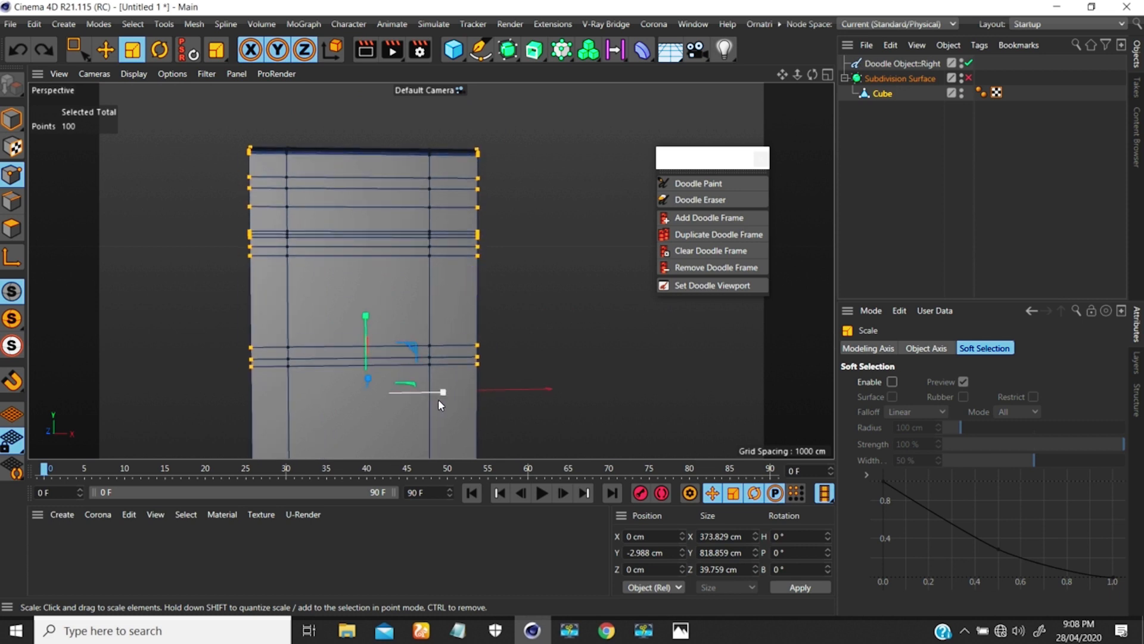
left_click(277, 50)
left_click(305, 50)
scroll(483, 171, "up", 2)
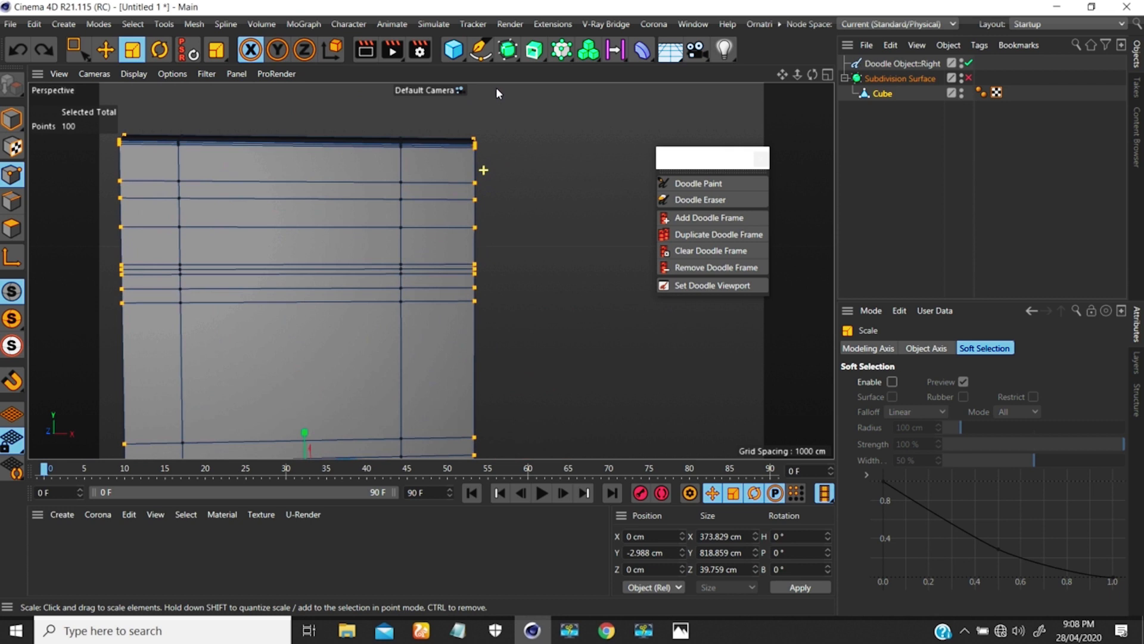
scroll(438, 116, "up", 6)
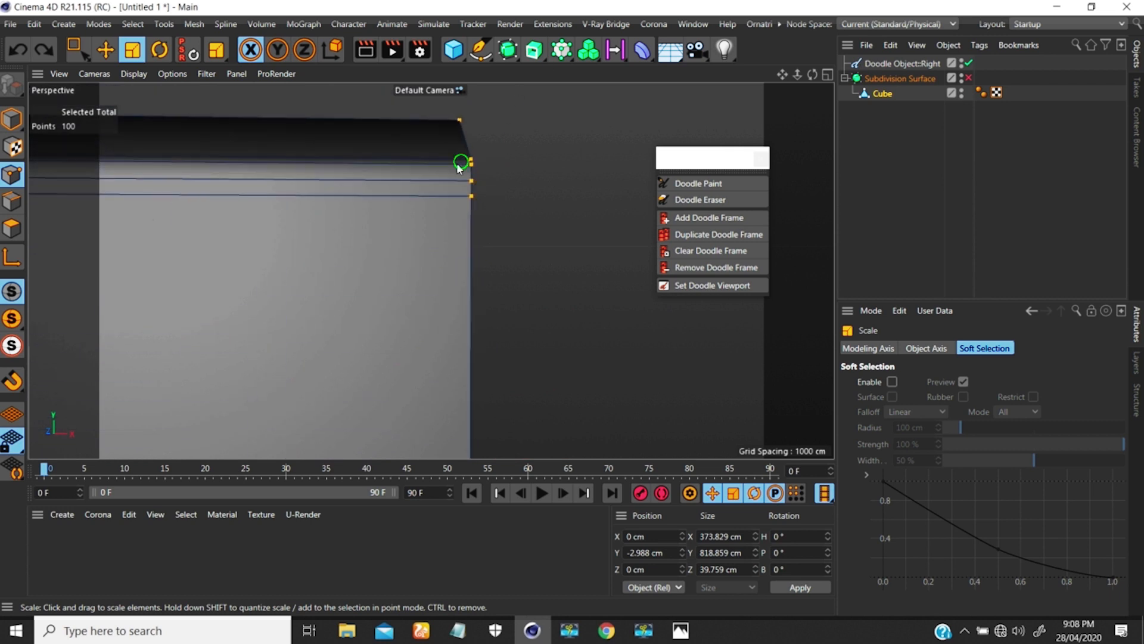
scroll(455, 195, "up", 5)
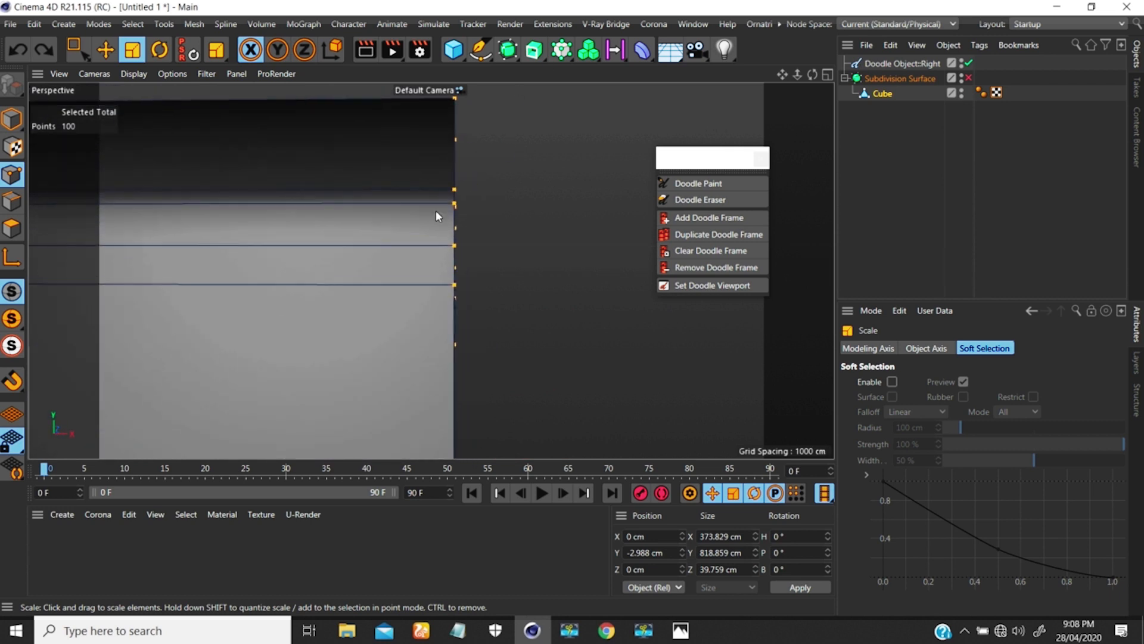
- Scale the two selected side loops inward along X to a width of about 370.9 cm
scroll(419, 195, "up", 2)
mouse_move(491, 221)
left_mouse_down()
mouse_move(346, 219)
mouse_move(334, 260)
mouse_move(502, 258)
mouse_move(509, 233)
left_mouse_up()
scroll(465, 206, "down", 4)
scroll(449, 204, "up", 2)
scroll(471, 229, "up", 3)
left_click_drag(541, 199, 473, 206)
right_click_drag(473, 206, 437, 257, "alt")
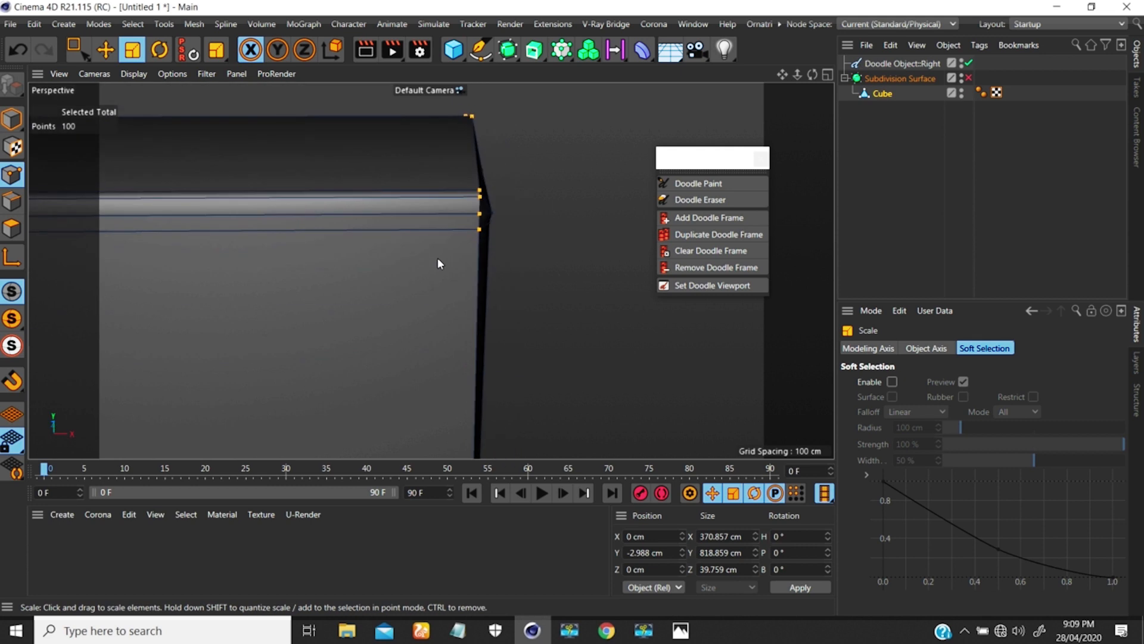
- Turn on the Subdivision Surface and examine the rounded upper corner of the phone body from several angles
key("q")
left_click_drag(500, 232, 368, 221, "alt")
right_click_drag(442, 250, 426, 263, "alt")
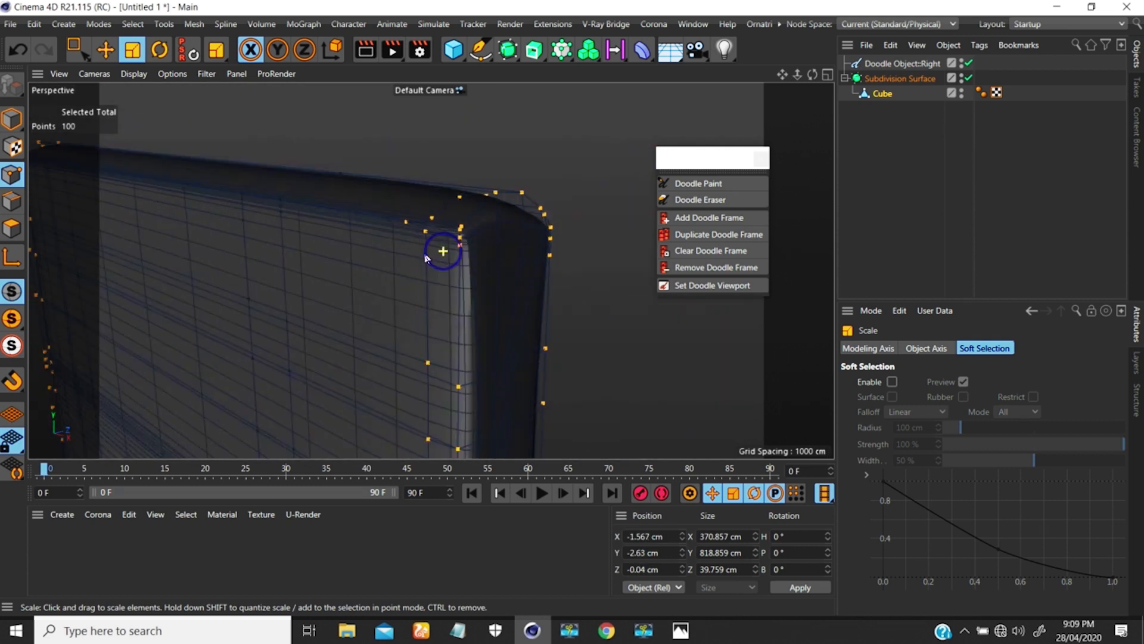
left_click_drag(495, 245, 424, 235, "alt")
right_click_drag(454, 234, 500, 190, "alt")
left_click_drag(499, 189, 466, 249, "alt")
right_click_drag(465, 250, 518, 174, "alt")
left_click_drag(456, 266, 506, 192, "alt")
- Turn off the Subdivision Surface and loop-select the points around the phone body's top face
key("u")
key("l")
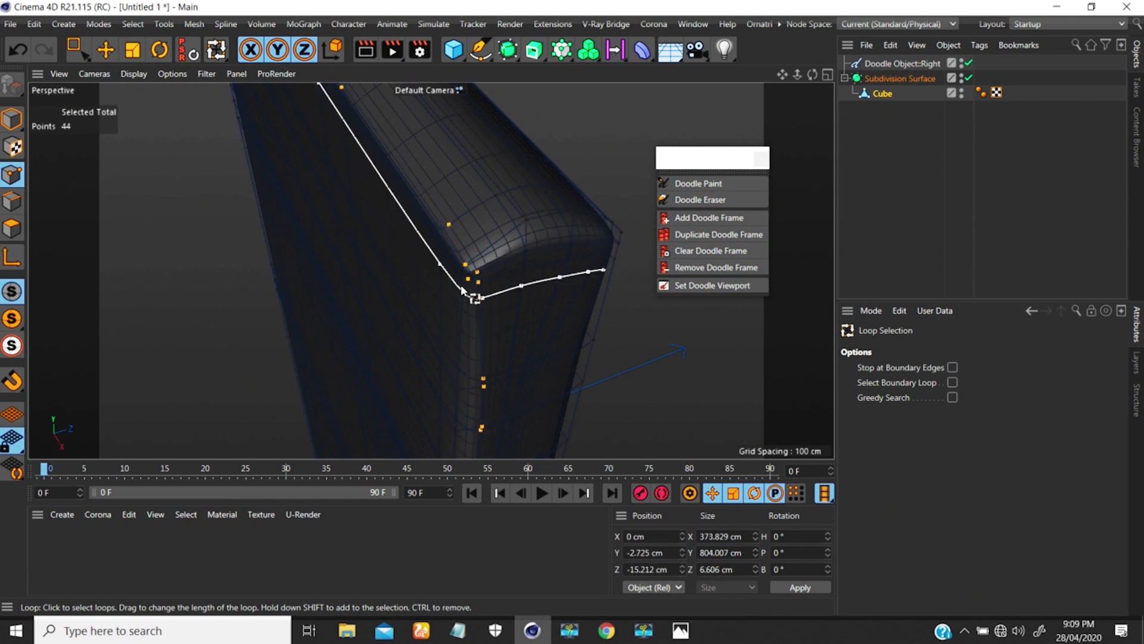
left_click(462, 248)
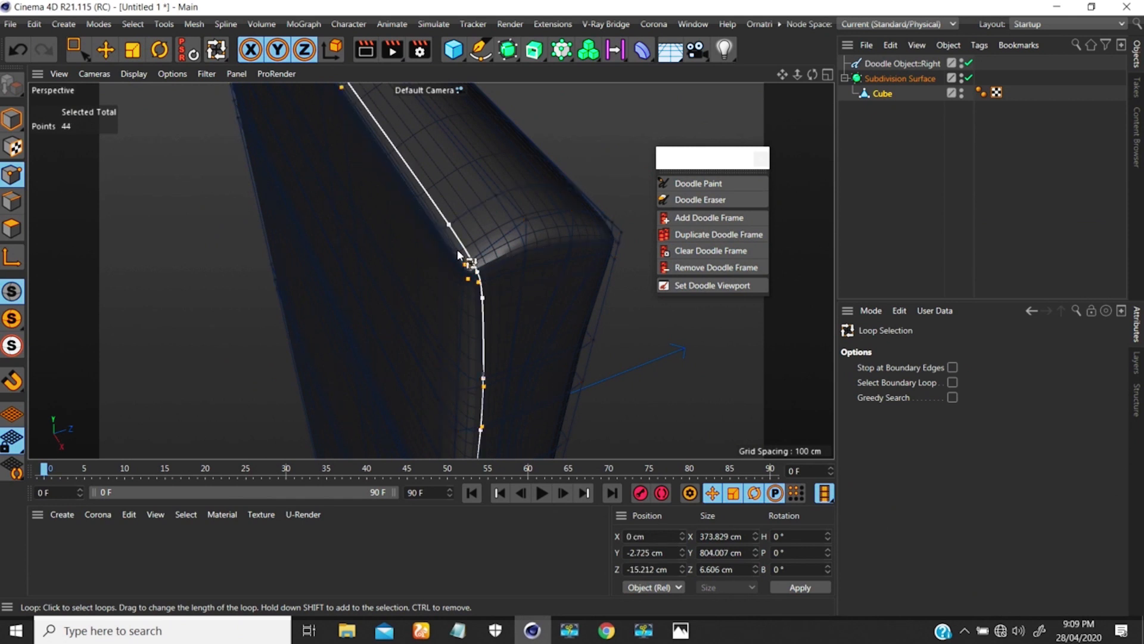
left_click(467, 273)
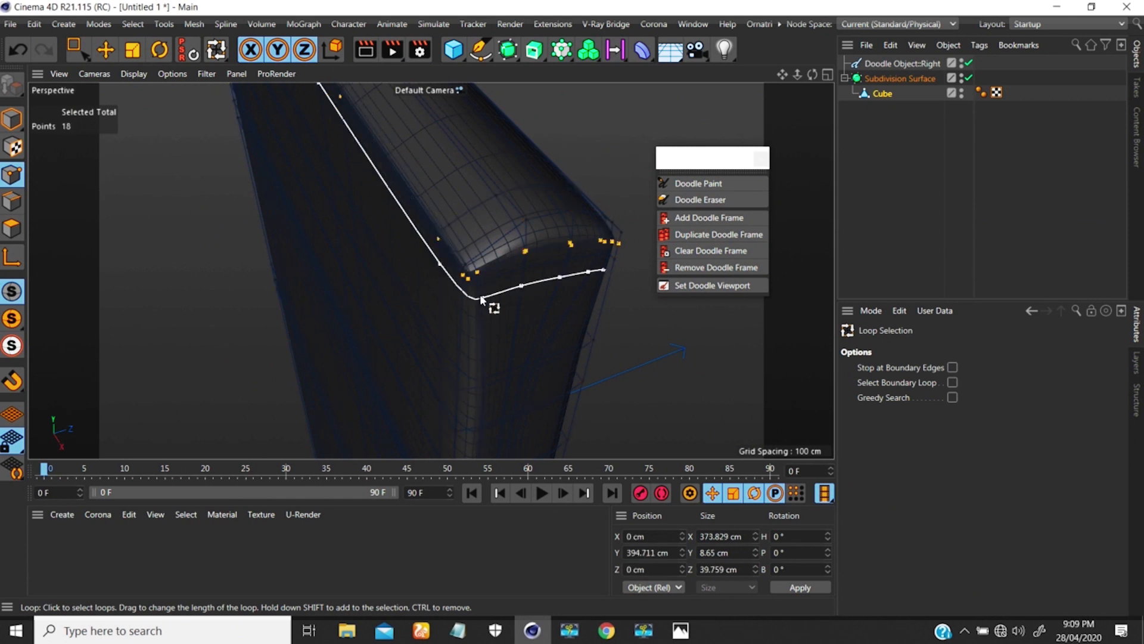
left_click_drag(480, 295, 510, 199, "alt")
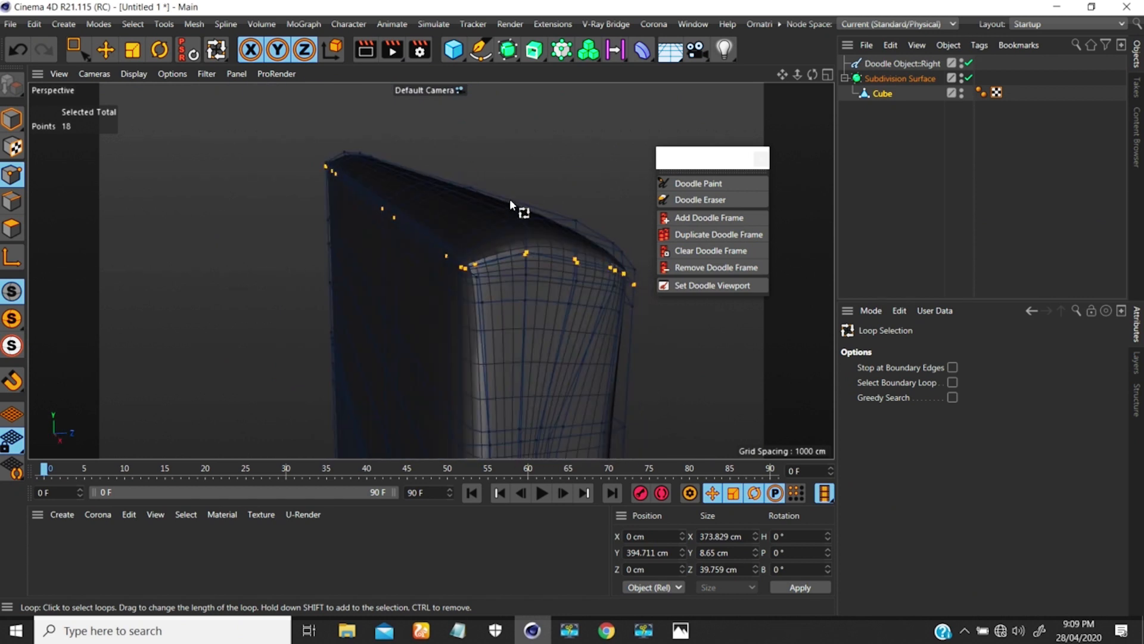
key("q")
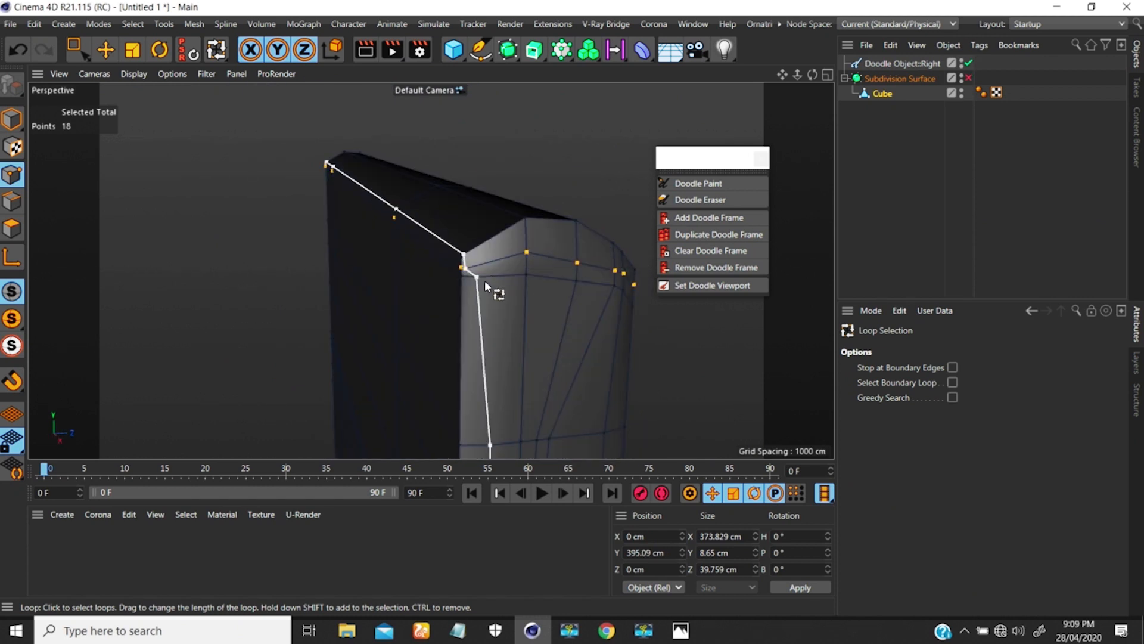
left_click(506, 225)
left_click_drag(476, 275, 207, 140, "alt")
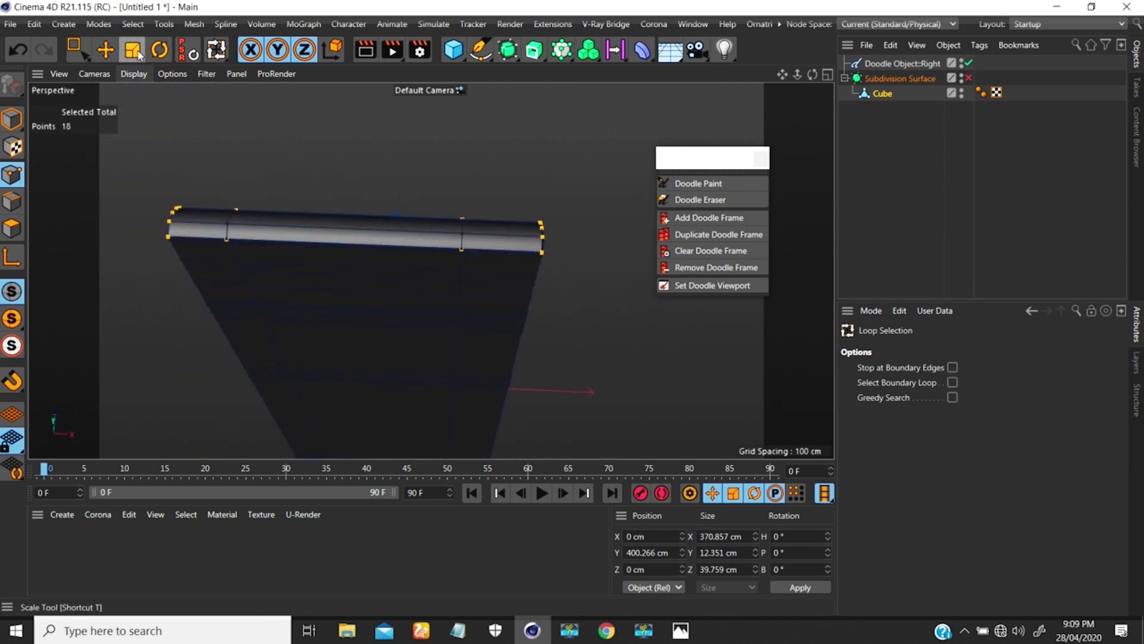
- Scale the selected top loop inward along X to a width of about 368.3 cm
key("t")
scroll(469, 163, "up", 2)
left_click_drag(468, 164, 440, 245, "alt")
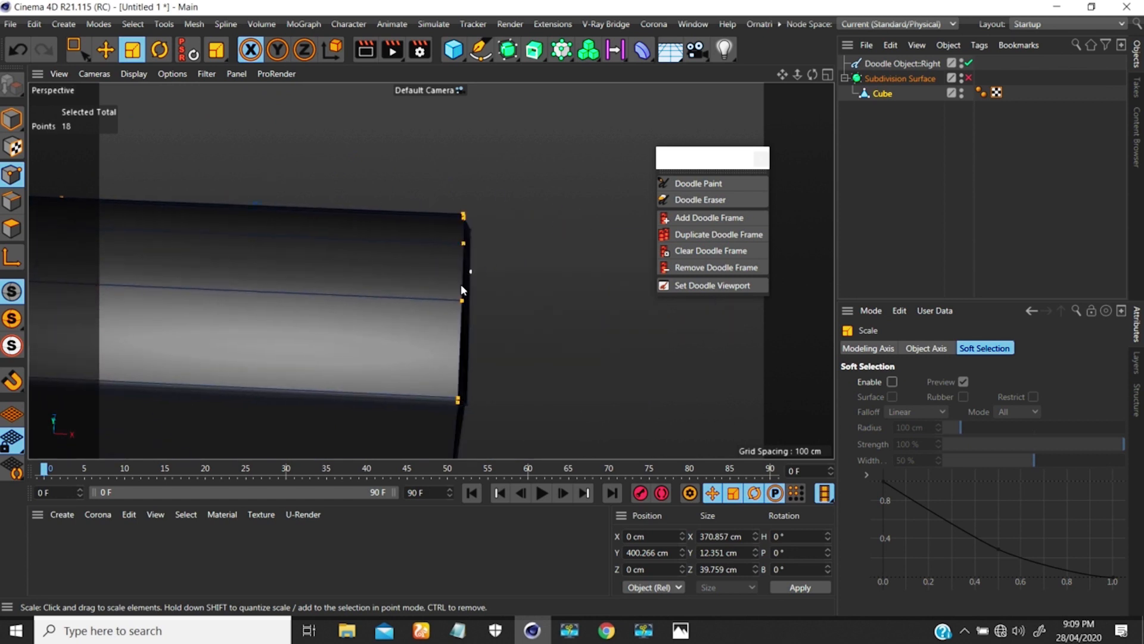
left_click_drag(462, 290, 332, 385, "alt")
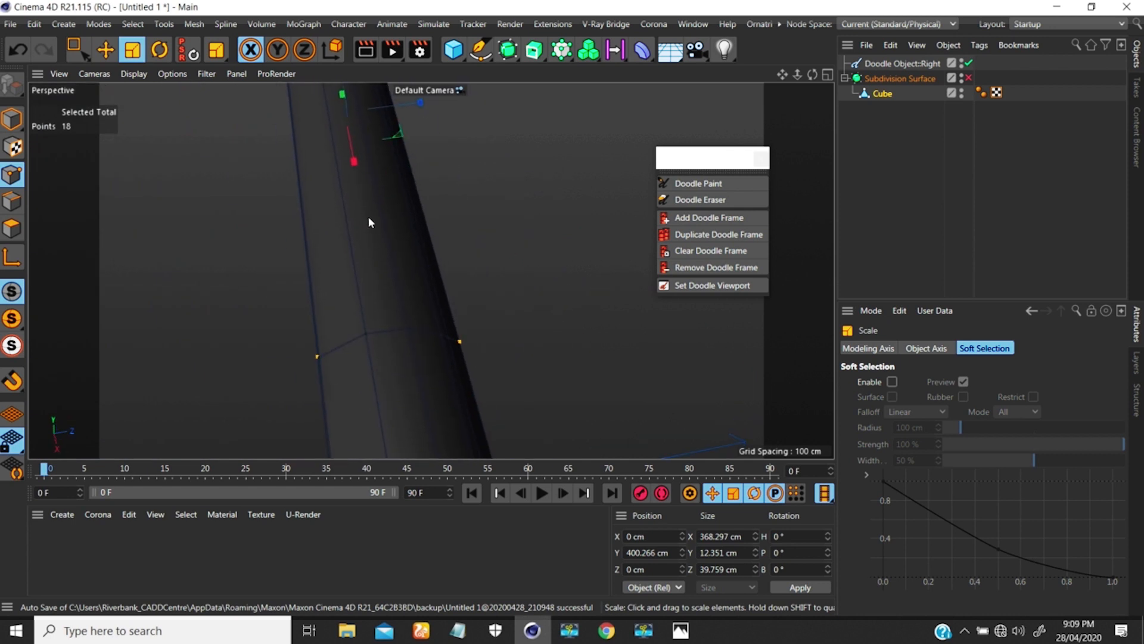
left_click_drag(429, 184, 382, 334, "alt")
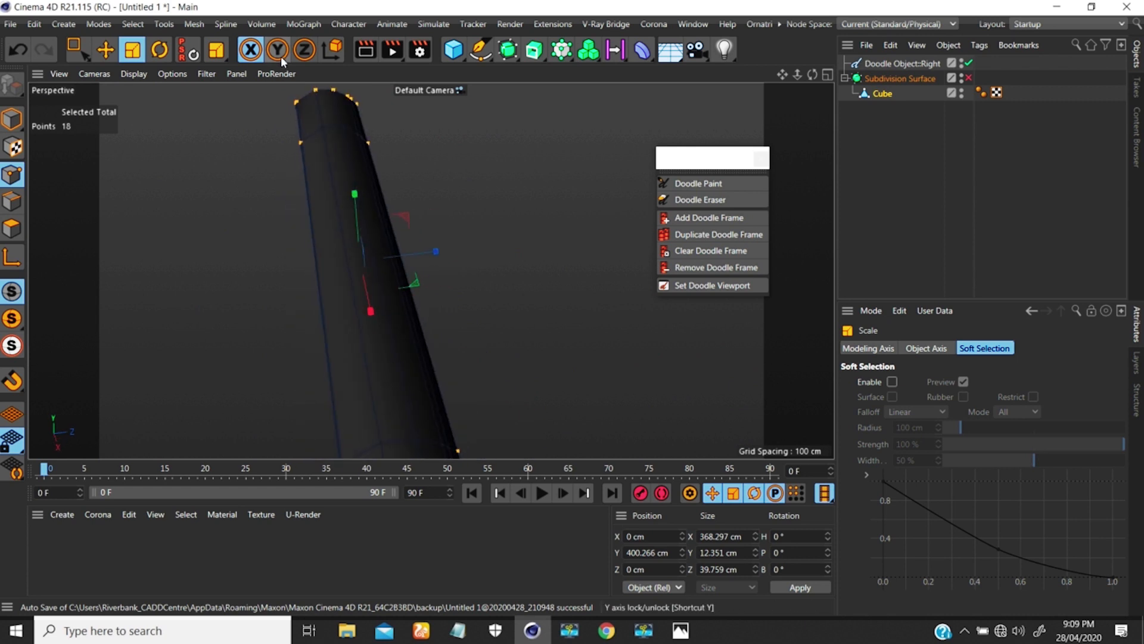
- Lock the X and Y axes, leaving only Z free for scaling the selected top loop
left_click(279, 54)
left_click(304, 50)
left_click(251, 51)
left_click(278, 51)
right_click_drag(370, 248, 454, 214, "alt")
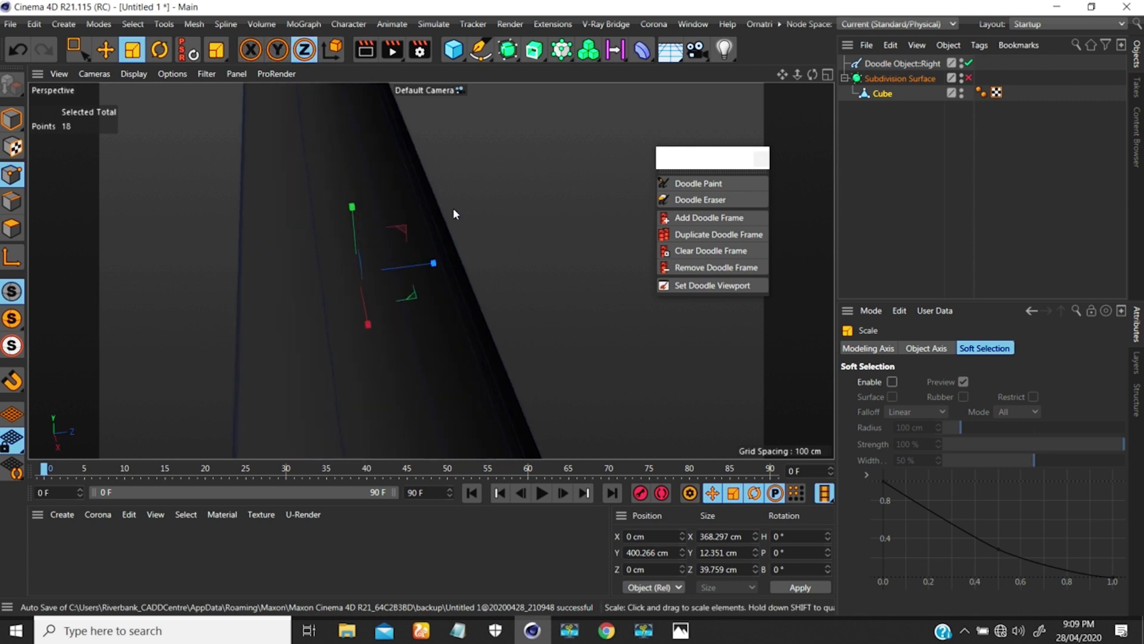
- Try to scale the selected top loop along Z to a depth of about 39.8 cm
mouse_move(494, 263)
left_mouse_down()
mouse_move(480, 269)
mouse_move(524, 253)
mouse_move(493, 257)
left_mouse_up()
left_click_drag(320, 276, 415, 234, "alt")
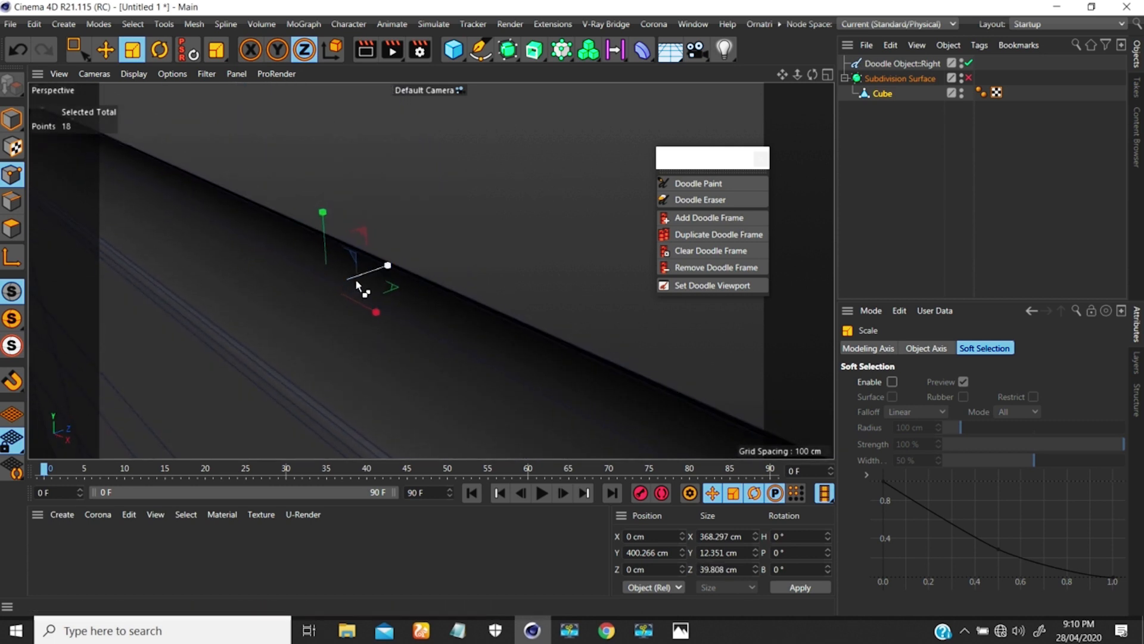
key("ctrl+z")
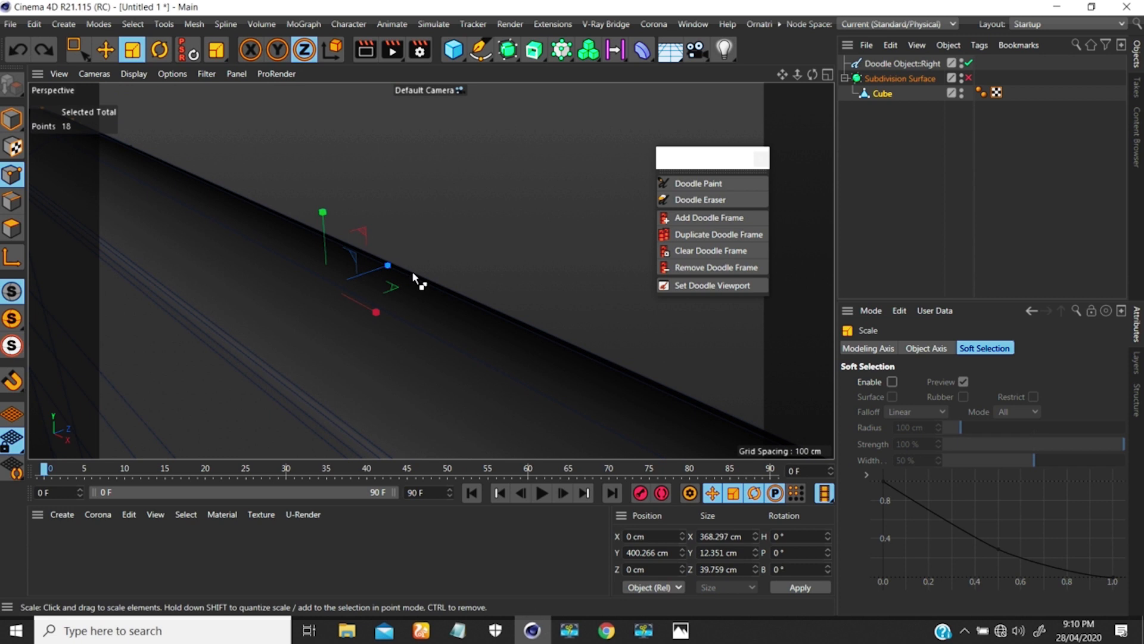
- Scale the top loop along Z to a depth of about 39.9 cm and turn the Subdivision Surface back on
mouse_move(435, 263)
left_mouse_down()
mouse_move(452, 249)
mouse_move(441, 253)
left_mouse_up()
scroll(351, 335, "down", 3)
key("q")
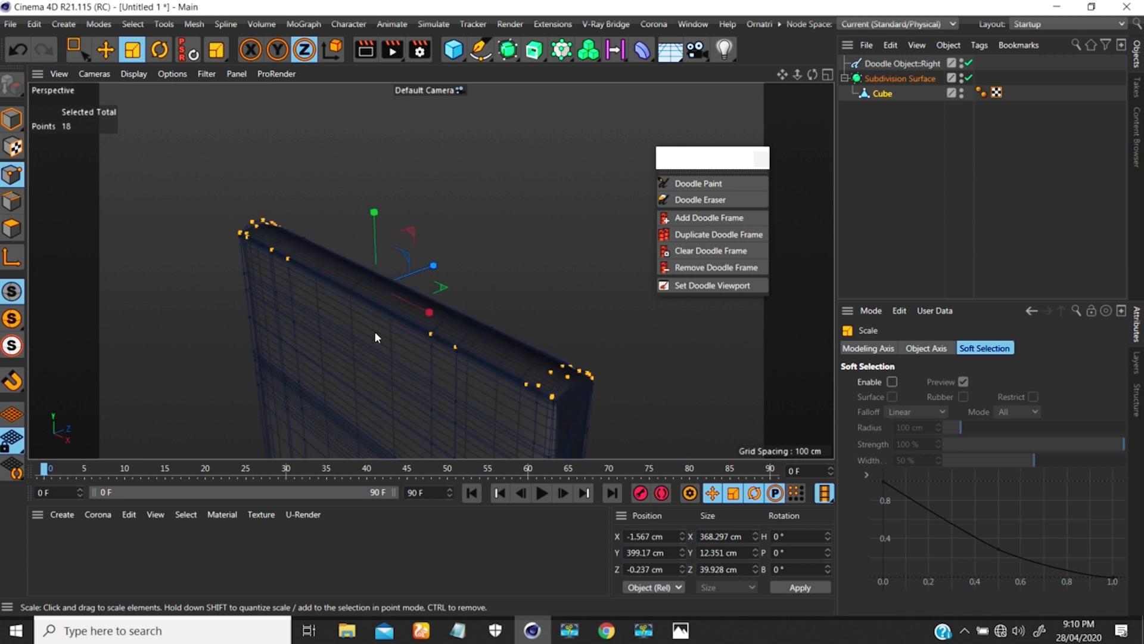
scroll(428, 322, "down", 3)
middle_click_drag(434, 302, 438, 227, "alt")
scroll(402, 304, "down", 4)
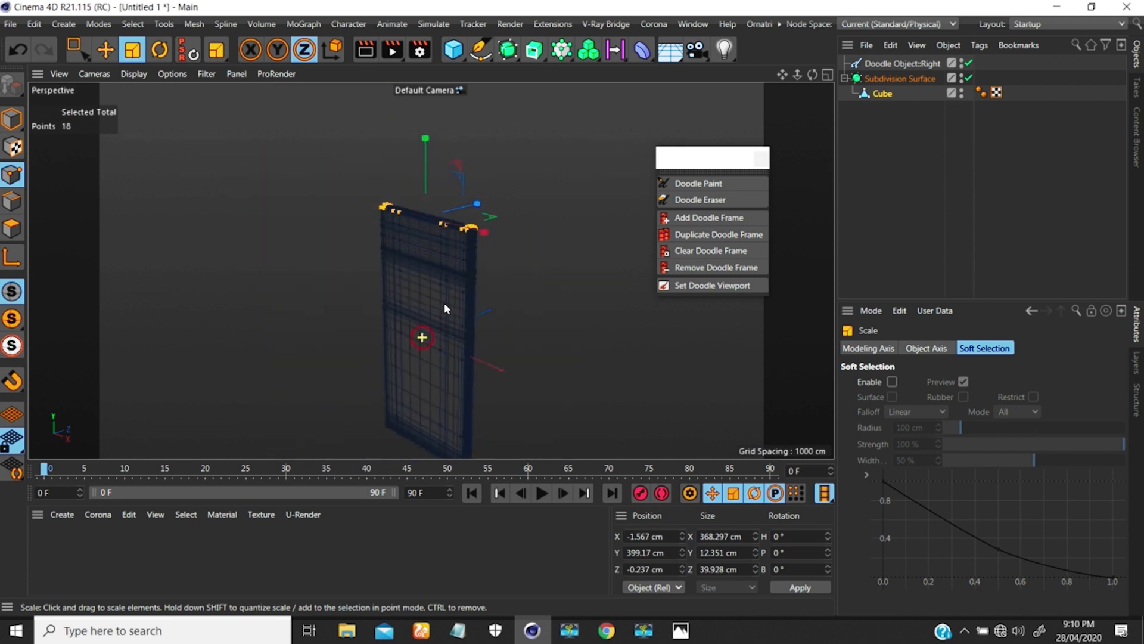
- Create a new default material and assign it to the Cube
left_click(868, 145)
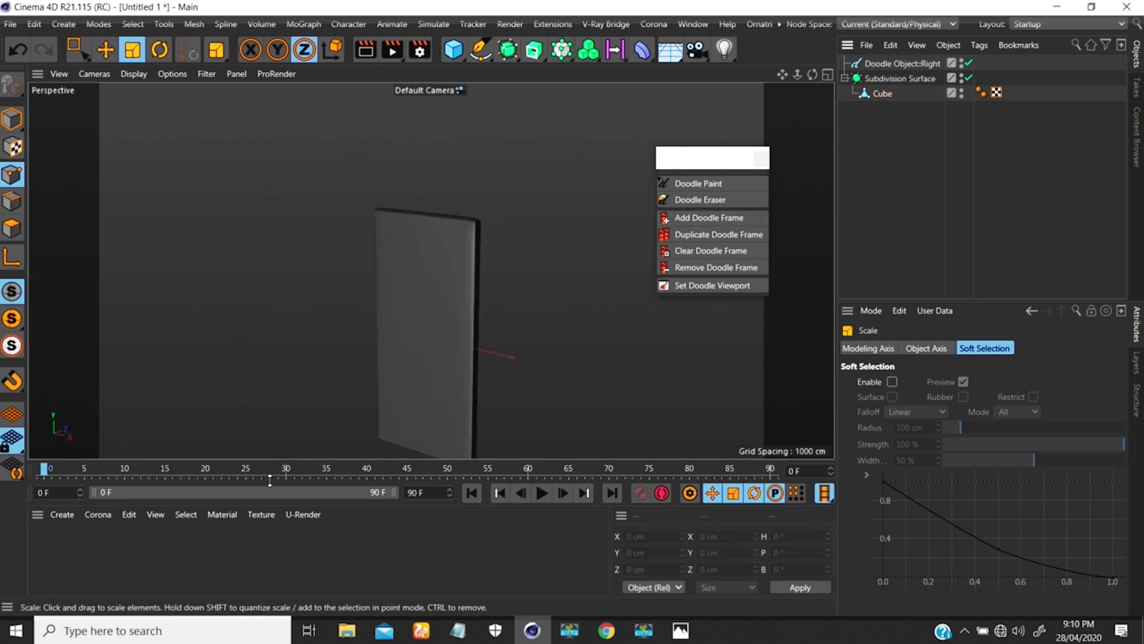
left_click(48, 540)
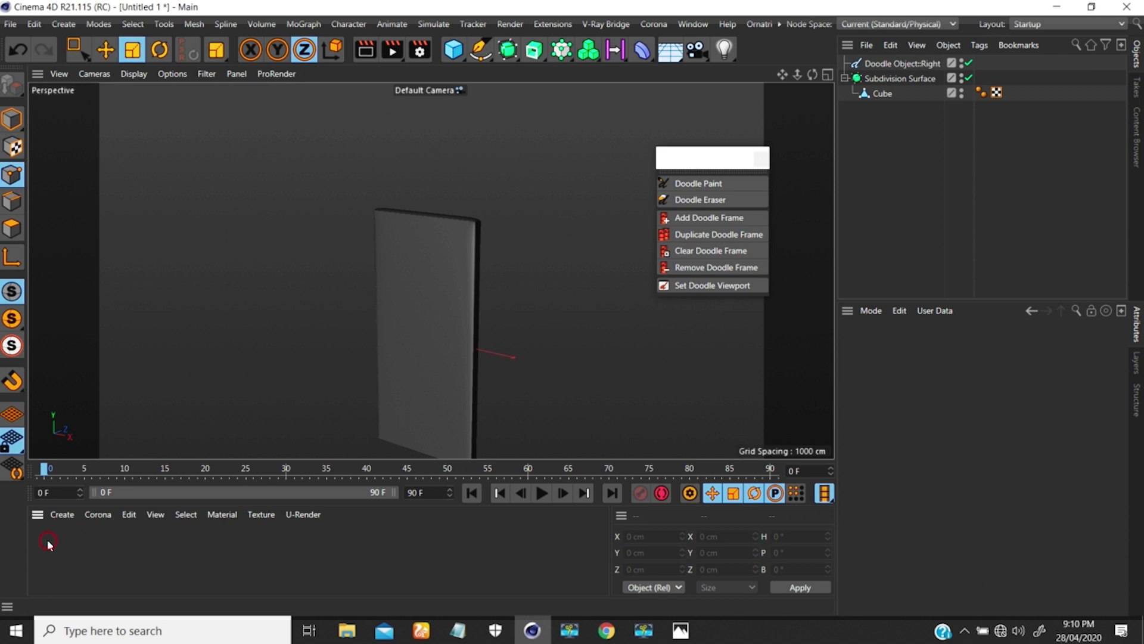
double_click(52, 557)
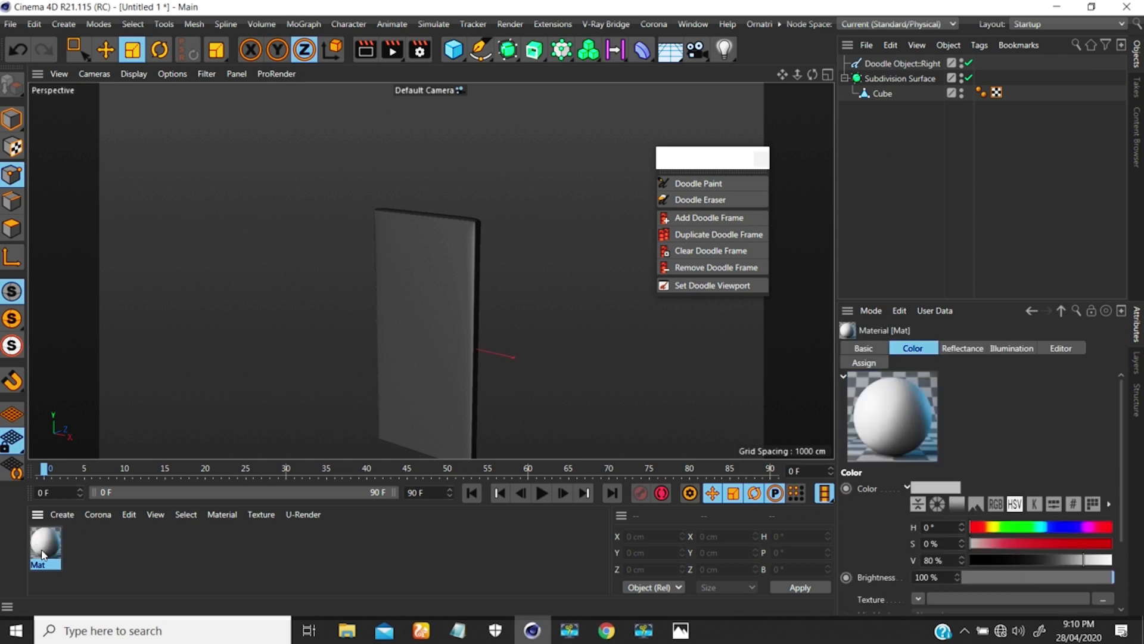
left_click(42, 543)
left_click_drag(42, 544, 882, 96)
- Examine the shading of the phone body's upper corner and vertical side edge from several angles
left_click_drag(458, 246, 310, 274, "alt")
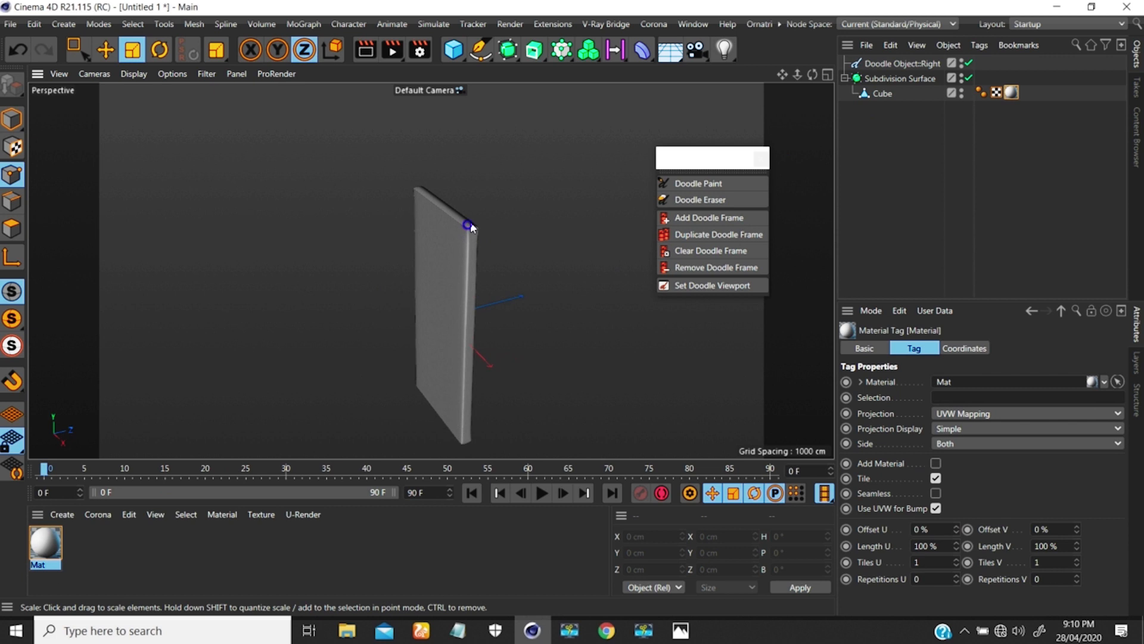
right_click_drag(469, 224, 618, 119, "alt")
middle_click_drag(462, 248, 423, 261, "alt")
mouse_move(423, 277)
left_mouse_down("alt")
mouse_move(417, 195)
mouse_move(417, 278)
left_mouse_up("alt")
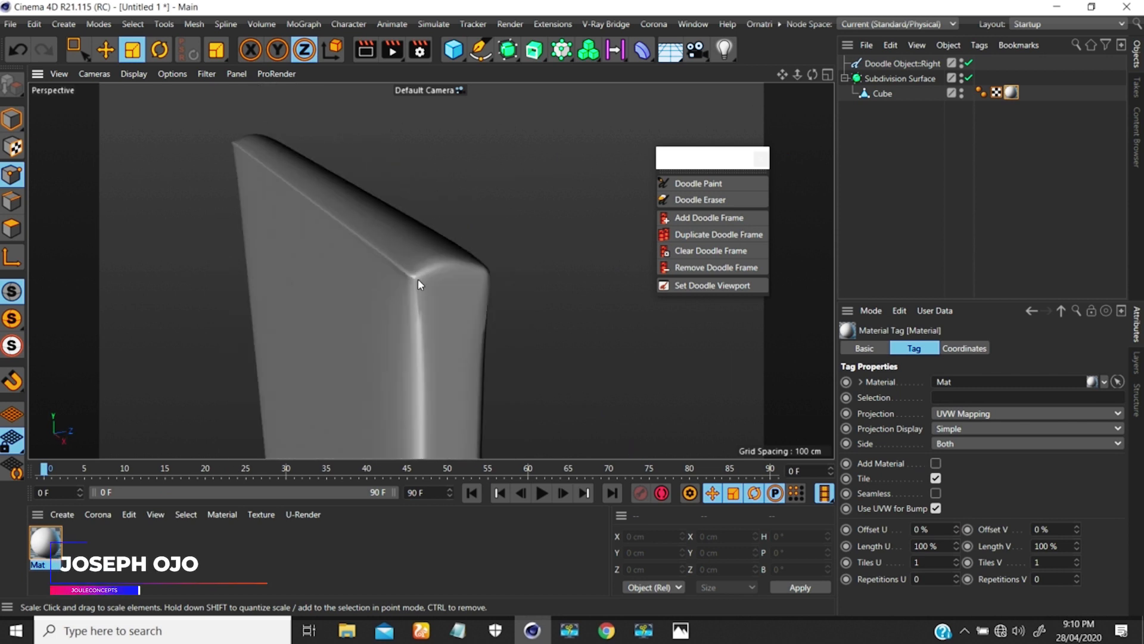
right_click_drag(416, 284, 470, 179, "alt")
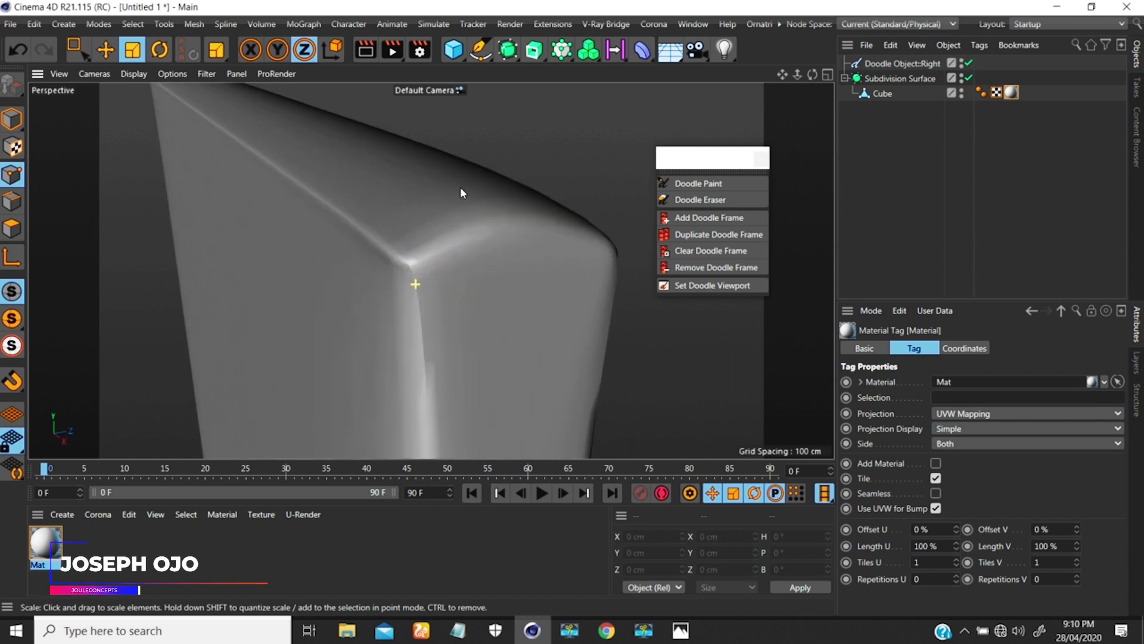
middle_click_drag(436, 278, 397, 242, "alt")
scroll(395, 280, "down", 3)
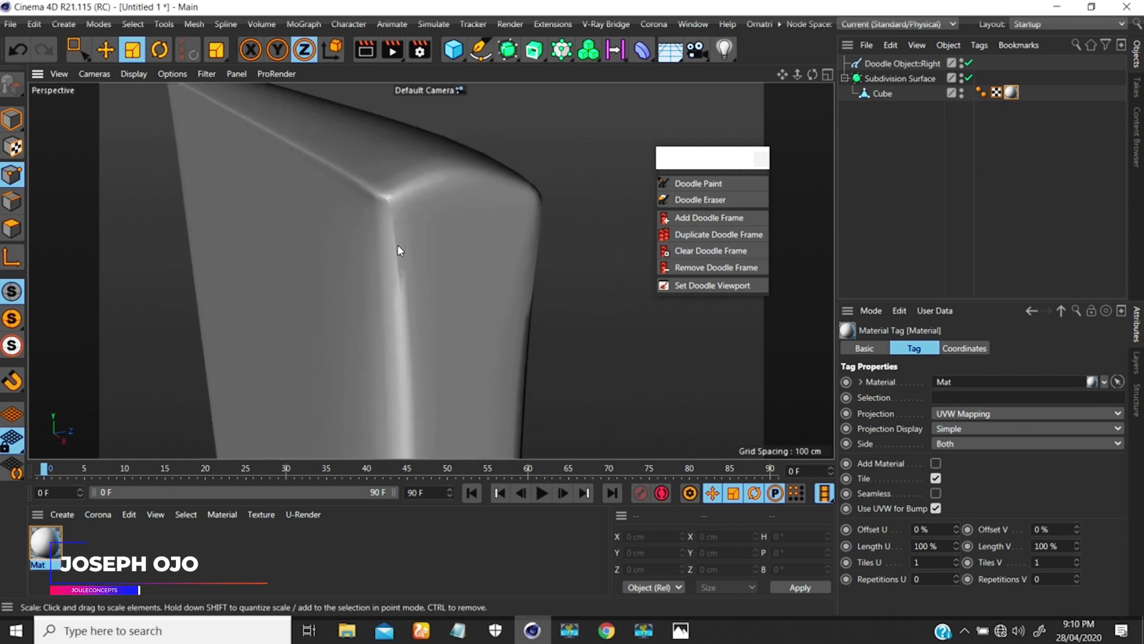
left_click_drag(400, 260, 493, 213, "alt")
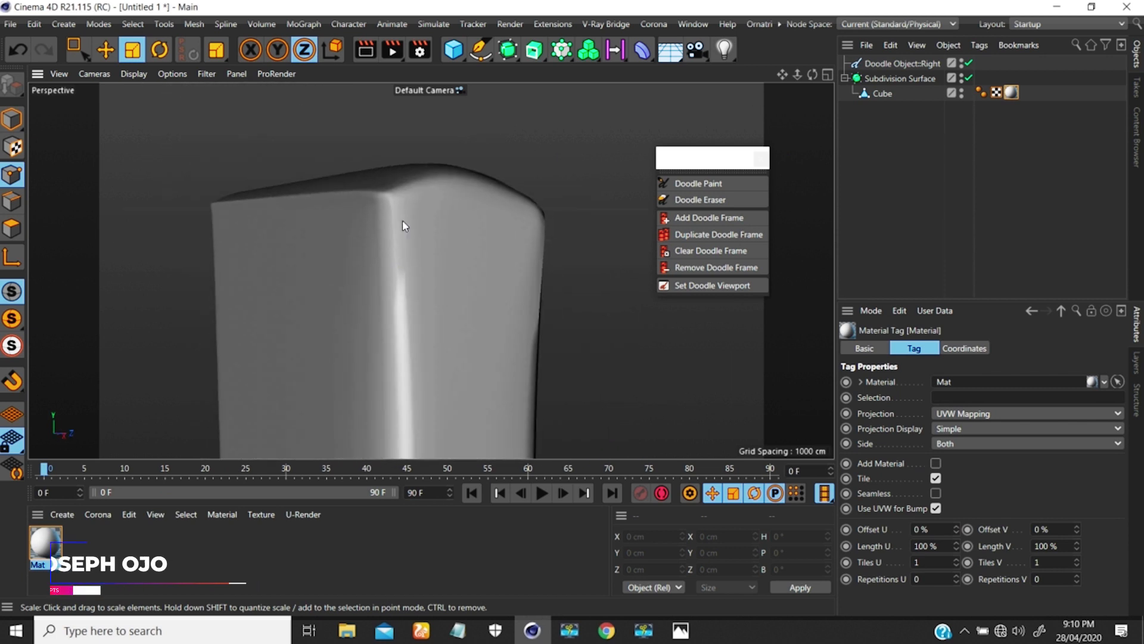
scroll(399, 209, "up", 2)
scroll(399, 208, "down", 1)
- Select the Cube again and clear its point selection
left_click(881, 93)
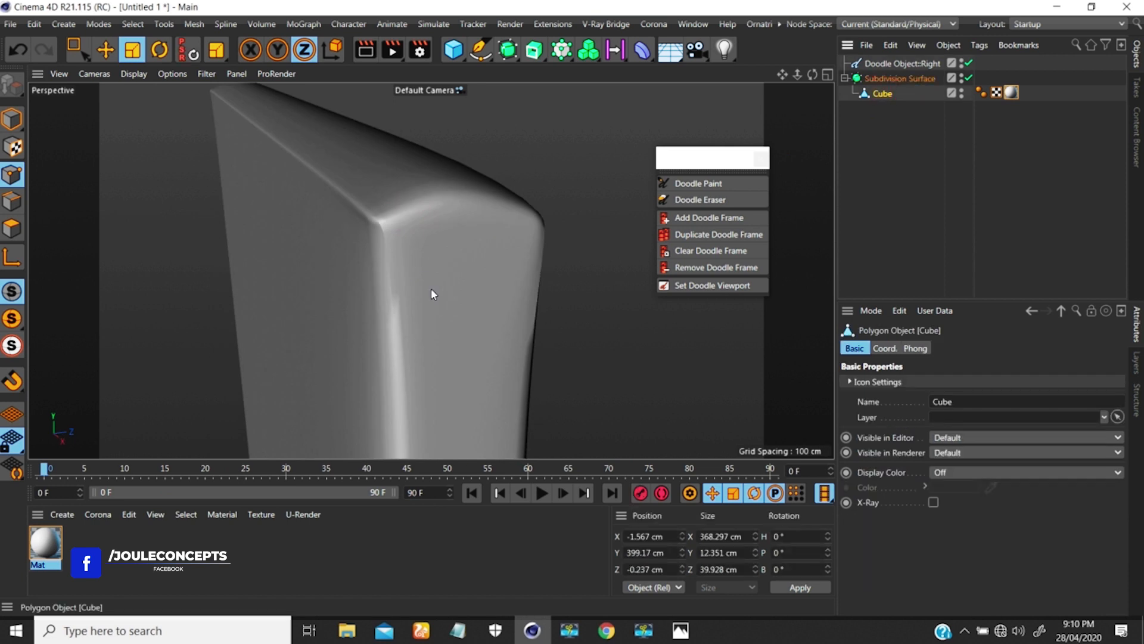
left_click_drag(388, 242, 391, 186, "alt")
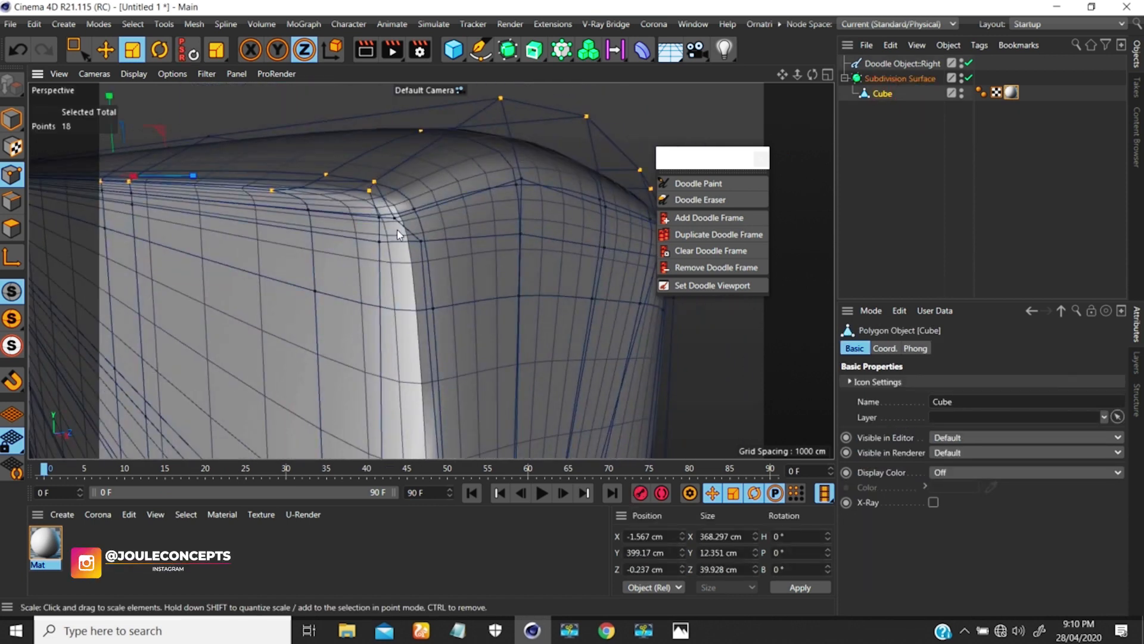
left_click_drag(397, 230, 373, 233, "alt")
left_click(567, 225)
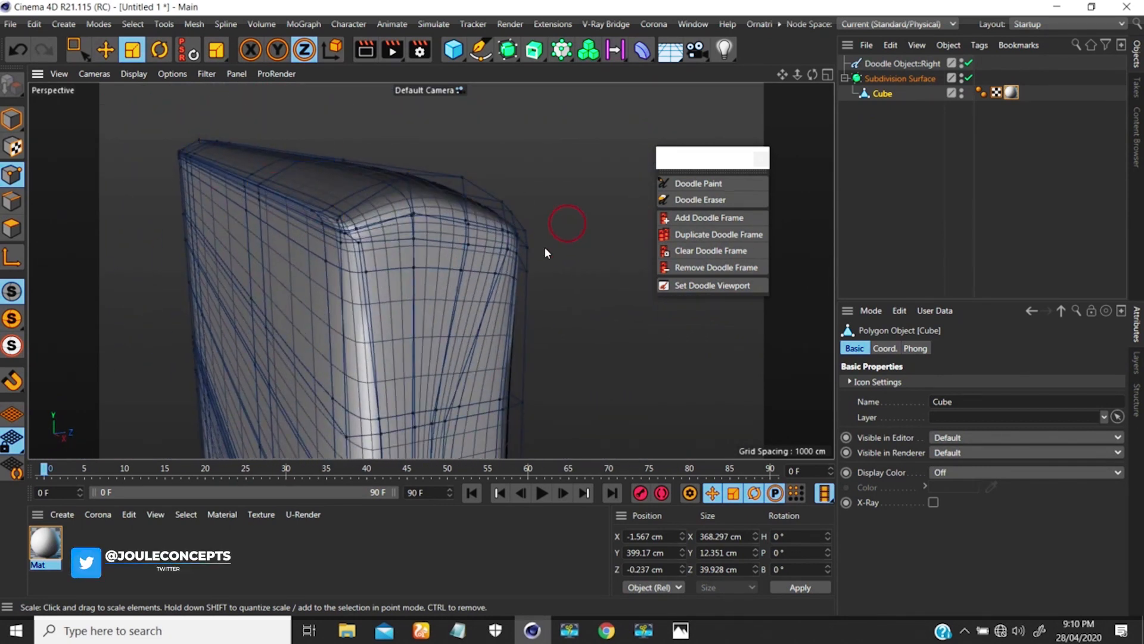
- Start the Brush tool on the Cube's points and set its radius to 5 cm
right_click(145, 174)
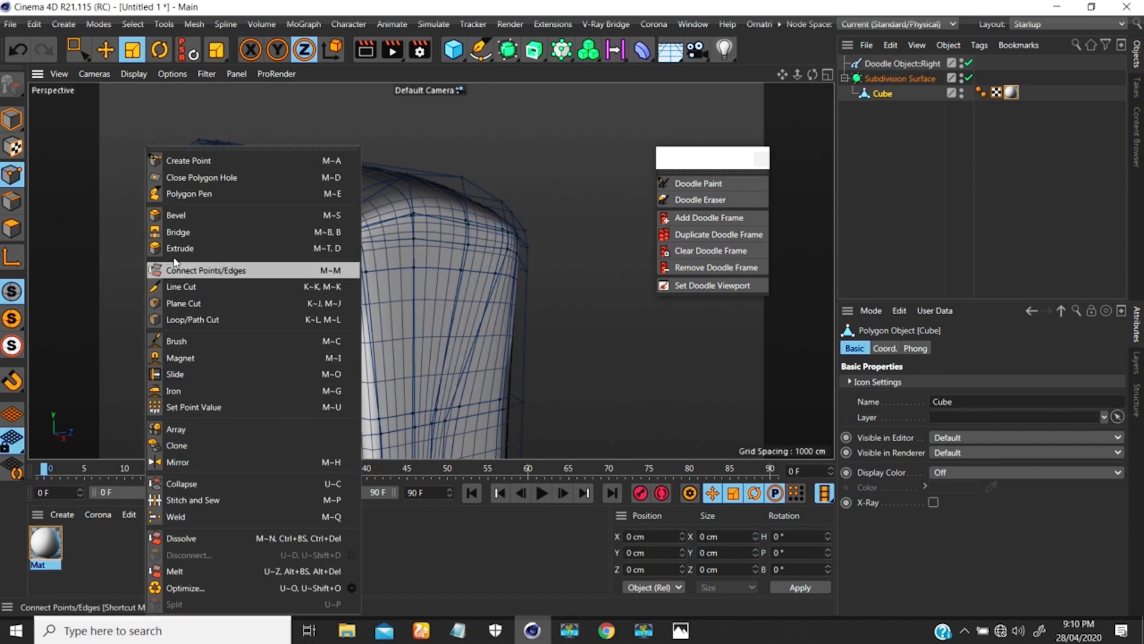
left_click(173, 341)
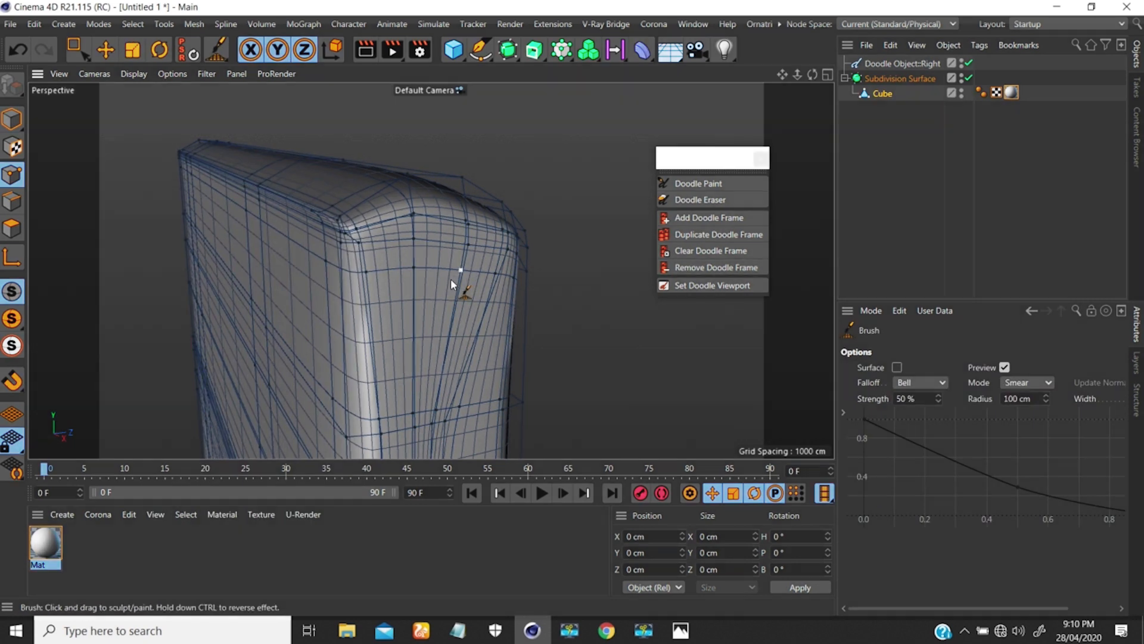
mouse_move(452, 276)
middle_mouse_down()
mouse_move(437, 276)
mouse_move(438, 266)
middle_mouse_up()
middle_click_drag(545, 197, 540, 199)
left_click(1007, 398)
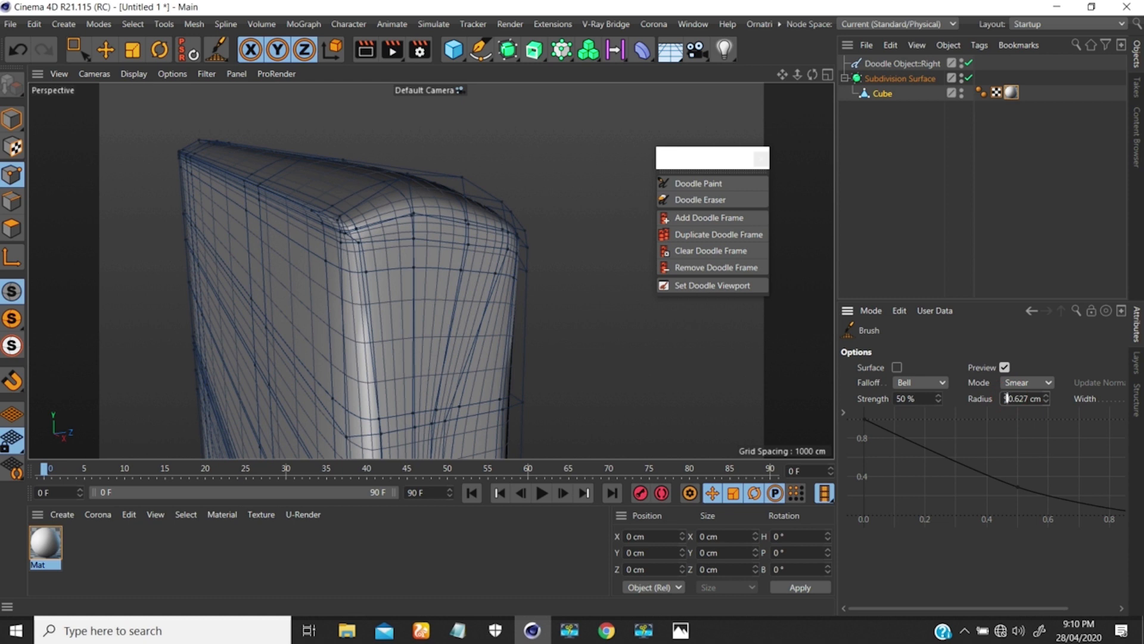
left_click_drag(1004, 398, 1031, 397)
type("5")
key("Return")
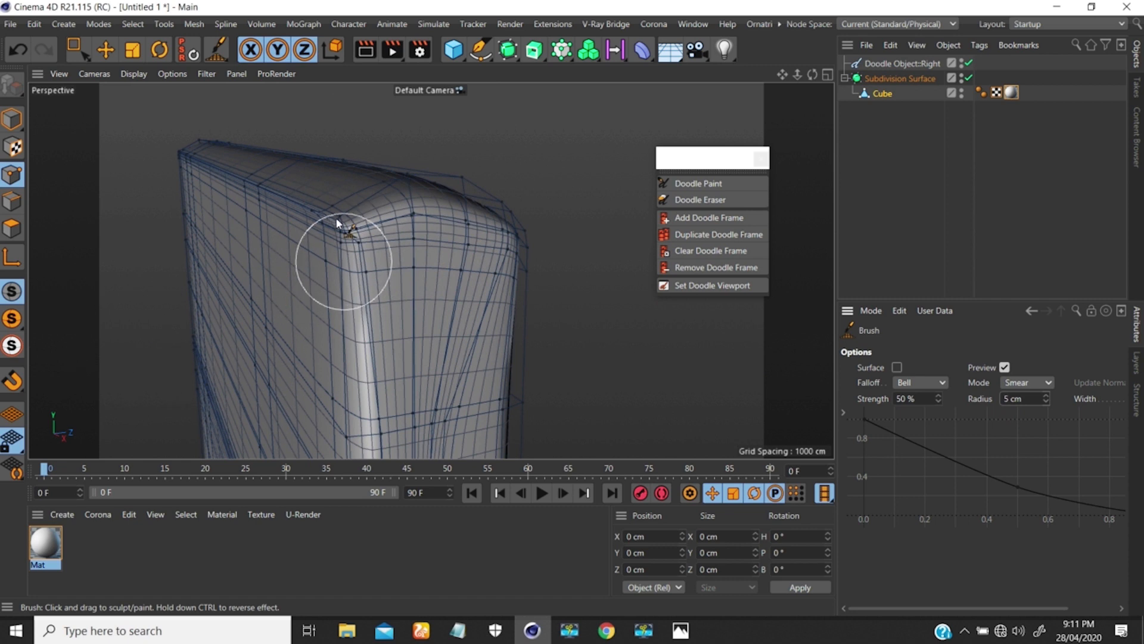
- Set the brush to Smooth mode with a strength of 10%
left_click_drag(343, 230, 411, 266, "alt")
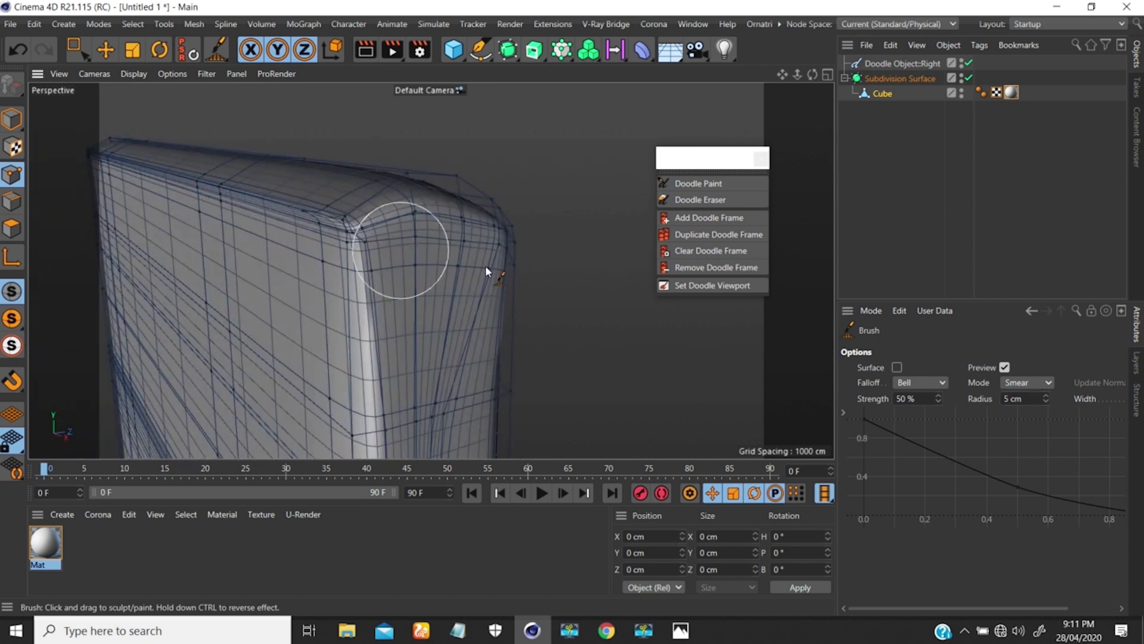
left_click(1028, 382)
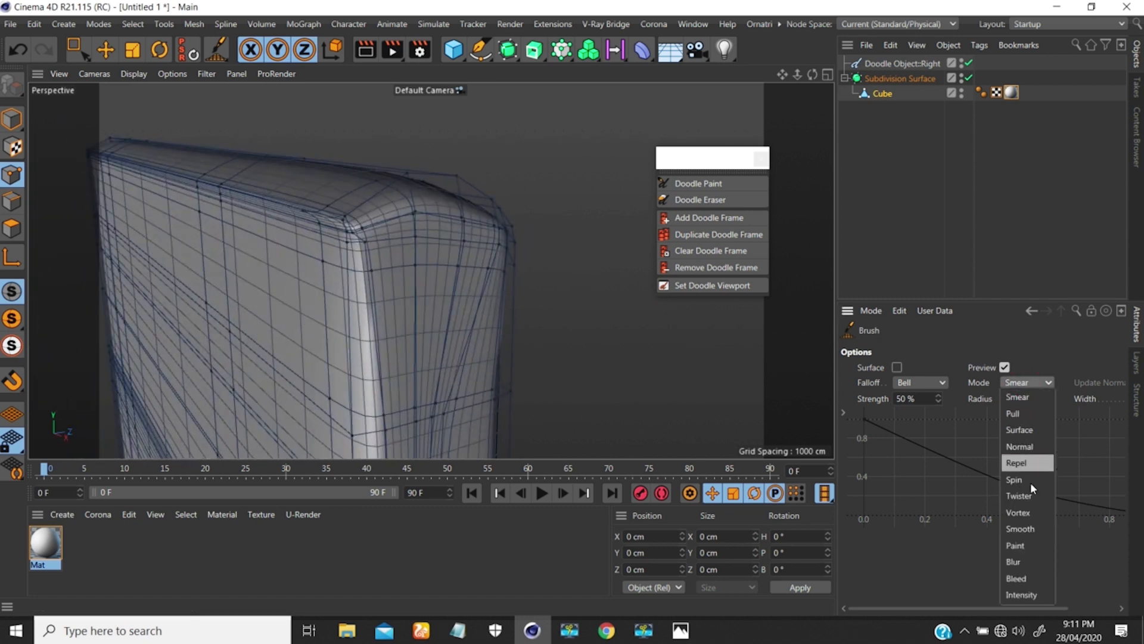
left_click(1018, 529)
left_click(914, 398)
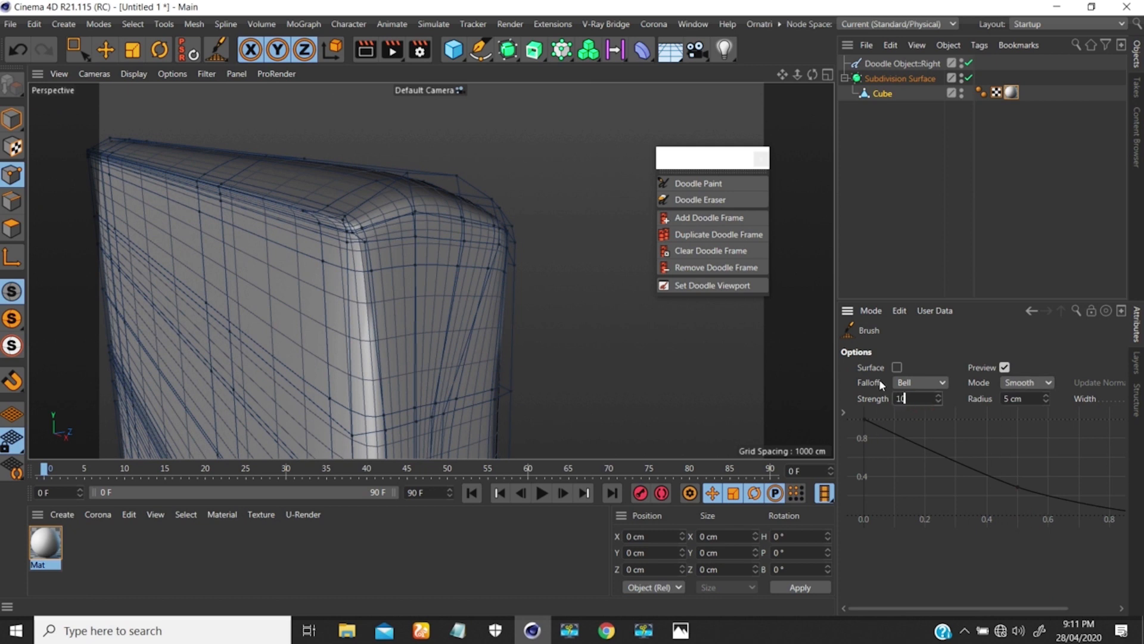
type("10")
key("Return")
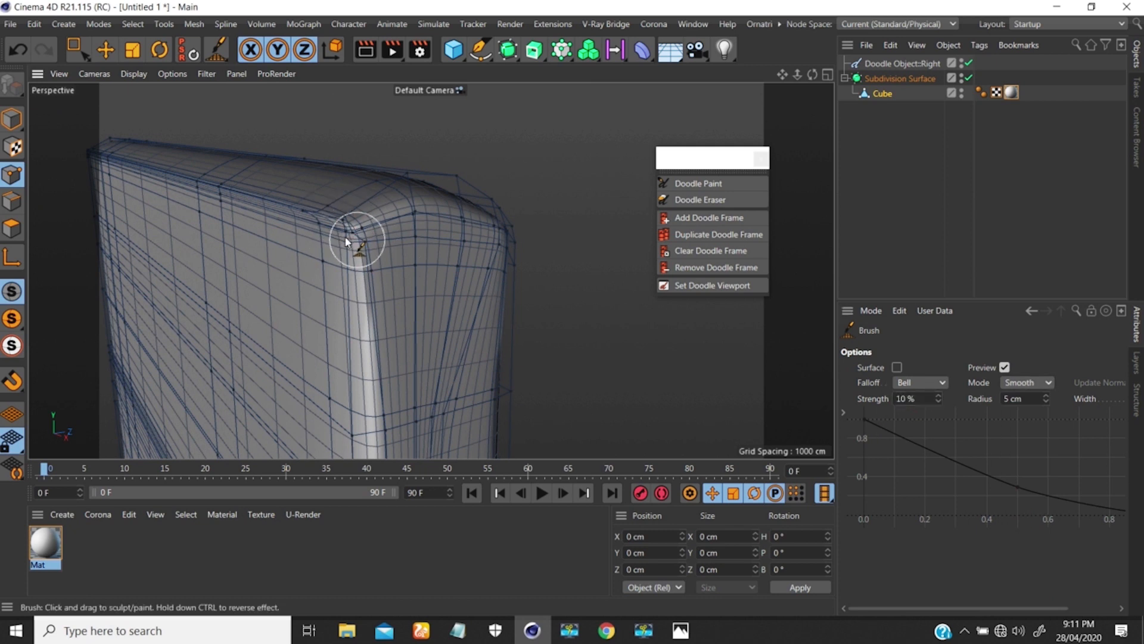
- Set the Brush strength to 25% and smooth the Cube's points around the phone body's upper front corner
right_click_drag(350, 236, 392, 171, "alt")
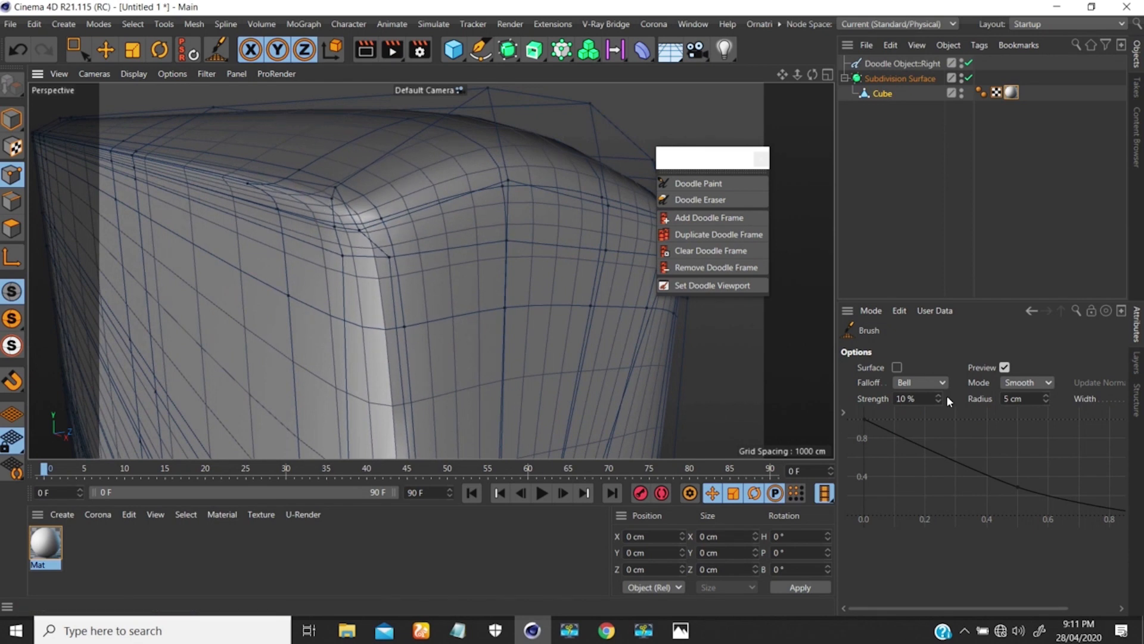
double_click(912, 398)
type("25")
key("Return")
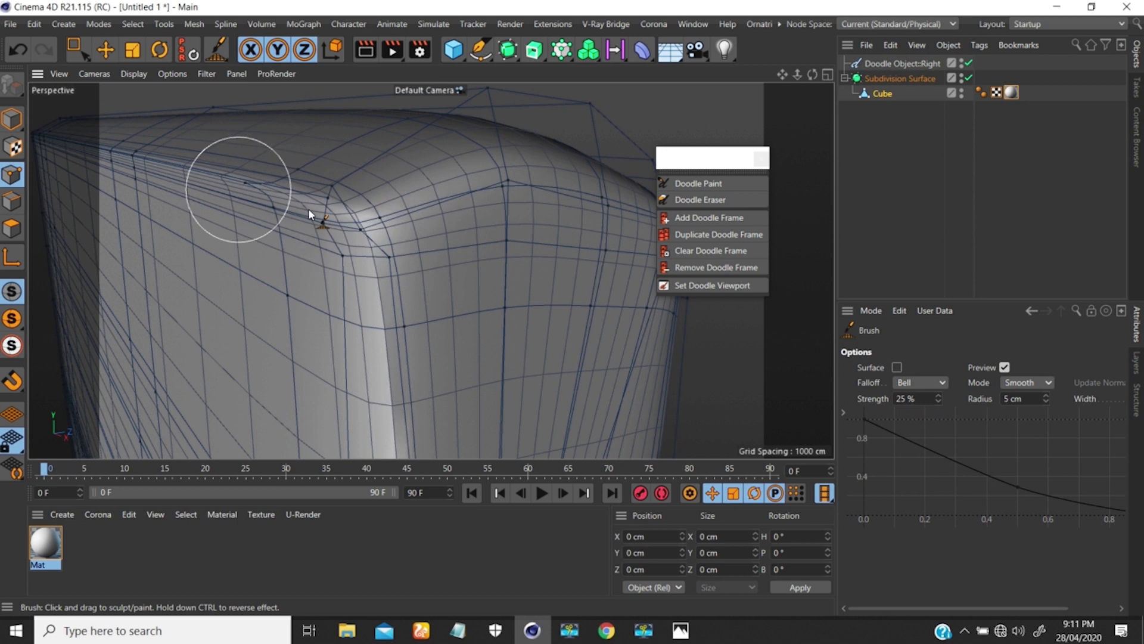
mouse_move(335, 240)
left_mouse_down("alt")
mouse_move(445, 288)
mouse_move(434, 301)
left_mouse_up("alt")
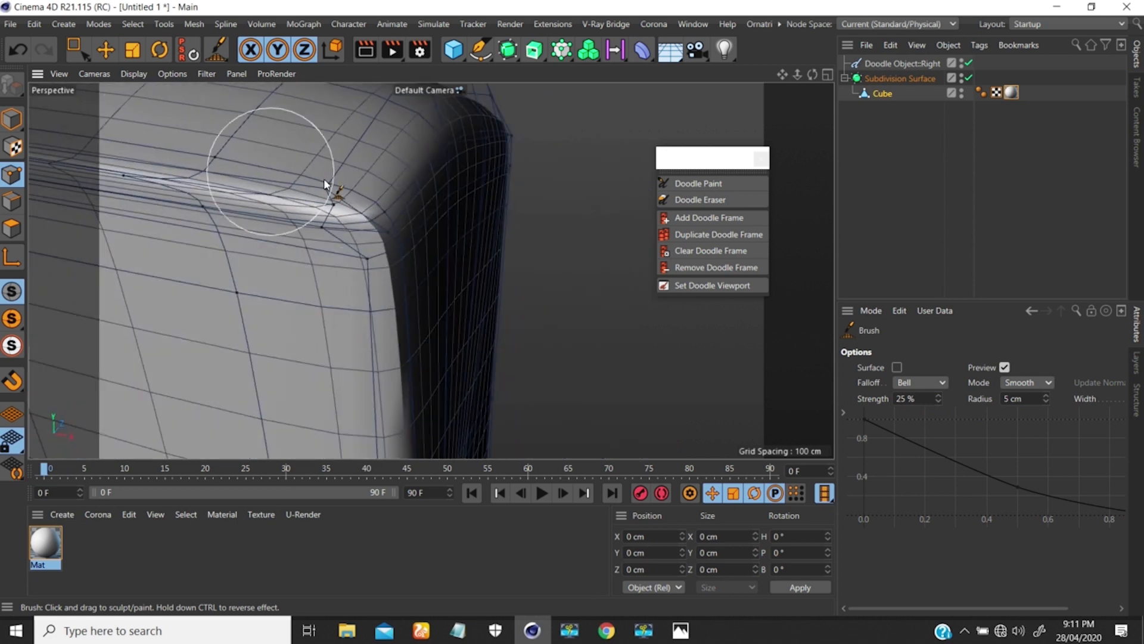
mouse_move(388, 398)
left_mouse_down("alt")
mouse_move(345, 362)
mouse_move(345, 255)
left_mouse_up("alt")
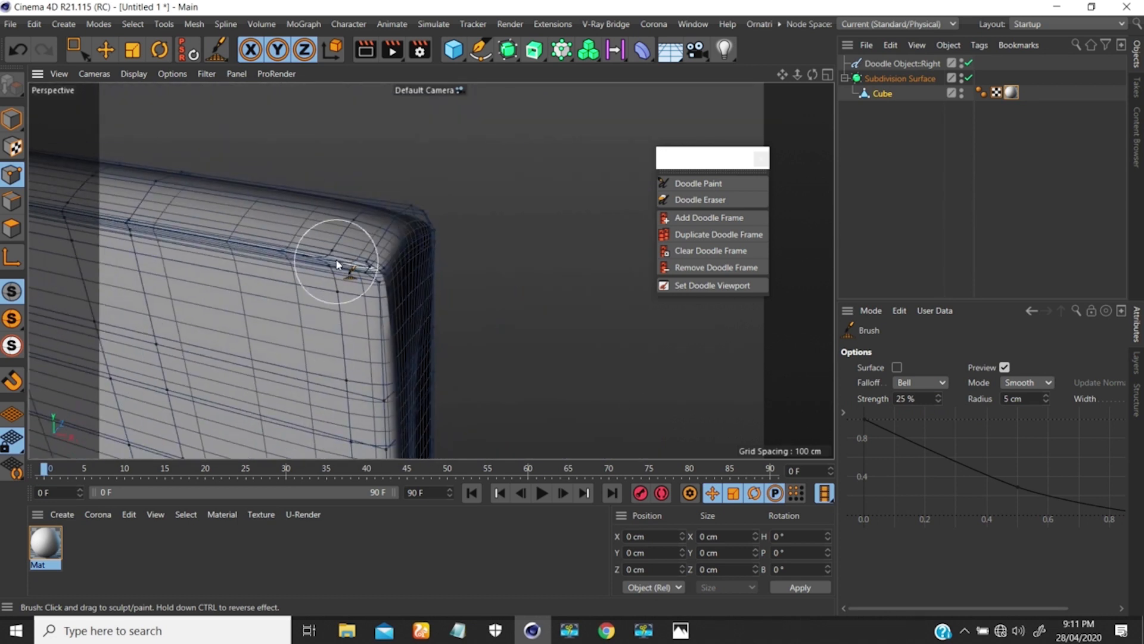
- Set the Brush strength to 50% and its radius to 8.879 cm for smoothing the front's top edge and corner
left_click(898, 396)
type("50")
key("Return")
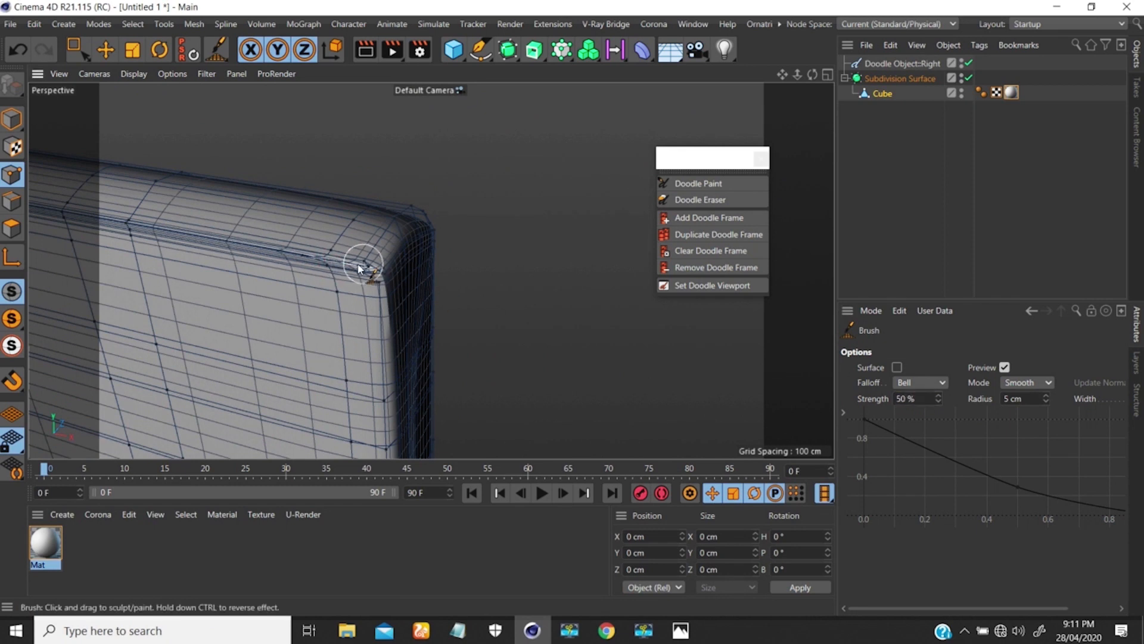
middle_click_drag(302, 256, 327, 259)
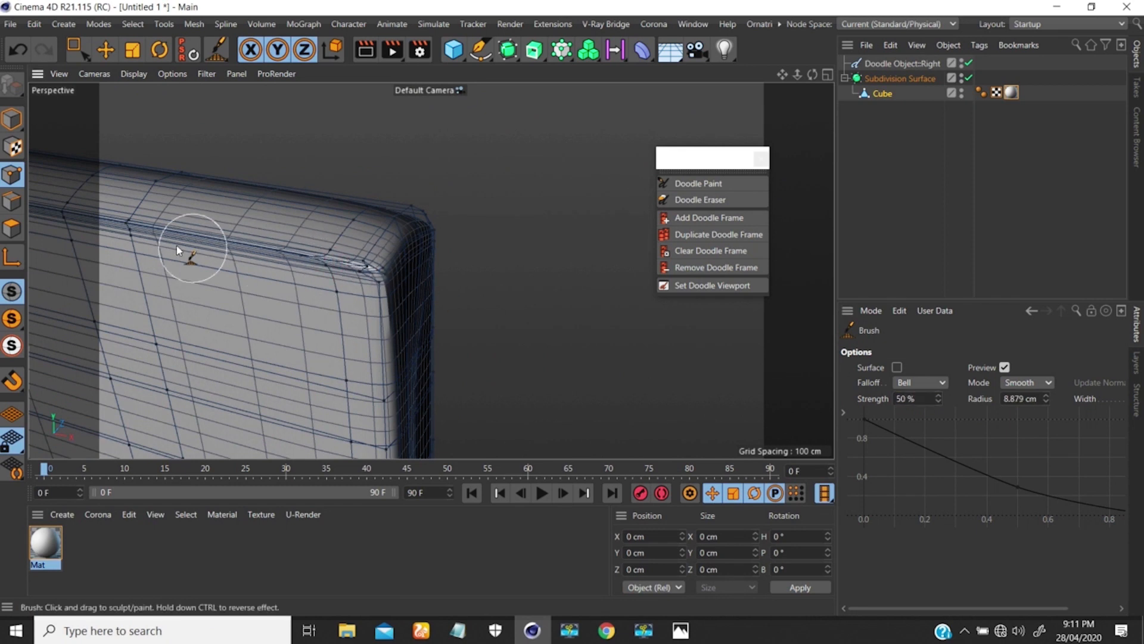
mouse_move(233, 245)
middle_mouse_down("alt")
mouse_move(344, 258)
mouse_move(438, 303)
middle_mouse_up("alt")
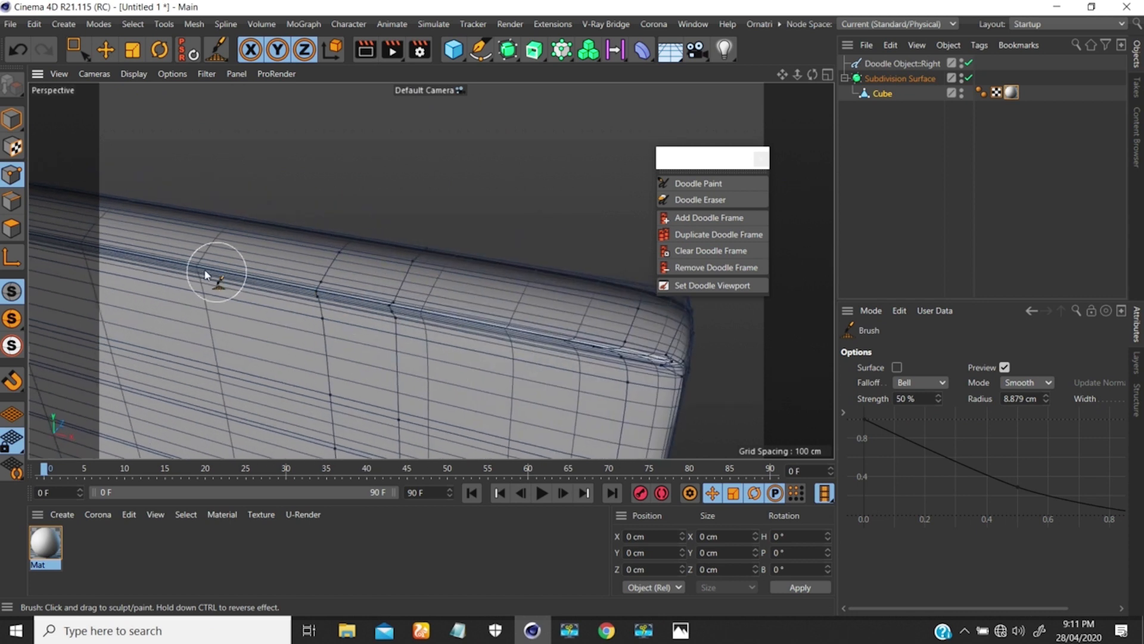
middle_click_drag(335, 300, 497, 303, "alt")
mouse_move(412, 298)
right_mouse_down("alt")
mouse_move(301, 335)
mouse_move(298, 304)
right_mouse_up("alt")
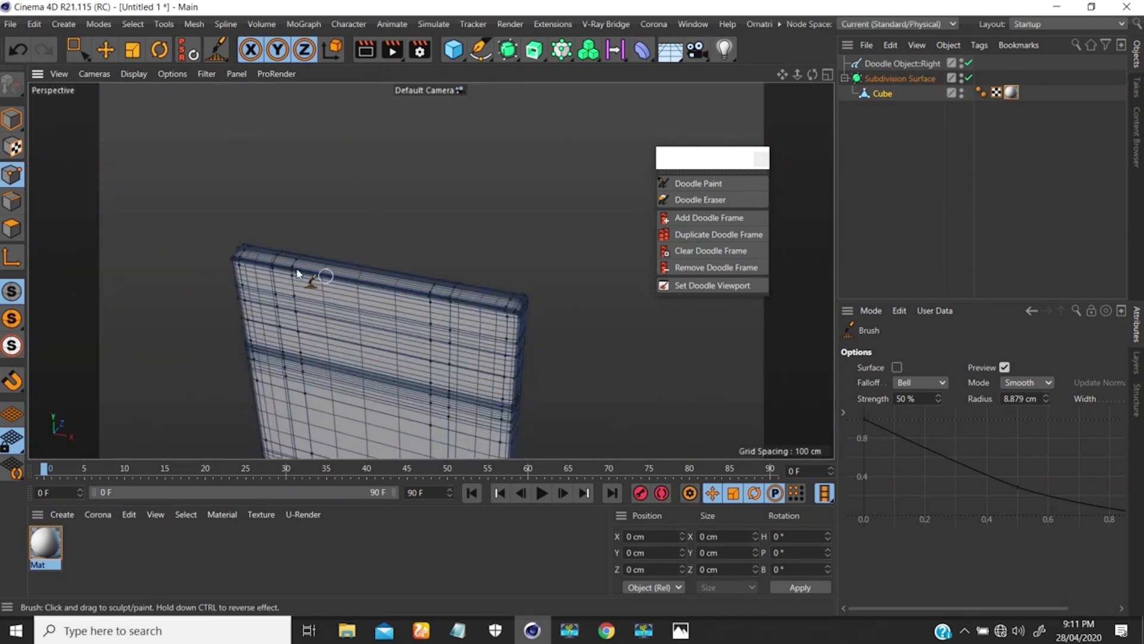
- Examine the smoothed upper corners and the side of the phone body from several angles
mouse_move(513, 305)
left_mouse_down("alt")
mouse_move(439, 312)
mouse_move(524, 317)
mouse_move(515, 305)
left_mouse_up("alt")
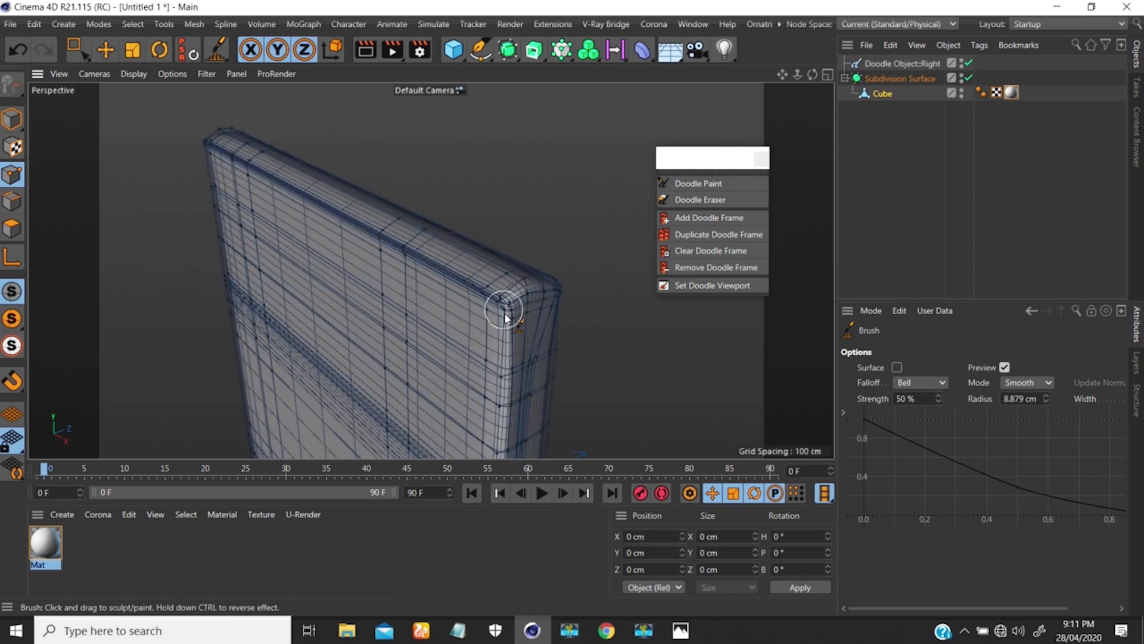
scroll(507, 307, "up", 3)
scroll(508, 305, "down", 10)
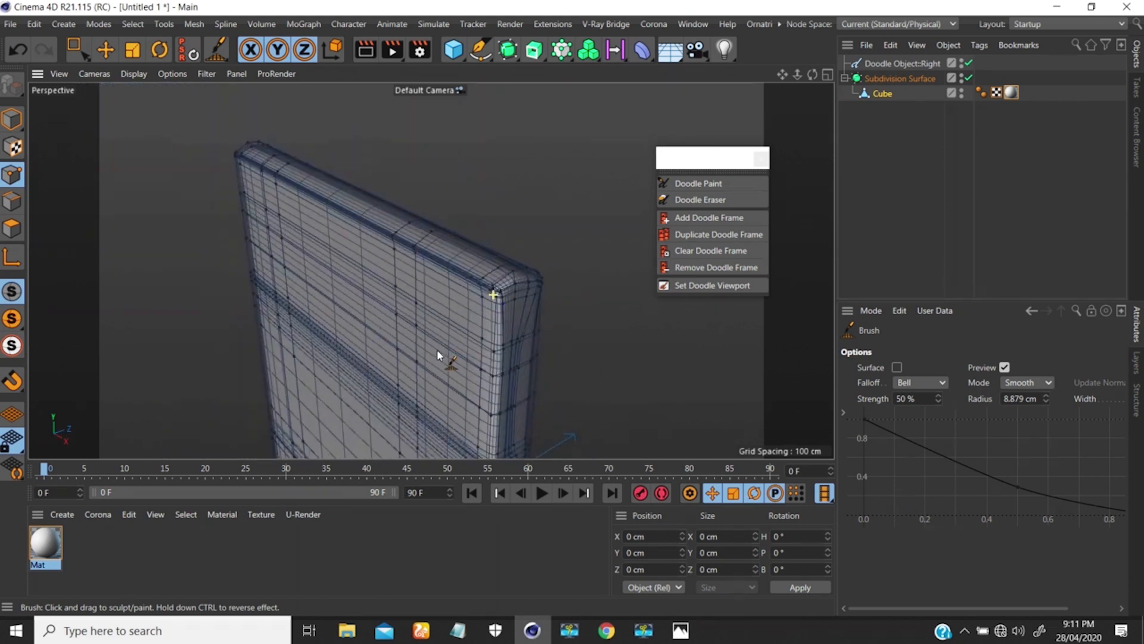
left_click_drag(355, 239, 206, 275, "alt")
left_click_drag(391, 176, 428, 144, "alt")
scroll(459, 188, "up", 3)
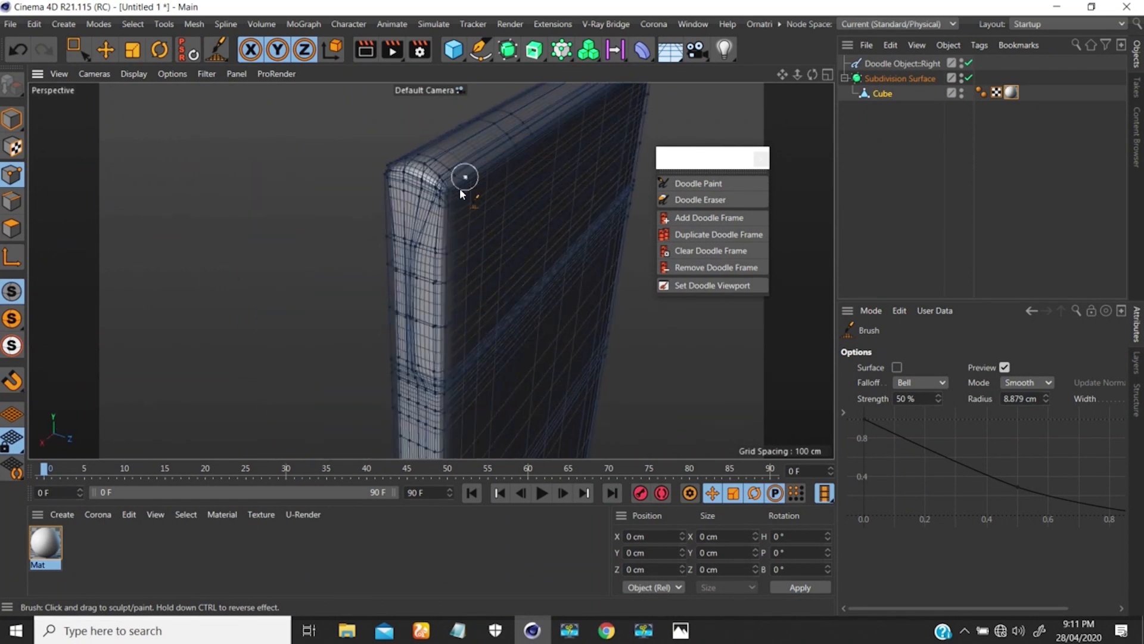
left_click_drag(476, 327, 416, 161, "alt")
scroll(411, 183, "up", 3)
scroll(402, 225, "down", 3)
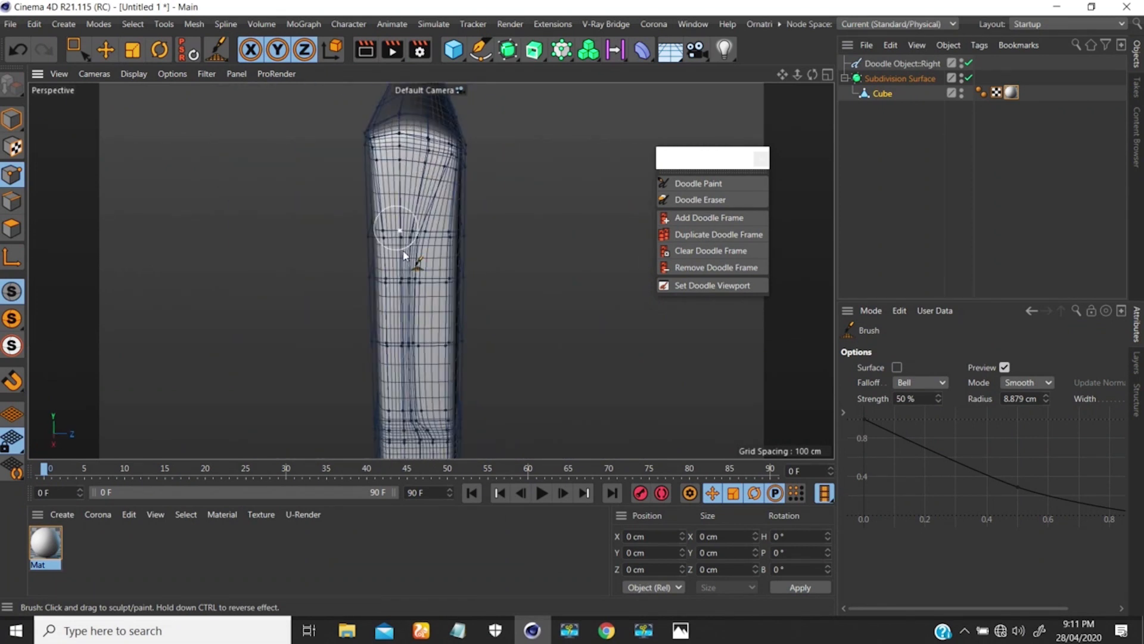
left_click_drag(403, 244, 445, 193, "alt")
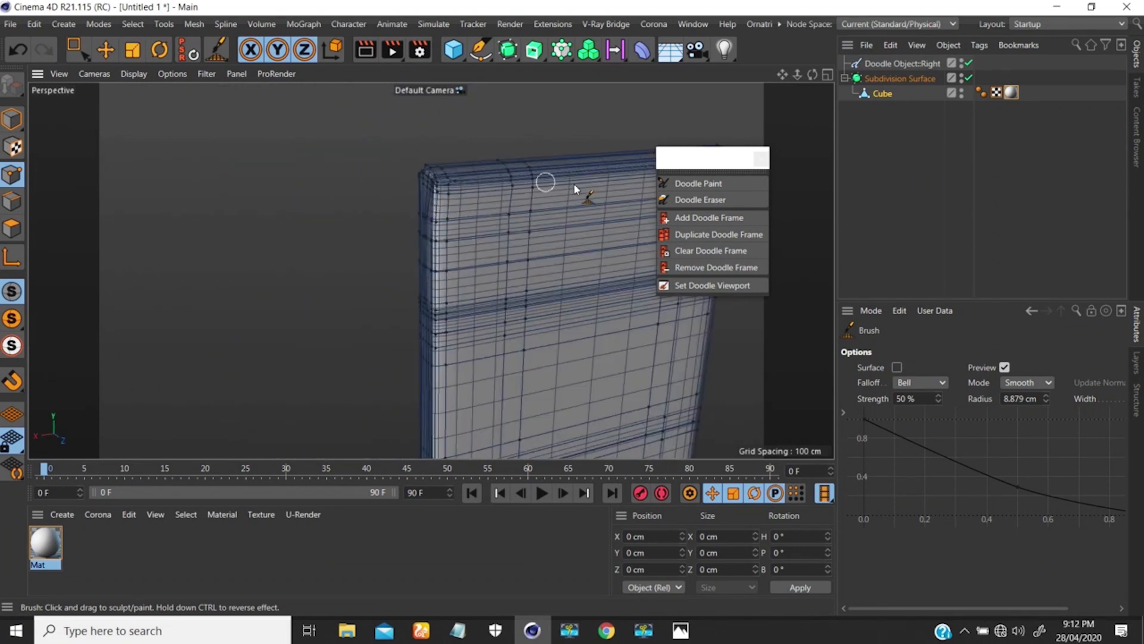
left_click_drag(554, 187, 483, 190, "alt")
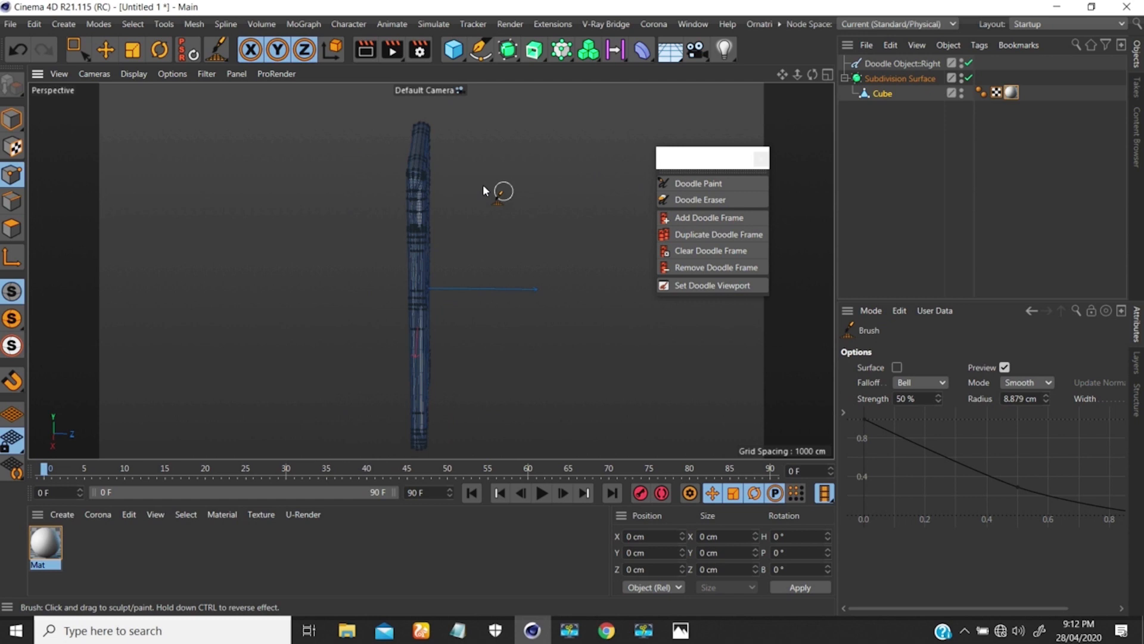
scroll(434, 133, "up", 5)
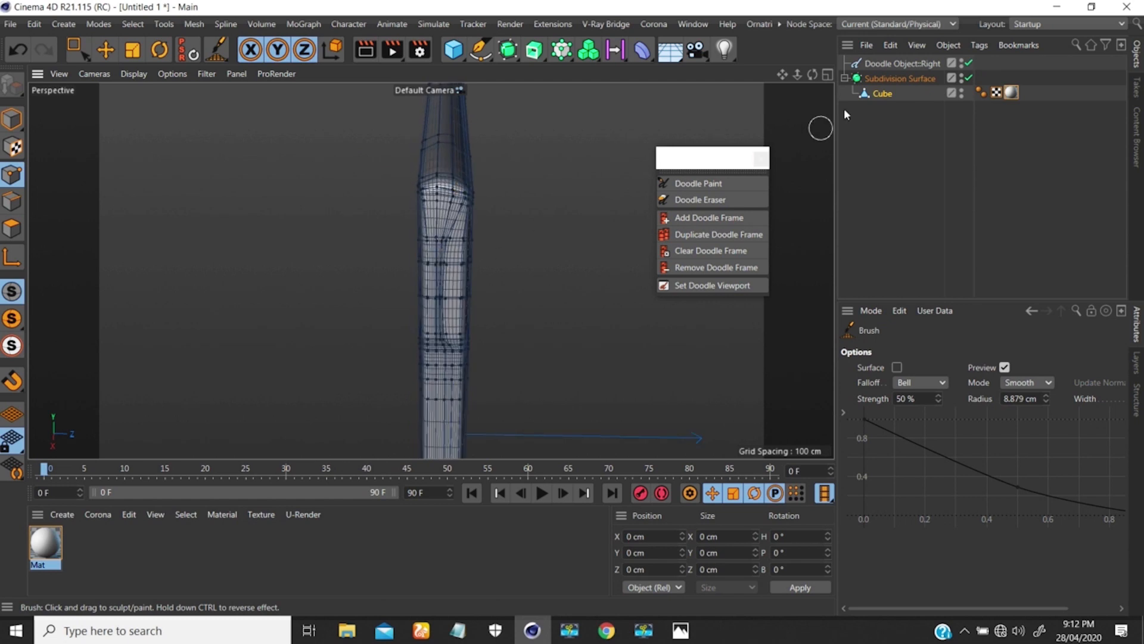
- Delete the Doodle Object:Right and select the Cube again
left_click(886, 66)
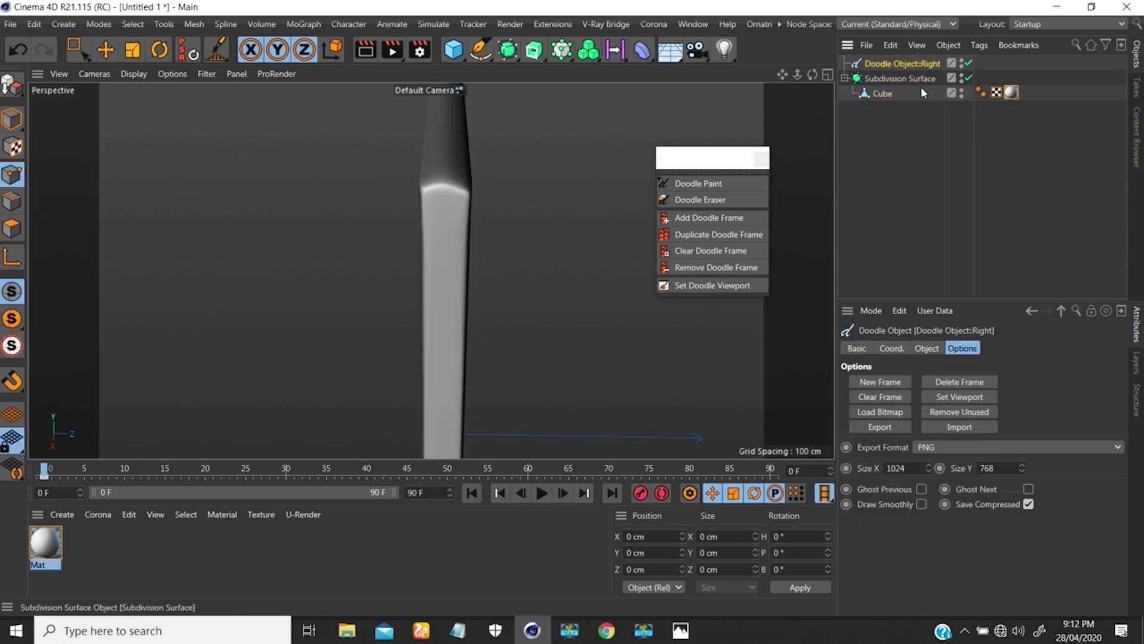
key("Delete")
left_click(881, 78)
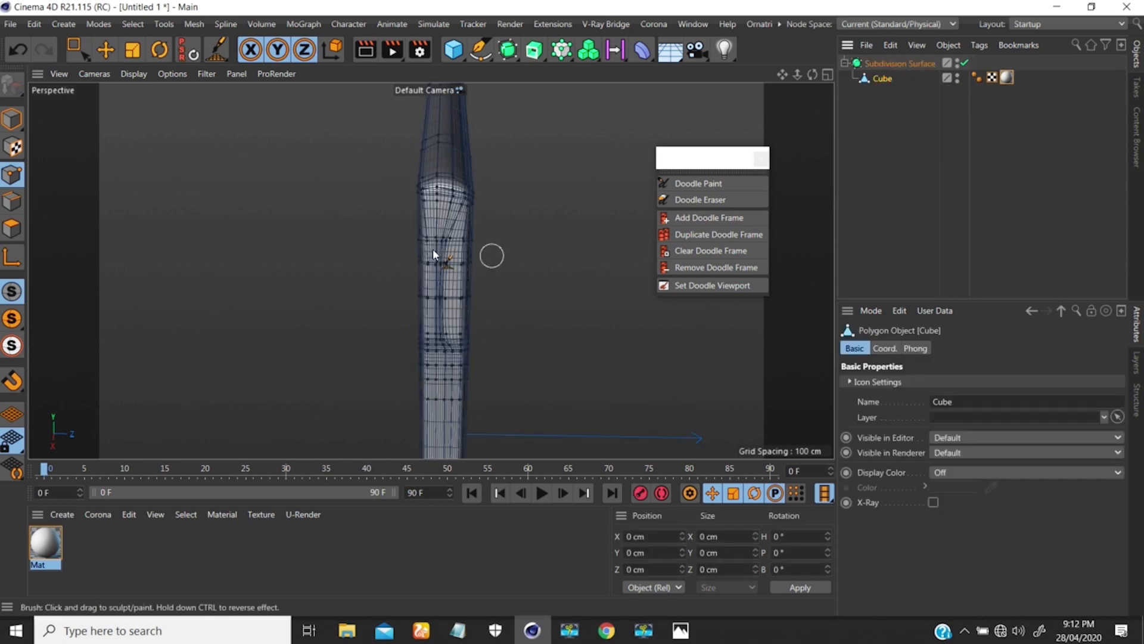
- Turn off the Subdivision Surface and select the adjacent narrow polygon loops running down the Cube's side with Loop Selection
left_click_drag(409, 230, 441, 197, "alt")
key("q")
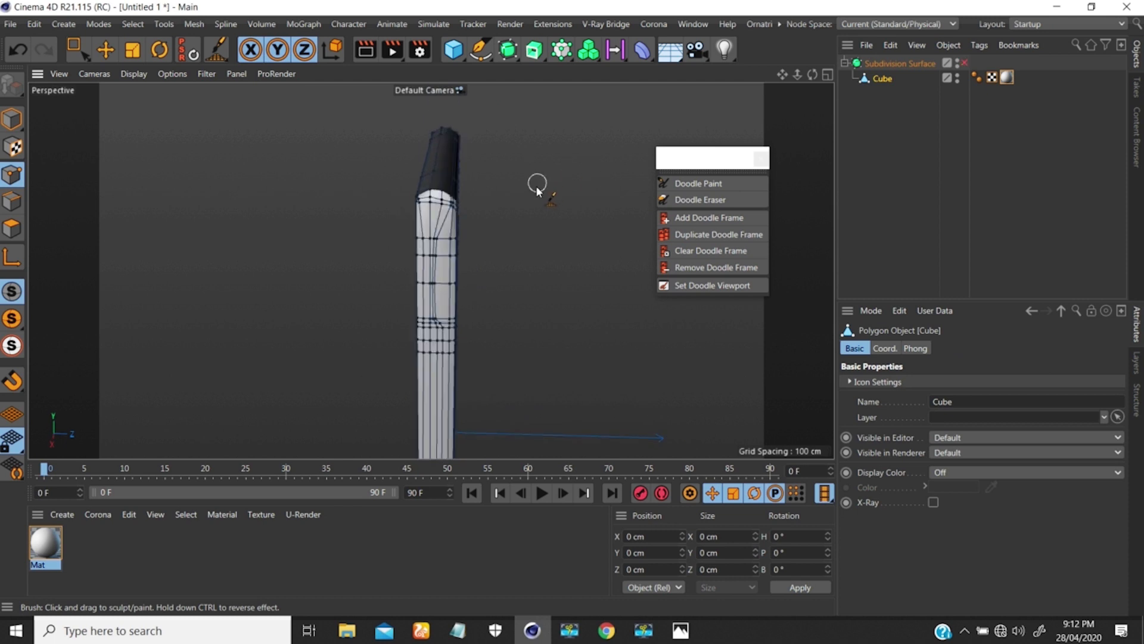
scroll(466, 162, "up", 5)
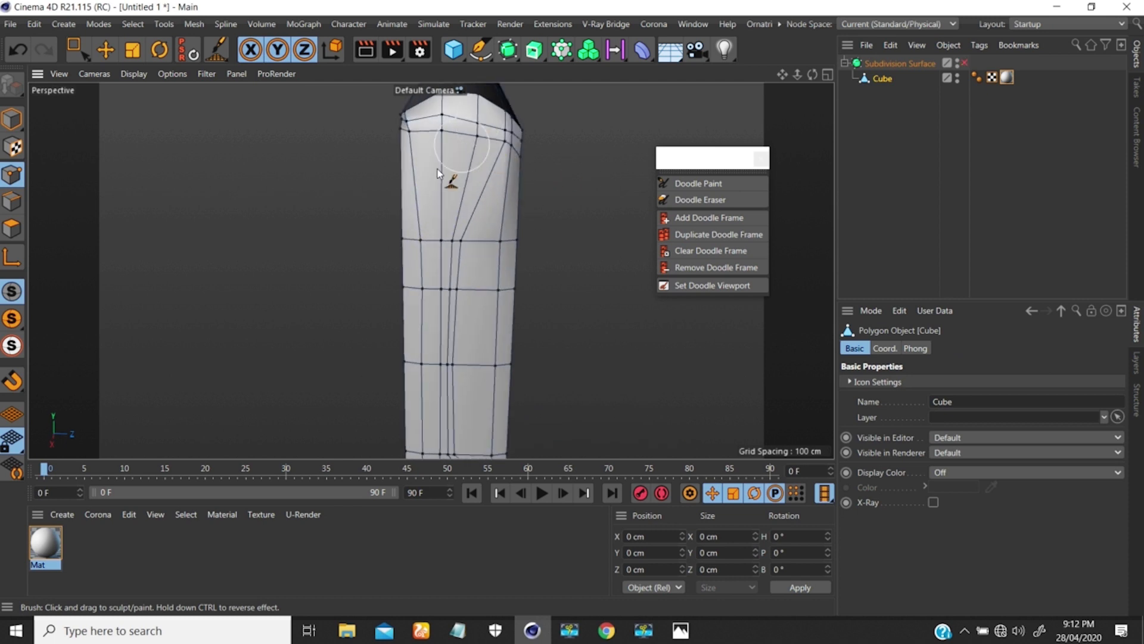
left_click(13, 229)
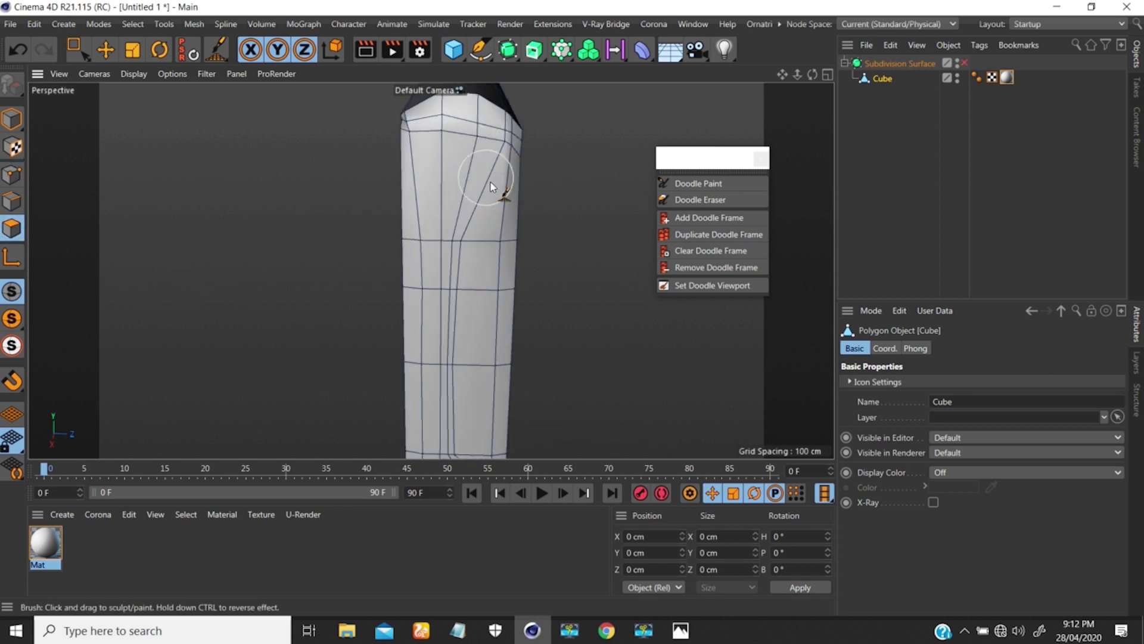
key("u")
key("l")
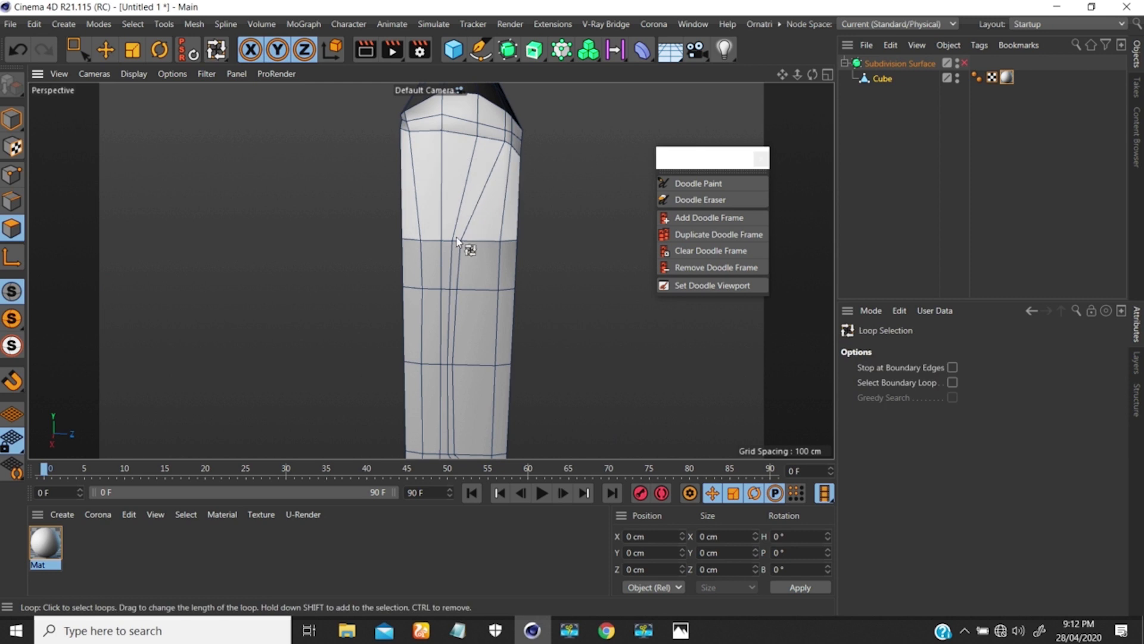
left_click(456, 248)
left_click(448, 243, "shift")
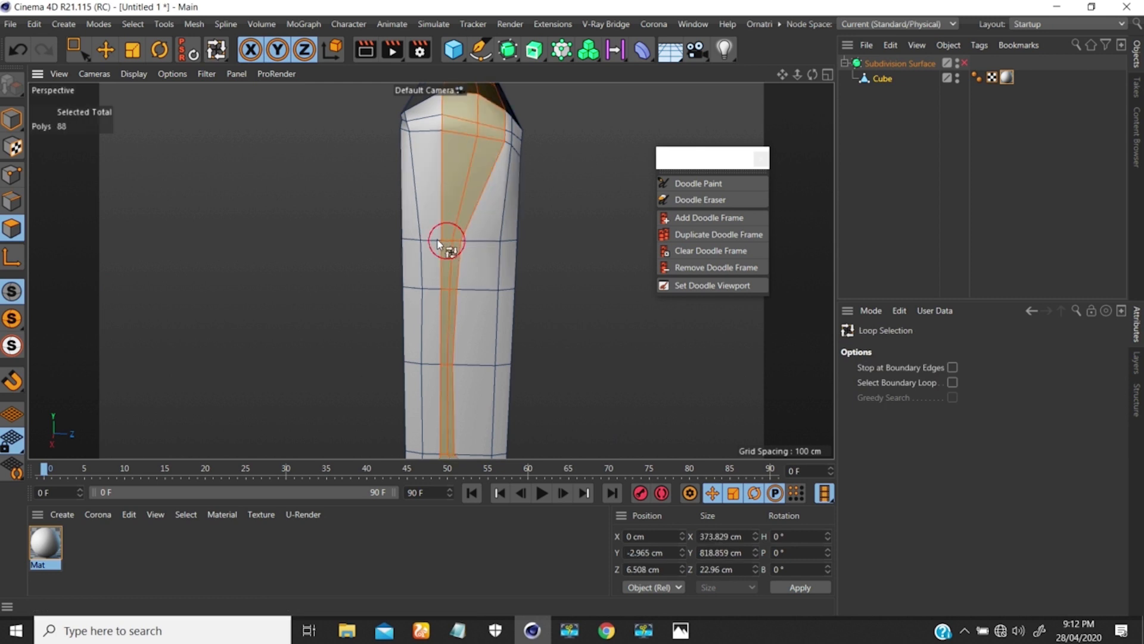
left_click(453, 221, "shift")
left_click_drag(451, 214, 397, 190, "alt")
right_click_drag(397, 189, 458, 130, "alt")
left_click_drag(460, 177, 167, 245, "alt")
- Move the displaced point at the front's upper corner outward to X 184.415 cm, undoing earlier tries, and check it with subdivision toggled on and off
left_click(12, 174)
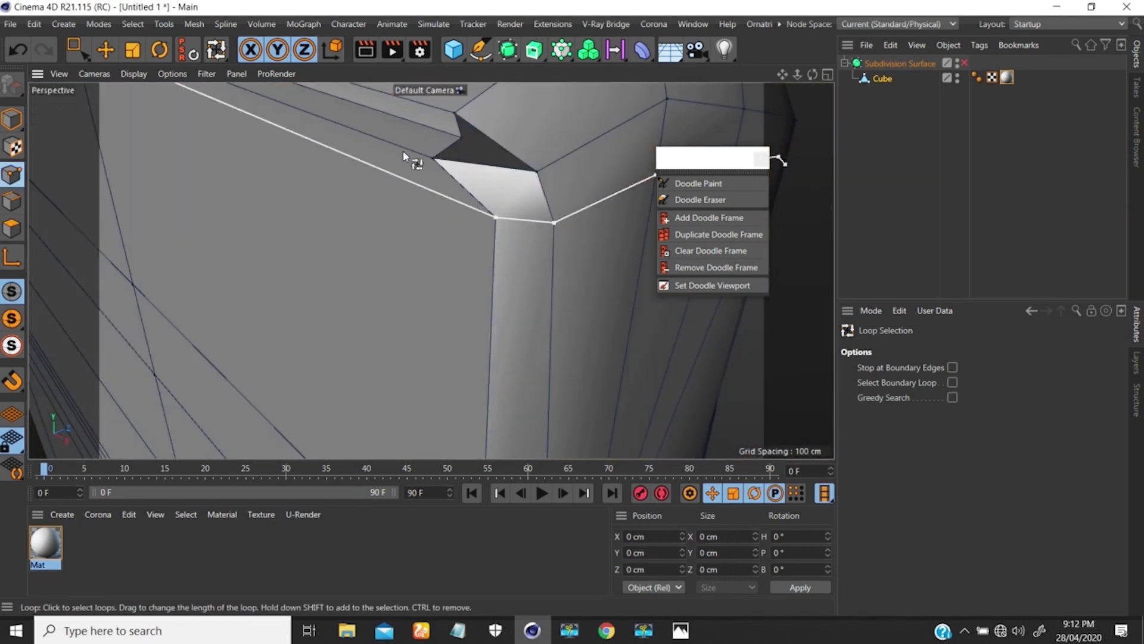
left_click(105, 50)
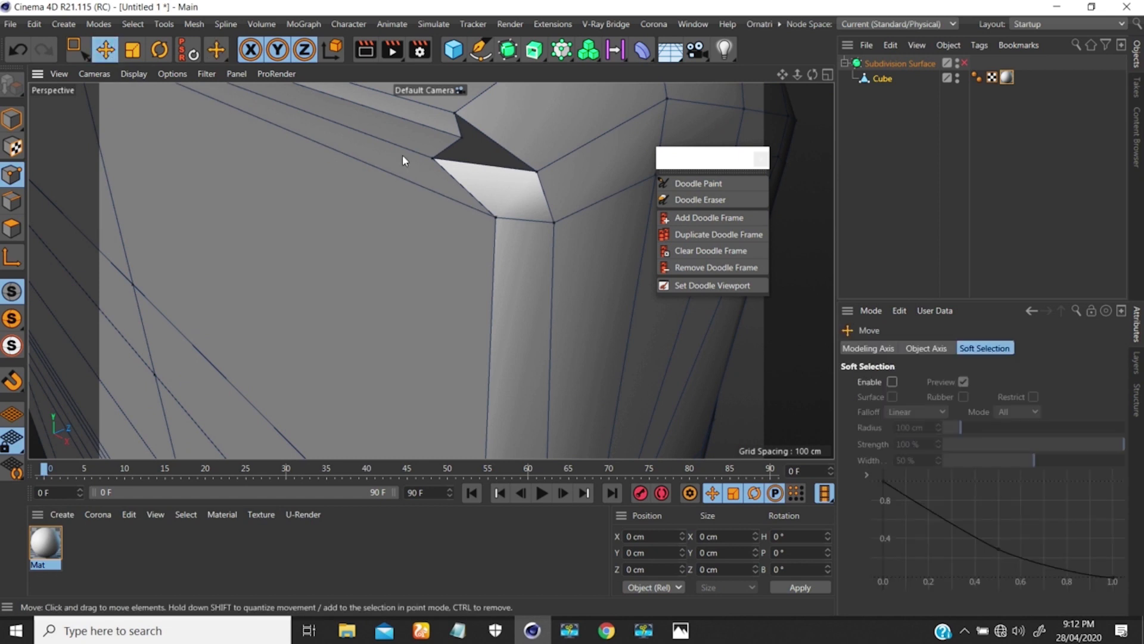
left_click(444, 167)
left_click_drag(444, 166, 559, 189, "alt")
mouse_move(540, 182)
left_mouse_down("alt")
mouse_move(504, 176)
mouse_move(549, 186)
left_mouse_up("alt")
mouse_move(518, 184)
left_mouse_down("alt")
mouse_move(456, 161)
mouse_move(403, 161)
mouse_move(498, 180)
left_mouse_up("alt")
key("ctrl+z")
key("ctrl+z")
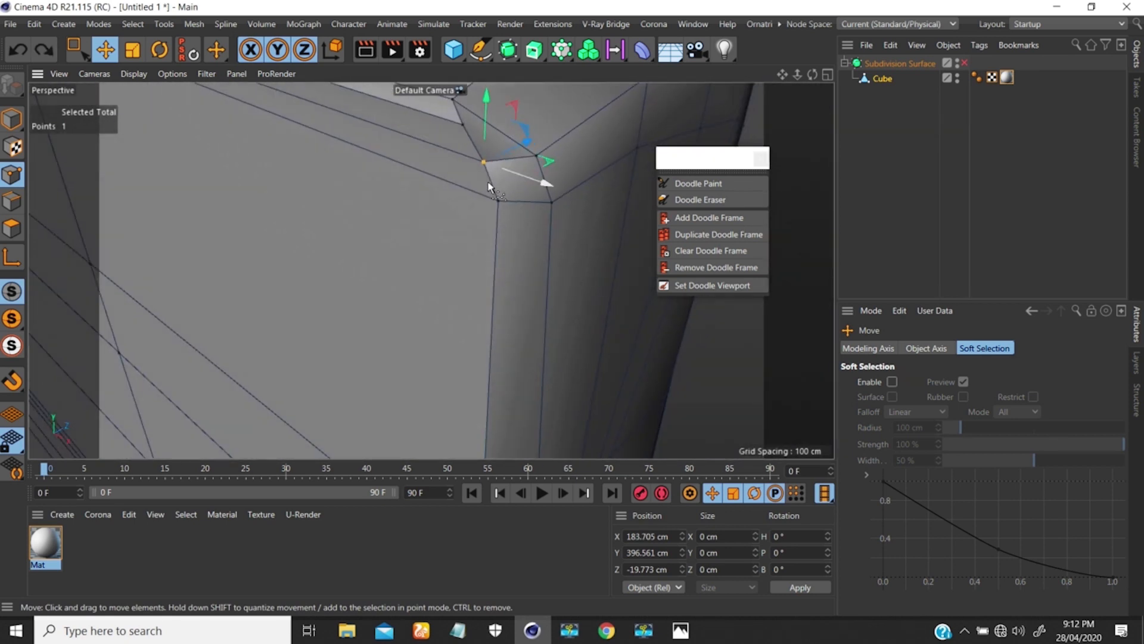
right_click_drag(406, 248, 399, 276, "alt")
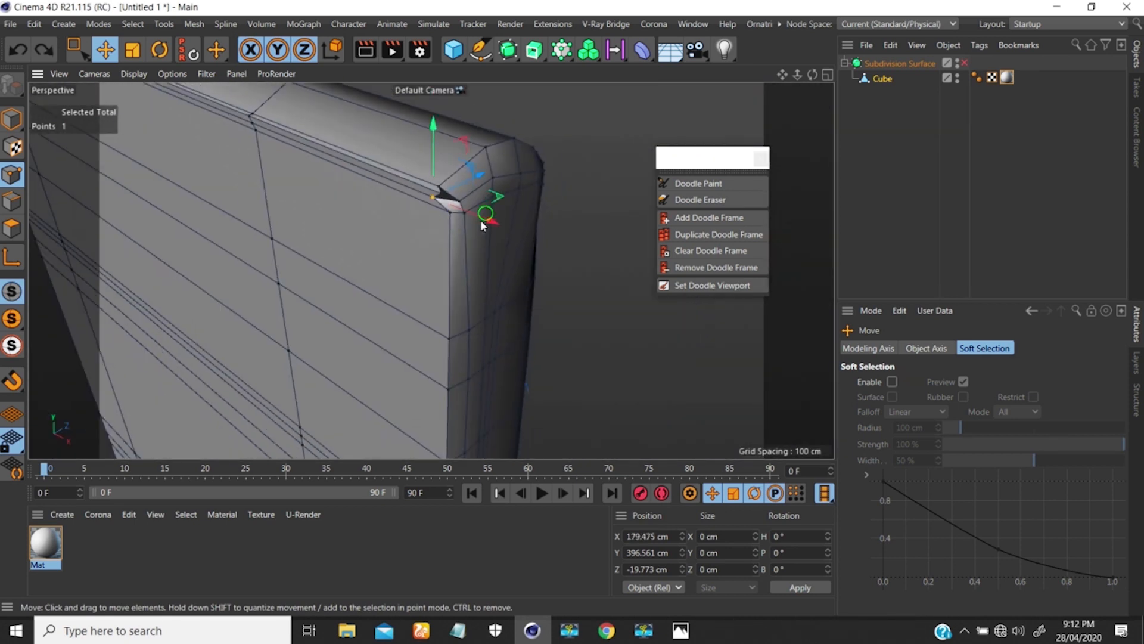
left_click_drag(514, 207, 468, 231, "alt")
scroll(387, 240, "down", 3)
key("q")
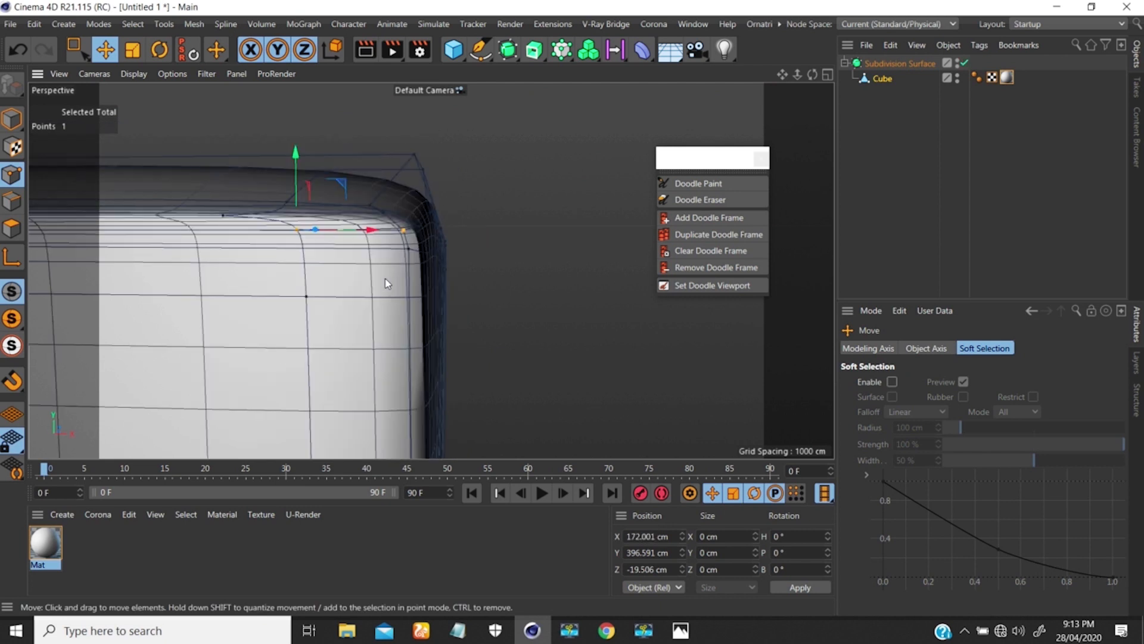
key("q")
- Move the displaced point at the opposite upper corner to X -186.081 cm and Y 397.579 cm
right_click_drag(379, 243, 244, 417, "alt")
middle_click_drag(334, 243, 442, 255, "alt")
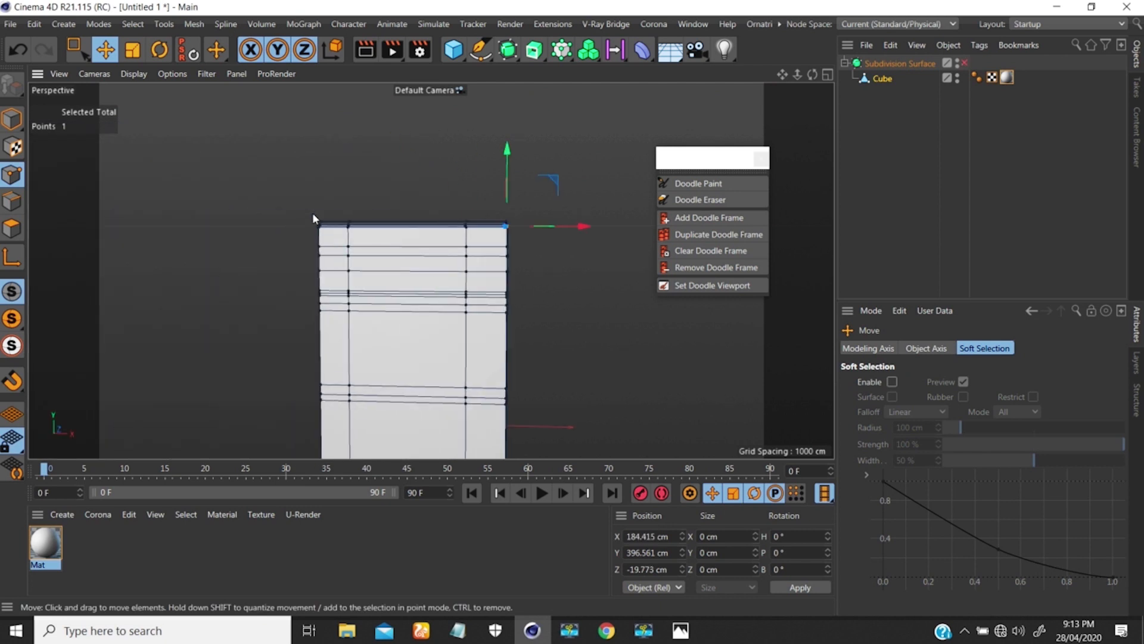
right_click_drag(314, 222, 411, 130, "alt")
left_click_drag(351, 196, 477, 223, "alt")
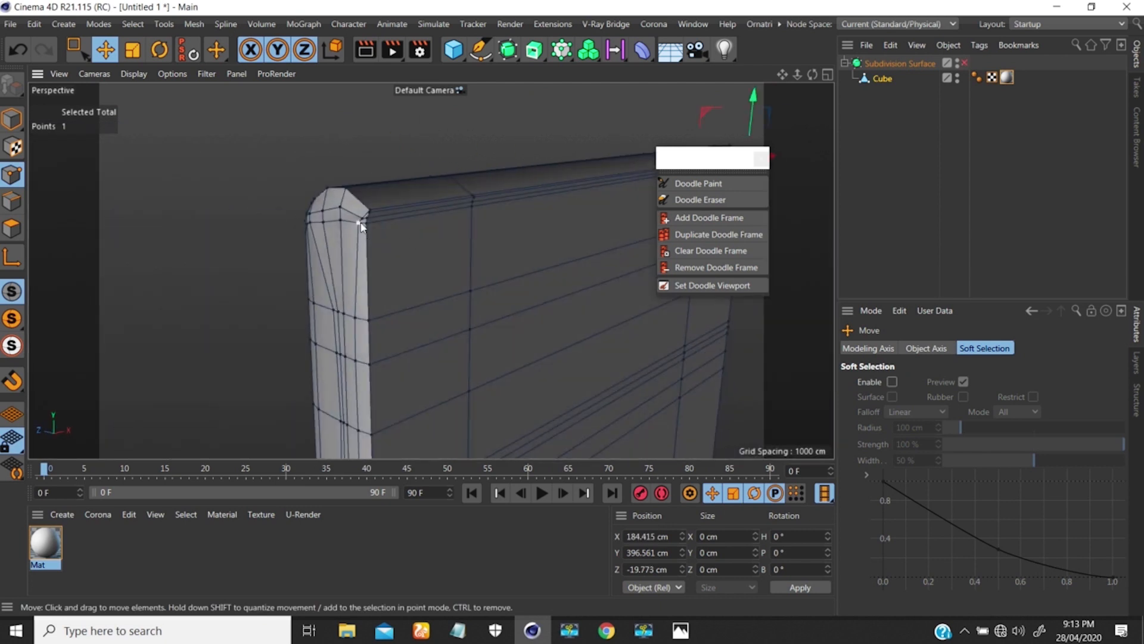
right_click_drag(369, 209, 484, 122, "alt")
left_click_drag(349, 271, 338, 315, "alt")
left_click(312, 267)
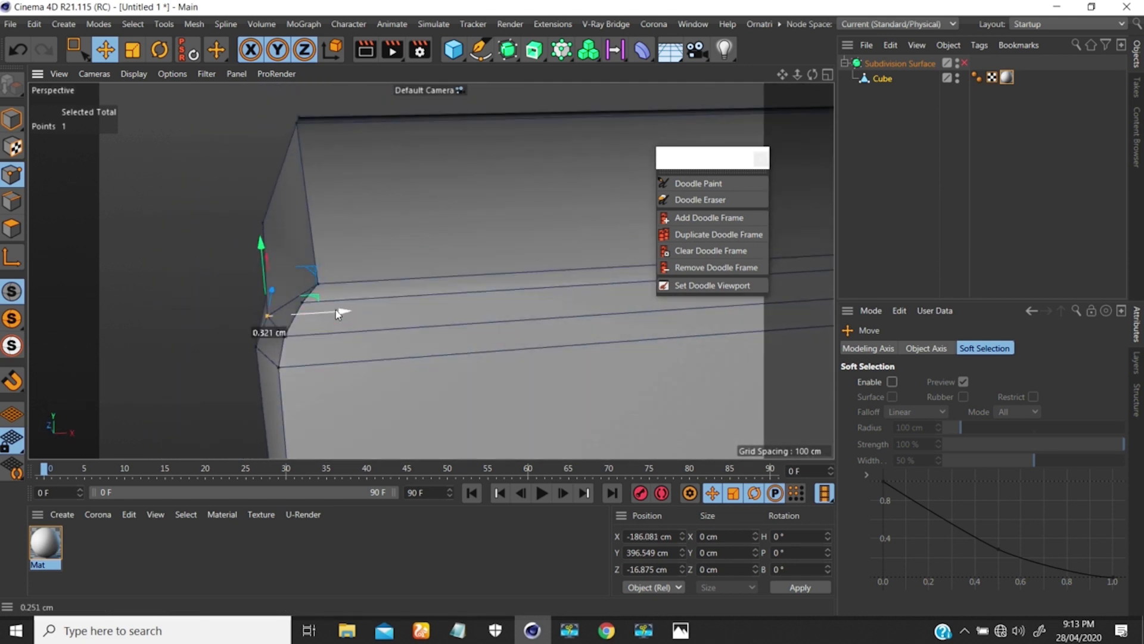
left_click_drag(261, 247, 261, 233)
left_click_drag(275, 290, 268, 222, "alt")
scroll(263, 259, "down", 5)
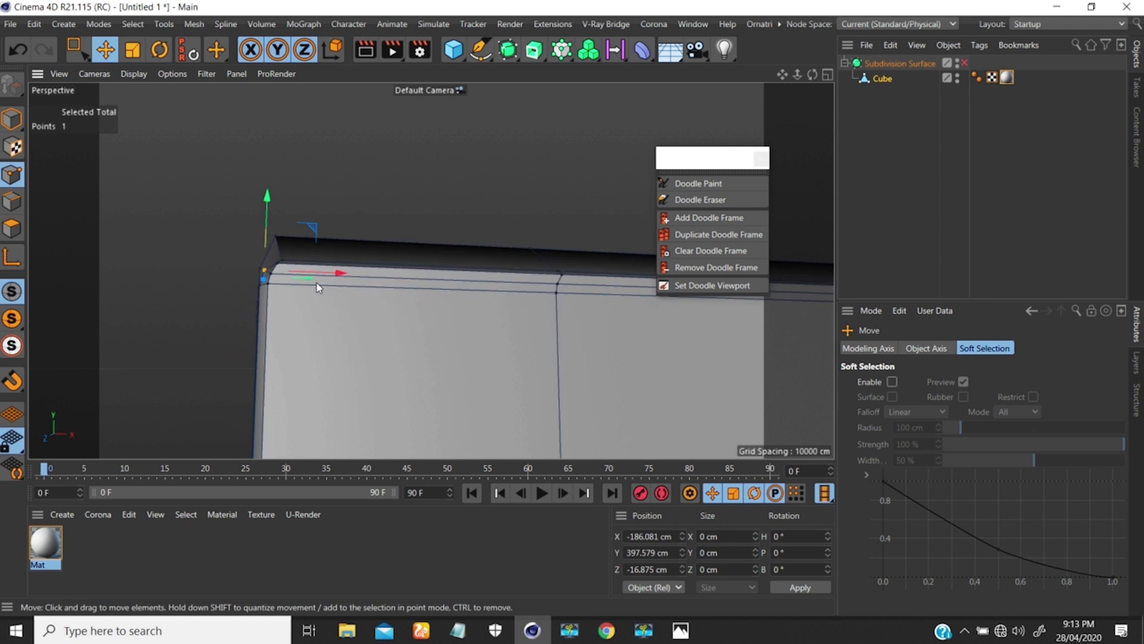
- Examine the body's upper corner loops and compare the shape with the Samsung Galaxy s20 01.png reference in Photos
scroll(317, 304, "down", 3)
mouse_move(319, 332)
left_mouse_down("alt")
mouse_move(229, 378)
mouse_move(341, 255)
mouse_move(488, 200)
left_mouse_up("alt")
right_click_drag(498, 202, 551, 146, "alt")
mouse_move(503, 241)
right_mouse_down("alt")
mouse_move(458, 298)
mouse_move(579, 168)
right_mouse_up("alt")
left_click_drag(537, 251, 427, 258, "alt")
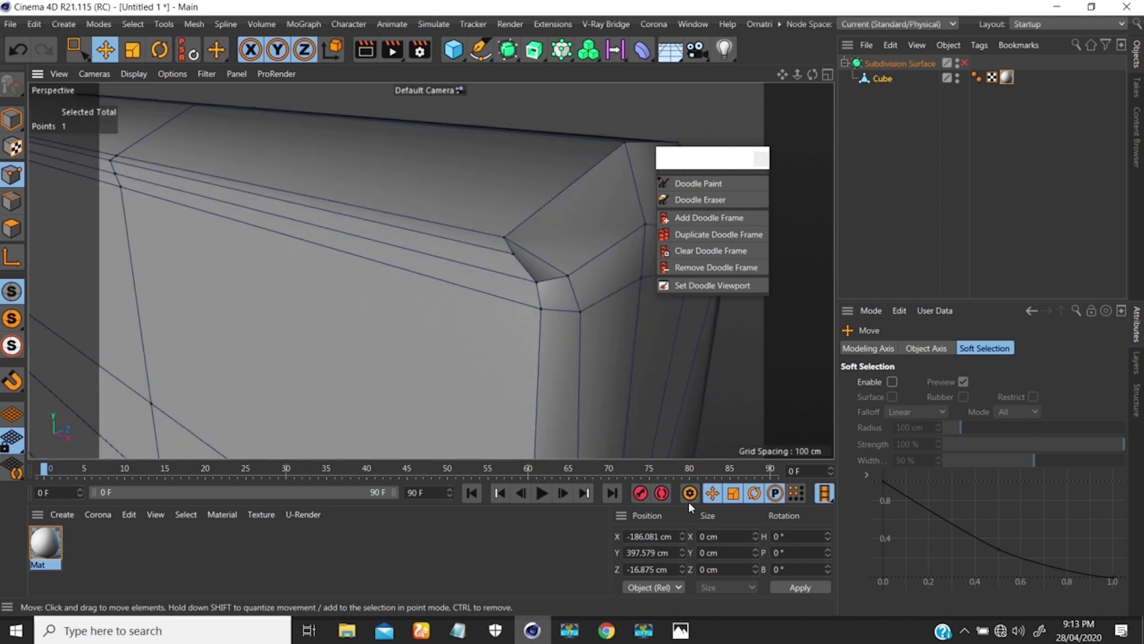
left_click(680, 632)
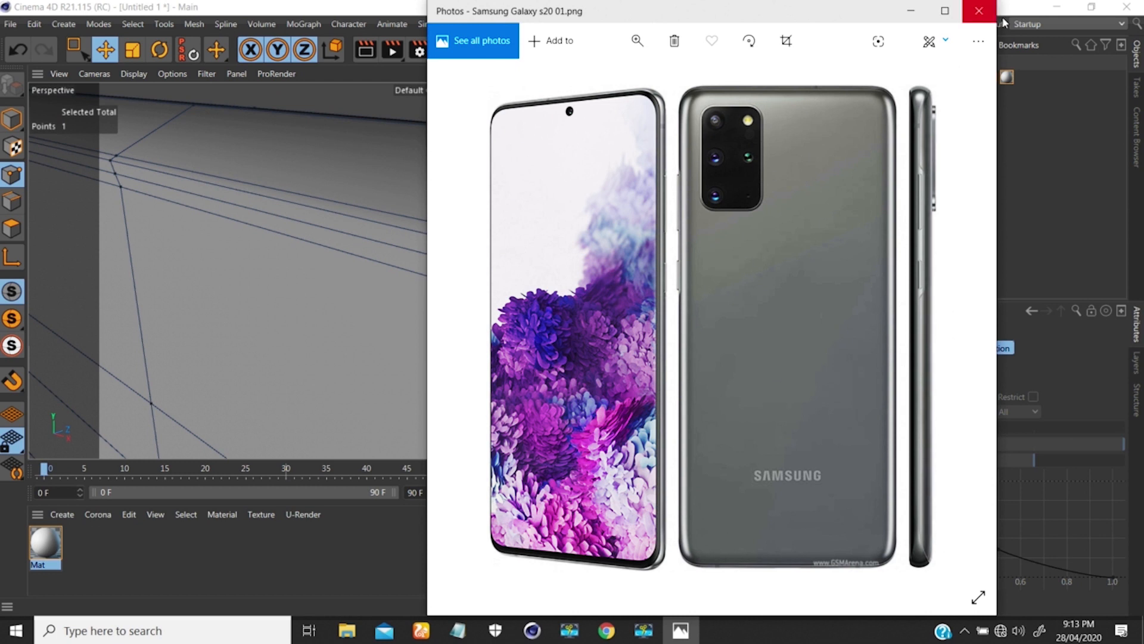
left_click(910, 12)
- Return to the model and switch to polygon mode to bring back the selected loops around the Cube's side
right_click_drag(489, 204, 399, 350, "alt")
middle_click_drag(453, 222, 450, 192, "alt")
right_click_drag(449, 192, 458, 260, "alt")
middle_click_drag(457, 259, 416, 276, "alt")
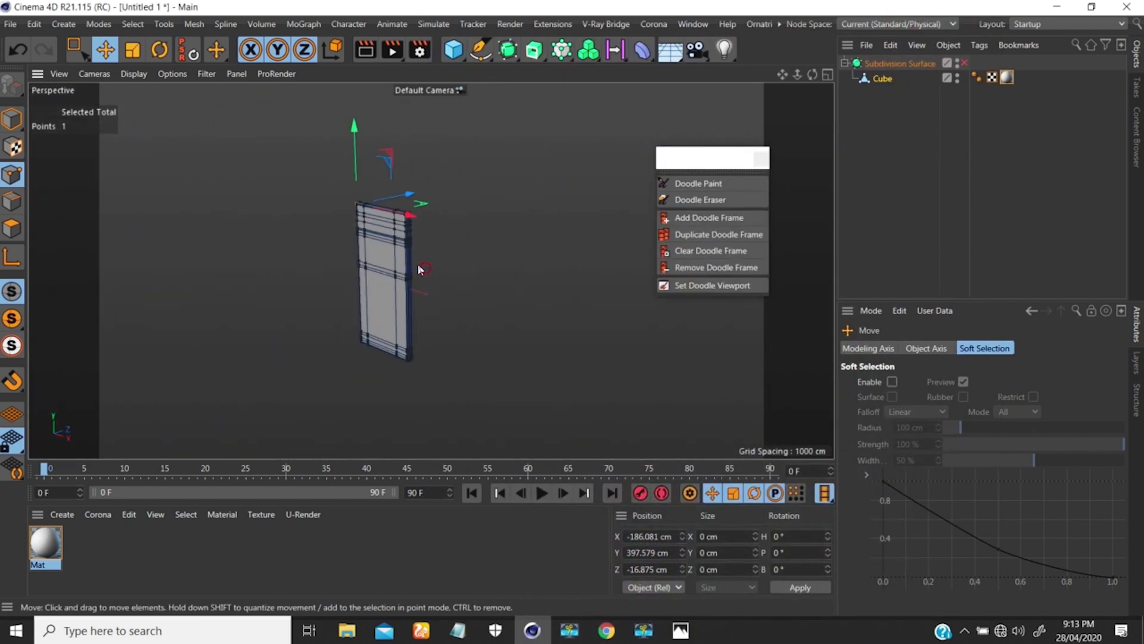
left_click_drag(426, 270, 370, 206, "alt")
right_click_drag(399, 210, 478, 144, "alt")
left_click_drag(429, 269, 415, 197, "alt")
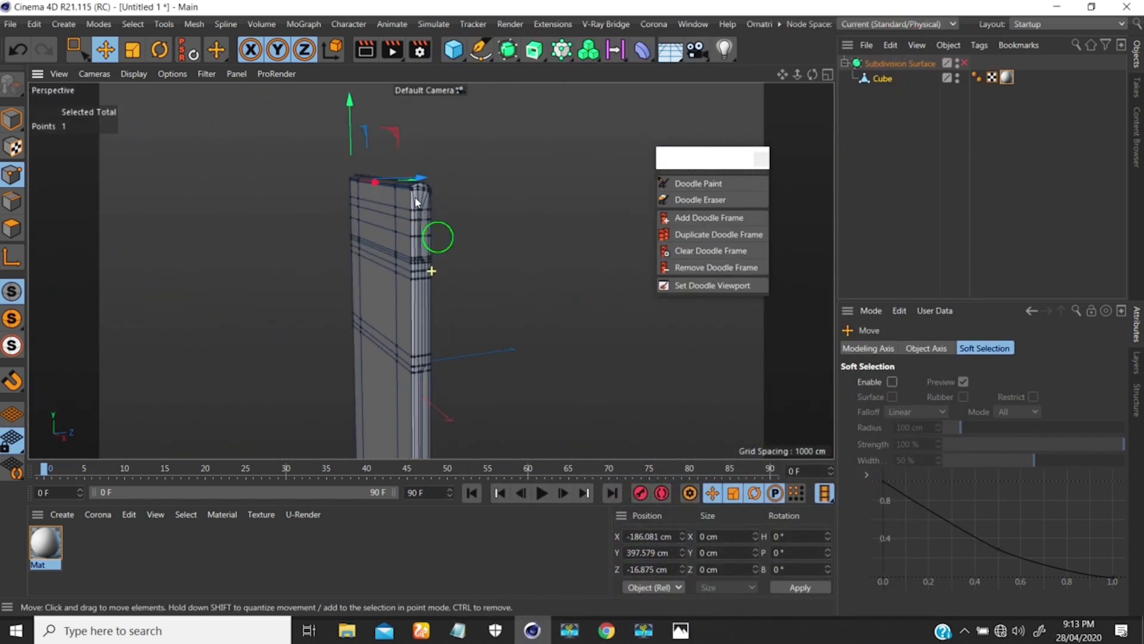
right_click_drag(410, 197, 483, 114, "alt")
left_click(8, 229)
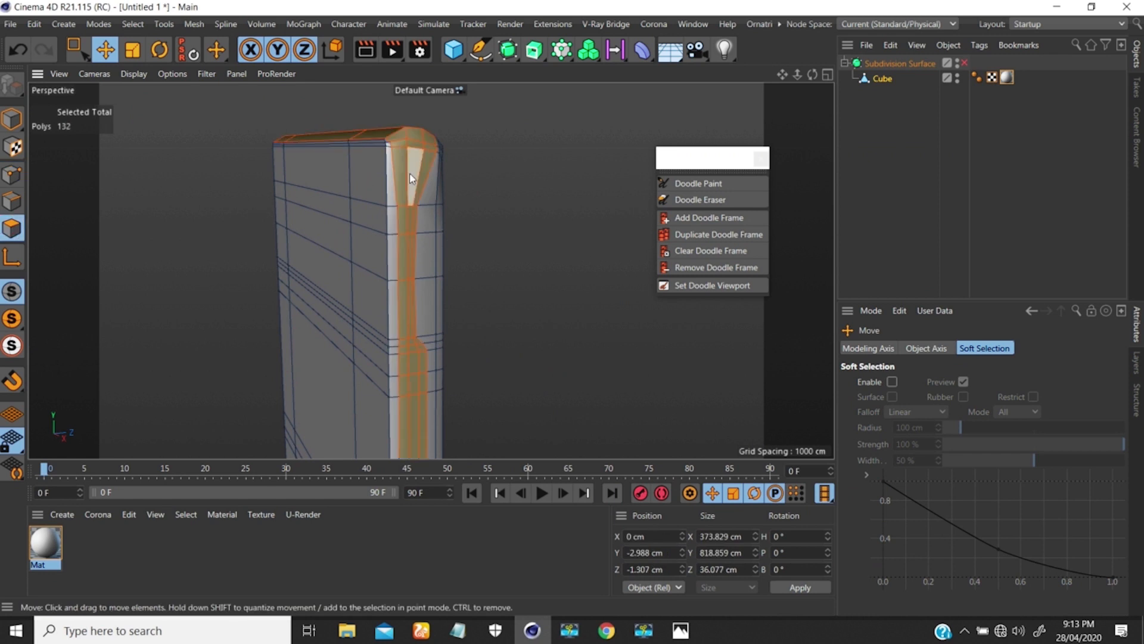
- Split the selected band of side polygons off the Cube into a separate object
left_click_drag(410, 174, 410, 110, "alt")
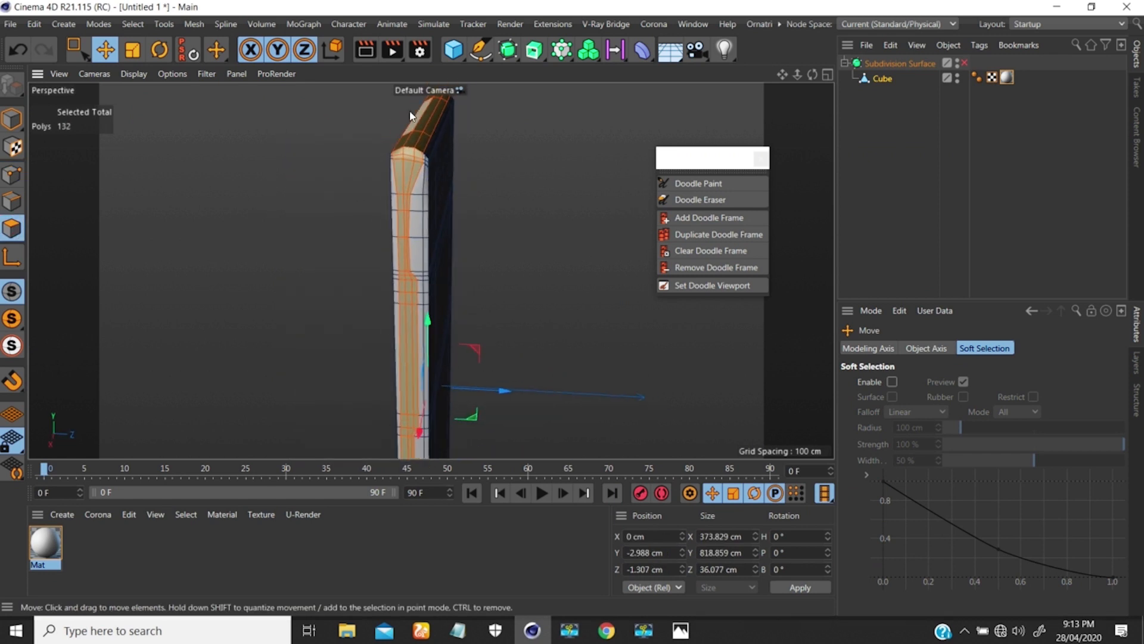
left_click_drag(417, 191, 394, 181, "alt")
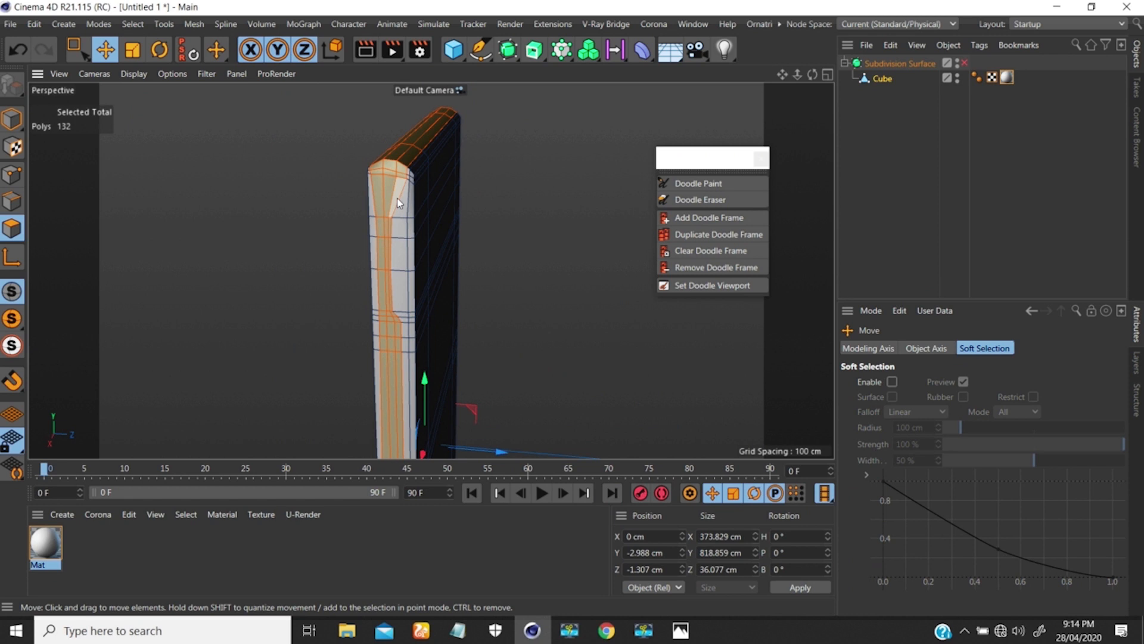
right_click_drag(397, 168, 393, 202, "alt")
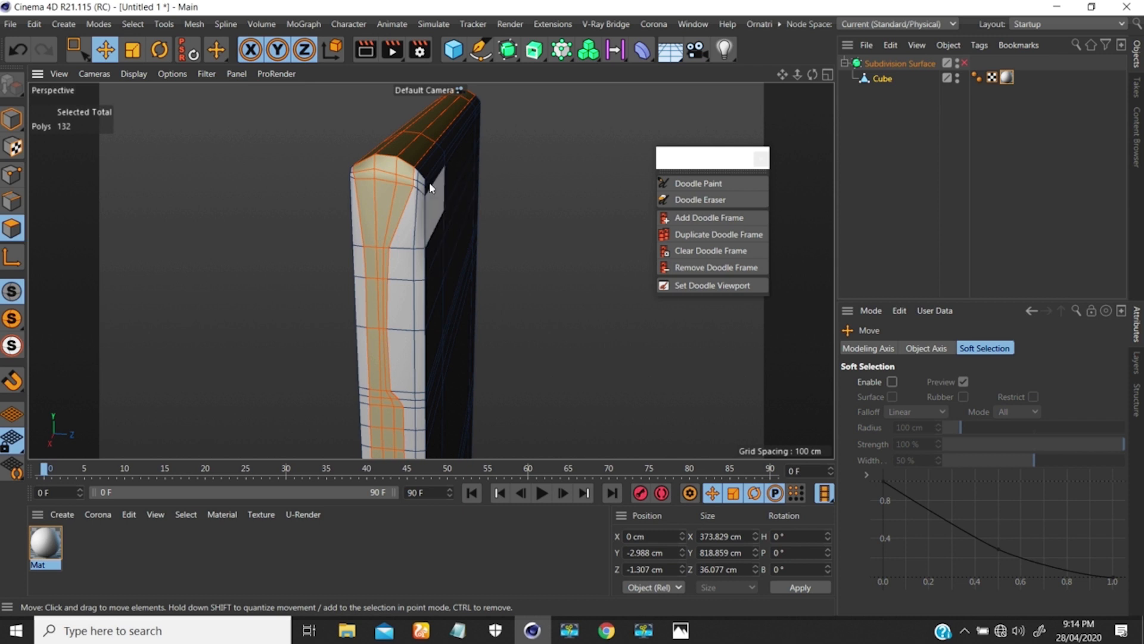
left_click_drag(431, 180, 388, 188, "alt")
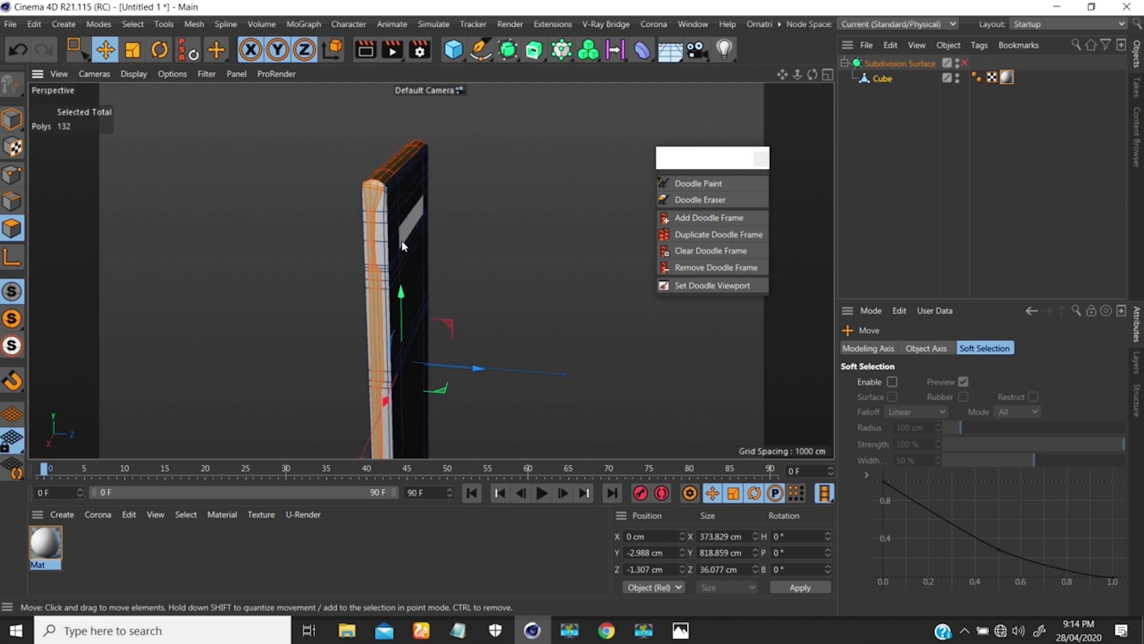
right_click_drag(401, 242, 413, 145, "alt")
middle_click_drag(409, 191, 429, 331, "alt")
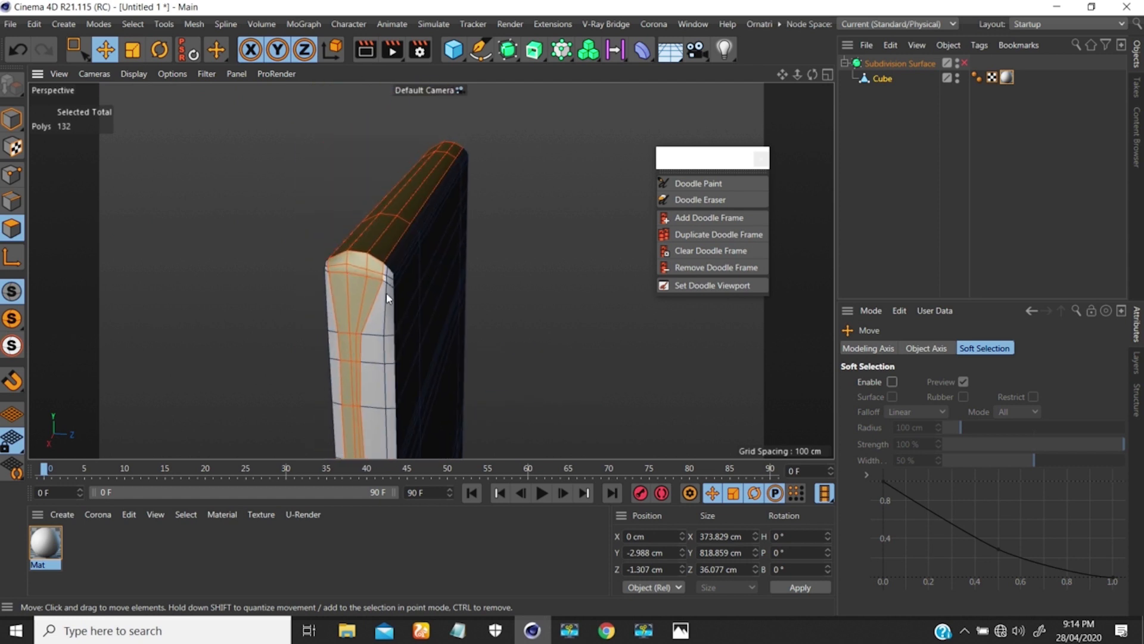
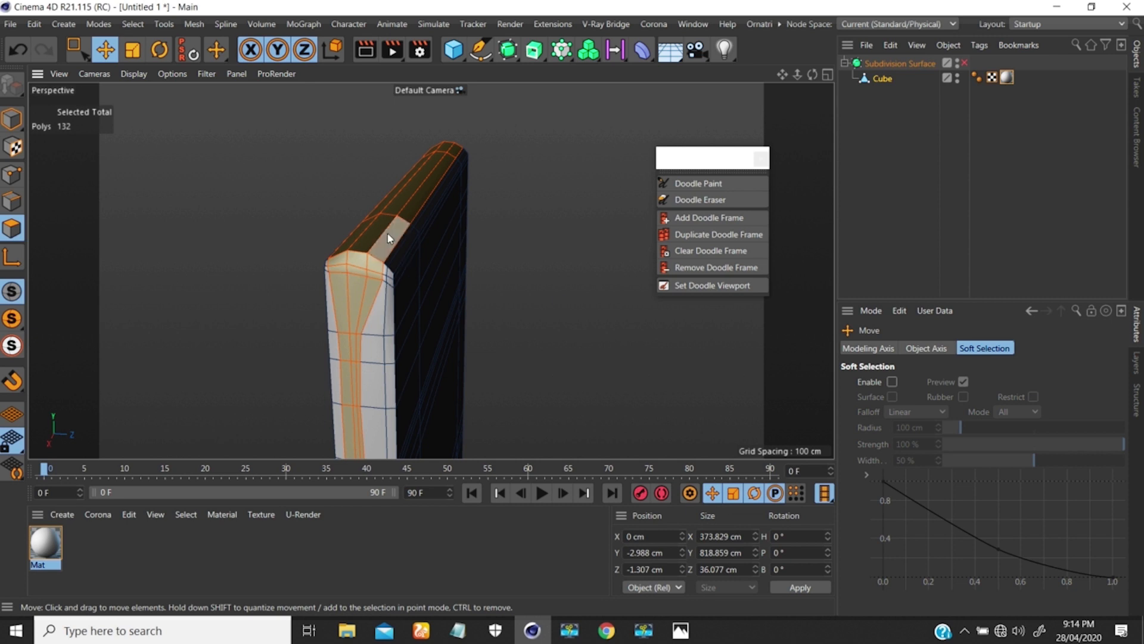
right_click(535, 249)
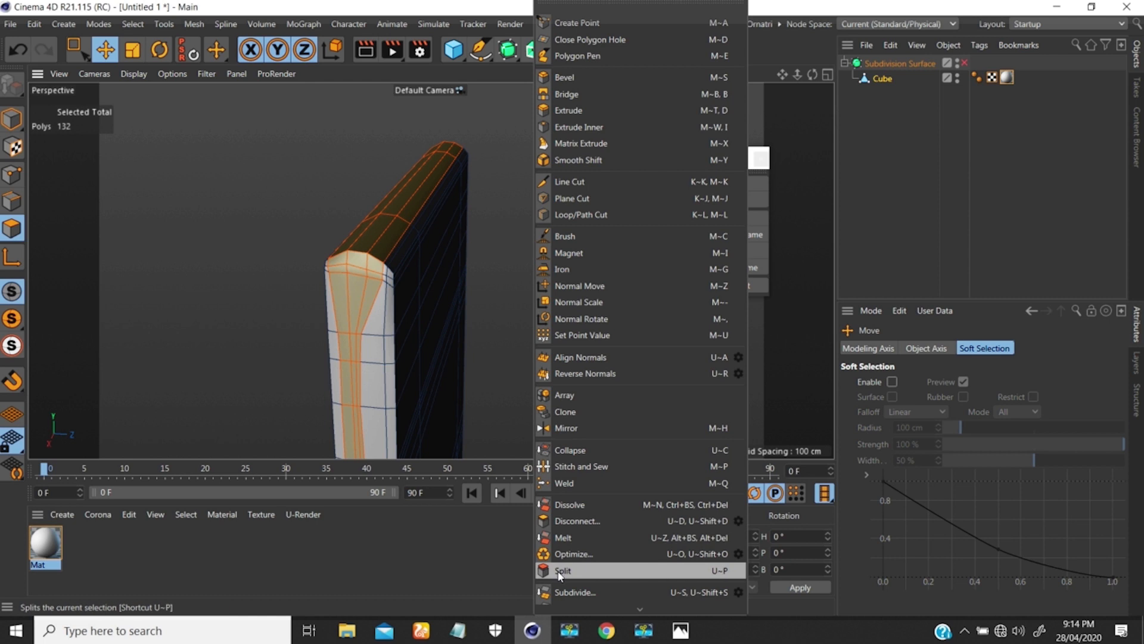
left_click(558, 571)
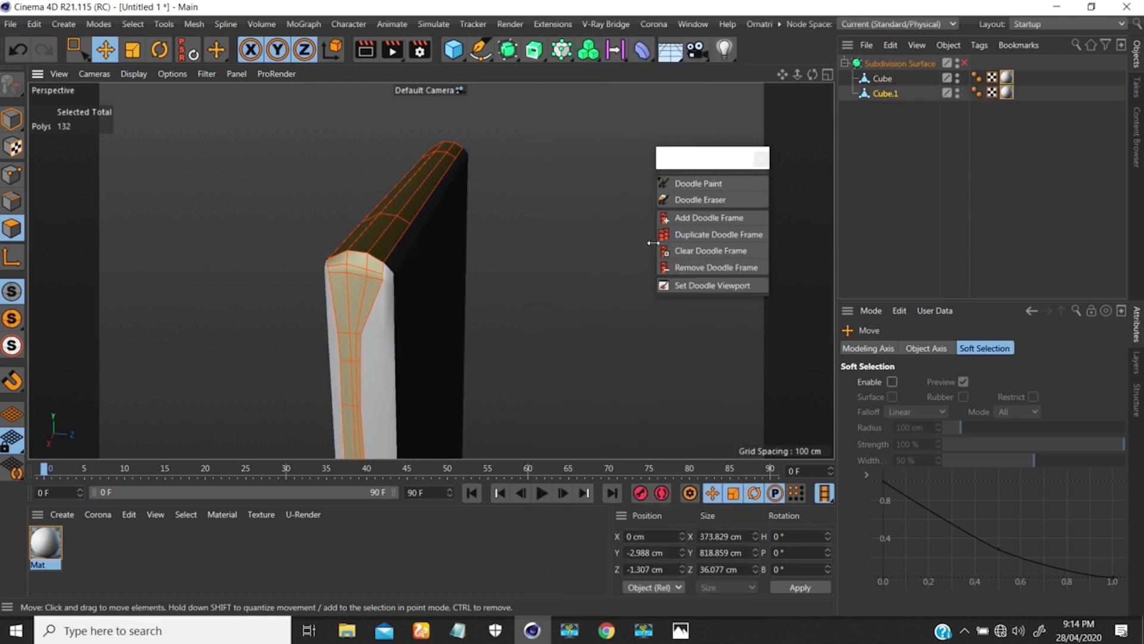
- Hide the split-off side band in the editor and select the original Cube
scroll(432, 324, "down", 5)
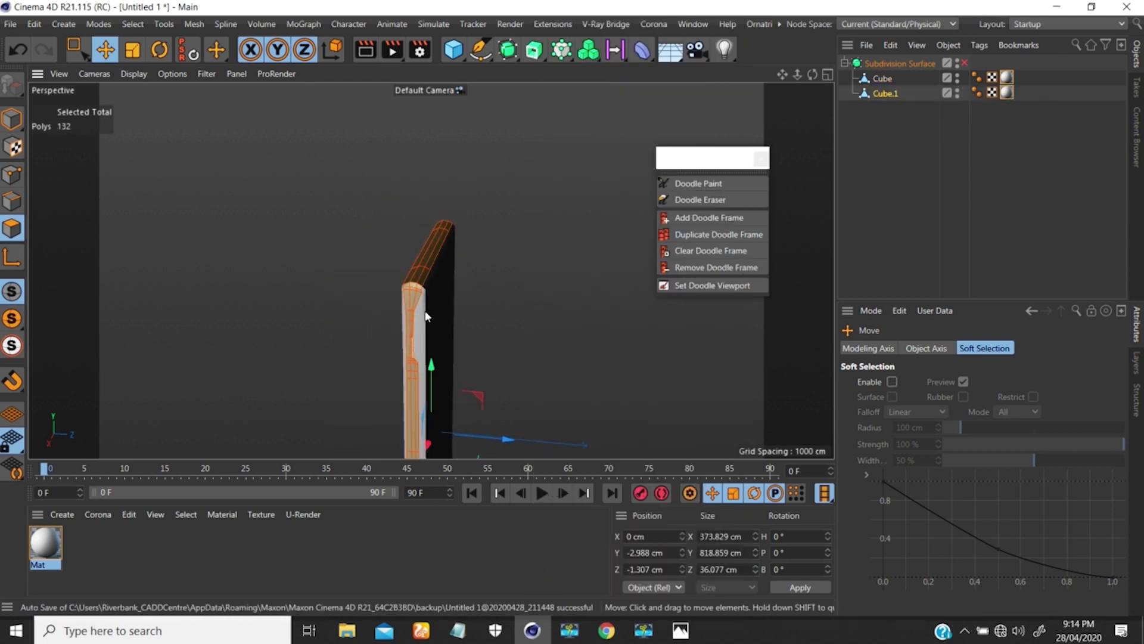
middle_click_drag(427, 298, 423, 156, "alt")
scroll(423, 156, "down", 2)
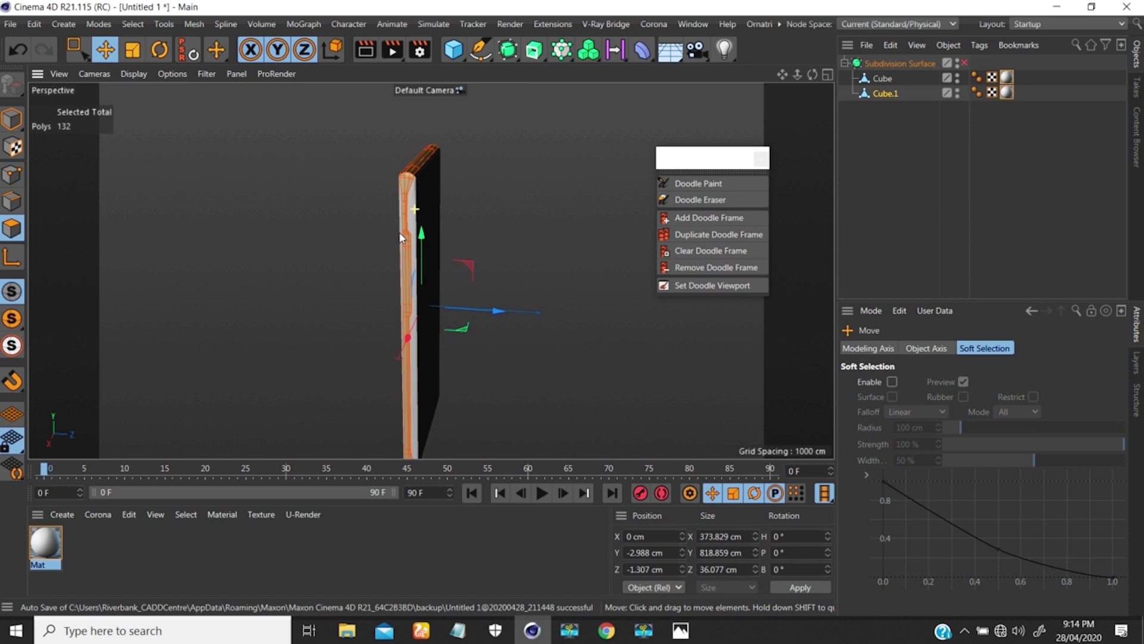
left_click(957, 91)
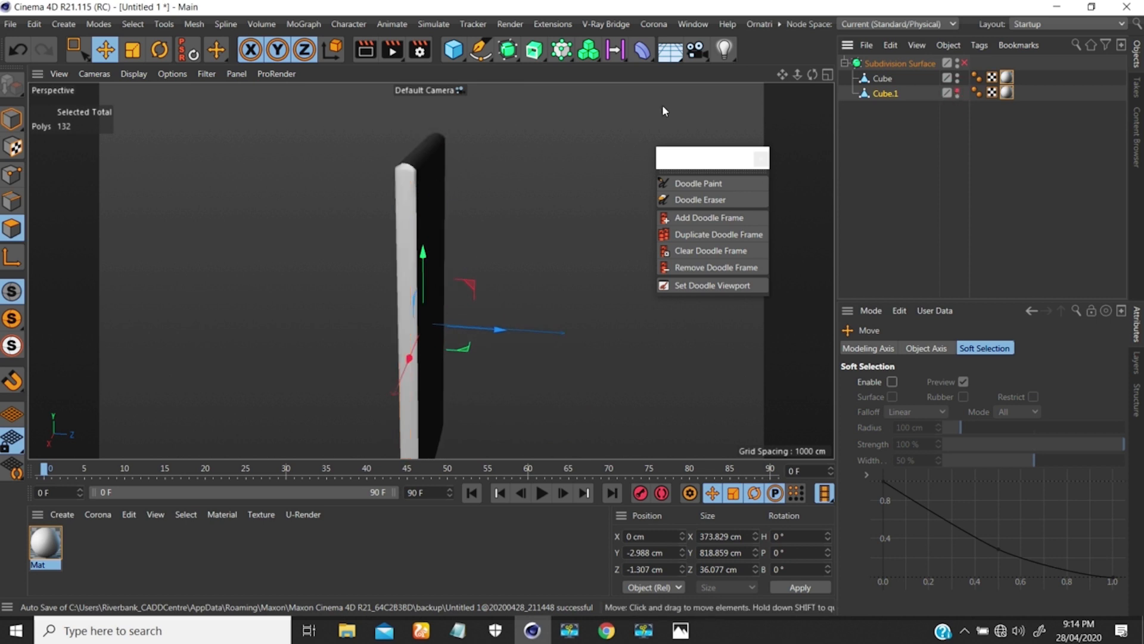
left_click(435, 170)
scroll(440, 162, "up", 2)
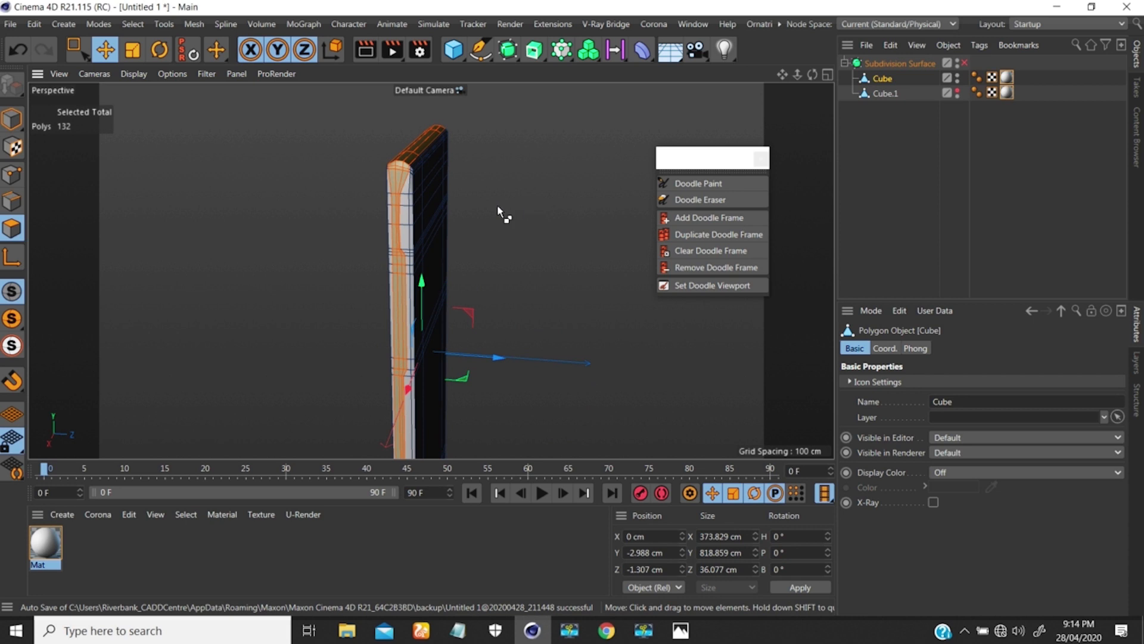
- Try to melt the side band polygons still selected on the original Cube and undo the attempt
key("u")
key("z")
key("super")
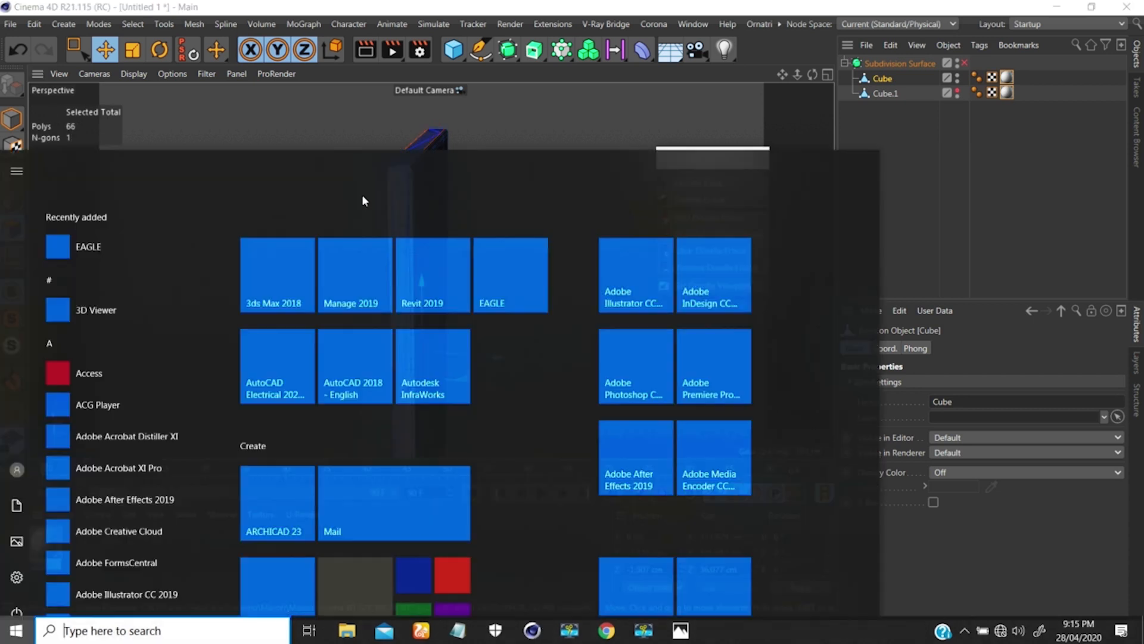
key("super")
right_click_drag(400, 172, 462, 114, "alt")
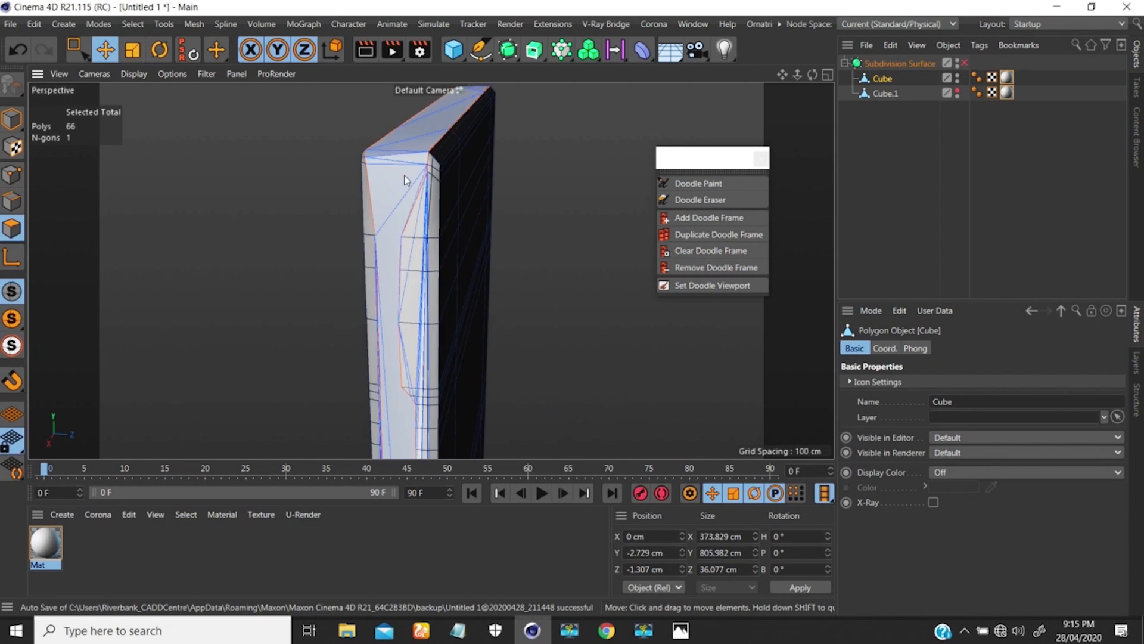
middle_click_drag(402, 175, 398, 224, "alt")
left_click_drag(404, 223, 441, 226, "alt")
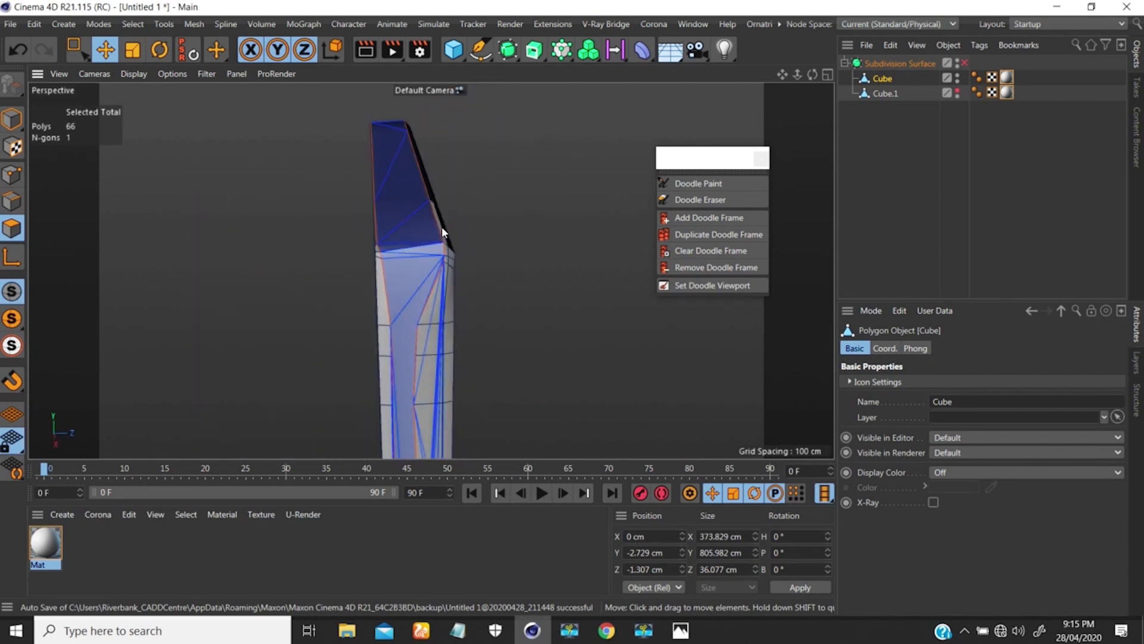
key("ctrl+z")
- Delete the selected side band polygons from the original Cube and check the gap from several angles
key("Delete")
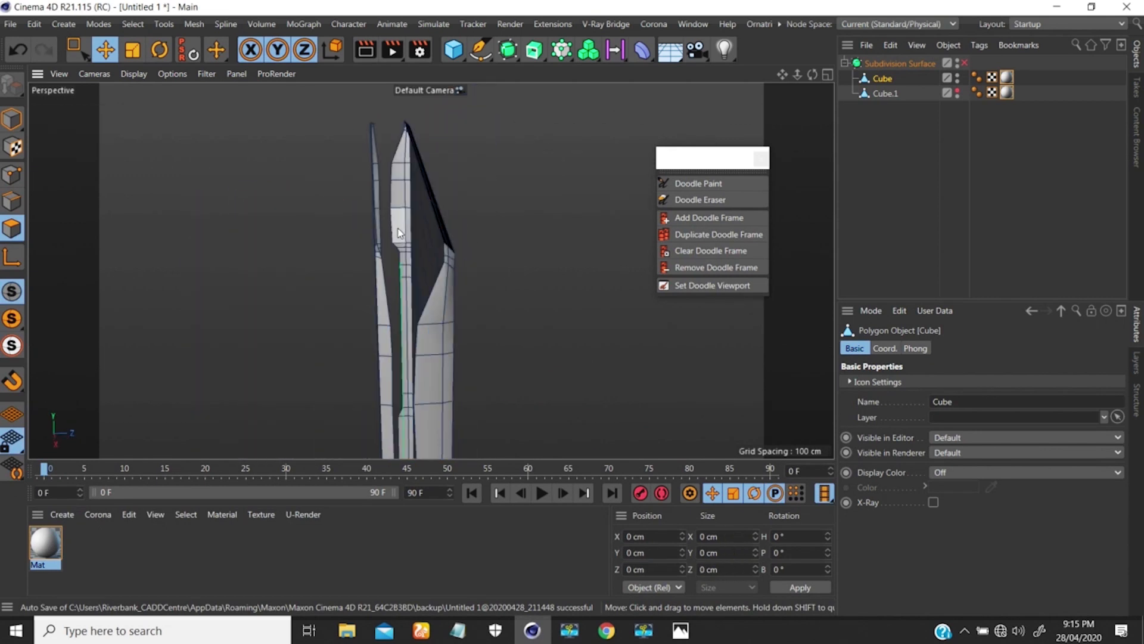
left_click_drag(437, 230, 439, 237, "alt")
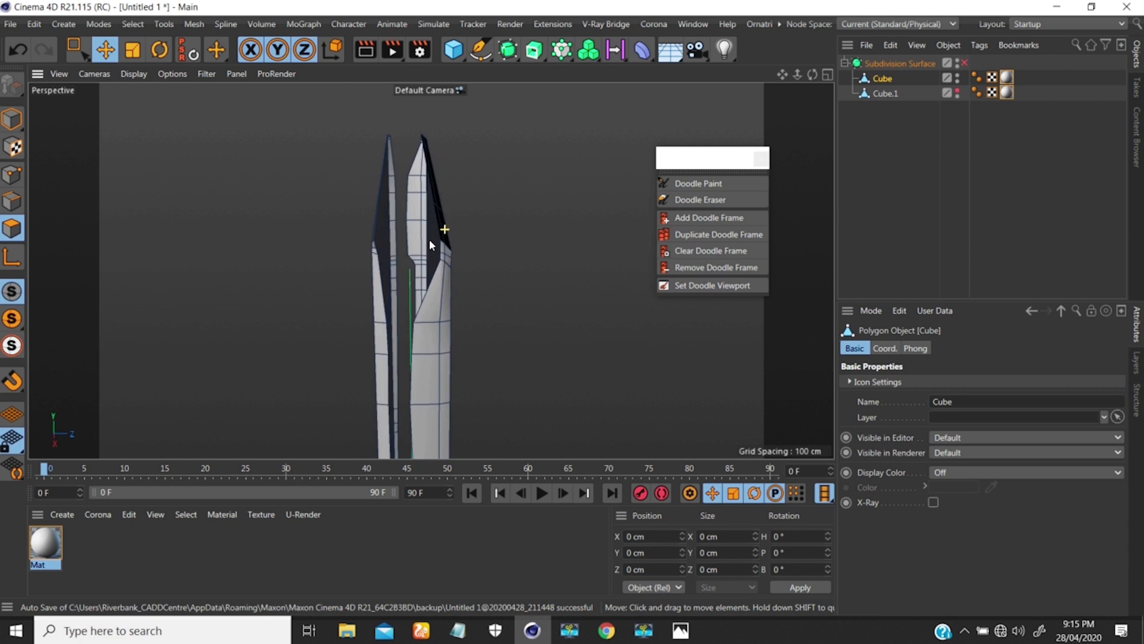
right_click_drag(429, 265, 393, 319, "alt")
left_click_drag(426, 259, 453, 227, "alt")
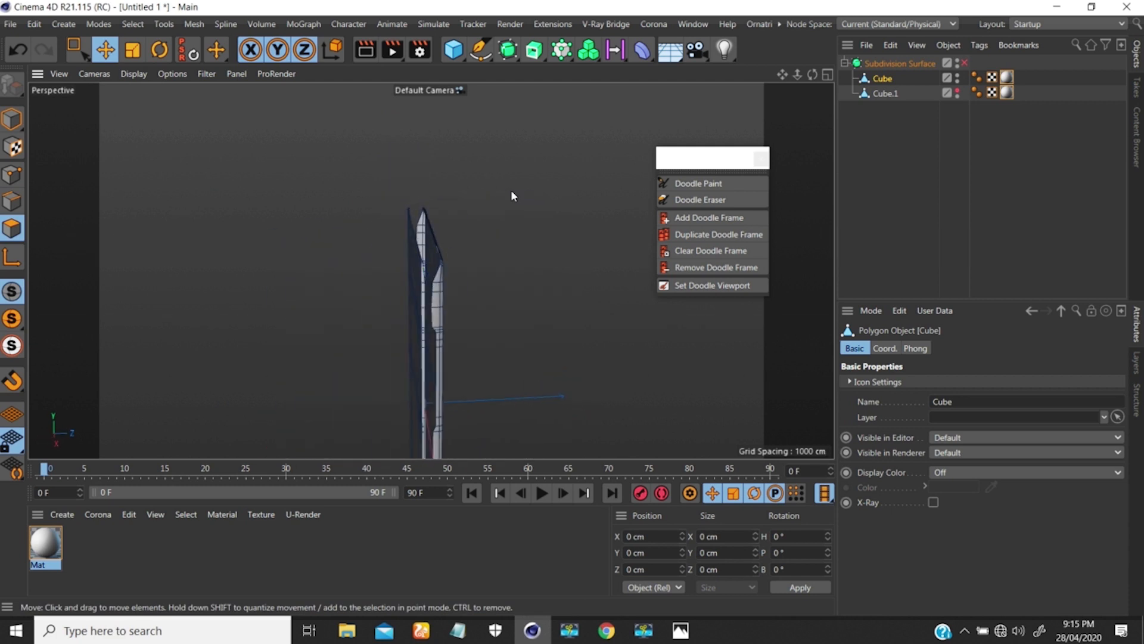
- Select the split-off side band and make it visible again in the editor to check how it fills the gap
left_click(887, 94)
left_click(957, 90)
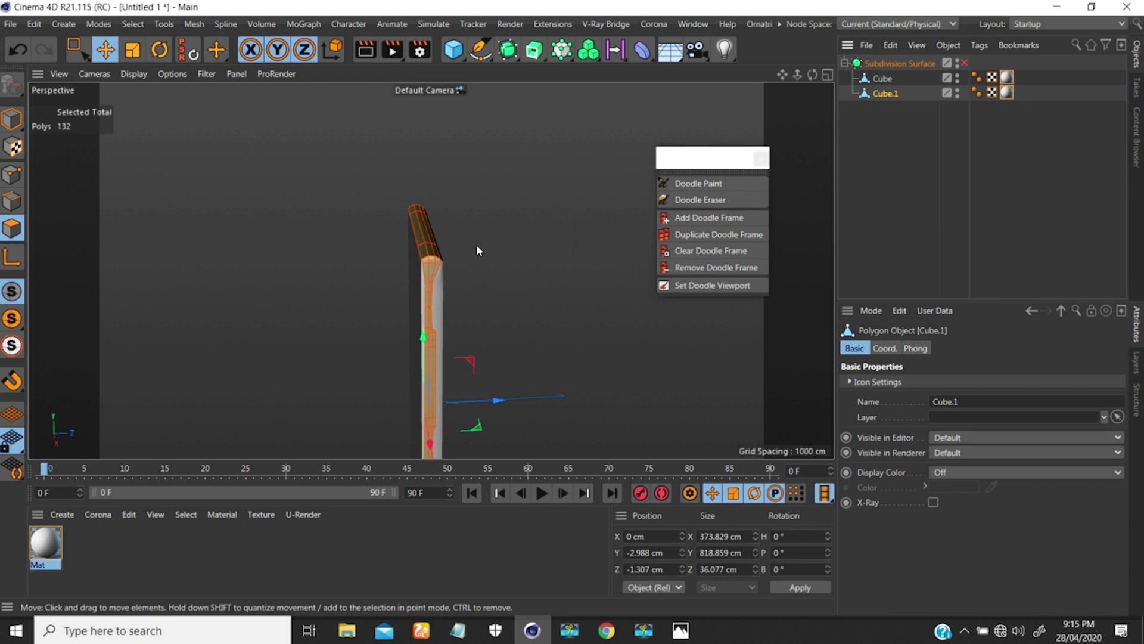
scroll(465, 220, "up", 5)
left_click_drag(530, 141, 480, 244, "alt")
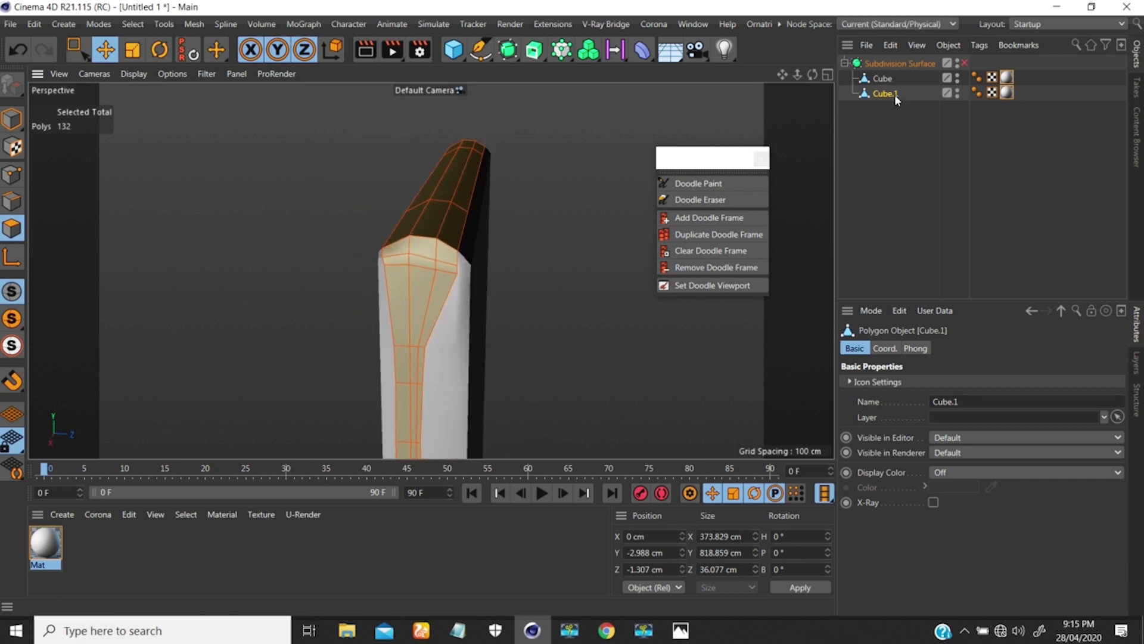
- Rename the split-off side band as Side Cover and the original Cube as Body
double_click(886, 93)
type("S")
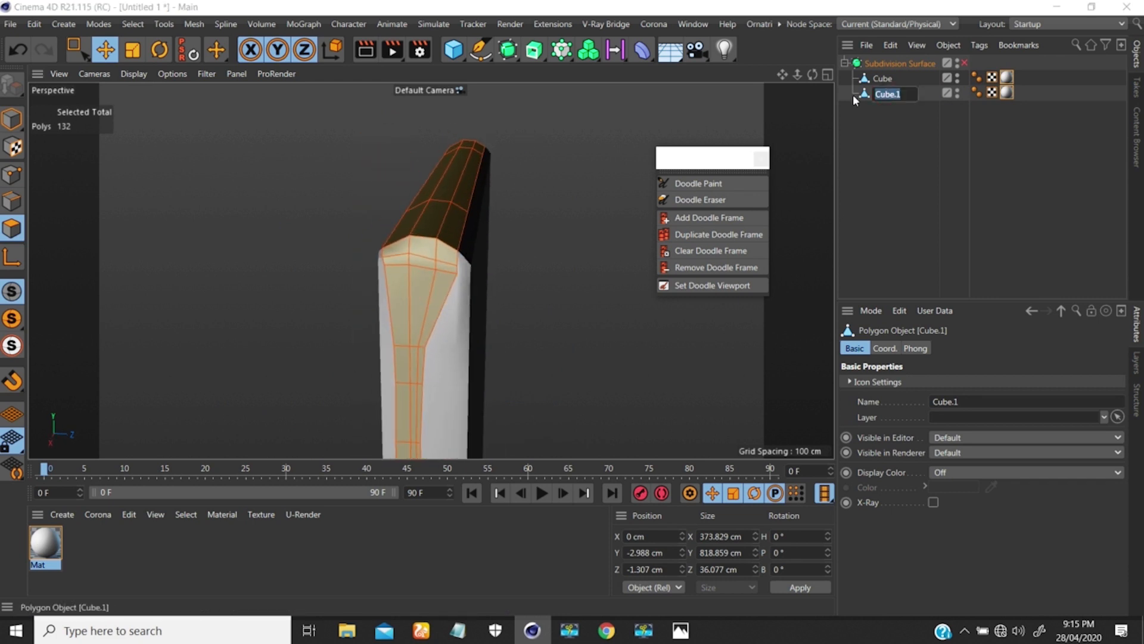
type("ide Cover")
key("Up")
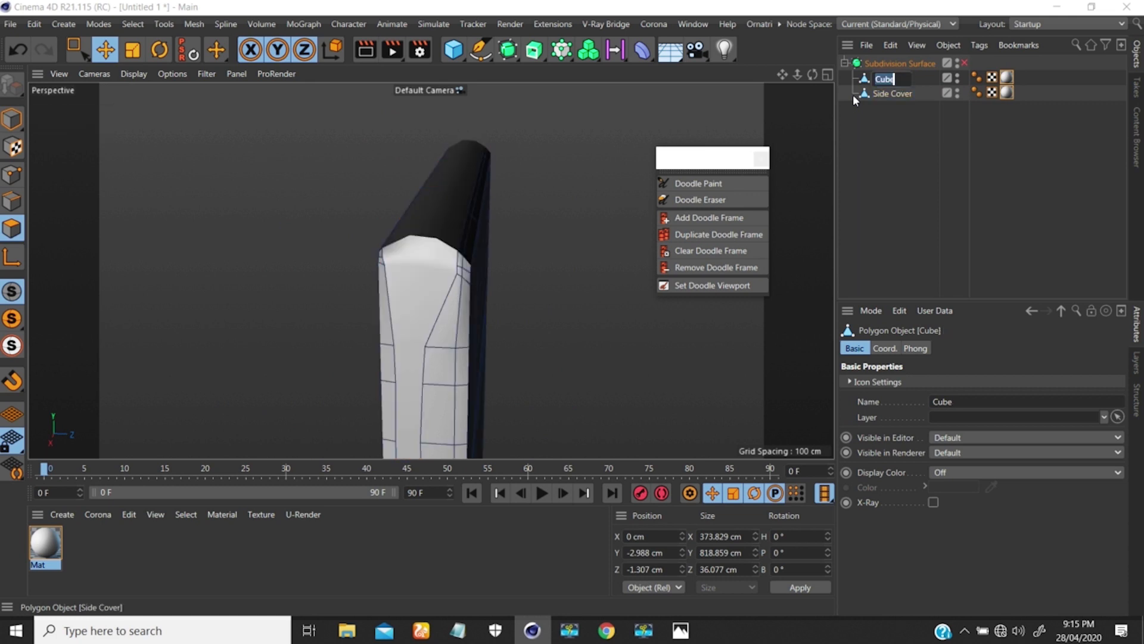
type("Body")
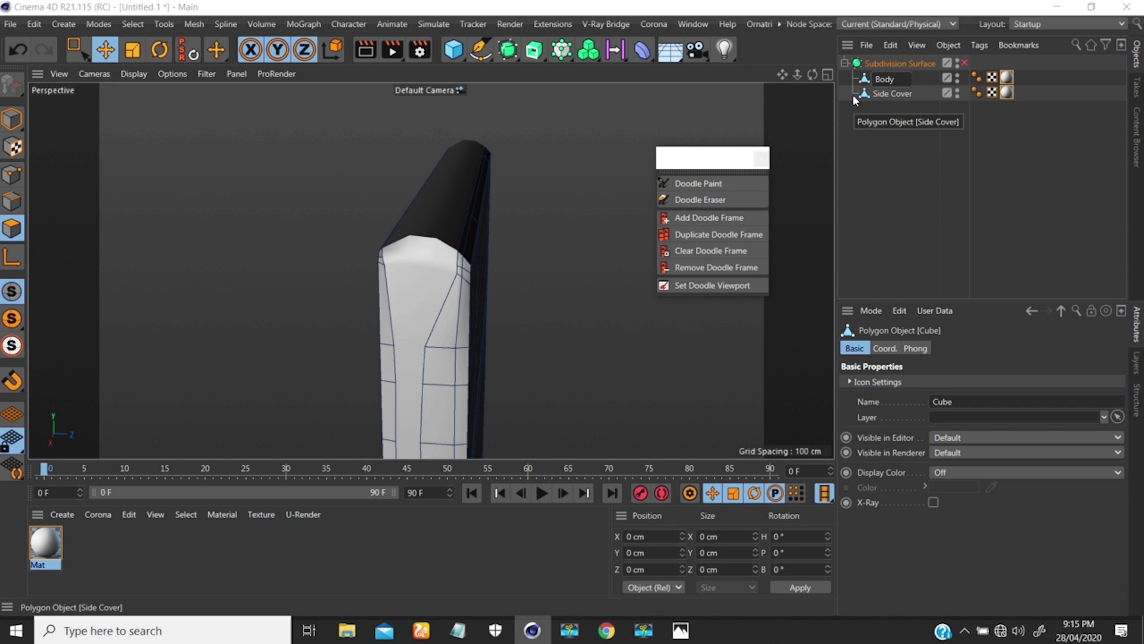
key("Return")
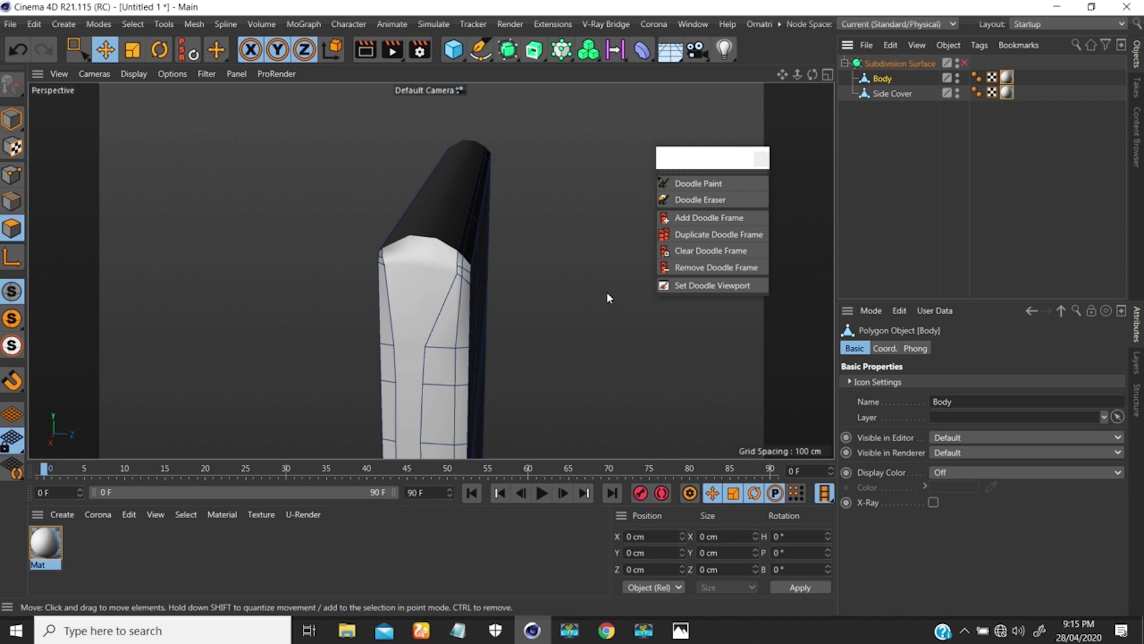
- Group Body and Side Cover in one null, and turn on the Subdivision Surface to check the upper corner seam
left_click(882, 94, "shift")
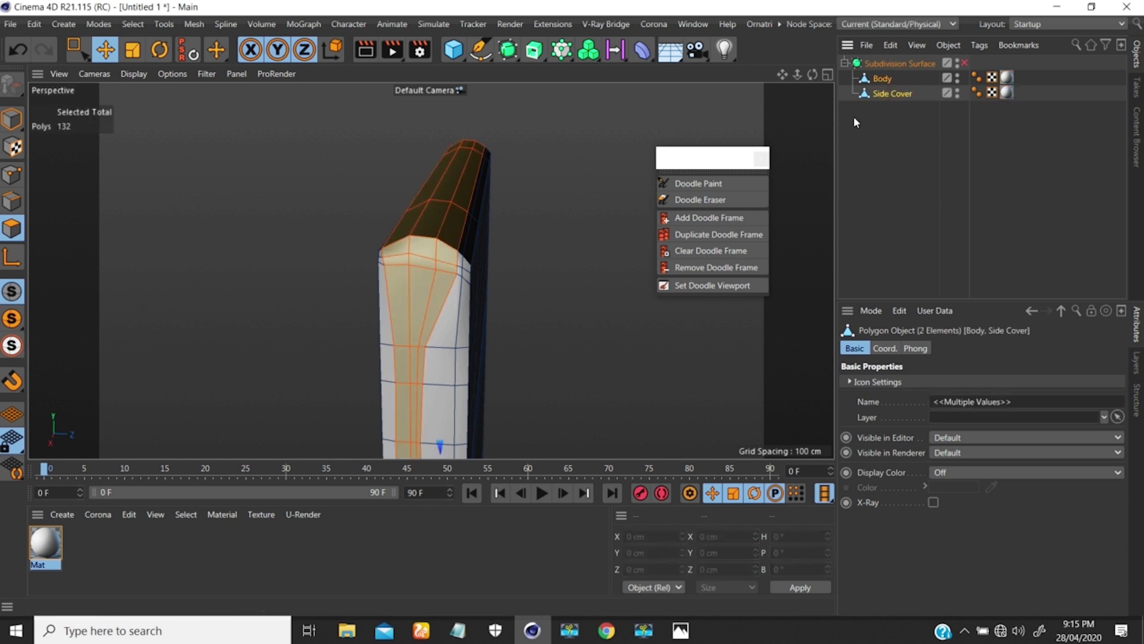
key("alt+g")
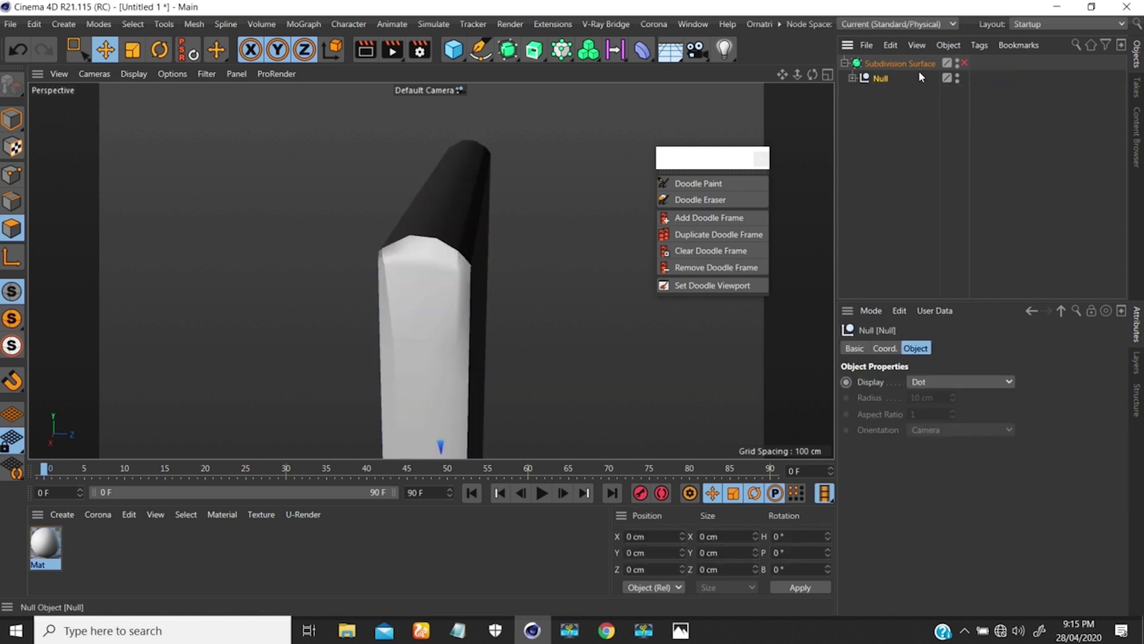
left_click(964, 62)
left_click_drag(403, 276, 532, 219, "alt")
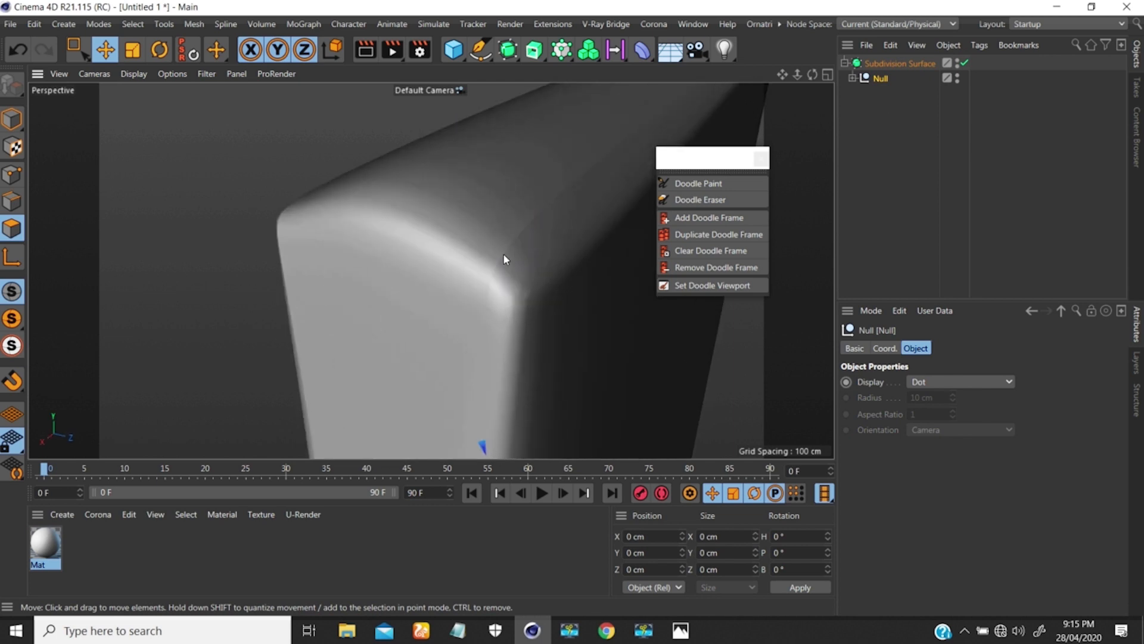
scroll(503, 257, "up", 8)
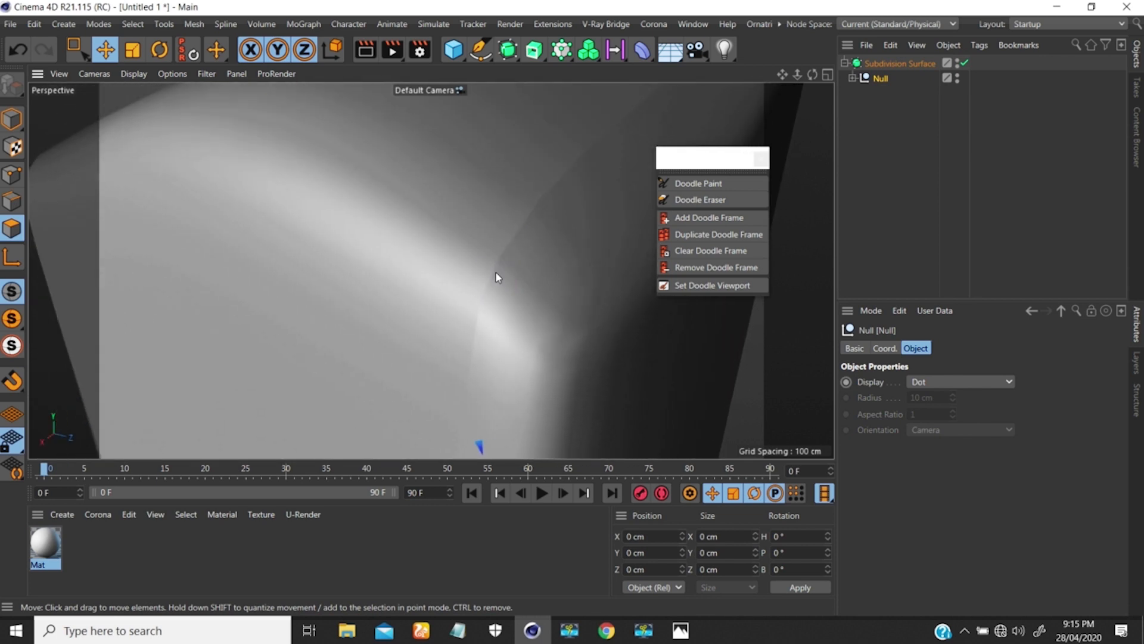
mouse_move(498, 277)
left_mouse_down("alt")
mouse_move(485, 286)
mouse_move(501, 276)
left_mouse_up("alt")
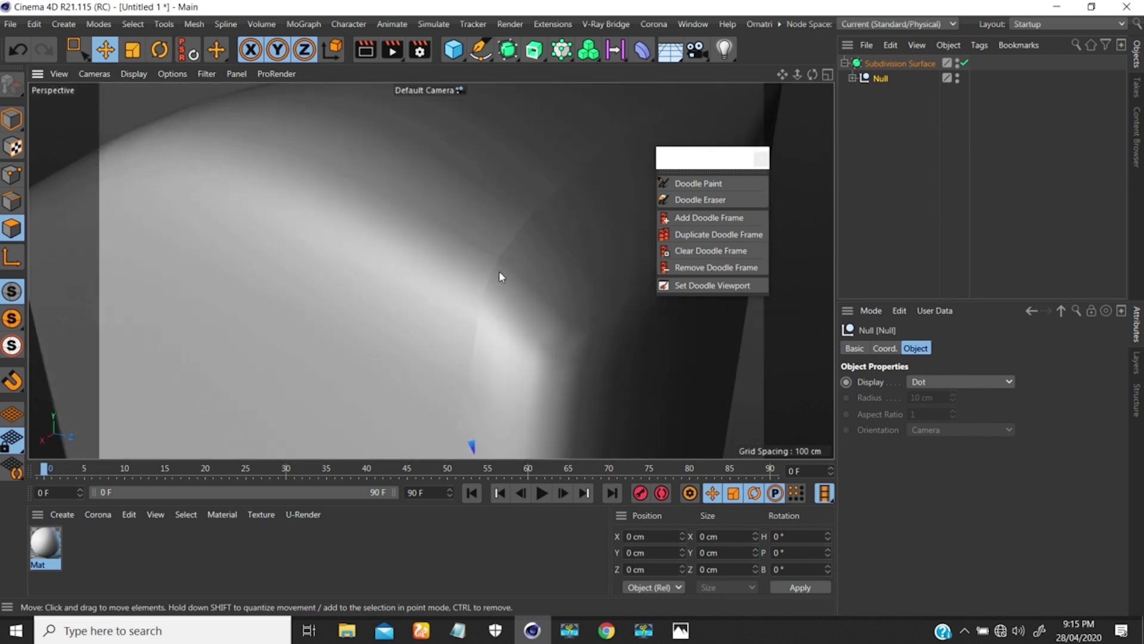
- Check the phone's side in the Samsung Galaxy s20 01.png reference in Photos and expand the null holding Body and Side Cover
left_click(681, 630)
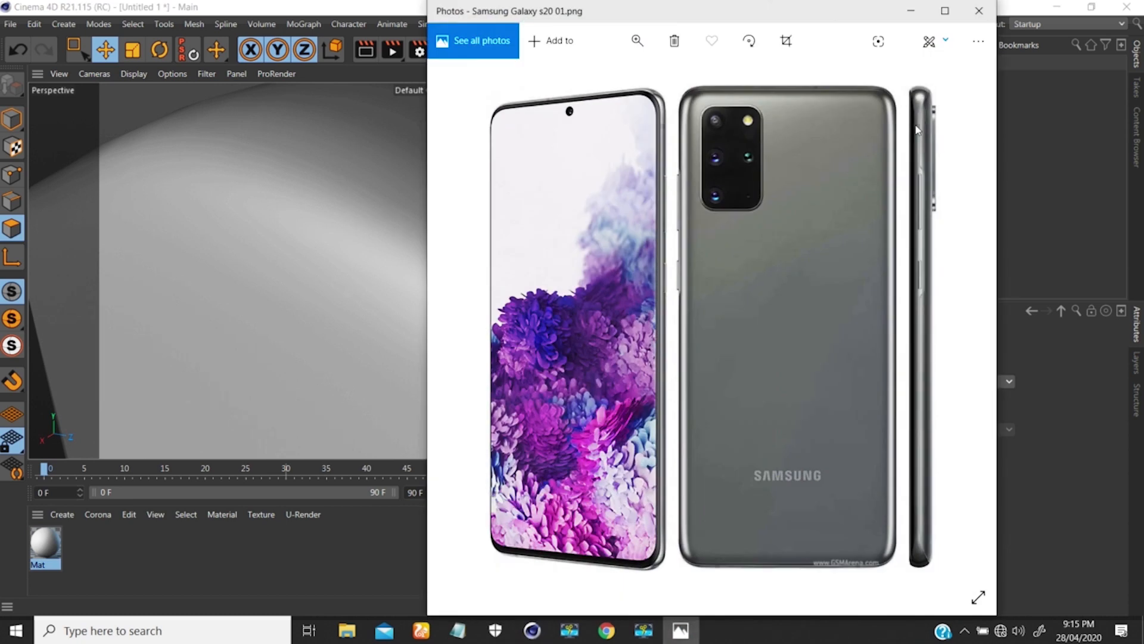
left_click(920, 17)
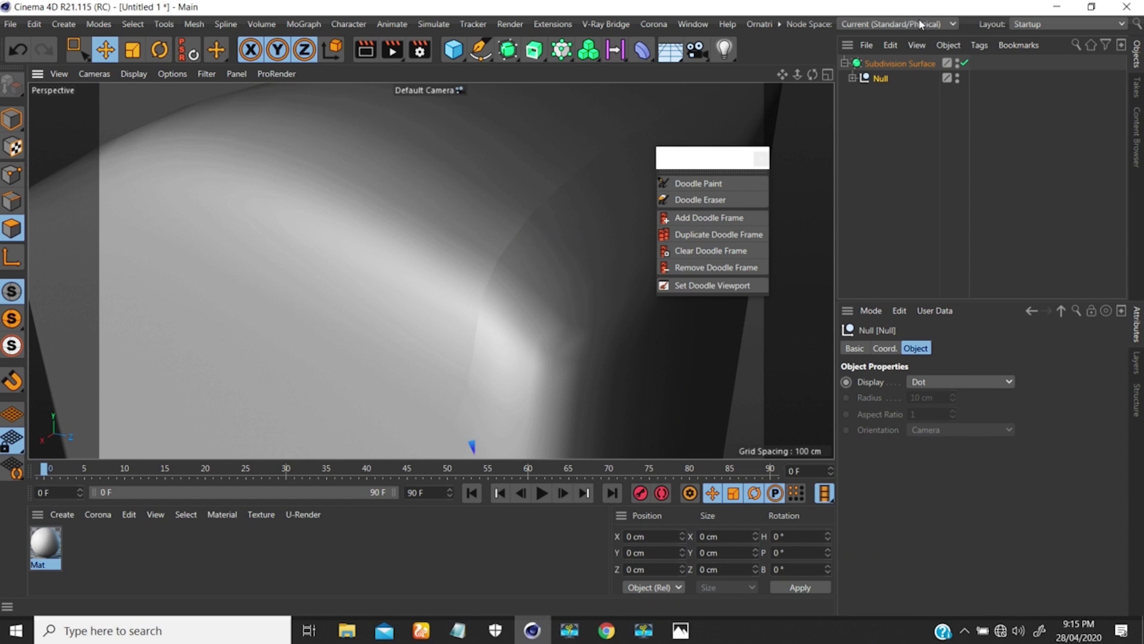
left_click(852, 78)
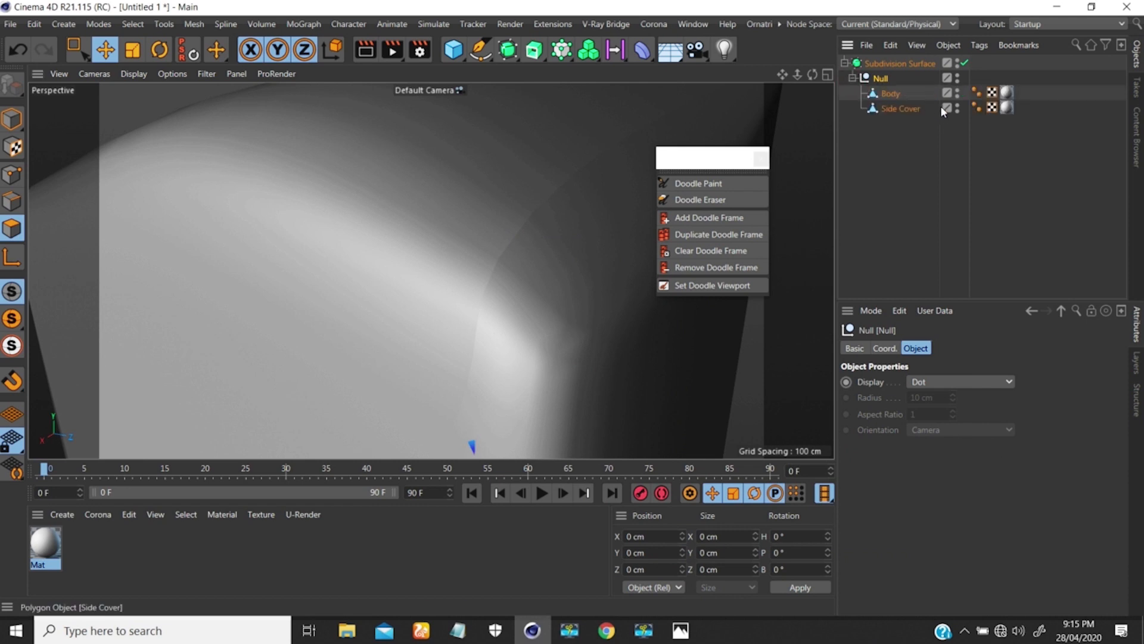
- Hide Side Cover in the editor and examine the open gap left in the Body
left_click(956, 106)
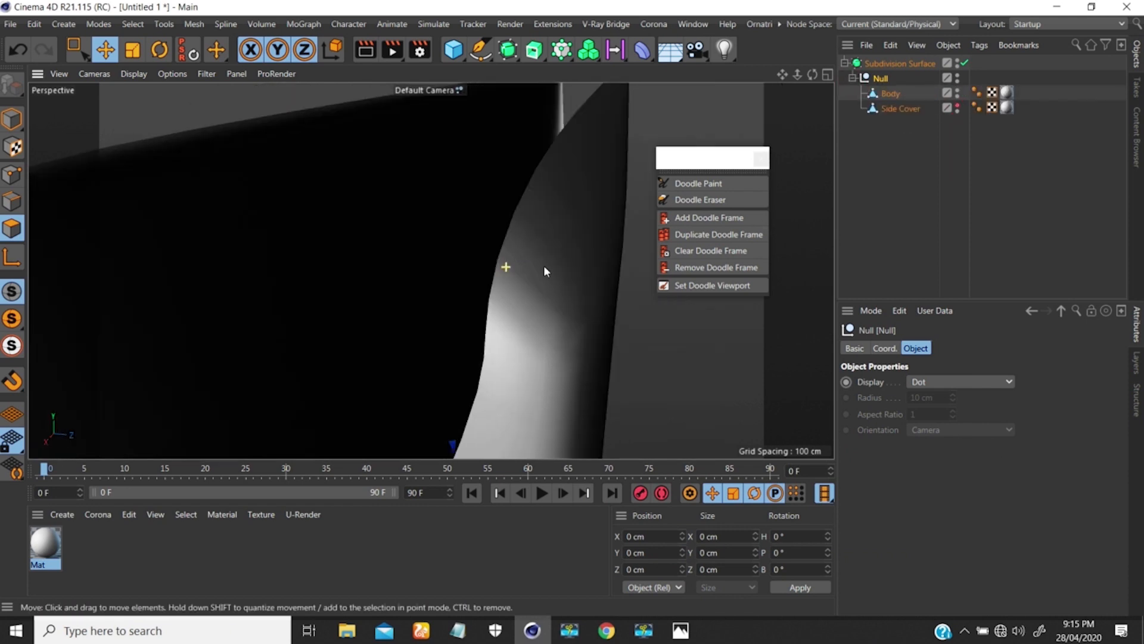
scroll(513, 247, "down", 3)
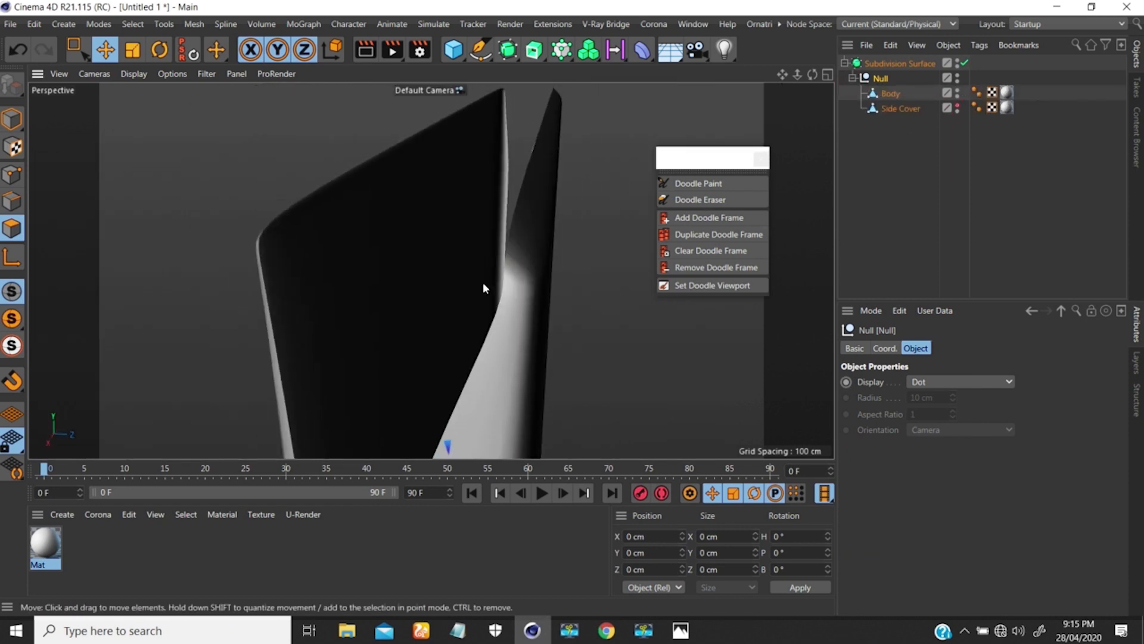
left_click_drag(493, 281, 543, 244, "alt")
scroll(520, 255, "down", 3)
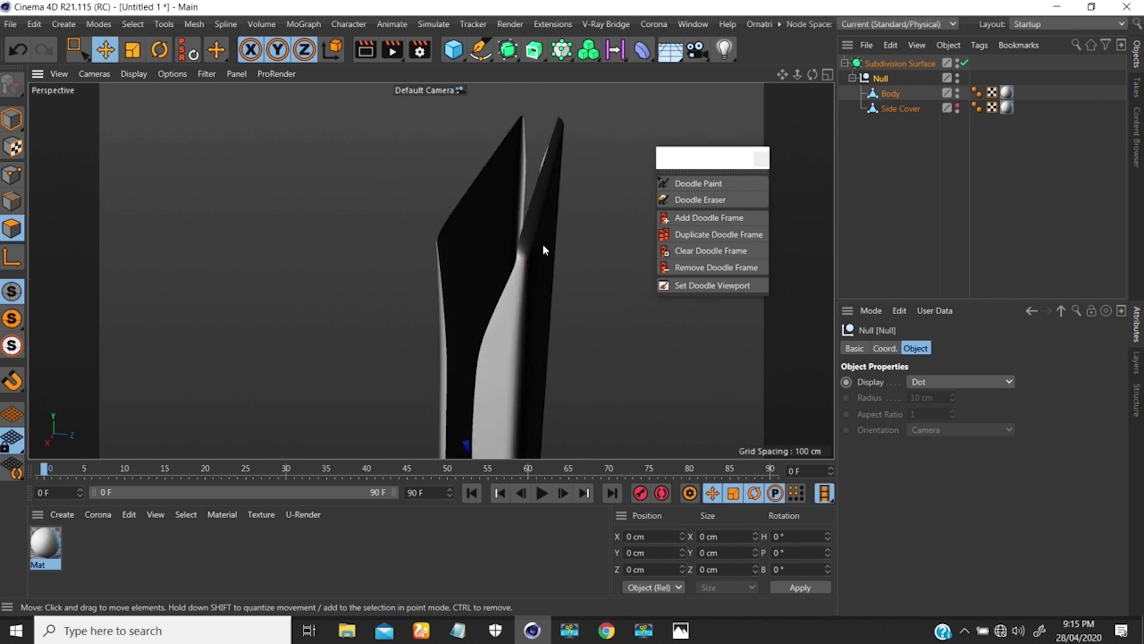
- Select Body, turn off the Subdivision Surface and switch to editing edges, with the open rims at the lower end in view
left_click(894, 94)
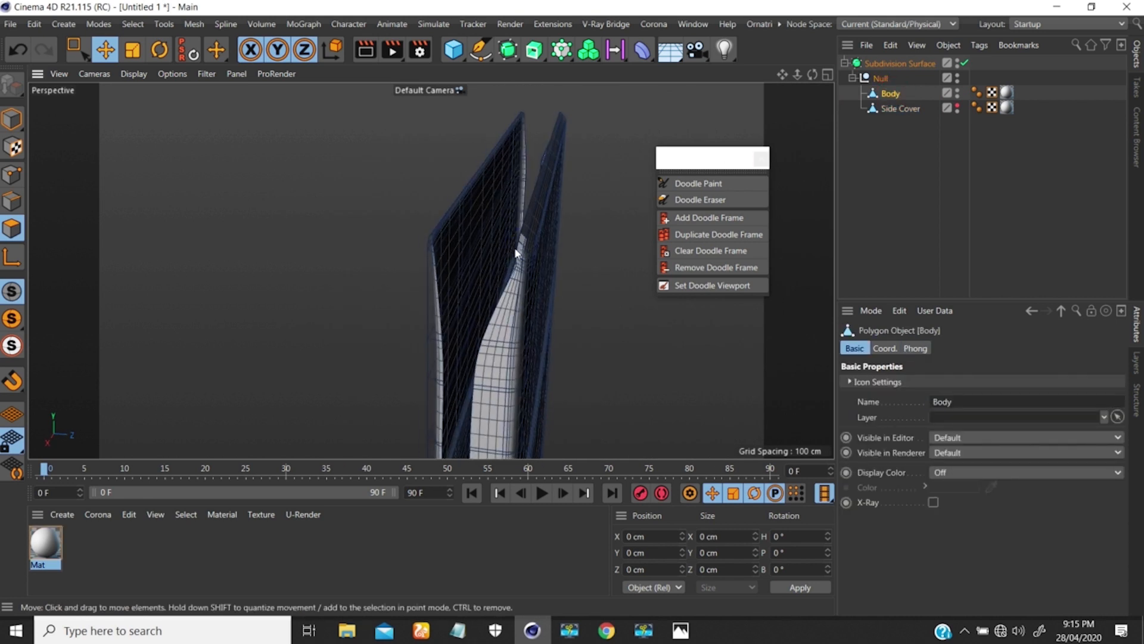
key("q")
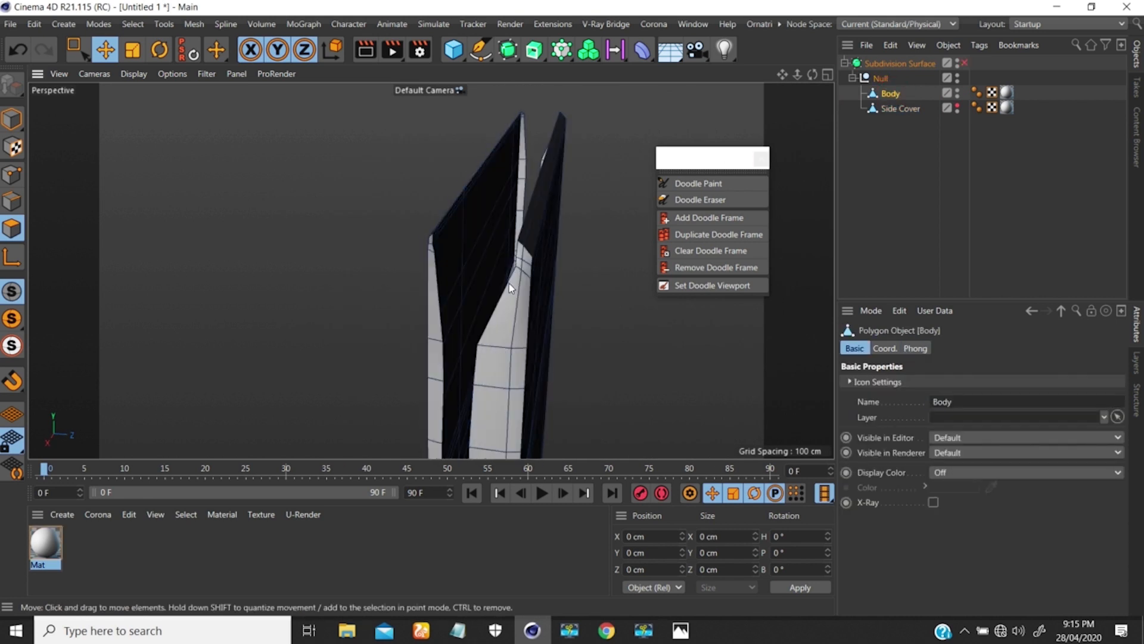
left_click(18, 200)
left_click_drag(504, 298, 435, 323, "alt")
scroll(417, 358, "down", 5)
left_click_drag(406, 381, 493, 365, "alt")
scroll(493, 366, "up", 6)
left_click_drag(467, 226, 448, 224, "alt")
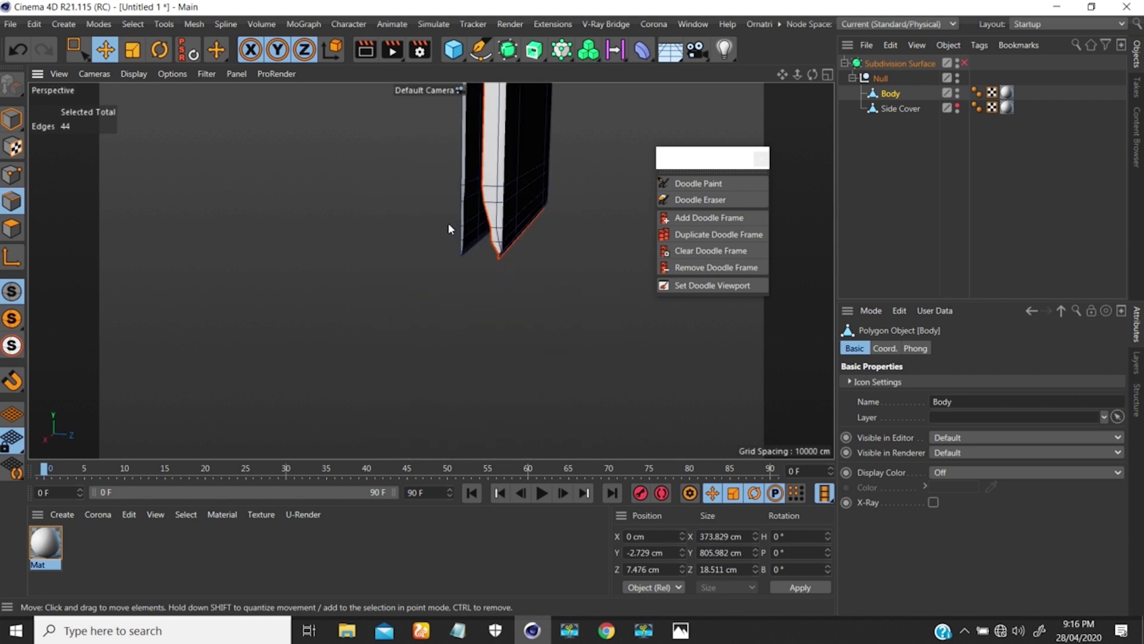
- Add the Body's second open rim to the edge selection with Loop Selection so both gap borders are selected
scroll(465, 203, "up", 3)
key("u")
key("l")
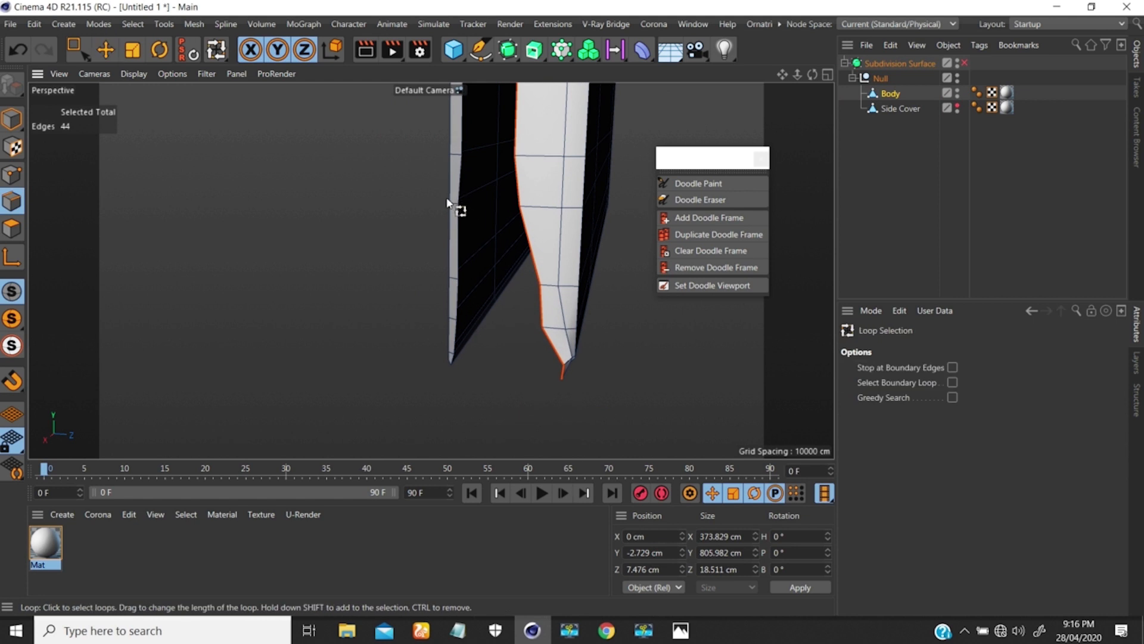
left_click(462, 189, "shift")
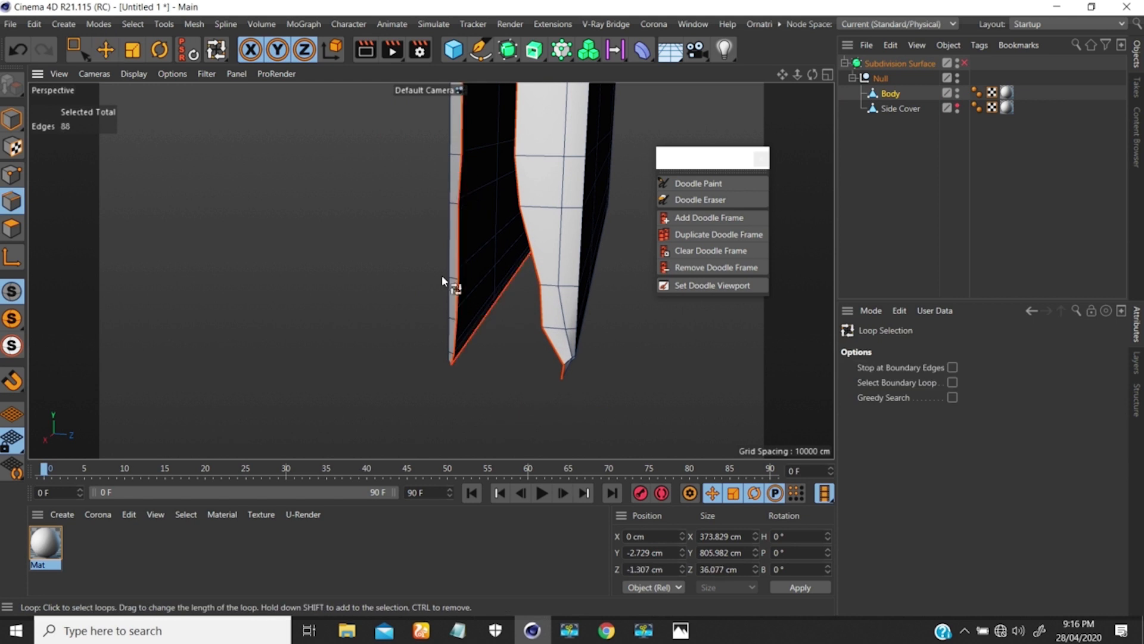
left_click_drag(446, 241, 484, 309, "alt")
left_click(485, 306, "shift")
- Try to extrude the selected rim edges 1.32 cm at a 90° edge angle and undo it
key("d")
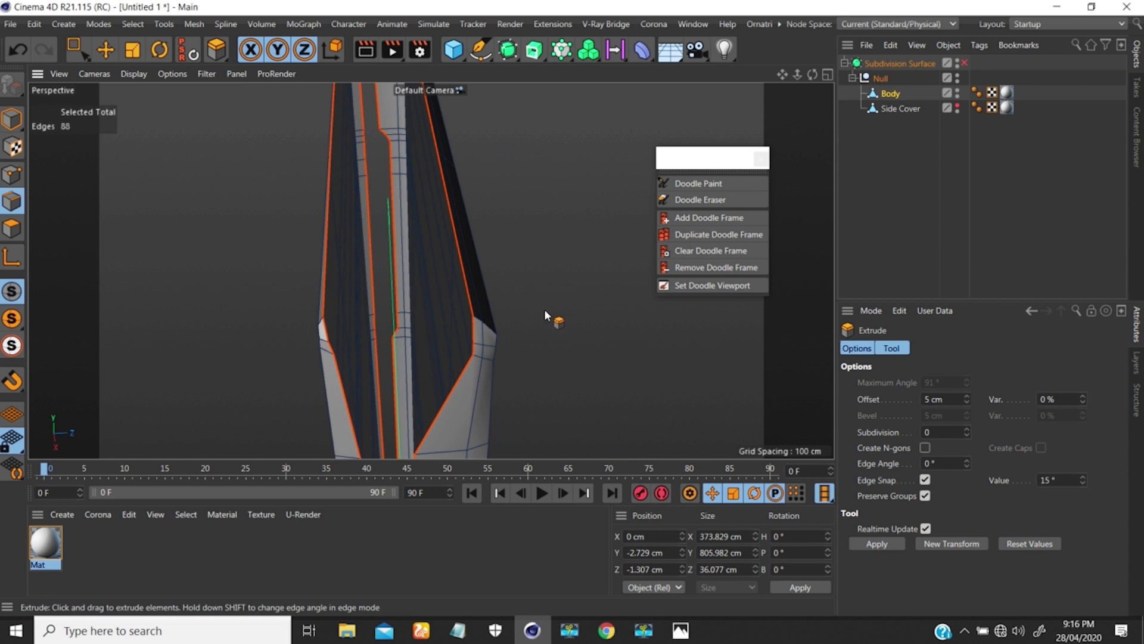
left_click_drag(545, 309, 695, 296)
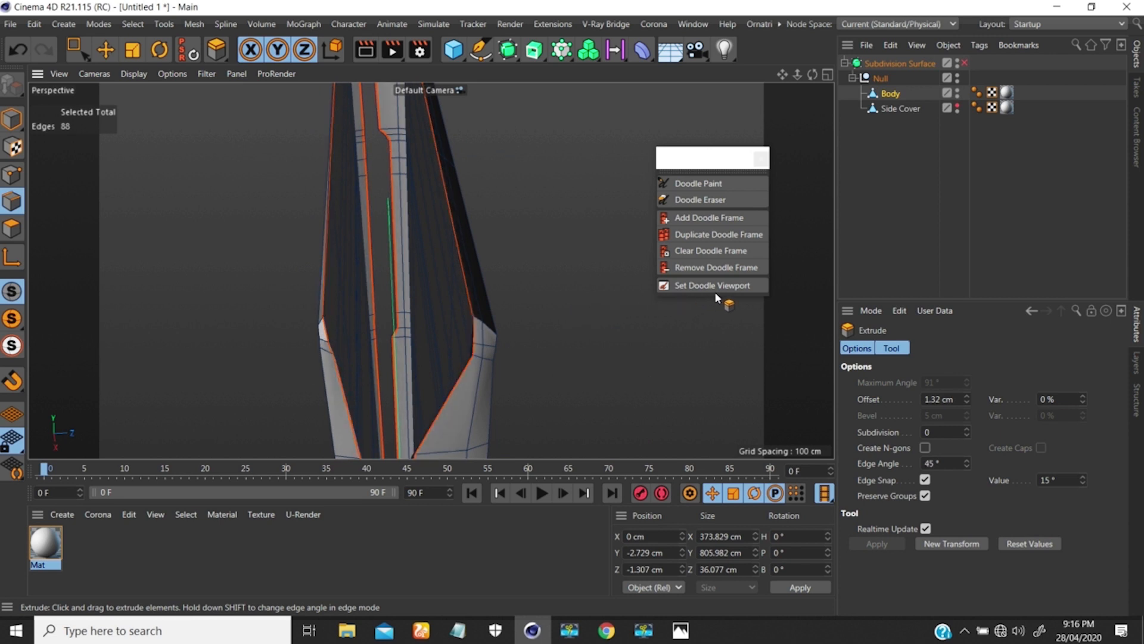
mouse_move(730, 288)
left_mouse_down("shift")
mouse_move(762, 322)
mouse_move(718, 320)
mouse_move(912, 468)
mouse_move(931, 466)
mouse_move(747, 354)
mouse_move(635, 308)
mouse_move(862, 328)
left_mouse_up("shift")
key("ctrl+z")
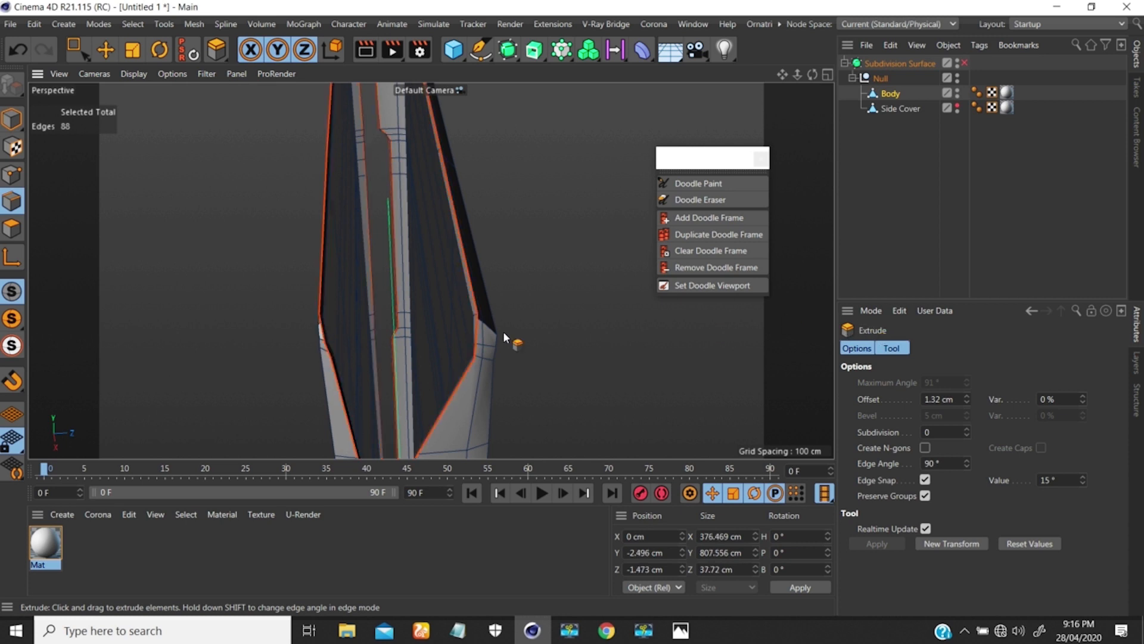
- Extrude the Body's selected rim edges by -1.12 cm at a 150° edge angle
left_click_drag(453, 348, 515, 343, "alt")
left_click_drag(586, 275, 651, 247, "alt")
left_click_drag(589, 297, 407, 256, "alt")
left_click_drag(278, 215, 348, 185, "alt")
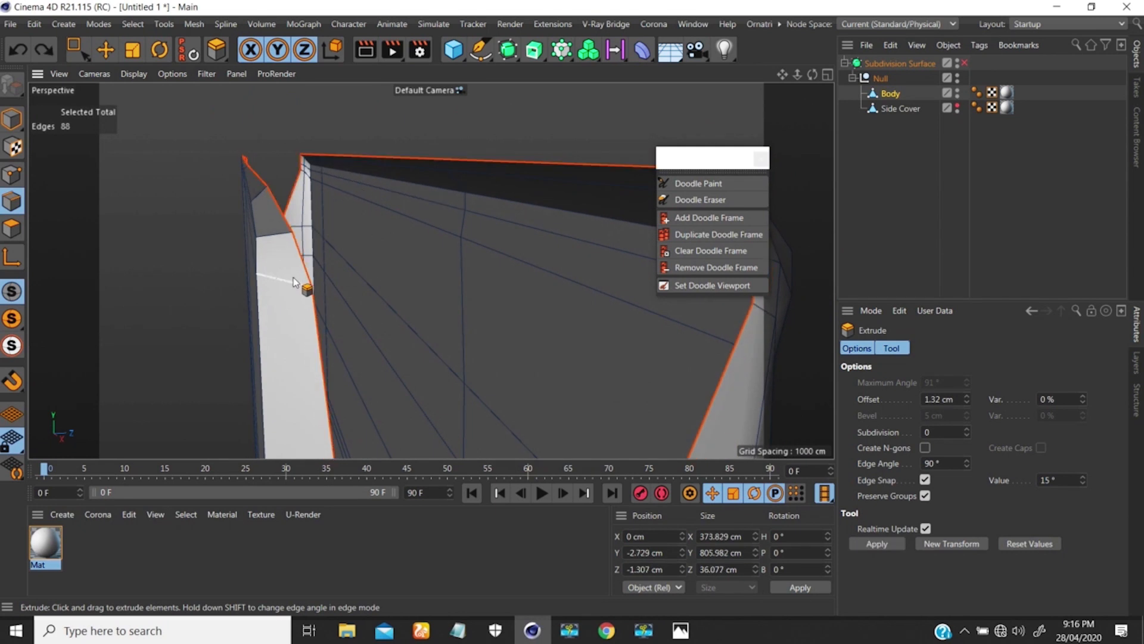
left_click_drag(333, 293, 457, 260, "alt")
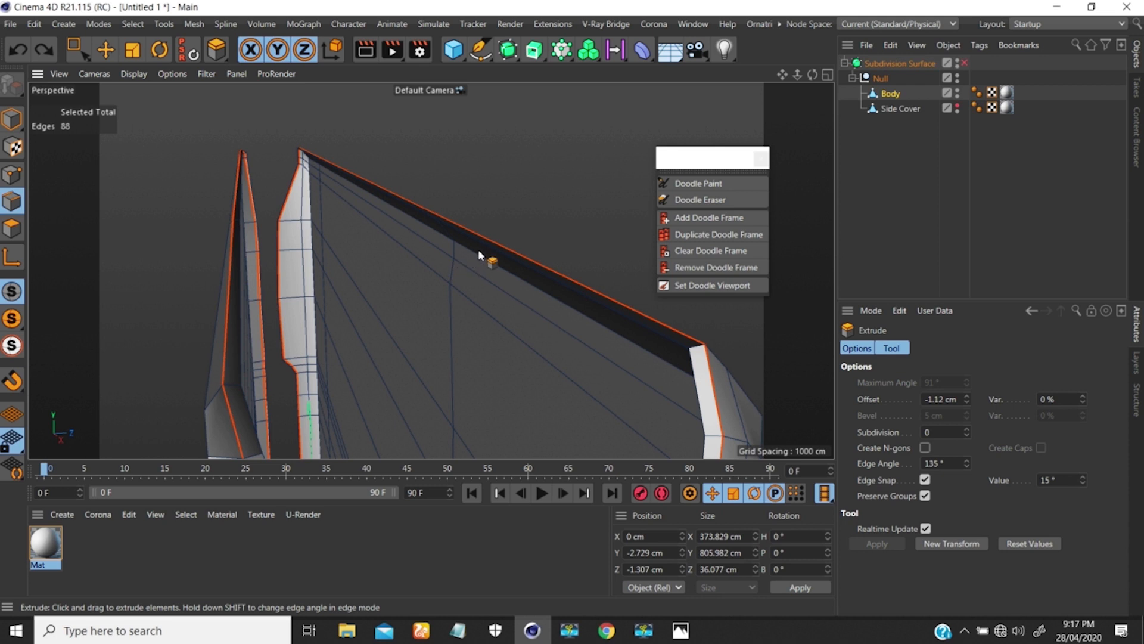
left_click_drag(479, 251, 513, 238, "shift")
scroll(360, 336, "down", 3)
mouse_move(360, 336)
left_mouse_down("alt")
mouse_move(373, 358)
mouse_move(352, 335)
left_mouse_up("alt")
left_click_drag(301, 289, 311, 322, "alt")
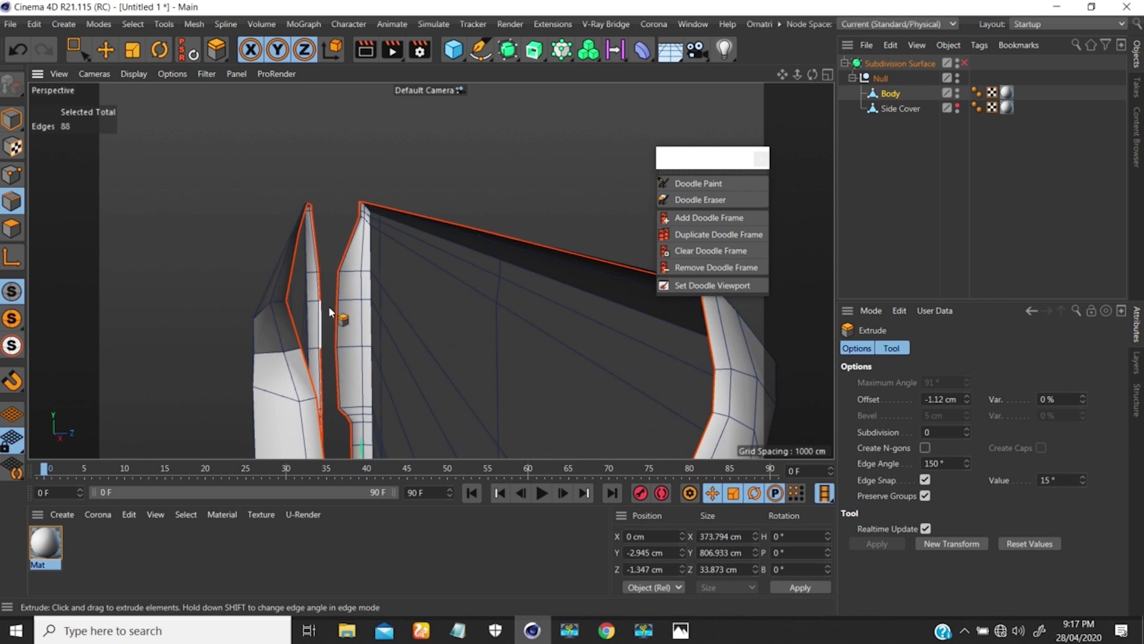
- Turn the Subdivision Surface back on, clear the object selection and make Side Cover visible again in the editor
key("q")
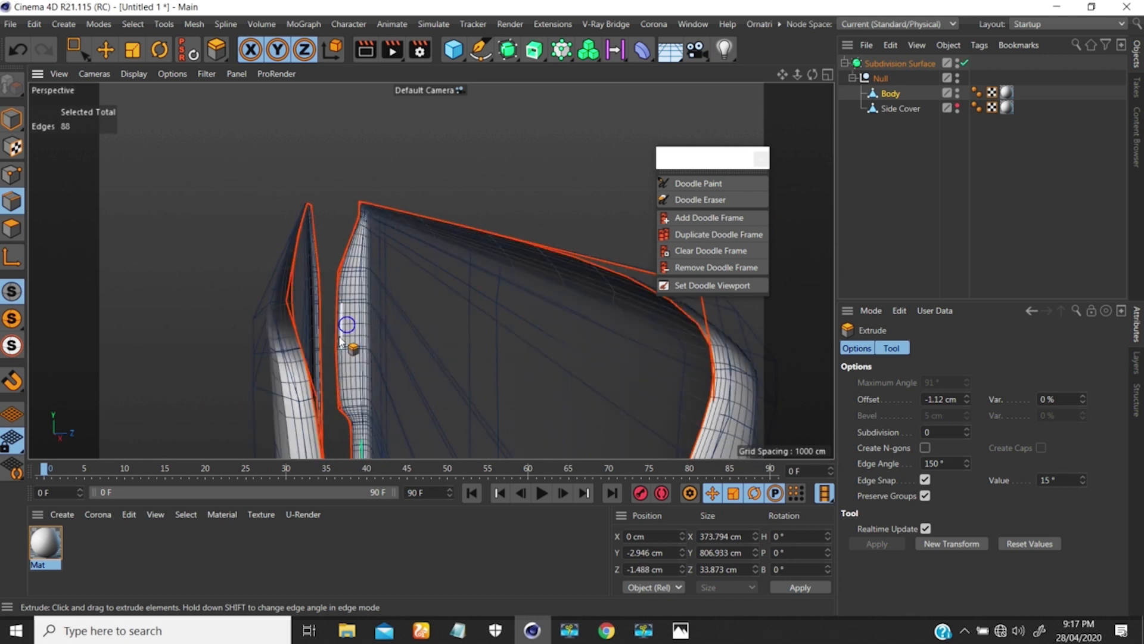
scroll(339, 338, "down", 4)
left_click(869, 217)
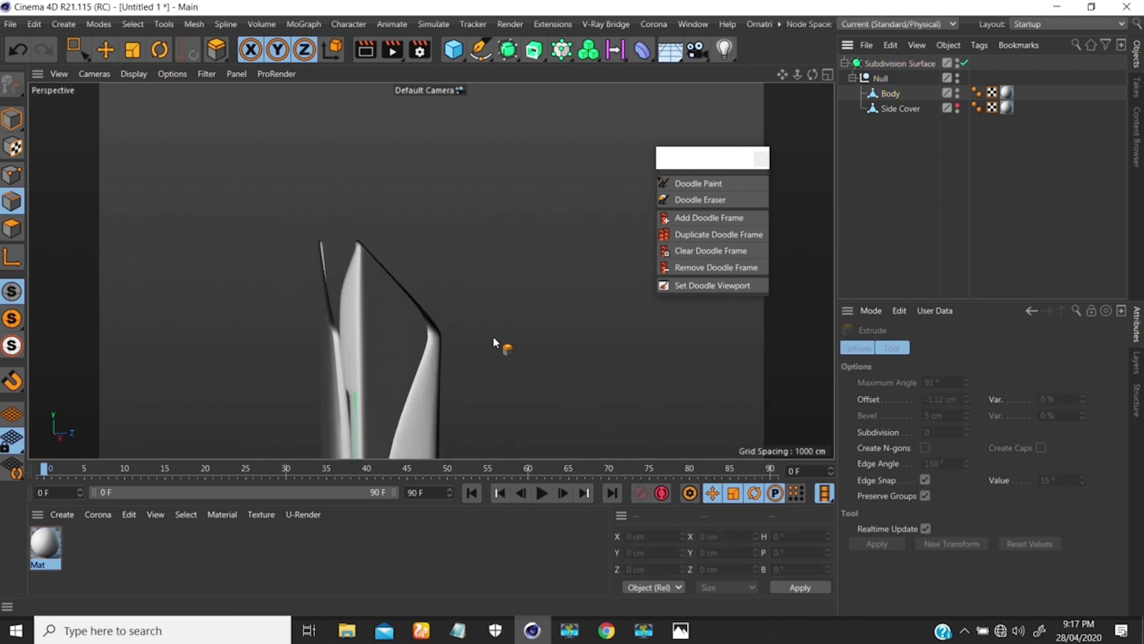
left_click_drag(494, 342, 453, 349, "alt")
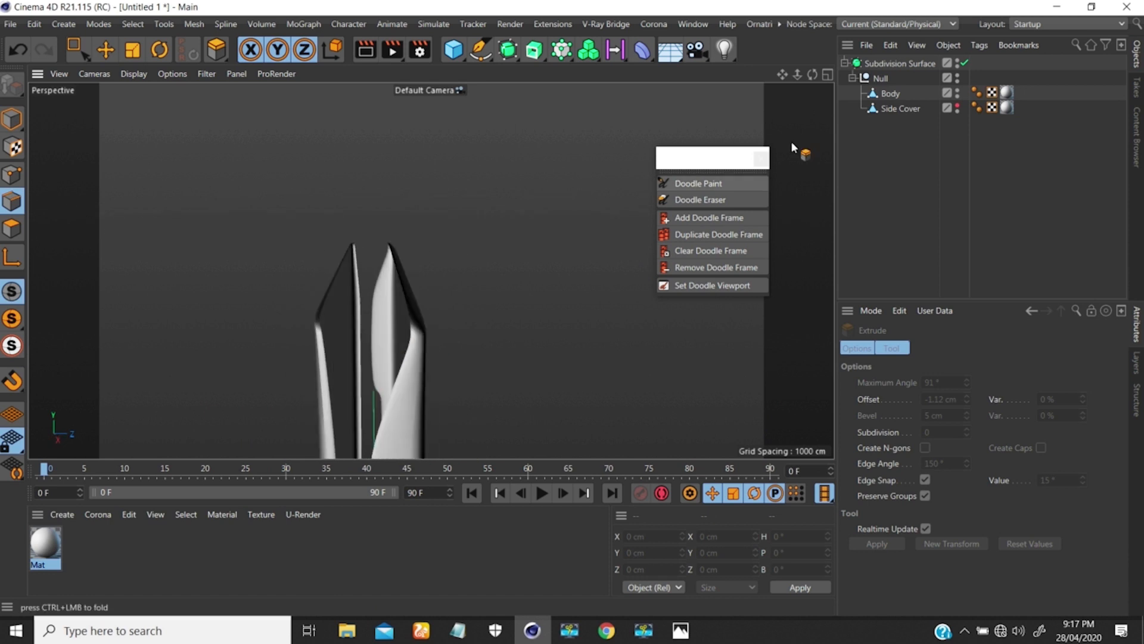
left_click(958, 105, "alt")
right_click_drag(366, 327, 466, 304, "alt")
left_click_drag(451, 327, 647, 160, "alt")
- Extrude all of Side Cover's polygons by 2.38 cm with smoothing off, and turn the Subdivision Surface back on
left_click(901, 108)
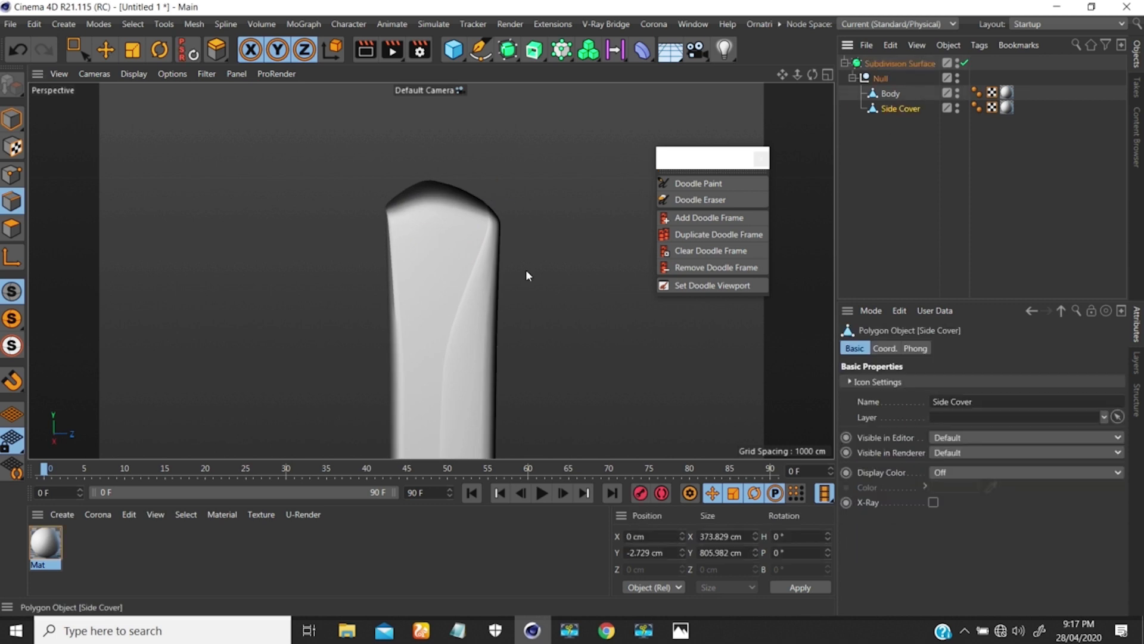
left_click_drag(454, 255, 453, 286, "alt")
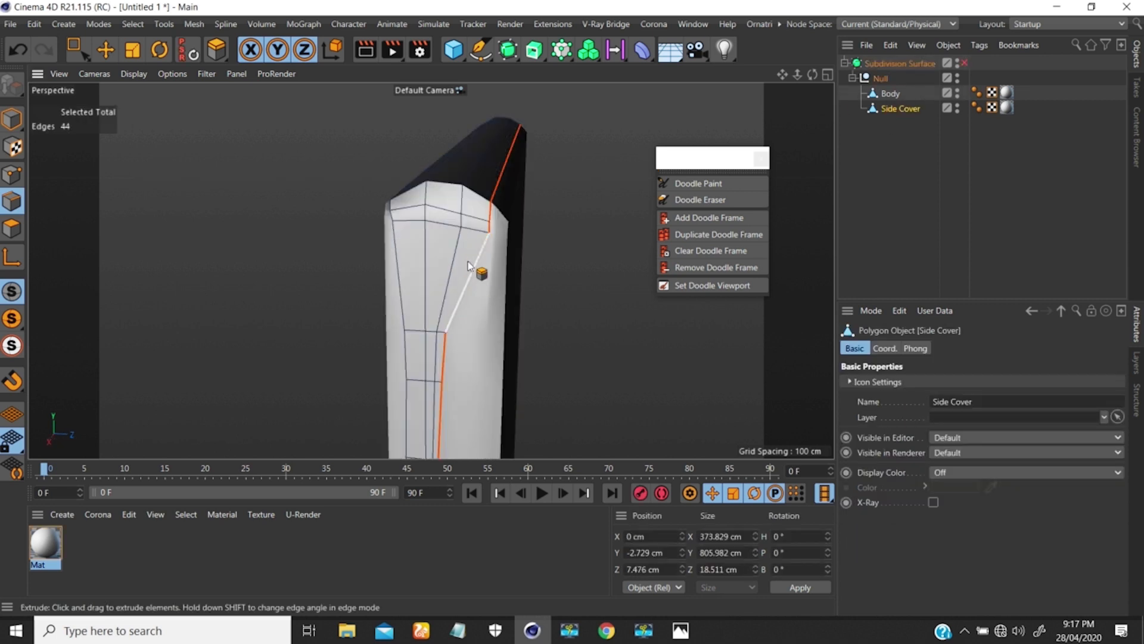
left_click(12, 229)
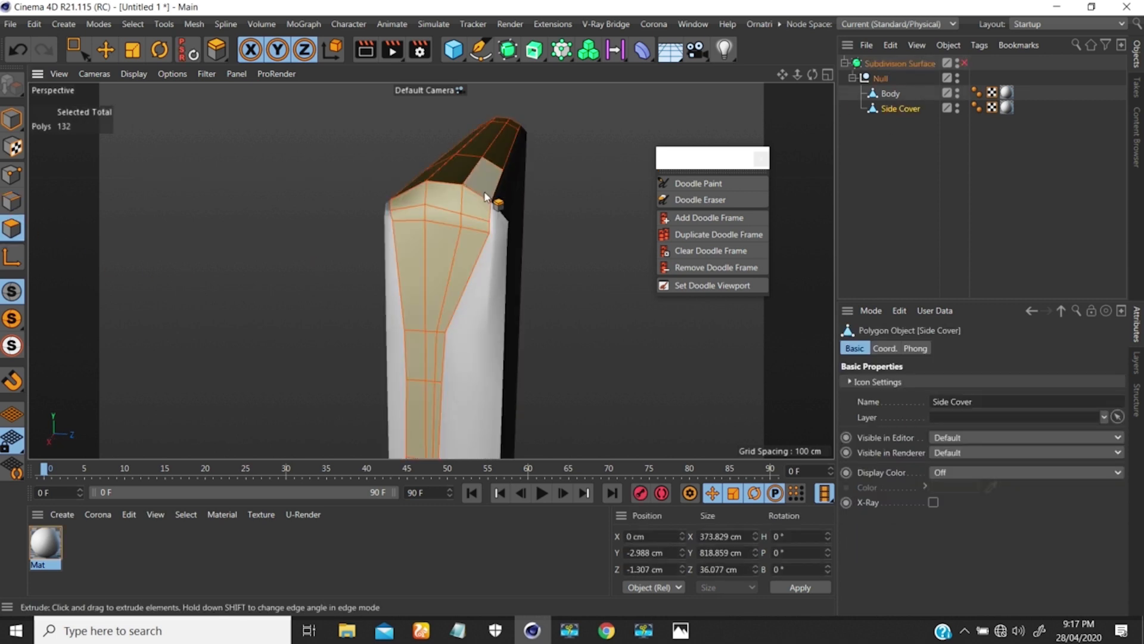
left_click_drag(467, 272, 434, 262, "alt")
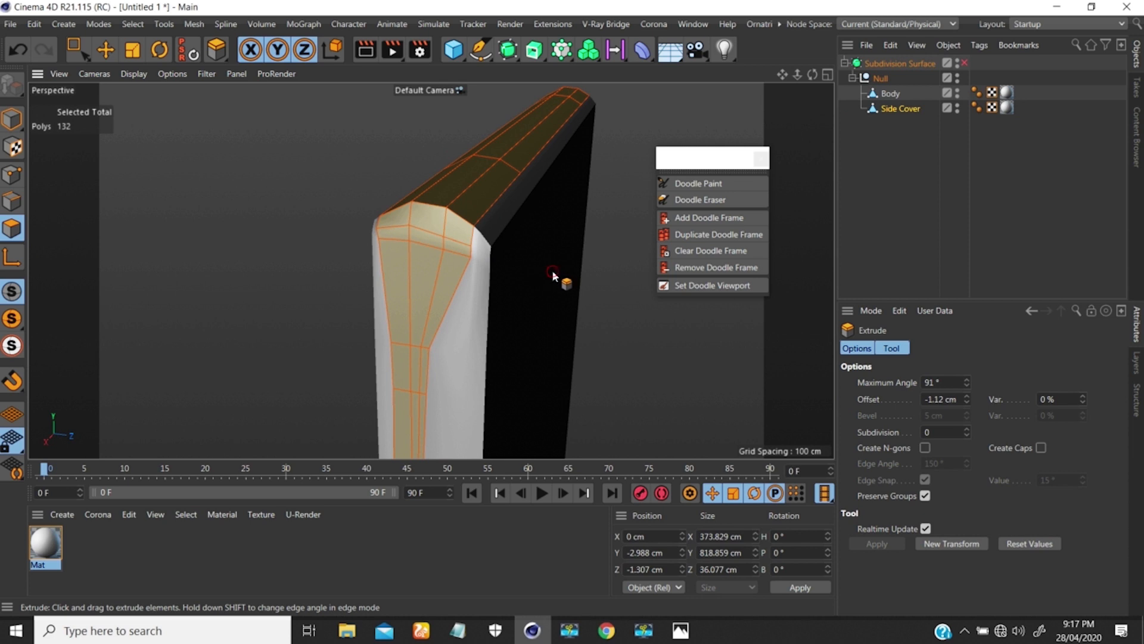
mouse_move(560, 263)
left_mouse_down()
mouse_move(591, 234)
mouse_move(570, 261)
left_mouse_up()
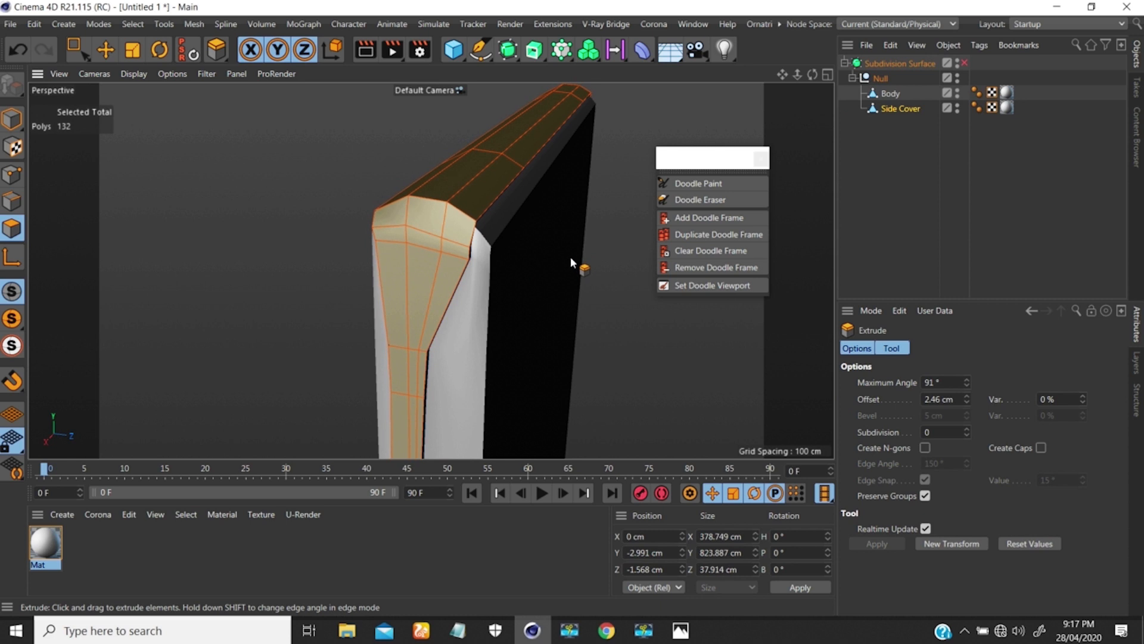
key("q")
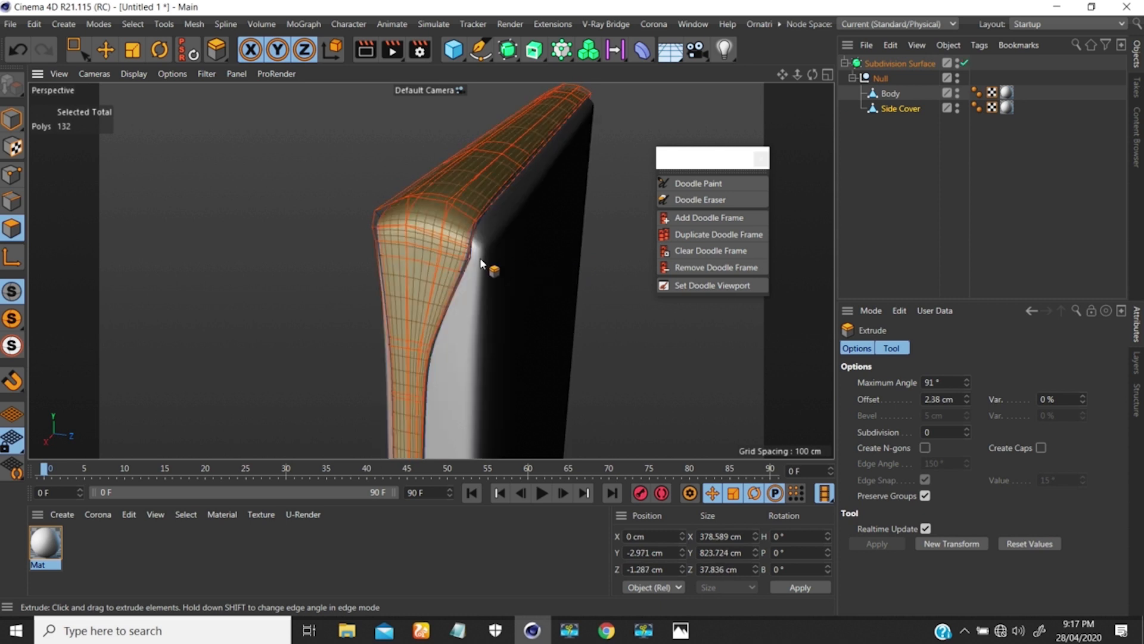
left_click(880, 210)
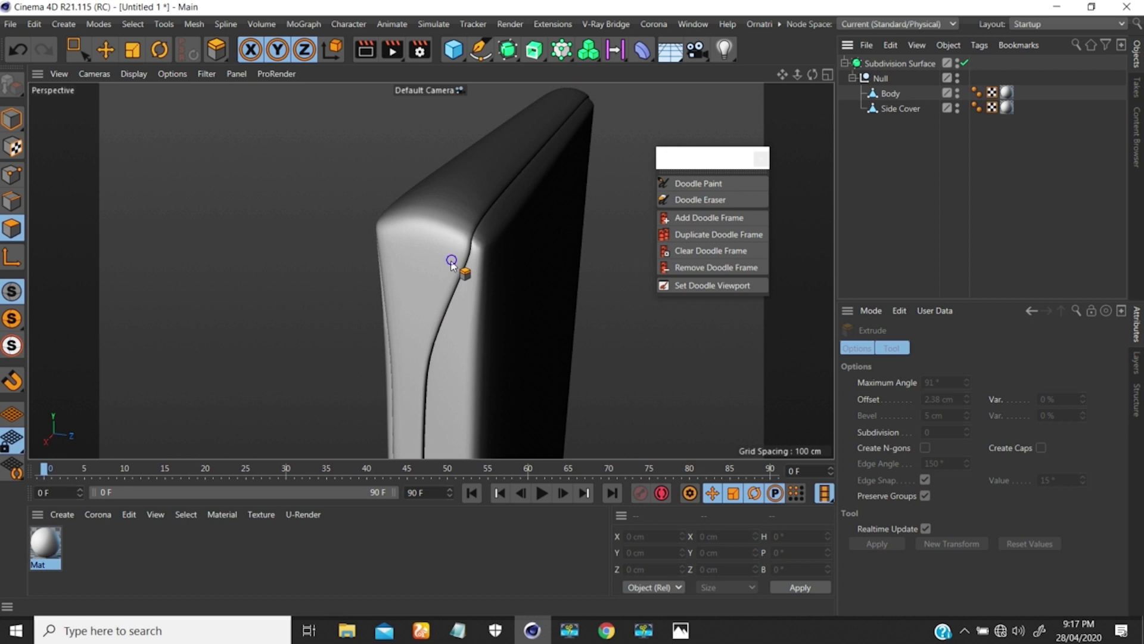
- Examine the seam between Side Cover and Body along the phone's side and around its upper and lower corners
right_click_drag(451, 261, 411, 337, "alt")
left_click_drag(417, 327, 430, 198, "alt")
left_click_drag(438, 280, 508, 346, "alt")
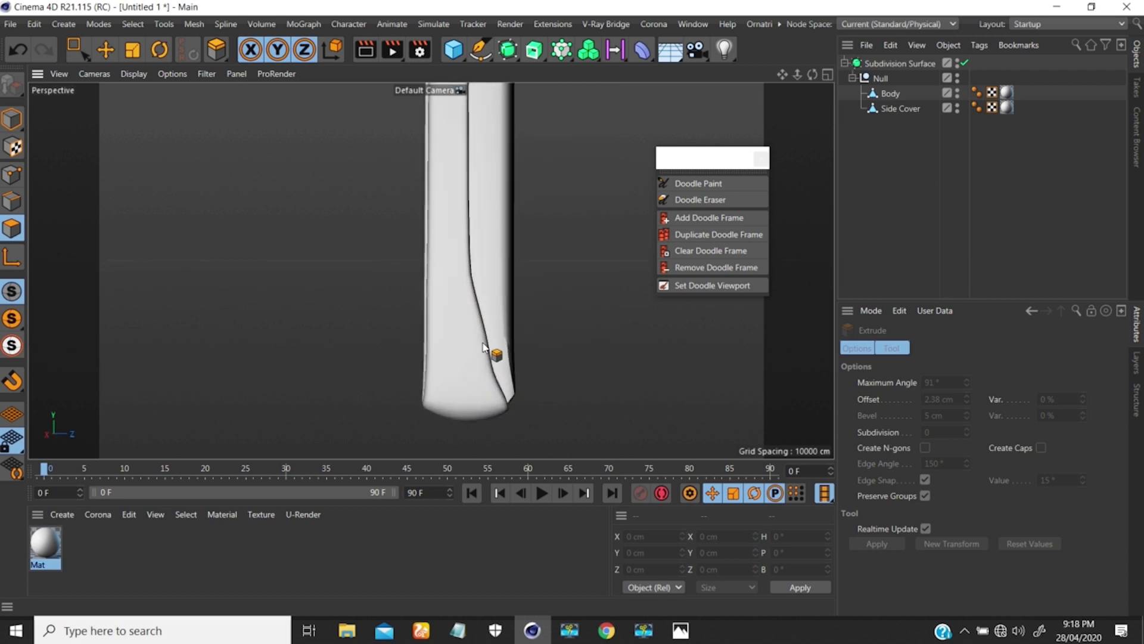
right_click_drag(477, 319, 429, 397, "alt")
middle_click_drag(447, 320, 440, 370, "alt")
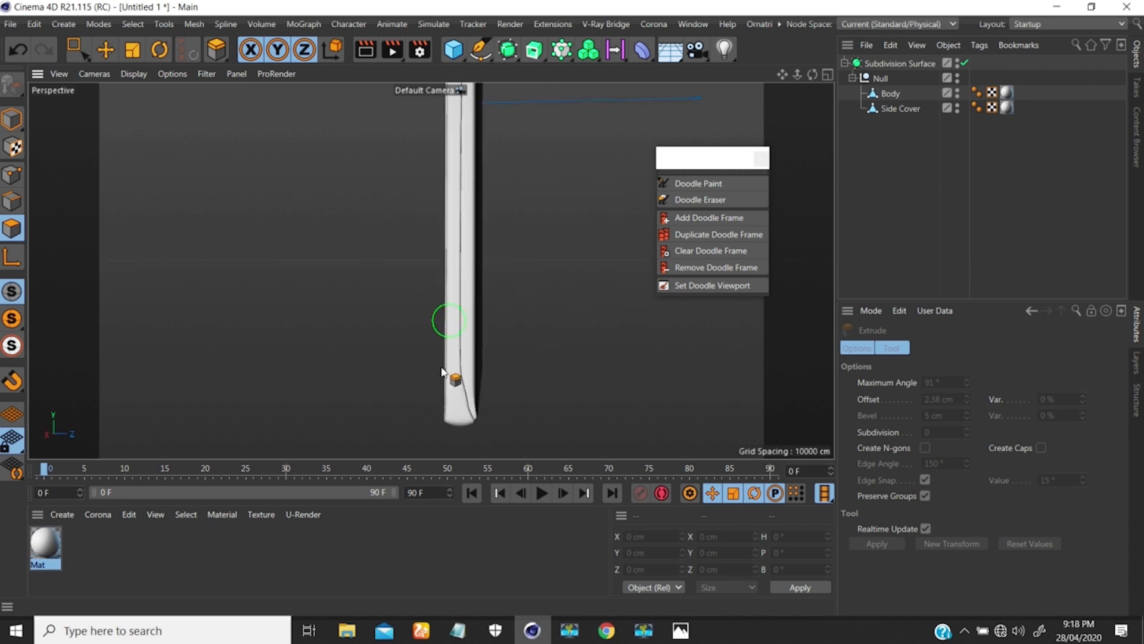
right_click_drag(458, 307, 413, 396, "alt")
middle_click_drag(460, 280, 420, 463, "alt")
right_click_drag(422, 242, 513, 135, "alt")
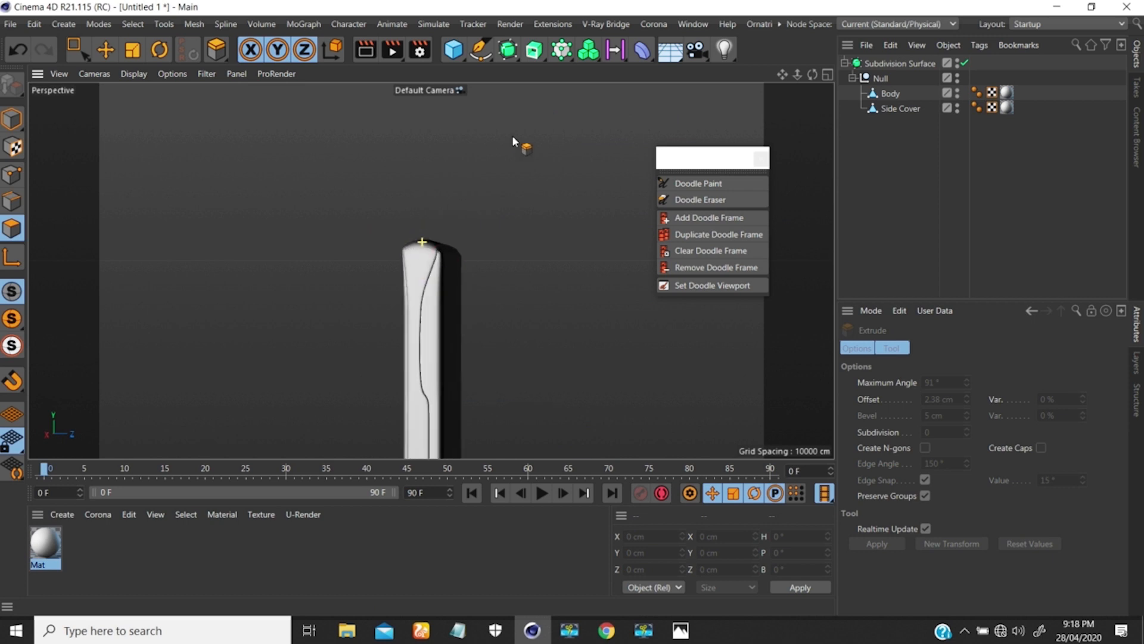
left_click_drag(441, 258, 413, 334, "alt")
right_click_drag(425, 266, 492, 188, "alt")
left_click_drag(413, 266, 596, 246, "alt")
right_click_drag(387, 259, 340, 311, "alt")
left_click_drag(425, 237, 406, 266, "alt")
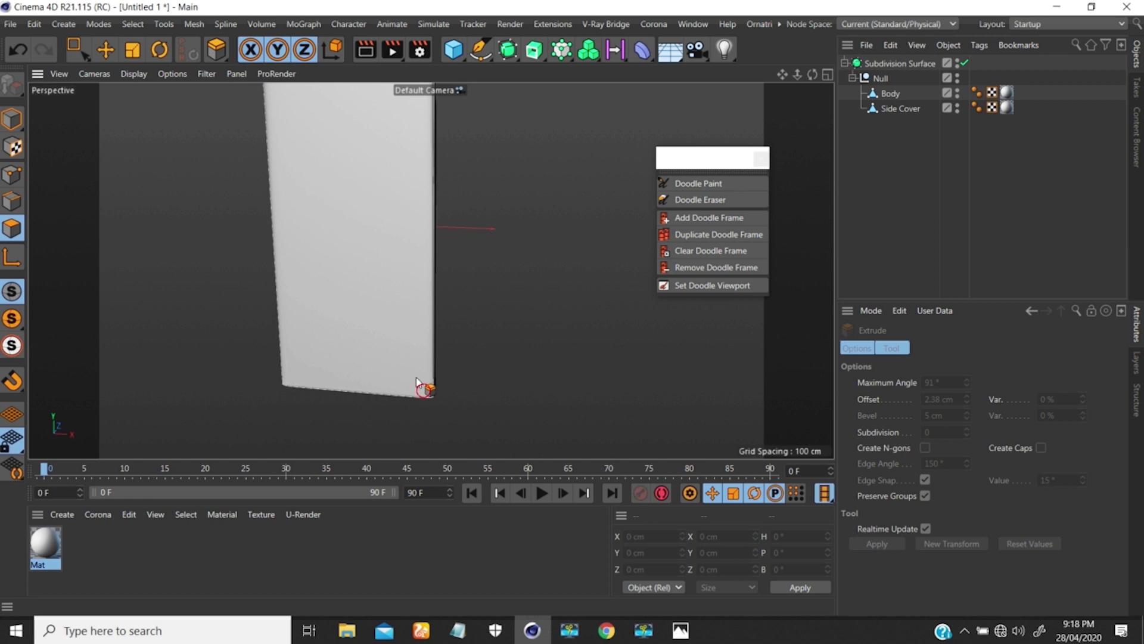
left_click_drag(411, 382, 406, 406, "alt")
right_click_drag(405, 402, 484, 311, "alt")
right_click_drag(499, 374, 521, 405, "alt")
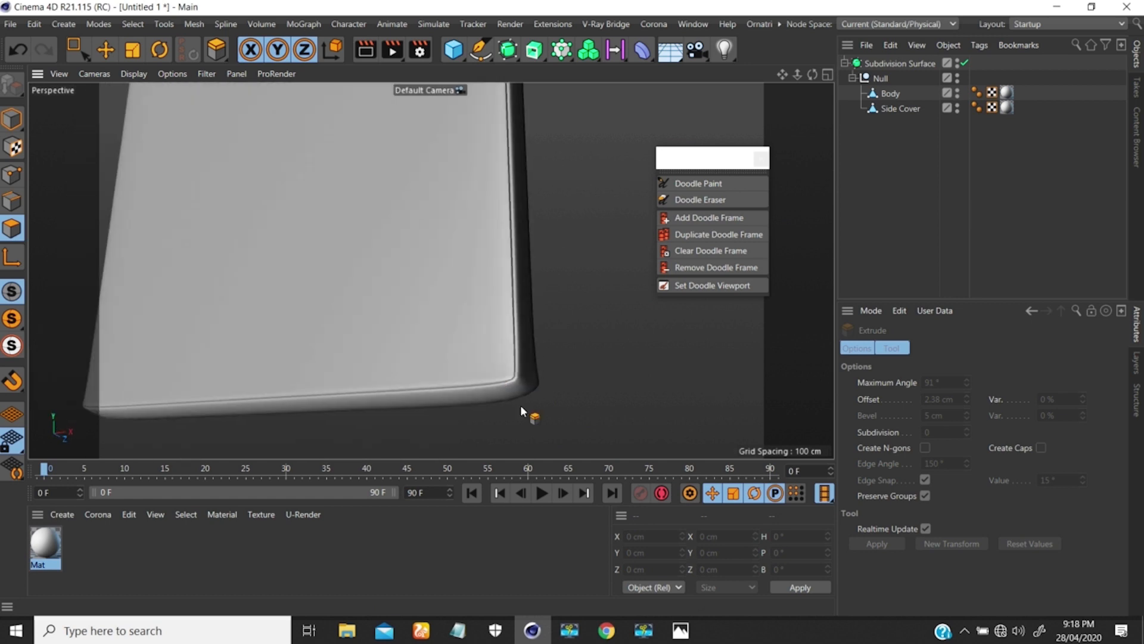
- Check the frame in the Samsung Galaxy s20 01.png reference in Photos and compare it with the model's lower side seam
left_click(681, 630)
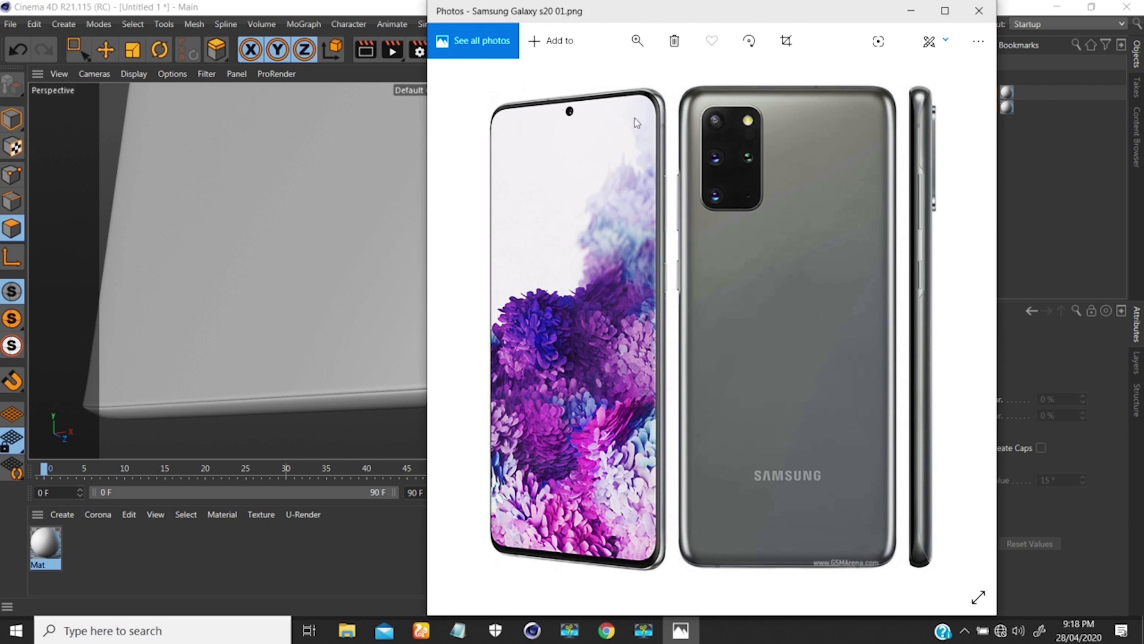
left_click(911, 11)
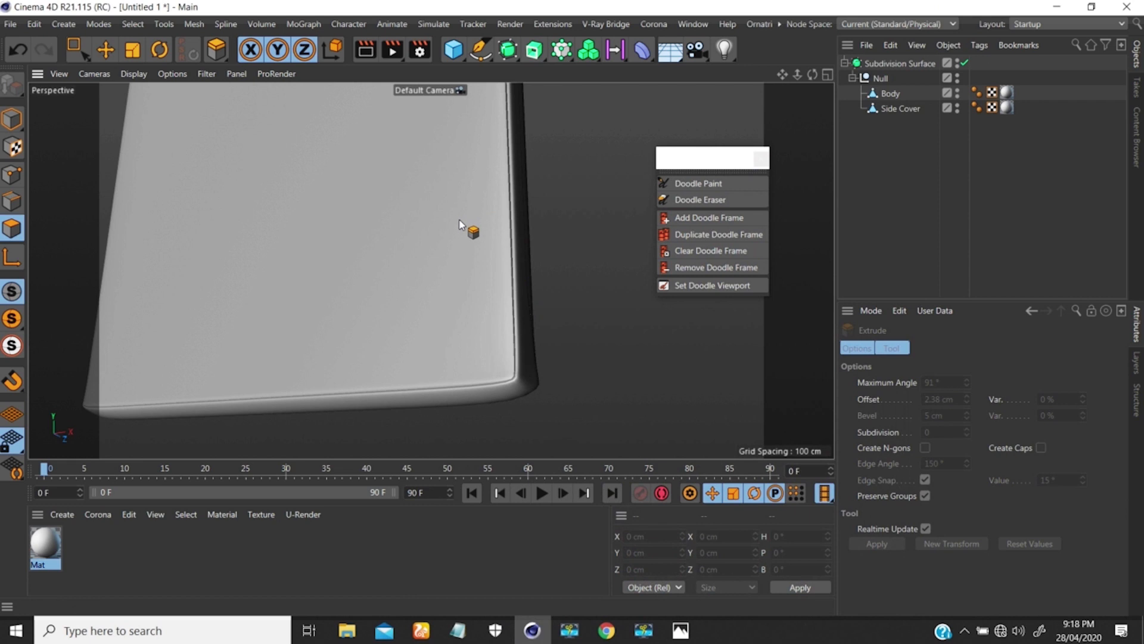
middle_click_drag(380, 369, 353, 456, "alt")
left_click_drag(415, 241, 331, 306, "alt")
right_click_drag(435, 353, 438, 263, "alt")
left_click_drag(423, 313, 448, 356, "alt")
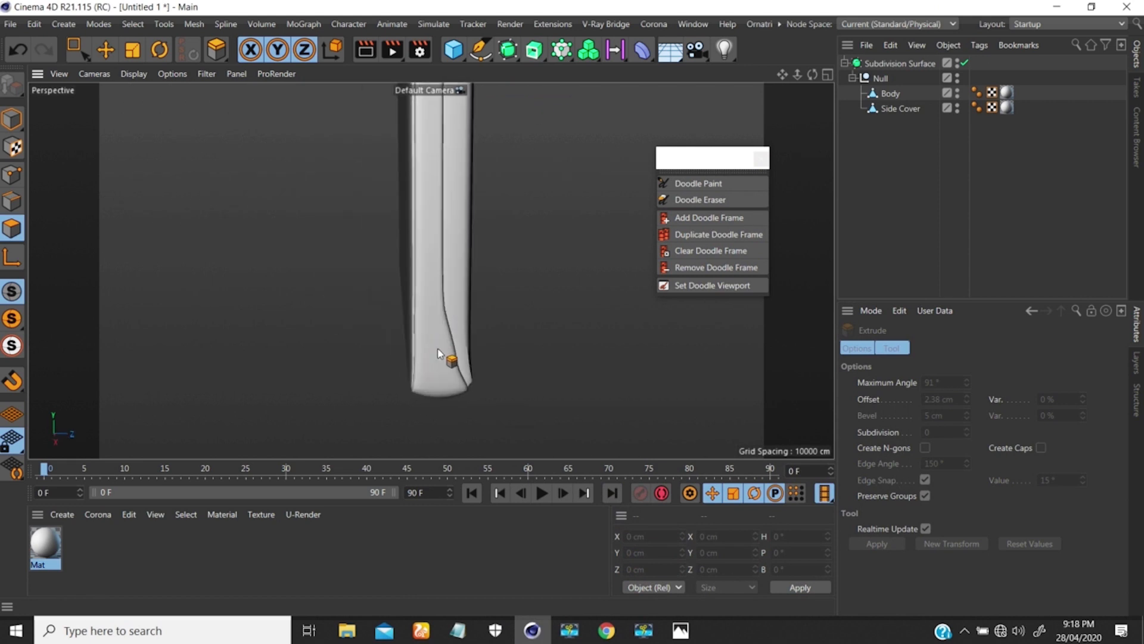
- Turn off the Subdivision Surface and set up Side Cover for rectangular point selection at the lower seam in the Right view
left_click(898, 109)
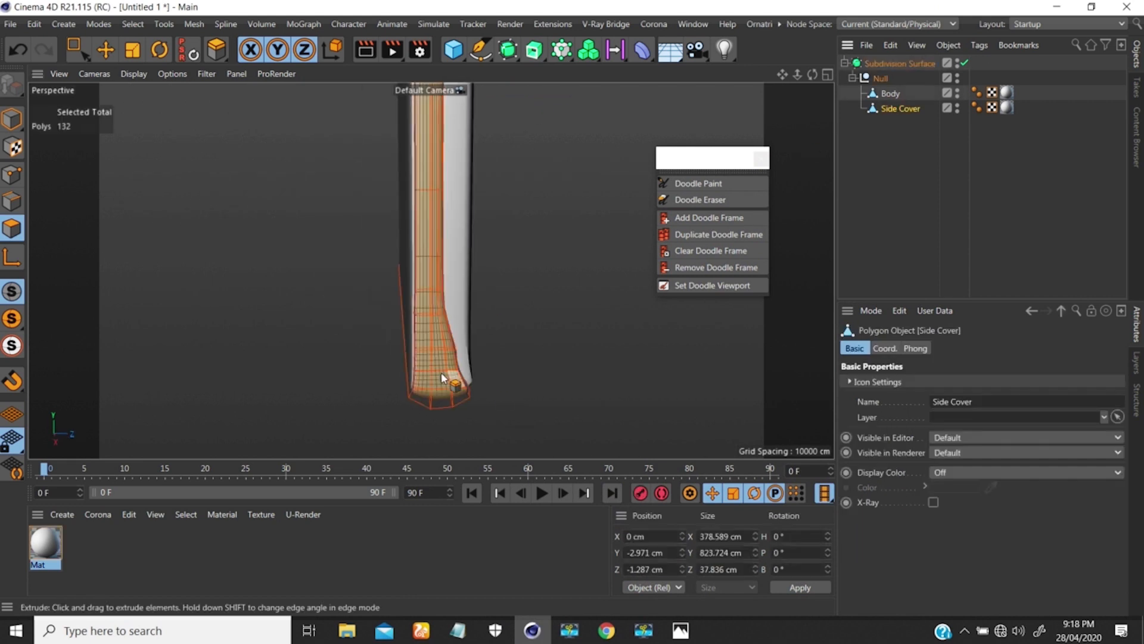
scroll(460, 327, "up", 5)
key("q")
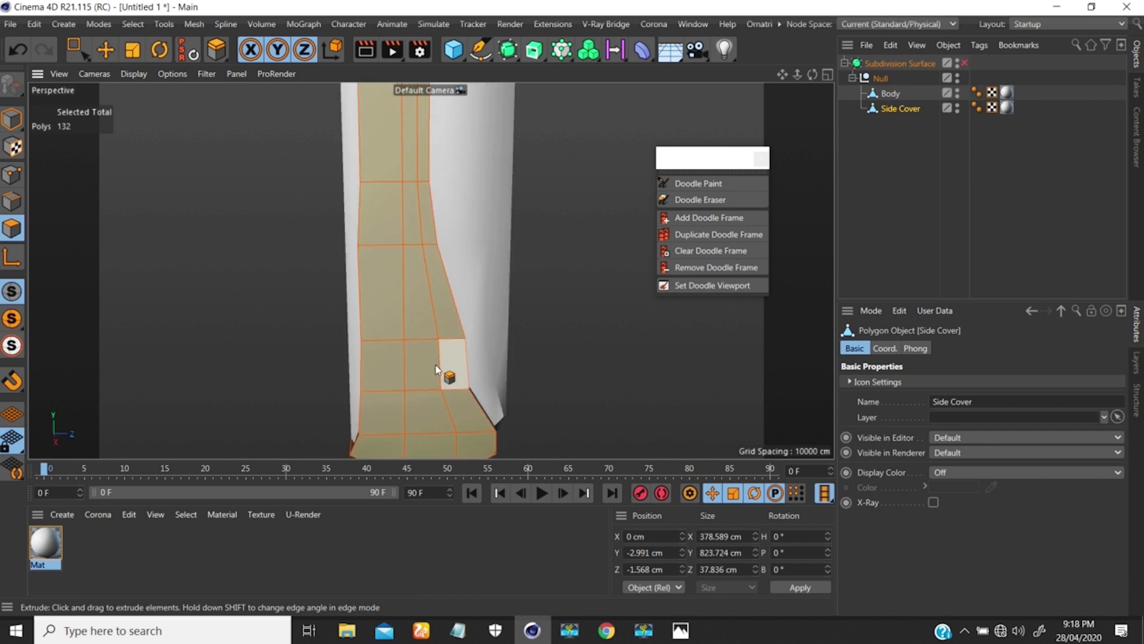
left_click(12, 175)
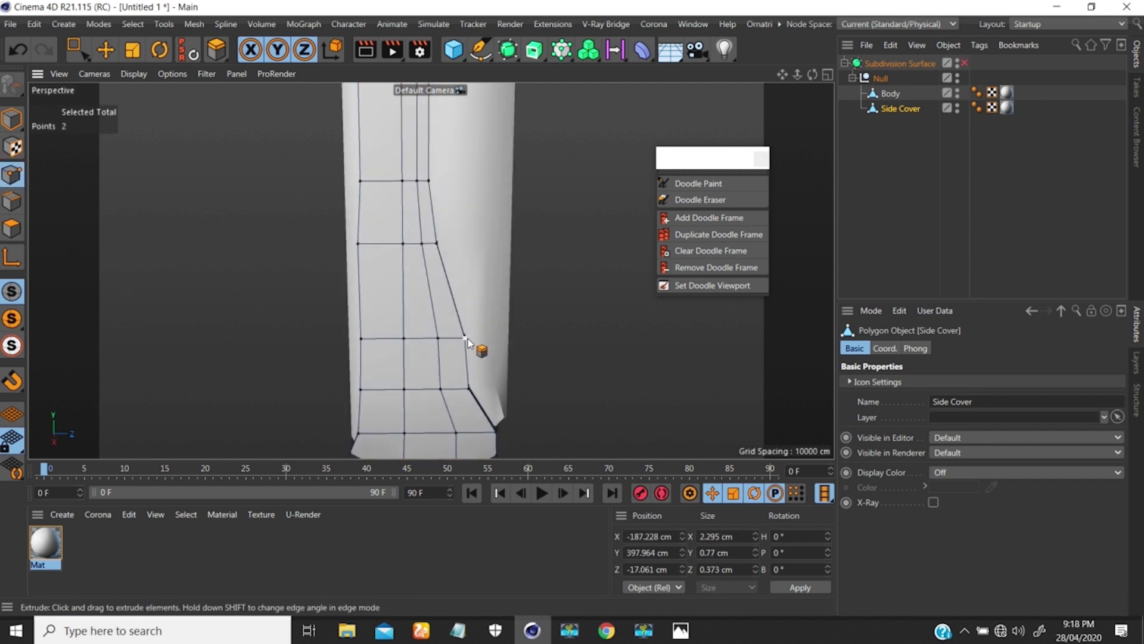
key("F3")
scroll(391, 366, "up", 10)
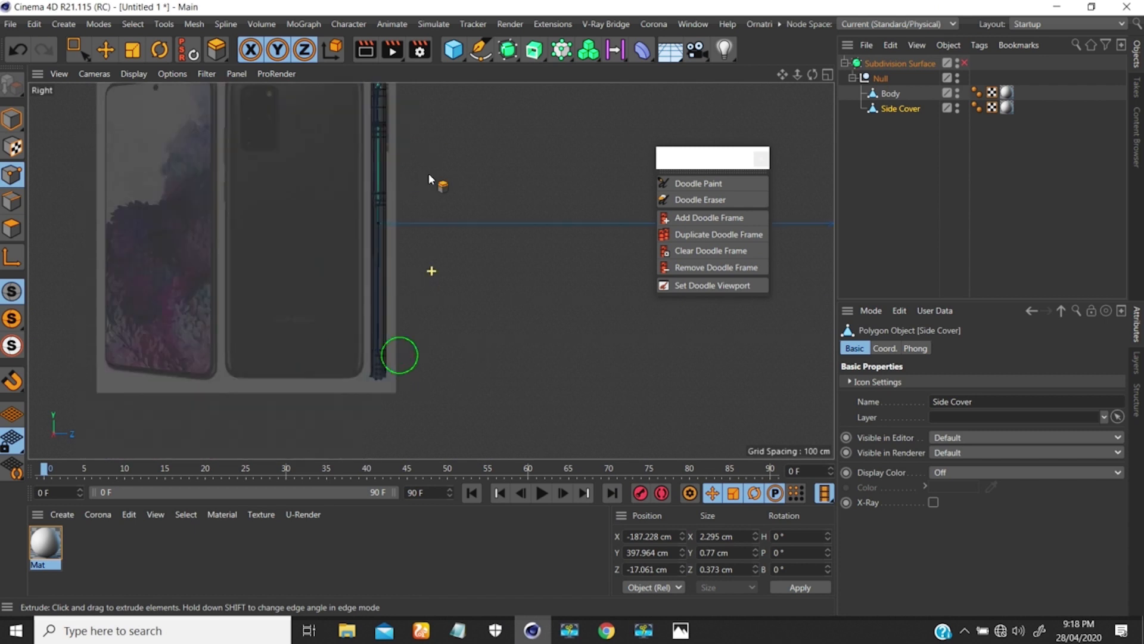
scroll(411, 280, "up", 4)
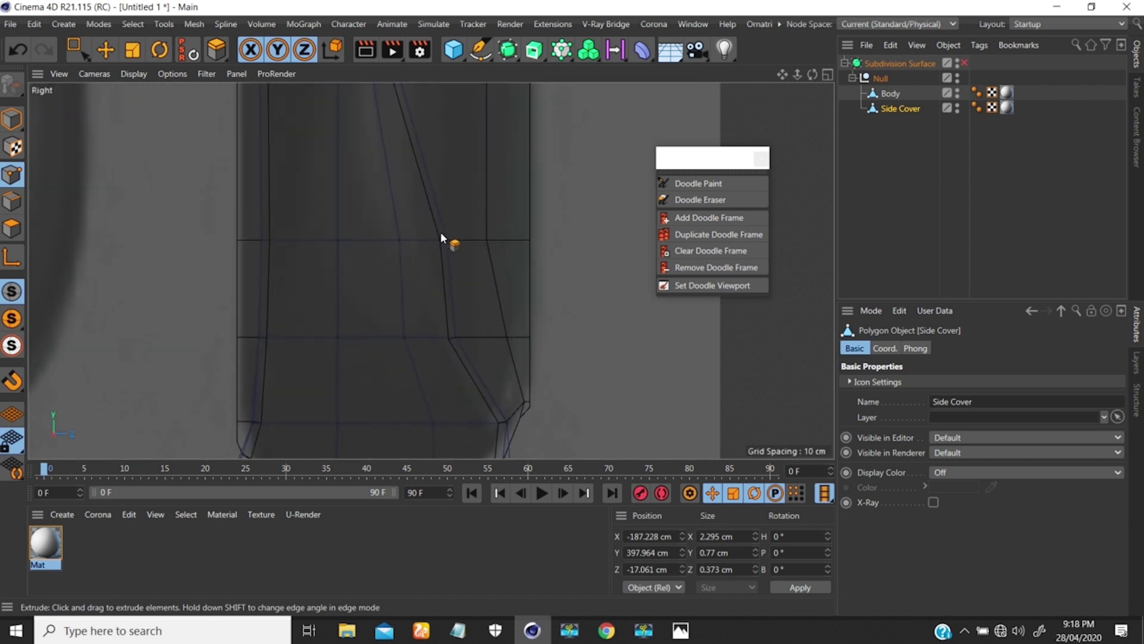
key("0")
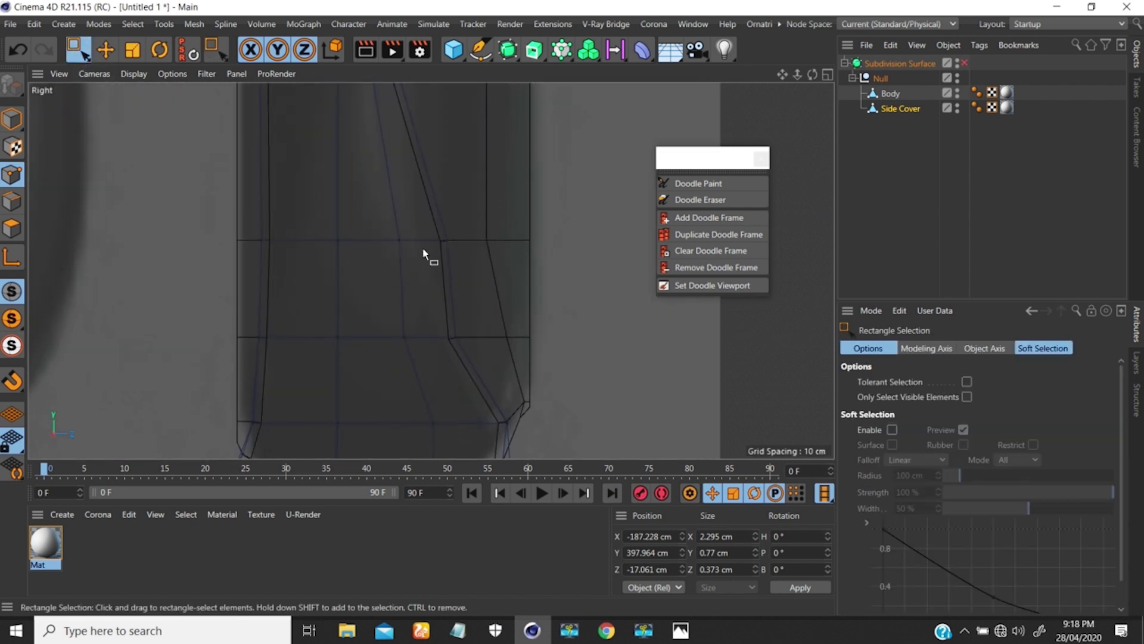
- Try to shift only Side Cover's seam points at the lower bend along Z, and undo the move
left_click_drag(471, 219, 422, 265)
mouse_move(492, 241)
left_mouse_down()
mouse_move(503, 237)
mouse_move(493, 239)
left_mouse_up()
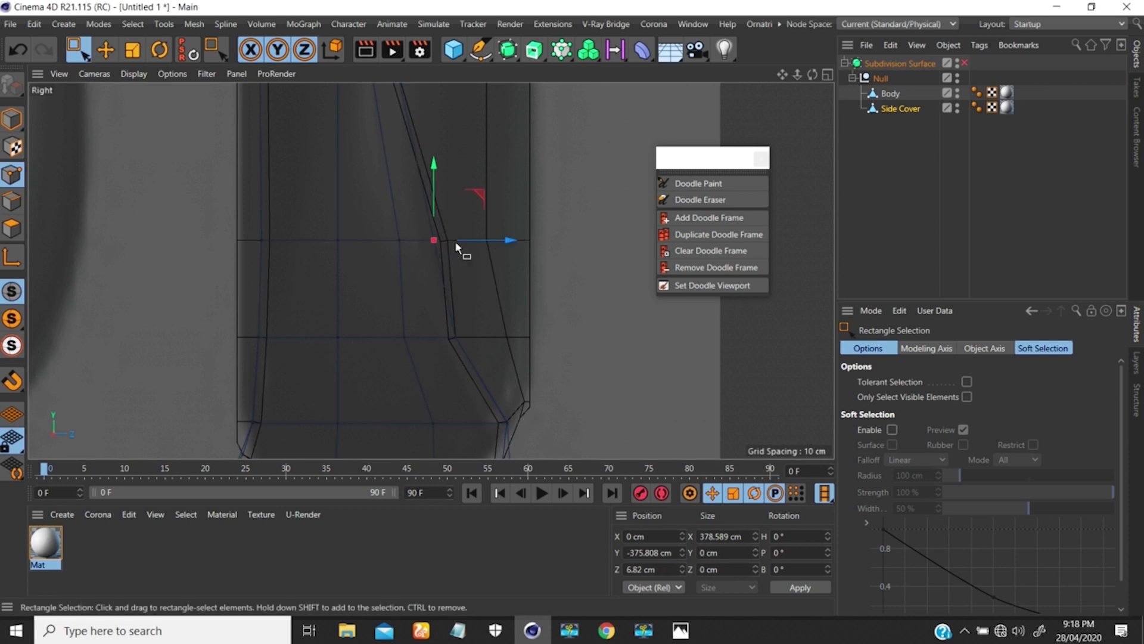
scroll(454, 221, "up", 3)
key("ctrl+z")
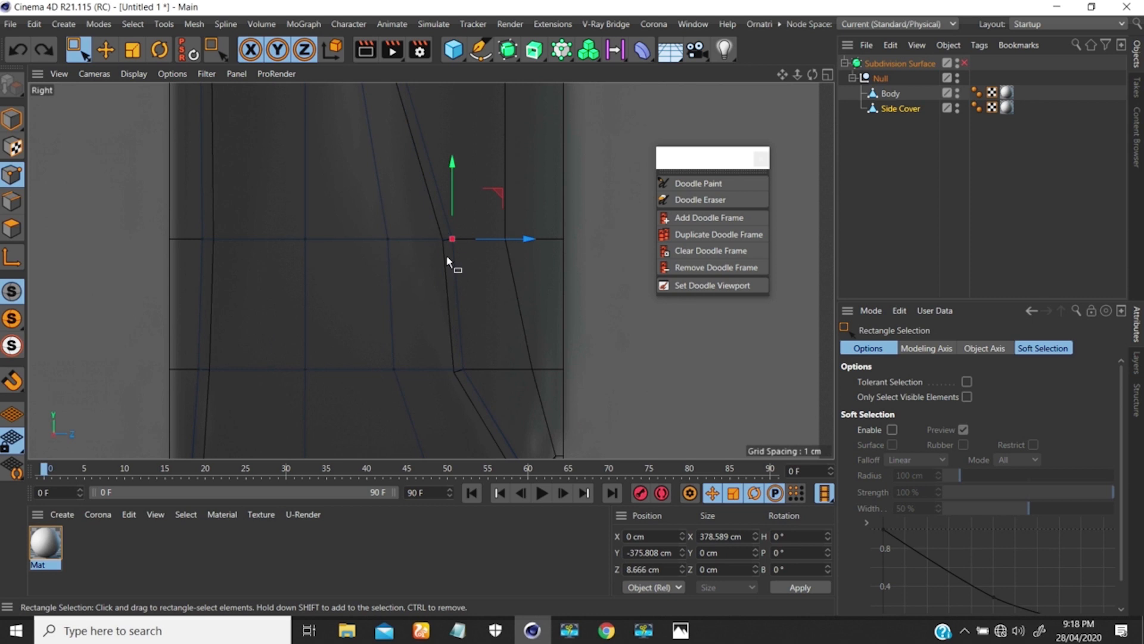
- With Body and Side Cover both selected, shift their paired seam points near the lower corner along Z to smooth the curve
scroll(466, 241, "up", 3)
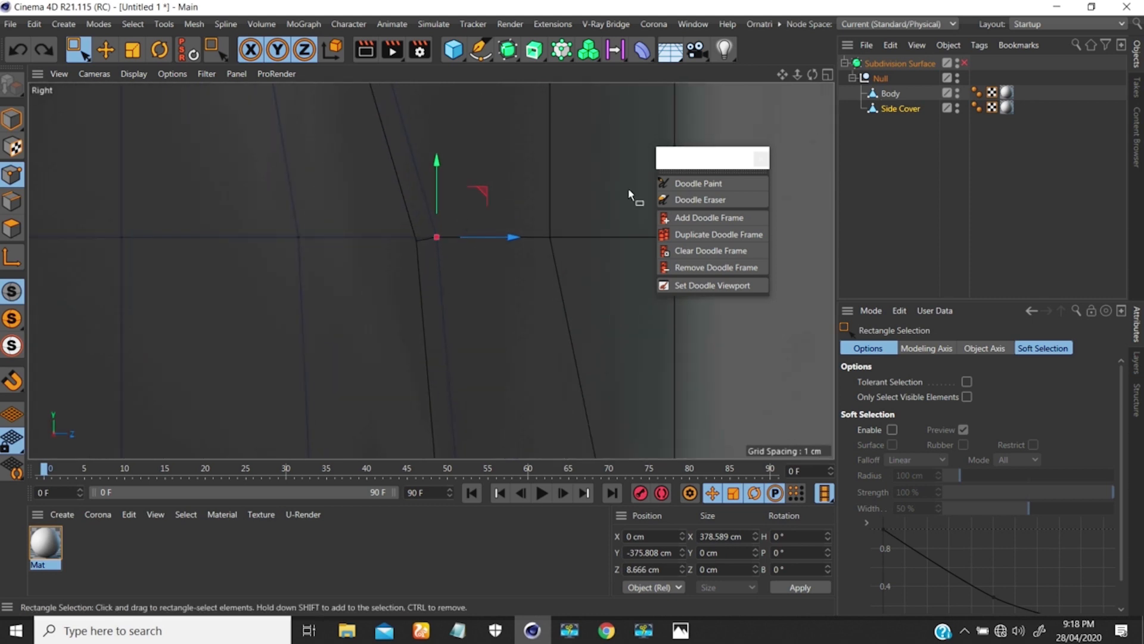
left_click(890, 96, "ctrl")
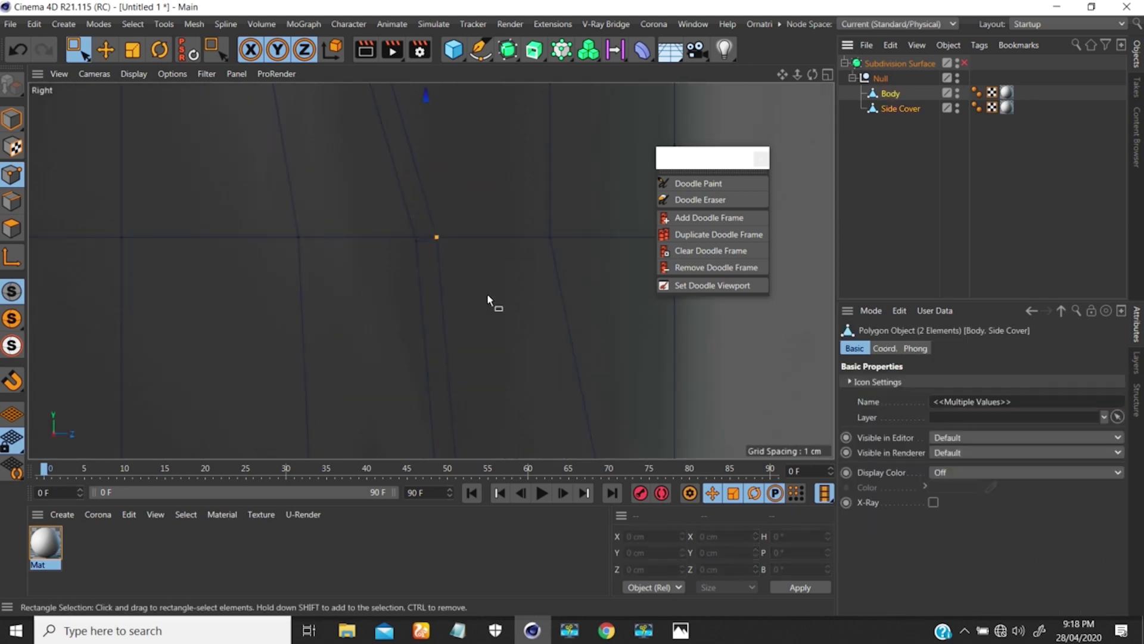
left_click_drag(475, 212, 391, 276)
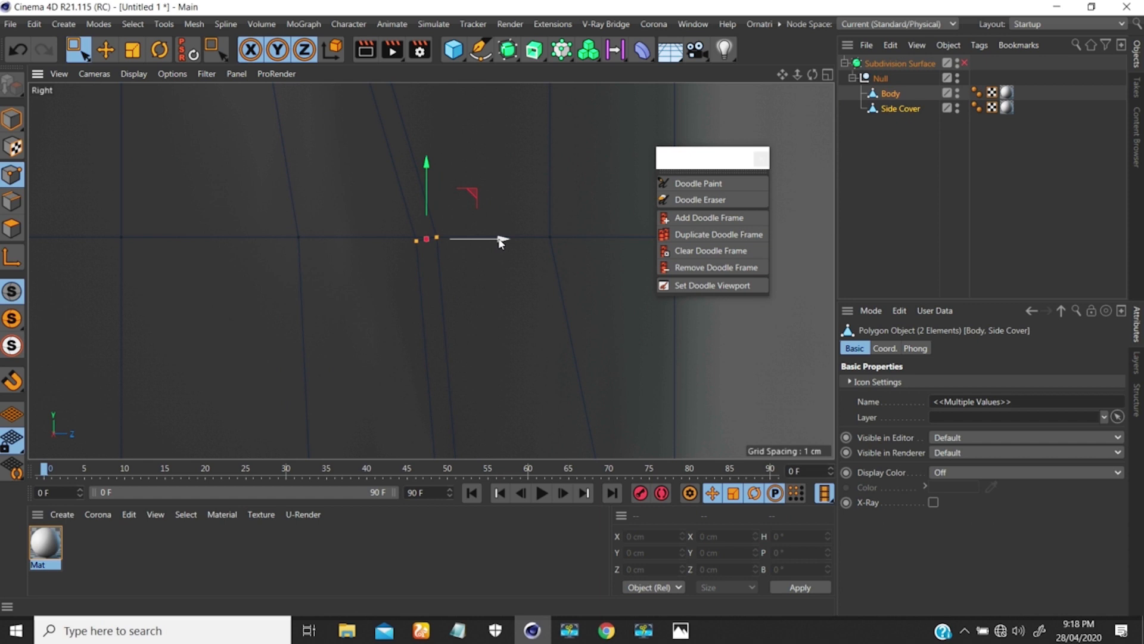
left_click_drag(495, 239, 466, 255)
scroll(366, 334, "down", 9)
scroll(433, 249, "up", 5)
left_click_drag(452, 379, 494, 372)
- Shift the matching seam points of Body and Side Cover near the phone's upper end by about 0.4 cm along Z
scroll(477, 358, "down", 10)
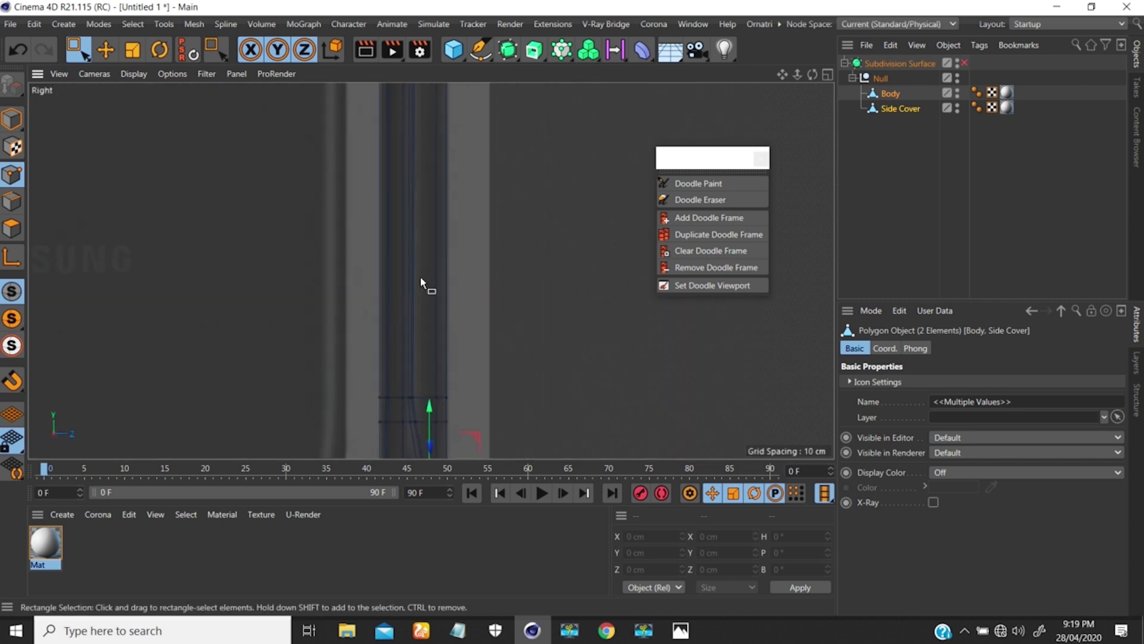
scroll(396, 262, "up", 10)
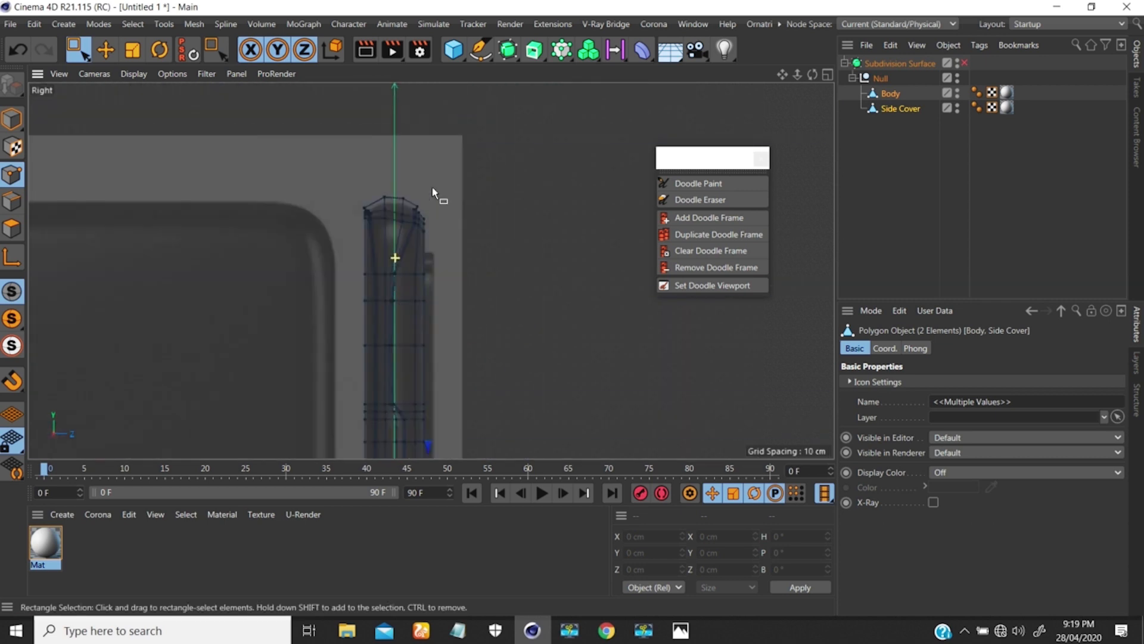
scroll(455, 173, "up", 3)
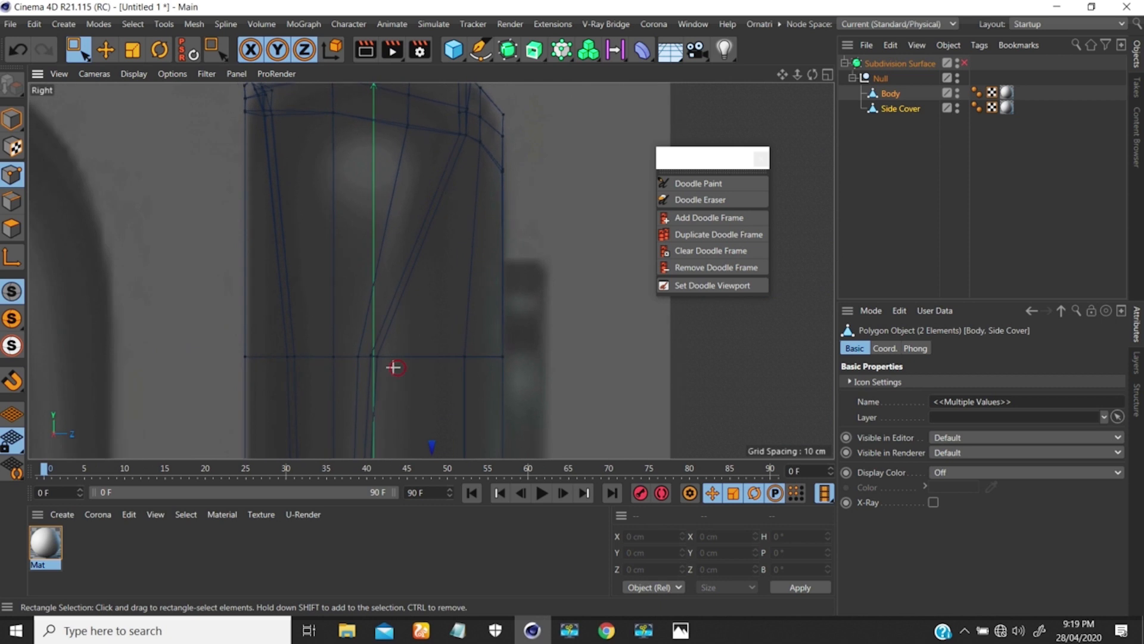
left_click_drag(393, 367, 370, 347)
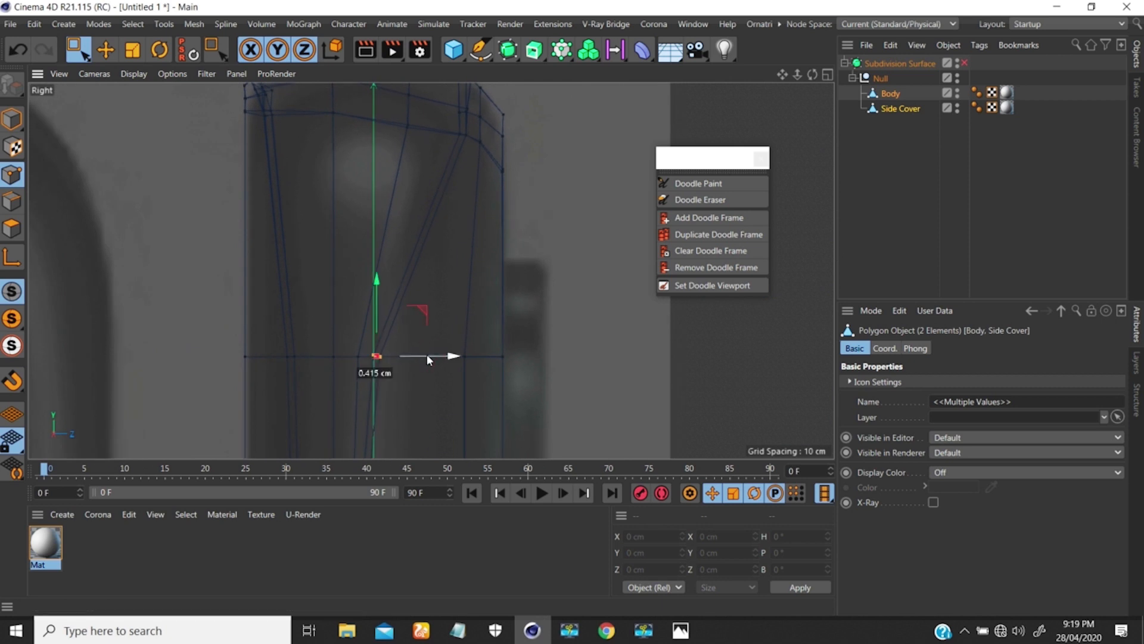
- Return to the perspective view, turn the Subdivision Surface back on, clear the object selection and inspect the adjusted seam
key("F1")
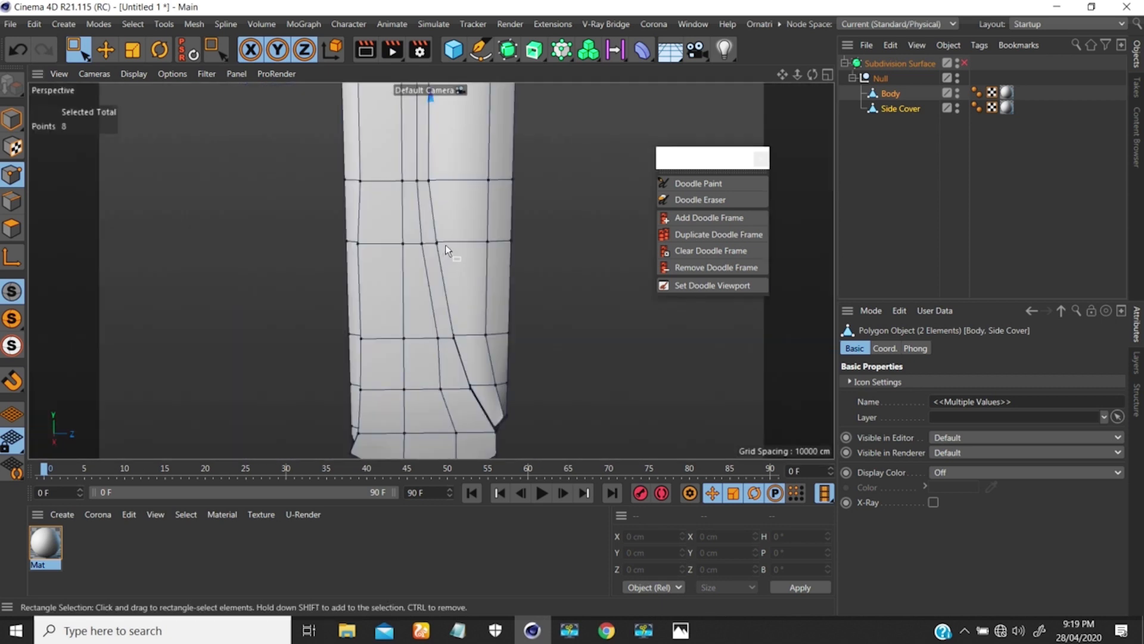
scroll(445, 244, "down", 5)
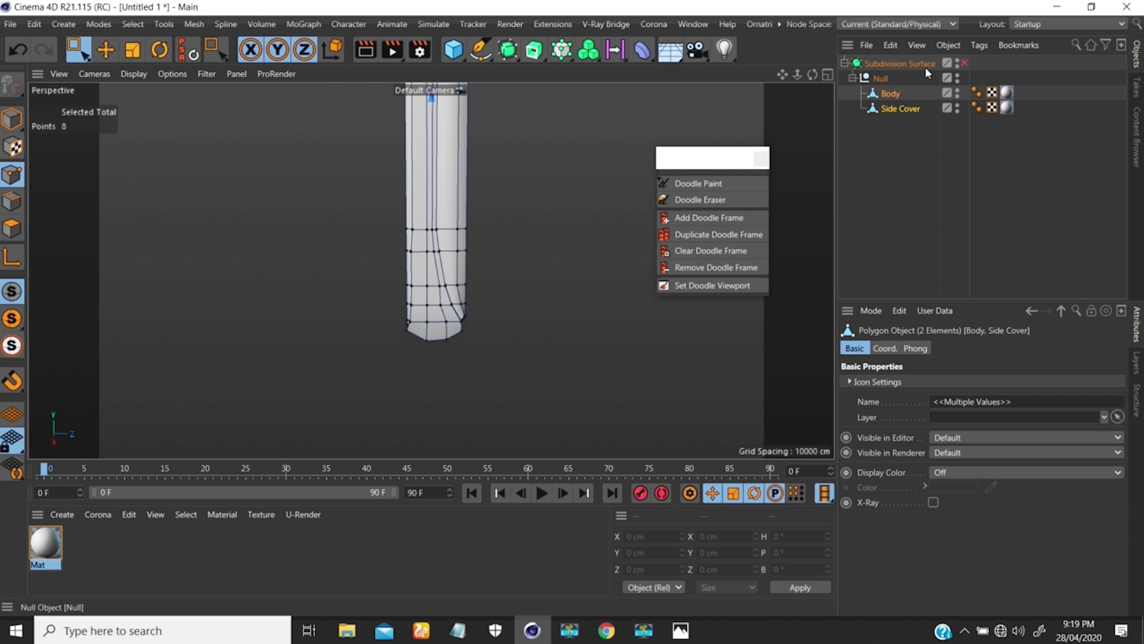
left_click(966, 63)
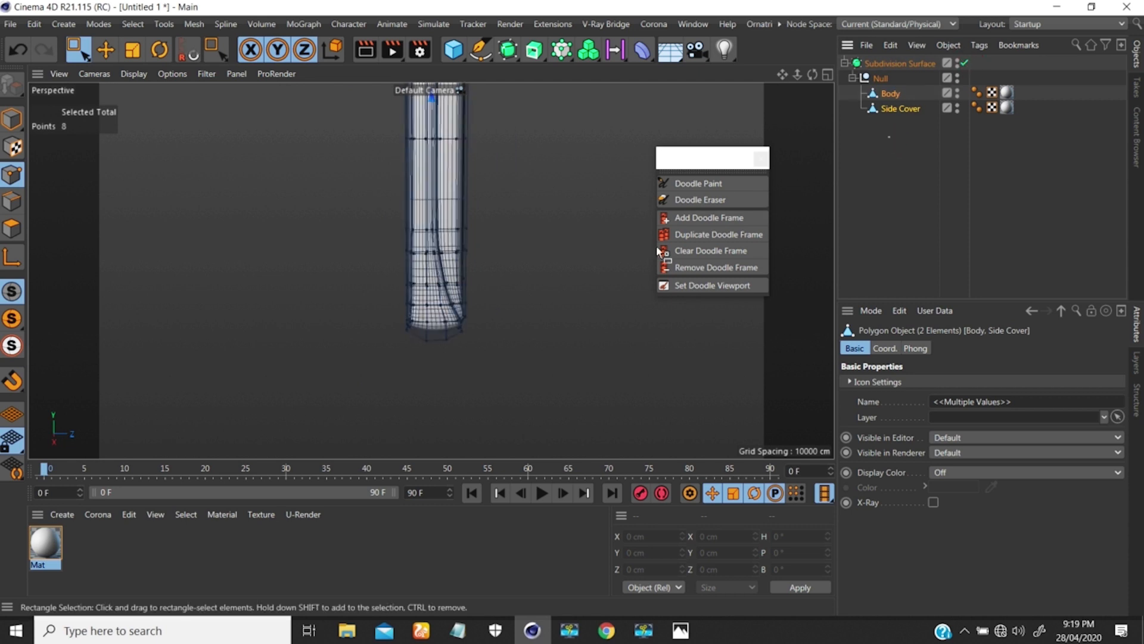
left_click(388, 260)
scroll(389, 346, "up", 3)
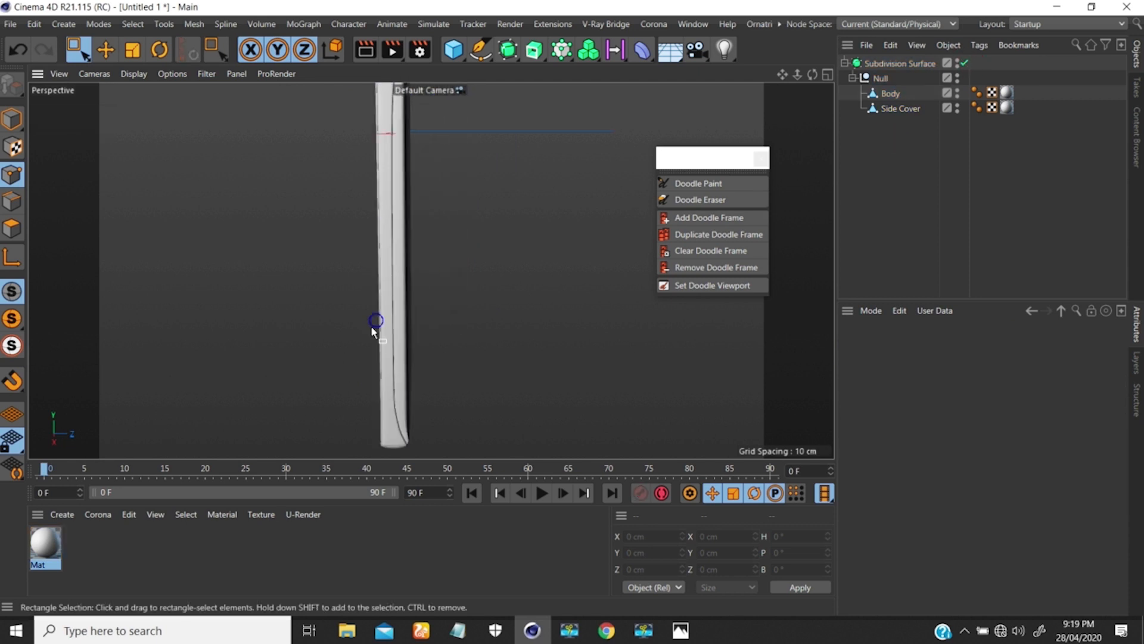
left_click_drag(371, 325, 357, 197, "alt")
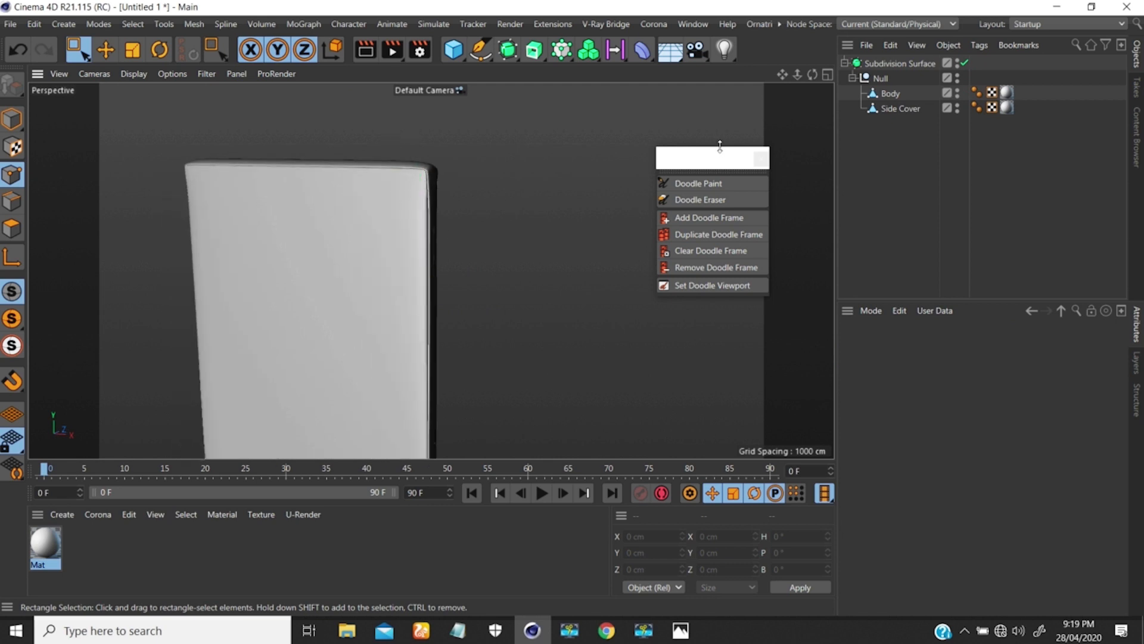
- Turn off the Subdivision Surface and select the polygons across the upper part of Body's large flat face with Live Selection
left_click(890, 94)
key("q")
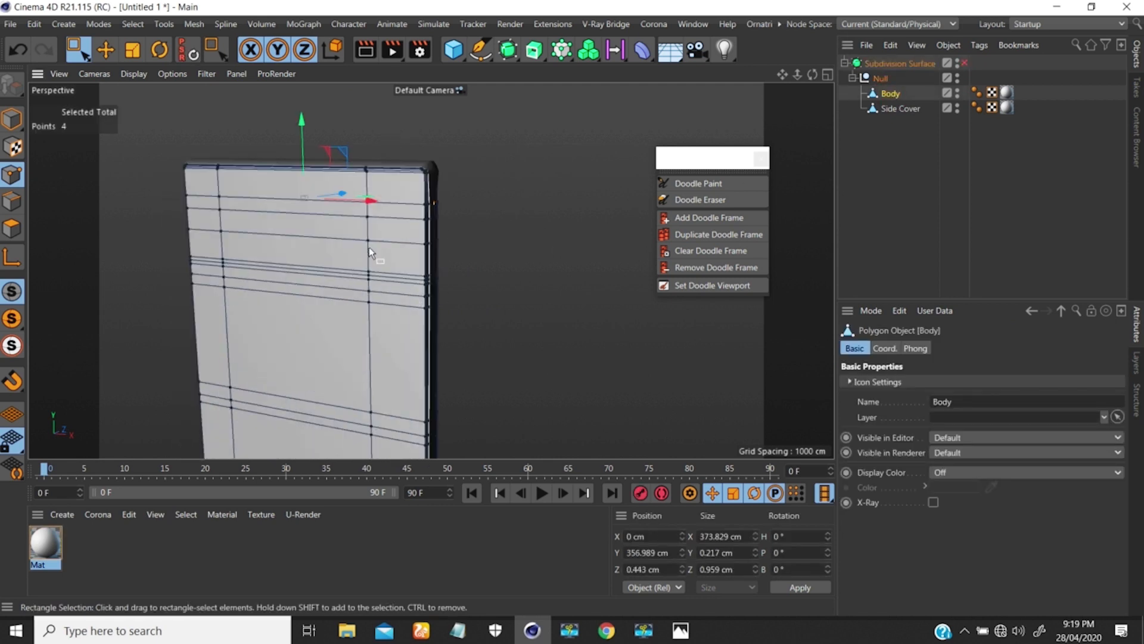
left_click_drag(409, 270, 241, 283, "alt")
left_click(19, 231)
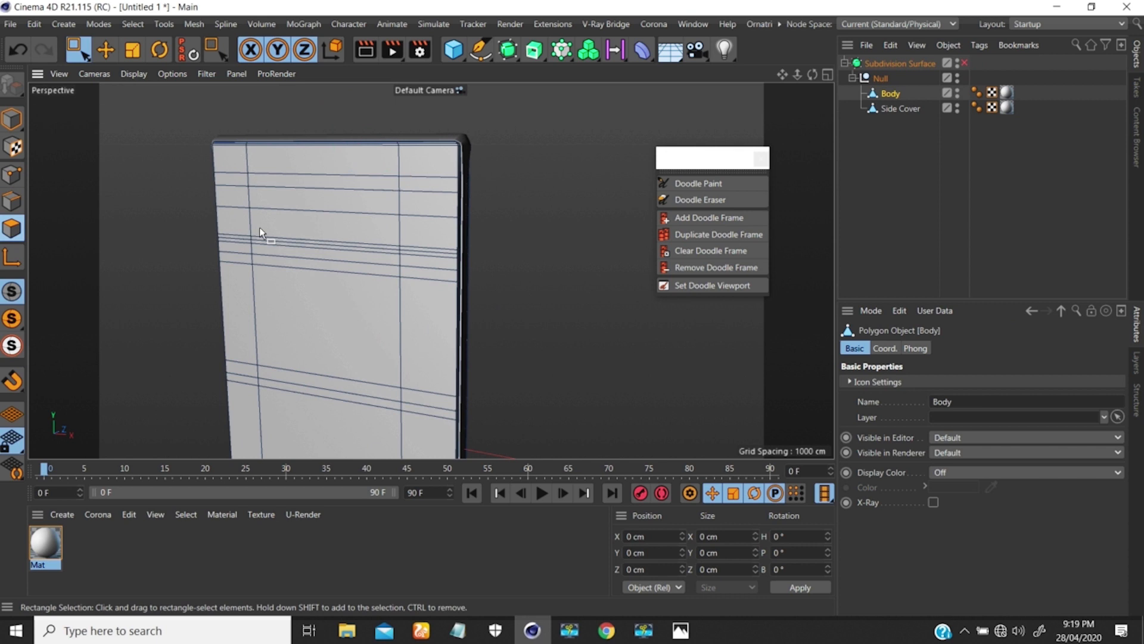
left_click_drag(260, 227, 356, 191, "alt")
left_click(81, 58)
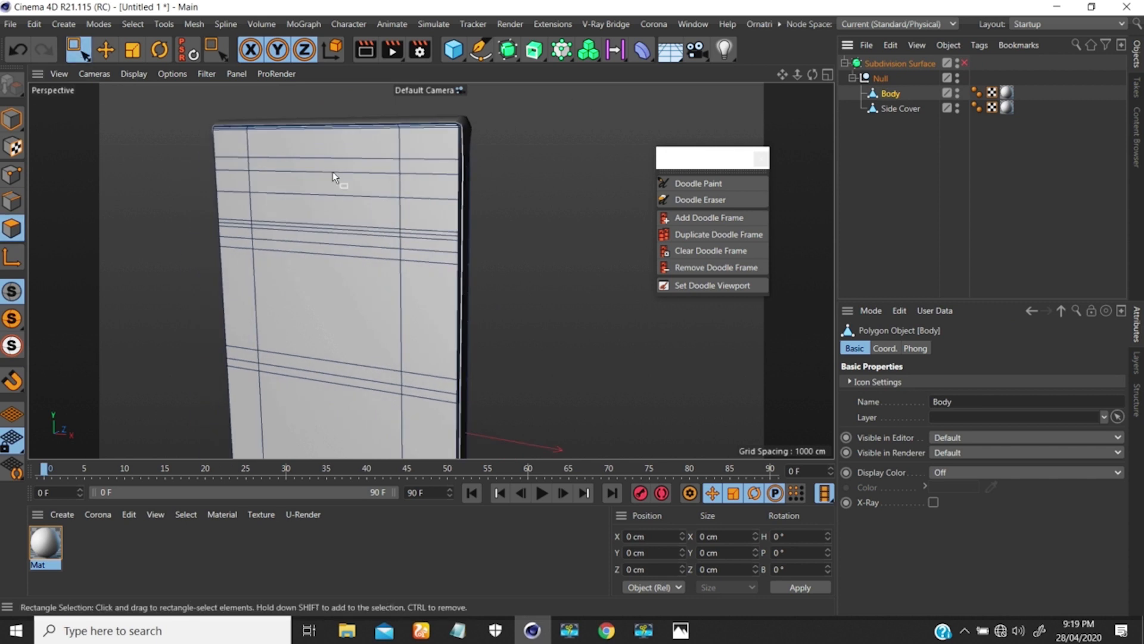
mouse_move(83, 53)
left_mouse_down()
mouse_move(137, 82)
mouse_move(143, 71)
left_mouse_up()
left_click(268, 194)
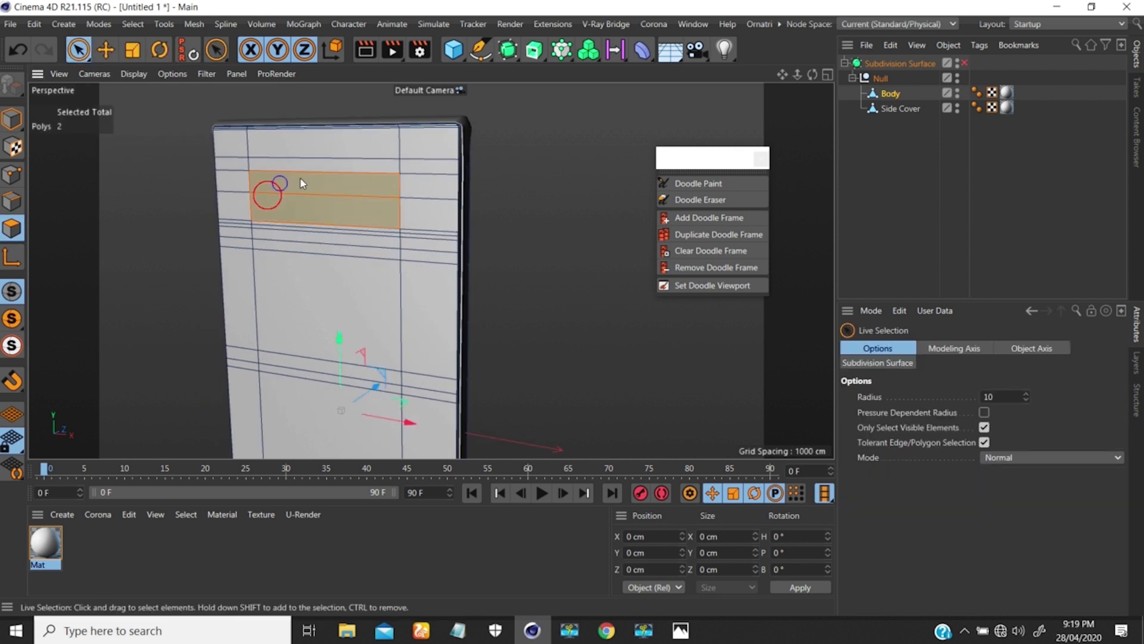
mouse_move(301, 180)
left_mouse_down()
mouse_move(406, 146)
mouse_move(248, 153)
mouse_move(250, 243)
left_mouse_up()
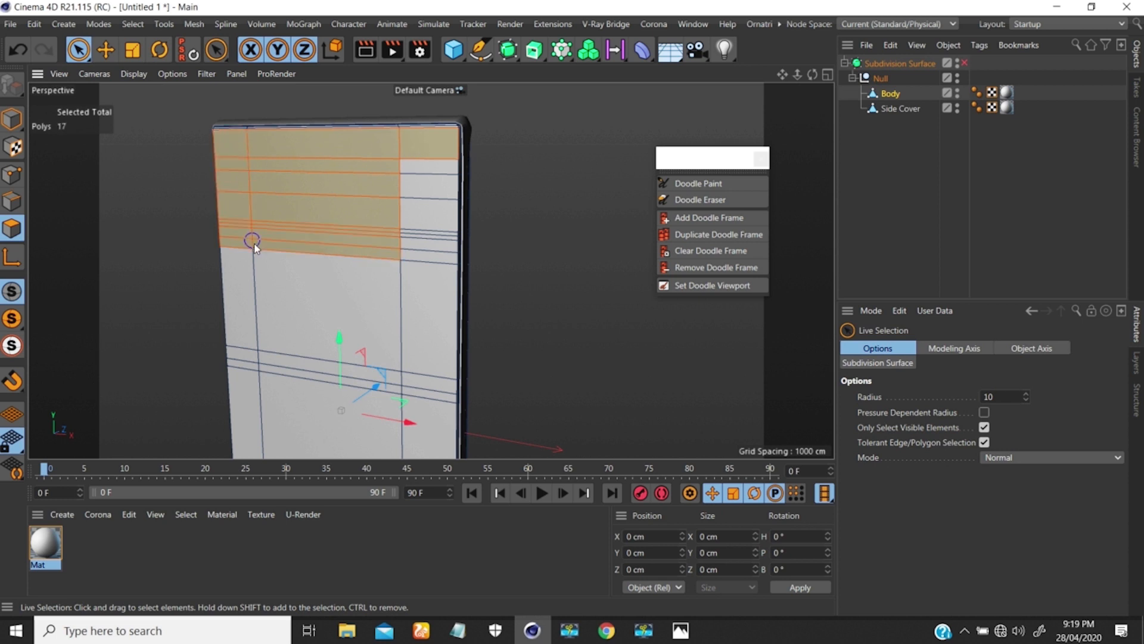
- Examine the narrow border polygons around the upper corner of Body's flat face
scroll(370, 149, "up", 5)
middle_click_drag(510, 143, 407, 259, "alt")
right_click_drag(483, 220, 516, 188, "alt")
left_click_drag(522, 266, 486, 254, "alt")
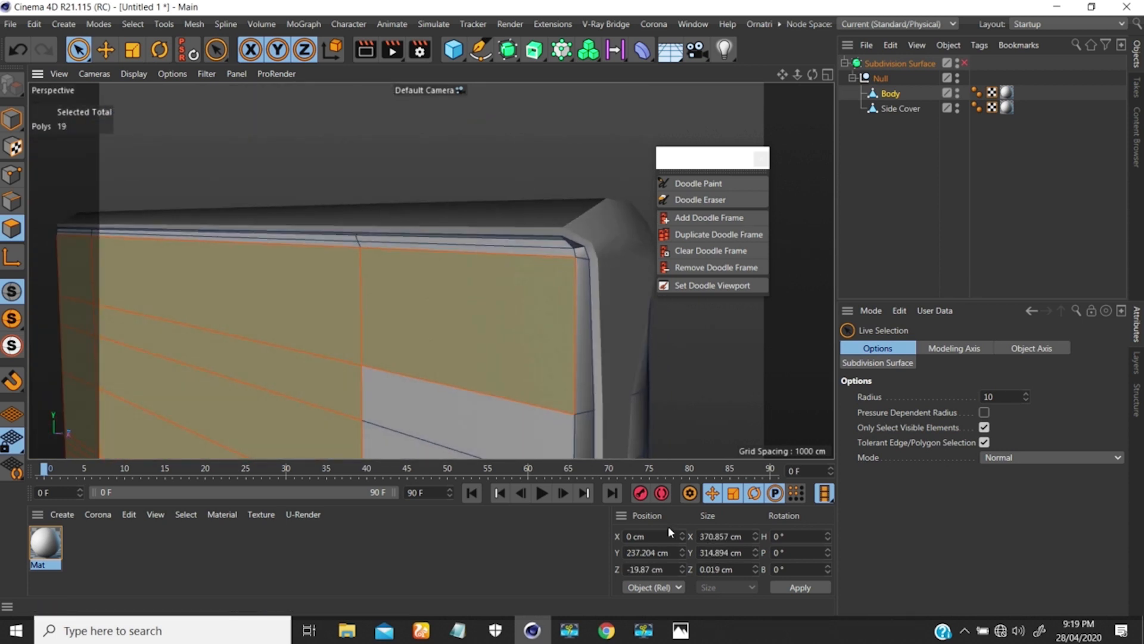
right_click_drag(486, 253, 467, 314, "alt")
left_click_drag(467, 310, 464, 197, "alt")
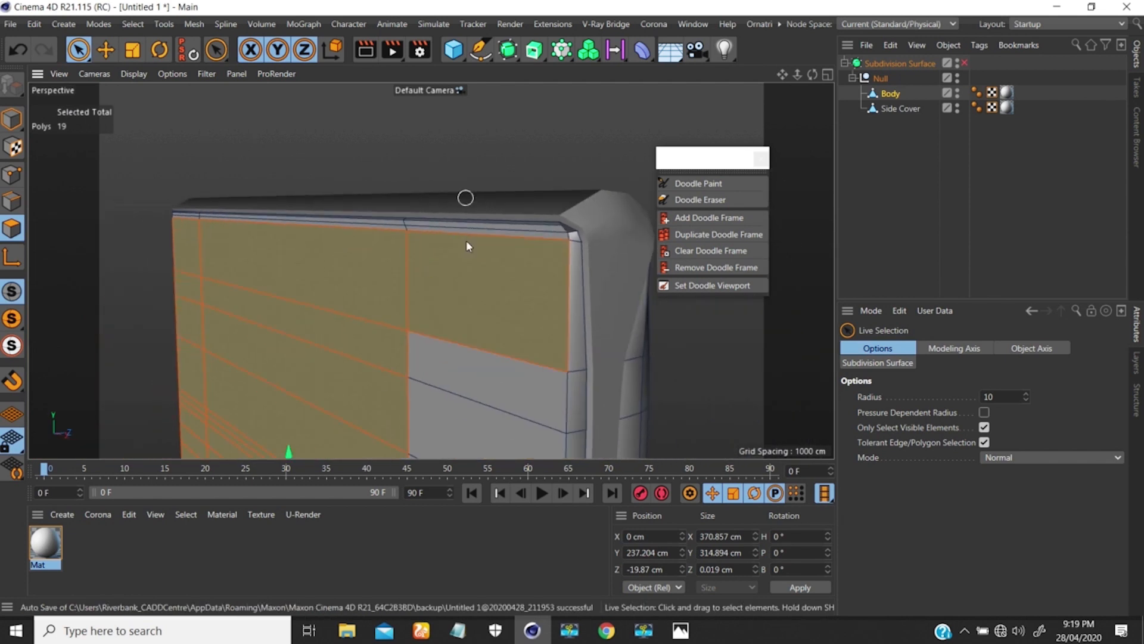
left_click_drag(459, 273, 484, 104, "alt")
right_click_drag(481, 243, 420, 412, "alt")
- Examine the border polygons and edge loops around the lower corner of Body's flat face
middle_click_drag(439, 347, 463, 110, "alt")
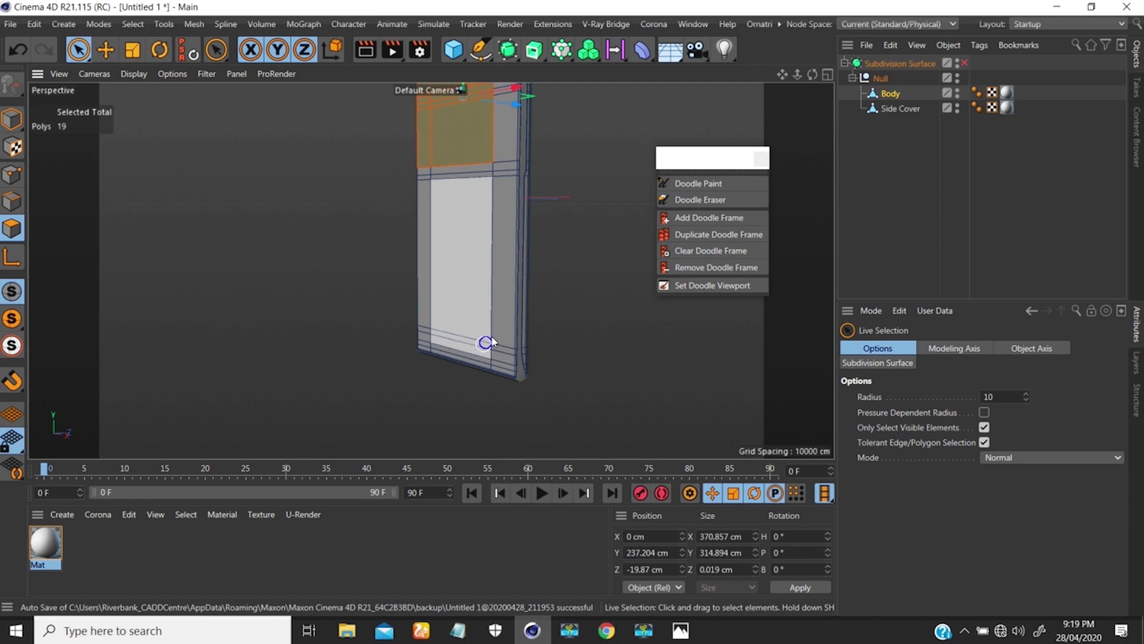
right_click_drag(485, 342, 557, 298, "alt")
middle_click_drag(529, 381, 512, 327, "alt")
right_click_drag(517, 352, 562, 286, "alt")
left_click_drag(555, 386, 596, 357, "alt")
middle_click_drag(551, 392, 511, 352, "alt")
right_click_drag(528, 342, 558, 323, "alt")
left_click_drag(563, 344, 493, 348, "alt")
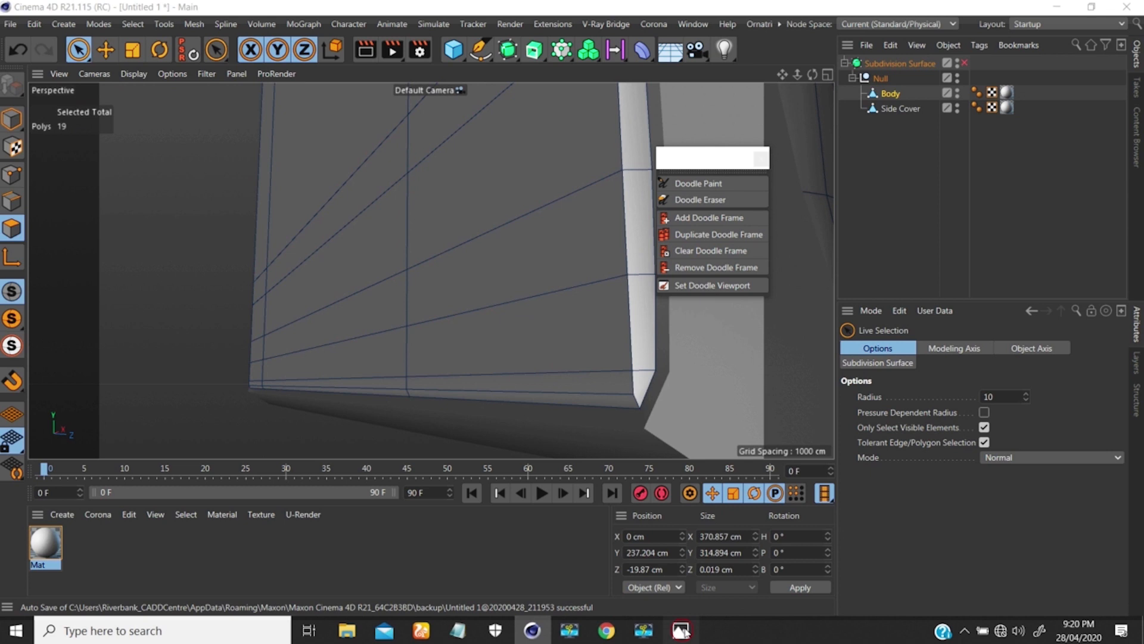
- Check the Samsung Galaxy s20 01.png reference in Photos and briefly preview Body's lower corner with the Subdivision Surface on
left_click(681, 630)
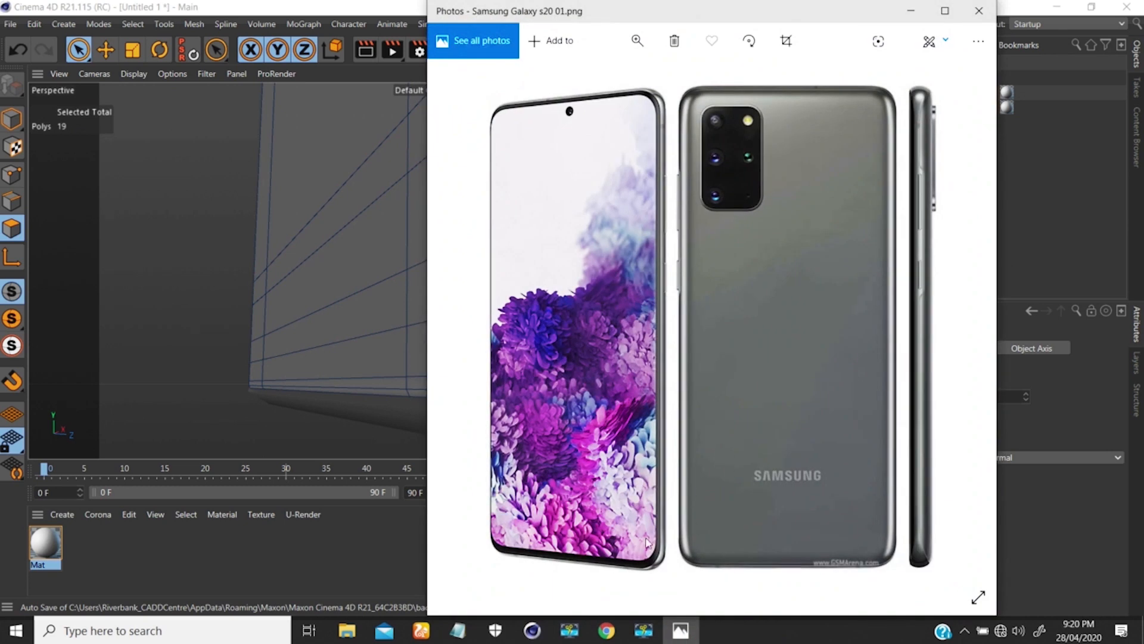
left_click(910, 10)
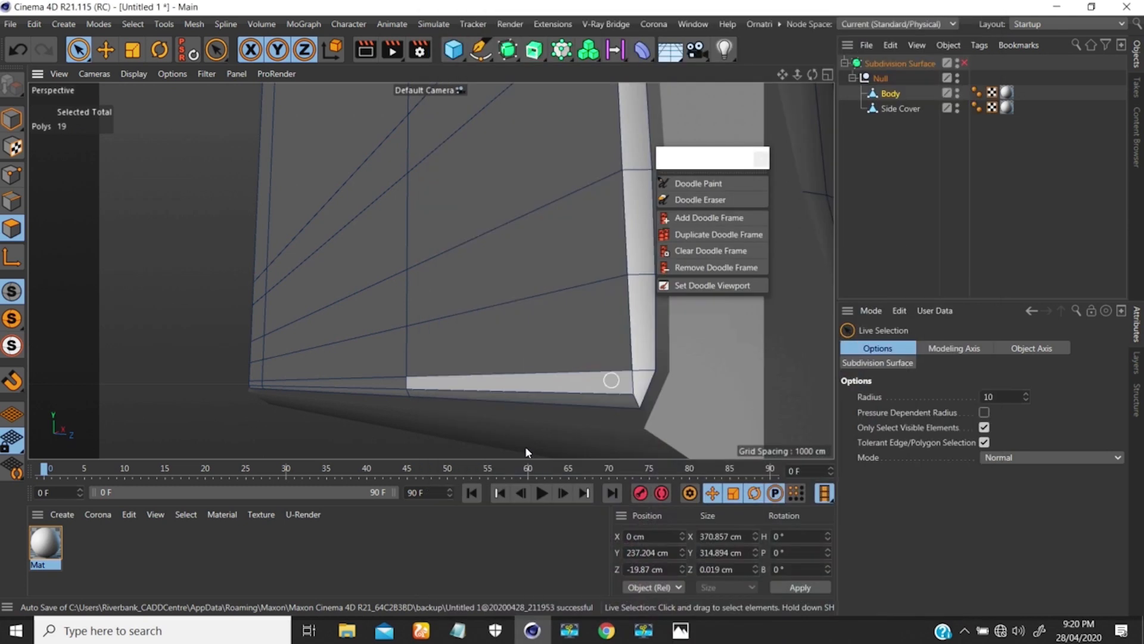
left_click(542, 350)
key("q")
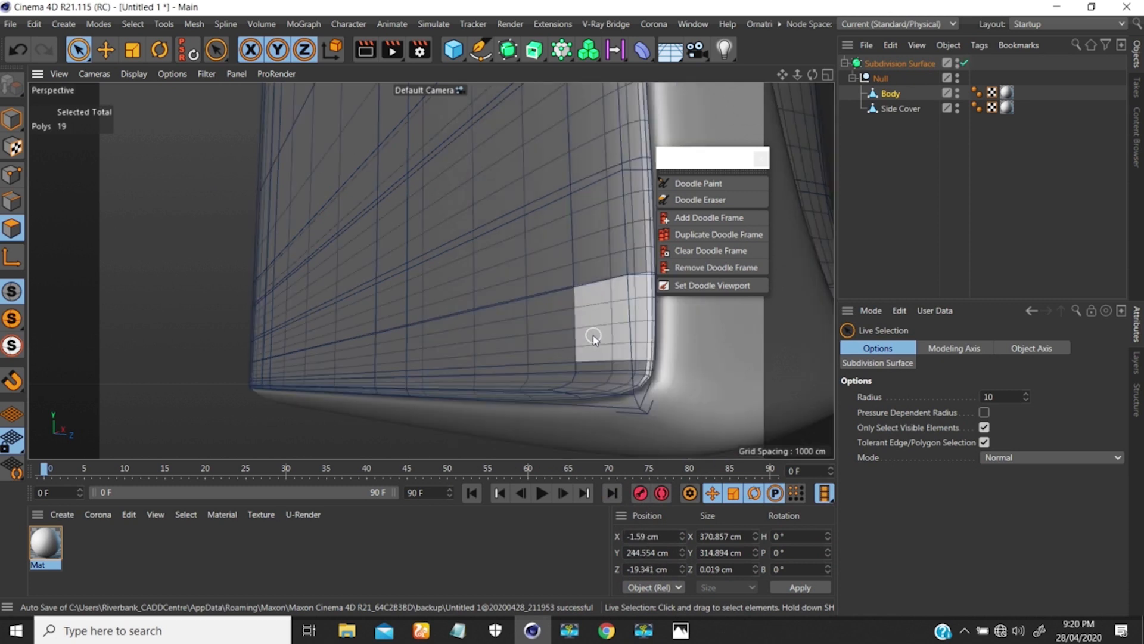
key("q")
- Turn off the Subdivision Surface and select the polygons across the lower and middle part of Body's large flat face
mouse_move(598, 355)
left_mouse_down("alt")
mouse_move(615, 320)
mouse_move(658, 333)
mouse_move(609, 348)
mouse_move(618, 355)
mouse_move(516, 427)
mouse_move(496, 460)
mouse_move(587, 337)
left_mouse_up("alt")
left_click(535, 342)
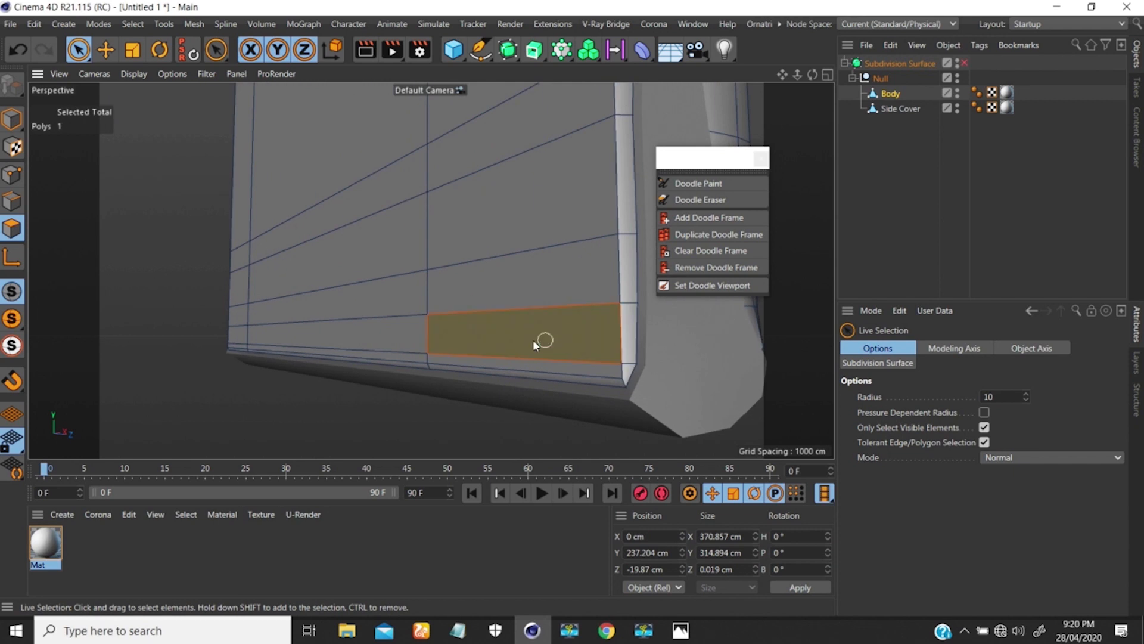
mouse_move(522, 352)
left_mouse_down()
mouse_move(250, 339)
mouse_move(251, 281)
mouse_move(286, 194)
mouse_move(450, 280)
mouse_move(484, 139)
mouse_move(417, 292)
left_mouse_up()
left_click(482, 143, "shift")
scroll(467, 191, "down", 4)
scroll(432, 270, "down", 2)
- Extend the selection over the polygons in the upper part of Body's flat face, including those near the upper corner
middle_click_drag(452, 200, 422, 358, "alt")
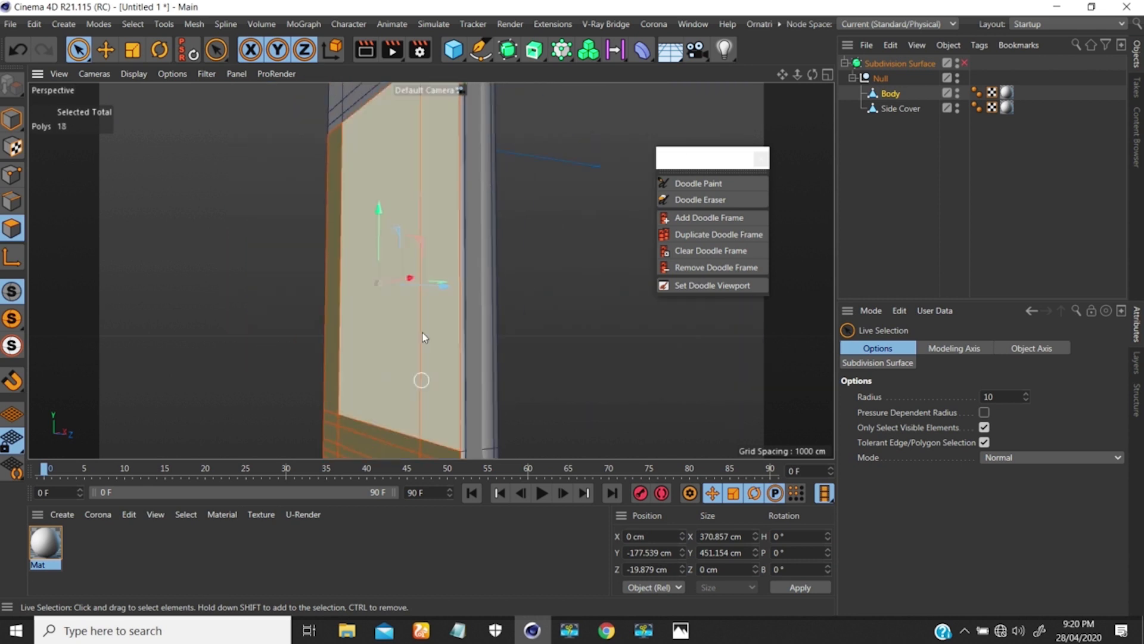
middle_click_drag(420, 192, 422, 298, "alt")
middle_click_drag(417, 234, 417, 324, "alt")
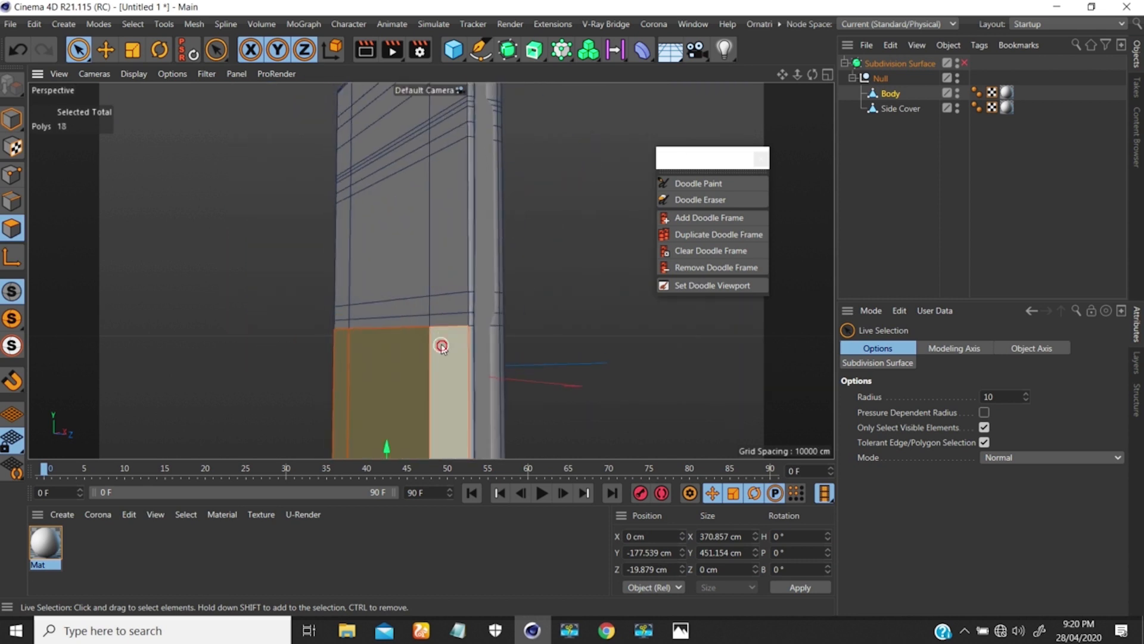
mouse_move(441, 344)
left_mouse_down("shift")
mouse_move(391, 306)
mouse_move(353, 322)
mouse_move(352, 107)
mouse_move(427, 100)
mouse_move(441, 138)
left_mouse_up("shift")
middle_click_drag(428, 184, 401, 342, "alt")
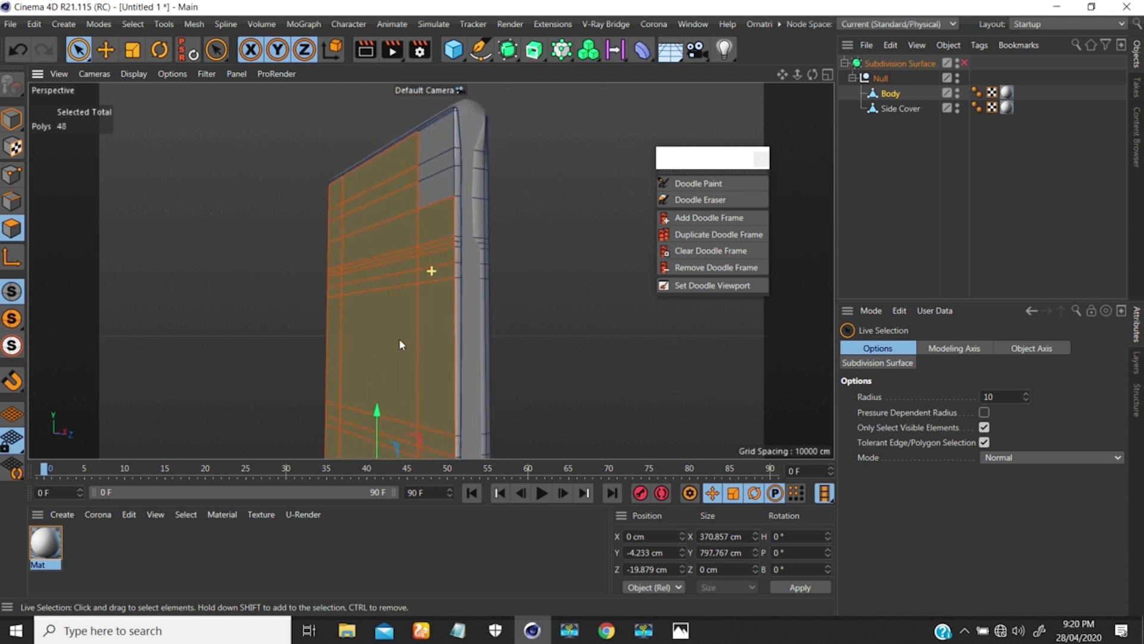
mouse_move(406, 235)
right_mouse_down("alt")
mouse_move(429, 187)
mouse_move(451, 280)
right_mouse_up("alt")
left_click_drag(456, 204, 445, 136, "shift")
- Add the narrow polygons along the upper edge of Body's flat face to the selection
middle_click_drag(441, 126, 414, 274, "alt")
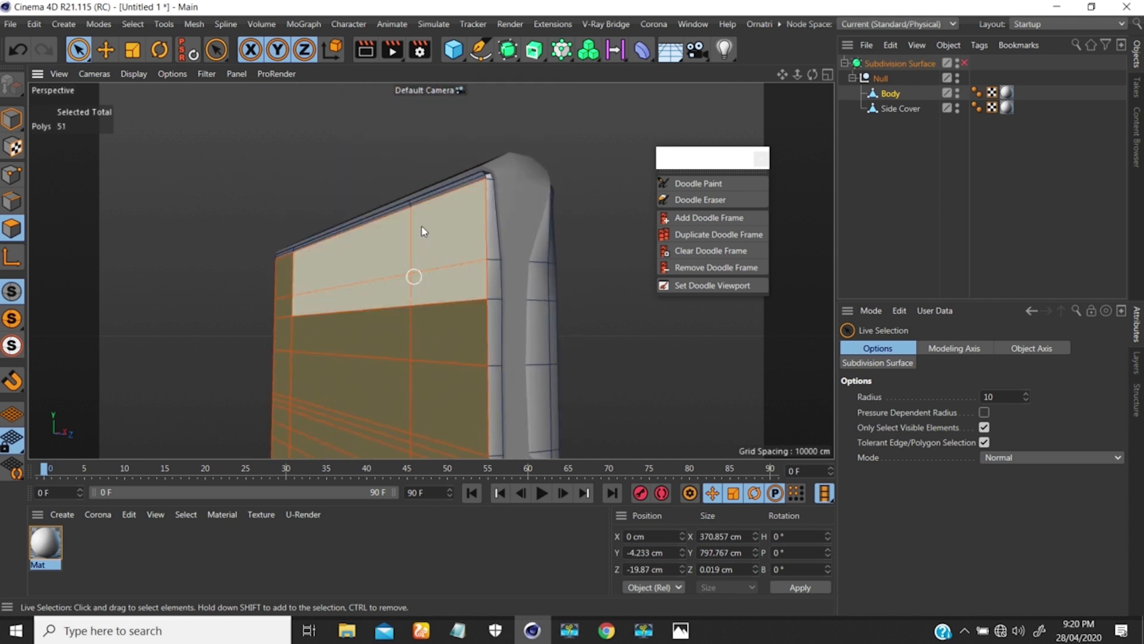
left_click_drag(424, 213, 513, 259, "alt")
right_click_drag(487, 218, 506, 175, "alt")
middle_click_drag(503, 176, 504, 231, "alt")
left_click_drag(488, 248, 453, 230, "alt")
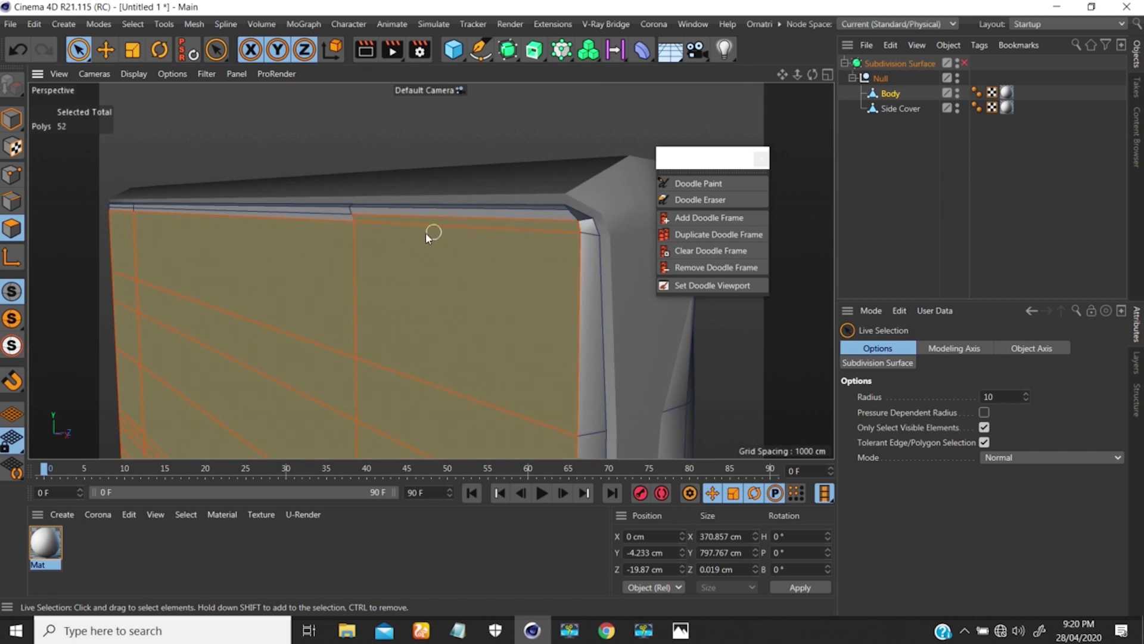
left_click_drag(343, 236, 322, 226, "shift")
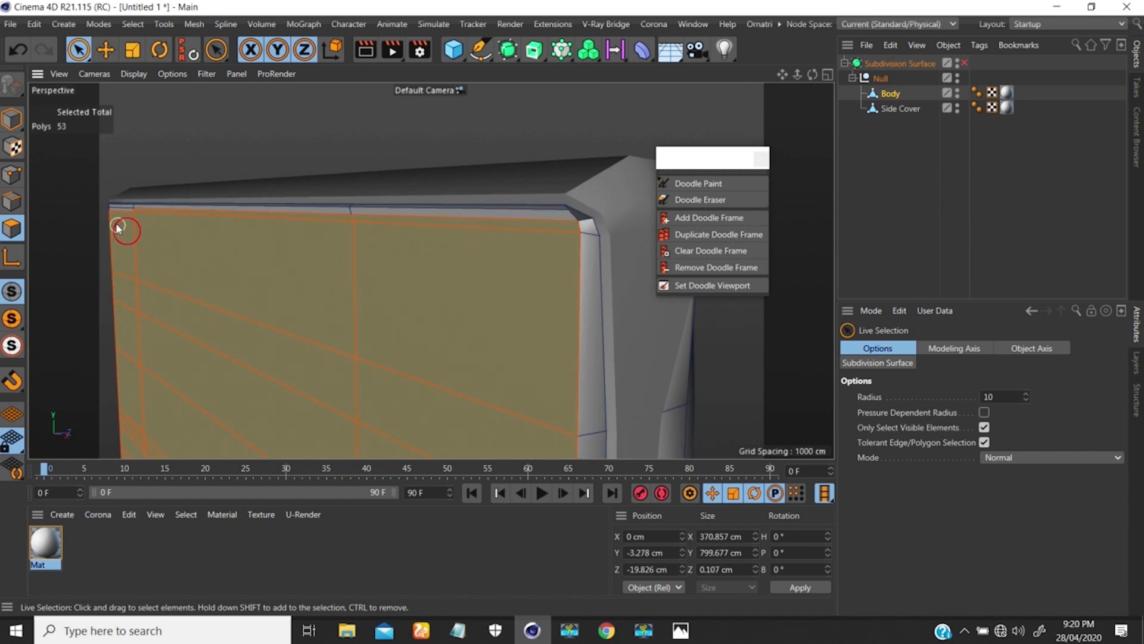
- Inset the selected face polygons by 1.474 cm with Extrude Inner
left_click_drag(121, 216, 531, 169, "alt")
key("i")
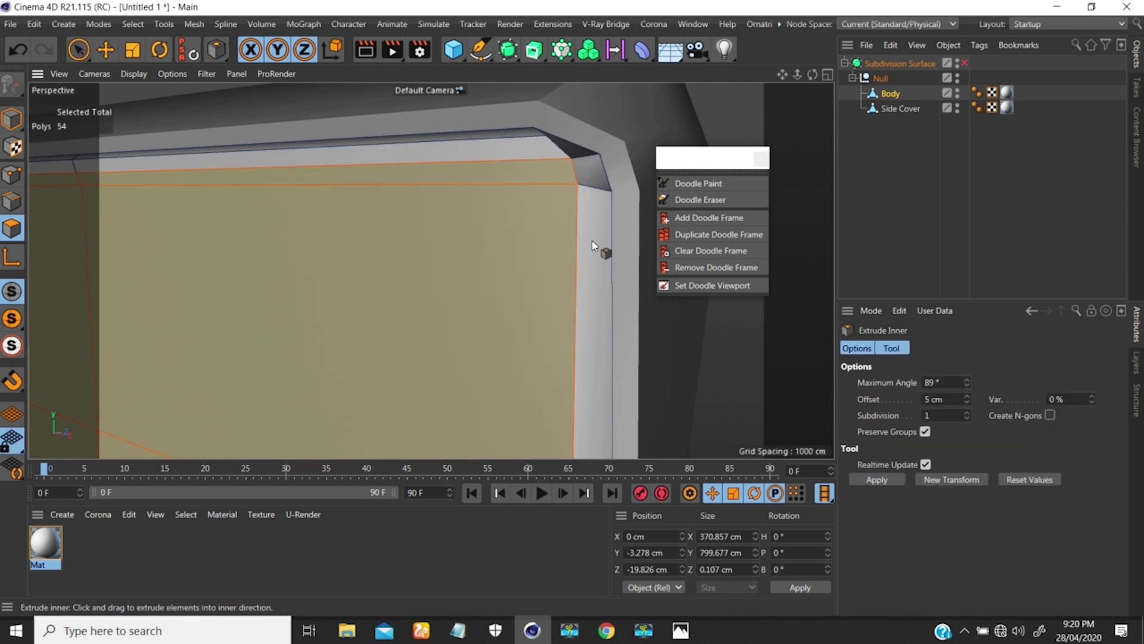
left_click_drag(586, 247, 482, 304)
- Examine the inset border along the lower part and upper corners of Body's flat face
middle_click_drag(483, 304, 500, 194, "alt")
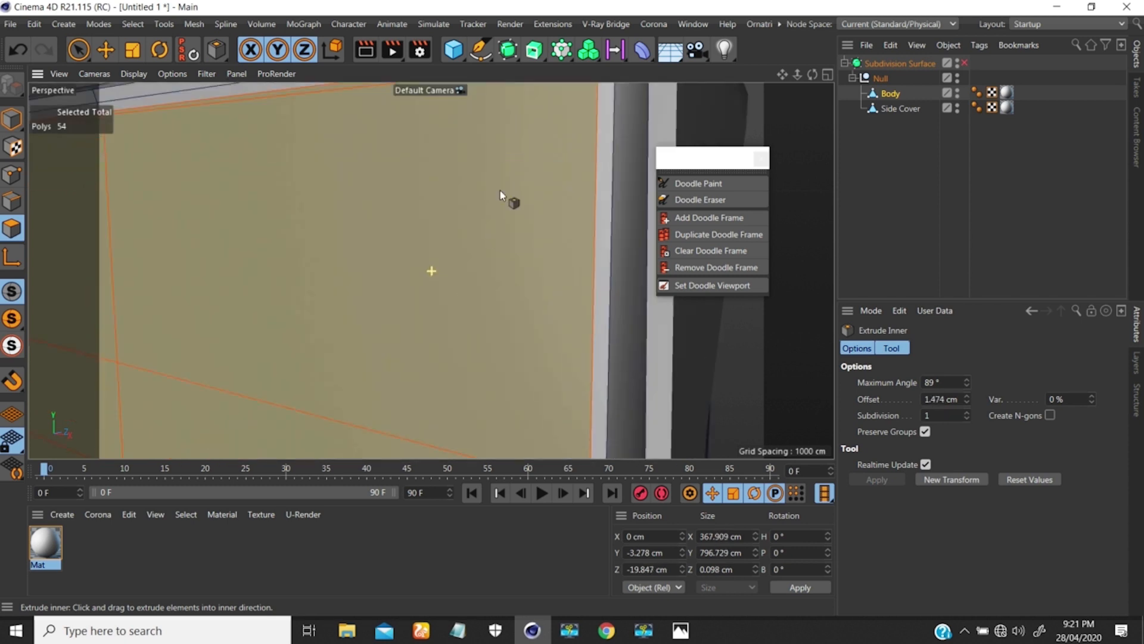
right_click_drag(504, 197, 425, 408, "alt")
middle_click_drag(455, 284, 487, 135, "alt")
middle_click_drag(503, 440, 508, 281, "alt")
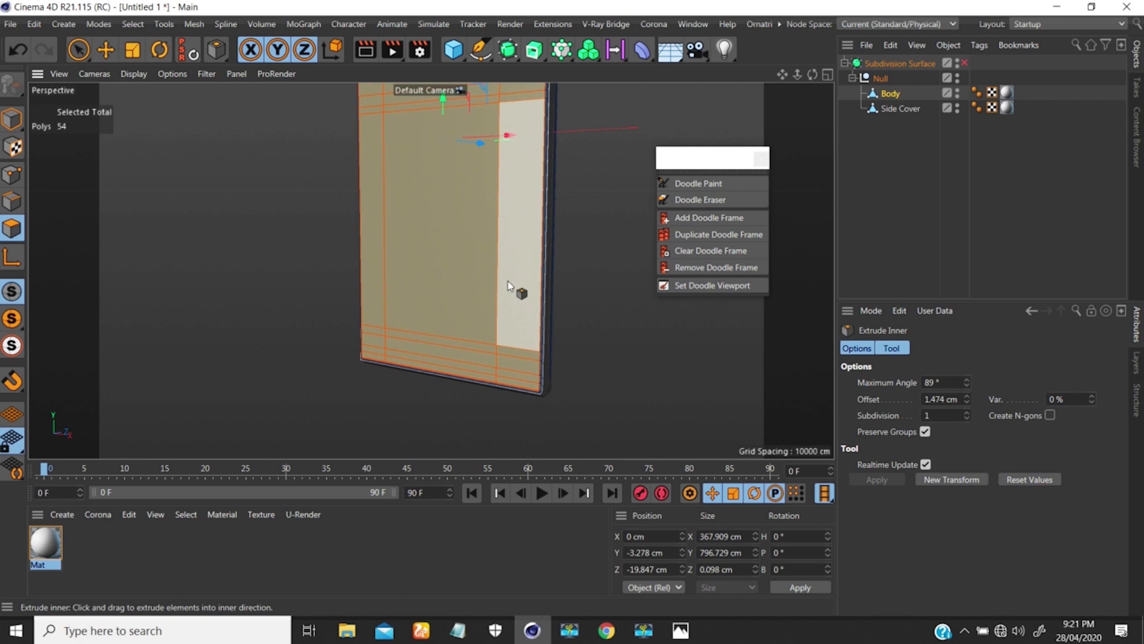
right_click_drag(527, 407, 557, 336, "alt")
right_click_drag(548, 379, 449, 441, "alt")
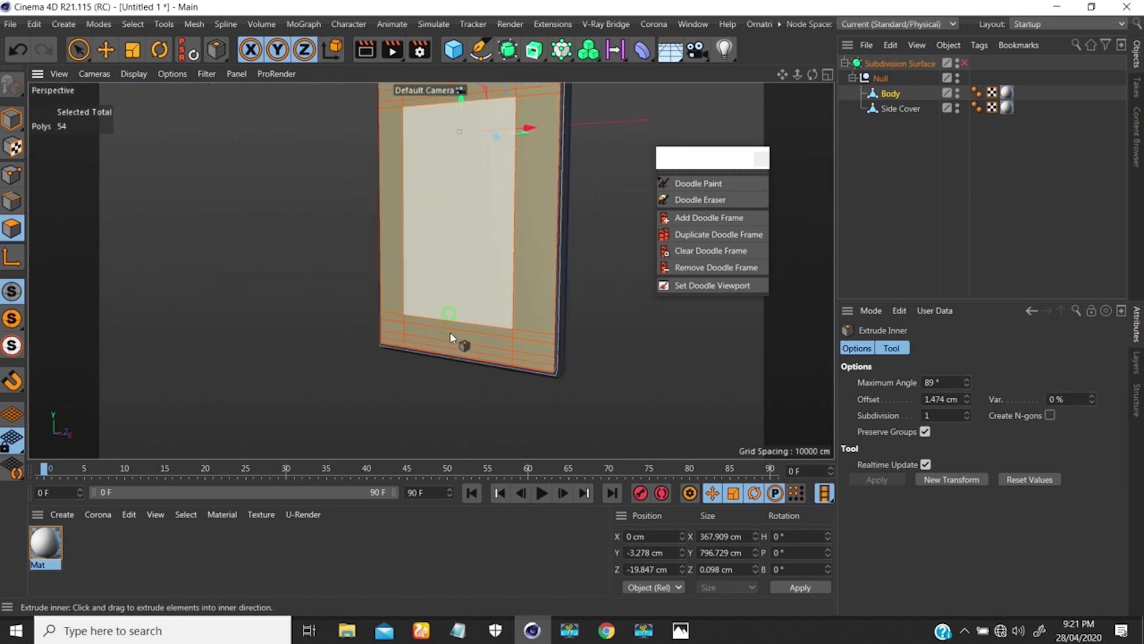
middle_click_drag(450, 331, 453, 418, "alt")
middle_click_drag(417, 220, 422, 342, "alt")
left_click_drag(435, 233, 457, 243, "alt")
right_click_drag(358, 141, 398, 83, "alt")
middle_click_drag(382, 162, 369, 206, "alt")
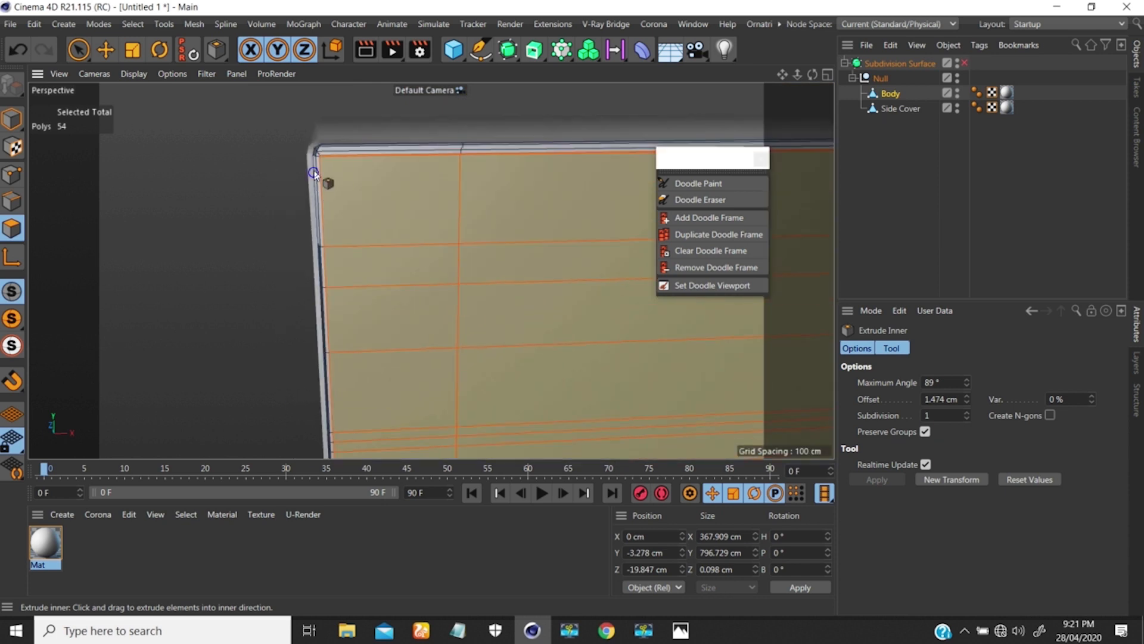
right_click_drag(313, 173, 345, 130, "alt")
left_click_drag(338, 158, 384, 162, "alt")
right_click_drag(341, 176, 318, 208, "alt")
middle_click_drag(409, 220, 335, 234, "alt")
mouse_move(367, 217)
left_mouse_down("alt")
mouse_move(350, 217)
mouse_move(368, 224)
left_mouse_up("alt")
right_click_drag(375, 200, 402, 162, "alt")
middle_click_drag(332, 212, 369, 242, "alt")
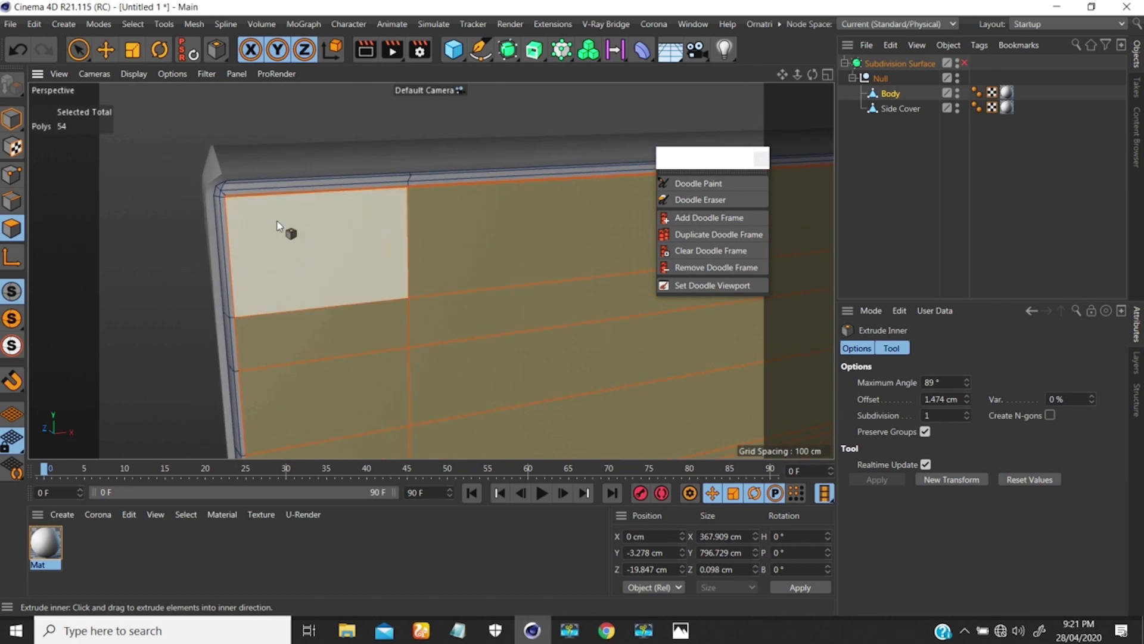
- Melt the selected polygons of Body's flat face into a single N-gon
right_click_drag(263, 201, 281, 177, "alt")
middle_click_drag(465, 263, 385, 224, "alt")
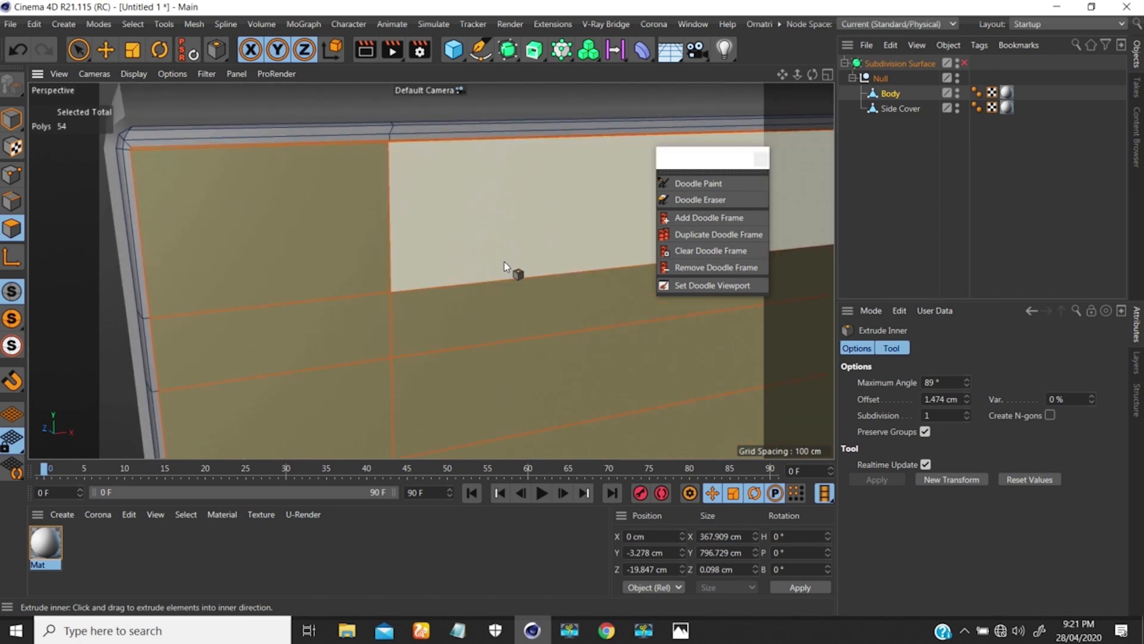
left_click_drag(525, 299, 507, 293, "alt")
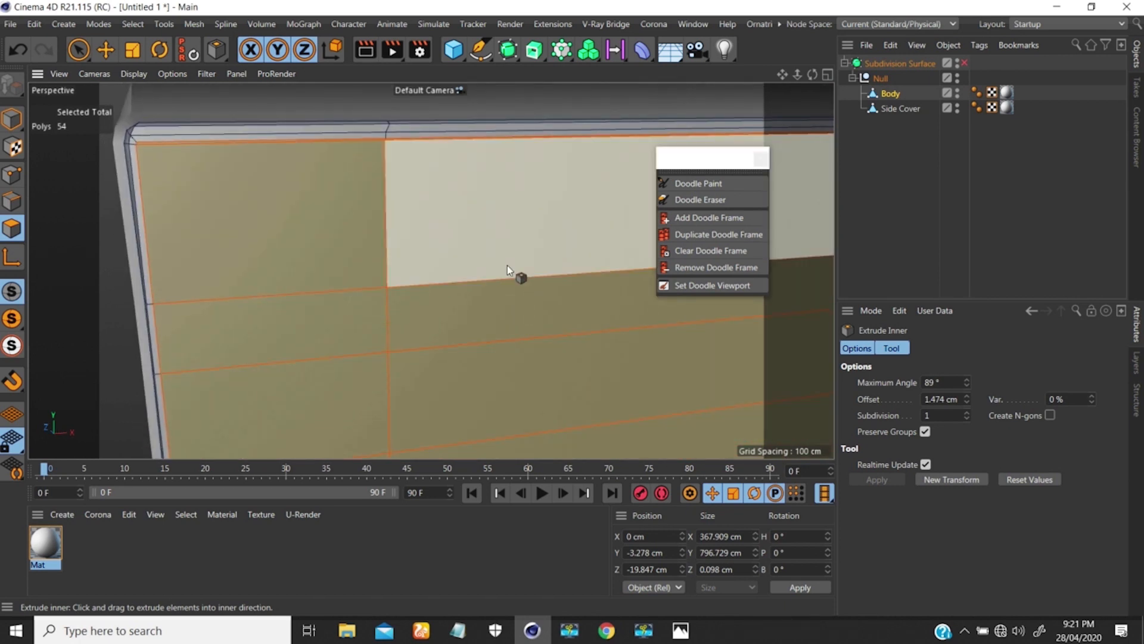
key("u")
key("z")
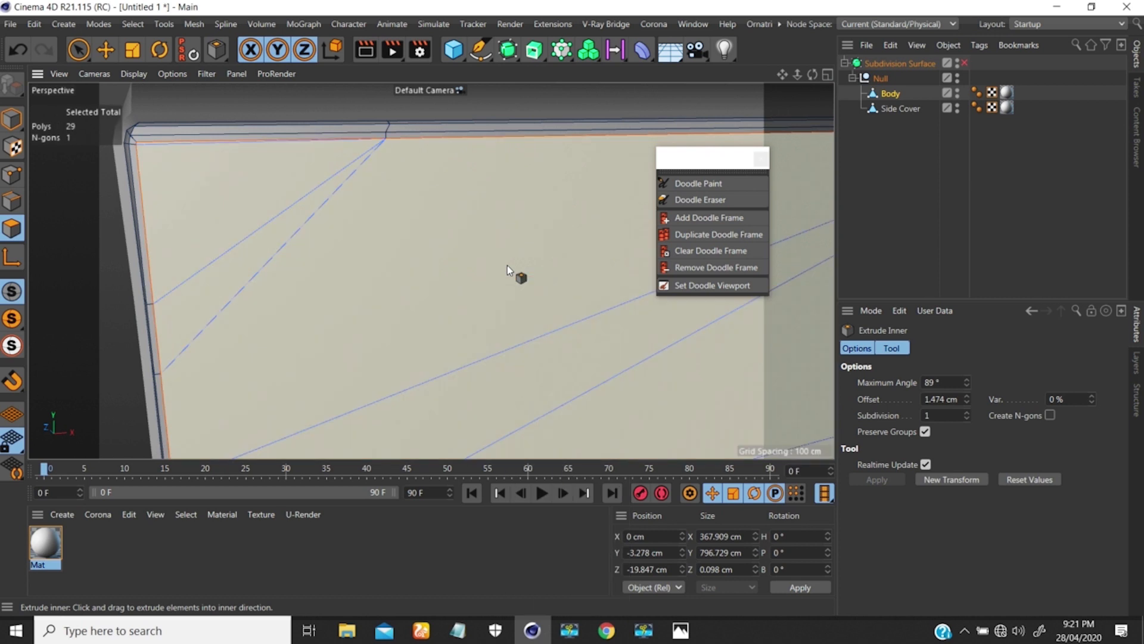
- Inset the merged N-gon face by 0.48 cm with Extrude Inner
right_click_drag(360, 232, 345, 297, "alt")
left_click_drag(432, 268, 302, 232, "alt")
right_click_drag(485, 278, 358, 286, "alt")
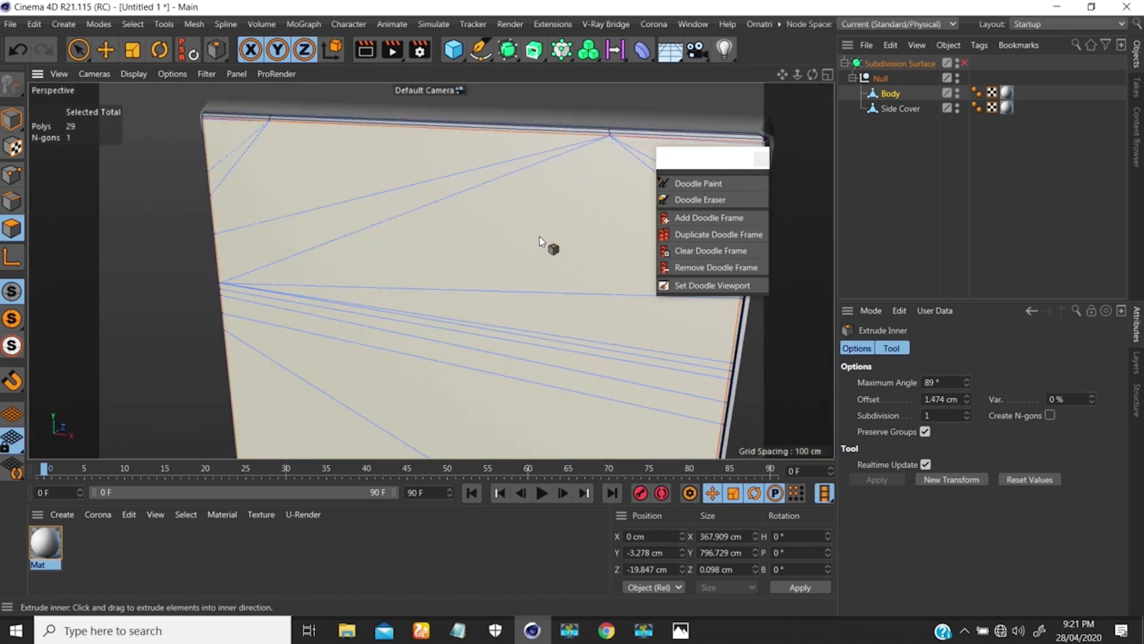
middle_click_drag(500, 250, 333, 284, "alt")
left_click_drag(543, 168, 550, 161, "alt")
left_click_drag(601, 177, 602, 232)
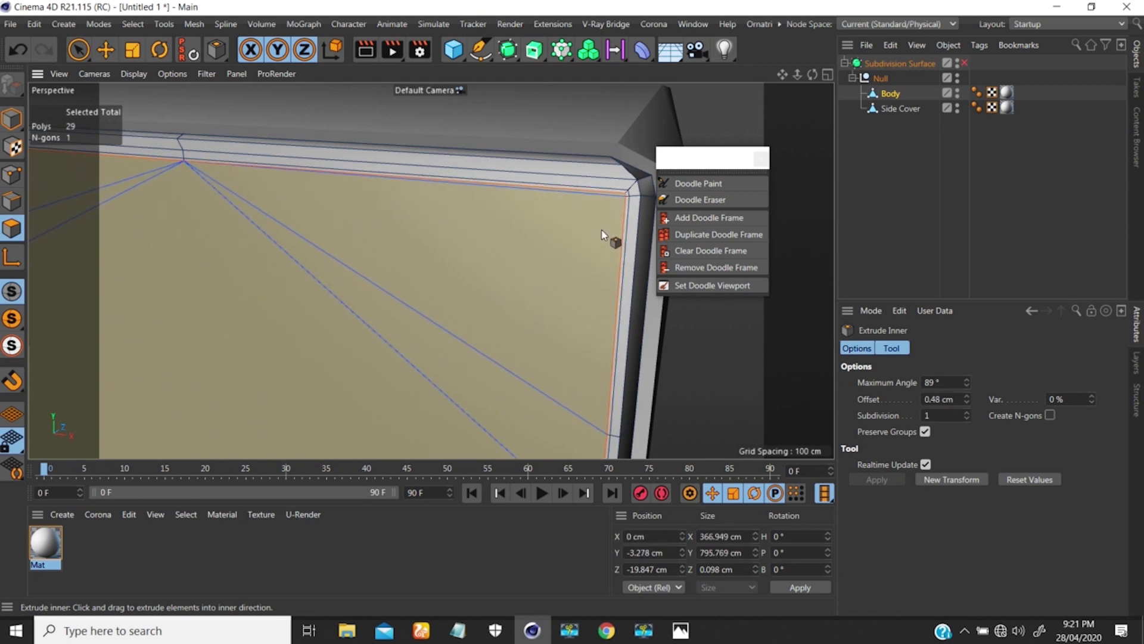
- Examine the new inset edges around the lower corners and along the whole length of Body's face
scroll(604, 219, "down", 6)
middle_click_drag(520, 325, 530, 231, "alt")
right_click_drag(530, 237, 482, 381, "alt")
middle_click_drag(507, 447, 512, 345, "alt")
right_click_drag(529, 352, 669, 203, "alt")
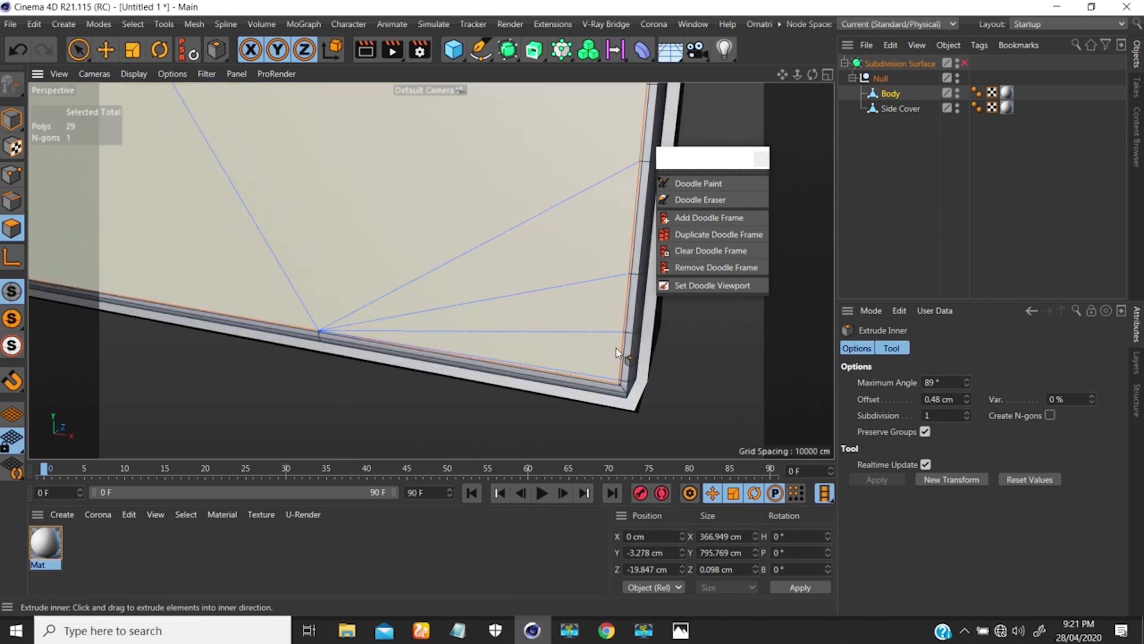
middle_click_drag(607, 385, 577, 371, "alt")
right_click_drag(577, 370, 477, 379, "alt")
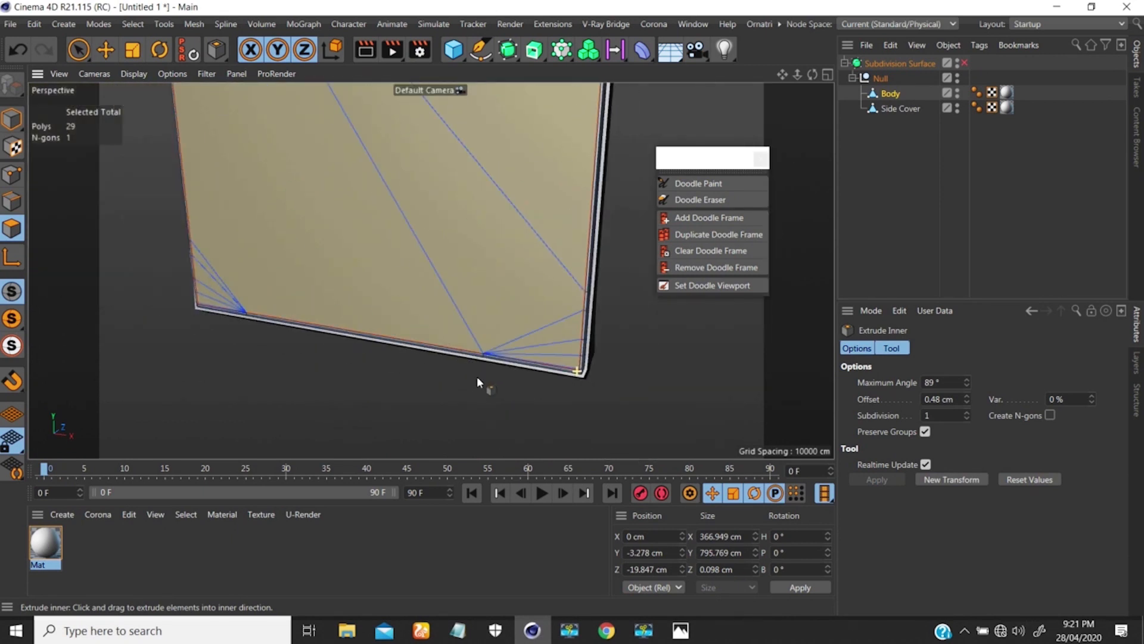
right_click_drag(511, 269, 449, 339, "alt")
middle_click_drag(454, 161, 432, 271, "alt")
right_click_drag(431, 270, 446, 348, "alt")
right_click_drag(463, 228, 444, 238, "alt")
left_click_drag(445, 239, 424, 256, "alt")
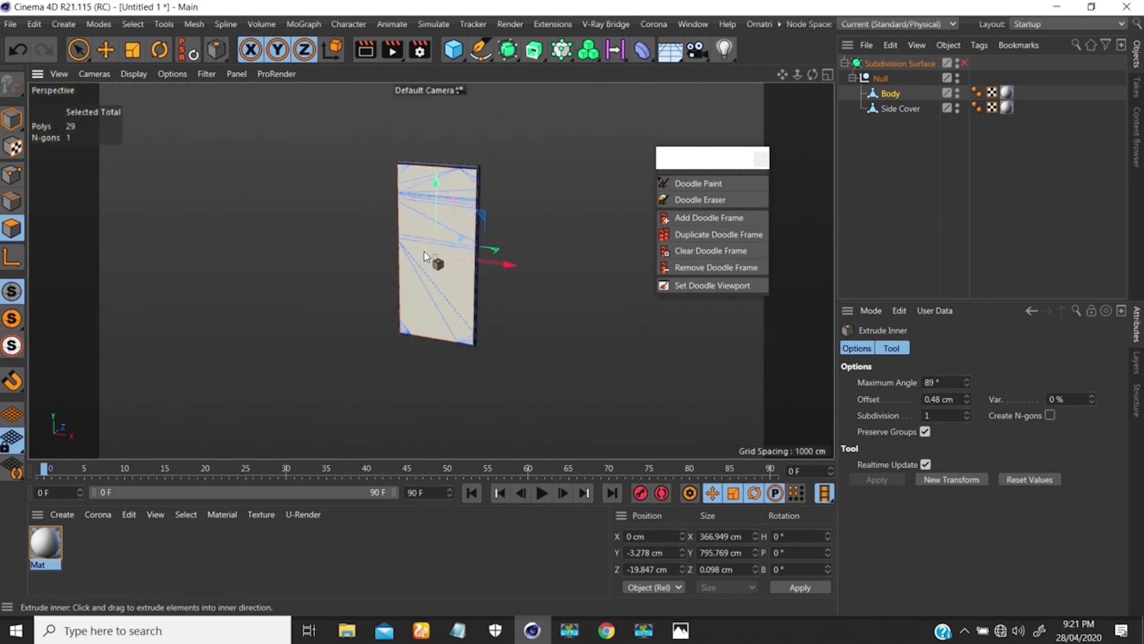
- Preview the merged face with the Subdivision Surface on, and turn it off again
key("q")
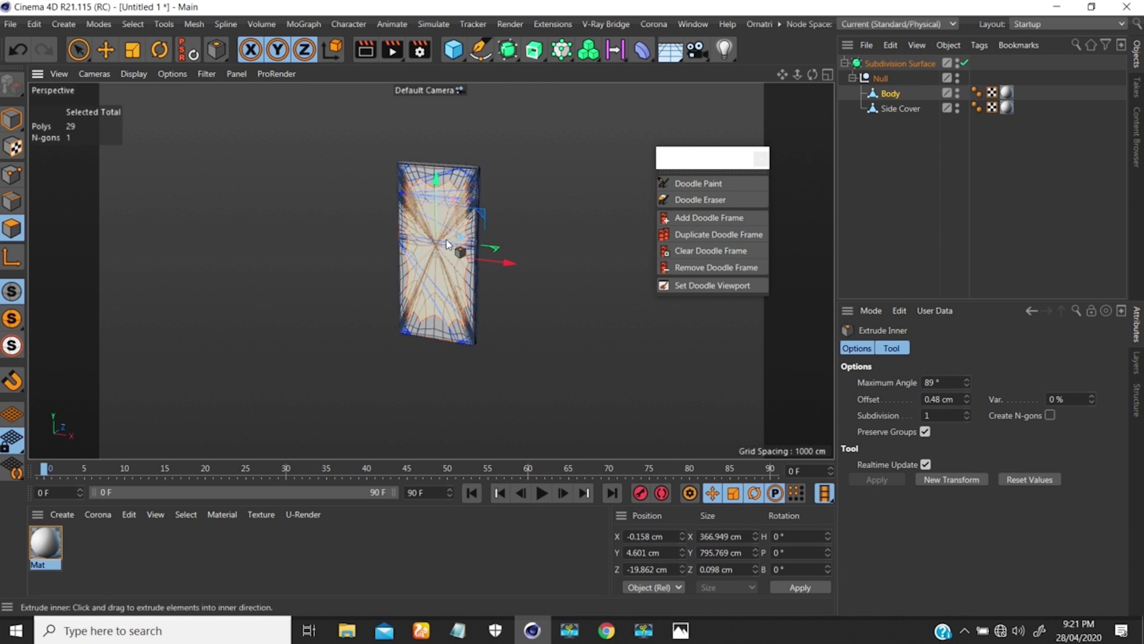
right_click_drag(446, 238, 478, 190, "alt")
middle_click_drag(467, 209, 464, 232, "alt")
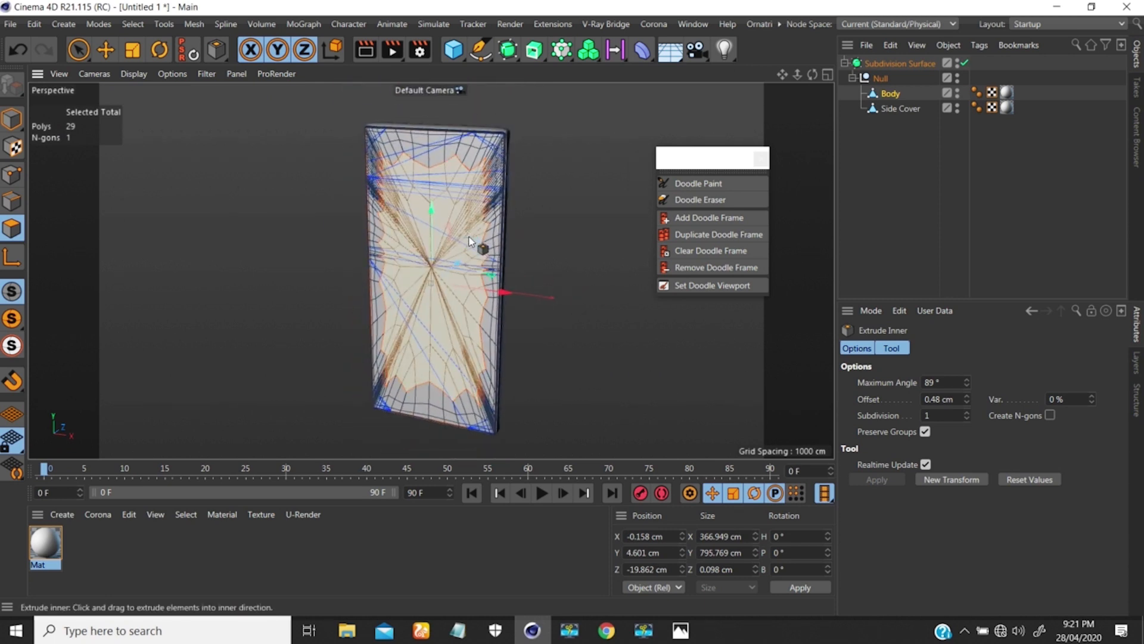
mouse_move(465, 233)
left_mouse_down("alt")
mouse_move(444, 204)
mouse_move(453, 238)
left_mouse_up("alt")
right_click_drag(454, 238, 460, 216, "alt")
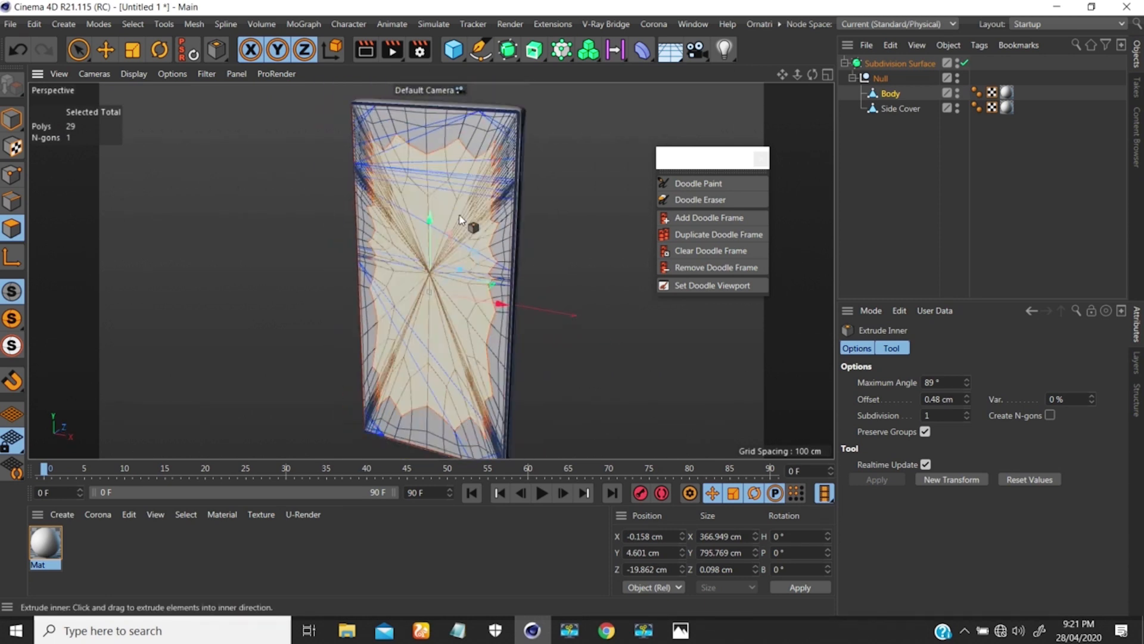
middle_click_drag(460, 216, 458, 219, "alt")
key("q")
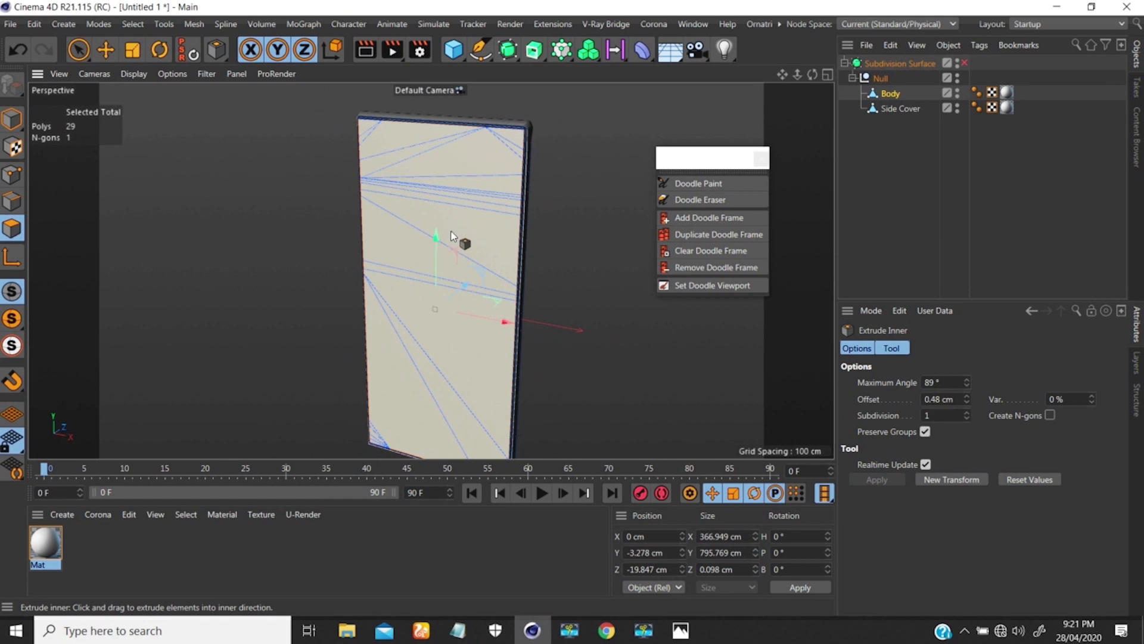
- In point mode, slide the inset points at one upper corner of Body's face further down the side edges
left_click_drag(455, 211, 468, 189, "alt")
right_click_drag(480, 150, 507, 107, "alt")
middle_click_drag(494, 168, 479, 207, "alt")
right_click_drag(452, 217, 464, 186, "alt")
right_click_drag(487, 105, 554, 36, "alt")
right_click_drag(488, 171, 509, 122, "alt")
mouse_move(495, 178)
left_mouse_down("alt")
mouse_move(486, 157)
mouse_move(479, 170)
left_mouse_up("alt")
right_click_drag(500, 179, 394, 332, "alt")
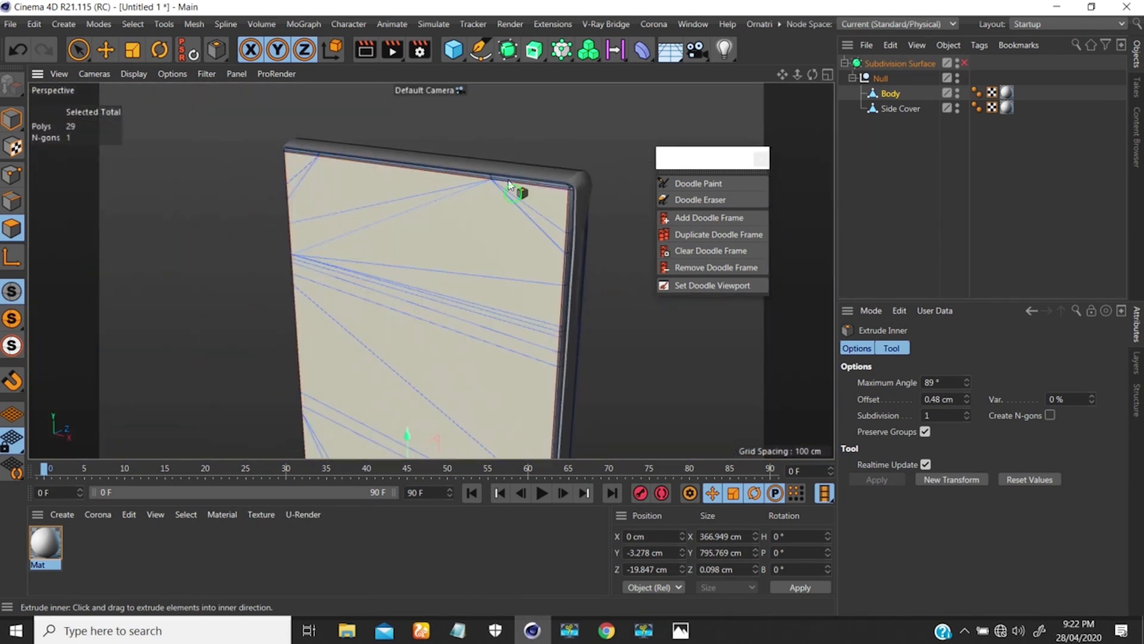
left_click_drag(523, 191, 529, 159, "alt")
right_click_drag(530, 159, 632, 41, "alt")
right_click_drag(485, 260, 520, 188, "alt")
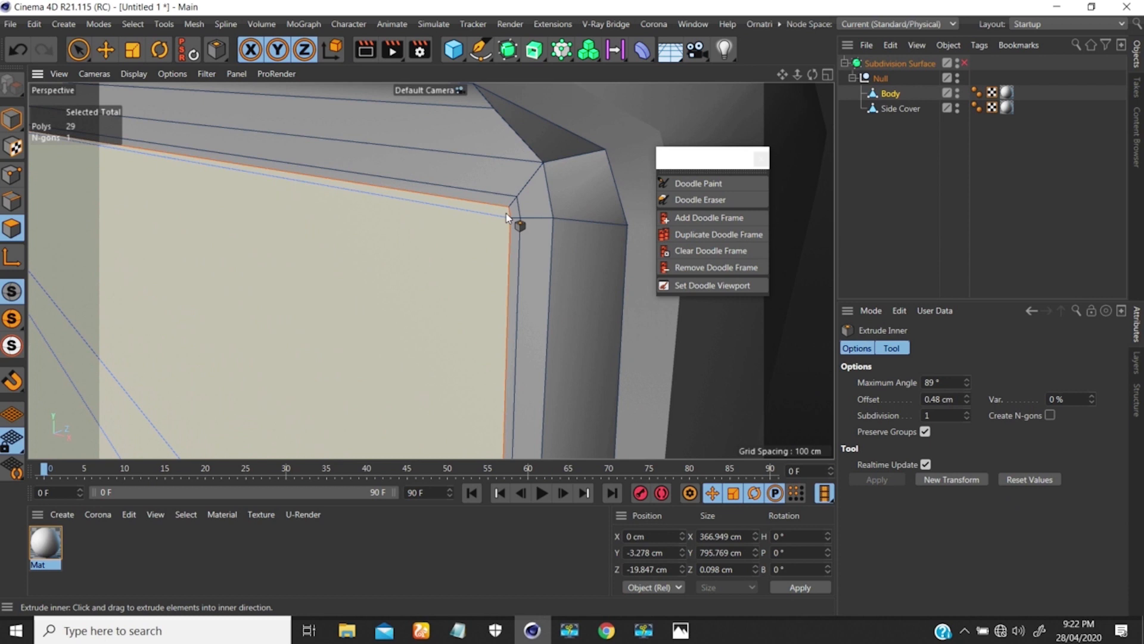
left_click(18, 177)
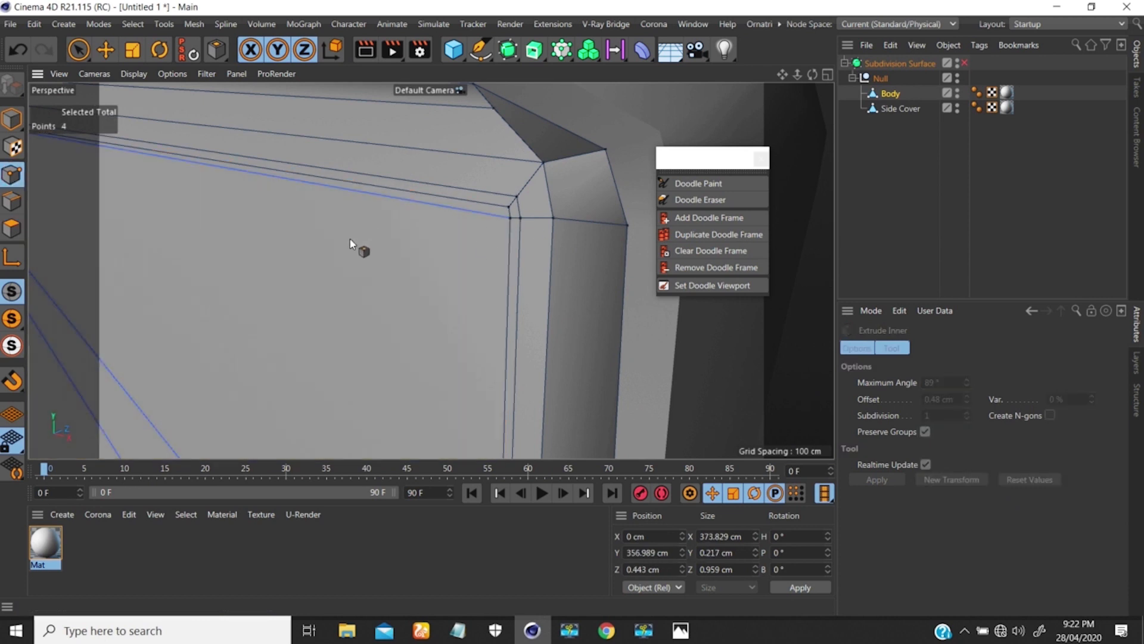
key("m")
key("o")
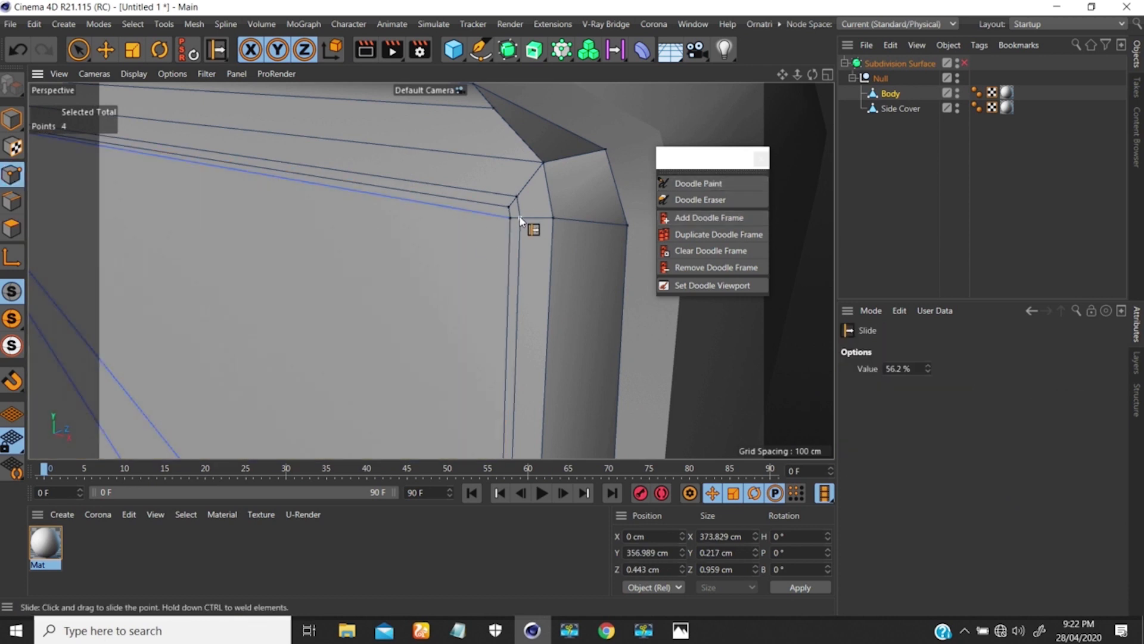
left_click_drag(520, 219, 519, 258)
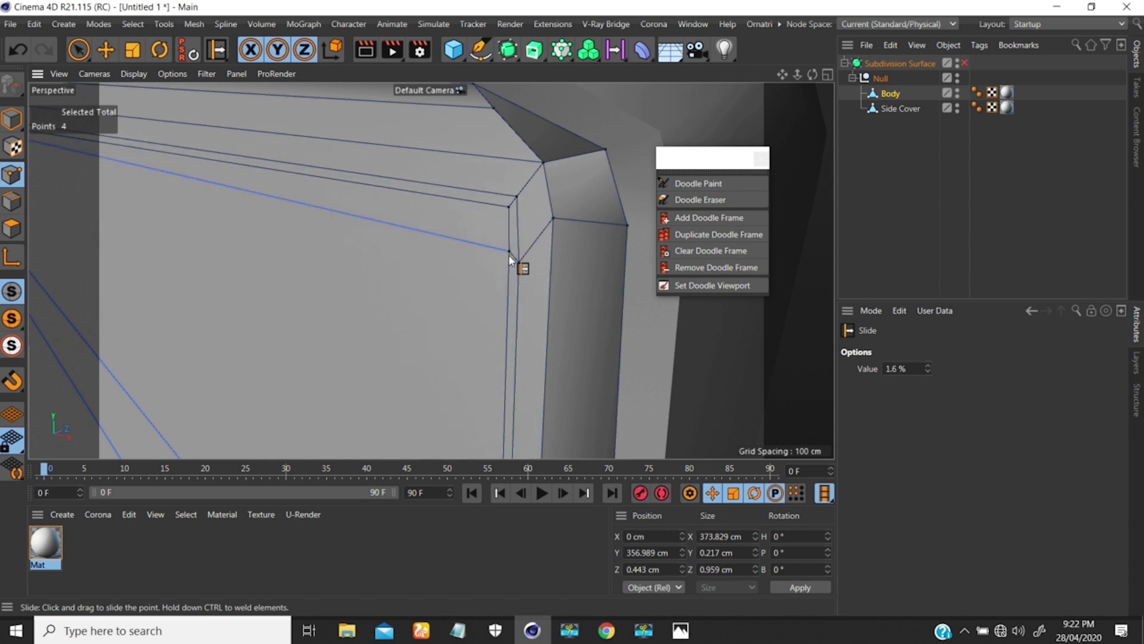
- Slide the matching inset points down the side edges at the opposite upper corner of Body's face
mouse_move(507, 266)
left_mouse_down("alt")
mouse_move(452, 327)
mouse_move(593, 291)
mouse_move(275, 221)
mouse_move(293, 277)
mouse_move(339, 281)
mouse_move(320, 288)
mouse_move(403, 261)
mouse_move(572, 270)
mouse_move(203, 225)
mouse_move(270, 139)
left_mouse_up("alt")
mouse_move(306, 249)
left_mouse_down("alt")
mouse_move(419, 206)
mouse_move(367, 256)
mouse_move(401, 196)
mouse_move(331, 196)
mouse_move(350, 227)
left_mouse_up("alt")
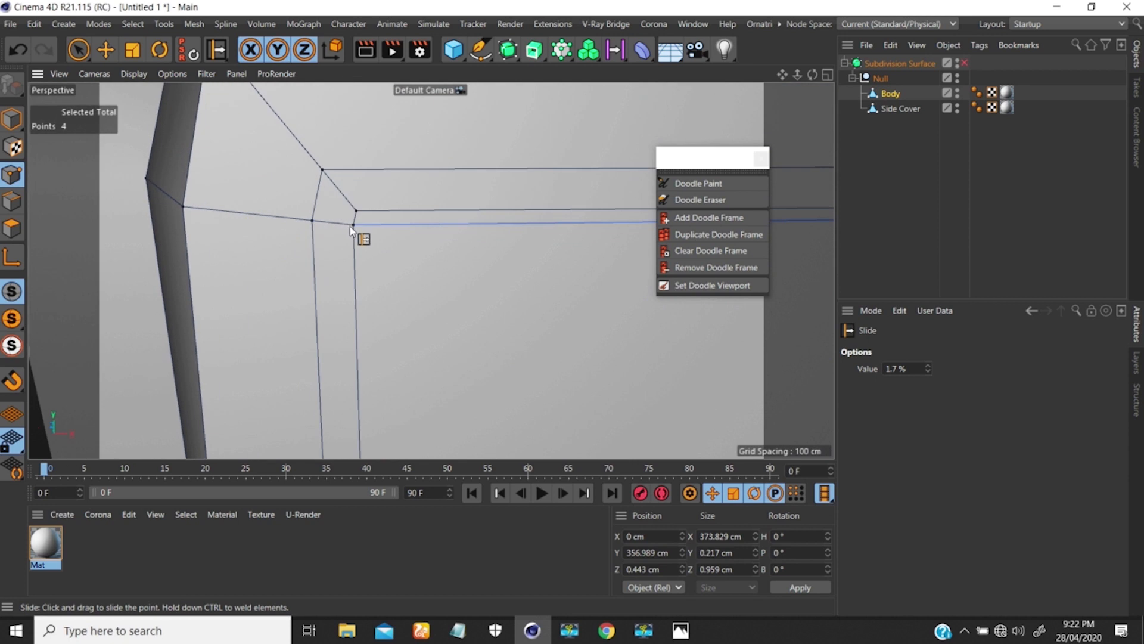
left_click_drag(365, 353, 309, 221)
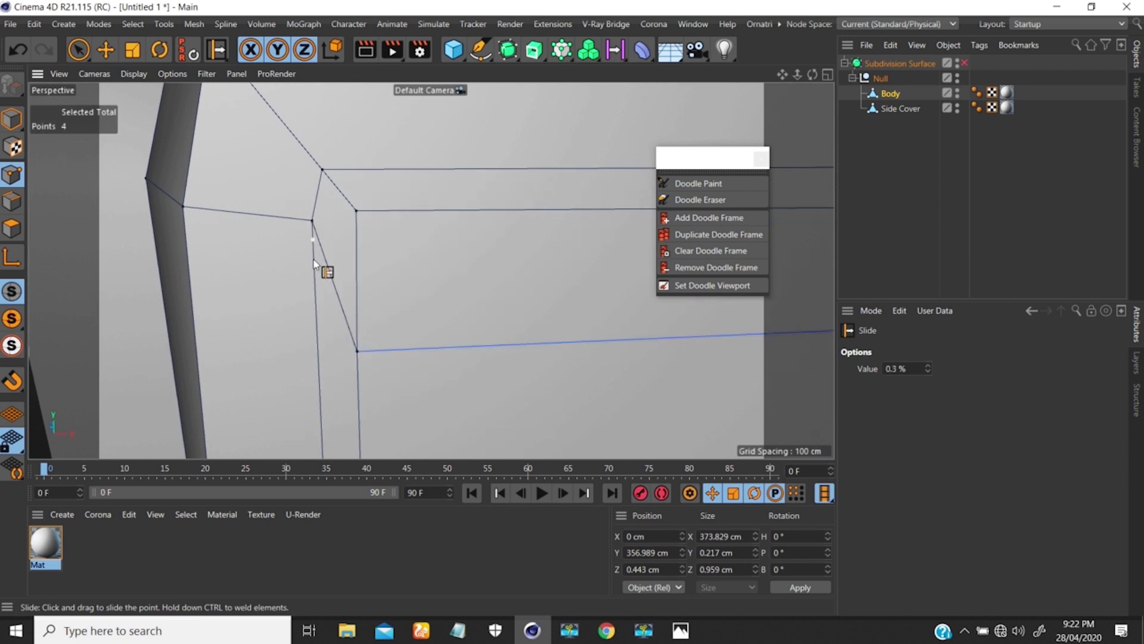
left_click_drag(320, 345, 319, 328)
- Slide the inset points at the lower corner on the same side up along the side edges
left_click_drag(274, 284, 191, 319, "alt")
middle_click_drag(432, 271, 293, 288, "alt")
right_click_drag(330, 255, 428, 199, "alt")
right_click_drag(419, 265, 352, 303, "alt")
middle_click_drag(352, 303, 344, 144, "alt")
right_click_drag(325, 258, 309, 313, "alt")
middle_click_drag(309, 314, 316, 130, "alt")
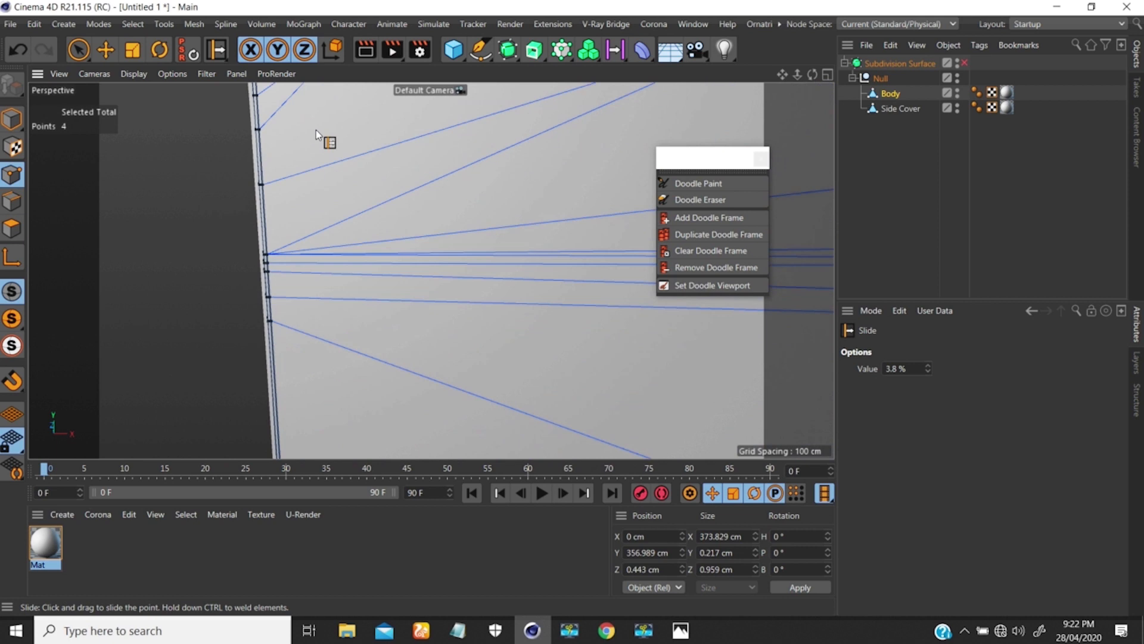
middle_click_drag(307, 350, 306, 143, "alt")
middle_click_drag(302, 319, 302, 149, "alt")
middle_click_drag(282, 382, 286, 174, "alt")
right_click_drag(291, 340, 384, 182, "alt")
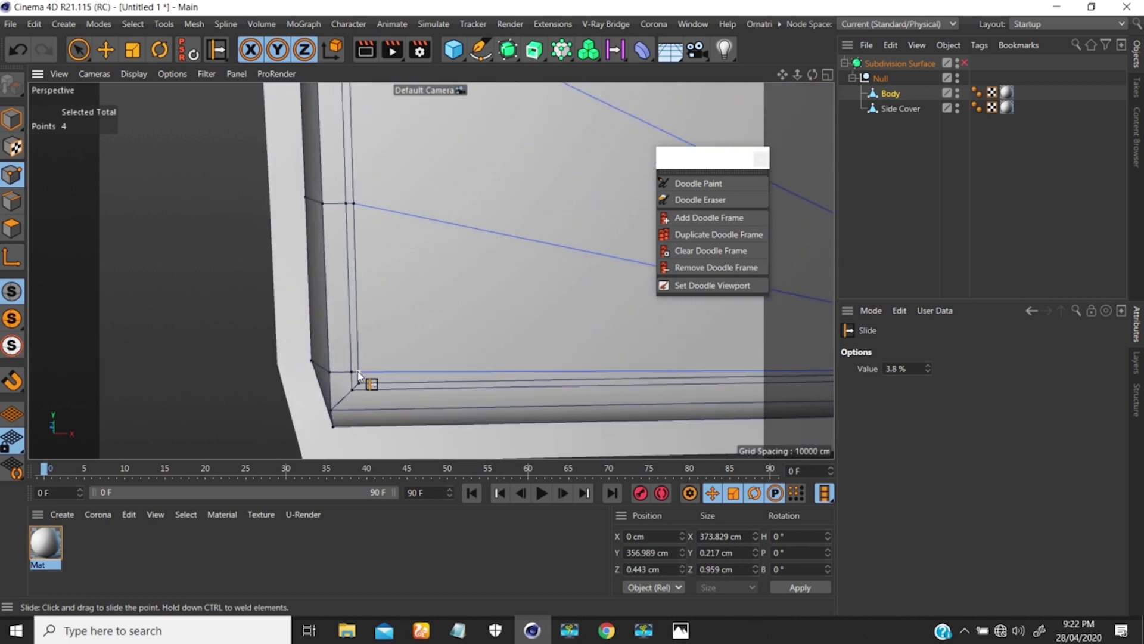
left_click_drag(358, 370, 351, 371)
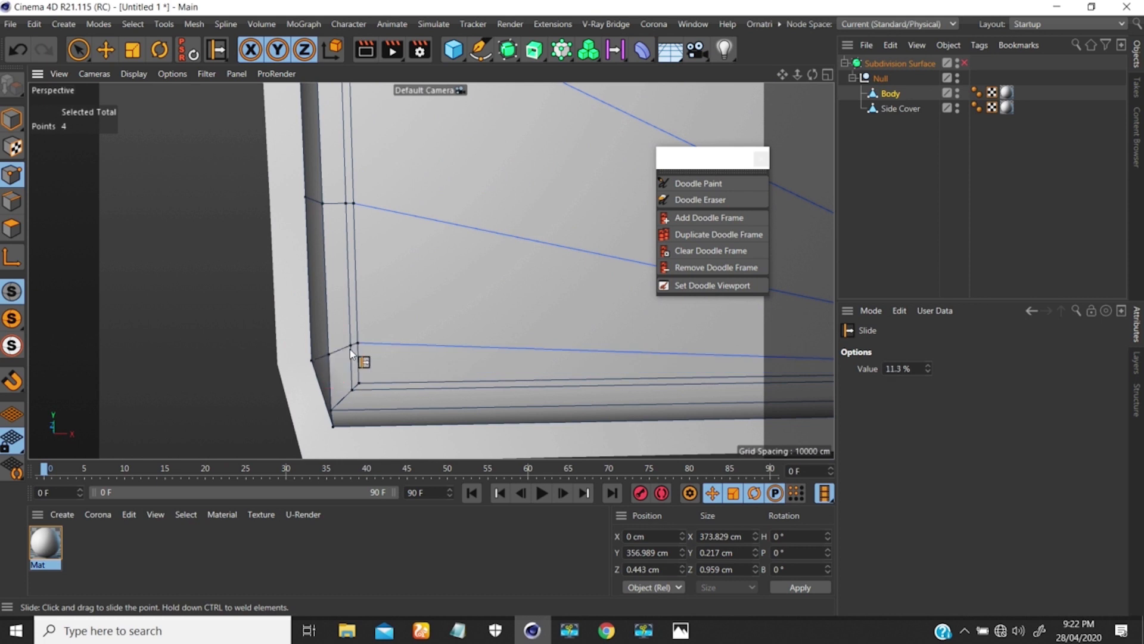
- With Line Cut set to Single Line, cut straight across Body's large face between the lowest inset points at its two lower corners
left_click_drag(359, 349, 524, 338, "alt")
scroll(635, 333, "up", 3)
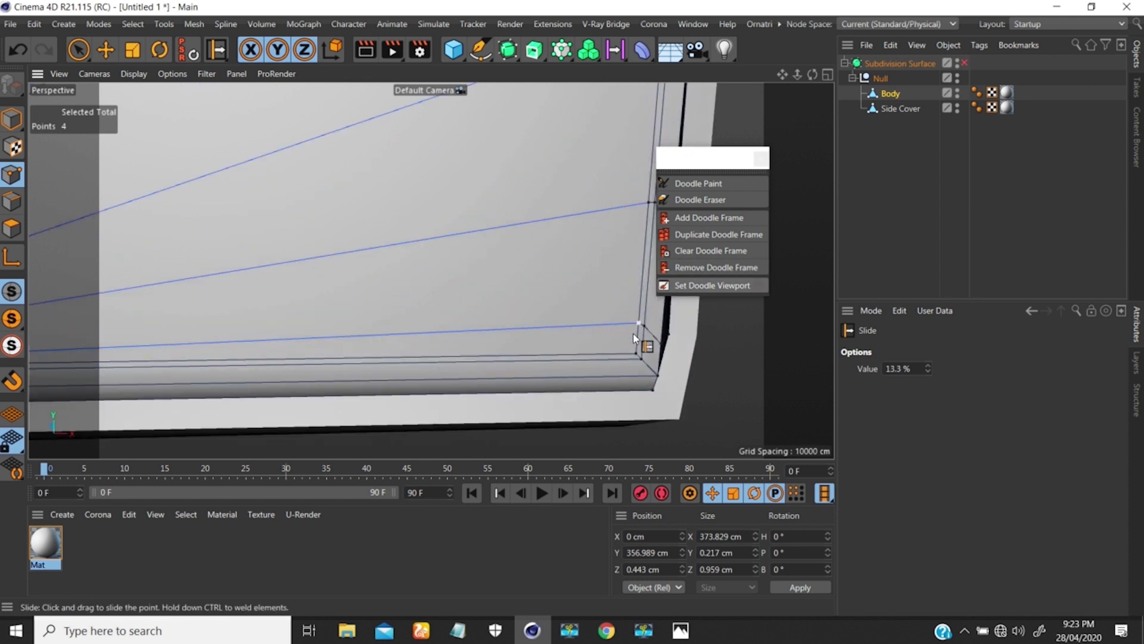
scroll(596, 286, "down", 3)
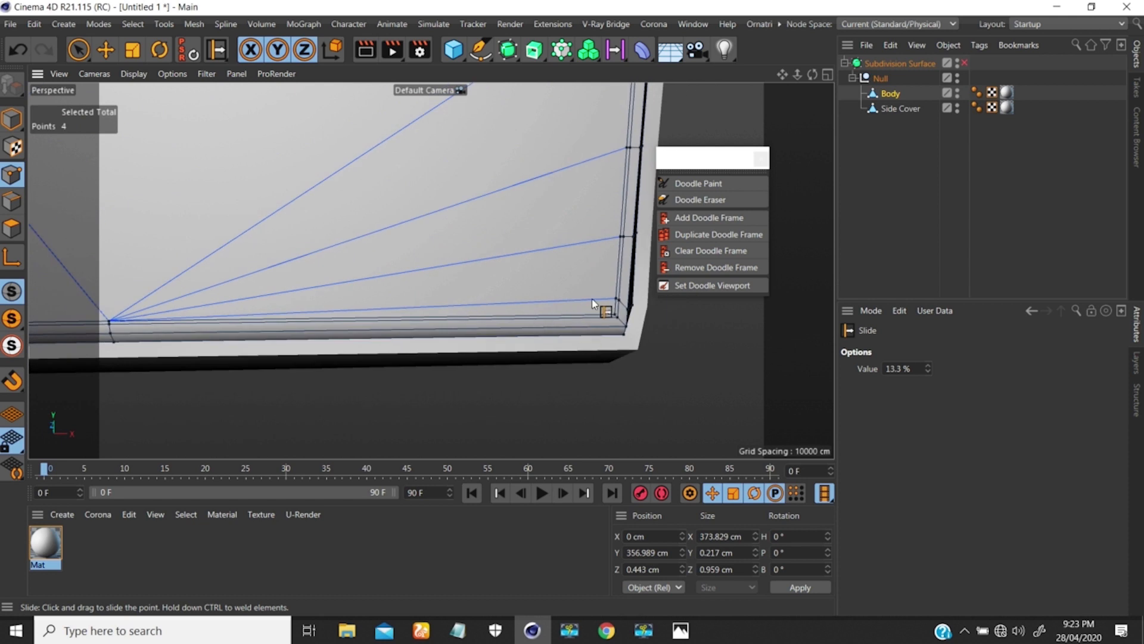
key("k")
key("k")
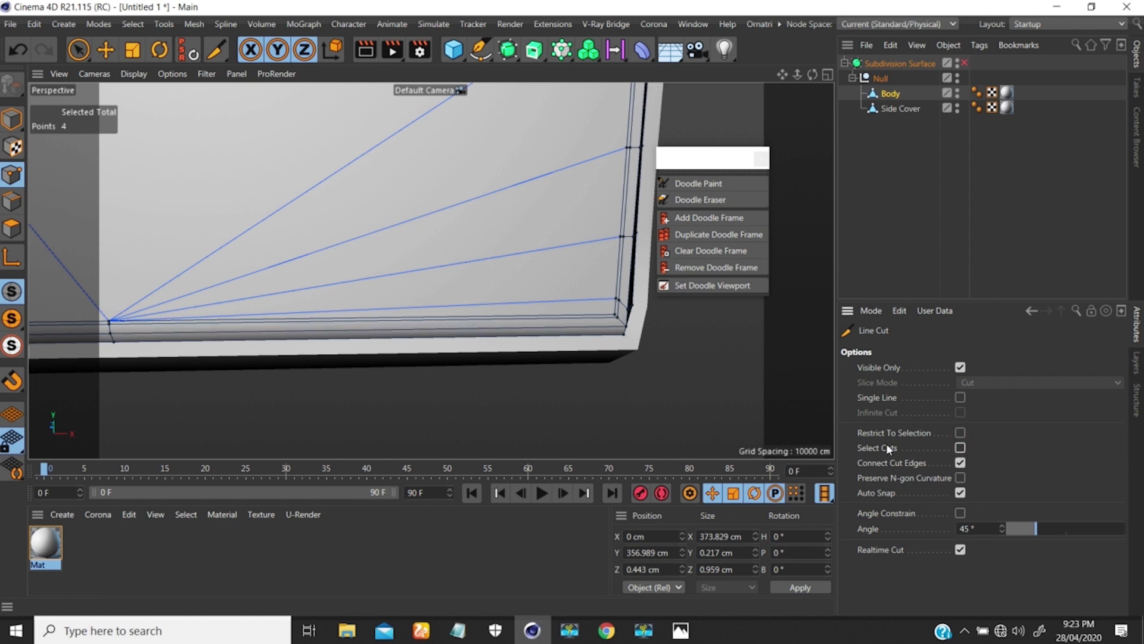
left_click(597, 316)
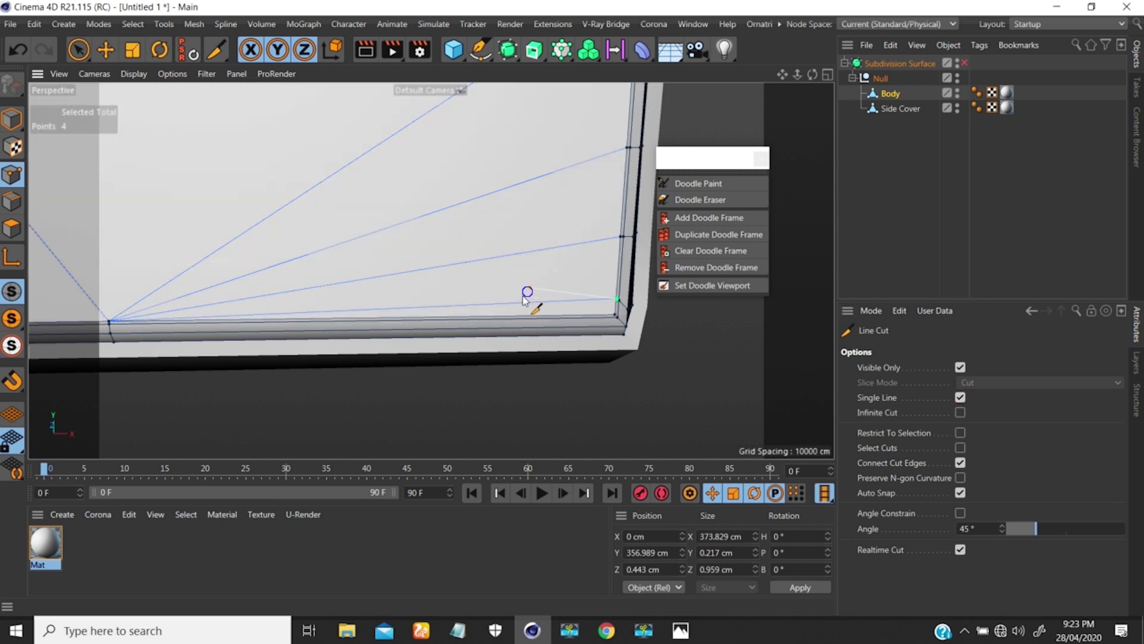
scroll(519, 304, "down", 2)
middle_click_drag(376, 289, 637, 317, "alt")
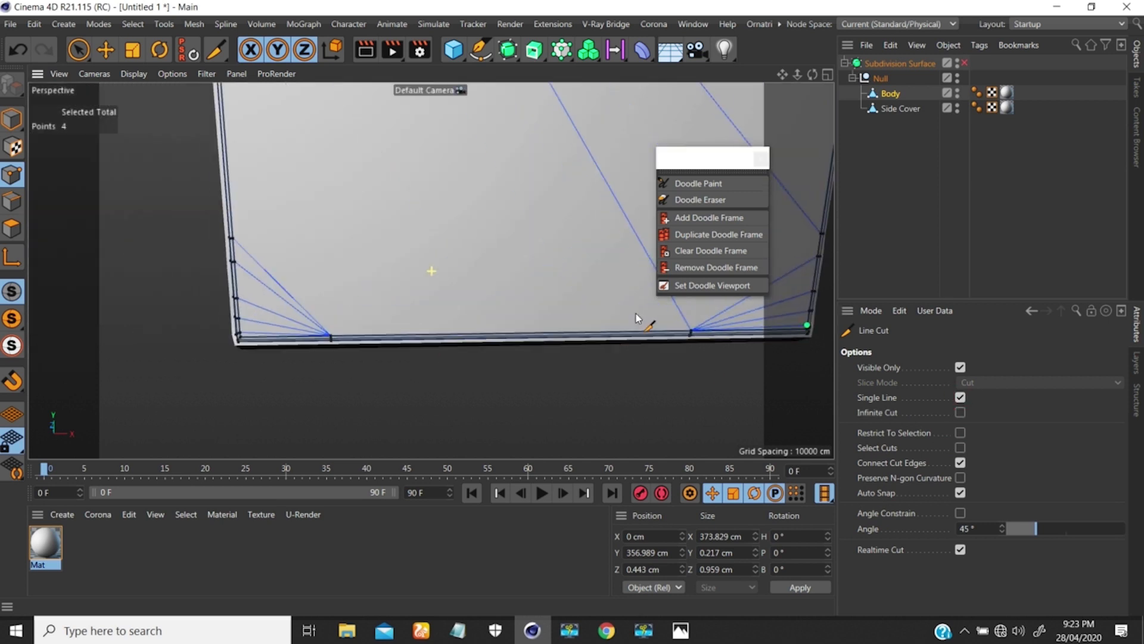
right_click_drag(257, 318, 334, 261, "alt")
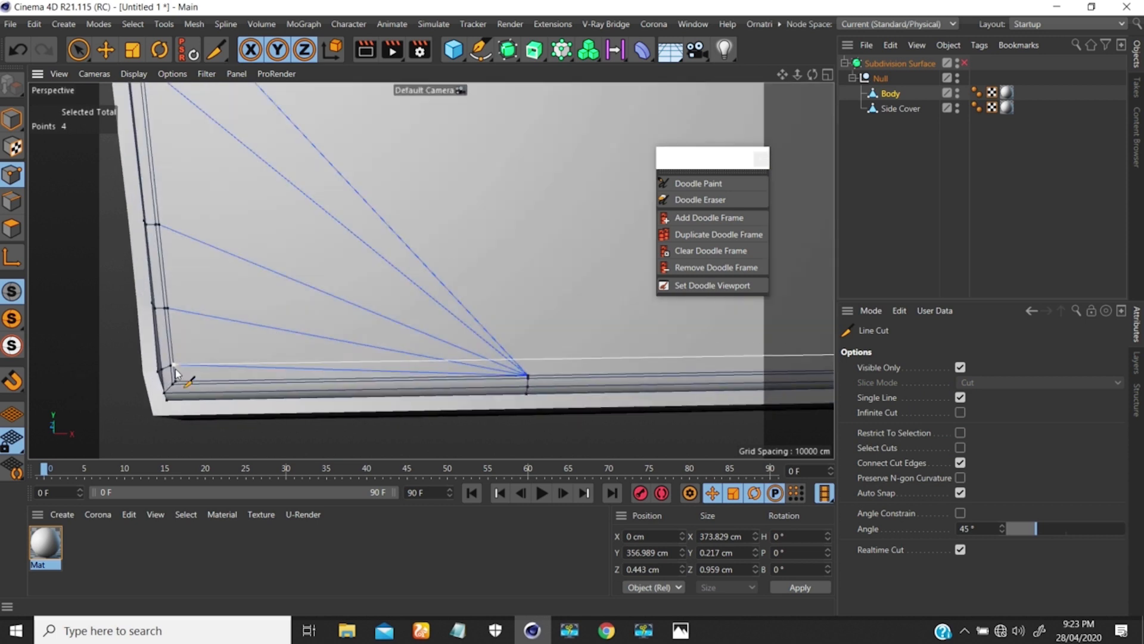
right_click_drag(174, 376, 121, 438, "alt")
left_click(189, 357)
right_click_drag(416, 298, 340, 336, "alt")
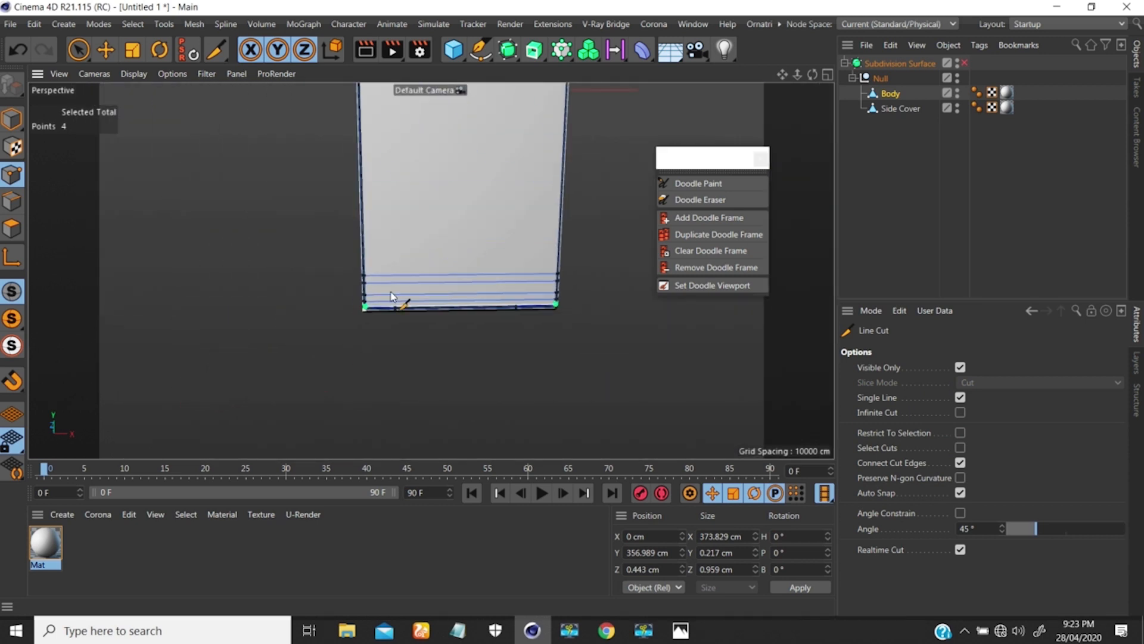
- Cut straight across Body's large face between the uppermost inset points at its two upper corners
middle_click_drag(431, 270, 402, 409, "alt")
middle_click_drag(412, 198, 395, 306, "alt")
right_click_drag(425, 135, 484, 98, "alt")
middle_click_drag(470, 156, 449, 238, "alt")
right_click_drag(555, 181, 670, 143, "alt")
middle_click_drag(630, 205, 481, 254, "alt")
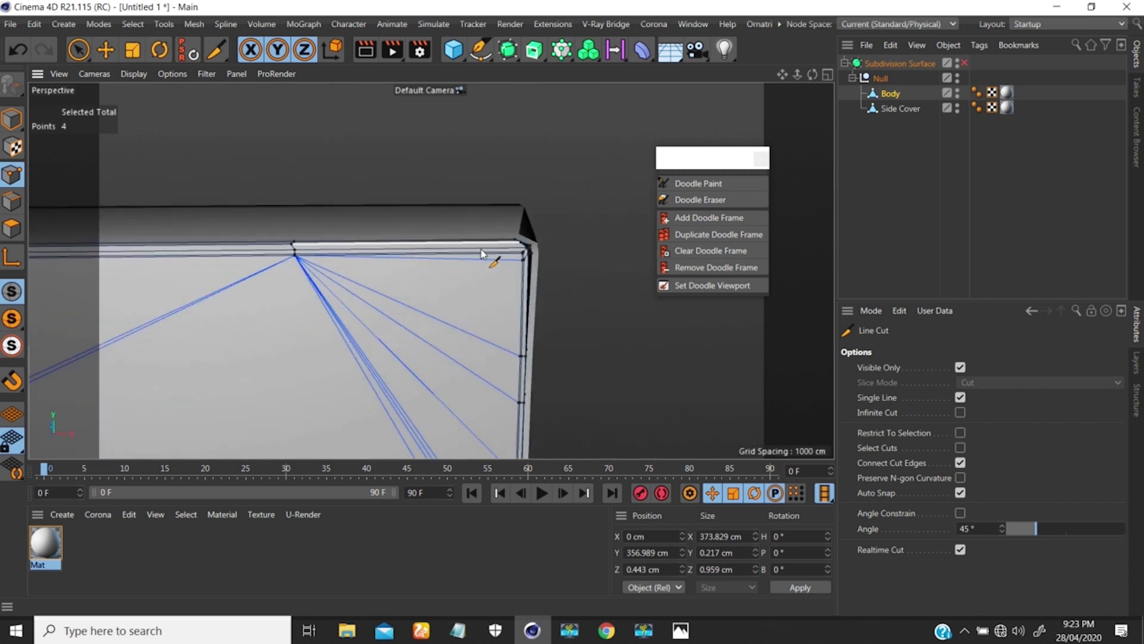
right_click_drag(481, 254, 556, 223, "alt")
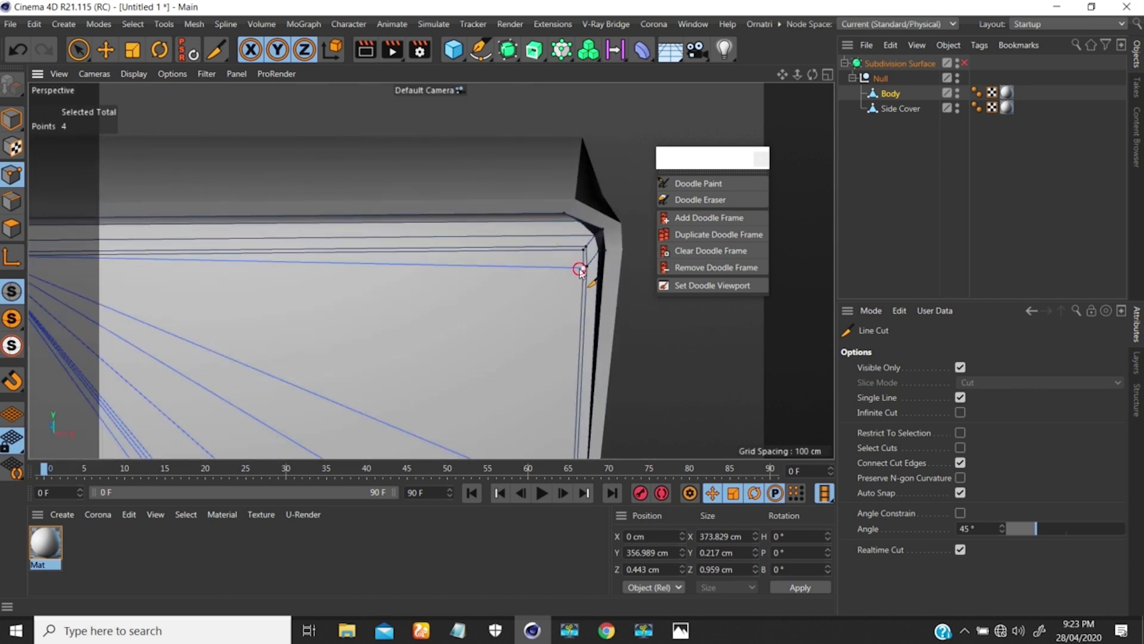
left_click(581, 272)
right_click_drag(520, 277, 367, 344, "alt")
middle_click_drag(334, 325, 537, 304, "alt")
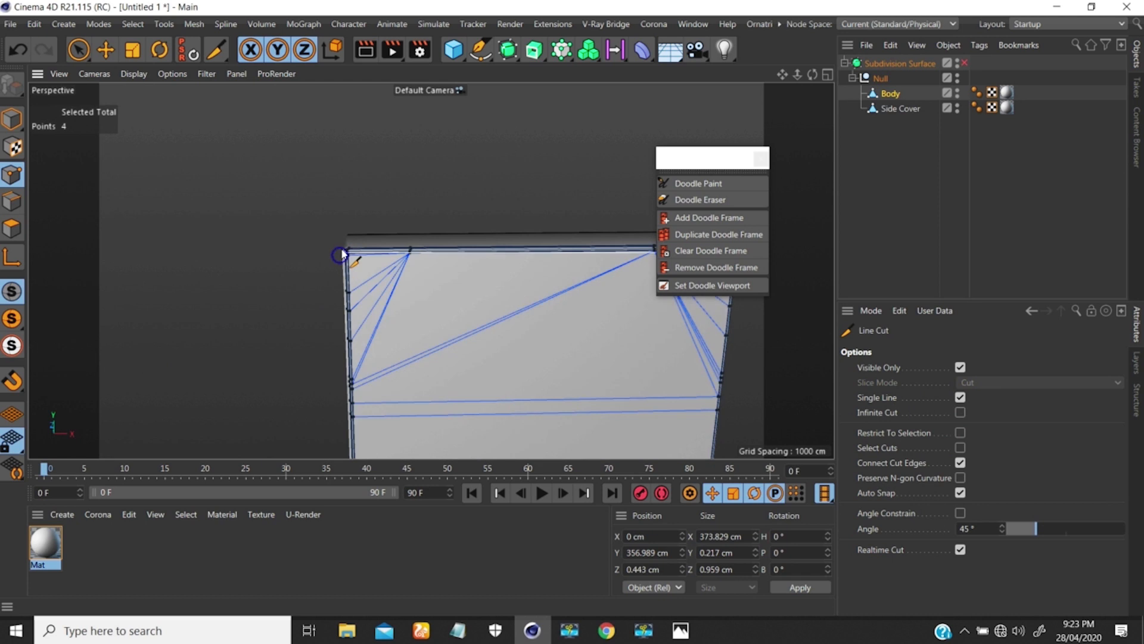
right_click_drag(341, 254, 497, 157, "alt")
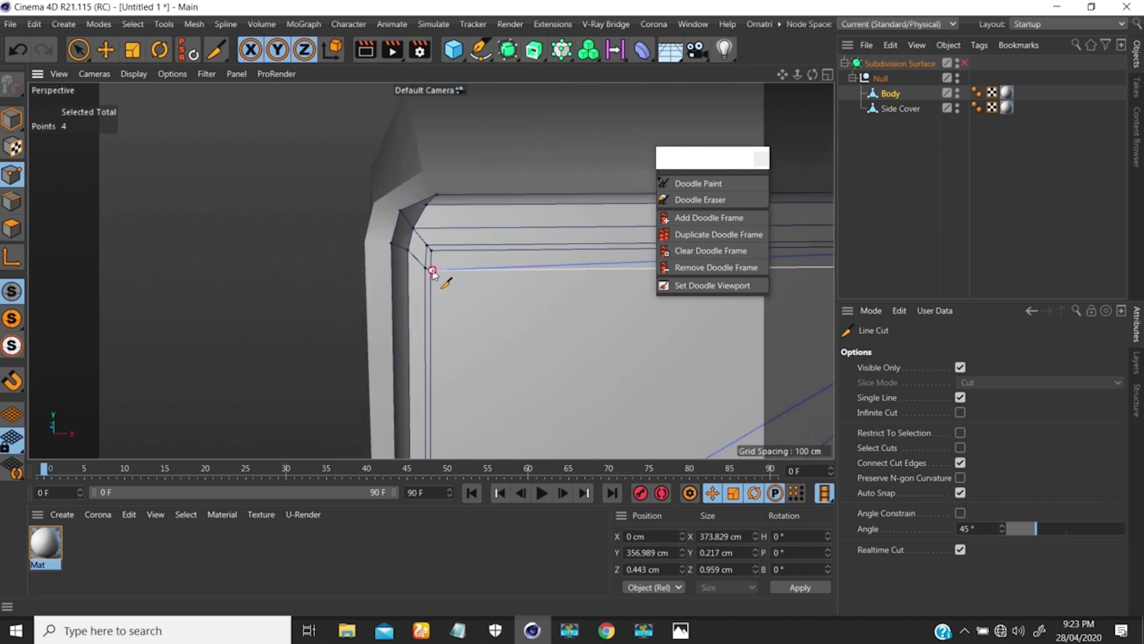
- Line-cut across Body's face between the first pair of opposite side-edge points below the upper corners
middle_click_drag(394, 255, 291, 179, "alt")
right_click_drag(292, 179, 262, 256, "alt")
middle_click_drag(325, 287, 243, 158, "alt")
right_click_drag(236, 227, 256, 217, "alt")
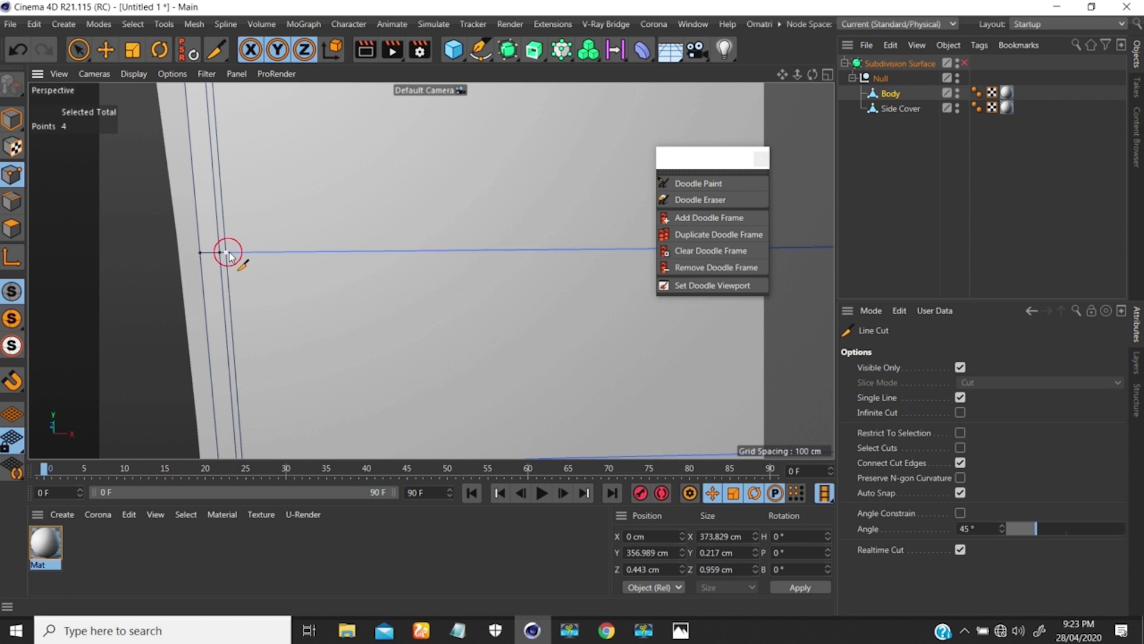
left_click(229, 252)
right_click_drag(489, 240, 356, 325, "alt")
middle_click_drag(533, 254, 160, 256, "alt")
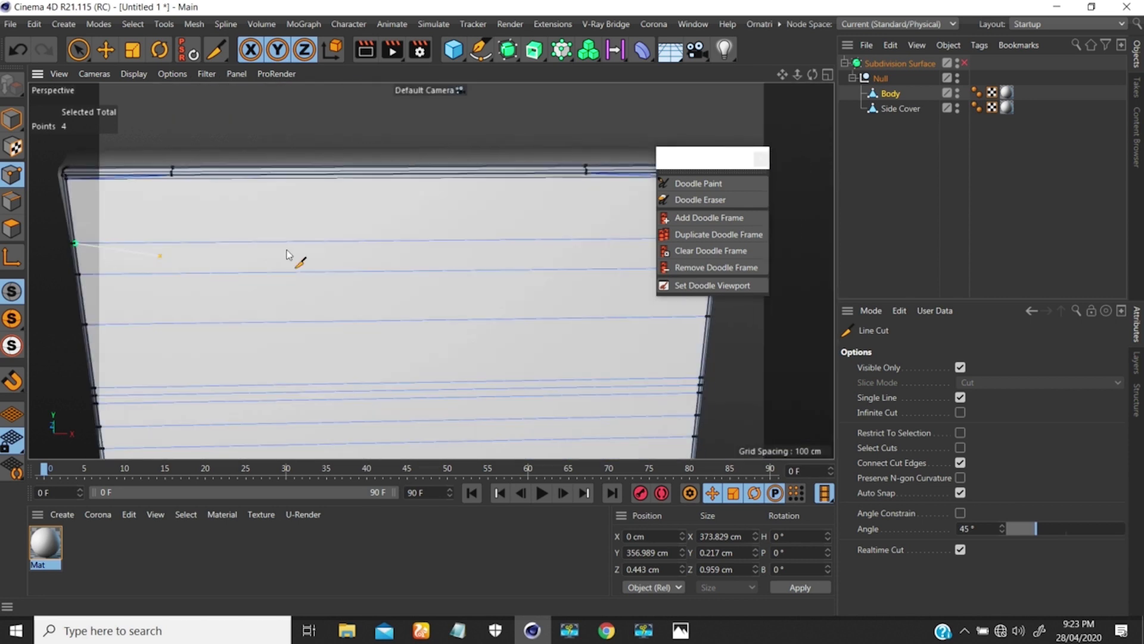
middle_click_drag(431, 270, 189, 230, "alt")
right_click_drag(442, 220, 537, 170, "alt")
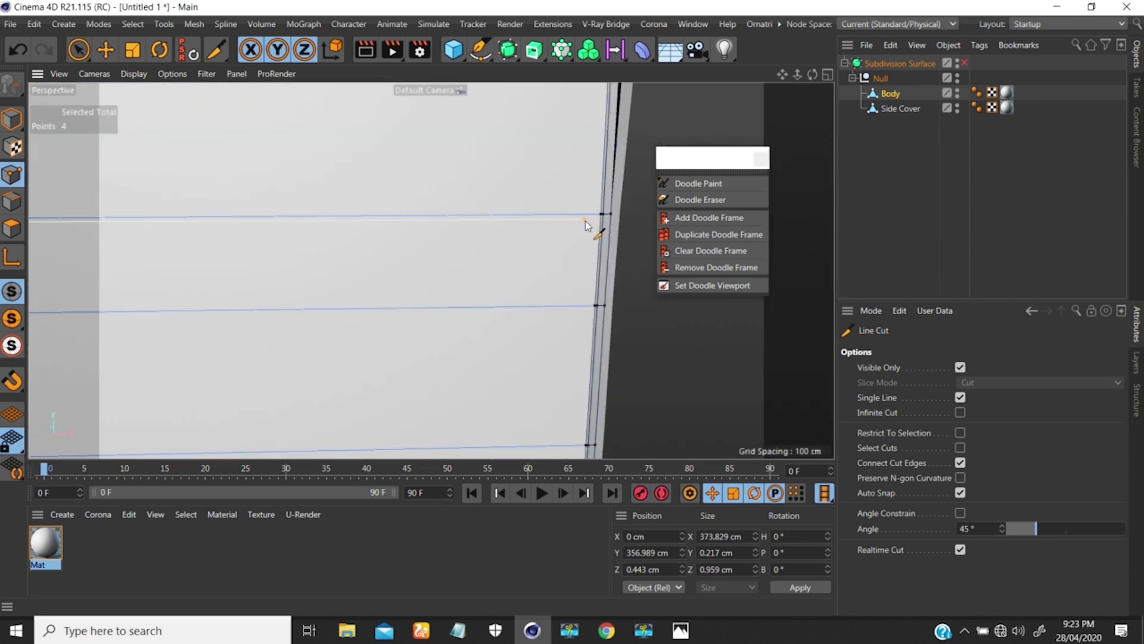
left_click(602, 214)
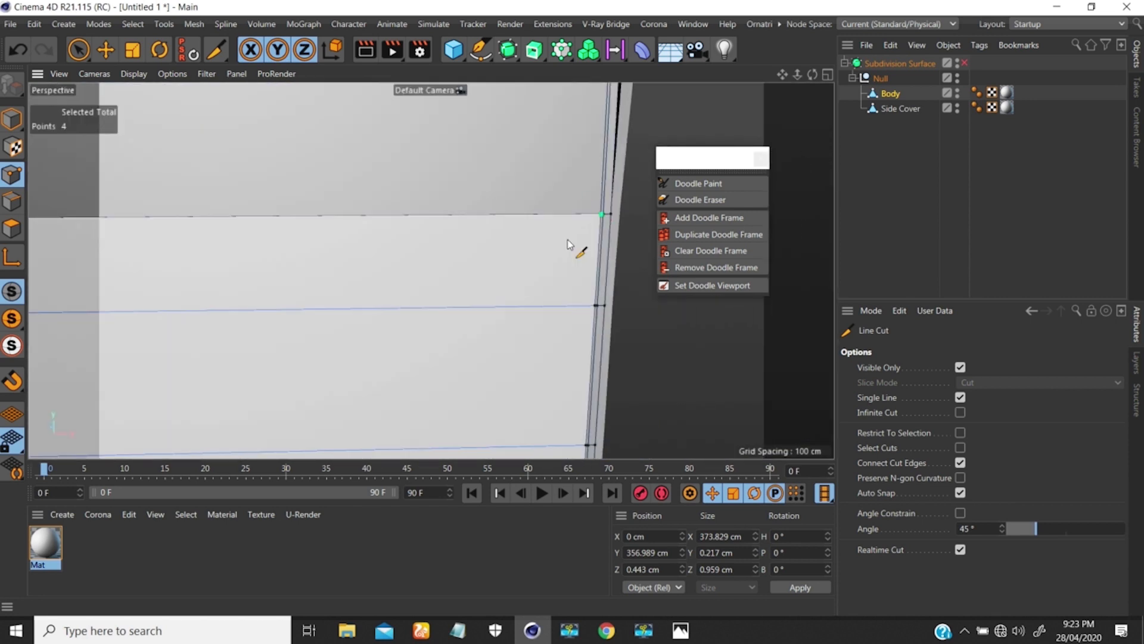
- Line-cut across Body's face between the second pair of side-edge points below the upper corners
left_click(596, 307)
right_click_drag(563, 320, 506, 317, "alt")
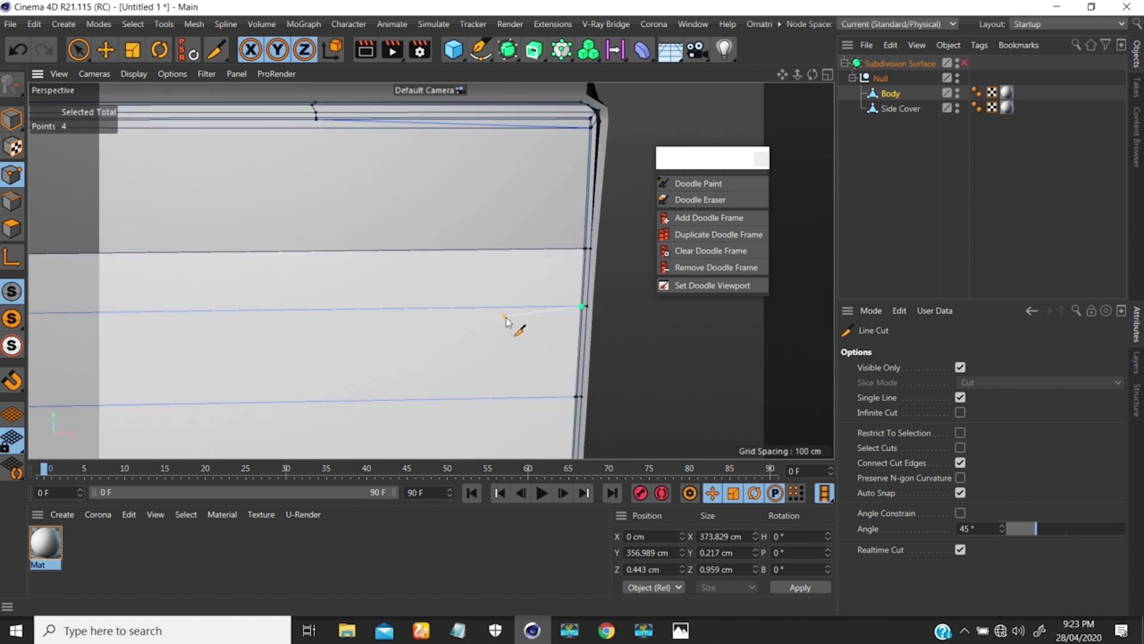
right_click_drag(409, 330, 335, 307, "alt")
middle_click_drag(334, 308, 551, 303, "alt")
right_click_drag(364, 276, 448, 223, "alt")
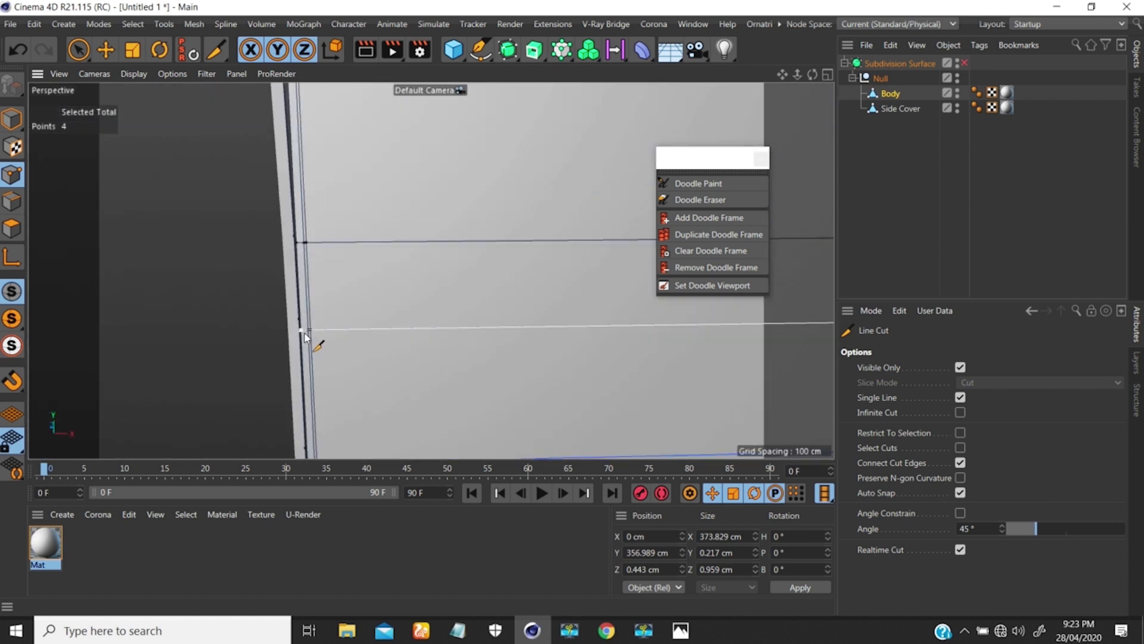
left_click(314, 330)
- Line-cut across Body's face between the third pair of side-edge points below the upper corners
middle_click_drag(355, 323, 270, 137, "alt")
right_click_drag(260, 264, 317, 200, "alt")
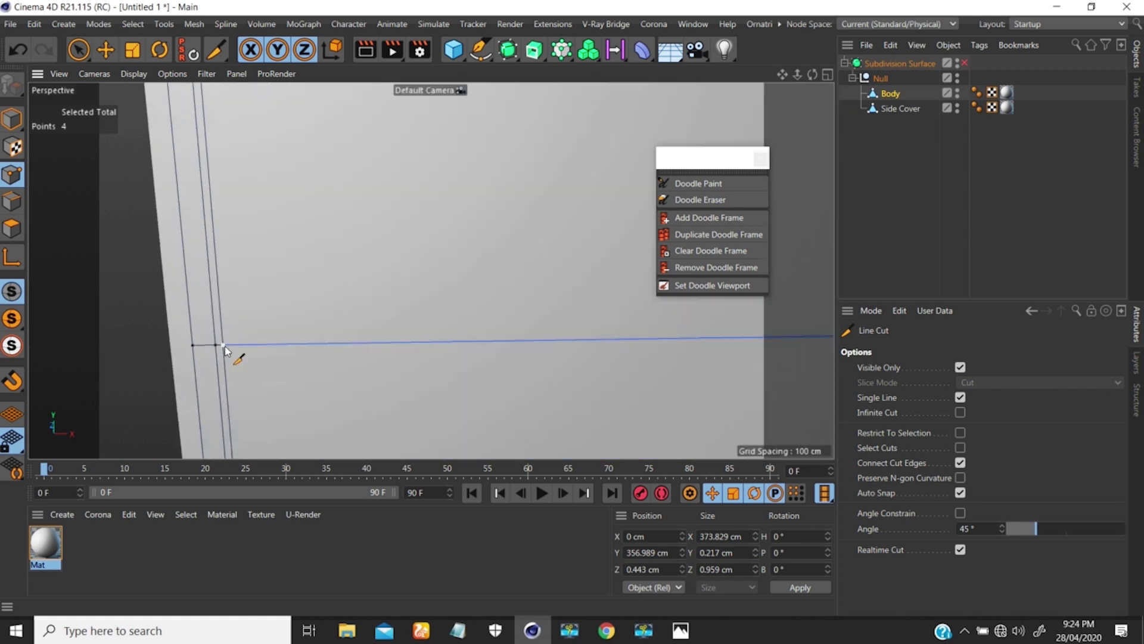
left_click(221, 345)
right_click_drag(275, 294, 198, 396, "alt")
middle_click_drag(465, 256, 218, 285, "alt")
right_click_drag(287, 282, 250, 334, "alt")
mouse_move(582, 288)
right_mouse_down("alt")
mouse_move(582, 306)
mouse_move(684, 222)
mouse_move(667, 233)
right_mouse_up("alt")
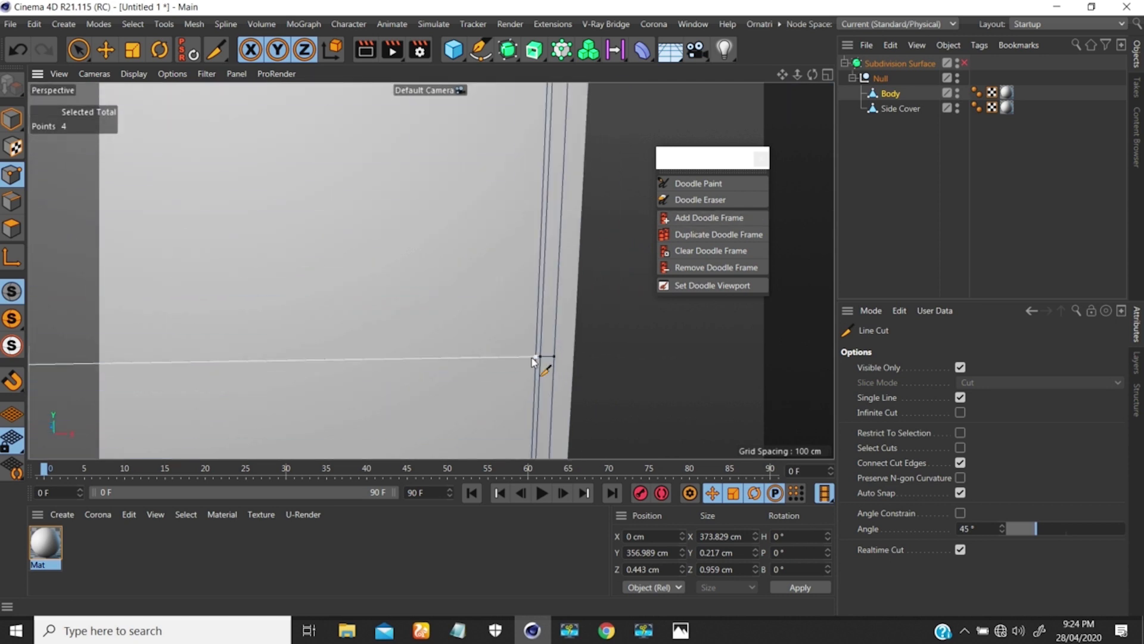
- Examine the layout of the lengthwise and crosswise cuts over Body's whole large face
right_click_drag(550, 303, 465, 394, "alt")
right_click_drag(526, 243, 470, 298, "alt")
middle_click_drag(487, 281, 502, 170, "alt")
right_click_drag(475, 221, 469, 298, "alt")
middle_click_drag(468, 314, 465, 273, "alt")
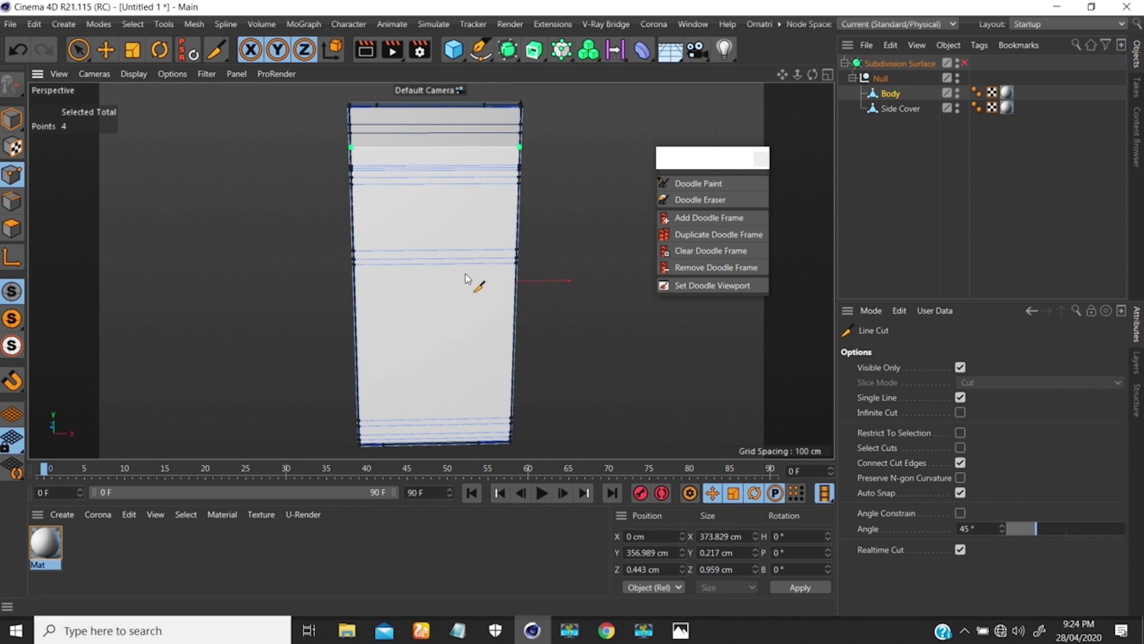
left_click_drag(457, 289, 459, 258, "alt")
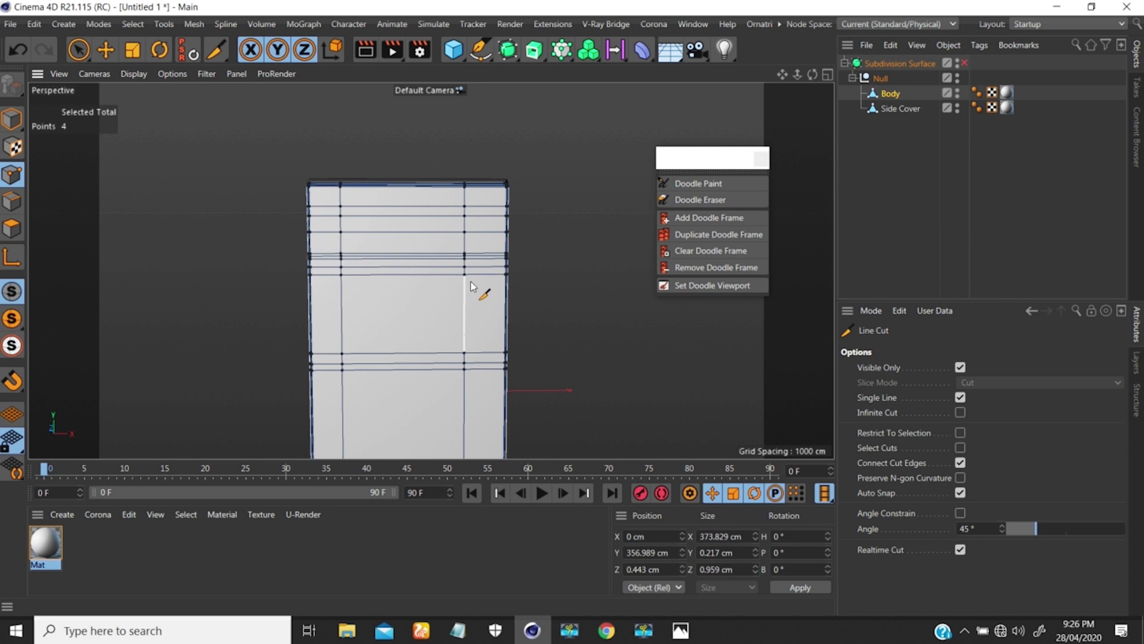
middle_click_drag(471, 286, 440, 239, "alt")
left_click(650, 632)
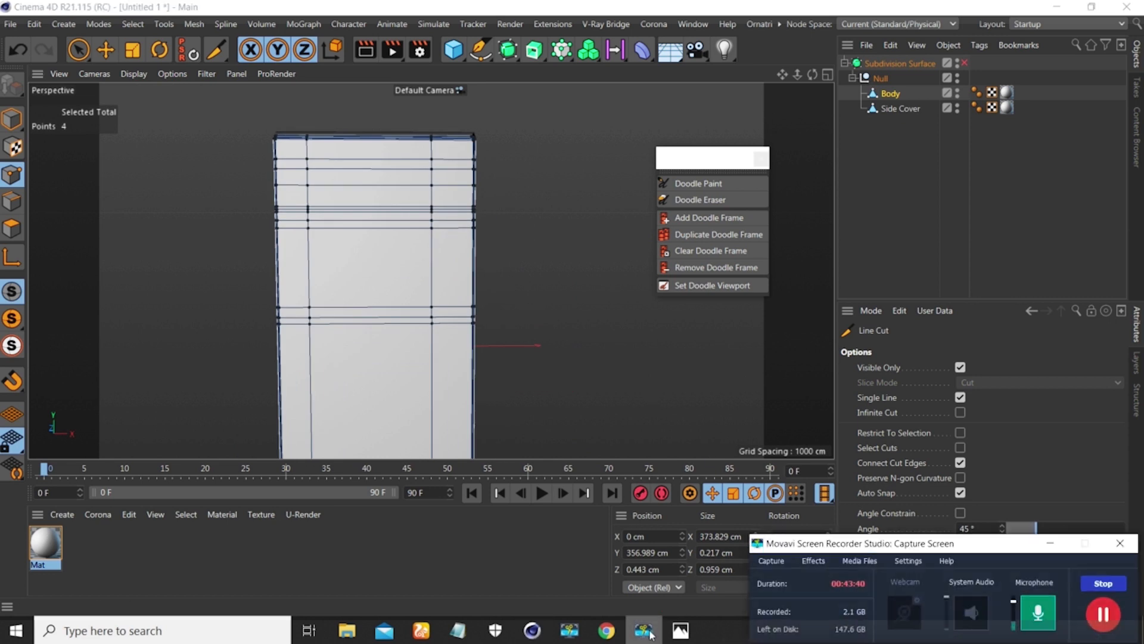
left_click(650, 632)
scroll(447, 283, "down", 4)
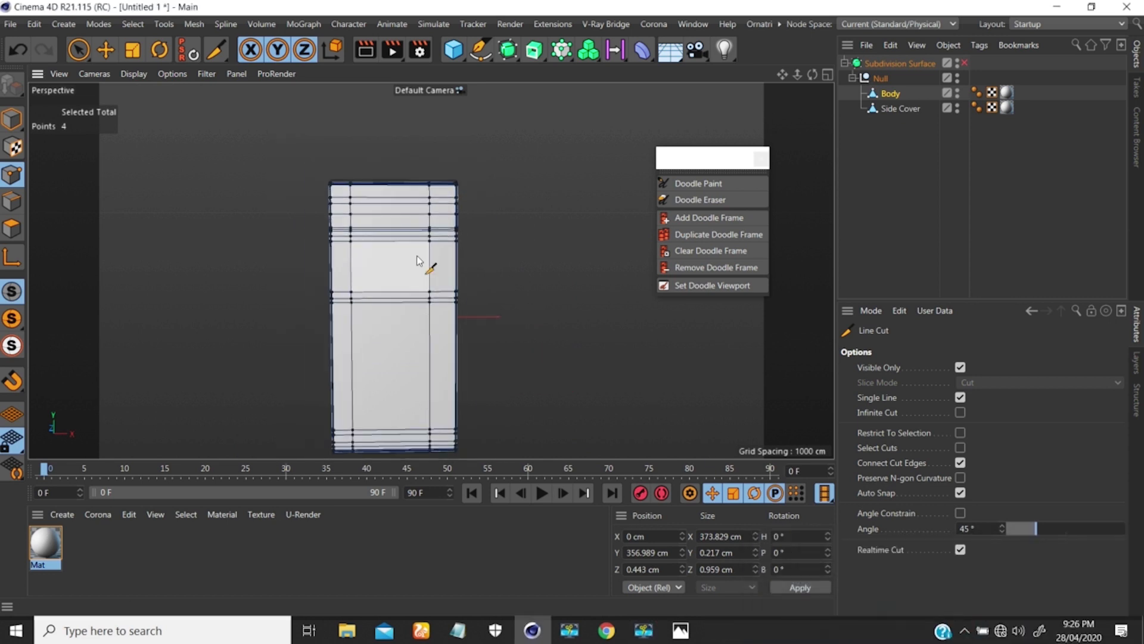
scroll(374, 231, "up", 5)
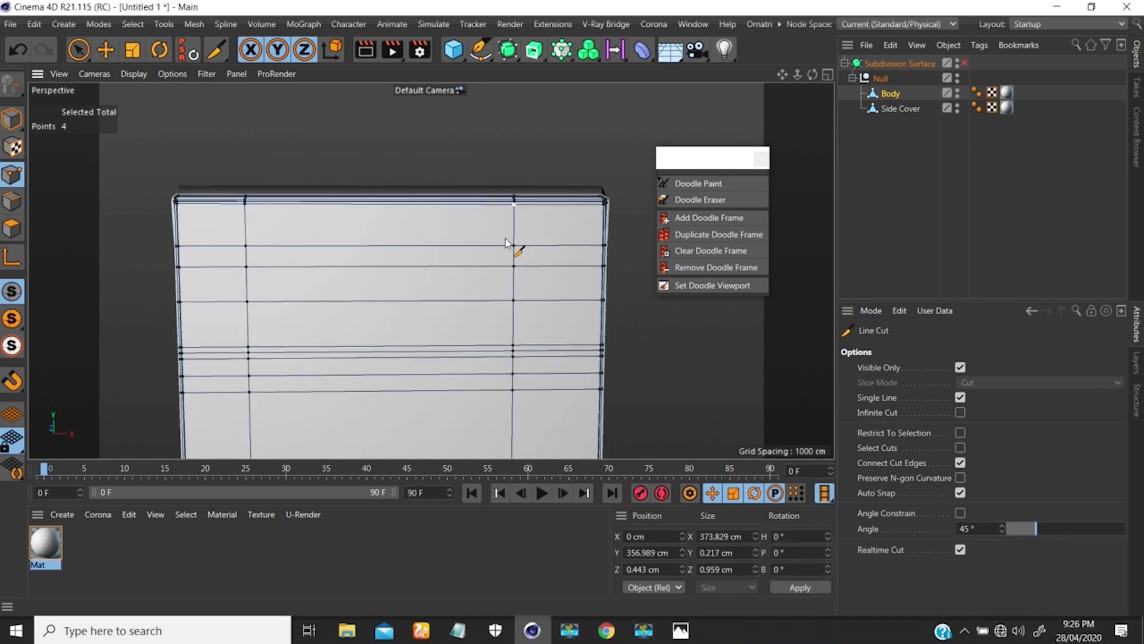
- Check the phone's back in the reference photo Samsung Galaxy s20 01.png in Photos, and return to the model
left_click(681, 630)
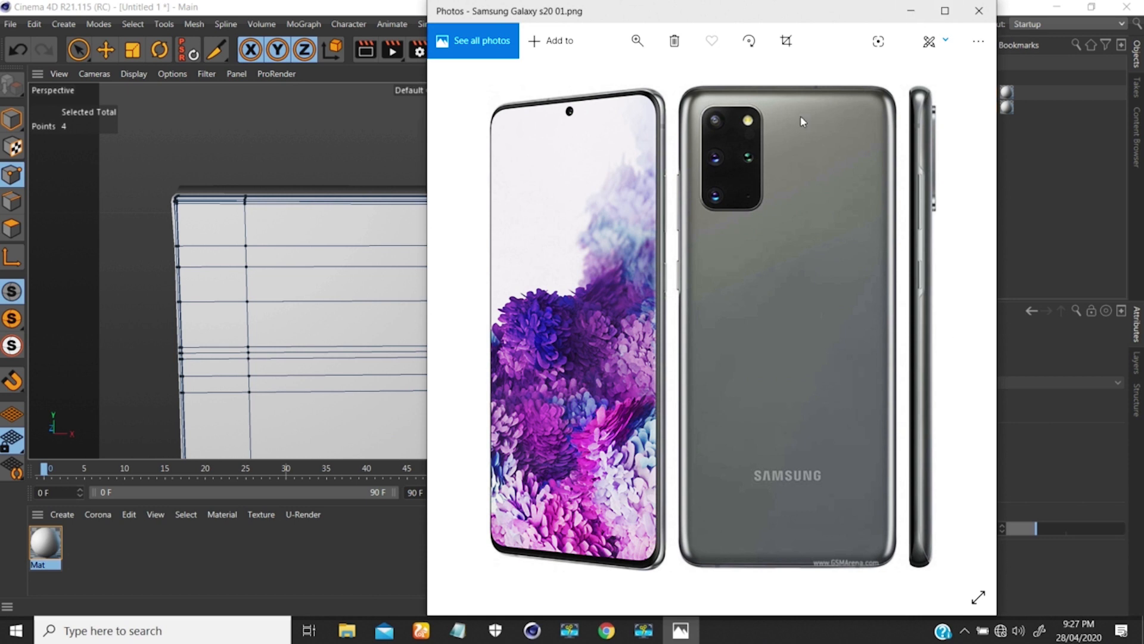
left_click(904, 18)
scroll(444, 239, "down", 3)
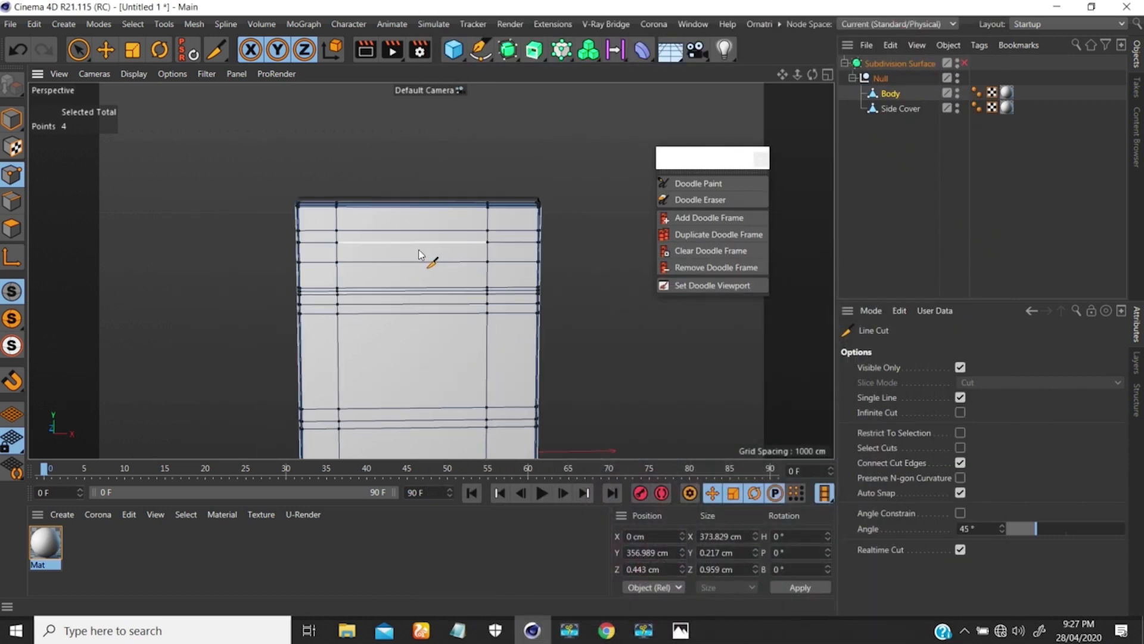
scroll(373, 189, "down", 4)
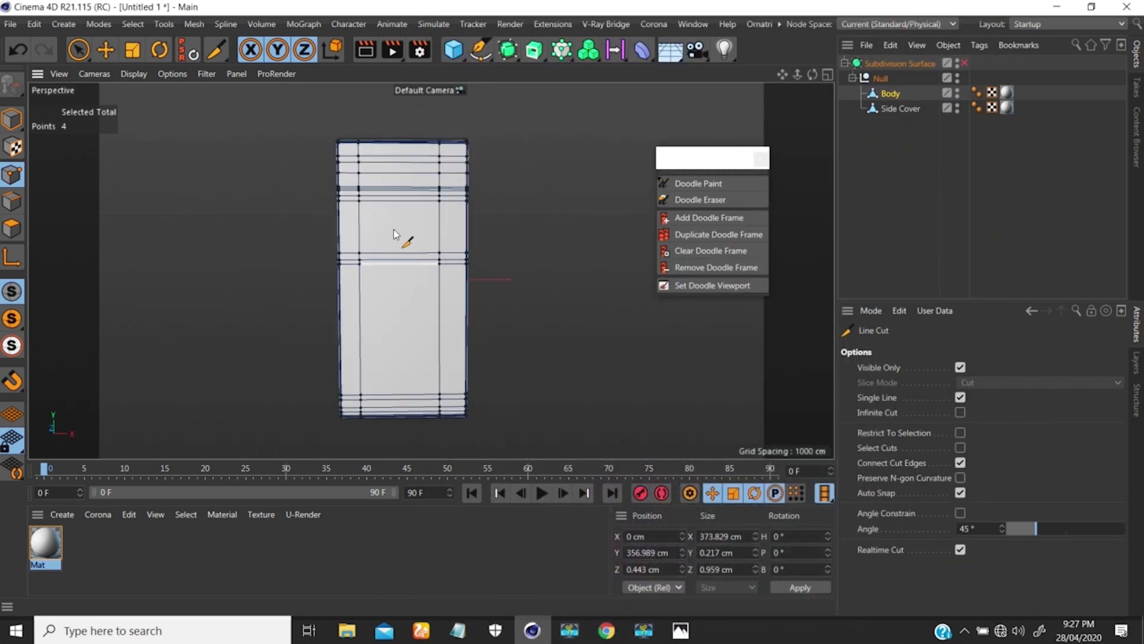
- Add a lengthwise loop cut at 57.244% between the two inner vertical edges of Body's large face
key("k")
key("l")
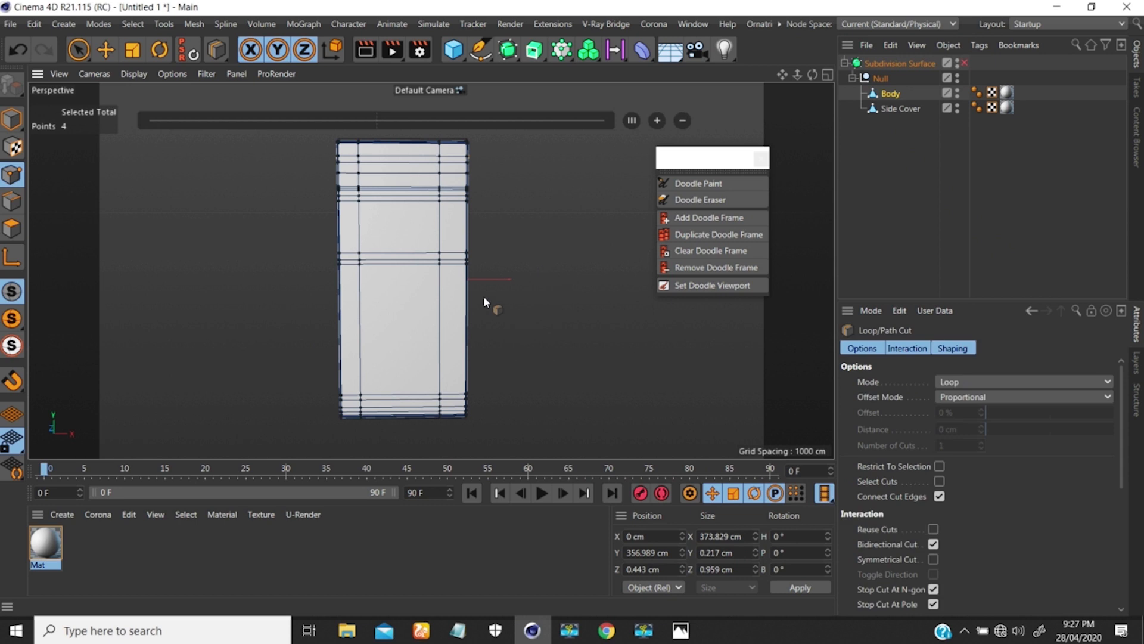
left_click(405, 146)
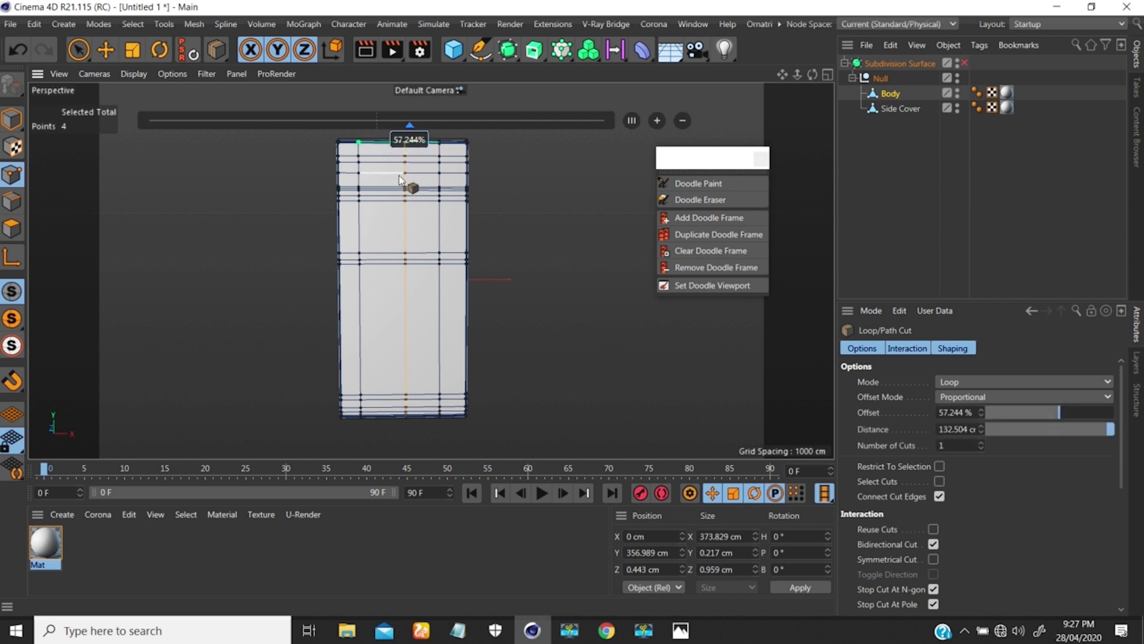
scroll(456, 160, "up", 10)
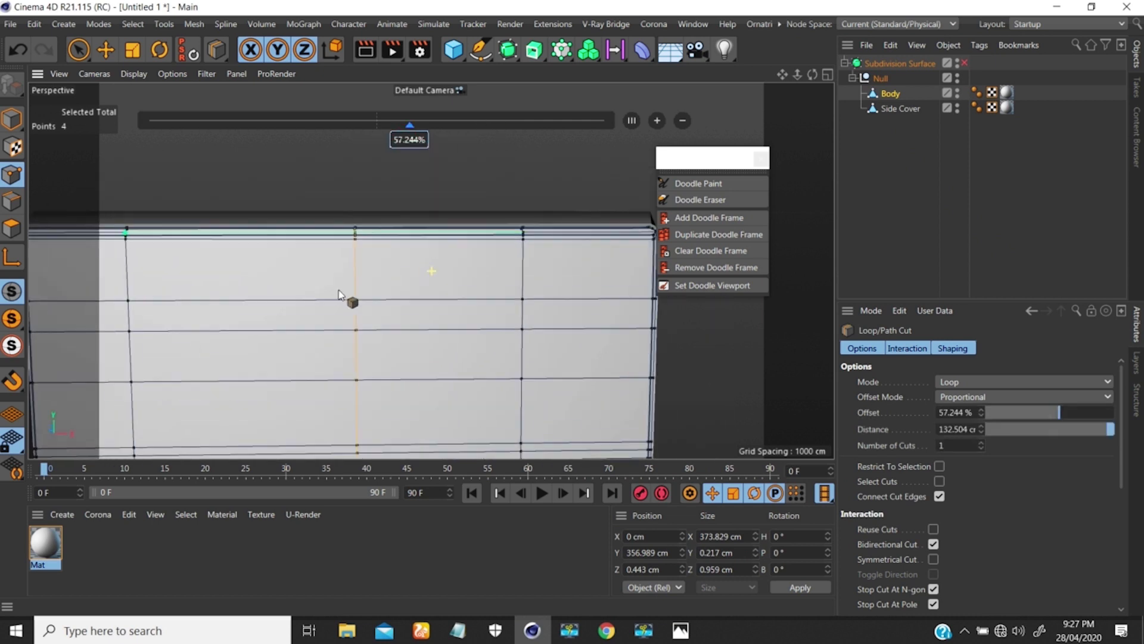
scroll(522, 296, "down", 3)
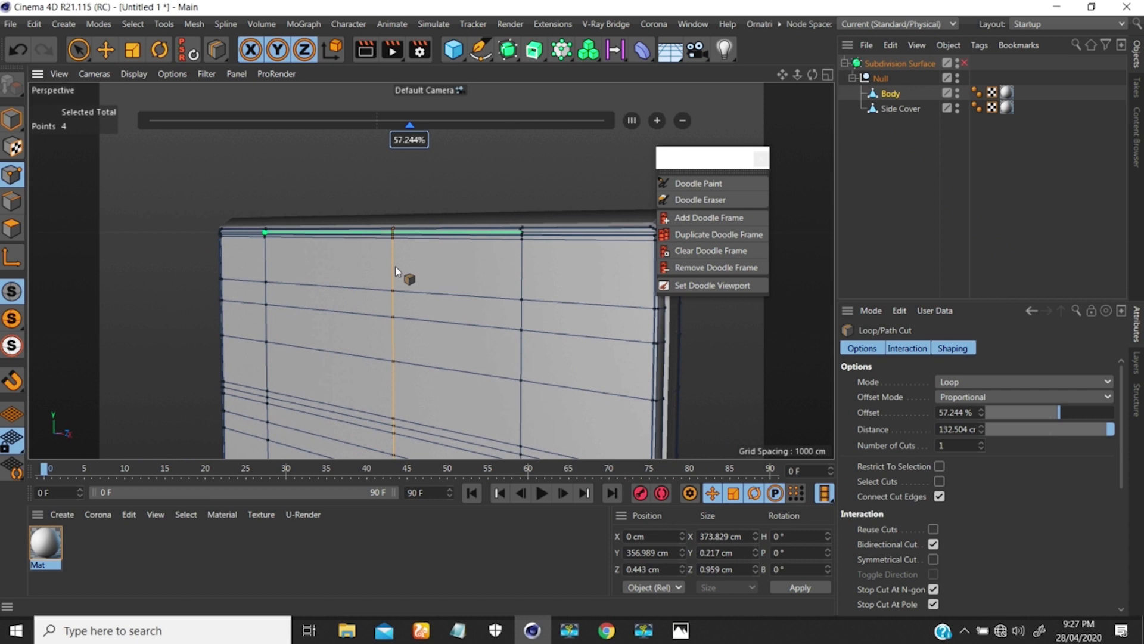
- Add a crosswise loop cut at 56.127% in the band just below the upper border of Body's large face
left_click(524, 266)
scroll(418, 275, "up", 1)
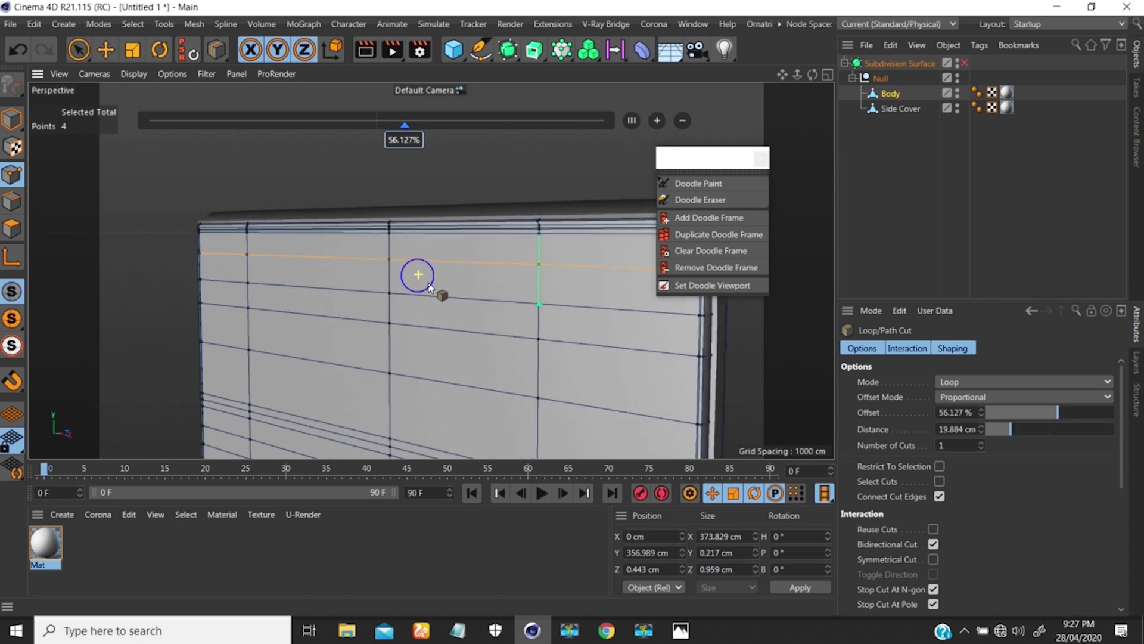
scroll(428, 285, "up", 5)
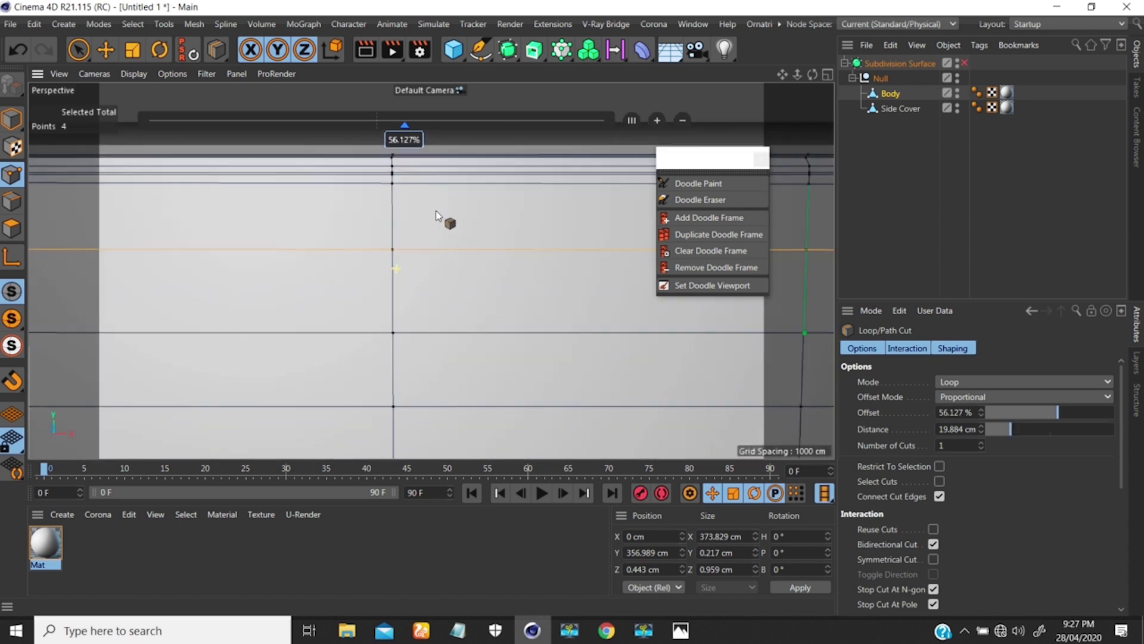
scroll(398, 241, "down", 2)
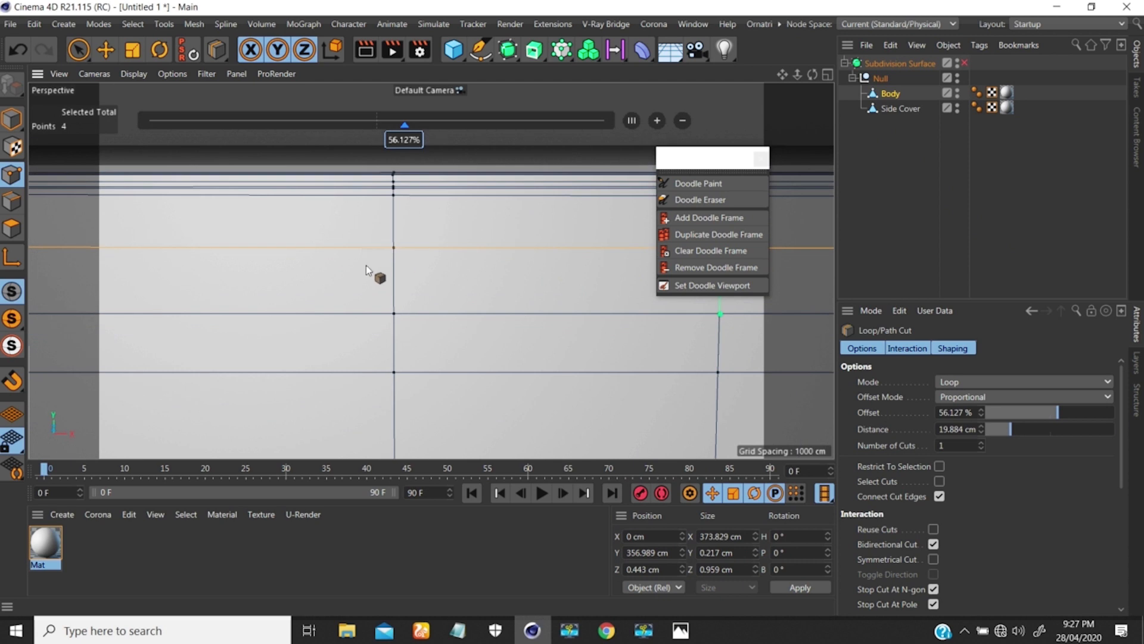
- Select the new crosswise edge loop below the upper border of Body's large face and slide it about 7.019 cm toward that border
key("m")
key("o")
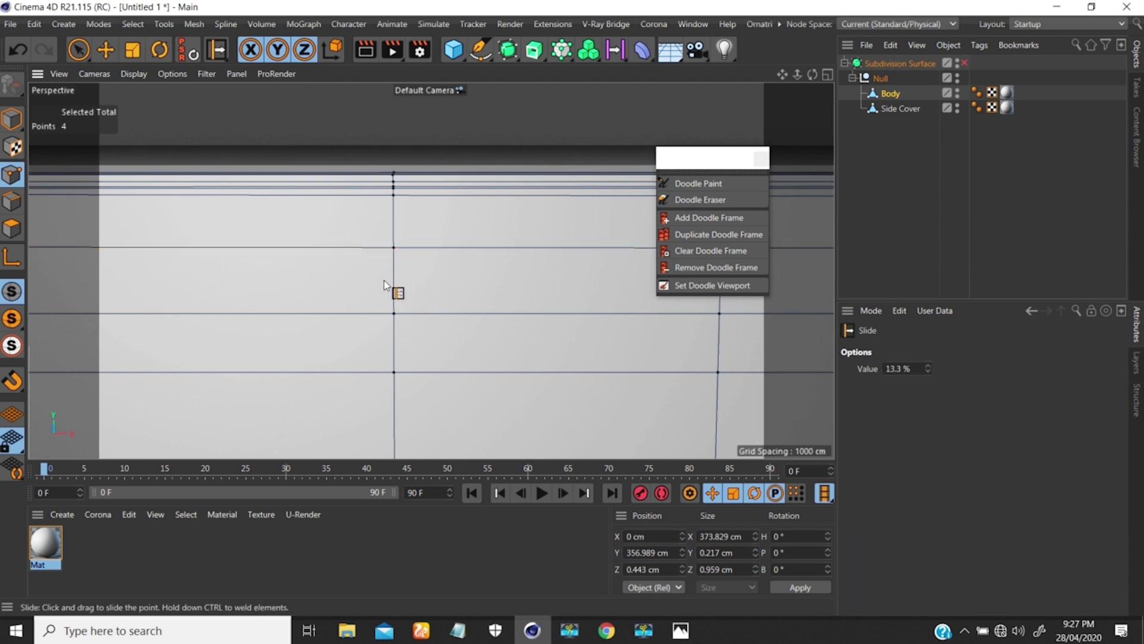
key("u")
key("l")
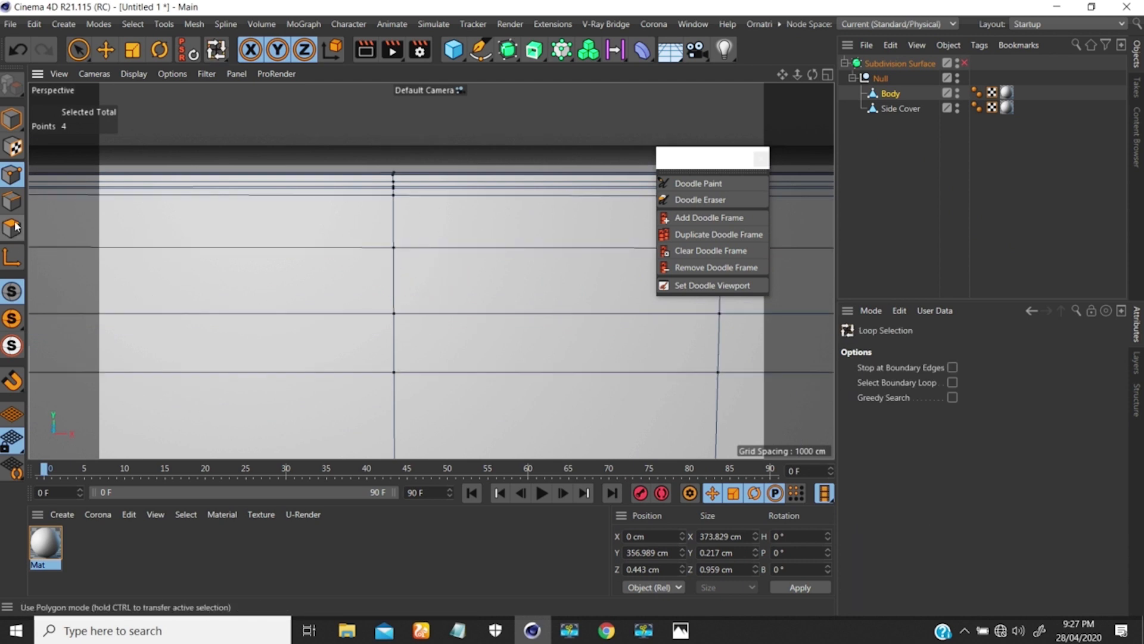
left_click(12, 202)
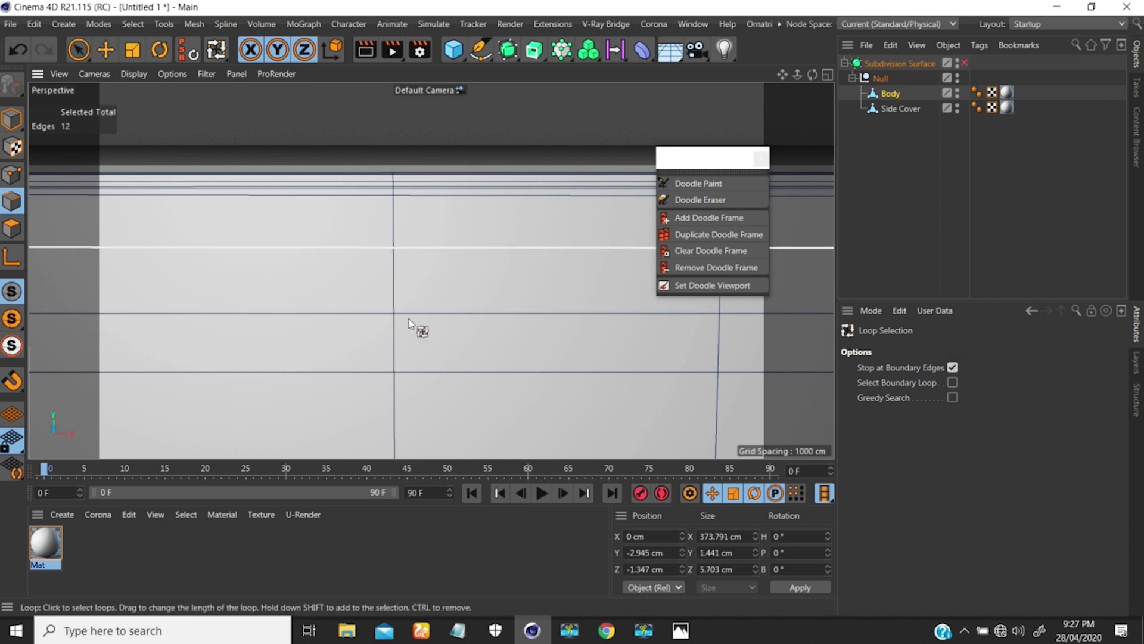
left_click(343, 293)
scroll(351, 301, "down", 5)
right_click_drag(261, 402, 235, 435, "alt")
mouse_move(439, 271)
left_mouse_down("alt")
mouse_move(213, 263)
mouse_move(425, 274)
left_mouse_up("alt")
scroll(426, 275, "up", 8)
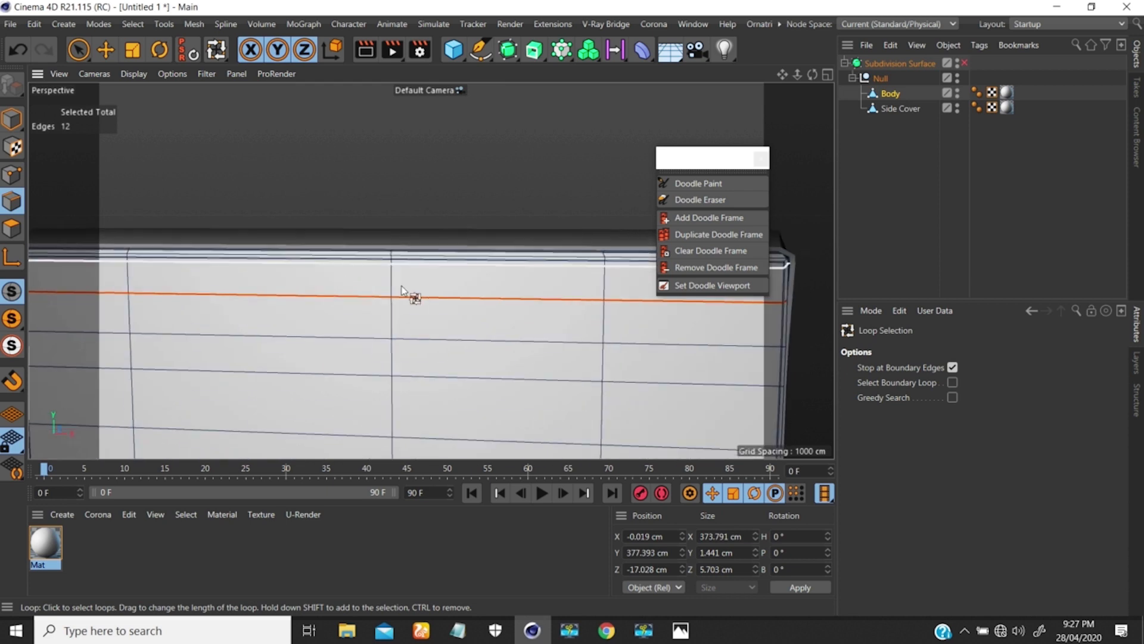
scroll(350, 290, "down", 2)
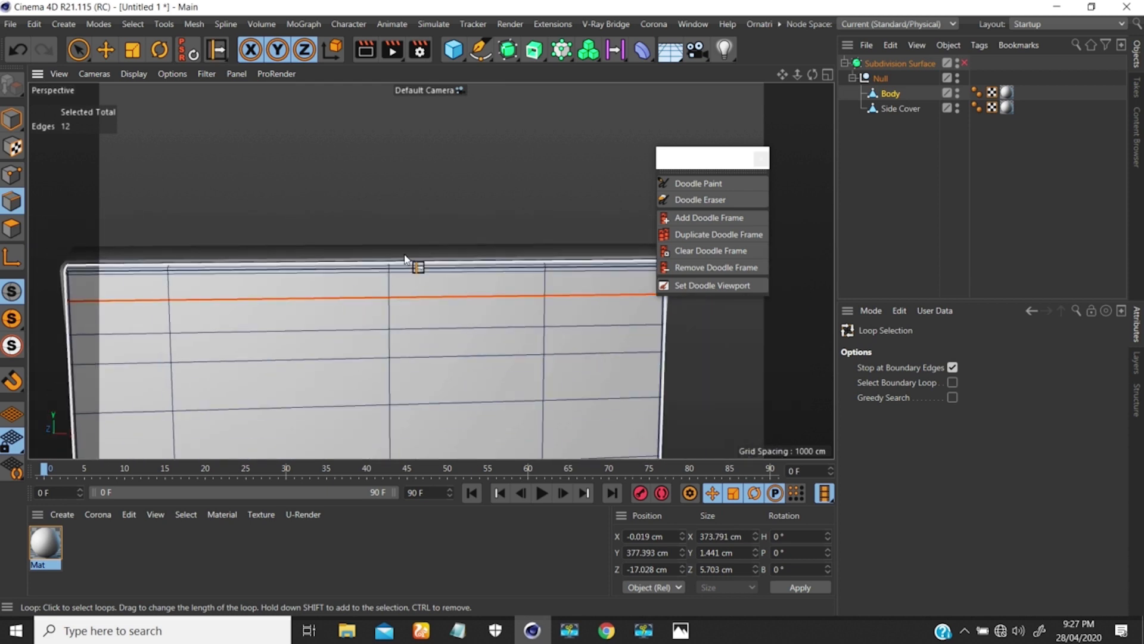
key("m")
key("o")
left_click_drag(412, 295, 368, 304)
scroll(387, 288, "up", 5)
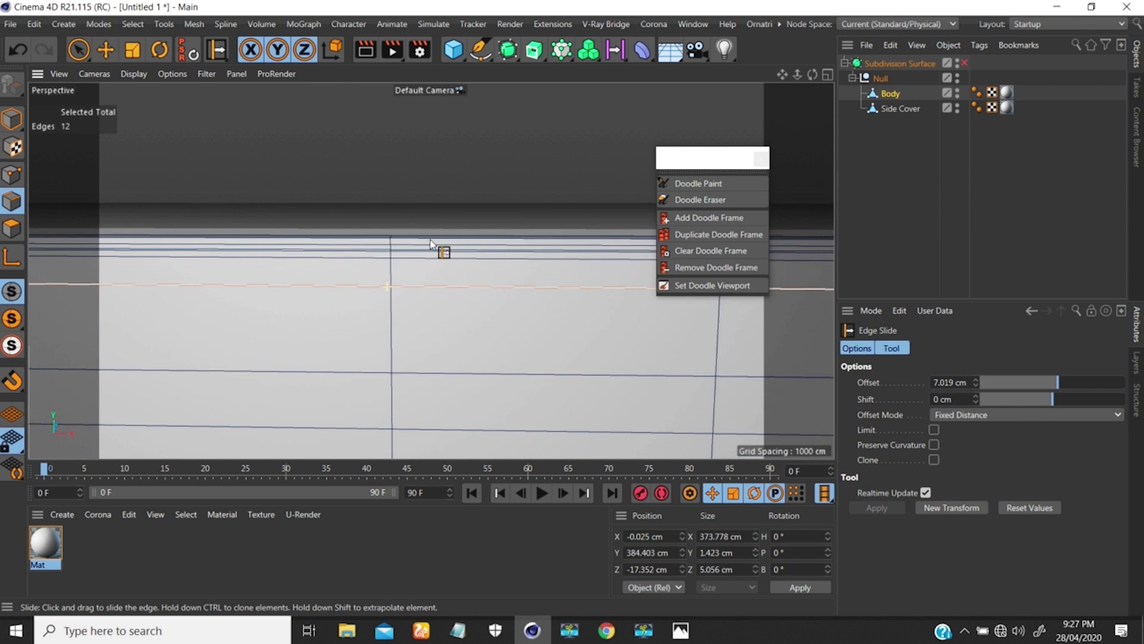
- Bevel the point where the central lengthwise cut crosses the moved loop with an offset of about 4.915 cm, forming a diamond
left_click(12, 174)
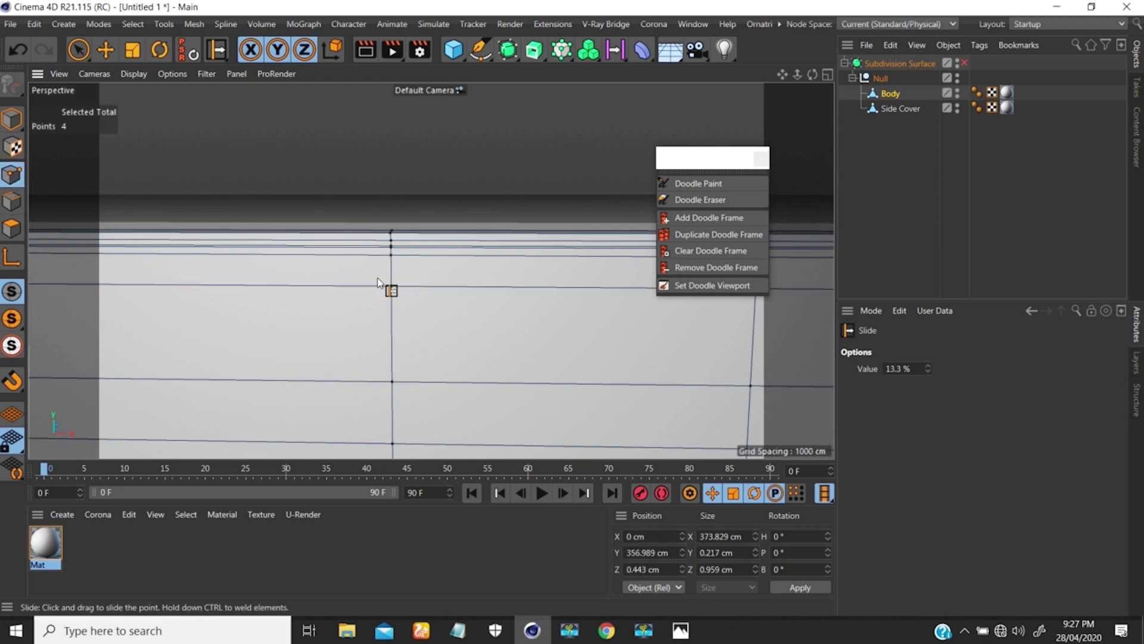
key("space")
left_click(393, 288)
right_click_drag(388, 280, 403, 230, "alt")
key("m")
key("s")
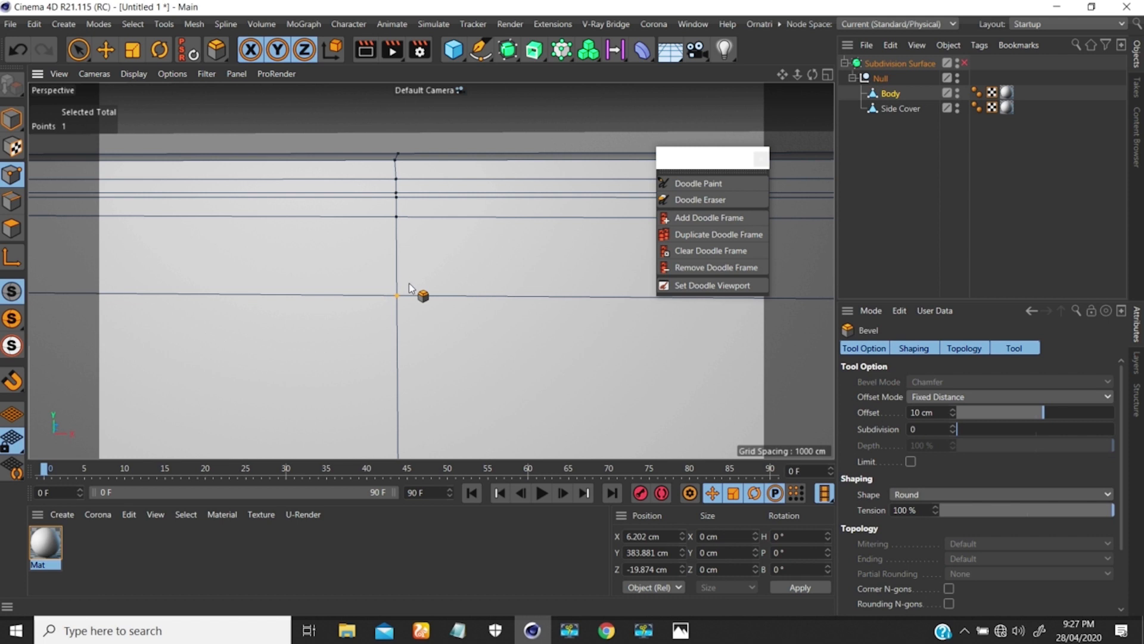
mouse_move(398, 299)
left_mouse_down()
mouse_move(448, 336)
mouse_move(416, 303)
left_mouse_up()
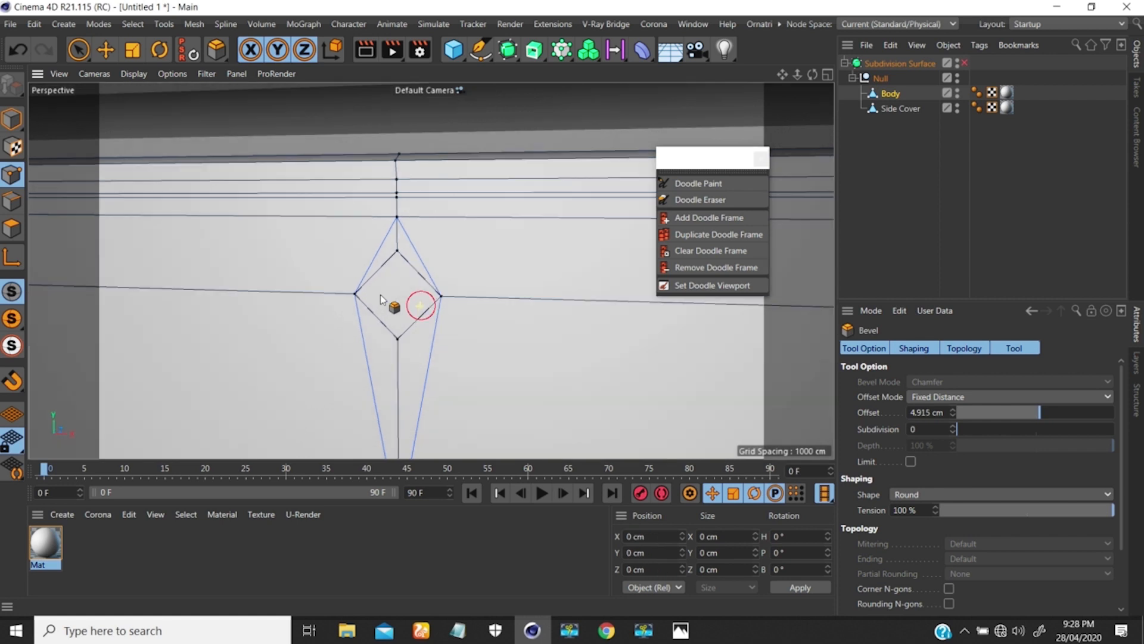
- Select the diamond-shaped polygon formed by the point bevel and scale it up slightly
left_click(12, 228)
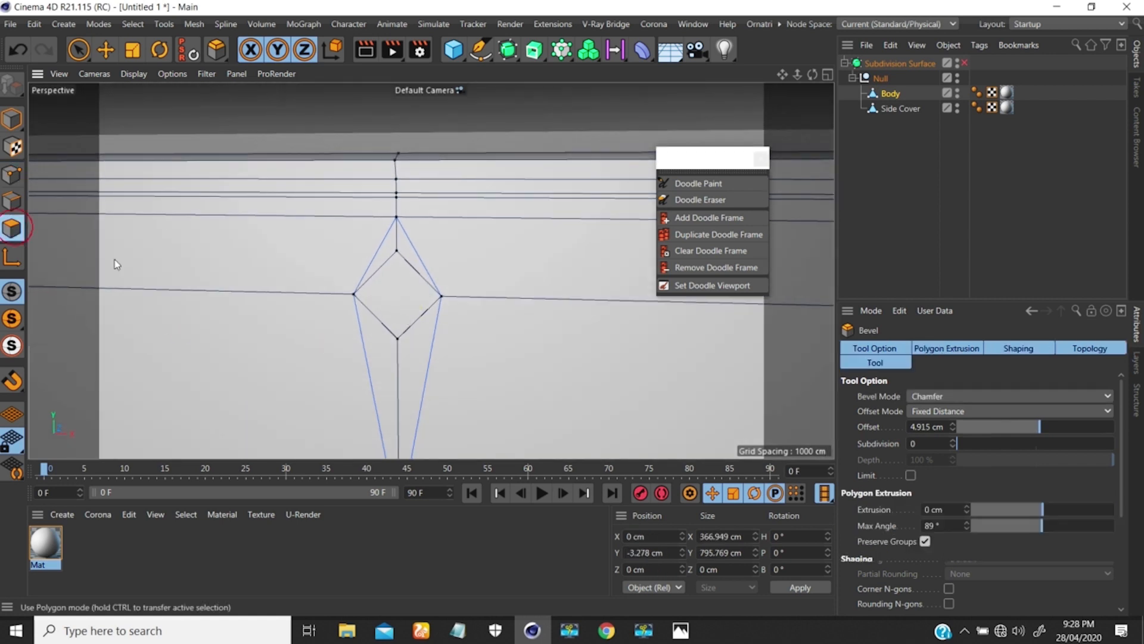
left_click(398, 317)
right_click_drag(445, 278, 474, 258, "alt")
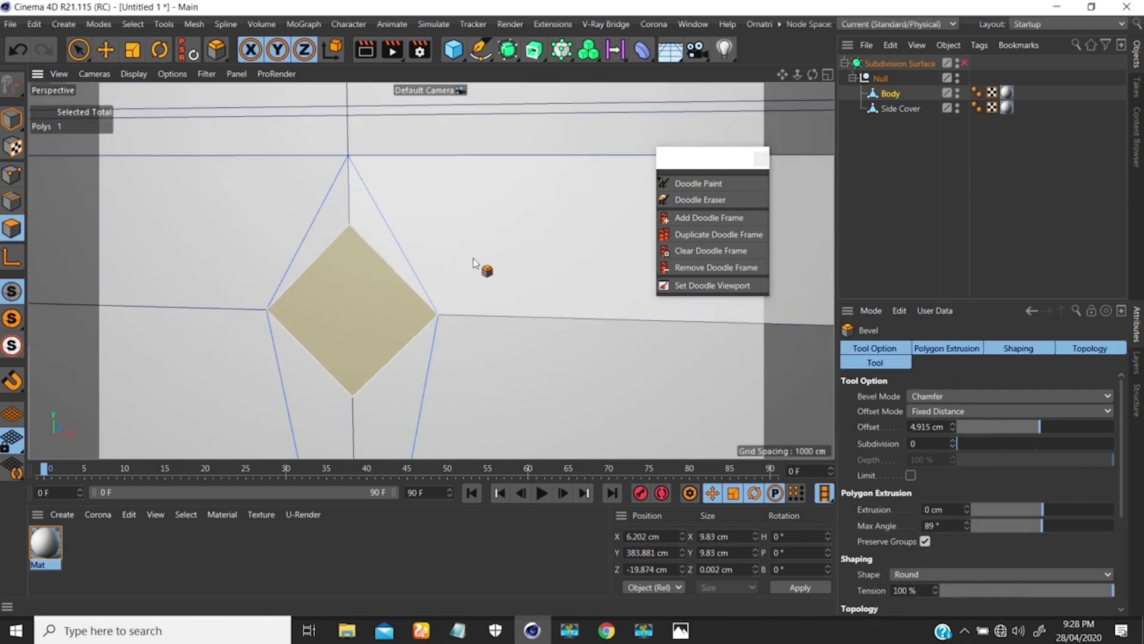
key("h")
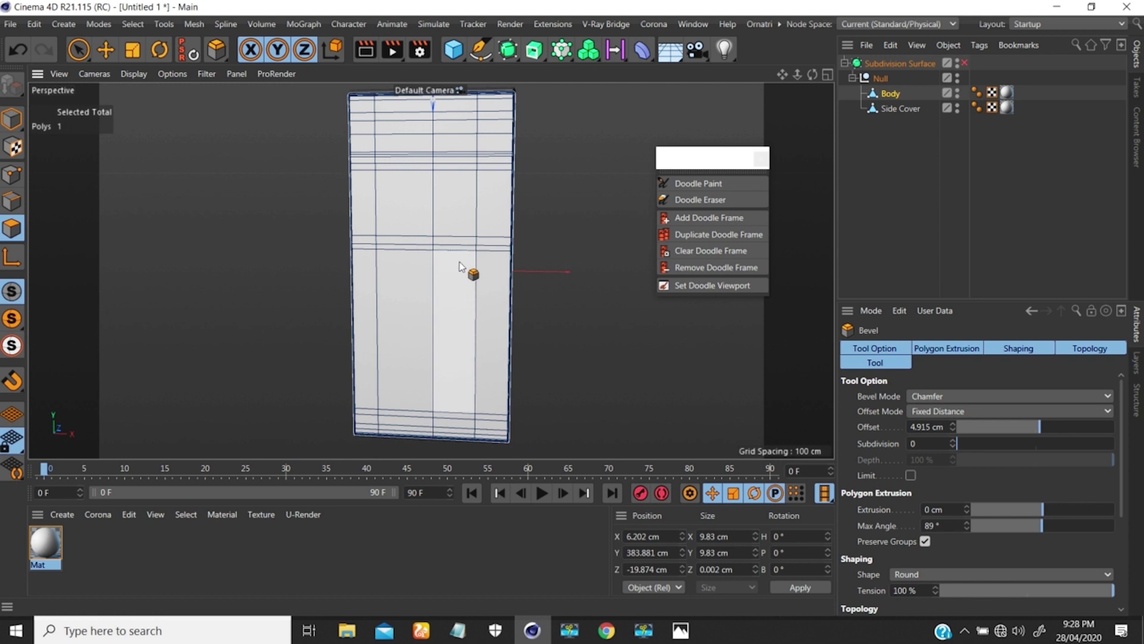
middle_click_drag(460, 263, 433, 405, "alt")
right_click_drag(406, 264, 506, 131, "alt")
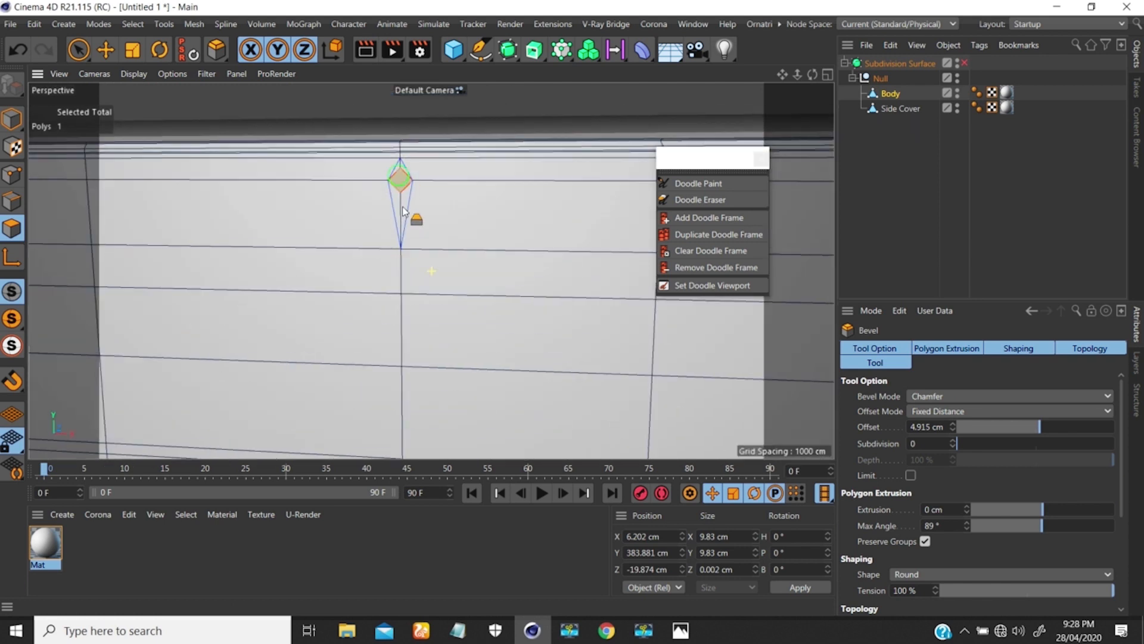
middle_click_drag(403, 208, 403, 262, "alt")
right_click_drag(401, 231, 438, 260, "alt")
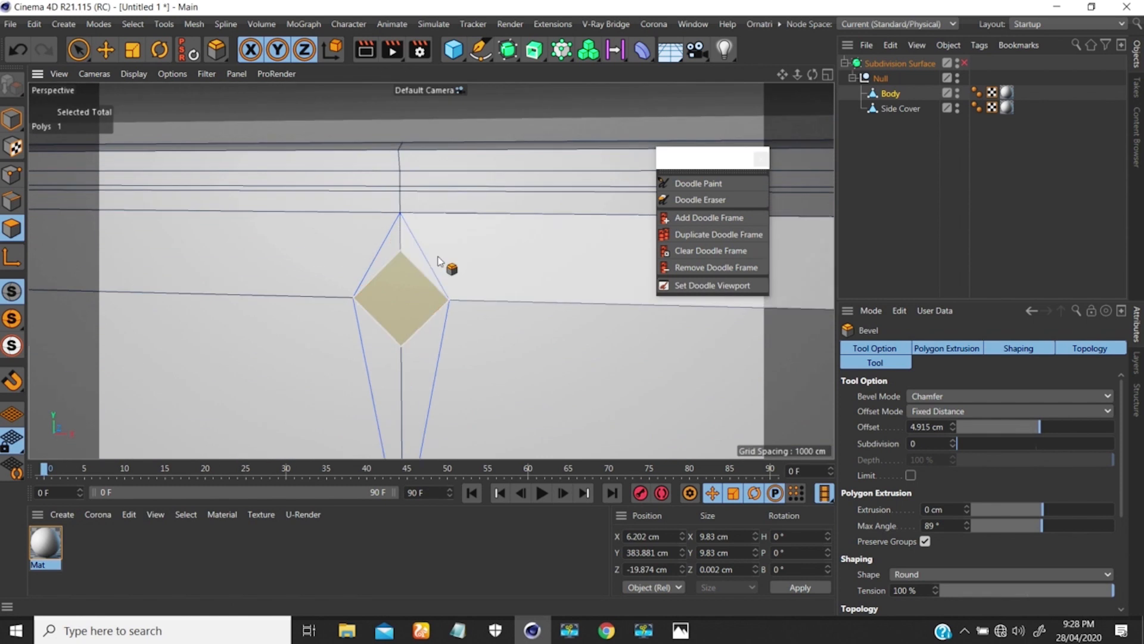
key("m")
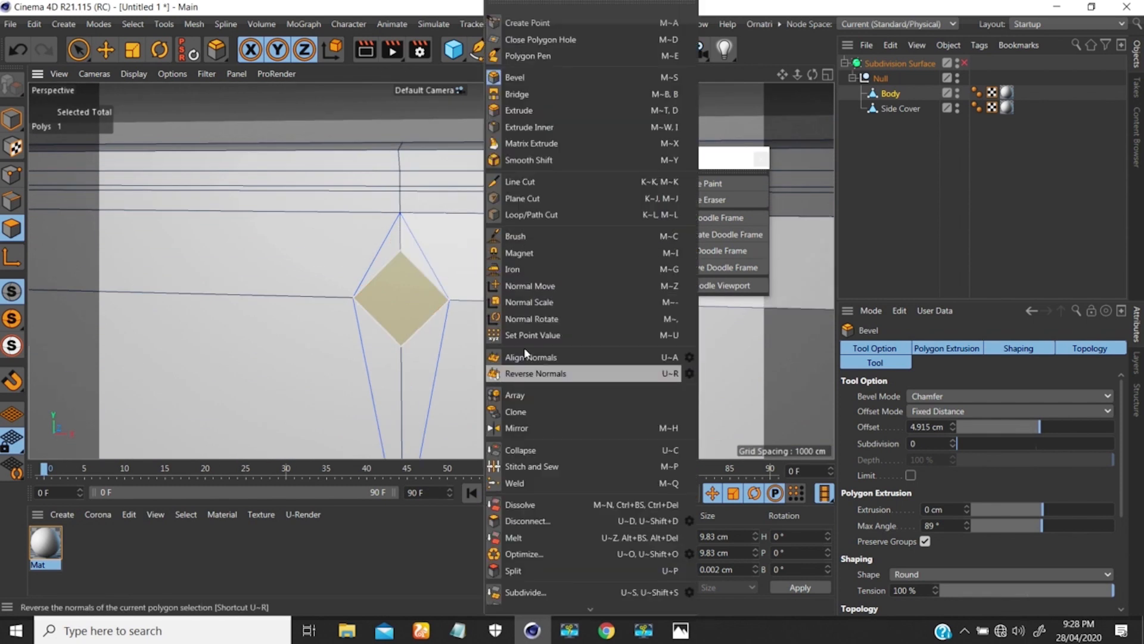
left_click(534, 305)
left_click_drag(510, 284, 483, 274)
- Inset the enlarged diamond polygon twice with Extrude Inner, the second time by 0.26 cm
key("i")
left_click(495, 274)
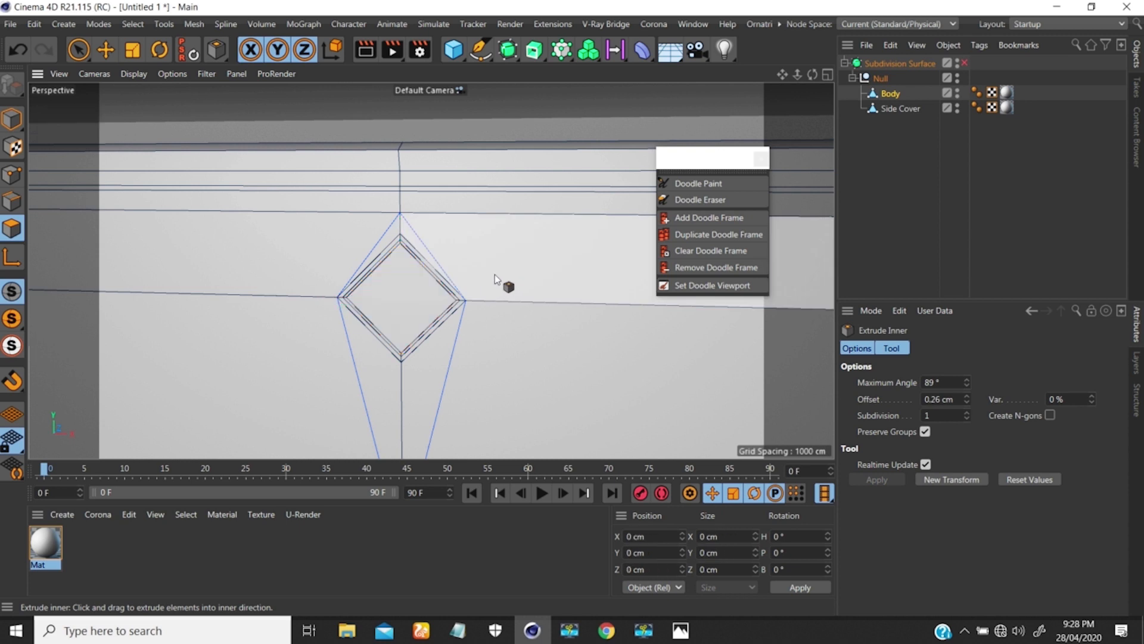
mouse_move(422, 294)
left_mouse_down("alt")
mouse_move(353, 289)
mouse_move(337, 320)
left_mouse_up("alt")
mouse_move(281, 305)
right_mouse_down("alt")
mouse_move(304, 277)
mouse_move(302, 309)
right_mouse_up("alt")
mouse_move(301, 309)
left_mouse_down("alt")
mouse_move(270, 266)
mouse_move(242, 265)
mouse_move(278, 264)
left_mouse_up("alt")
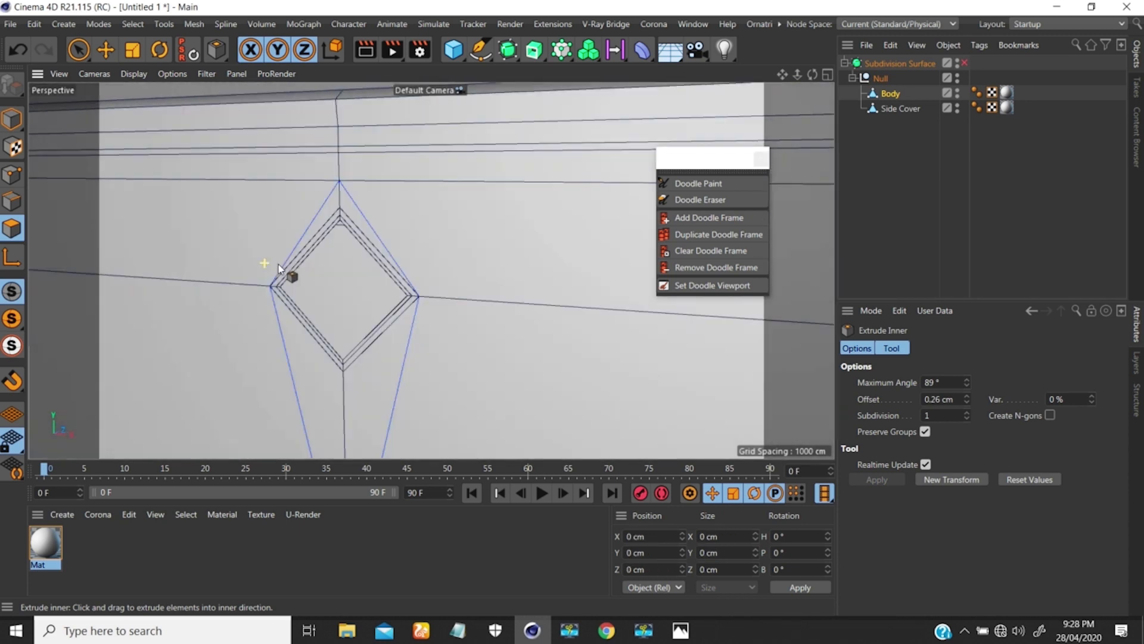
right_click_drag(318, 258, 303, 336, "alt")
right_click_drag(316, 255, 401, 273, "alt")
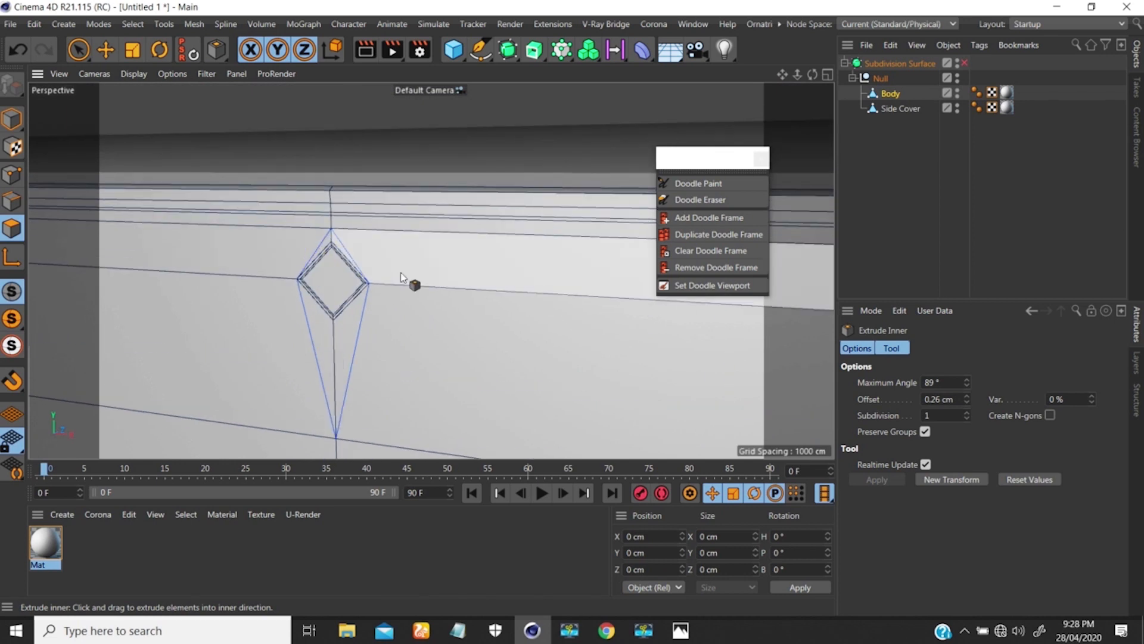
- Check the camera hole in Samsung Galaxy s20 01.png in Photos, and preview Body's diamond inset in Cinema 4D with Subdivision Surface temporarily enabled
left_click(681, 630)
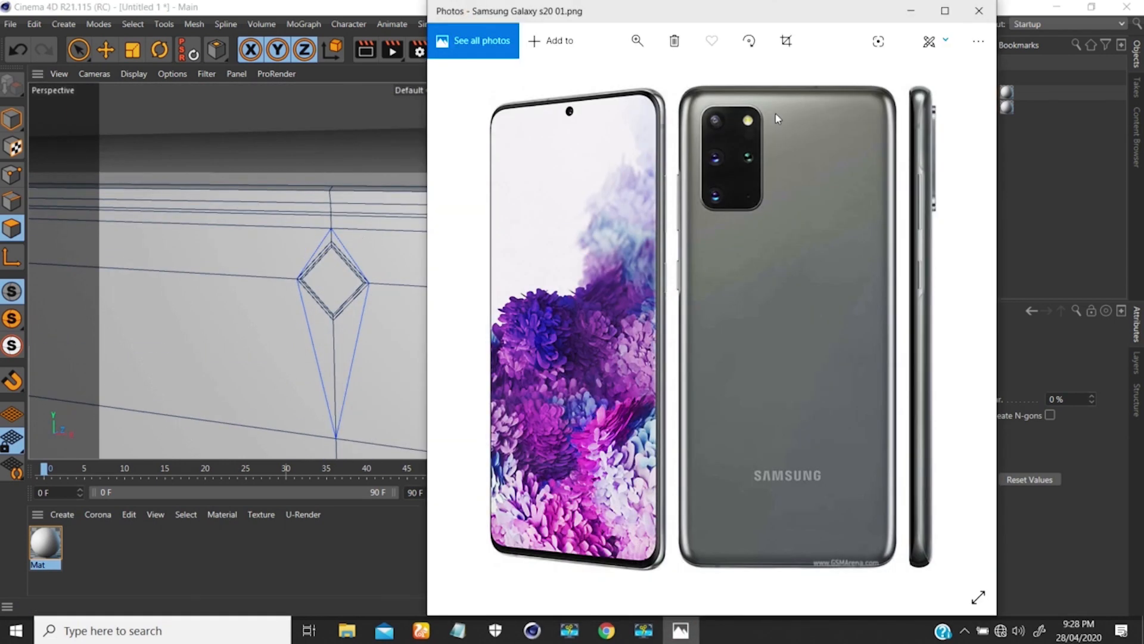
left_click(911, 10)
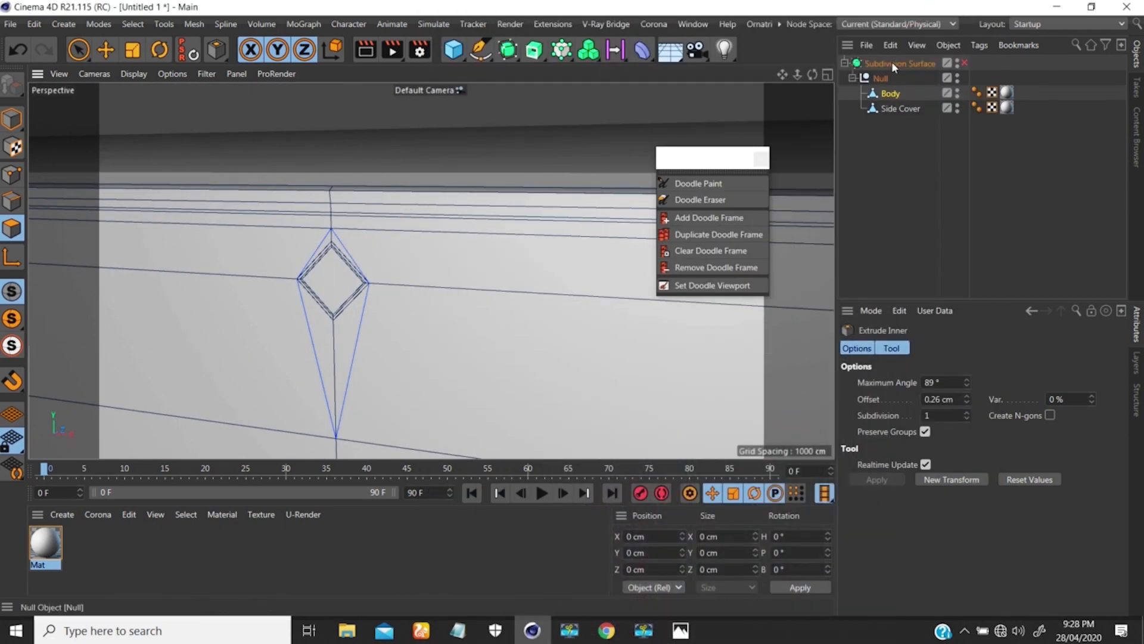
left_click(965, 62)
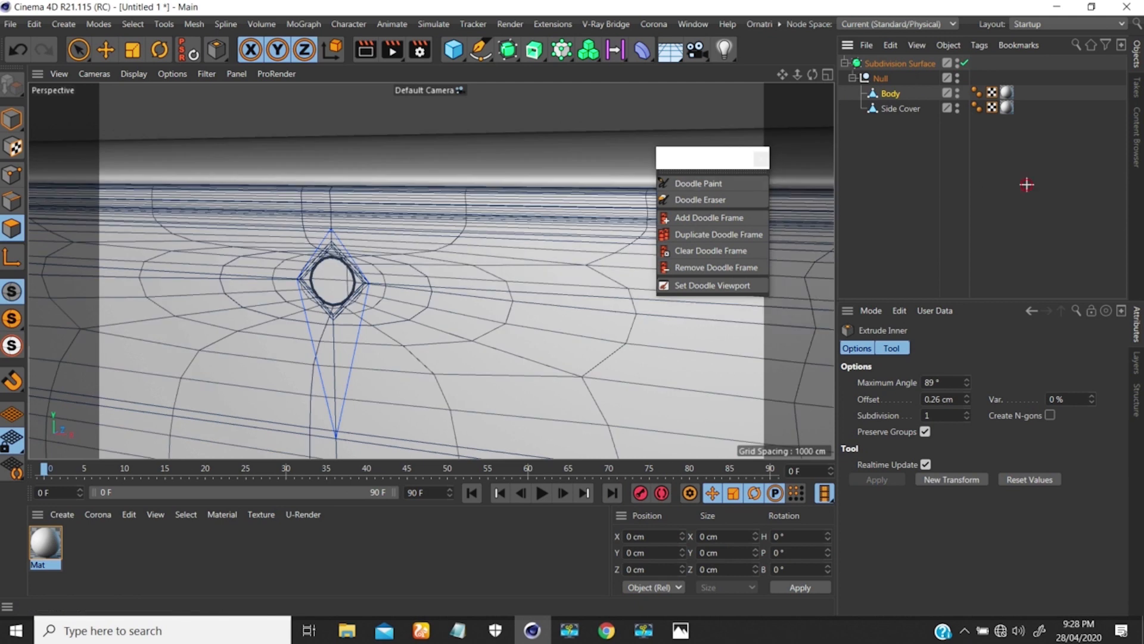
left_click(417, 240)
mouse_move(358, 277)
left_mouse_down("alt")
mouse_move(305, 284)
mouse_move(241, 264)
mouse_move(200, 273)
mouse_move(399, 254)
mouse_move(492, 269)
mouse_move(360, 305)
mouse_move(392, 261)
left_mouse_up("alt")
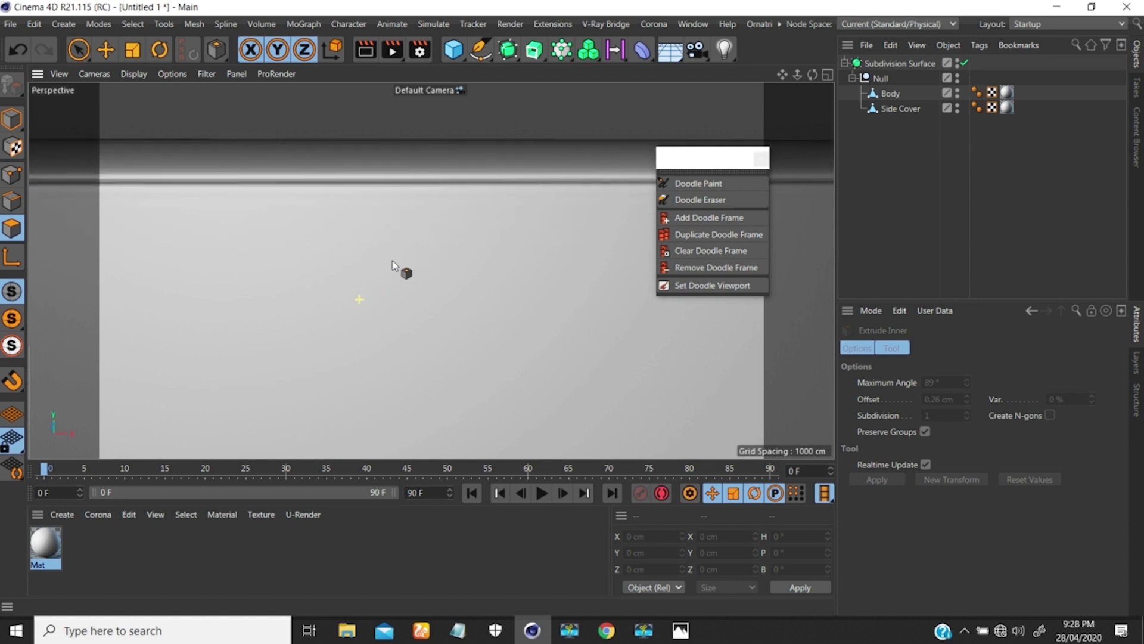
left_click(890, 93)
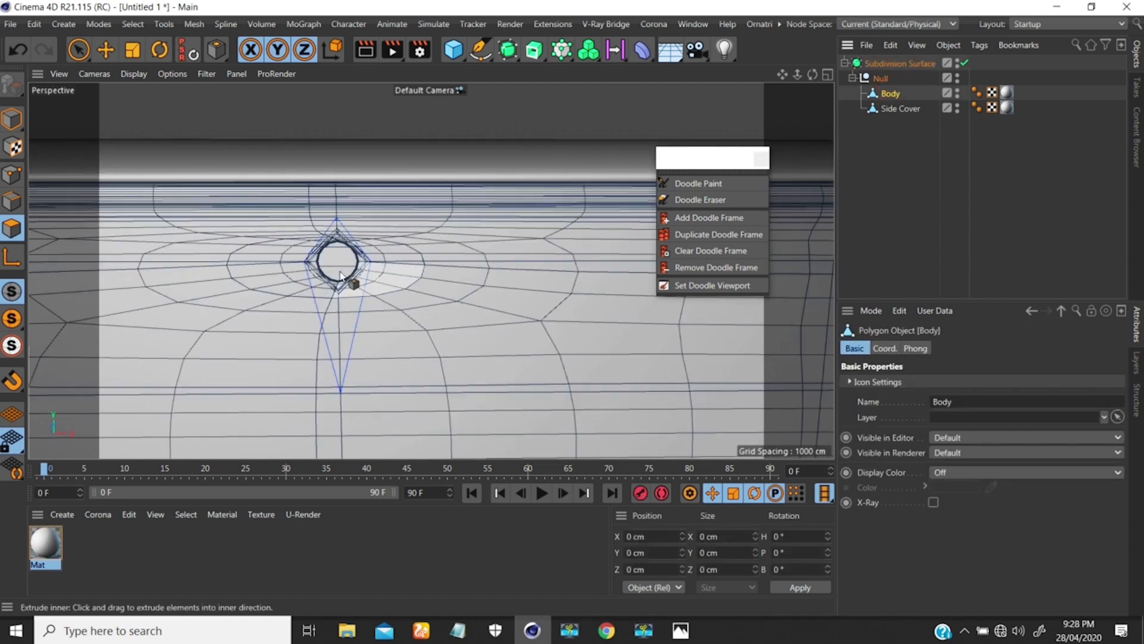
scroll(365, 229, "up", 6)
left_click_drag(370, 244, 375, 235, "alt")
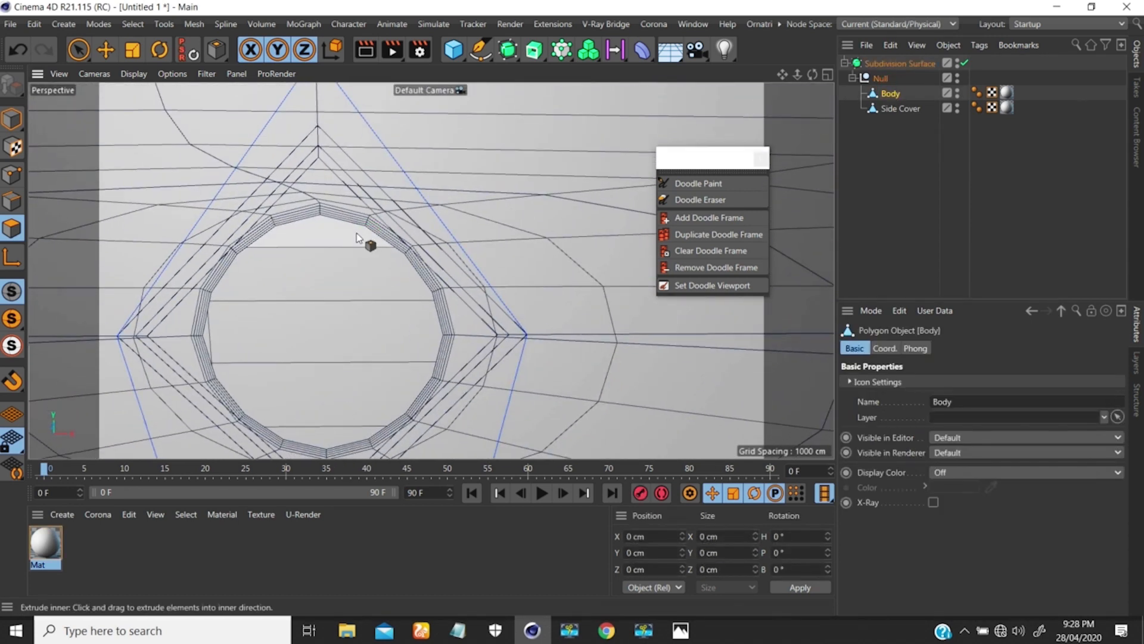
key("q")
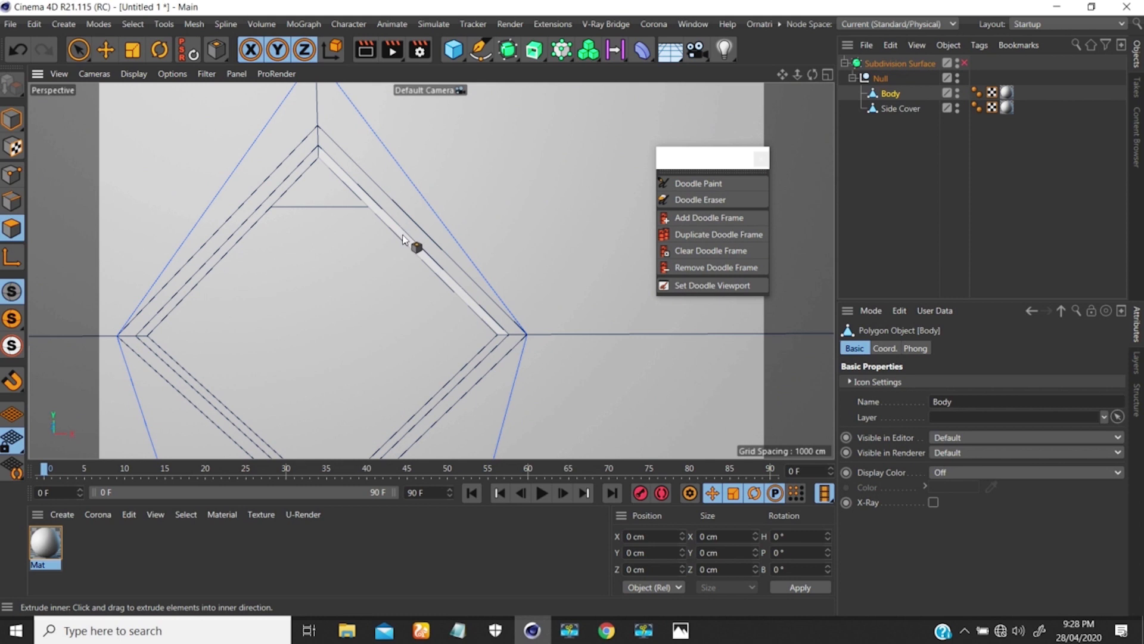
- Add two loop cuts around the diamond's outer inset band, the first at 23.192% and the second at 27.992% of the remaining width
key("u")
key("l")
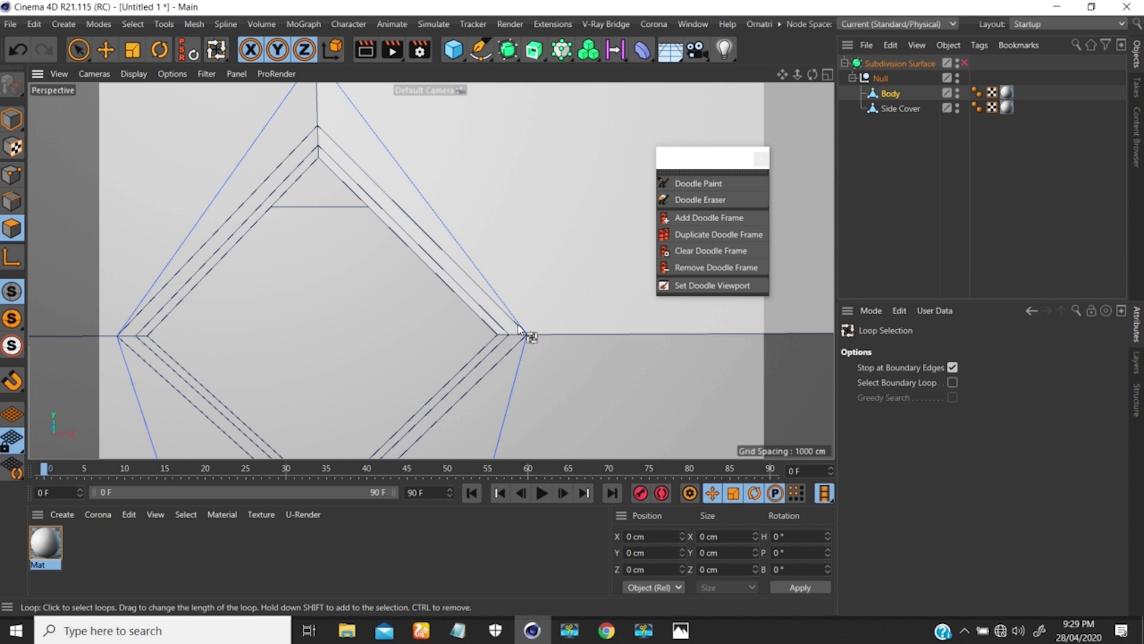
key("k")
key("l")
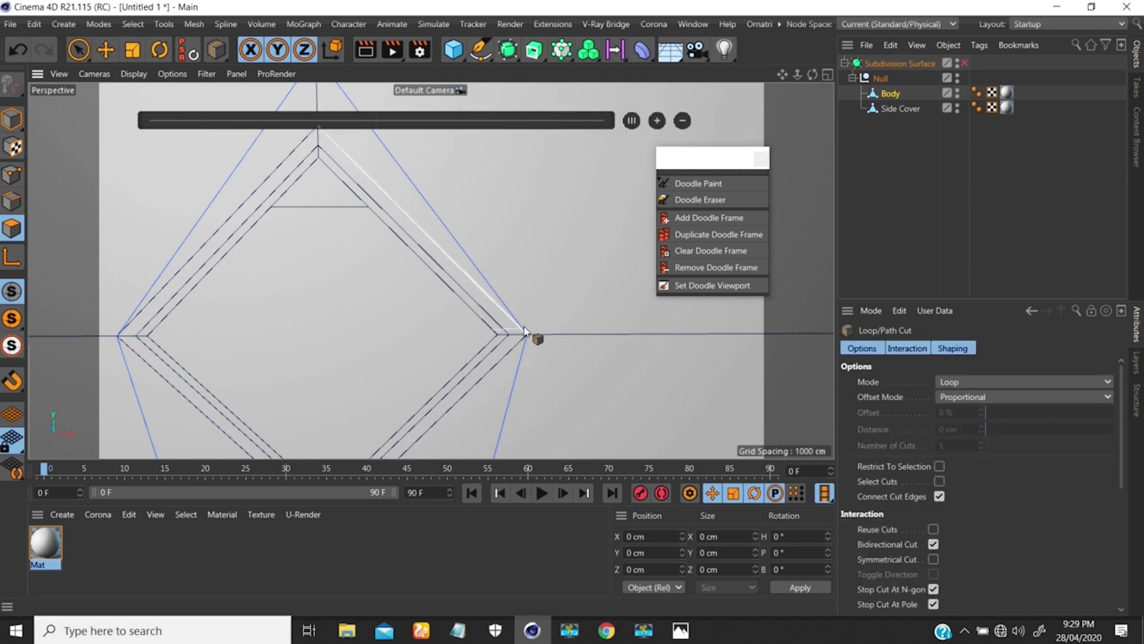
scroll(525, 331, "up", 5)
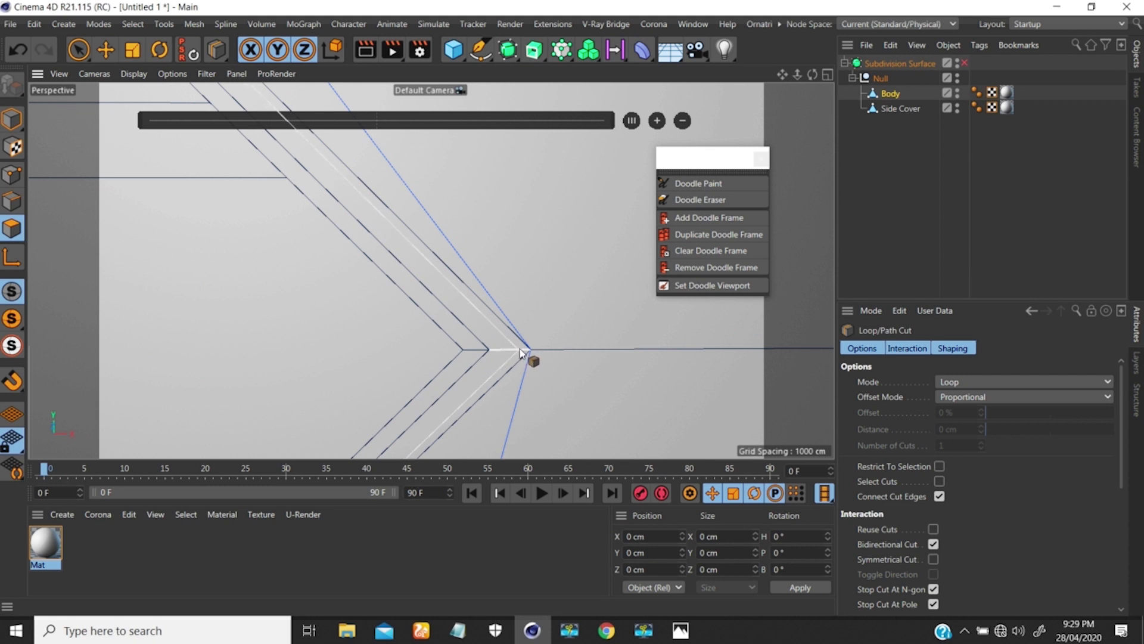
left_click(519, 352)
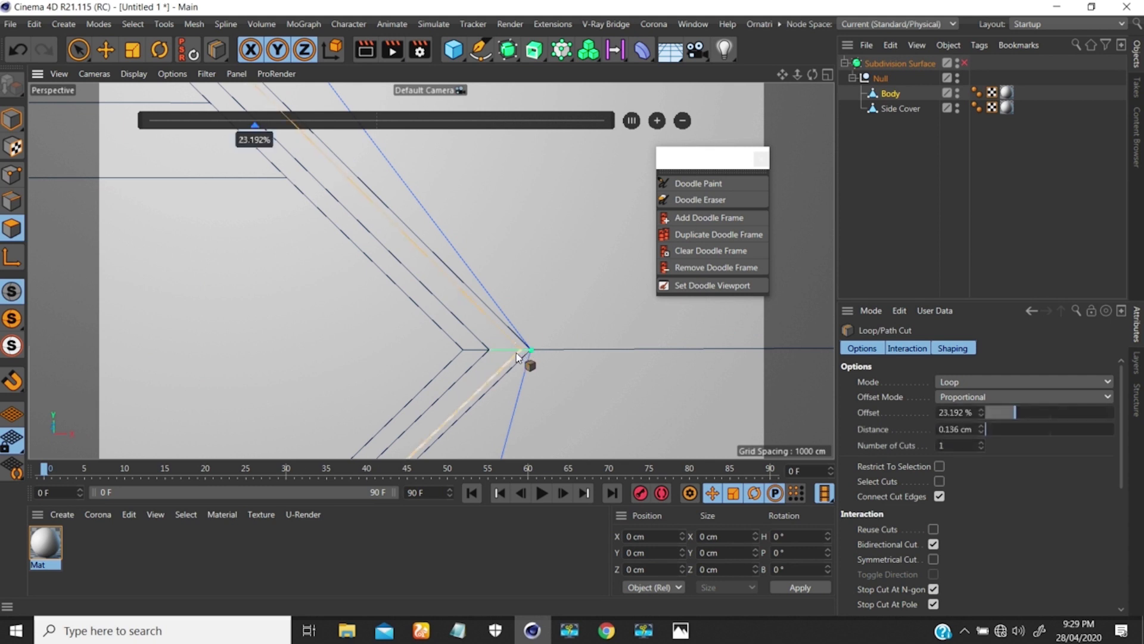
scroll(506, 348, "up", 2)
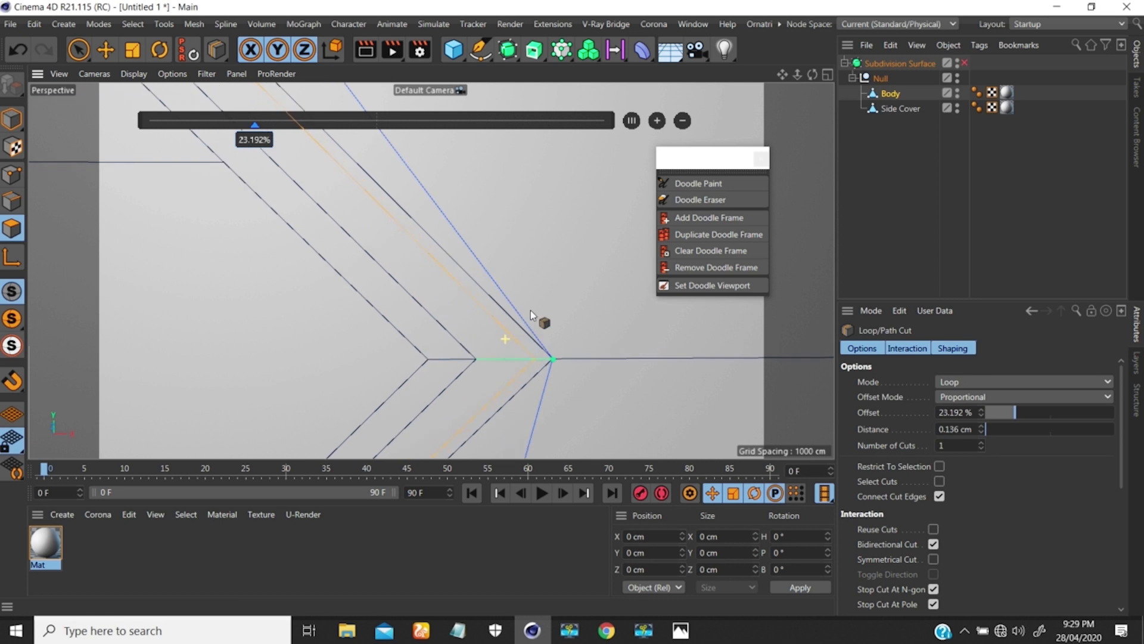
left_click(524, 367)
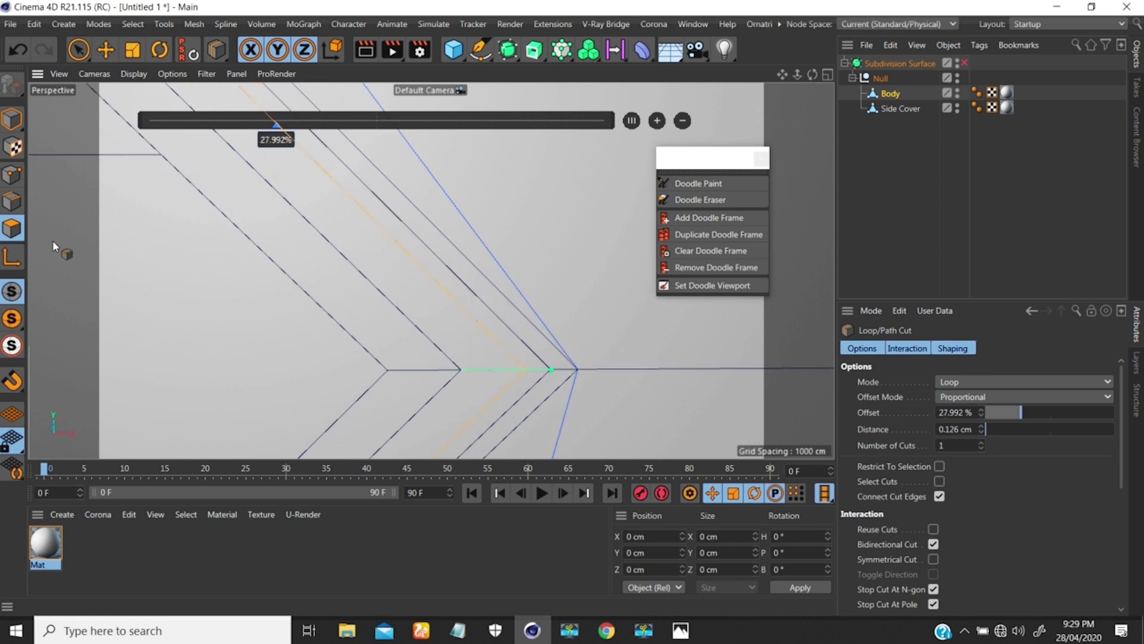
- Loop-select the widest of the newly cut bands around the diamond and extrude it 0.124 cm inward with Subdivision Surface enabled for preview
key("u")
key("l")
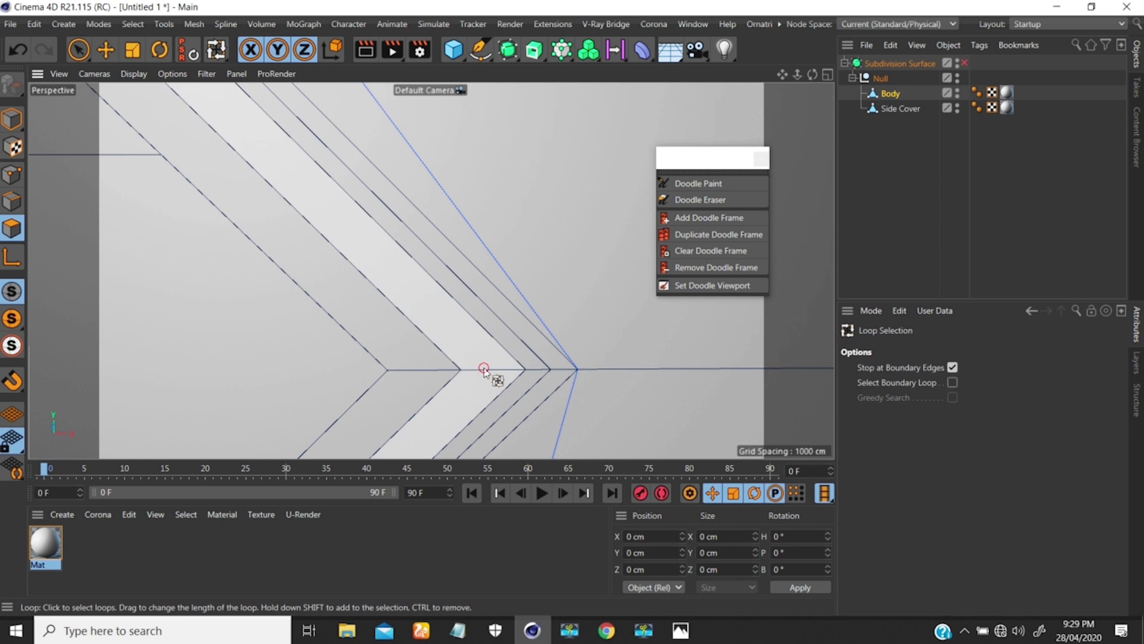
left_click(484, 370)
scroll(468, 296, "down", 6)
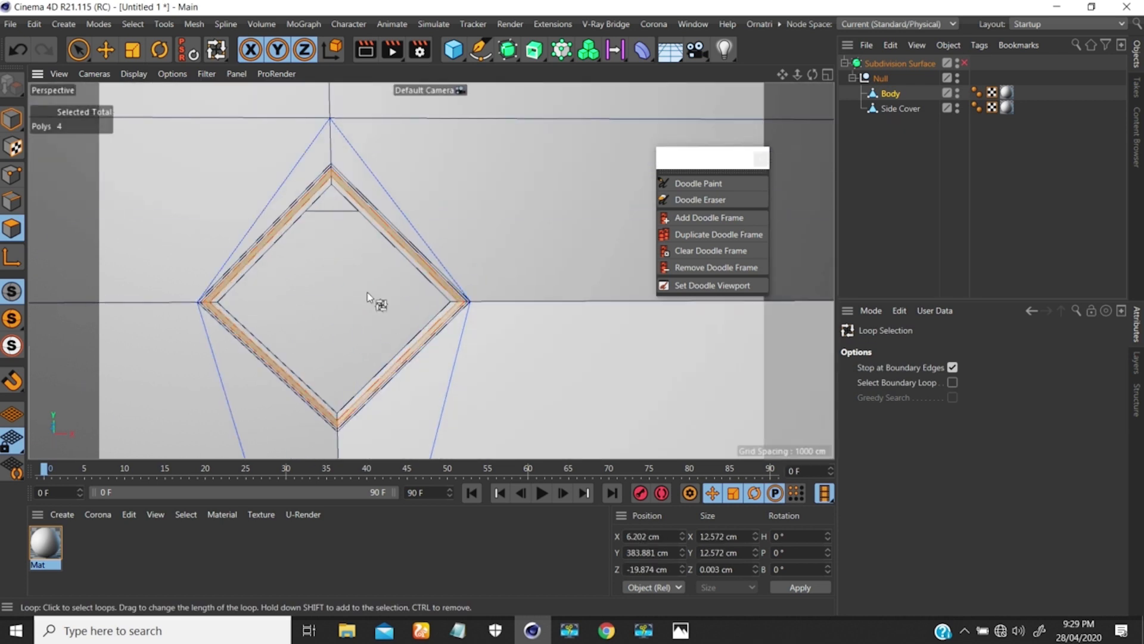
middle_click_drag(348, 205, 387, 265, "alt")
left_click_drag(386, 262, 311, 300, "alt")
scroll(418, 314, "up", 6)
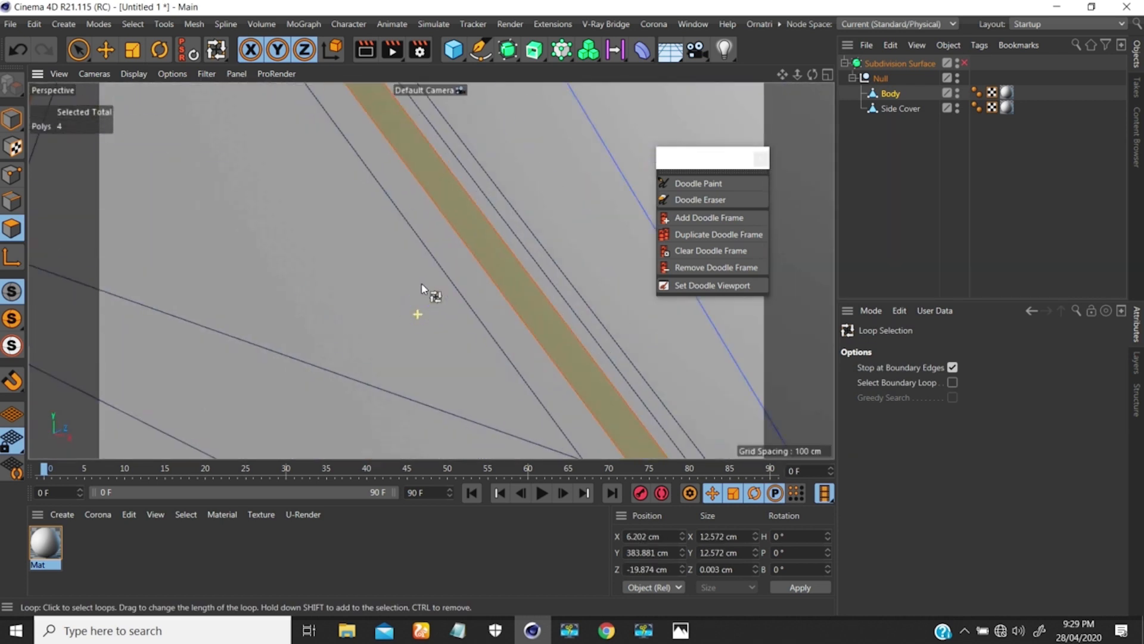
scroll(417, 298, "down", 8)
key("d")
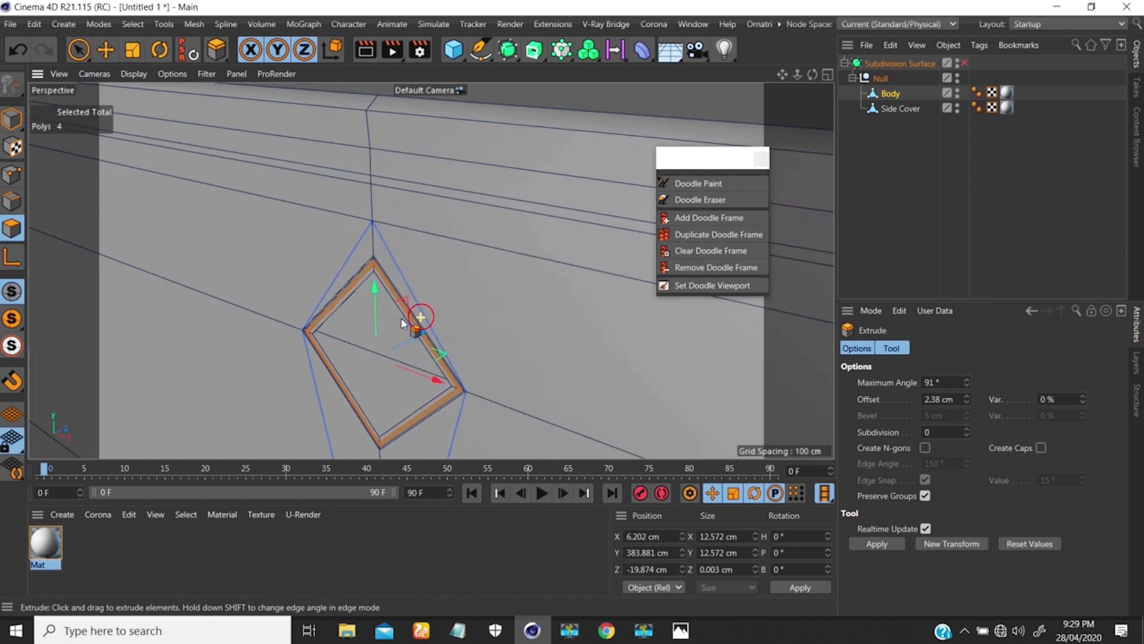
scroll(411, 316, "up", 6)
scroll(411, 316, "down", 3)
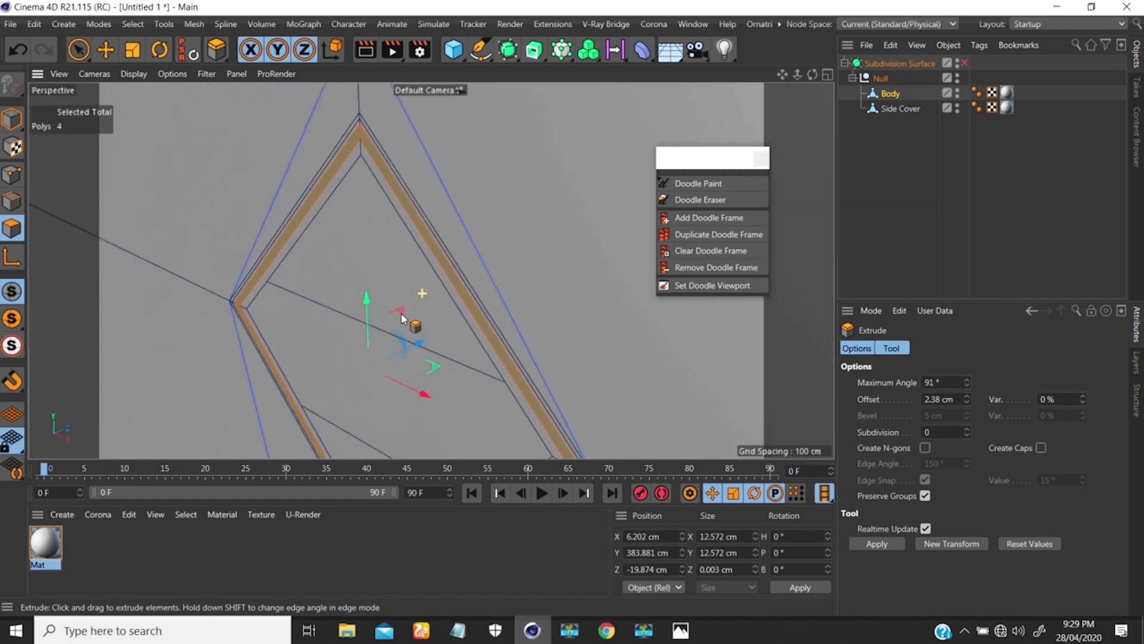
scroll(403, 318, "down", 3)
left_click_drag(475, 268, 488, 265)
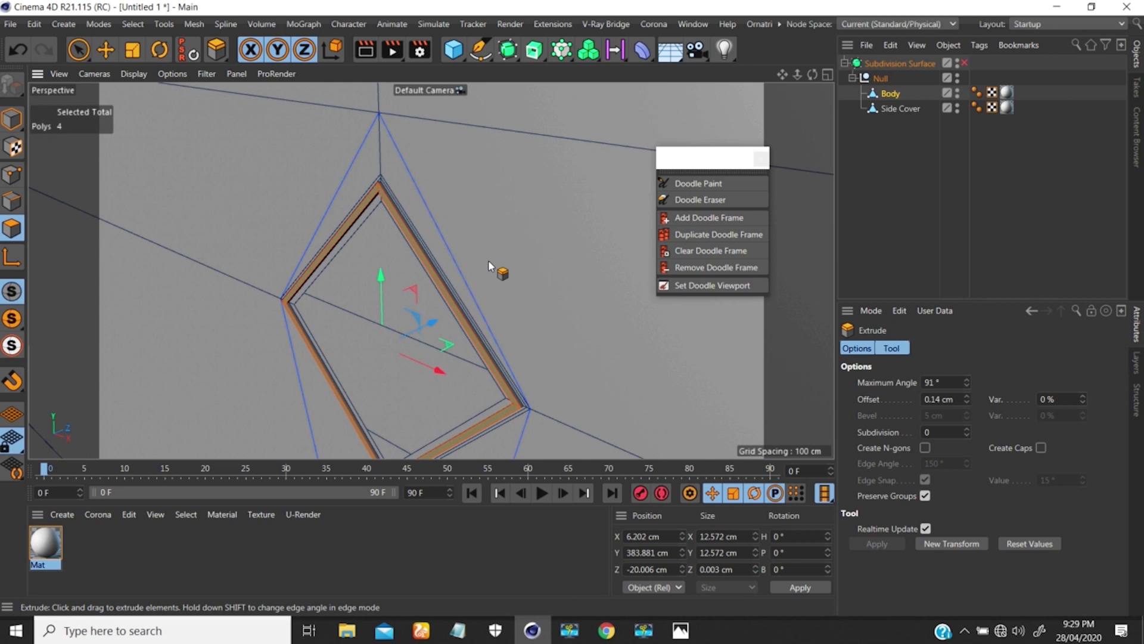
scroll(415, 205, "up", 8)
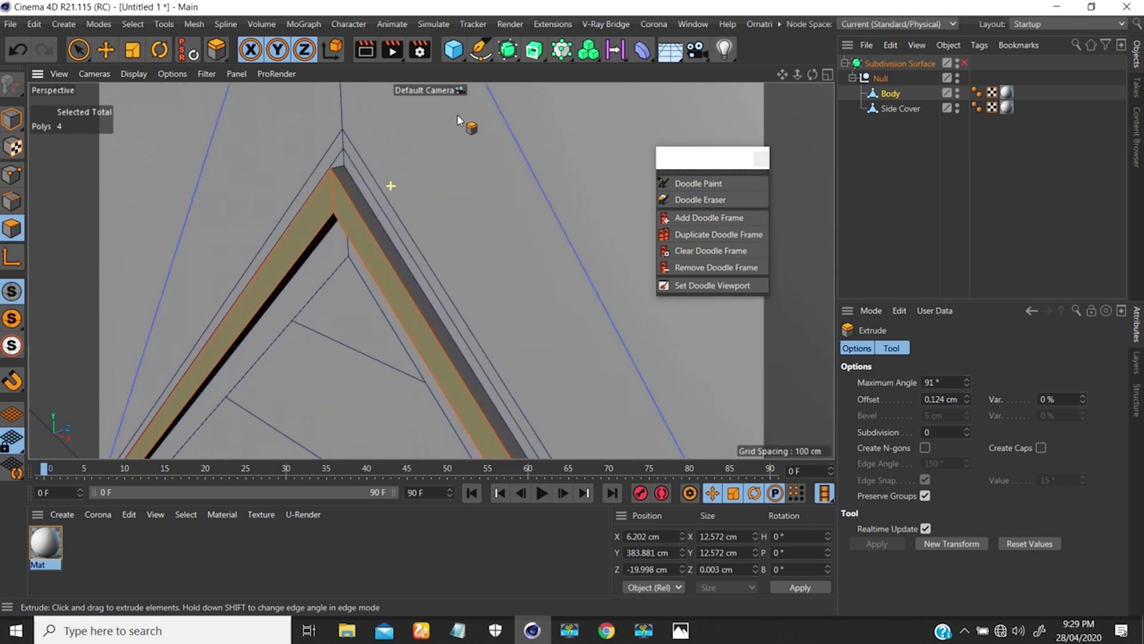
scroll(352, 179, "up", 6)
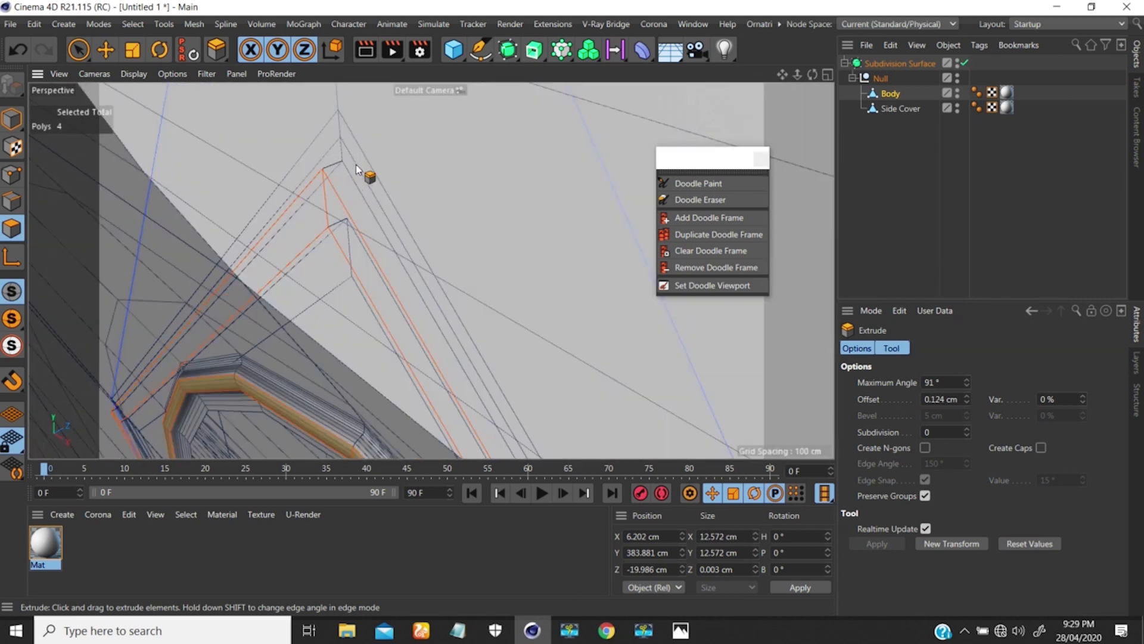
- Deselect Body and inspect the smoothed camera hole, the whole front face and the back of the phone
scroll(329, 225, "down", 10)
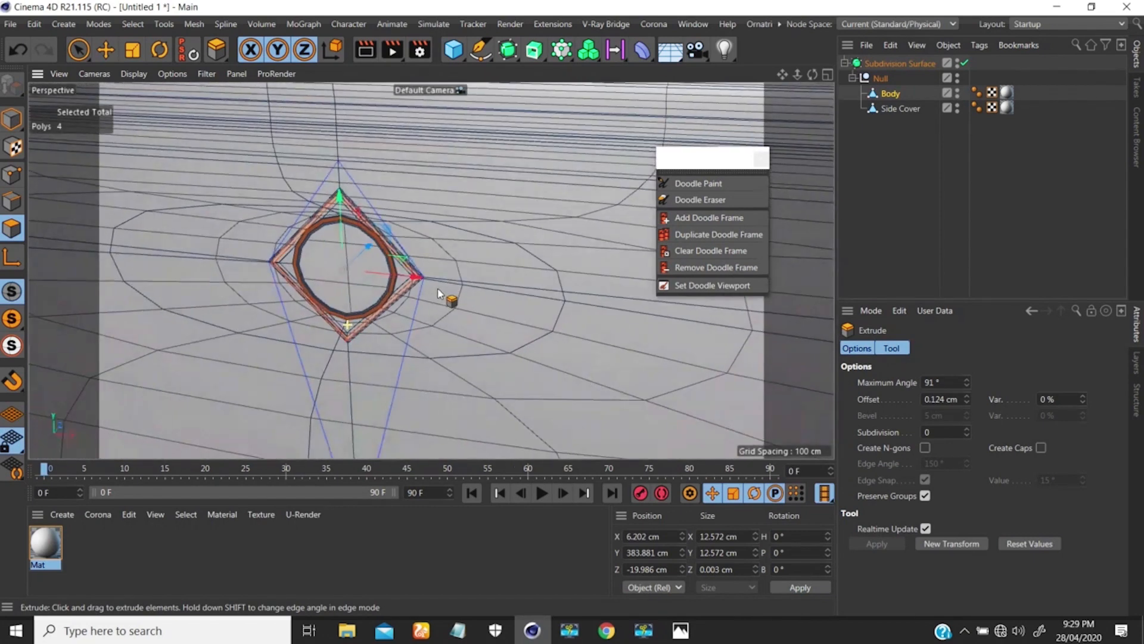
left_click(866, 184)
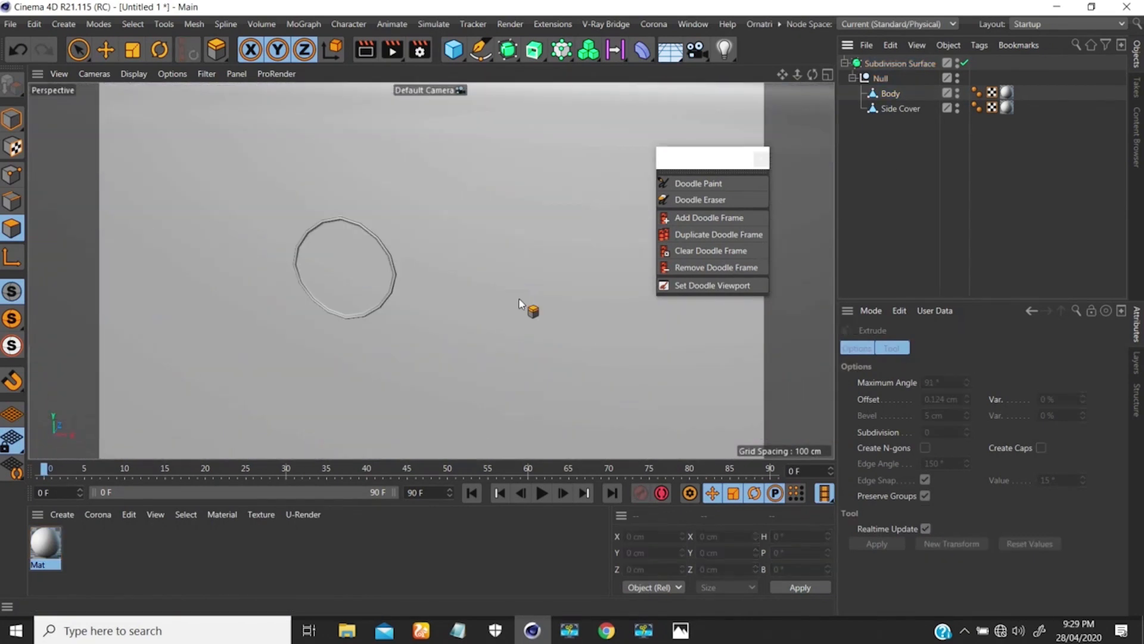
right_click_drag(362, 262, 403, 228, "alt")
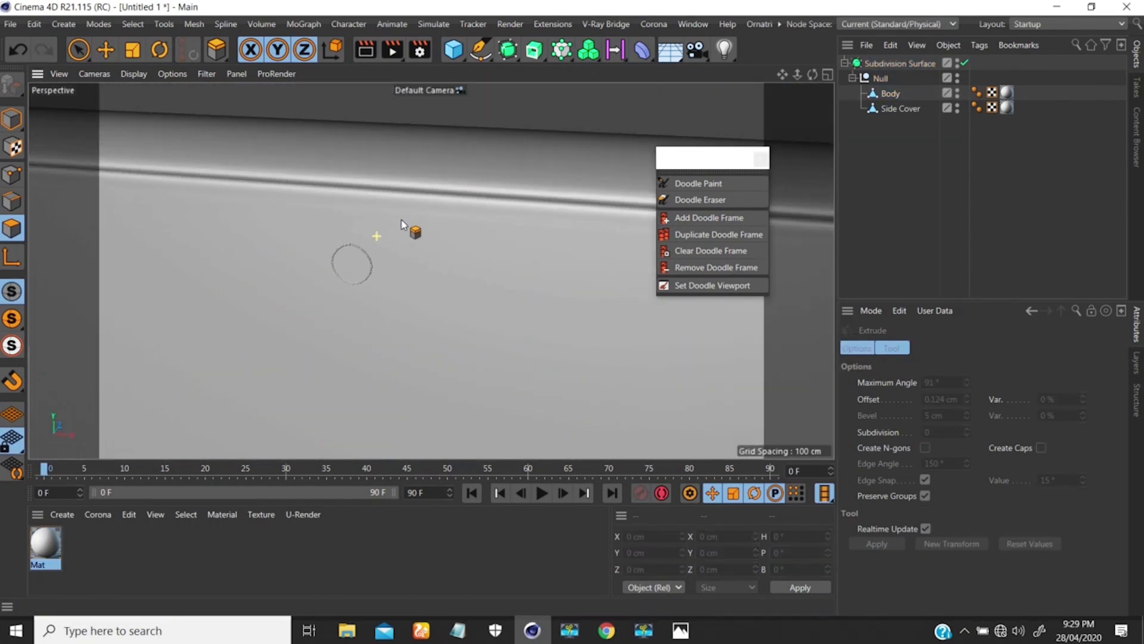
left_click_drag(361, 264, 405, 240, "alt")
right_click_drag(375, 235, 301, 335, "alt")
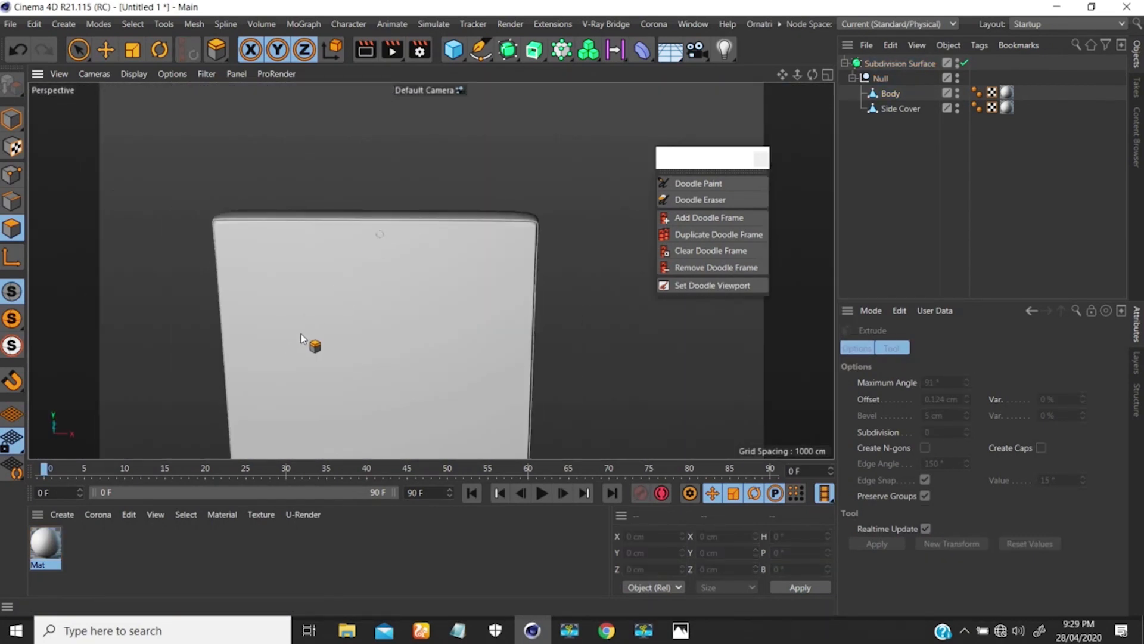
middle_click_drag(382, 272, 313, 226, "alt")
left_click_drag(312, 226, 413, 280, "alt")
middle_click_drag(413, 282, 350, 262, "alt")
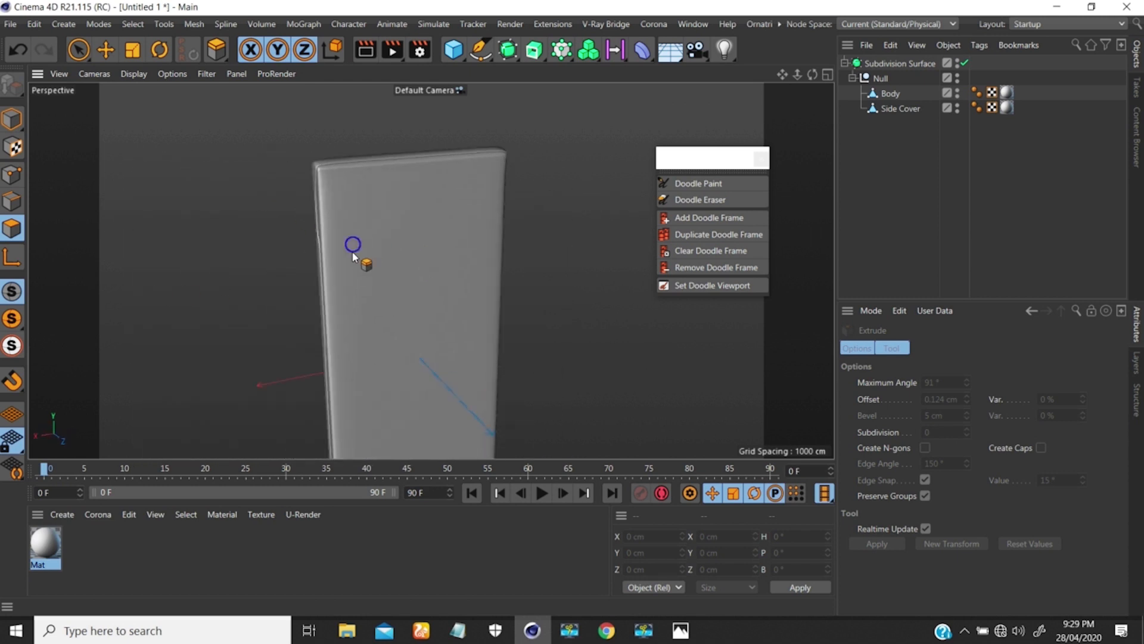
left_click_drag(353, 255, 533, 166, "alt")
- Reselect Body with Subdivision Surface disabled, and check the rear camera area in Samsung Galaxy s20 01.png in Photos
left_click(884, 97)
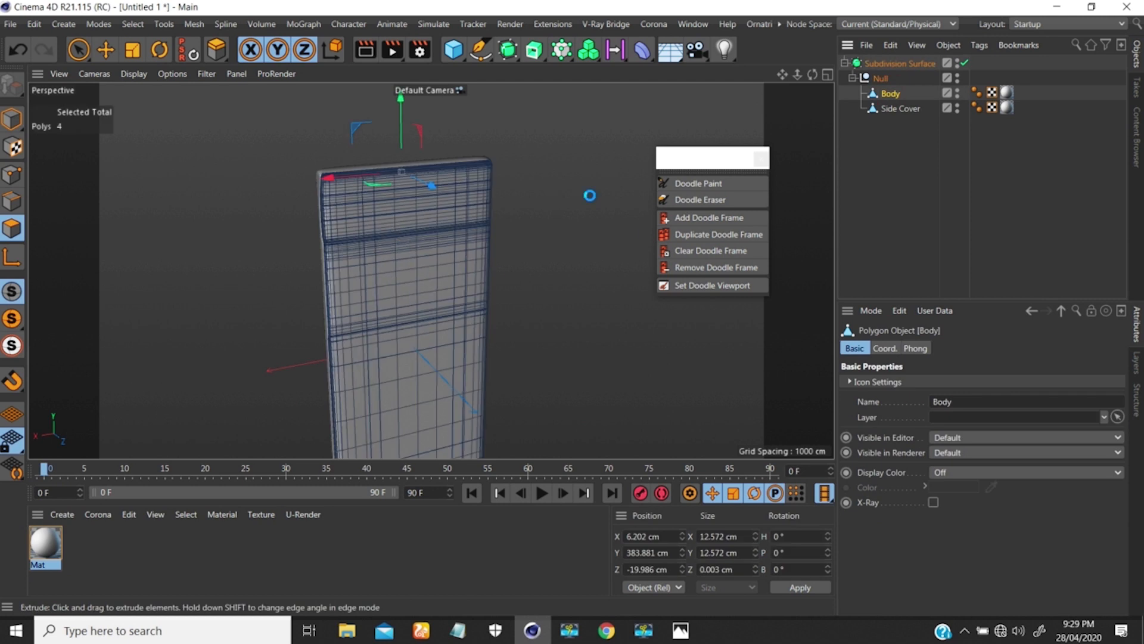
key("q")
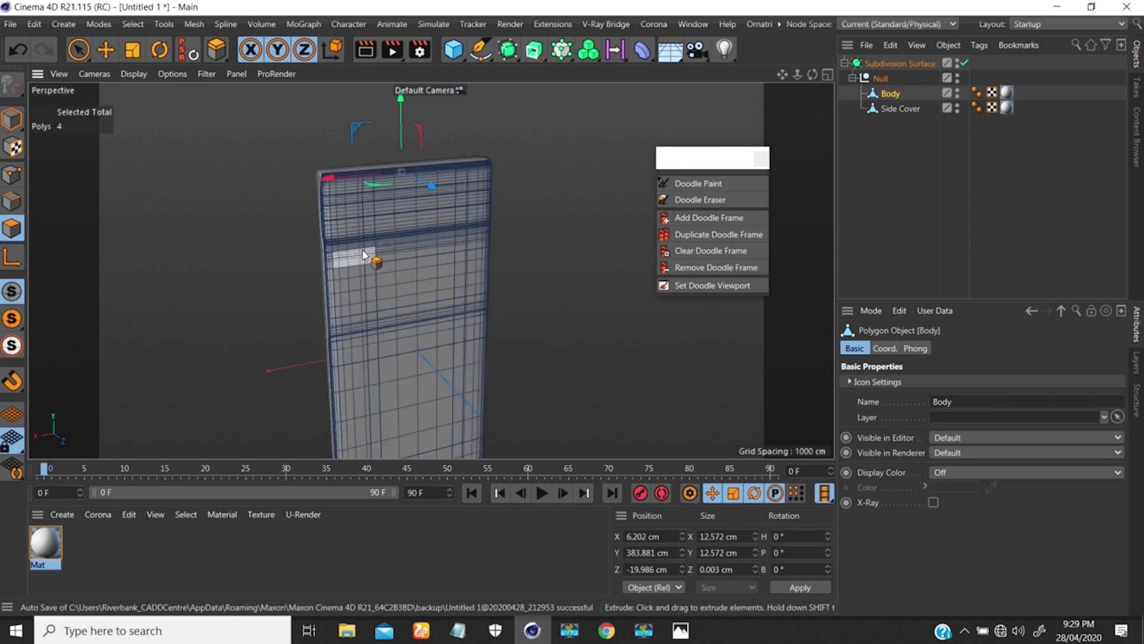
key("q")
key("q")
key("q")
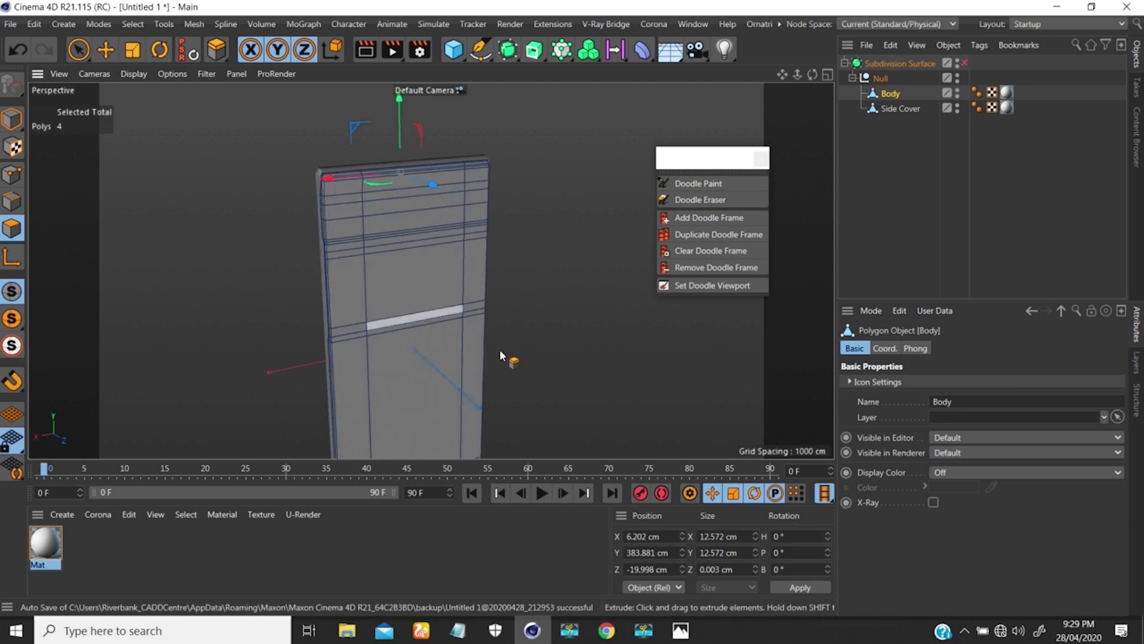
left_click(681, 630)
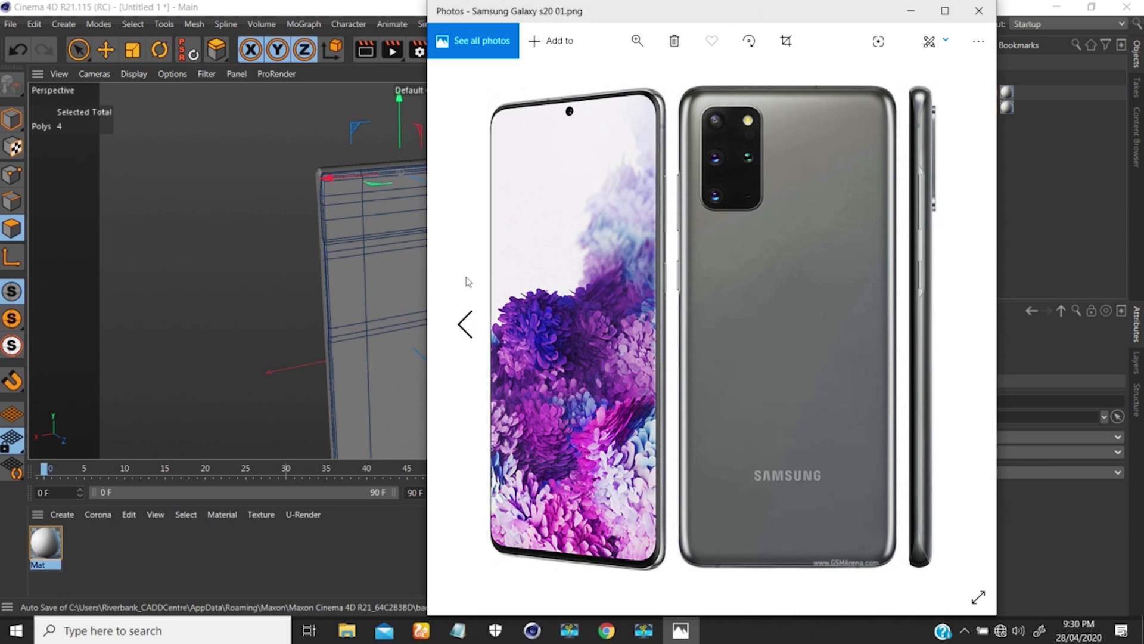
left_click(911, 11)
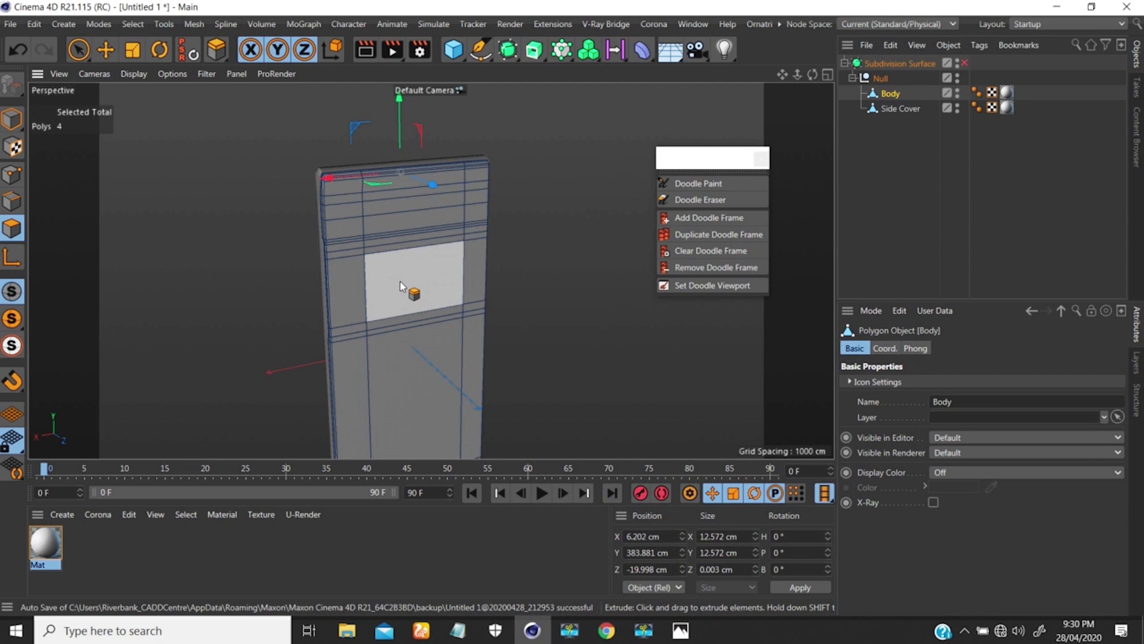
- In Cinema 4D's Right view, add a loop cut at 49.205% across Body's upper part, near the top of the reference's rear camera bump
key("F3")
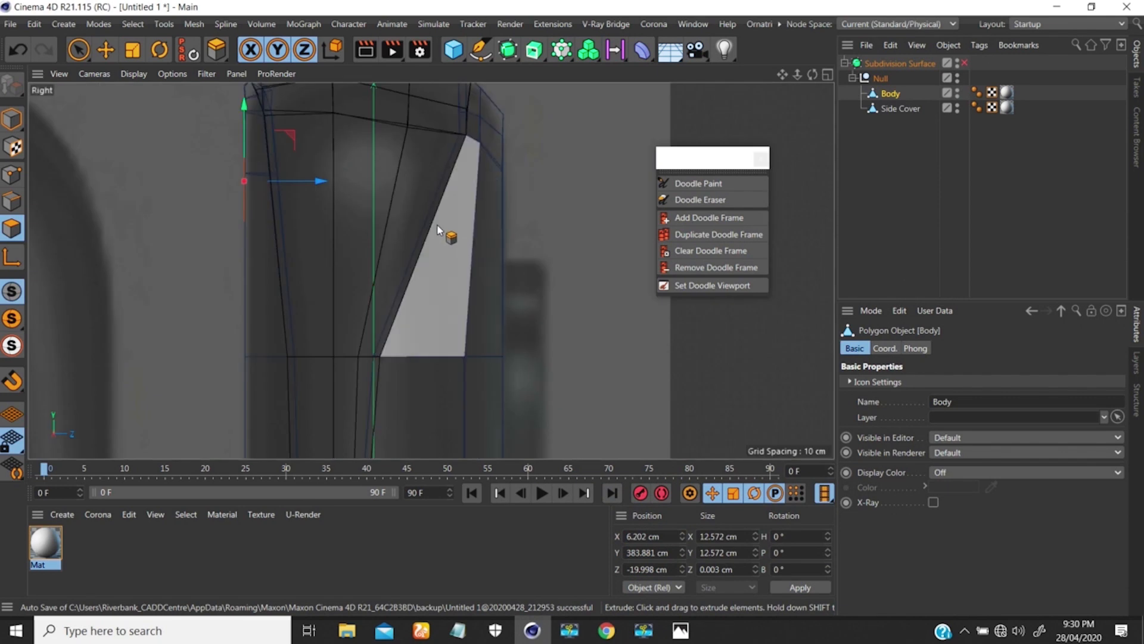
scroll(440, 232, "down", 5)
middle_click_drag(483, 308, 386, 88, "alt")
scroll(393, 291, "down", 5)
right_click_drag(375, 337, 371, 346, "alt")
right_click_drag(367, 213, 407, 177, "alt")
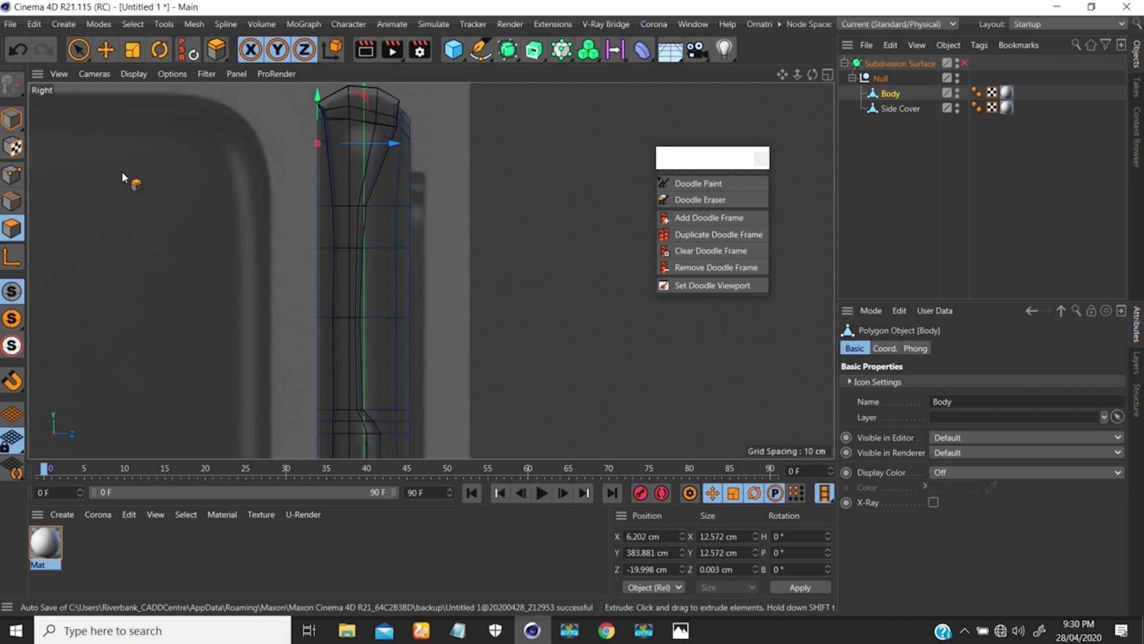
left_click(13, 175)
key("d")
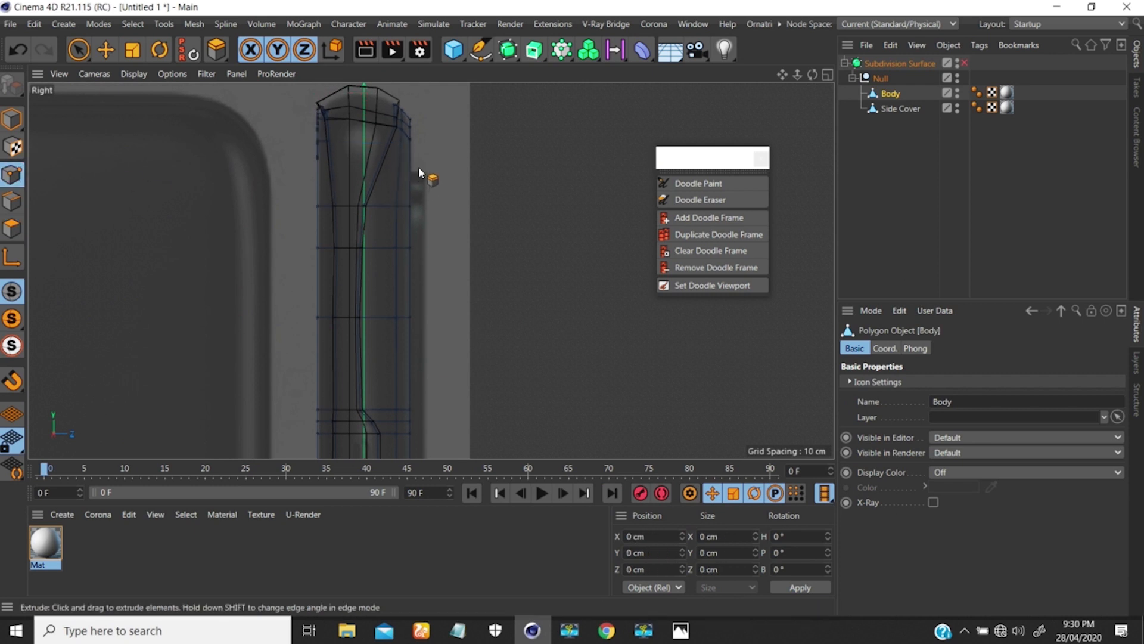
key("k")
key("l")
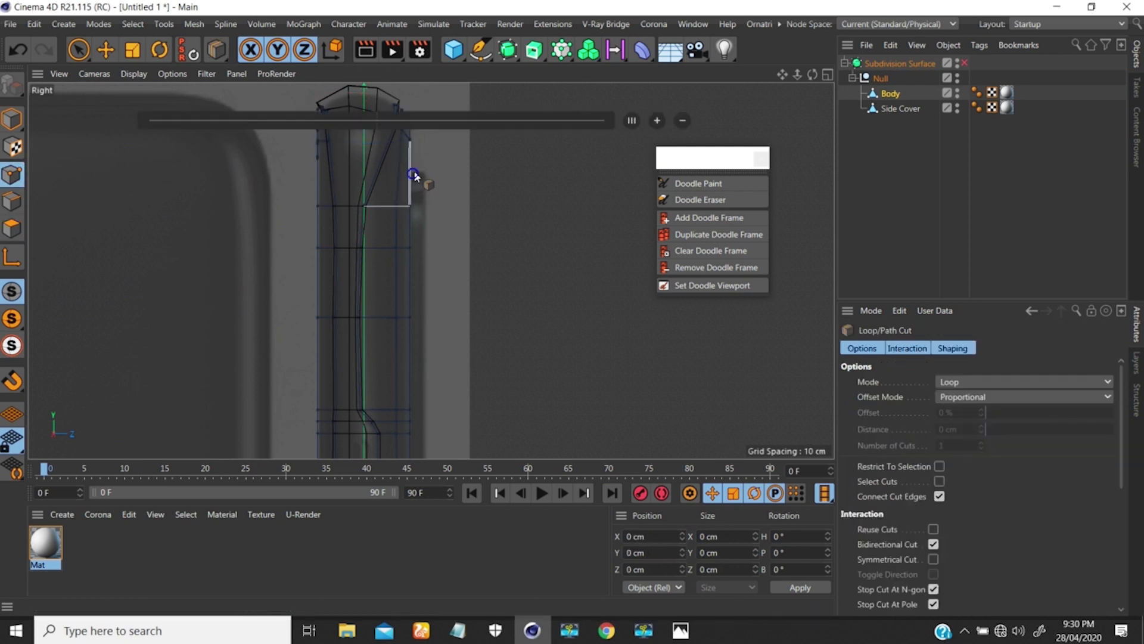
scroll(413, 173, "up", 3)
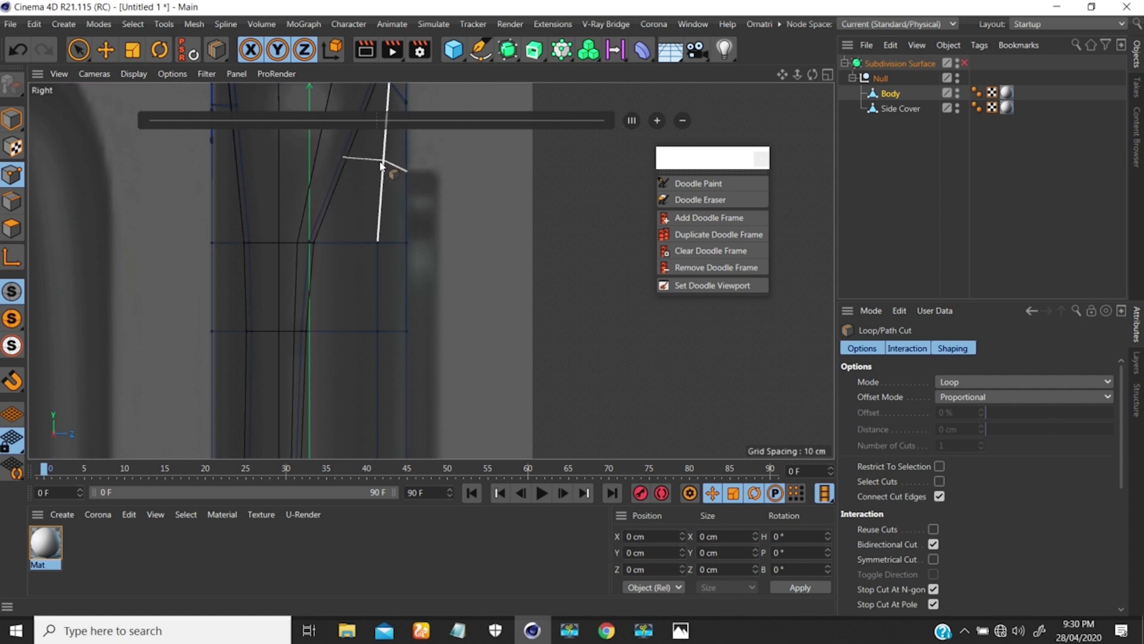
left_click(381, 165)
scroll(411, 186, "down", 5)
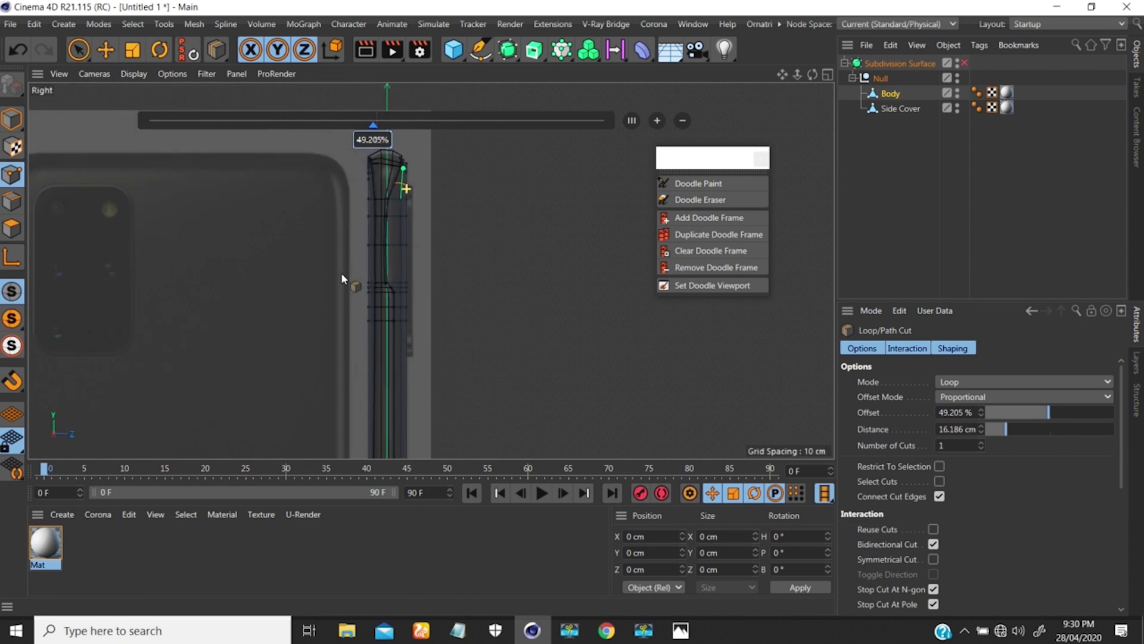
- Cut a horizontal edge loop through the body at about 25% offset, level with the camera bump's lower end in the side reference
scroll(410, 347, "up", 4)
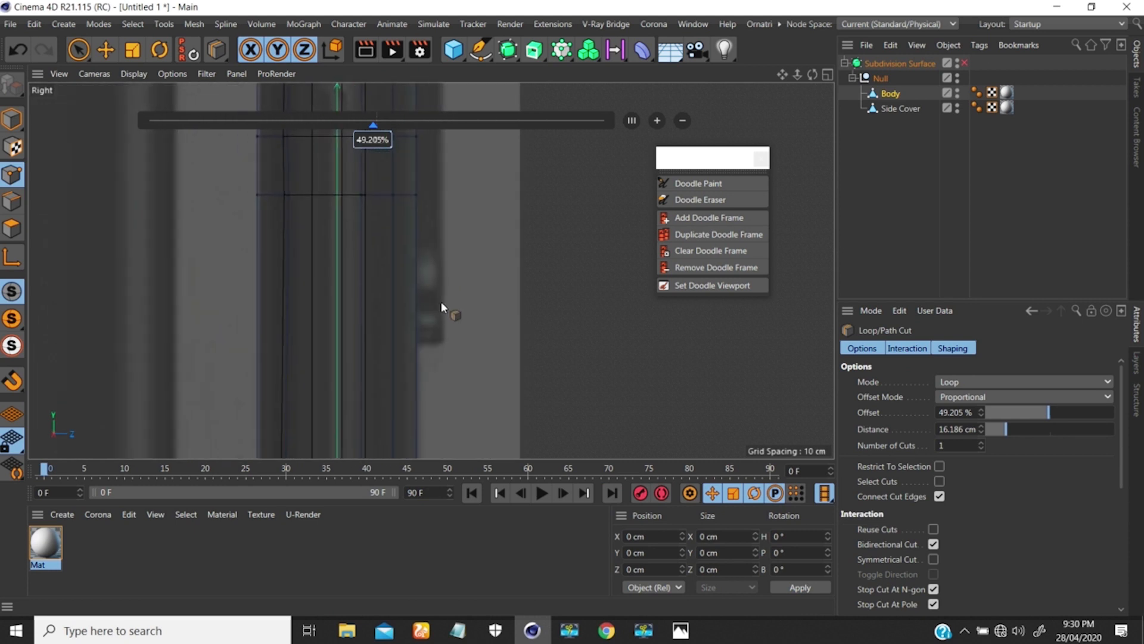
left_click(415, 345)
scroll(415, 344, "down", 2)
scroll(391, 321, "down", 5)
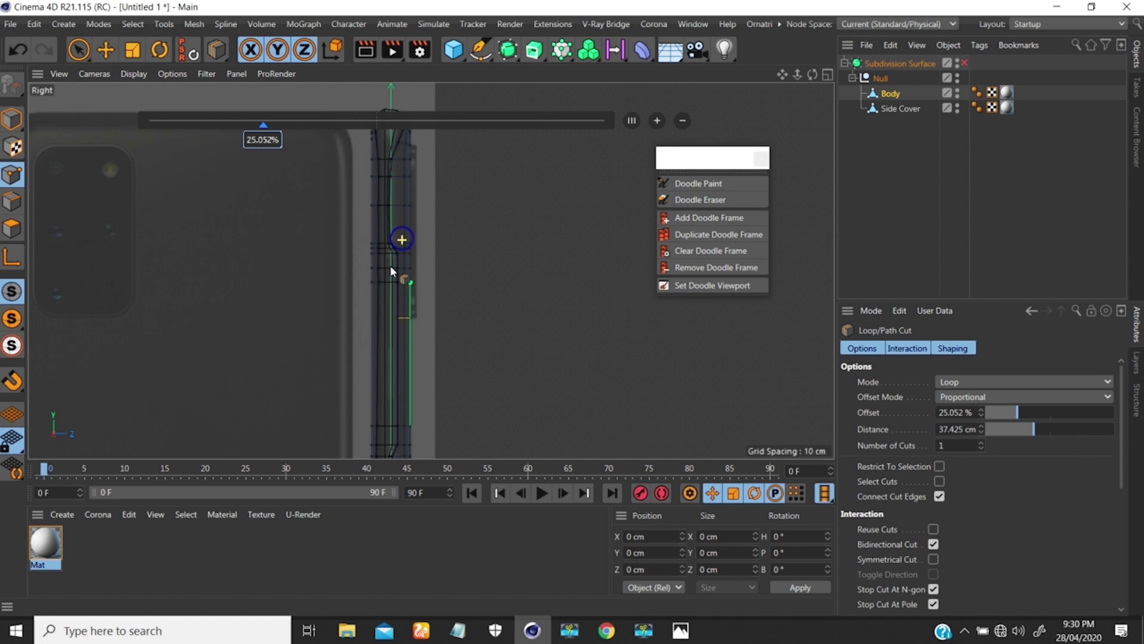
scroll(419, 205, "up", 1)
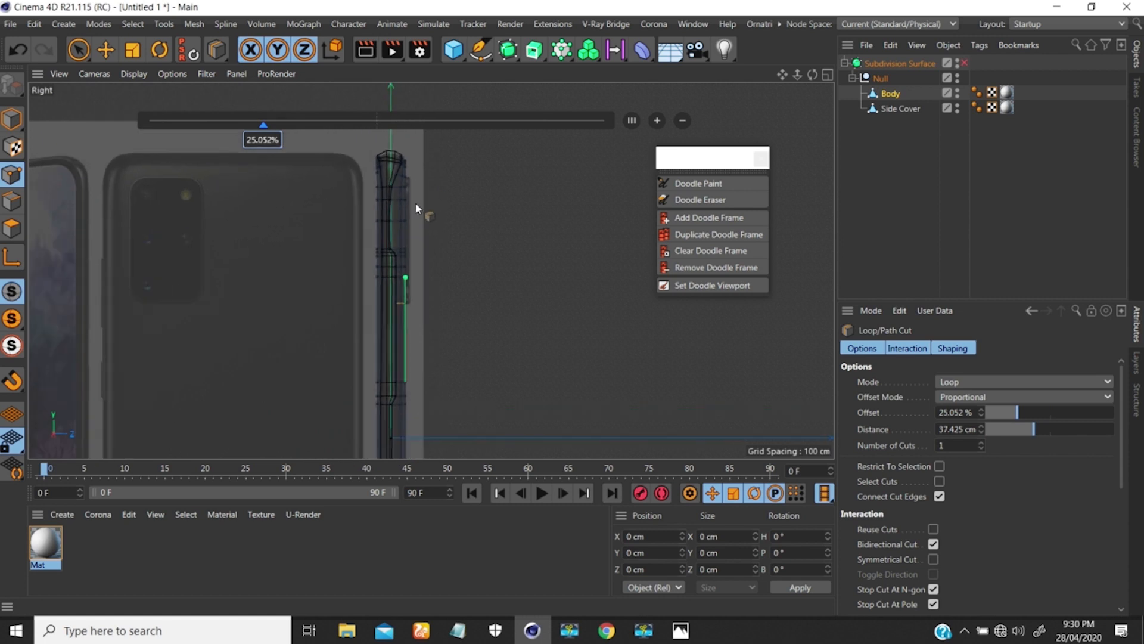
- Examine the body's edge loops around the upper side and back in the perspective, right and top views
key("F1")
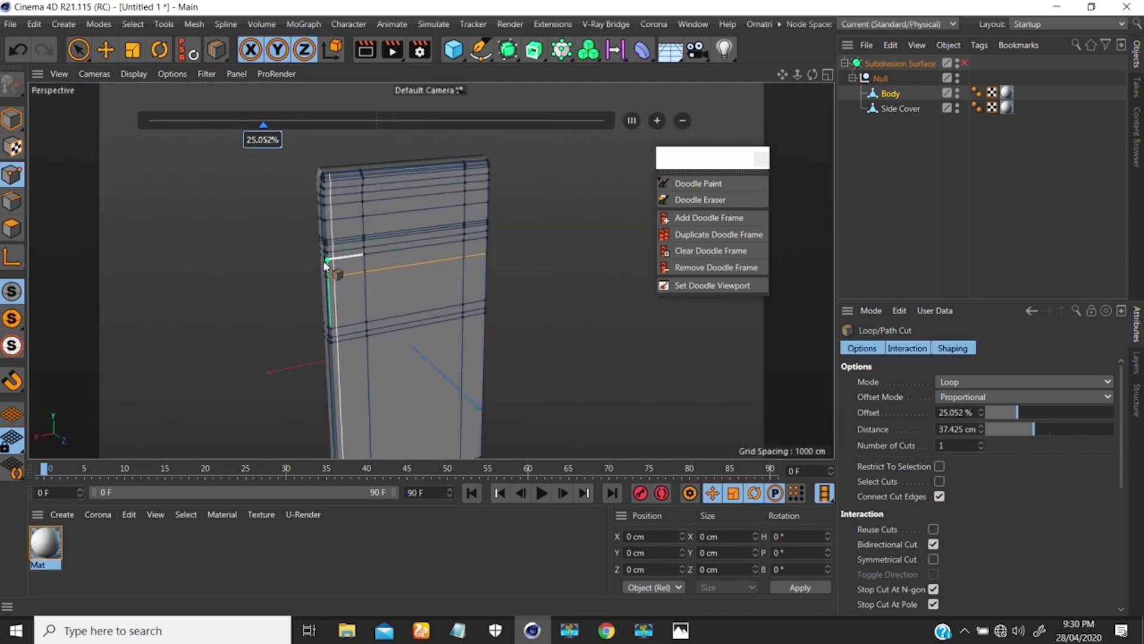
left_click_drag(338, 261, 431, 231, "alt")
scroll(345, 205, "up", 3)
scroll(335, 268, "up", 1)
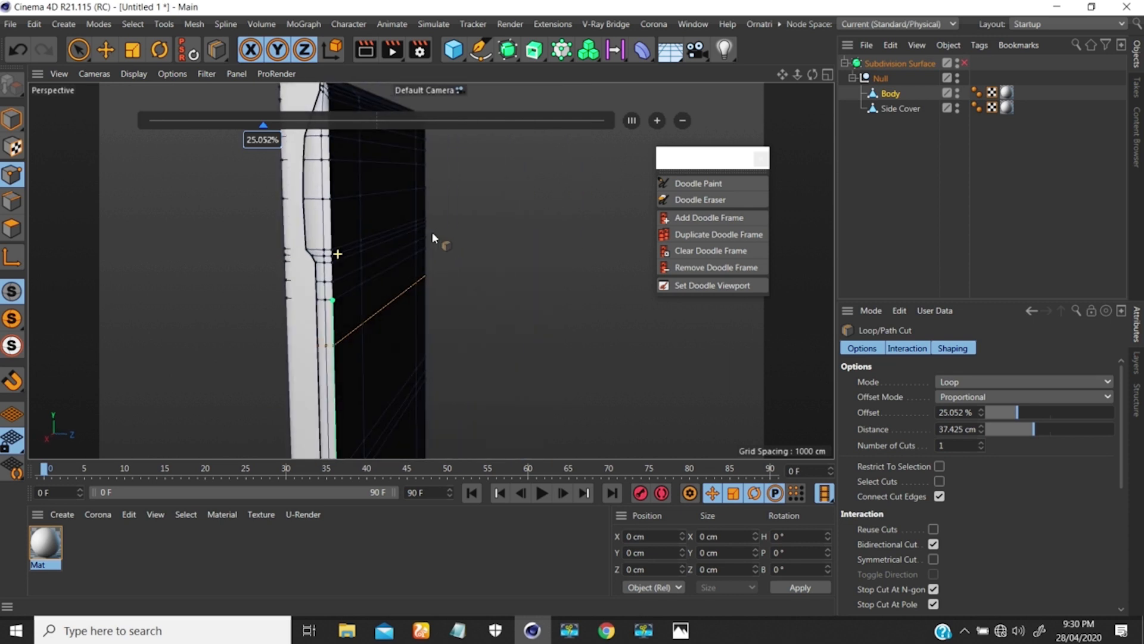
scroll(325, 207, "up", 1)
left_click_drag(329, 255, 335, 254, "alt")
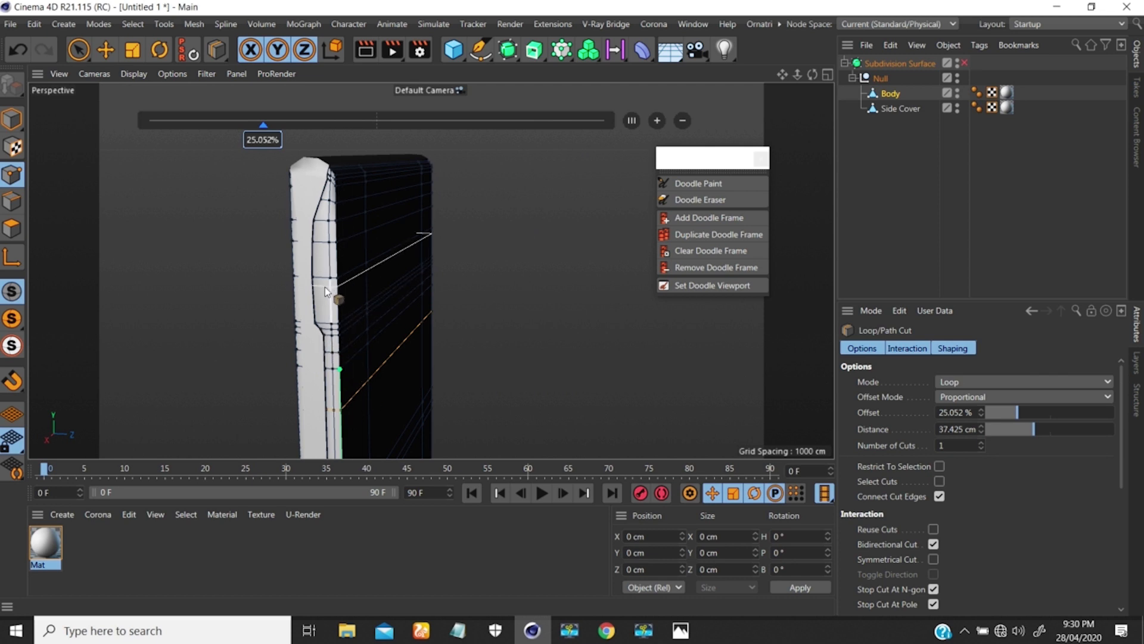
key("F3")
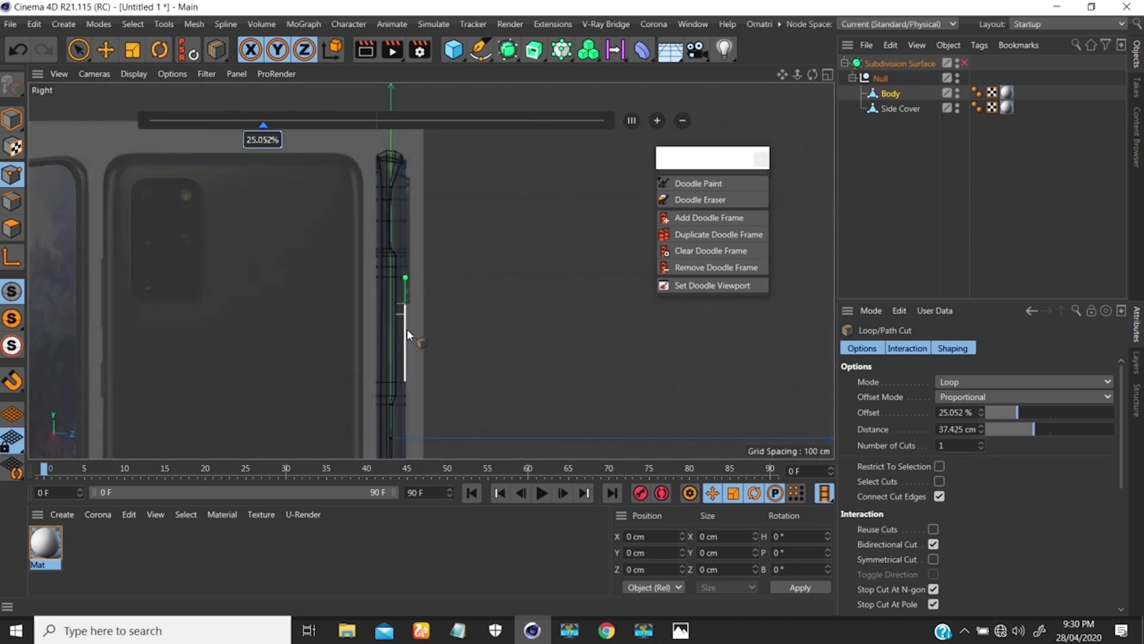
scroll(395, 354, "up", 5)
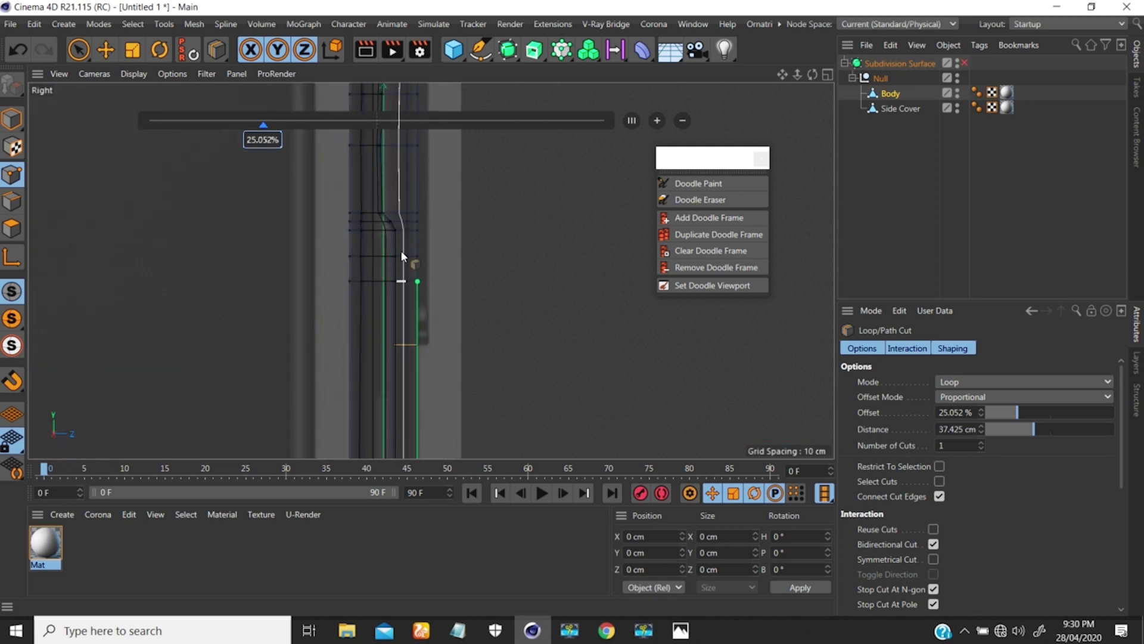
middle_click_drag(400, 259, 388, 405, "alt")
middle_click_drag(375, 202, 368, 255, "alt")
scroll(370, 255, "up", 5)
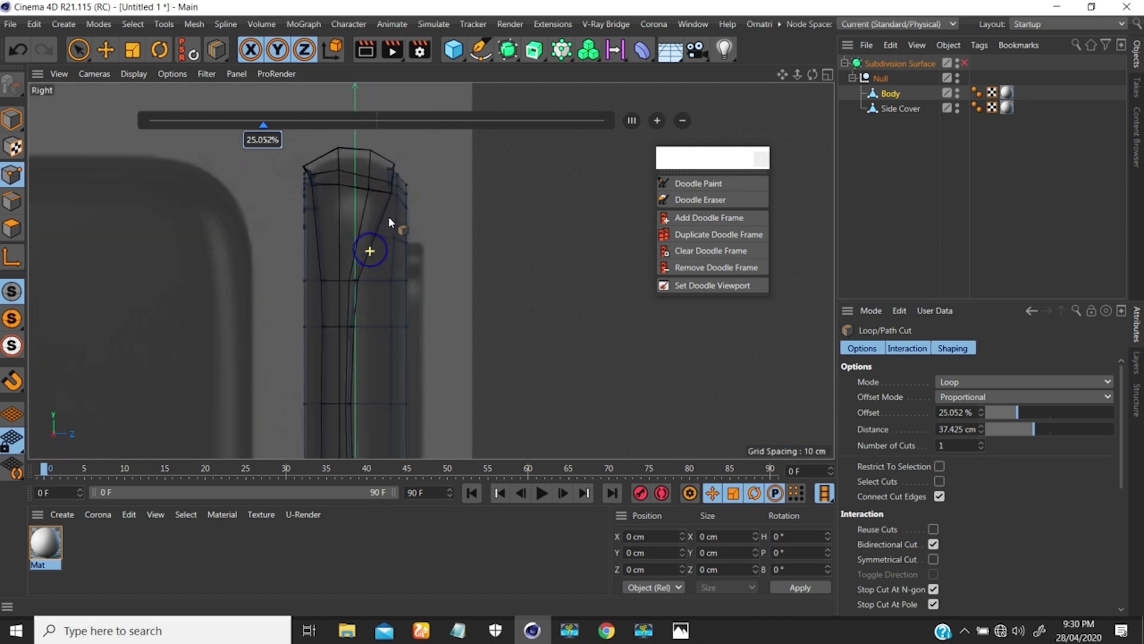
scroll(393, 235, "down", 4)
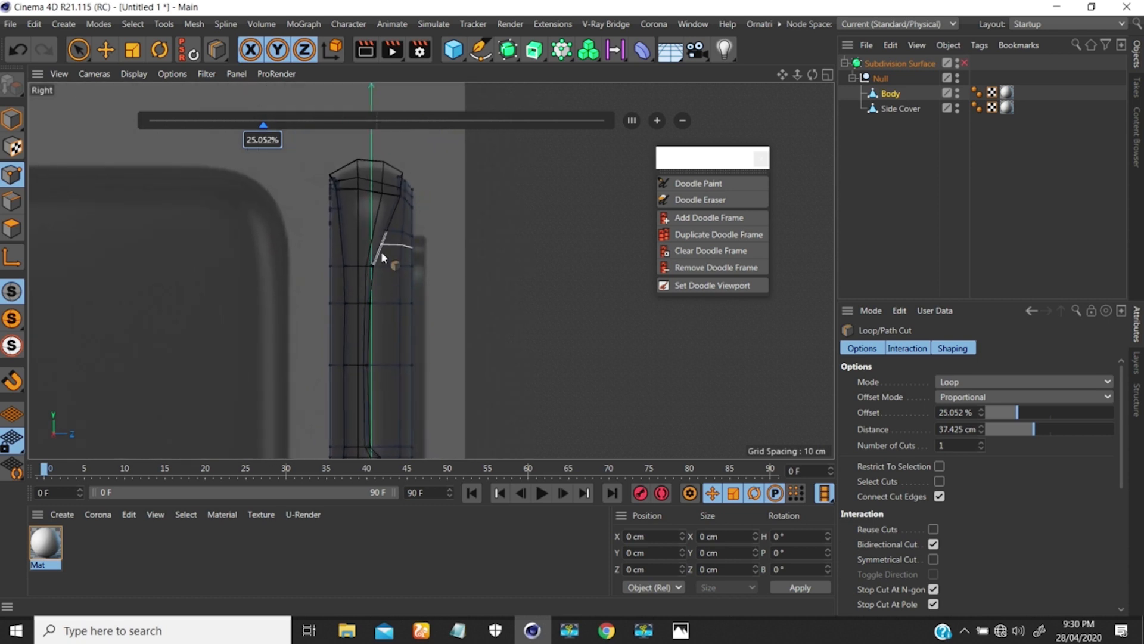
key("F1")
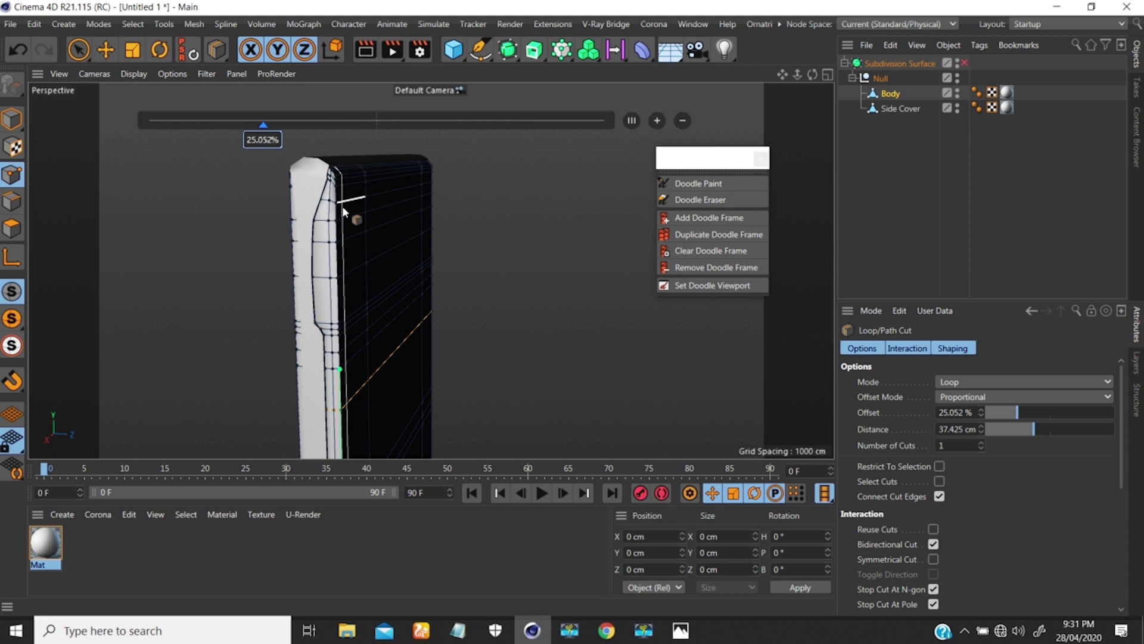
left_click_drag(361, 217, 315, 236, "alt")
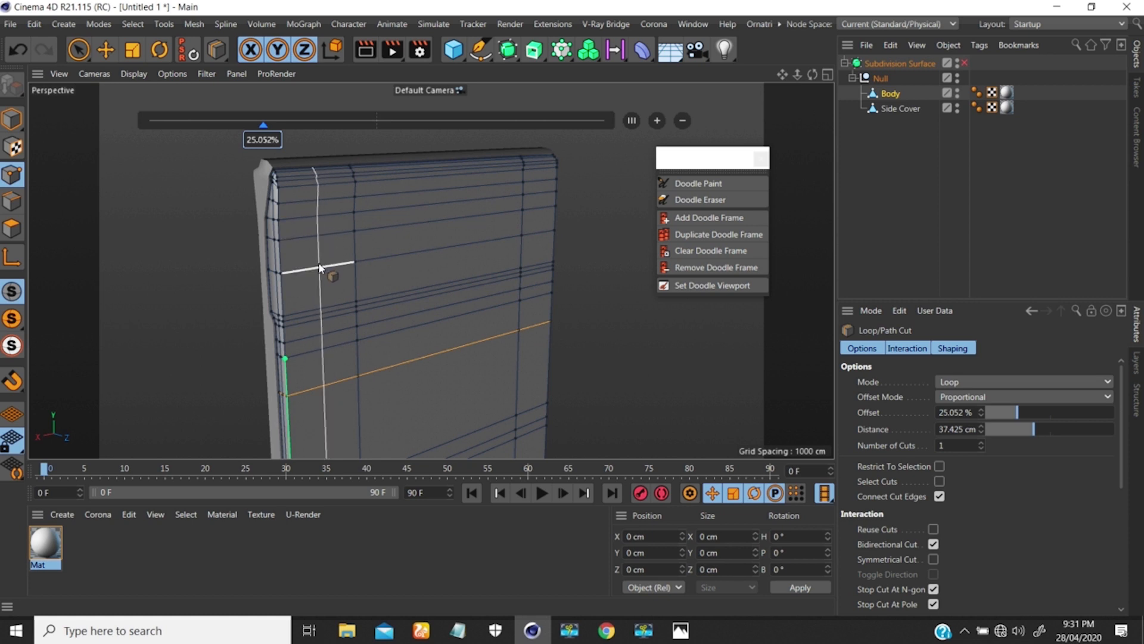
key("F2")
scroll(380, 270, "down", 5)
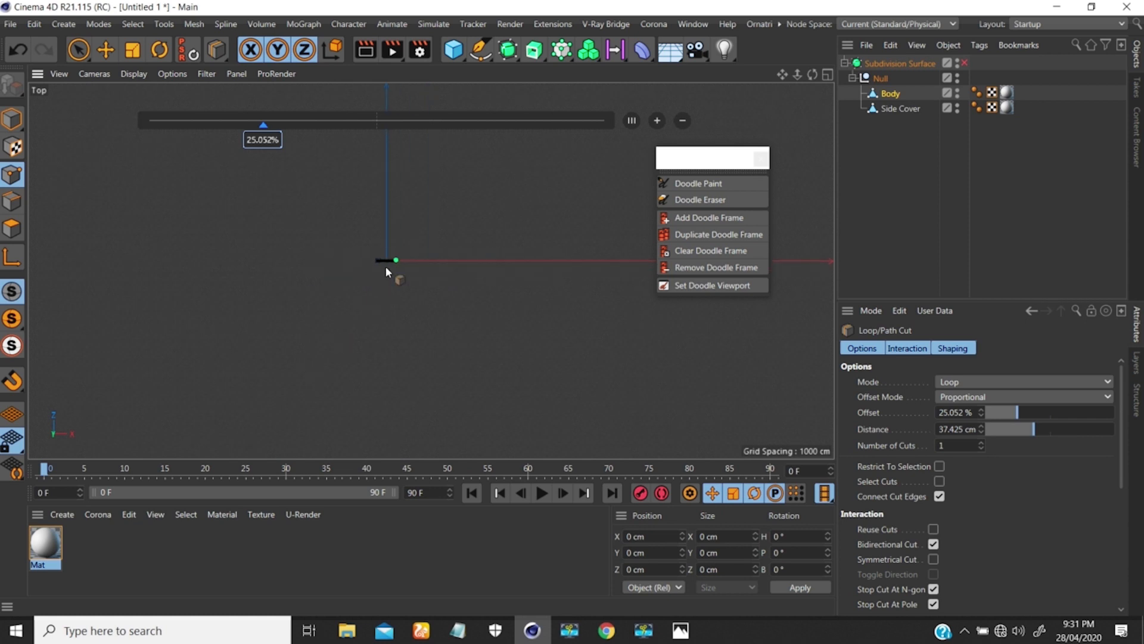
right_click_drag(414, 224, 482, 151, "alt")
middle_click_drag(359, 314, 380, 267, "alt")
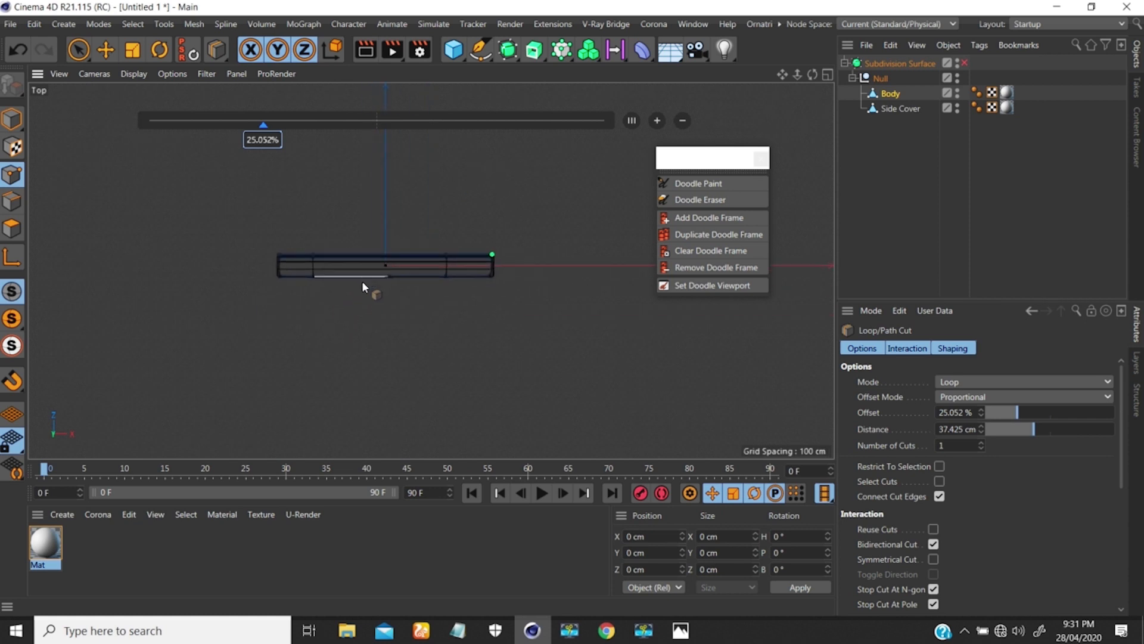
- Cut two vertical edge loops in the Back view along both sides of the camera module, at about 46.6% and 27.1% offset
key("F4")
scroll(478, 288, "down", 3)
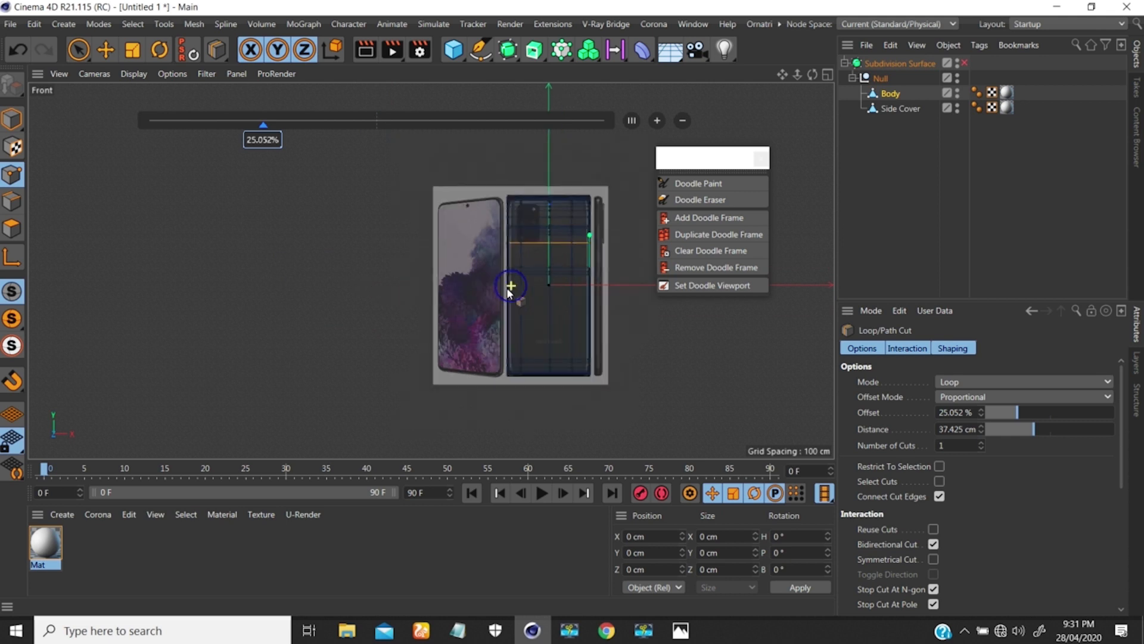
scroll(432, 264, "up", 5)
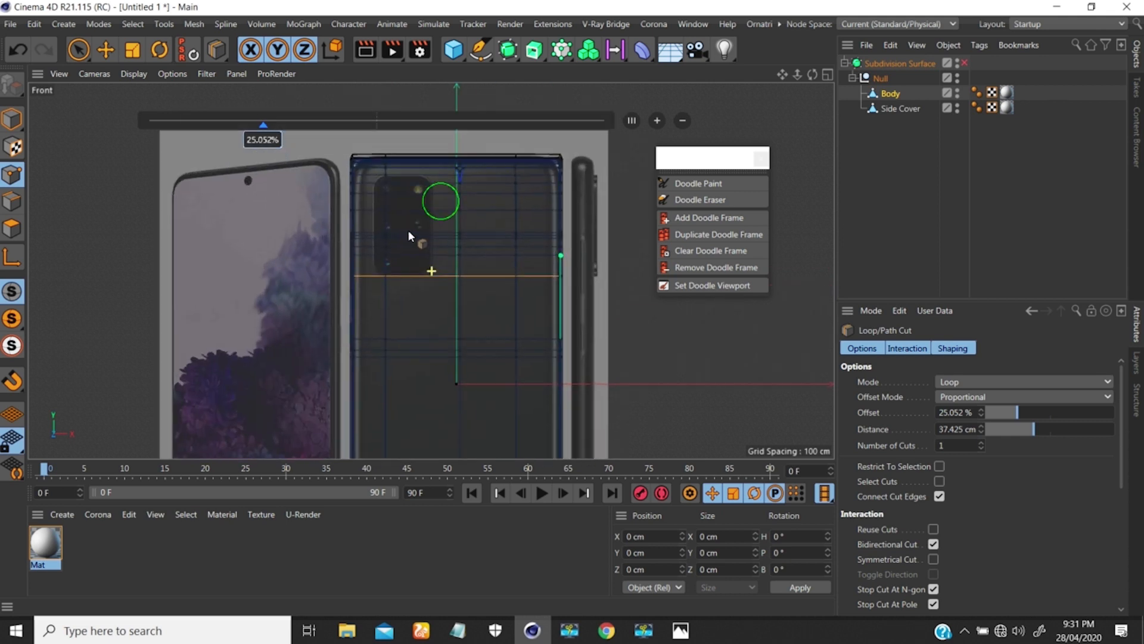
scroll(391, 241, "up", 2)
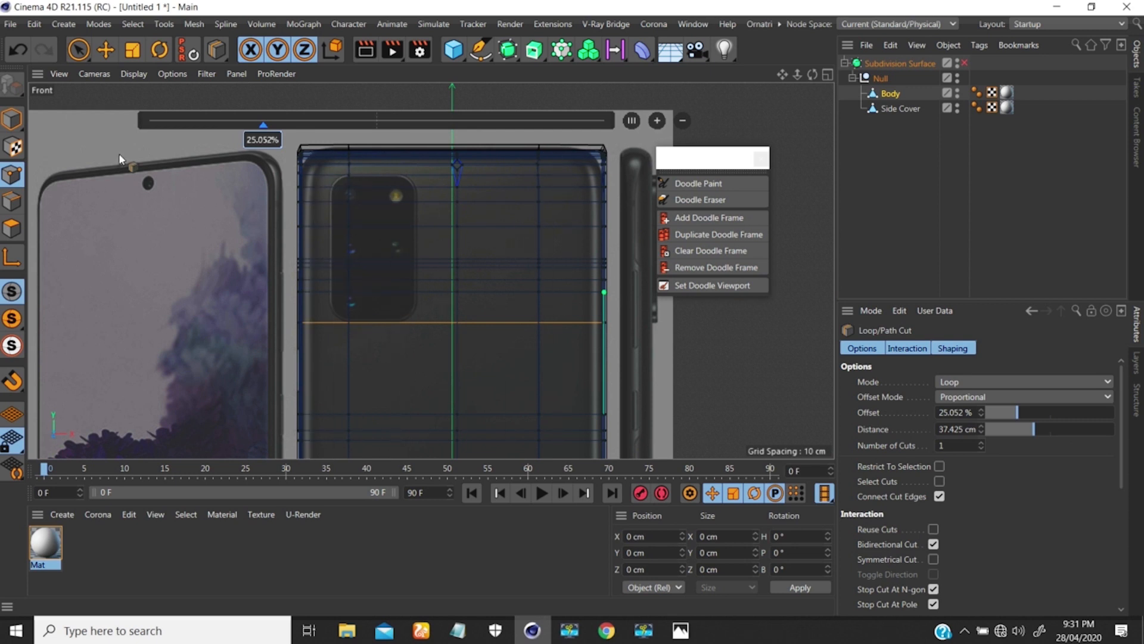
left_click(95, 74)
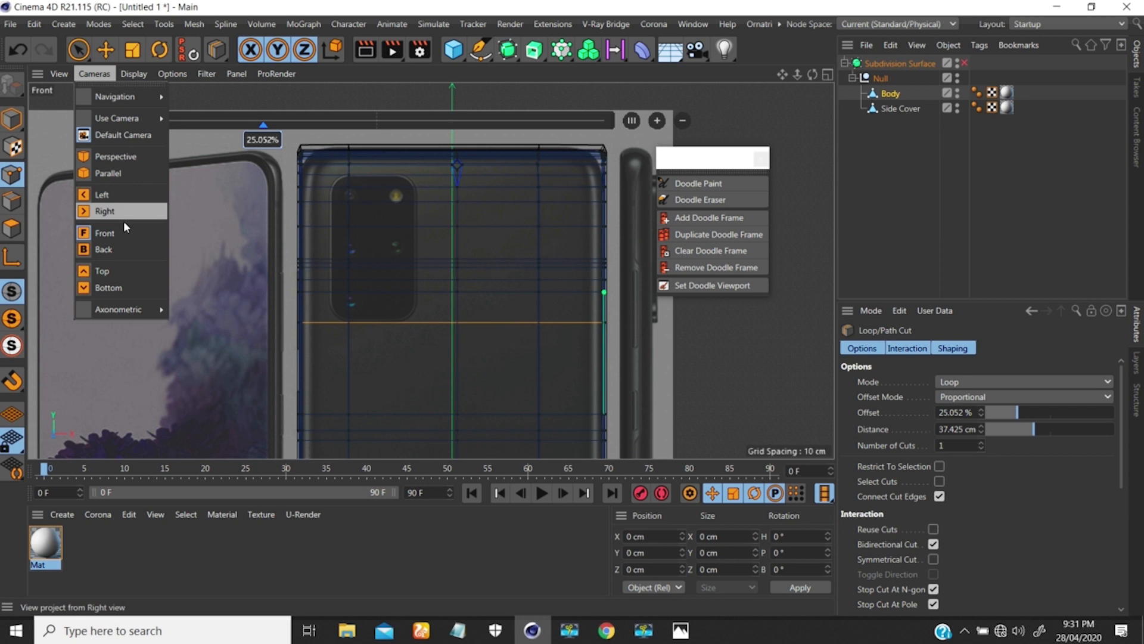
left_click(107, 249)
scroll(392, 391, "down", 5)
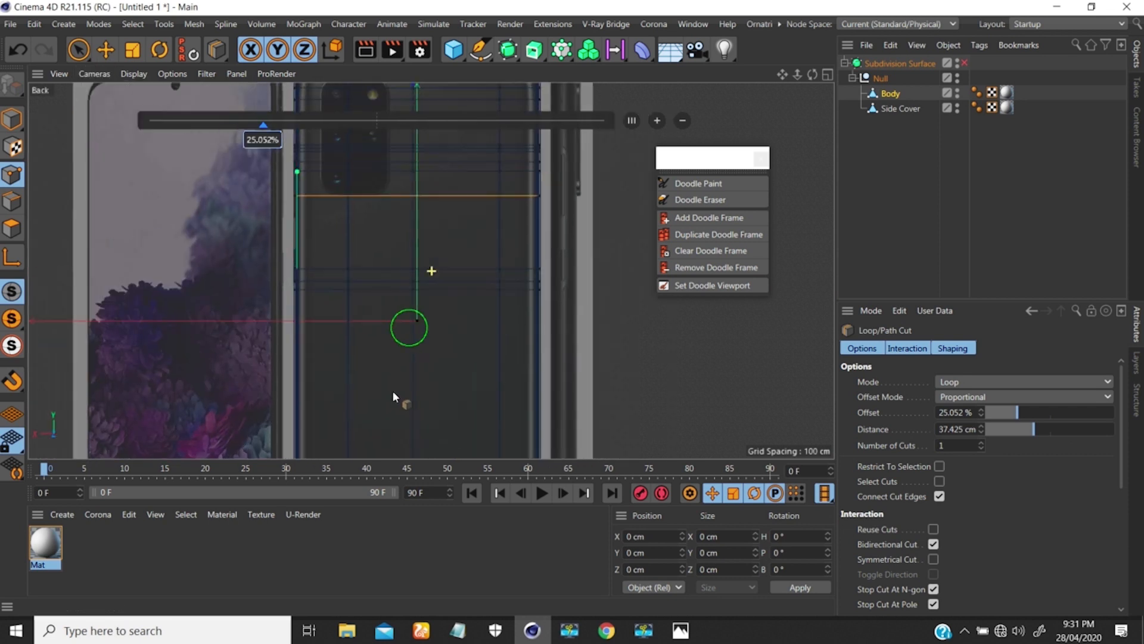
scroll(358, 255, "up", 5)
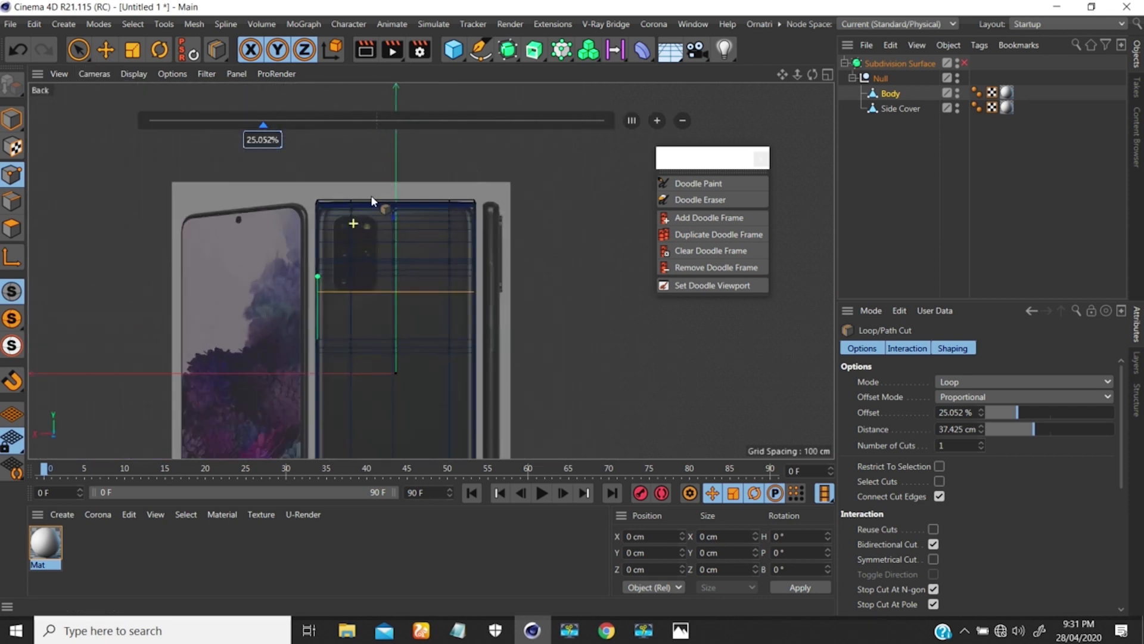
scroll(400, 218, "up", 1)
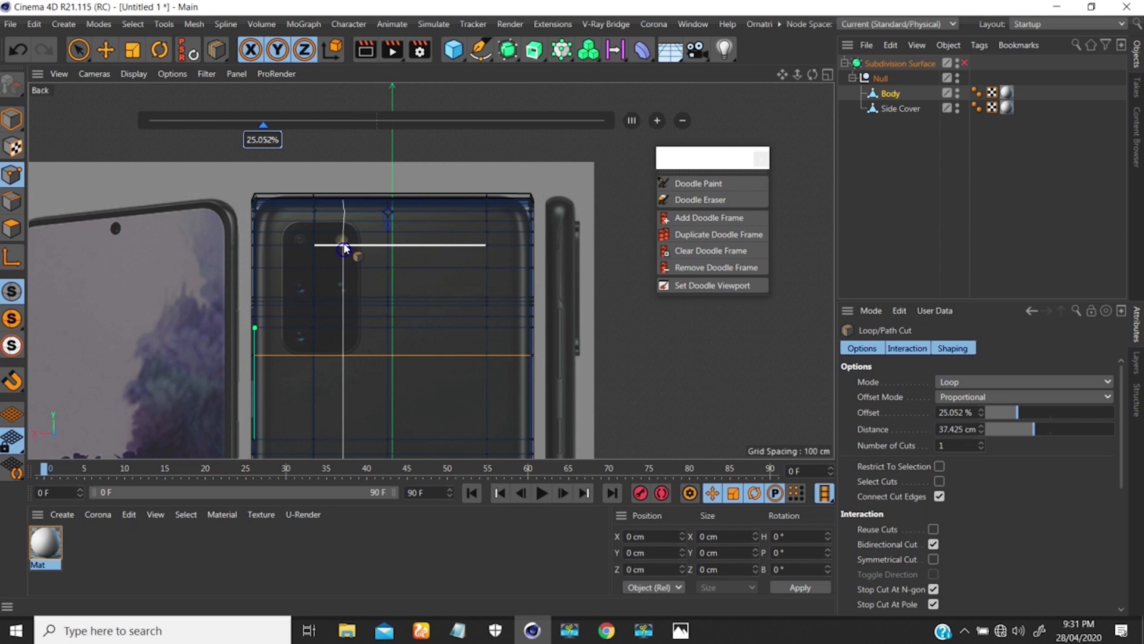
scroll(350, 225, "up", 2)
scroll(334, 238, "down", 4)
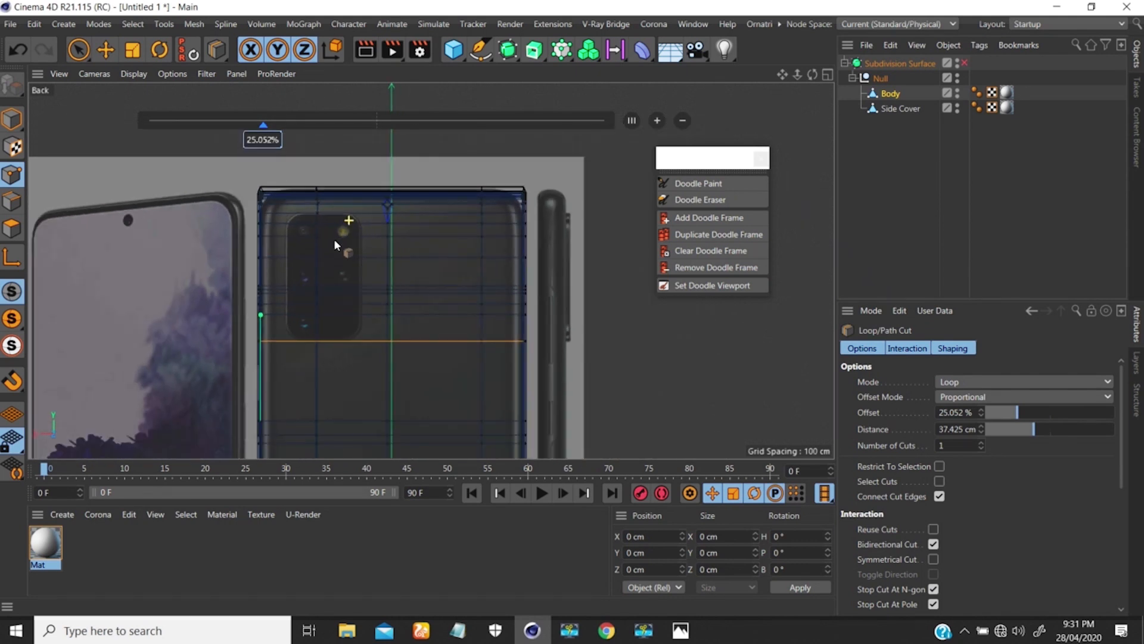
scroll(331, 240, "up", 4)
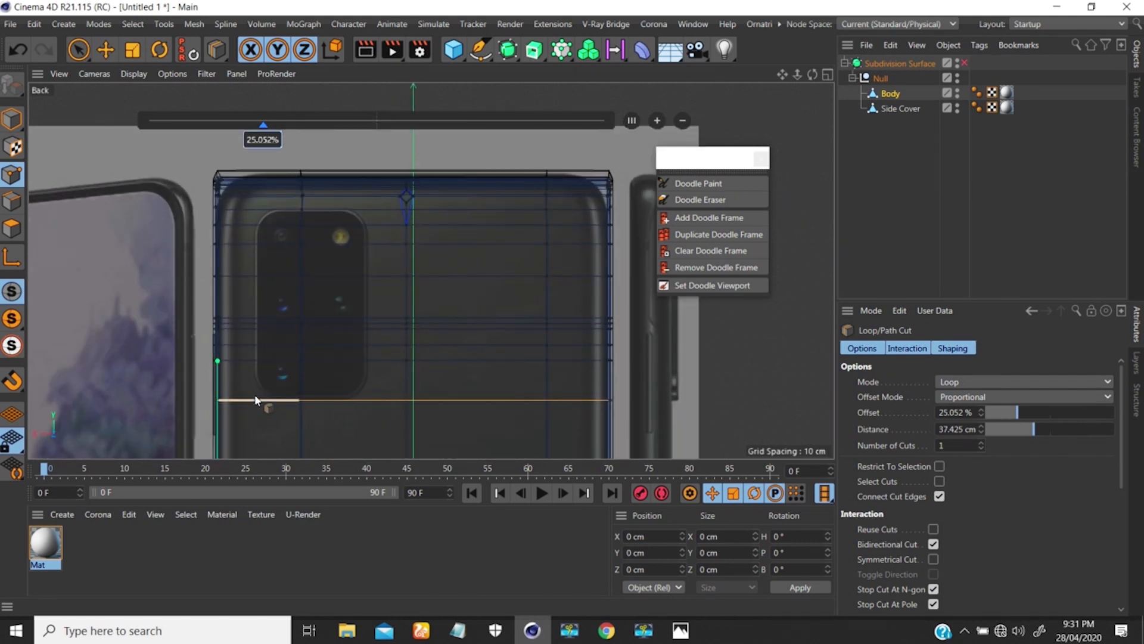
left_click(257, 278)
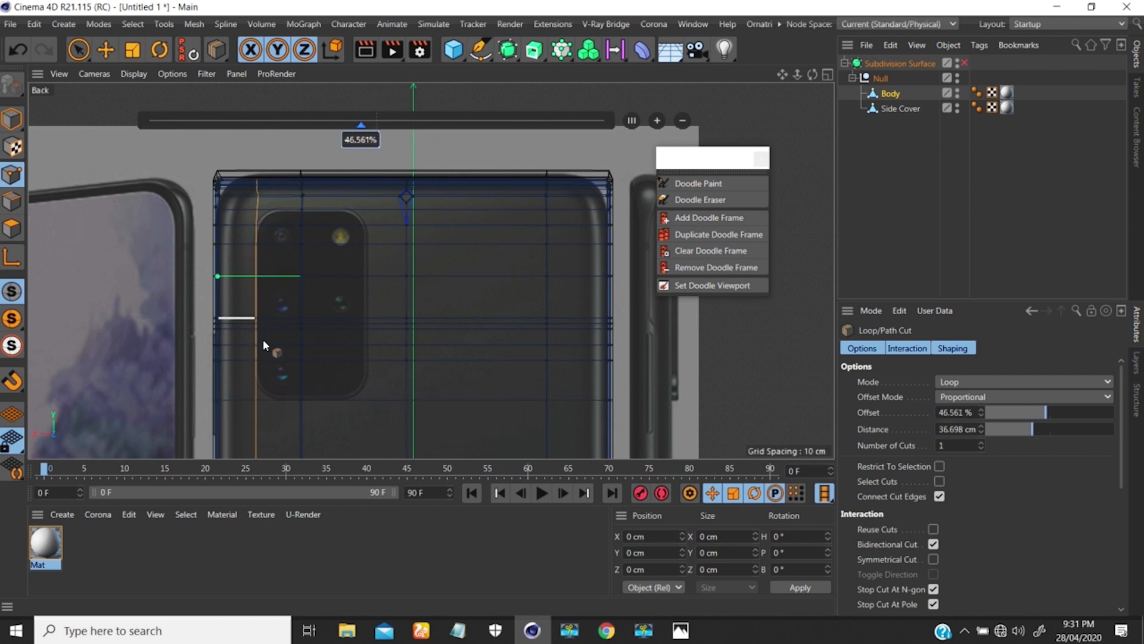
left_click(368, 279)
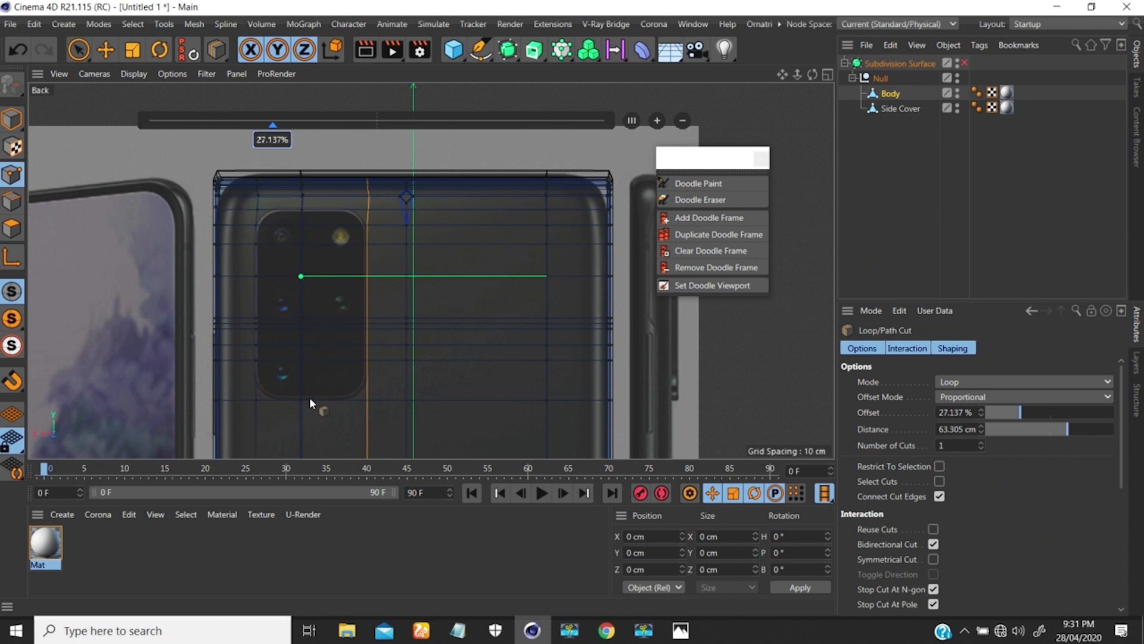
- Compare the body's vertical loops with the camera module in the back and front references, and examine them in perspective
scroll(283, 365, "up", 5)
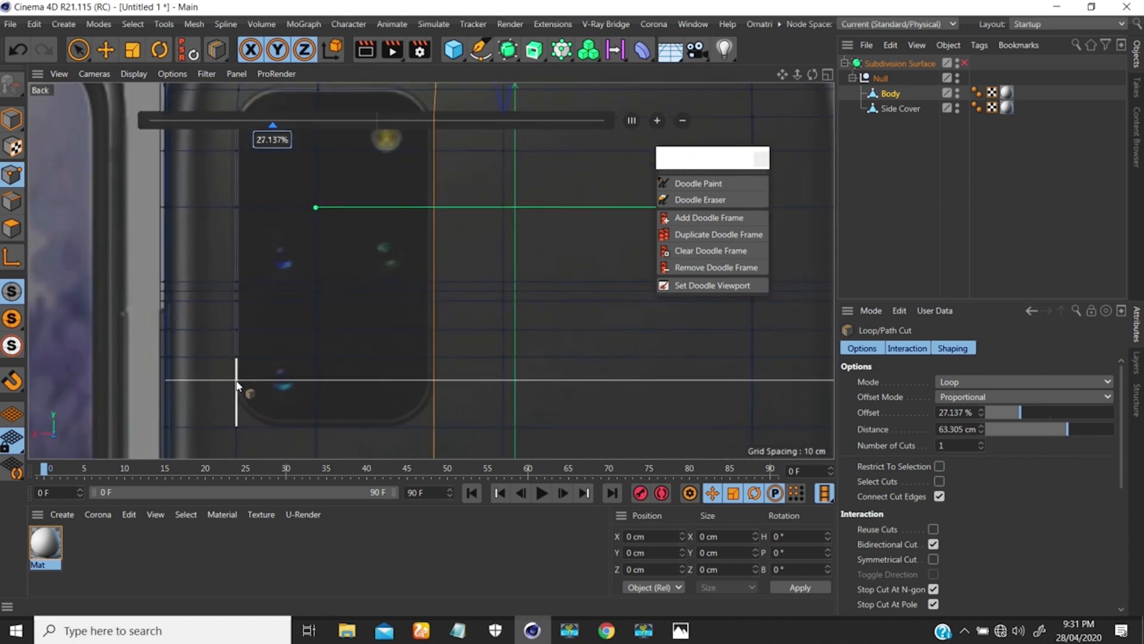
scroll(292, 358, "down", 5)
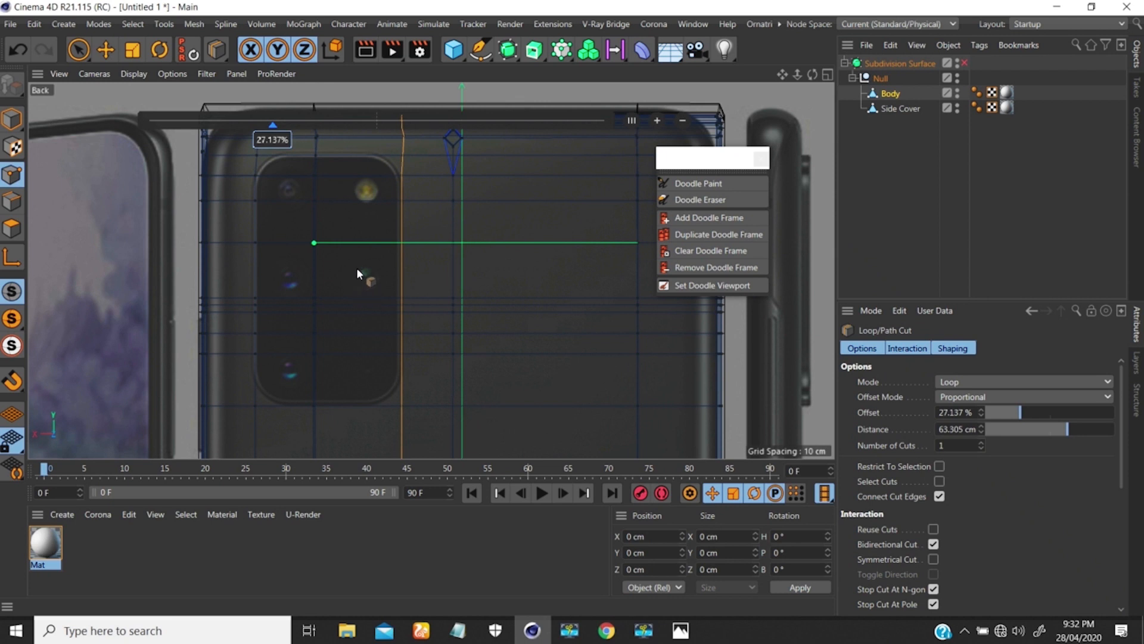
left_click(94, 74)
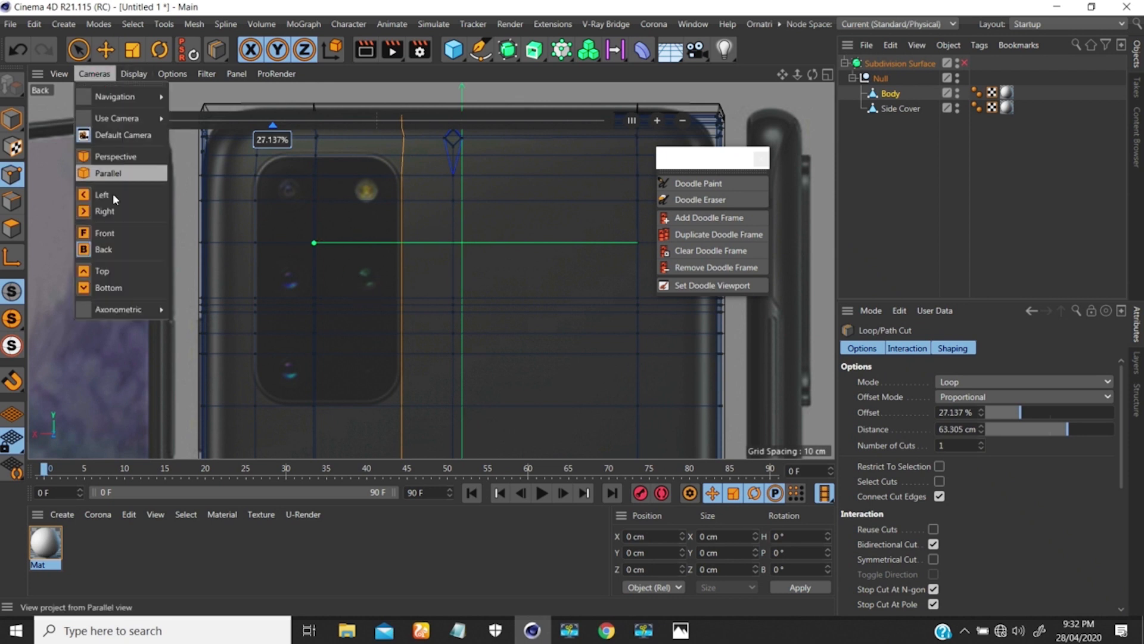
left_click(102, 232)
scroll(406, 215, "down", 5)
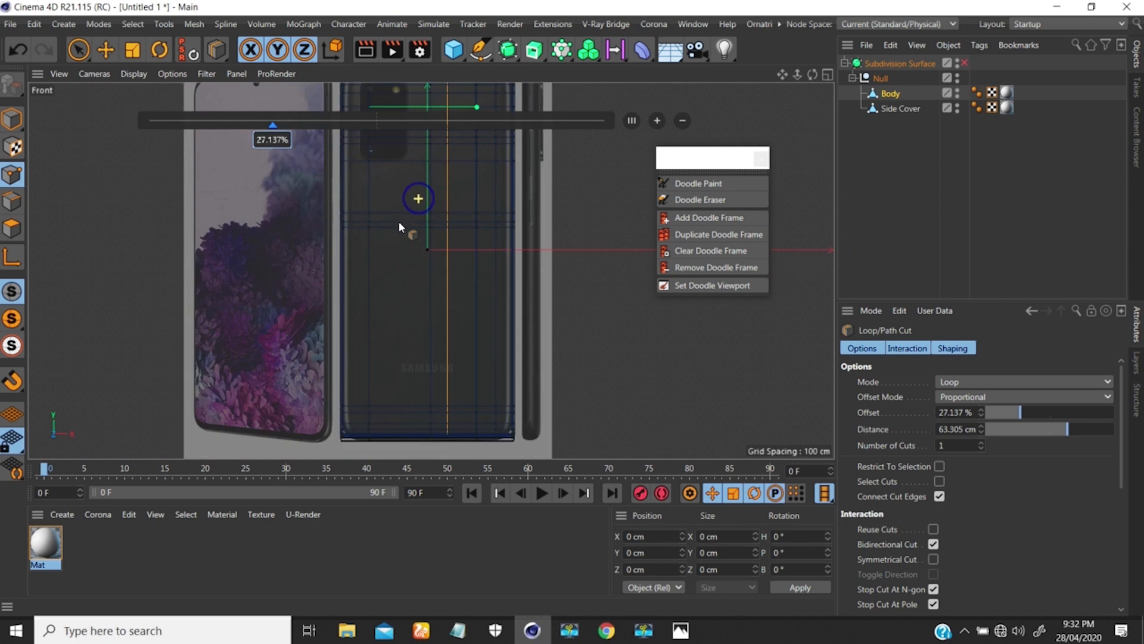
middle_click_drag(401, 163, 387, 260, "alt")
scroll(395, 195, "up", 10)
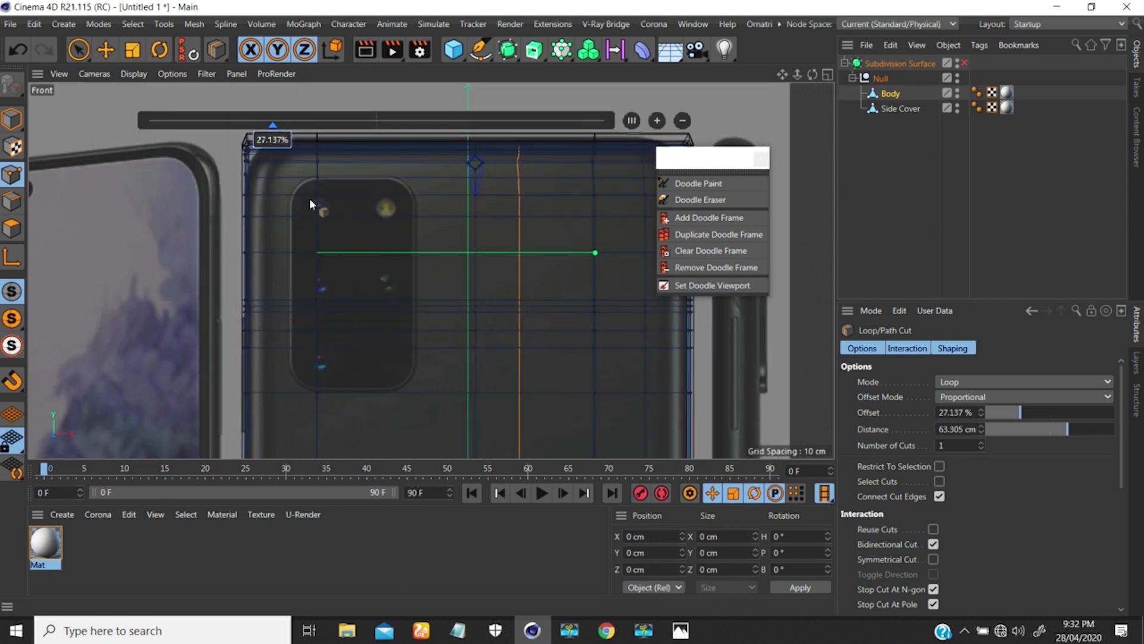
scroll(488, 273, "down", 3)
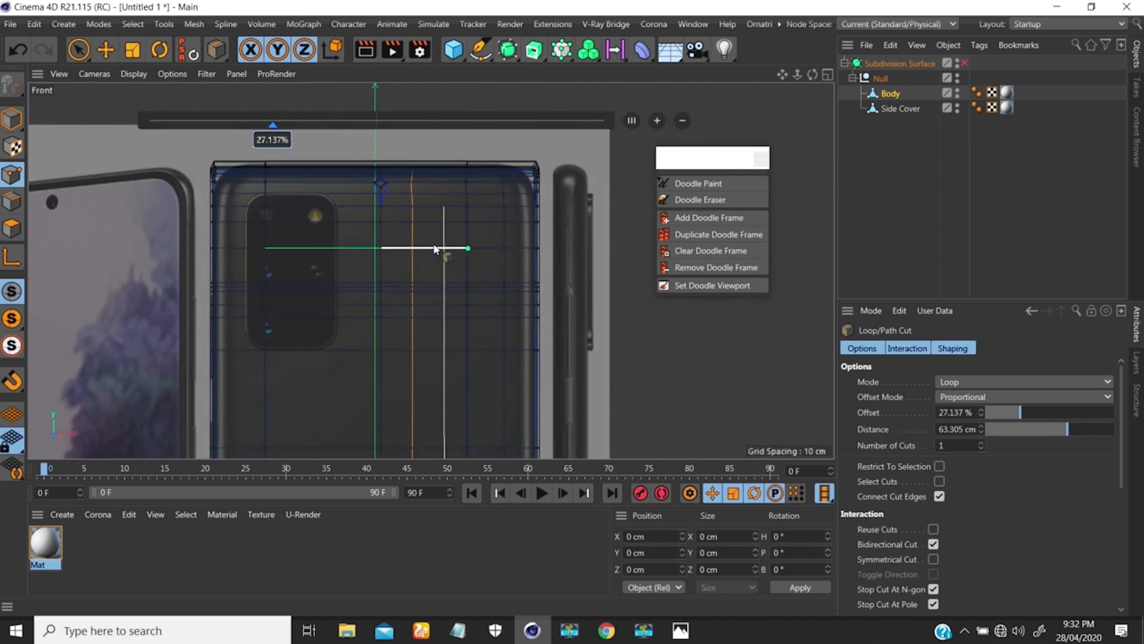
key("F1")
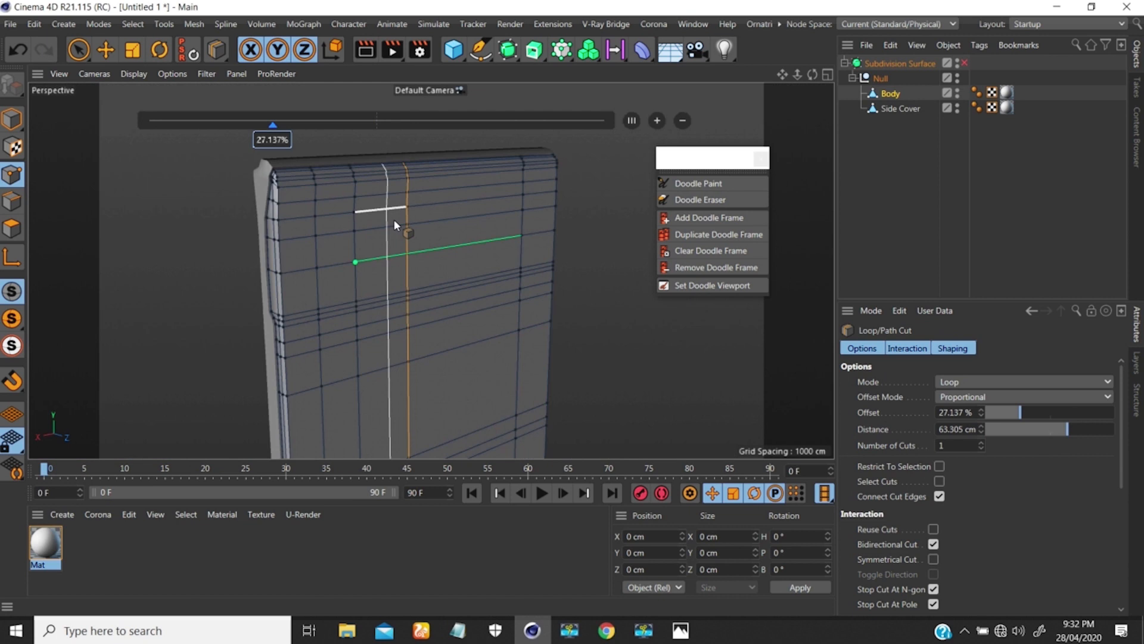
left_click_drag(383, 293, 340, 192, "alt")
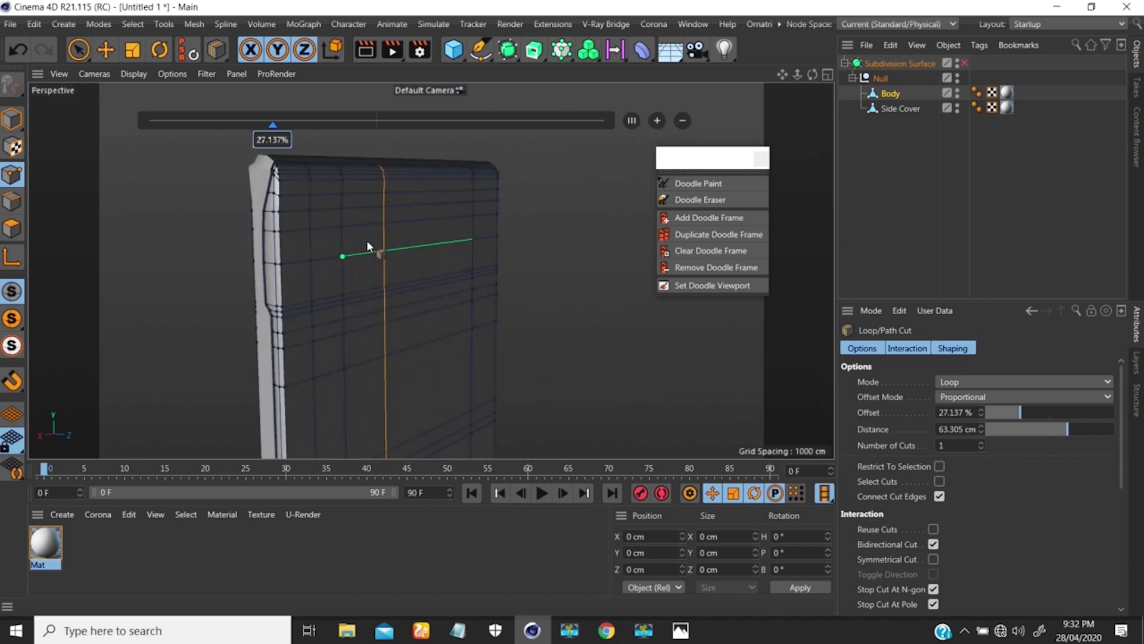
left_click_drag(361, 241, 324, 262, "alt")
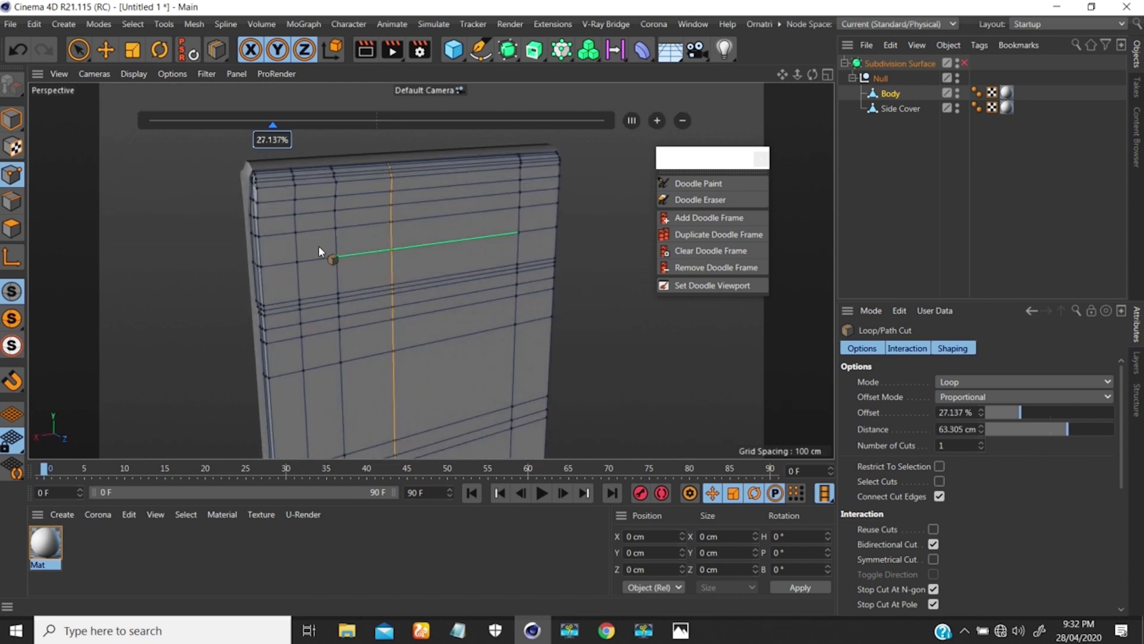
key("F4")
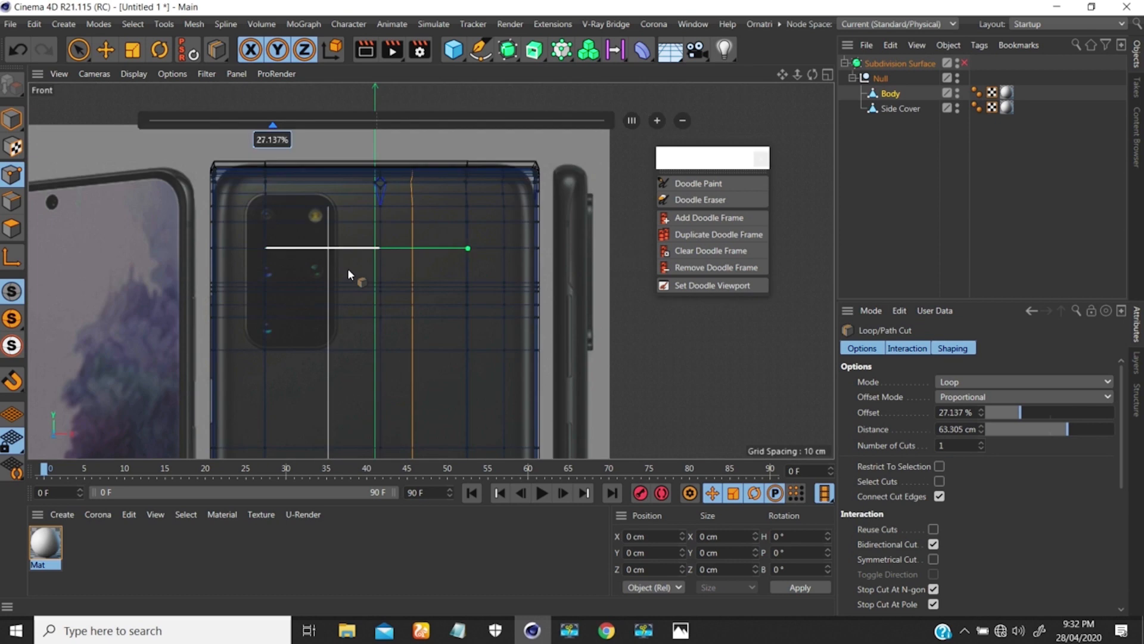
- Select the body's polygons covering the rear camera module in the Back view using Live Selection
left_click(95, 74)
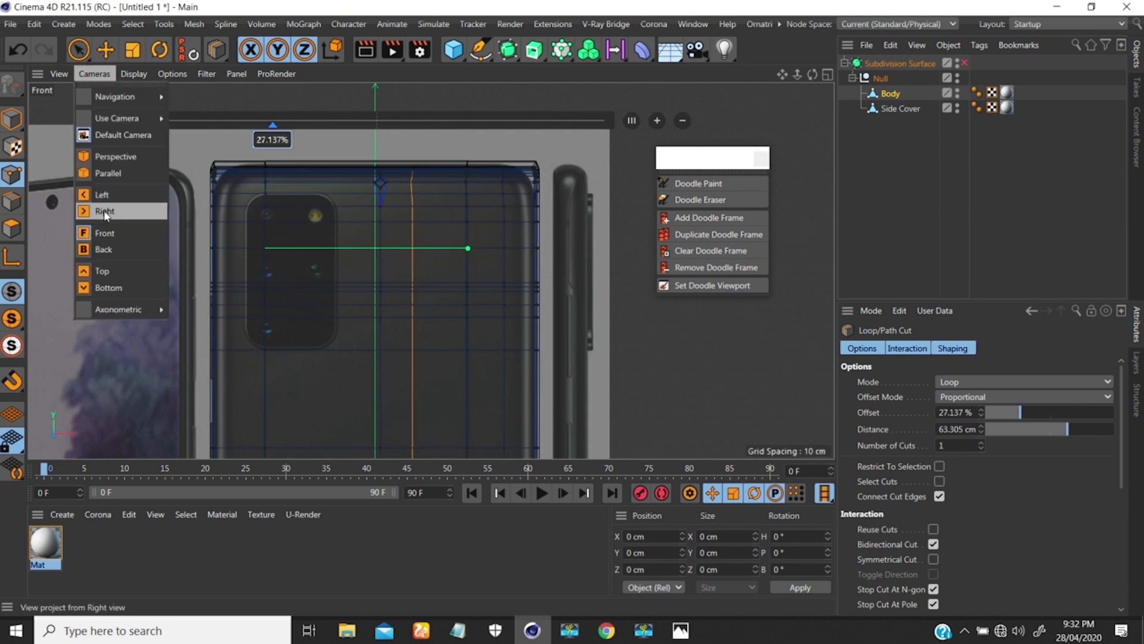
left_click(104, 250)
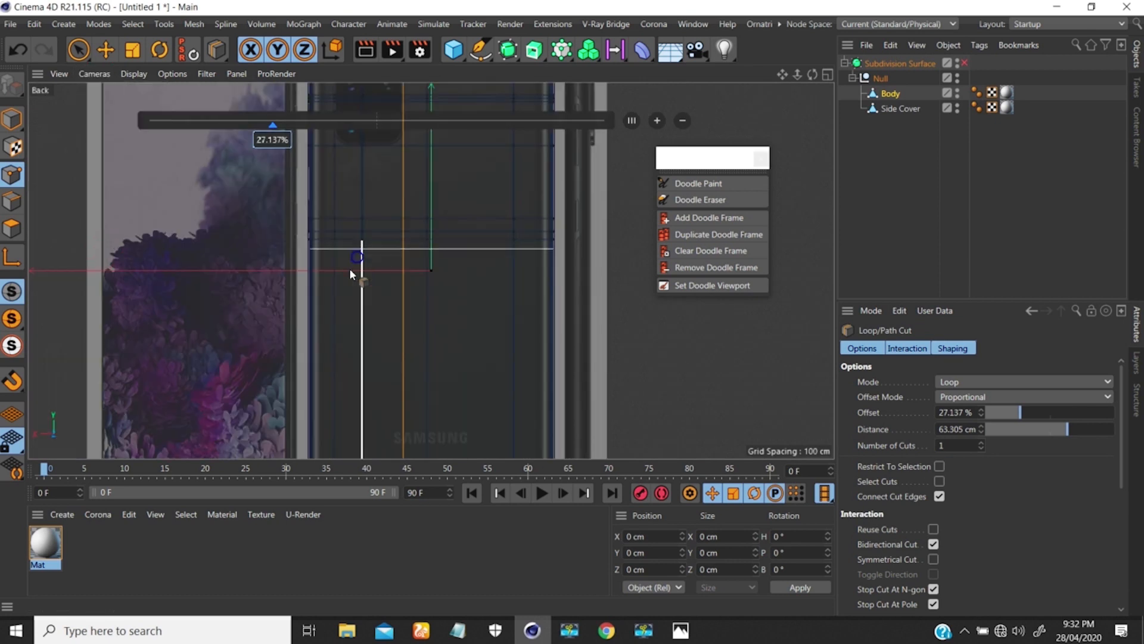
scroll(343, 250, "down", 5)
scroll(337, 226, "up", 8)
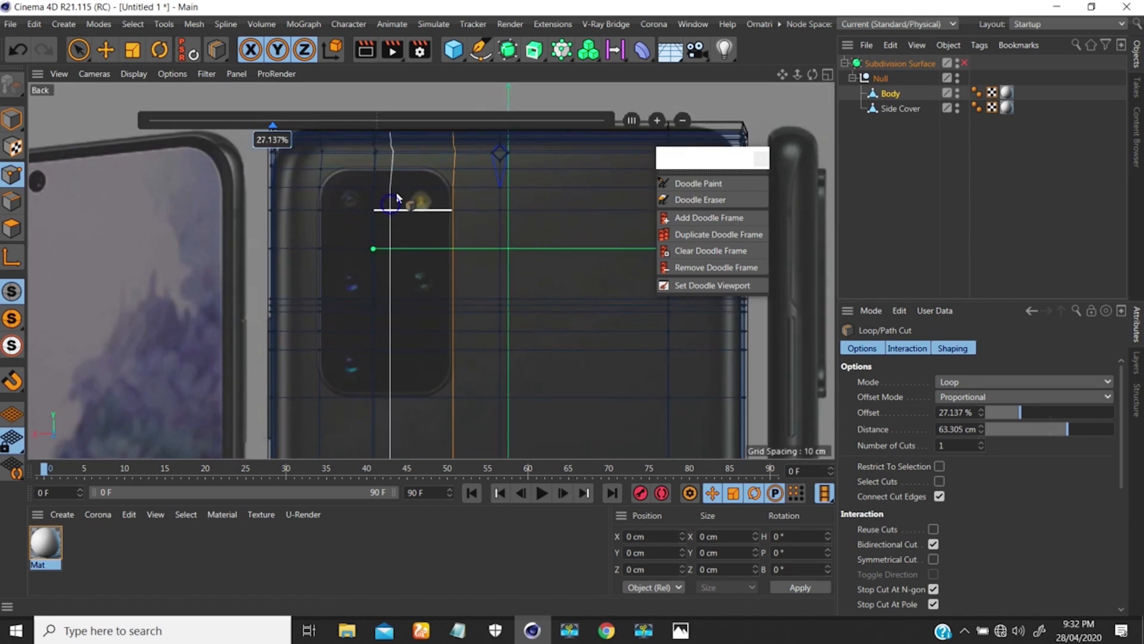
middle_click_drag(301, 207, 293, 210, "alt")
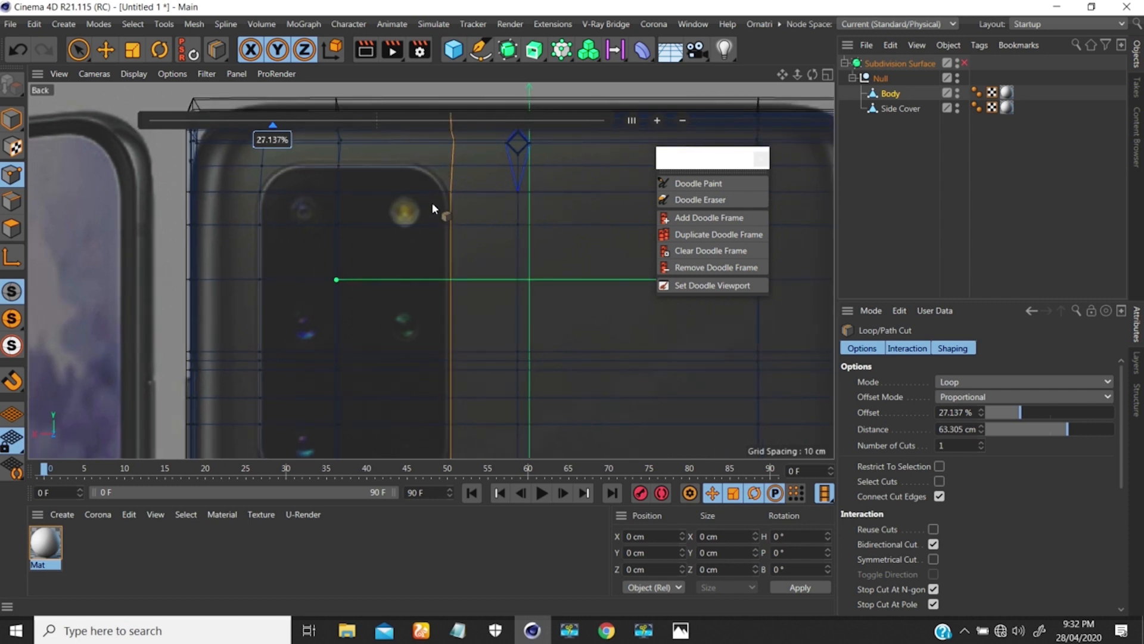
scroll(433, 205, "down", 5)
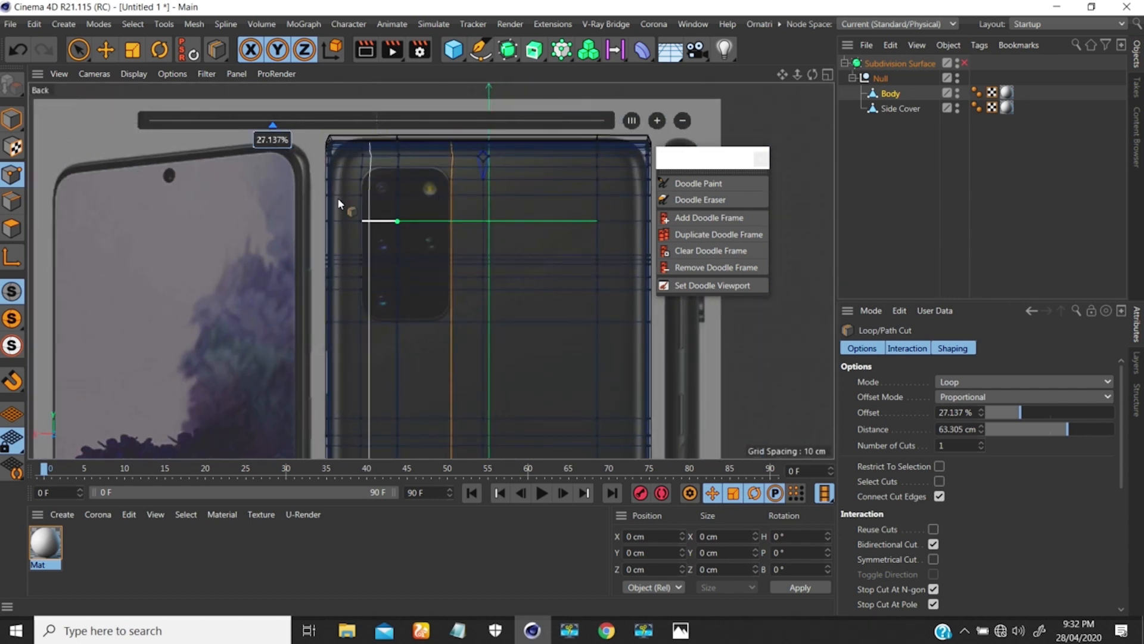
left_click_drag(78, 49, 178, 121)
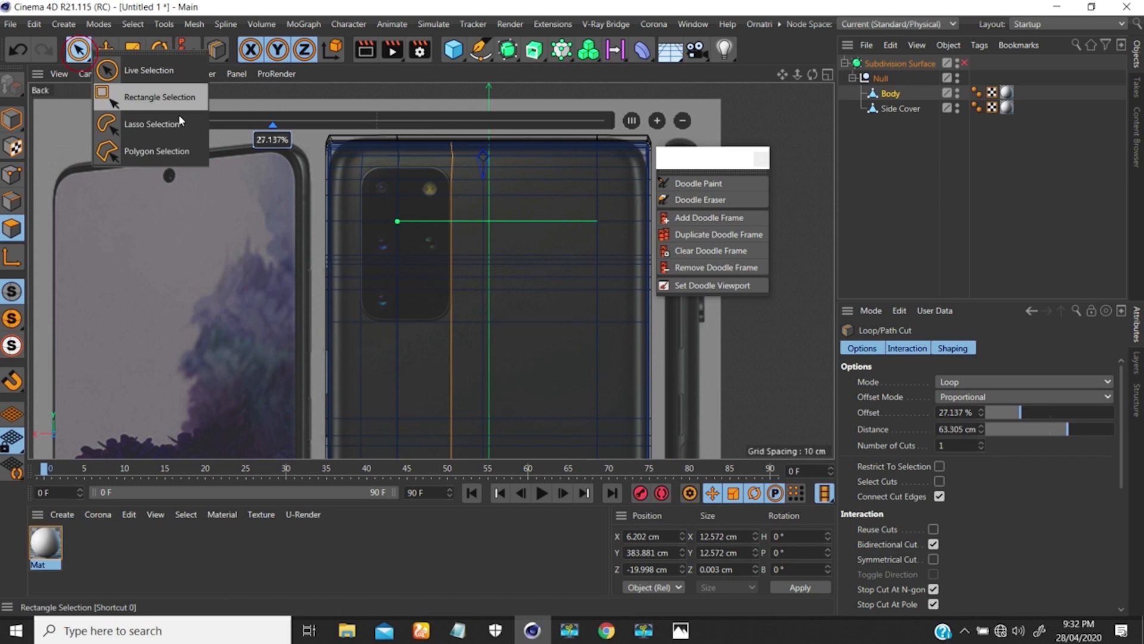
left_click(148, 70)
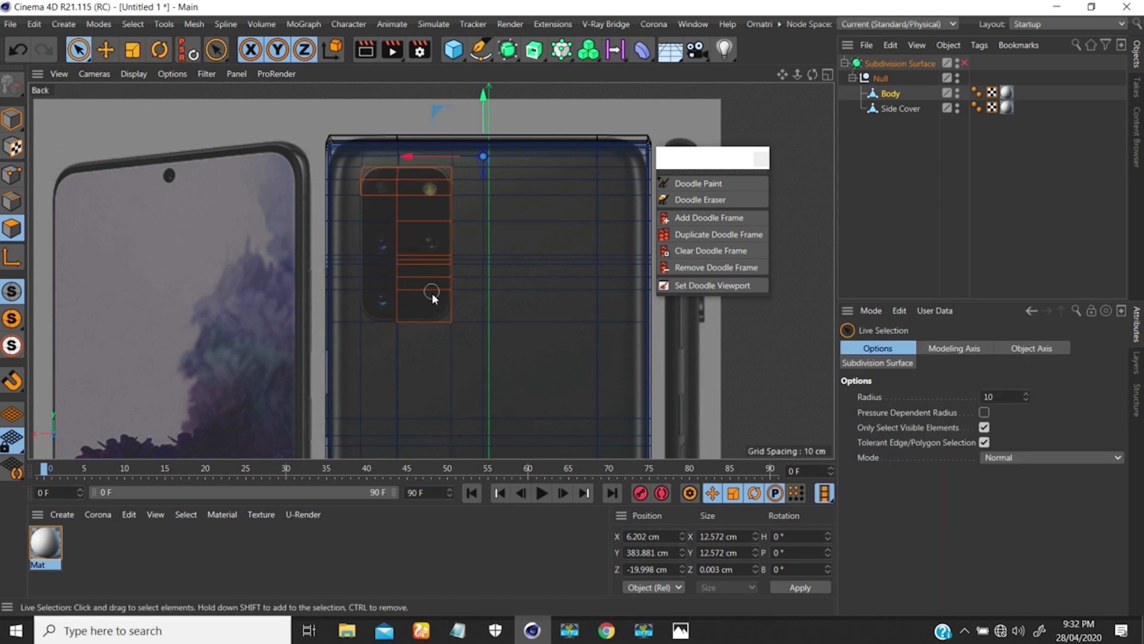
left_click_drag(390, 210, 397, 218)
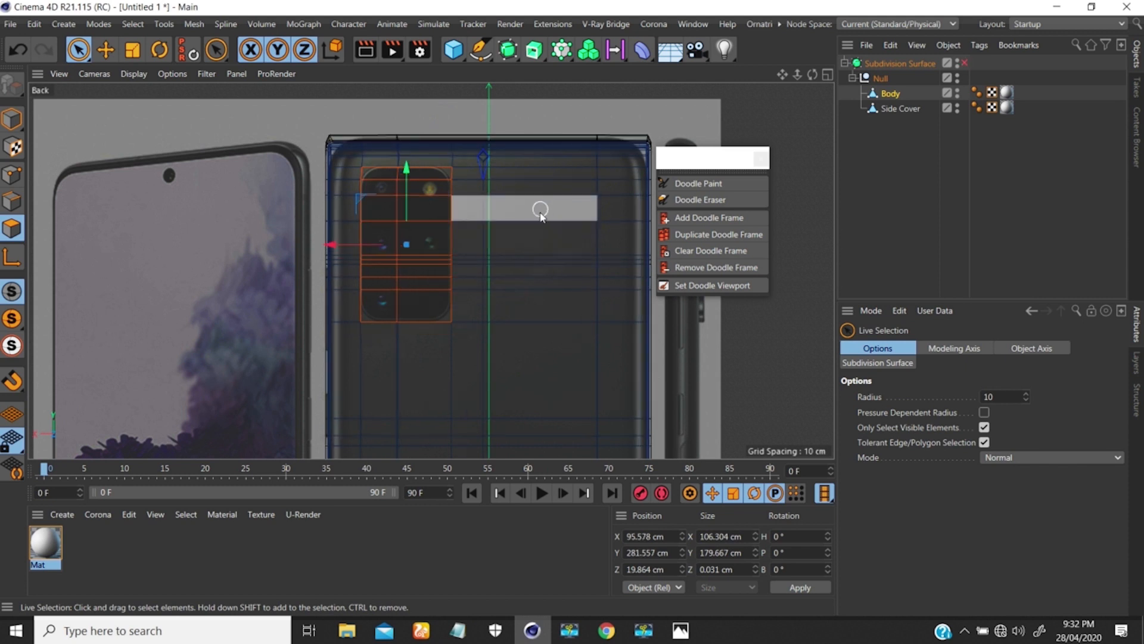
- Compare the selected camera-module polygons with the references in perspective, right and back views, with subdivision smoothing on and off
key("q")
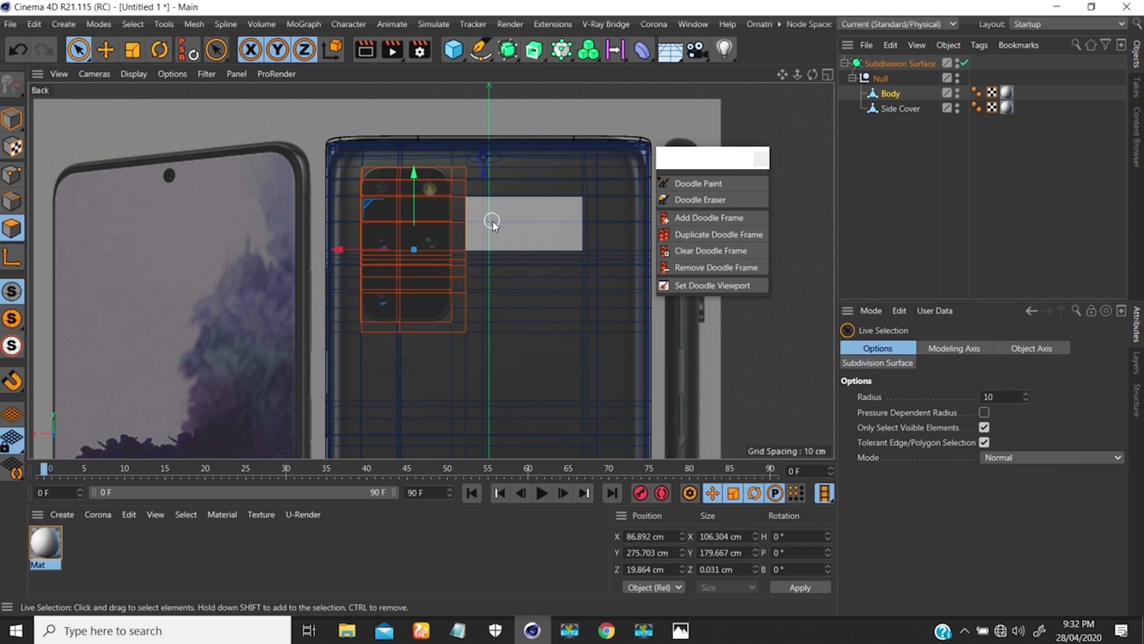
key("F1")
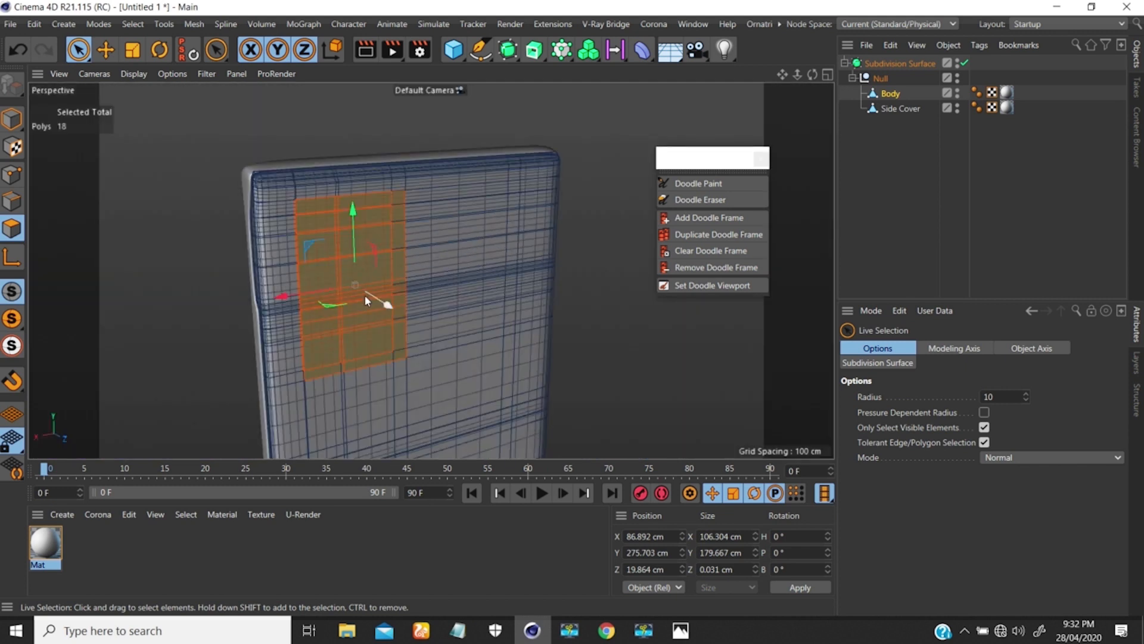
scroll(404, 275, "up", 2)
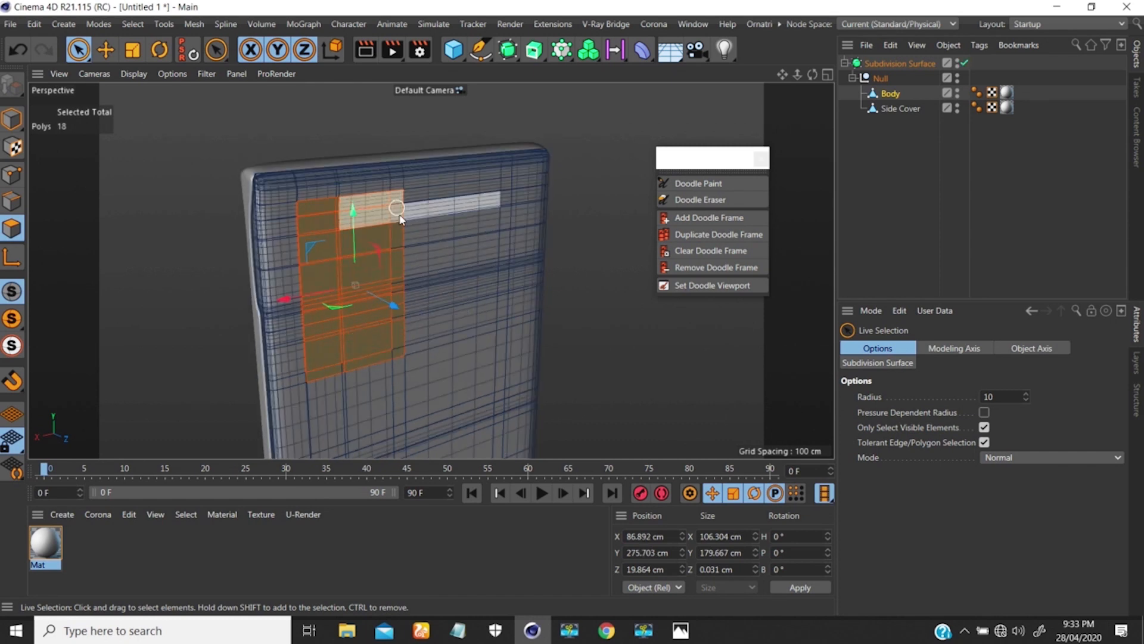
left_click_drag(401, 305, 251, 264, "alt")
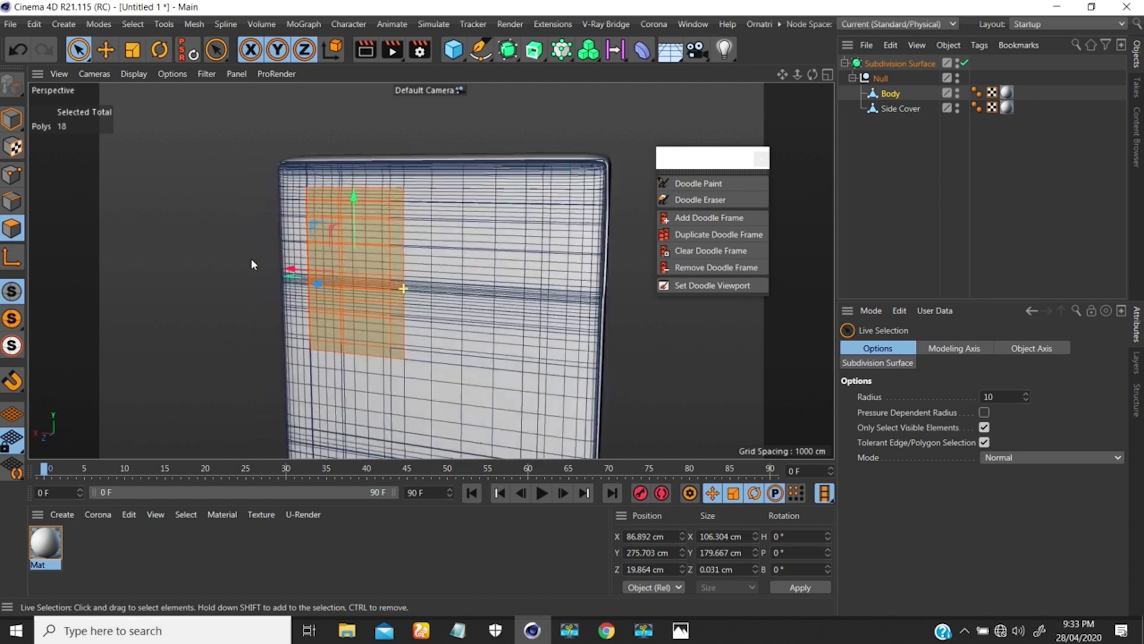
scroll(387, 217, "up", 4)
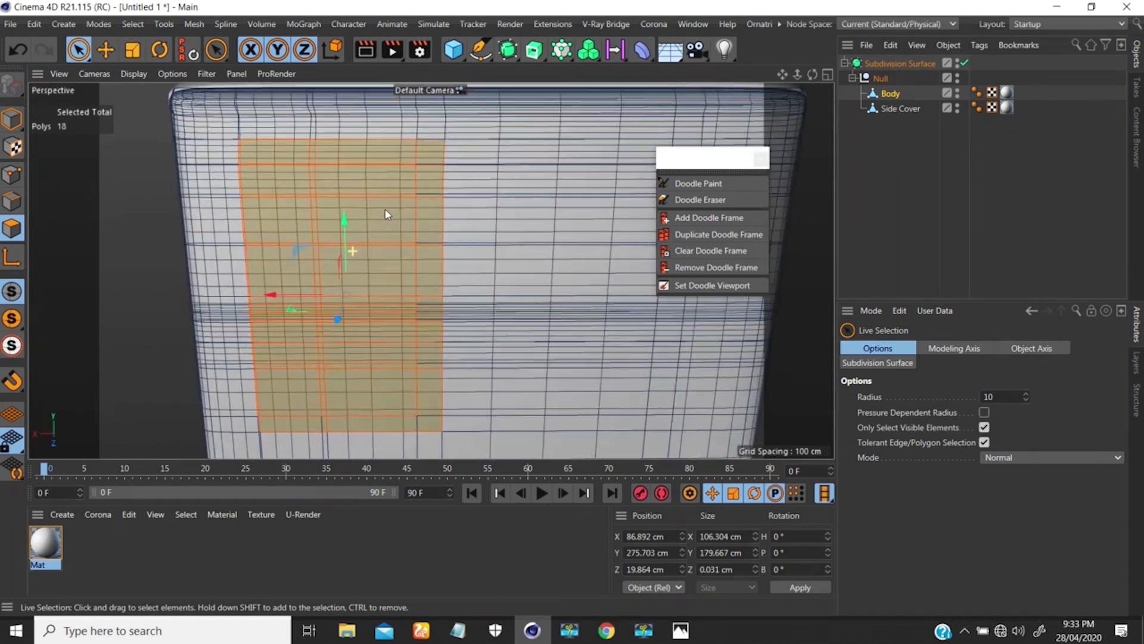
scroll(385, 214, "down", 5)
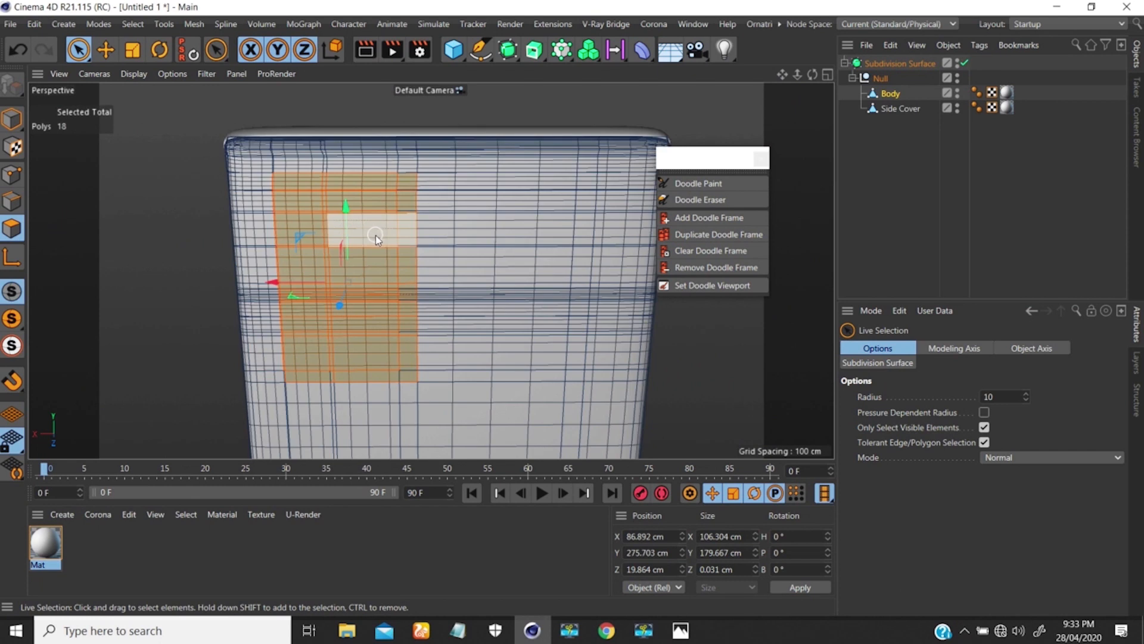
key("F3")
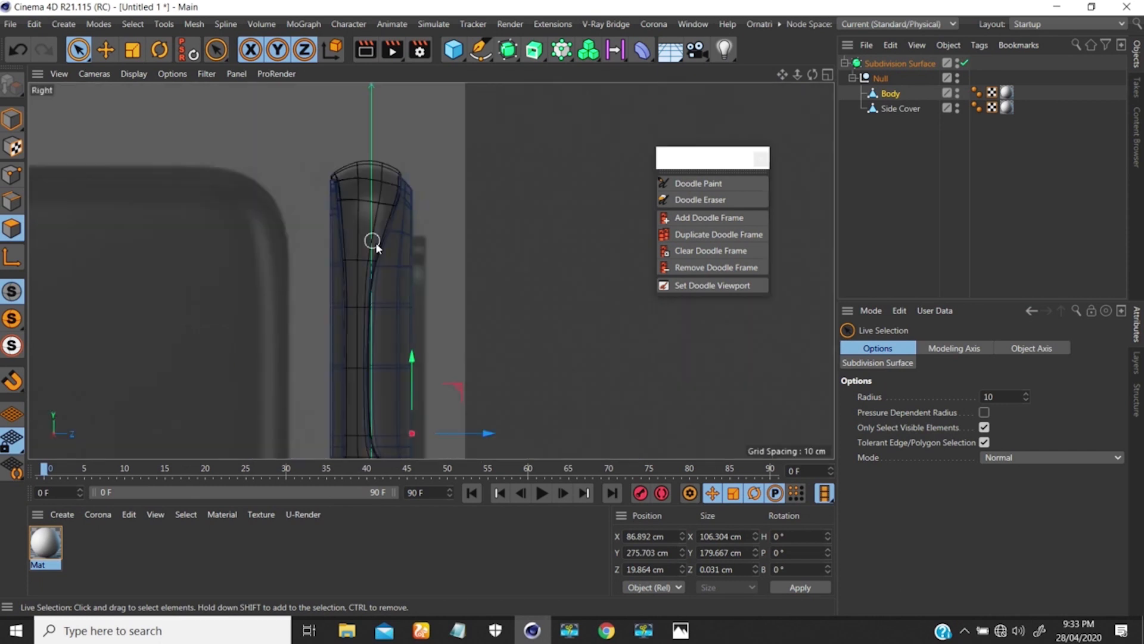
key("F4")
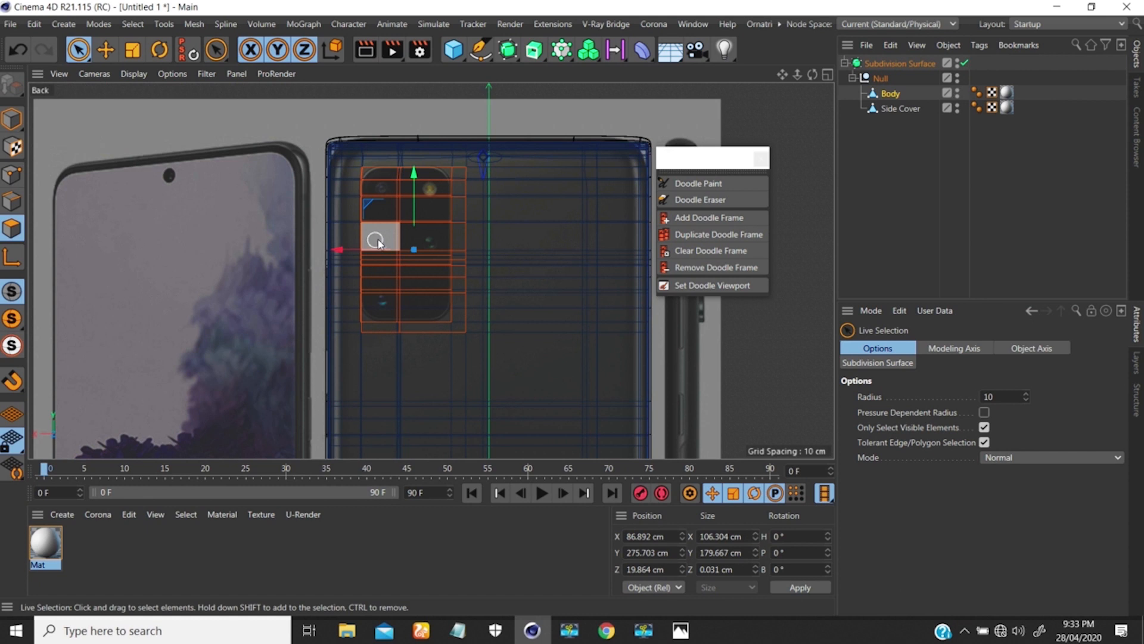
scroll(416, 198, "up", 3)
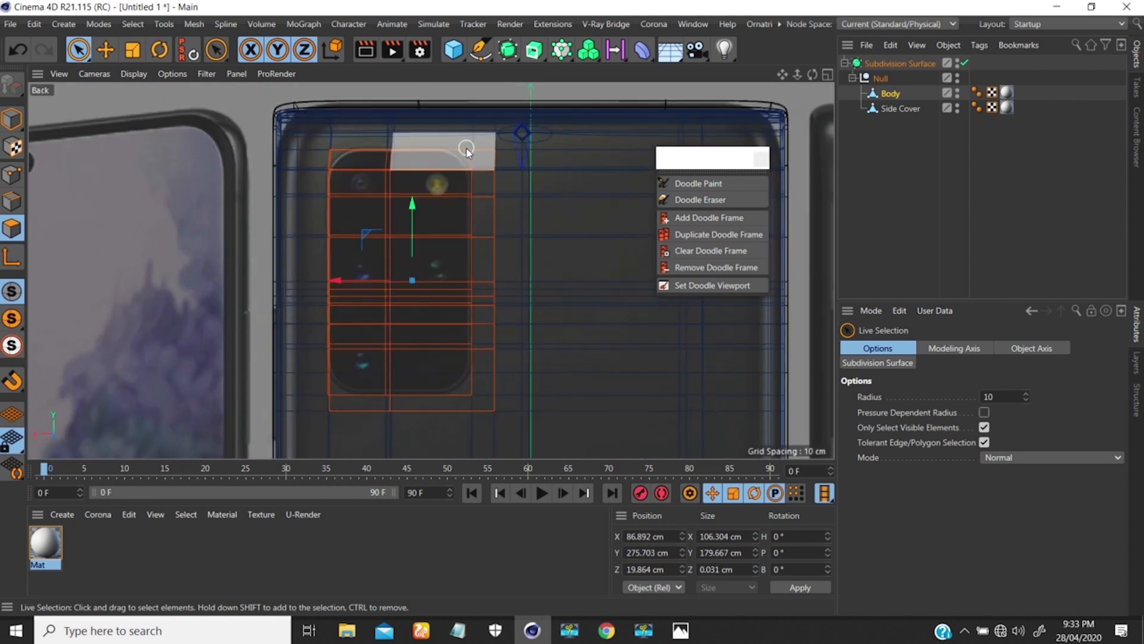
key("q")
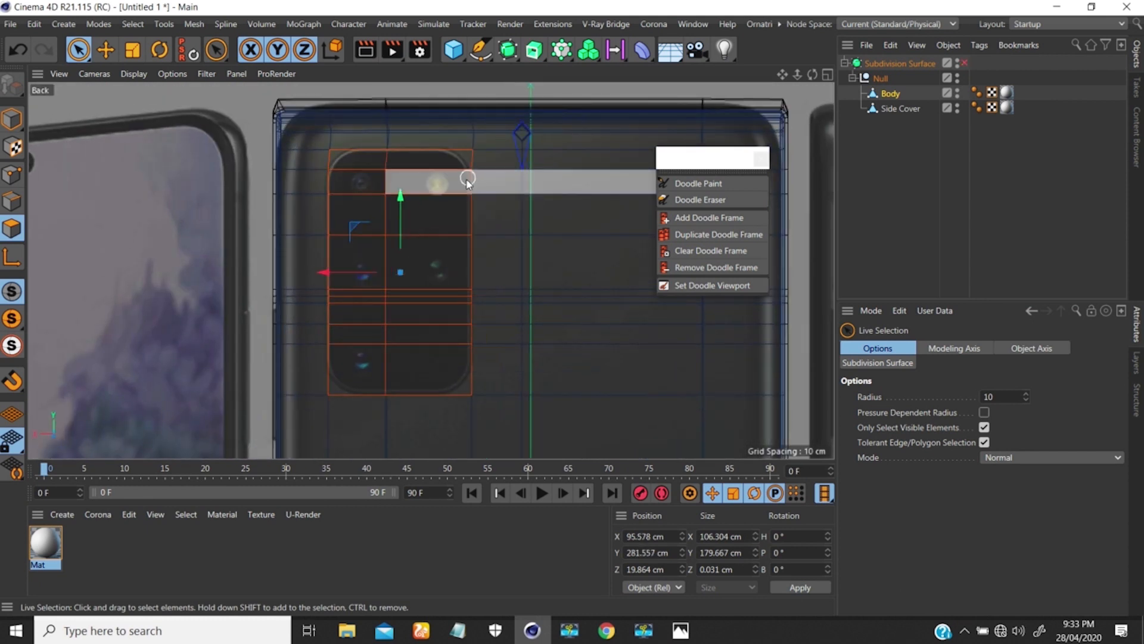
scroll(469, 174, "up", 3)
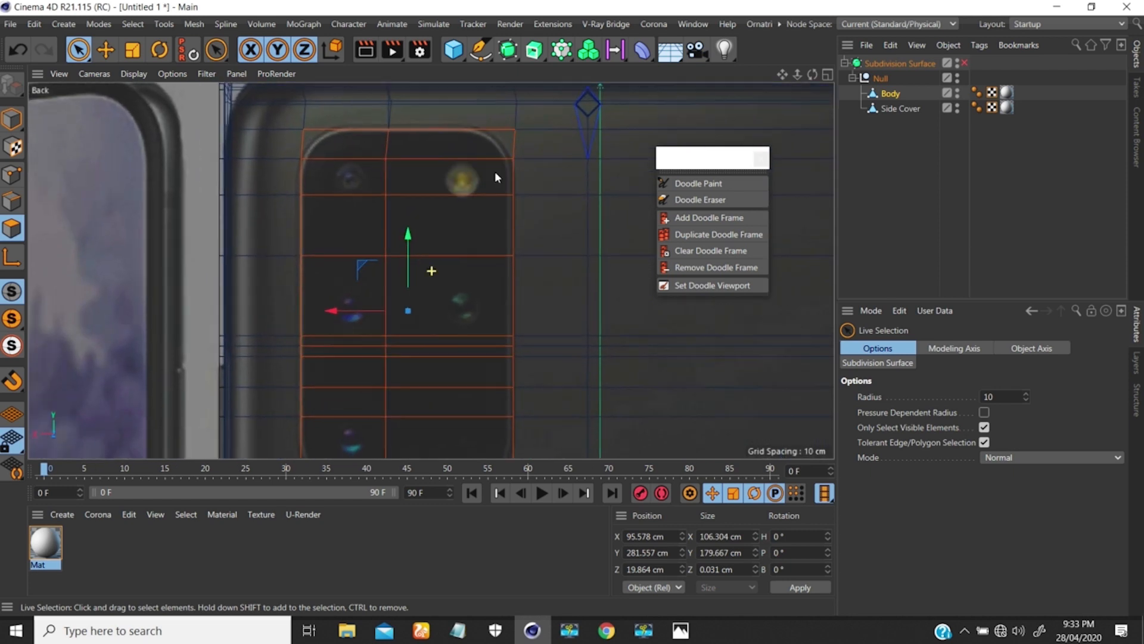
scroll(495, 172, "down", 2)
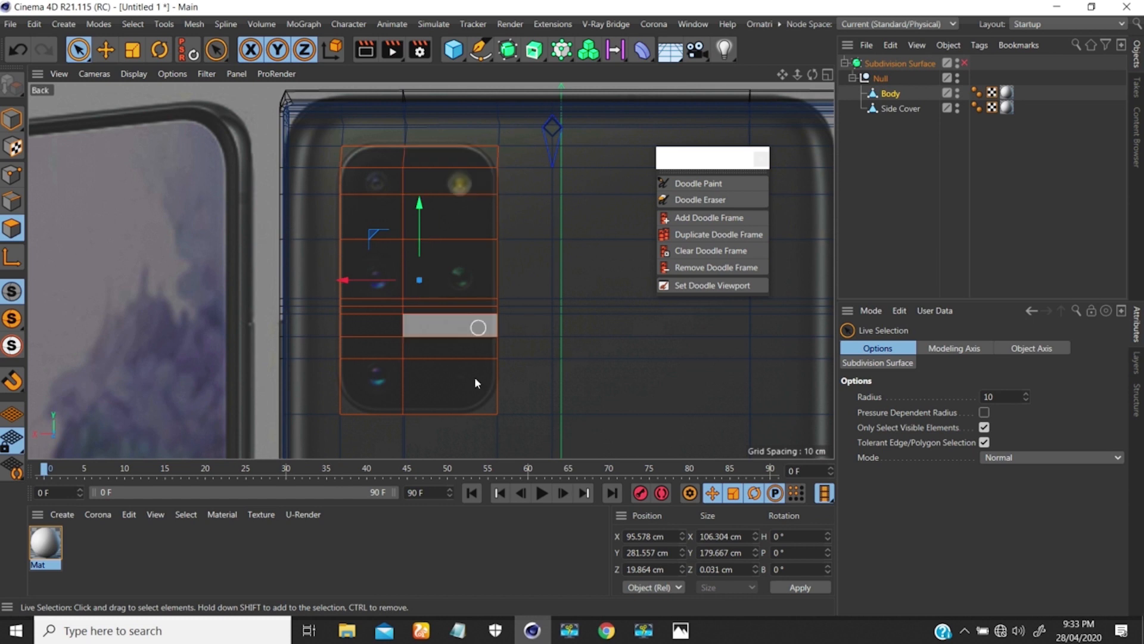
- Slide the vertical edge loop along the camera module's inner side by about -6.26 cm toward the module and check the polygon selection with smoothing
left_click(12, 201)
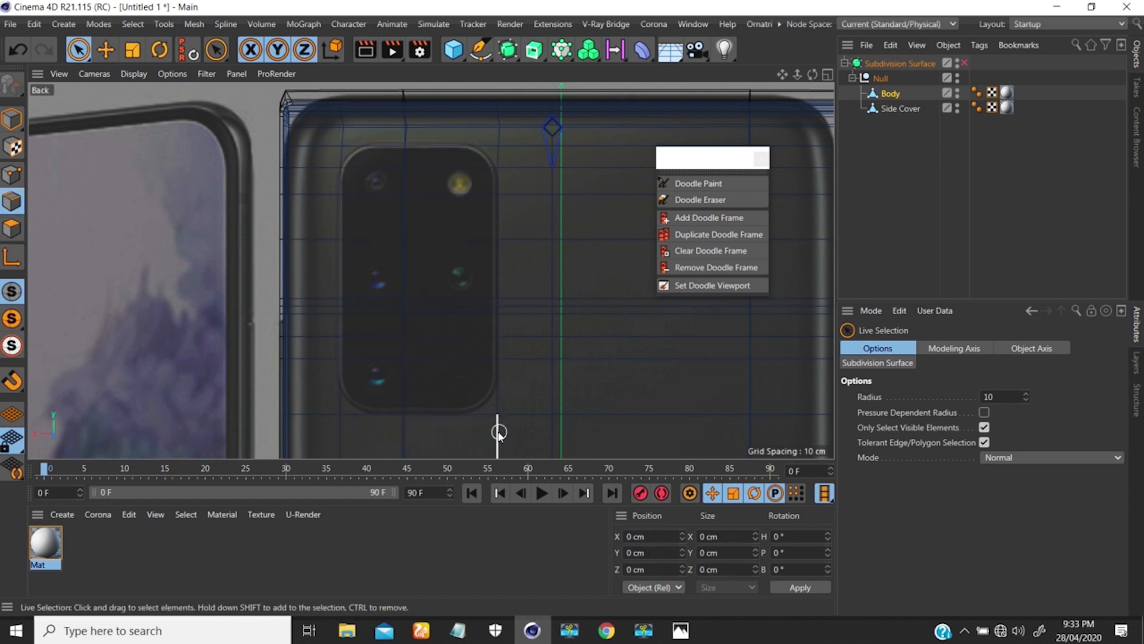
key("u")
key("l")
left_click(503, 450)
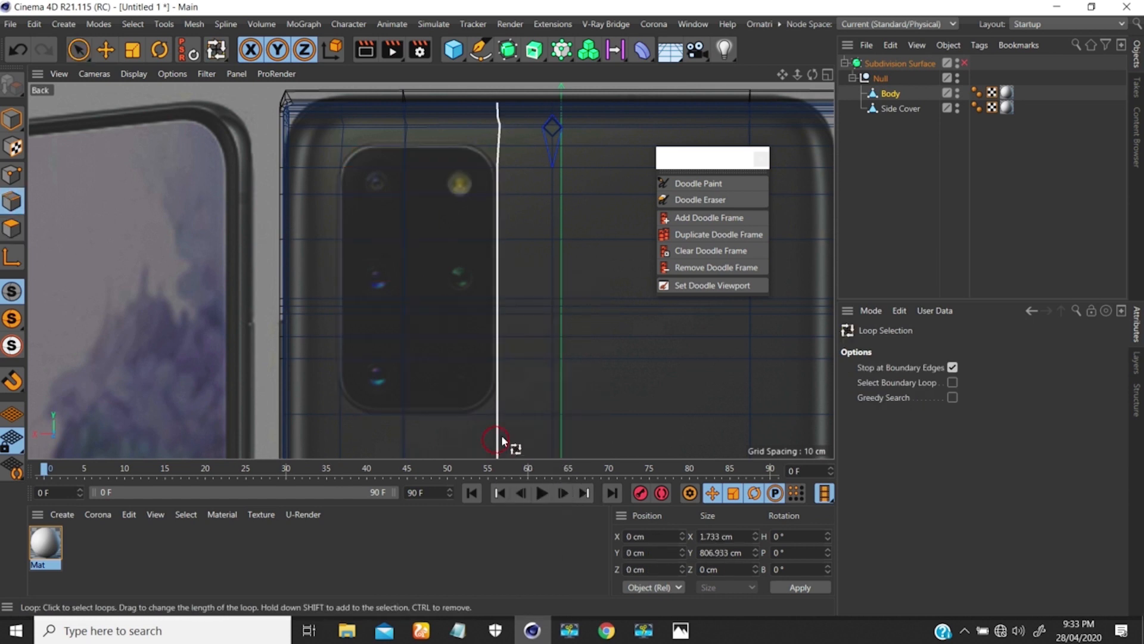
key("m")
key("o")
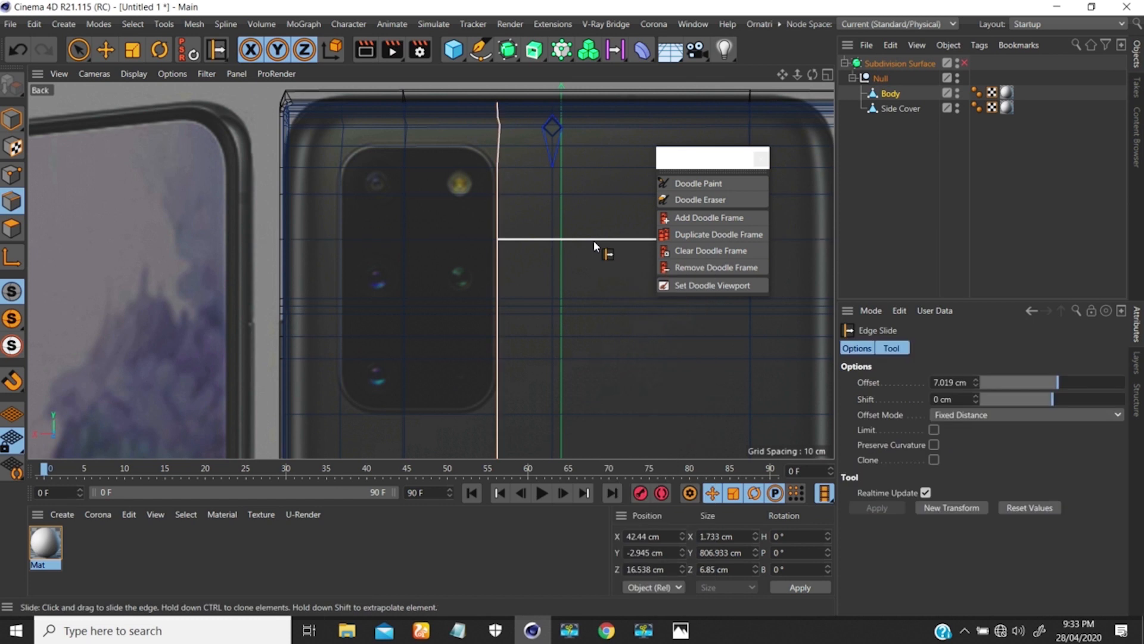
left_click_drag(498, 270, 487, 282)
left_click(12, 229)
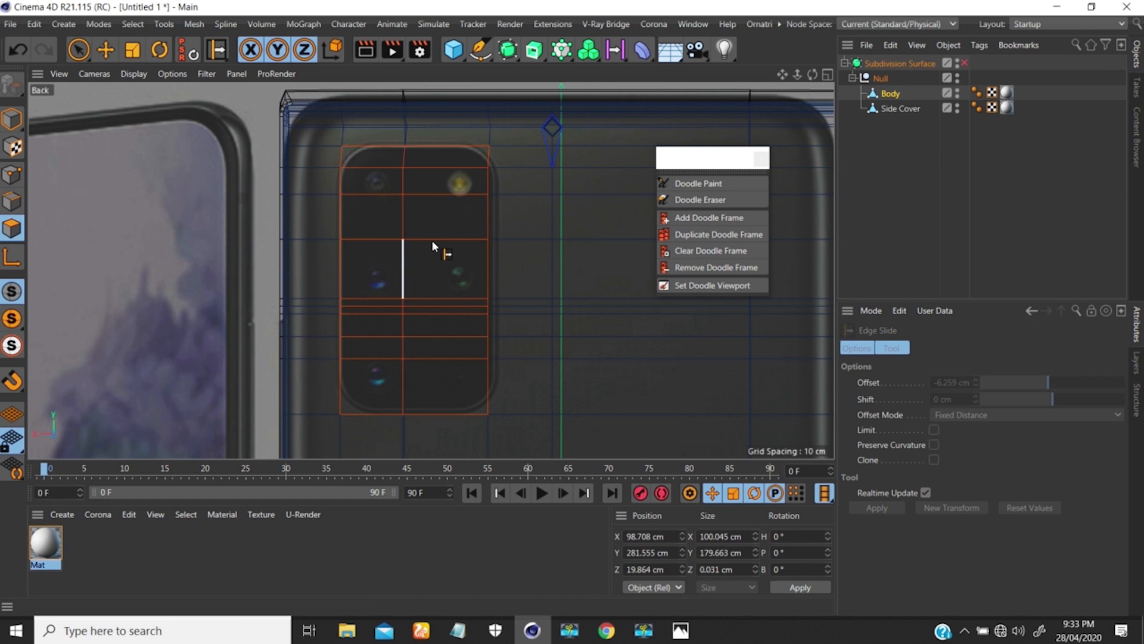
key("q")
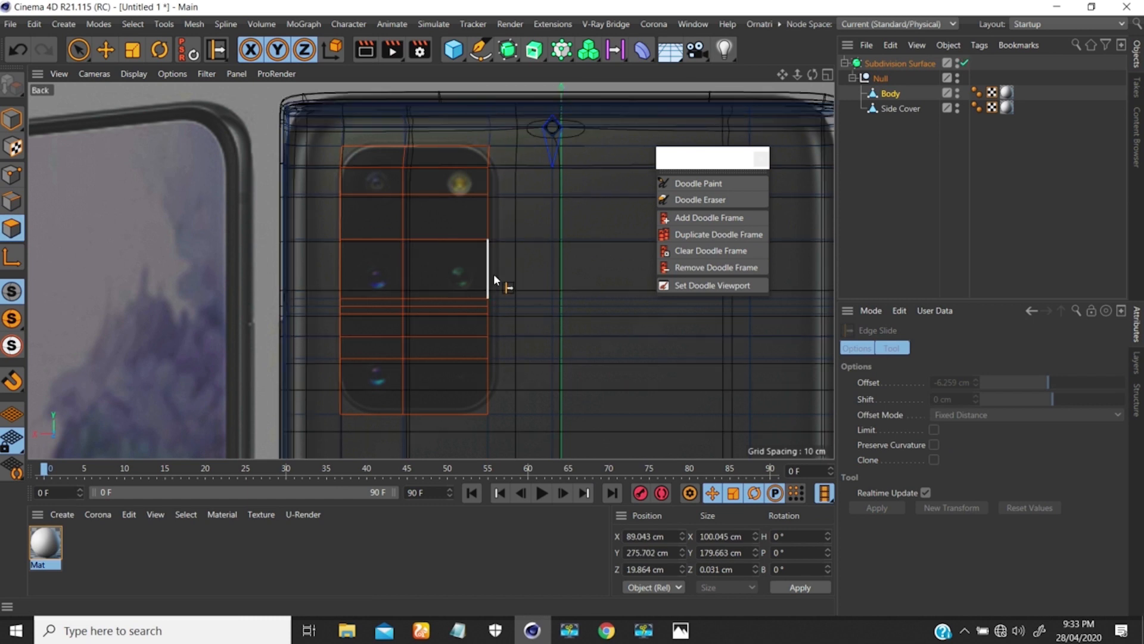
key("q")
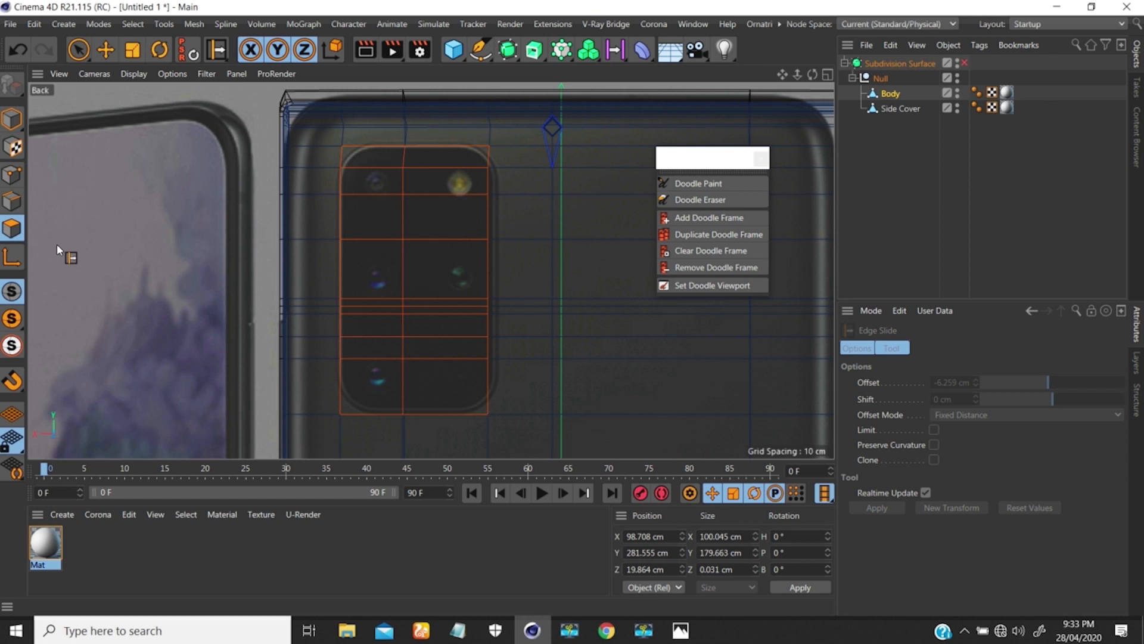
- Slide the same vertical loop back outward by about 5.22 cm, and return to polygon mode with subdivision smoothing on
left_click(12, 203)
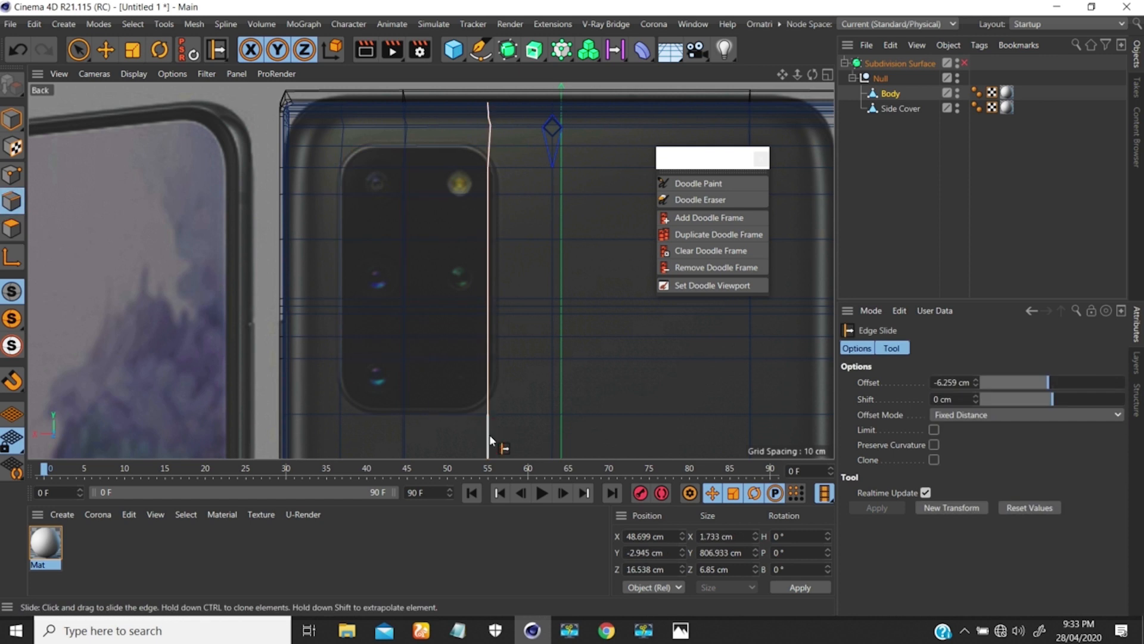
left_click_drag(490, 440, 493, 429)
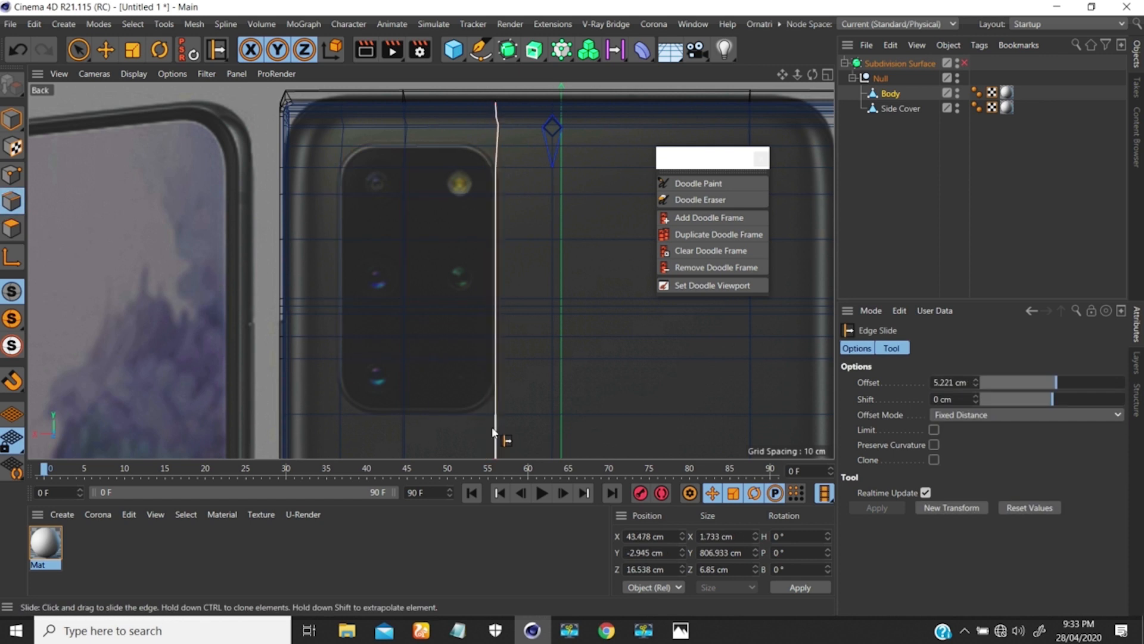
key("q")
left_click(17, 229)
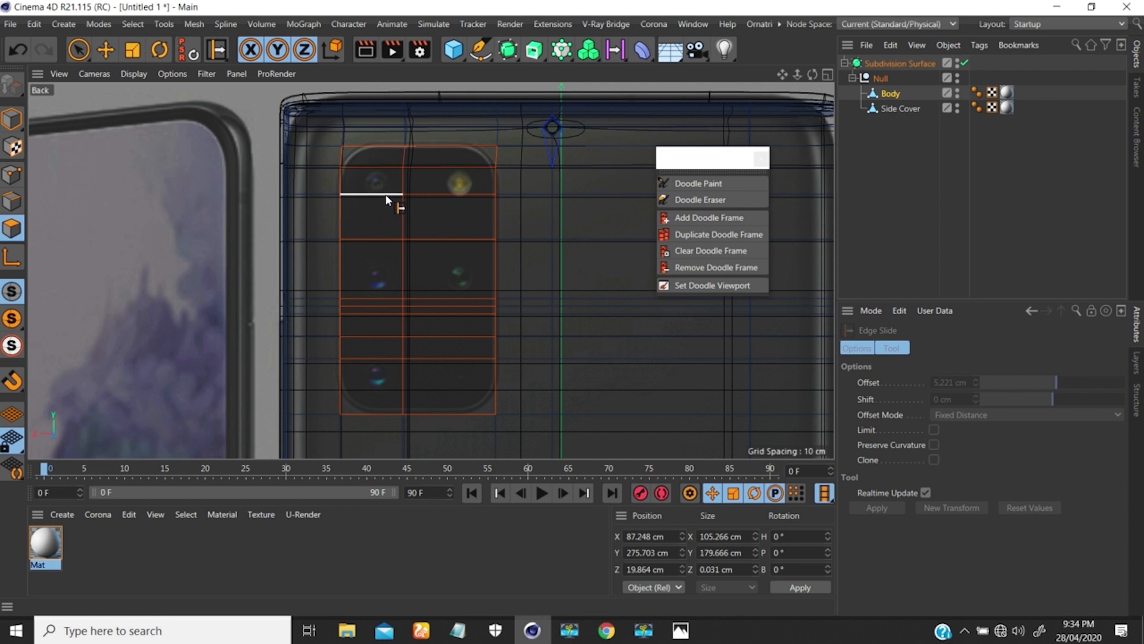
- Move the selected camera-module polygons outward along Z to about 26.5 cm in the Right view, matching the camera bump in the side reference
key("F3")
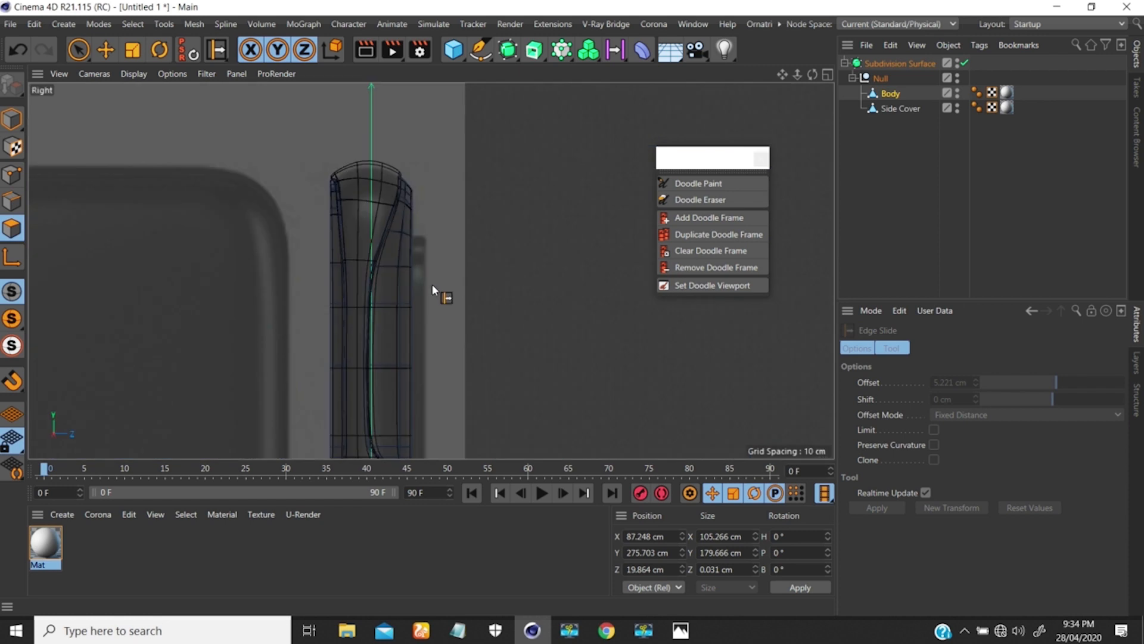
scroll(376, 321, "down", 3)
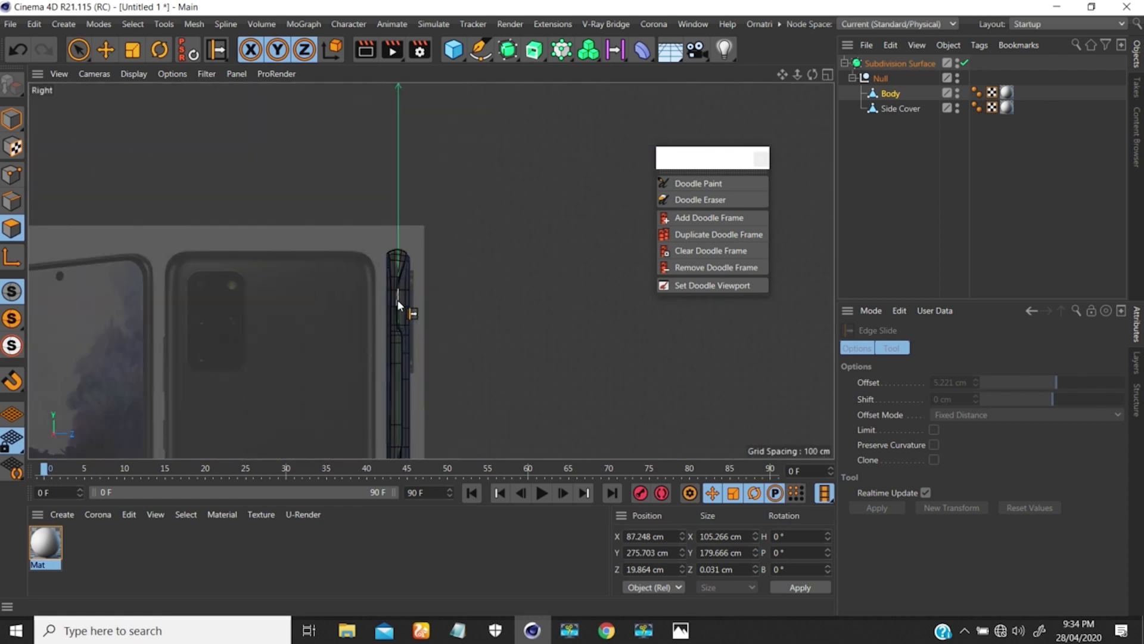
scroll(365, 302, "down", 3)
scroll(399, 247, "up", 4)
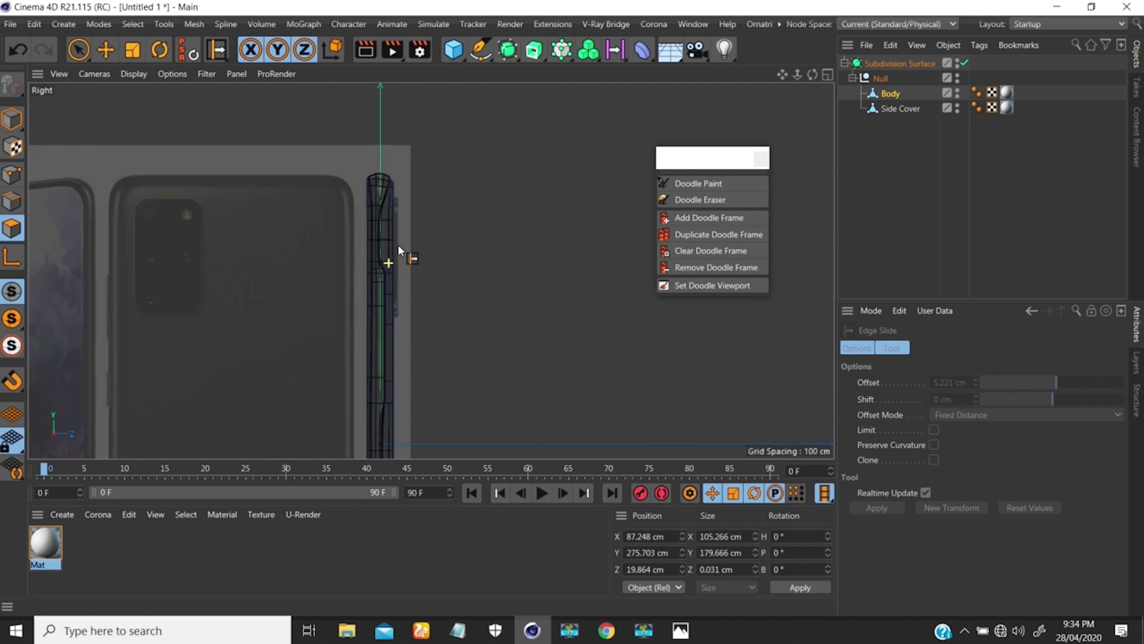
left_click(106, 52)
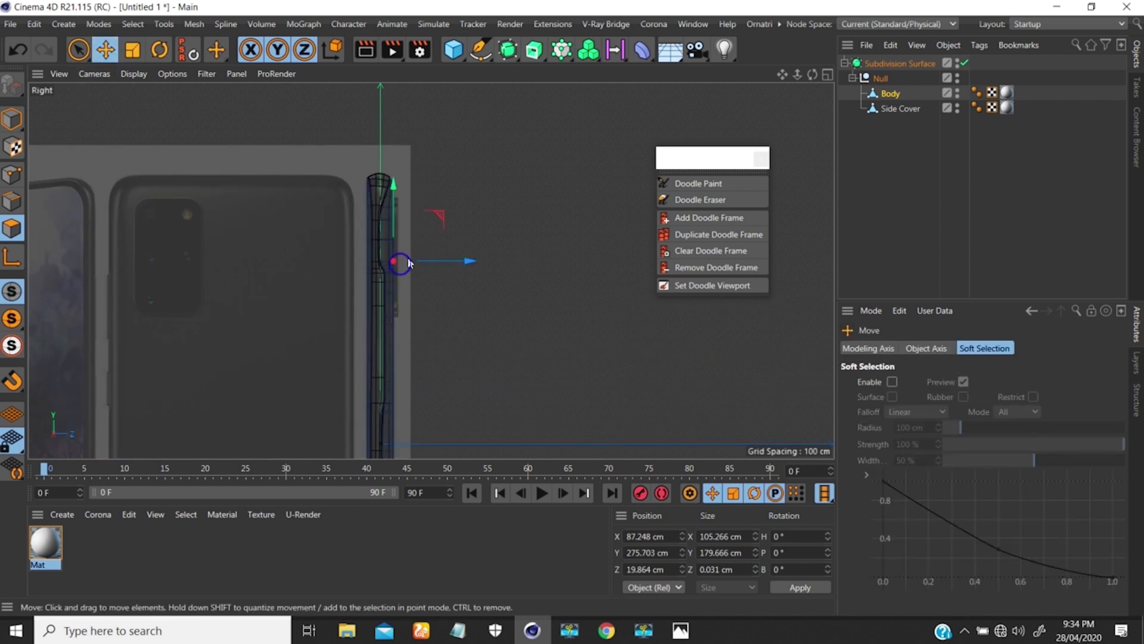
scroll(396, 259, "up", 5)
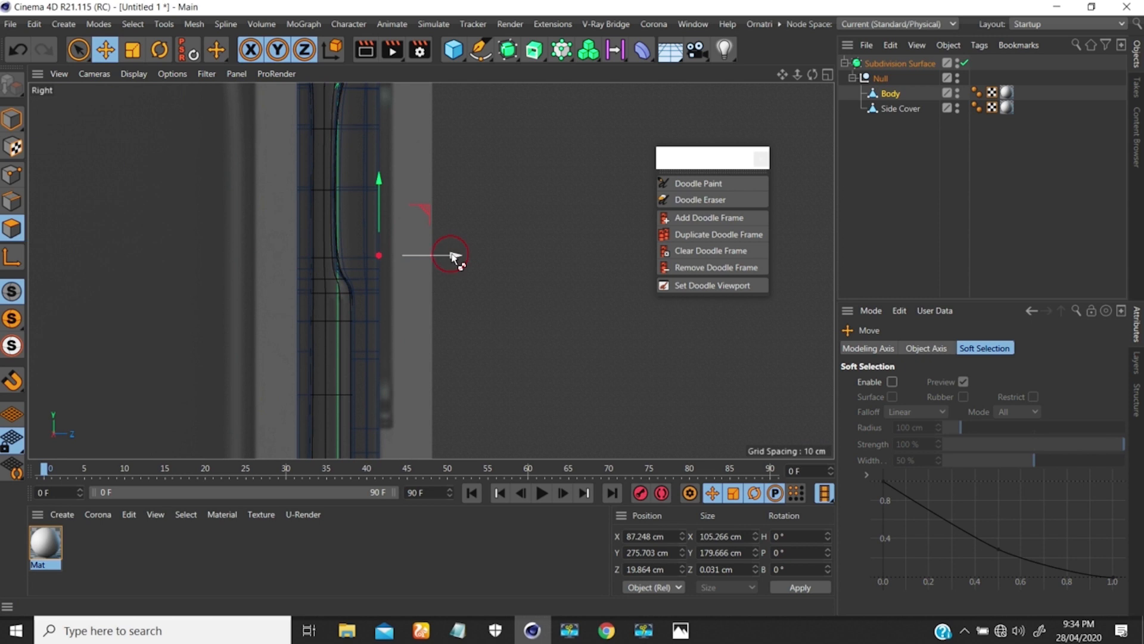
mouse_move(451, 255)
left_mouse_down()
mouse_move(472, 260)
mouse_move(465, 253)
left_mouse_up()
right_click_drag(445, 249, 419, 260, "alt")
middle_click_drag(419, 259, 406, 303, "alt")
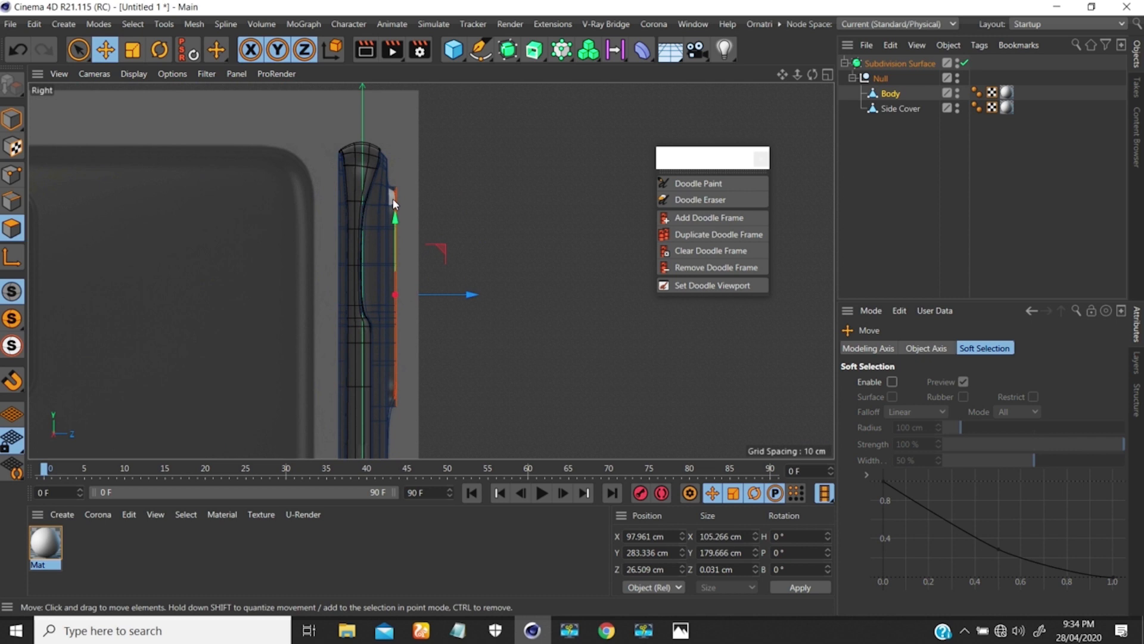
- Cut two edge loops around the camera bump's side wall, at about 78.5% near the base and about 16% near the outer face
right_click_drag(393, 197, 459, 118, "alt")
mouse_move(414, 162)
right_mouse_down("alt")
mouse_move(406, 119)
mouse_move(423, 143)
right_mouse_up("alt")
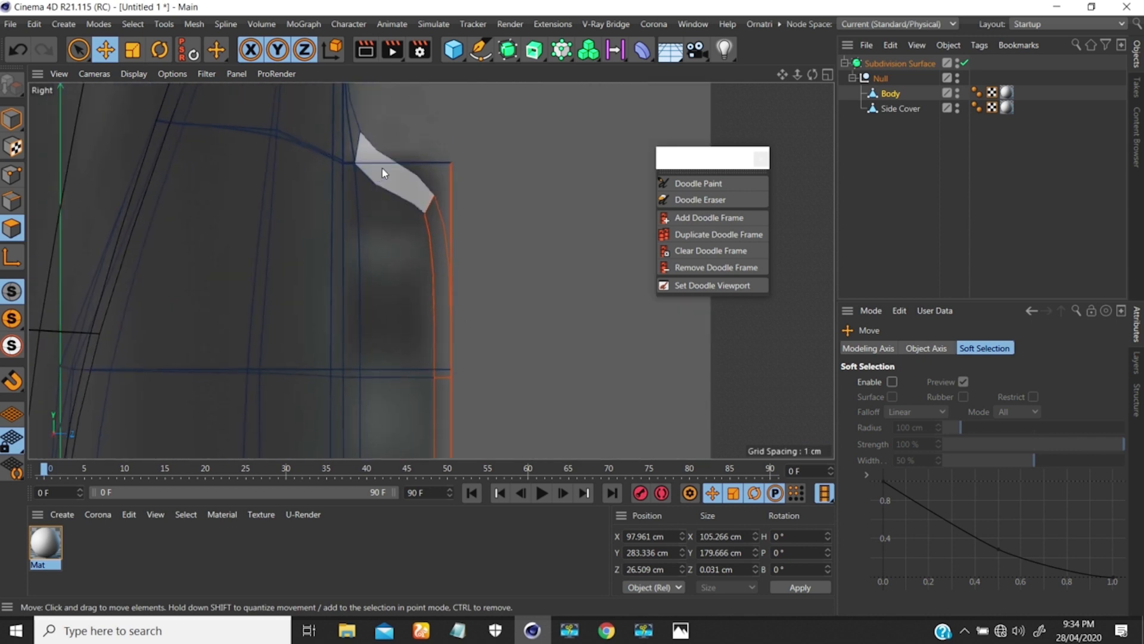
key("k")
key("l")
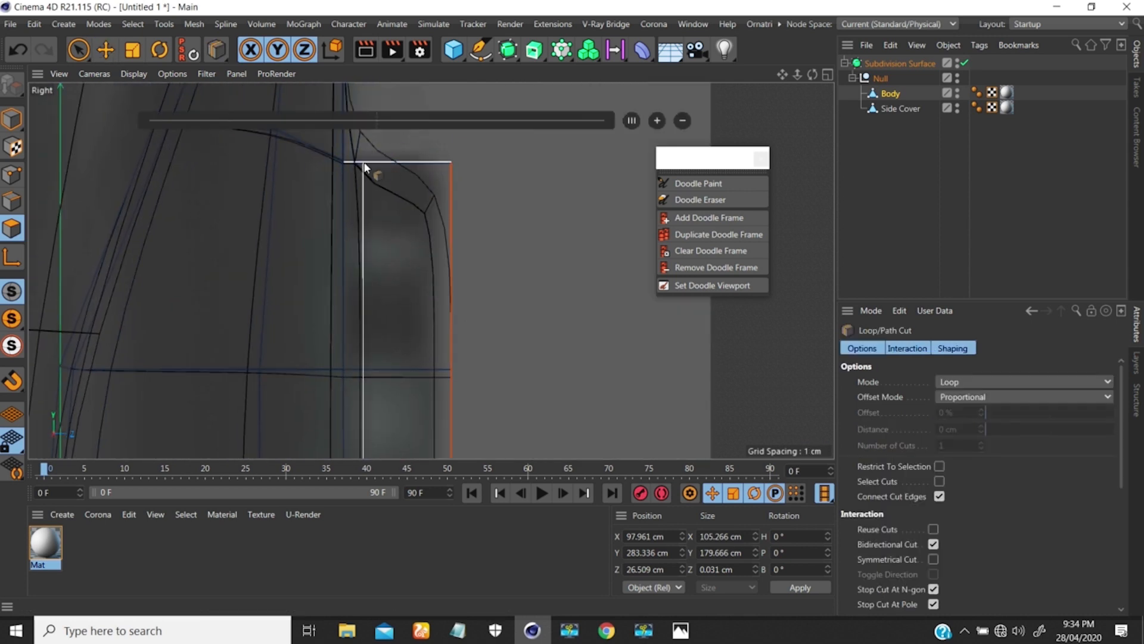
left_click(366, 162)
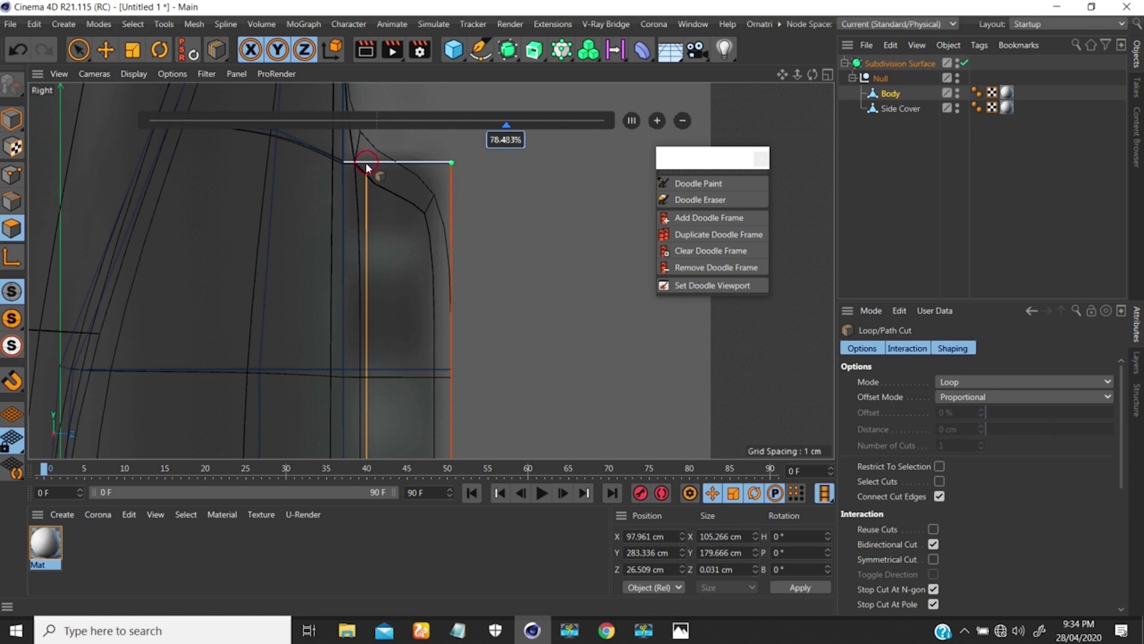
left_click(439, 161)
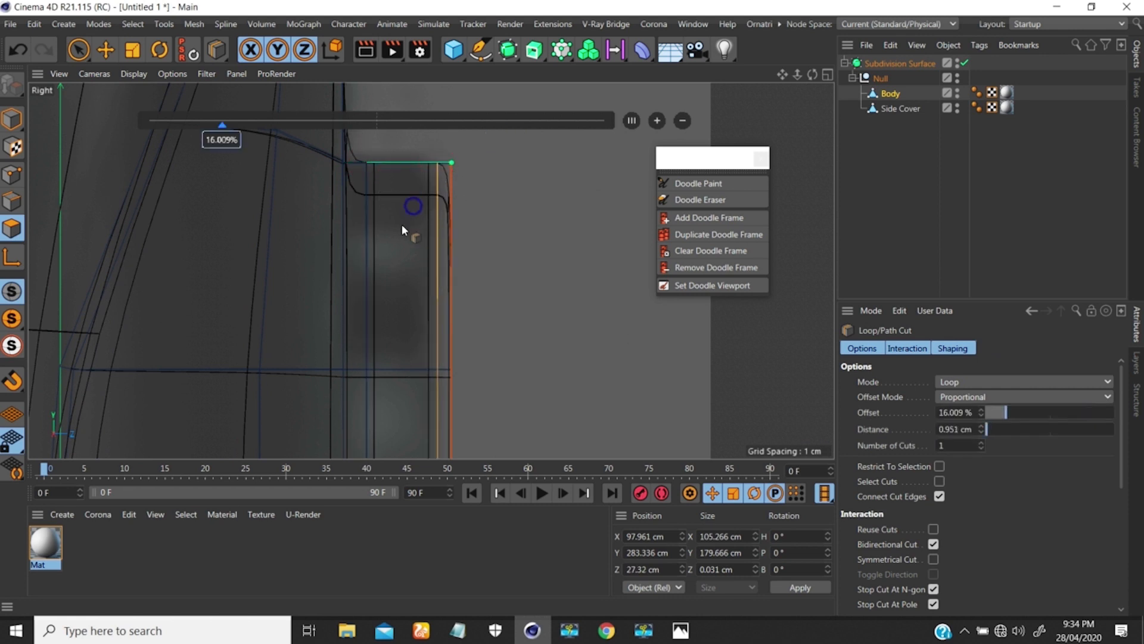
- Check the camera bump's new edge loops along its full length in the Right view and around its corners in Perspective
scroll(402, 225, "down", 6)
middle_click_drag(388, 314, 392, 195, "alt")
scroll(410, 357, "up", 2)
scroll(420, 323, "down", 2)
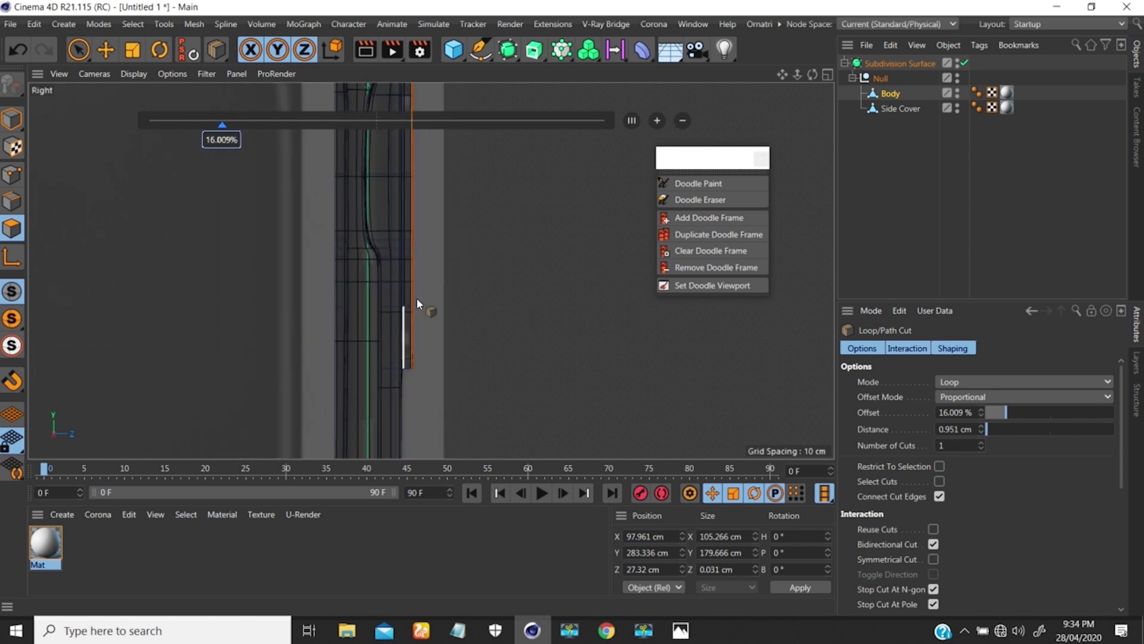
key("F1")
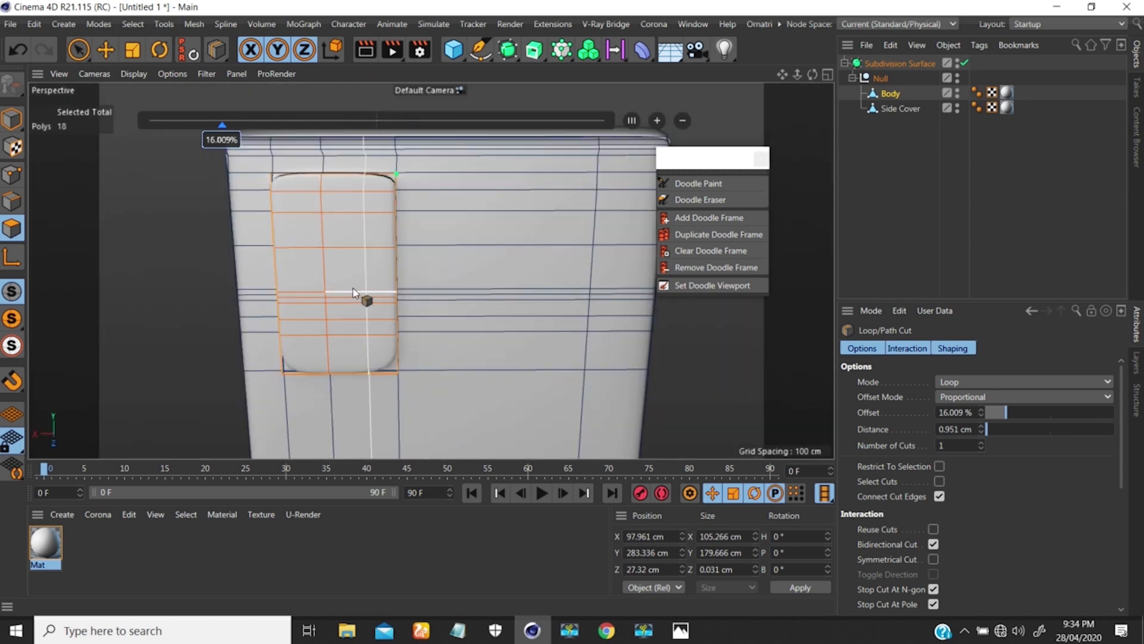
mouse_move(487, 252)
left_mouse_down("alt")
mouse_move(565, 248)
mouse_move(480, 257)
left_mouse_up("alt")
scroll(344, 271, "down", 5)
left_click_drag(363, 318, 438, 256, "alt")
- Examine the rear camera module up close in the reference photo Samsung Galaxy s20 01.png, and return to the model
left_click(681, 630)
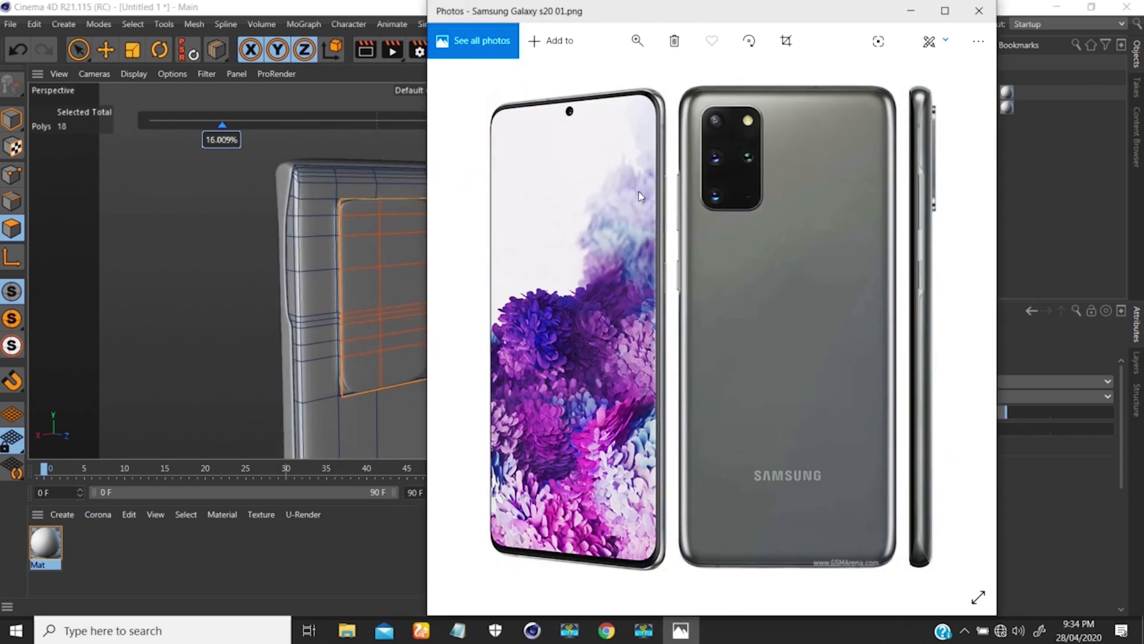
left_click(638, 42)
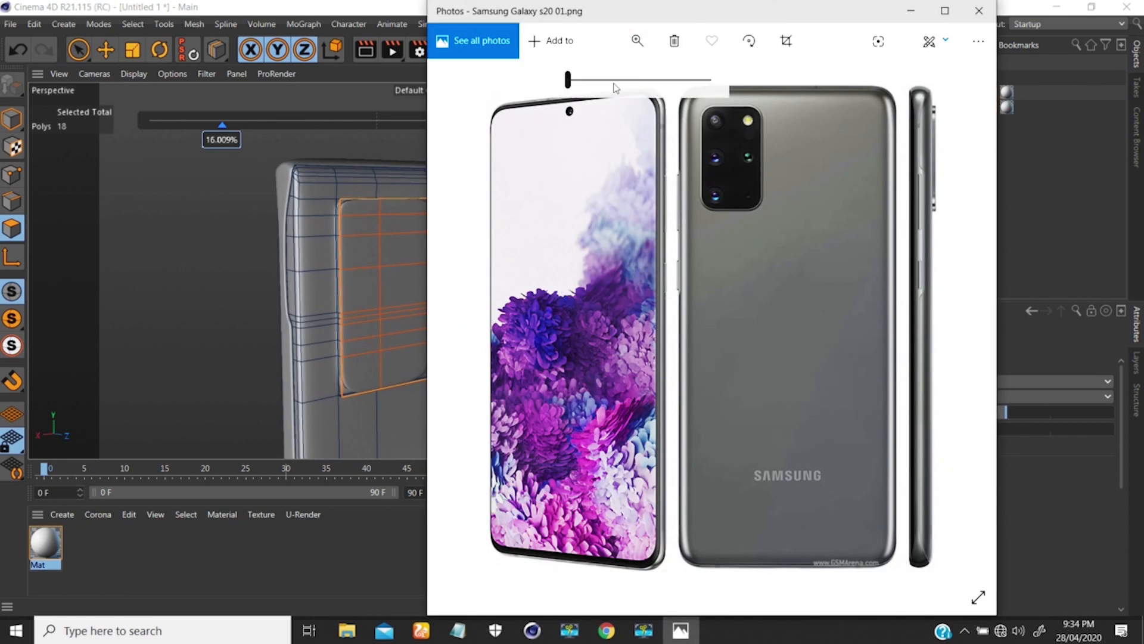
left_click_drag(603, 80, 653, 81)
left_click_drag(741, 129, 713, 280)
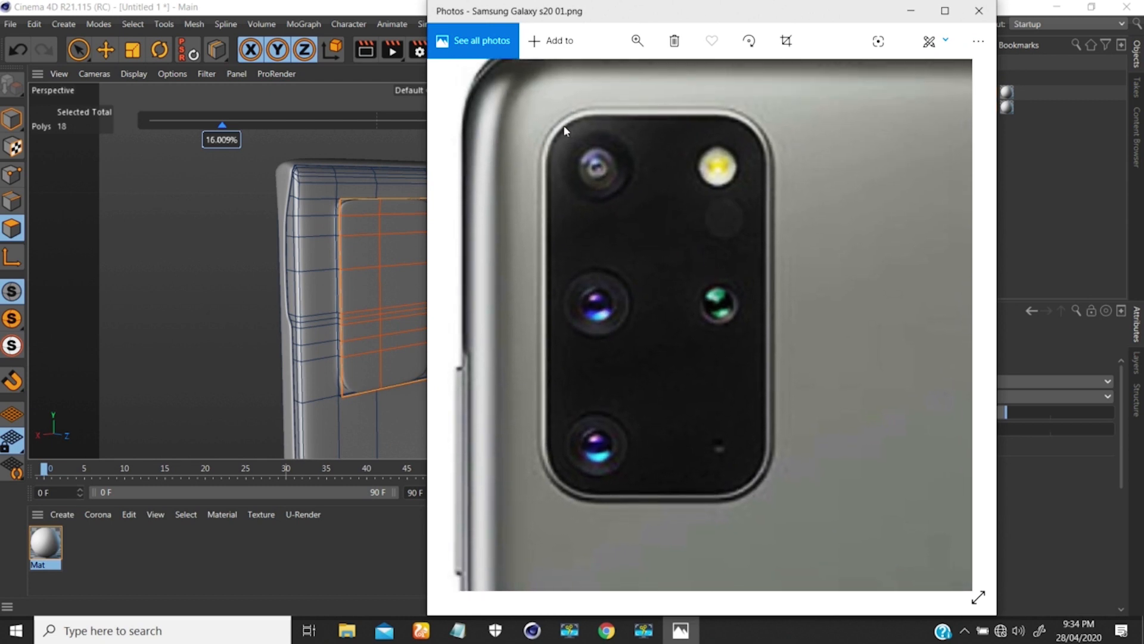
left_click(911, 11)
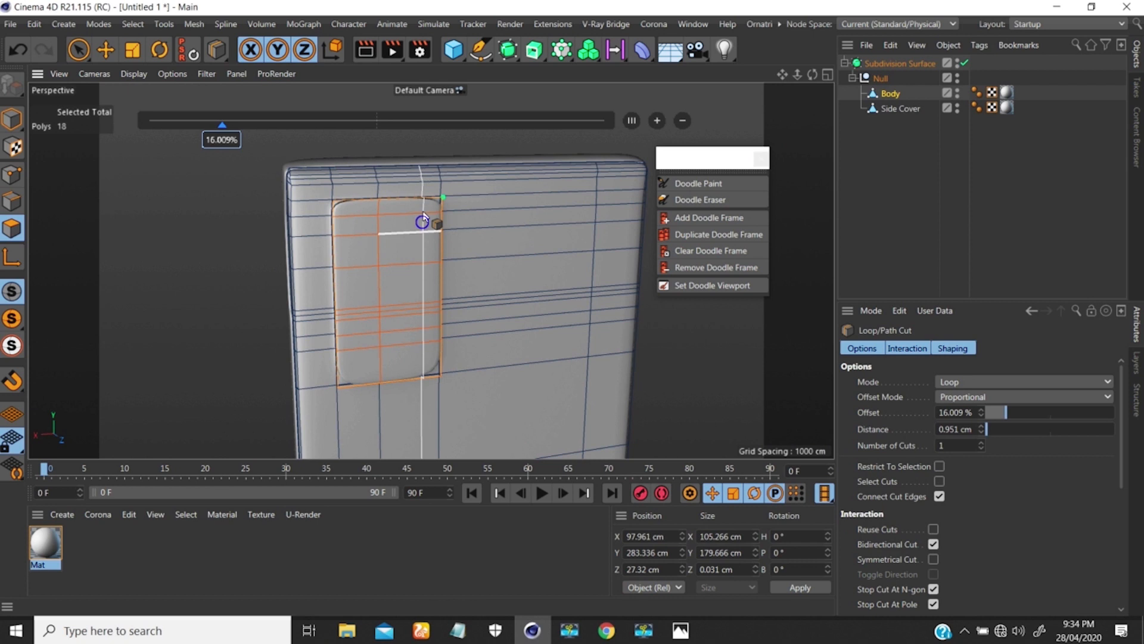
- Try an inner extrusion of about 4.18 cm on the selected camera-module polygons and check it with subdivision smoothing
scroll(420, 227, "up", 5)
left_click_drag(400, 246, 373, 237, "alt")
left_click_drag(428, 212, 369, 211, "alt")
key("i")
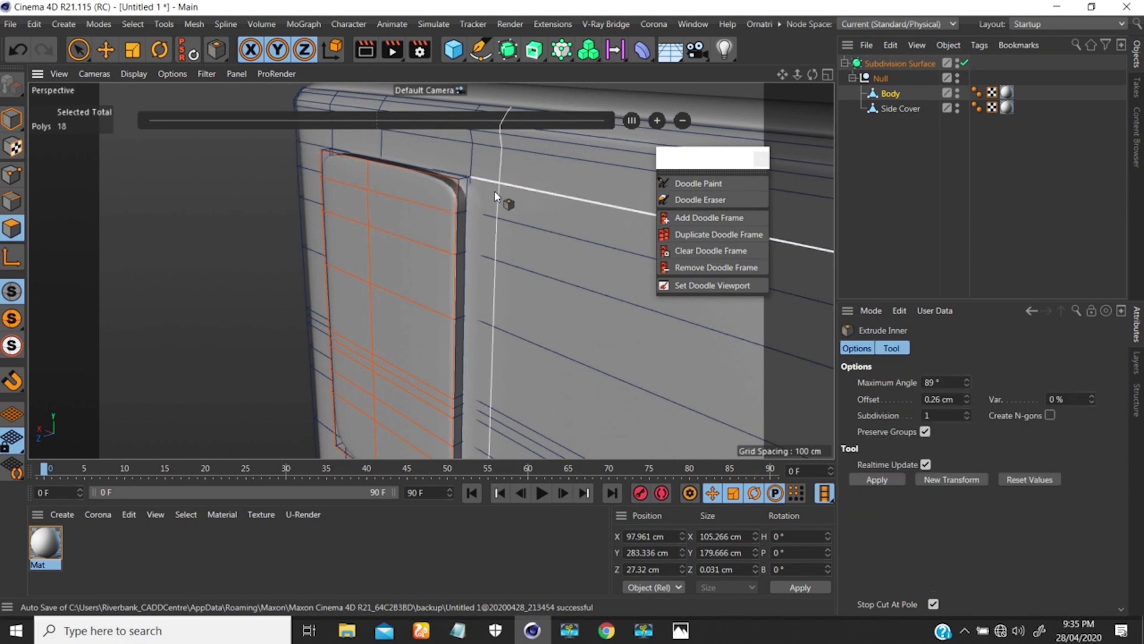
left_click_drag(506, 199, 451, 204)
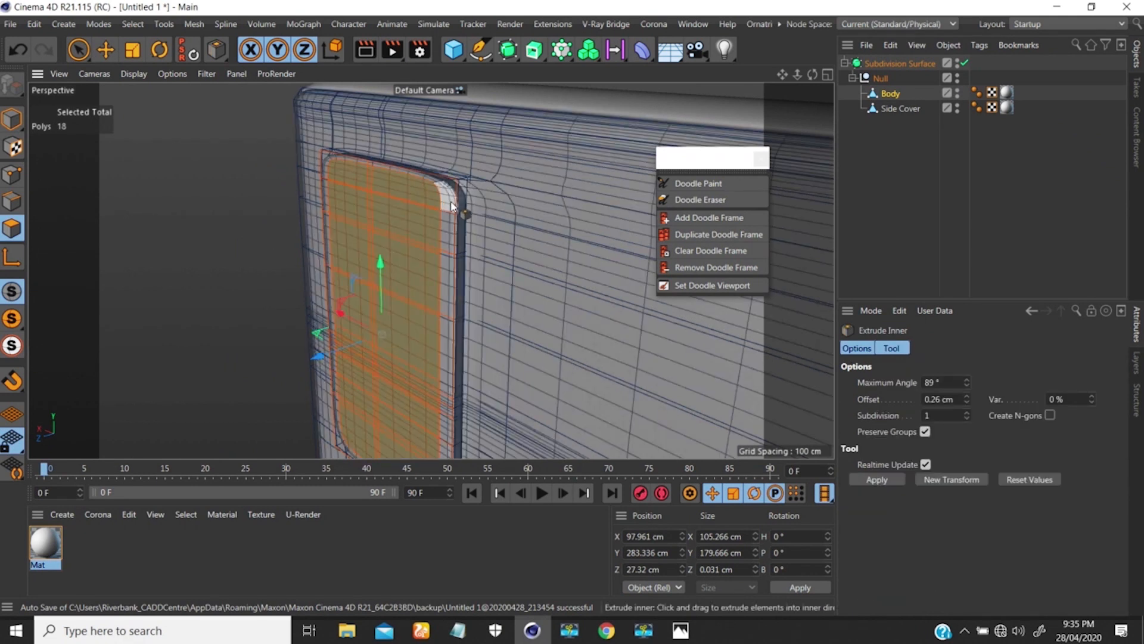
key("q")
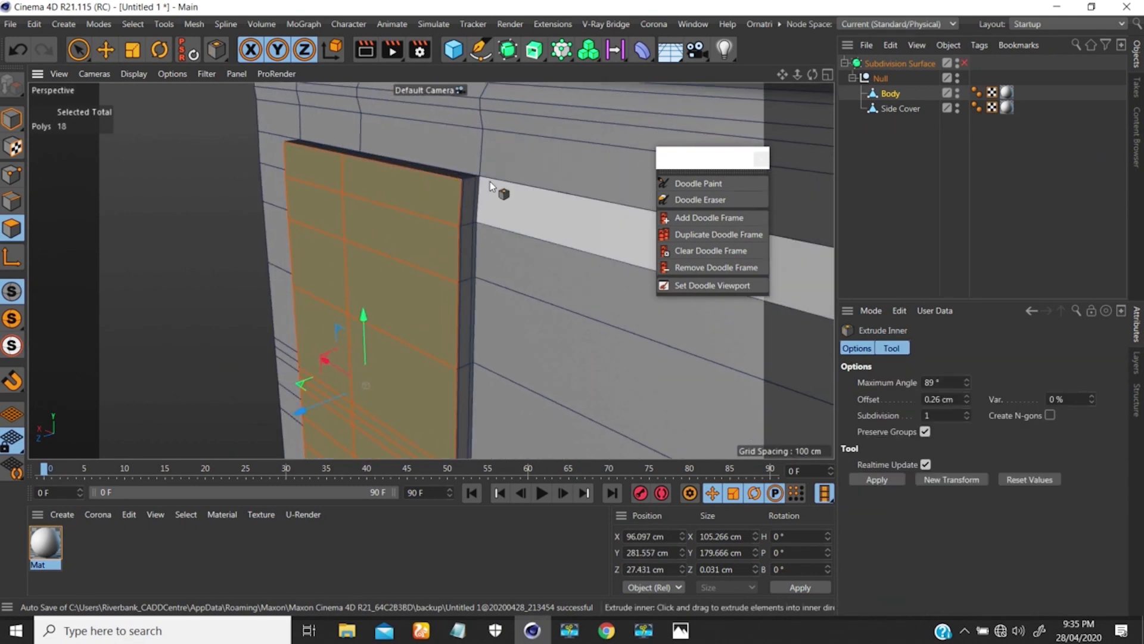
left_click_drag(489, 183, 469, 208)
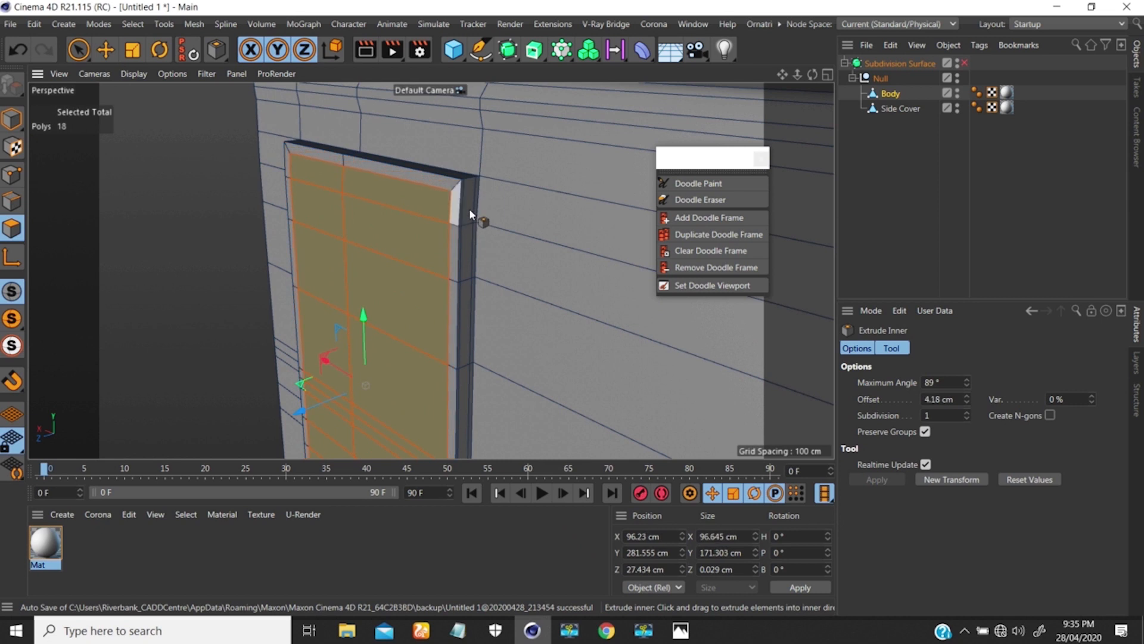
key("q")
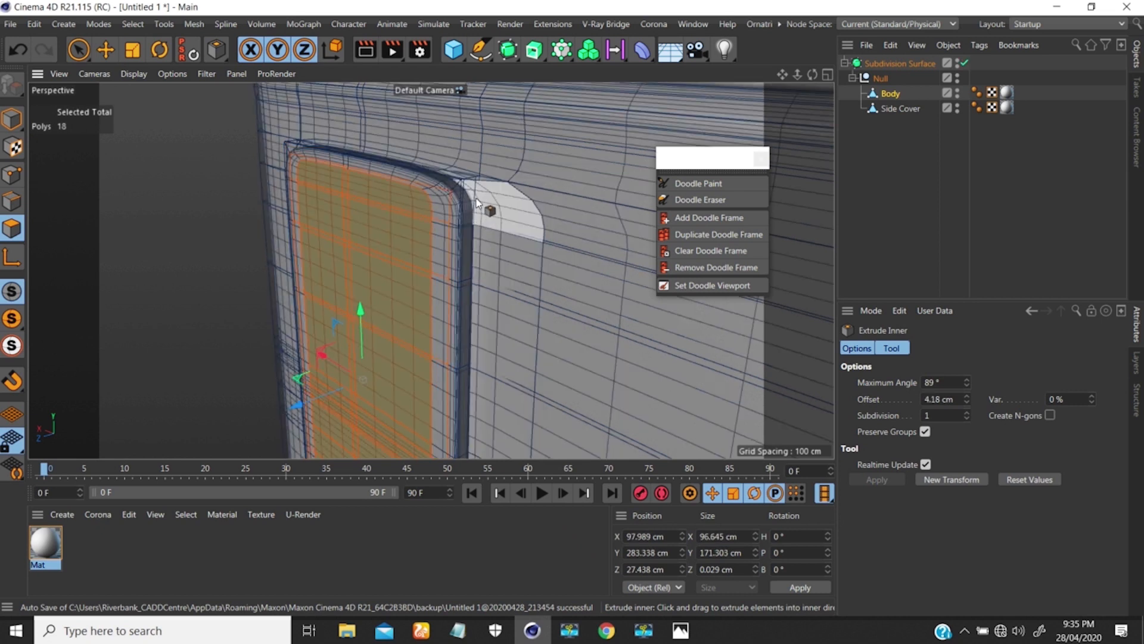
key("ctrl+z")
- With smoothing off, inner-extrude the camera-module polygons by about 1.84 cm and split them into a separate object
key("q")
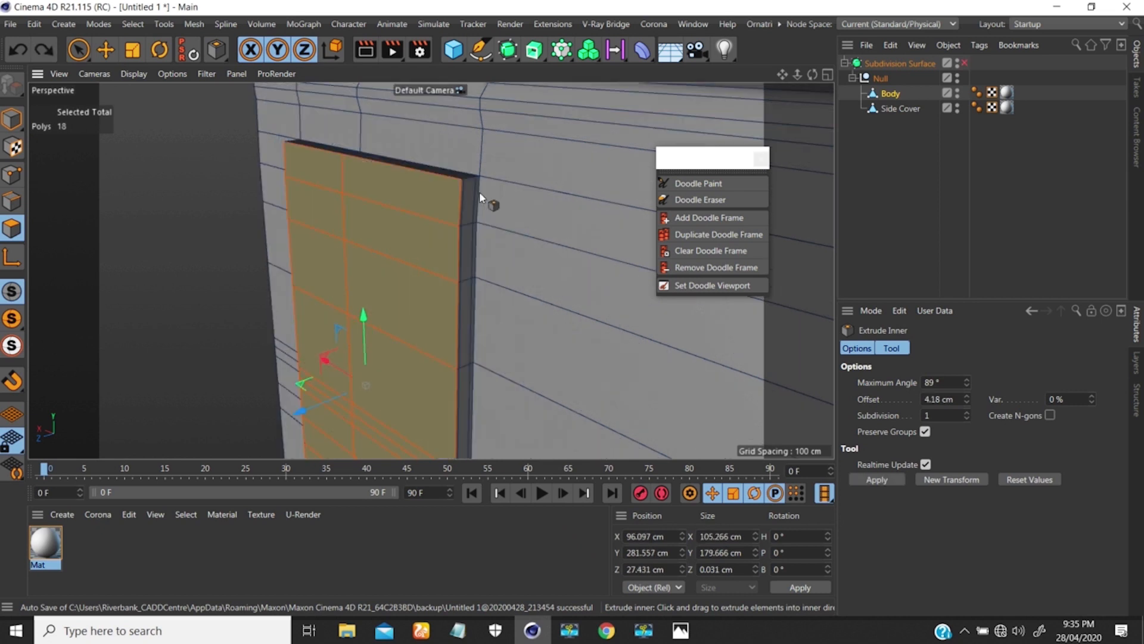
mouse_move(480, 178)
left_mouse_down()
mouse_move(513, 163)
mouse_move(447, 230)
mouse_move(579, 199)
mouse_move(480, 233)
mouse_move(477, 191)
mouse_move(422, 227)
mouse_move(498, 186)
mouse_move(560, 188)
left_mouse_up()
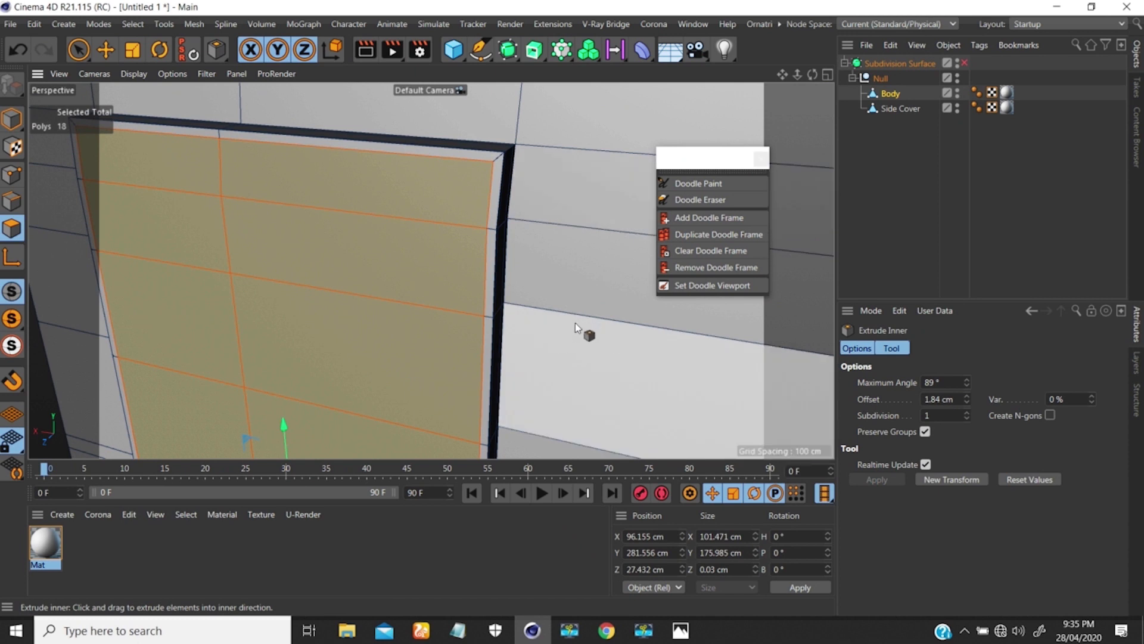
right_click(574, 323)
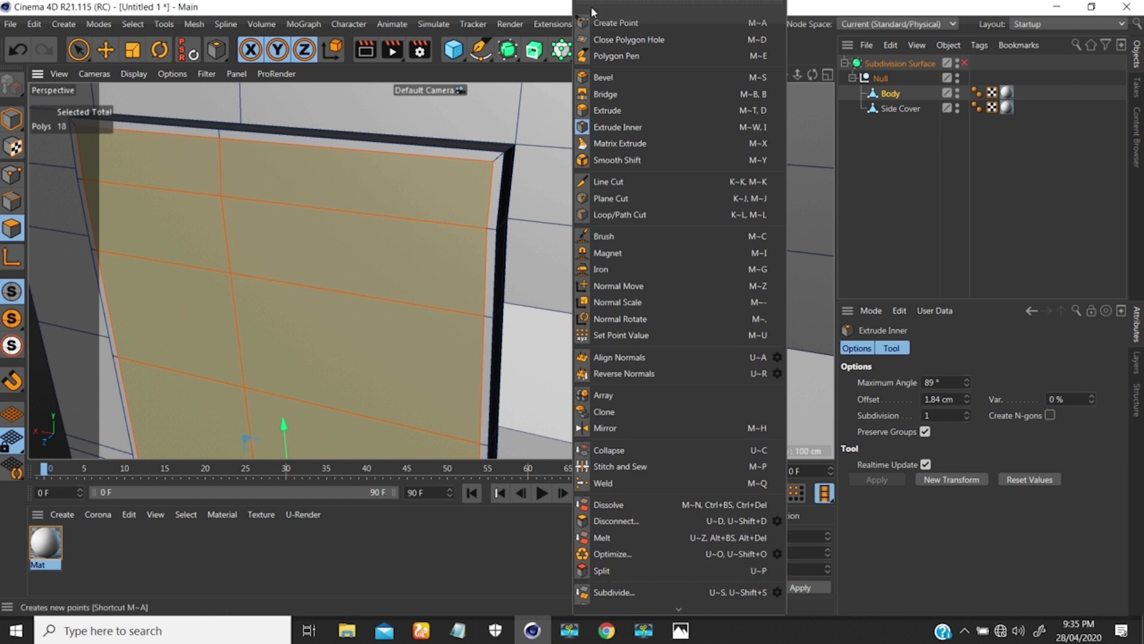
key("u")
key("p")
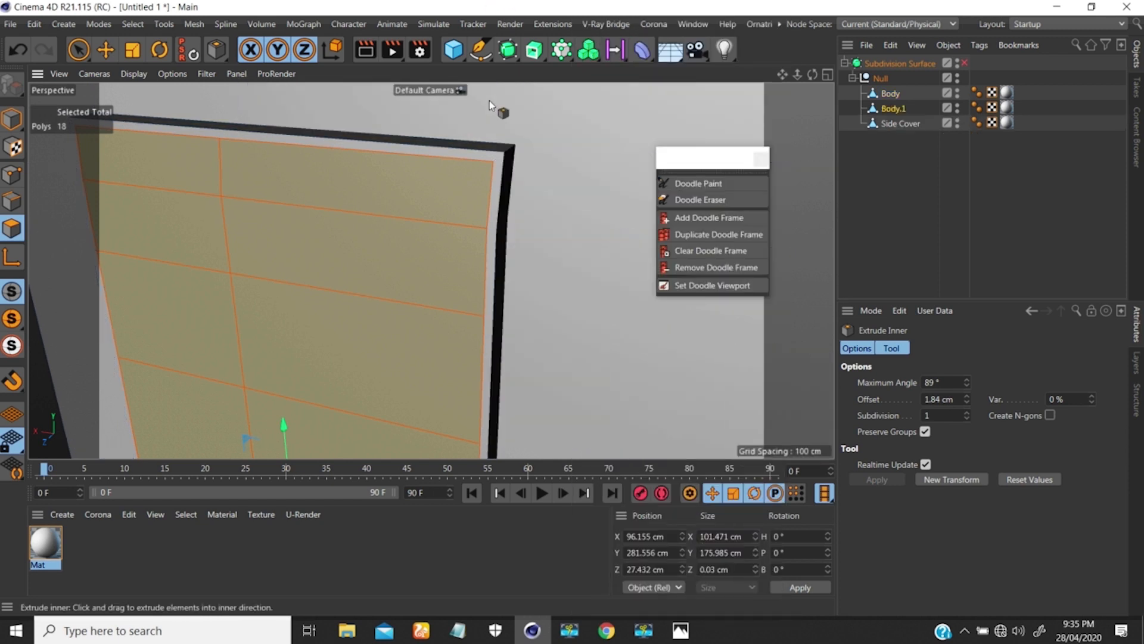
- Rename the split-off camera polygon object as "Back Cam cover"
left_click(899, 92)
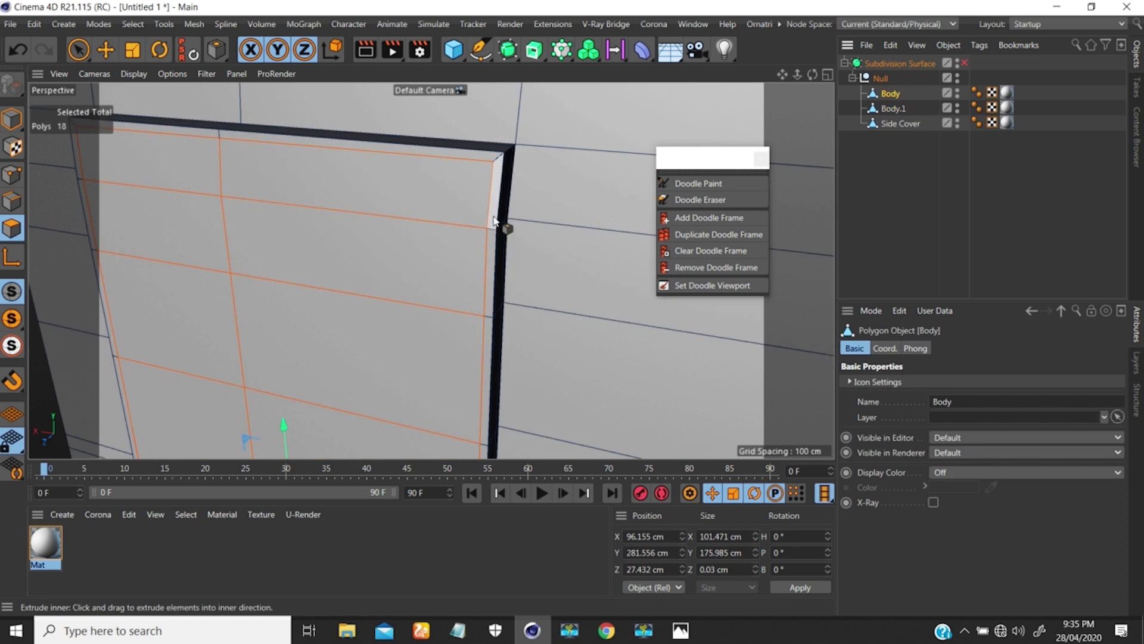
scroll(482, 232, "down", 7)
right_click_drag(381, 340, 364, 355, "alt")
left_click(883, 109)
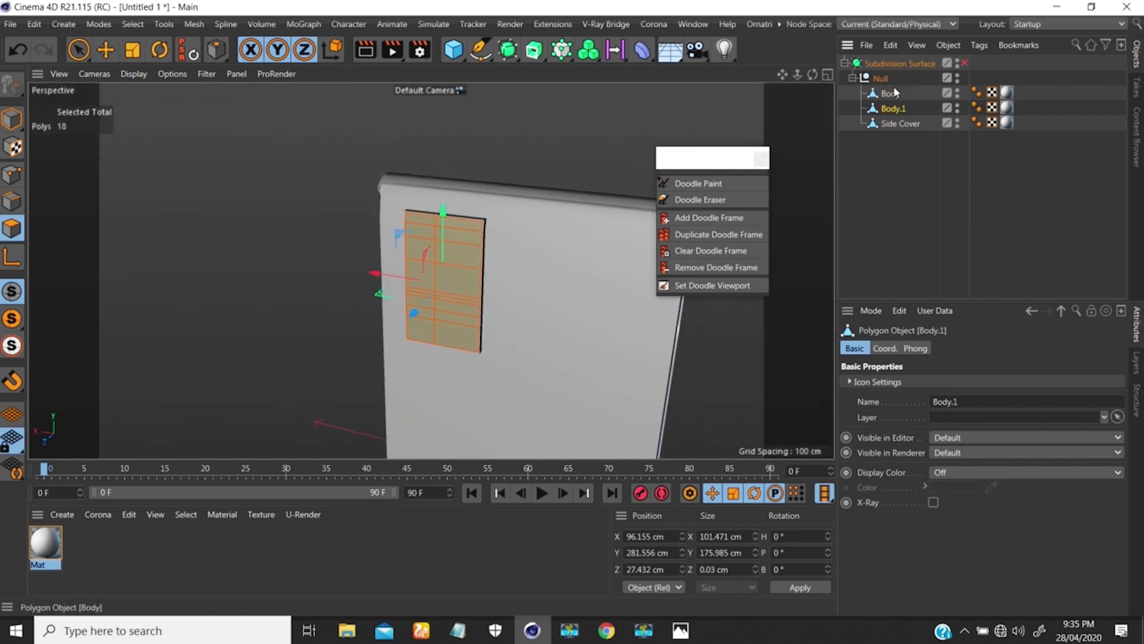
double_click(896, 109)
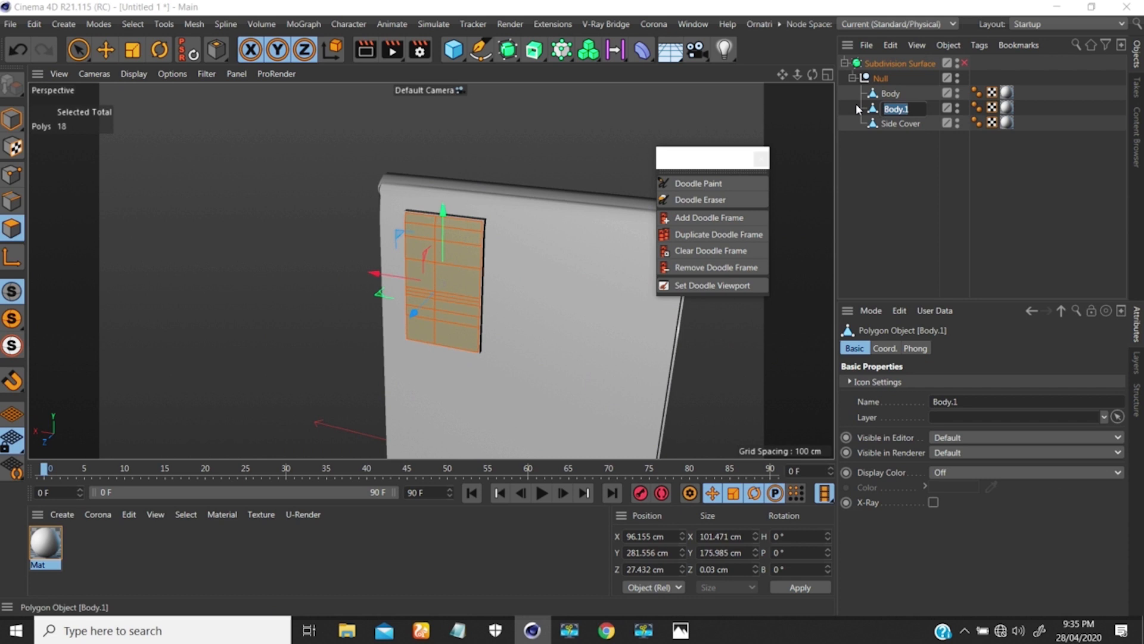
type("Came")
key("BackSpace")
key("BackSpace")
key("BackSpace")
key("BackSpace")
type("Back Cam")
type(" co")
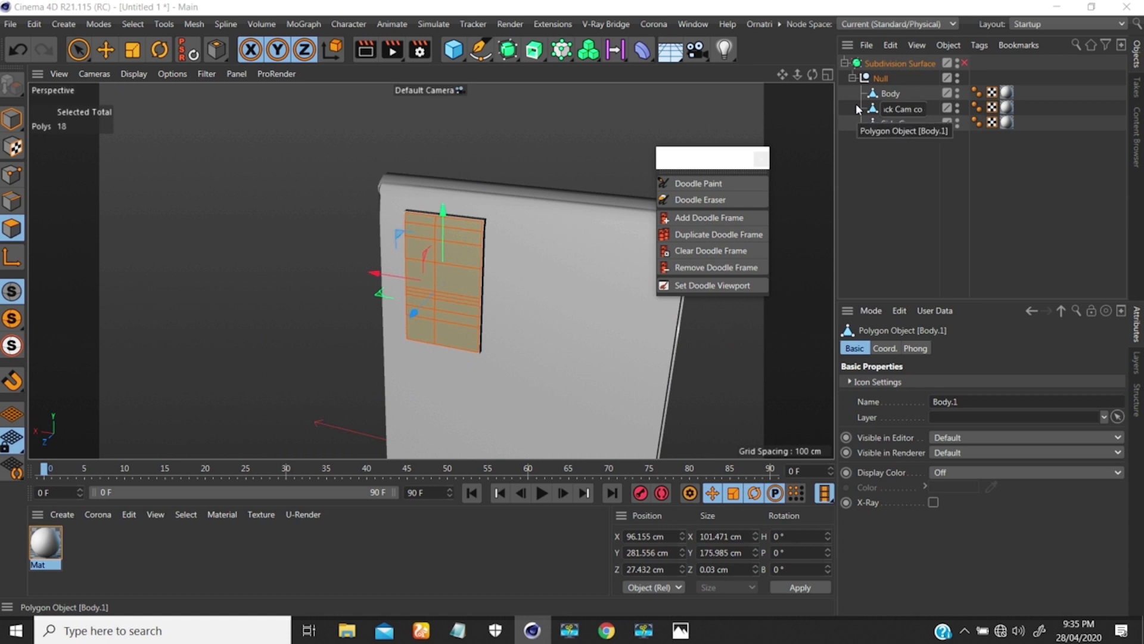
type("ver")
key("Return")
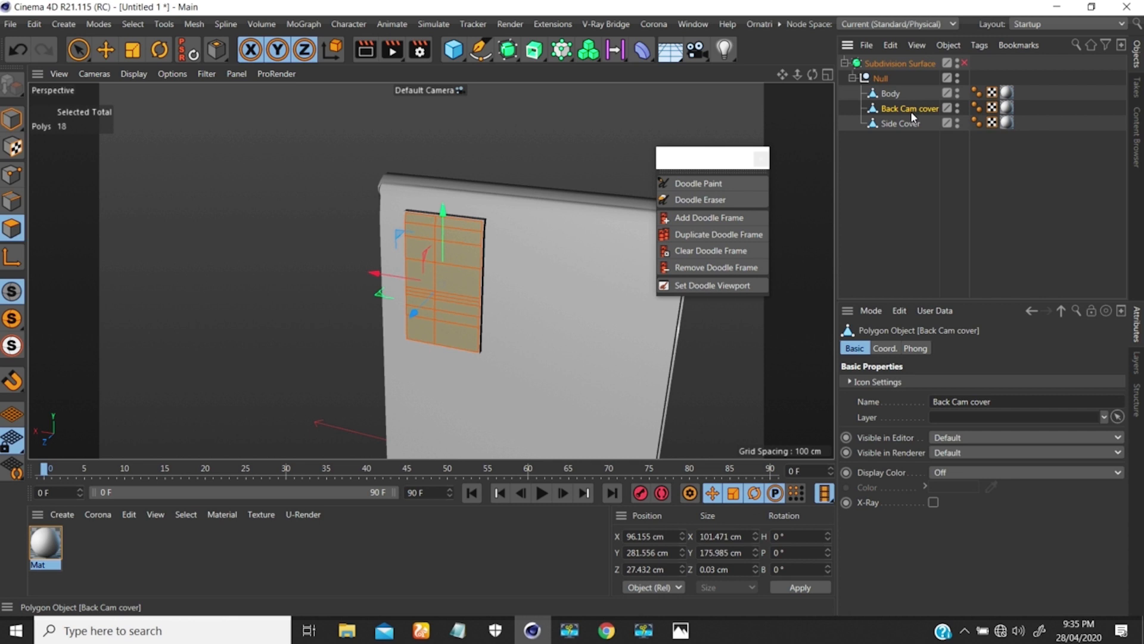
- Hide the Back Cam cover object in the editor and delete the selected camera-module polygons from Body
scroll(460, 231, "up", 4)
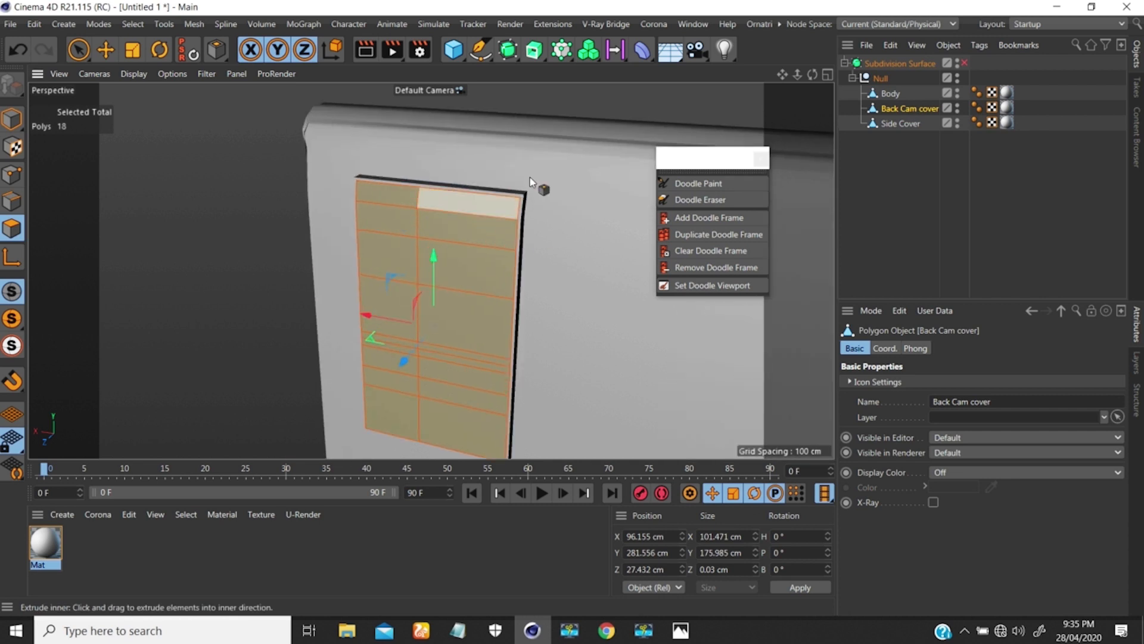
left_click(957, 106)
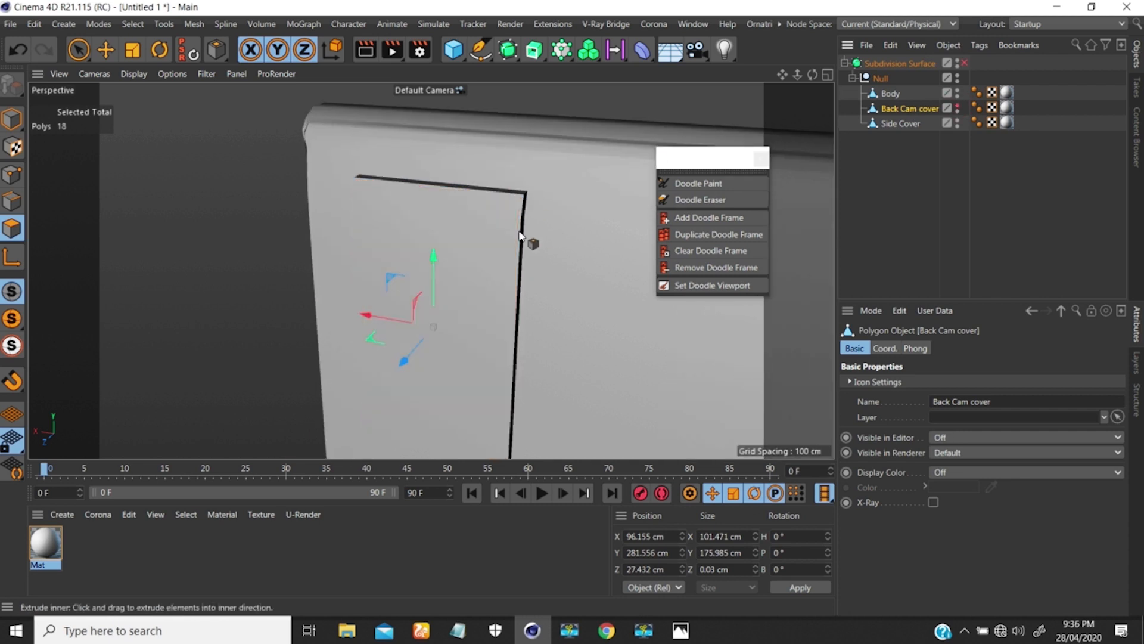
scroll(525, 233, "down", 5)
scroll(624, 181, "up", 5)
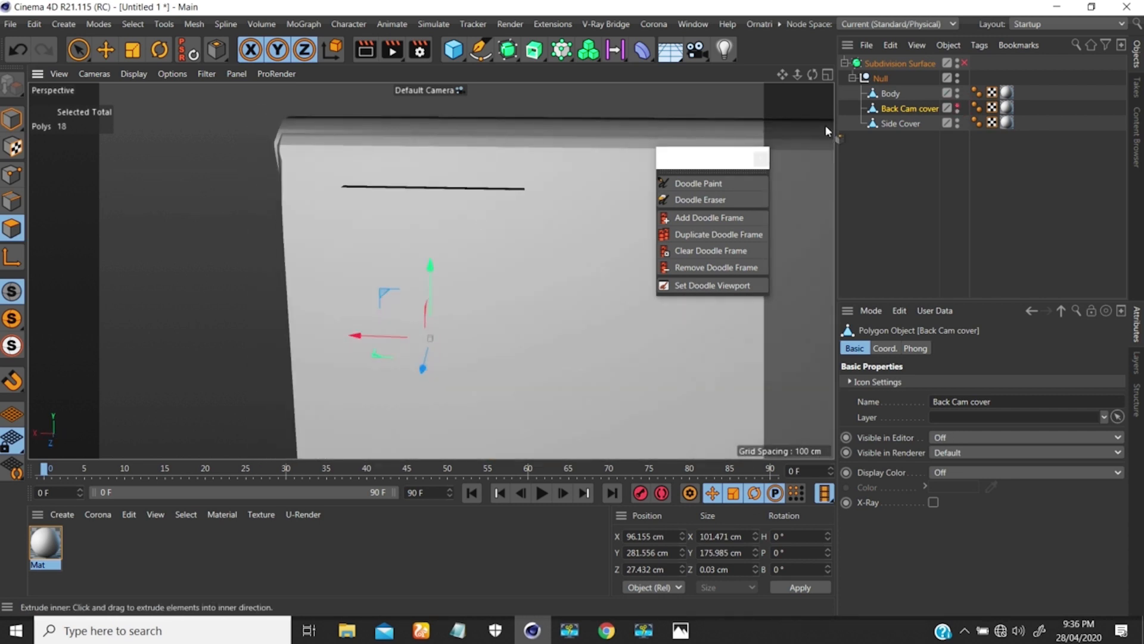
left_click(891, 94)
left_click_drag(499, 224, 243, 217, "alt")
key("Delete")
scroll(559, 187, "up", 5)
left_click(887, 92)
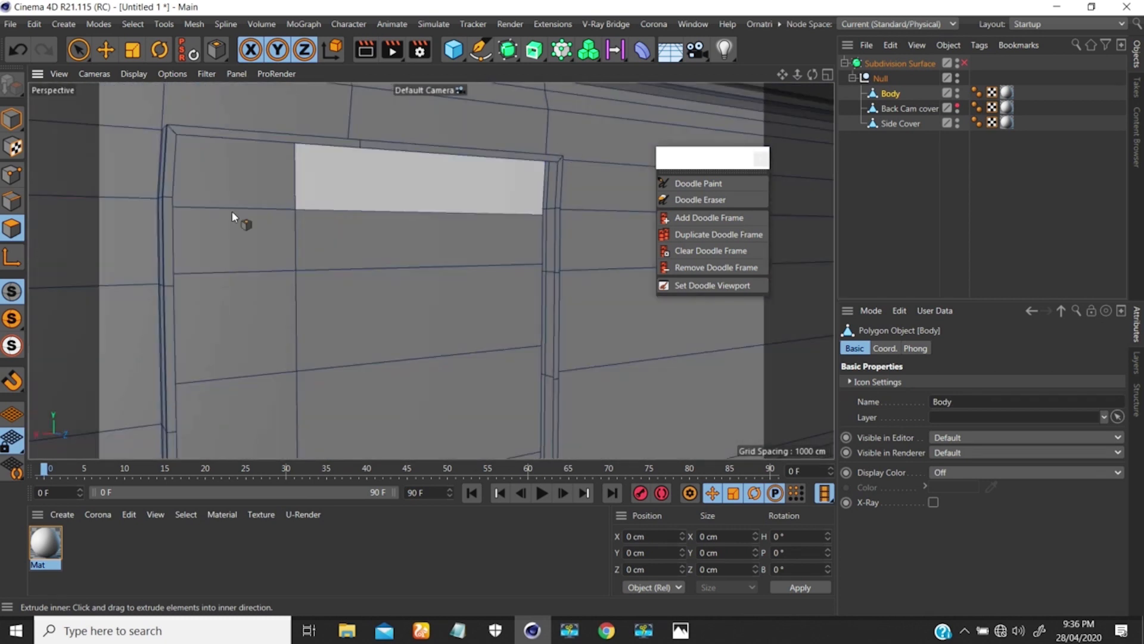
- Select the complete boundary edge loop of the camera opening in Body, with Stop at Boundary Edges turned off
left_click(12, 201)
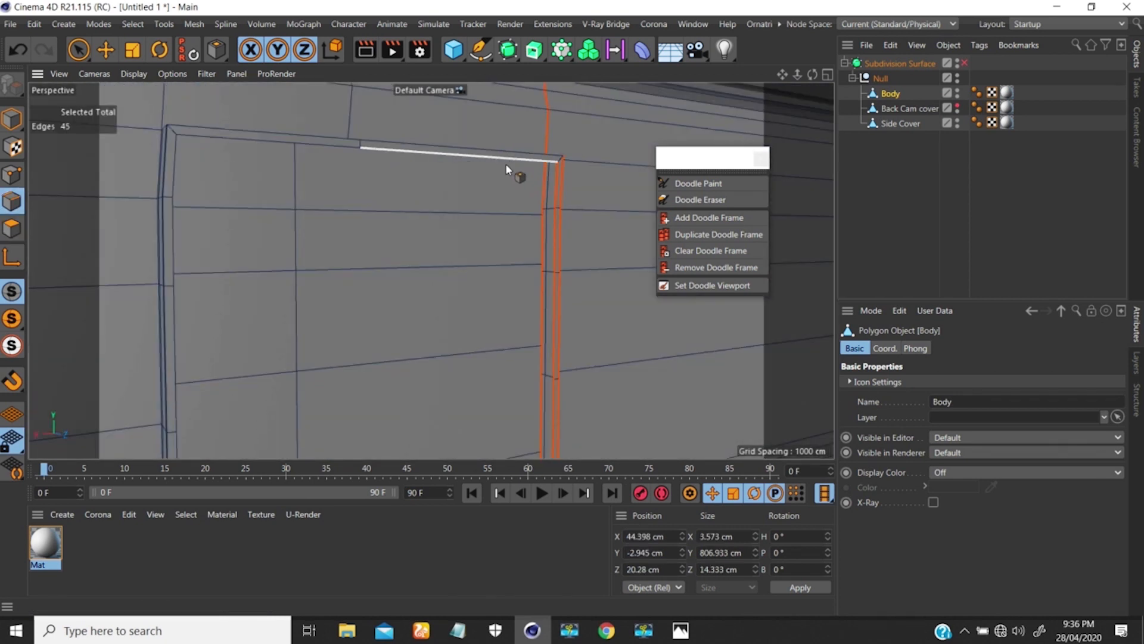
key("u")
key("l")
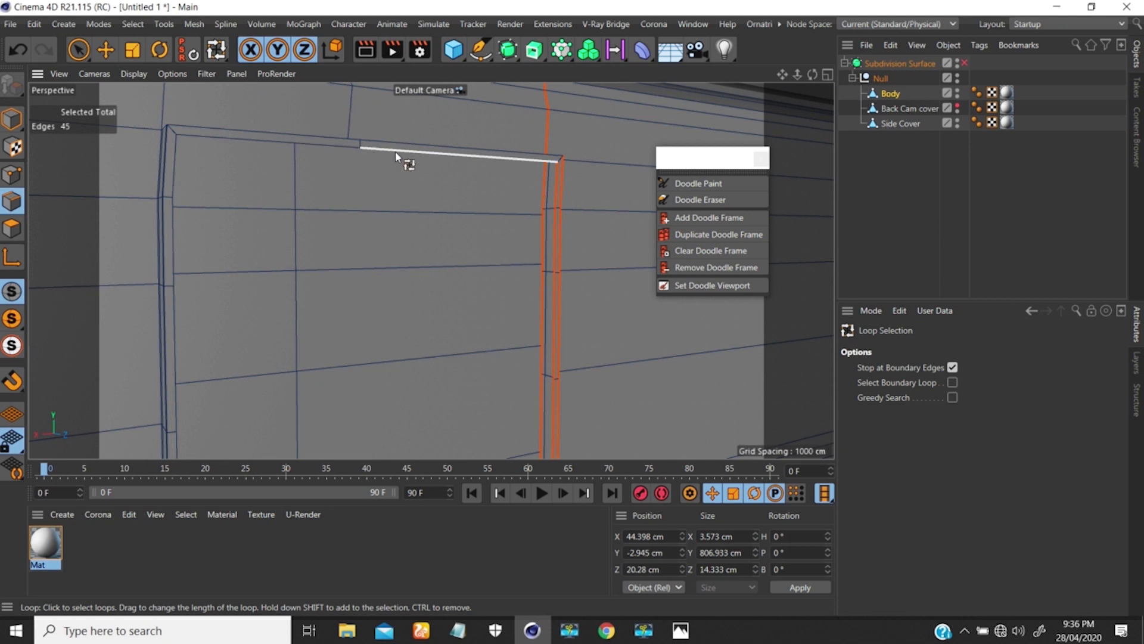
left_click_drag(490, 221, 522, 199, "alt")
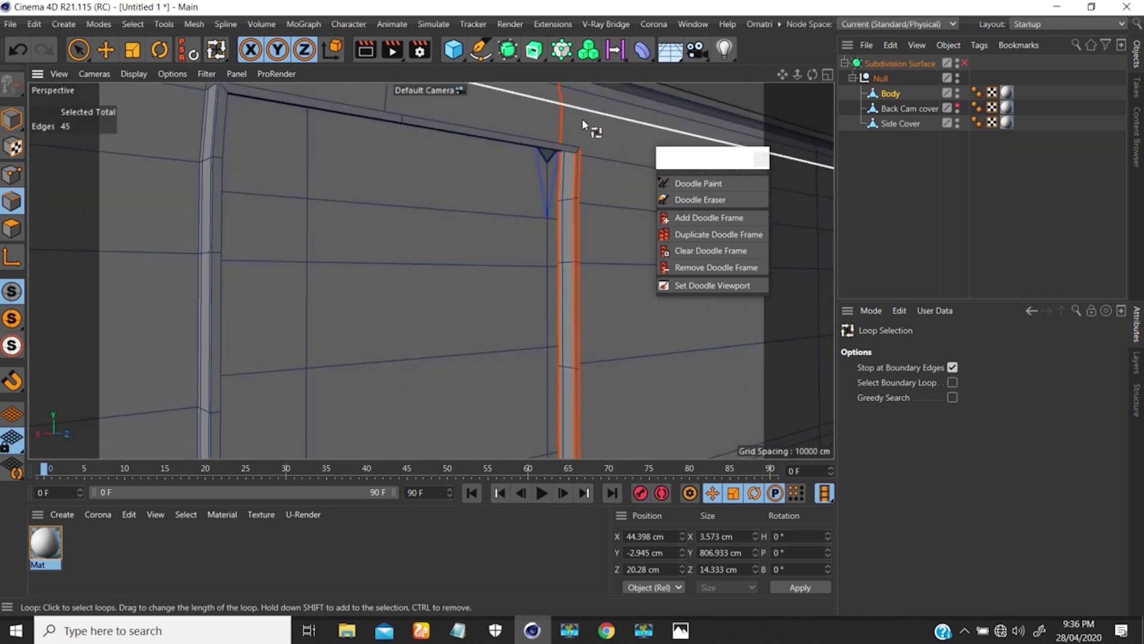
right_click_drag(581, 118, 626, 75, "alt")
left_click(558, 193)
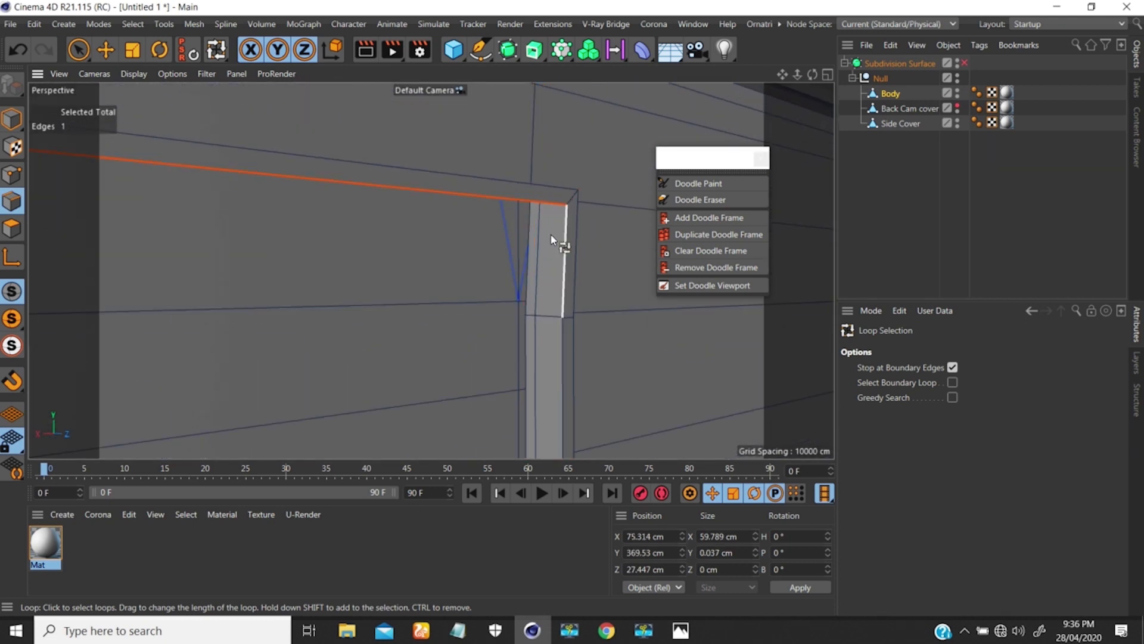
left_click(954, 369)
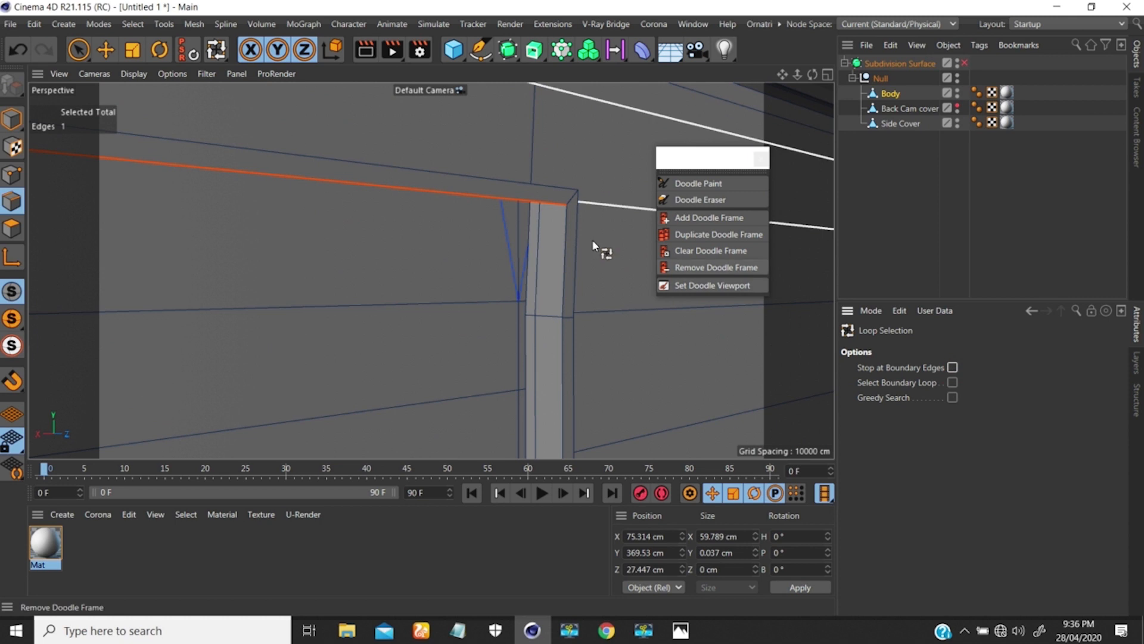
left_click(555, 205)
right_click_drag(507, 270, 425, 335, "alt")
mouse_move(425, 335)
left_mouse_down("alt")
mouse_move(445, 313)
mouse_move(243, 352)
mouse_move(365, 220)
mouse_move(375, 280)
mouse_move(338, 328)
mouse_move(362, 323)
mouse_move(388, 269)
mouse_move(379, 292)
left_mouse_up("alt")
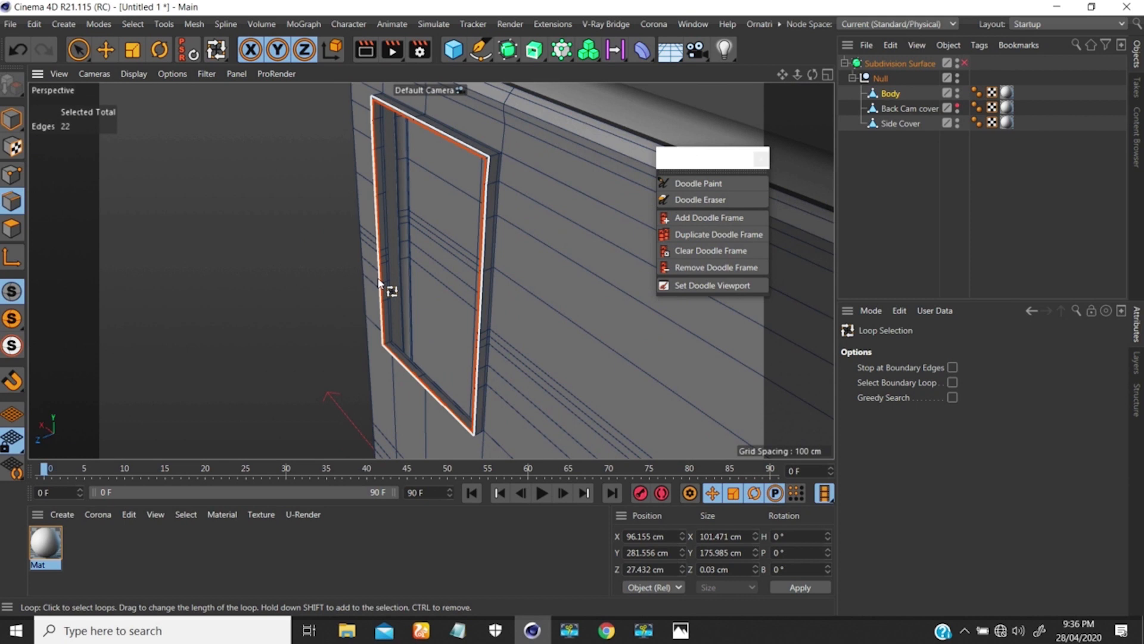
- Extrude the opening's selected edge loop about 2.5 cm into the body along Z and check it with subdivision smoothing
key("e")
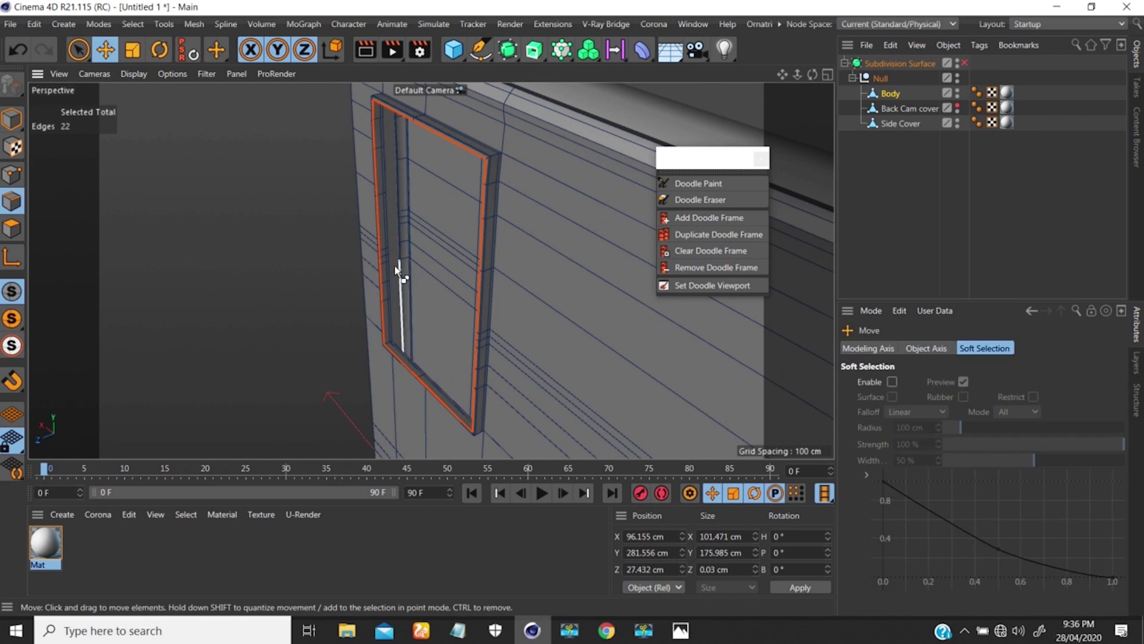
scroll(391, 274, "up", 5)
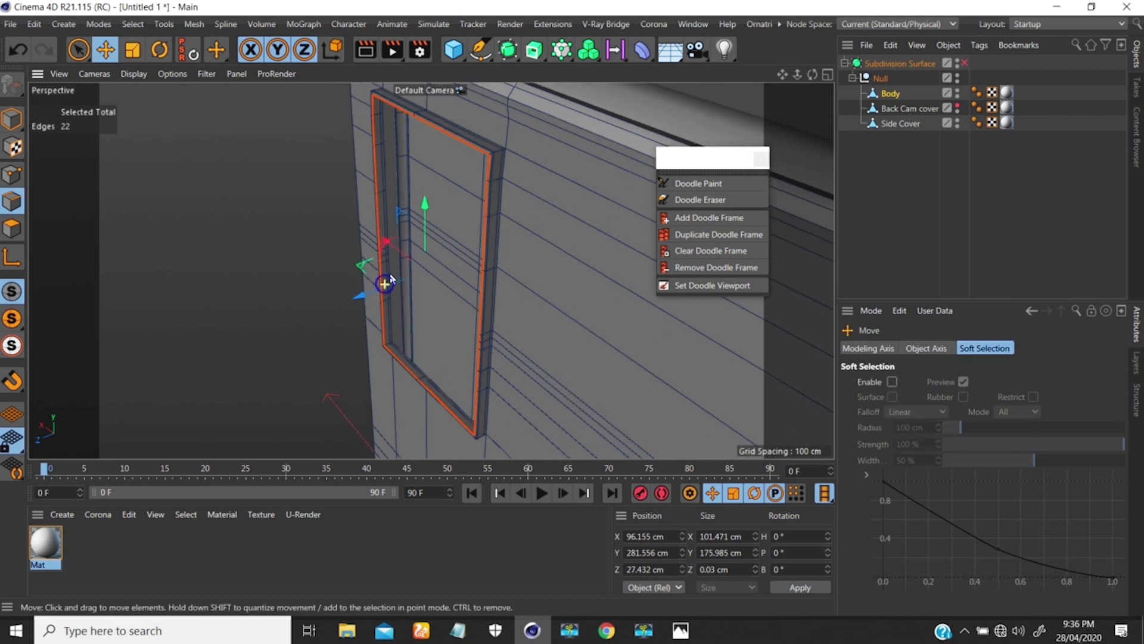
left_click_drag(448, 267, 547, 238)
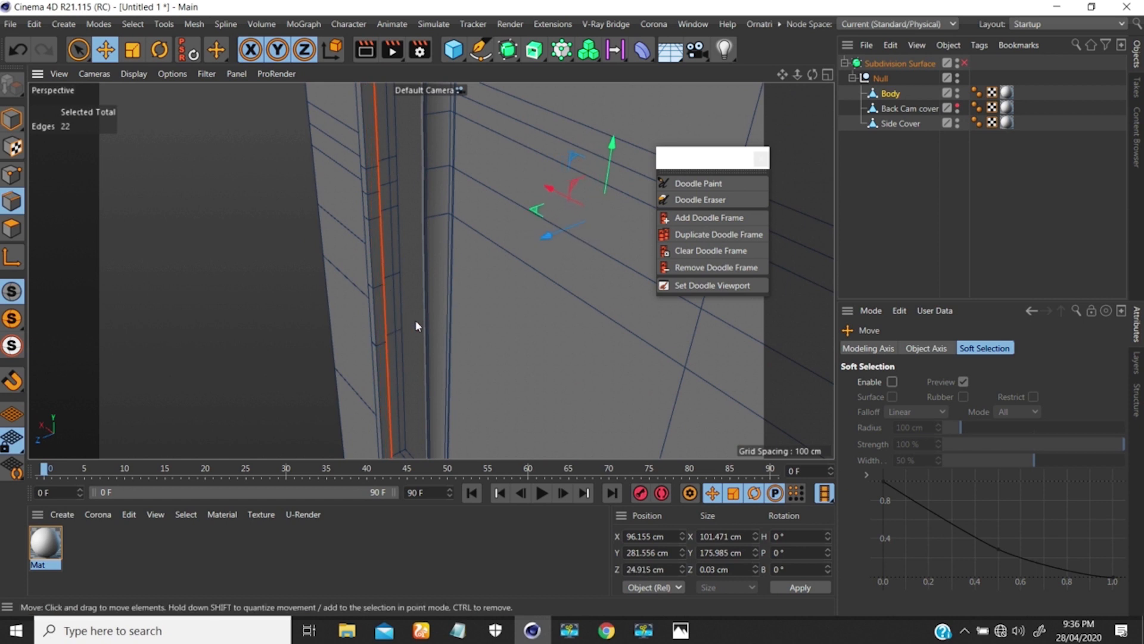
key("q")
right_click_drag(408, 275, 381, 340, "alt")
left_click_drag(409, 347, 481, 312, "alt")
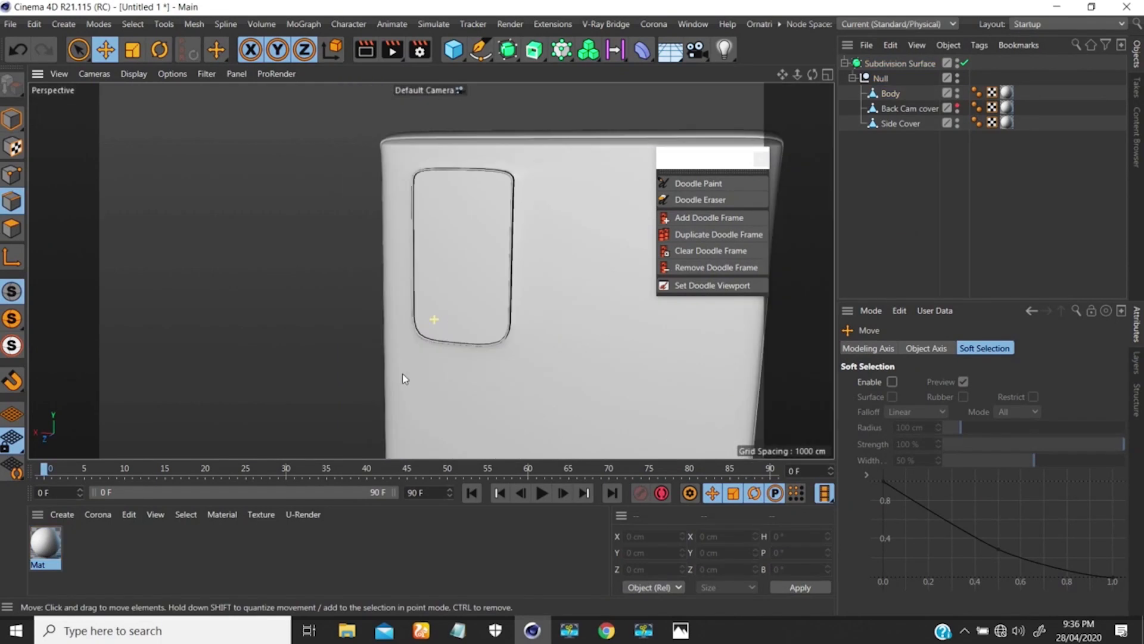
right_click_drag(402, 373, 435, 323, "alt")
left_click_drag(465, 289, 600, 289, "alt")
middle_click_drag(489, 225, 453, 287, "alt")
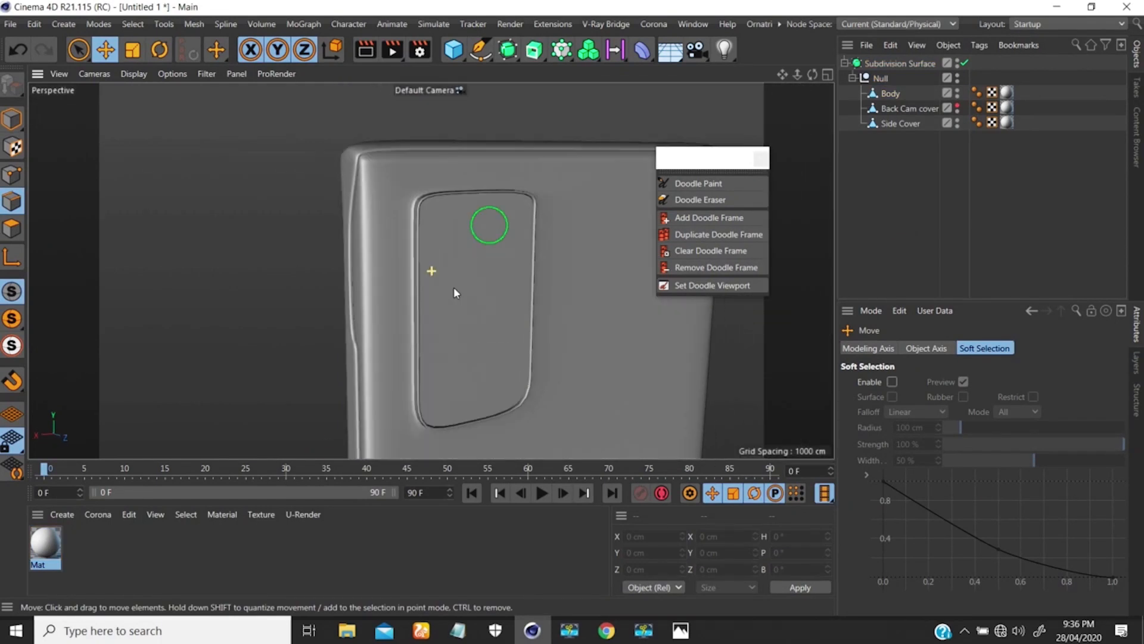
right_click_drag(508, 199, 524, 223, "alt")
- Show the Back Cam cover object in the editor again and inspect its fit in the opening
left_click(958, 106)
left_click_drag(532, 216, 382, 225, "alt")
right_click_drag(516, 195, 587, 156, "alt")
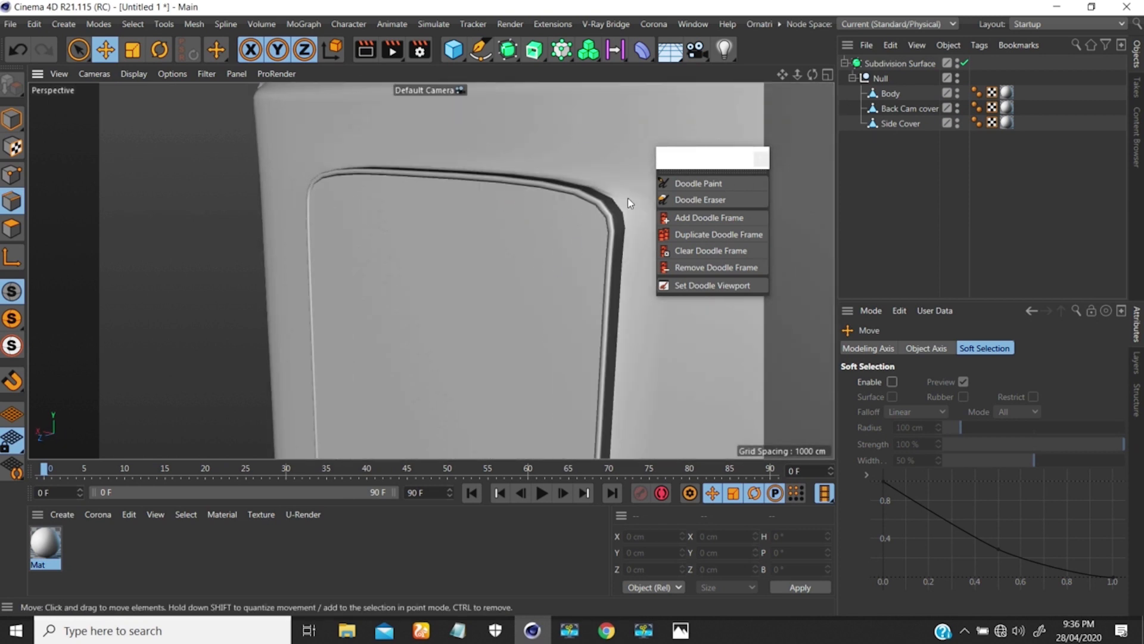
right_click_drag(607, 205, 623, 188, "alt")
- Try a Subdivision Surface level of 3 for editor and renderer, and set both back to 2
left_click(888, 63)
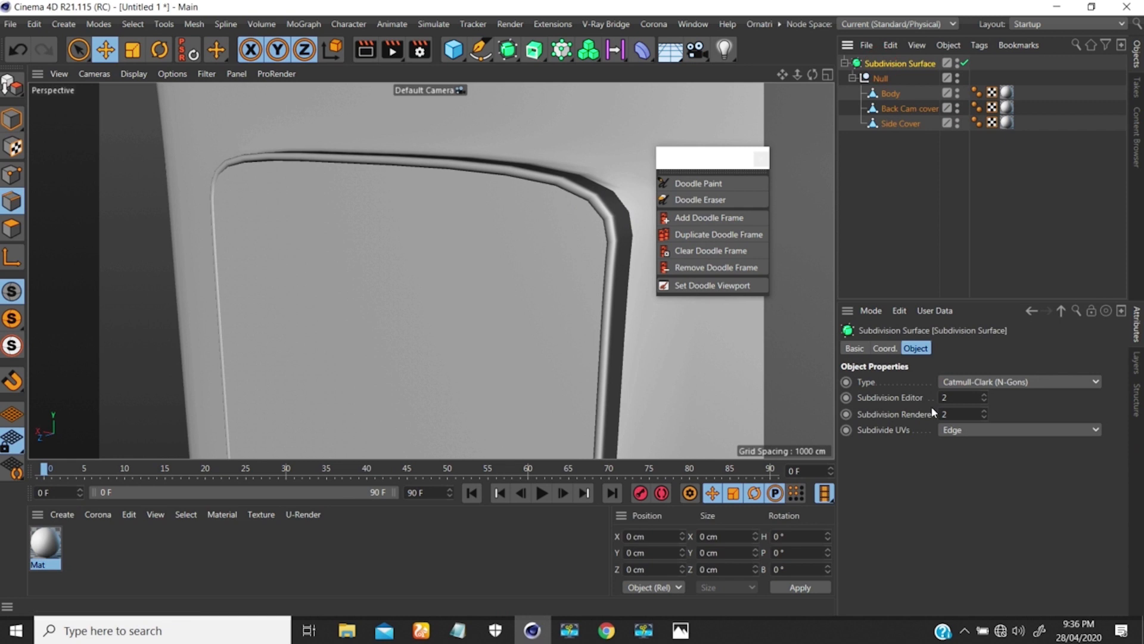
type("3")
key("Tab")
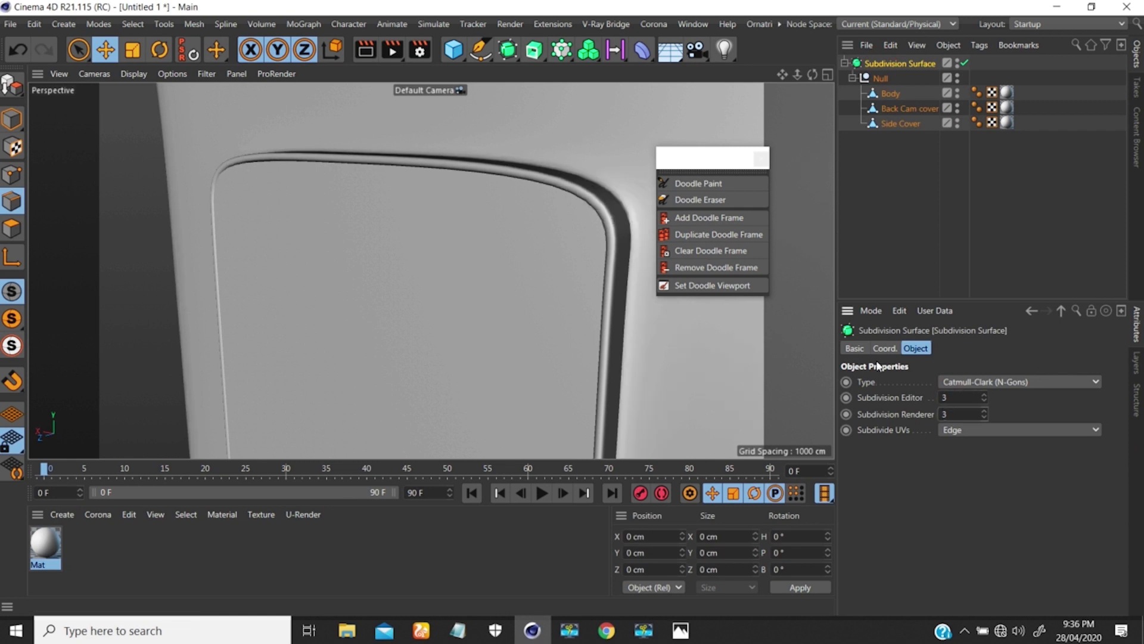
mouse_move(543, 241)
left_mouse_down("alt")
mouse_move(636, 209)
mouse_move(541, 244)
left_mouse_up("alt")
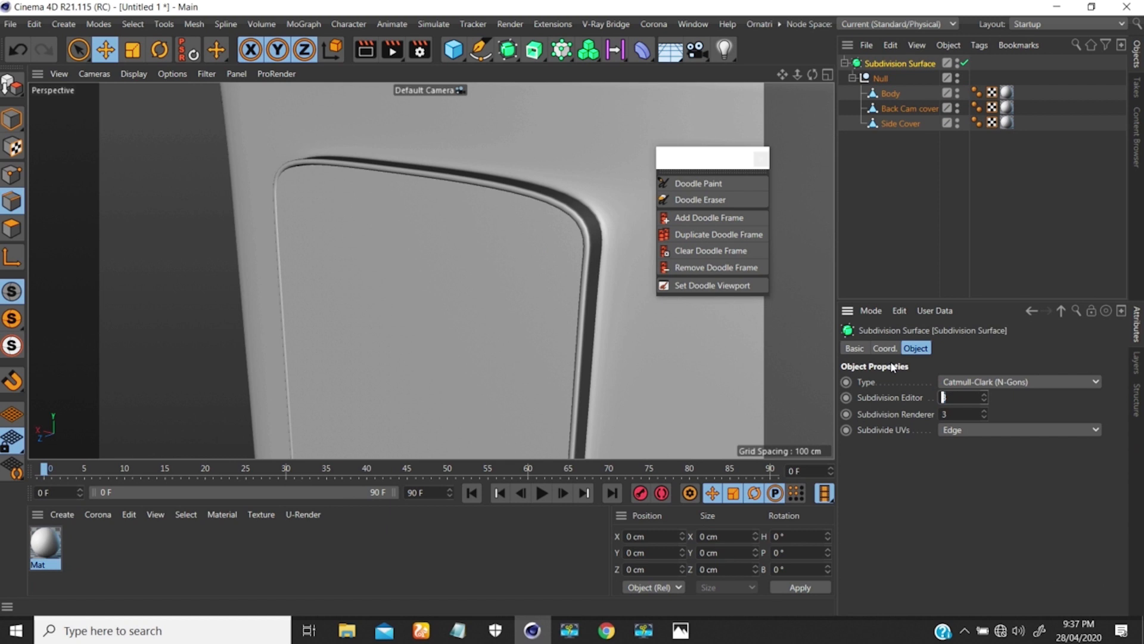
type("2")
key("Tab")
type("2")
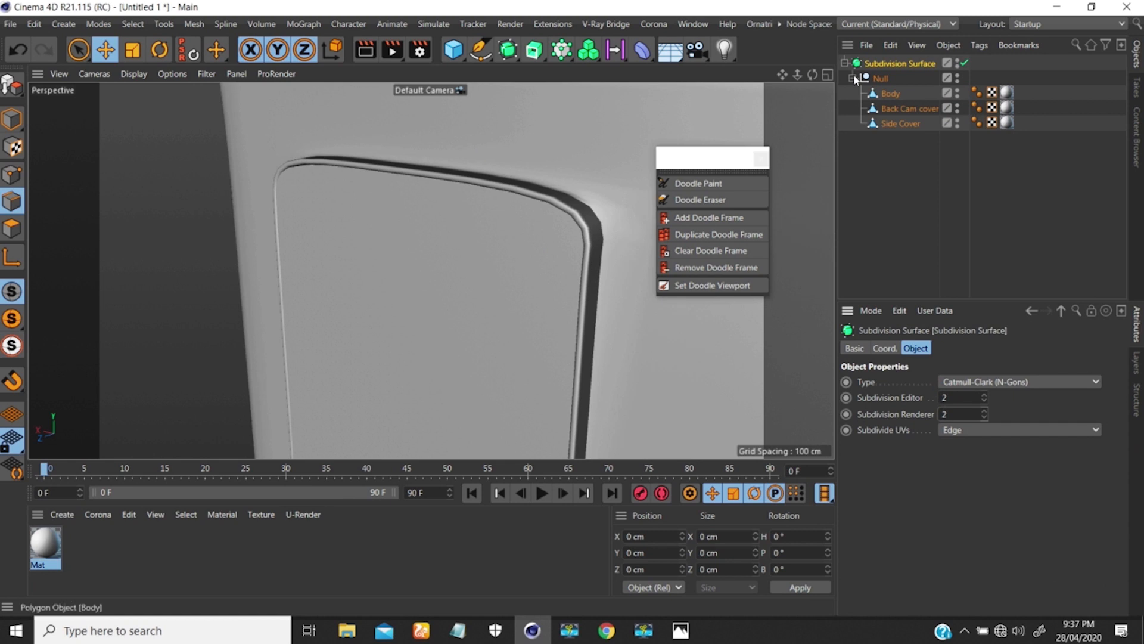
- Isolate the Back Cam cover for editing by hiding Body in the editor and switching off subdivision smoothing
left_click(889, 93)
left_click(894, 108)
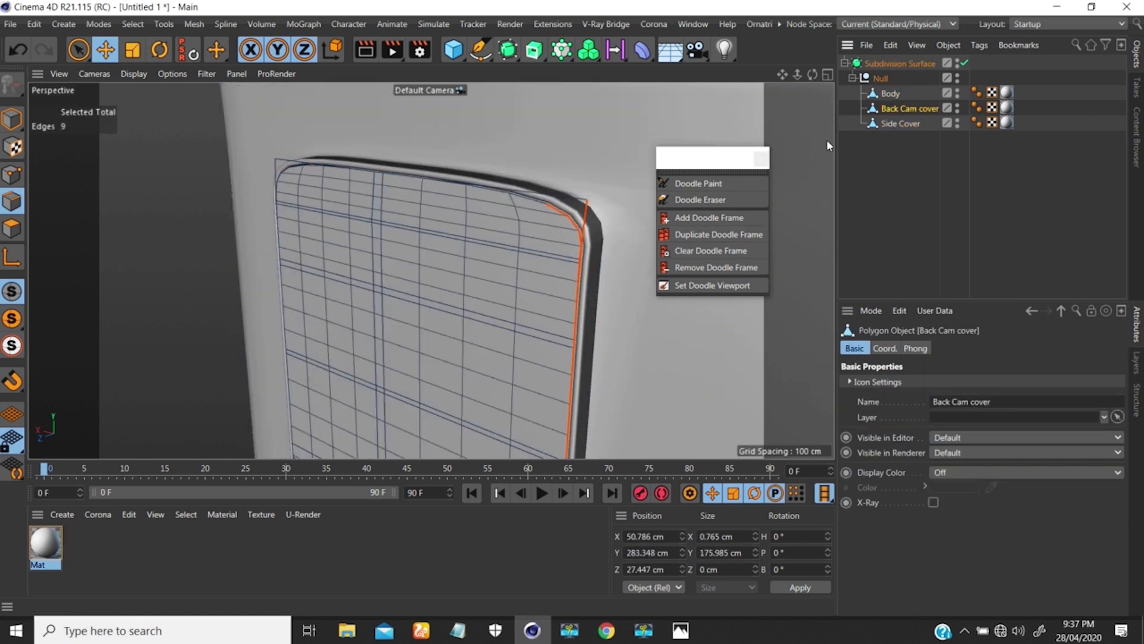
left_click(958, 91)
key("q")
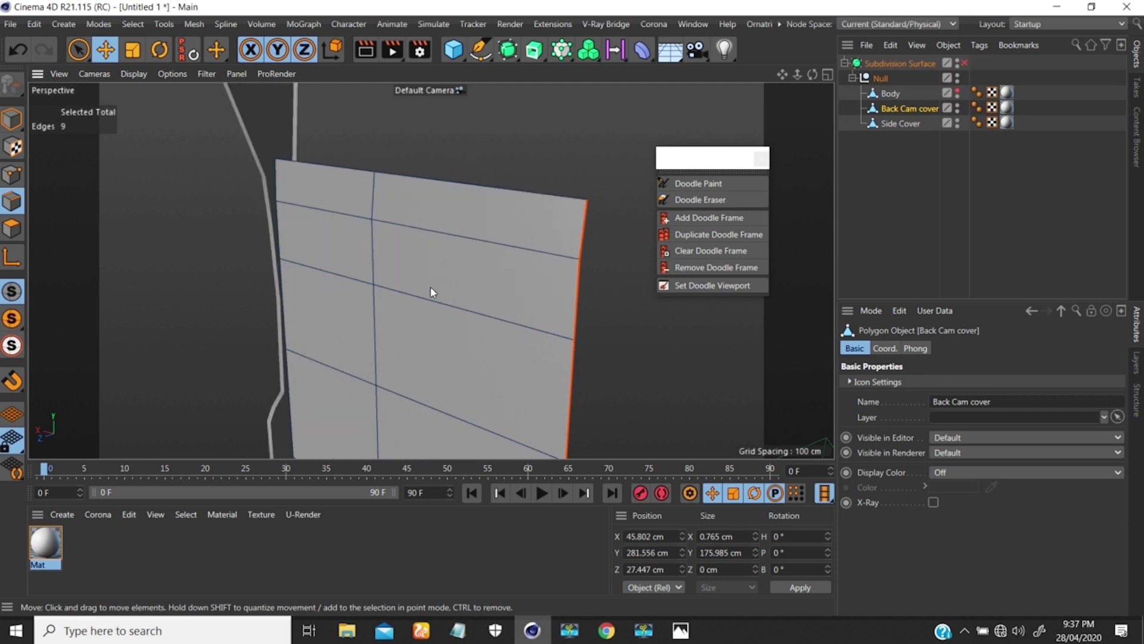
- Select only the outer perimeter edges of the Back Cam cover, removing the interior edges from the selection
key("u")
key("l")
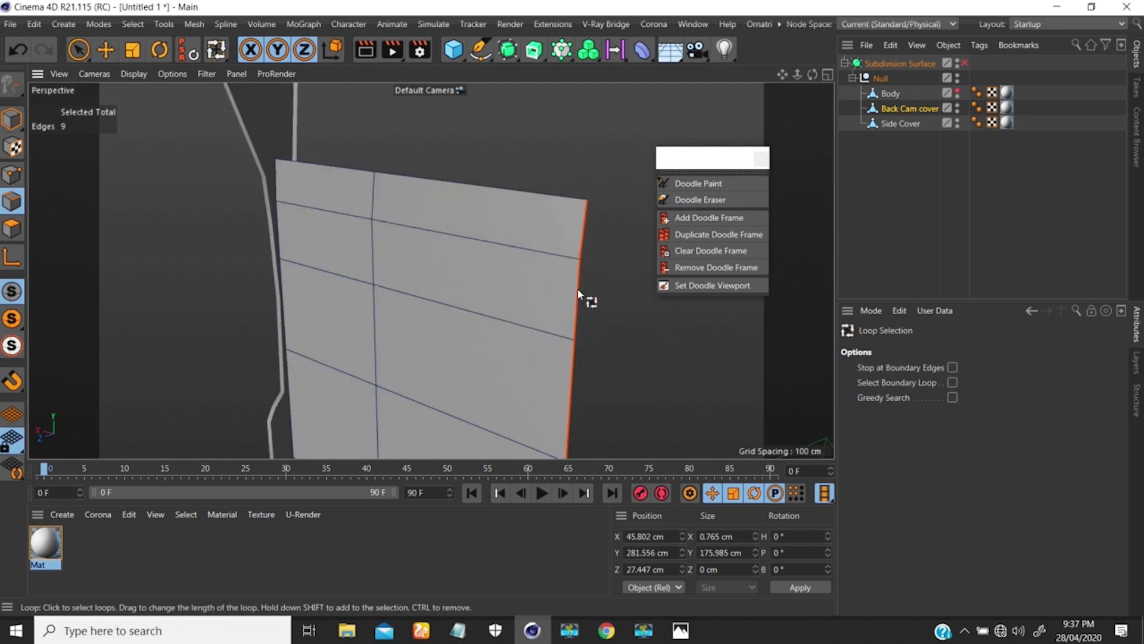
left_click_drag(507, 257, 474, 252, "alt")
left_click(482, 251)
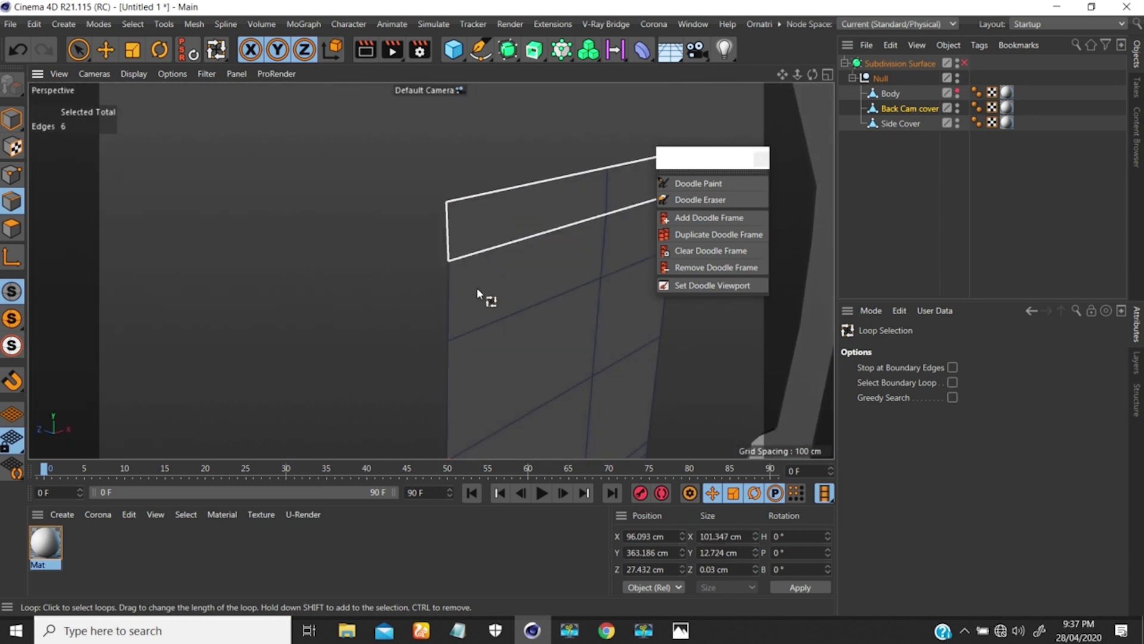
left_click(450, 304, "shift")
left_click_drag(450, 304, 456, 225, "alt")
mouse_move(469, 278)
left_mouse_down("alt")
mouse_move(426, 277)
mouse_move(434, 173)
mouse_move(442, 310)
mouse_move(445, 245)
left_mouse_up("alt")
key("9")
left_click(421, 210, "ctrl")
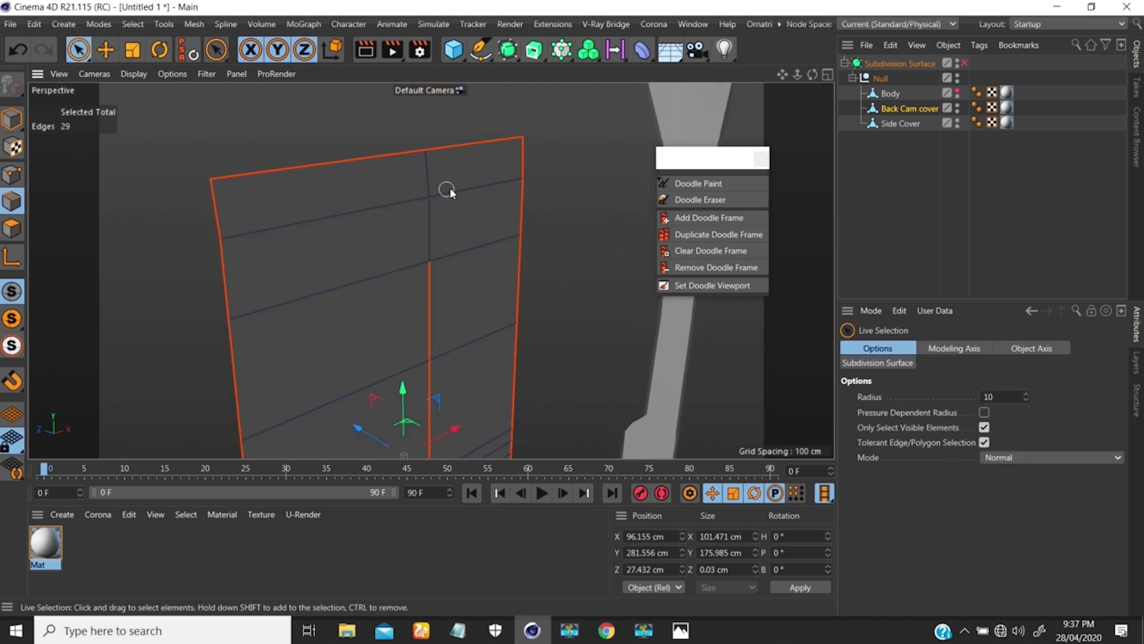
middle_click_drag(434, 87, 411, 11, "alt")
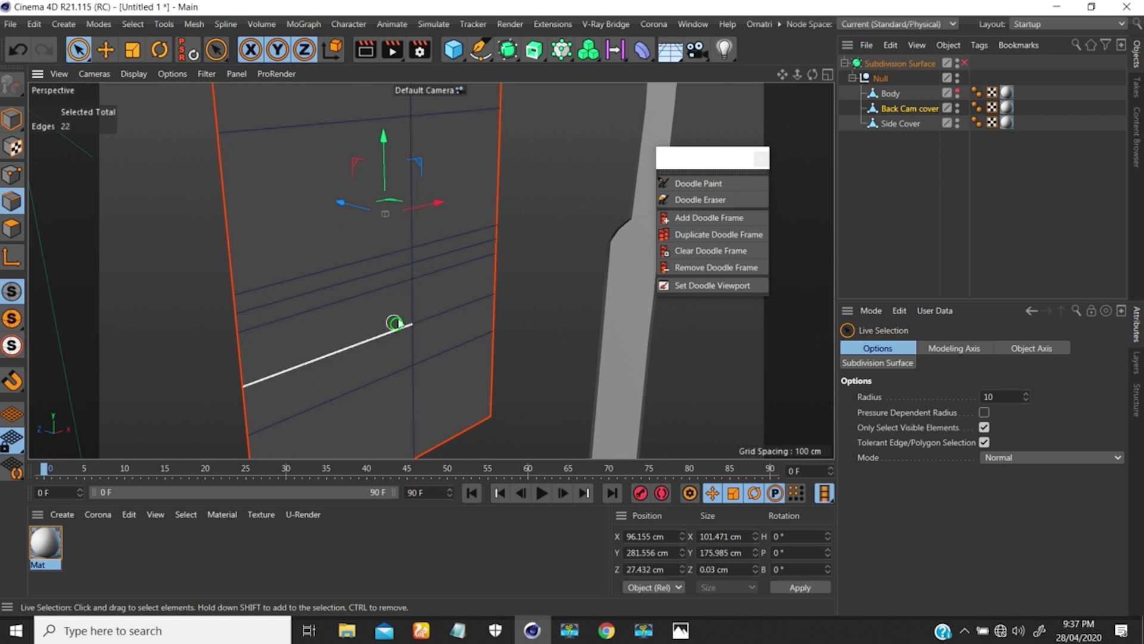
- Extrude the cover's perimeter edges about 3 cm along Z to form its side walls
left_click_drag(396, 324, 621, 271, "alt")
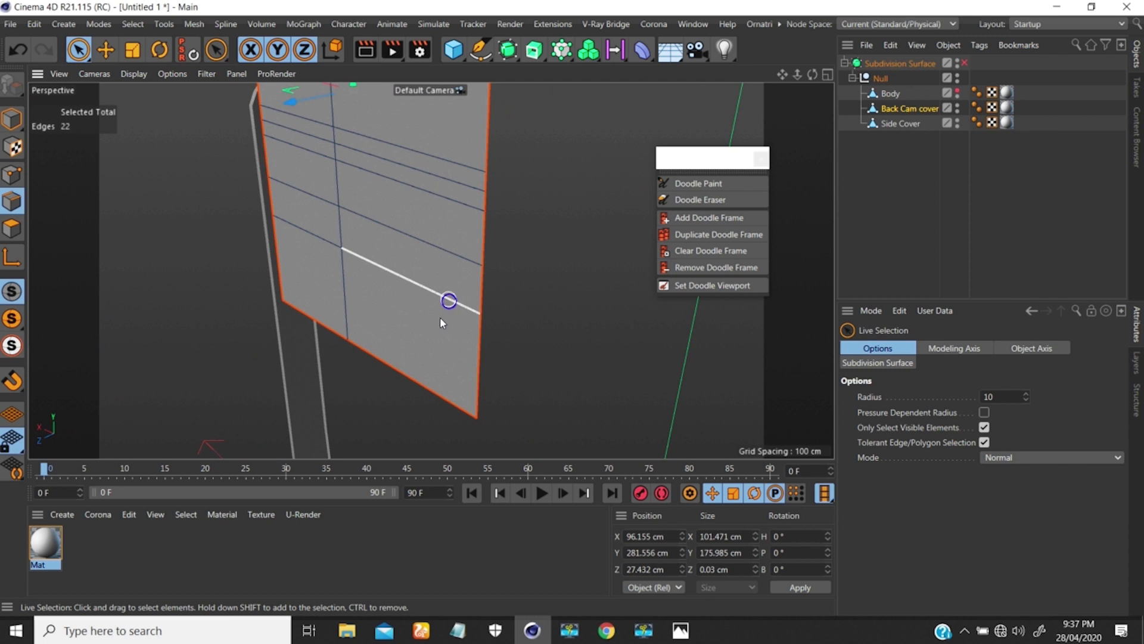
scroll(439, 318, "down", 5)
middle_click_drag(477, 216, 456, 294, "alt")
right_click_drag(419, 239, 455, 193, "alt")
left_click_drag(469, 194, 424, 233, "alt")
left_click_drag(472, 177, 438, 233, "alt")
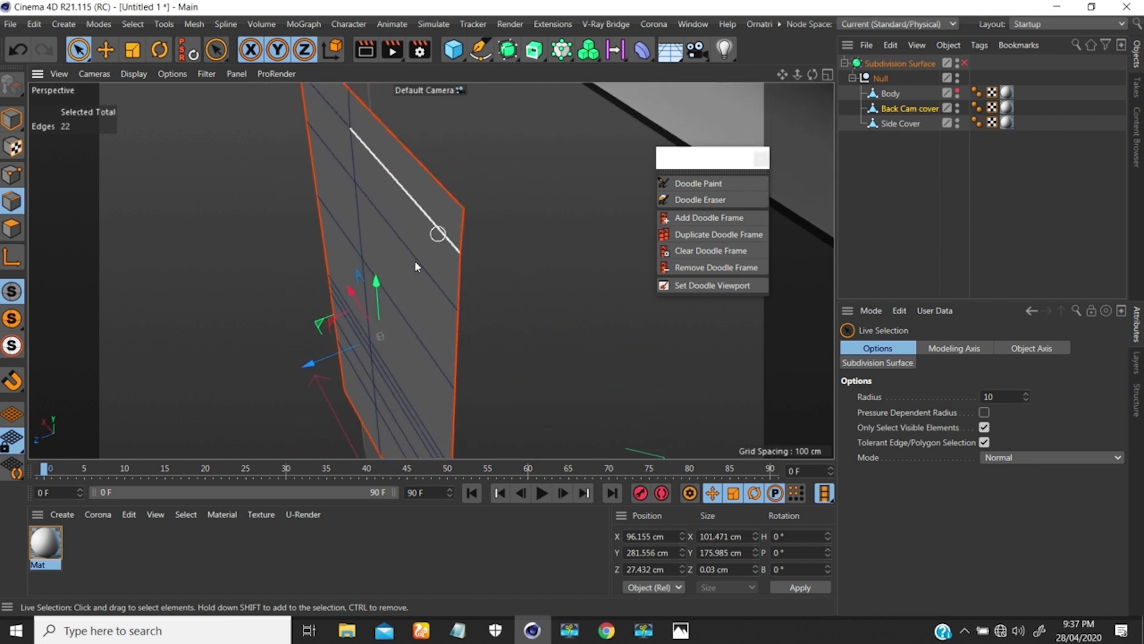
left_click_drag(310, 365, 321, 361)
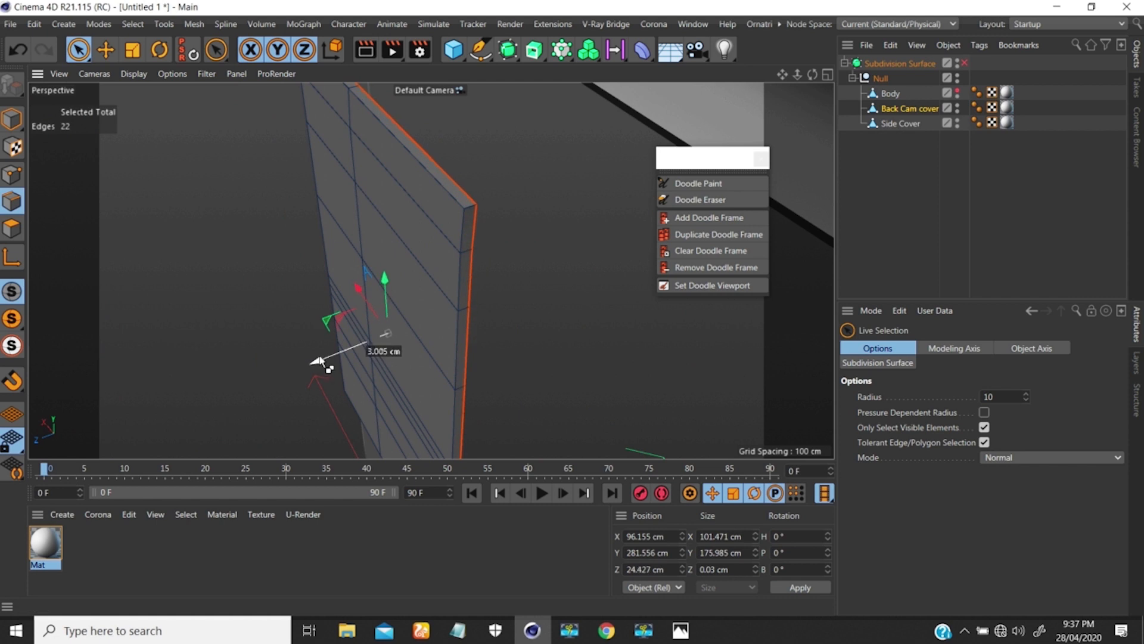
key("q")
key("q")
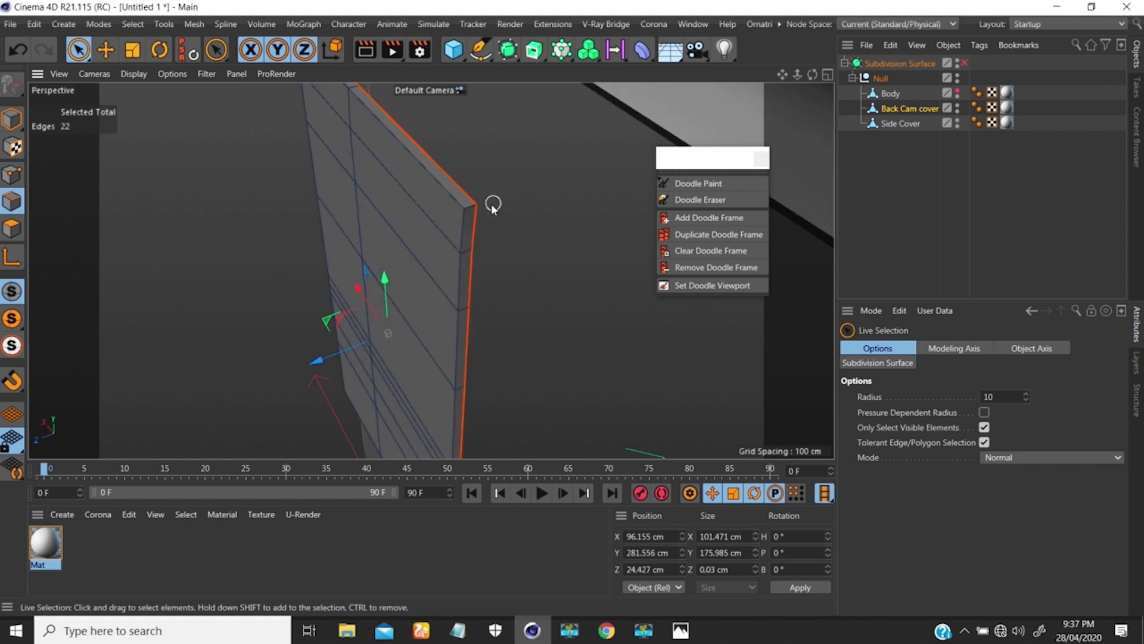
- Add a centred loop cut at 50% around the side walls of the Back Cam cover
scroll(492, 204, "up", 5)
key("k")
key("l")
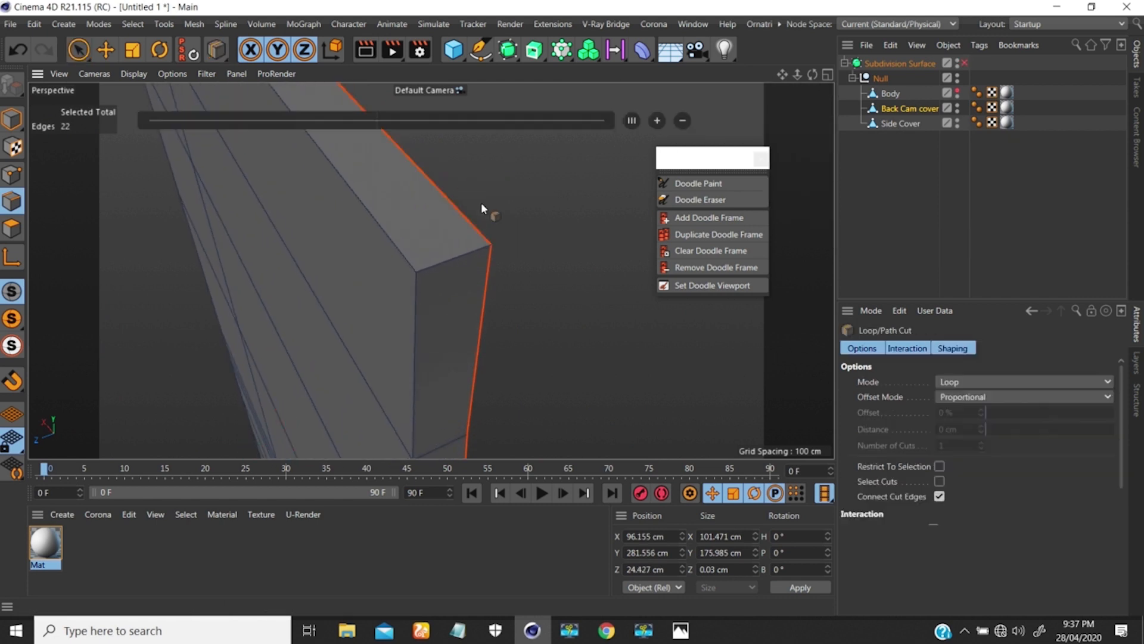
left_click(630, 120)
mouse_move(395, 273)
left_mouse_down("alt")
mouse_move(425, 258)
mouse_move(403, 270)
left_mouse_up("alt")
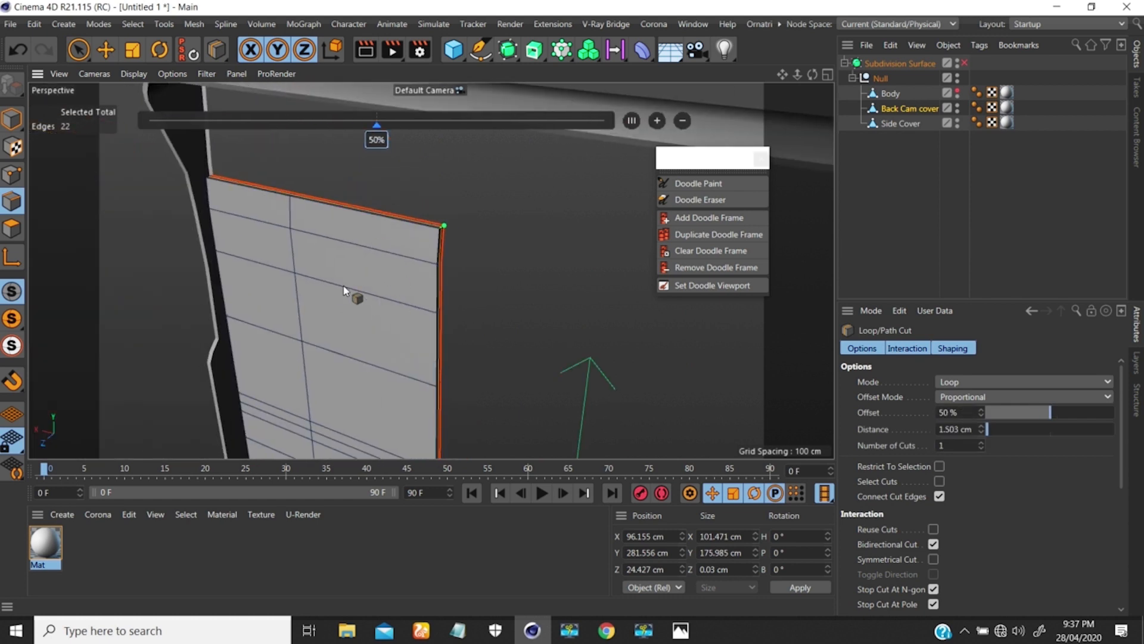
- Inner-extrude the cover's selected face polygons by about 0.93 cm and turn subdivision smoothing on
left_click(13, 230)
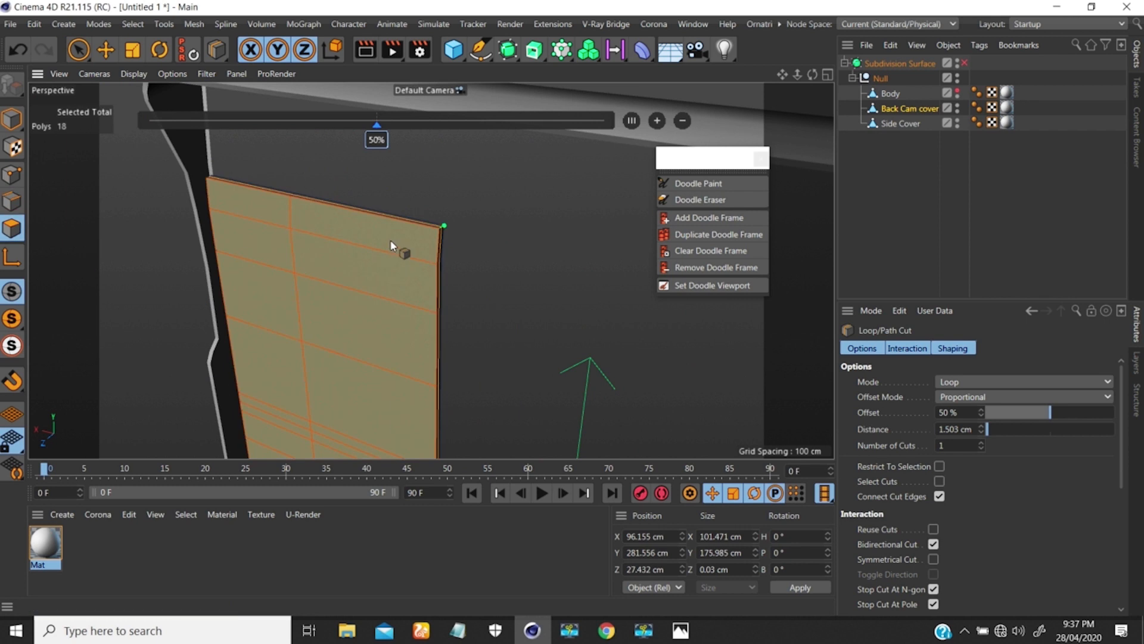
right_click_drag(411, 224, 468, 273, "alt")
mouse_move(469, 277)
left_mouse_down("alt")
mouse_move(305, 277)
mouse_move(455, 261)
left_mouse_up("alt")
right_click_drag(457, 283, 416, 329, "alt")
key("space")
right_click_drag(460, 273, 522, 228, "alt")
key("i")
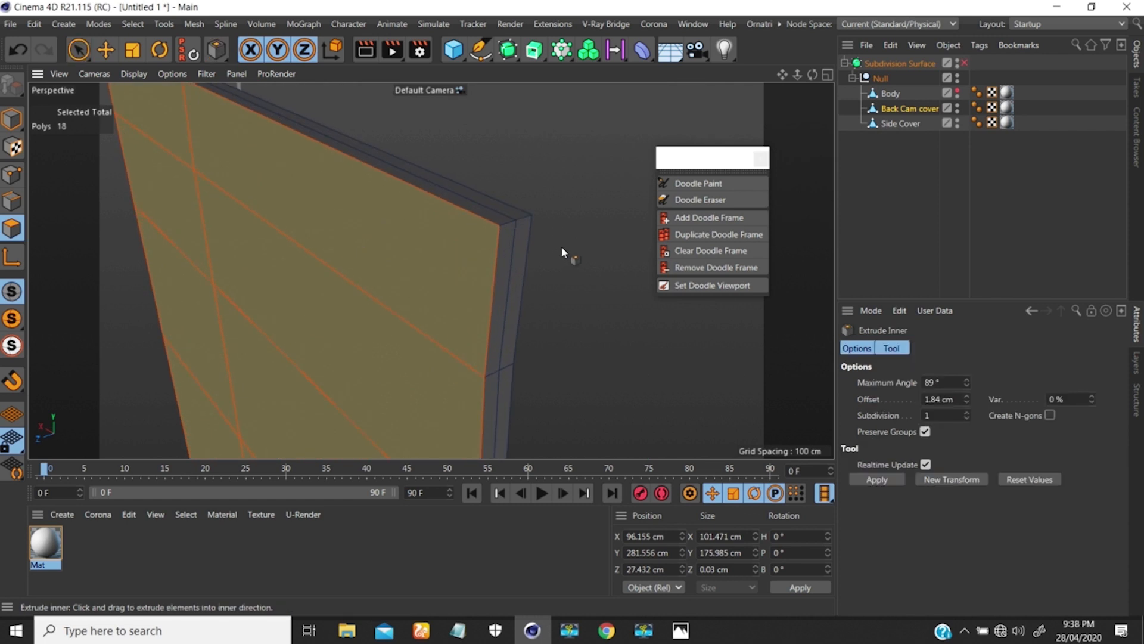
left_click_drag(556, 251, 491, 299)
key("q")
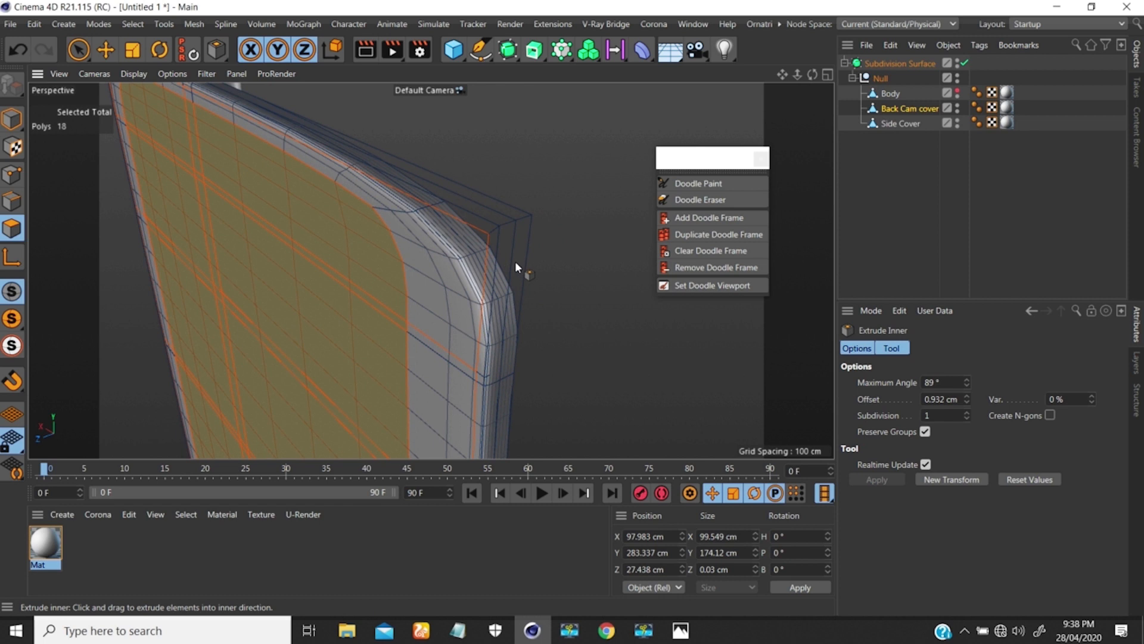
- Show Body in the editor again and inspect the smoothed Back Cam cover in its opening
right_click_drag(514, 248, 412, 352, "alt")
left_click(899, 200)
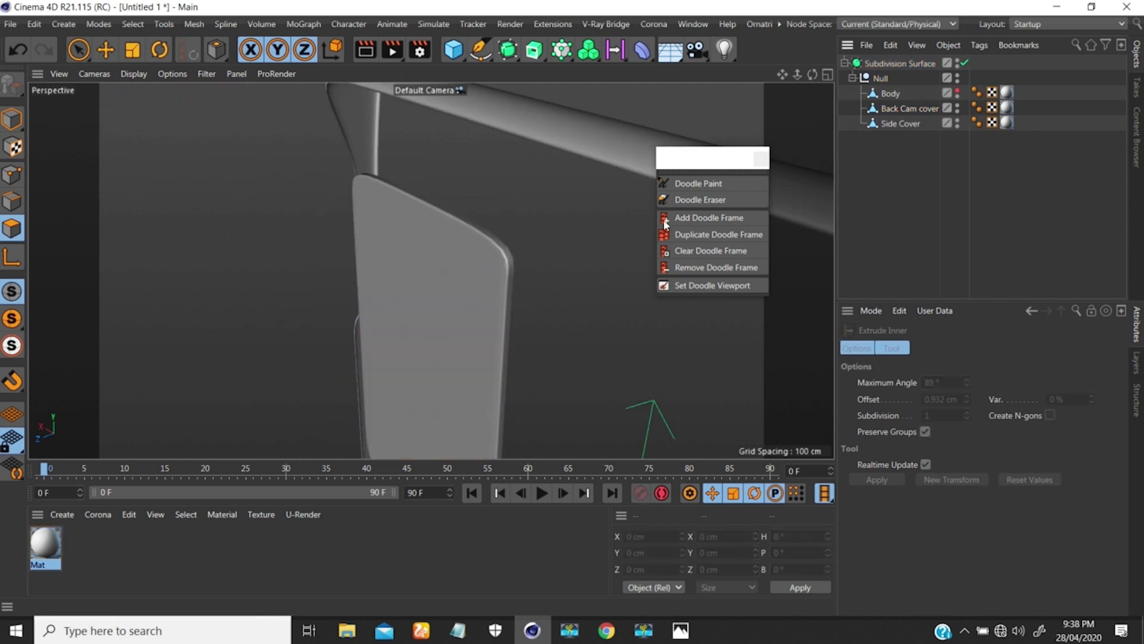
right_click_drag(516, 249, 455, 320, "alt")
left_click_drag(454, 320, 560, 279, "alt")
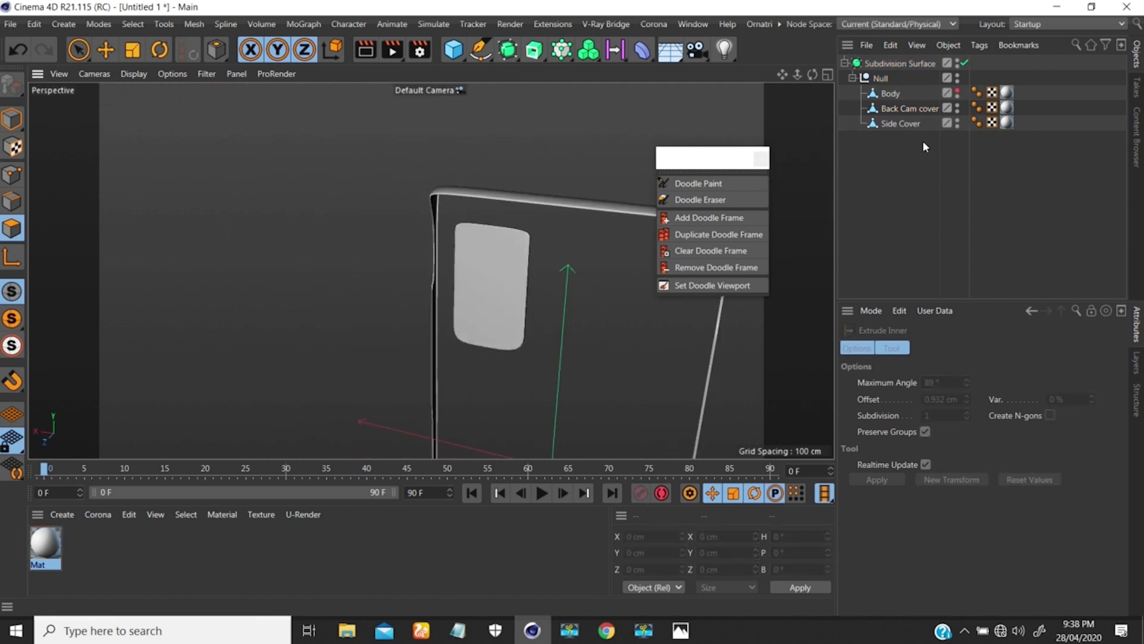
left_click(956, 91)
right_click_drag(513, 240, 563, 208, "alt")
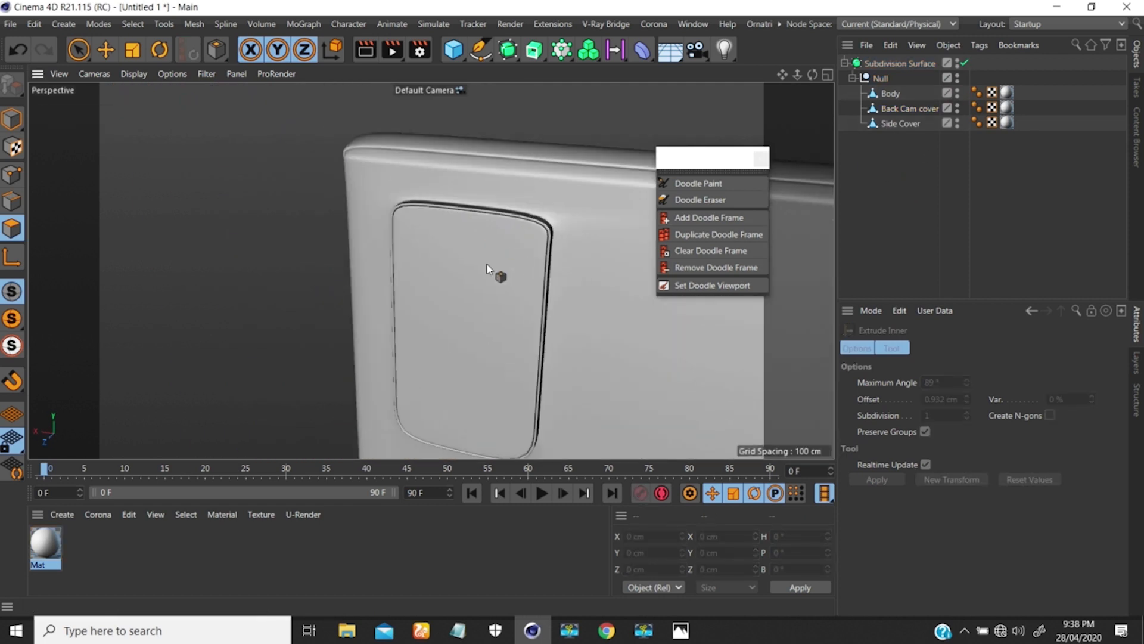
left_click_drag(490, 260, 515, 226, "alt")
right_click_drag(515, 226, 482, 281, "alt")
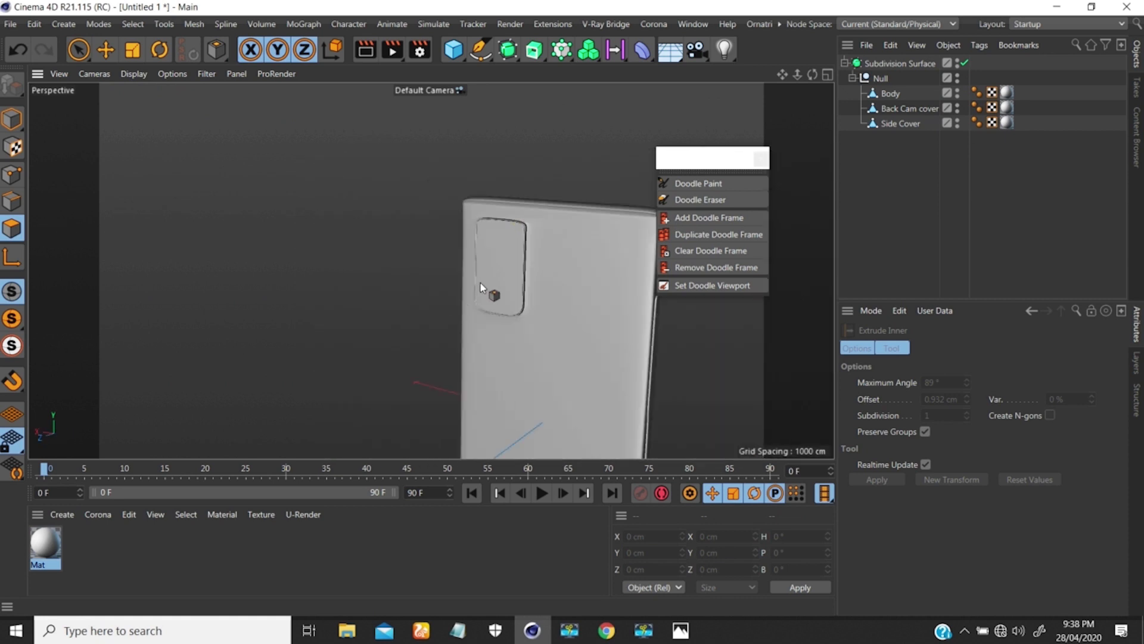
- Inspect the smoothed camera cover on the phone's back and compare it with the Samsung Galaxy s20 01.png photo in Photos
left_click_drag(483, 281, 753, 263, "alt")
left_click_drag(430, 270, 463, 260, "alt")
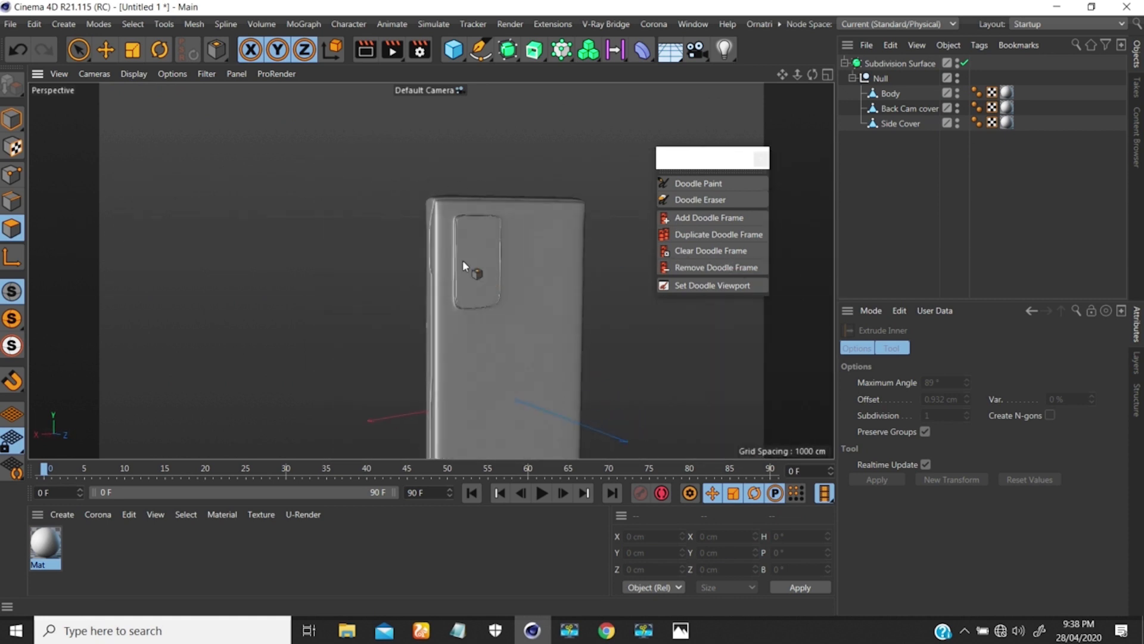
right_click_drag(462, 260, 484, 309, "alt")
left_click_drag(484, 309, 383, 205, "alt")
mouse_move(383, 205)
right_mouse_down("alt")
mouse_move(485, 143)
mouse_move(483, 125)
mouse_move(381, 205)
right_mouse_up("alt")
left_click(681, 630)
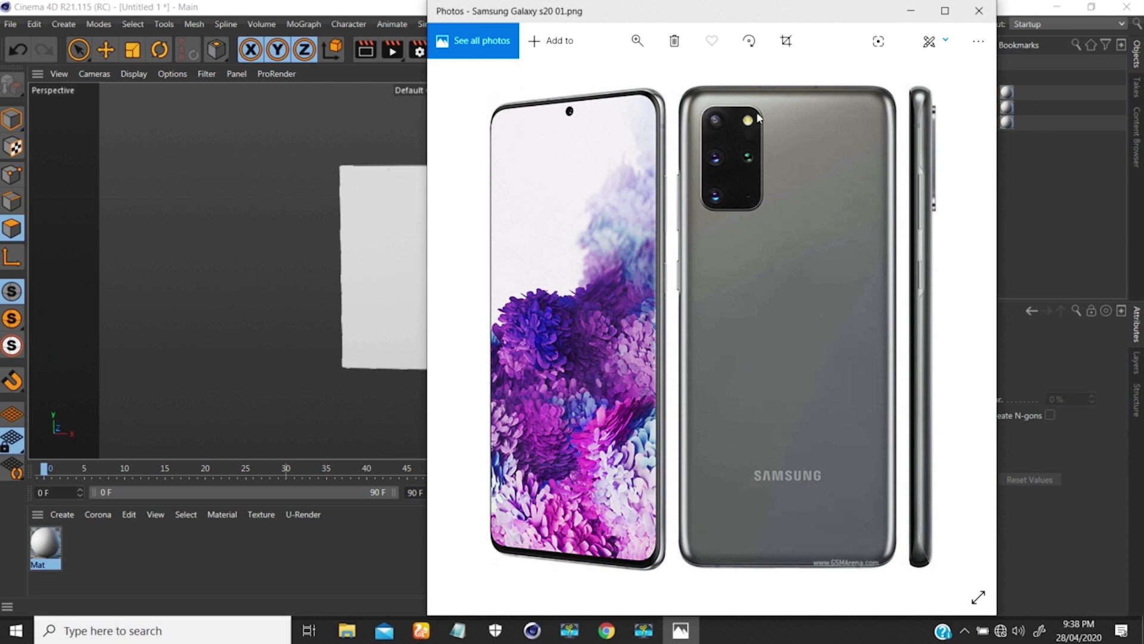
left_click(910, 10)
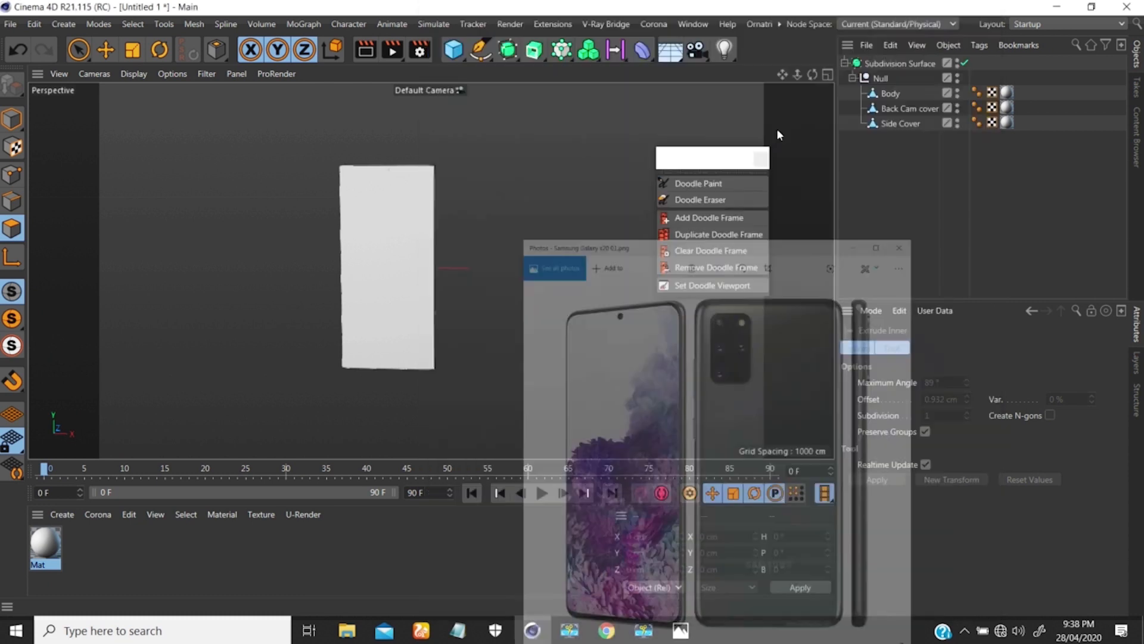
left_click_drag(404, 230, 440, 205, "alt")
scroll(487, 112, "up", 3)
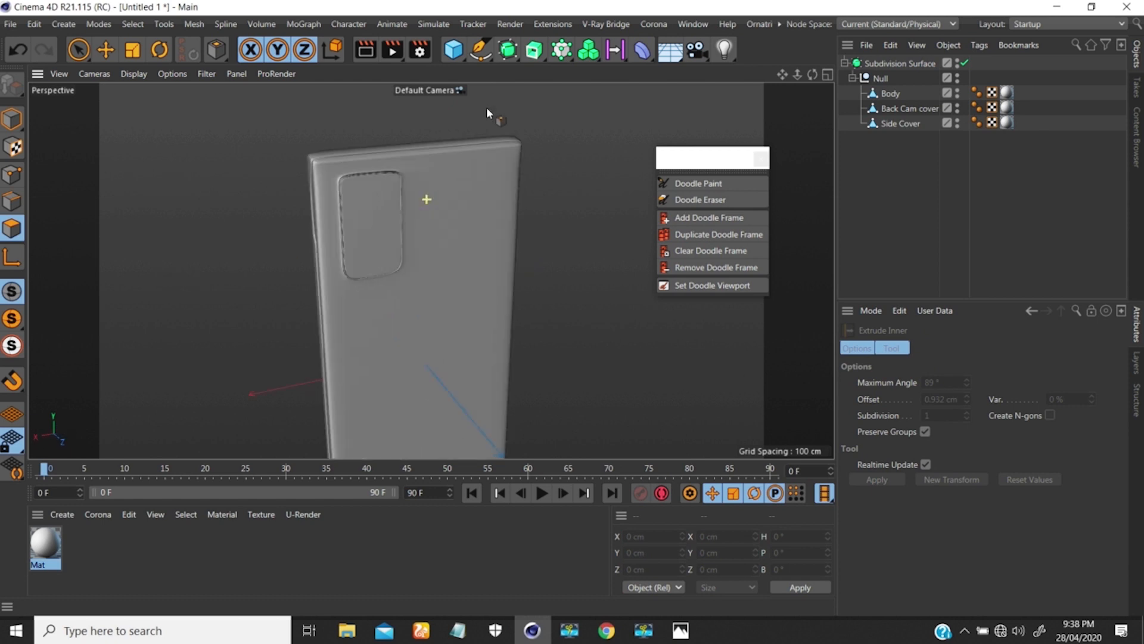
scroll(486, 108, "up", 4)
middle_click_drag(336, 202, 390, 184, "alt")
scroll(372, 182, "up", 2)
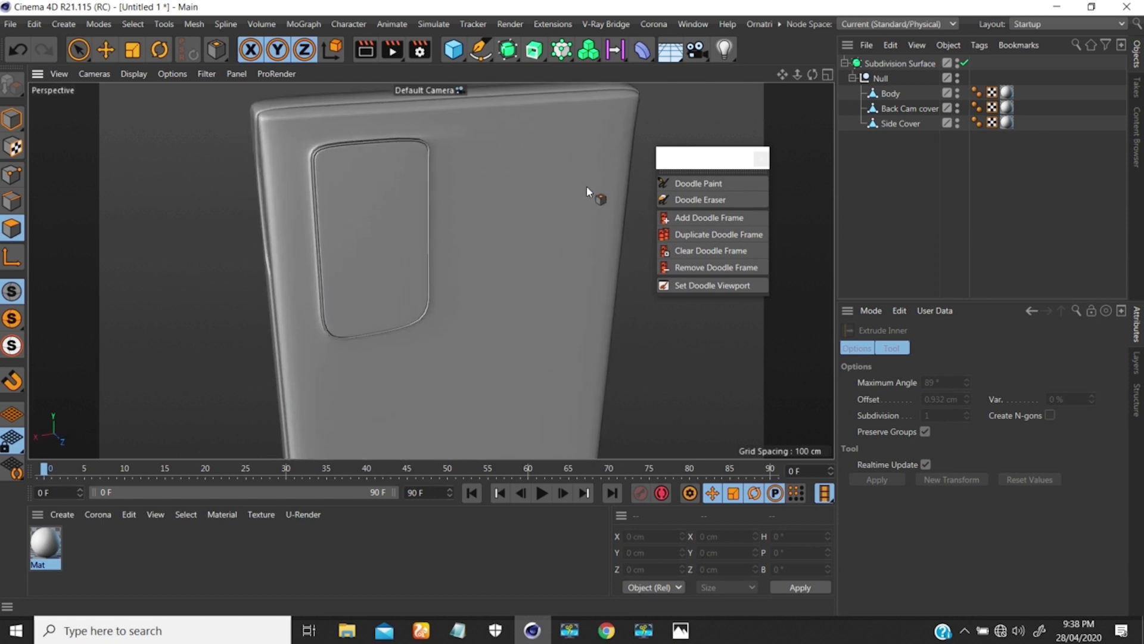
- Rename the Back Cam cover object as Back Glass Cam cover
left_click(907, 109)
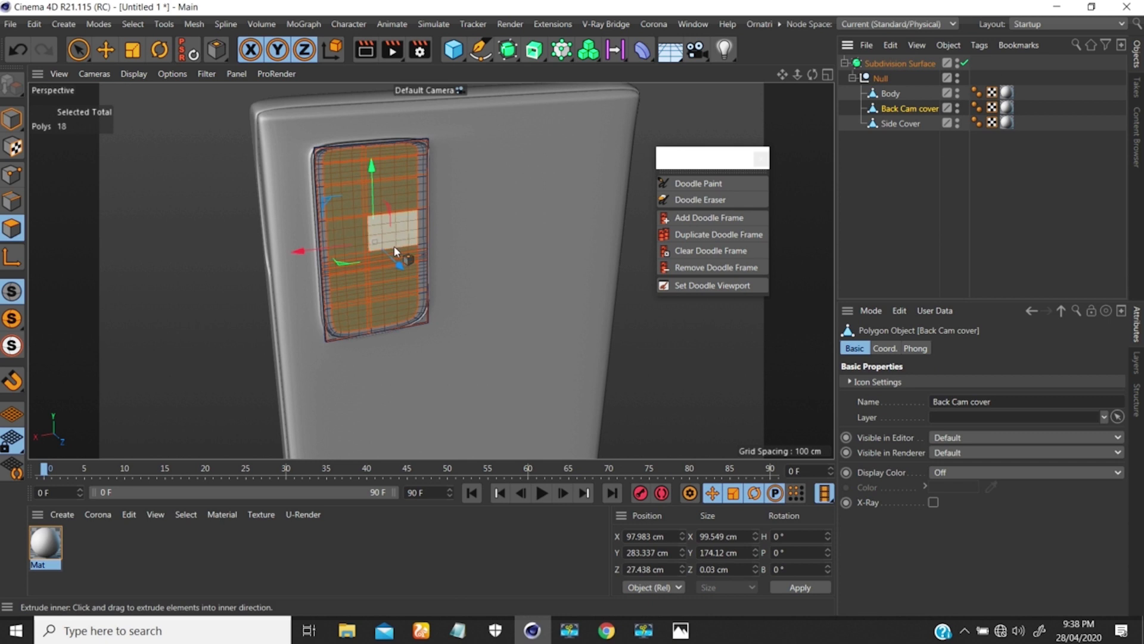
double_click(894, 109)
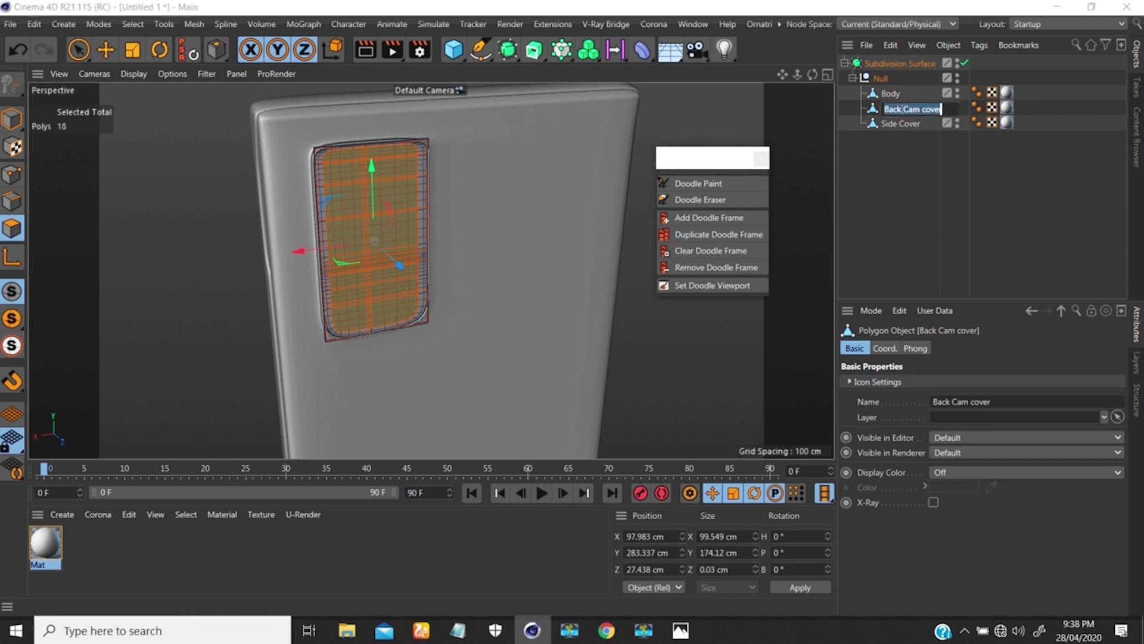
left_click(903, 109)
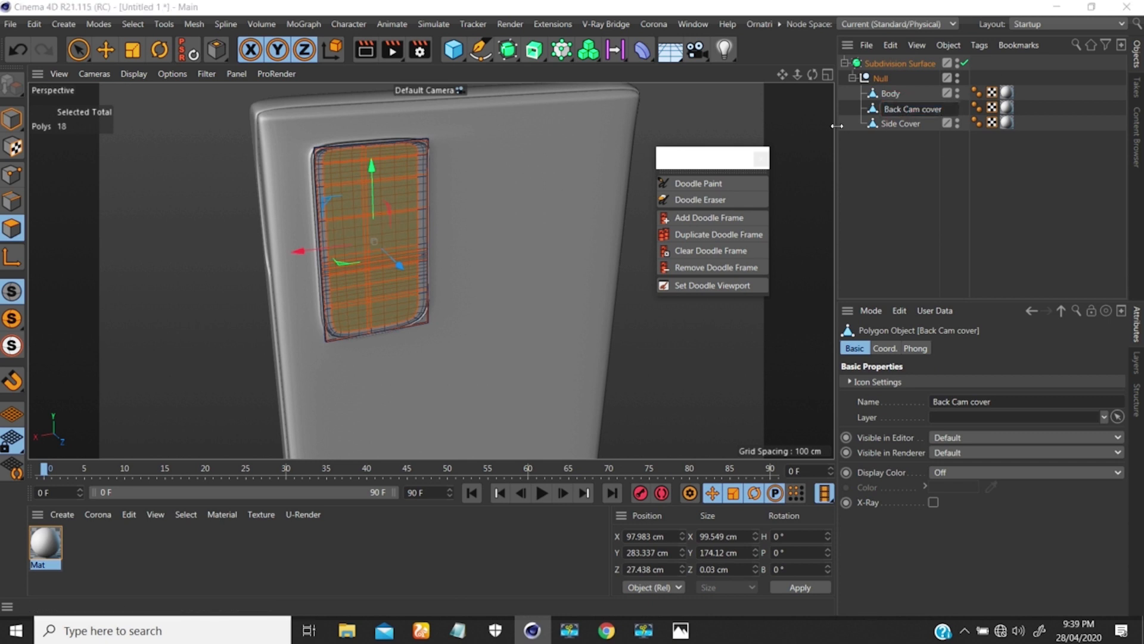
type("Glass")
key("Return")
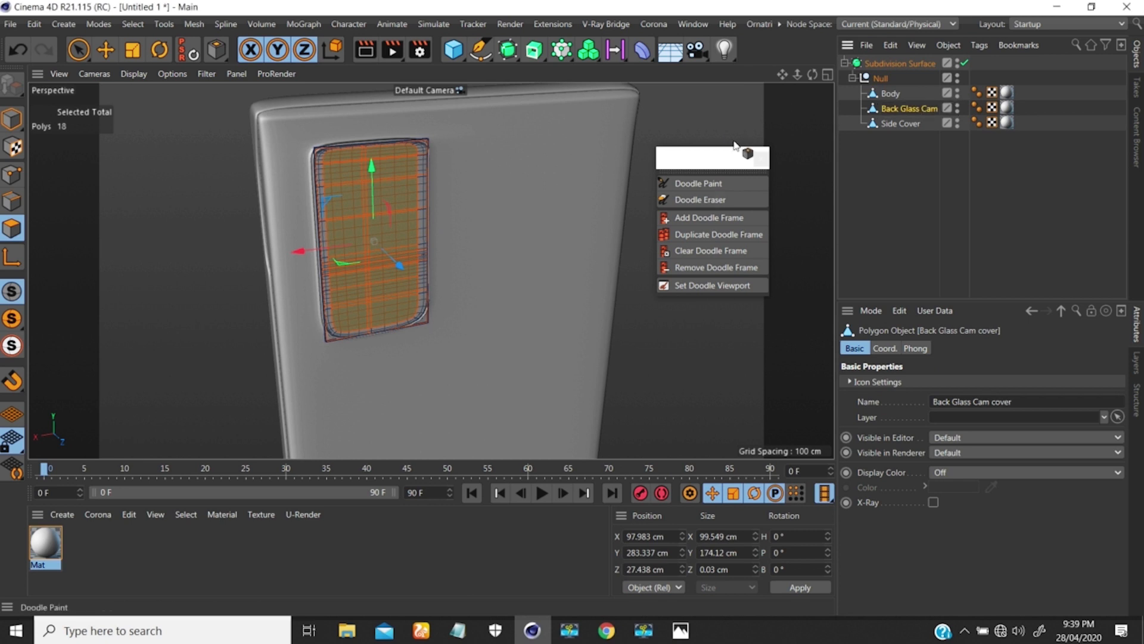
- Duplicate Back Glass Cam cover directly below itself and rename the copy as Back Cam cover
left_click_drag(901, 113, 916, 124, "ctrl")
double_click(910, 123)
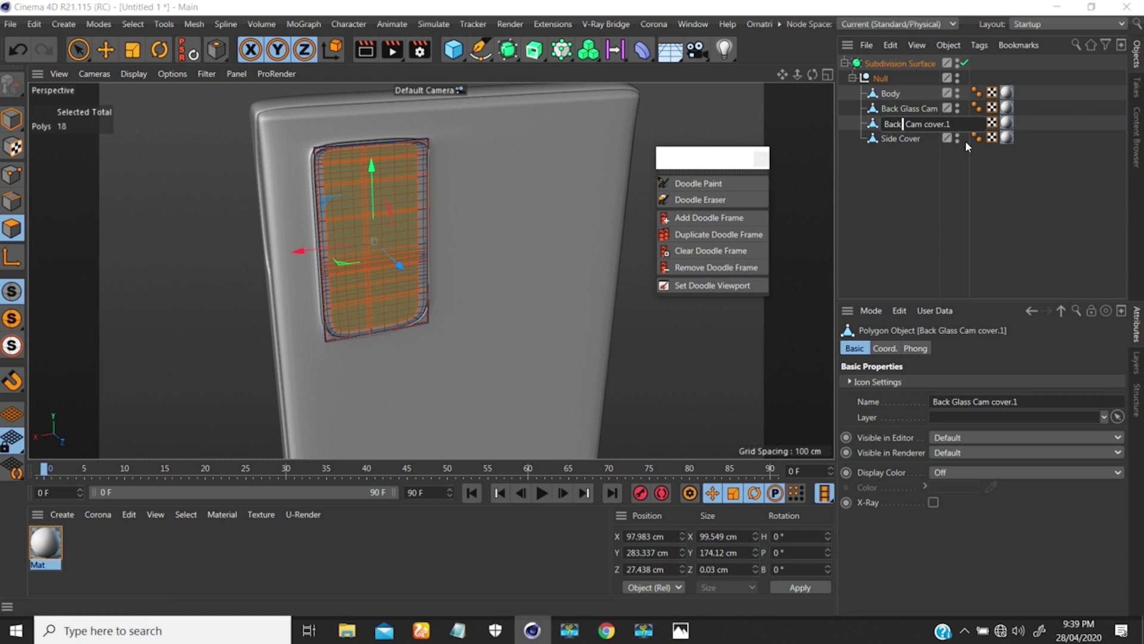
key("Escape")
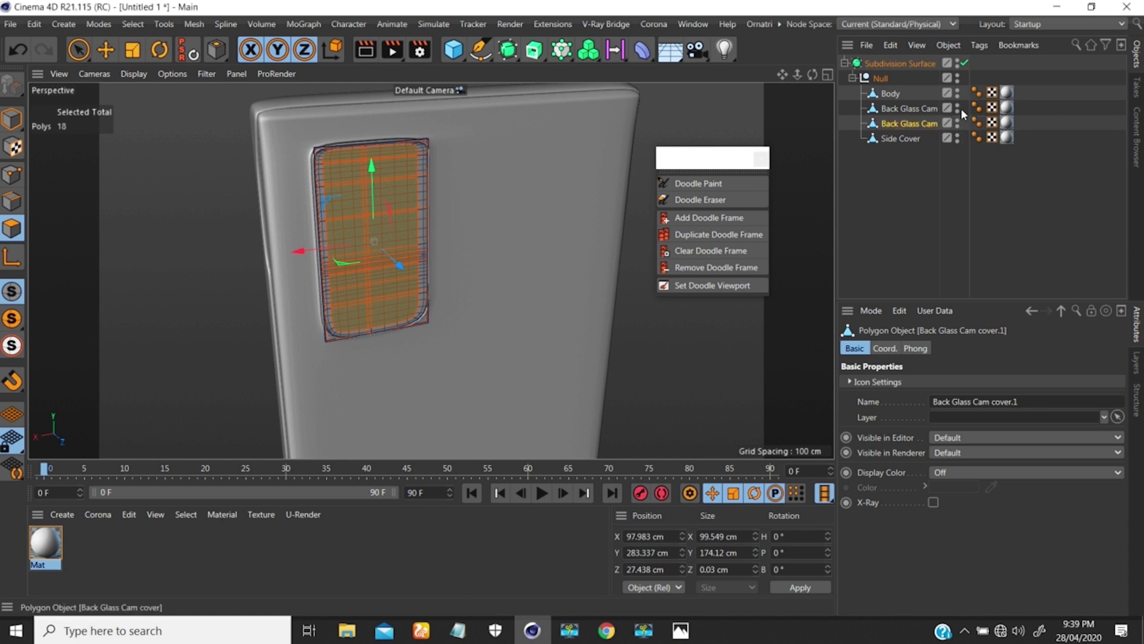
- Select all polygons of the duplicated Back Cam cover and move them about 0.06 cm along Z towards the body in the Right view
scroll(373, 180, "up", 3)
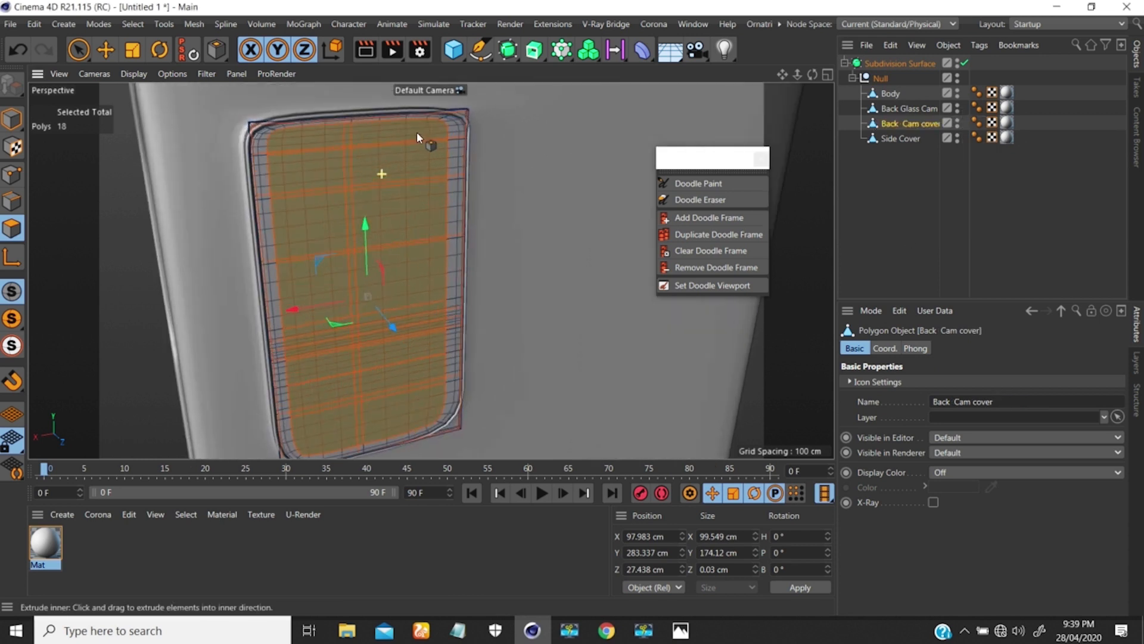
left_click_drag(417, 131, 338, 173, "alt")
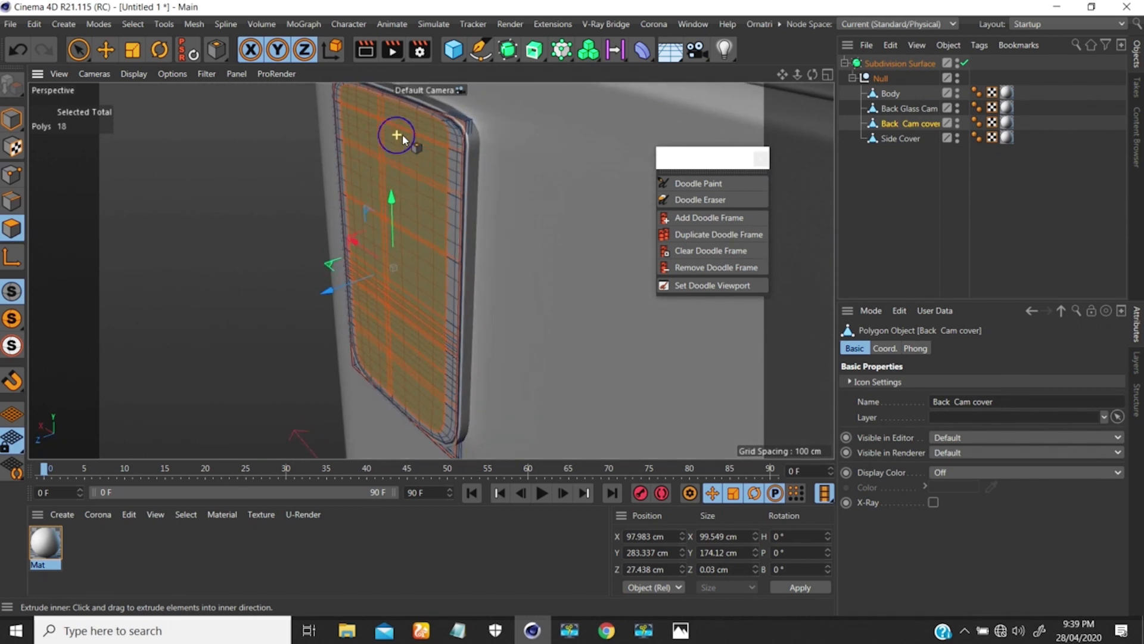
scroll(402, 140, "down", 1)
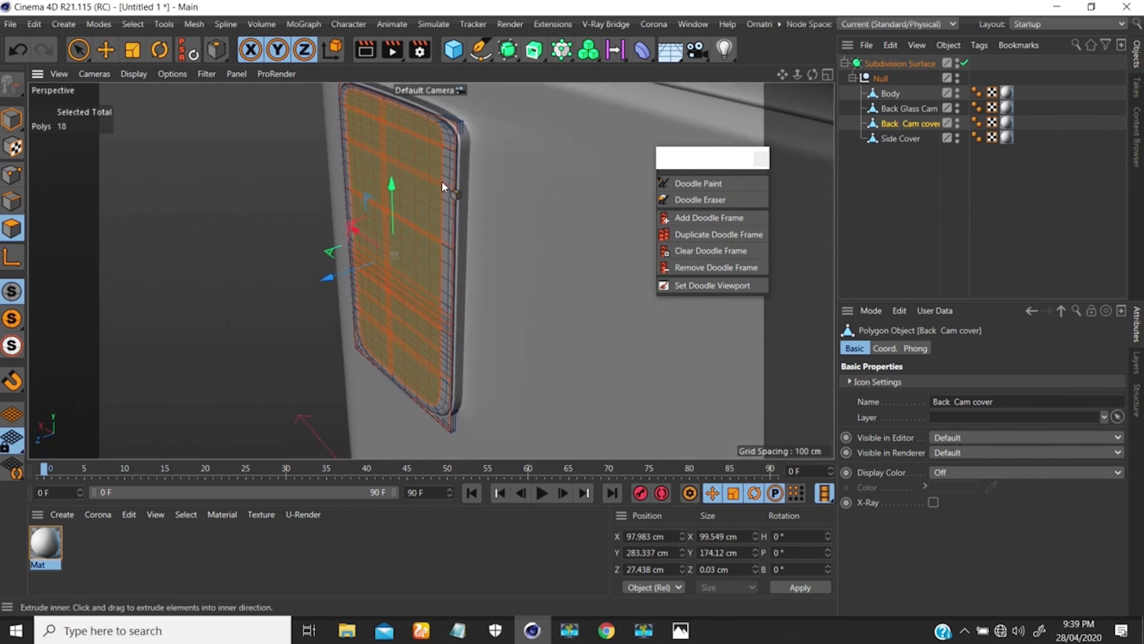
key("ctrl+a")
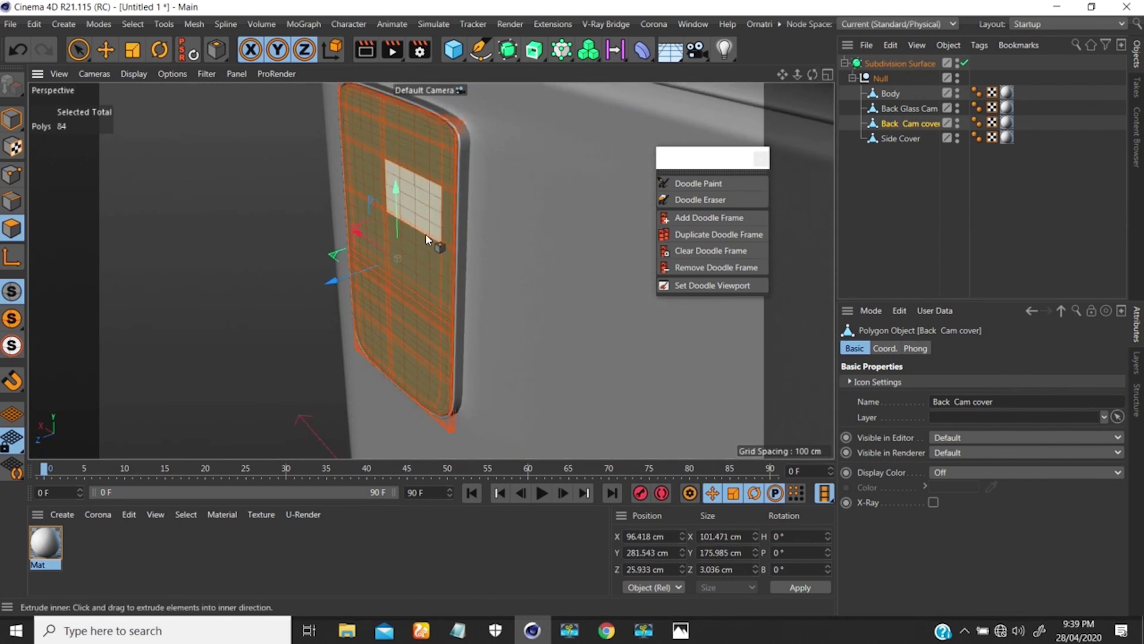
mouse_move(435, 230)
left_mouse_down("alt")
mouse_move(388, 235)
mouse_move(396, 223)
left_mouse_up("alt")
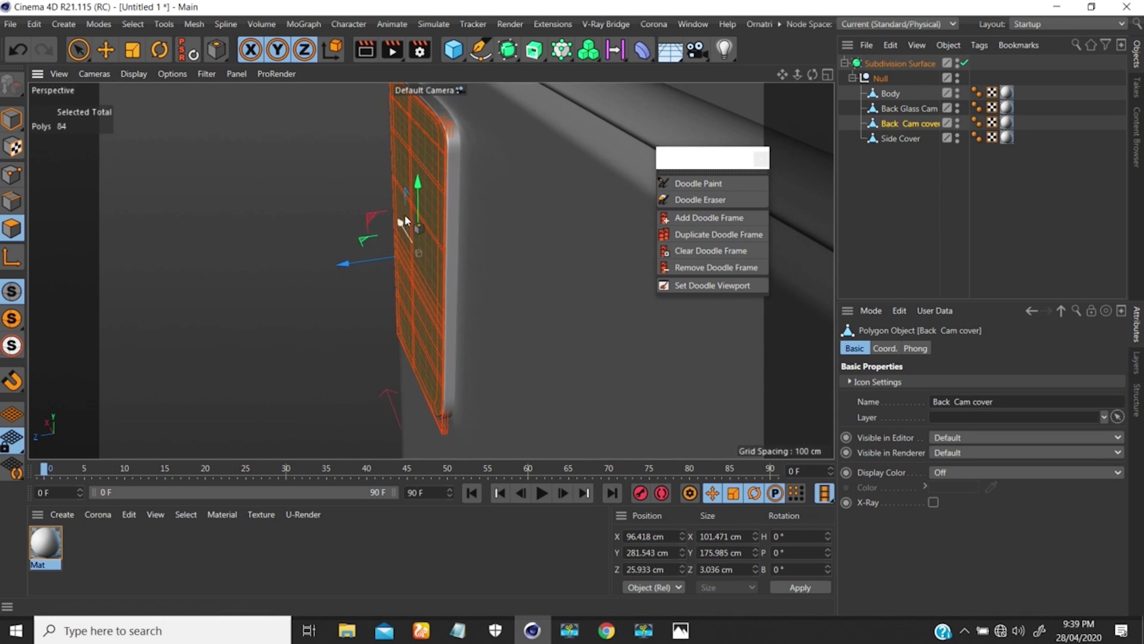
key("i")
key("F3")
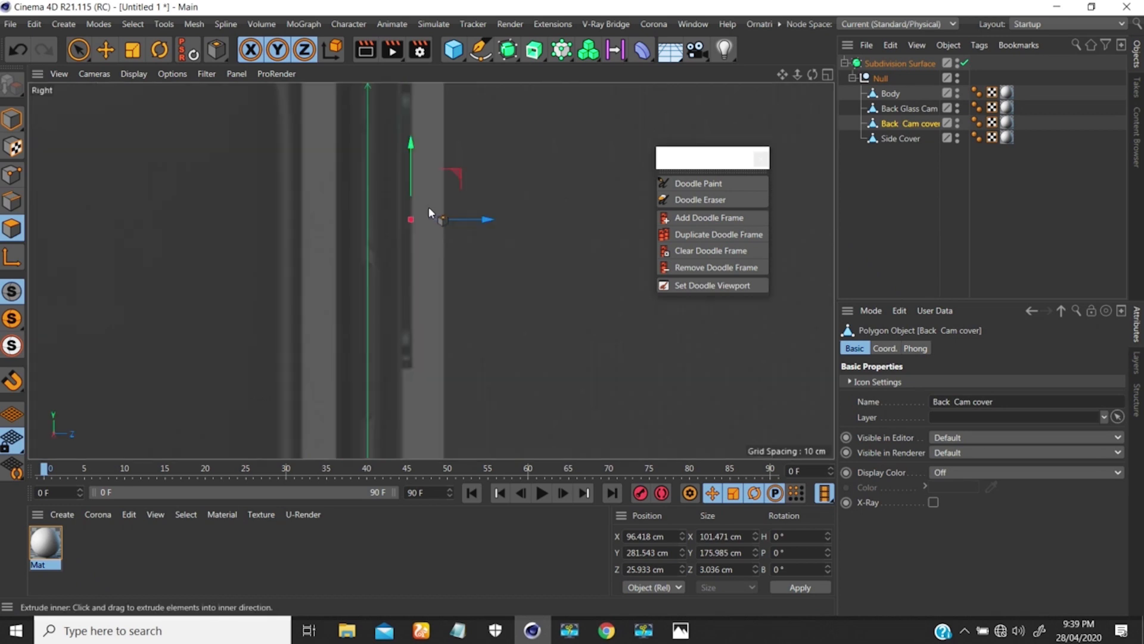
scroll(416, 188, "up", 5)
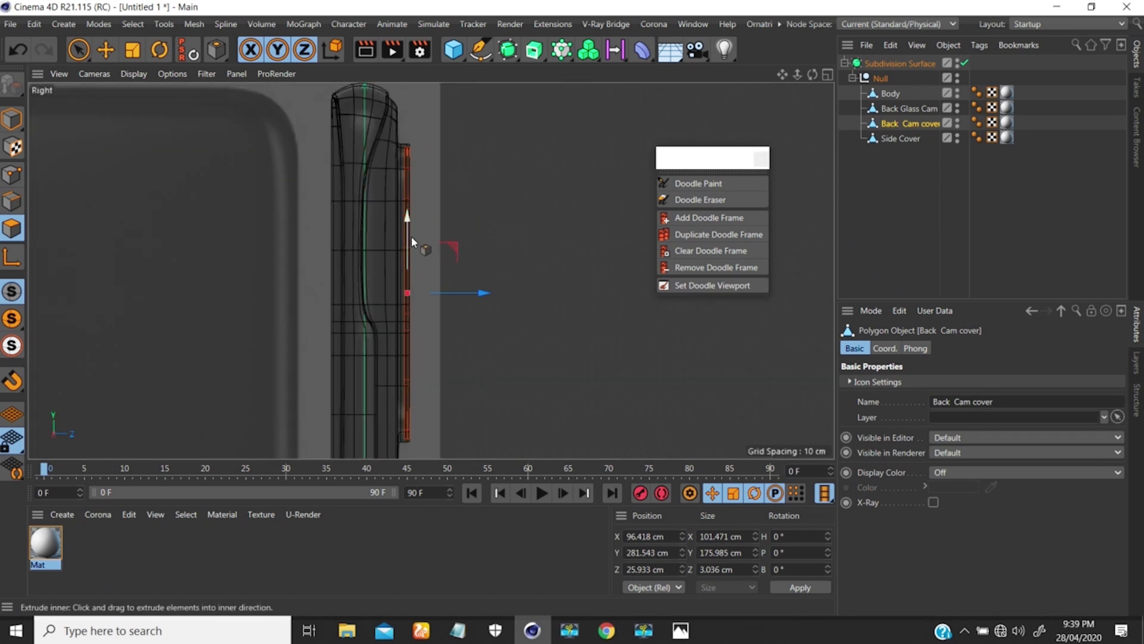
scroll(417, 274, "up", 8)
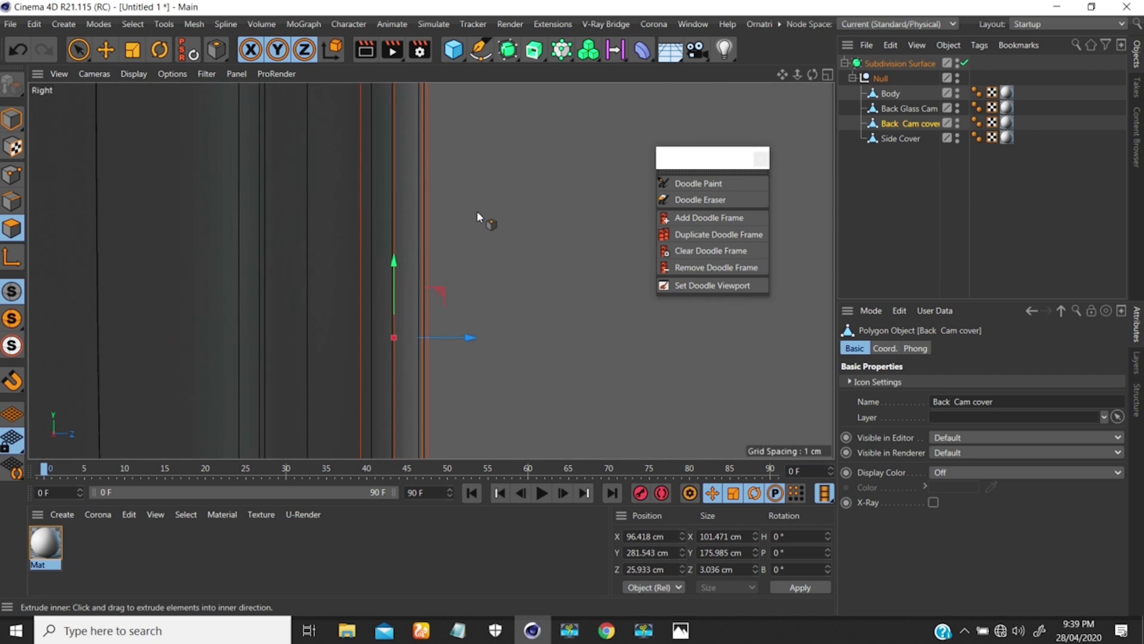
left_click(276, 50)
left_click(252, 50)
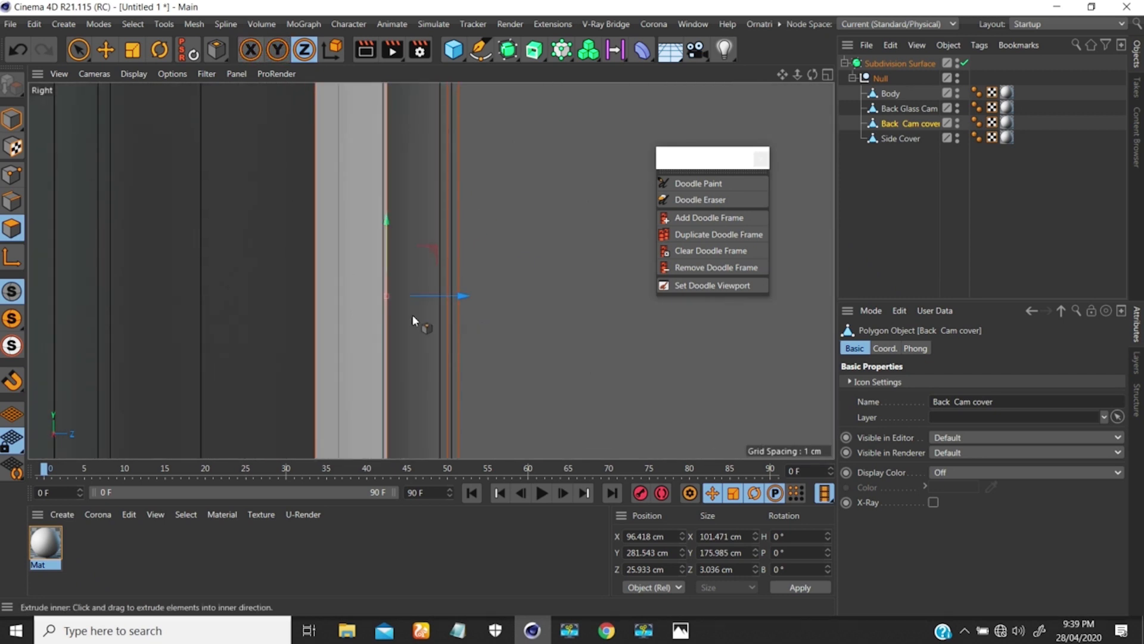
left_click(106, 50)
scroll(453, 253, "up", 5)
middle_click_drag(481, 261, 398, 273, "alt")
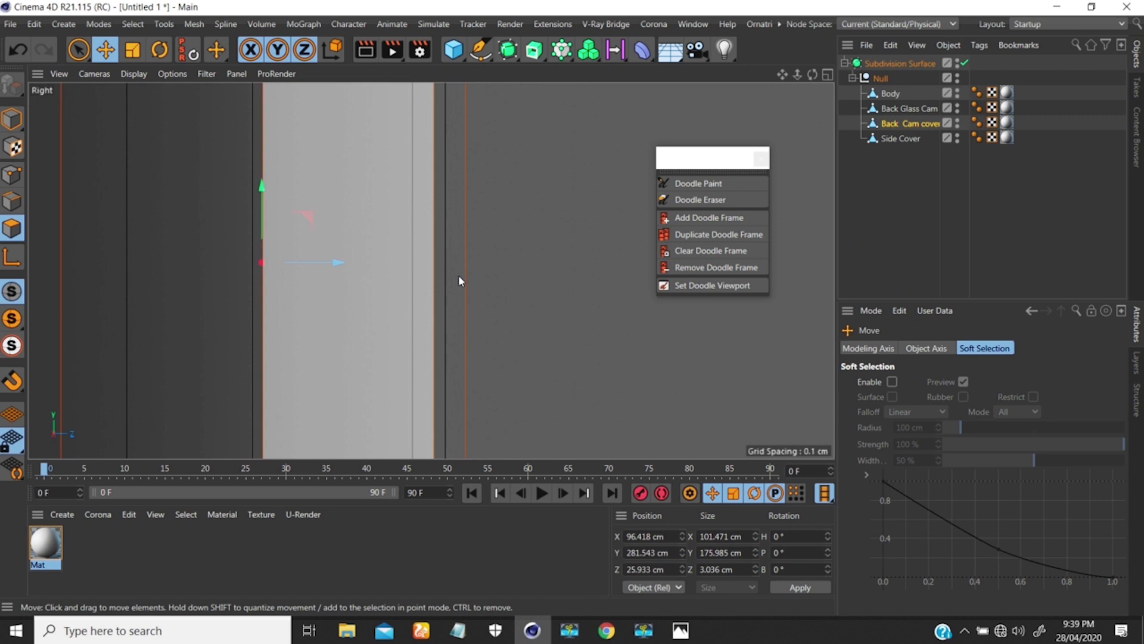
left_click_drag(520, 287, 511, 288)
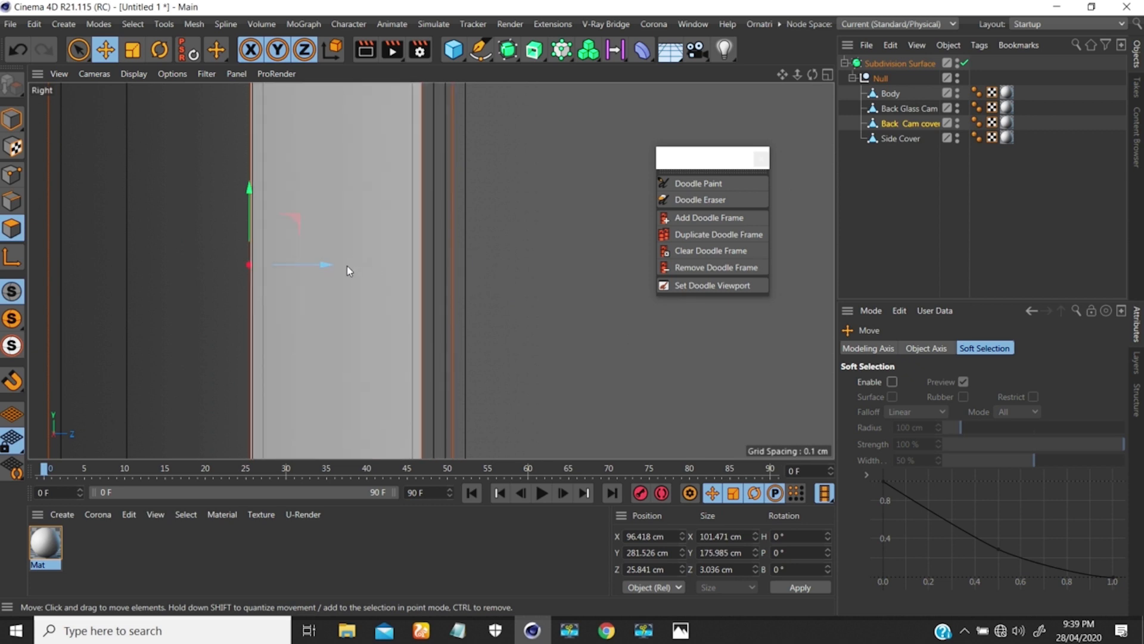
left_click_drag(324, 268, 329, 266)
scroll(444, 233, "down", 10)
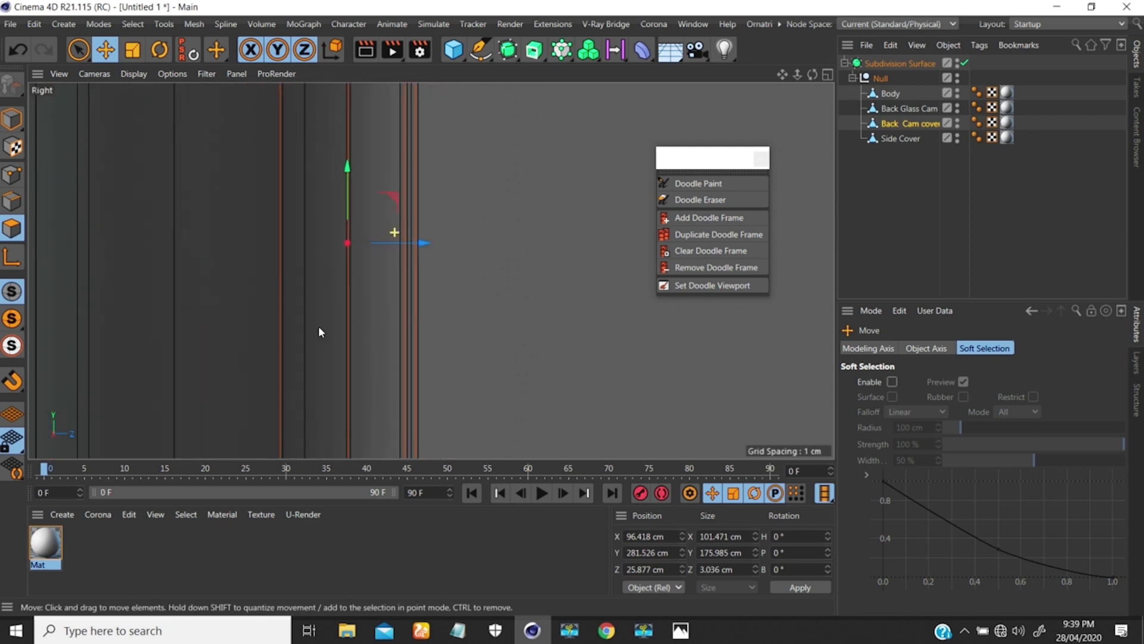
scroll(349, 294, "down", 5)
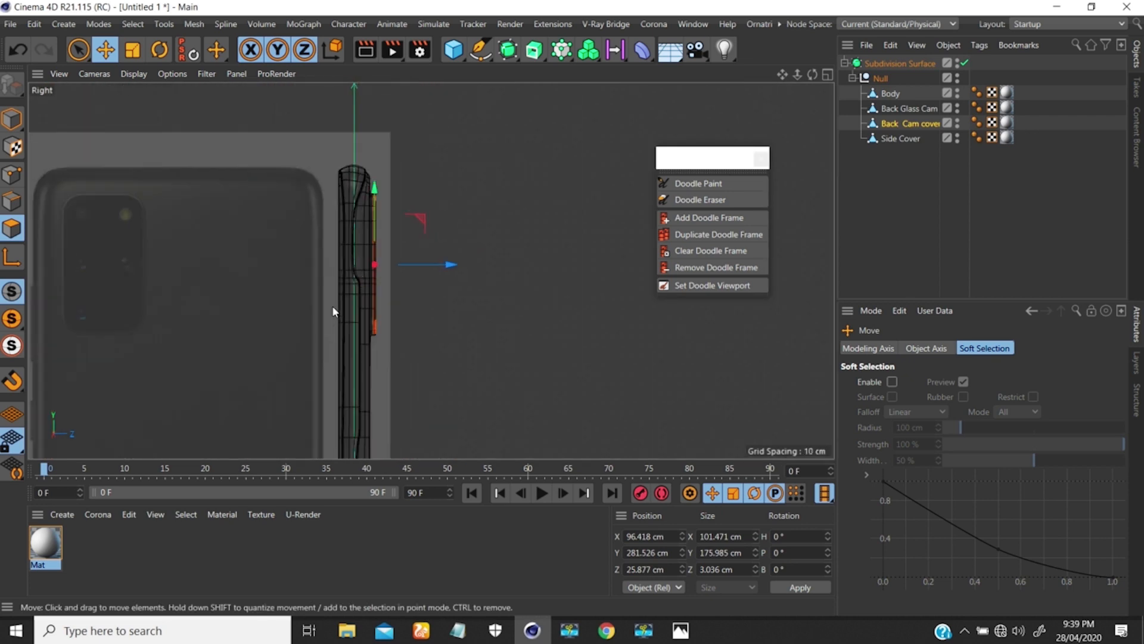
- Hide Back Glass Cam cover in the editor and renderer, leaving the duplicated cover displayed in the Perspective view
key("F1")
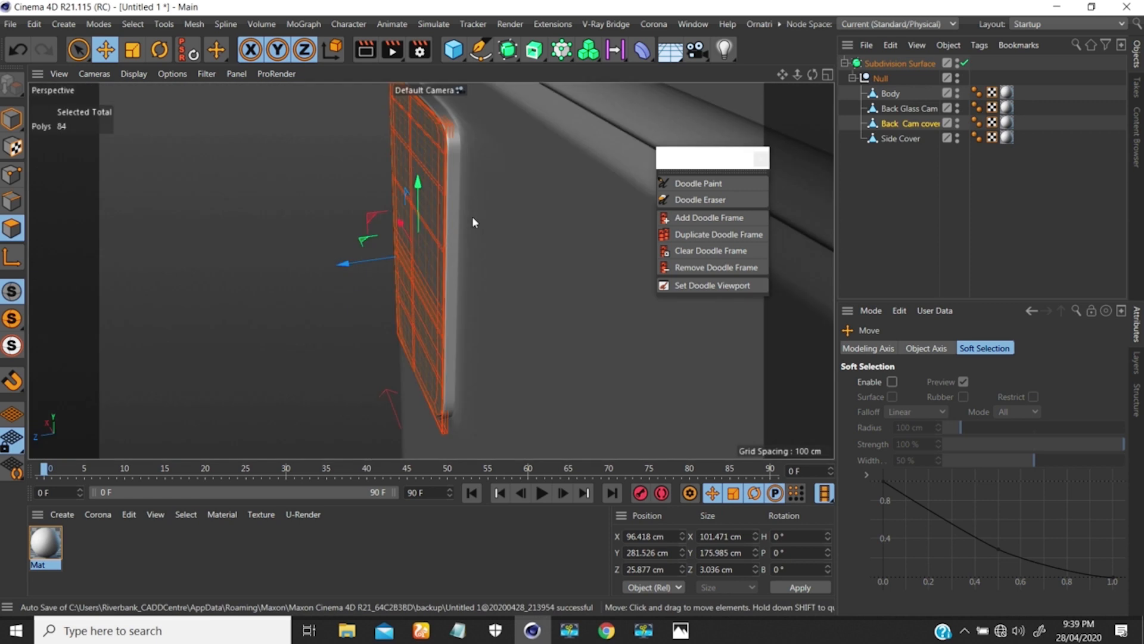
left_click_drag(466, 226, 570, 202, "alt")
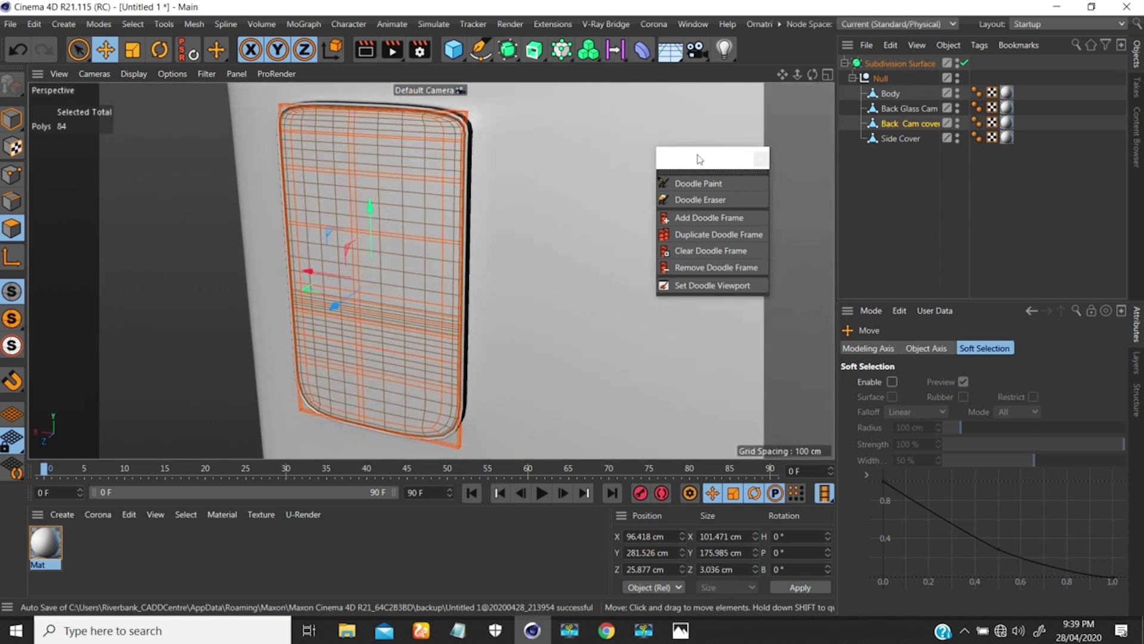
double_click(958, 106)
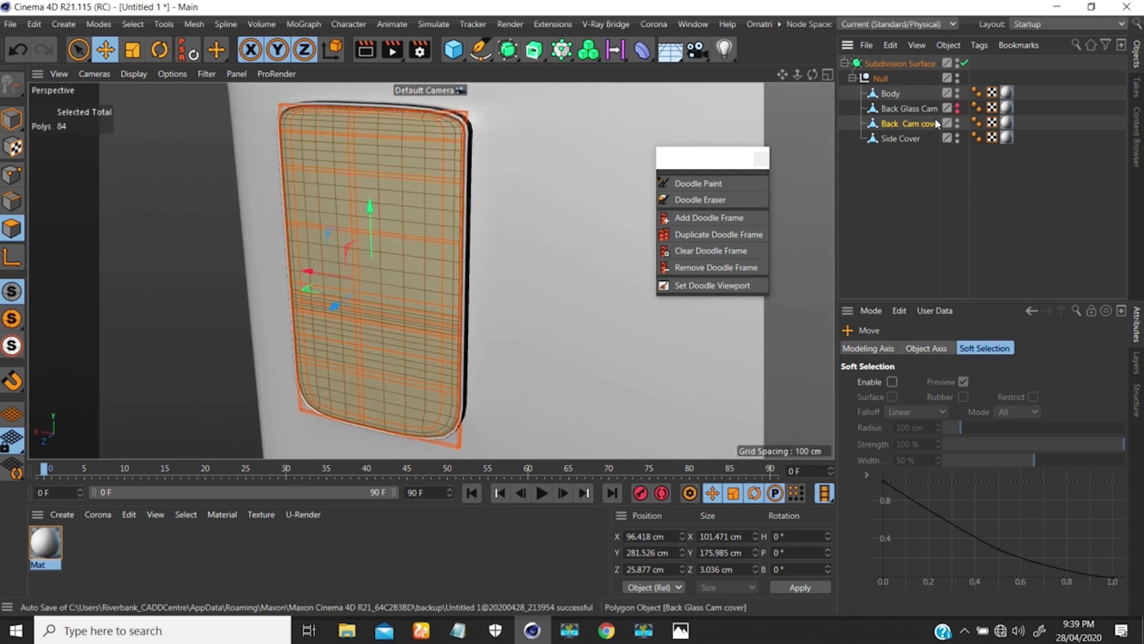
left_click_drag(396, 181, 424, 198, "alt")
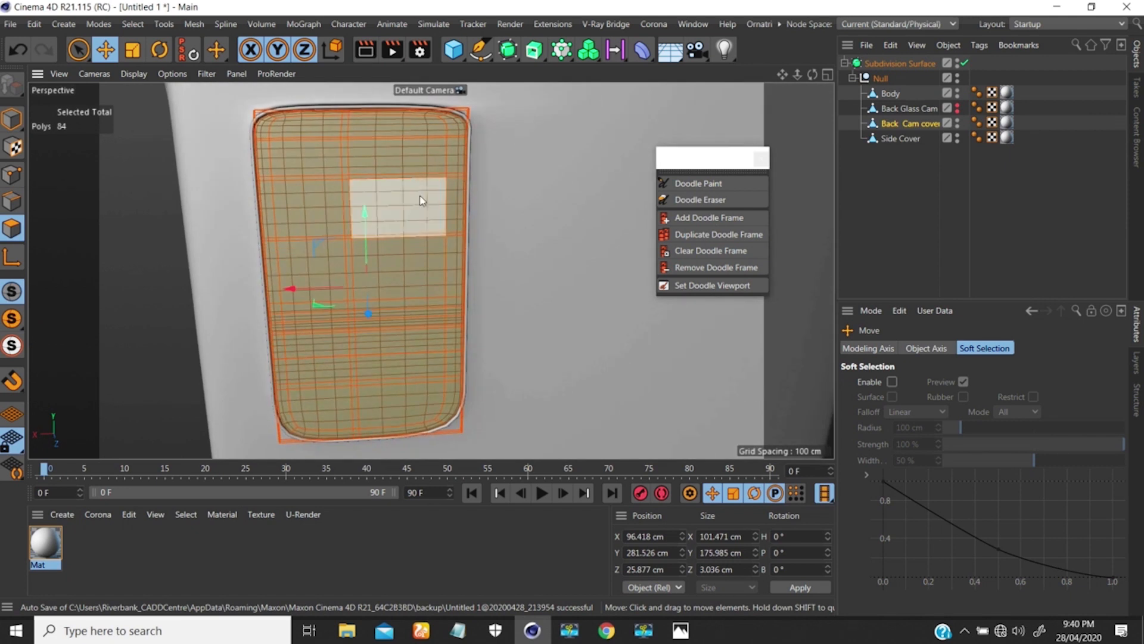
scroll(423, 199, "down", 1)
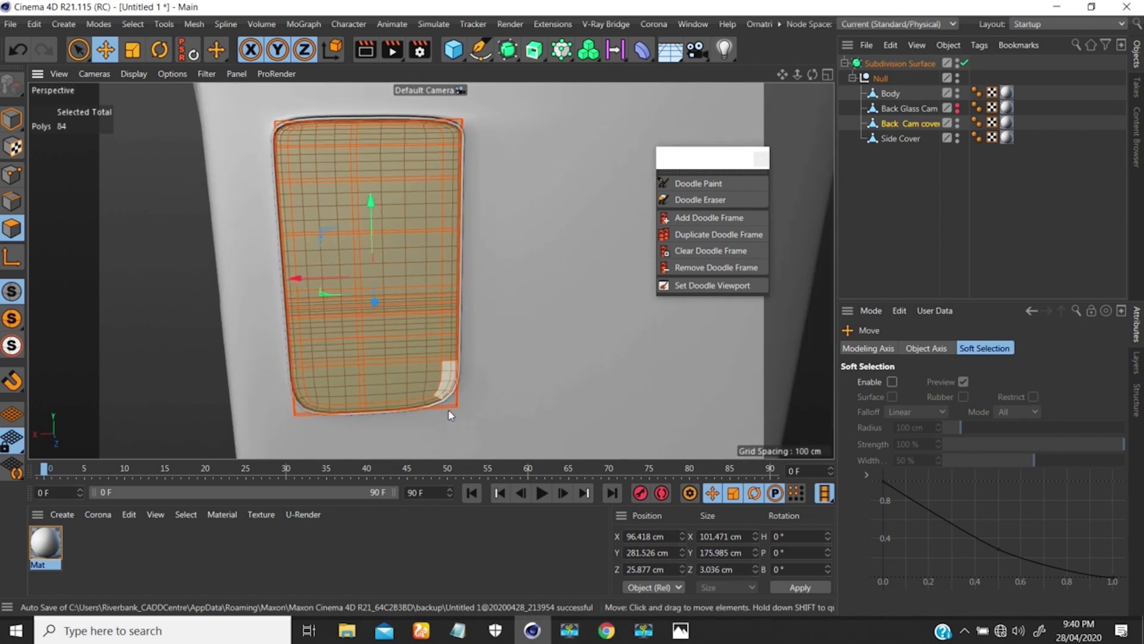
- Turn subdivision smoothing off and show the Back Cam cover's upper lens area against the reference image in the Back view
key("F3")
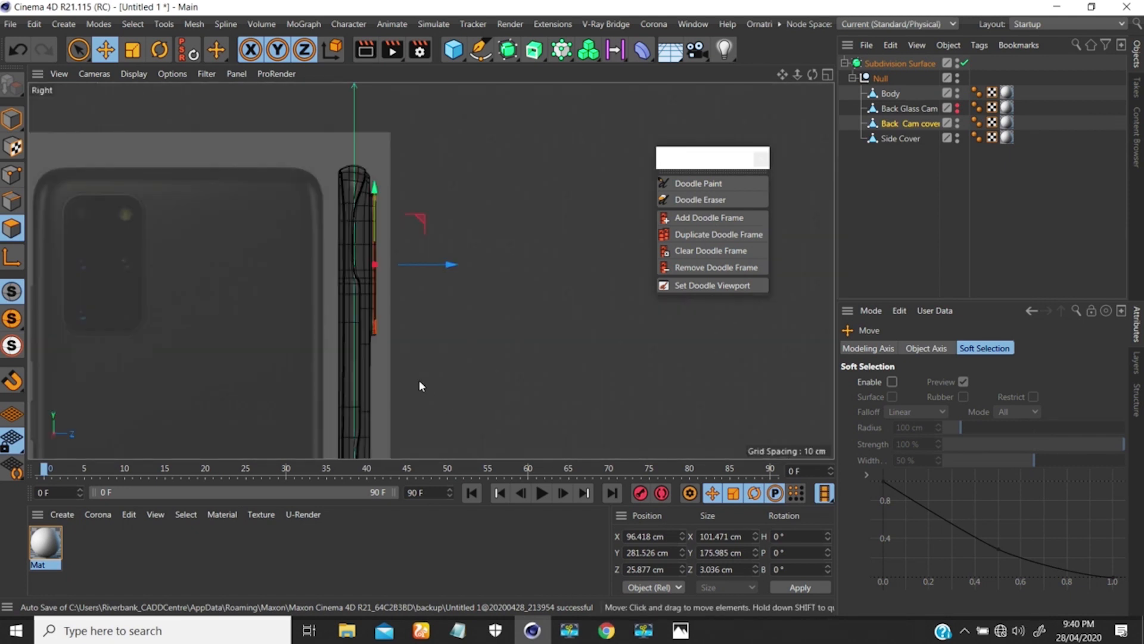
key("F4")
scroll(389, 254, "down", 3)
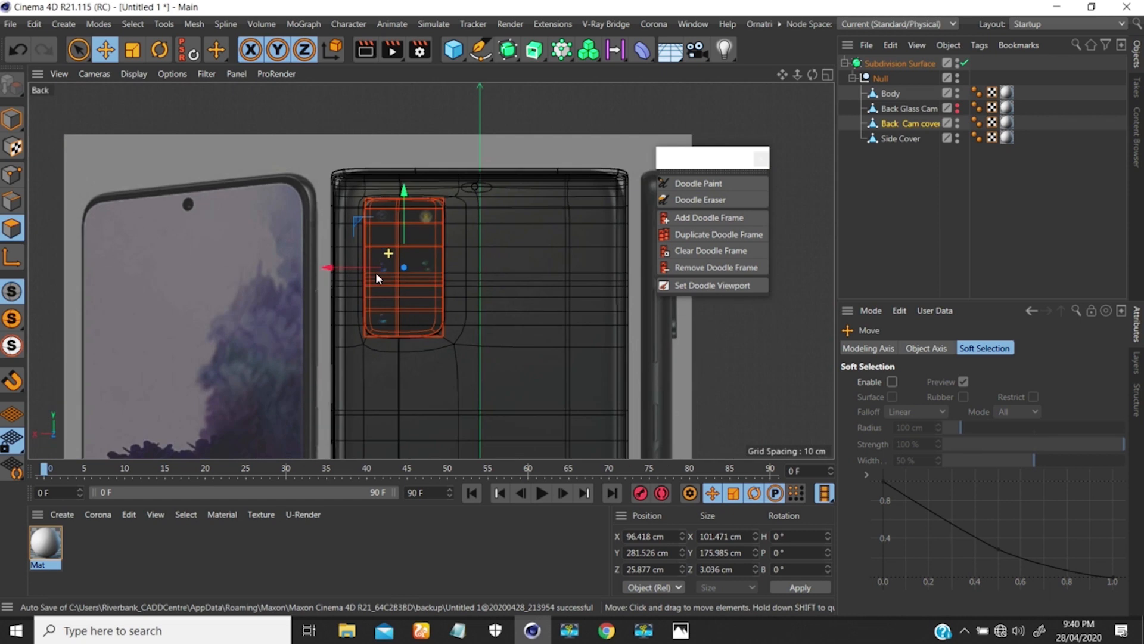
scroll(388, 254, "up", 5)
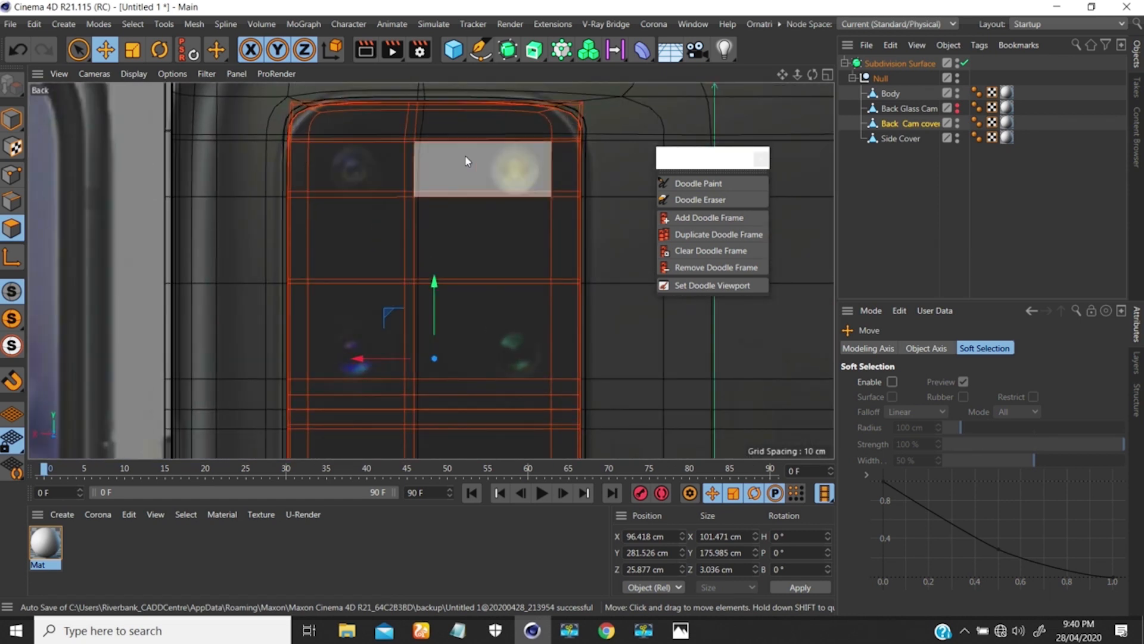
key("q")
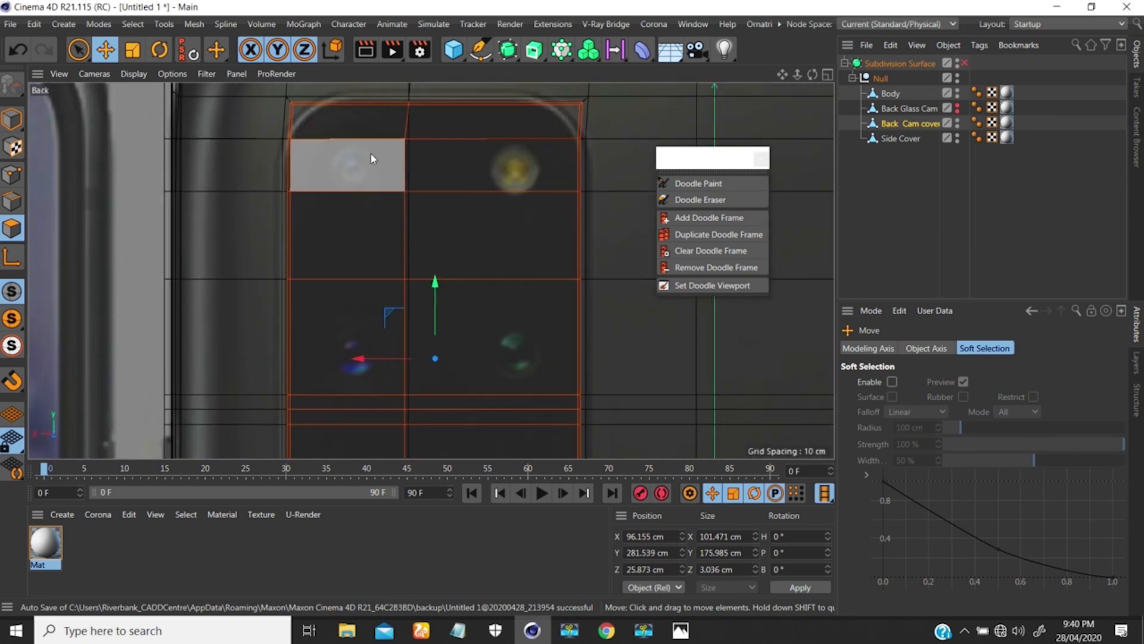
scroll(382, 209, "down", 3)
middle_click_drag(612, 86, 555, 174, "alt")
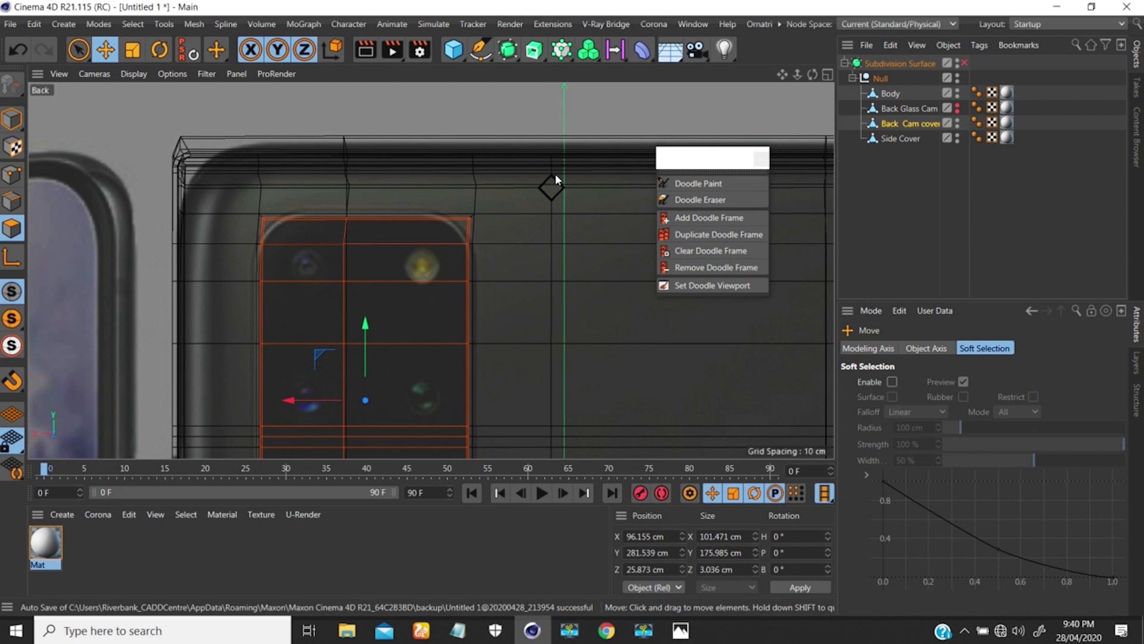
scroll(328, 223, "up", 4)
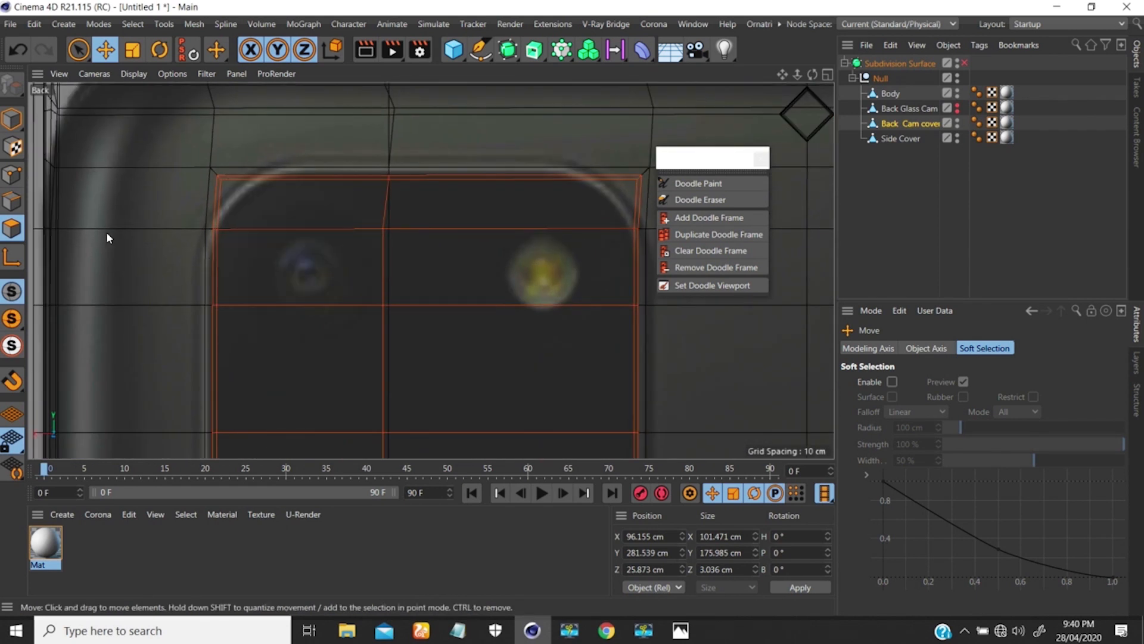
scroll(453, 287, "down", 6)
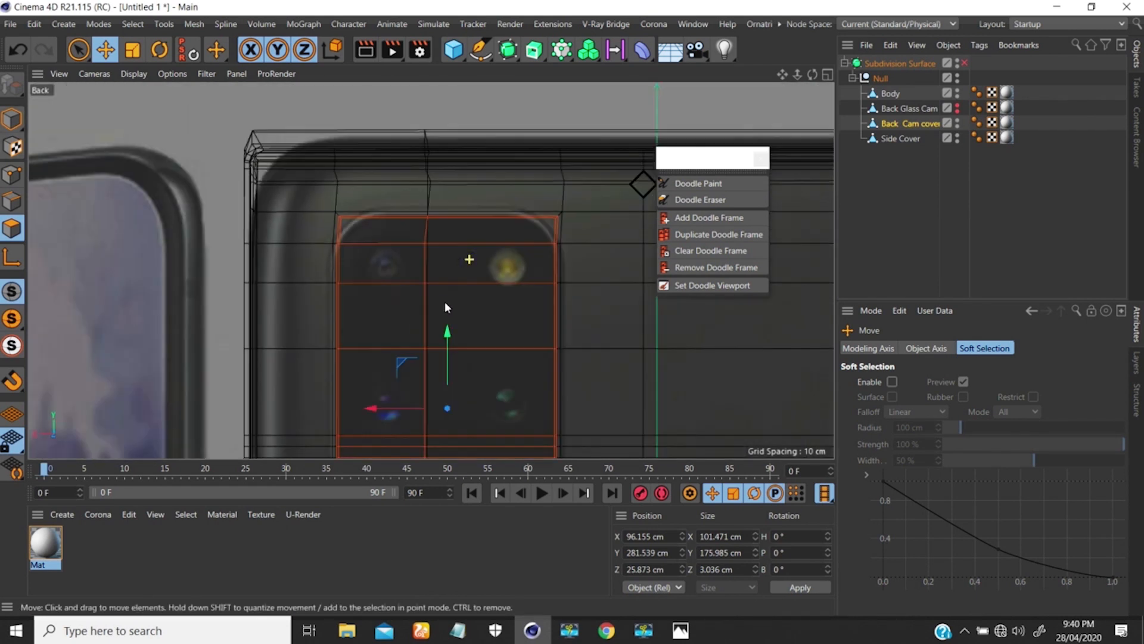
scroll(454, 182, "up", 2)
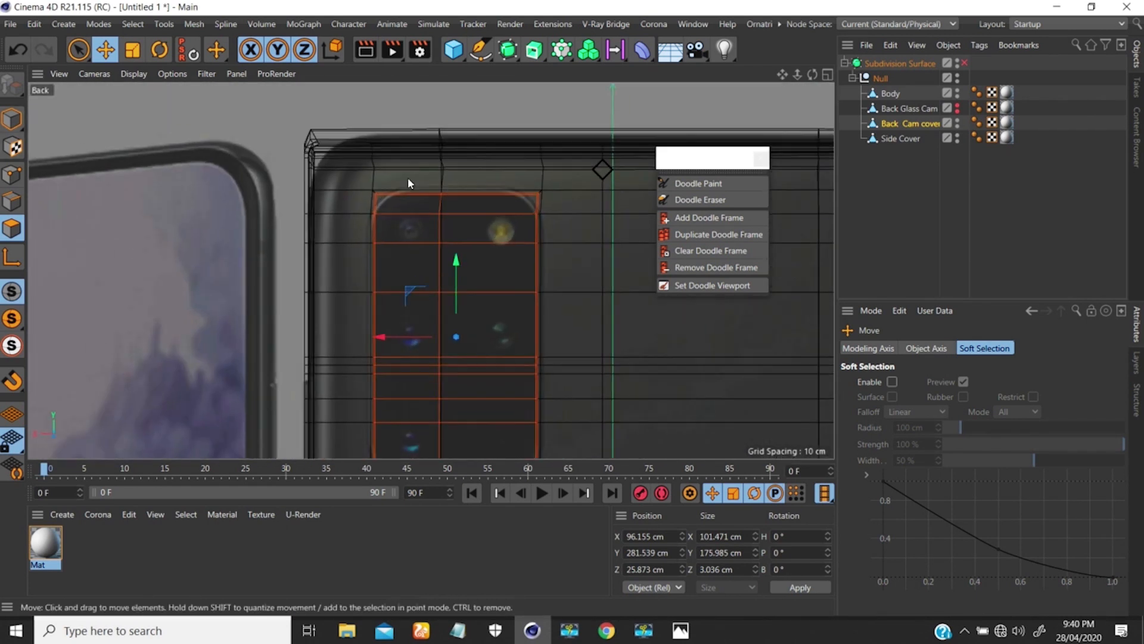
scroll(425, 180, "up", 3)
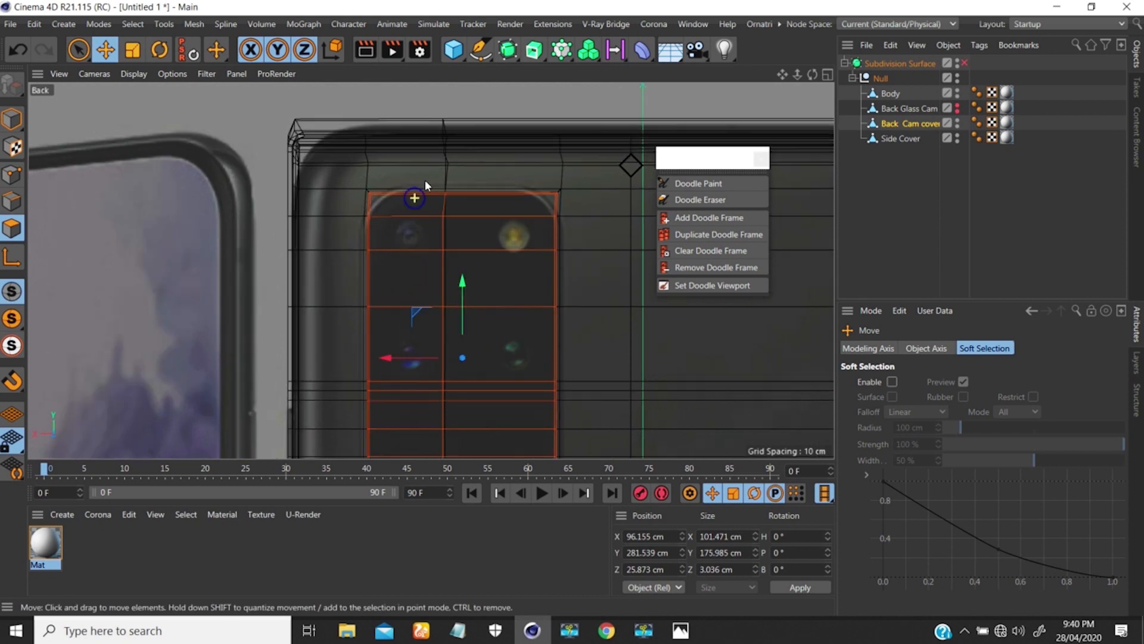
scroll(470, 287, "down", 1)
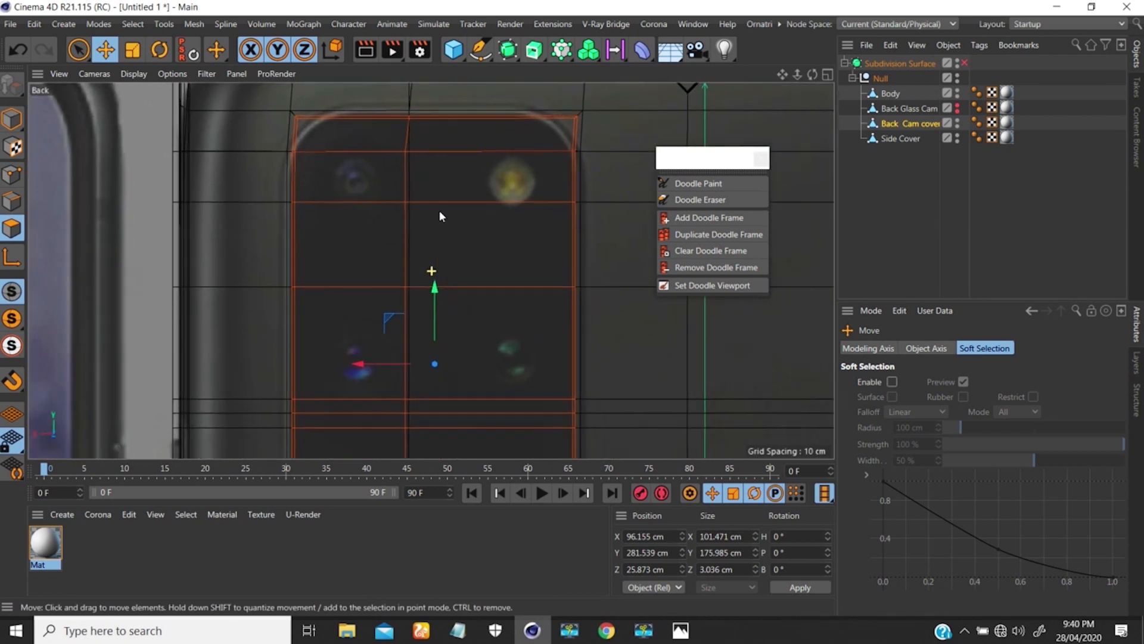
left_click(644, 630)
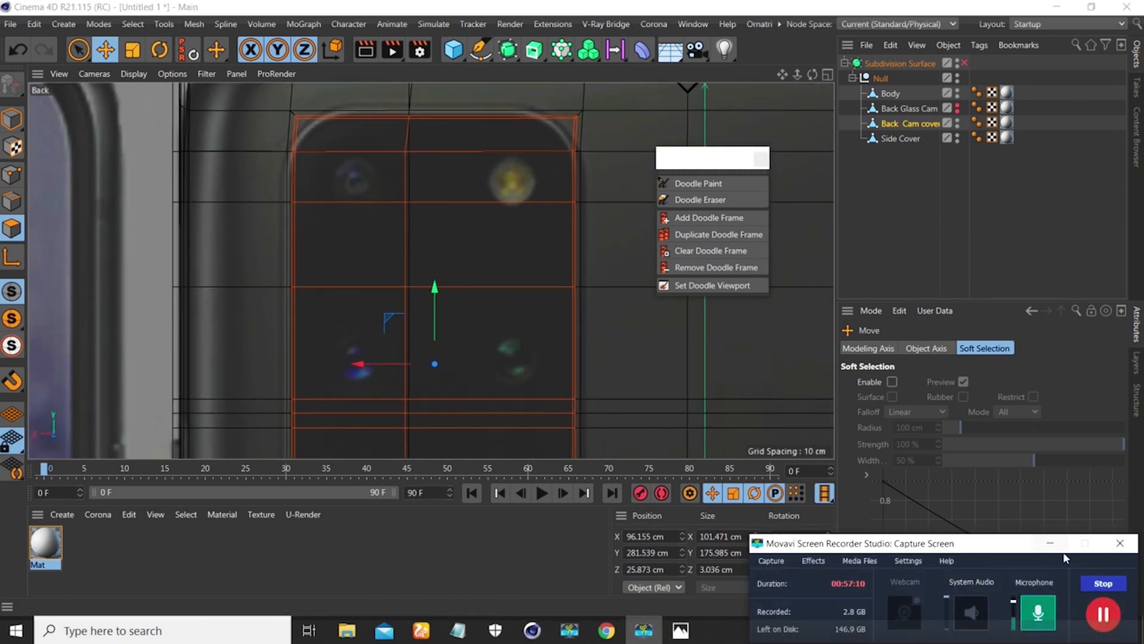
left_click(1051, 543)
scroll(417, 189, "up", 1)
scroll(417, 191, "up", 3)
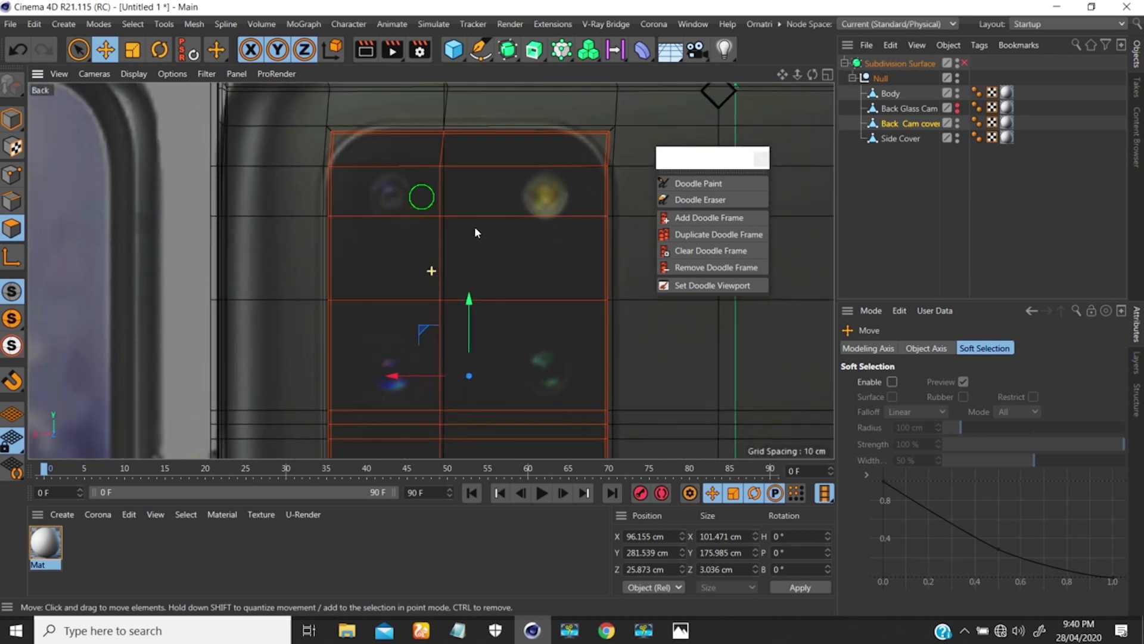
scroll(459, 242, "down", 1)
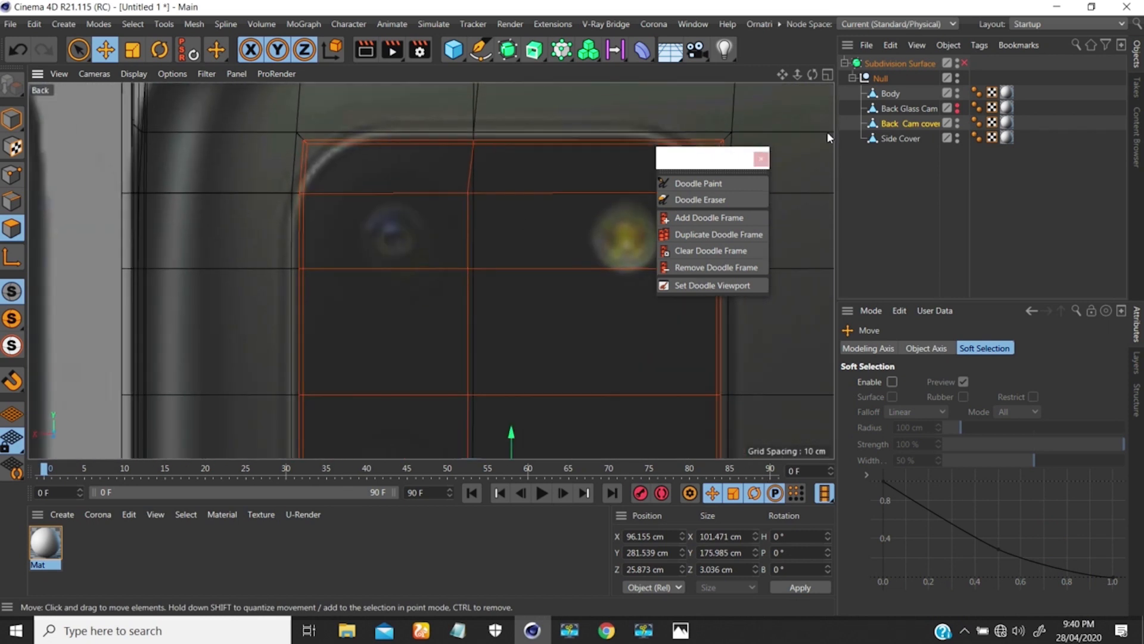
- Add a vertical loop cut to Back Cam cover through the centres of the left lens column, at about 45.6% offset
left_click(894, 123)
left_click(856, 193)
left_click(890, 126)
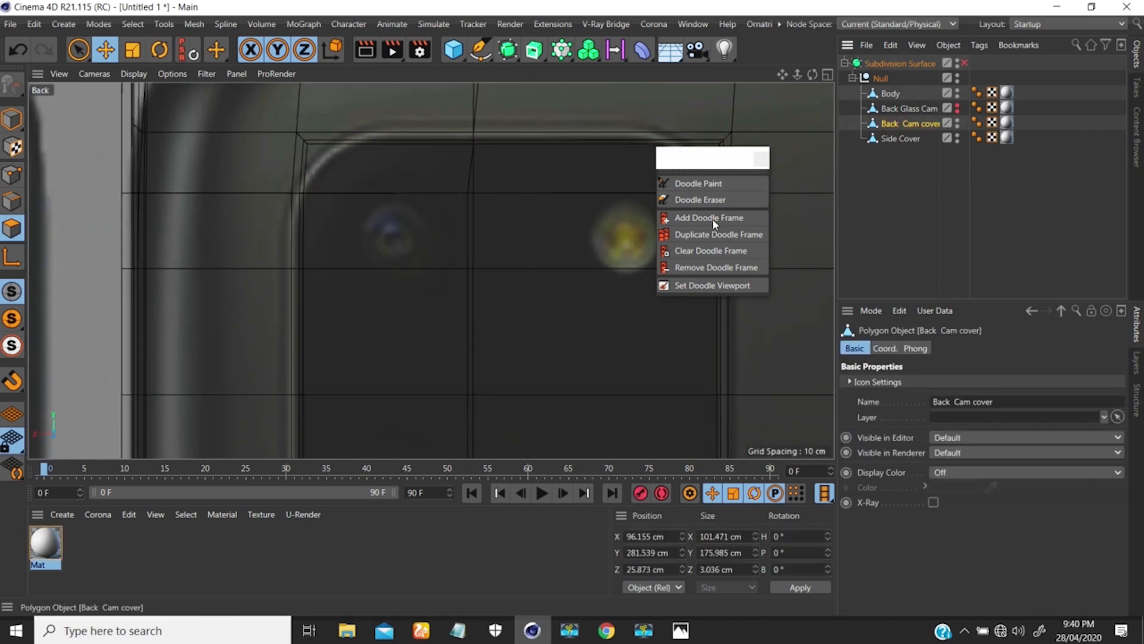
left_click(79, 218)
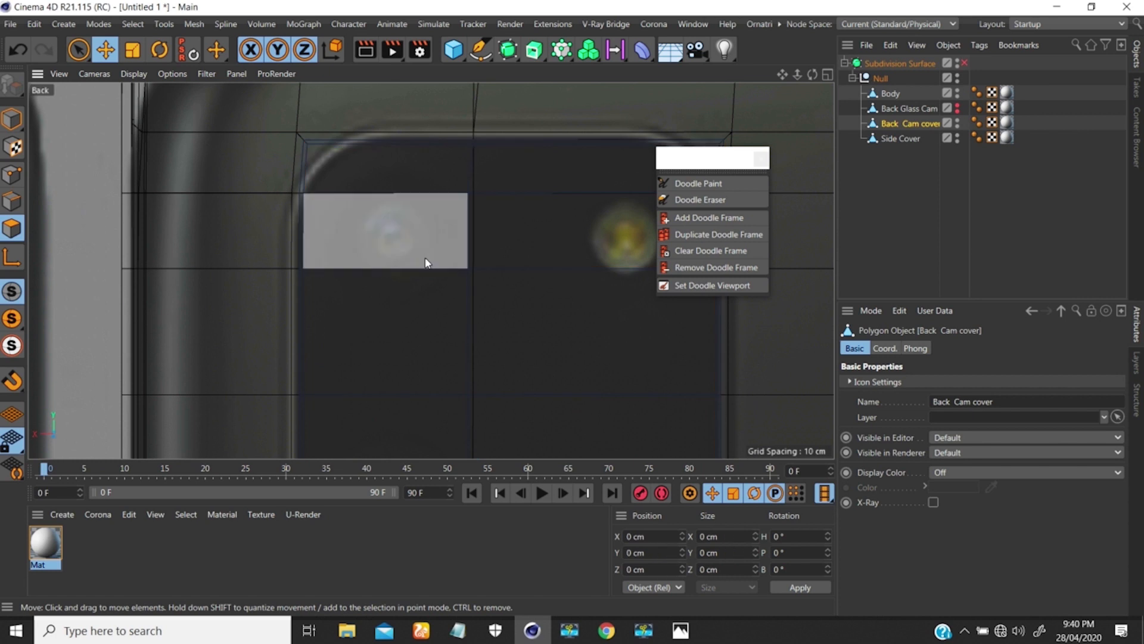
middle_click_drag(419, 221, 309, 195, "alt")
key("k")
key("l")
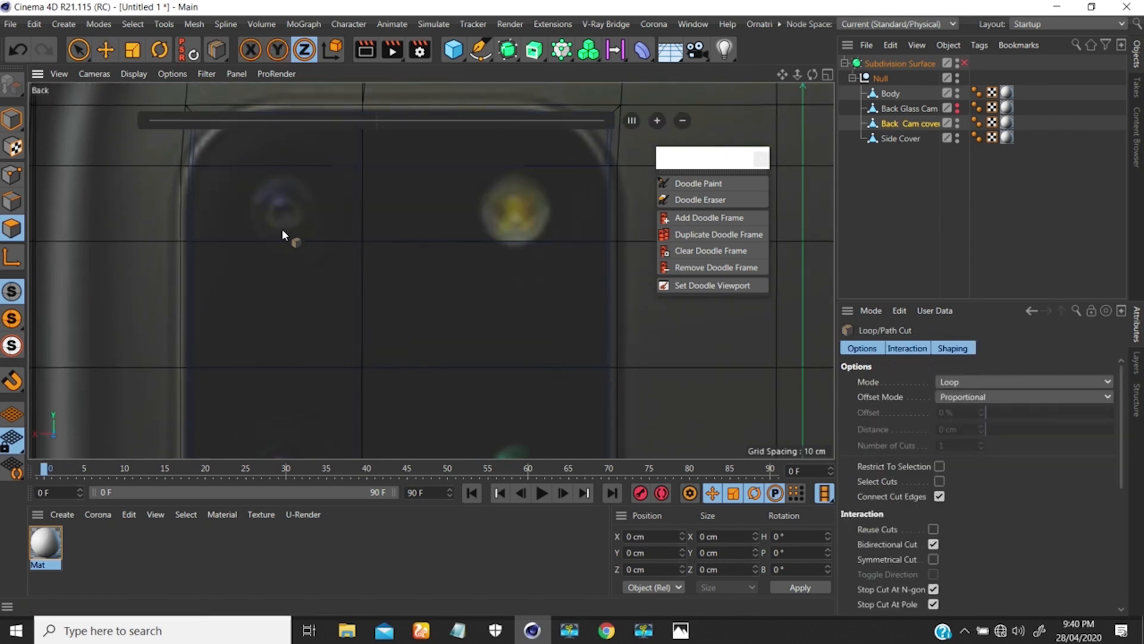
left_click(12, 174)
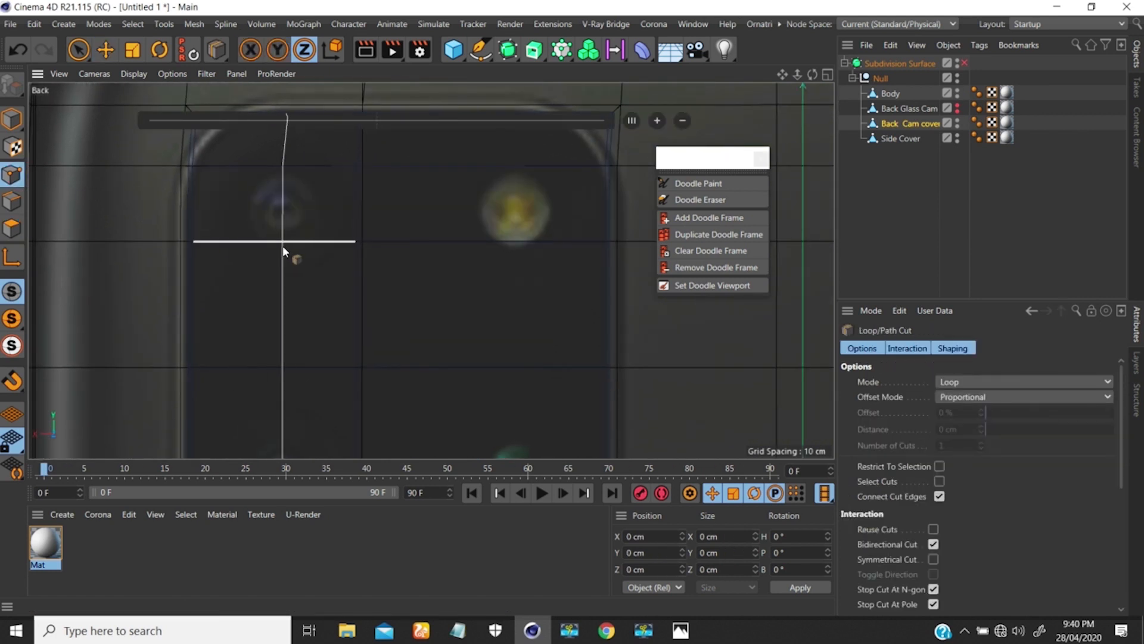
scroll(260, 287, "down", 3)
right_click_drag(258, 300, 256, 309, "alt")
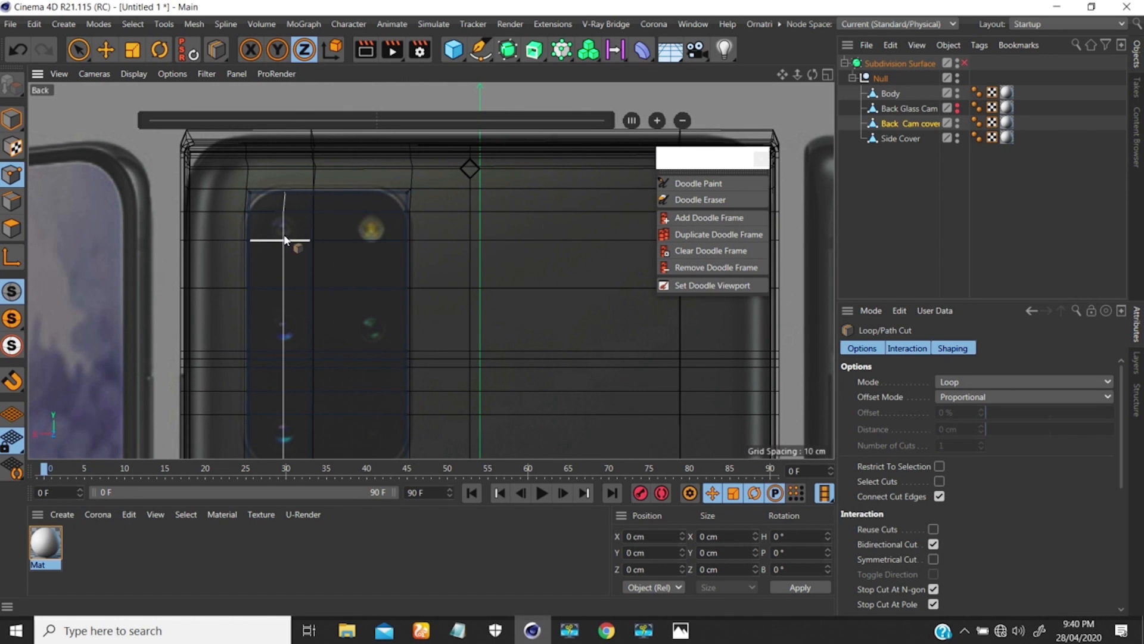
left_click(285, 240)
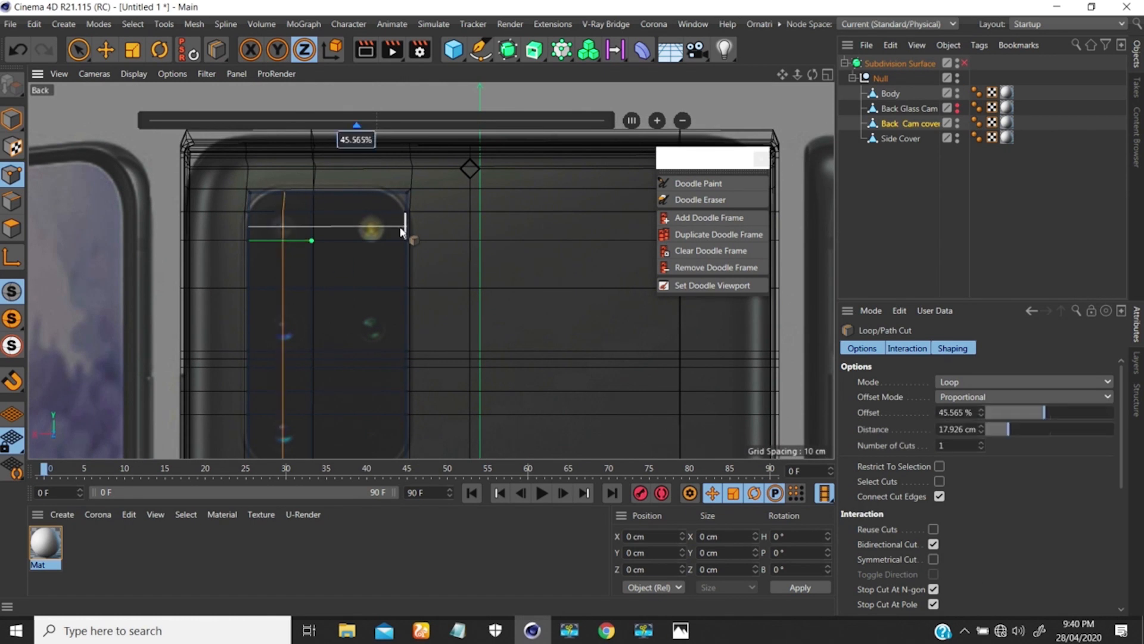
- Add a vertical loop cut through the flash and the right lens below it, redoing it until centred at about 35.6% offset
left_click(373, 241)
key("ctrl+z")
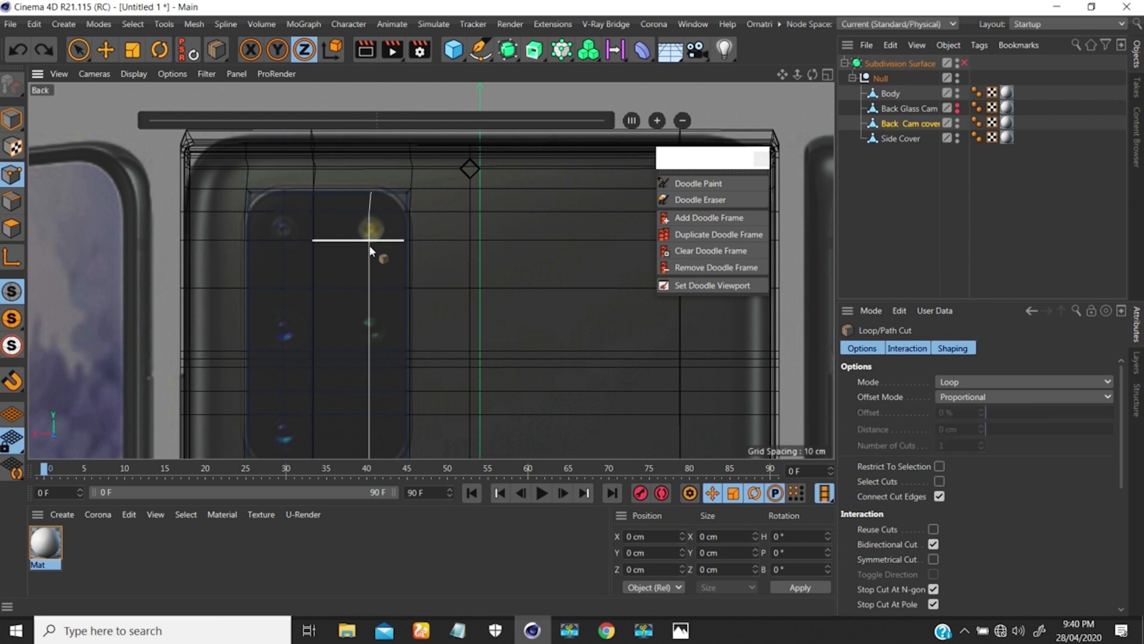
left_click(370, 243)
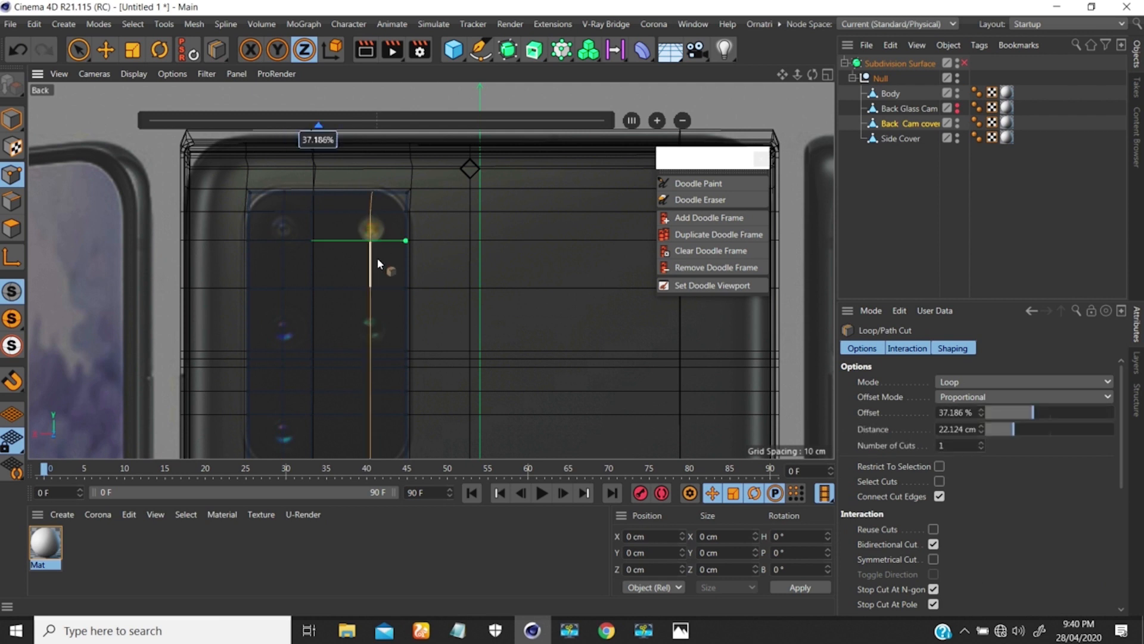
key("ctrl+z")
left_click(373, 241)
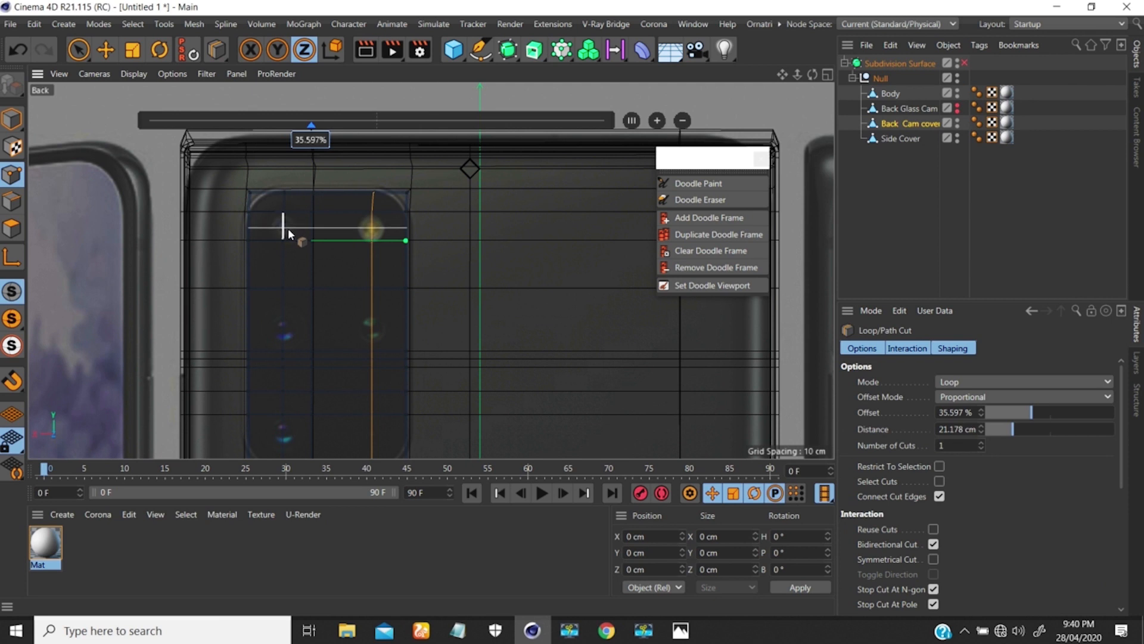
- Add horizontal loop cuts through the upper, middle and lower lens rows at about 42%, 38.7% and 32.6% offset
left_click(288, 227)
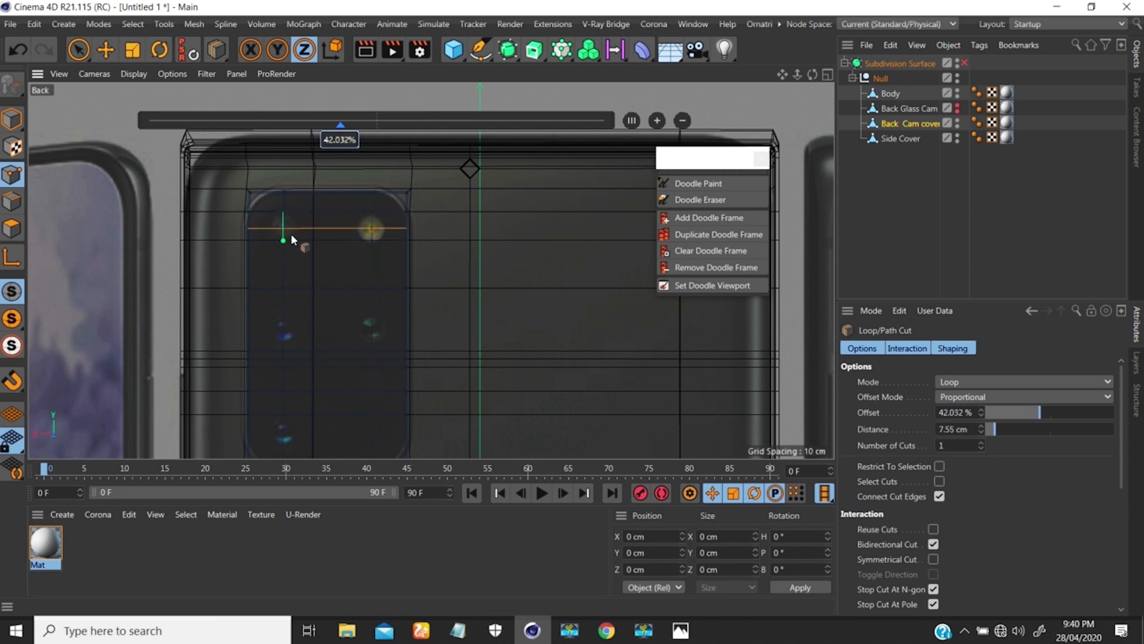
left_click(285, 327)
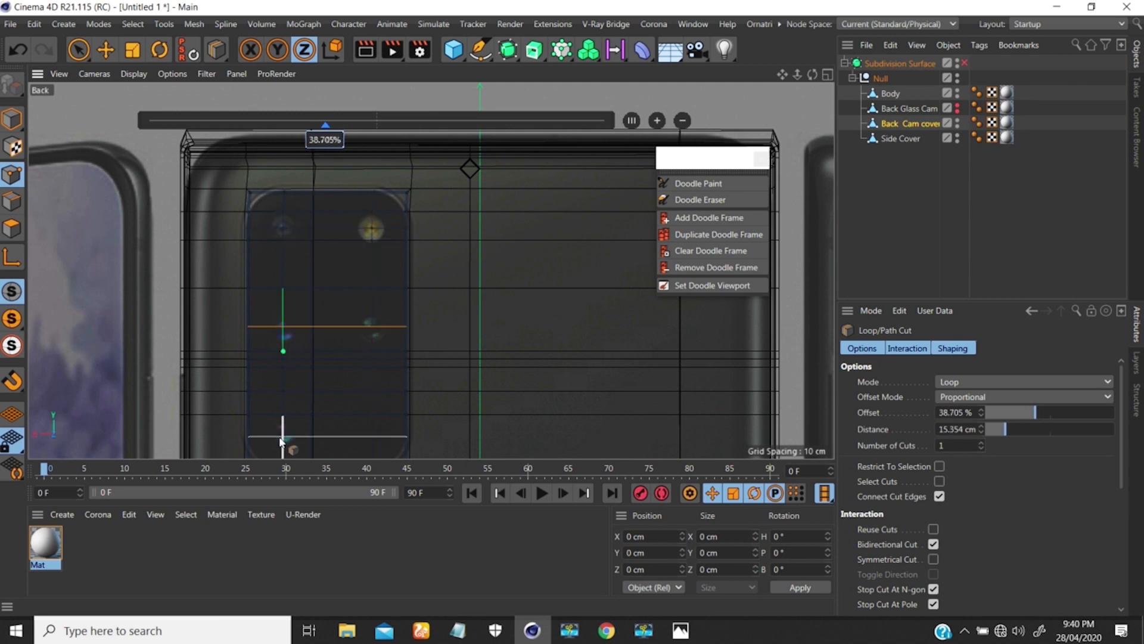
left_click(293, 432)
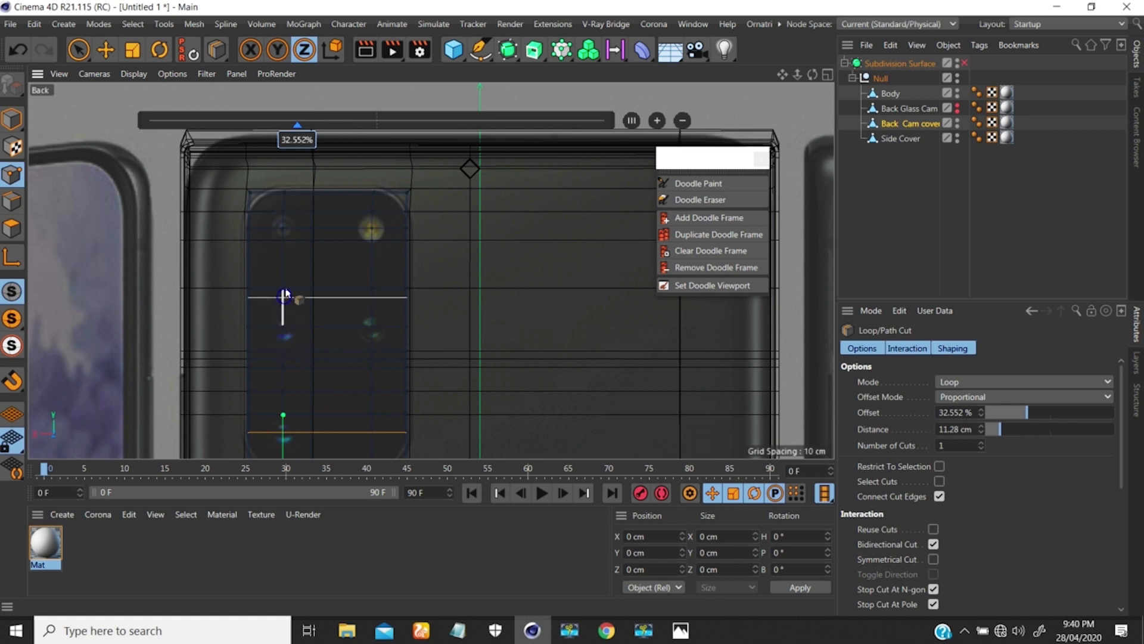
- Select the five cut intersection points at the centres of the flash and the four lenses with Live Selection
scroll(286, 334, "up", 5)
scroll(332, 188, "up", 2)
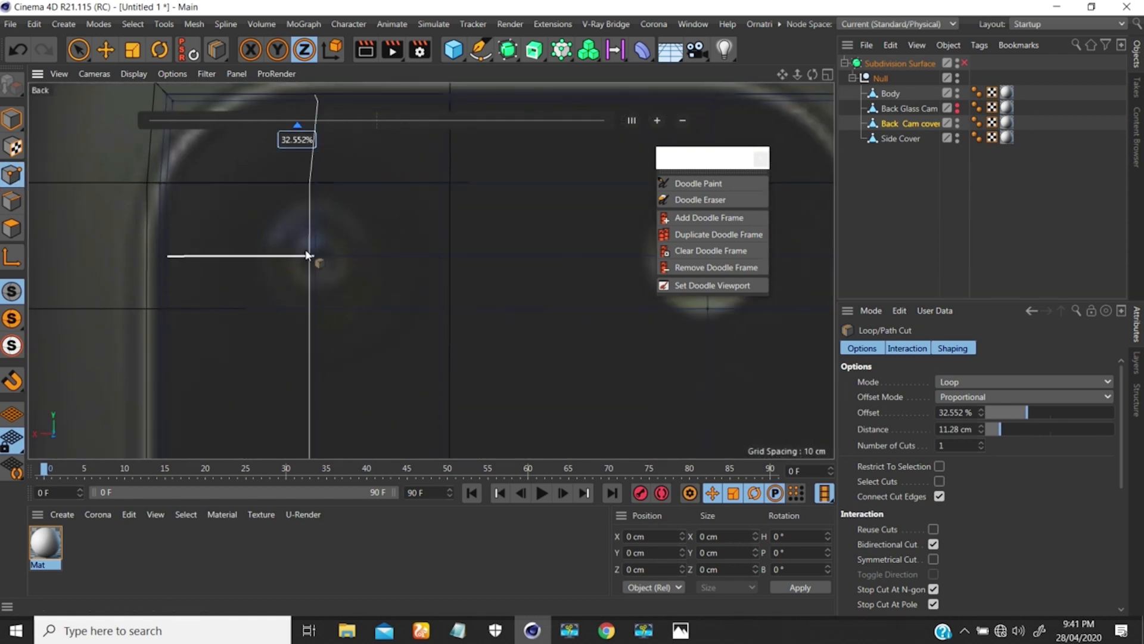
left_click(78, 50)
left_click(322, 265)
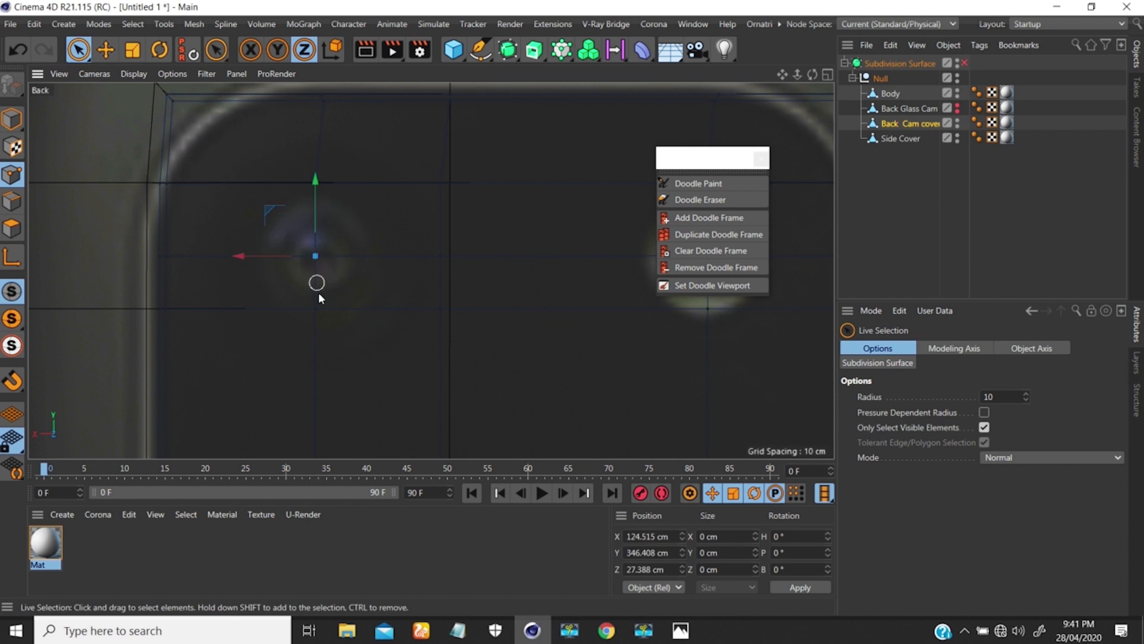
scroll(291, 322, "down", 4)
left_click(453, 258, "shift")
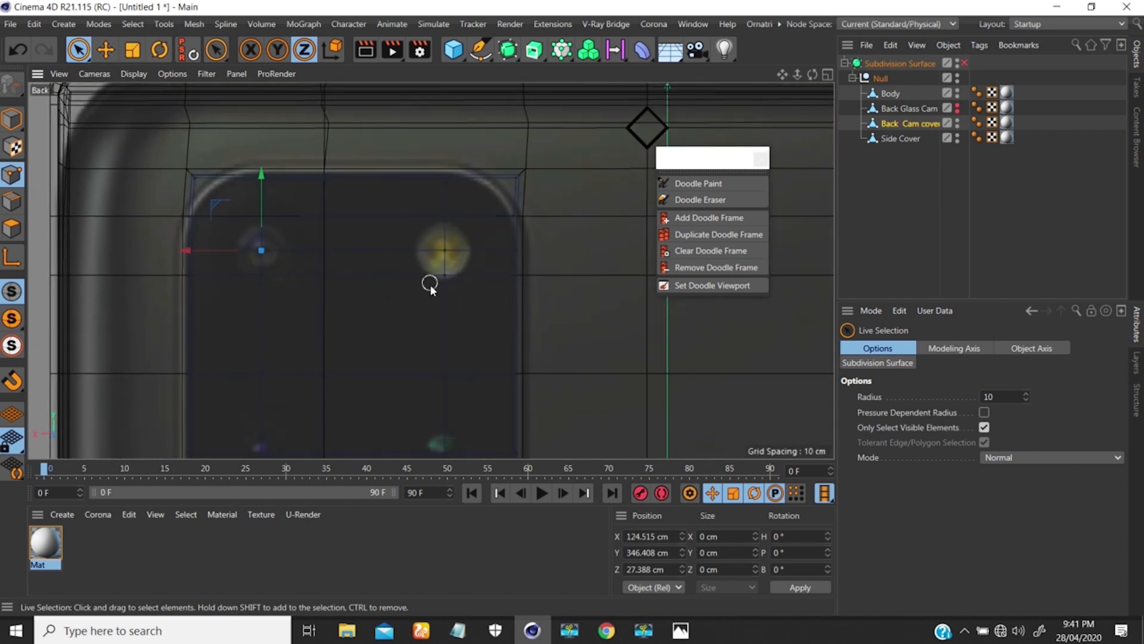
left_click(445, 454, "shift")
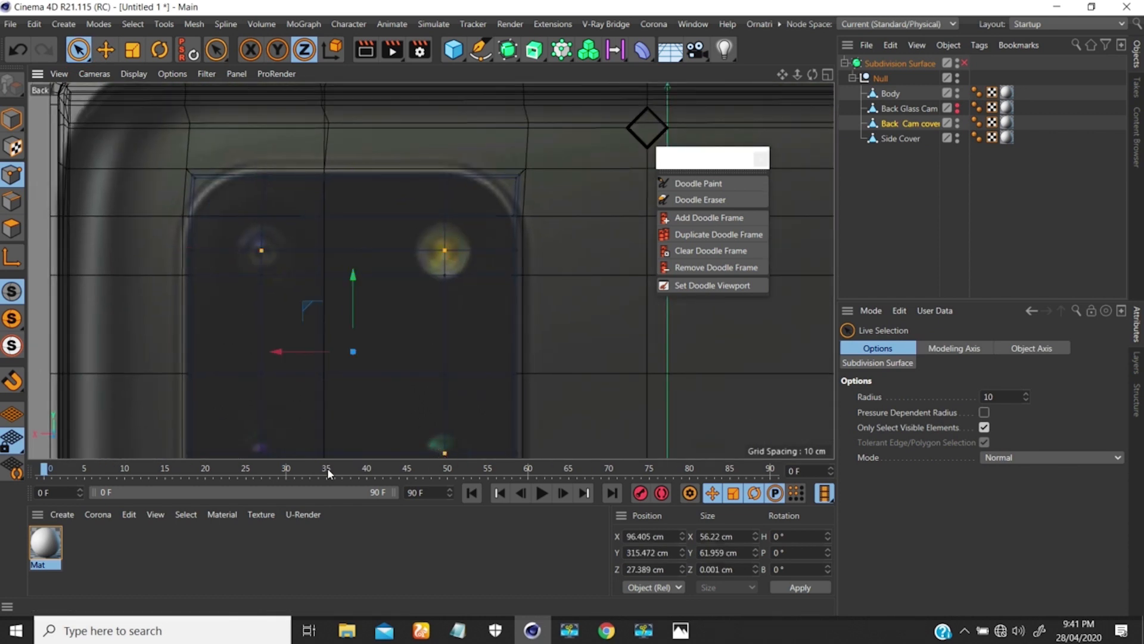
left_click(262, 454, "shift")
middle_click_drag(344, 351, 393, 126, "alt")
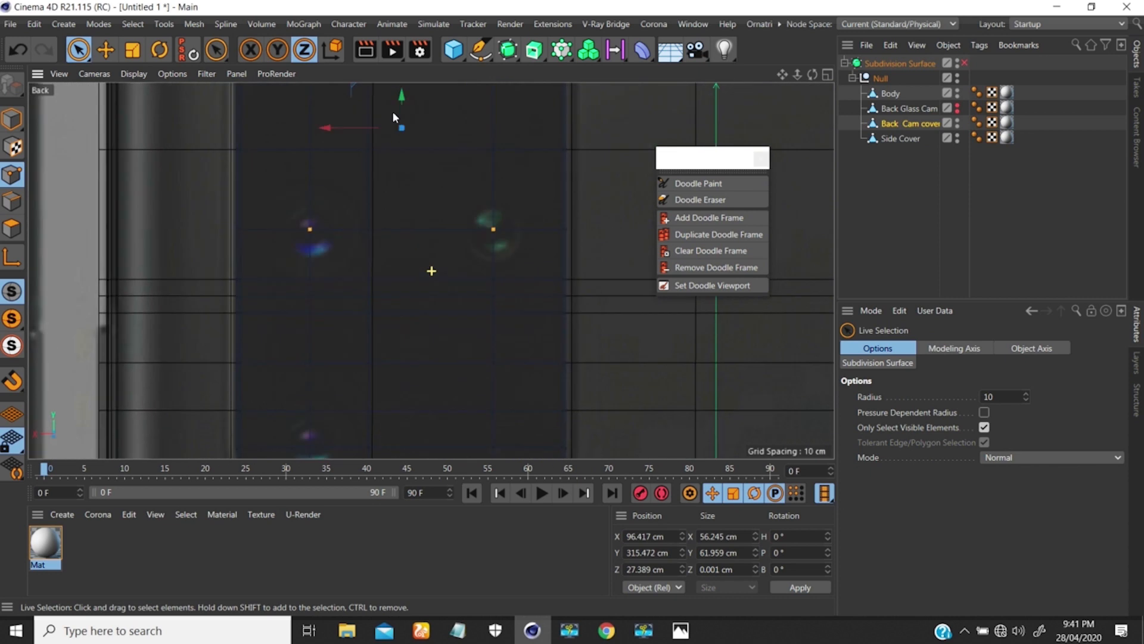
middle_click_drag(332, 327, 358, 217, "alt")
left_click(339, 339, "shift")
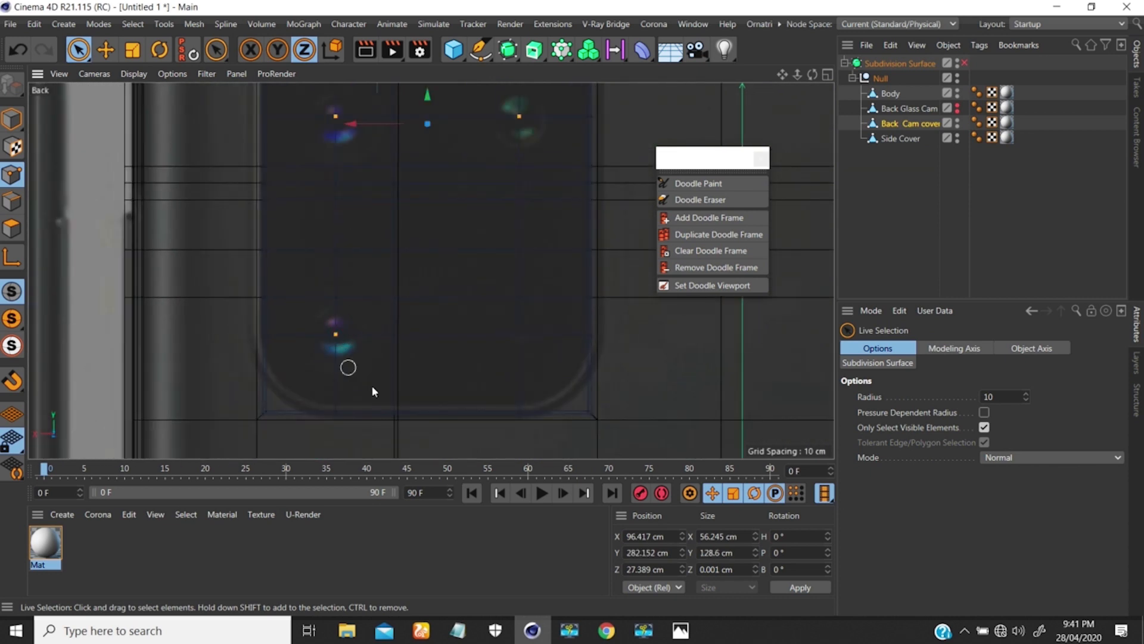
- Try to bevel the five selected centre points with an offset of about 8.87 cm, and undo the bevel
scroll(424, 304, "down", 5)
scroll(382, 231, "up", 8)
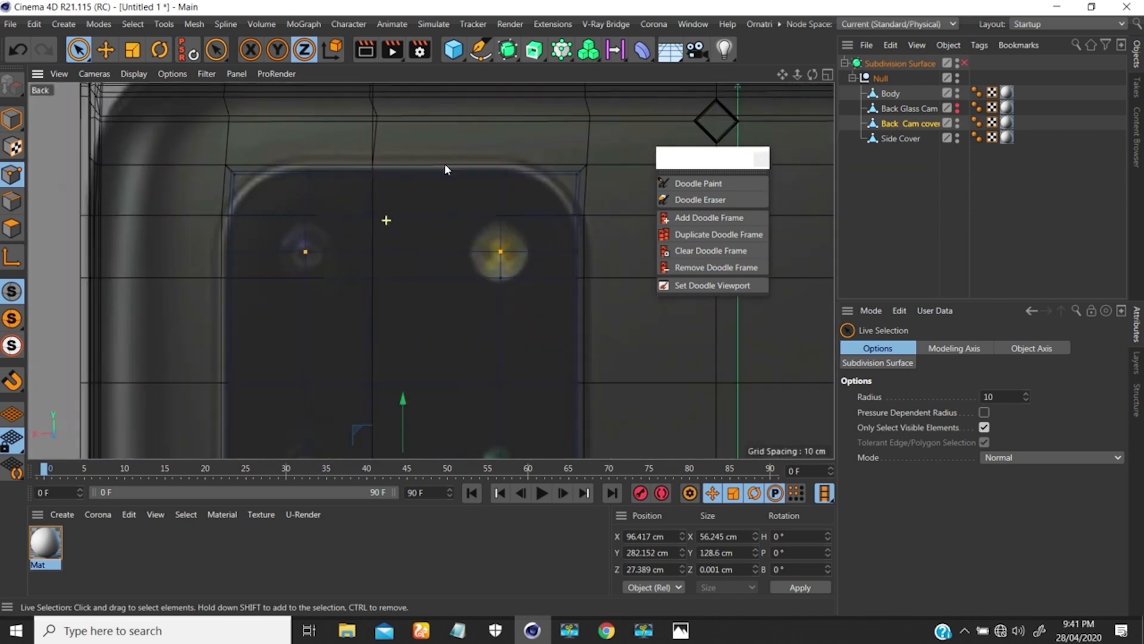
key("m")
key("s")
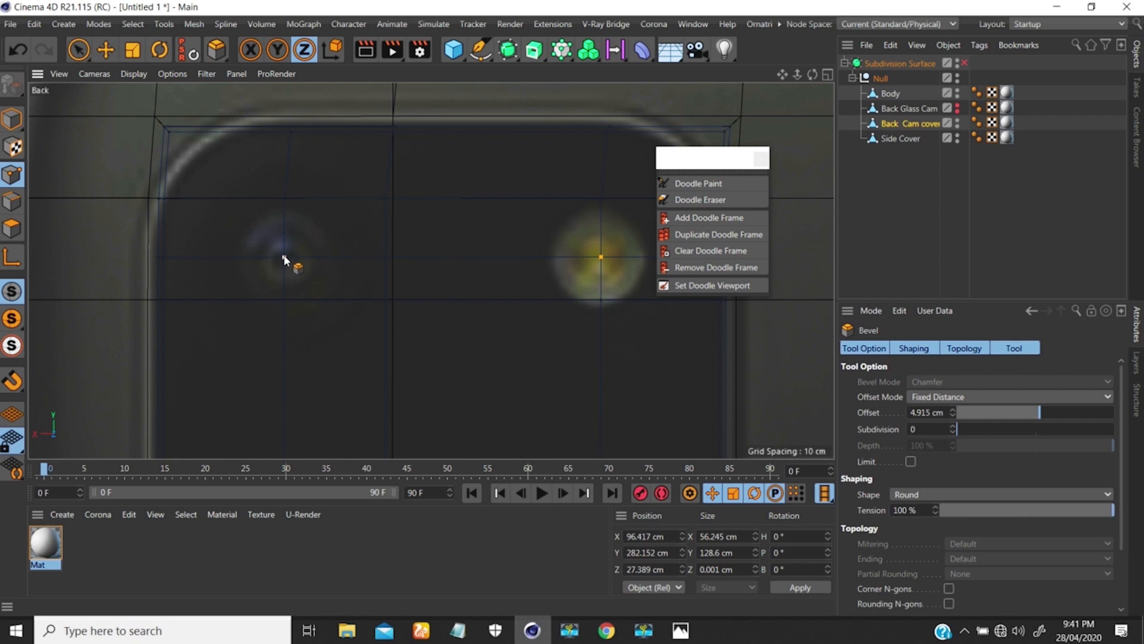
left_click_drag(289, 257, 338, 238)
key("ctrl+z")
- Select the horizontal edge loop just below the top lens row in edge mode, with Stop at Boundary Edges enabled
scroll(344, 293, "down", 3)
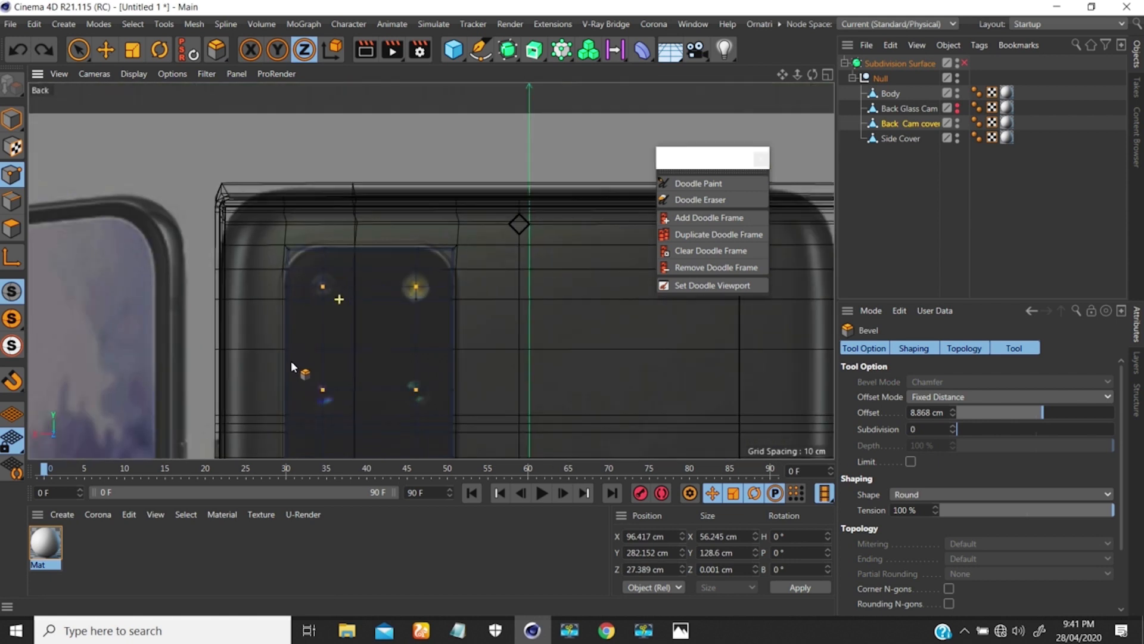
left_click(12, 201)
scroll(345, 302, "up", 3)
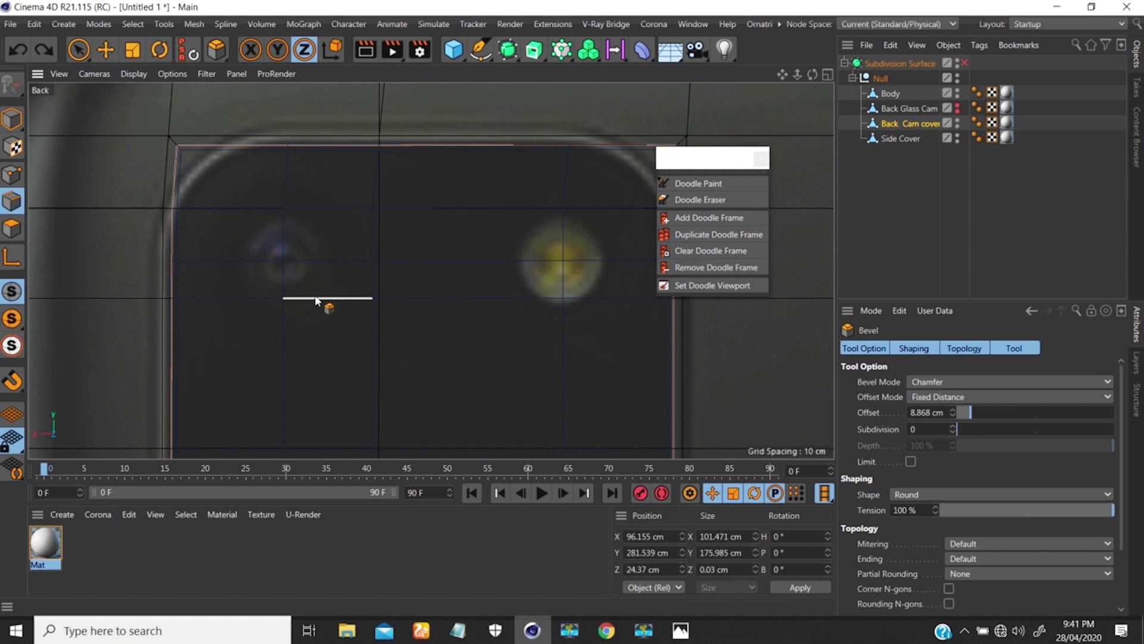
key("u")
key("l")
left_click(322, 301)
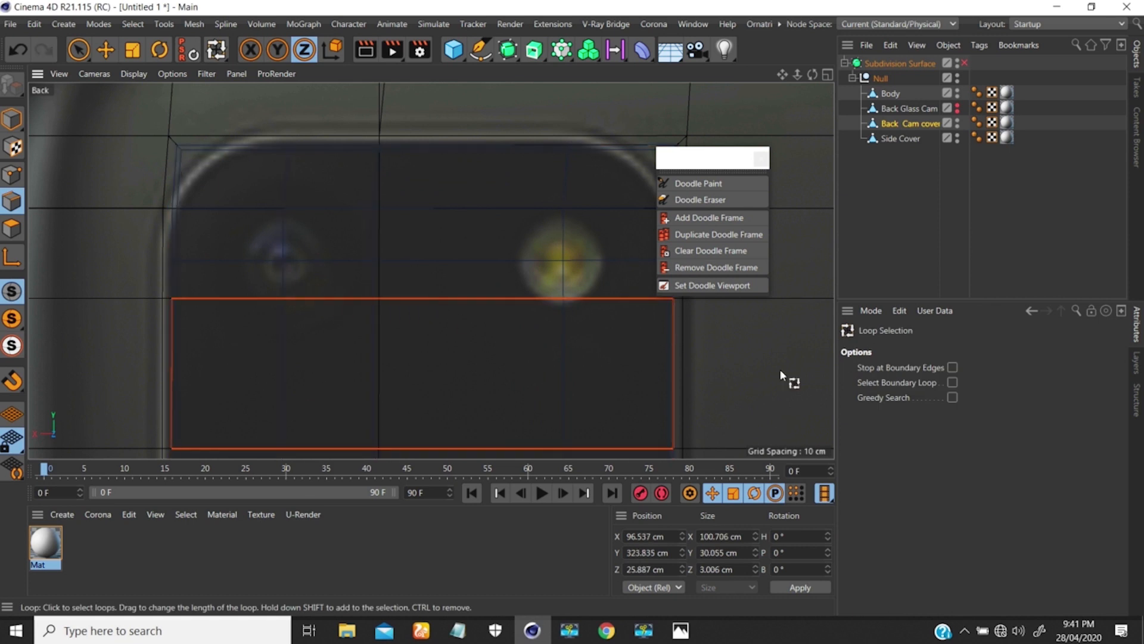
left_click(953, 367)
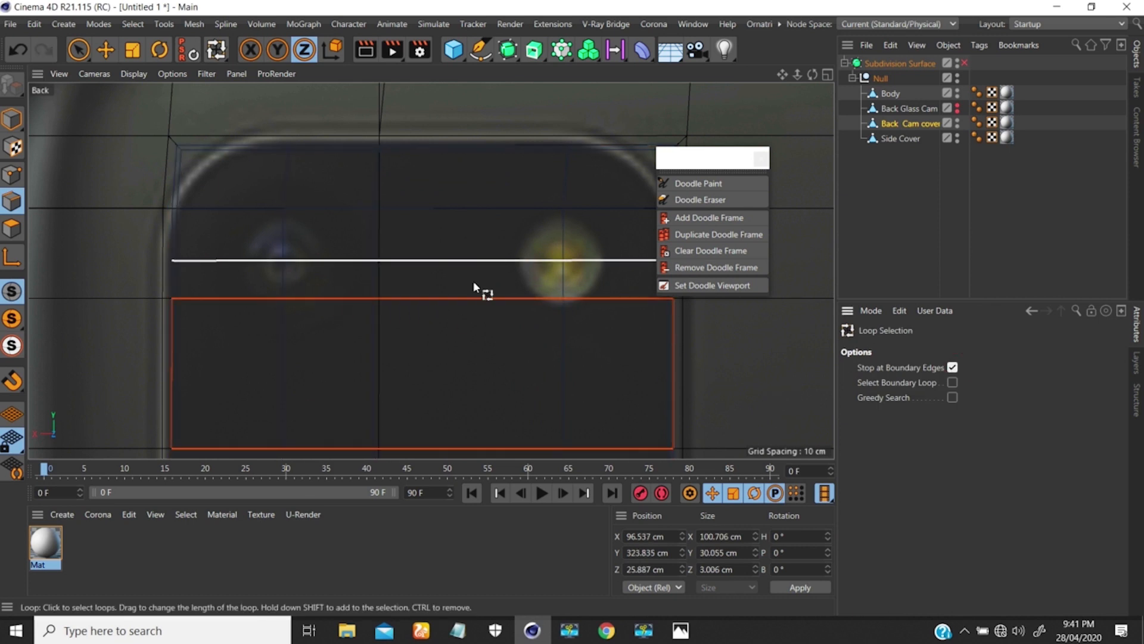
left_click(444, 299)
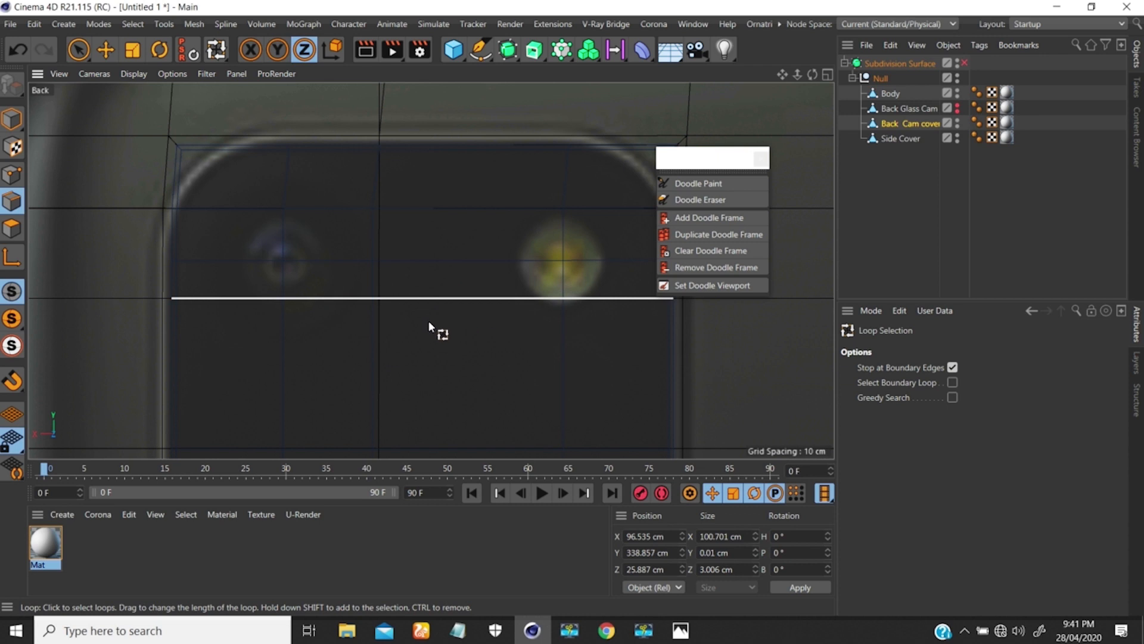
- Slide the selected edge loop down about 4.96 cm, away from the top lens and flash
key("m")
key("o")
left_click_drag(437, 298, 438, 325)
scroll(415, 345, "down", 5)
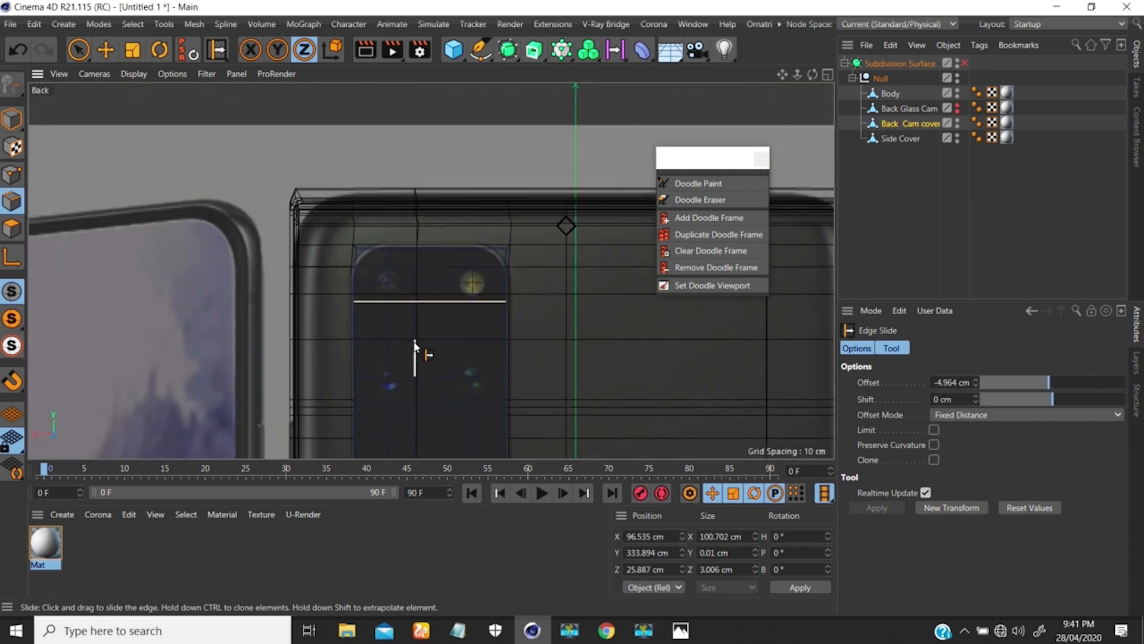
scroll(399, 313, "up", 10)
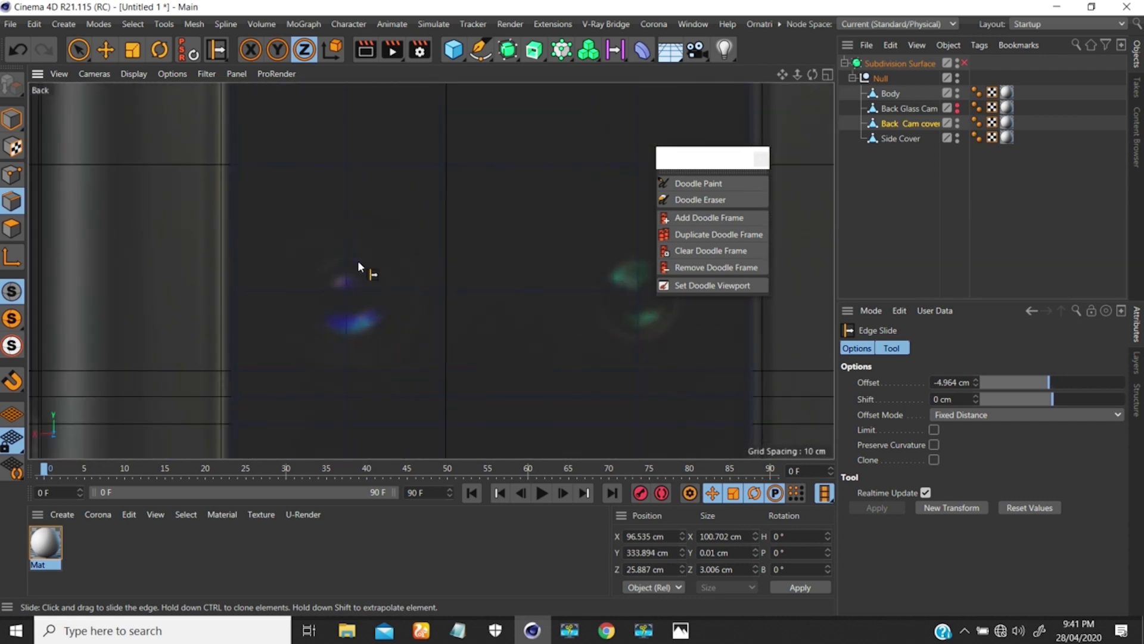
scroll(362, 336, "down", 3)
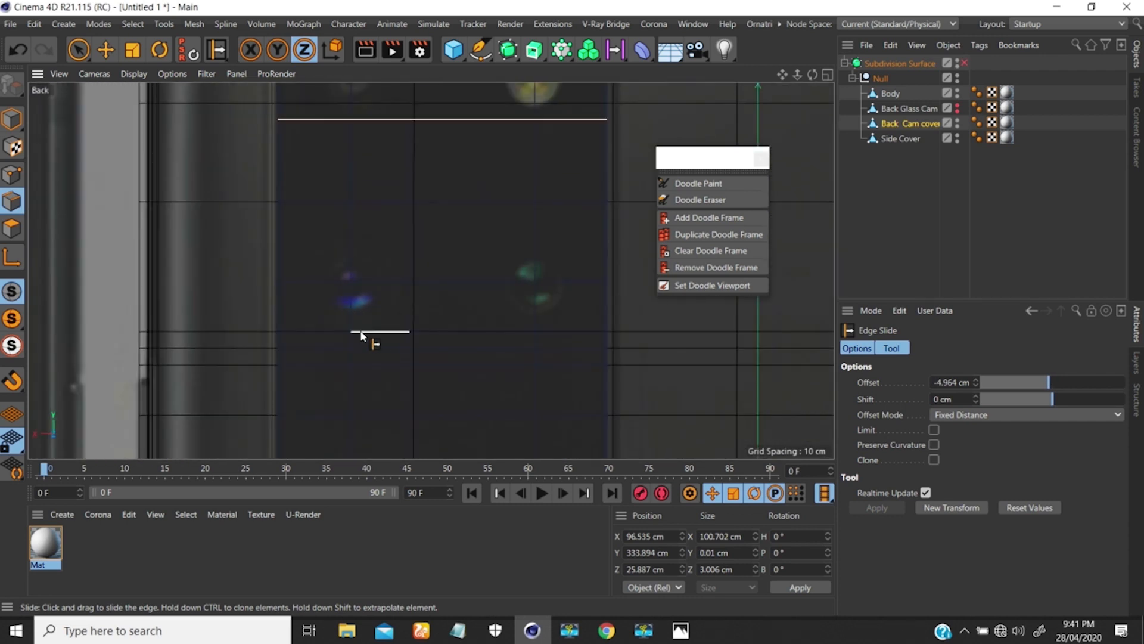
- Select the horizontal edge loop just below the middle lens row and slide it down about 2.44 cm
key("u")
key("l")
left_click(415, 331)
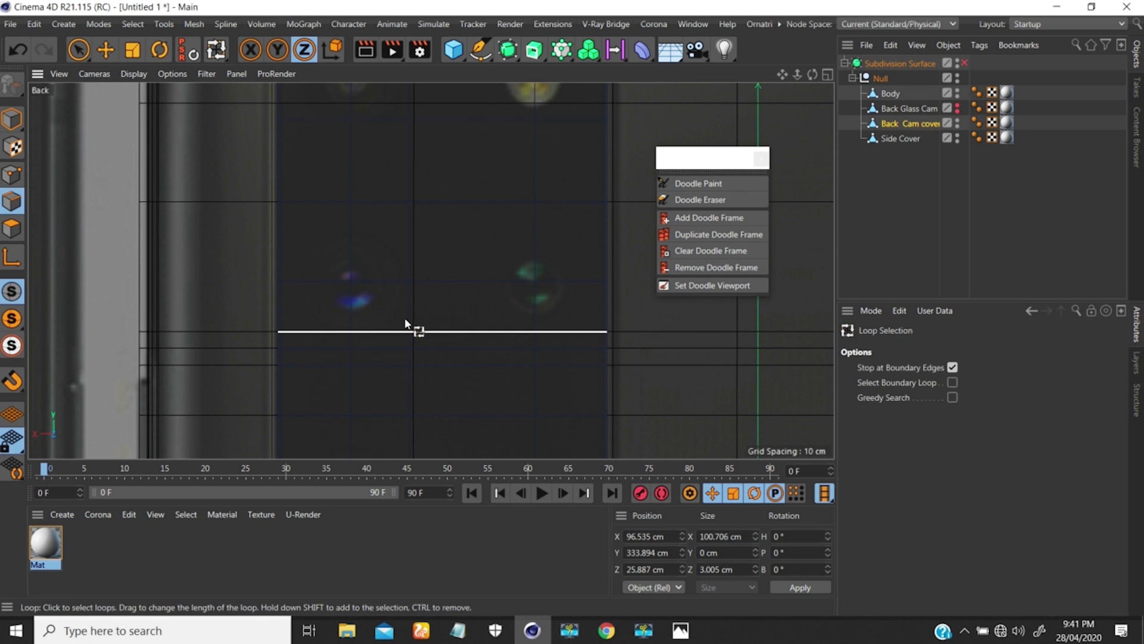
key("m")
key("o")
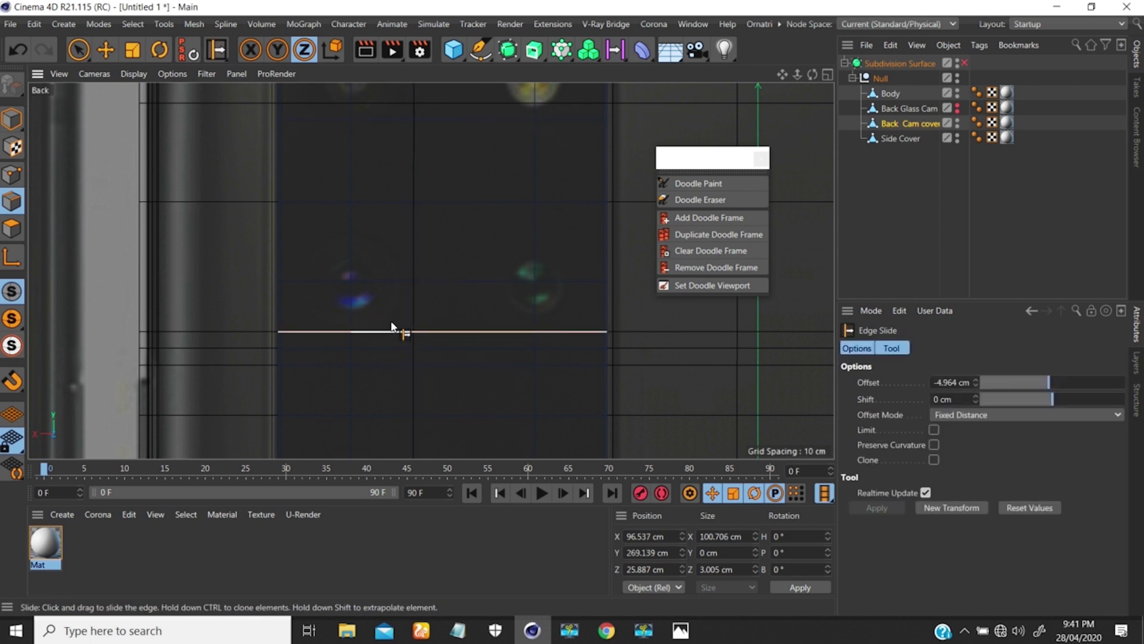
scroll(393, 316, "up", 4)
left_click_drag(388, 358, 385, 364)
scroll(369, 362, "down", 4)
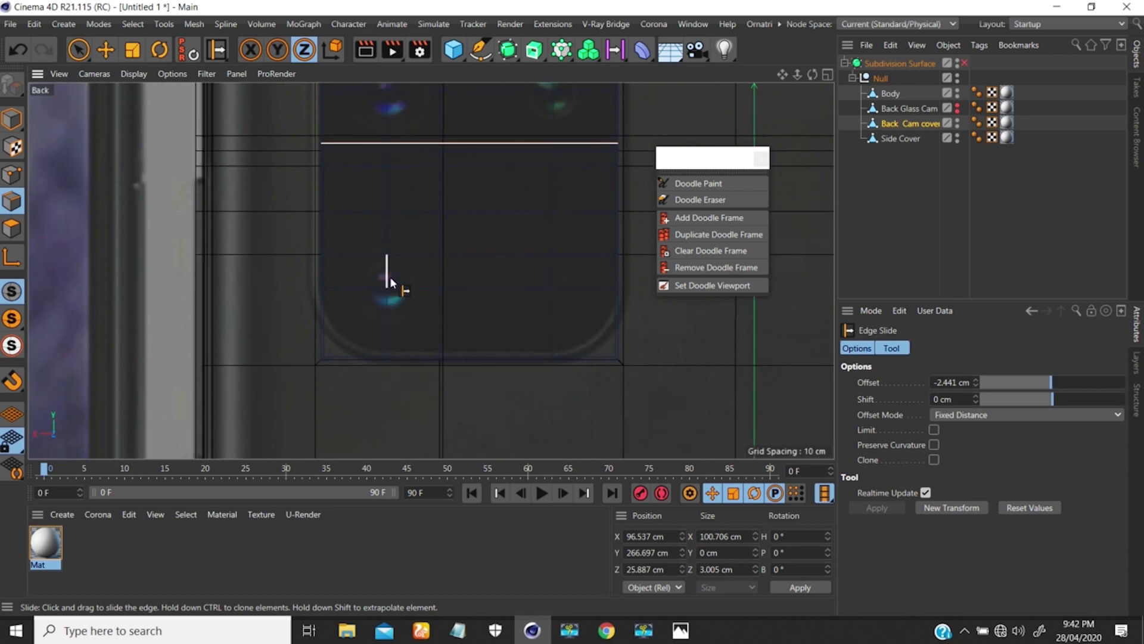
- Select the horizontal edge loop just above the lowest lens and slide it up about 4.15 cm, away from the lens
scroll(390, 278, "up", 2)
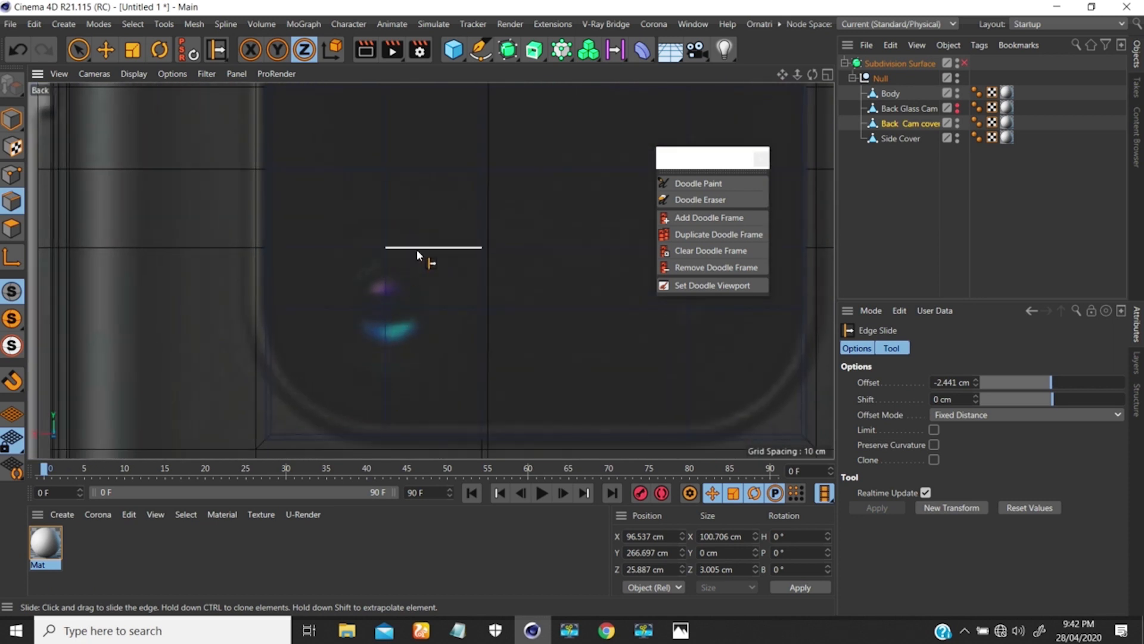
key("u")
key("l")
left_click(433, 245)
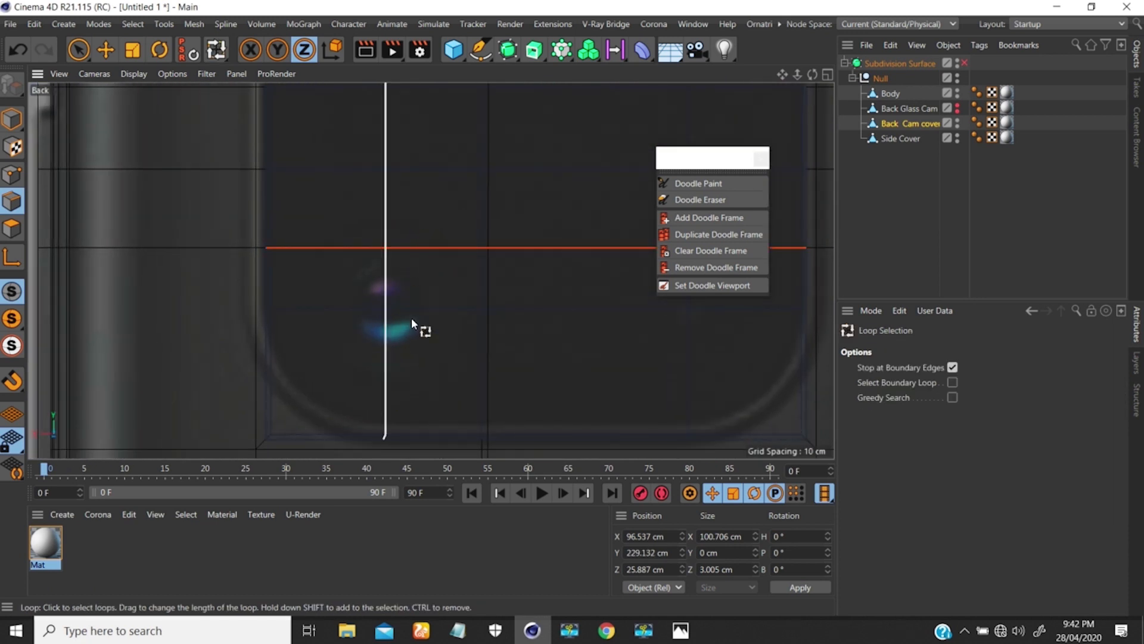
key("m")
key("o")
left_click_drag(448, 245, 448, 224)
scroll(409, 285, "down", 3)
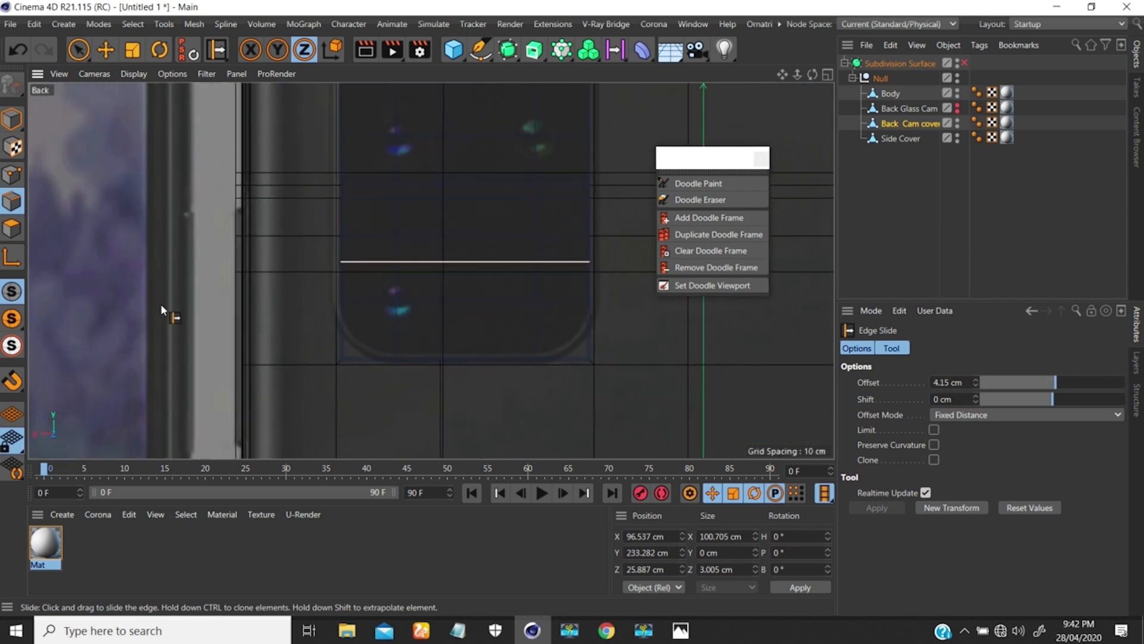
- Bevel the five selected centre points of the lenses and flash with an offset of about 11.88 cm
left_click(11, 174)
scroll(424, 281, "down", 3)
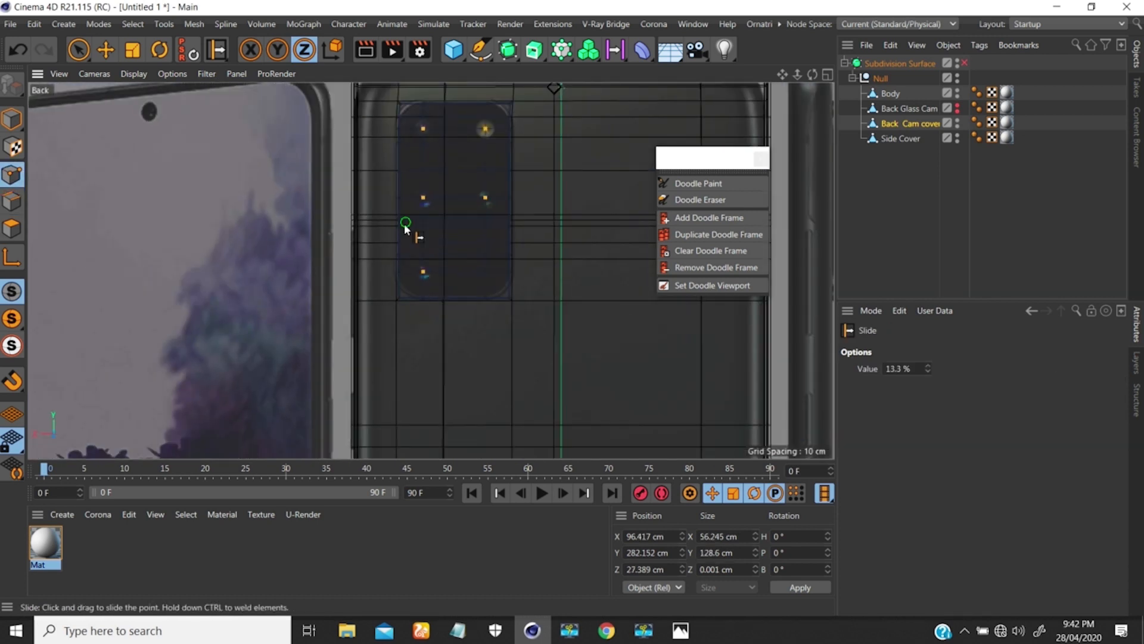
scroll(453, 125, "up", 5)
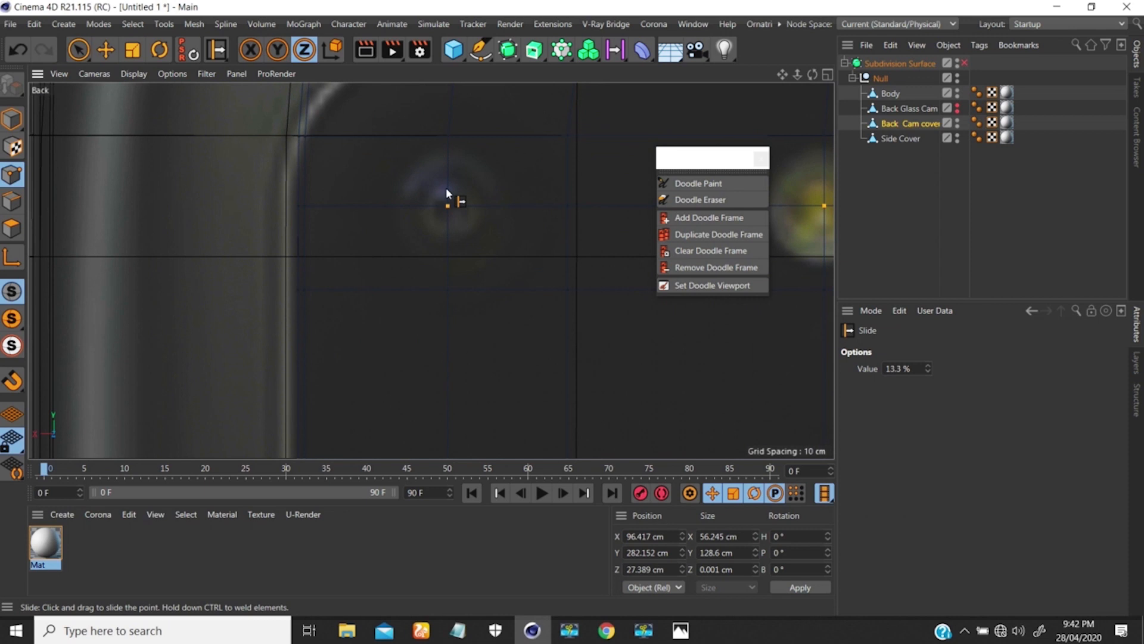
key("m")
key("s")
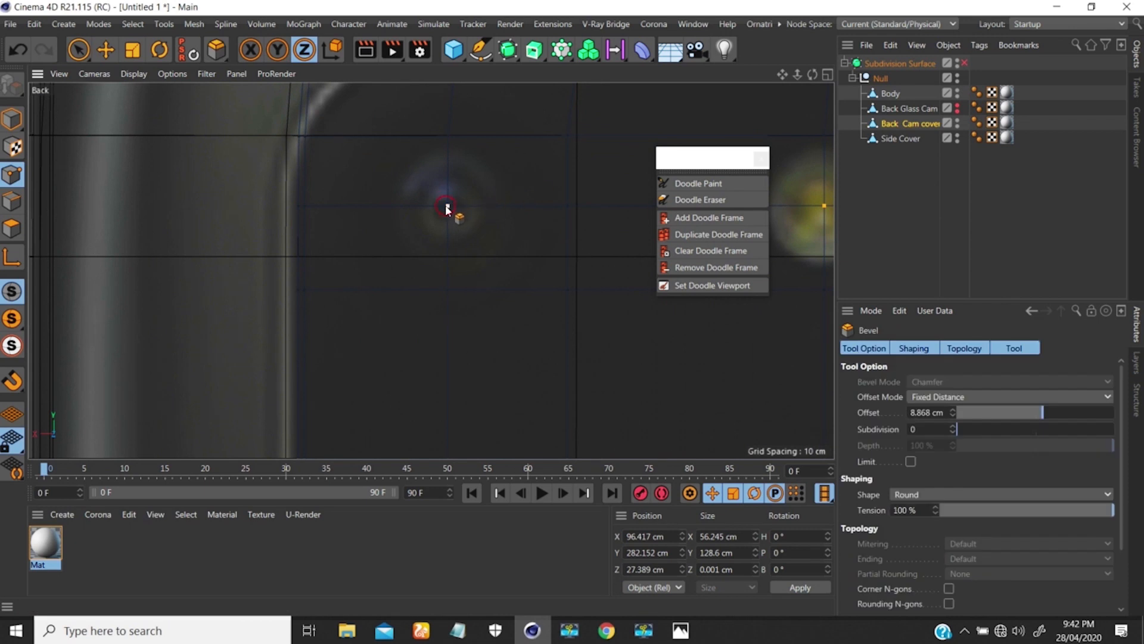
left_click_drag(447, 209, 529, 201)
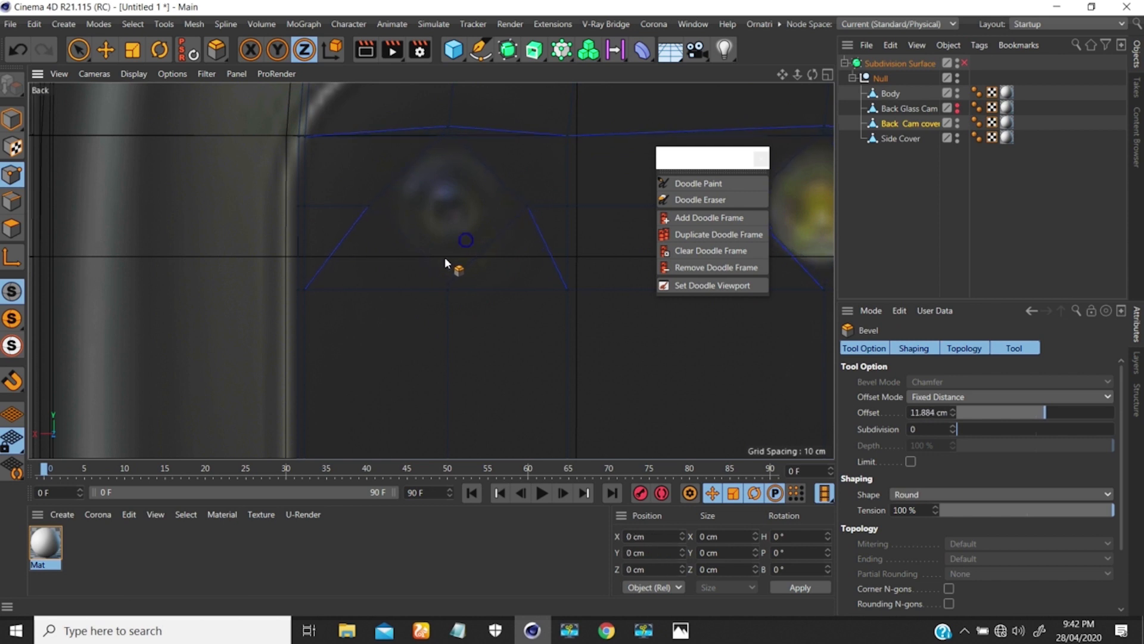
scroll(445, 256, "down", 4)
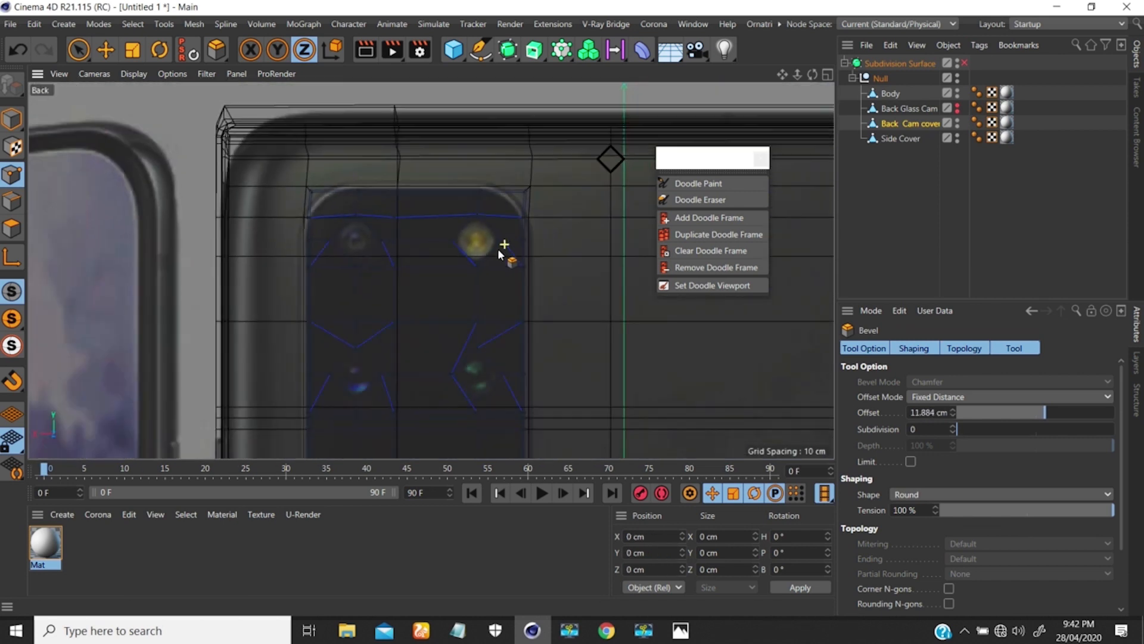
scroll(500, 251, "down", 1)
middle_click_drag(383, 320, 408, 291, "alt")
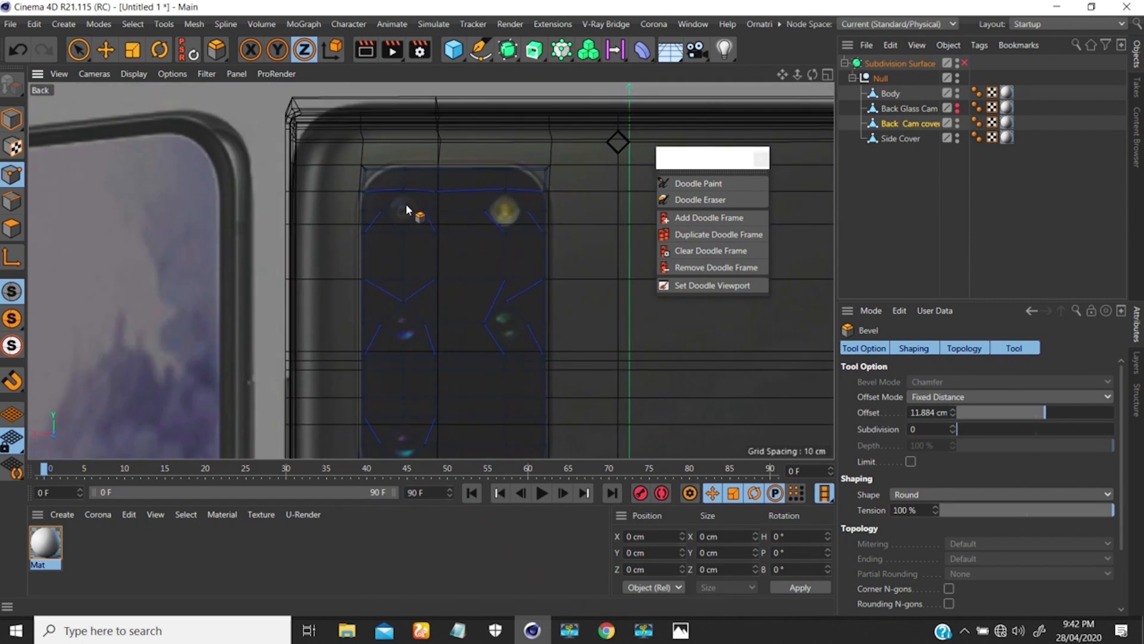
- Select the five diamond-shaped polygons over the four lenses and the flash with Live Selection in polygon mode
scroll(406, 204, "up", 5)
left_click(12, 228)
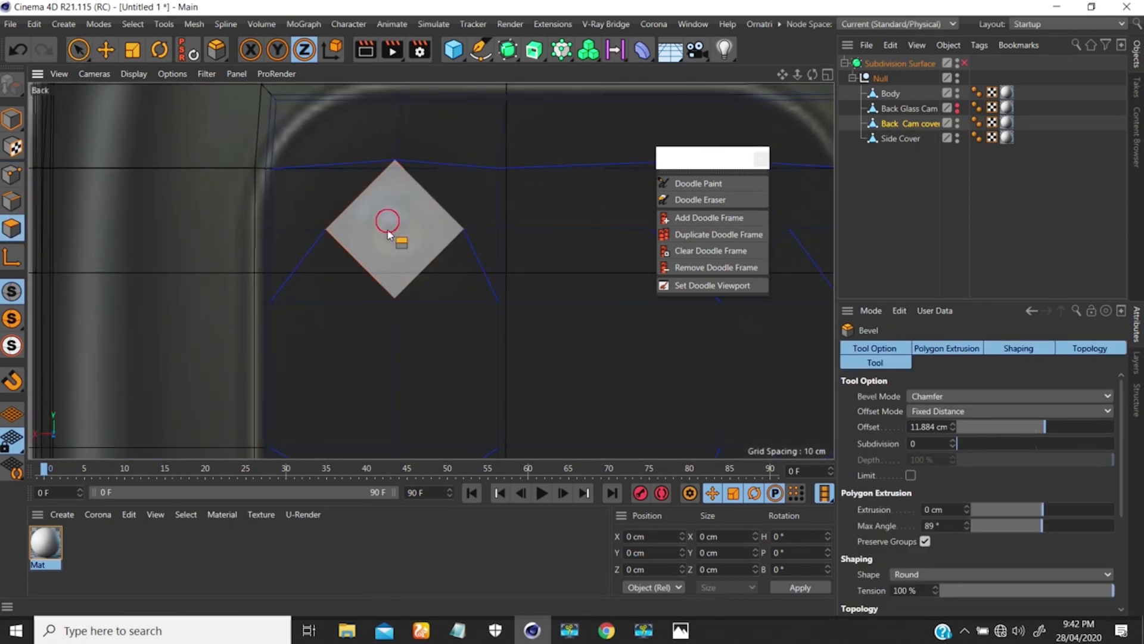
left_click(388, 233)
left_click(106, 50)
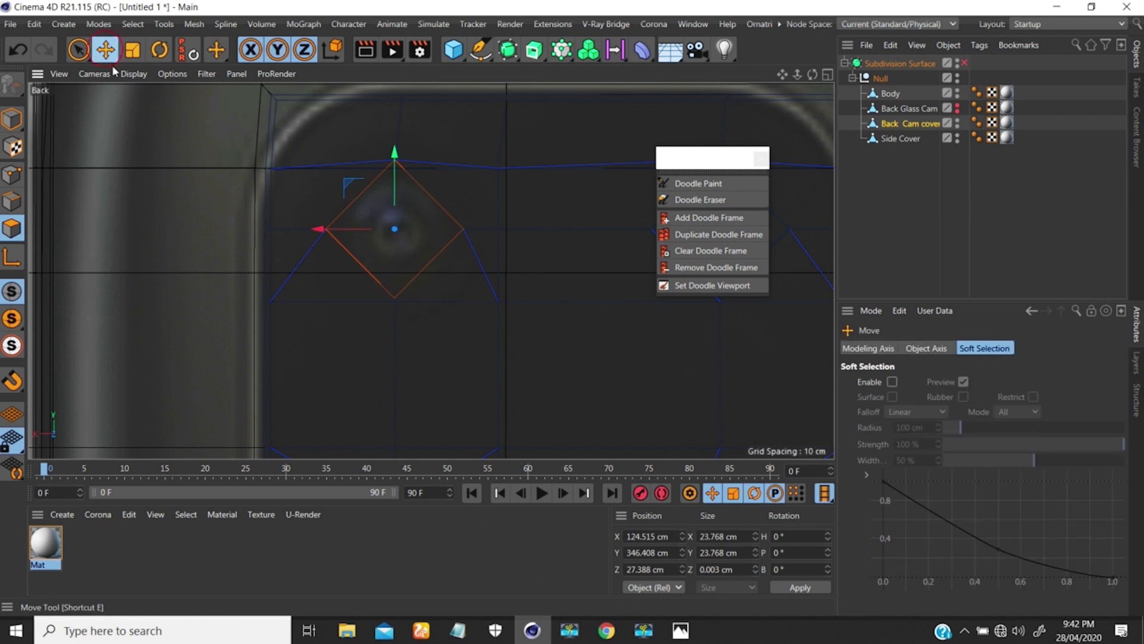
scroll(399, 262, "down", 4)
middle_click_drag(406, 256, 297, 193, "alt")
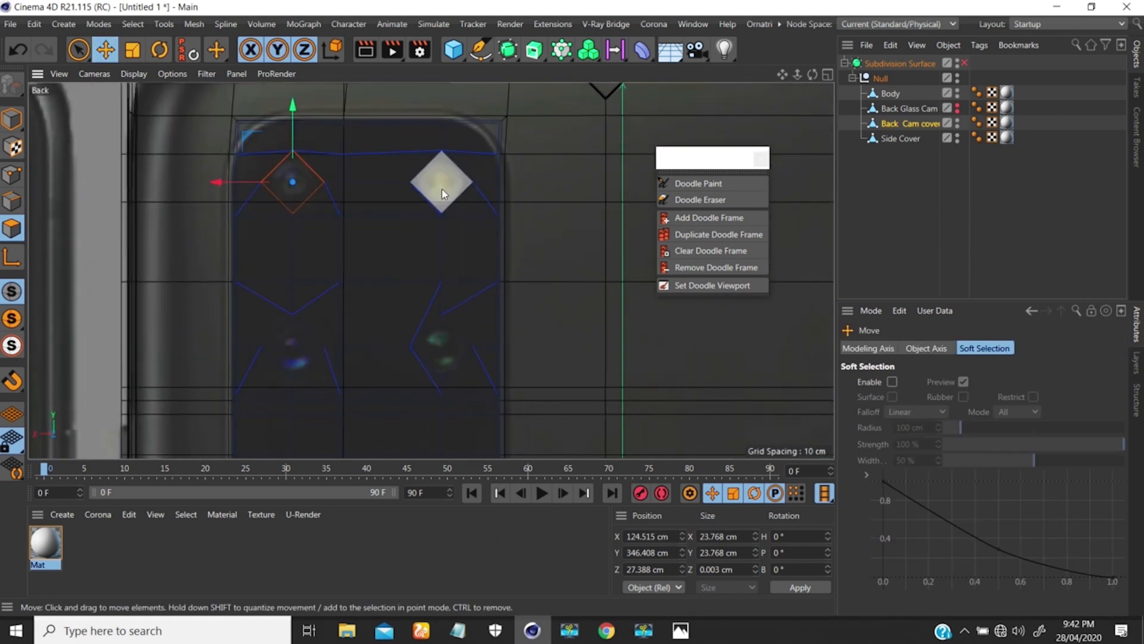
left_click(78, 50)
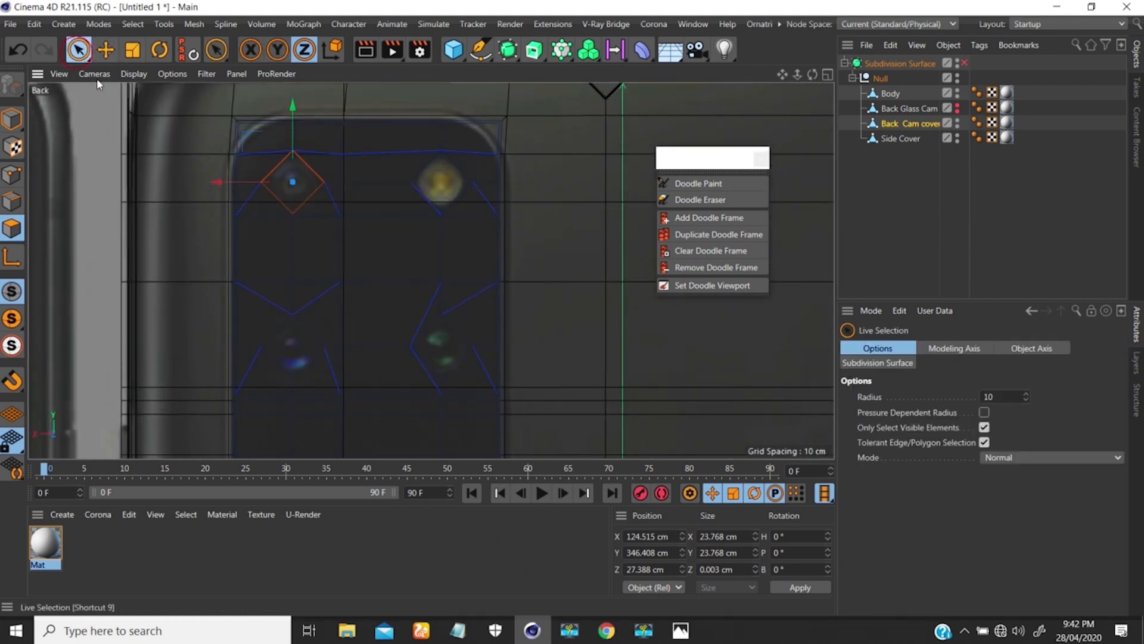
left_click(441, 185, "shift")
left_click(442, 344, "shift")
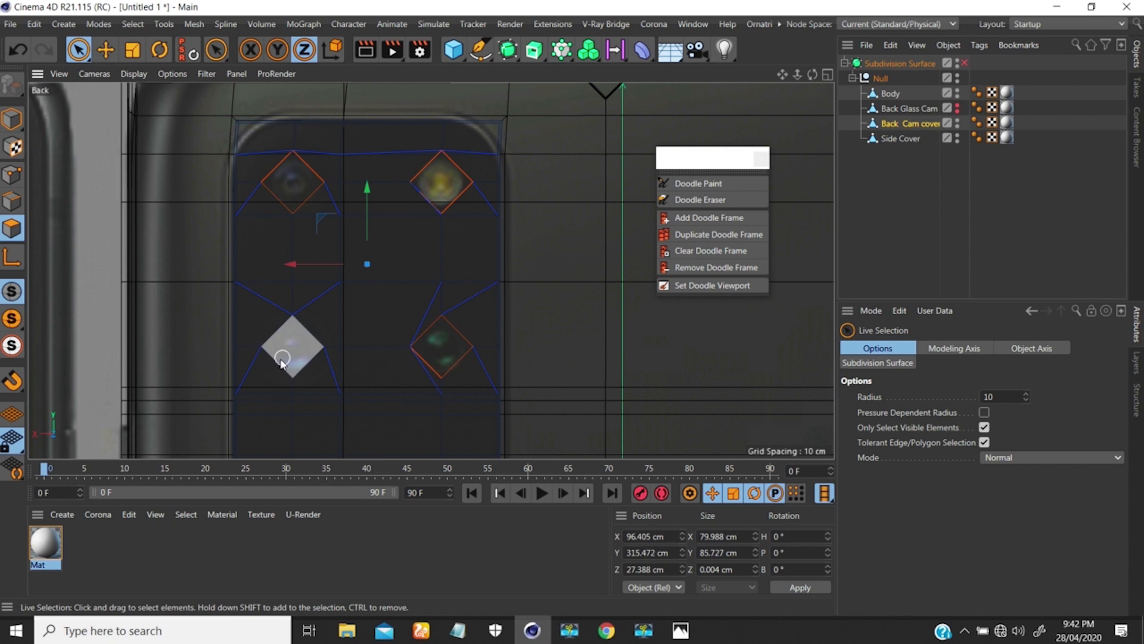
left_click(295, 346, "shift")
middle_click_drag(358, 327, 405, 122, "alt")
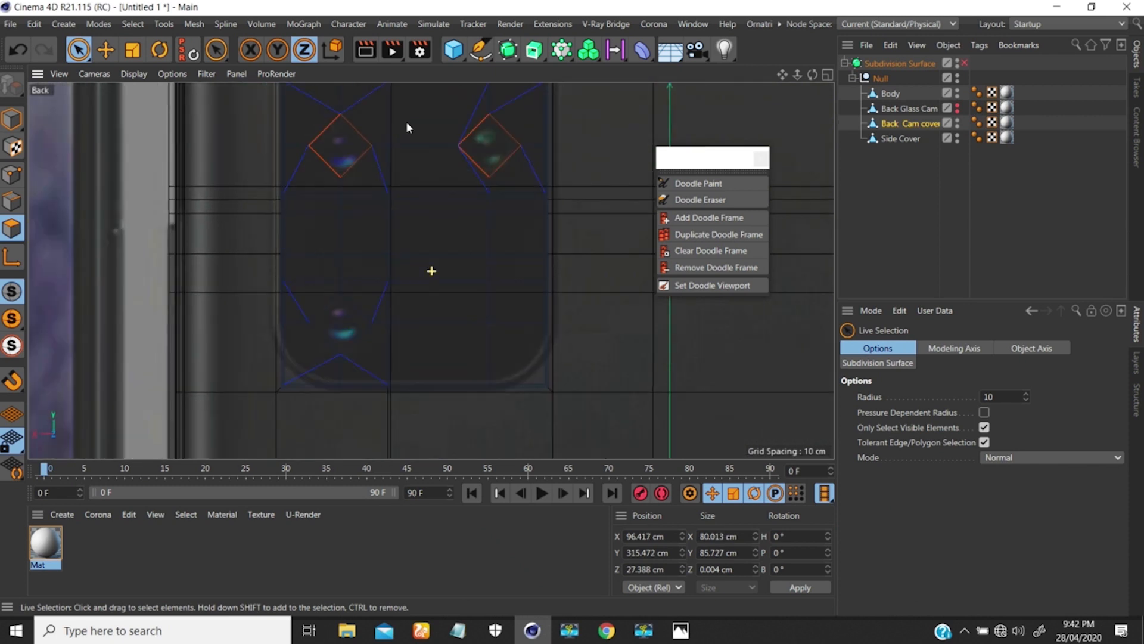
left_click(344, 330, "shift")
- Inset the five selected diamond polygons with Extrude Inner, finishing with an offset of about 1.73 cm
right_click_drag(372, 291, 338, 335, "alt")
middle_click_drag(358, 235, 348, 257, "alt")
right_click_drag(362, 213, 441, 113, "alt")
right_click_drag(298, 181, 346, 145, "alt")
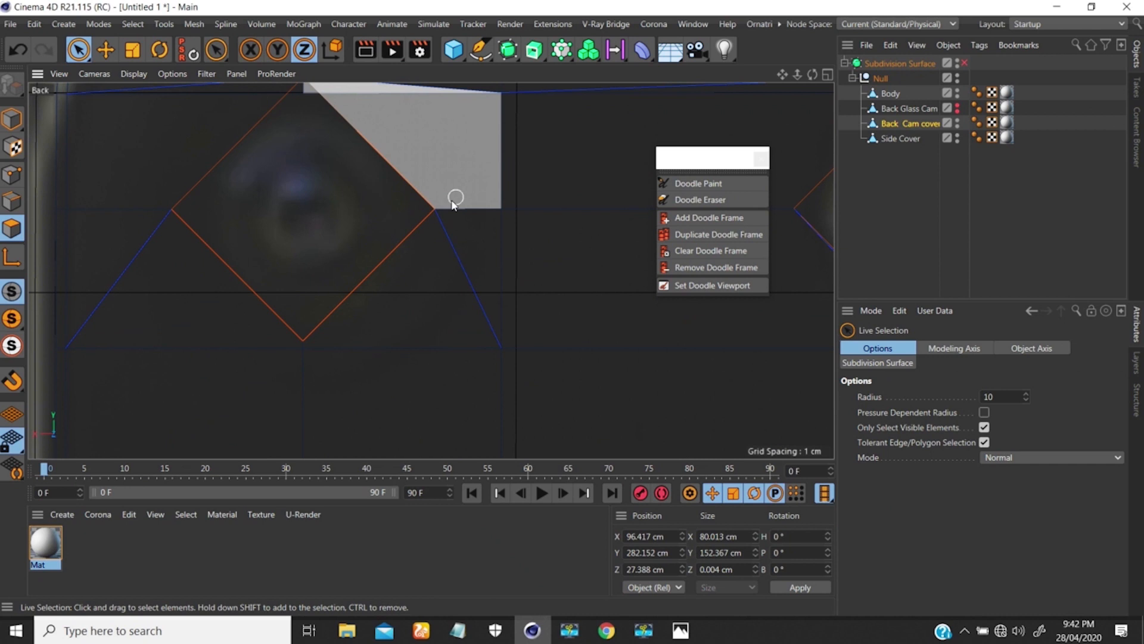
key("i")
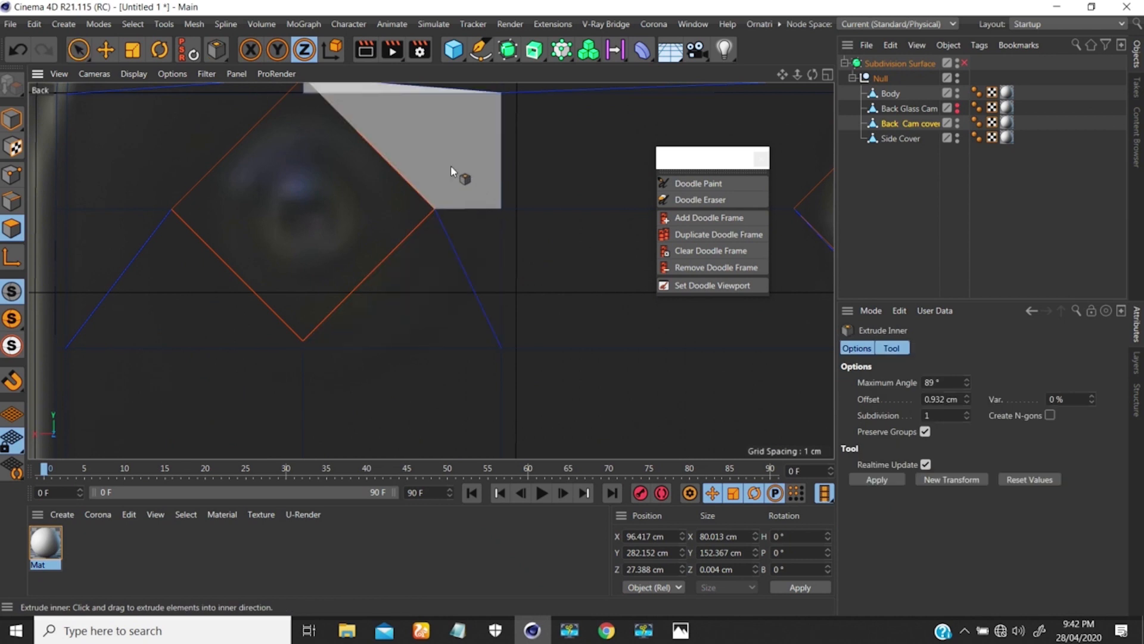
left_click_drag(486, 165, 331, 235)
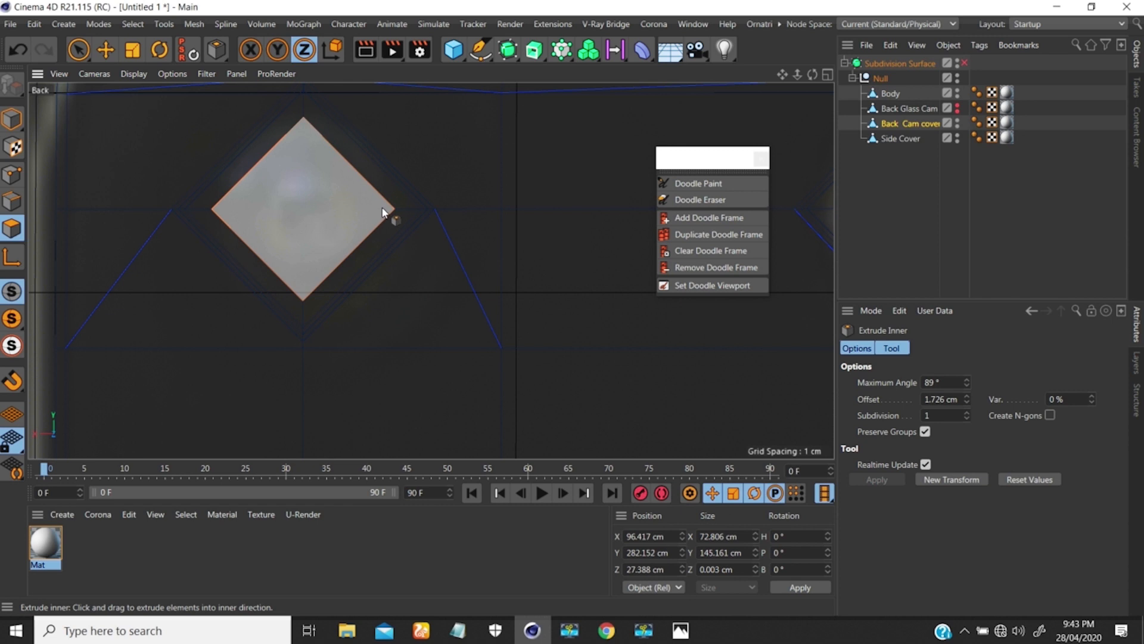
- Unlock the X and Y axes and push the five inset polygons about 0.88 cm into the phone along Z in the perspective view
key("F1")
left_click_drag(319, 205, 361, 171, "alt")
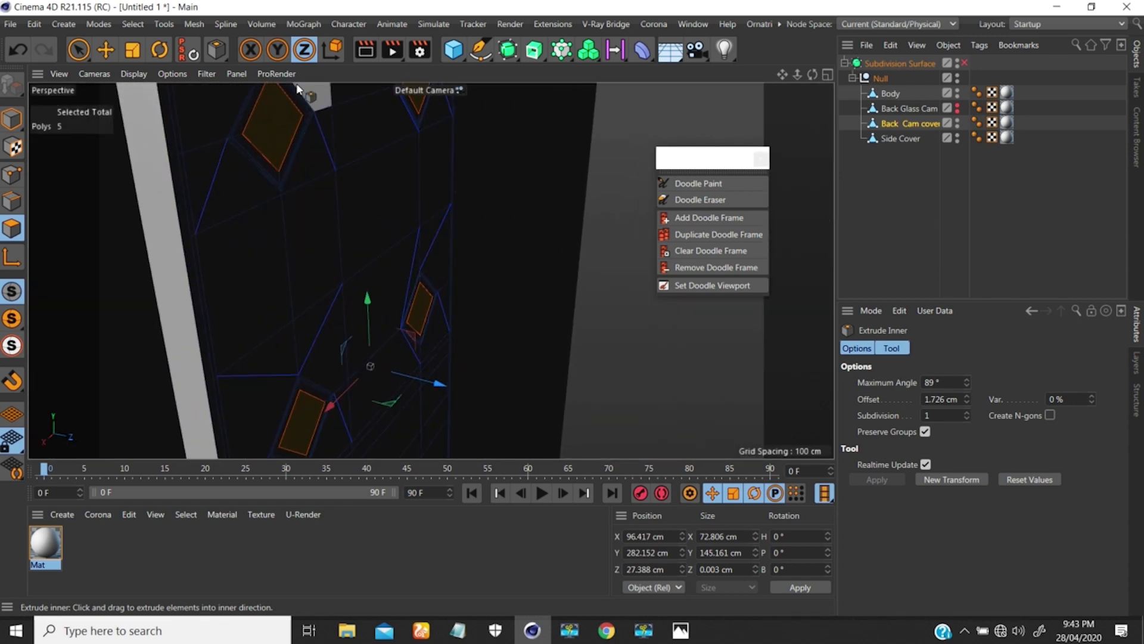
left_click(277, 50)
left_click(251, 50)
left_click_drag(391, 372, 431, 384)
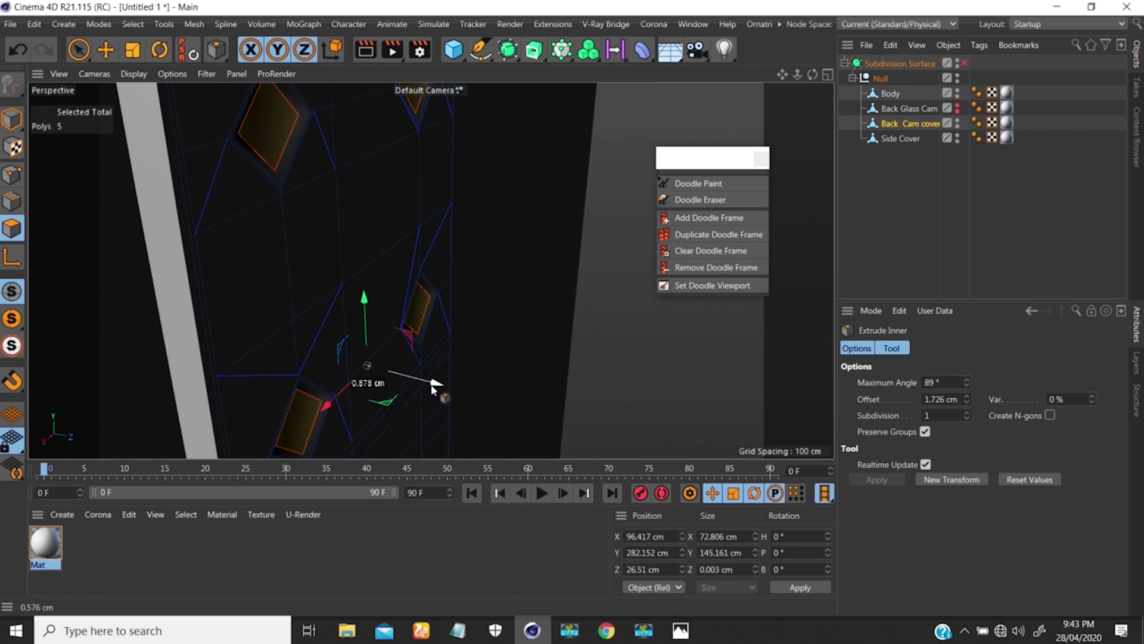
left_click_drag(344, 215, 302, 189, "alt")
middle_click_drag(306, 190, 350, 276, "alt")
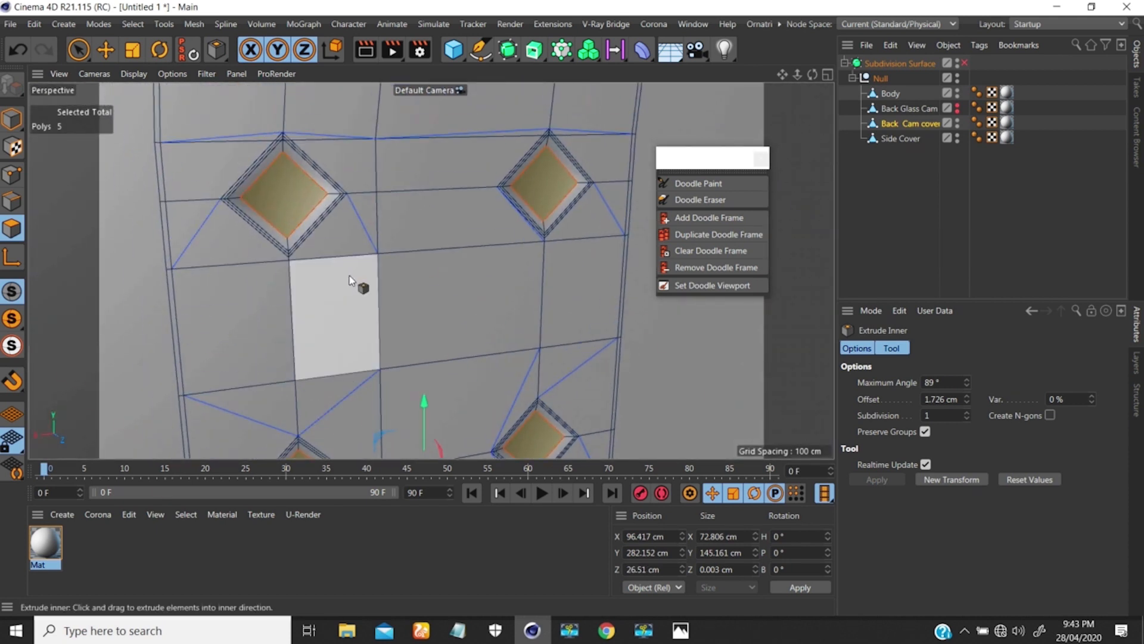
- Inset the five recessed polygons again with Extrude Inner in the back view, finishing with an offset of about 0.8 cm
key("F4")
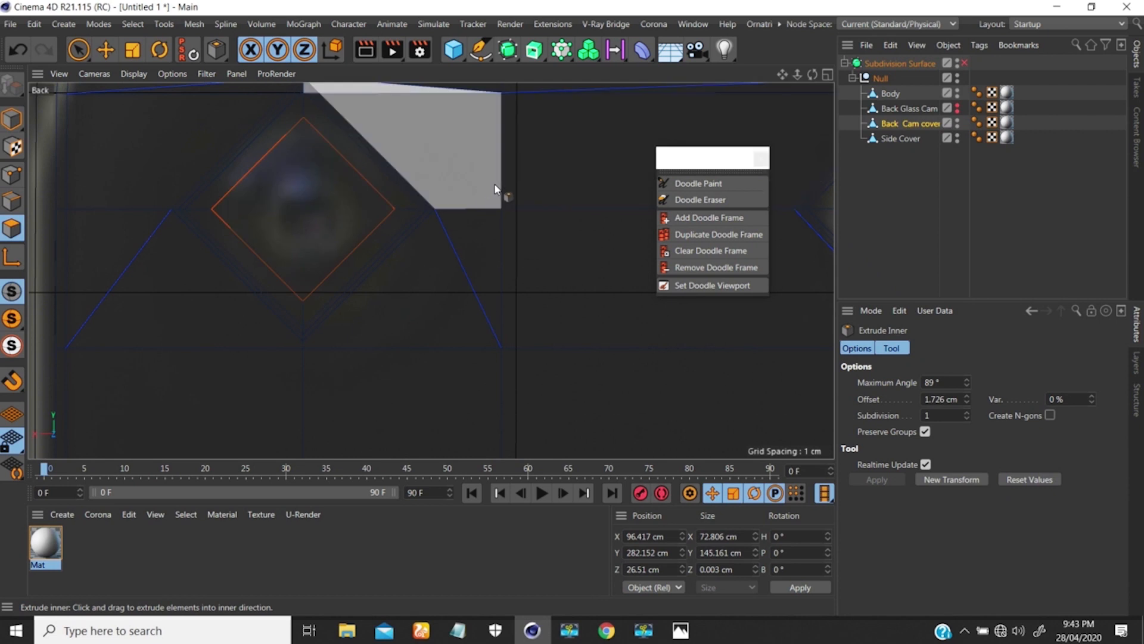
left_click_drag(522, 186, 348, 204)
left_click(457, 211)
right_click_drag(349, 205, 286, 310, "alt")
middle_click_drag(373, 225, 341, 194, "alt")
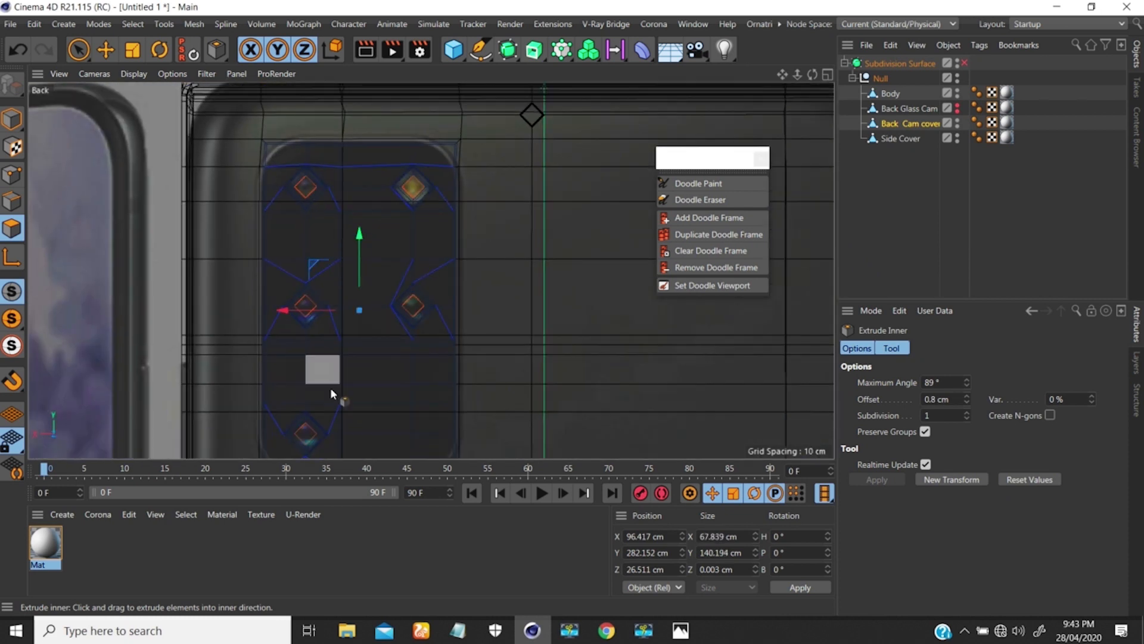
right_click_drag(320, 360, 329, 339, "alt")
middle_click_drag(330, 276, 309, 314, "alt")
right_click_drag(270, 183, 314, 149, "alt")
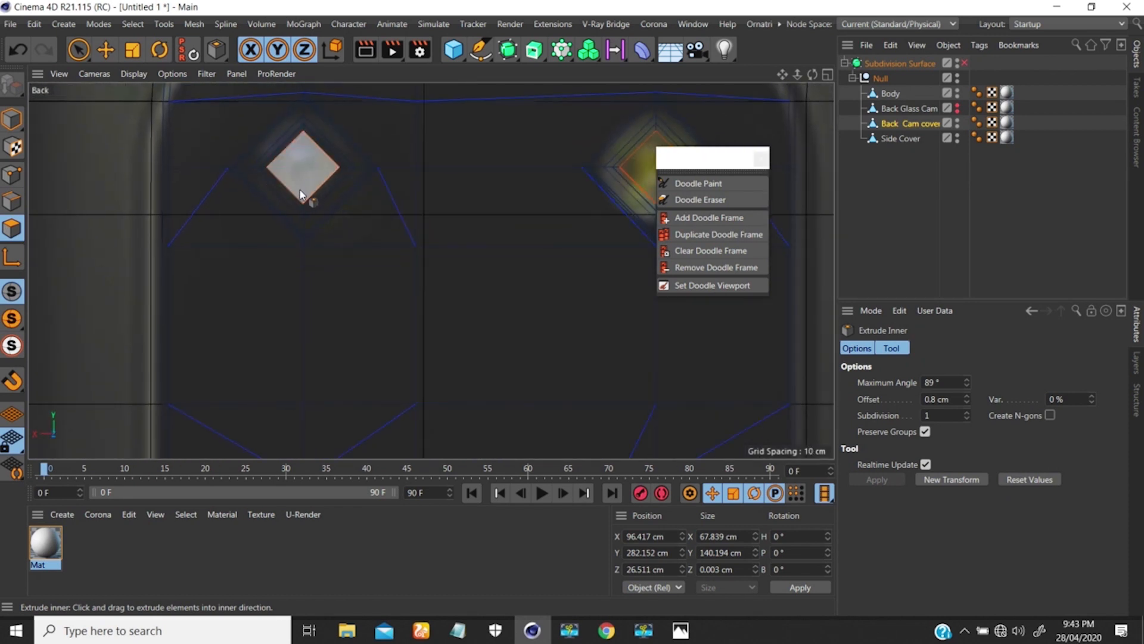
- Turn on the Subdivision Surface and deselect all objects to inspect the smoothed lens and flash recesses in the perspective view
key("F1")
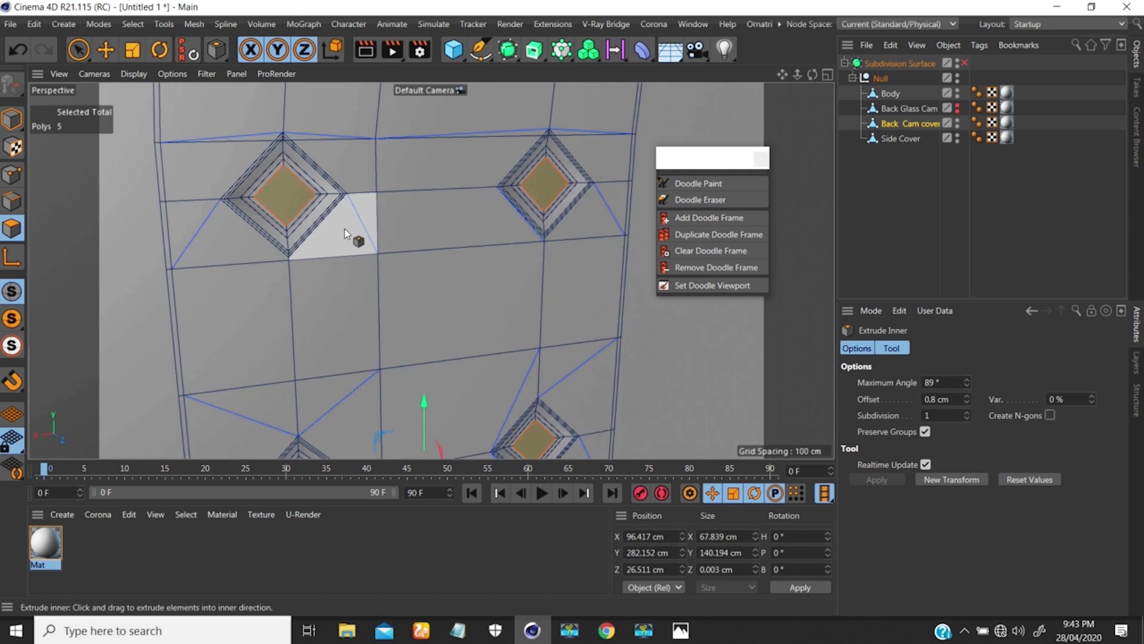
key("q")
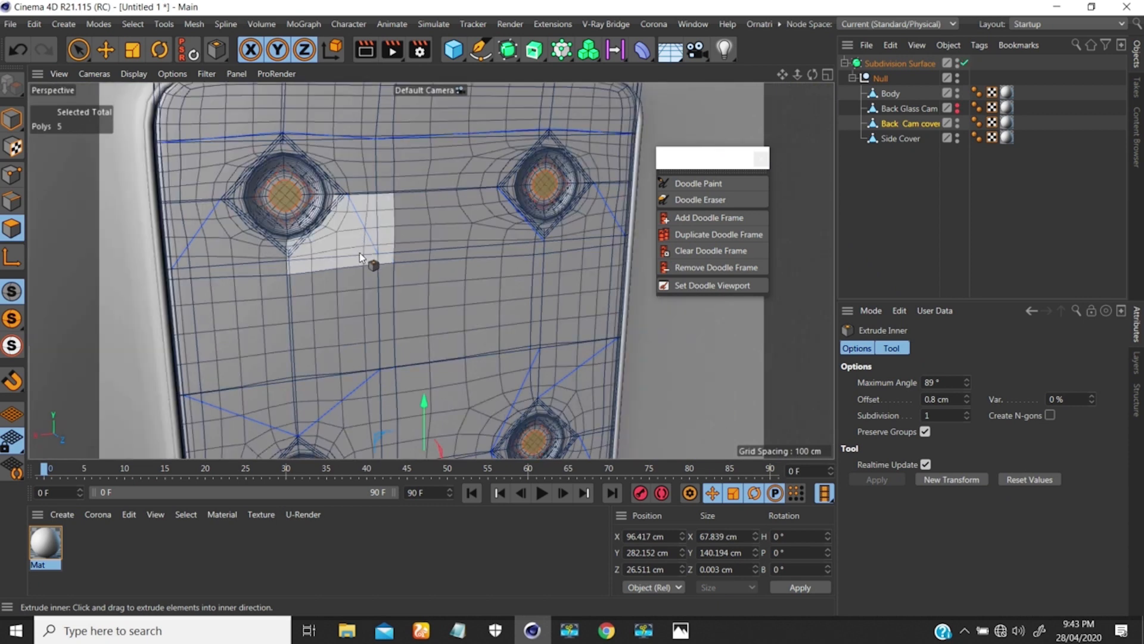
left_click(891, 195)
scroll(372, 218, "down", 6)
left_click_drag(367, 238, 305, 335, "alt")
left_click_drag(359, 303, 358, 267, "alt")
right_click_drag(345, 242, 405, 162, "alt")
scroll(374, 195, "up", 4)
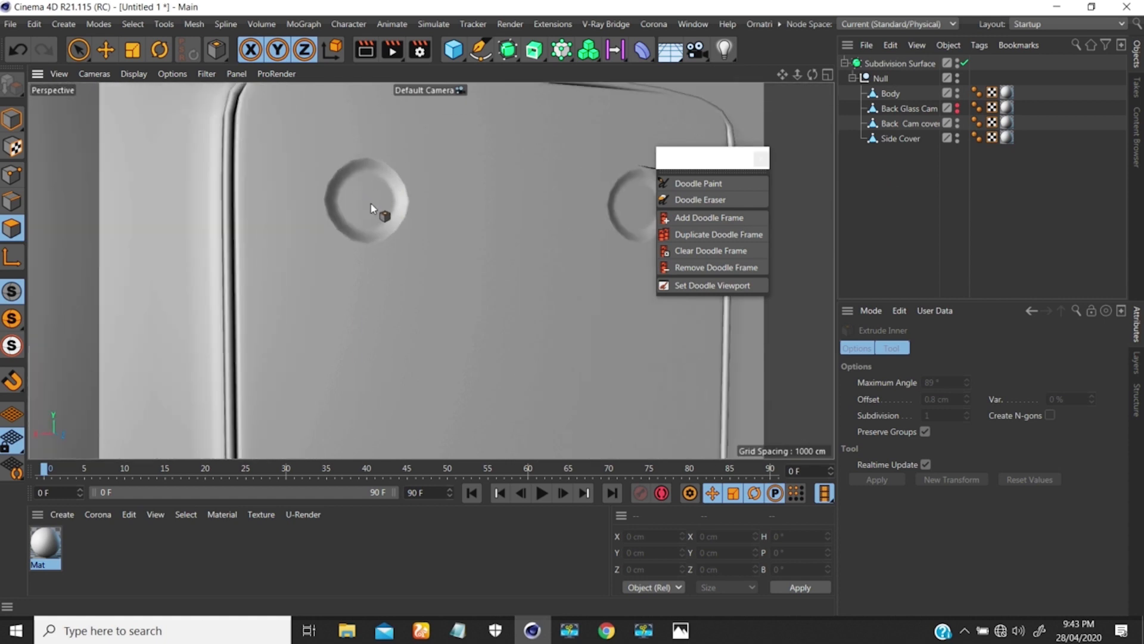
scroll(370, 203, "down", 4)
middle_click_drag(370, 203, 361, 219, "alt")
scroll(361, 223, "up", 3)
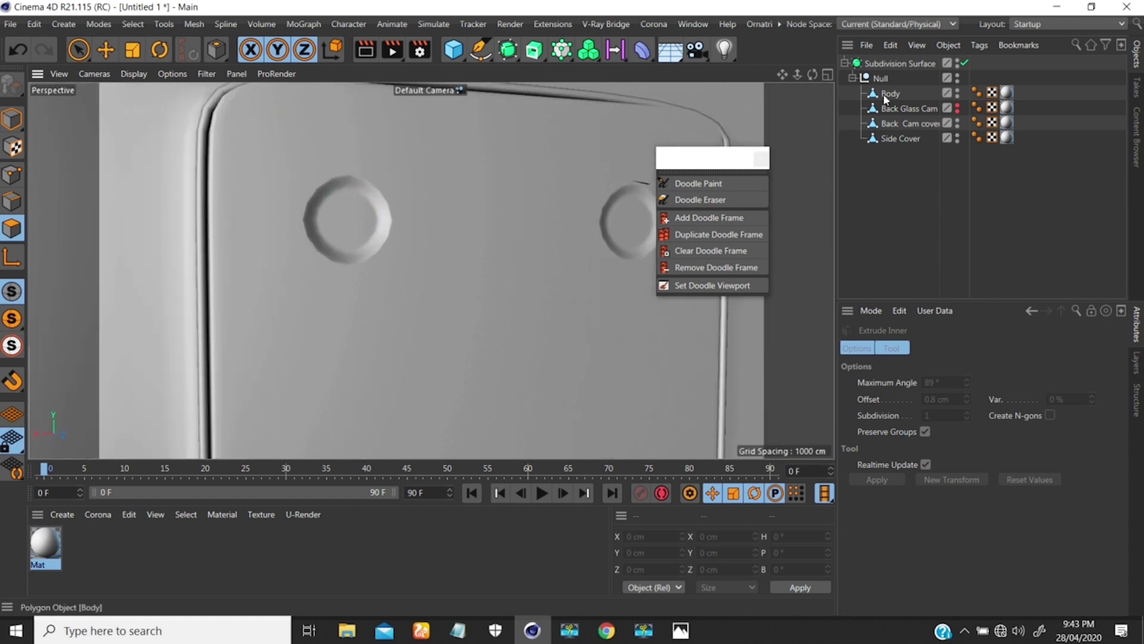
- Reselect the Back Cam cover object and examine the mesh around the top lens recess in the perspective and back views
left_click(897, 124)
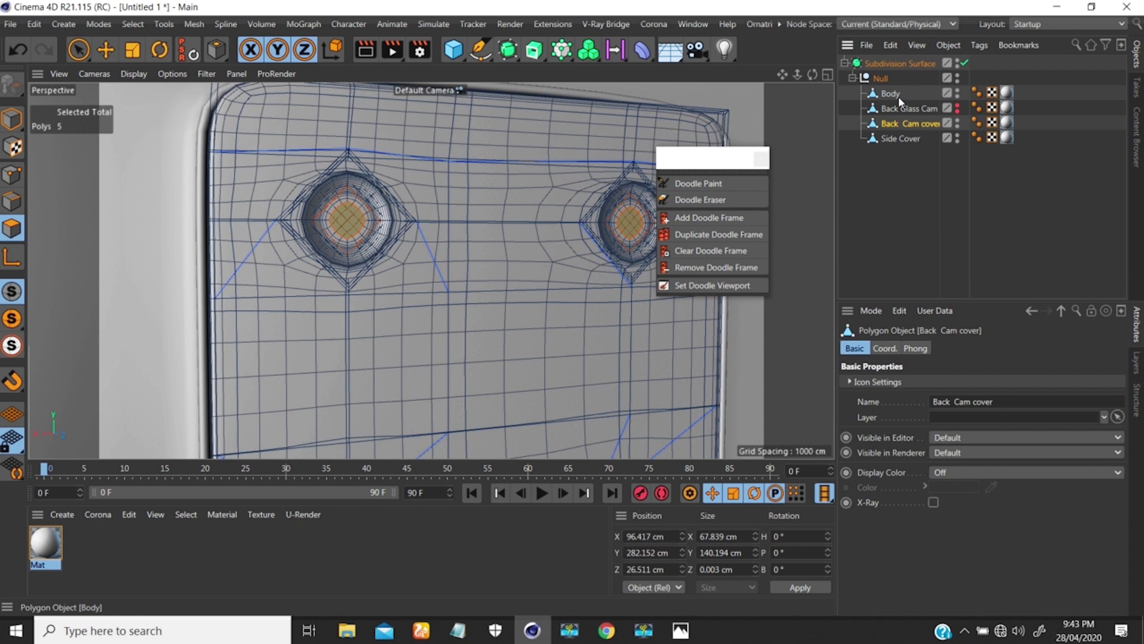
scroll(395, 199, "up", 4)
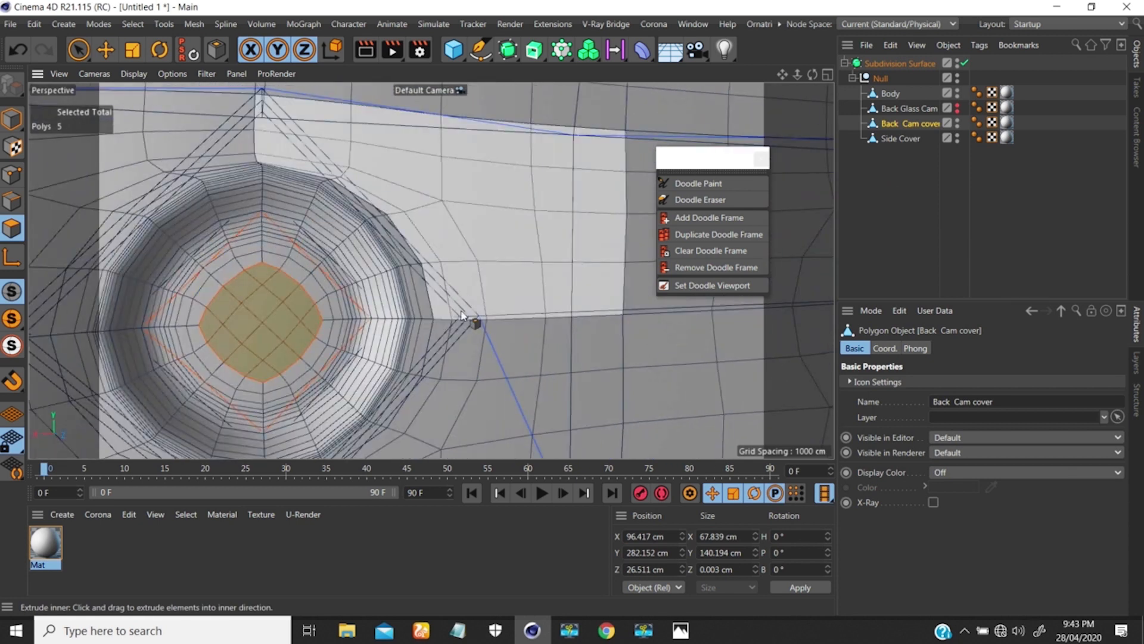
scroll(467, 305, "up", 3)
scroll(470, 301, "down", 5)
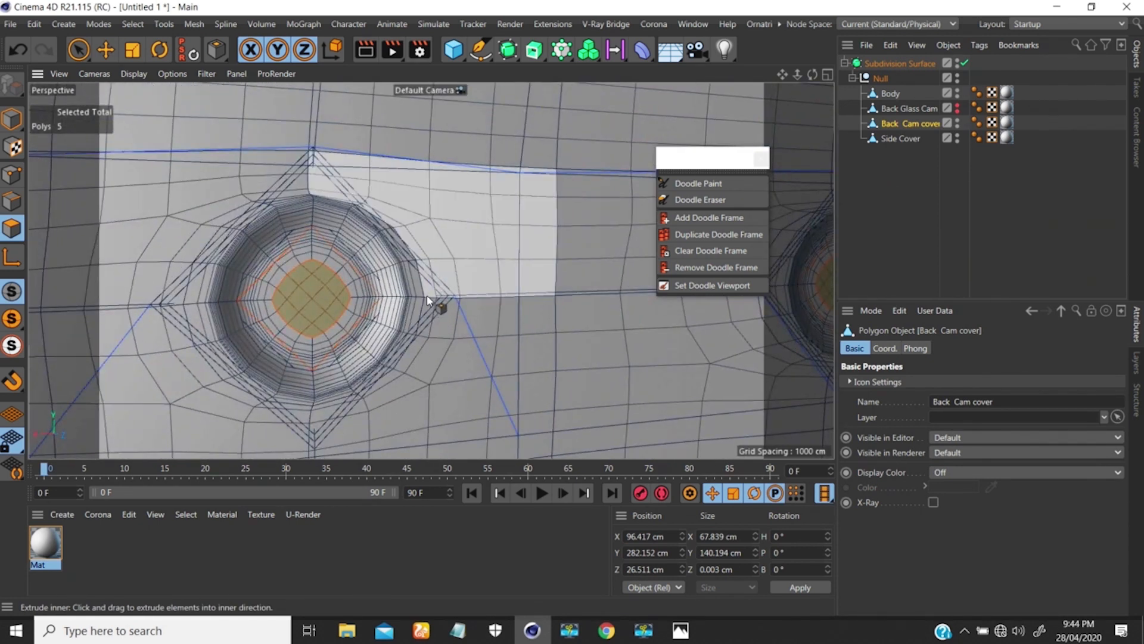
key("F4")
scroll(357, 155, "up", 5)
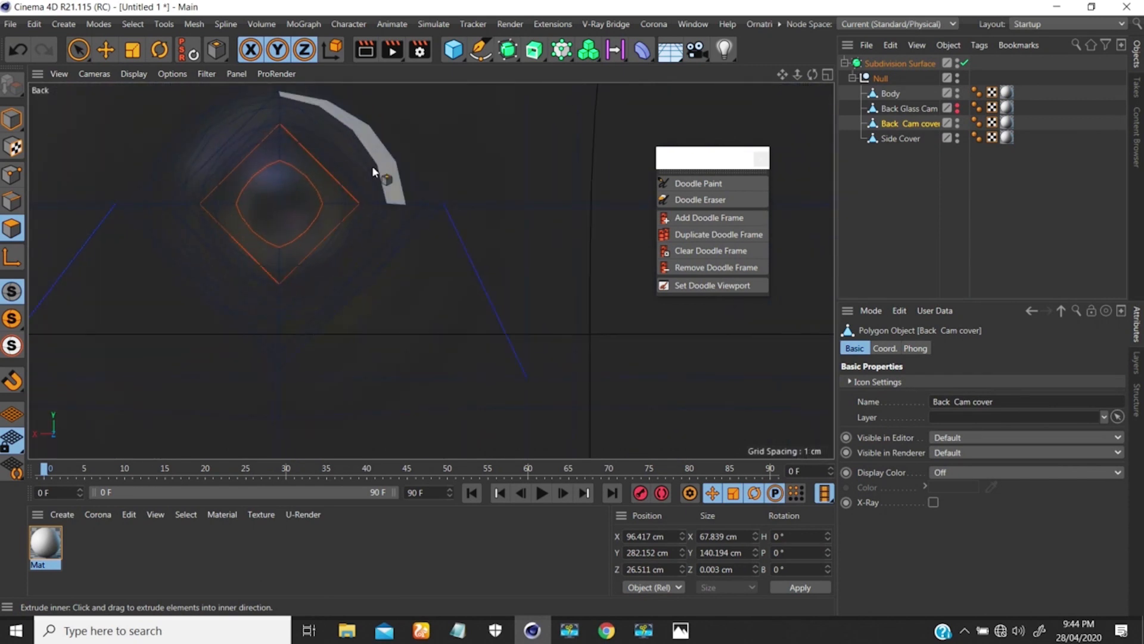
- Turn off the Subdivision Surface and cut an edge loop just inside the outer rim of the top lens recess in the back view
middle_click_drag(350, 218, 352, 284, "alt")
scroll(353, 196, "up", 7)
scroll(532, 343, "up", 6)
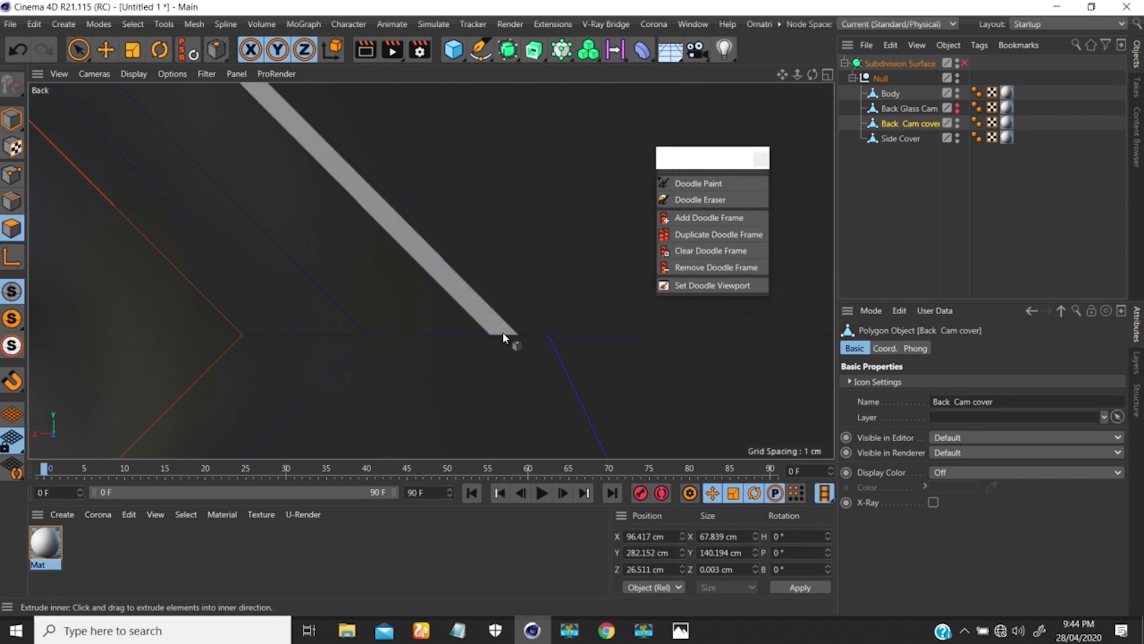
key("u")
key("l")
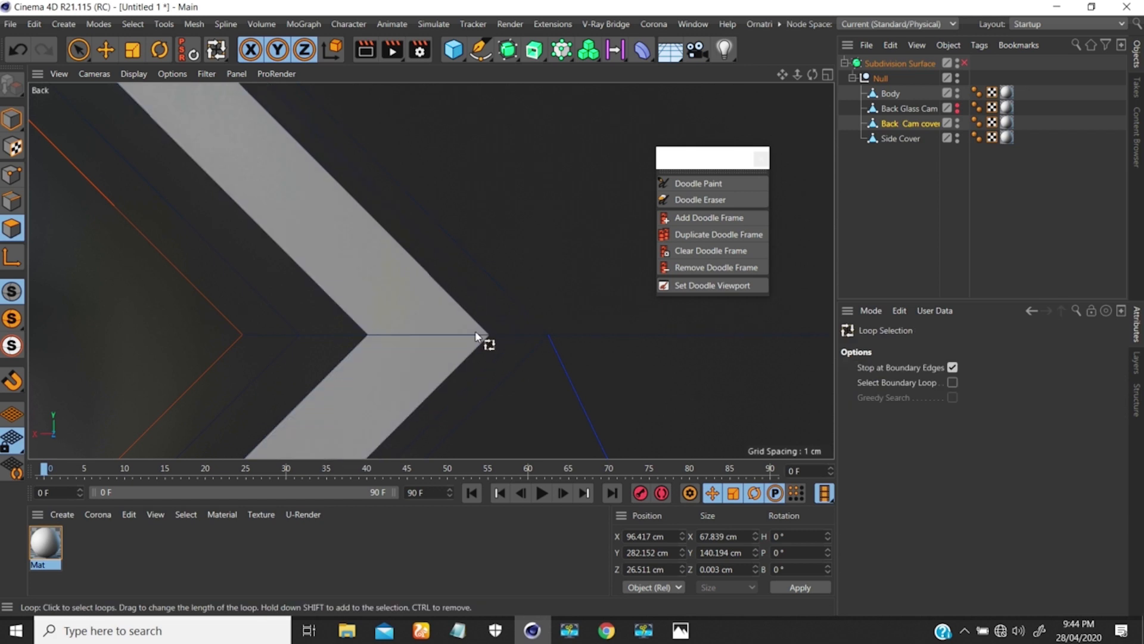
key("k")
key("l")
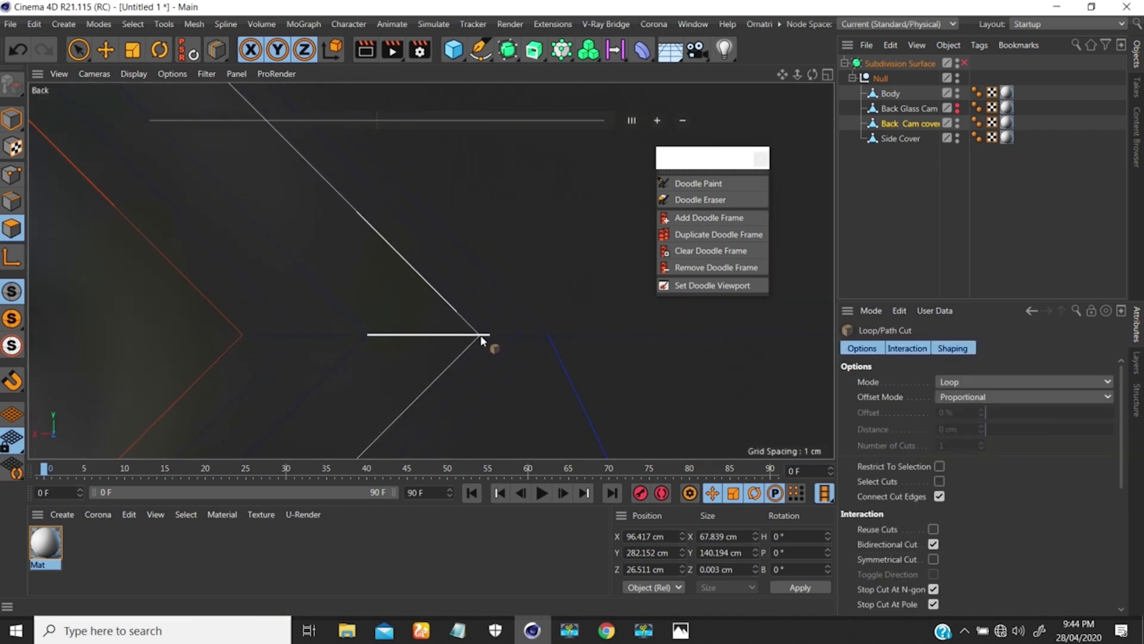
left_click(481, 335)
- Cut an edge loop close to the outer rim of the flash recess with Loop/Path Cut at an offset of about 6.6 %
right_click_drag(434, 284, 334, 324, "alt")
middle_click_drag(466, 290, 372, 295, "alt")
right_click_drag(584, 266, 675, 200, "alt")
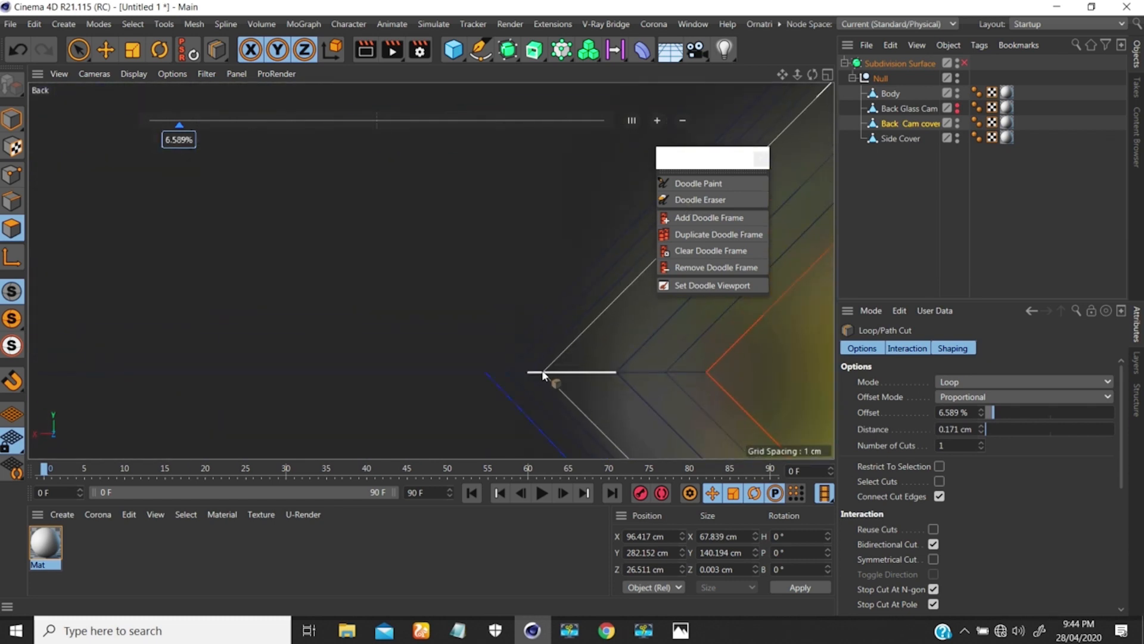
left_click(542, 372)
- Cut an edge loop near the rim of the lens recess below the top one at an offset of about 88.4 %
right_click_drag(554, 315, 417, 418, "alt")
middle_click_drag(419, 363, 434, 248, "alt")
right_click_drag(477, 340, 564, 203, "alt")
middle_click_drag(564, 204, 464, 291, "alt")
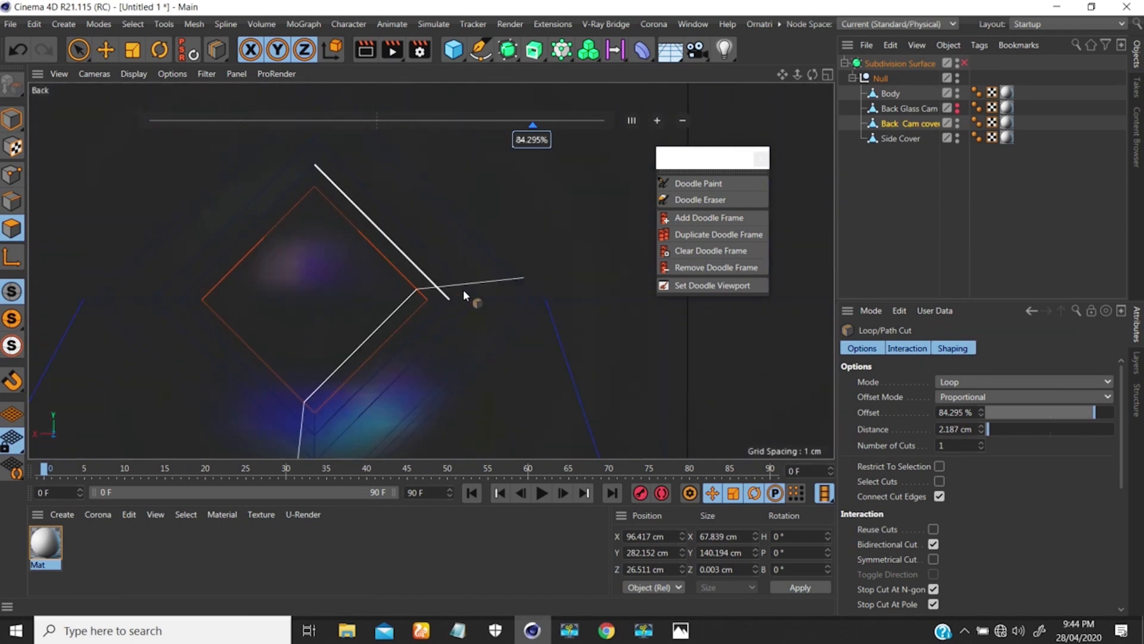
right_click_drag(514, 296, 522, 257, "alt")
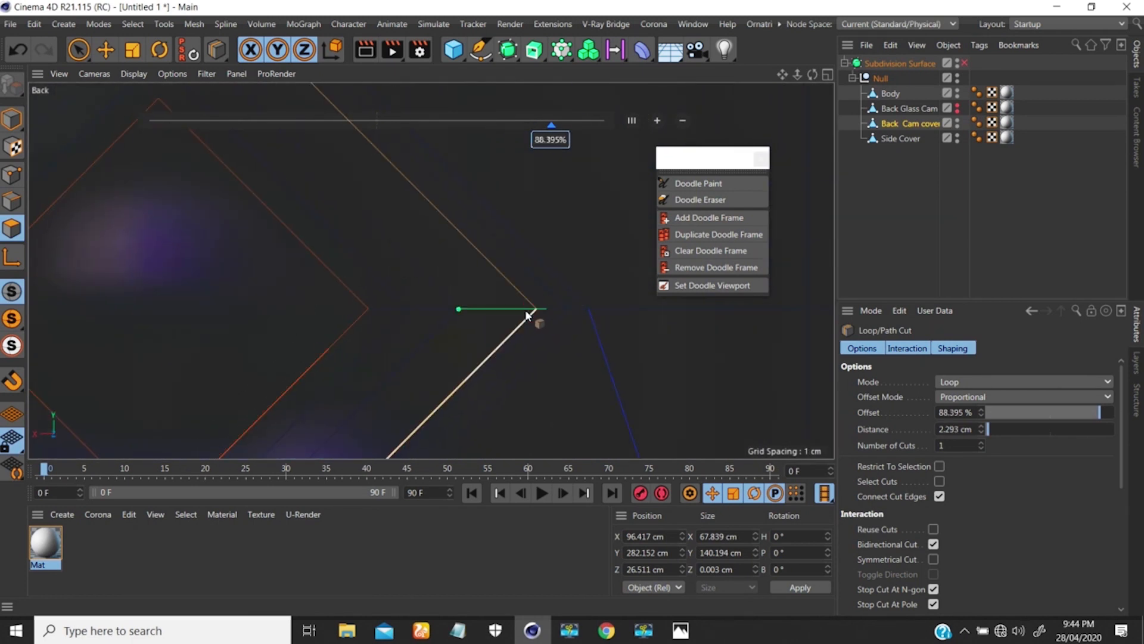
right_click_drag(534, 312, 501, 188, "alt")
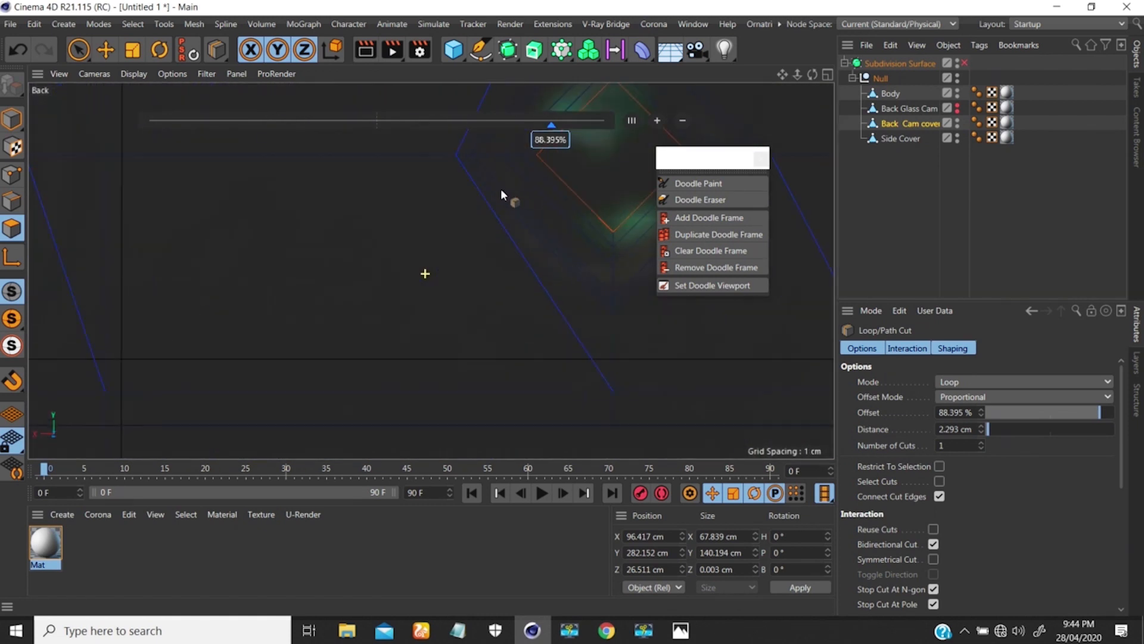
- Cut edge loops near the rims of the recess below the flash and the lowest lens recess, the last at about 83 % offset
right_click_drag(427, 251, 490, 172, "alt")
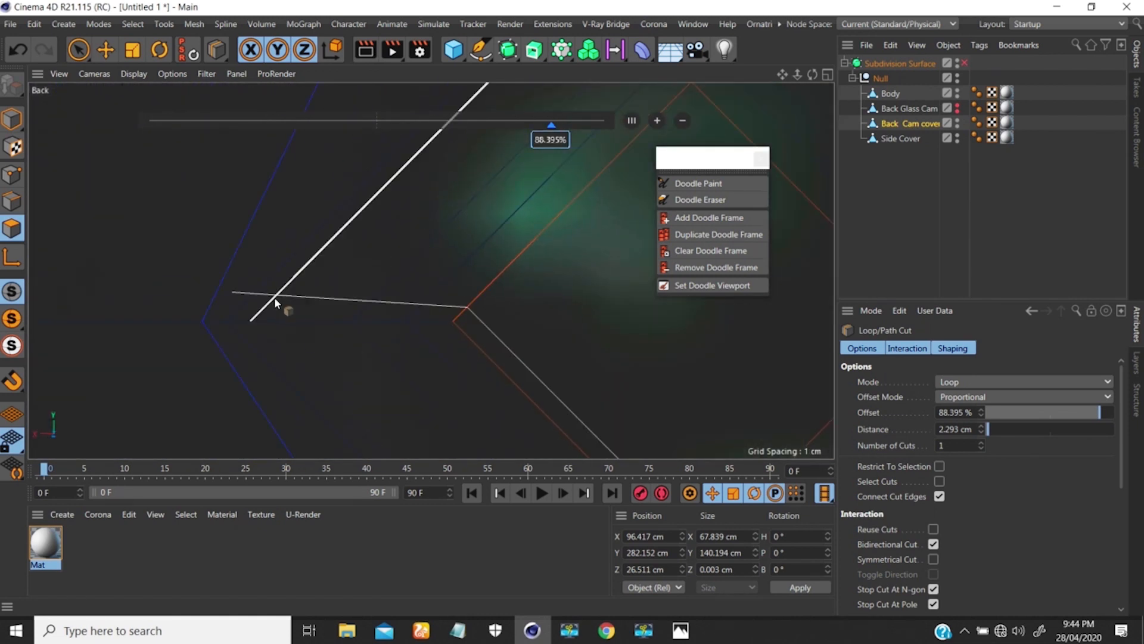
left_click(269, 319)
right_click_drag(337, 246, 230, 414, "alt")
middle_click_drag(294, 304, 419, 174, "alt")
right_click_drag(288, 342, 381, 197, "alt")
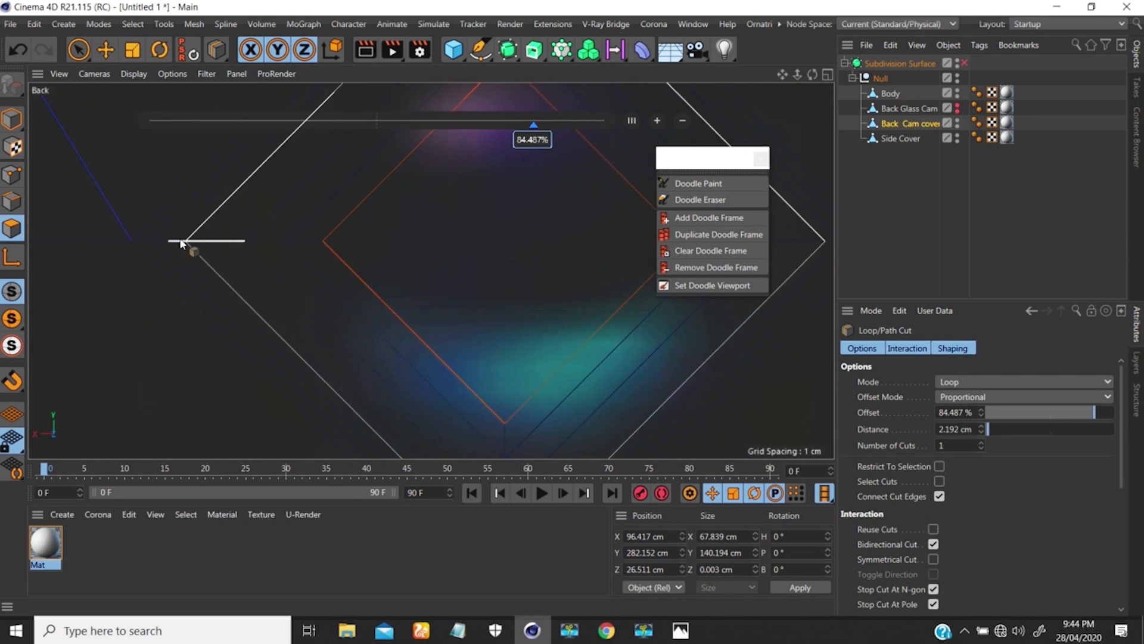
left_click(183, 243)
right_click_drag(218, 240, 128, 412, "alt")
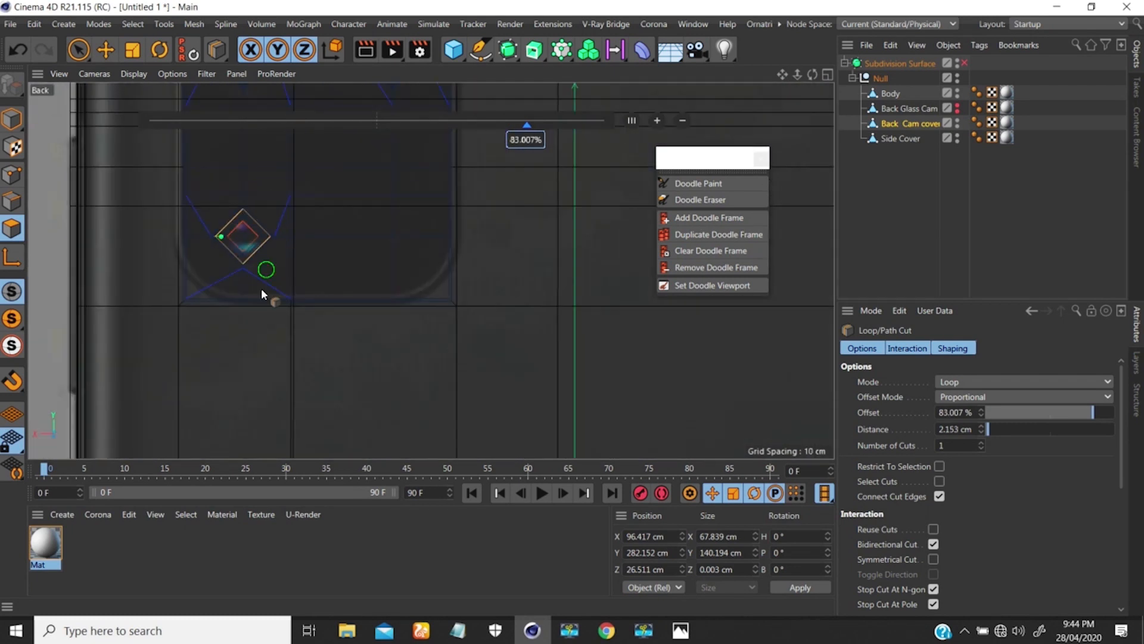
- Clear the polygon selection and loop-select the narrow polygon ring around the rim of the top lens recess
middle_click_drag(261, 288, 237, 410, "alt")
middle_click_drag(275, 237, 256, 299, "alt")
right_click_drag(183, 214, 248, 148, "alt")
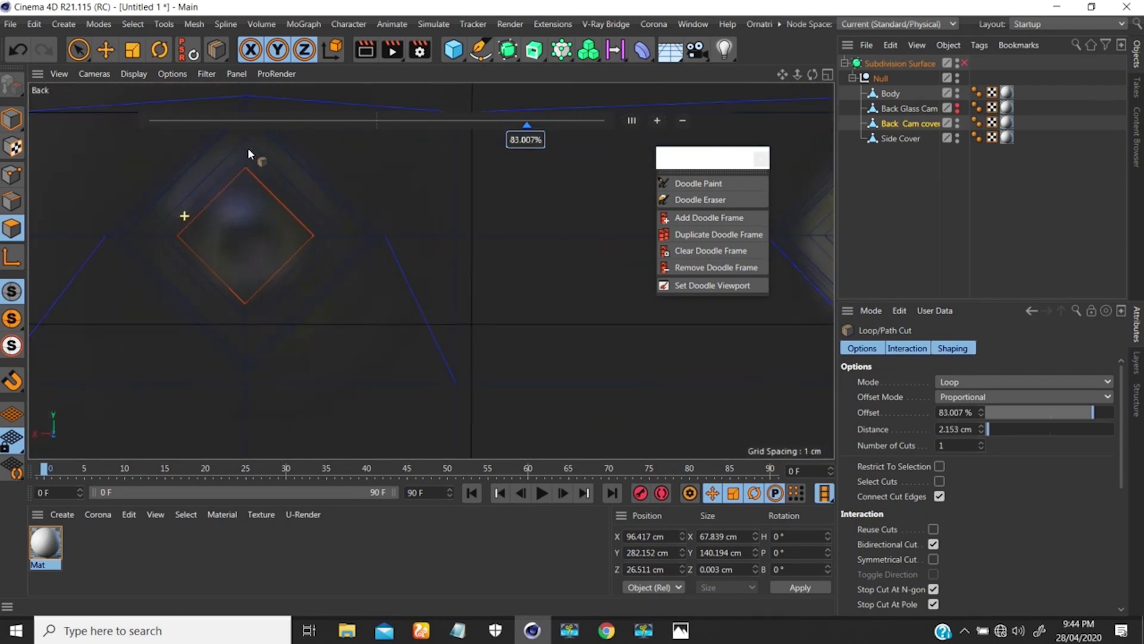
middle_click_drag(317, 227, 297, 263, "alt")
right_click_drag(337, 250, 376, 205, "alt")
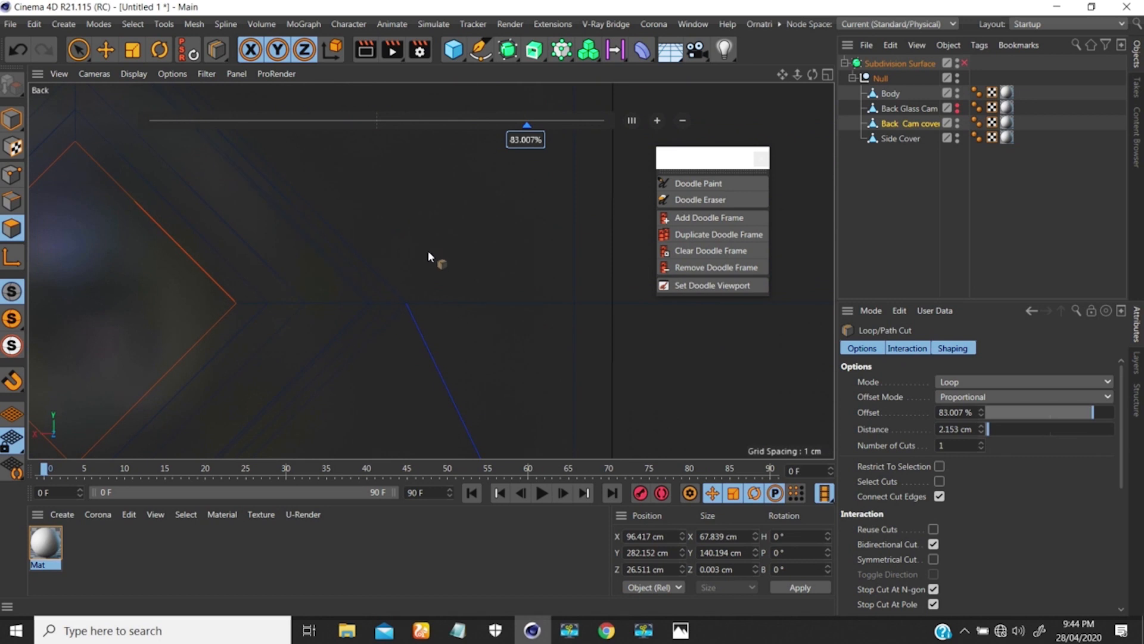
left_click(400, 257)
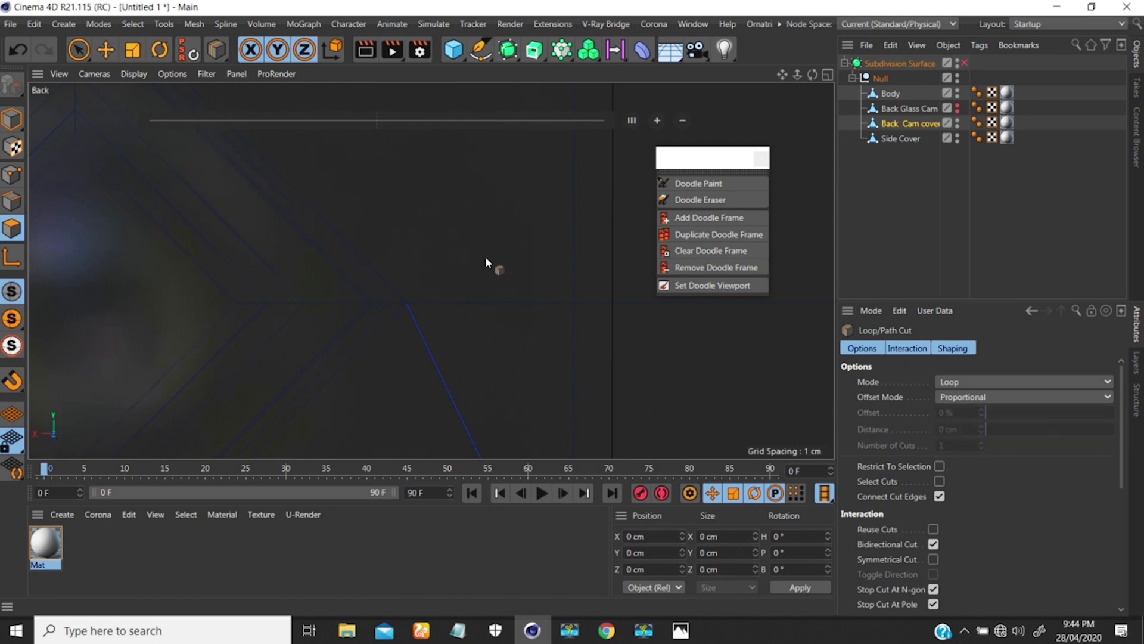
key("u")
key("l")
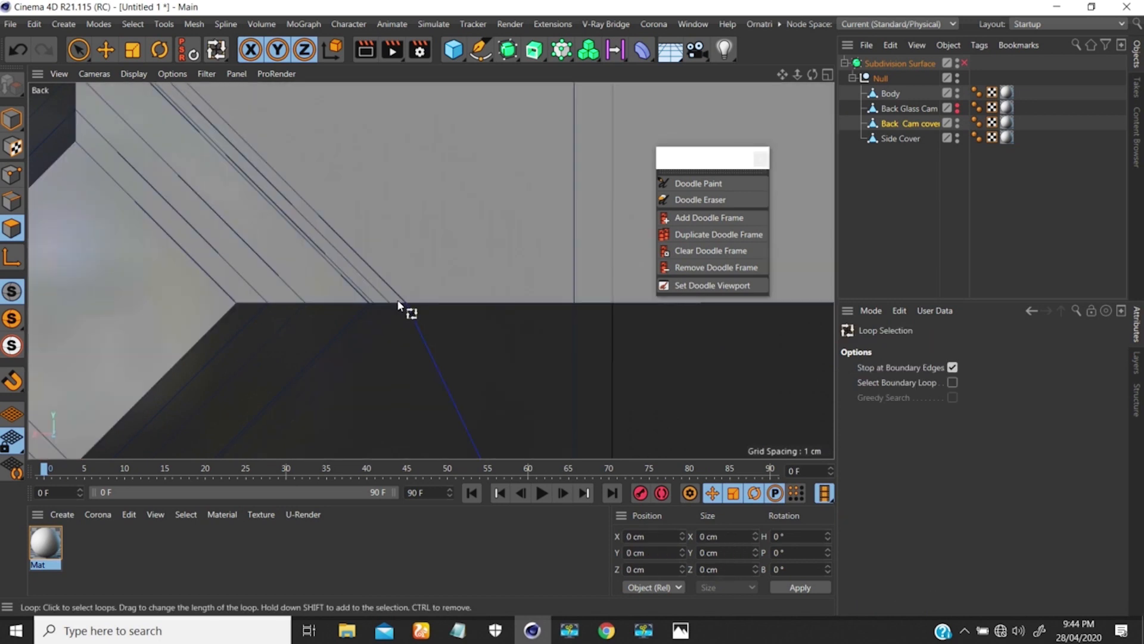
left_click(386, 303)
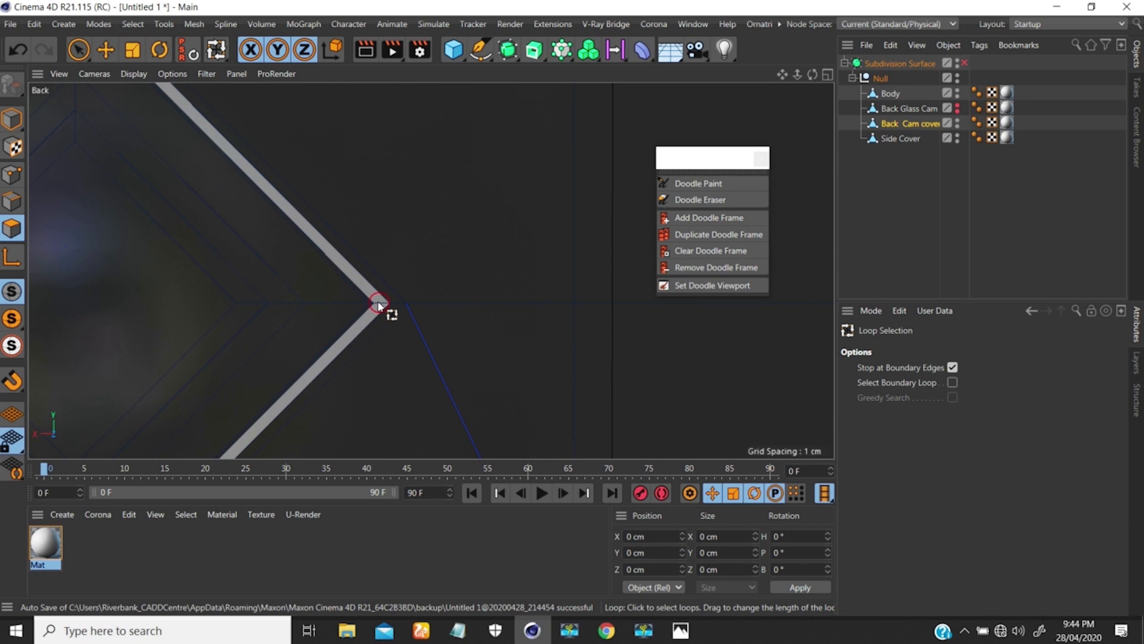
- Add the narrow rim rings of the other four recesses to the loop selection and switch to the perspective view
right_click_drag(376, 218, 310, 314, "alt")
middle_click_drag(440, 270, 316, 285, "alt")
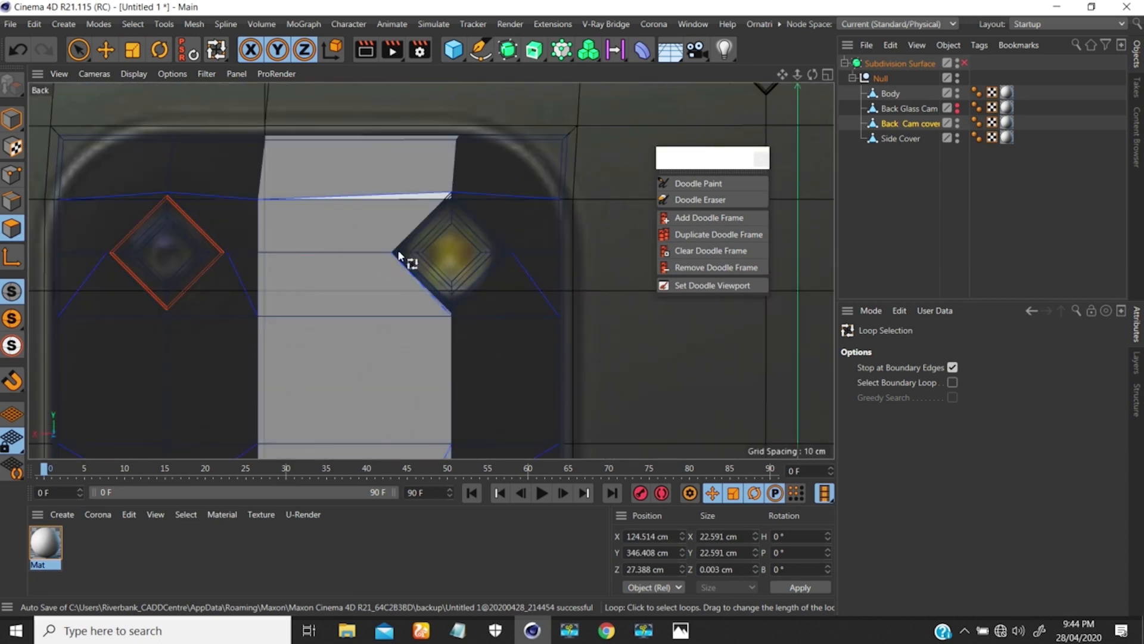
mouse_move(417, 238)
right_mouse_down("alt")
mouse_move(497, 148)
mouse_move(275, 298)
right_mouse_up("alt")
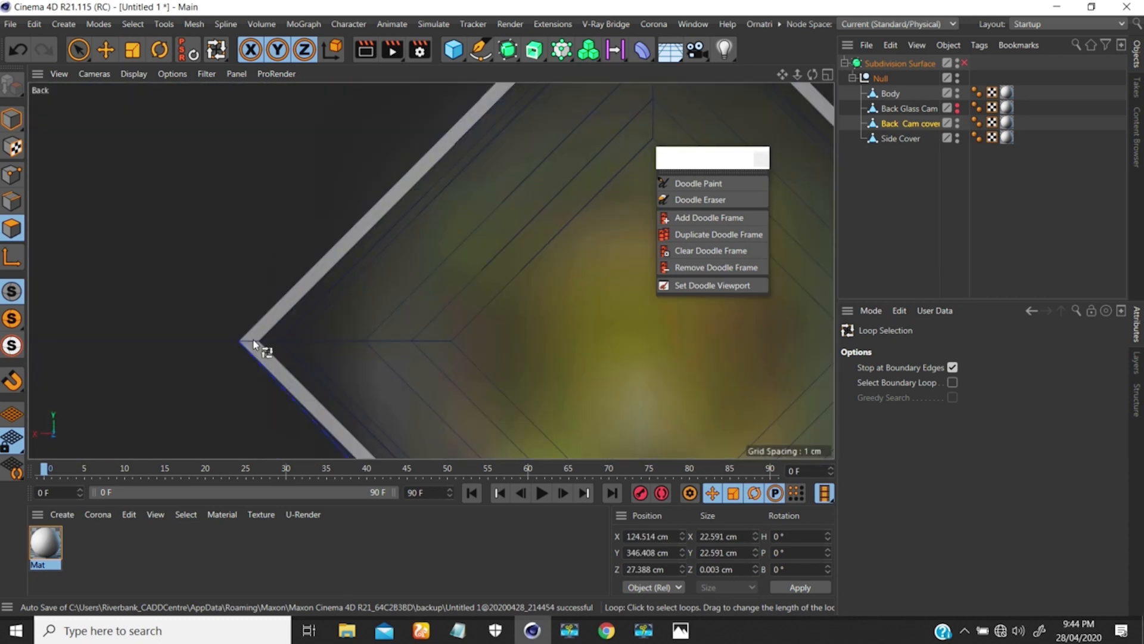
left_click(272, 342)
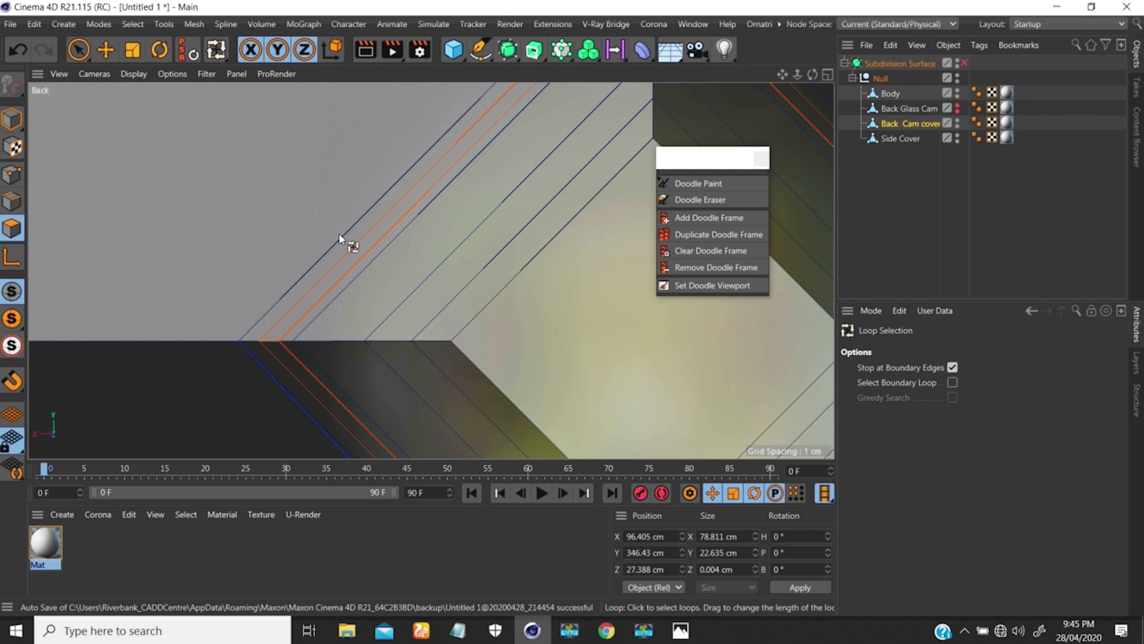
mouse_move(376, 197)
right_mouse_down("alt")
mouse_move(223, 378)
mouse_move(307, 281)
mouse_move(494, 163)
mouse_move(462, 192)
mouse_move(536, 245)
mouse_move(409, 256)
mouse_move(461, 180)
mouse_move(454, 156)
mouse_move(360, 168)
mouse_move(404, 146)
mouse_move(309, 265)
mouse_move(384, 188)
mouse_move(429, 164)
mouse_move(388, 216)
right_mouse_up("alt")
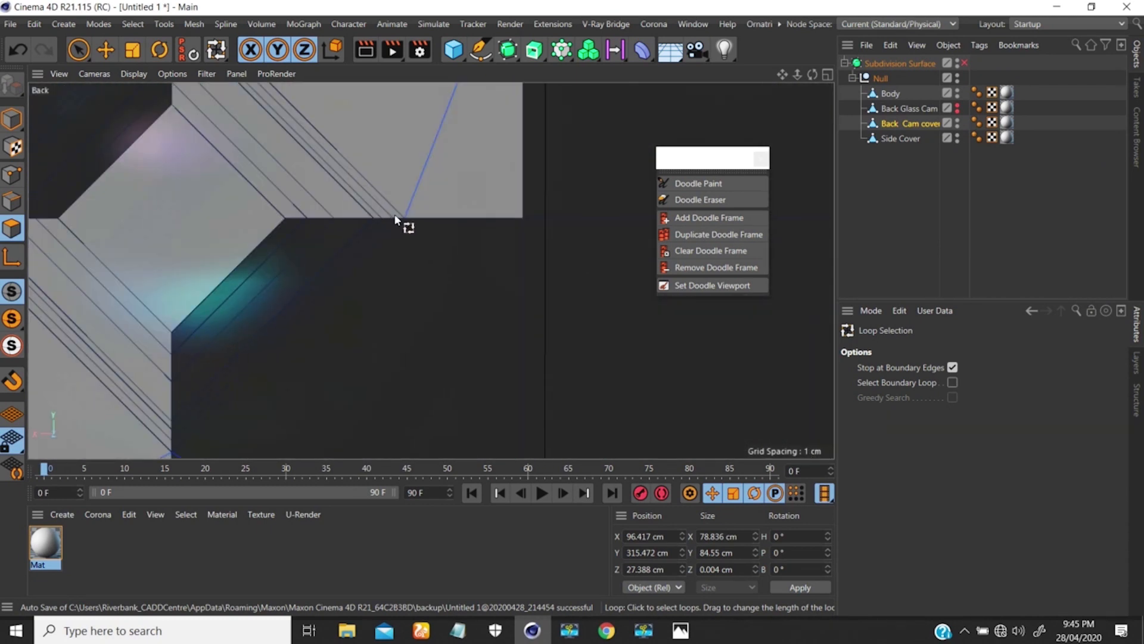
left_click(402, 213)
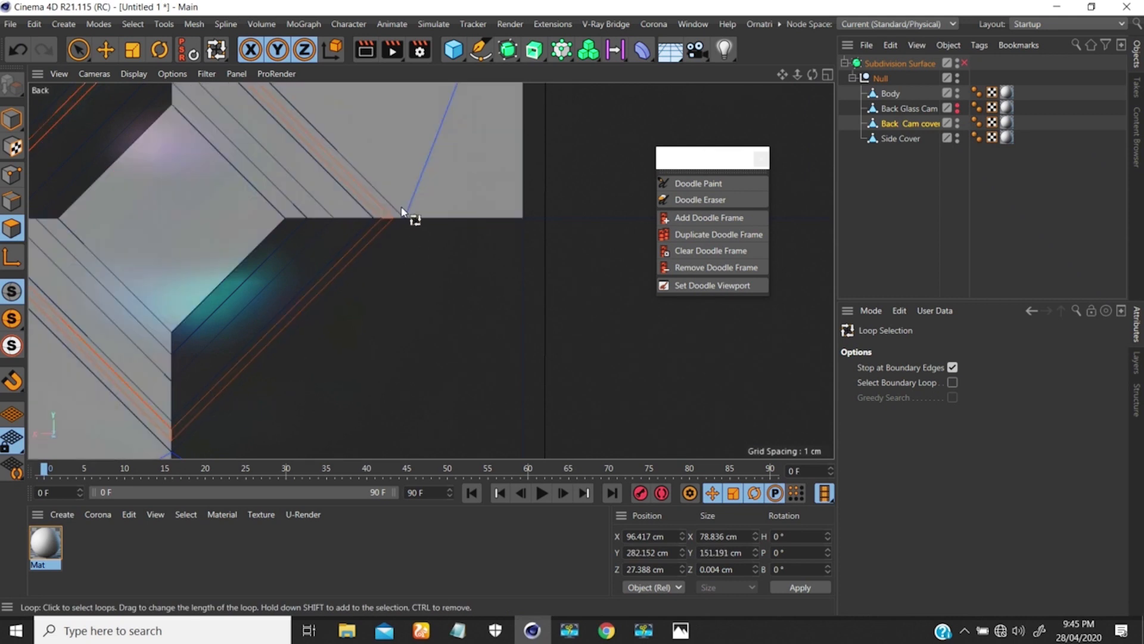
right_click_drag(389, 221, 301, 318, "alt")
key("F1")
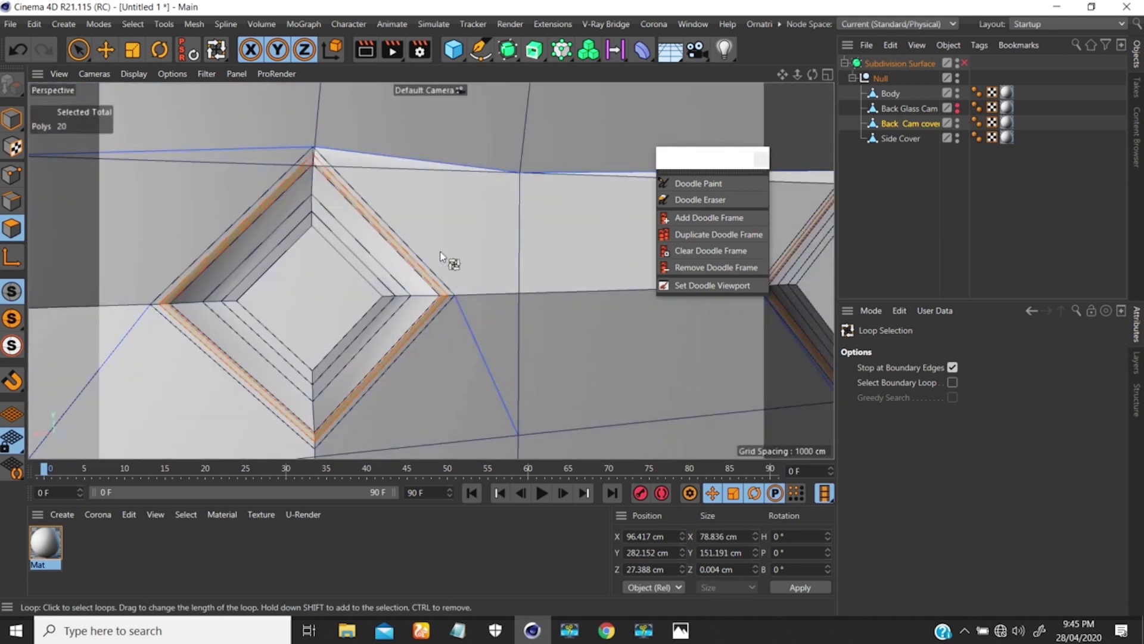
- Extrude the selected rim rings inward by -0.27 cm and turn the Subdivision Surface on
mouse_move(440, 256)
right_mouse_down("alt")
mouse_move(370, 238)
mouse_move(401, 276)
right_mouse_up("alt")
mouse_move(401, 276)
left_mouse_down("alt")
mouse_move(439, 296)
mouse_move(388, 218)
left_mouse_up("alt")
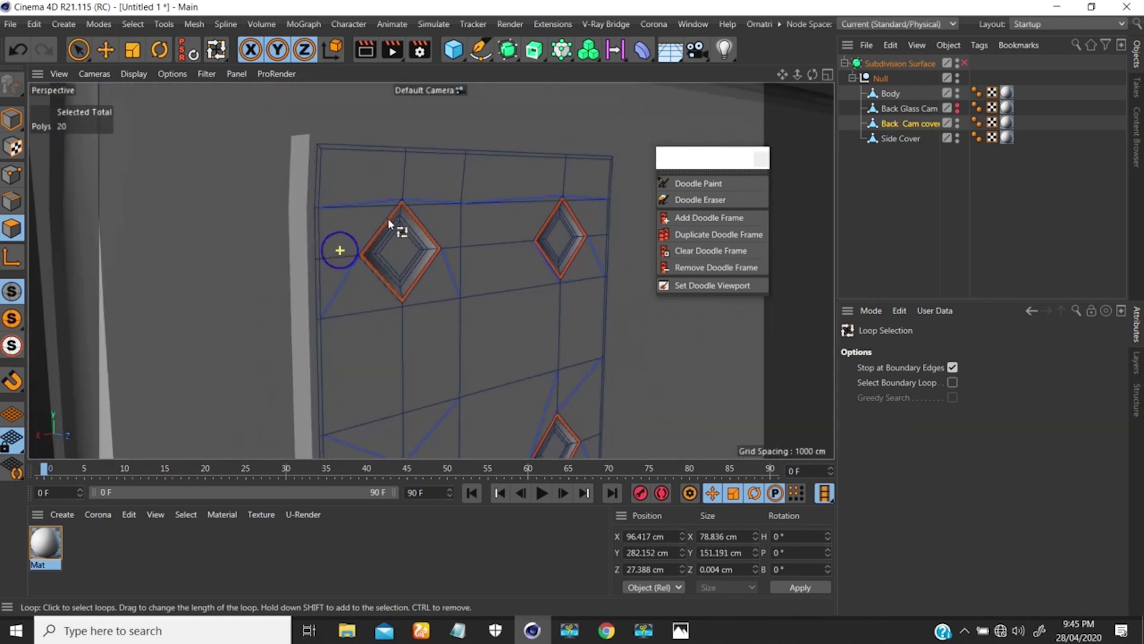
right_click_drag(388, 218, 416, 307, "alt")
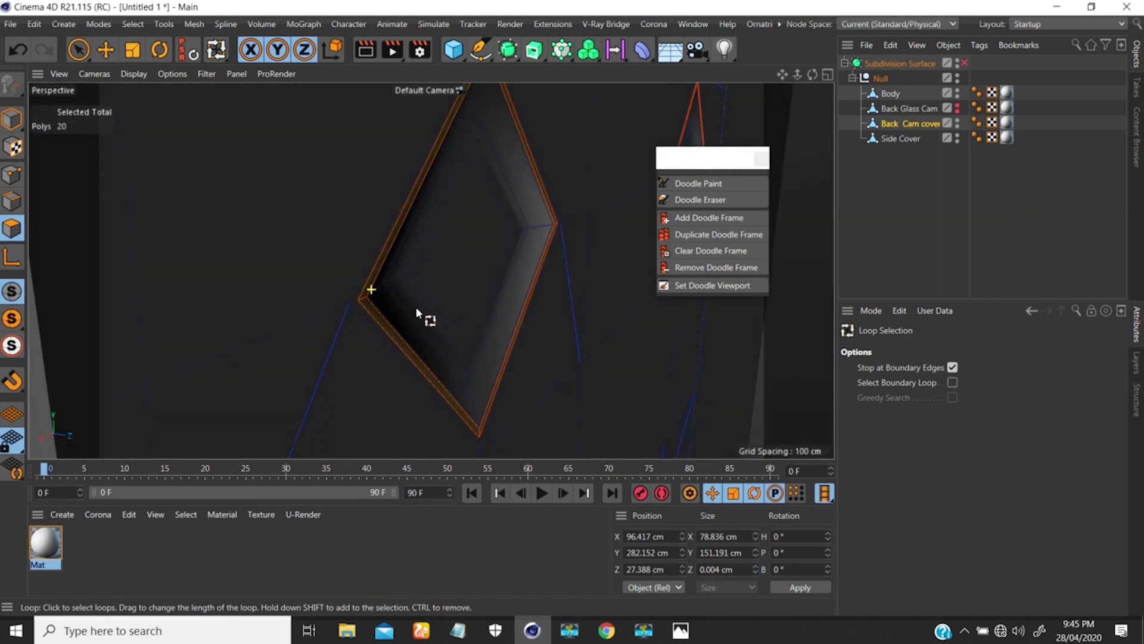
mouse_move(416, 307)
left_mouse_down("alt")
mouse_move(409, 299)
mouse_move(424, 298)
left_mouse_up("alt")
key("d")
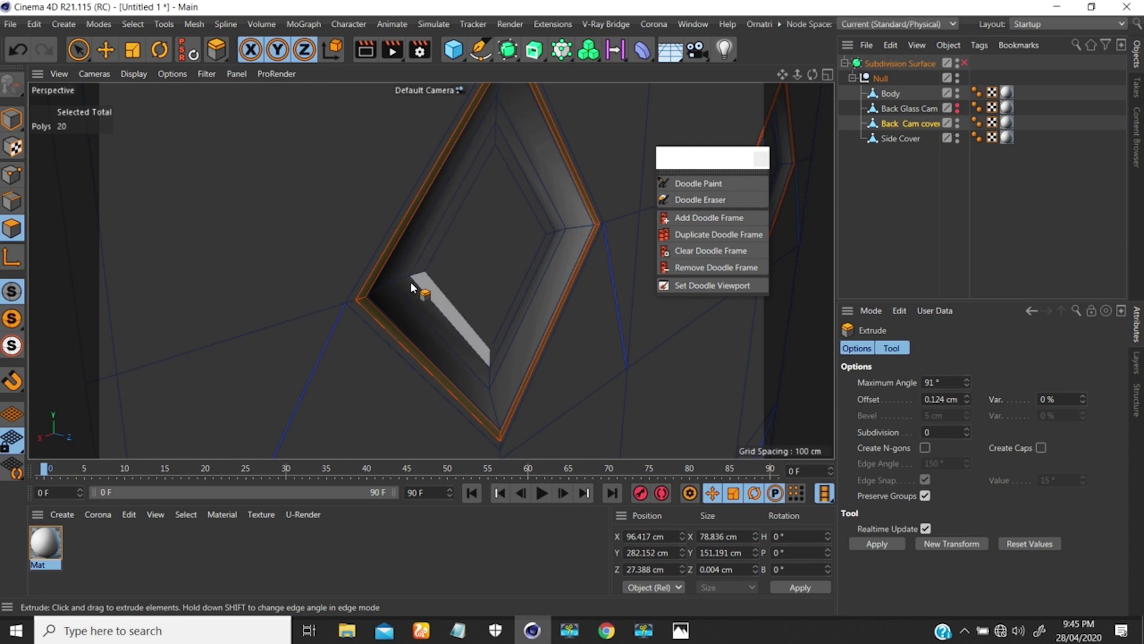
left_click_drag(410, 282, 431, 298, "alt")
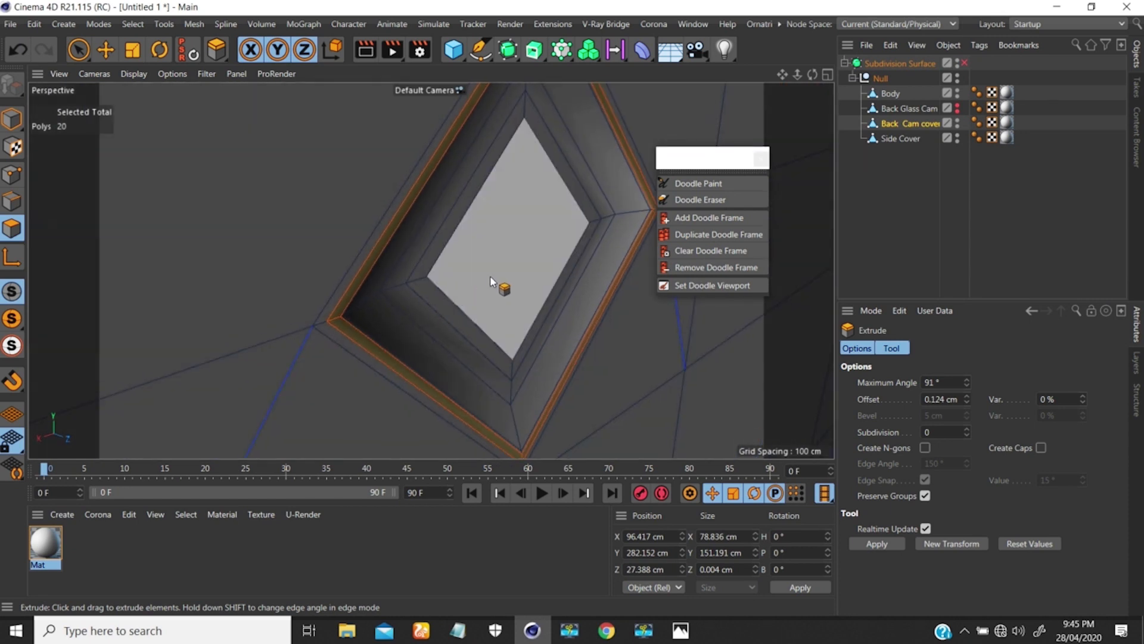
left_click_drag(499, 276, 422, 288)
key("q")
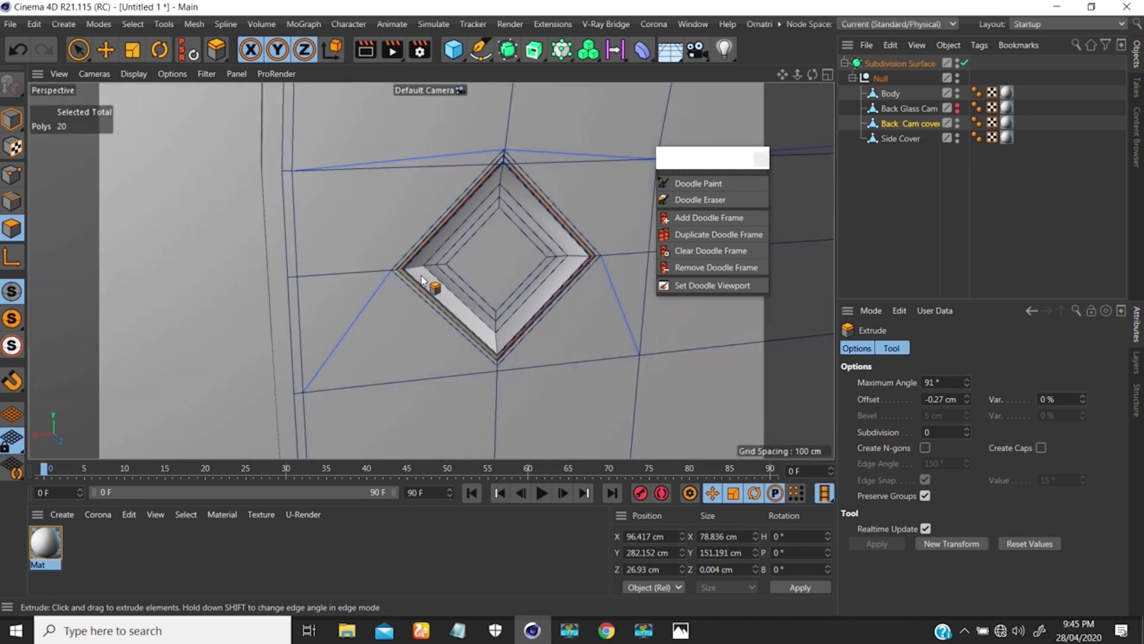
- Deselect all objects and inspect the smoothed grooves around the lens and flash recesses in the perspective view
left_click(1002, 218)
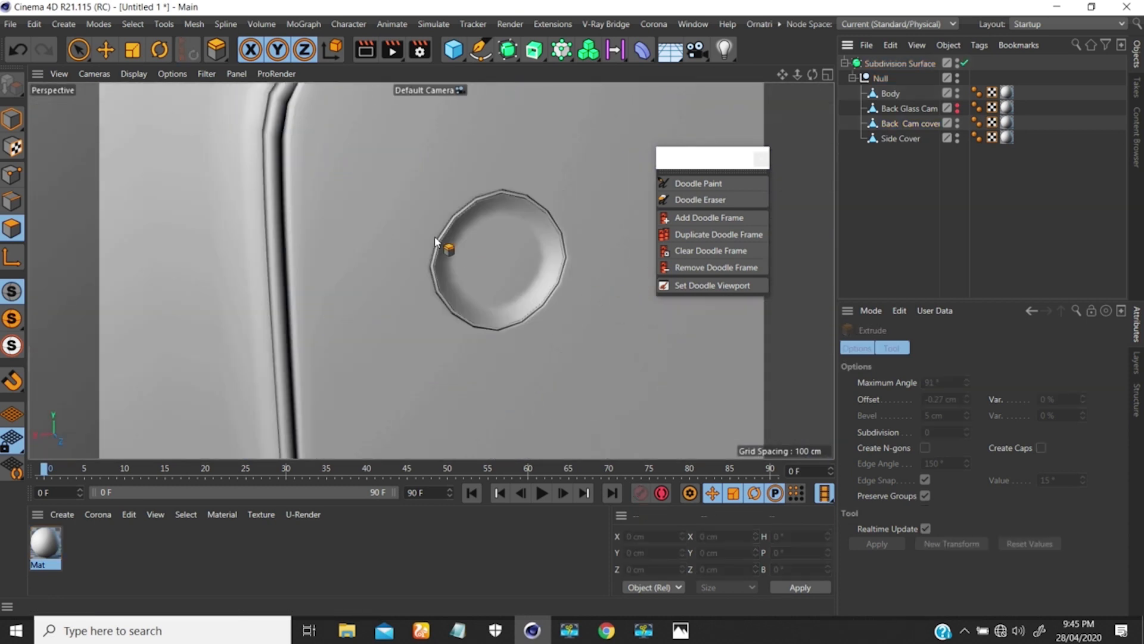
right_click_drag(424, 259, 353, 341, "alt")
left_click_drag(469, 244, 451, 261, "alt")
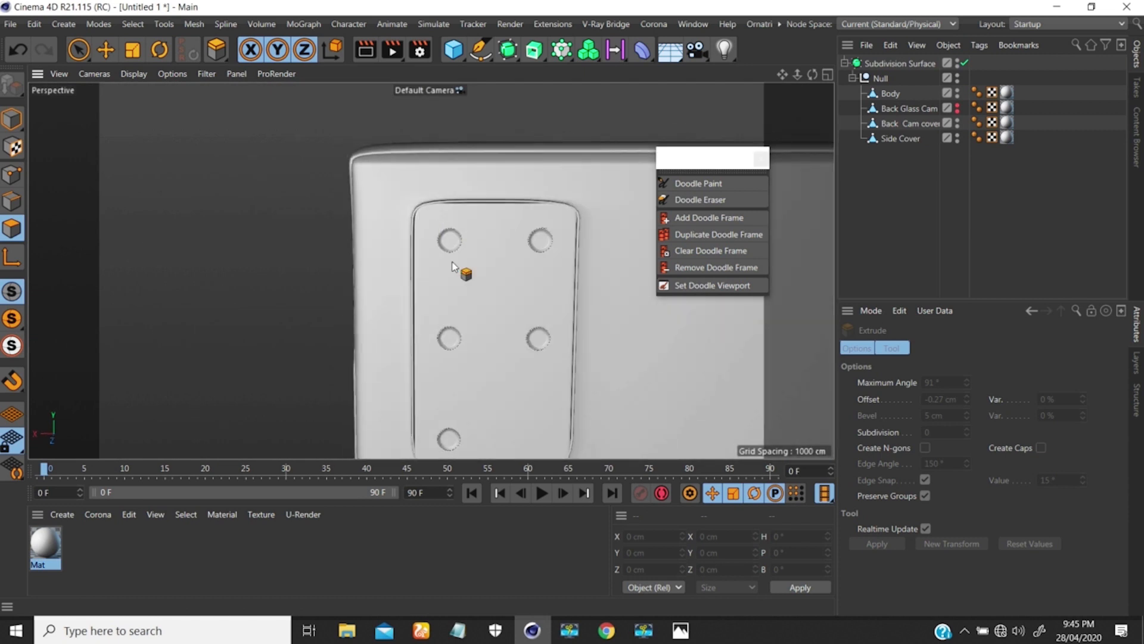
mouse_move(494, 302)
right_mouse_down("alt")
mouse_move(488, 294)
mouse_move(477, 316)
right_mouse_up("alt")
middle_click_drag(516, 266, 457, 184, "alt")
left_click_drag(433, 241, 499, 253, "alt")
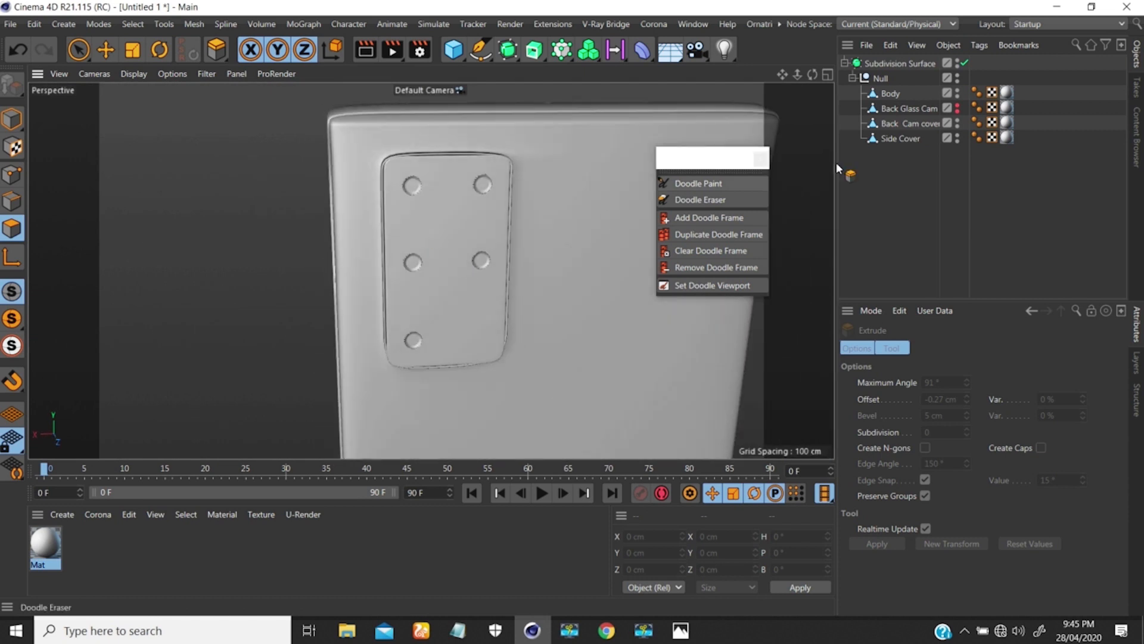
- Make the Back Glass Cam cover visible, select it, and create a new material named glass, opened in the Material Editor
left_click(958, 117)
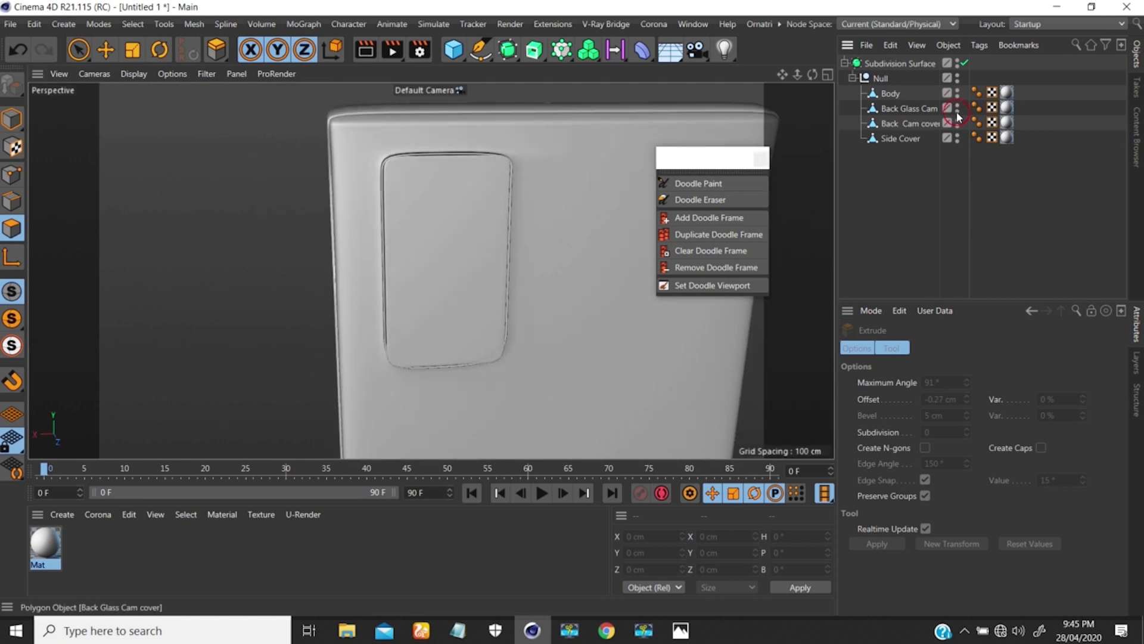
left_click(912, 110)
double_click(100, 546)
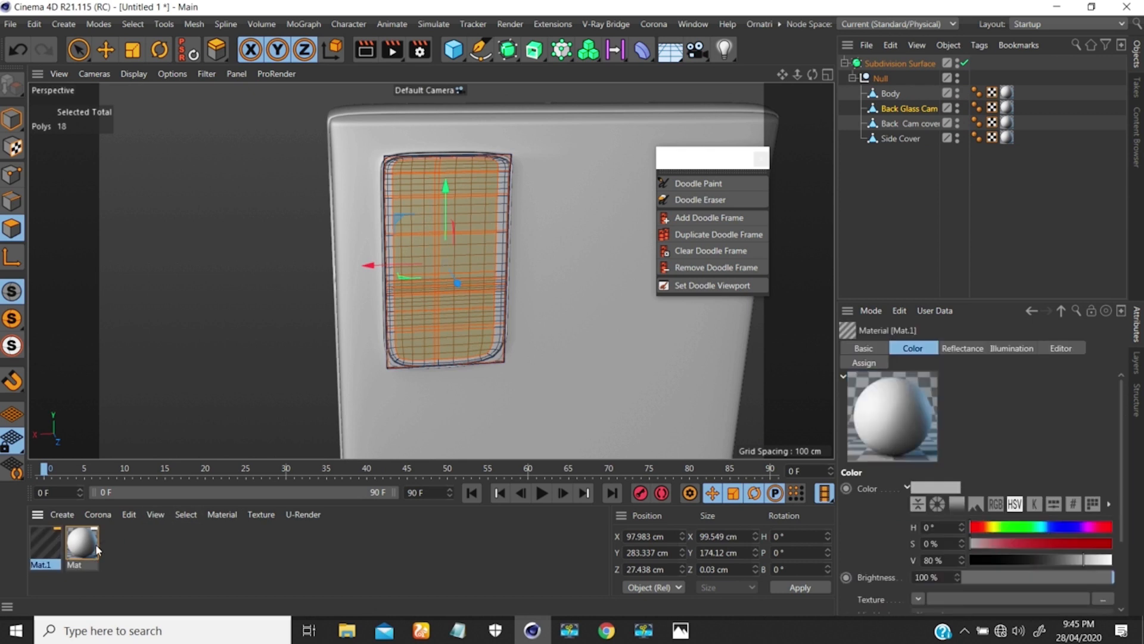
double_click(43, 546)
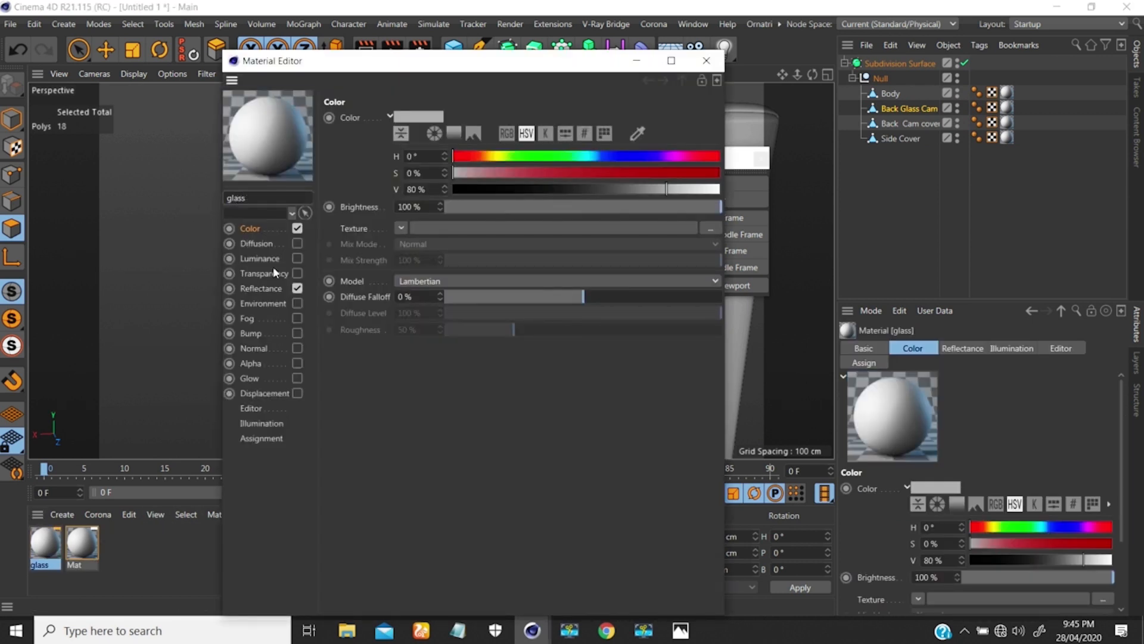
- Enable Transparency on the glass material with the Glass refraction preset, check its Reflectance channel, and close the Material Editor
left_click(297, 273)
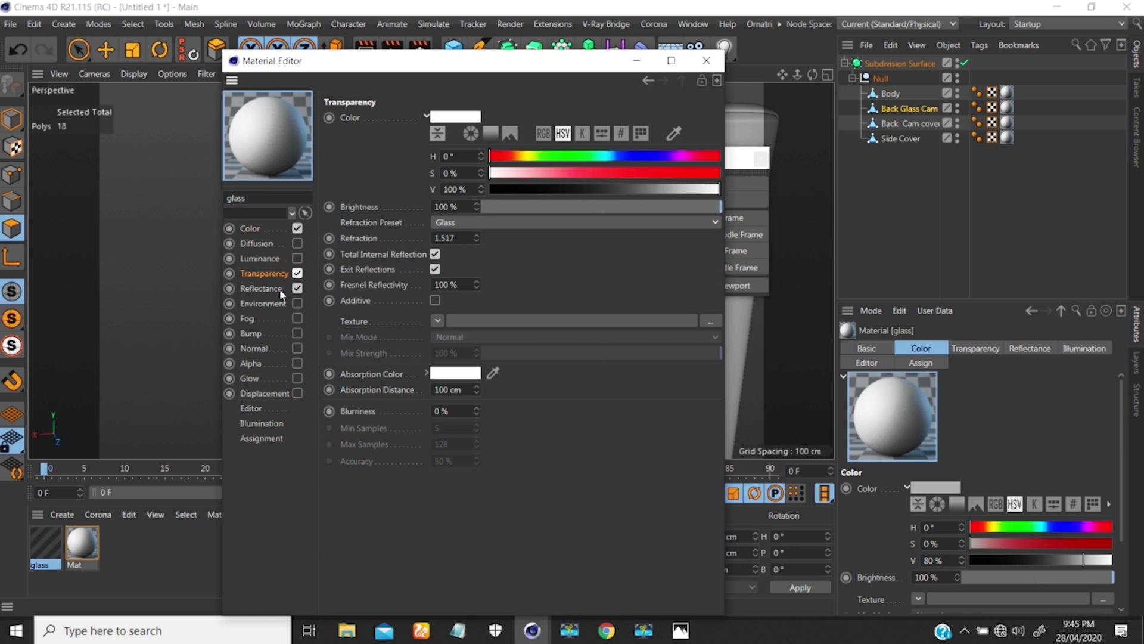
left_click(440, 223)
left_click(360, 269)
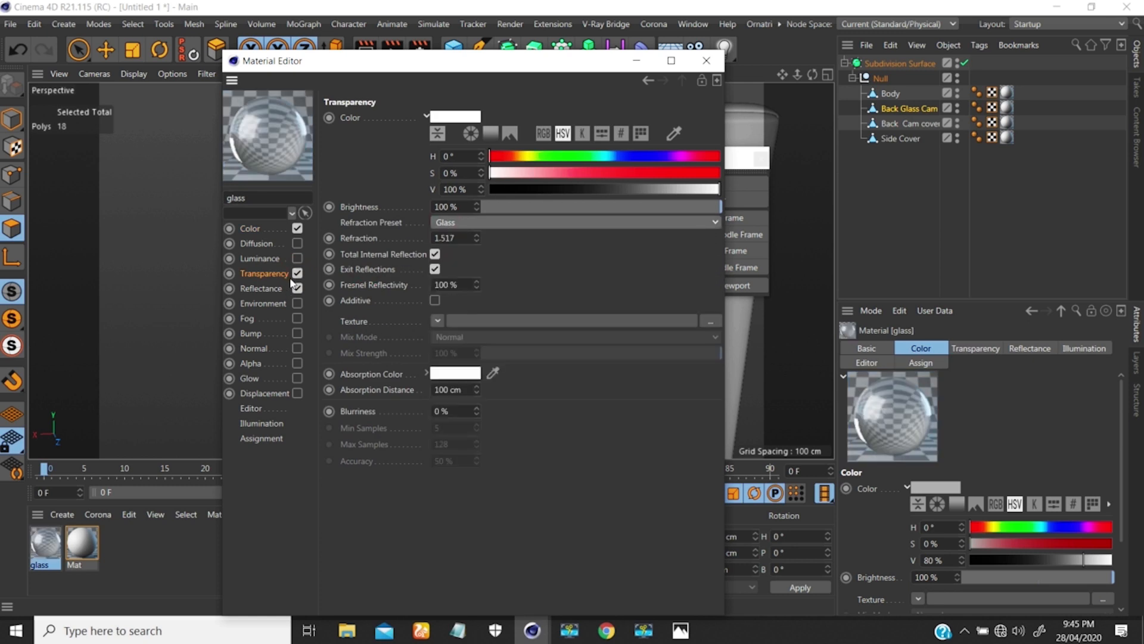
left_click(262, 288)
left_click(699, 62)
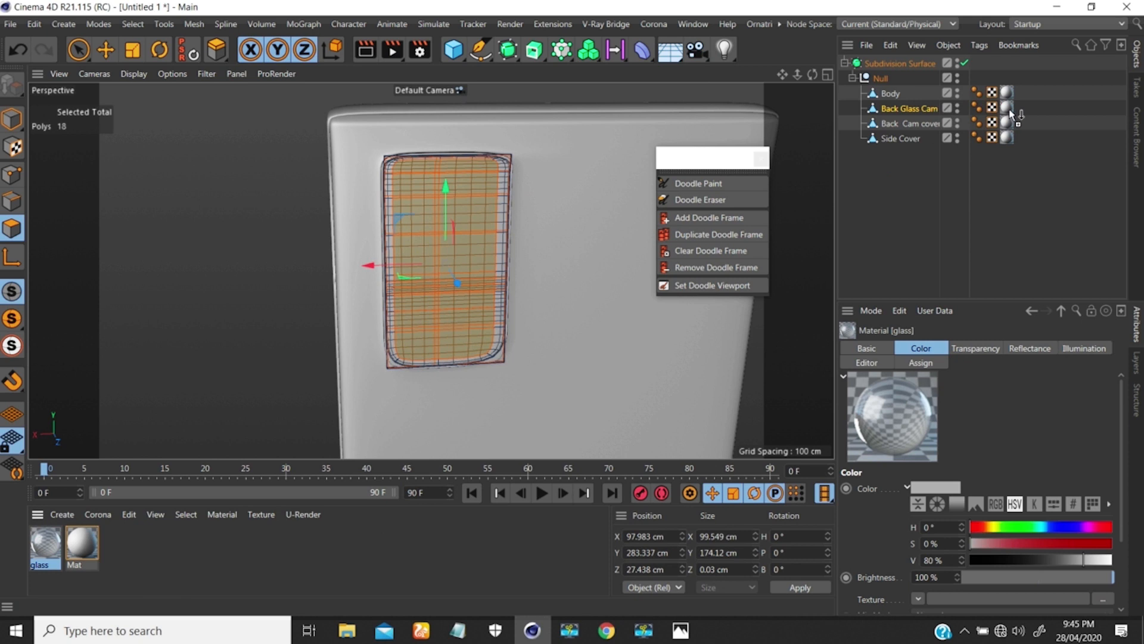
- Apply the glass material to the Back Glass Cam object, deselect it, and switch to Model mode with the Move tool
left_click_drag(1009, 111, 1008, 109)
left_click(1042, 120)
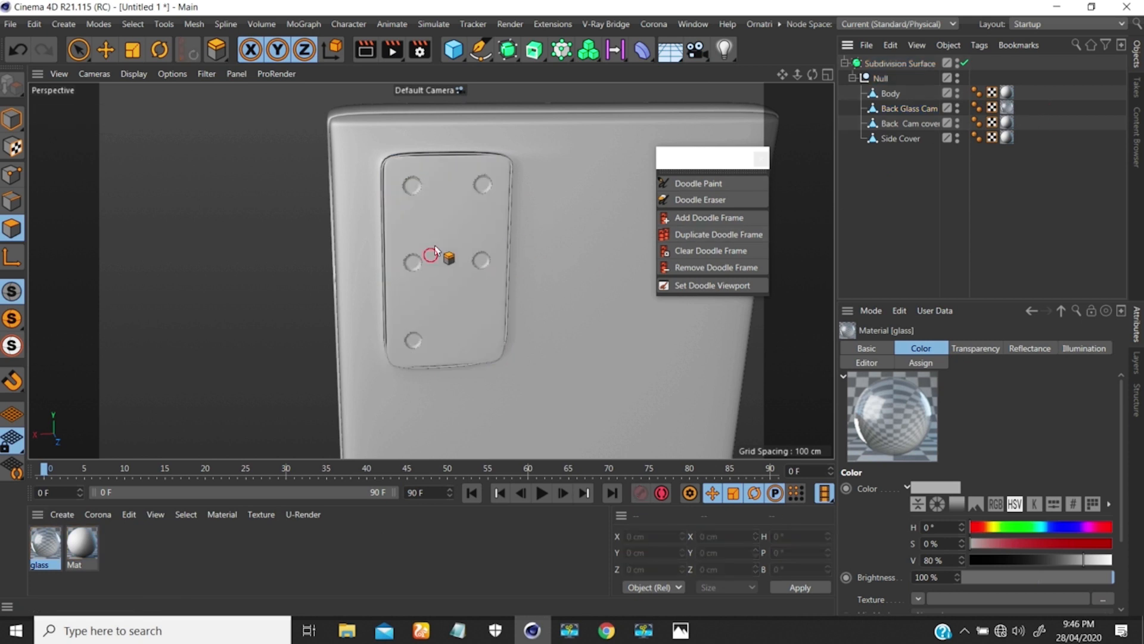
left_click_drag(435, 251, 463, 246, "alt")
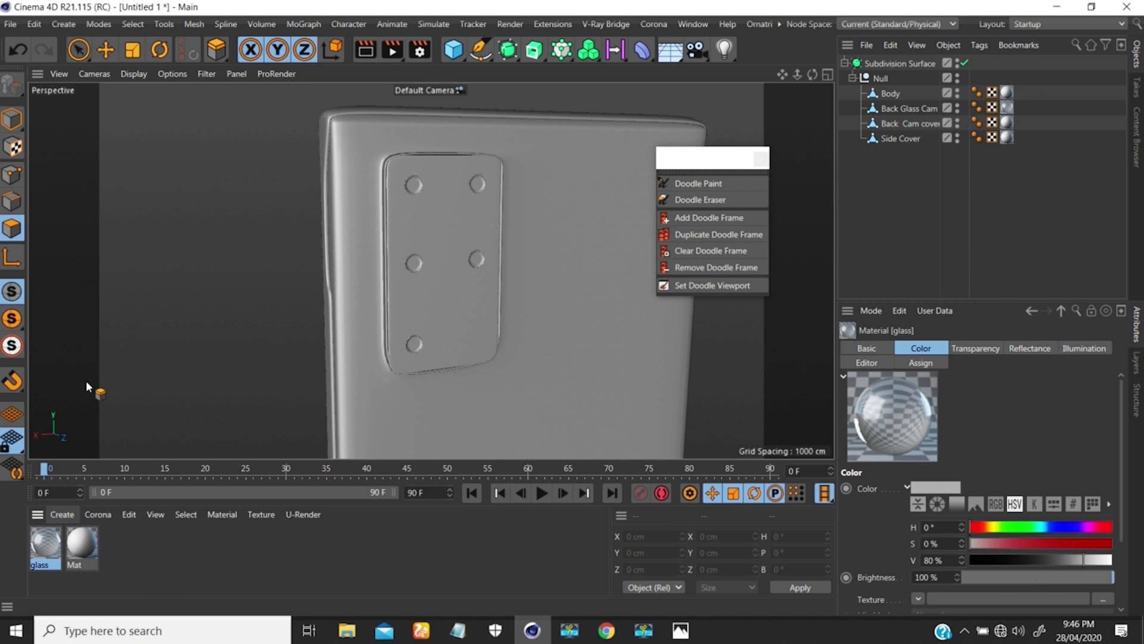
left_click(12, 119)
left_click(105, 52)
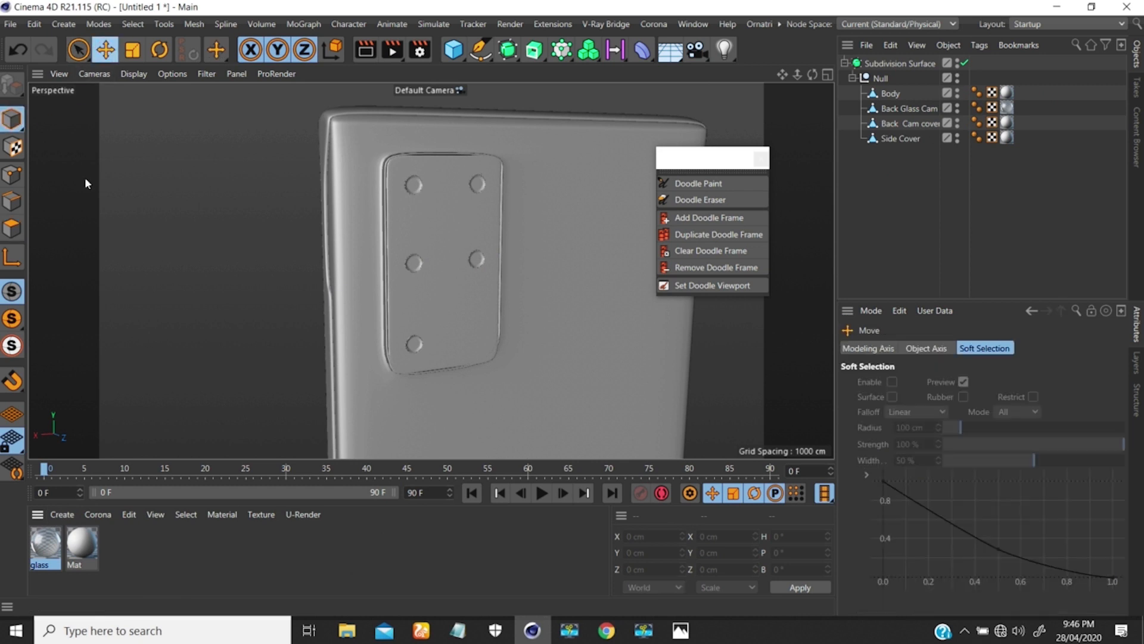
- Darken the glass material's base colour to V 34% and its transparency colour to V 72%, and disable the Color channel
double_click(45, 542)
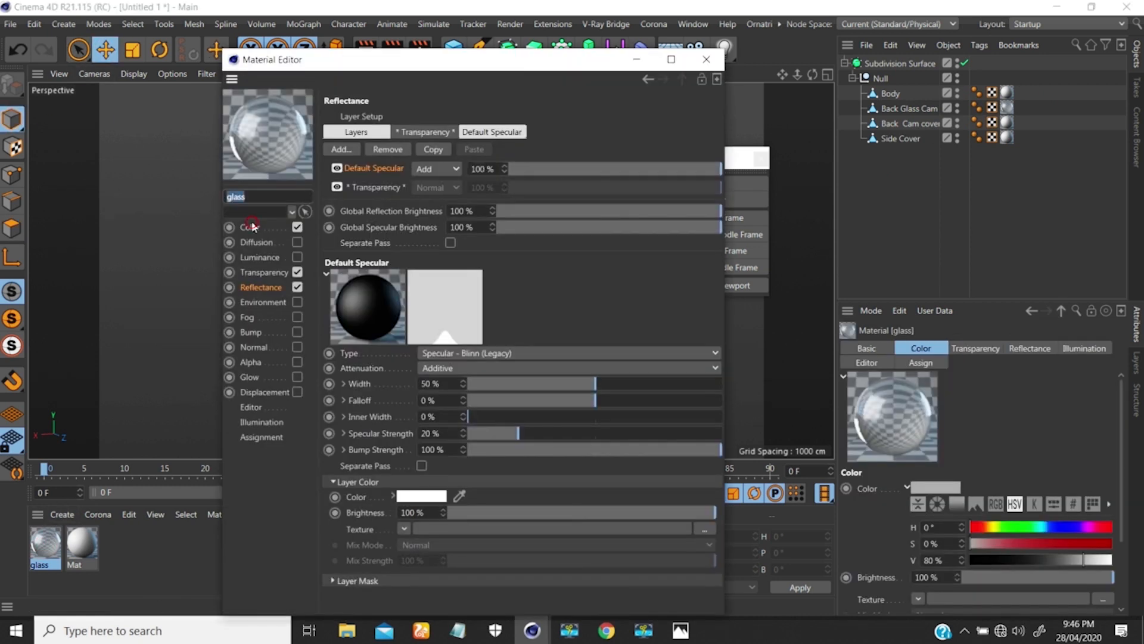
left_click(250, 226)
left_click_drag(559, 189, 544, 189)
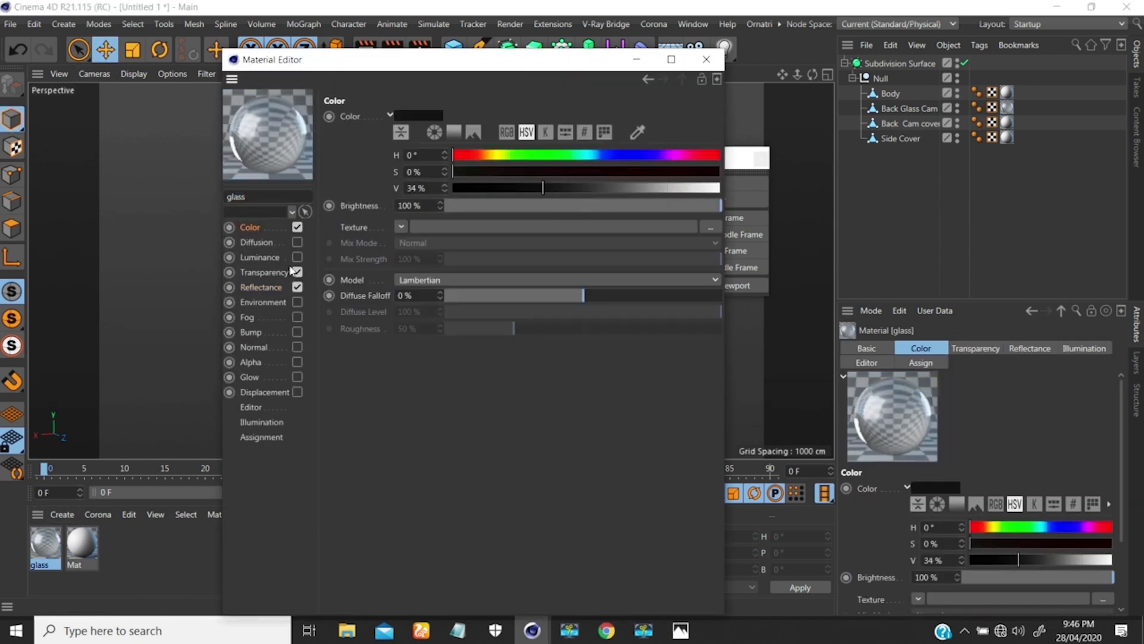
left_click(264, 271)
mouse_move(650, 186)
left_mouse_down()
mouse_move(610, 195)
mouse_move(655, 187)
left_mouse_up()
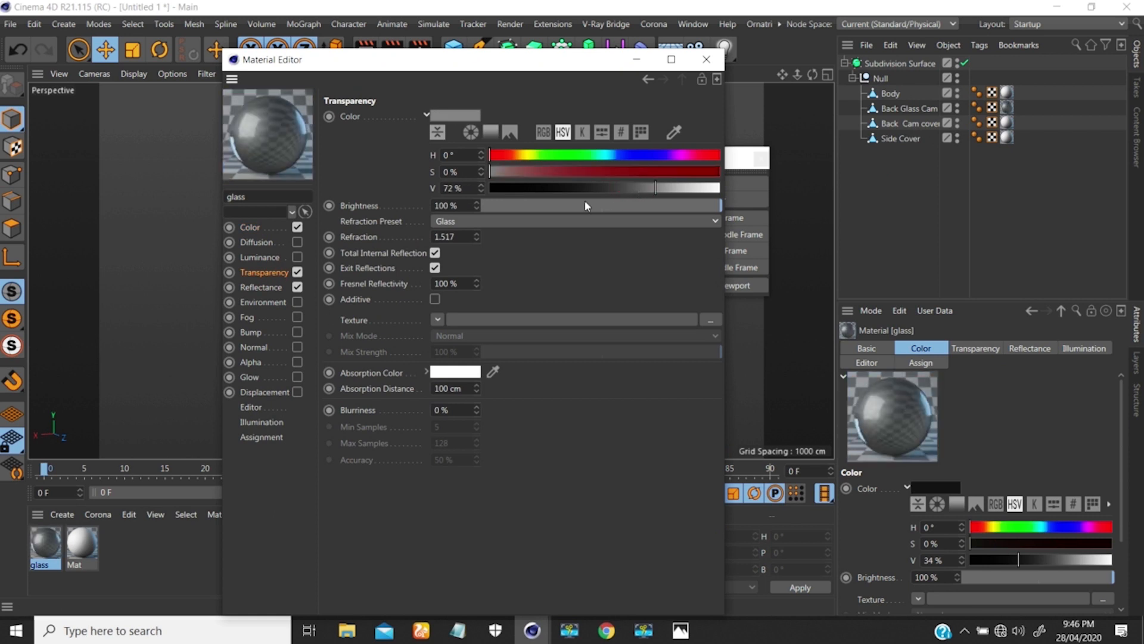
left_click(296, 227)
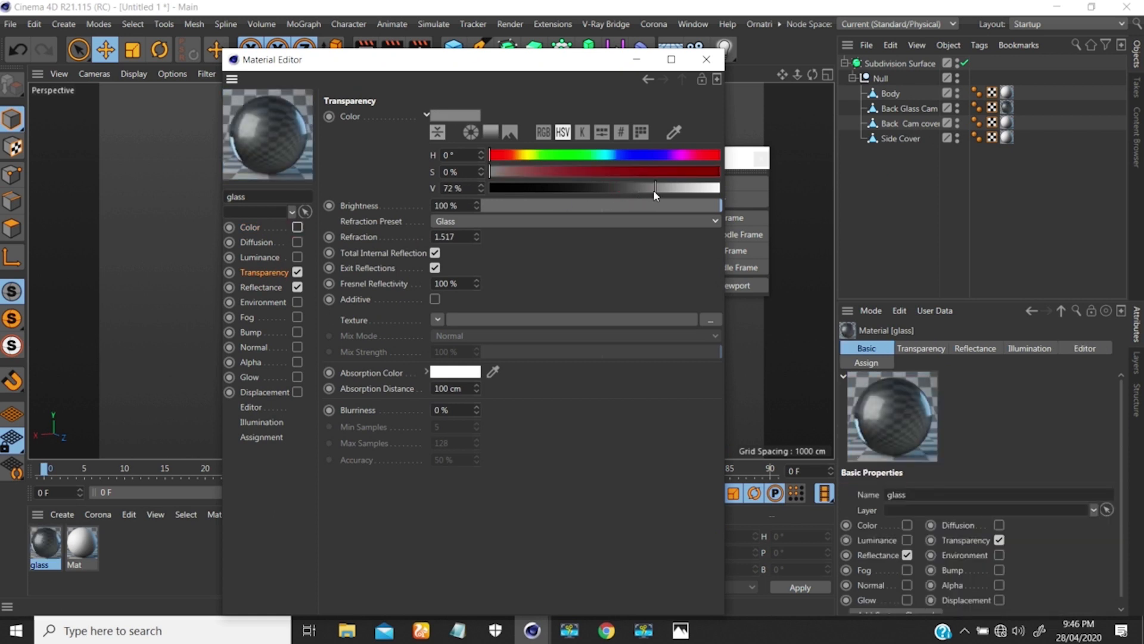
- Darken the glass material's transparency colour further, keeping the camera cover in sight to judge the tint
left_click_drag(653, 189, 629, 189)
left_click_drag(560, 58, 991, 112)
left_click_drag(1064, 244, 1089, 246)
left_click(1067, 242)
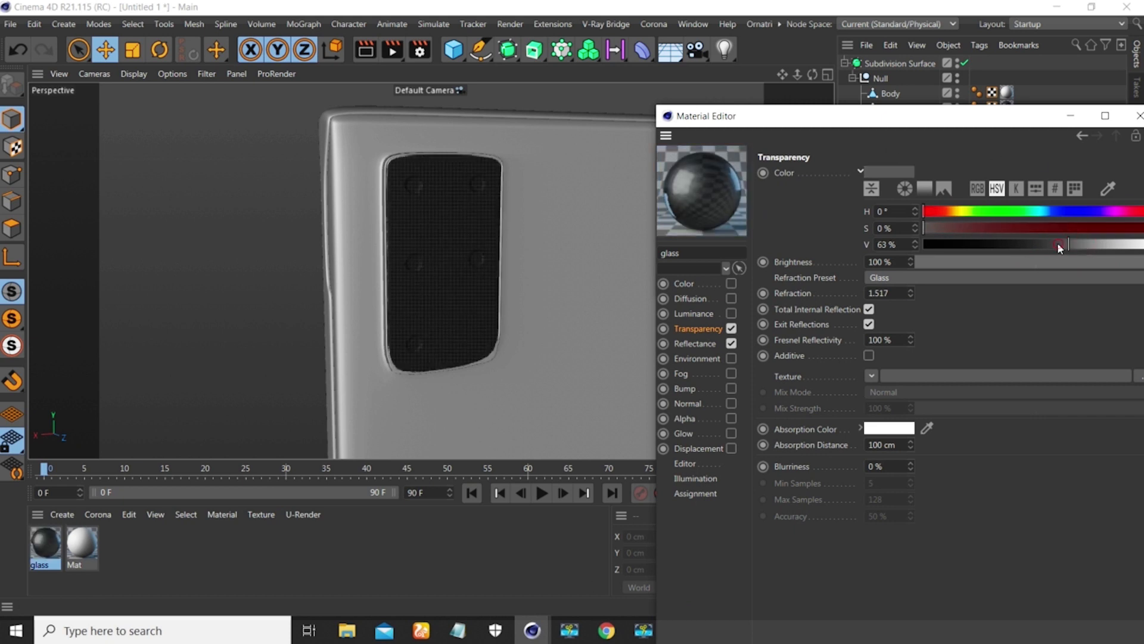
- Compare the darkened camera cover with the reference photo Samsung Galaxy s20 01.png in Photos, and return to the model
left_click(643, 630)
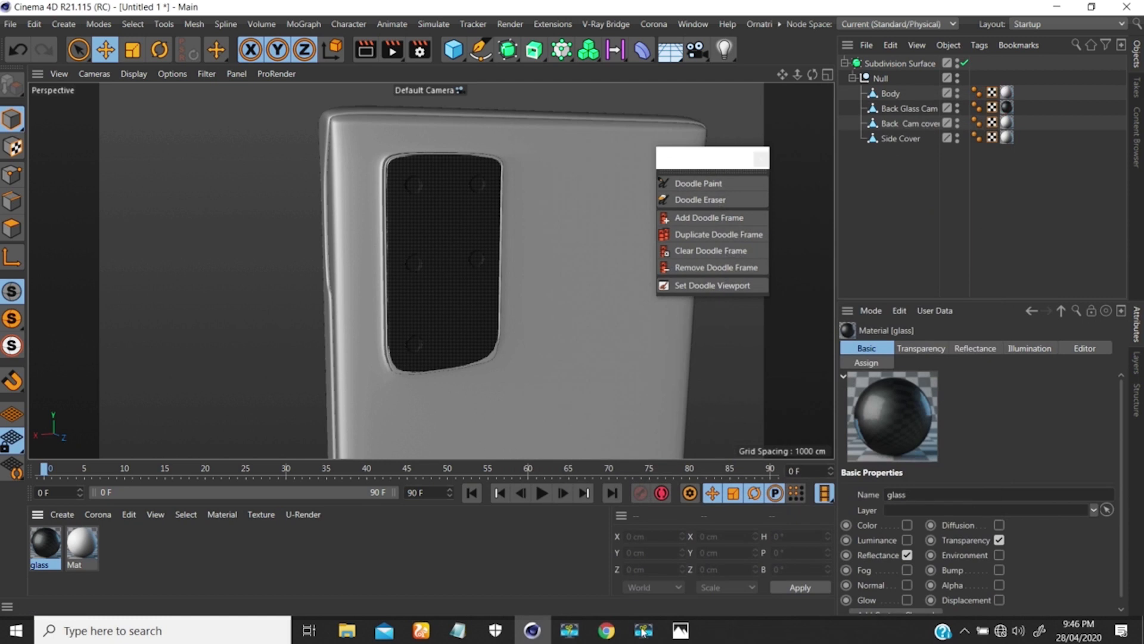
left_click(680, 630)
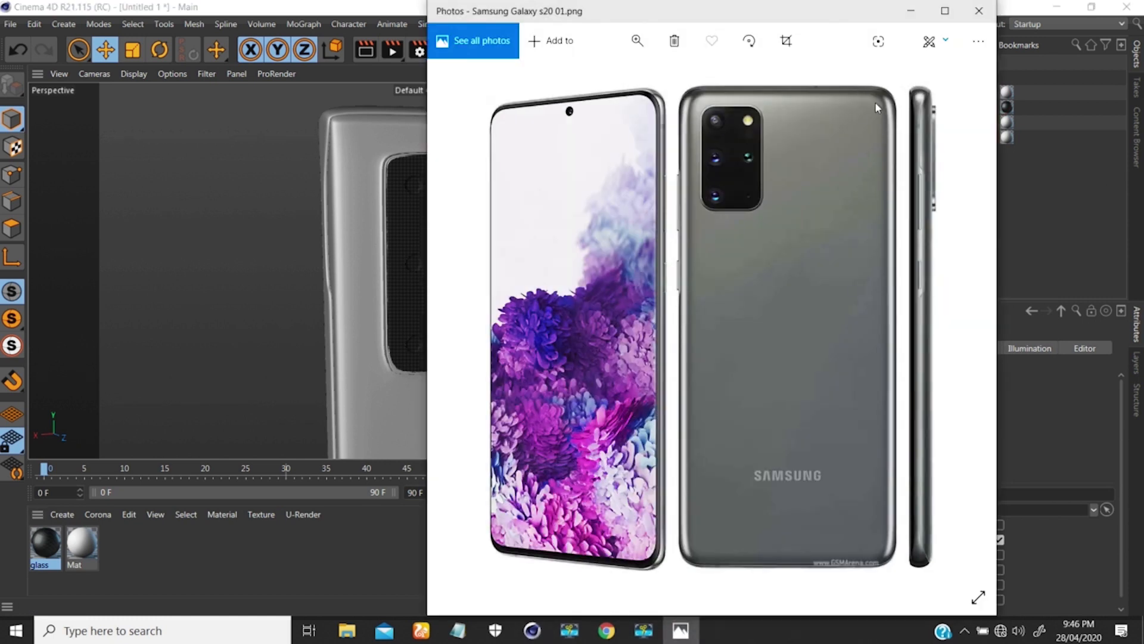
left_click(915, 13)
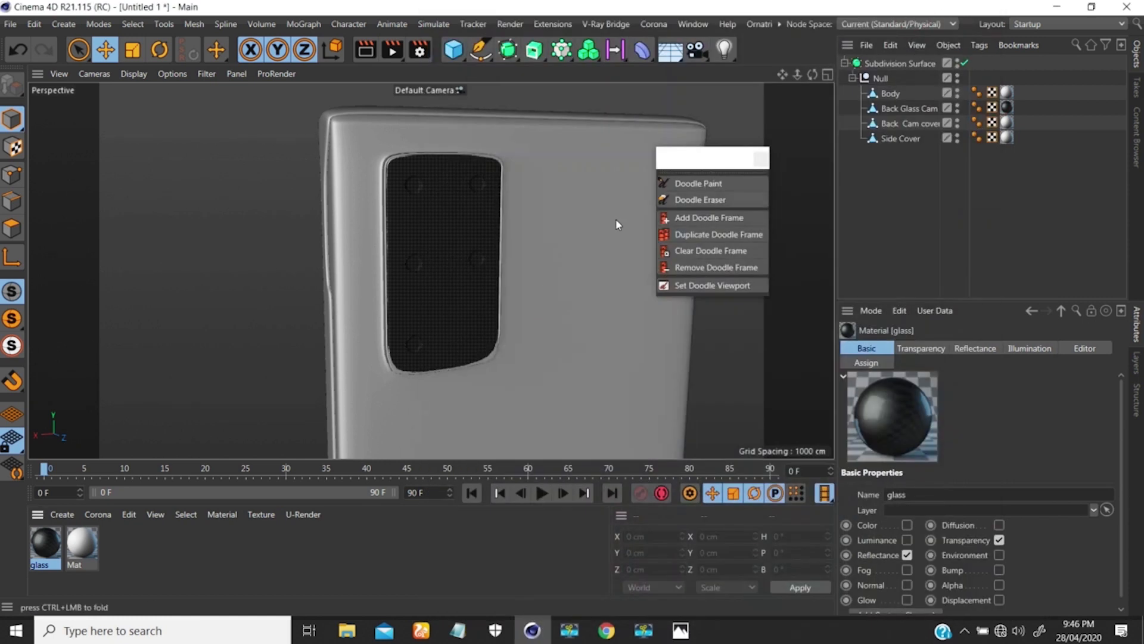
- Examine the phone model's side profile and compare it with the side buttons in the reference photo
scroll(555, 196, "down", 8)
middle_click_drag(543, 222, 427, 215, "alt")
left_click_drag(441, 221, 579, 221, "alt")
right_click_drag(421, 230, 474, 173, "alt")
left_click_drag(402, 230, 459, 256, "alt")
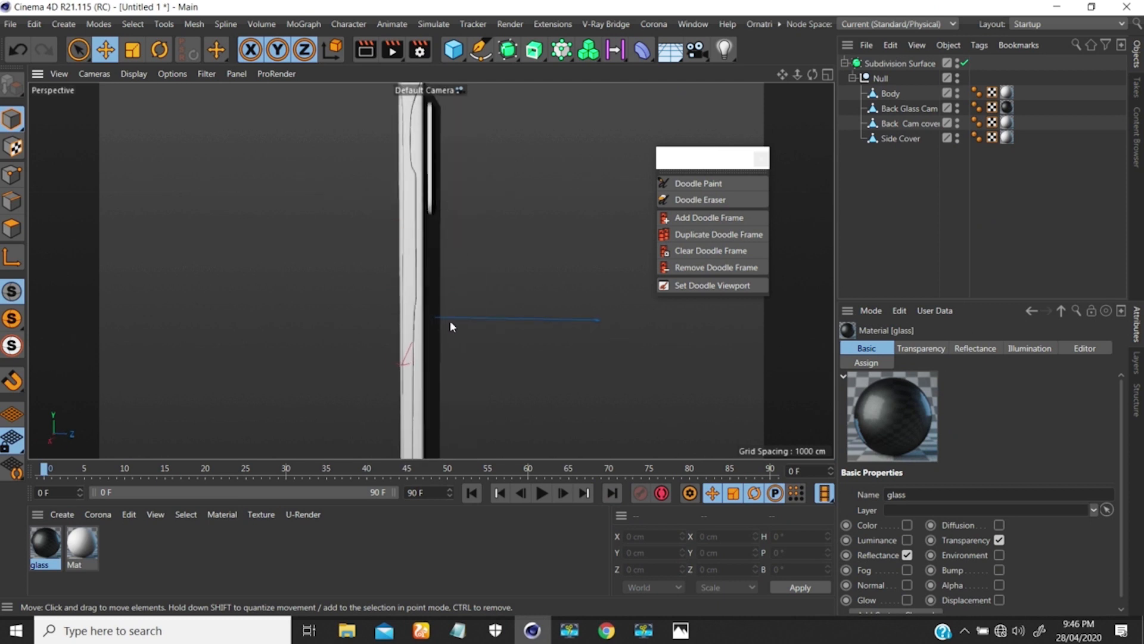
left_click(643, 630)
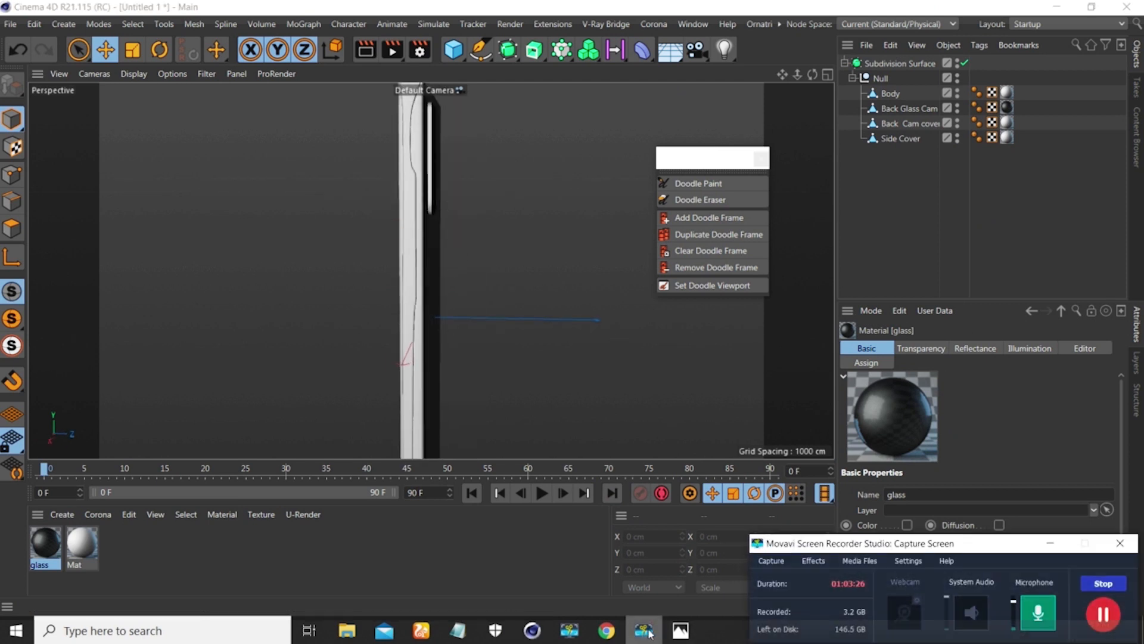
left_click(649, 632)
left_click_drag(400, 258, 453, 310, "alt")
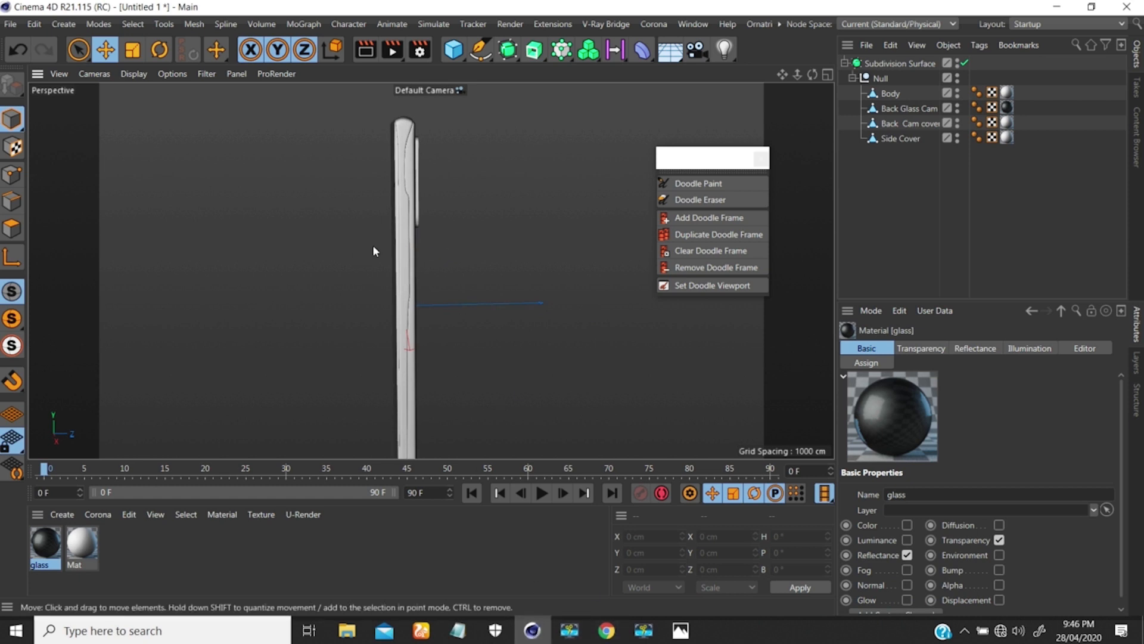
left_click(680, 630)
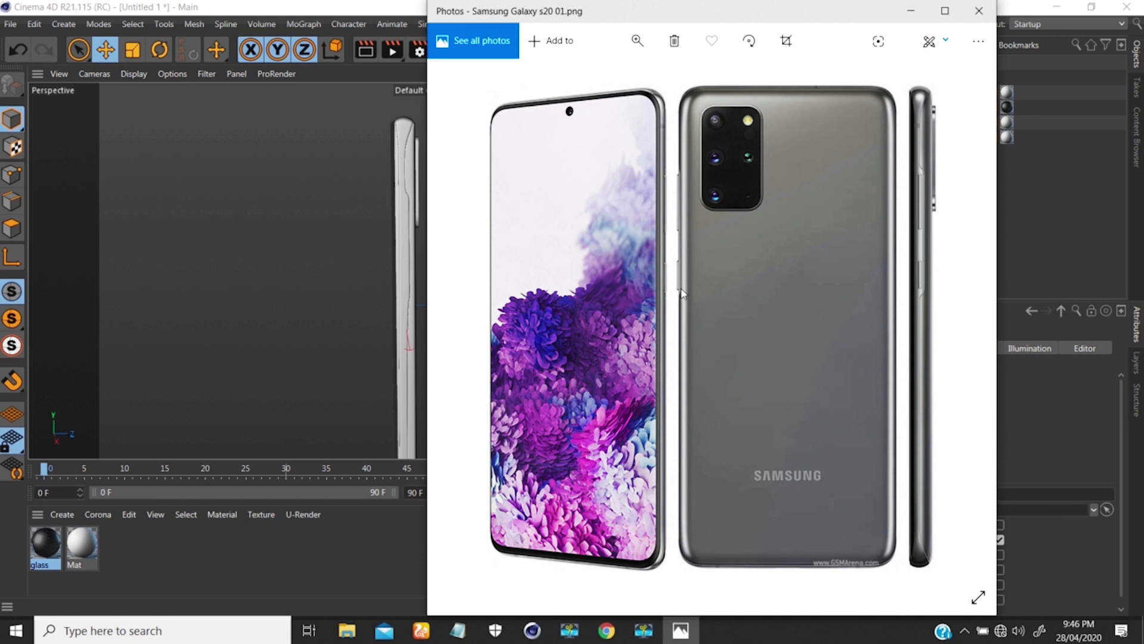
left_click(912, 12)
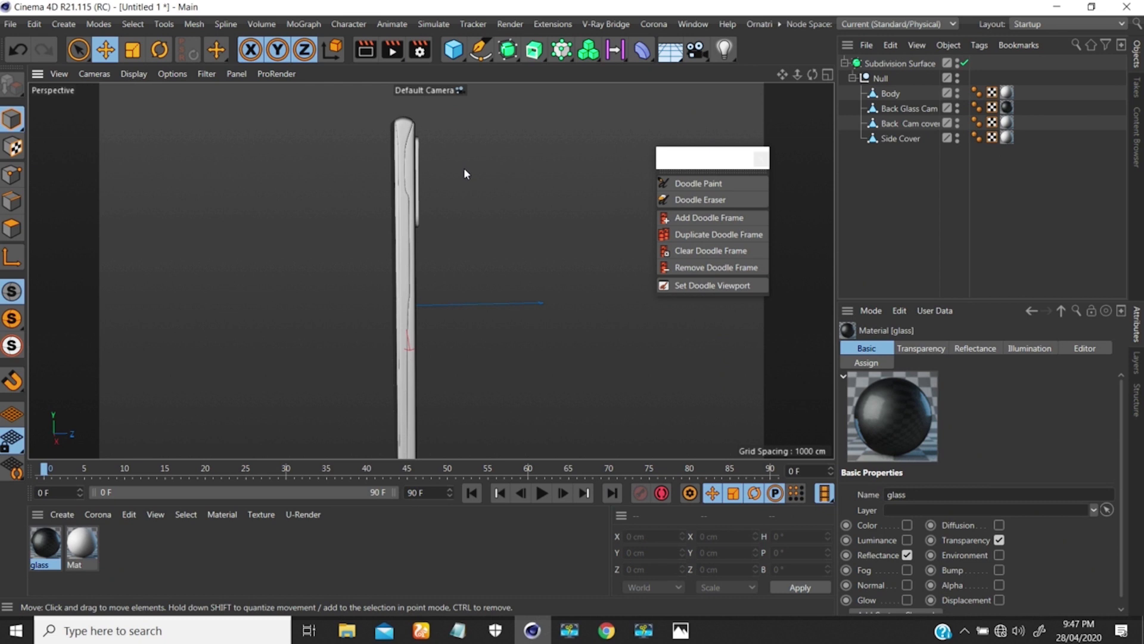
- Change the Back view to the Front view and frame the upper half of the phone over its reference image
key("F4")
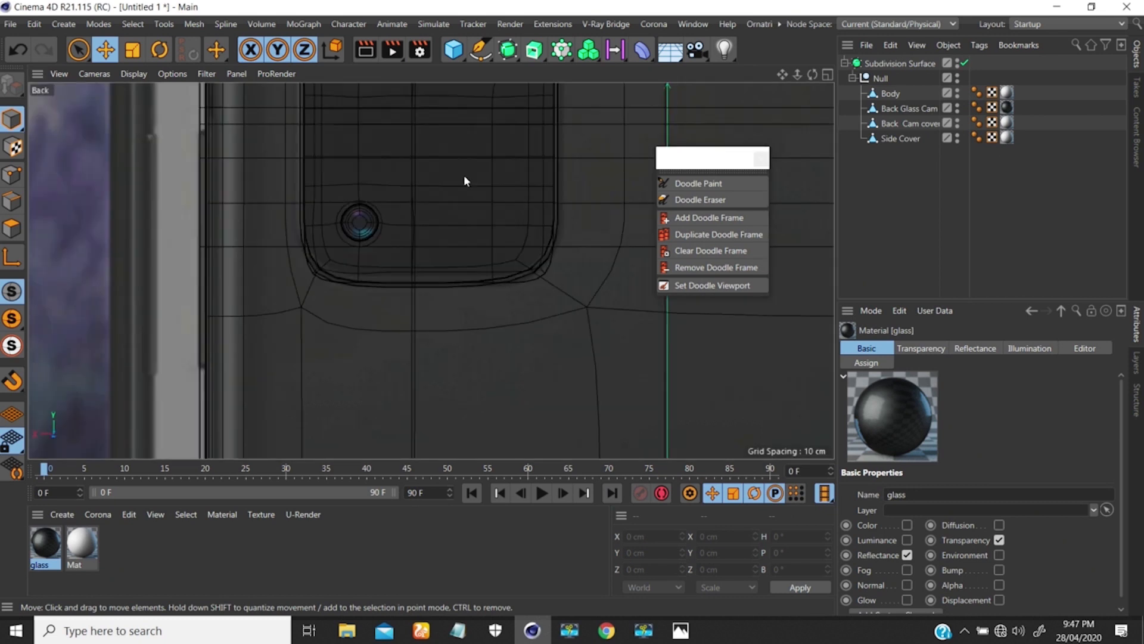
right_click_drag(382, 253, 377, 205, "alt")
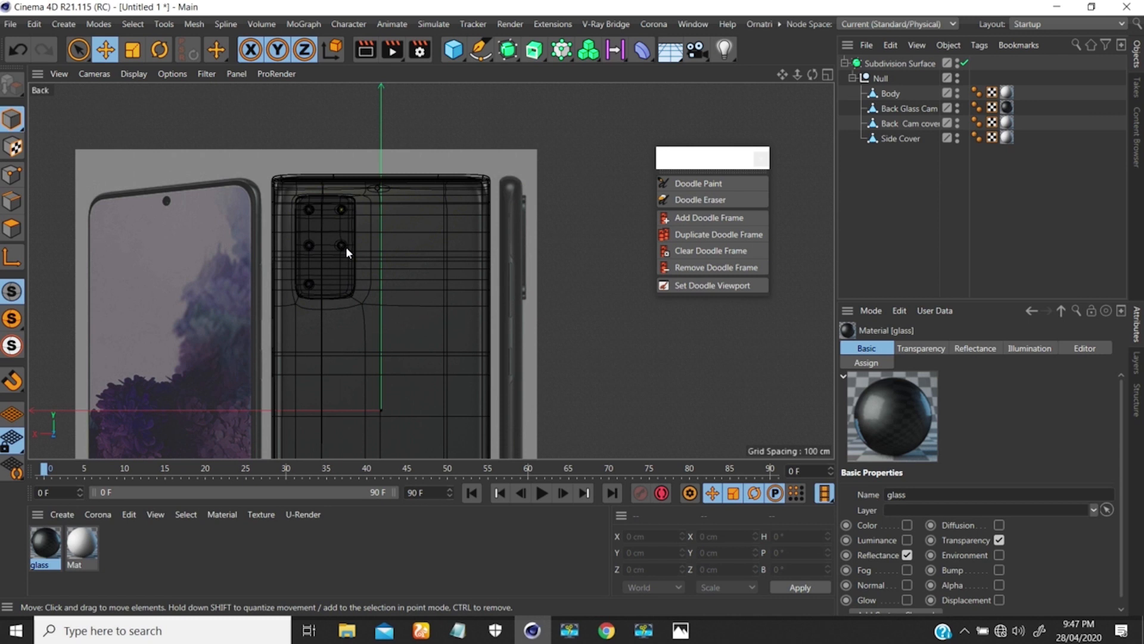
left_click(94, 73)
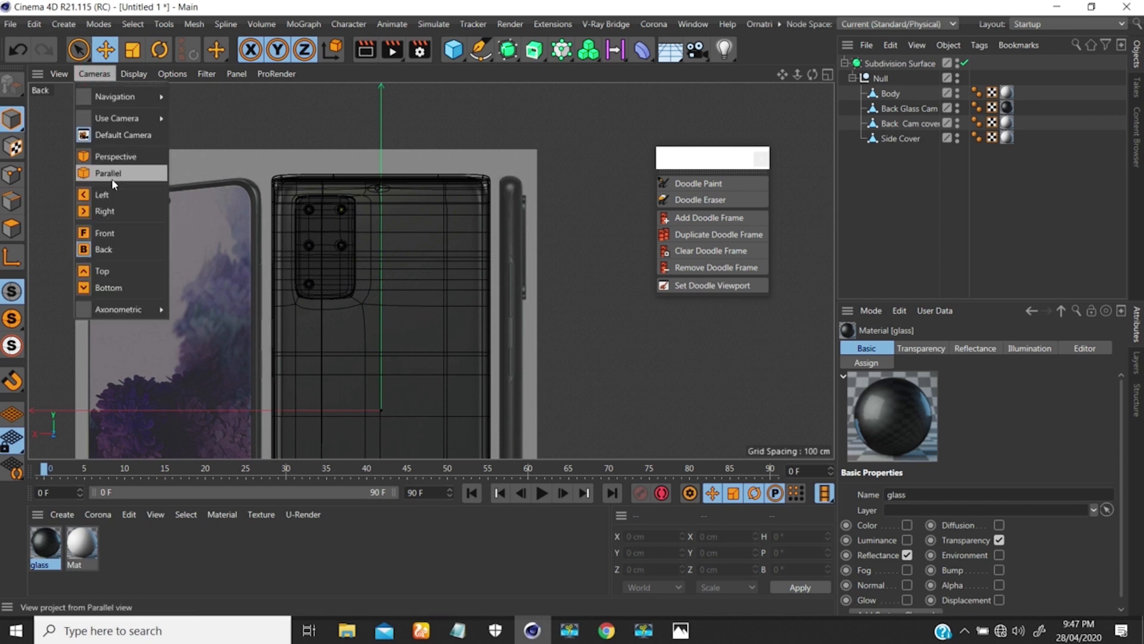
left_click(105, 232)
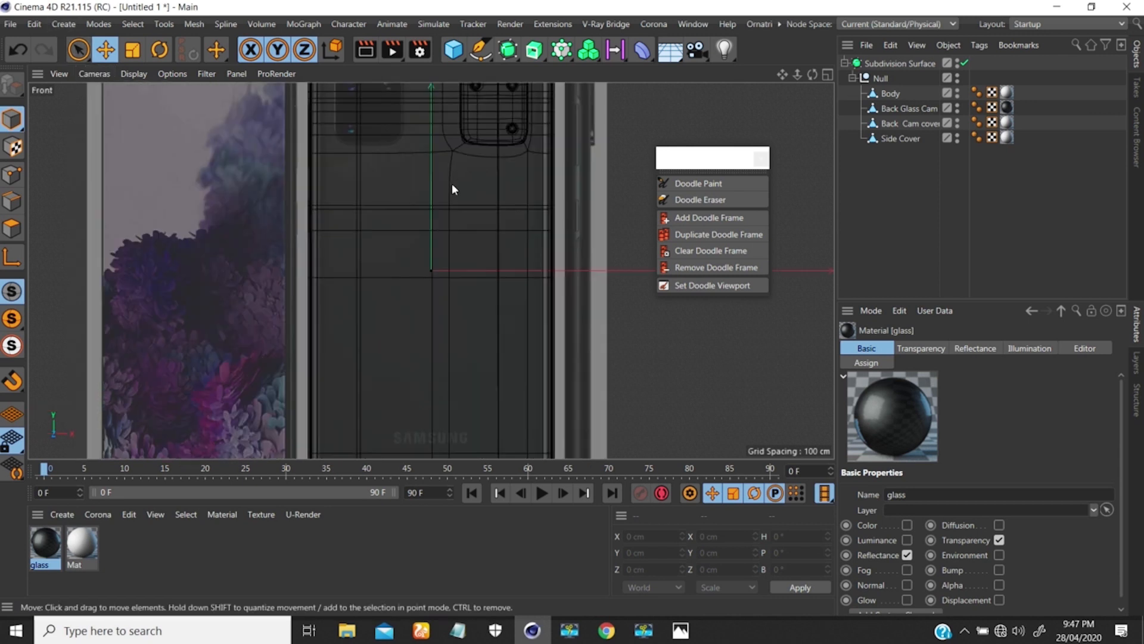
right_click_drag(451, 183, 403, 235, "alt")
middle_click_drag(430, 176, 392, 219, "alt")
right_click_drag(412, 171, 467, 134, "alt")
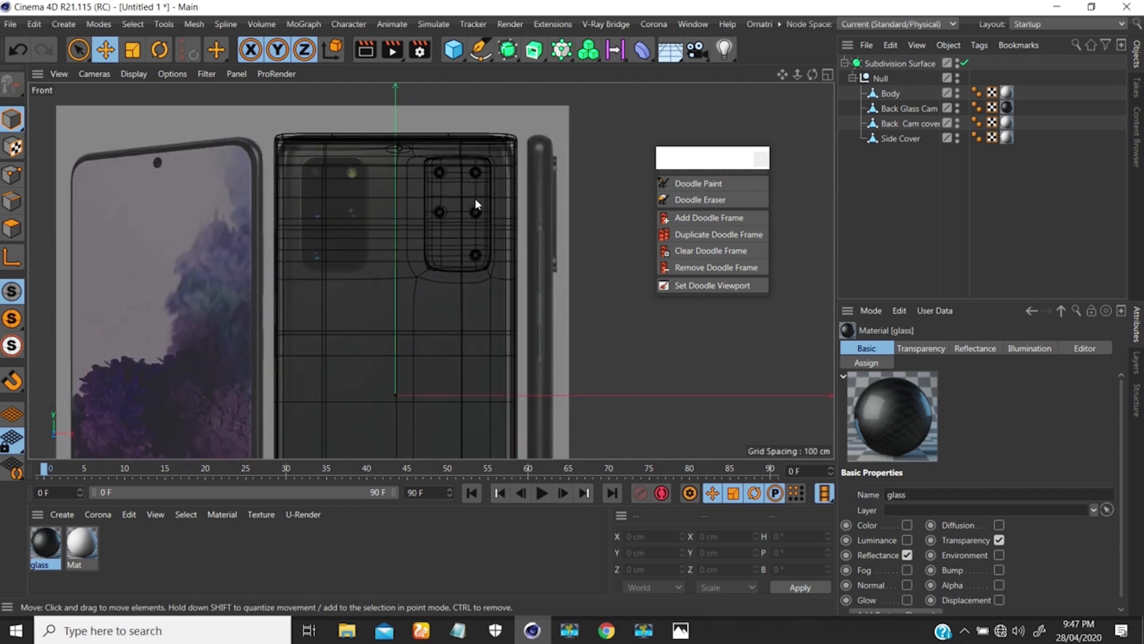
middle_click_drag(475, 202, 378, 202, "alt")
scroll(432, 195, "up", 2)
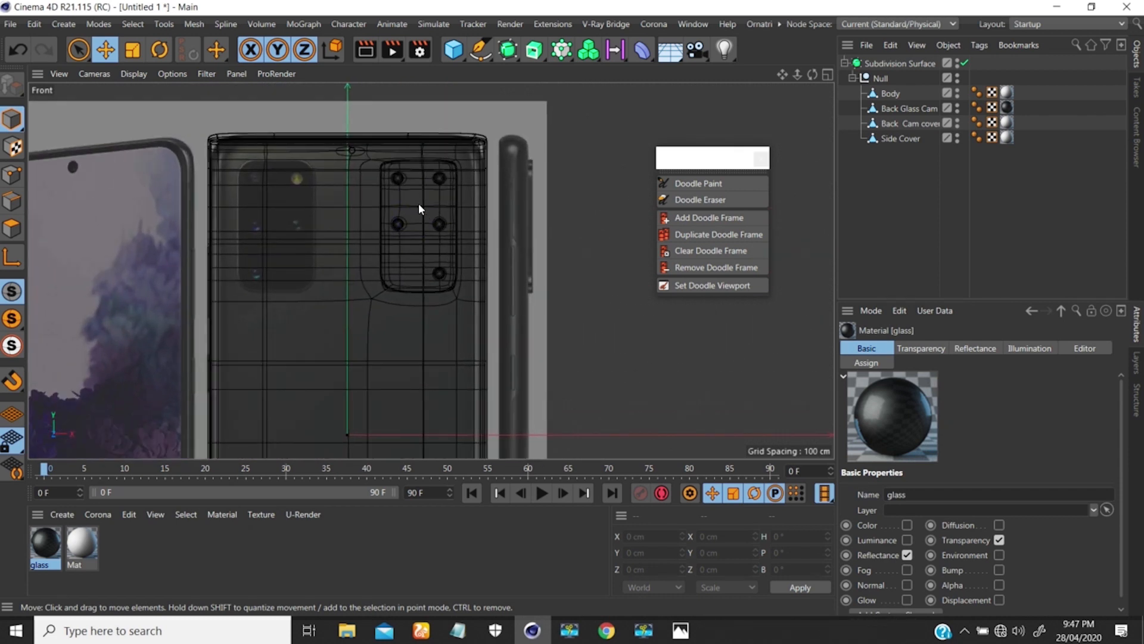
- Examine the side buttons on the reference image in the Right and Front views to locate their position along the edge
key("F3")
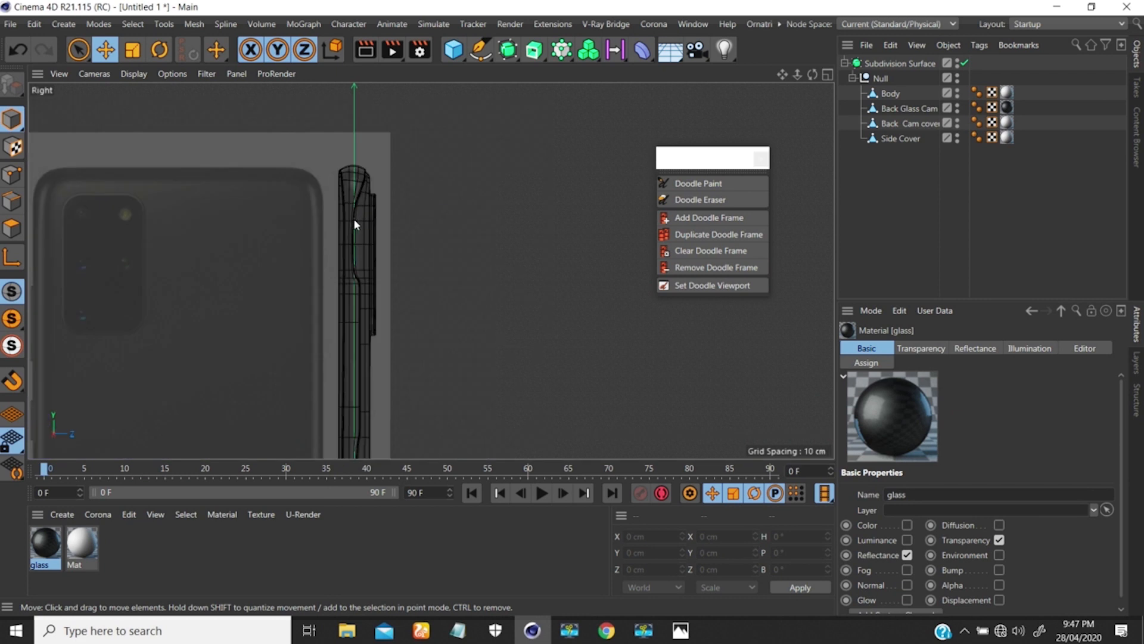
key("F4")
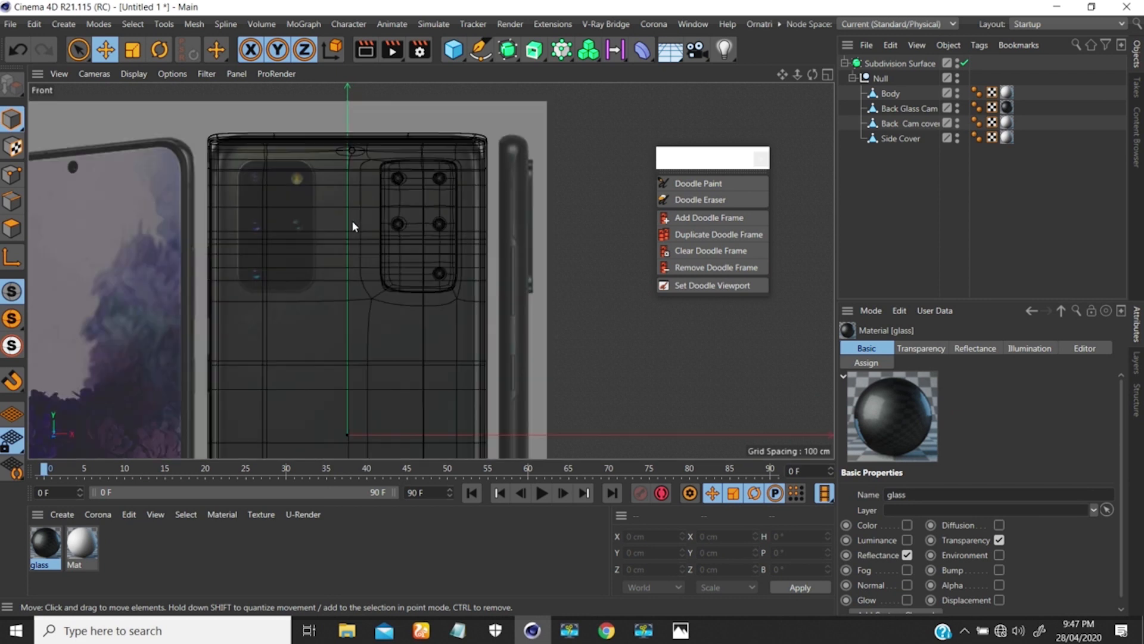
scroll(382, 202, "down", 5)
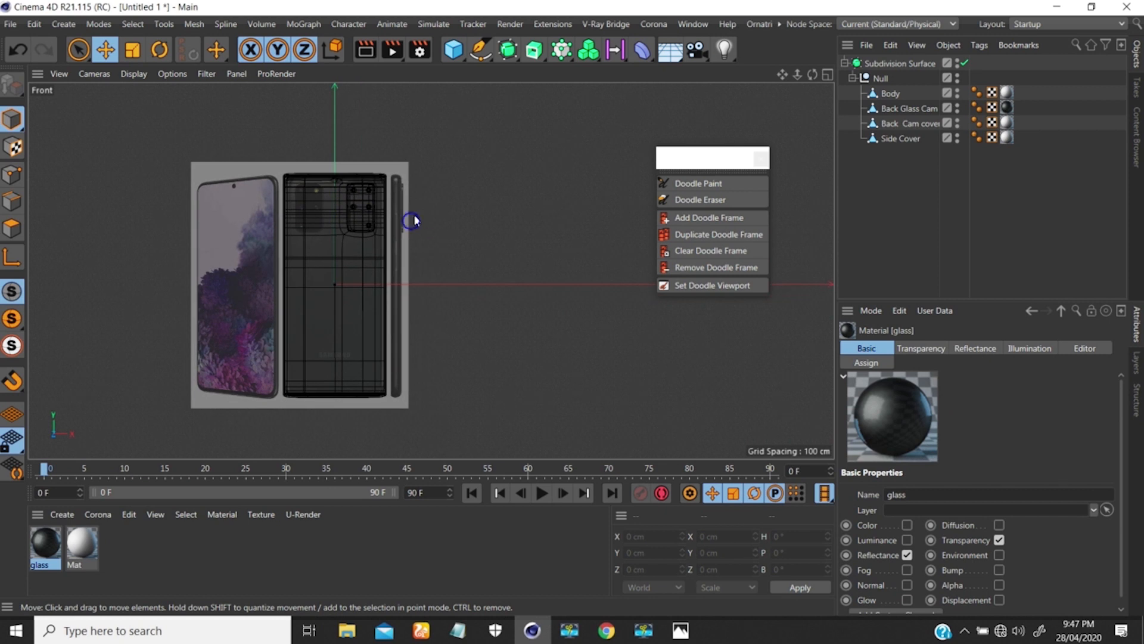
scroll(412, 221, "up", 4)
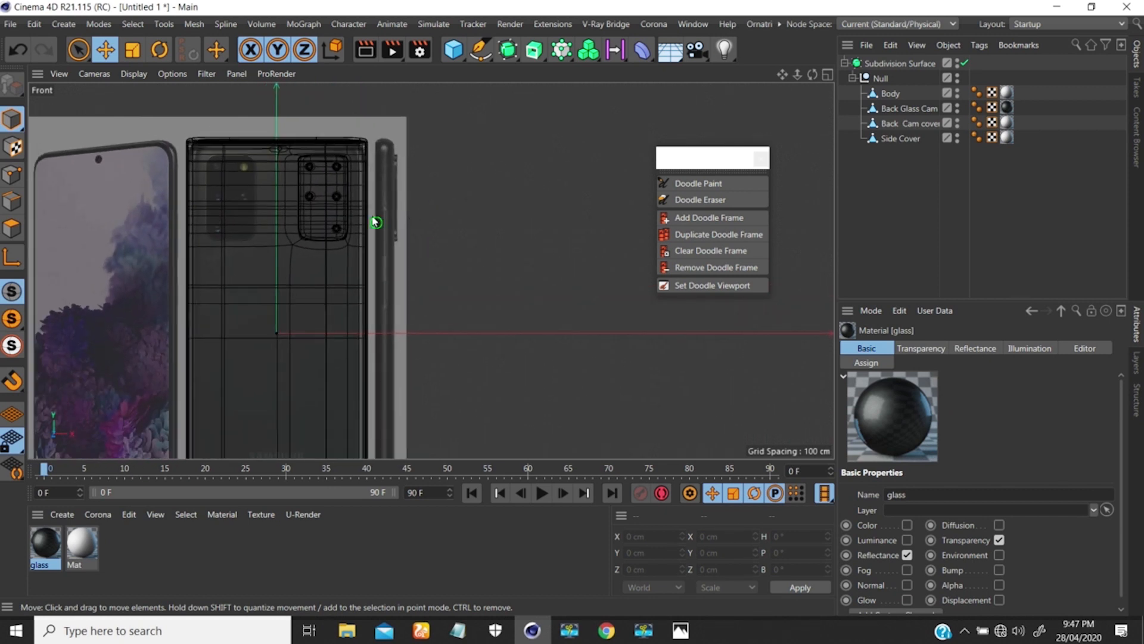
scroll(376, 222, "up", 6)
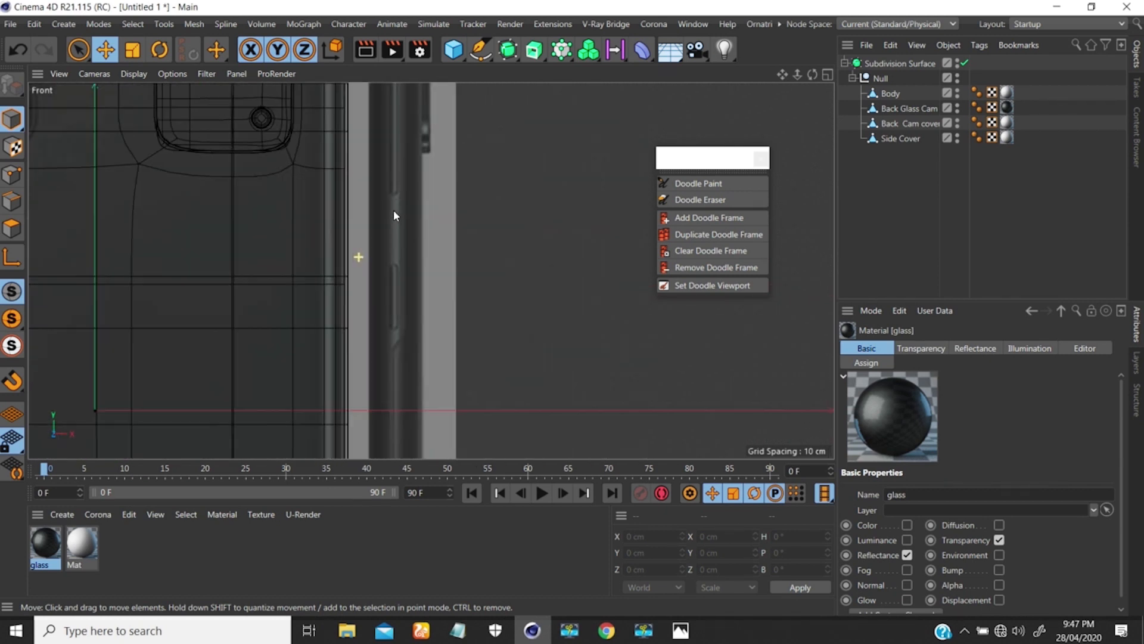
scroll(393, 216, "down", 5)
scroll(167, 238, "up", 5)
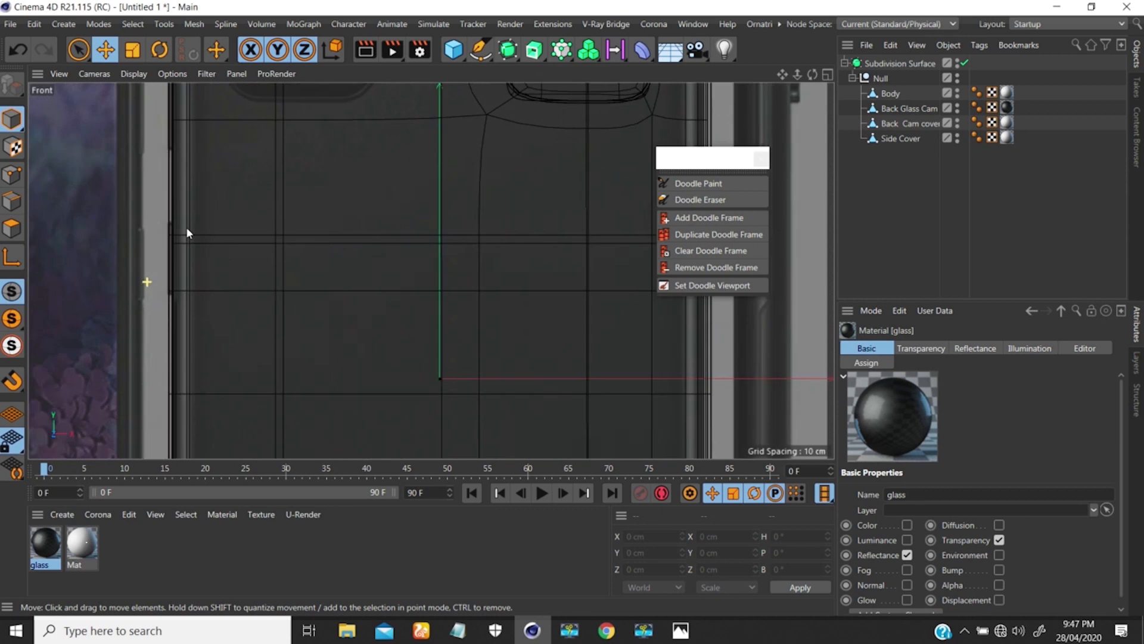
scroll(173, 289, "down", 5)
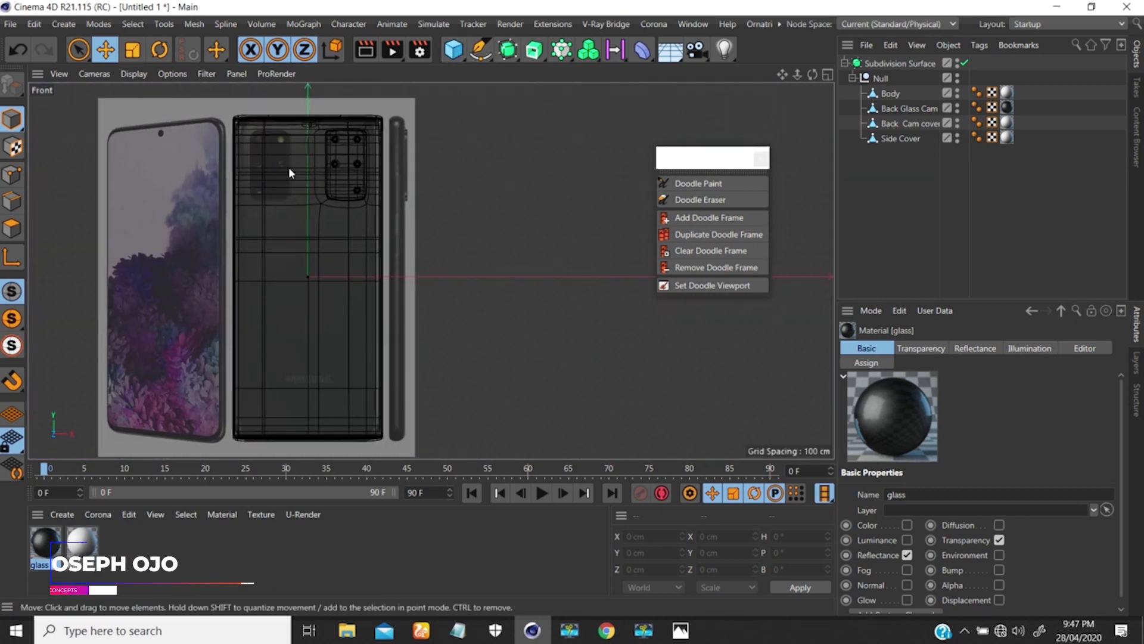
- Add a cube about 8.872 cm wide in X and place it on the phone's left edge at X -184.209 cm, Y 85.109 cm
left_click_drag(453, 50, 577, 117)
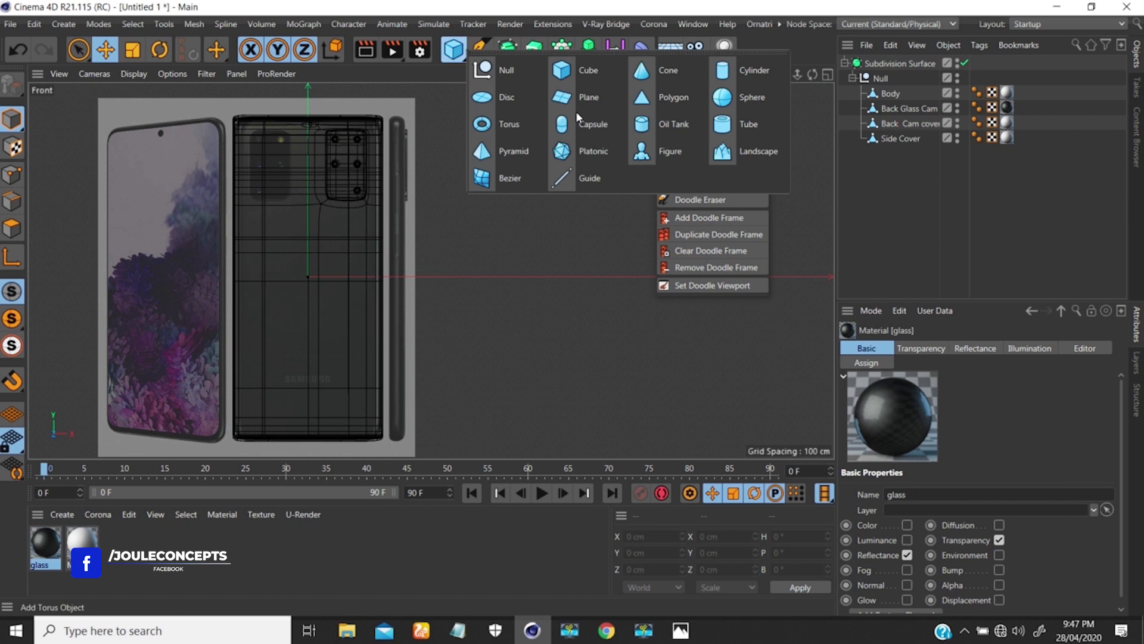
left_click(574, 72)
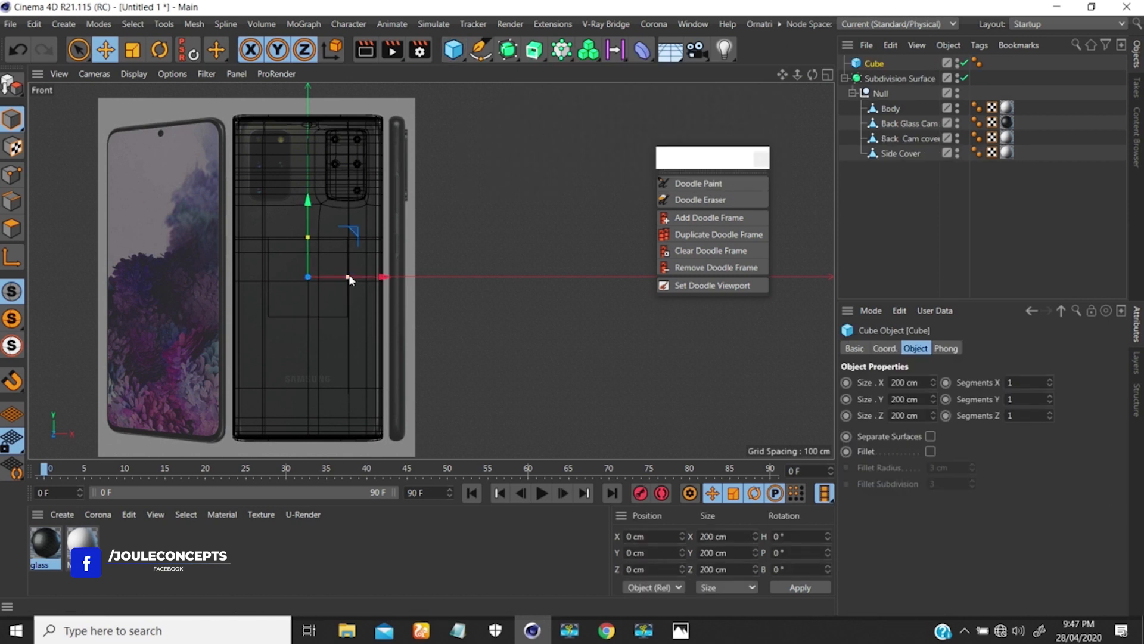
left_click_drag(322, 280, 292, 277)
scroll(292, 278, "up", 10)
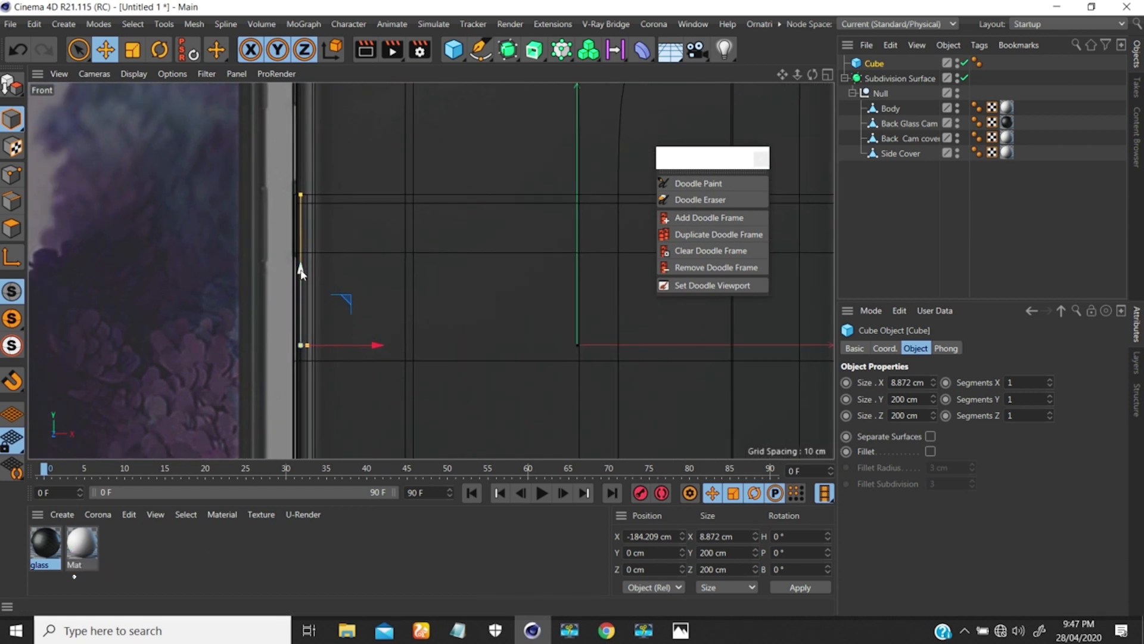
left_click_drag(300, 268, 300, 175)
- Shorten the cube's Y size to about 47.204 cm, bringing its upper end level with the side button in the reference image
scroll(300, 182, "down", 5)
right_click_drag(286, 195, 354, 118, "alt")
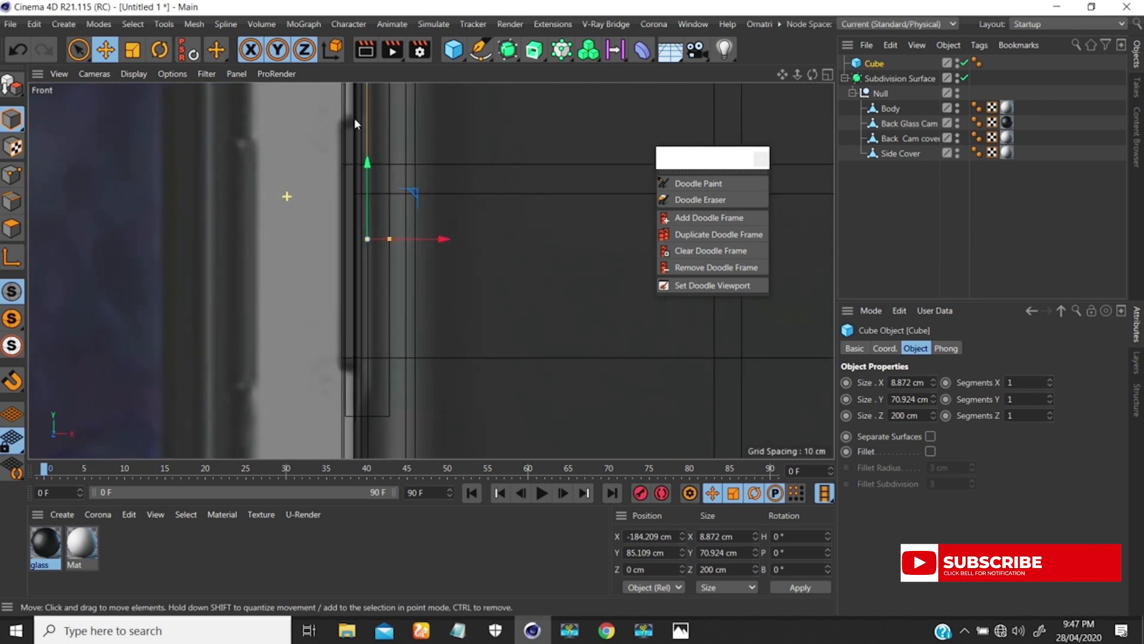
middle_click_drag(337, 159, 285, 249, "alt")
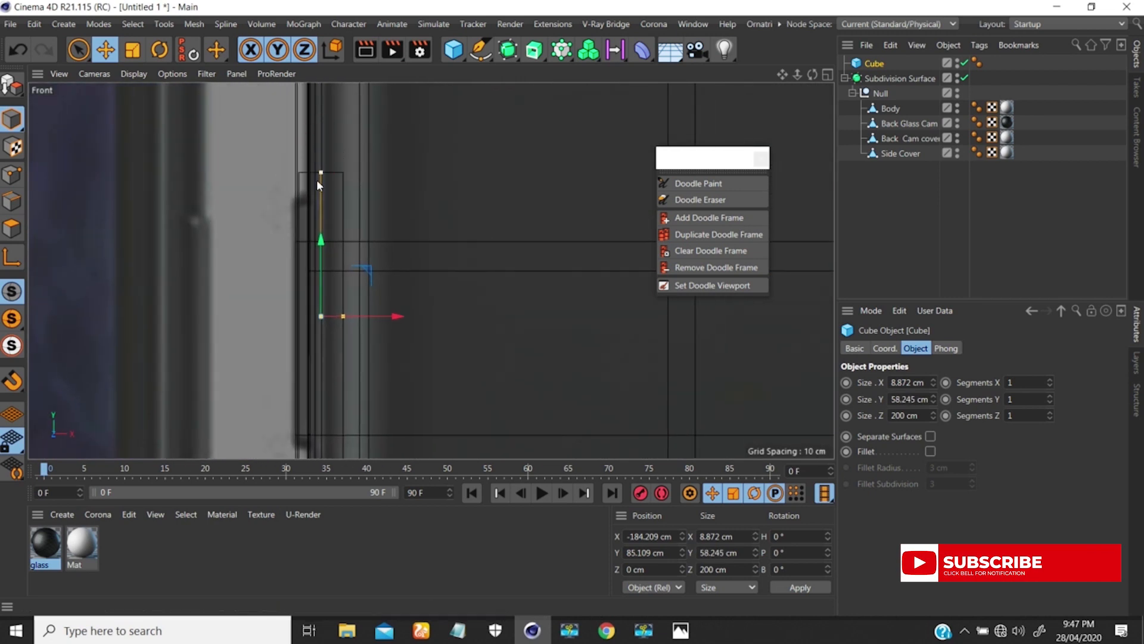
left_click_drag(316, 180, 312, 202)
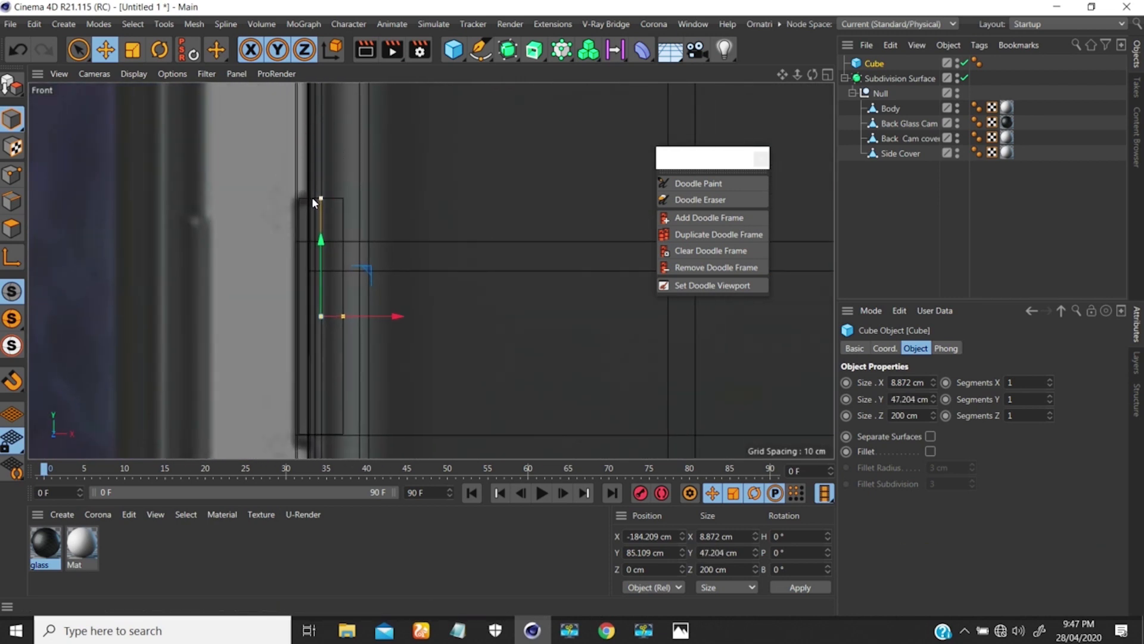
- Fit the cube to the reference button: X size about 6.721 cm, Y size 48.764 cm, position X -187.089 cm, Y 83.849 cm
left_click_drag(320, 245, 322, 250)
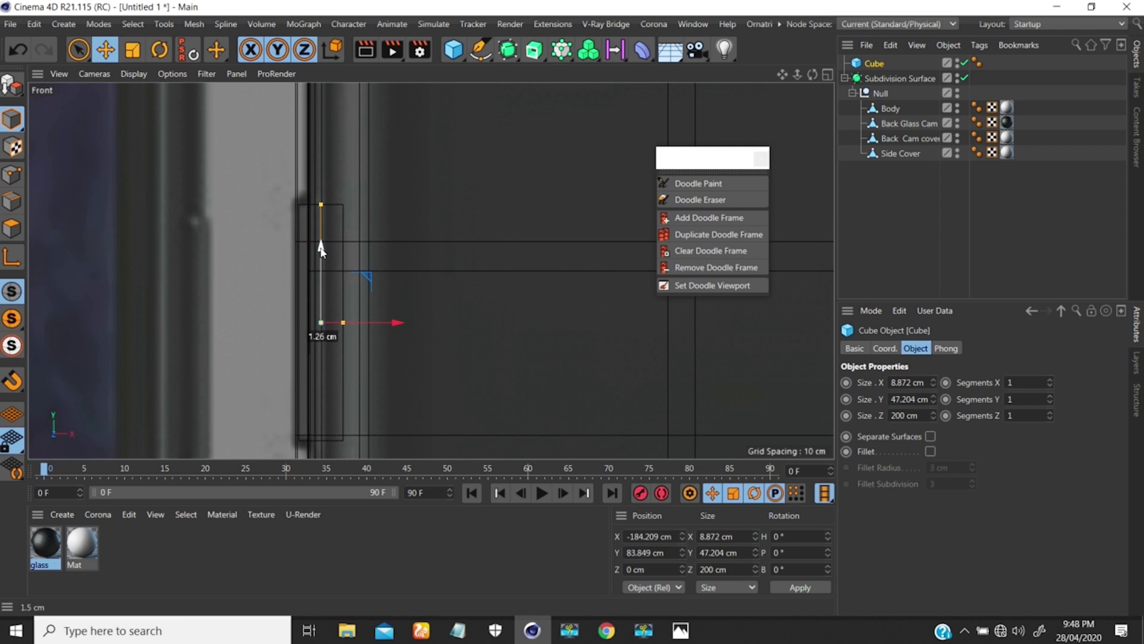
left_click_drag(321, 204, 319, 199)
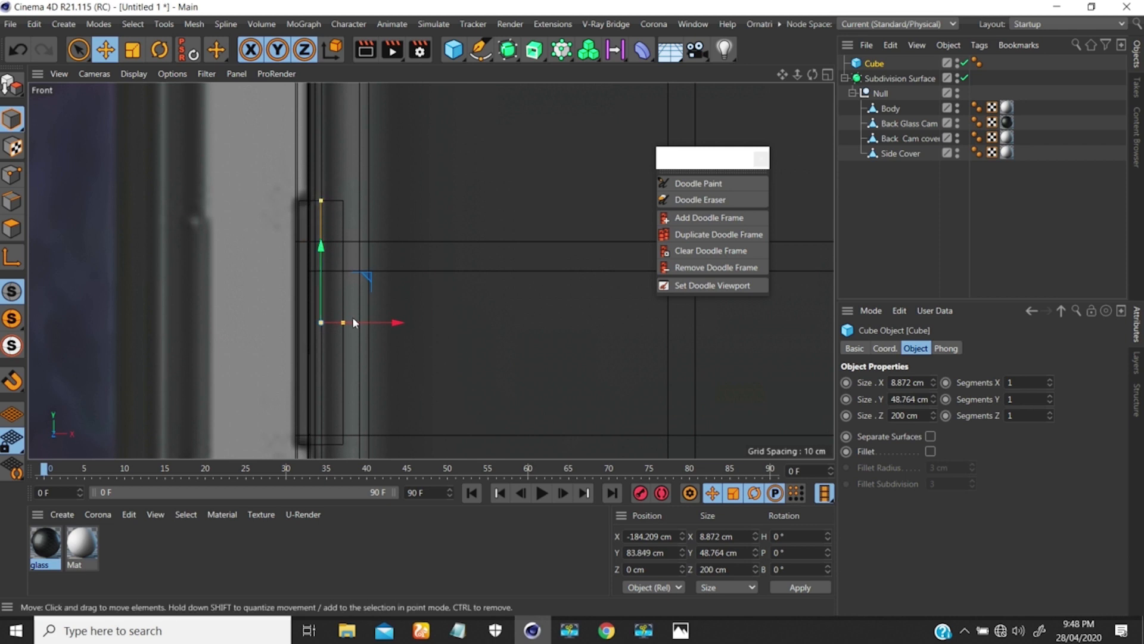
left_click_drag(344, 322, 370, 323)
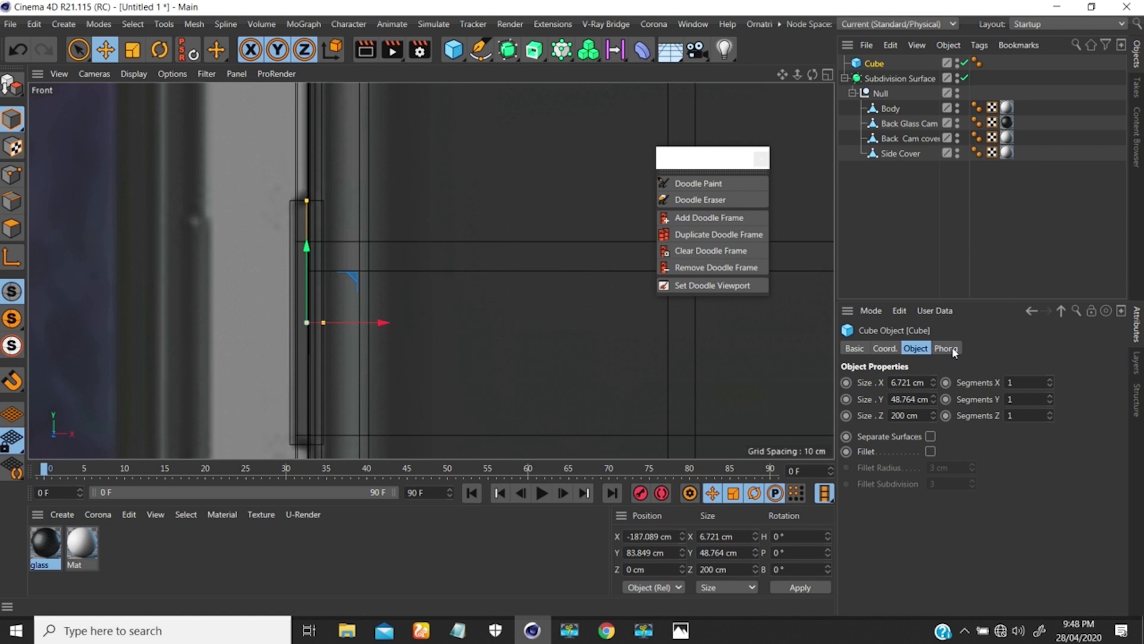
- Enable the fillet on the button cube and set its radius to 1.5 cm
left_click(931, 452)
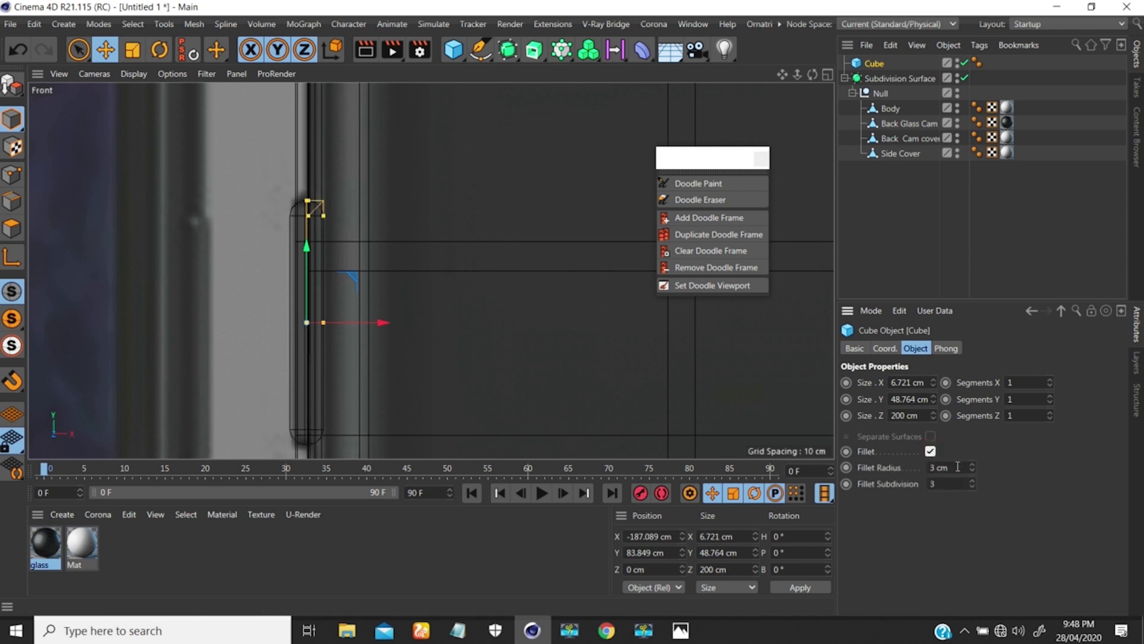
type("1.5")
key("Return")
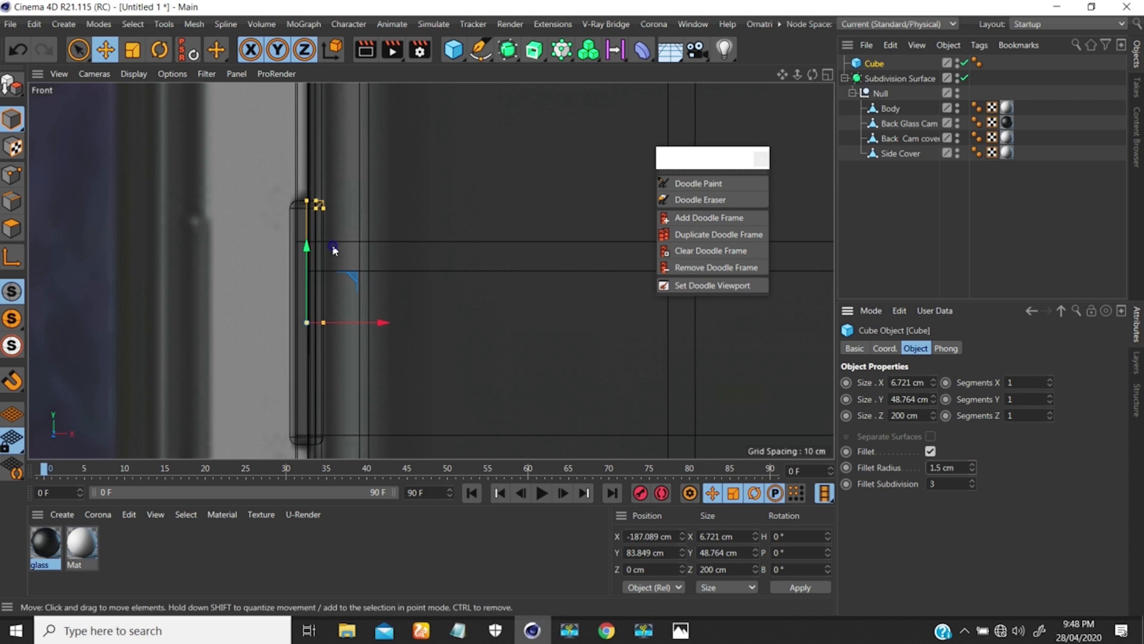
- Duplicate the button cube straight up the phone's edge to about Y 208.77 cm, keeping its X position
scroll(339, 341, "down", 5)
middle_click_drag(339, 341, 337, 369, "alt")
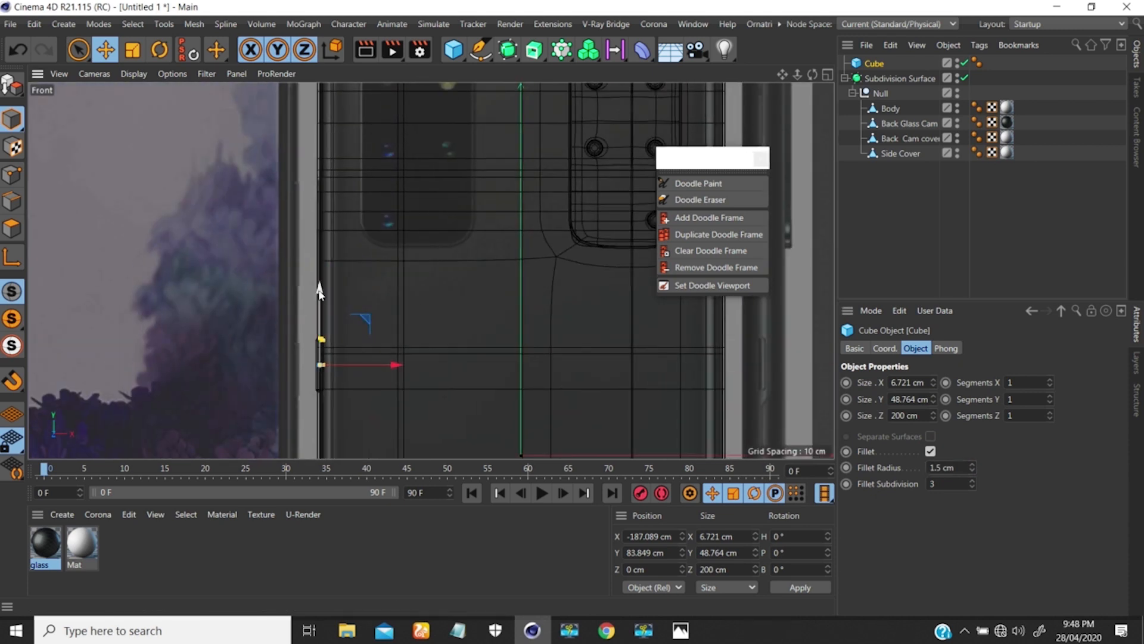
left_click_drag(320, 292, 316, 169, "ctrl")
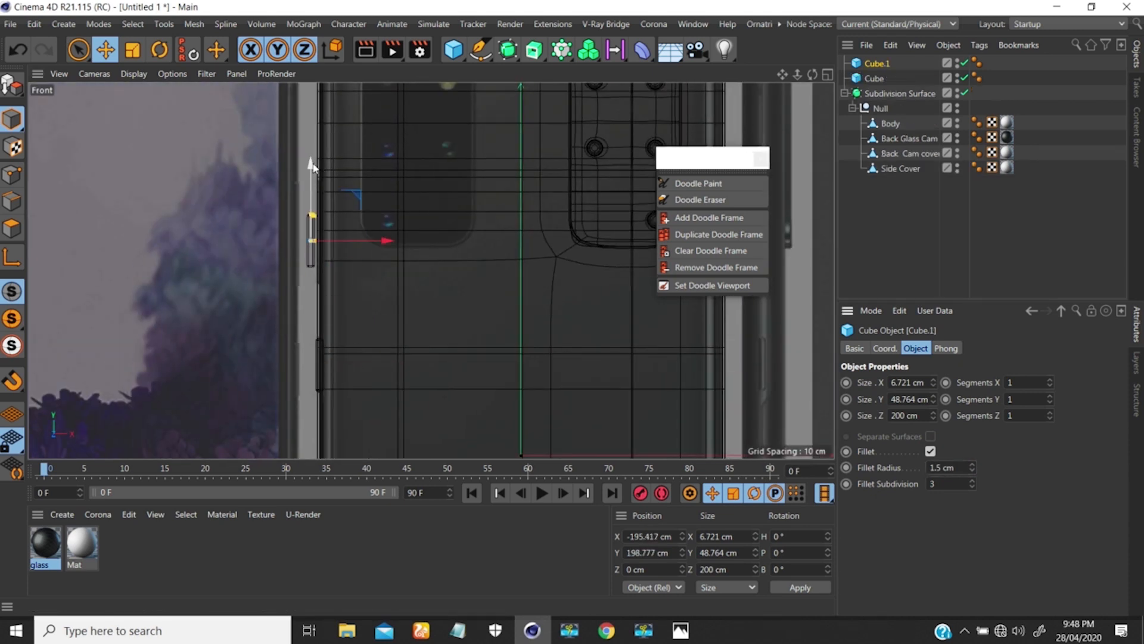
key("ctrl+z")
left_click_drag(320, 291, 324, 157, "ctrl")
scroll(325, 178, "up", 5)
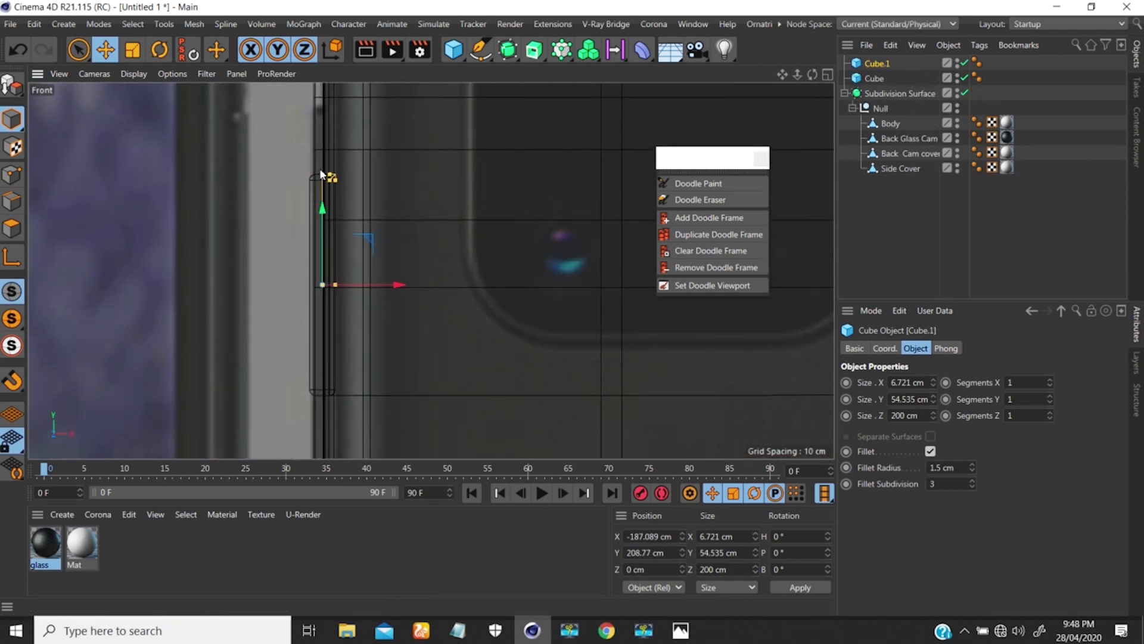
- Shift the duplicated cube to Y 208.17 cm and lengthen its Y size to about 93.569 cm to match the longer reference button
mouse_move(324, 235)
left_mouse_down()
mouse_move(320, 200)
mouse_move(325, 231)
left_mouse_up()
scroll(326, 209, "down", 3)
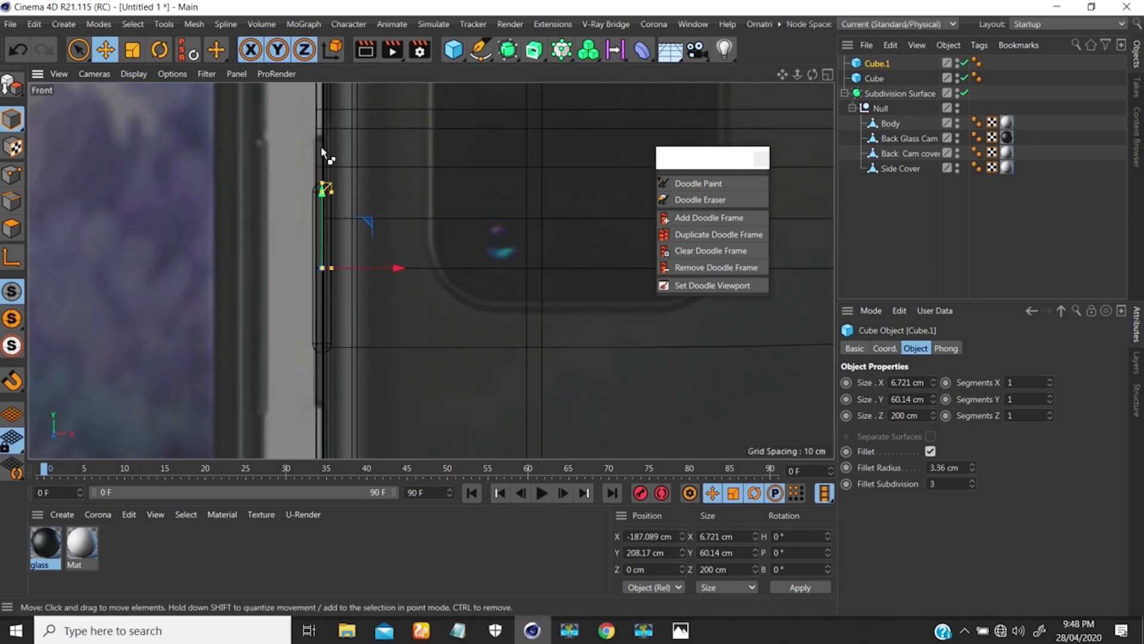
key("ctrl+z")
scroll(324, 188, "up", 3)
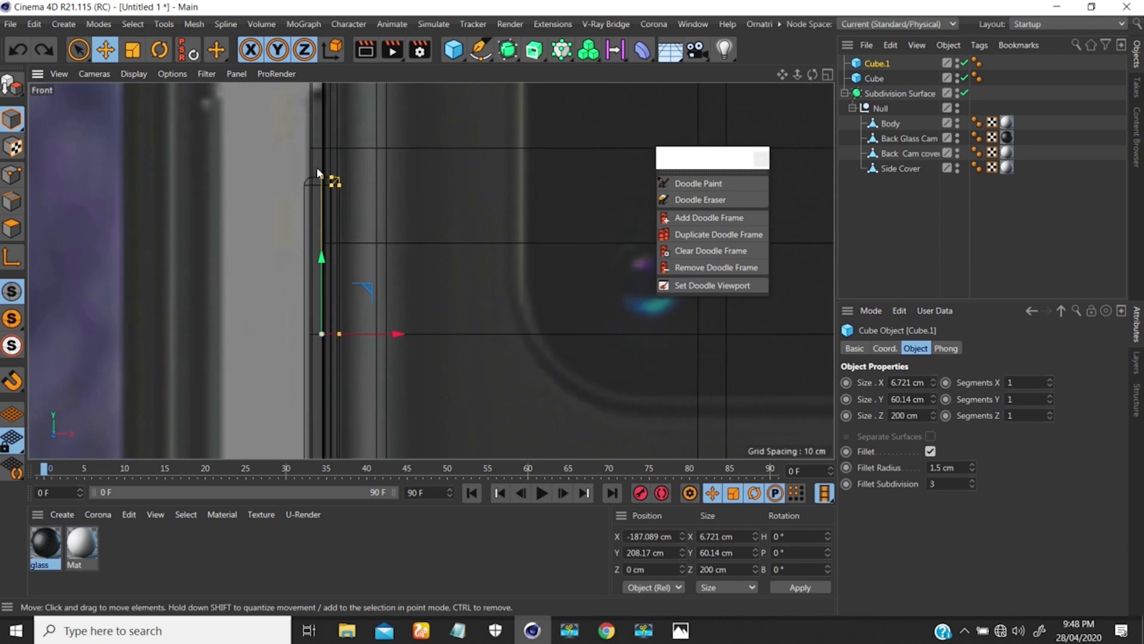
left_click_drag(322, 98, 323, 91)
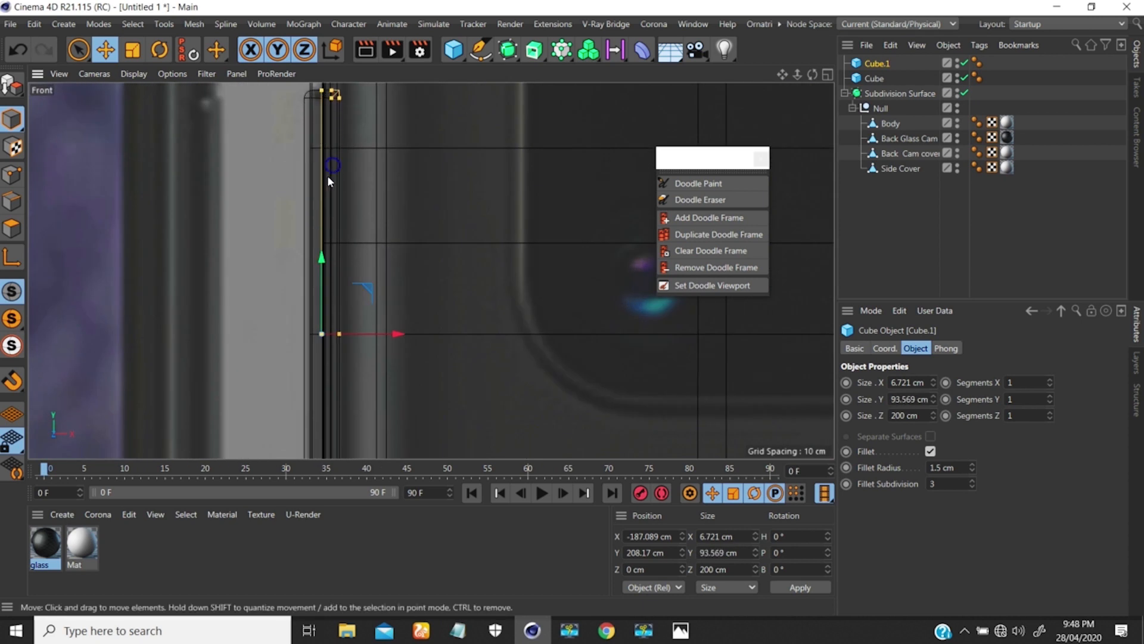
scroll(327, 175, "down", 3)
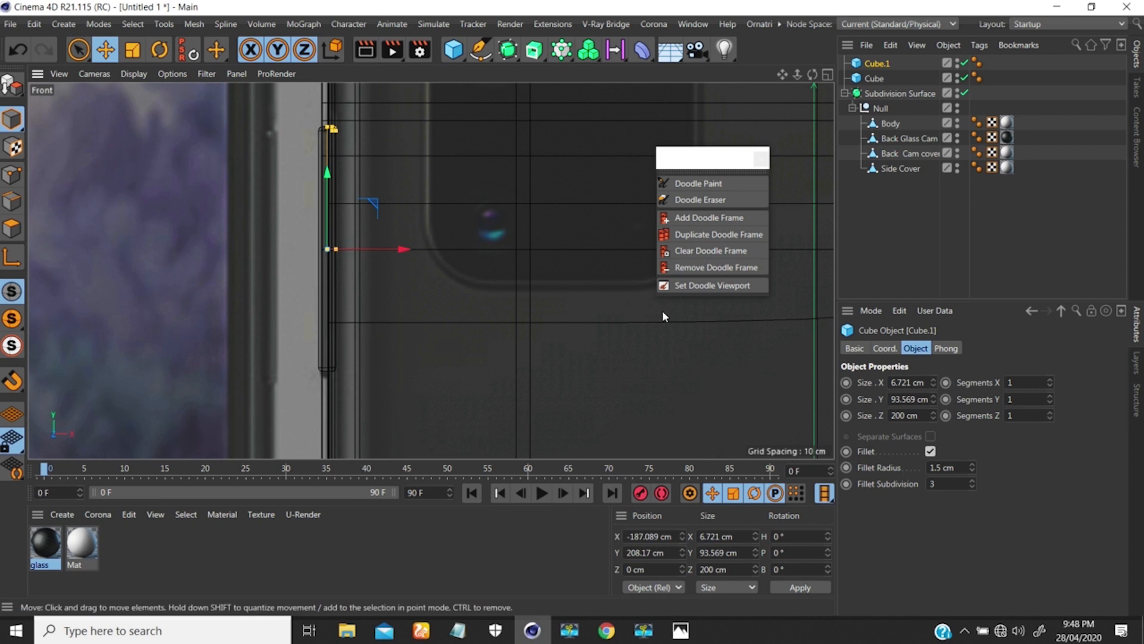
- Set the upper cube's fillet radius to 1 cm and extend its Y size to about 94.558 cm
left_click_drag(955, 468, 874, 451)
type("1")
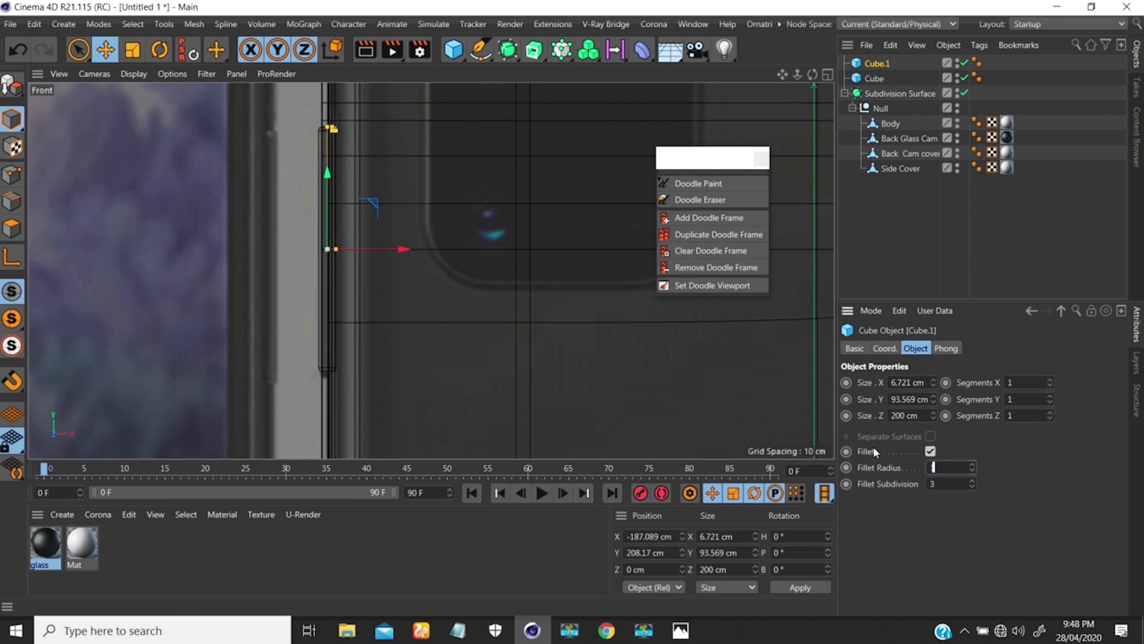
key("Return")
scroll(310, 131, "up", 8)
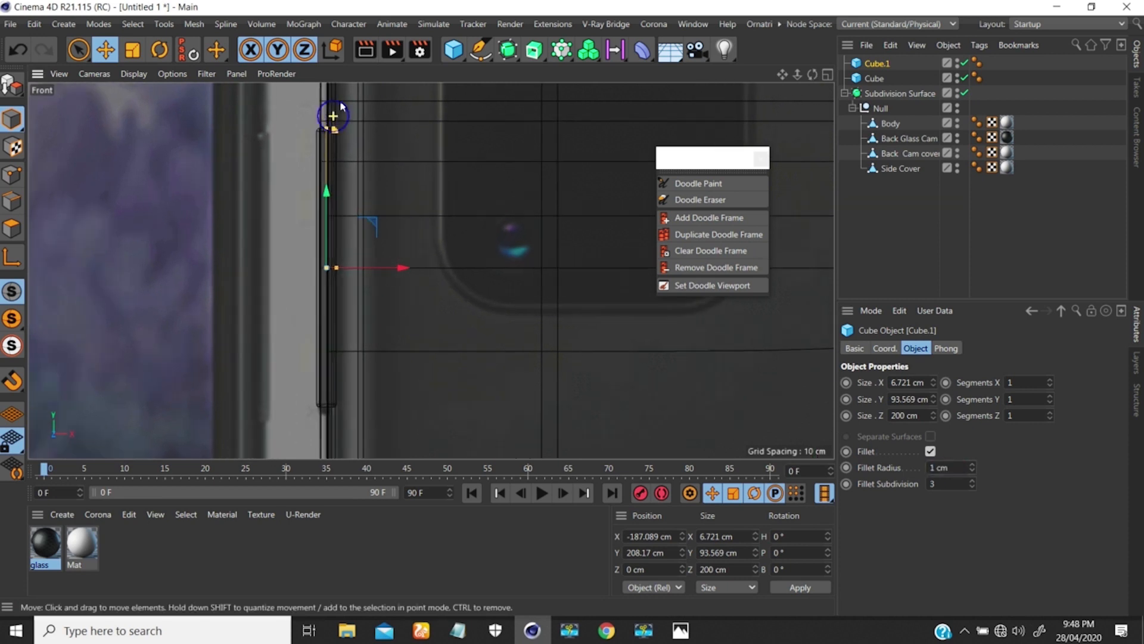
left_click_drag(306, 171, 305, 165)
scroll(305, 170, "down", 4)
scroll(274, 251, "down", 3)
- Select both button cubes in the Perspective view and set their Z size to 5 cm
key("F1")
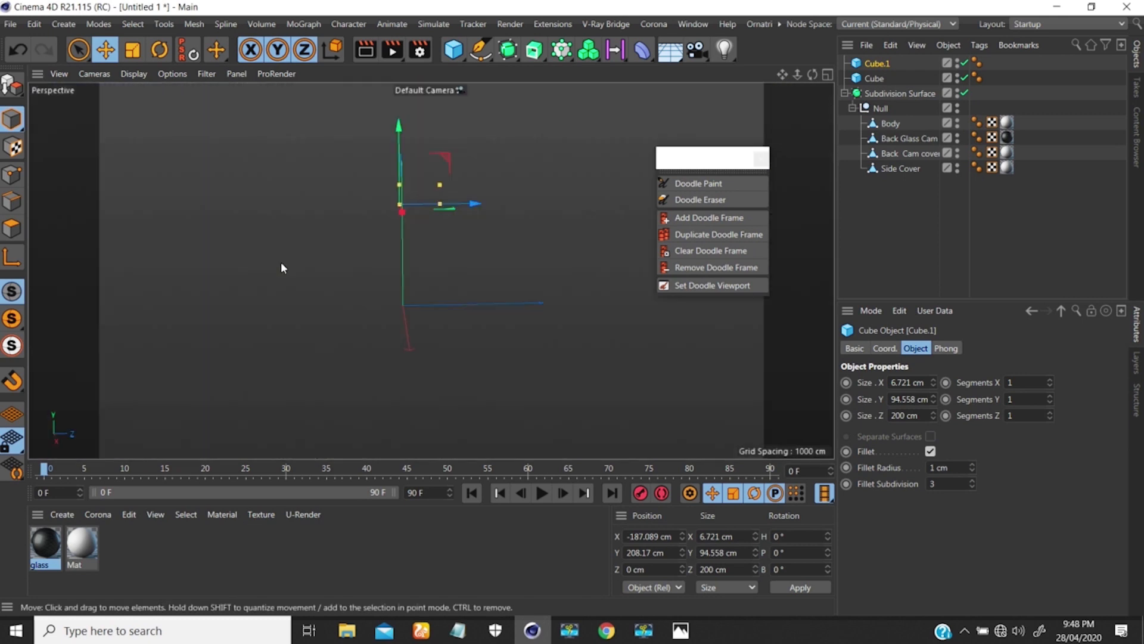
scroll(281, 262, "up", 5)
left_click_drag(389, 255, 240, 234, "alt")
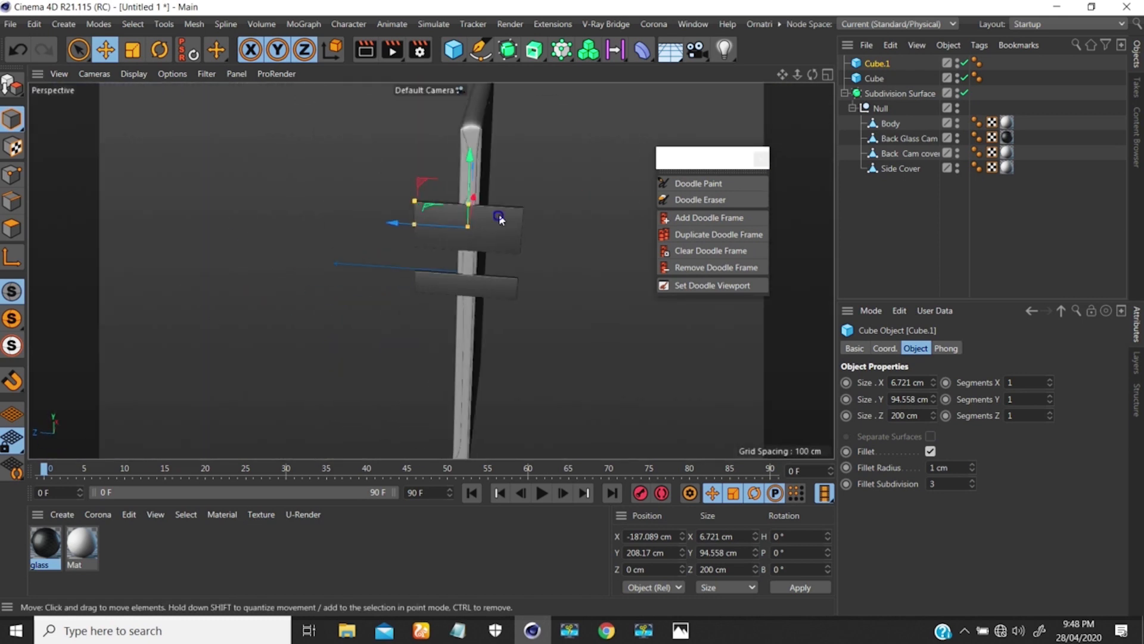
left_click_drag(499, 213, 535, 185, "alt")
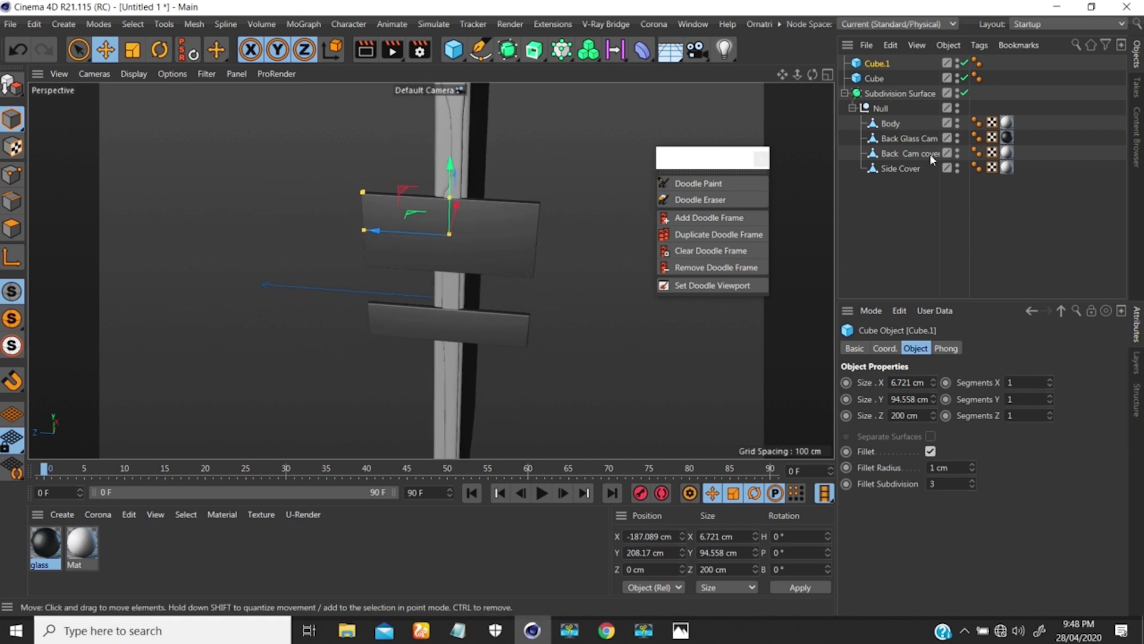
left_click(874, 79, "ctrl")
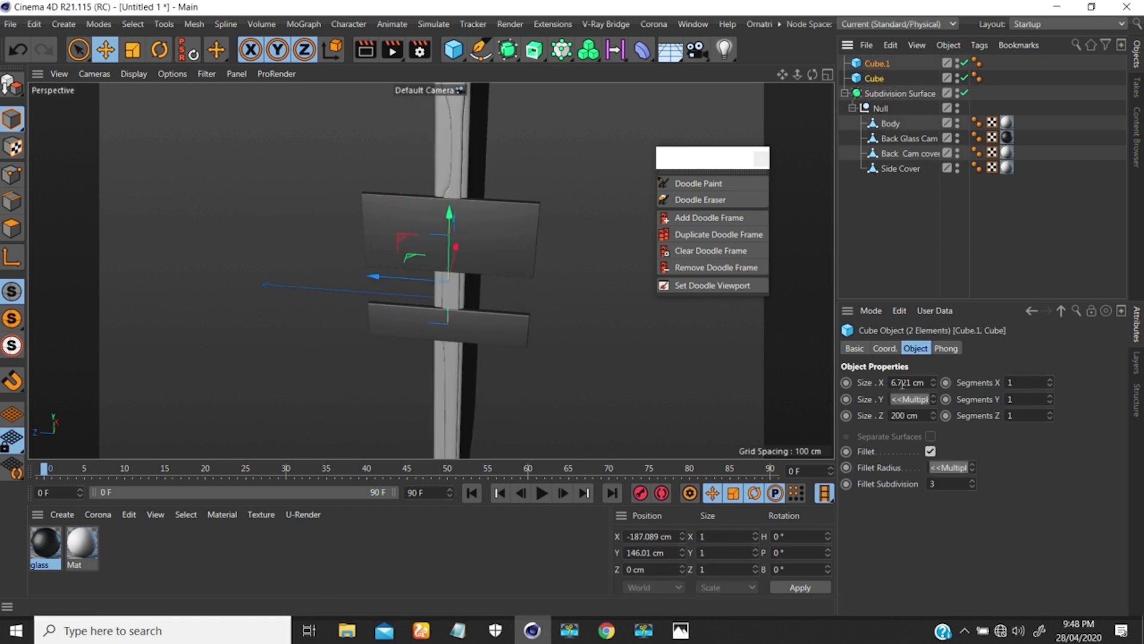
left_click_drag(935, 410, 879, 557)
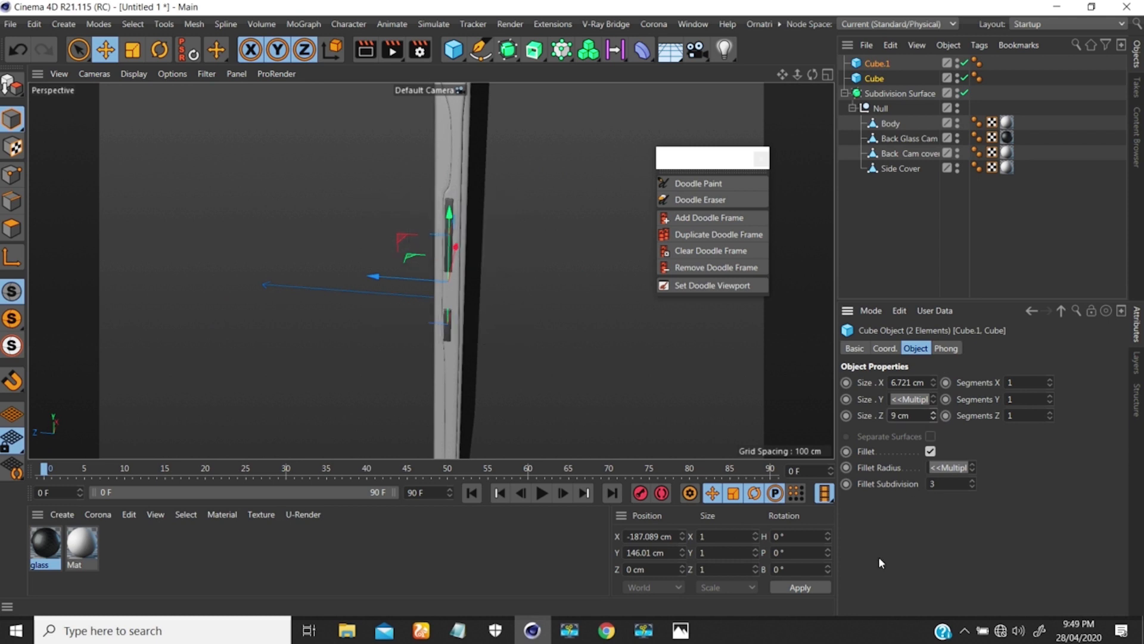
scroll(441, 240, "up", 3)
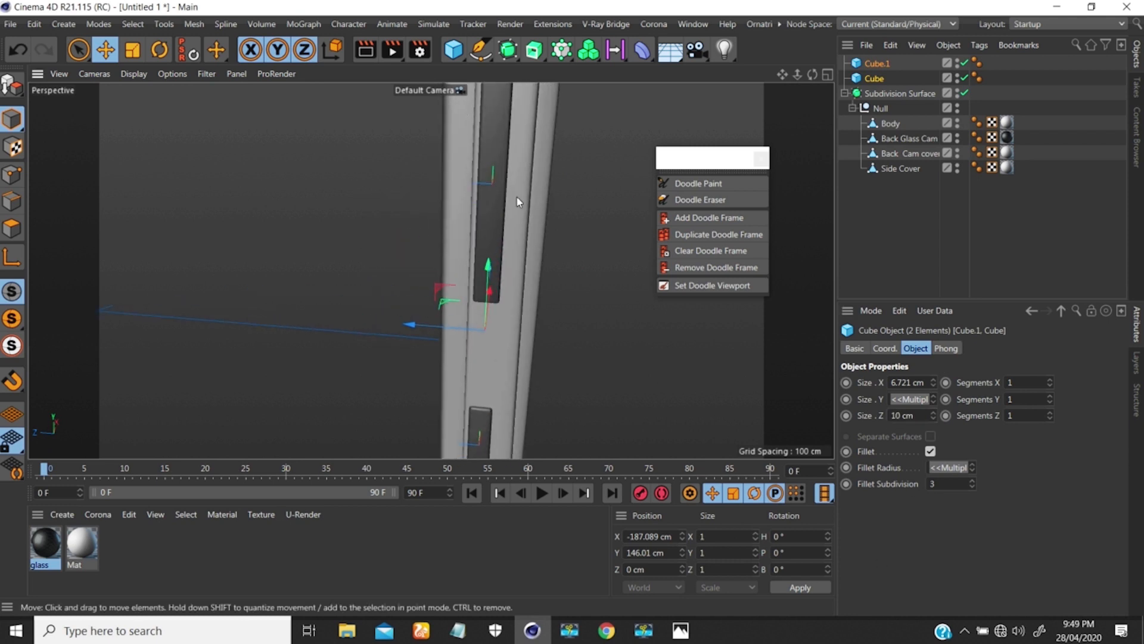
type("5")
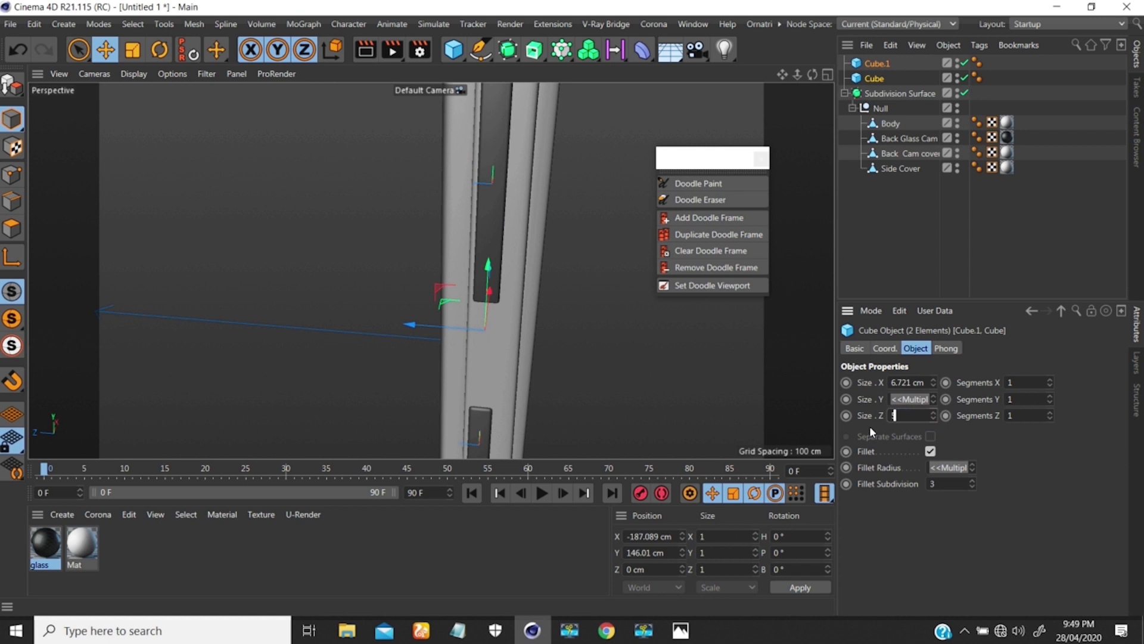
key("Return")
scroll(433, 320, "down", 1)
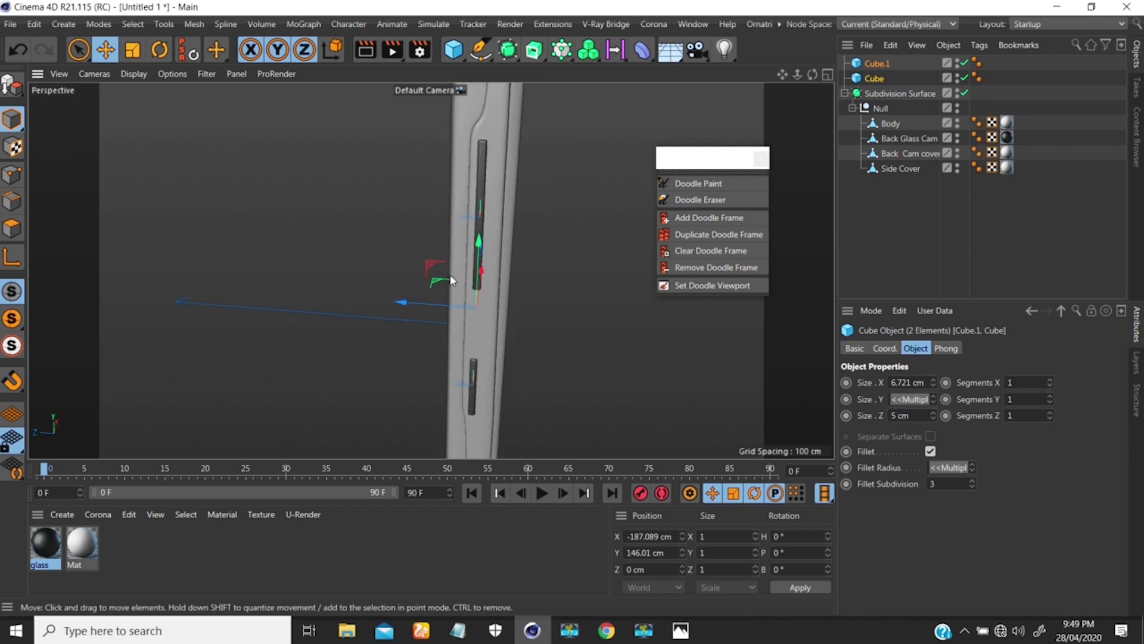
- Clear the selection in the Right view and enable Outlines in its active object display settings
key("F3")
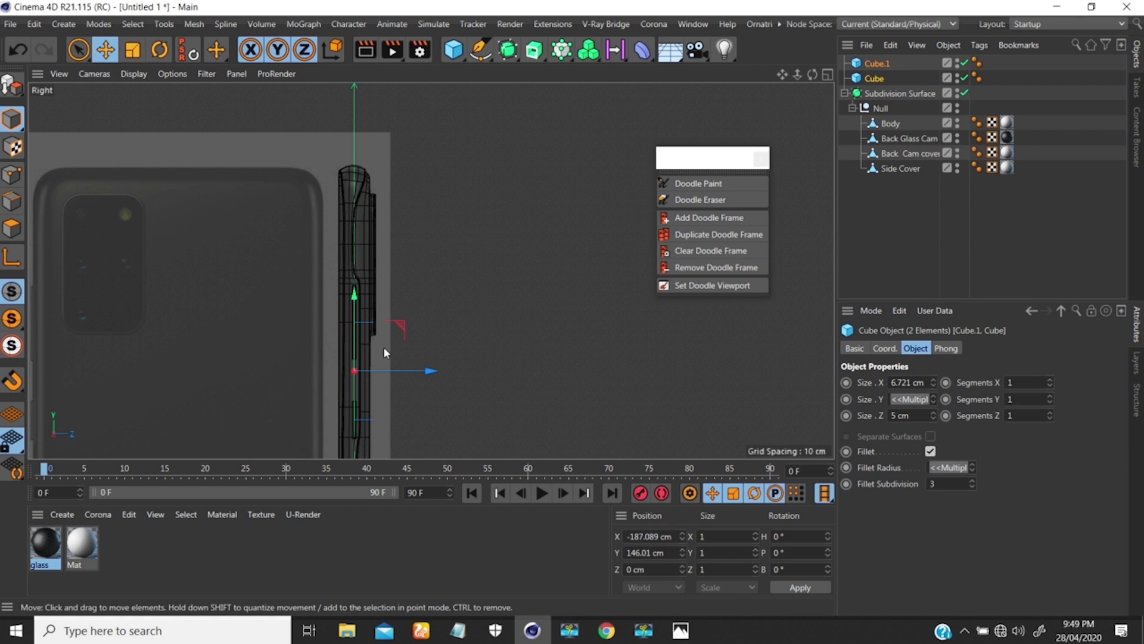
scroll(370, 351, "up", 5)
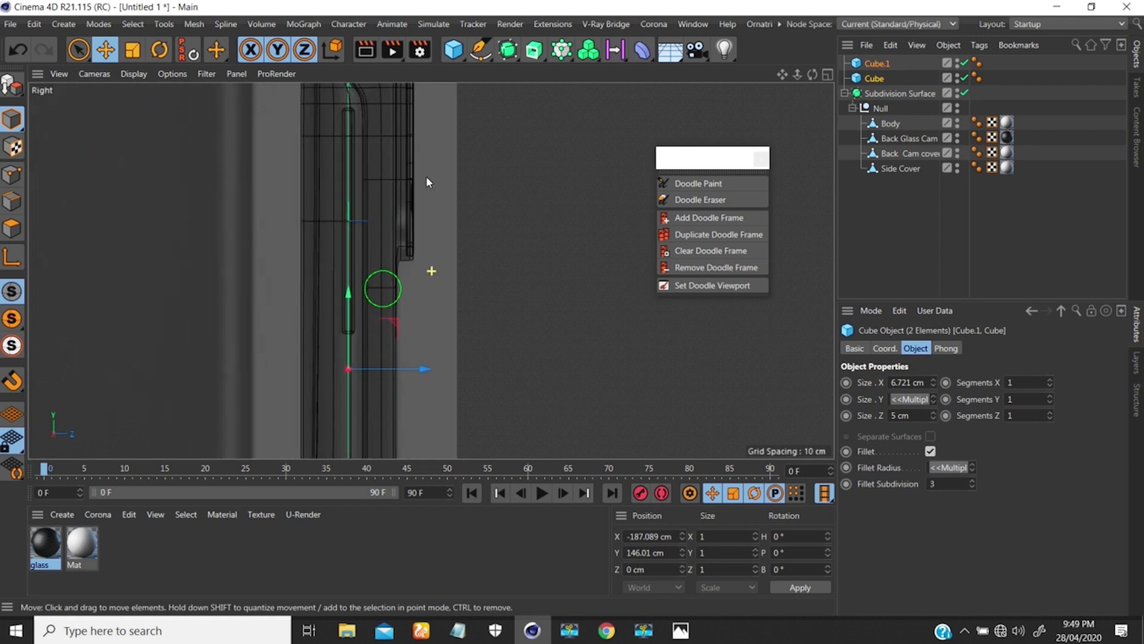
left_click(874, 78)
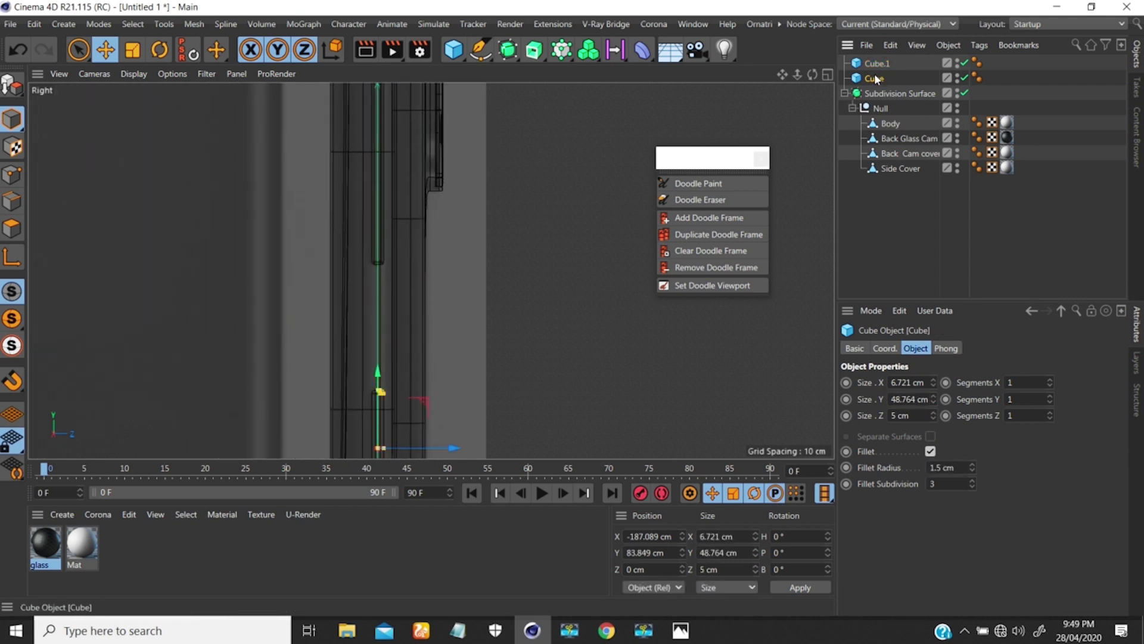
left_click(876, 64, "ctrl")
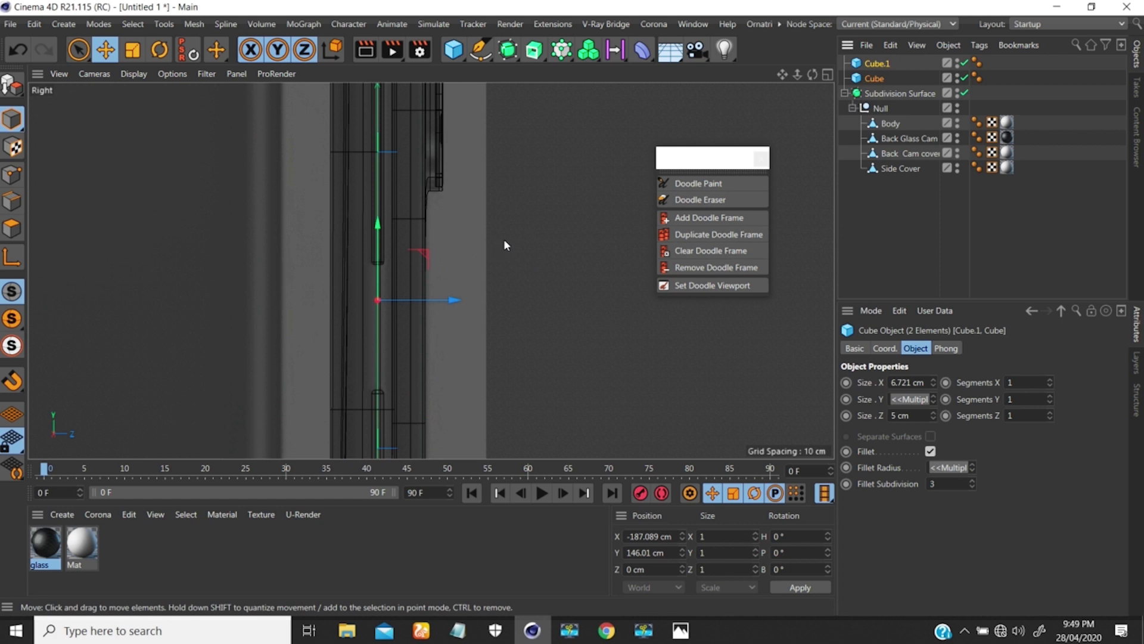
right_click_drag(509, 225, 482, 253, "alt")
middle_click_drag(504, 213, 442, 232, "alt")
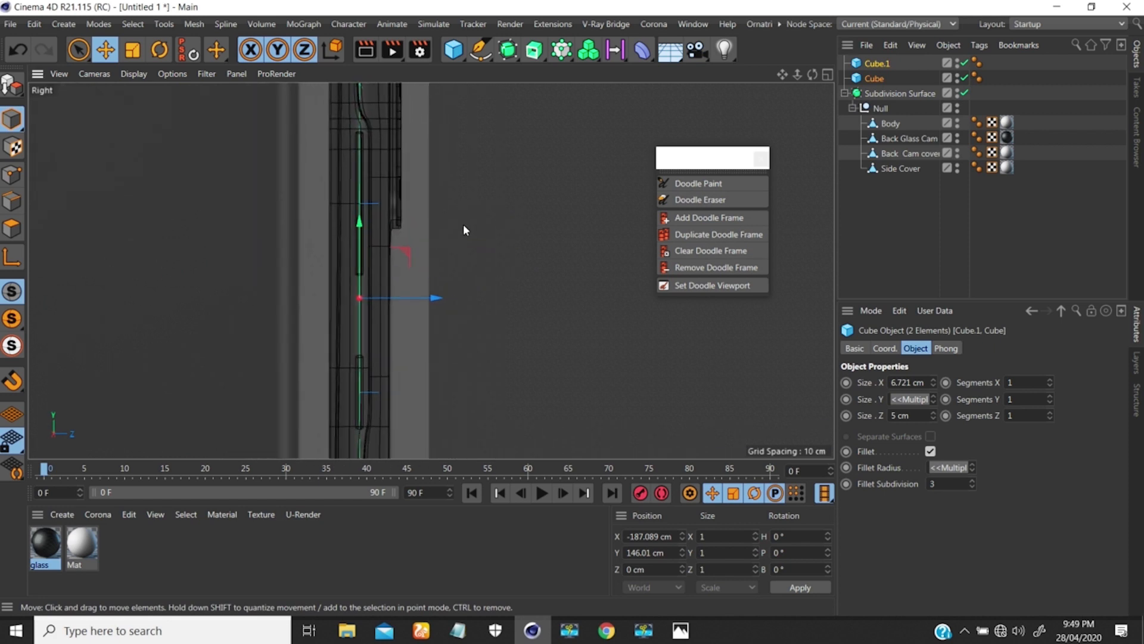
left_click(885, 199)
key("shift+v")
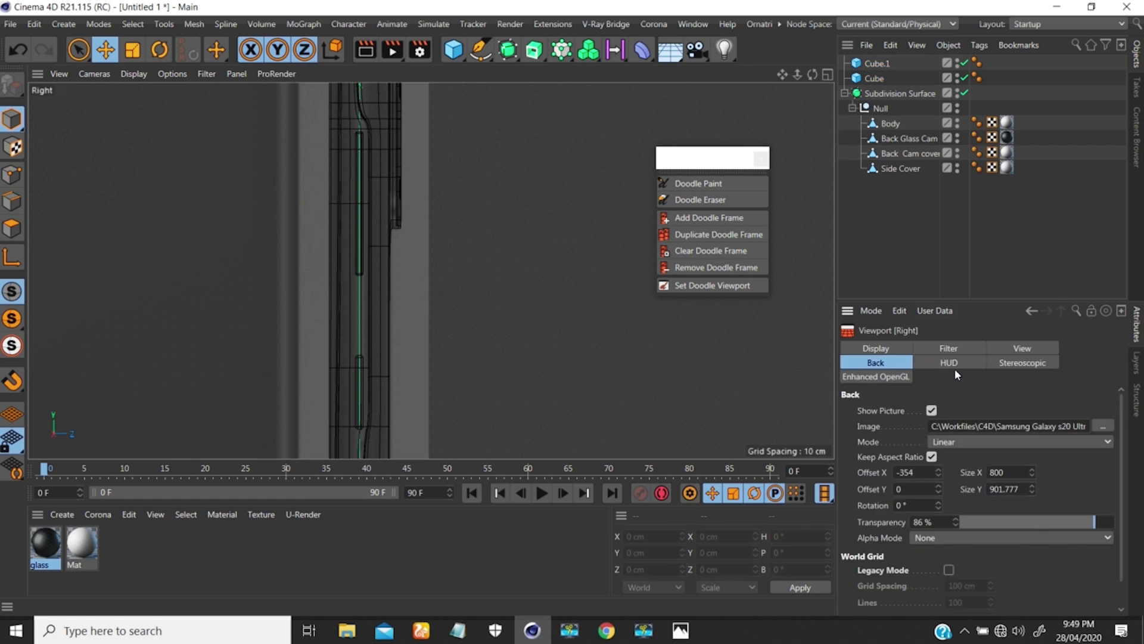
left_click(947, 349)
left_click(876, 349)
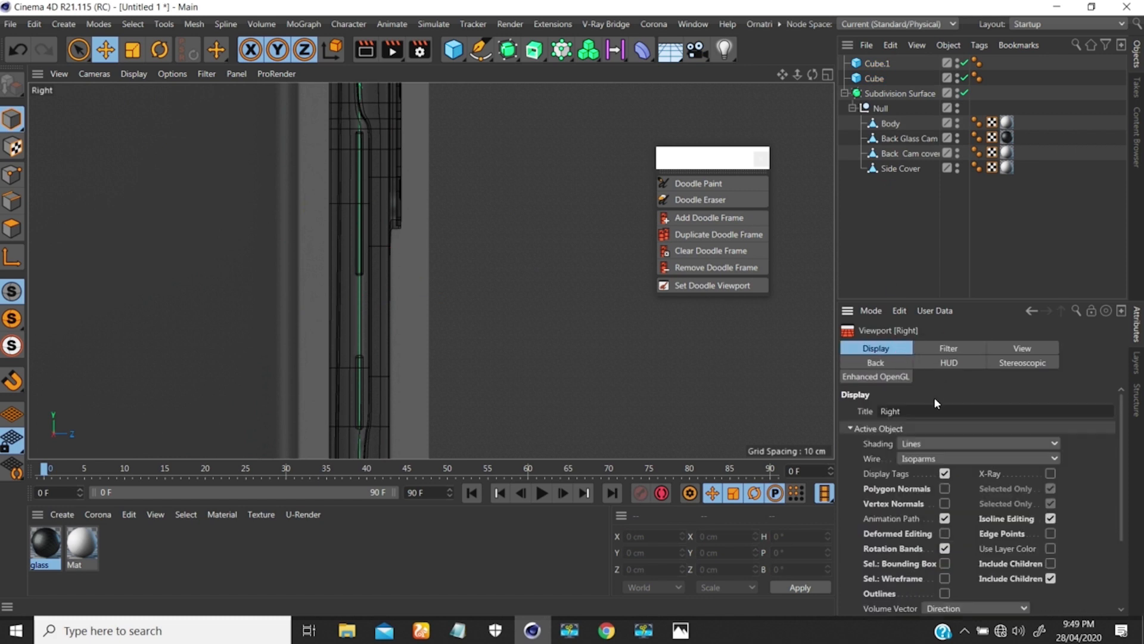
left_click(944, 593)
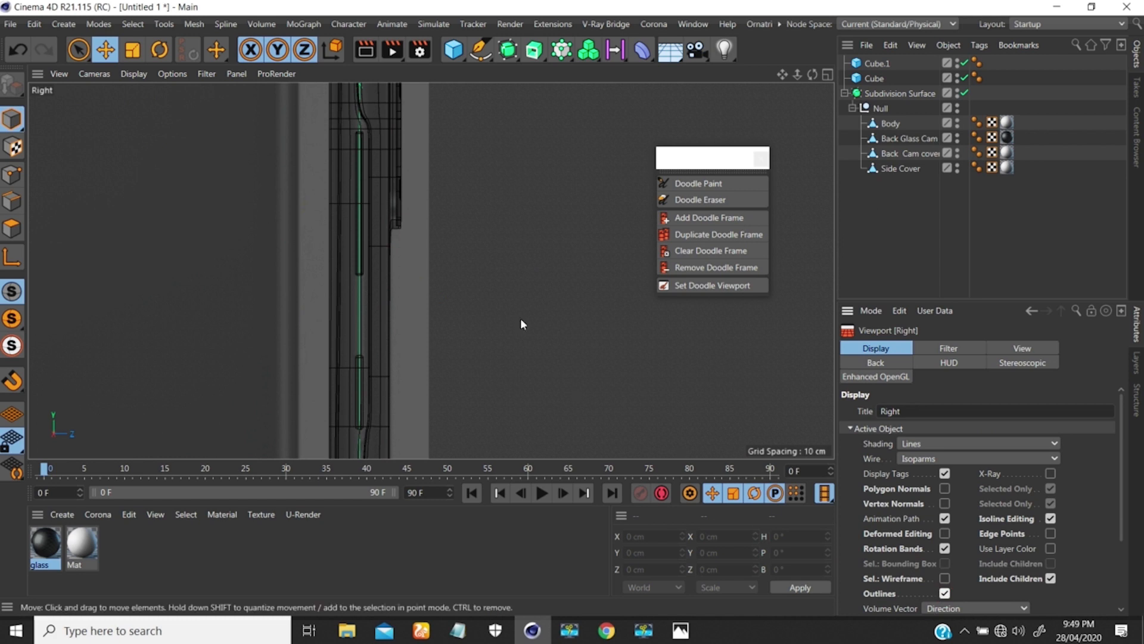
- Select both button cubes and move them together along Z to about -2.089 cm in the Right view
left_click(876, 79)
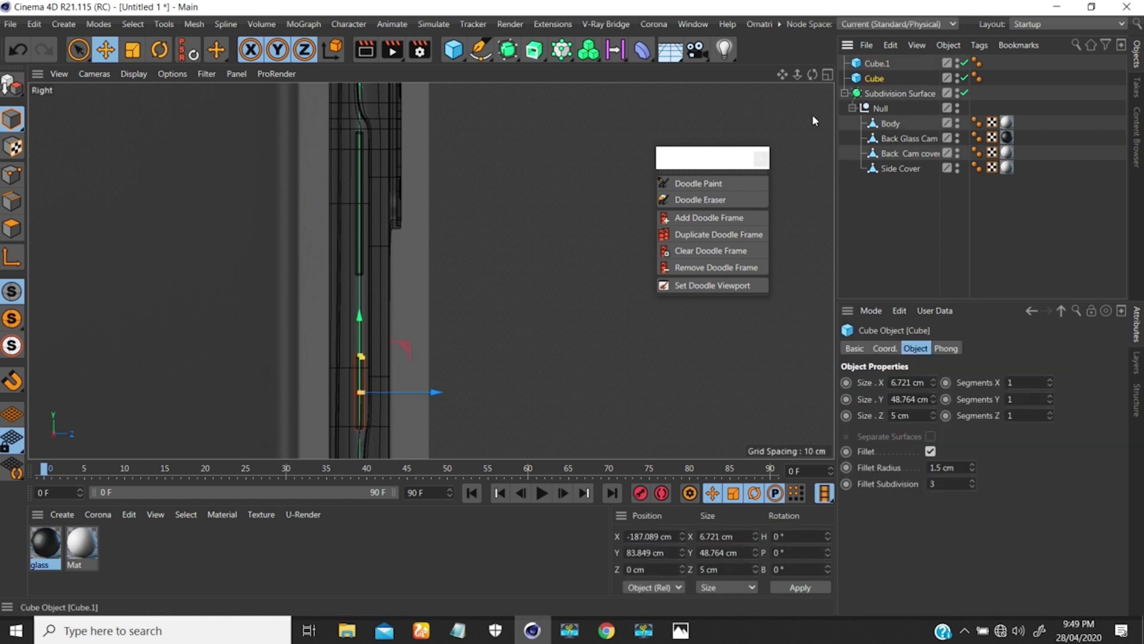
left_click(872, 64)
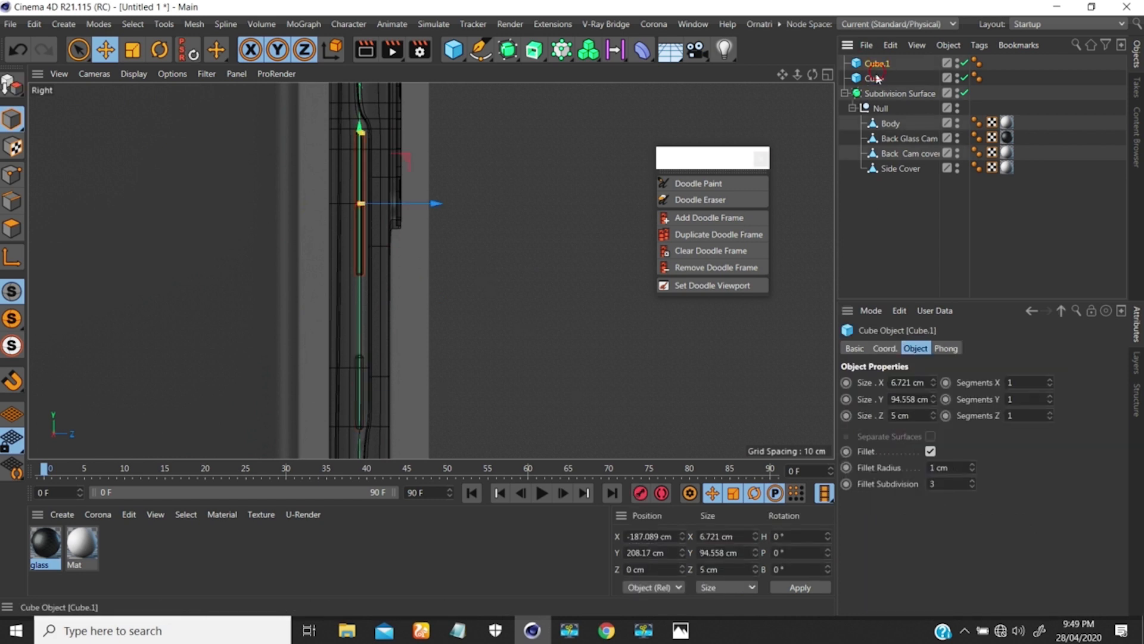
left_click(876, 79, "ctrl")
scroll(362, 209, "up", 5)
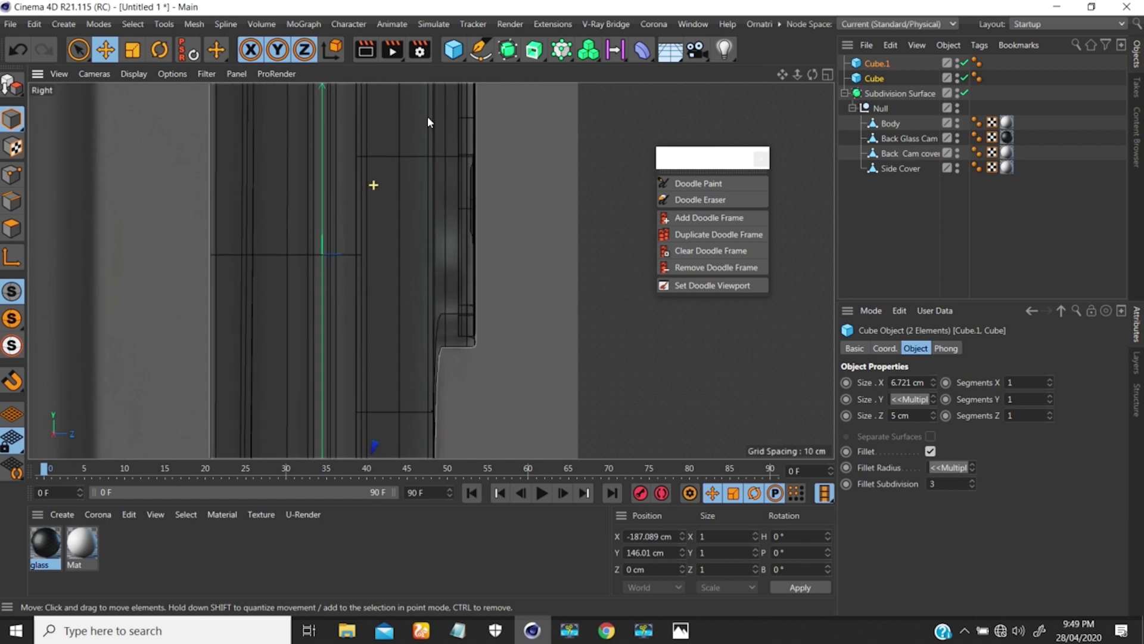
scroll(393, 180, "down", 6)
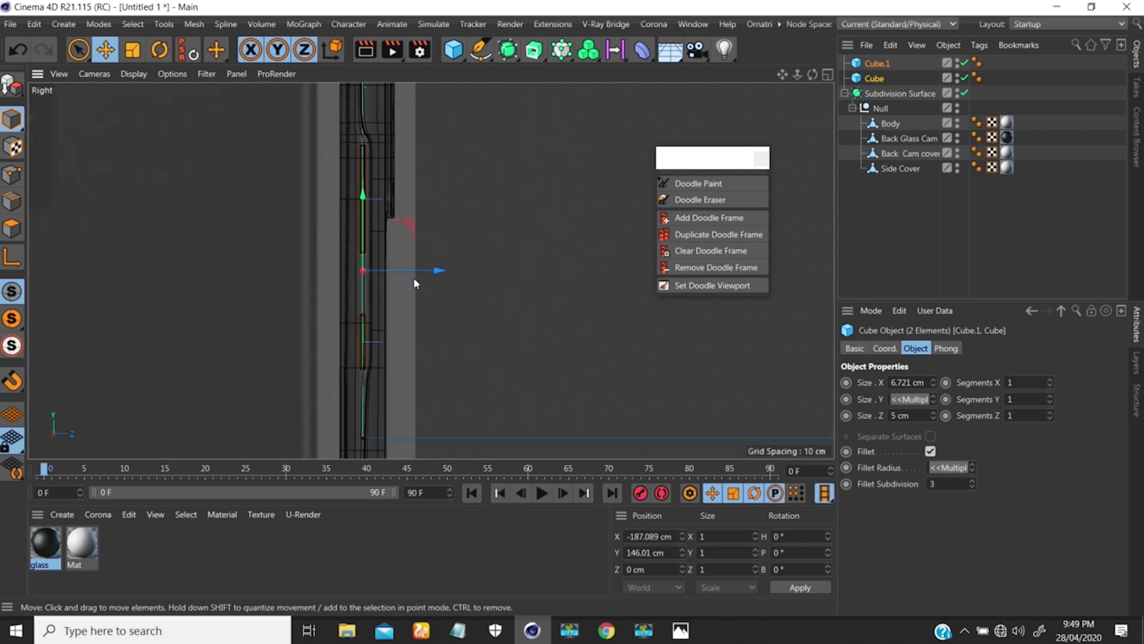
left_click_drag(433, 271, 433, 272)
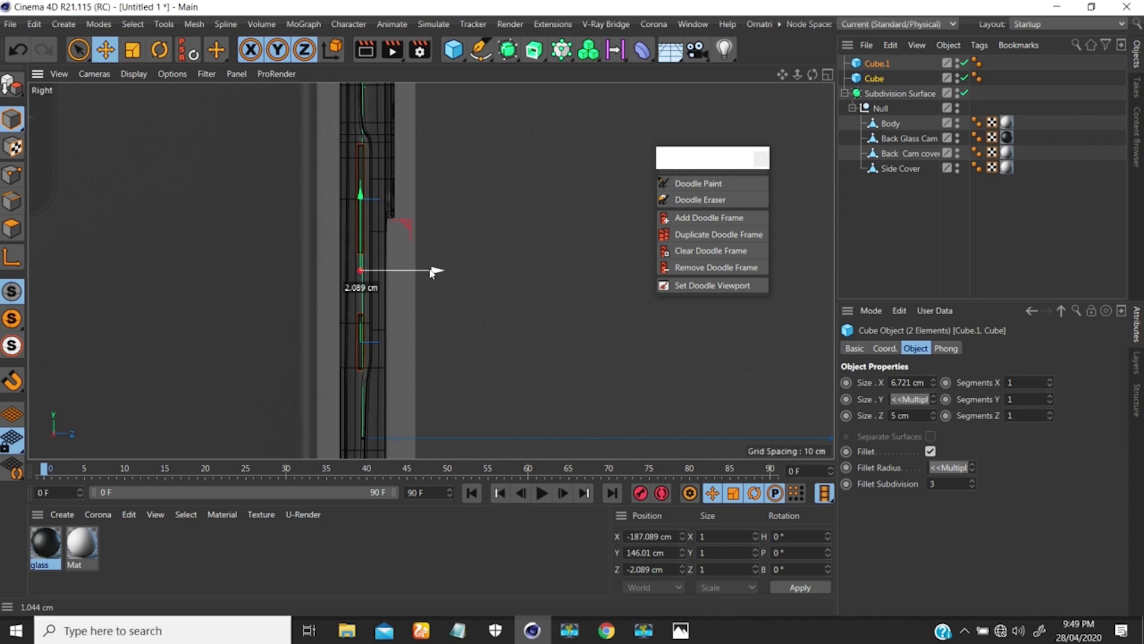
- Reselect both button cubes in the Perspective view and move them outward along X to about -189.179 cm
key("F1")
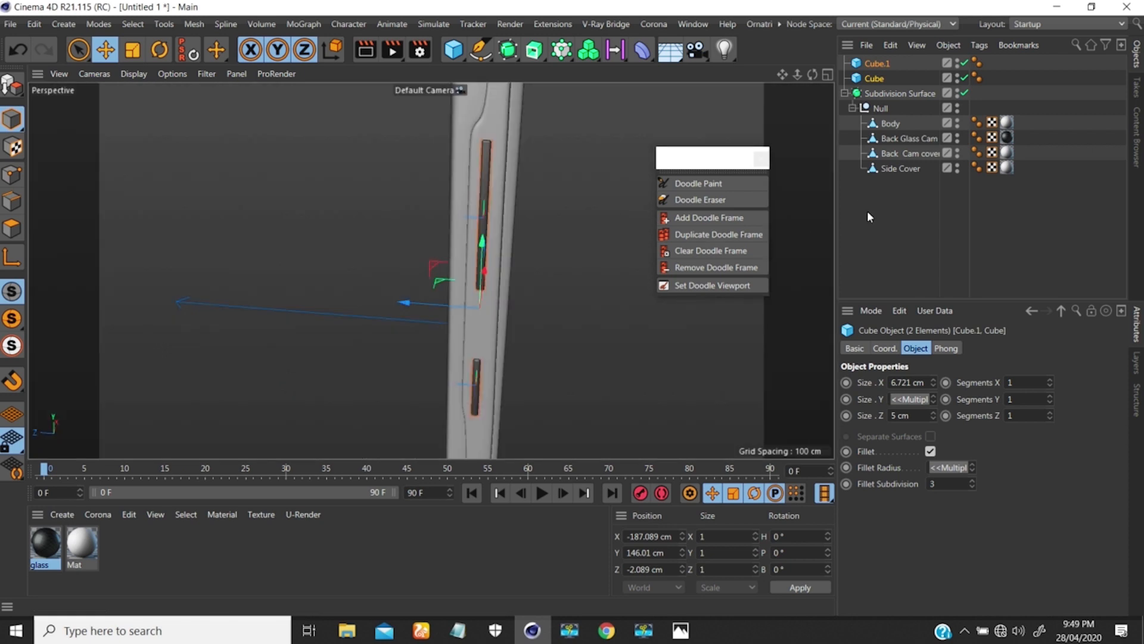
left_click(569, 310)
mouse_move(464, 262)
left_mouse_down("alt")
mouse_move(429, 300)
mouse_move(451, 262)
mouse_move(304, 239)
mouse_move(429, 284)
mouse_move(506, 199)
mouse_move(519, 263)
mouse_move(452, 243)
mouse_move(466, 262)
left_mouse_up("alt")
left_click(878, 65, "shift")
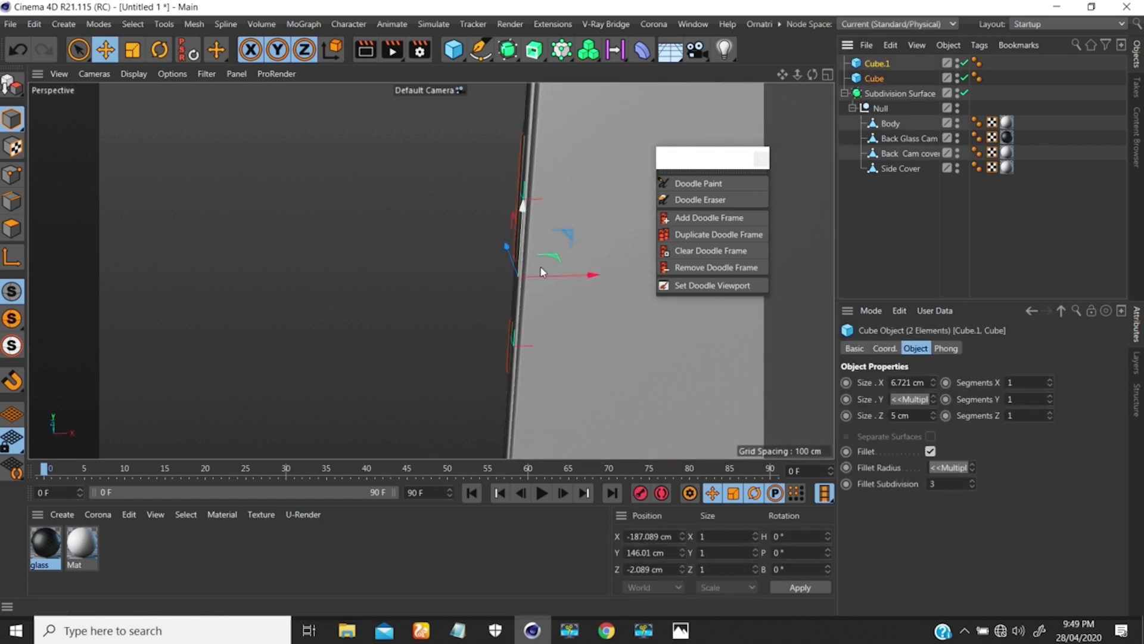
left_click_drag(586, 277, 584, 280)
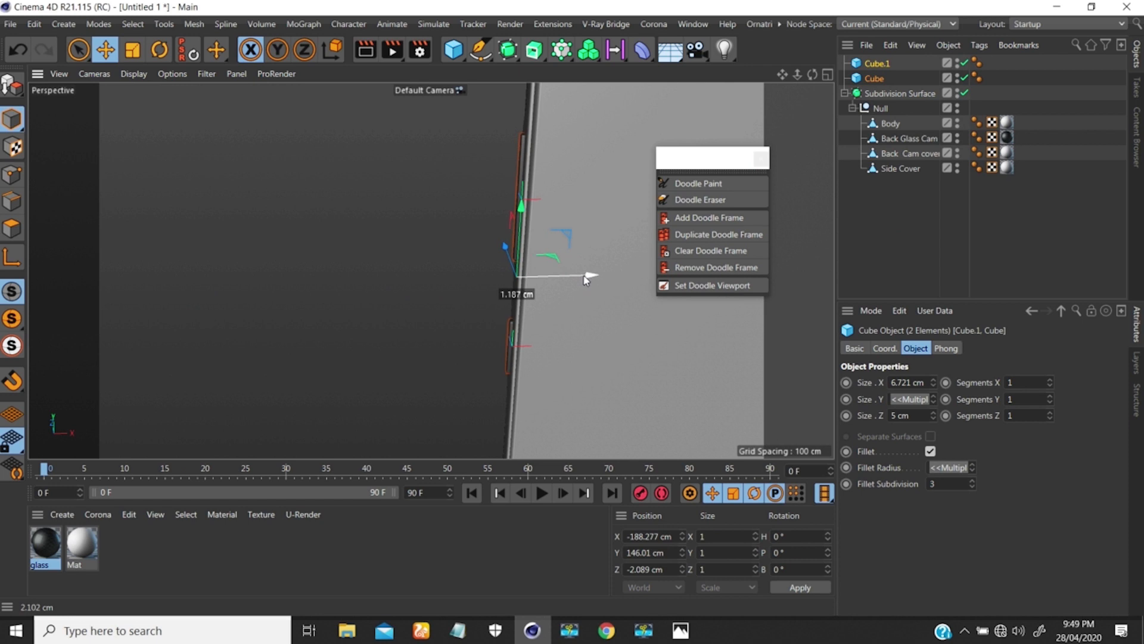
left_click(465, 230)
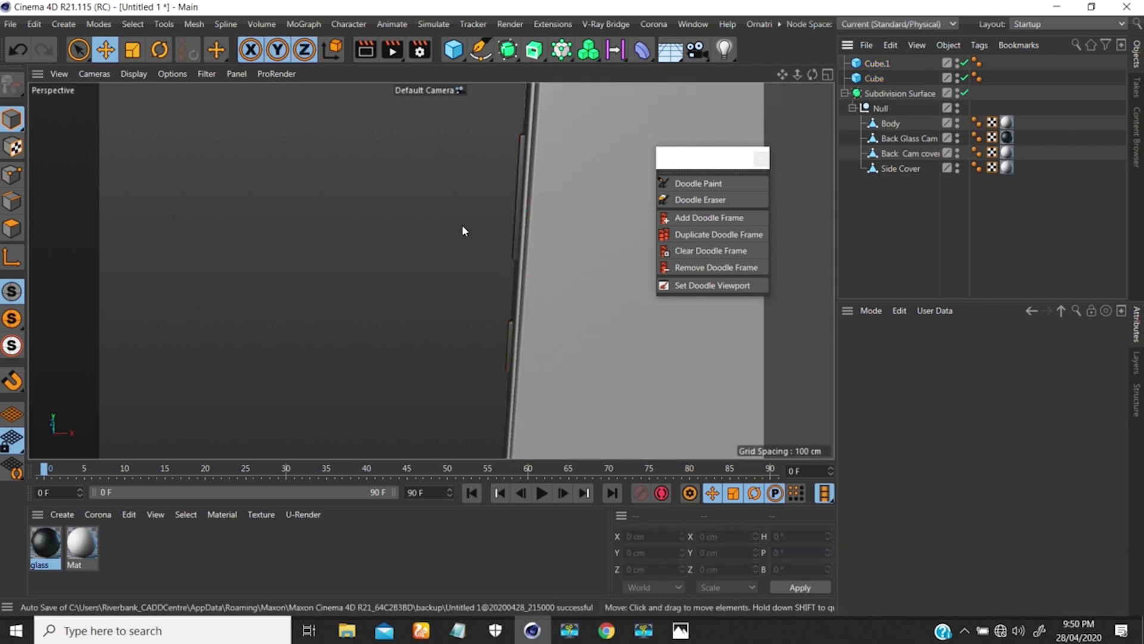
- Check the button side of the phone against the Samsung Galaxy s20 01.png reference image in Photos, returning to Cinema 4D
scroll(474, 231, "down", 3)
left_click_drag(481, 245, 552, 251, "alt")
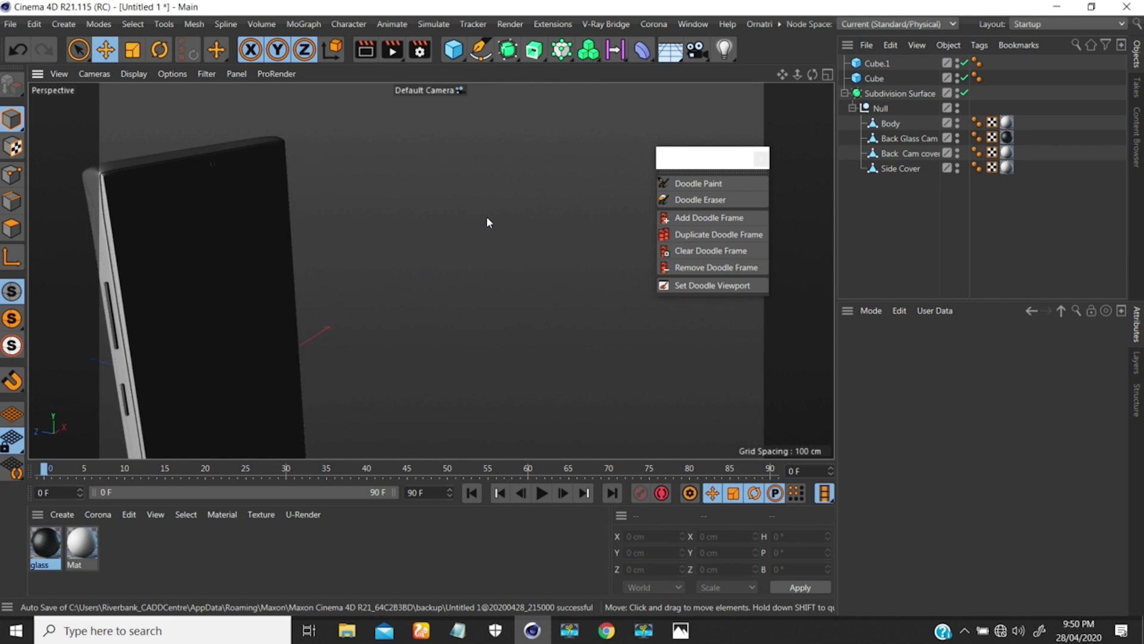
middle_click_drag(487, 218, 624, 174, "alt")
scroll(310, 263, "down", 4)
left_click_drag(295, 297, 293, 215, "alt")
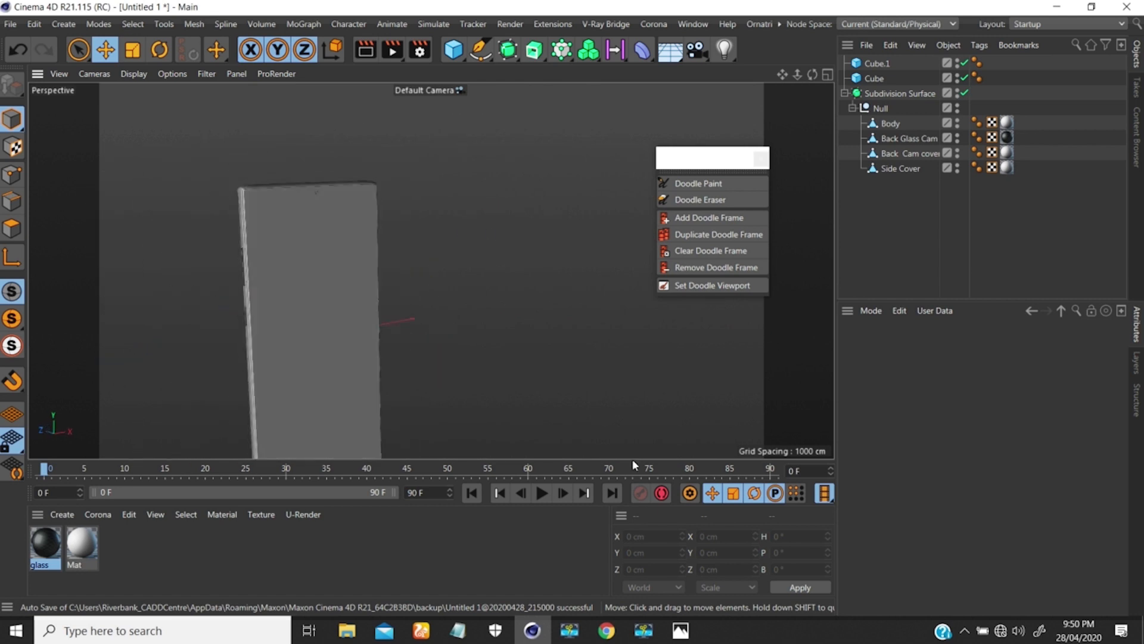
left_click(680, 631)
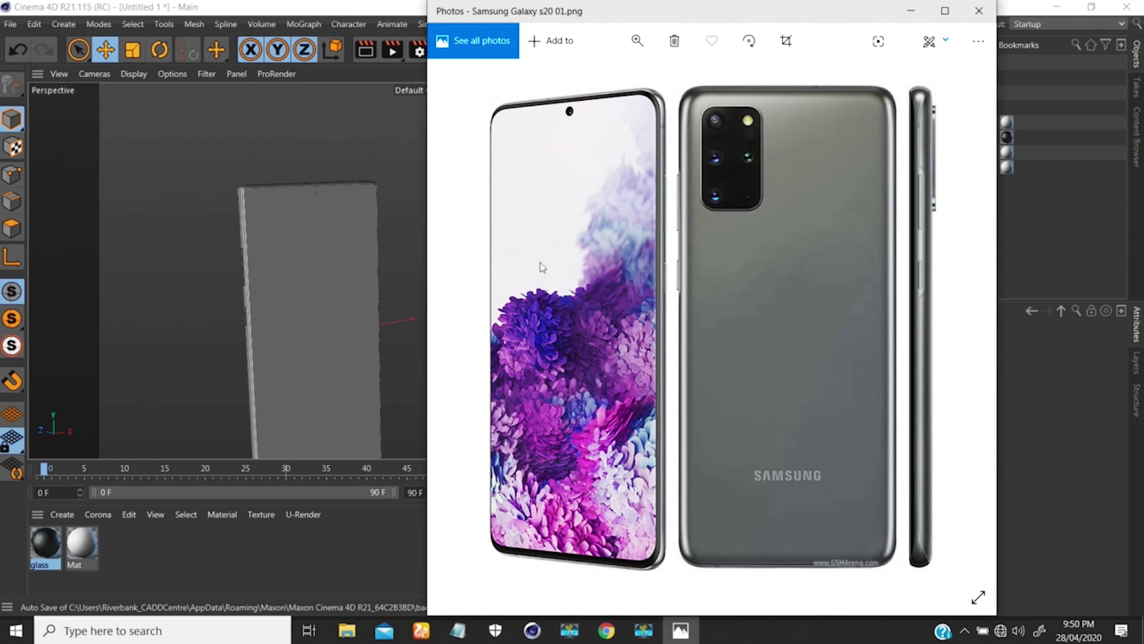
mouse_move(252, 255)
left_mouse_down("alt")
mouse_move(482, 242)
mouse_move(629, 253)
mouse_move(296, 249)
mouse_move(209, 267)
mouse_move(265, 259)
mouse_move(245, 266)
left_mouse_up("alt")
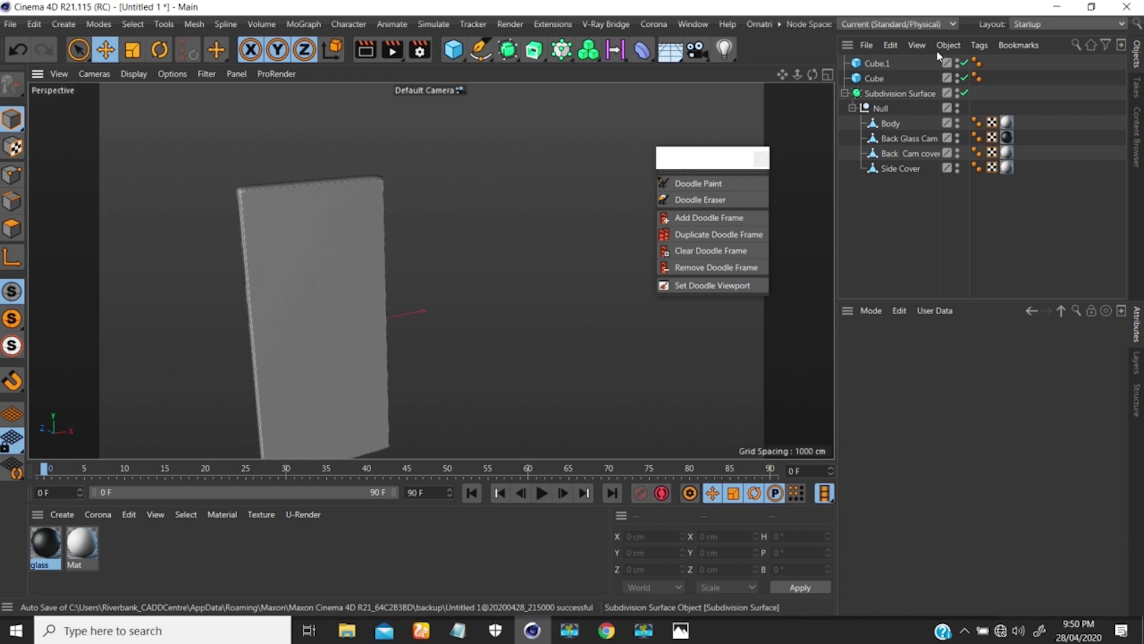
- Select both button cubes, move them along X to the phone's opposite side edge at about 189.755 cm, and clear the selection
left_click(873, 65)
left_click(874, 80, "shift")
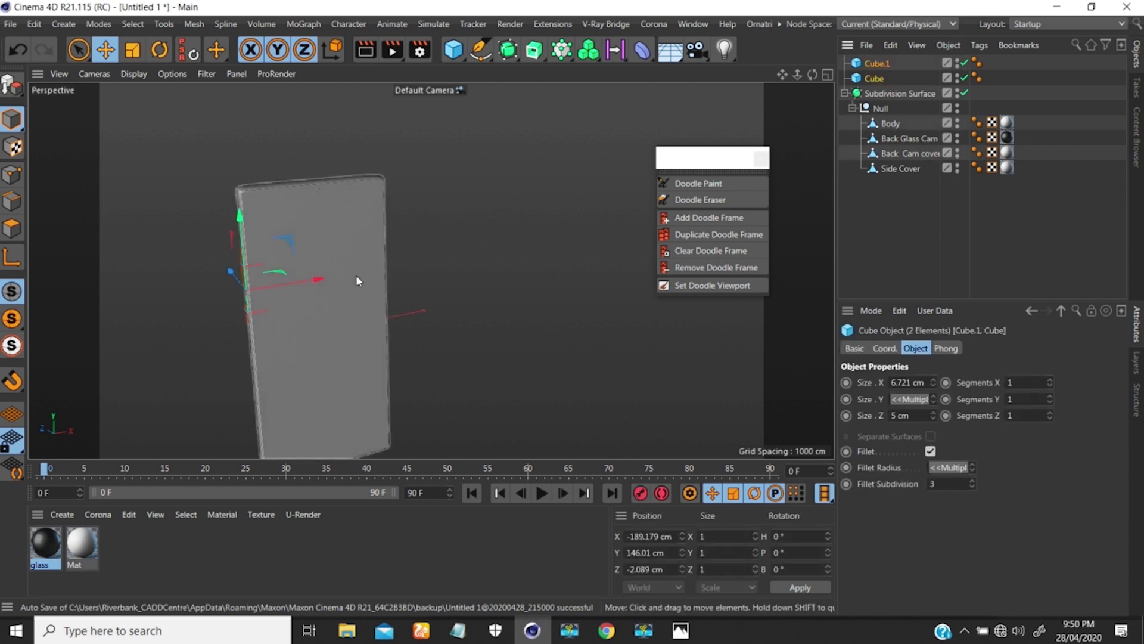
left_click_drag(318, 279, 427, 256)
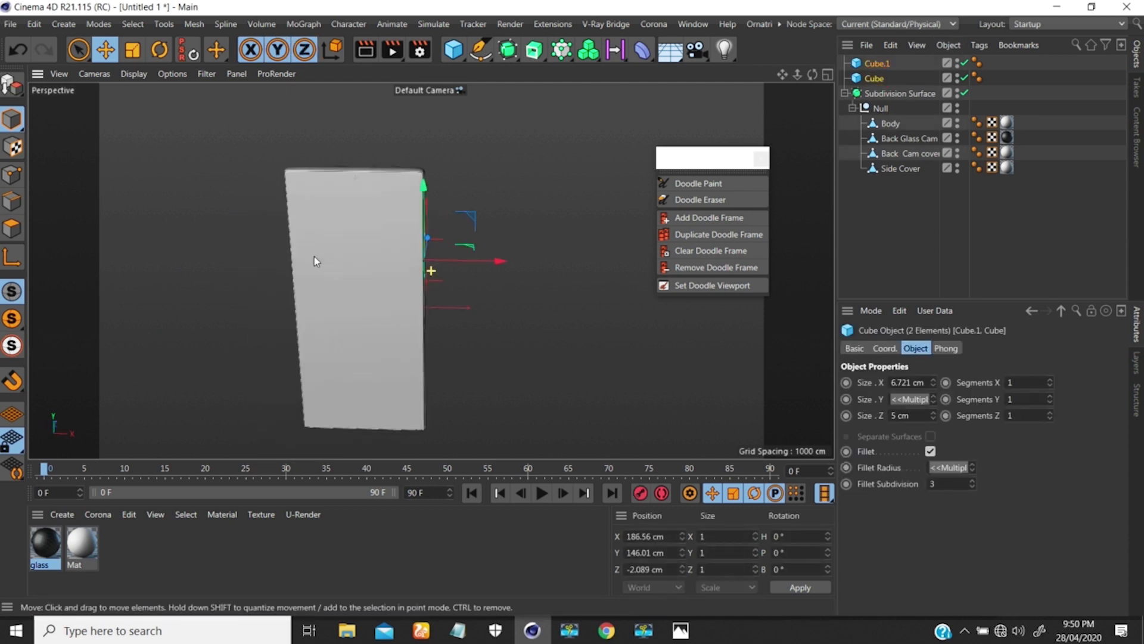
scroll(464, 228, "up", 5)
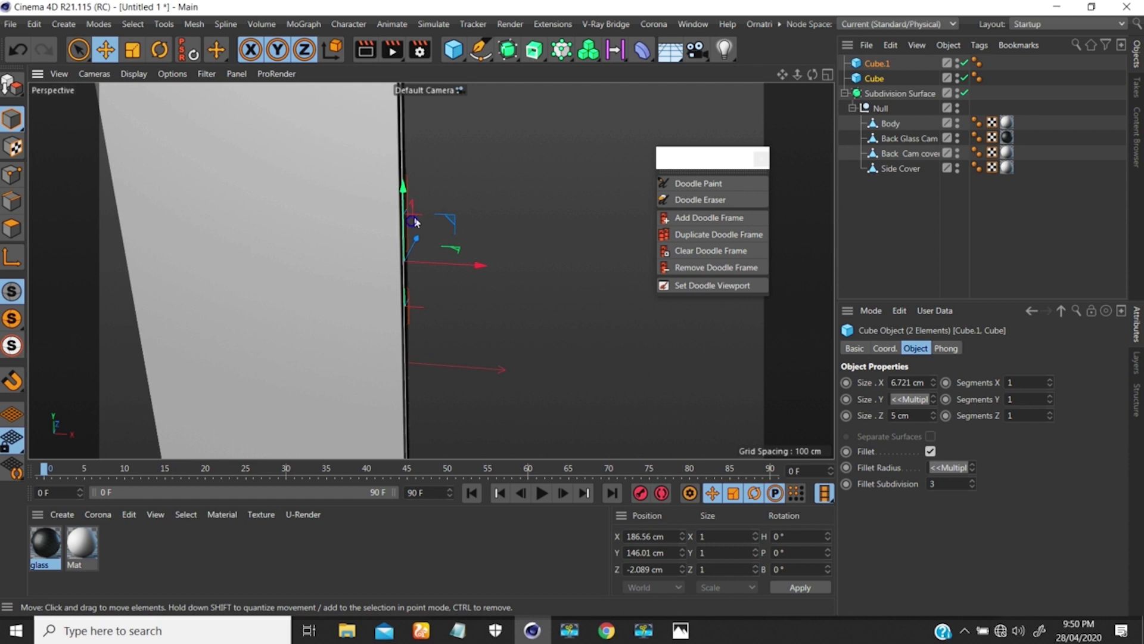
left_click_drag(475, 277, 483, 276)
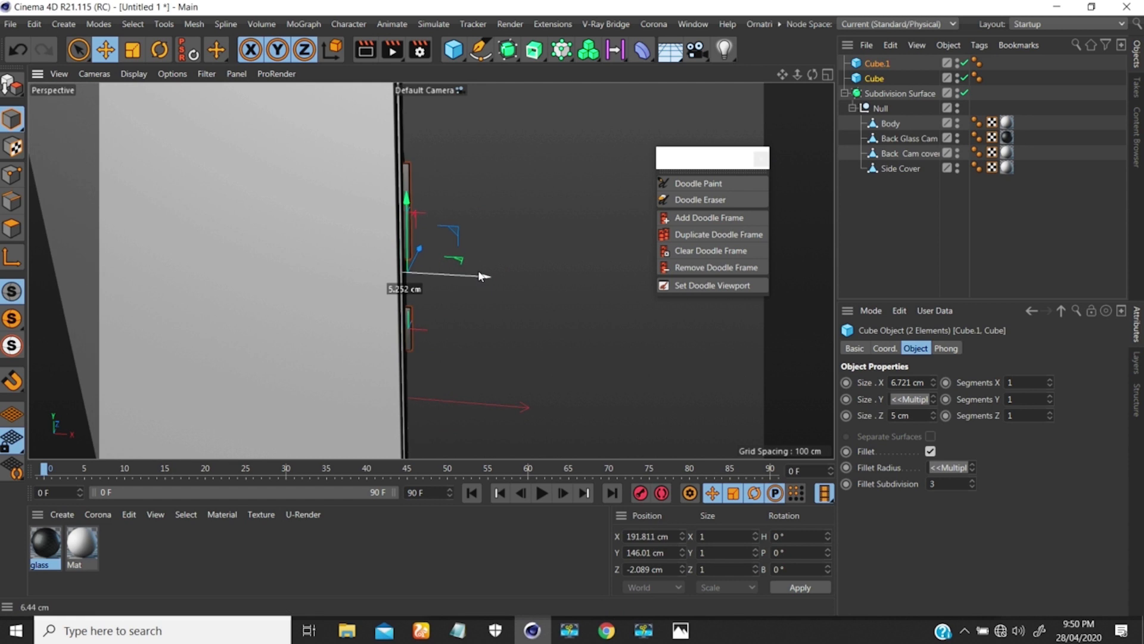
middle_click_drag(427, 268, 413, 321, "alt")
mouse_move(413, 321)
left_mouse_down("alt")
mouse_move(358, 250)
mouse_move(425, 303)
left_mouse_up("alt")
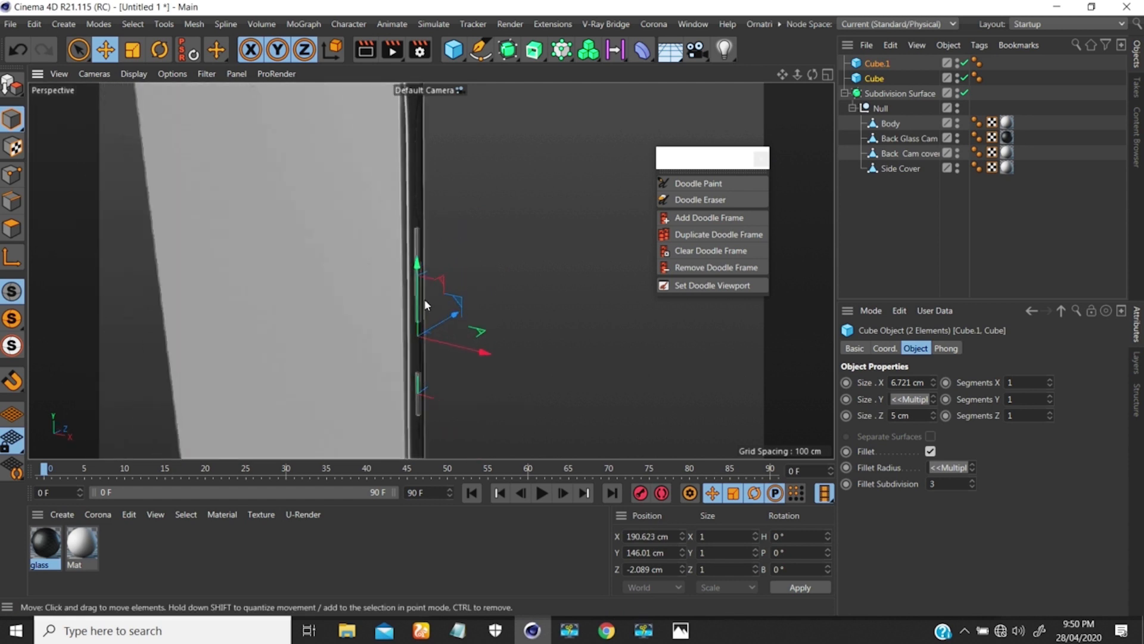
right_click_drag(442, 302, 465, 274, "alt")
left_click_drag(466, 280, 459, 379, "alt")
right_click_drag(434, 335, 344, 428, "alt")
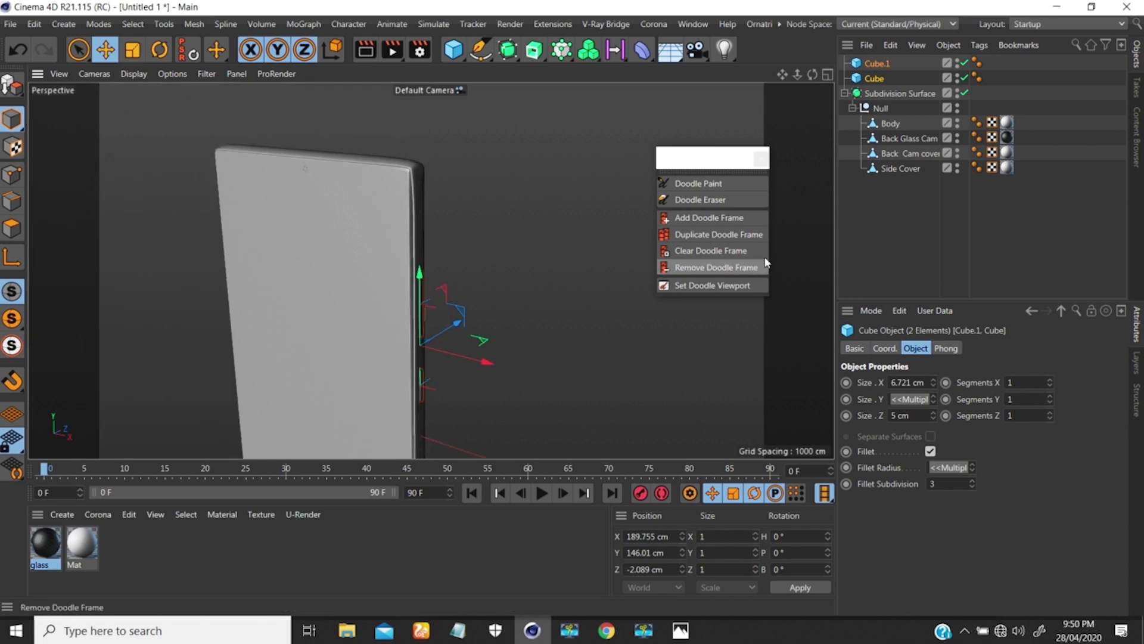
left_click(863, 226)
- Inspect the phone model's back, camera area, screen side and side buttons from several angles
right_click_drag(498, 224, 389, 294, "alt")
middle_click_drag(430, 320, 420, 256, "alt")
left_click_drag(417, 255, 252, 264, "alt")
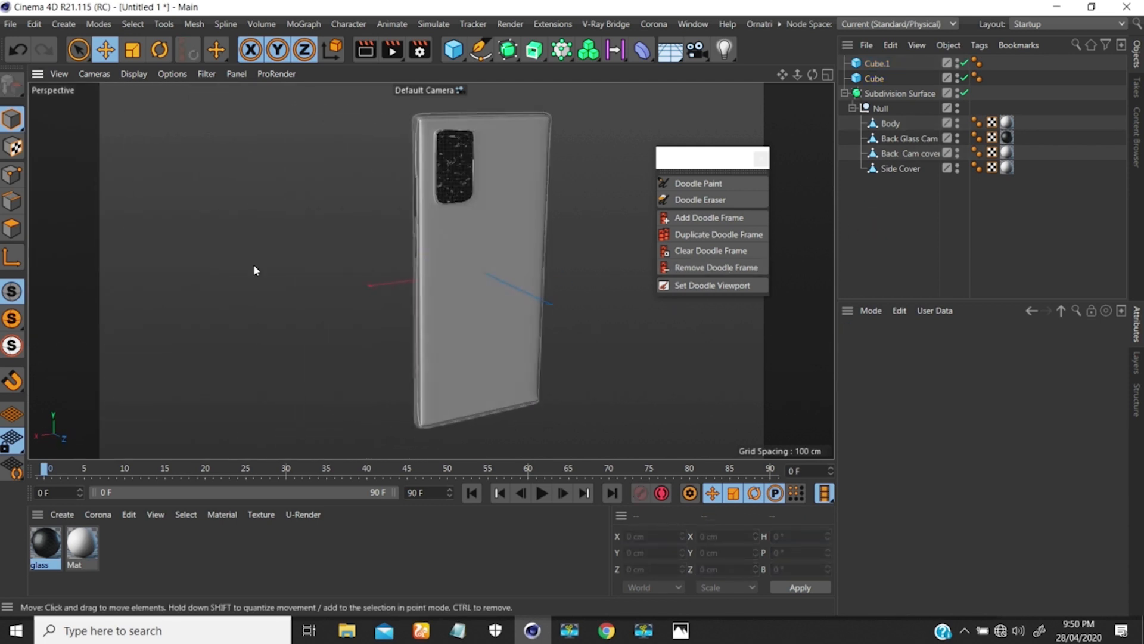
middle_click_drag(390, 263, 266, 280, "alt")
left_click_drag(306, 276, 486, 229, "alt")
right_click_drag(342, 223, 279, 253, "alt")
middle_click_drag(291, 232, 477, 201, "alt")
left_click_drag(372, 219, 406, 207, "alt")
middle_click_drag(406, 207, 477, 214, "alt")
left_click_drag(477, 215, 493, 189, "alt")
right_click_drag(495, 172, 546, 113, "alt")
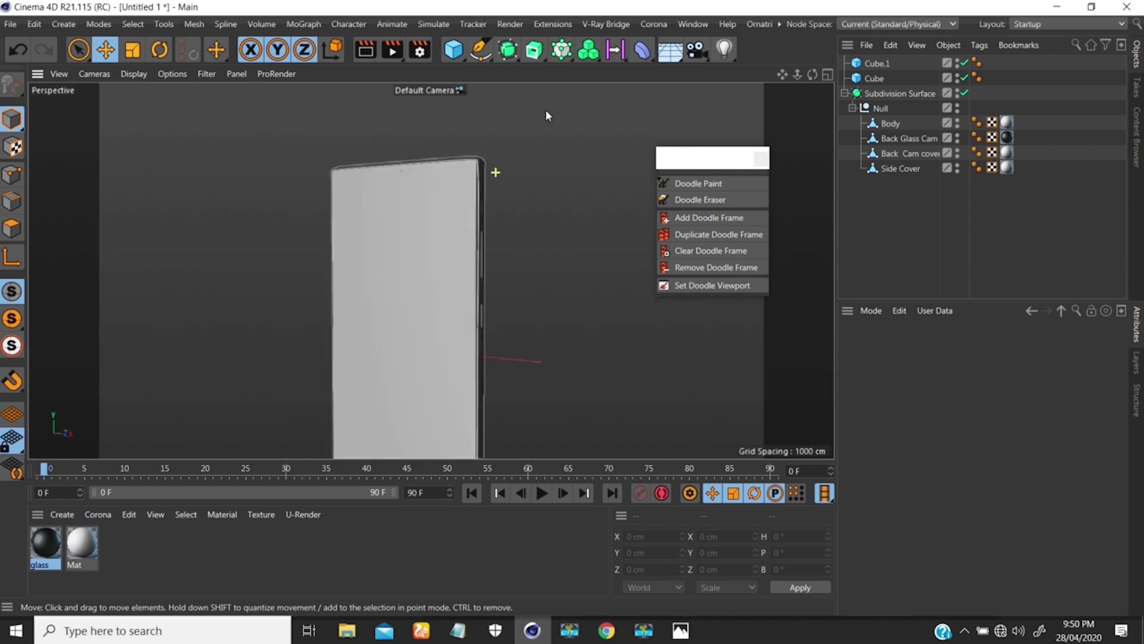
left_click_drag(471, 165, 387, 209, "alt")
right_click_drag(492, 152, 552, 117, "alt")
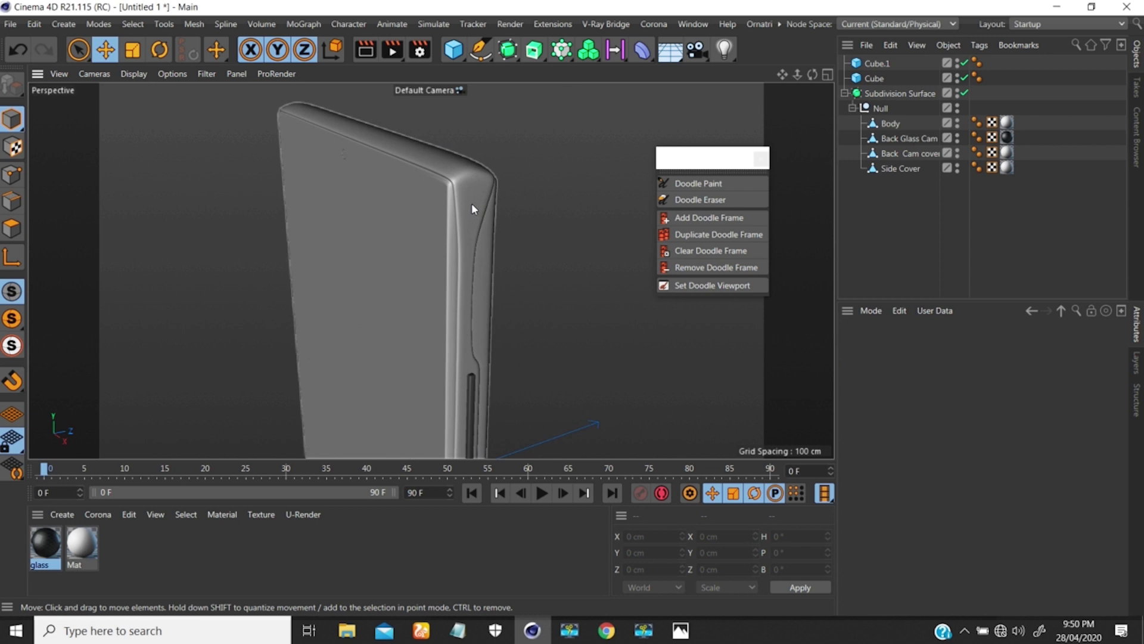
left_click_drag(470, 203, 411, 186, "alt")
mouse_move(431, 268)
right_mouse_down("alt")
mouse_move(448, 168)
mouse_move(422, 279)
right_mouse_up("alt")
left_click_drag(455, 274, 236, 252, "alt")
middle_click_drag(502, 205, 418, 212, "alt")
left_click_drag(418, 212, 427, 179, "alt")
middle_click_drag(424, 193, 415, 242, "alt")
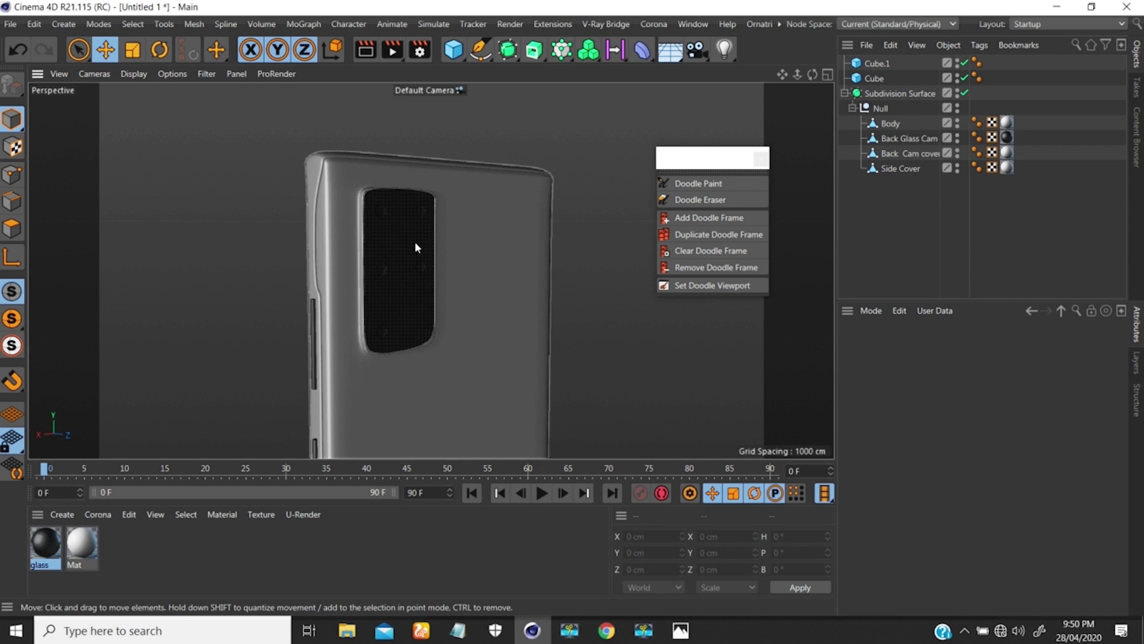
left_click_drag(415, 241, 384, 219, "alt")
right_click_drag(385, 219, 385, 256, "alt")
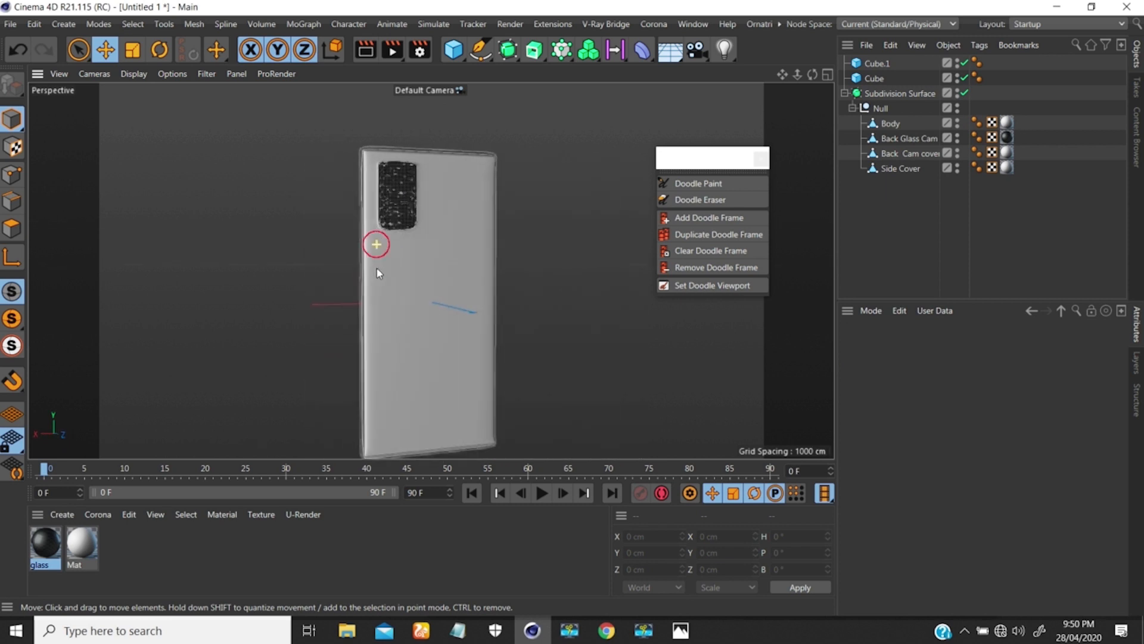